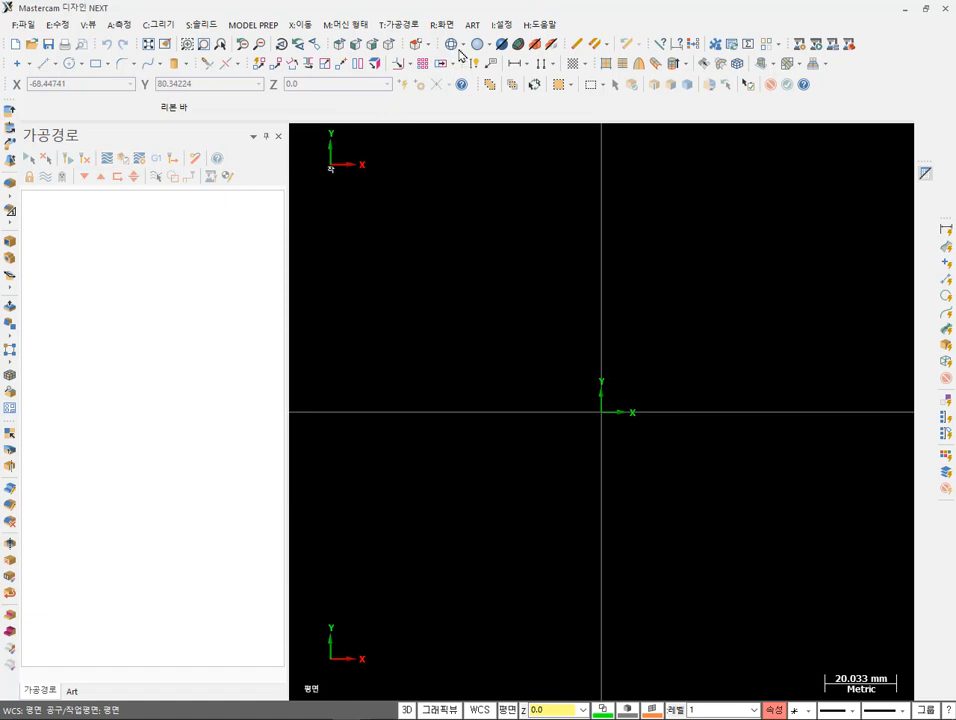
- Add the LATHE 2-AXIS SLANT BED MM.LMD-8 machine definition to the lathe machine menu list
left_click(360, 27)
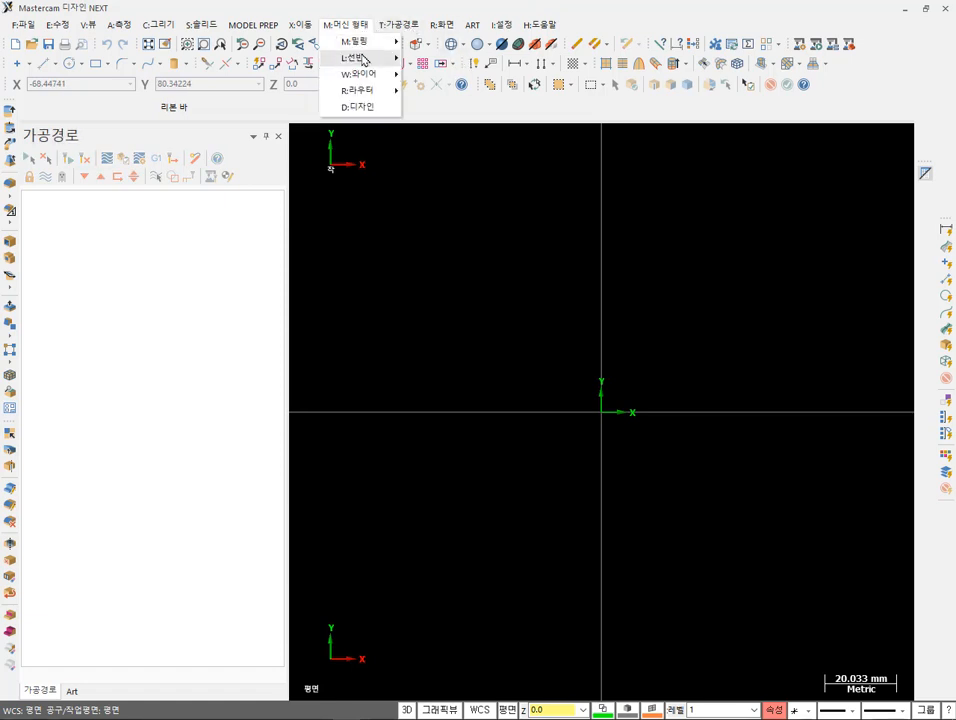
mouse_move(363, 62)
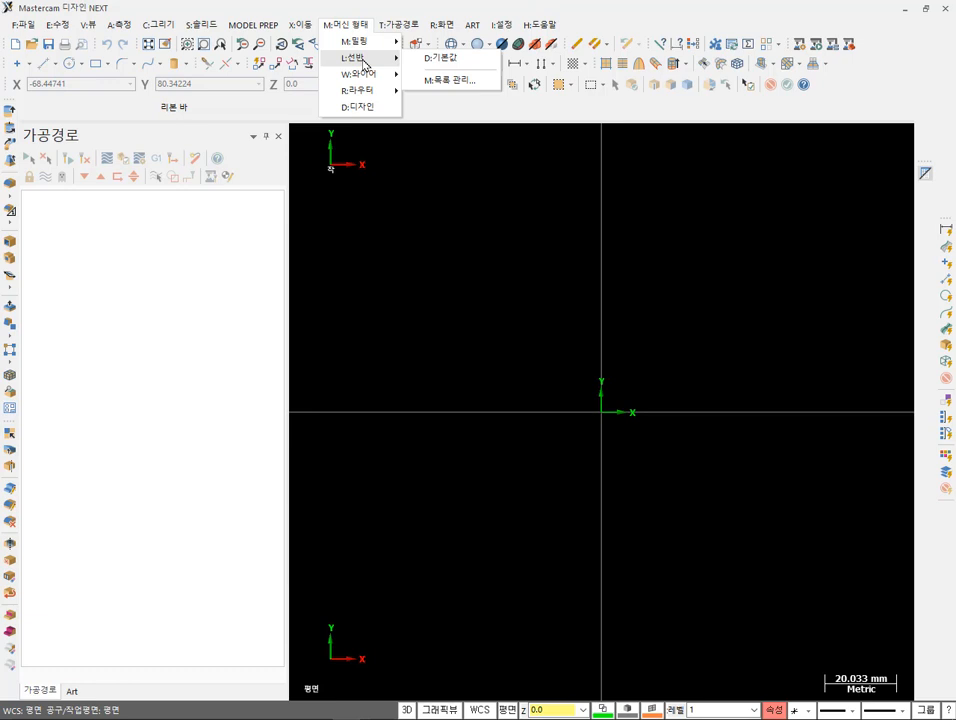
left_click(466, 82)
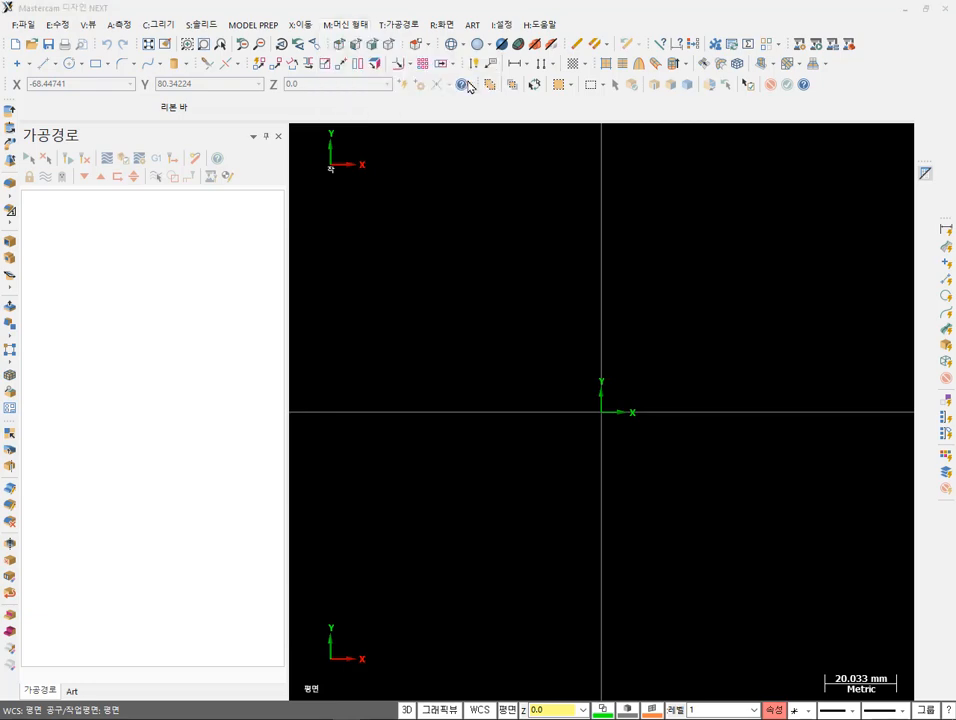
left_click_drag(275, 142, 575, 199)
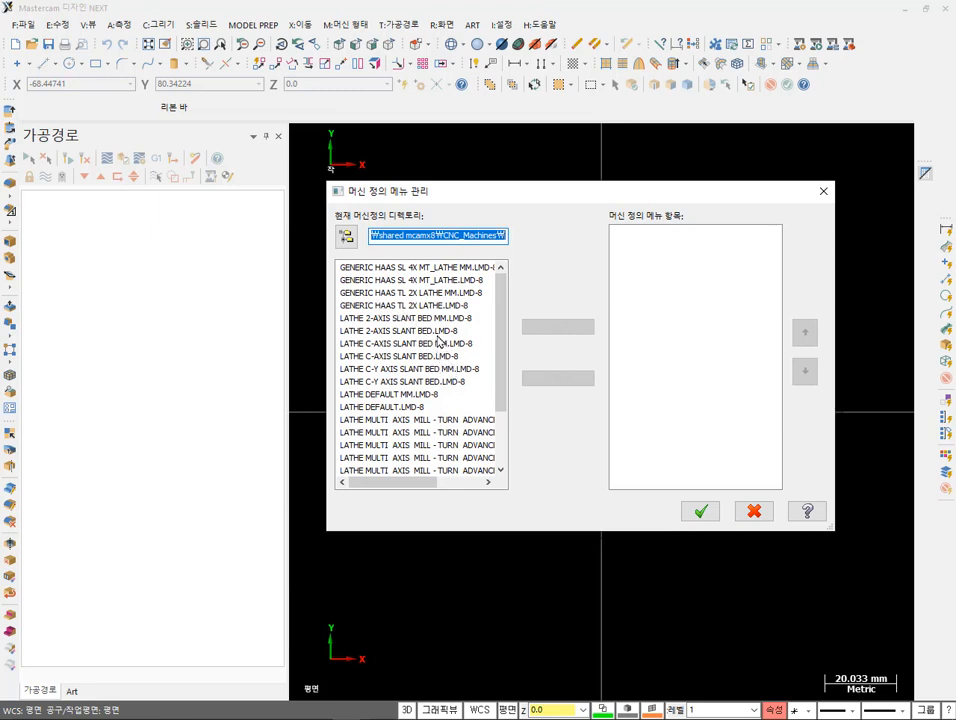
left_click(438, 319)
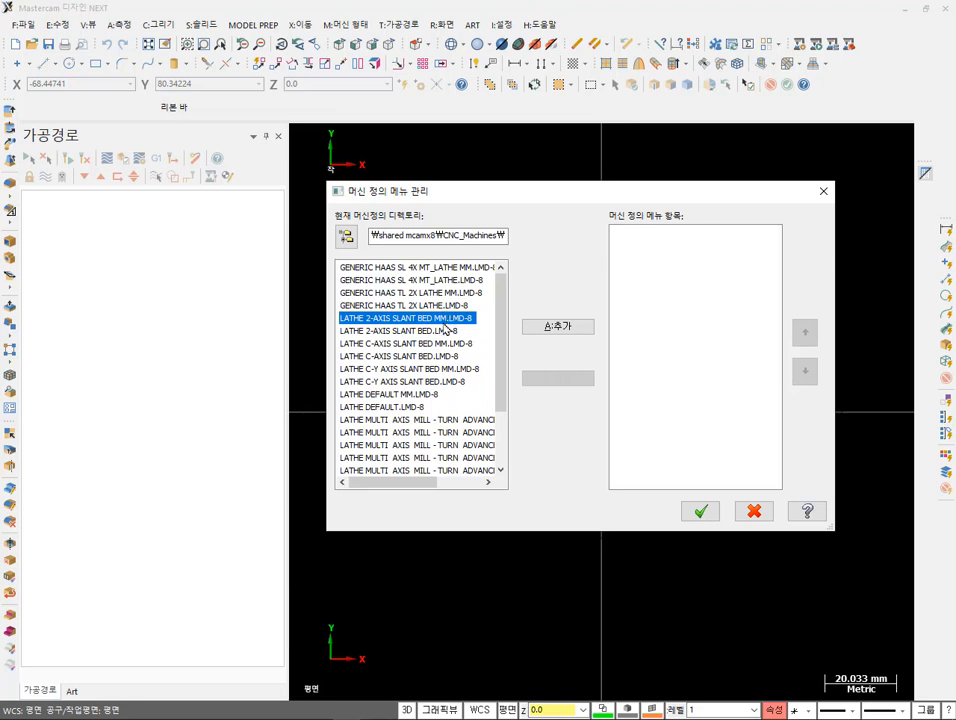
left_click(441, 331)
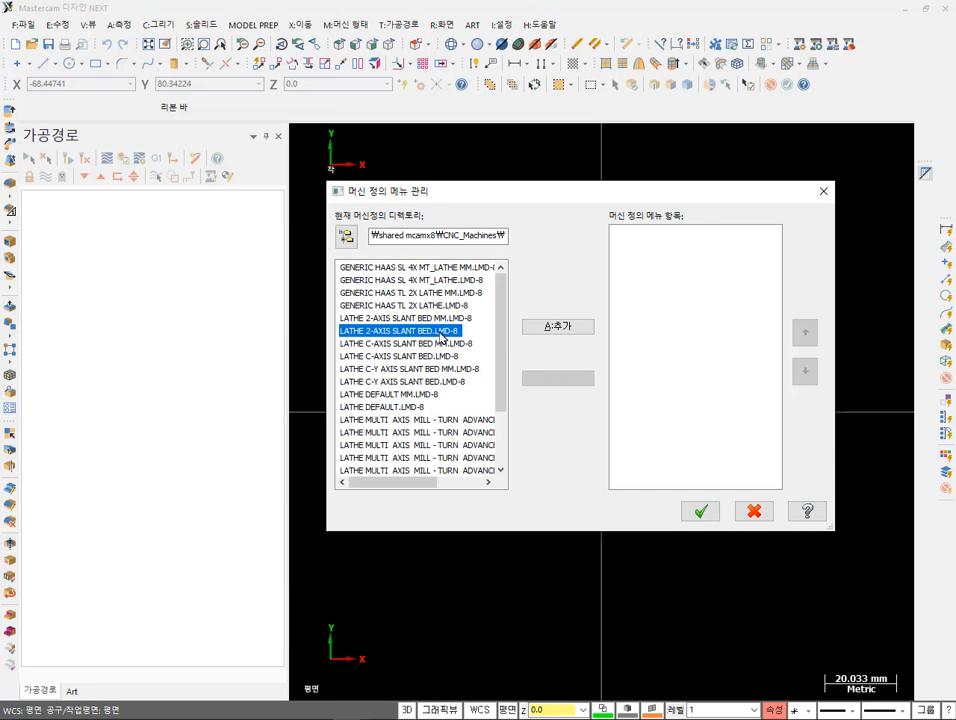
left_click(433, 319)
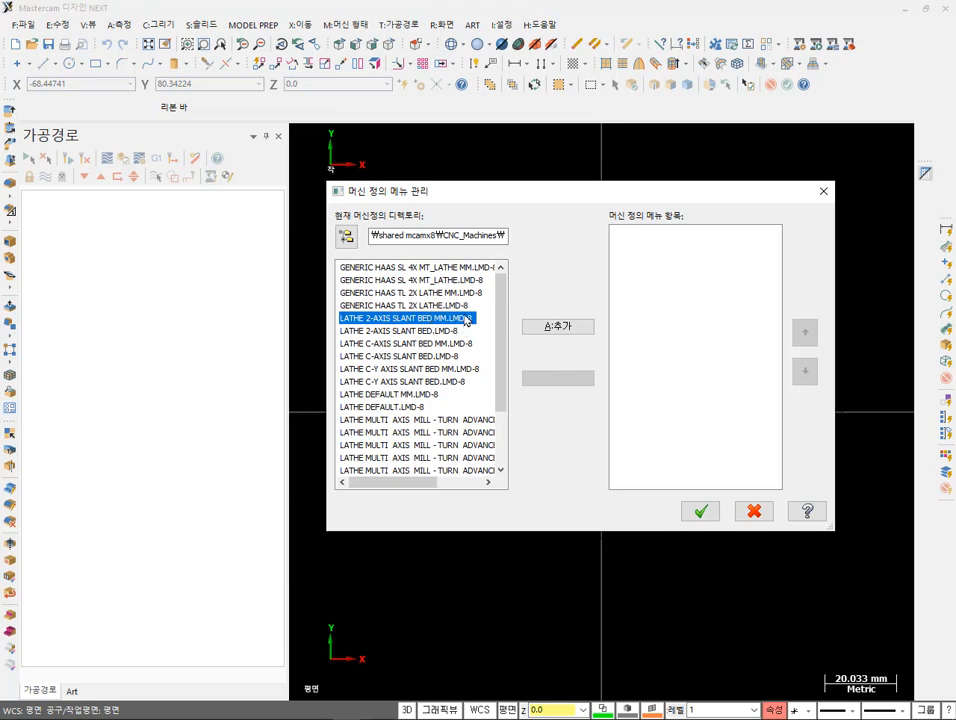
left_click(556, 328)
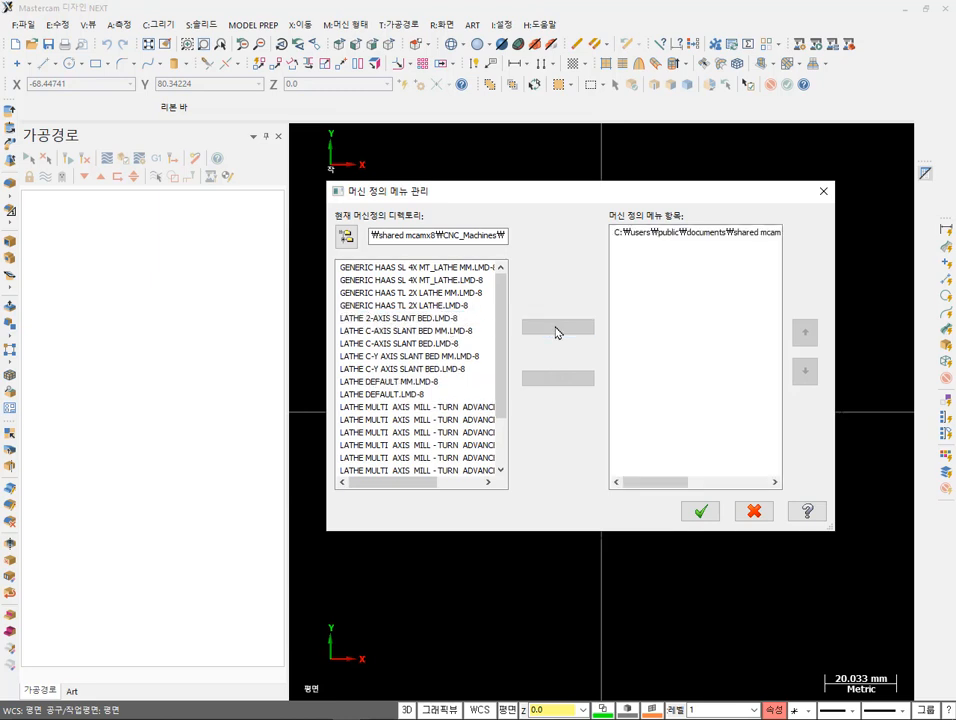
left_click(708, 234)
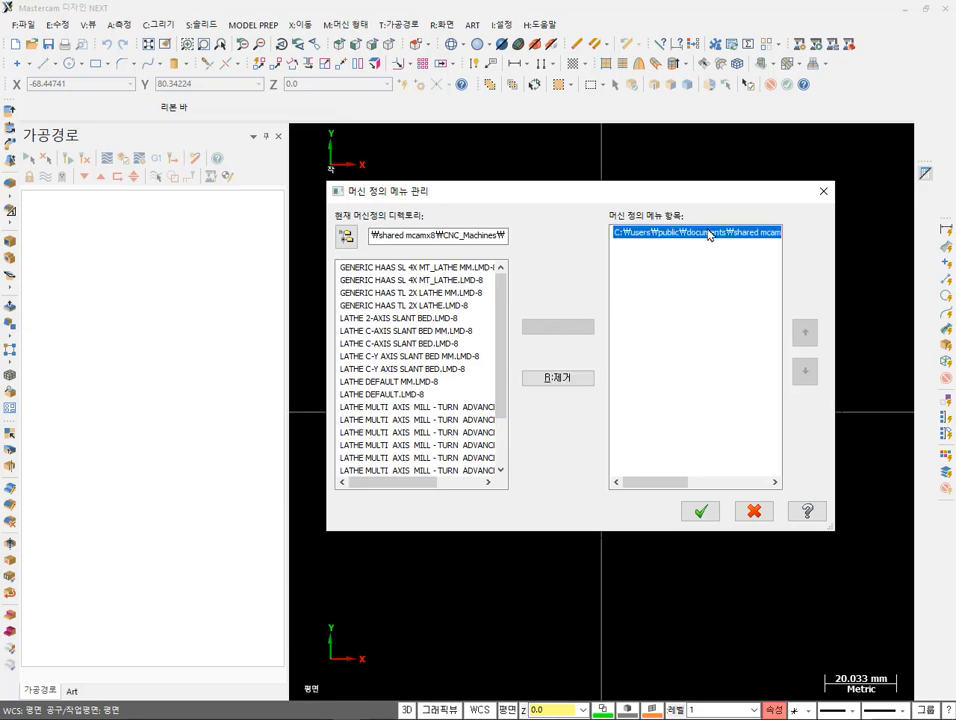
left_click(702, 512)
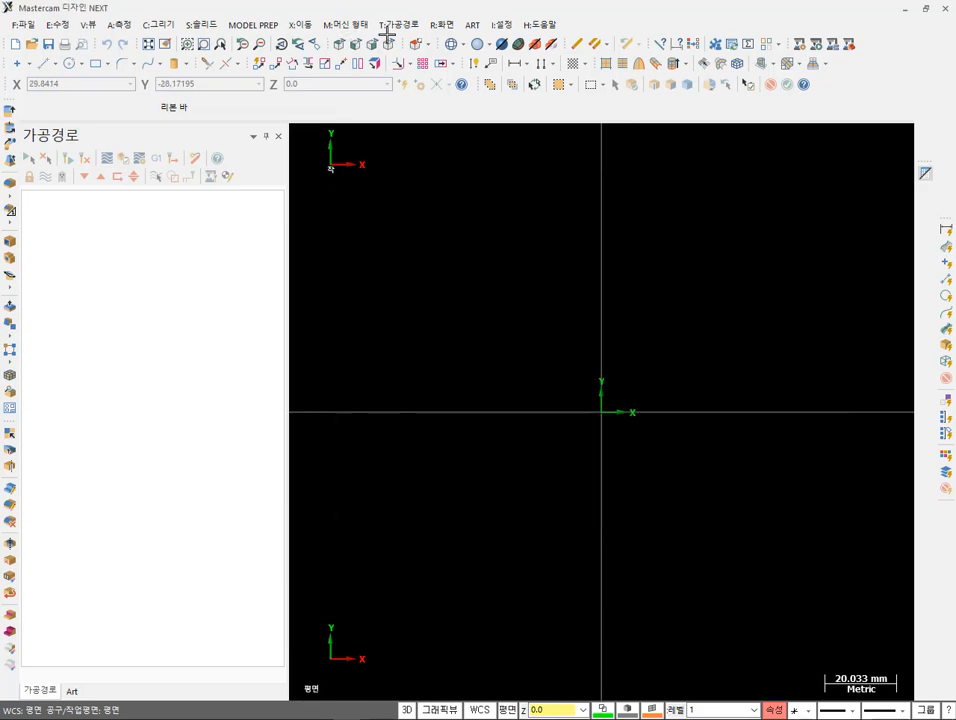
- Create a lathe machine group from LATHE 2-AXIS SLANT BED MM.LMD-8 and expand its properties in the toolpath tree
left_click(360, 25)
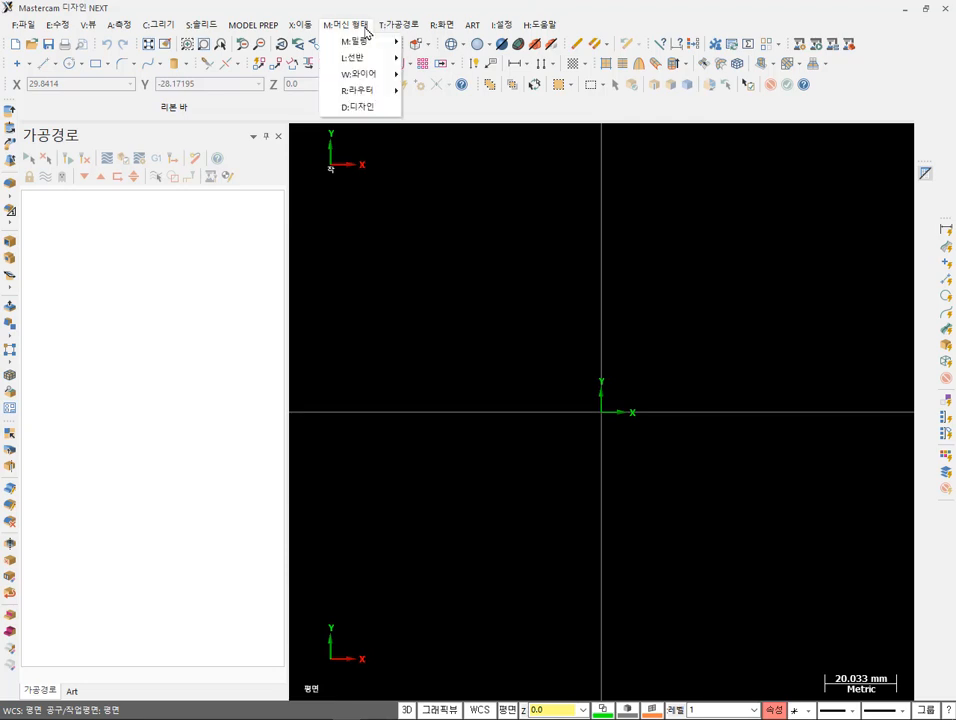
mouse_move(364, 63)
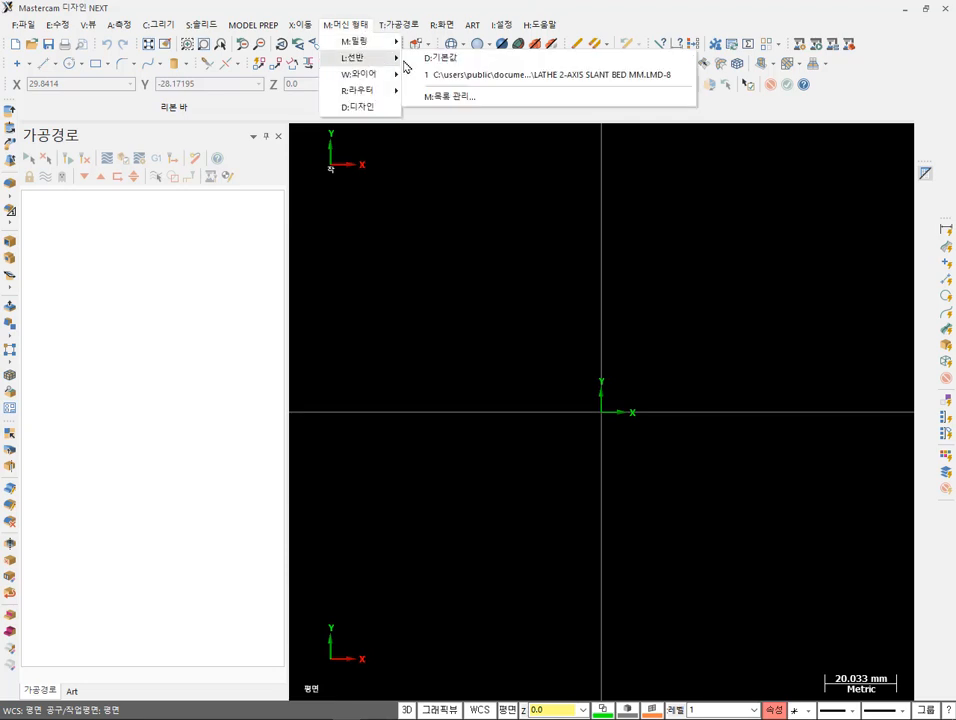
left_click(473, 78)
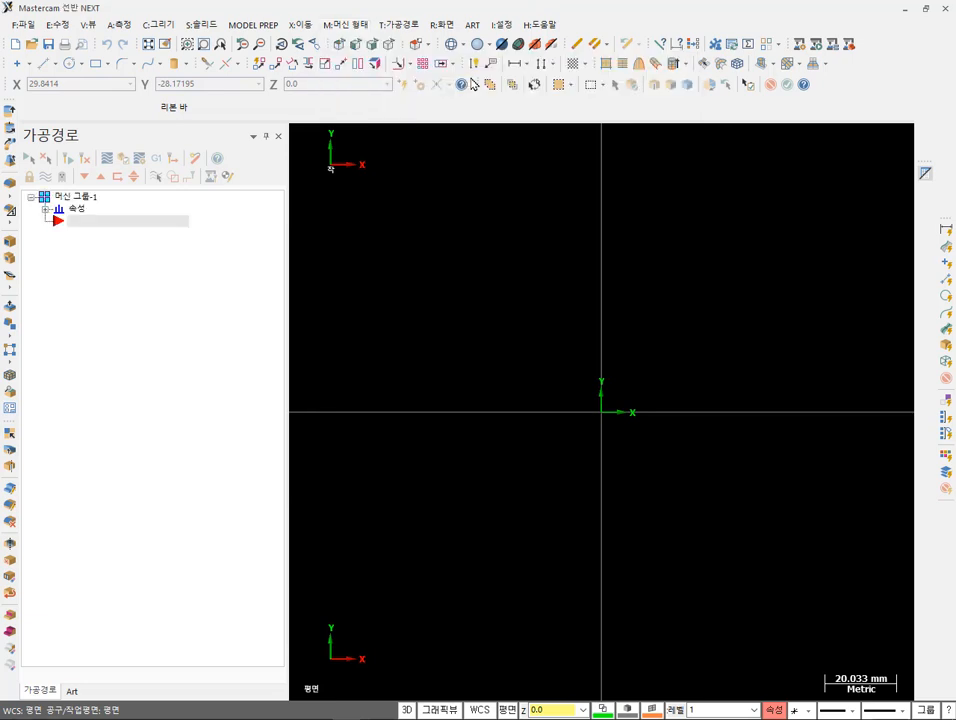
left_click(45, 209)
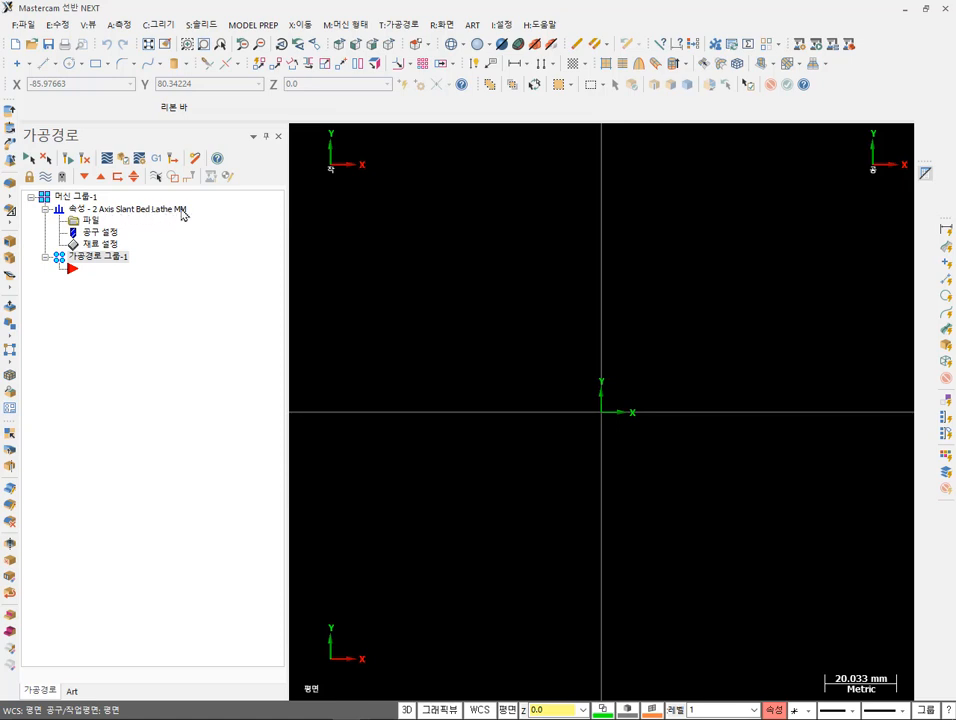
- Set the toolpath manager's font size to 12
left_click(255, 140)
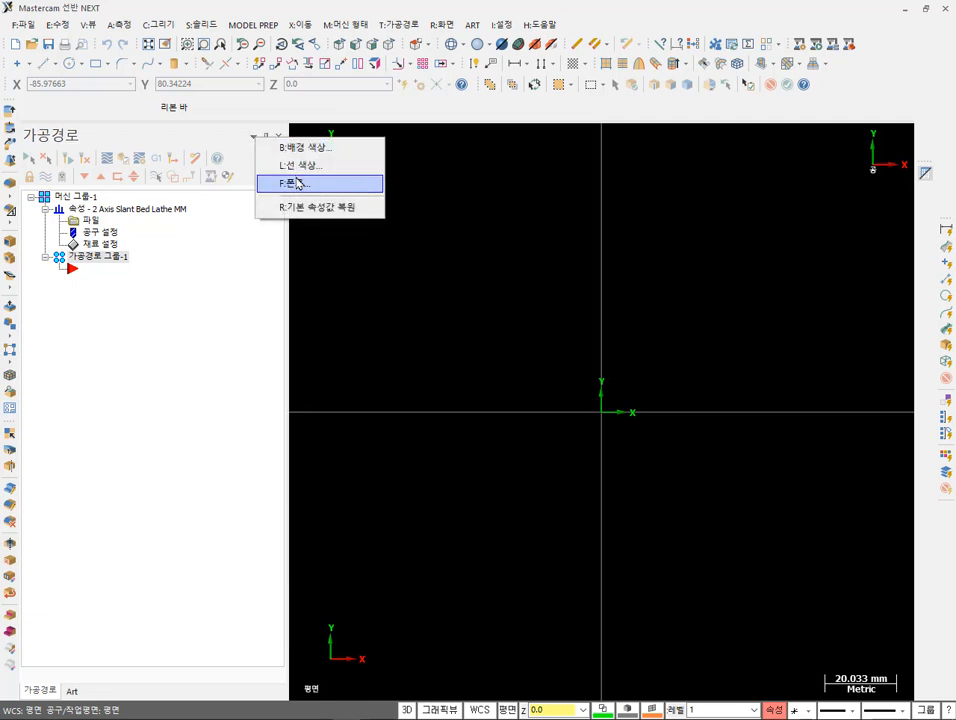
left_click(295, 182)
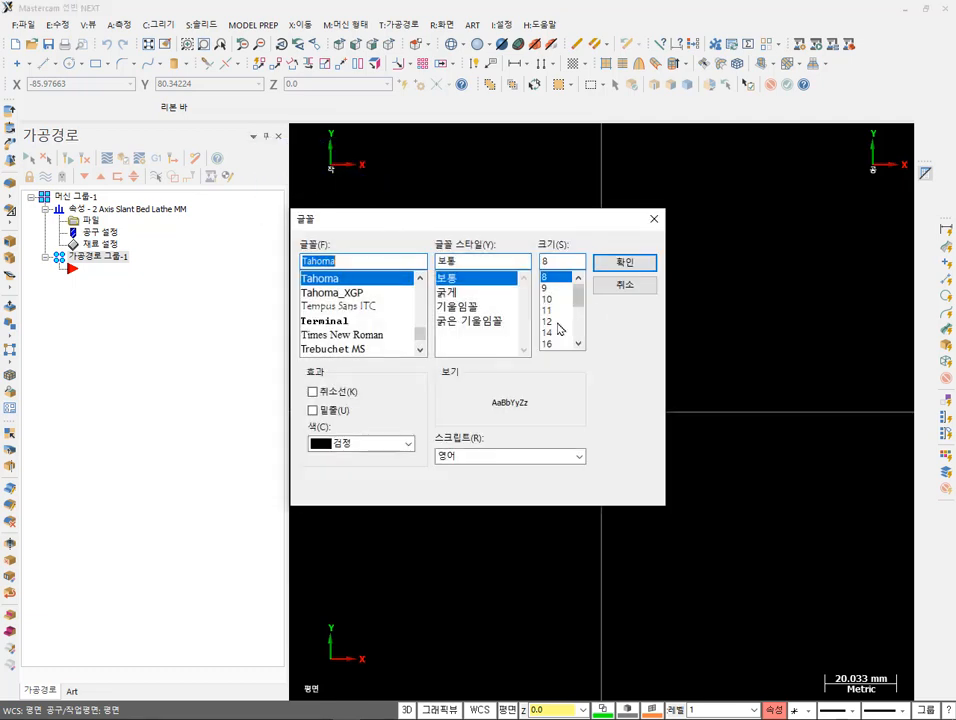
left_click(553, 322)
left_click(606, 262)
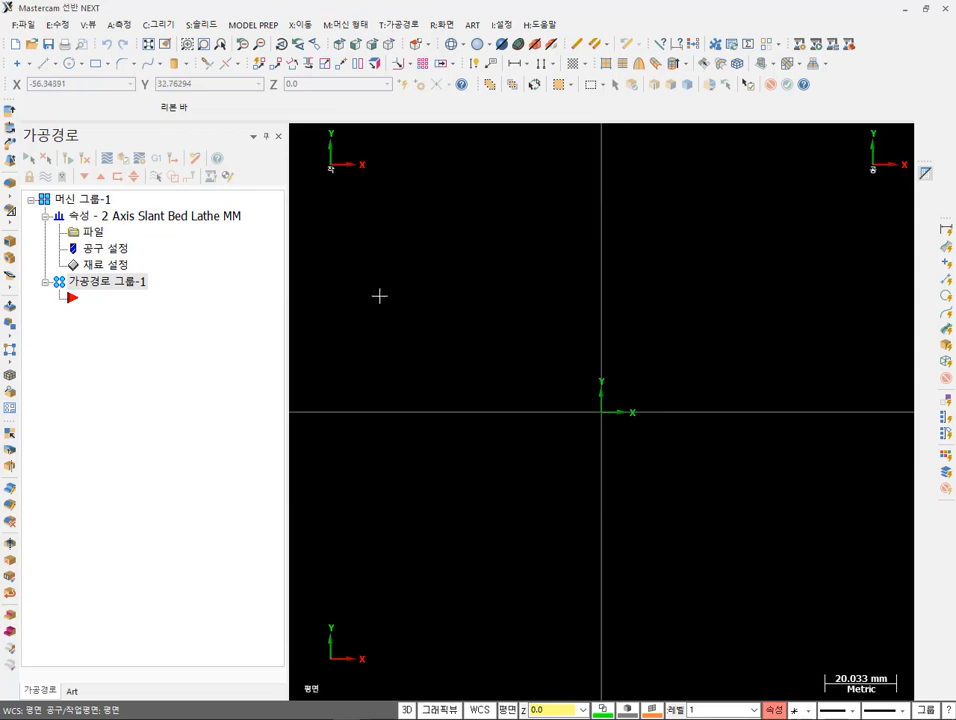
- In the machine group's tool settings, set the feed method to 공구조건 사용 (from tool) and enable renumbering tools in loading order
left_click(113, 217)
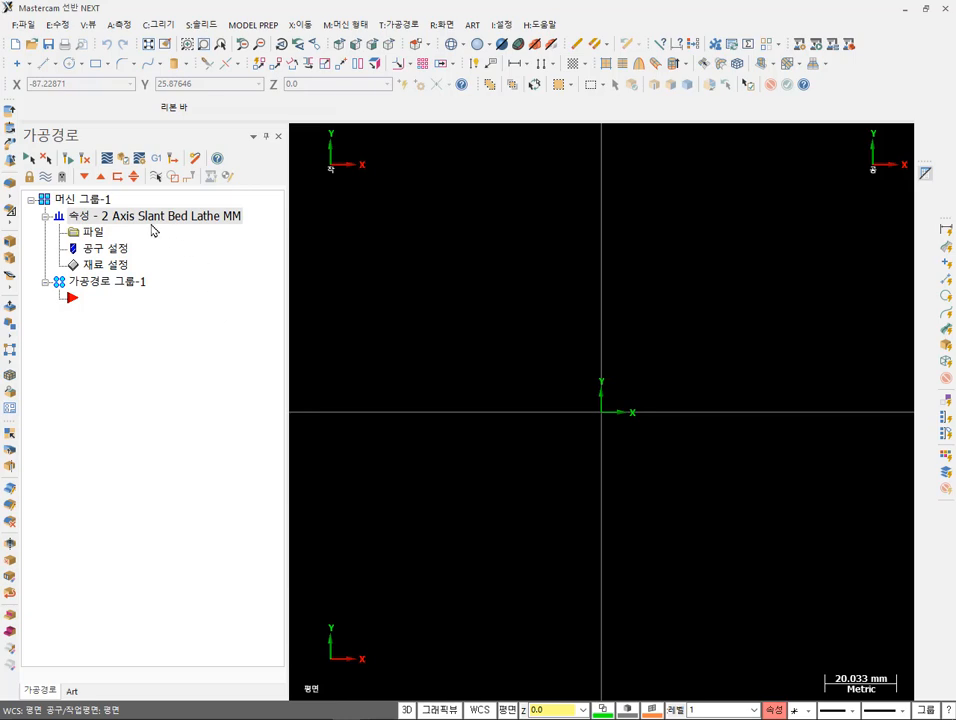
left_click(94, 232)
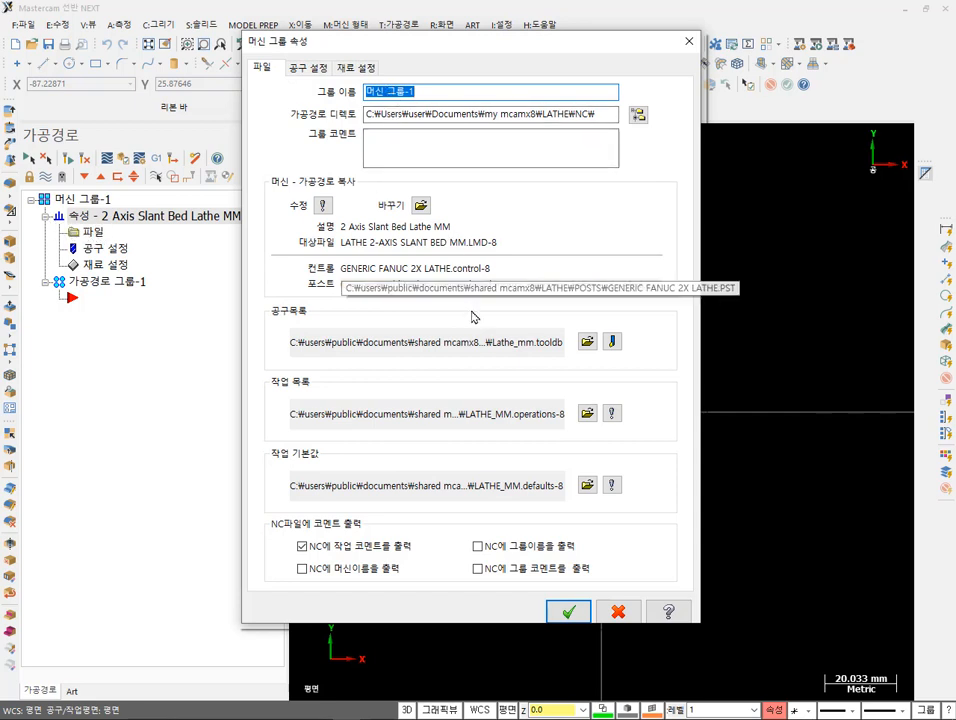
left_click(308, 68)
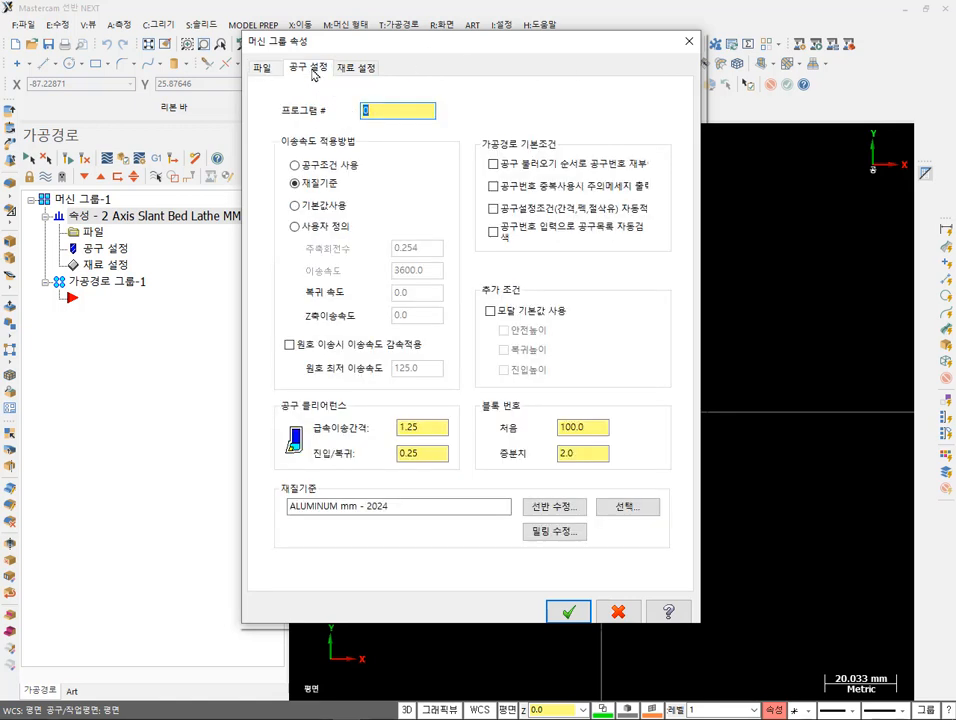
left_click(406, 108)
left_click(336, 168)
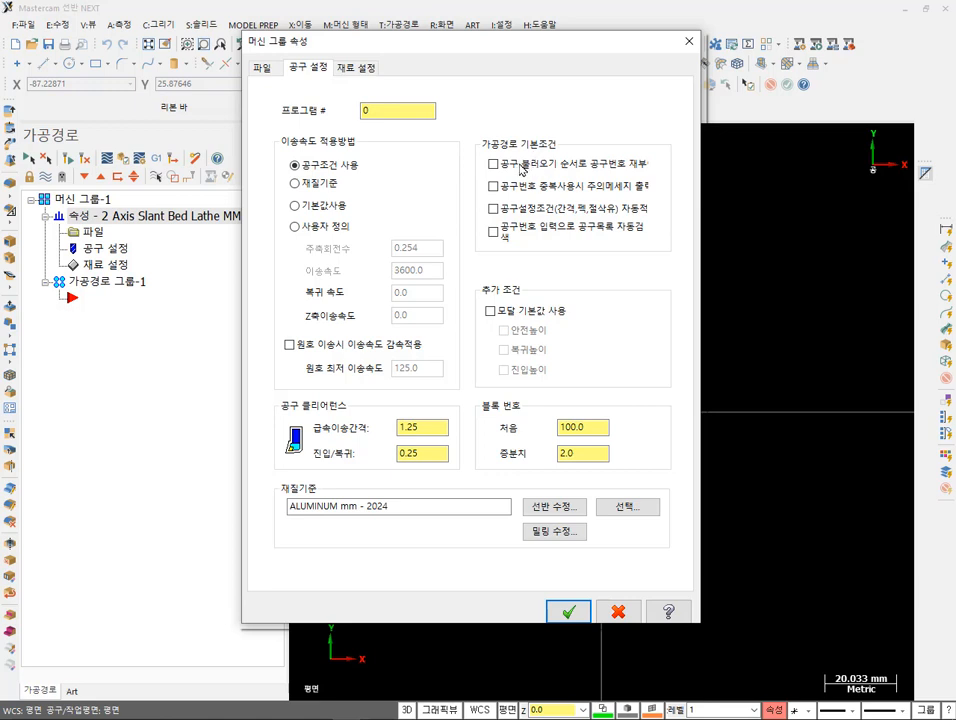
left_click(493, 163)
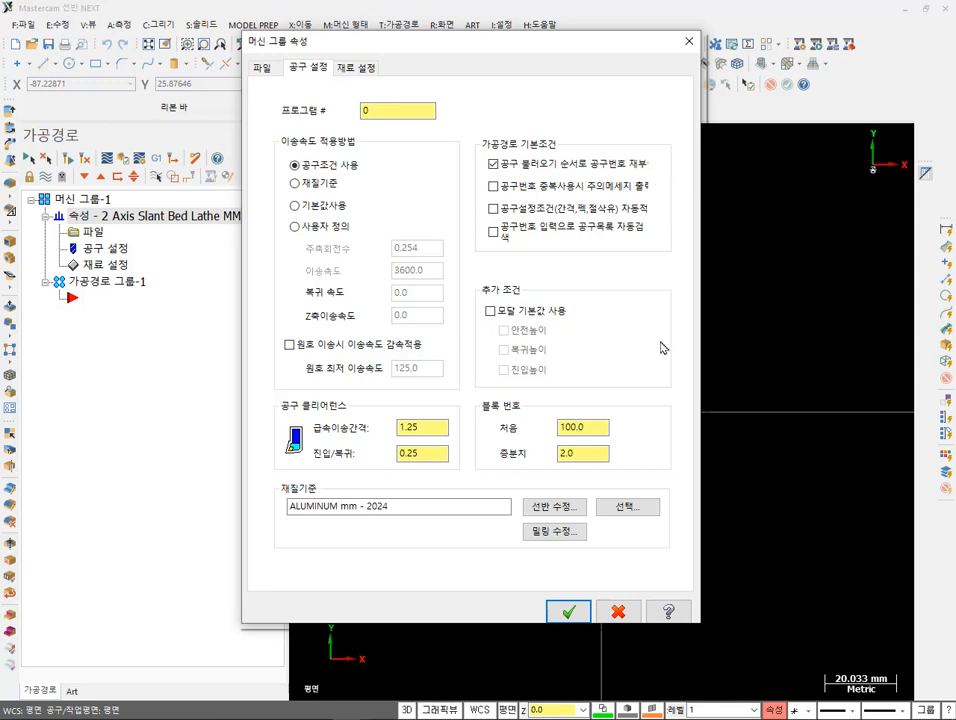
left_click(567, 612)
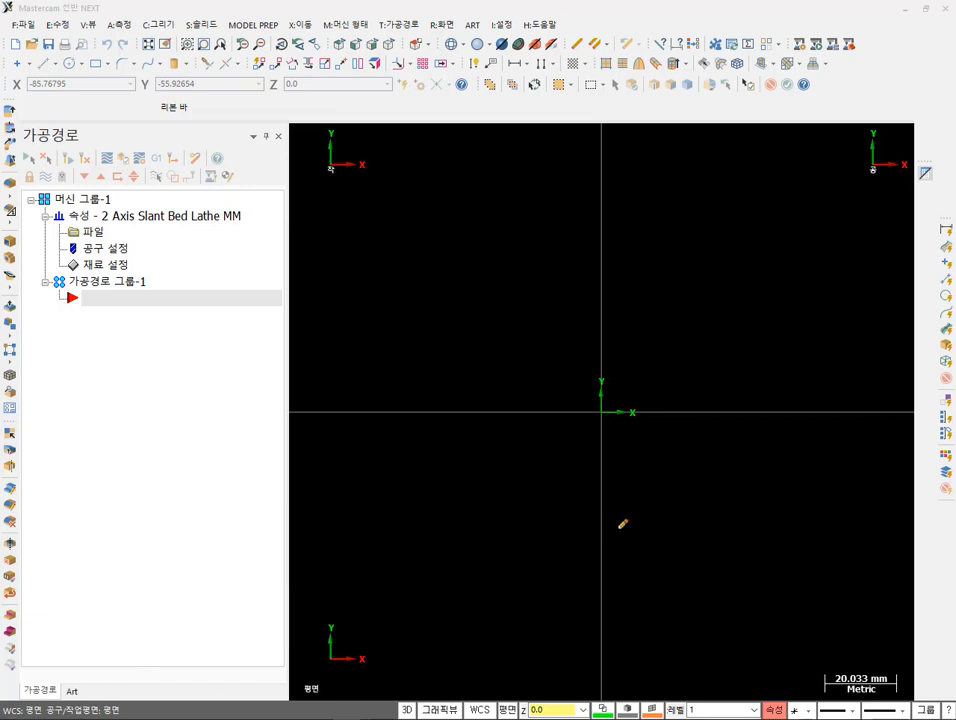
mouse_move(628, 432)
left_mouse_down()
mouse_move(599, 404)
mouse_move(648, 400)
mouse_move(652, 422)
mouse_move(631, 436)
mouse_move(589, 354)
mouse_move(613, 376)
mouse_move(597, 419)
left_mouse_up()
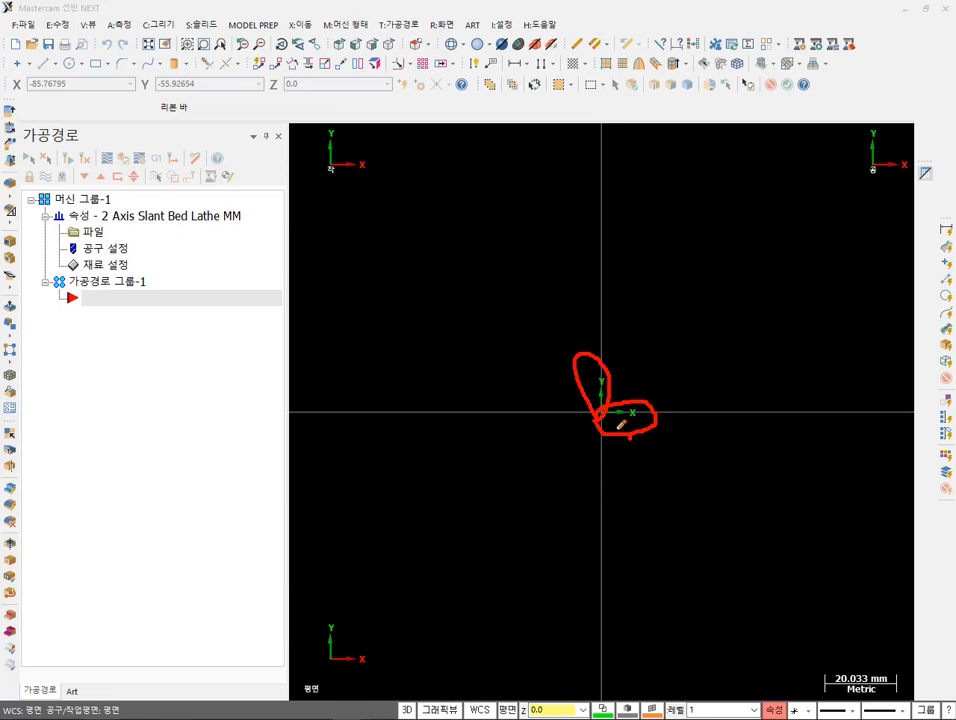
mouse_move(457, 511)
left_mouse_down()
mouse_move(858, 528)
mouse_move(842, 608)
mouse_move(860, 617)
left_mouse_up()
mouse_move(416, 462)
left_mouse_down()
mouse_move(440, 150)
mouse_move(400, 140)
mouse_move(466, 86)
left_mouse_up()
mouse_move(518, 200)
left_mouse_down()
mouse_move(478, 252)
mouse_move(505, 258)
left_mouse_up()
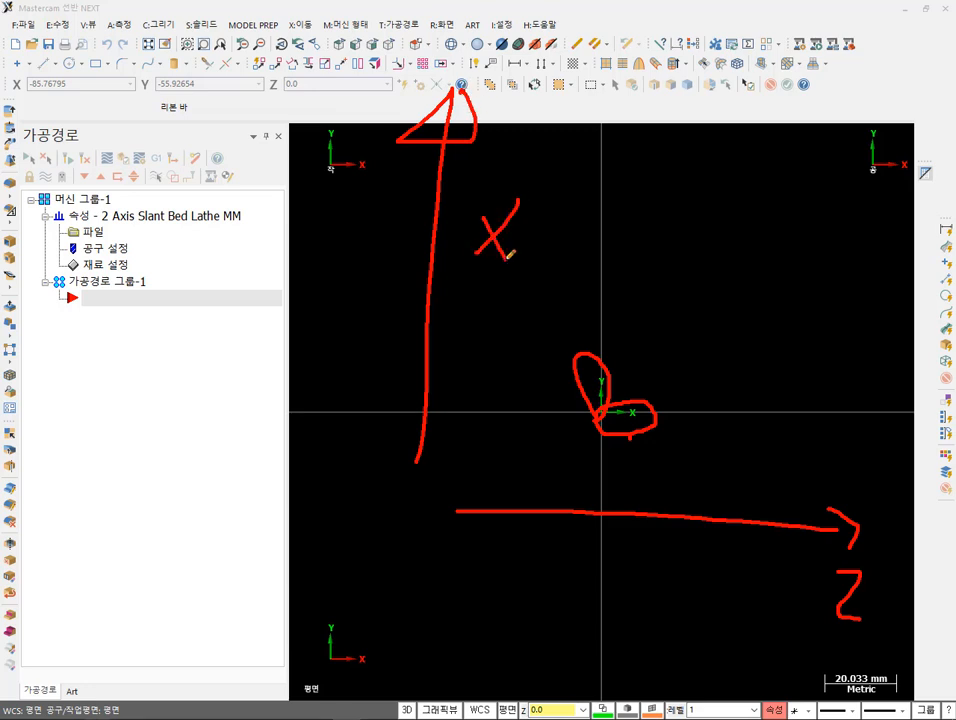
right_click(585, 228)
left_click(620, 384)
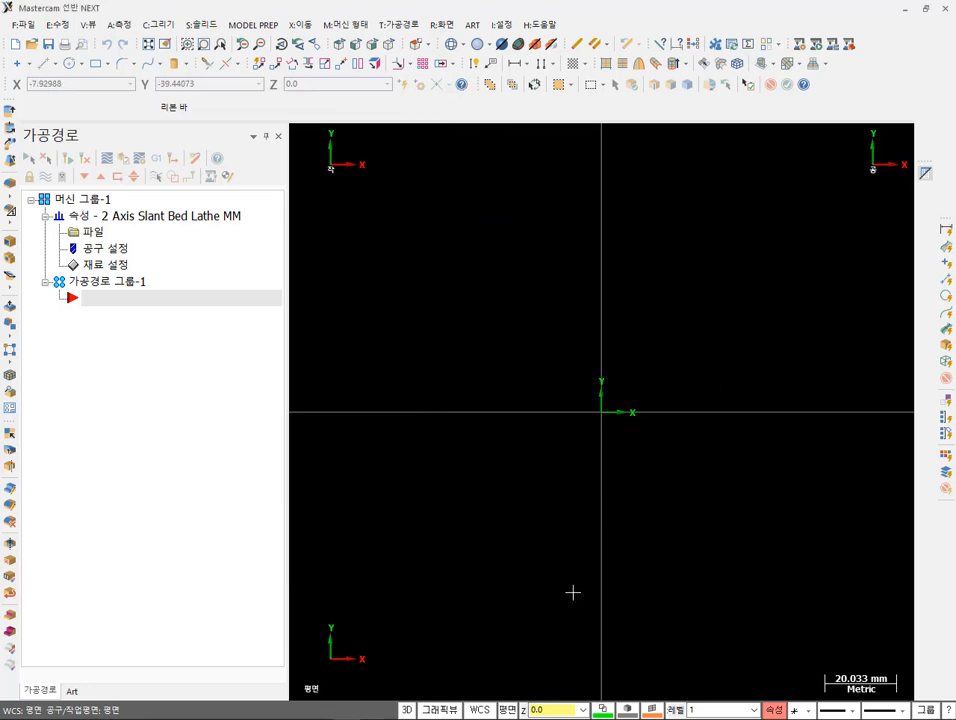
- Set the construction and tool plane to the lathe diameter orientation +D +Z (WCS)
left_click(508, 711)
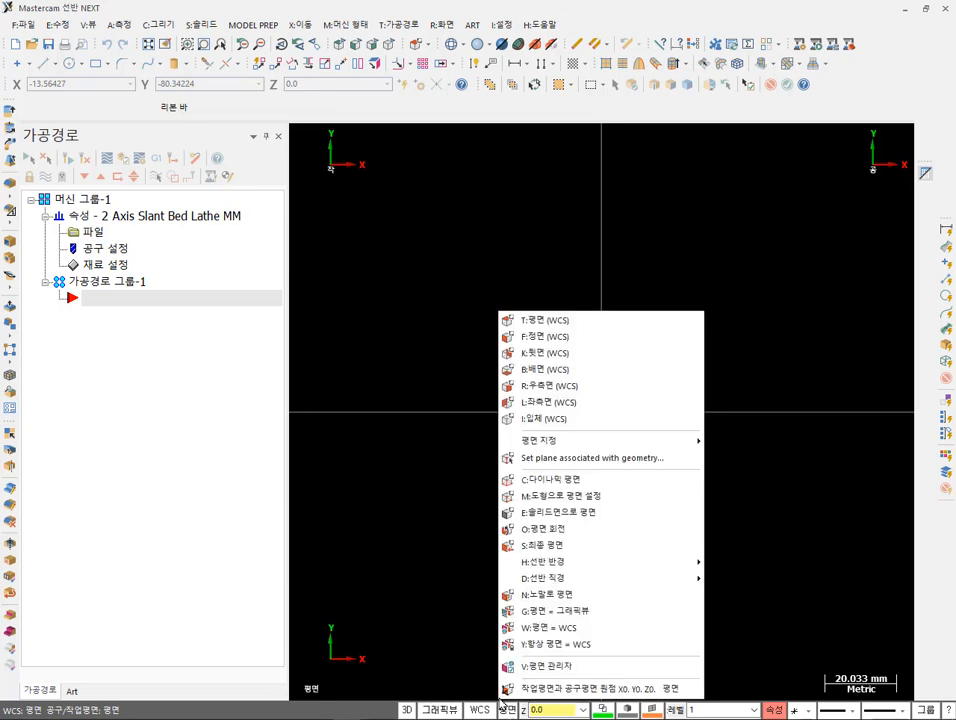
left_click(466, 633)
left_click(440, 710)
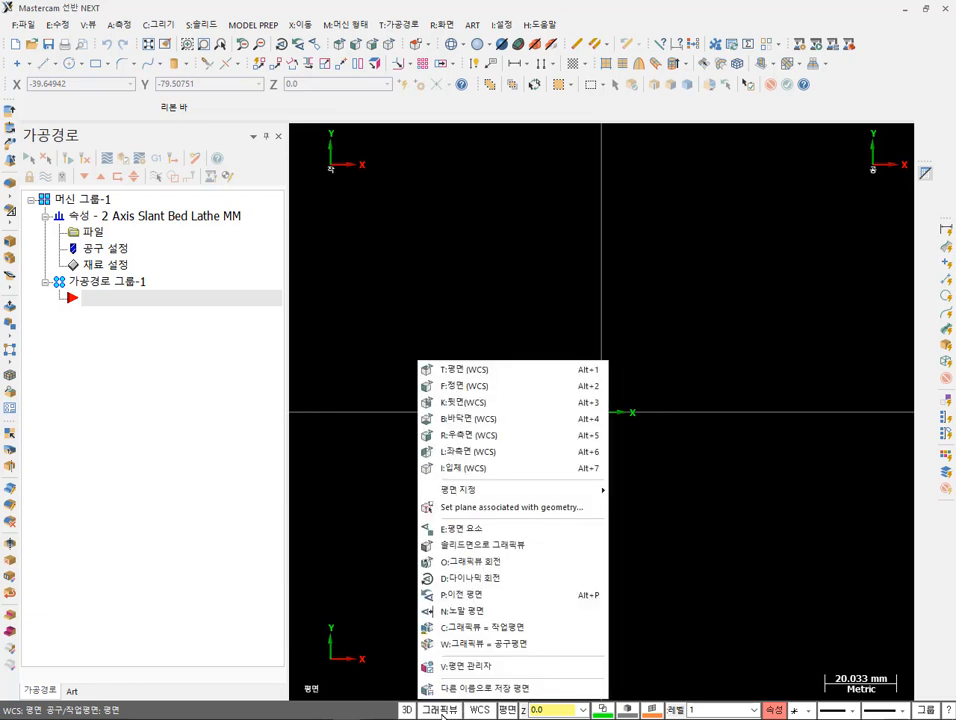
left_click(480, 711)
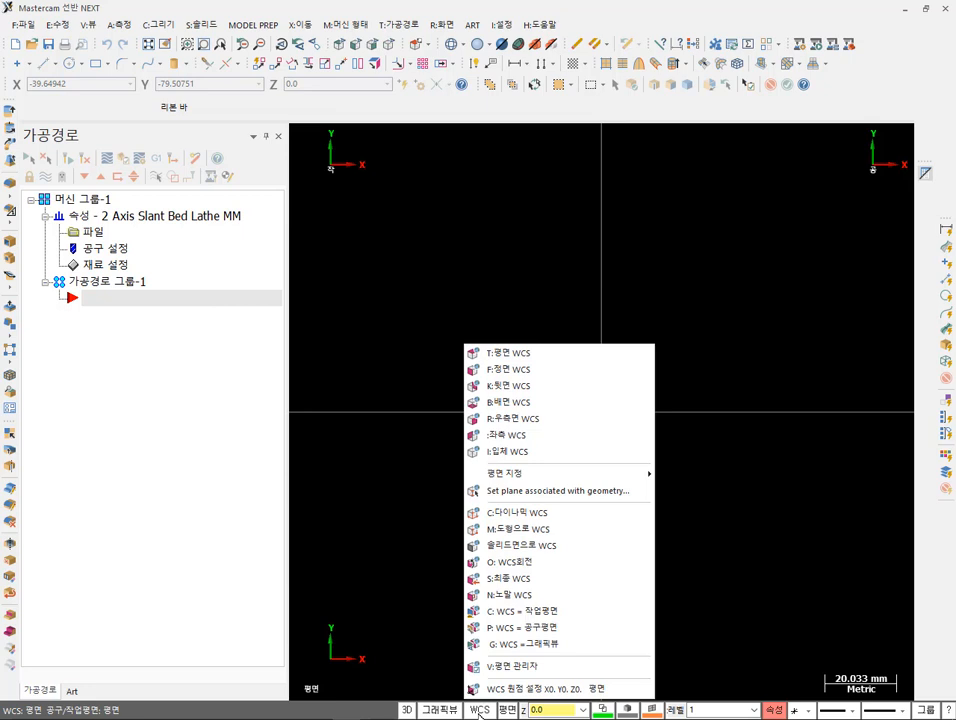
left_click(507, 711)
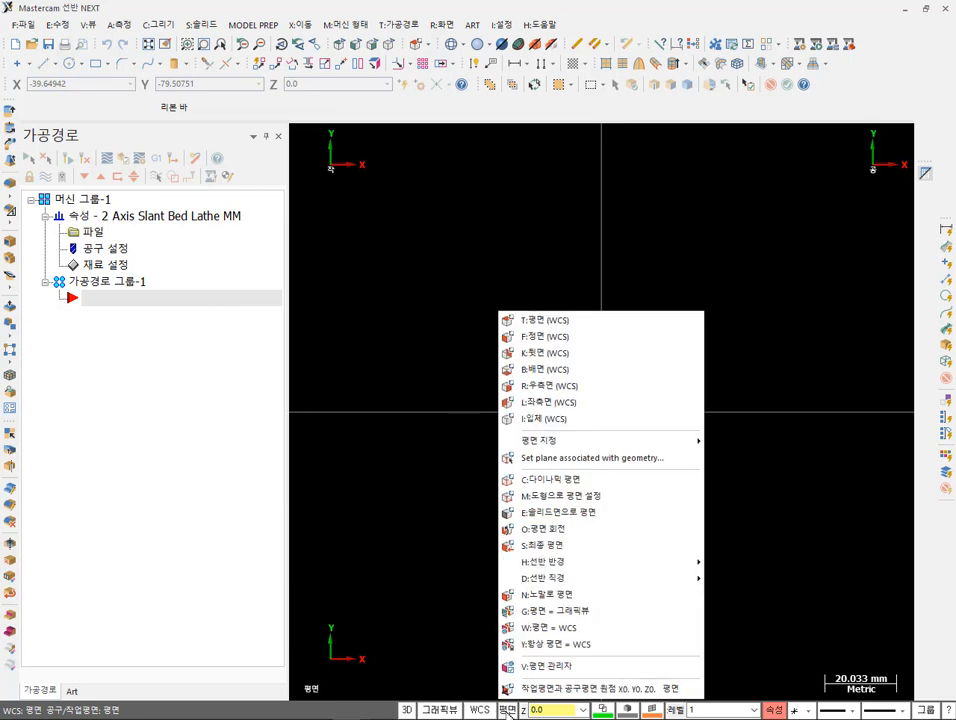
mouse_move(557, 583)
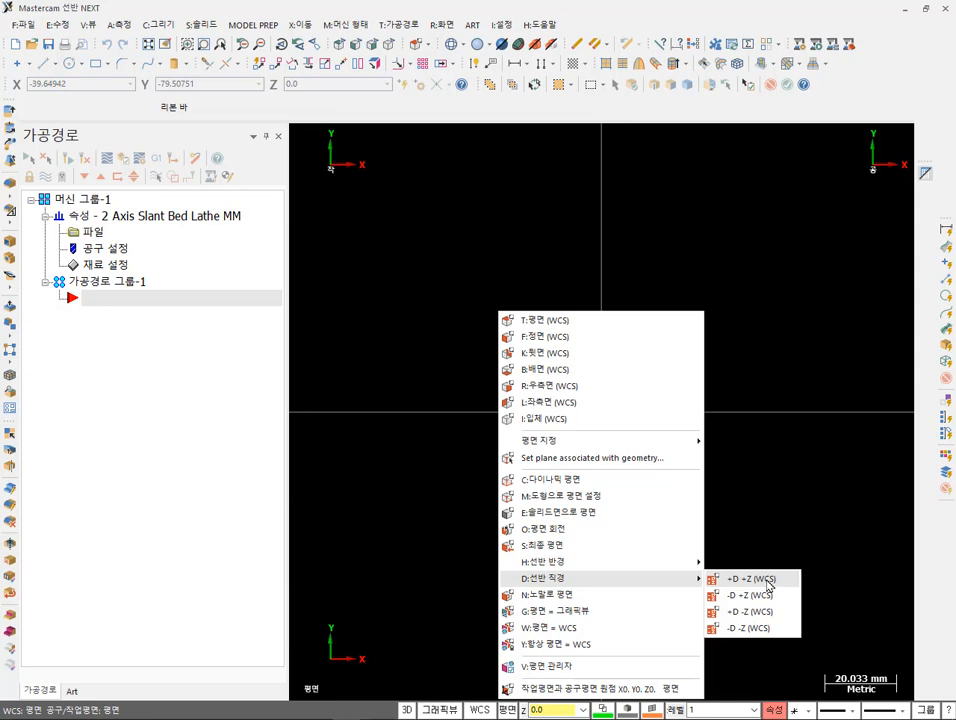
left_click(766, 582)
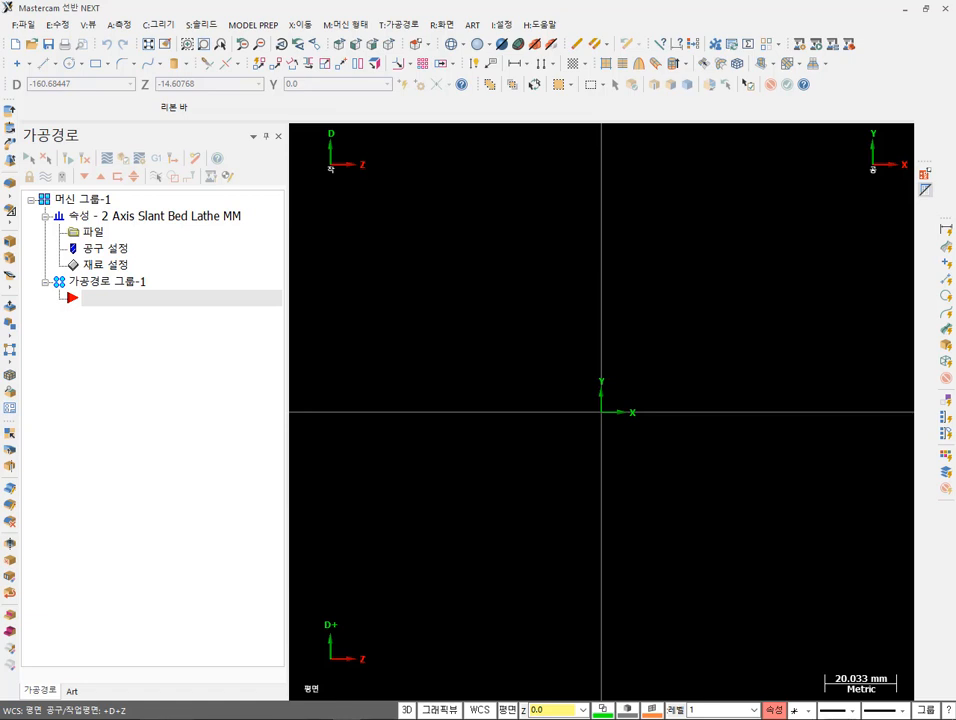
mouse_move(356, 196)
left_mouse_down()
mouse_move(314, 189)
mouse_move(303, 104)
mouse_move(395, 125)
mouse_move(362, 203)
mouse_move(350, 206)
left_mouse_up()
mouse_move(331, 428)
left_mouse_down()
mouse_move(811, 444)
mouse_move(813, 481)
left_mouse_up()
mouse_move(626, 424)
left_mouse_down()
mouse_move(604, 380)
mouse_move(640, 408)
mouse_move(638, 426)
left_mouse_up()
left_click_drag(323, 171, 433, 167)
mouse_move(327, 175)
left_mouse_down()
mouse_move(331, 72)
mouse_move(344, 90)
left_mouse_up()
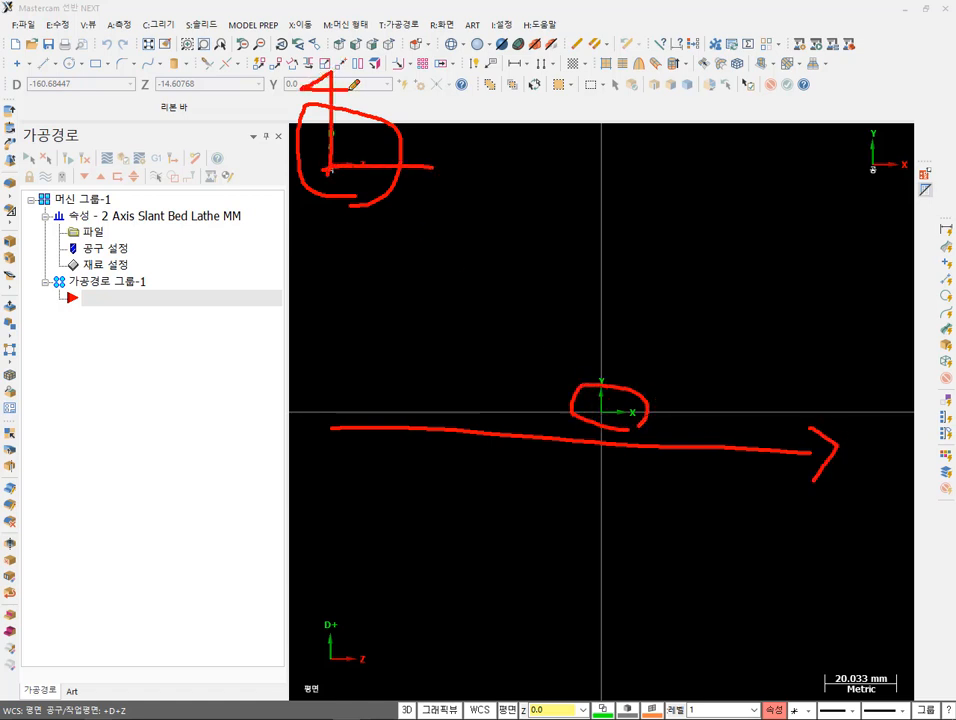
right_click(624, 250)
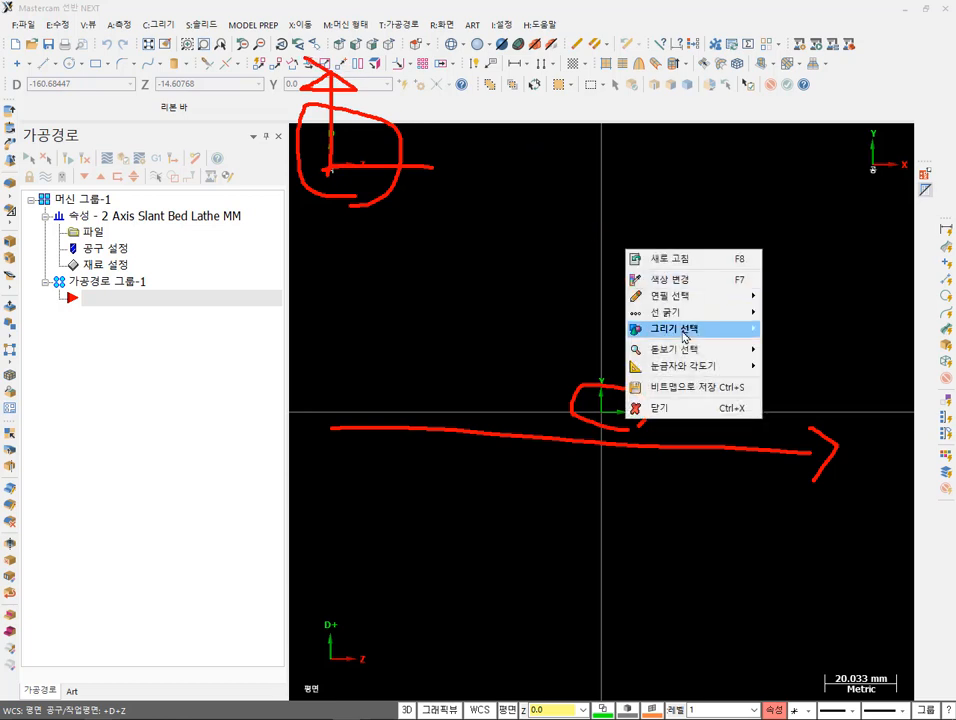
left_click(681, 407)
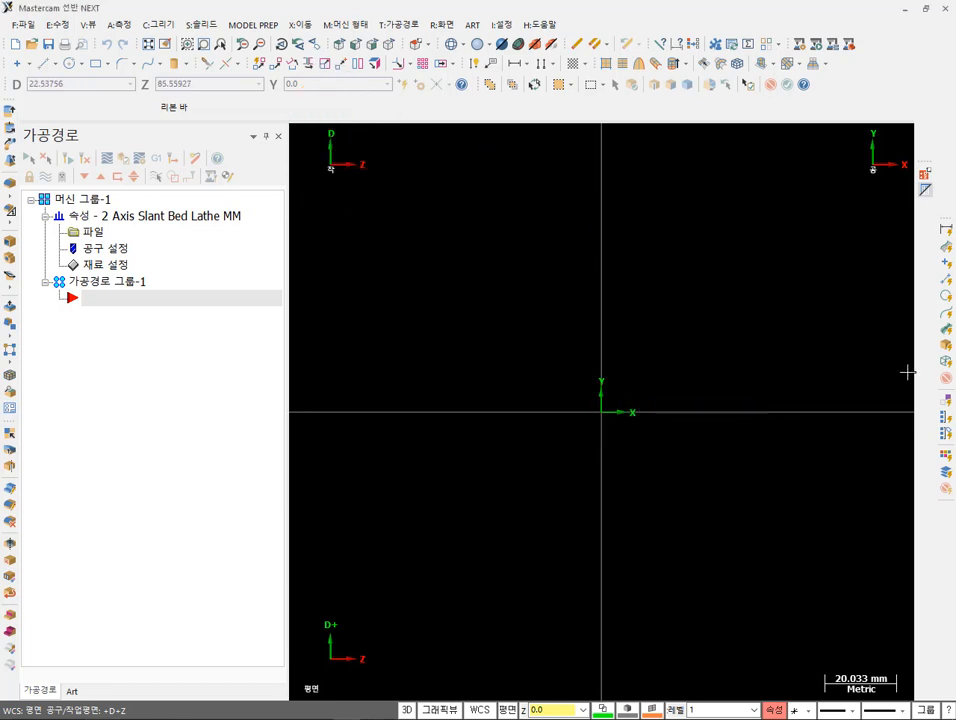
left_click(481, 710)
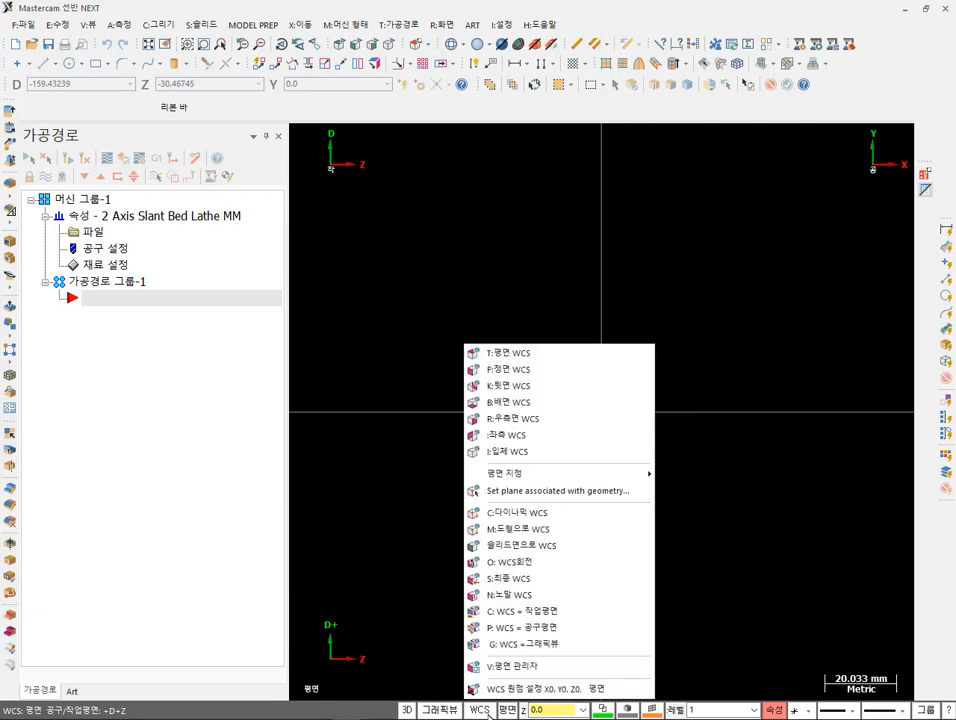
left_click(735, 283)
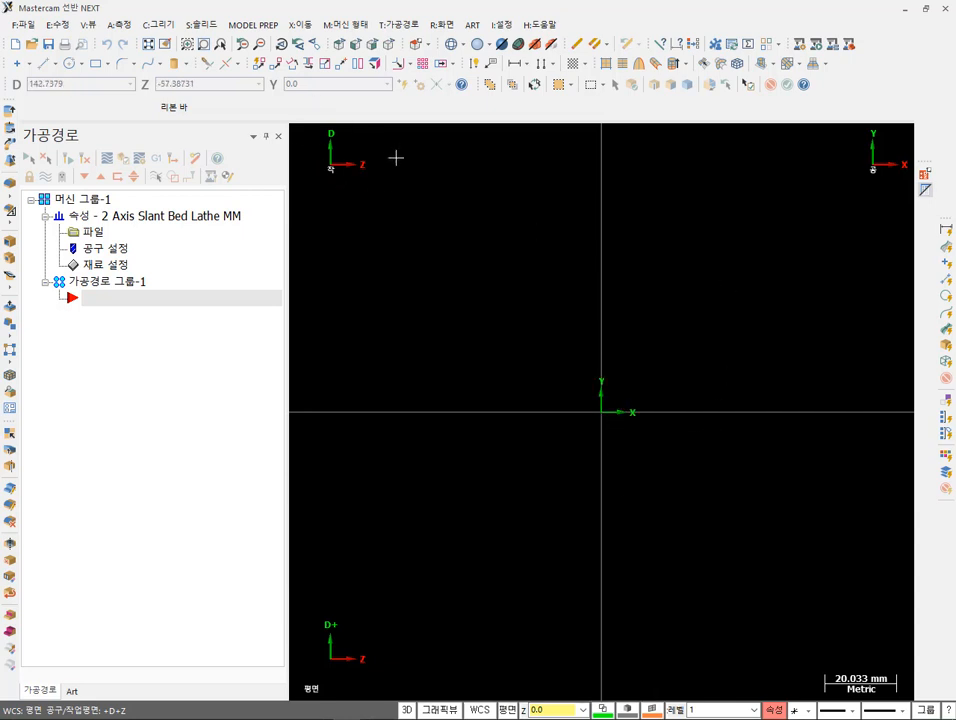
scroll(839, 455, "down", 3)
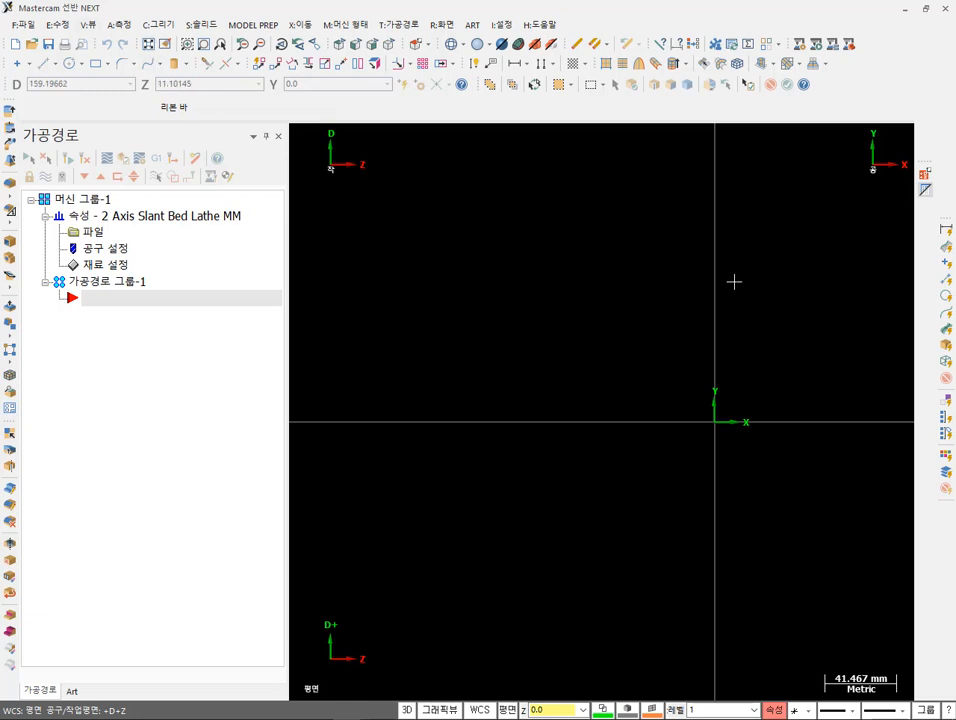
left_click(904, 9)
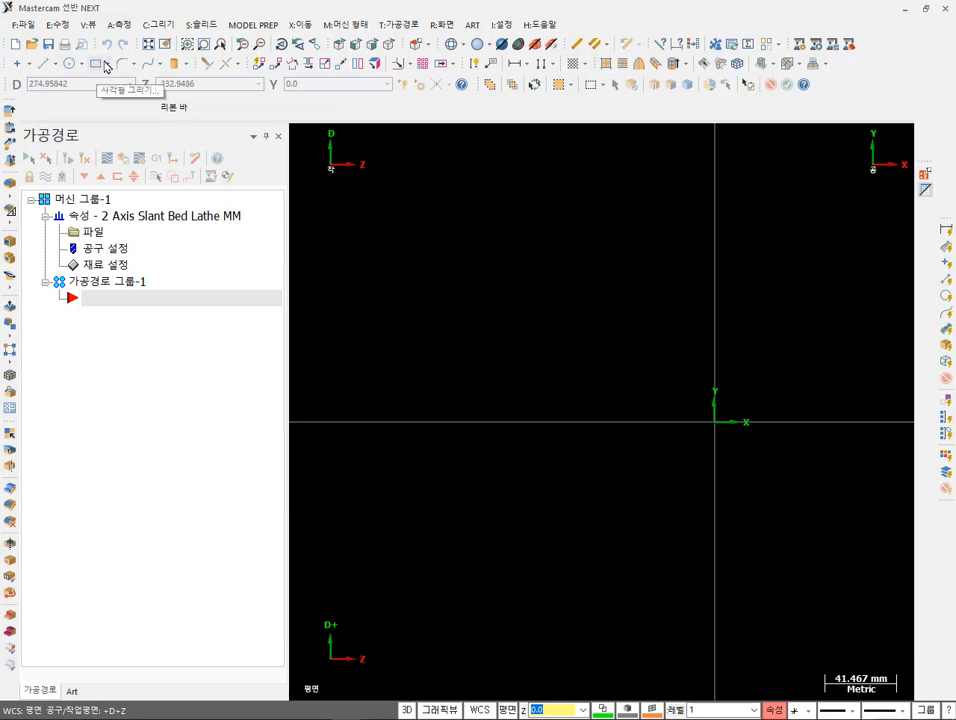
- Draw a rectangular shape about 136 mm wide and 84 mm high, with its right-middle base point on the origin
left_click(158, 24)
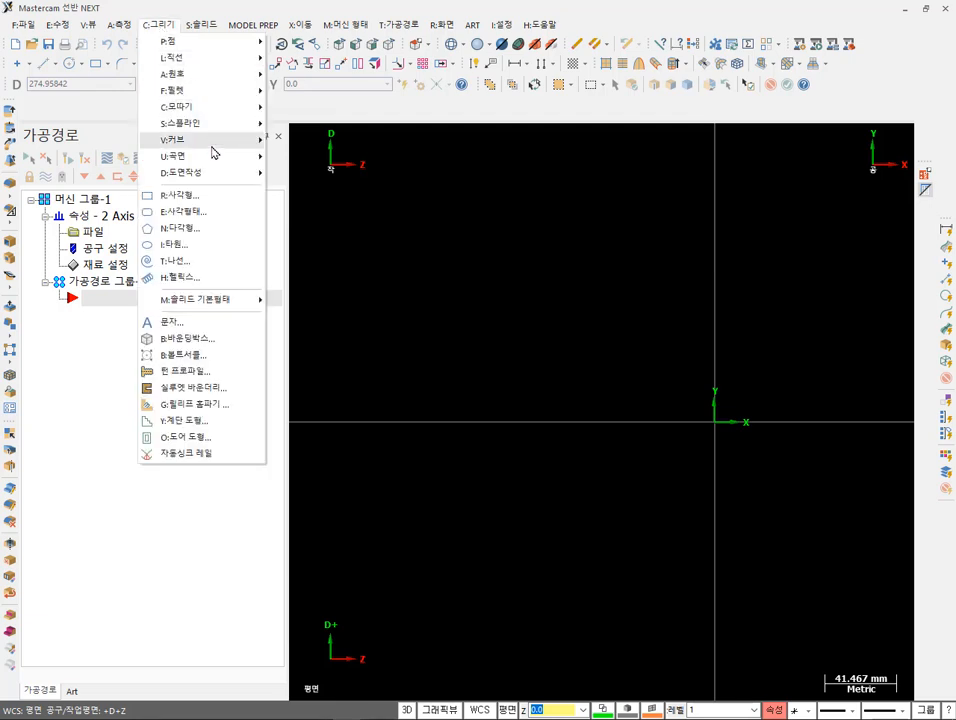
left_click(200, 214)
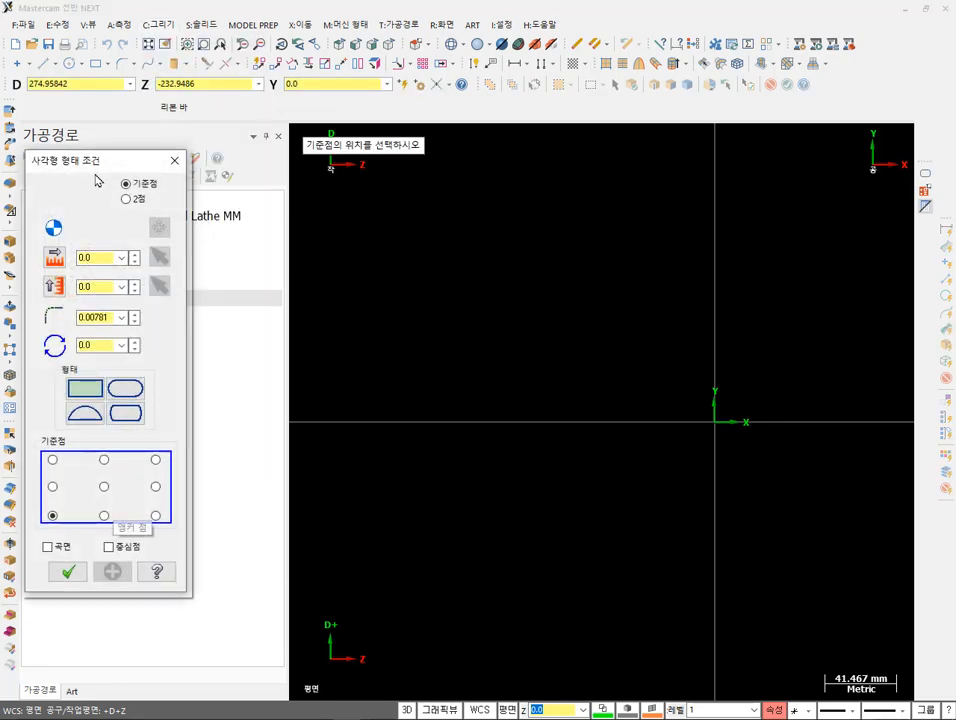
left_click_drag(100, 168, 323, 216)
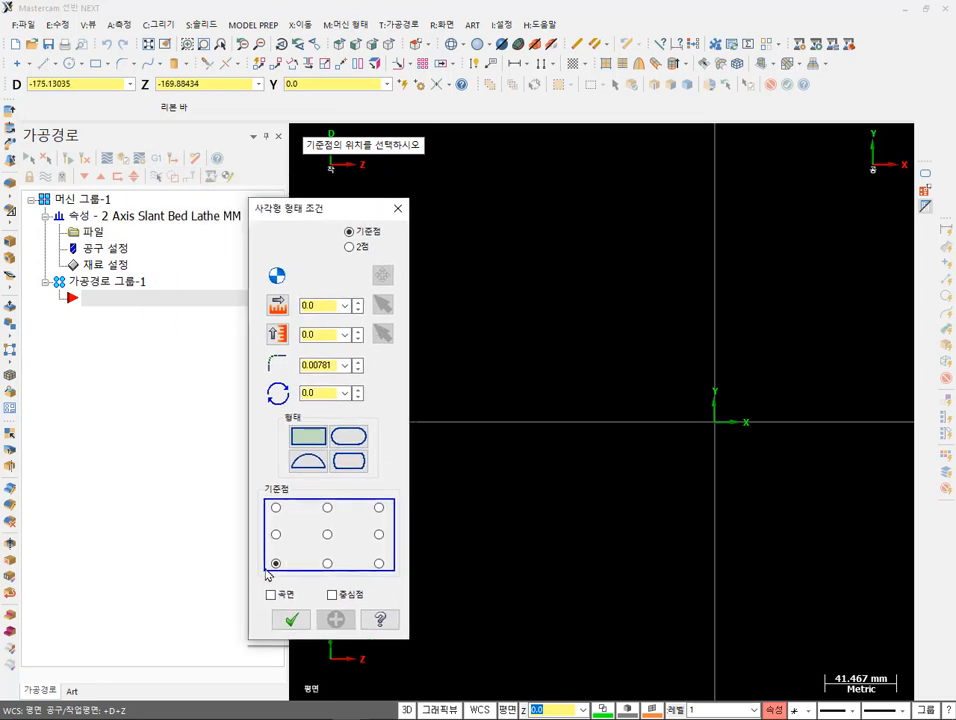
left_click(379, 536)
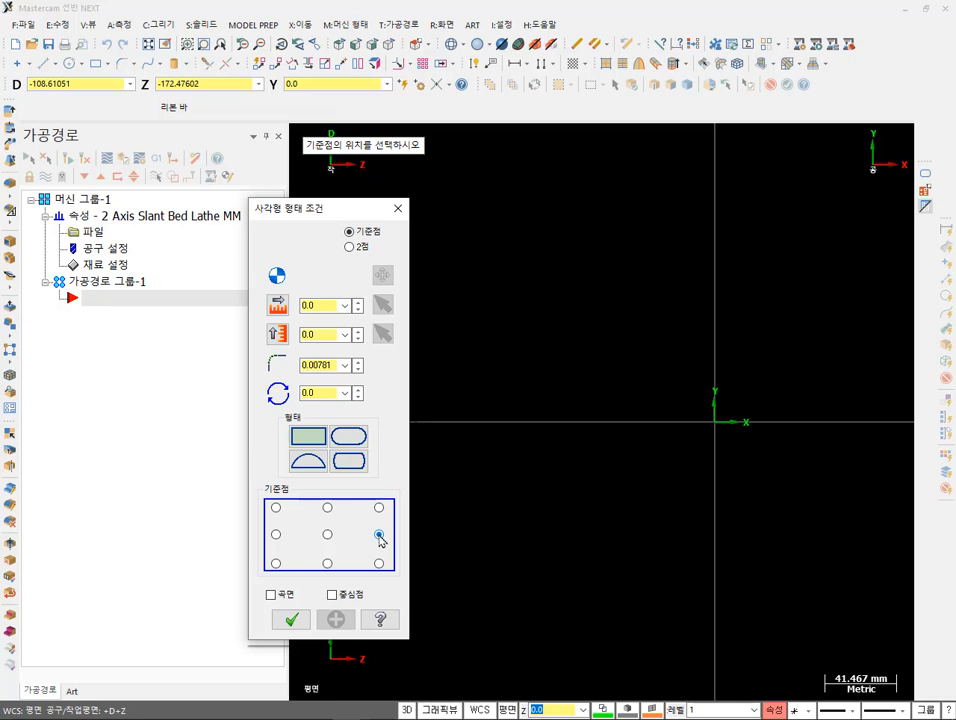
left_click(710, 425)
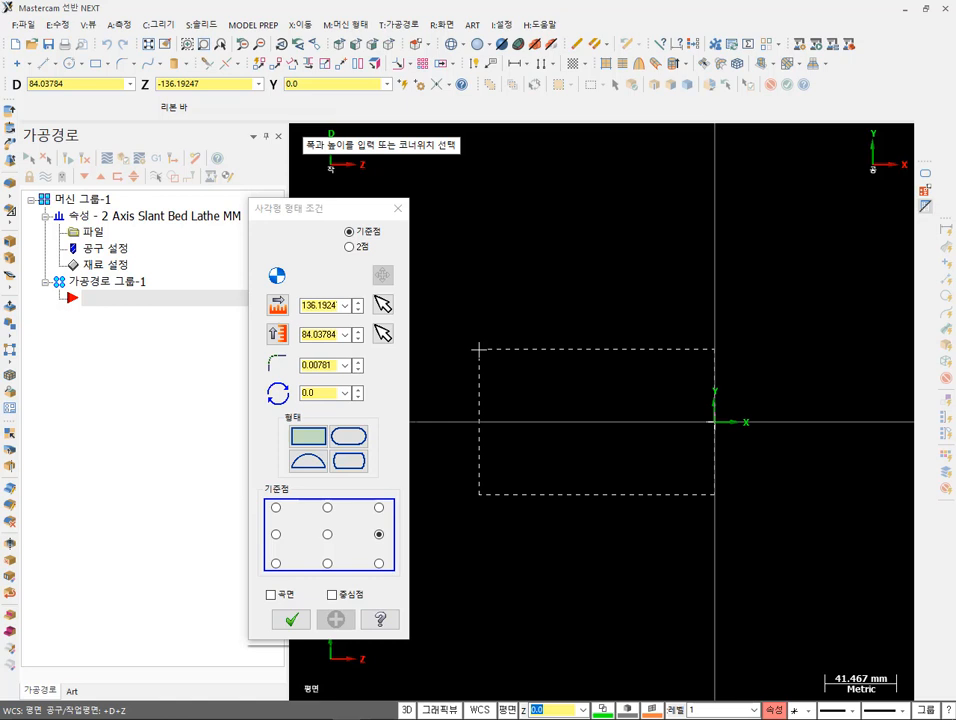
left_click(478, 350)
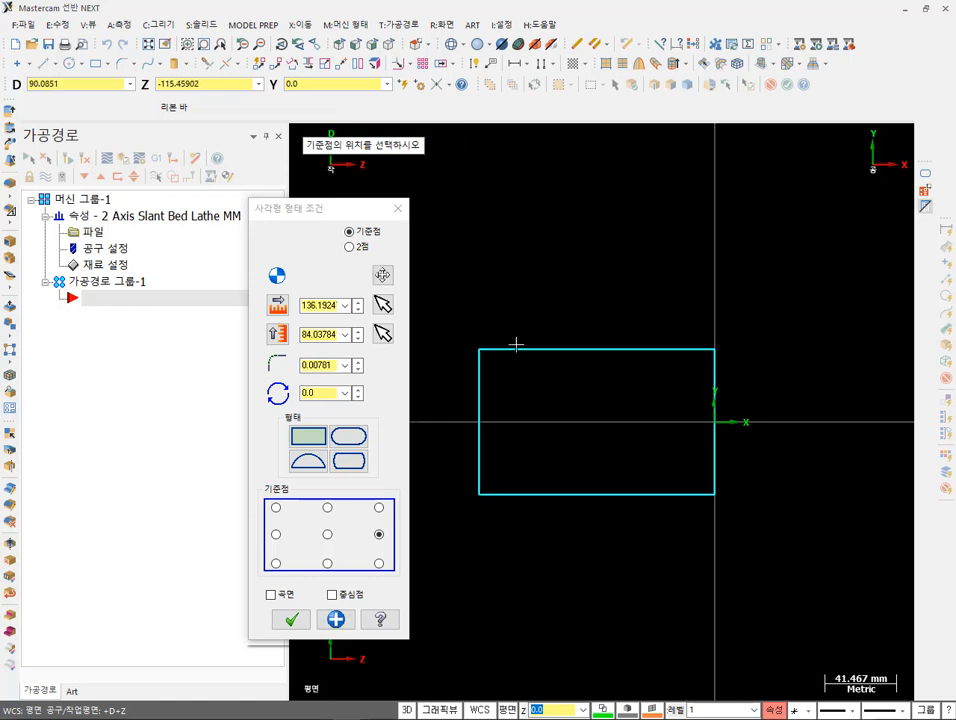
- Set the rectangle's width to 98 mm and its height to 50 mm, and accept the shape
left_click(320, 305)
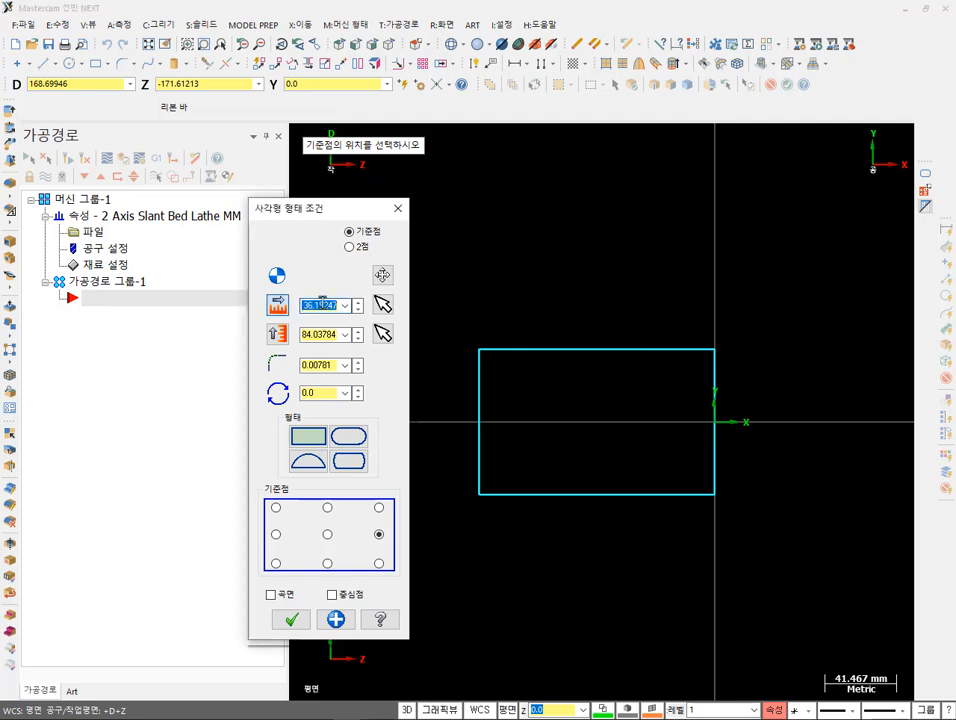
left_click(322, 334)
left_click(330, 305)
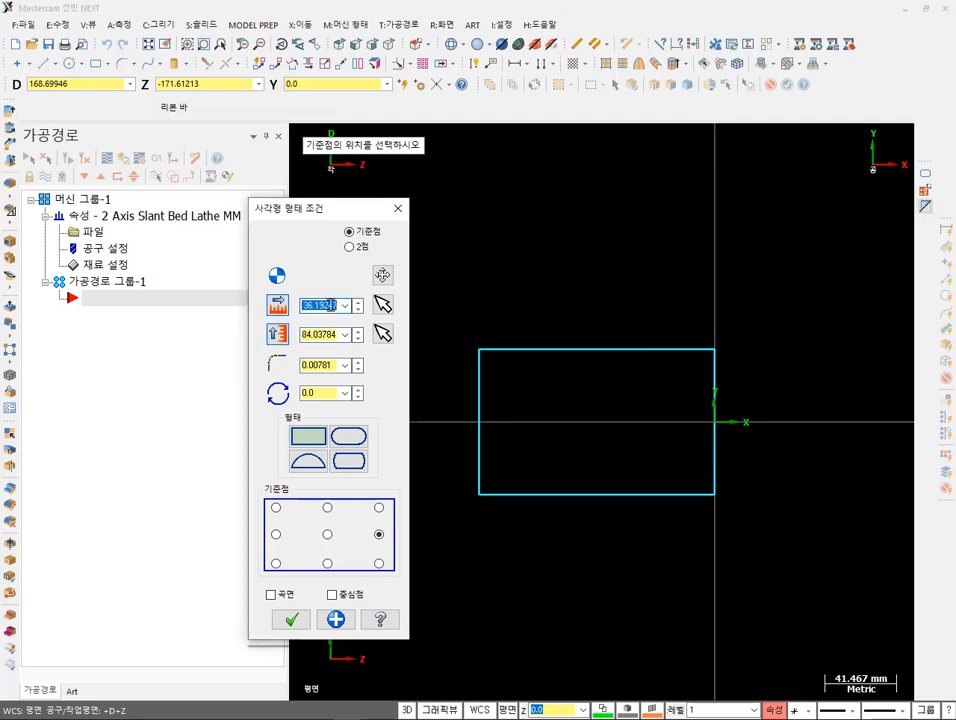
type("98")
left_click(329, 332)
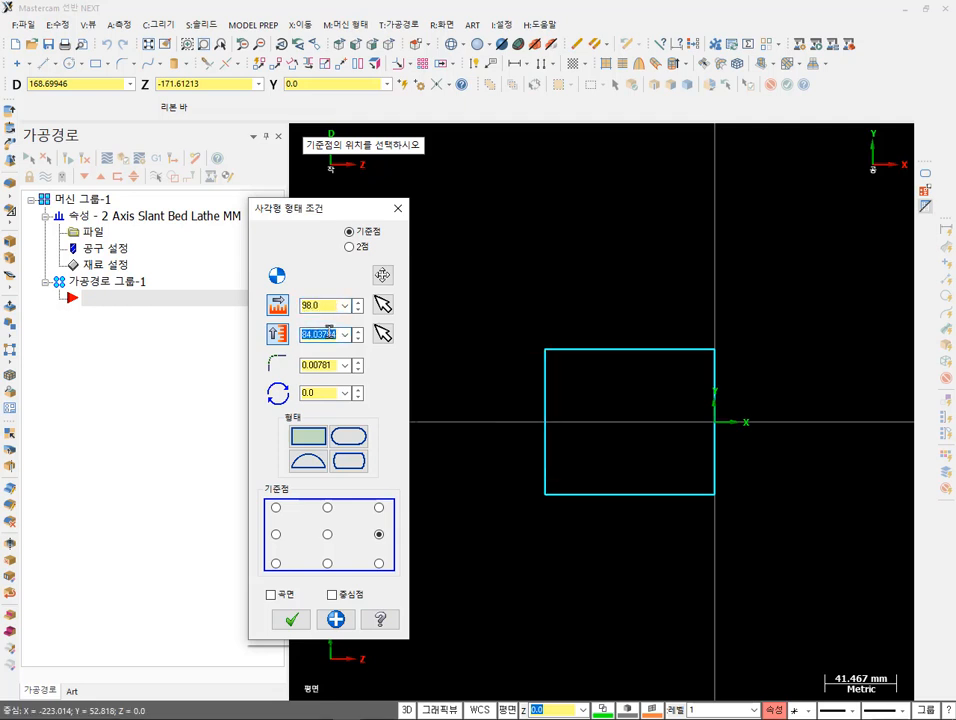
type("50")
key("Return")
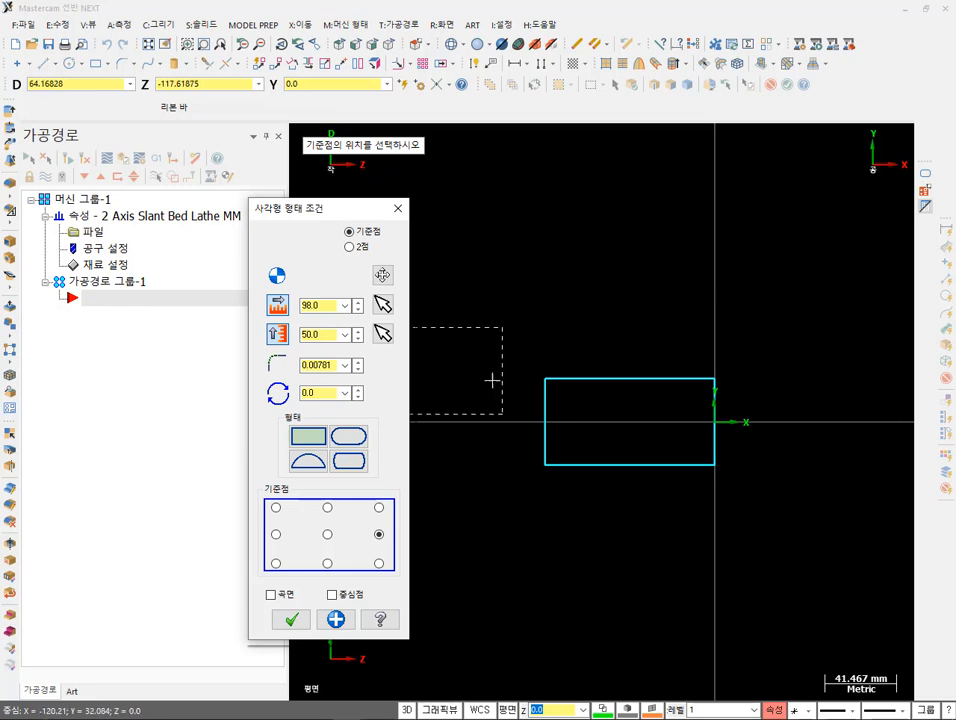
left_click(287, 621)
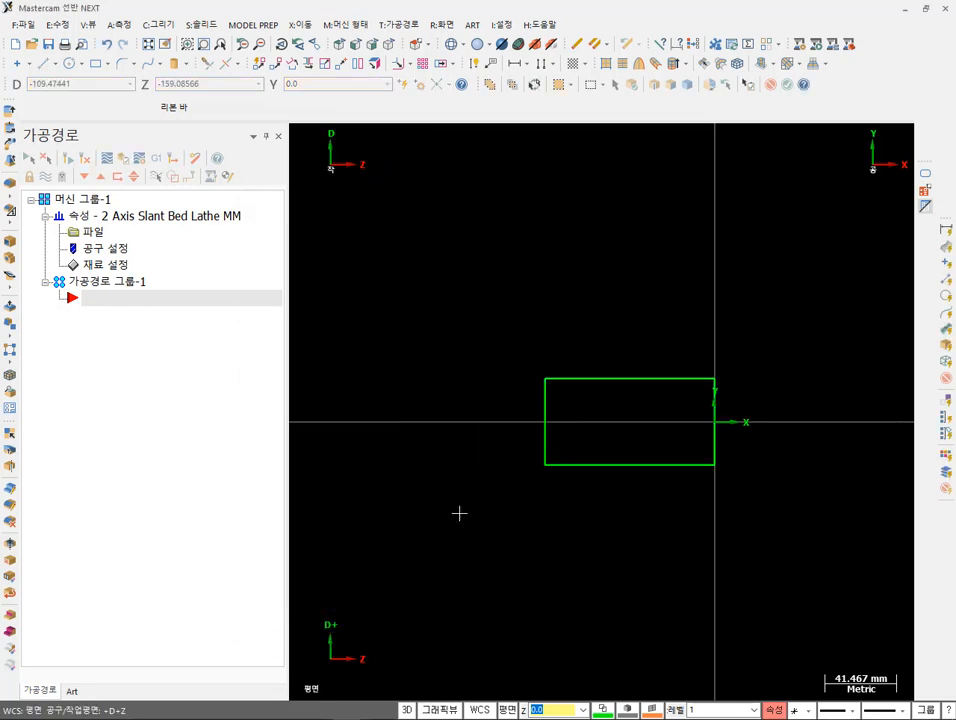
- Analyze the line properties of the rectangle's upper edge to check its length and endpoint coordinates
scroll(675, 409, "up", 1)
scroll(726, 420, "up", 3)
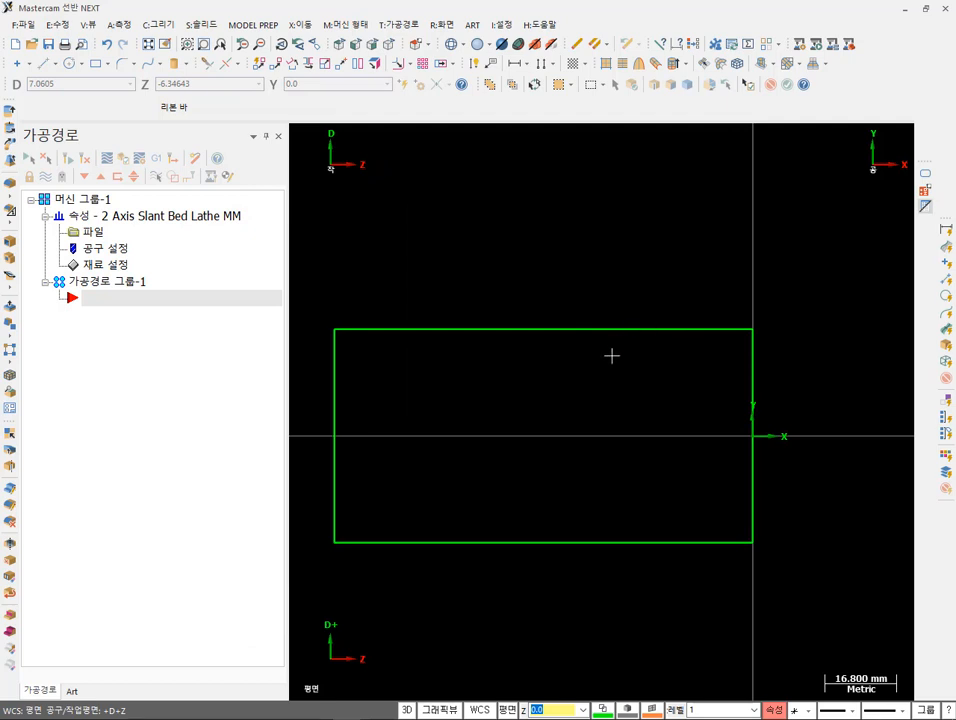
left_click(632, 329)
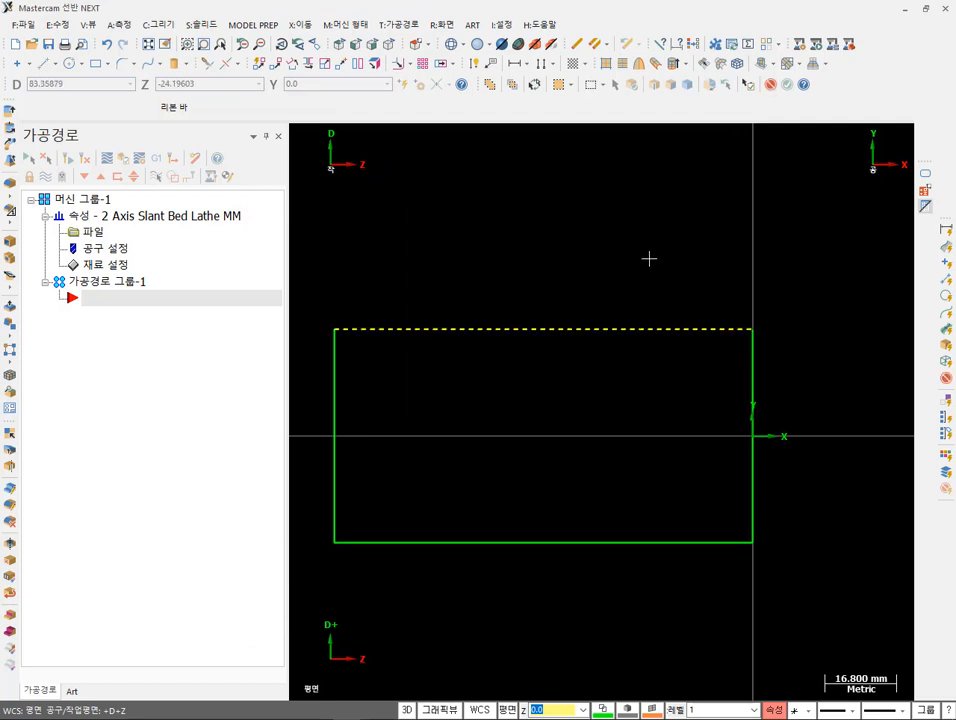
key("F4")
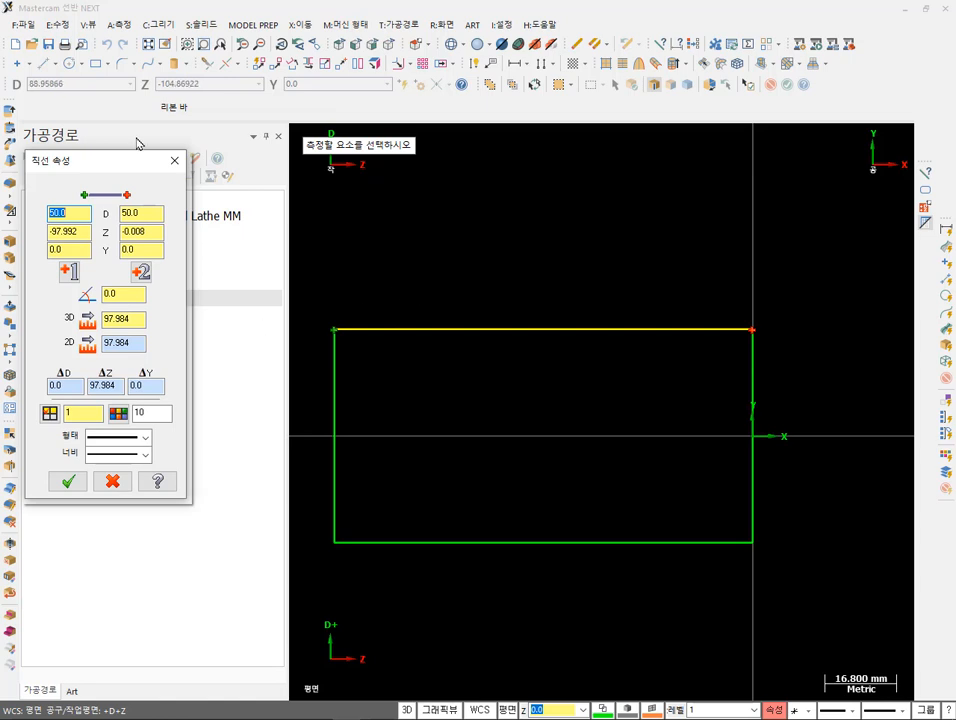
left_click(173, 162)
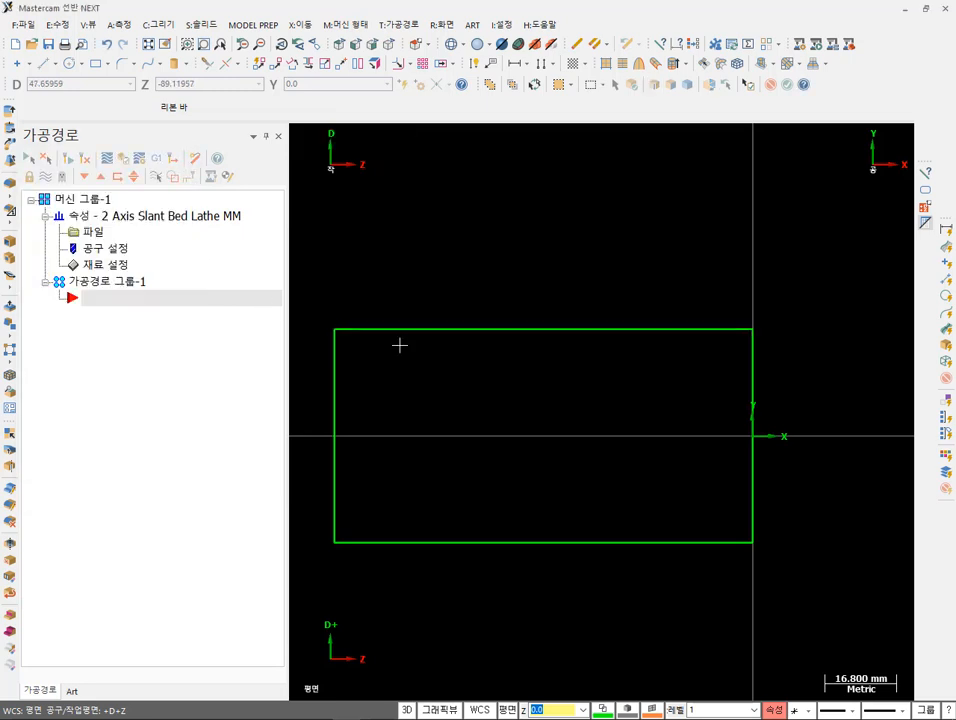
scroll(561, 397, "down", 1)
left_click(561, 334)
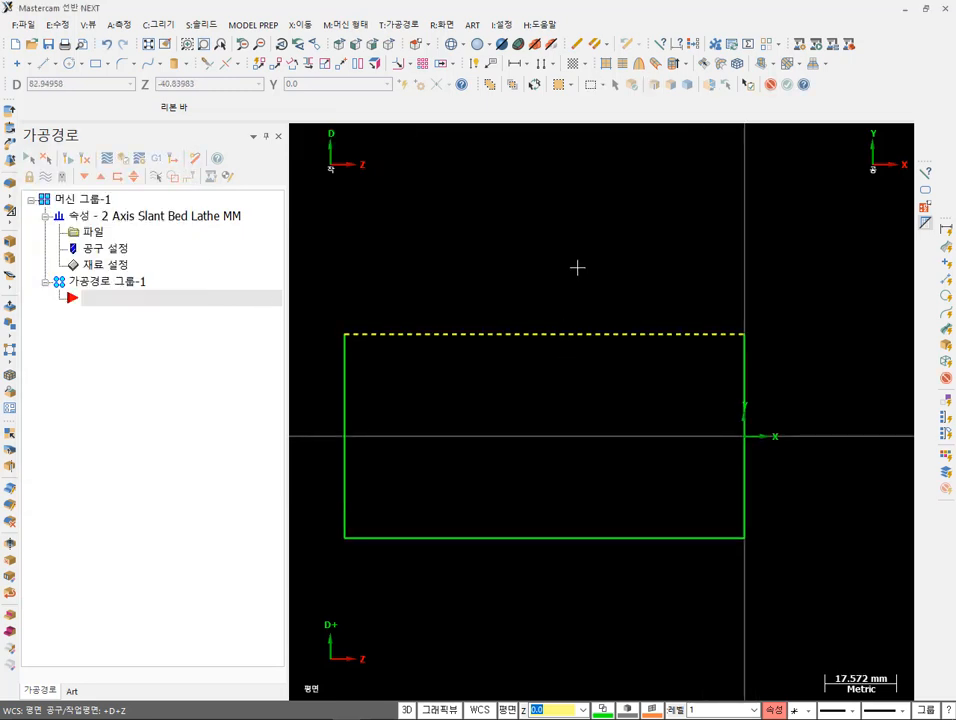
key("F4")
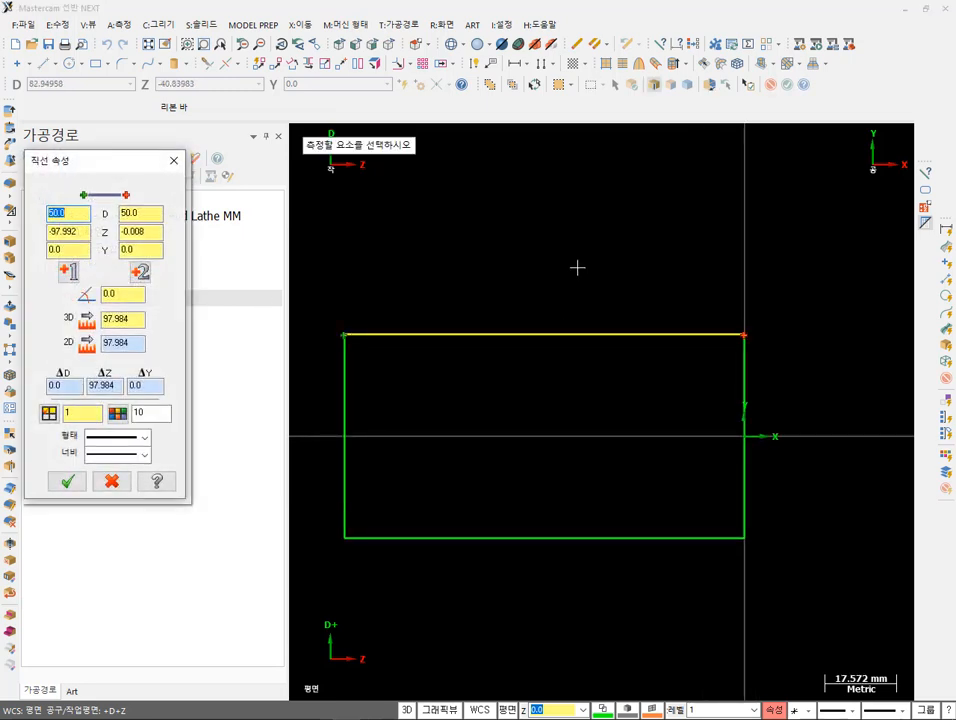
left_click(171, 163)
scroll(648, 445, "down", 1)
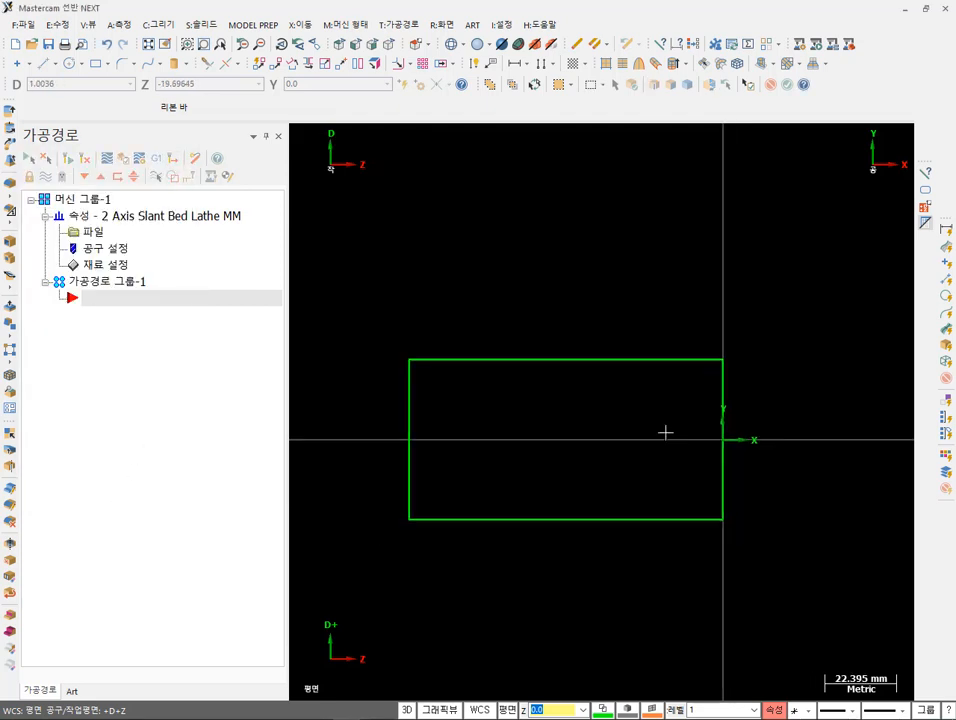
- Delete all edges of the rectangle
left_click_drag(743, 331, 333, 578)
key("Delete")
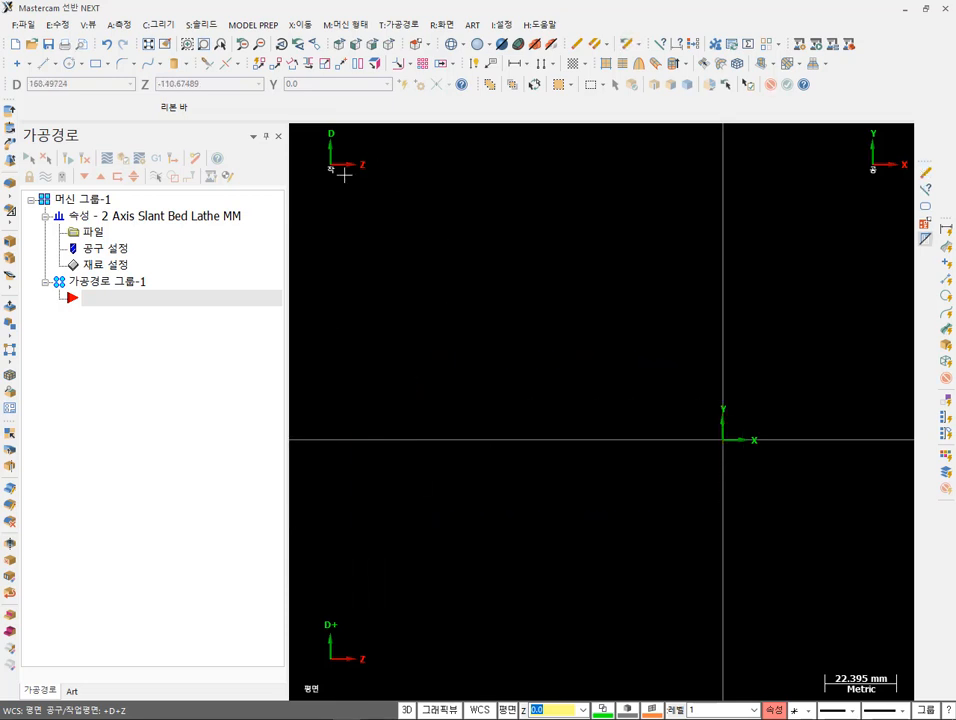
left_click(94, 63)
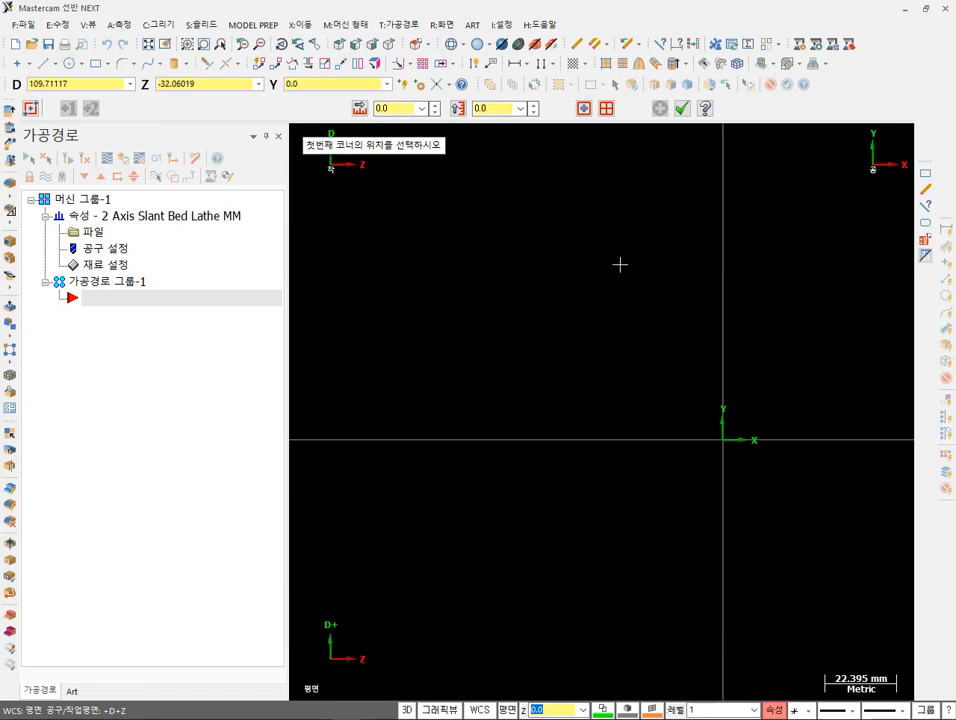
key("Escape")
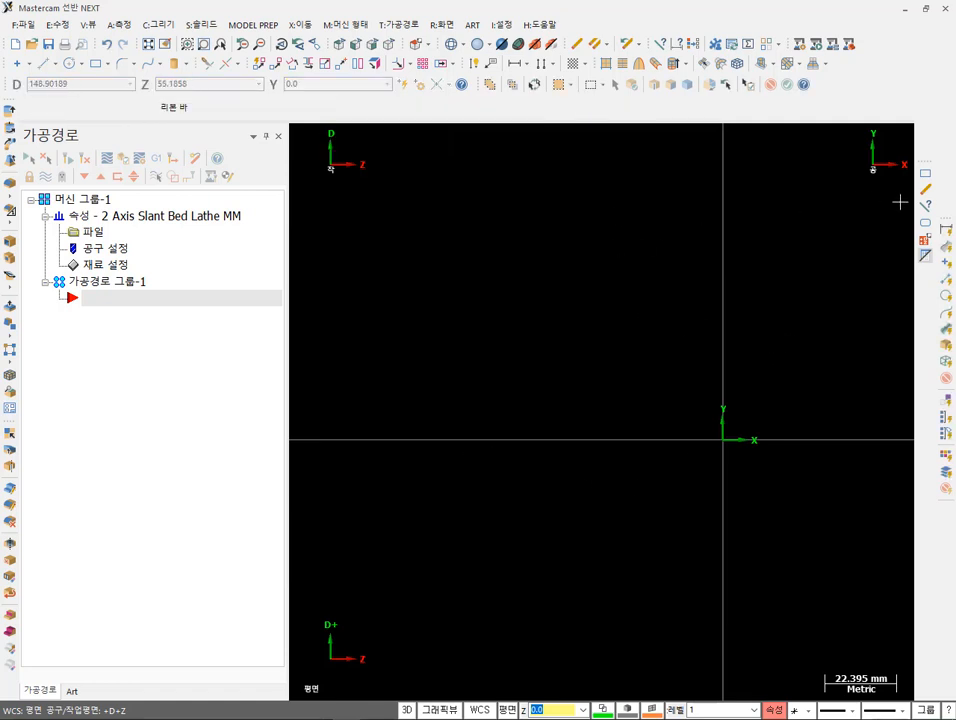
- Draw a new rectangular shape about 72 mm wide and 47 mm high, with its right-middle base point on the origin
left_click(925, 227)
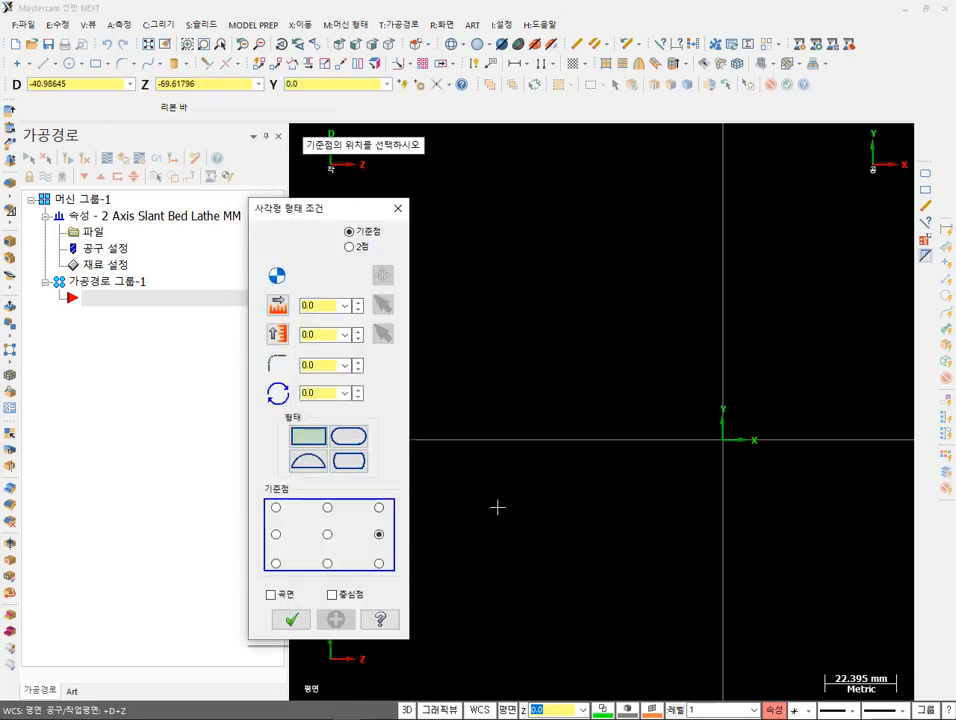
left_click(721, 444)
left_click(493, 364)
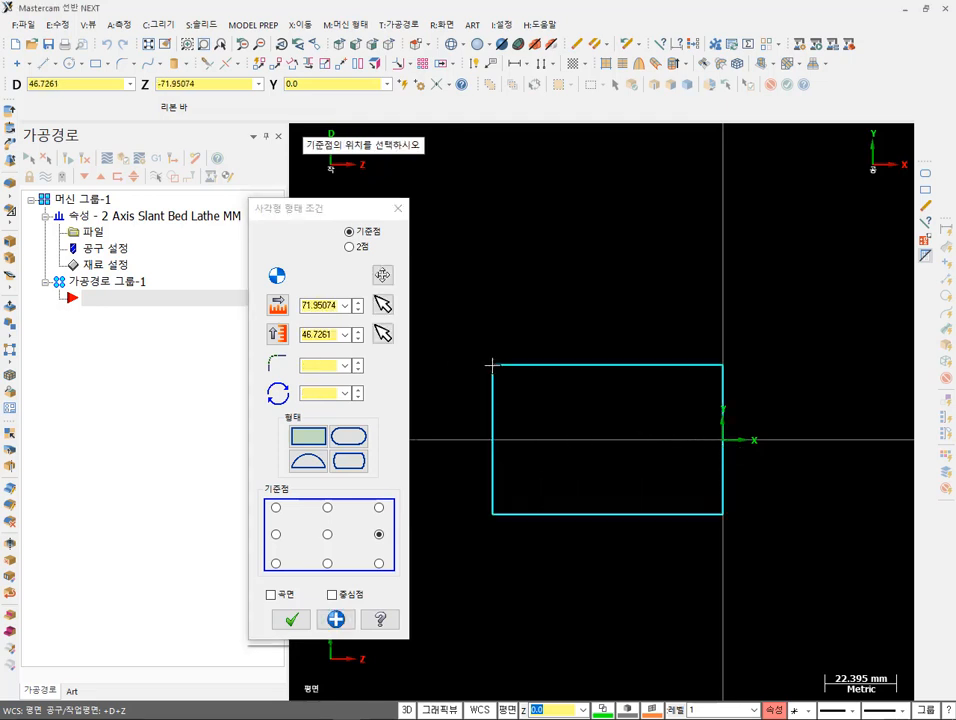
- Set the new rectangle's width to 98 mm and height to 50 mm, keeping the corner radius at 0, and accept it
left_click(330, 306)
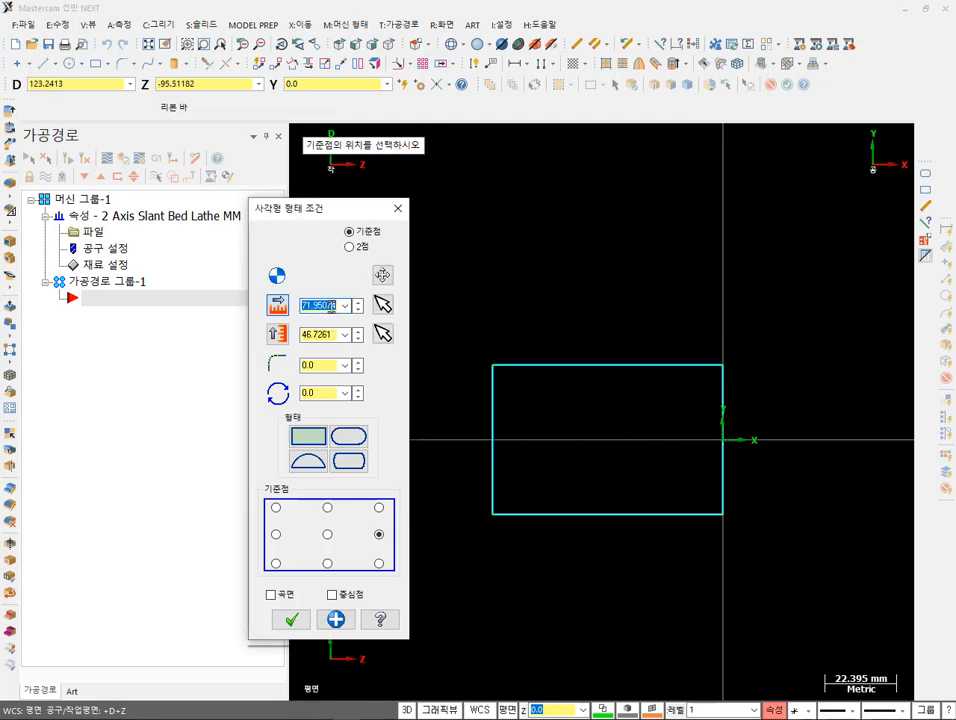
type("98")
key("Return")
scroll(770, 387, "down", 3)
left_click(325, 334)
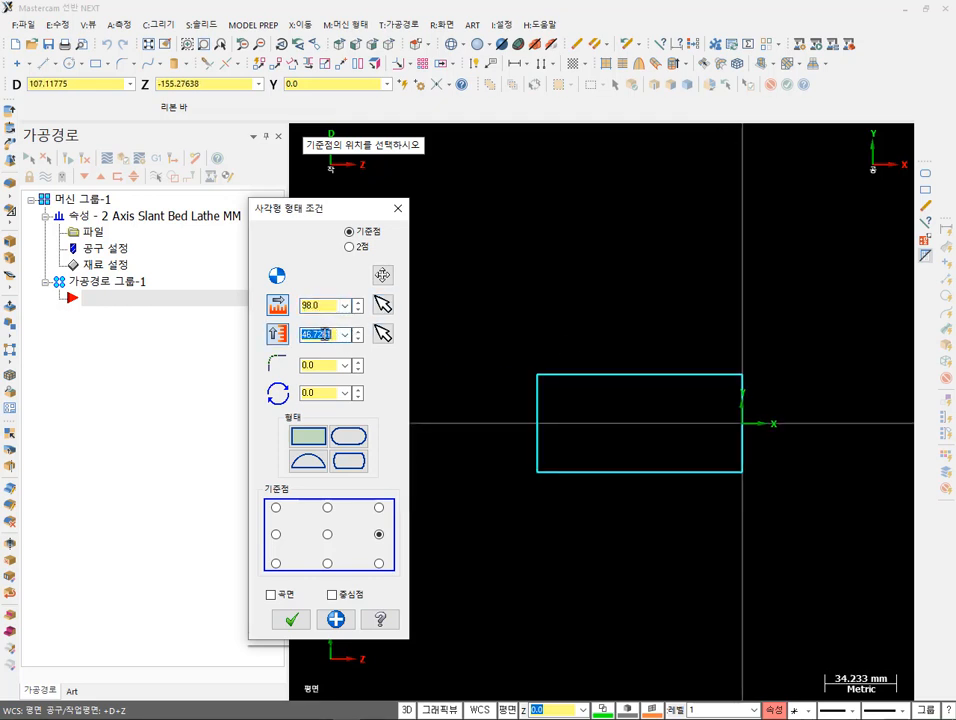
type("5")
key("Return")
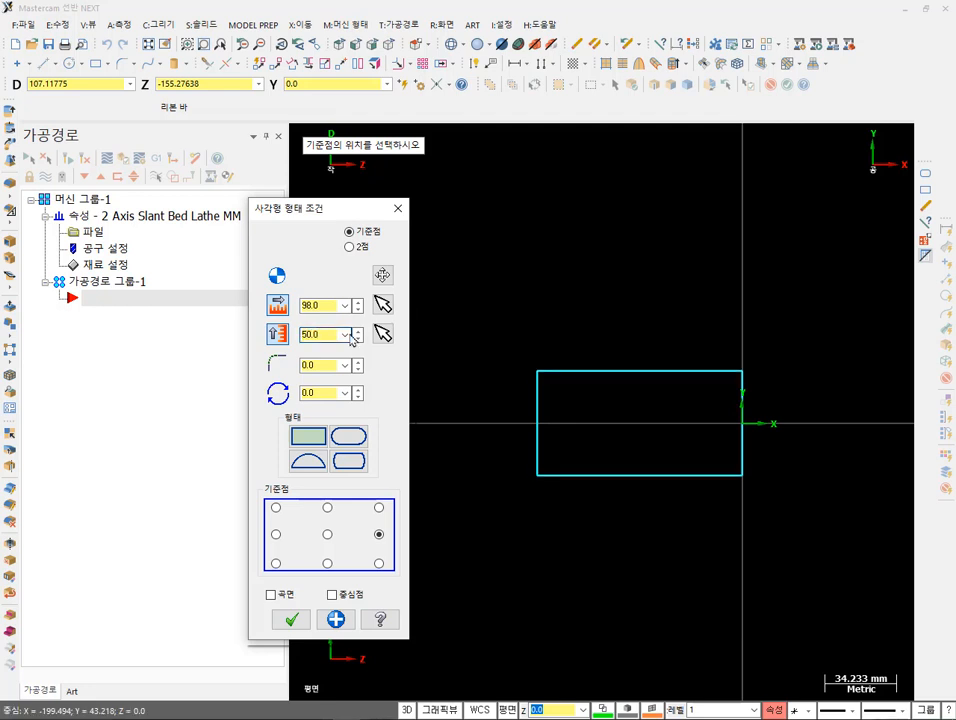
left_click(289, 619)
- Analyze the line properties of the new rectangle's upper and left edges to check their lengths and coordinates
scroll(762, 422, "up", 3)
left_click(647, 350)
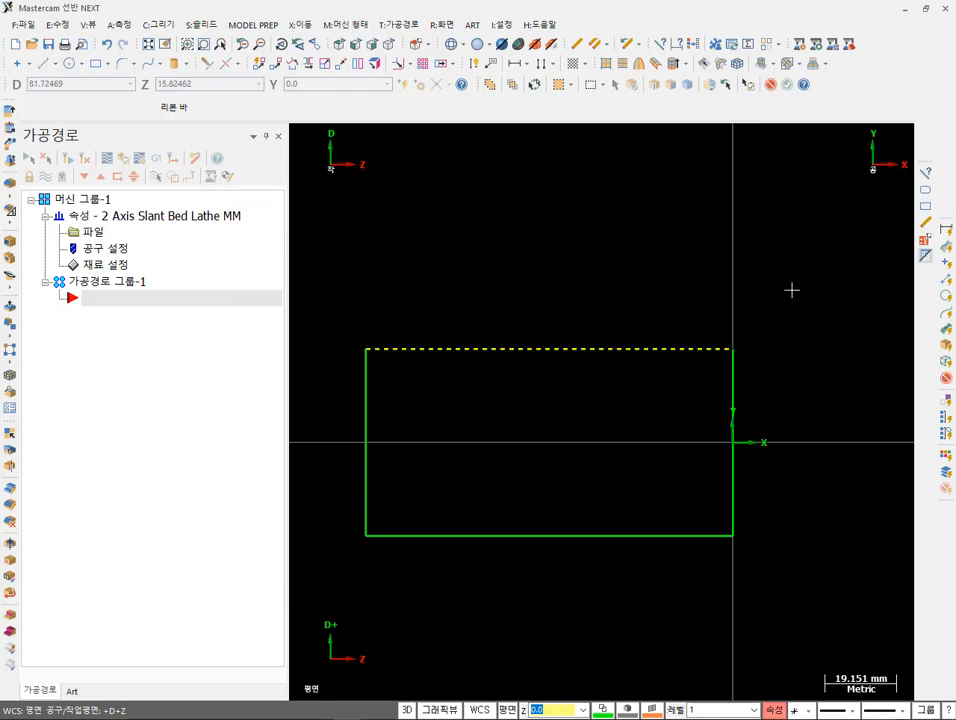
key("F4")
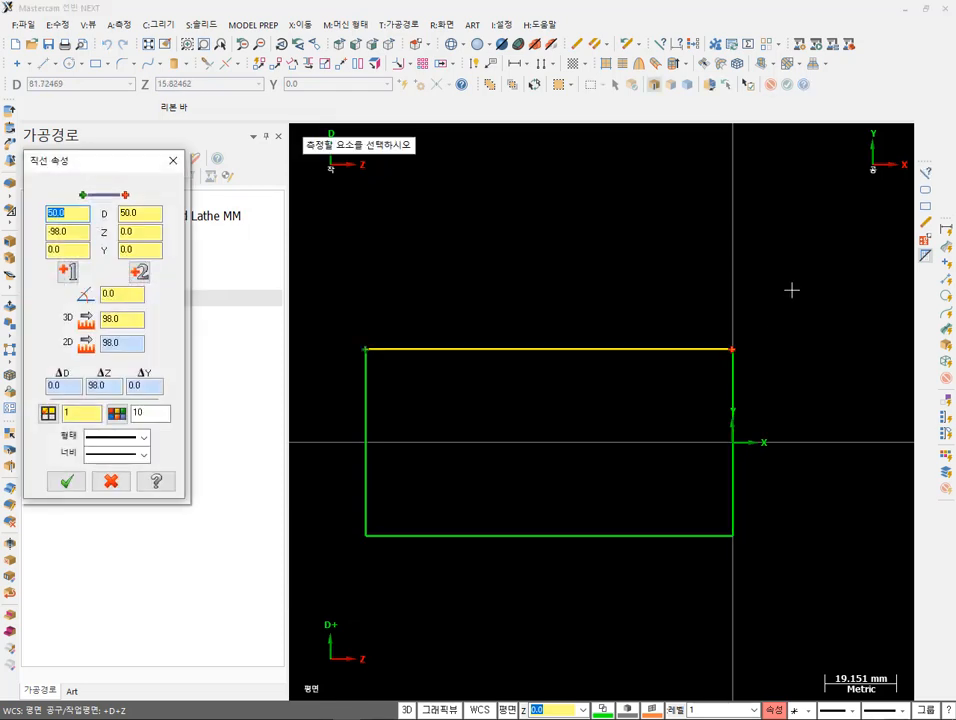
left_click(366, 390)
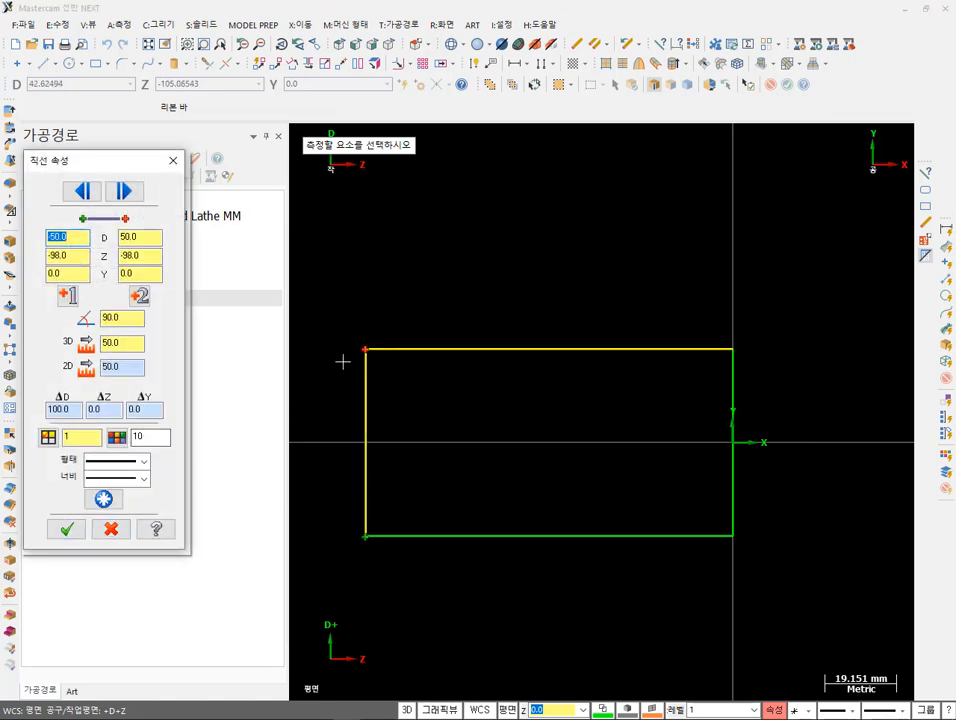
left_click(392, 349)
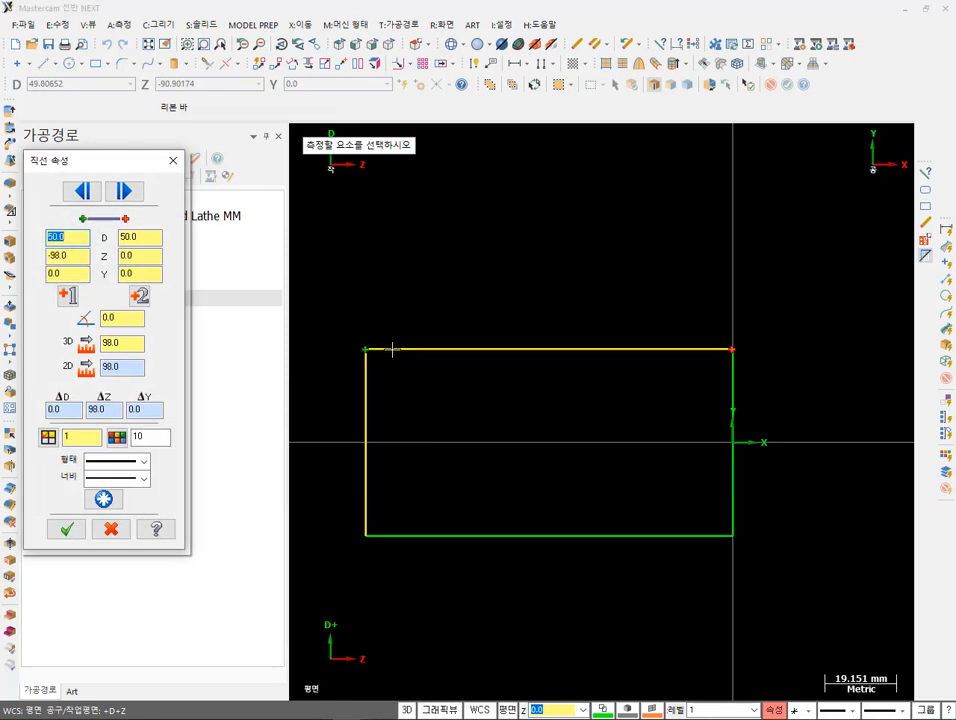
left_click(67, 528)
scroll(386, 420, "up", 2)
left_click(660, 44)
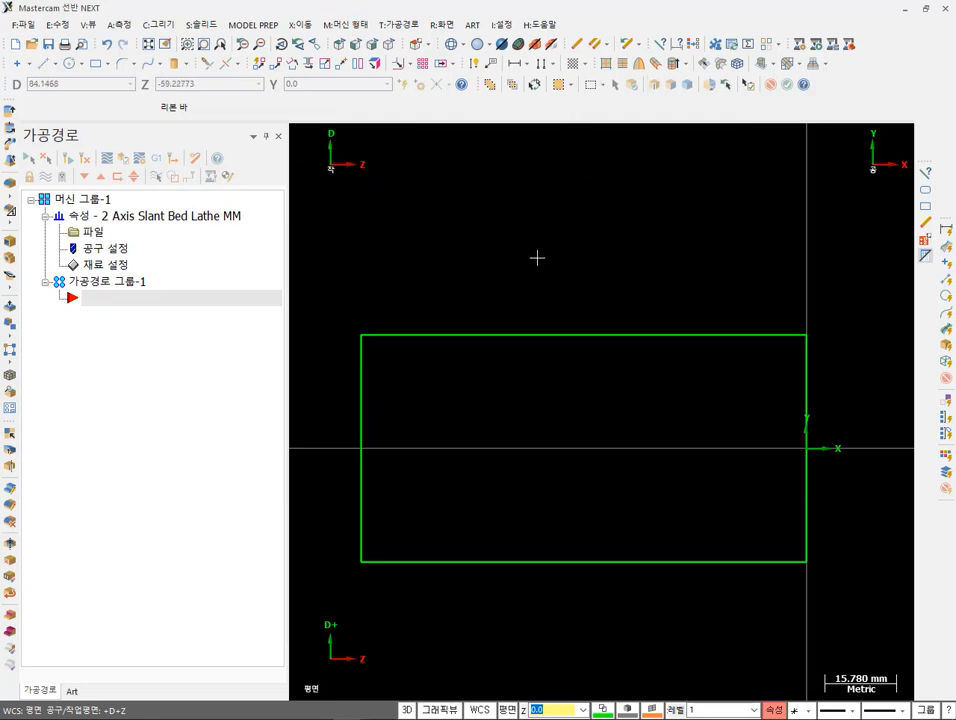
scroll(466, 356, "down", 2)
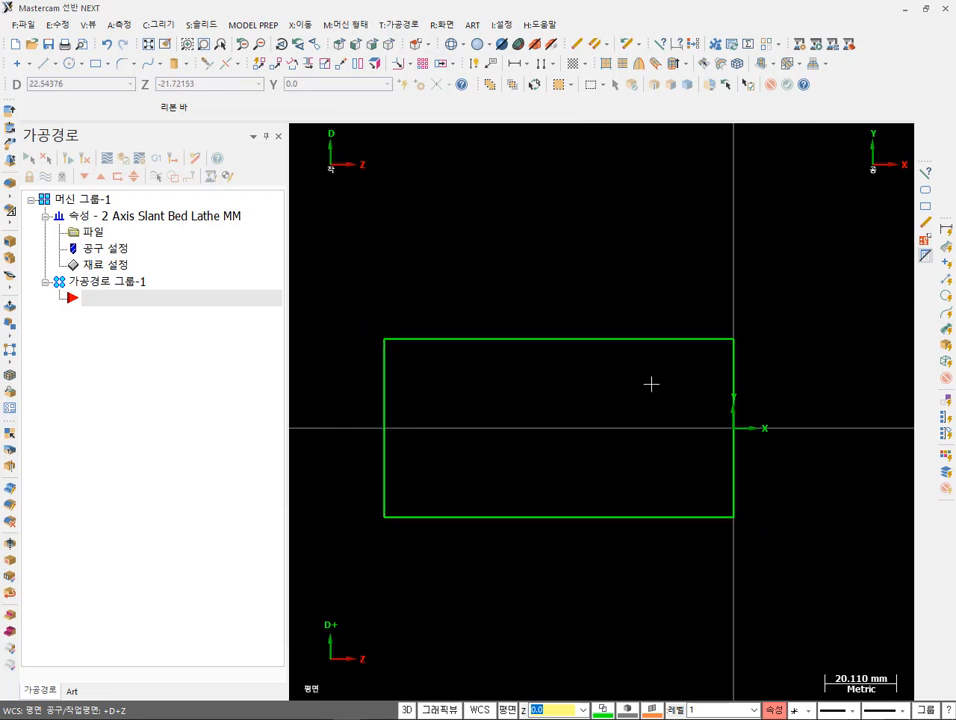
scroll(540, 280, "up", 2)
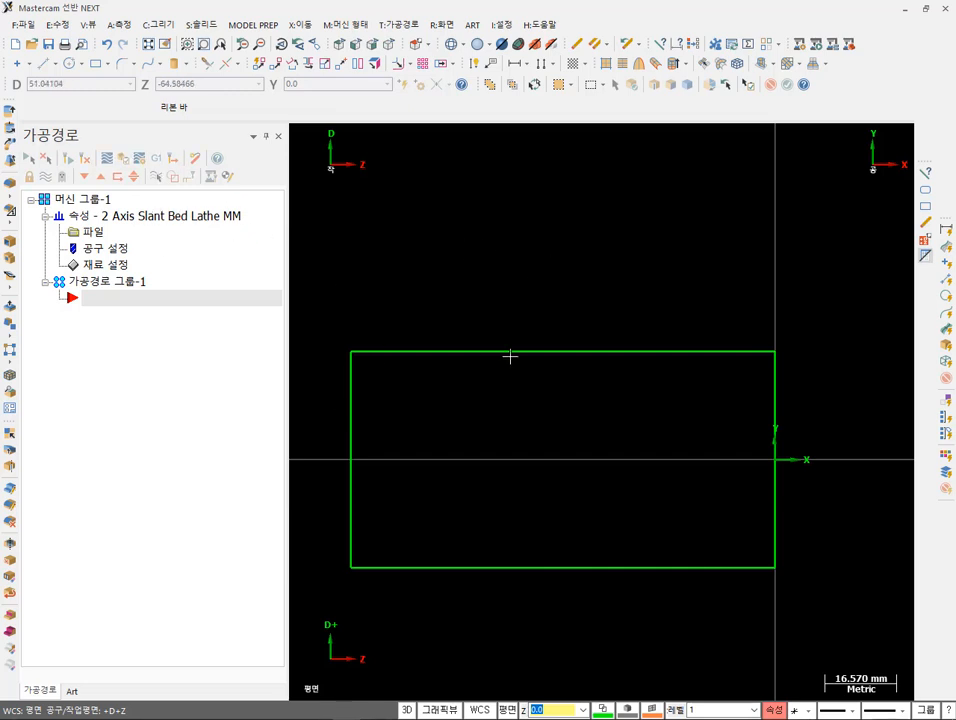
left_click(434, 568)
left_click(903, 15)
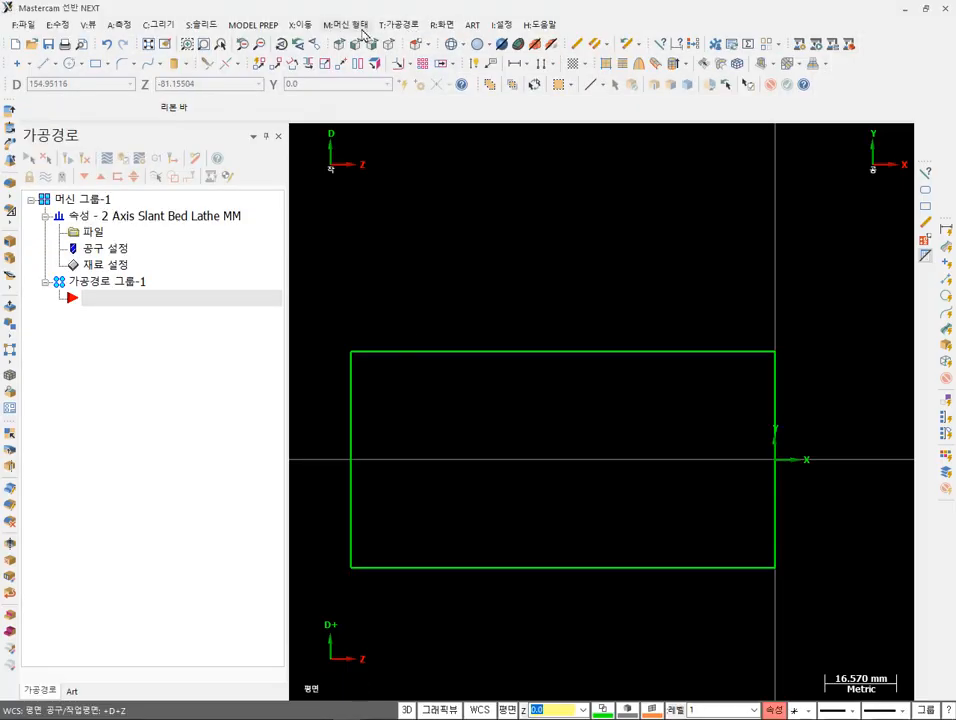
left_click(303, 25)
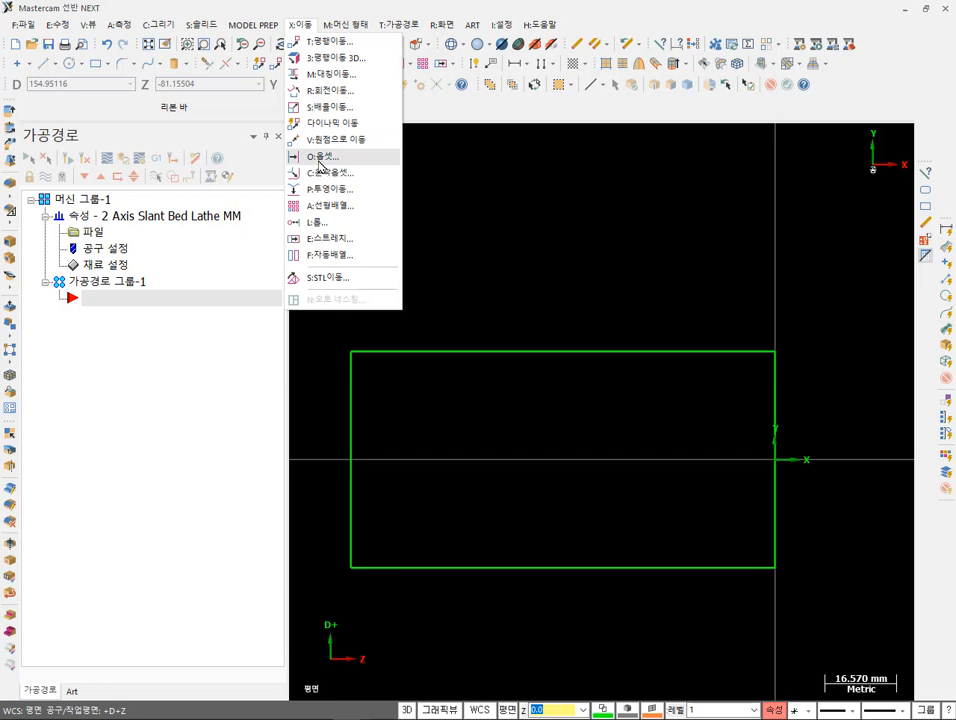
left_click(497, 190)
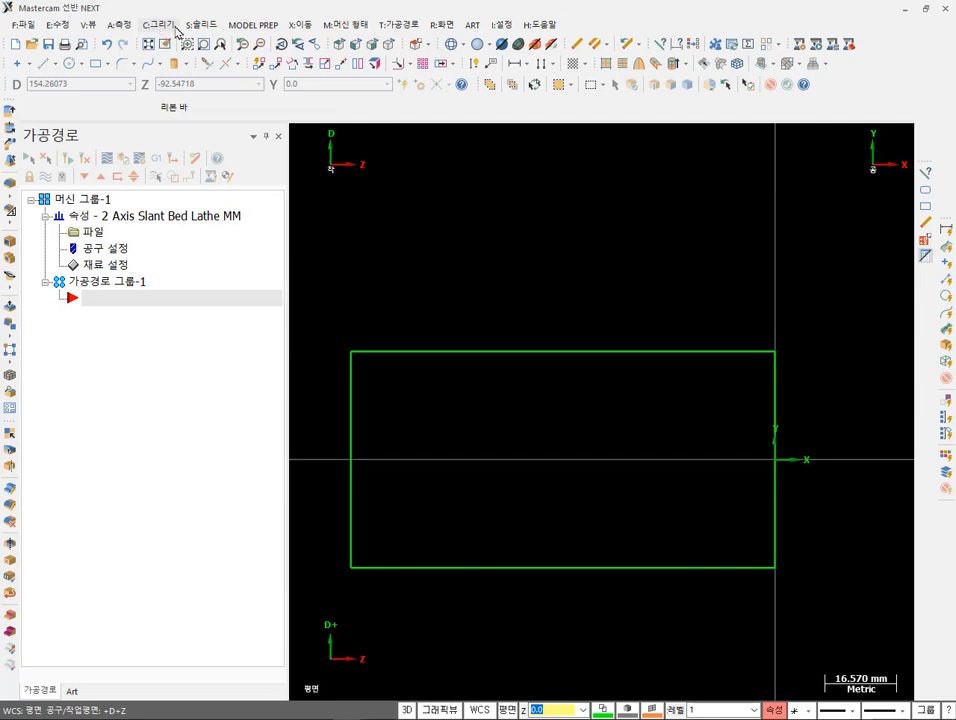
left_click(300, 24)
left_click(500, 215)
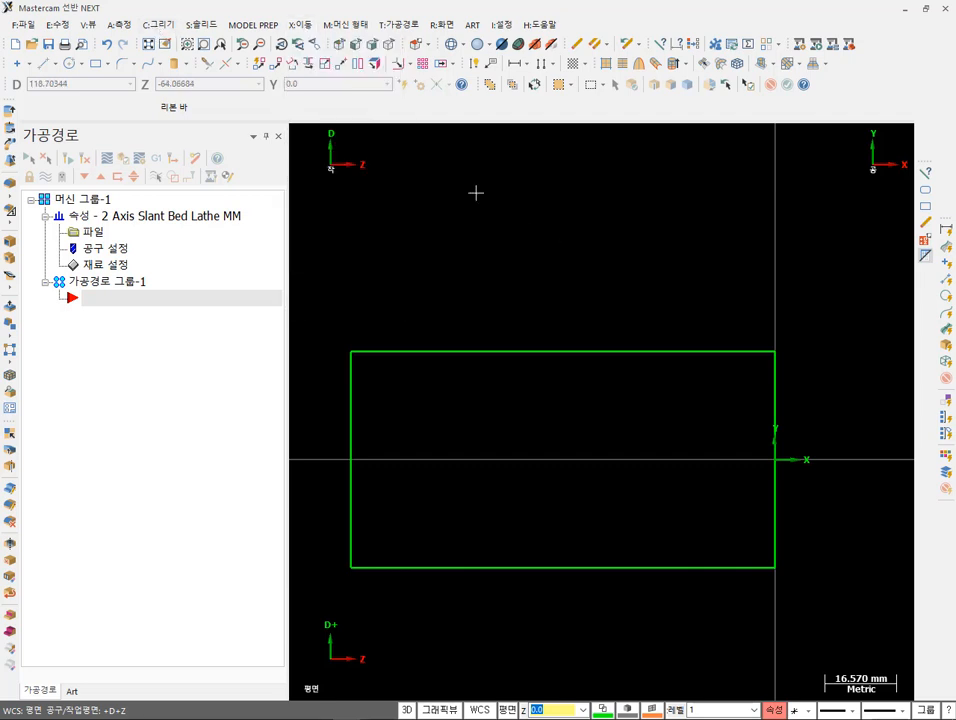
left_click(409, 66)
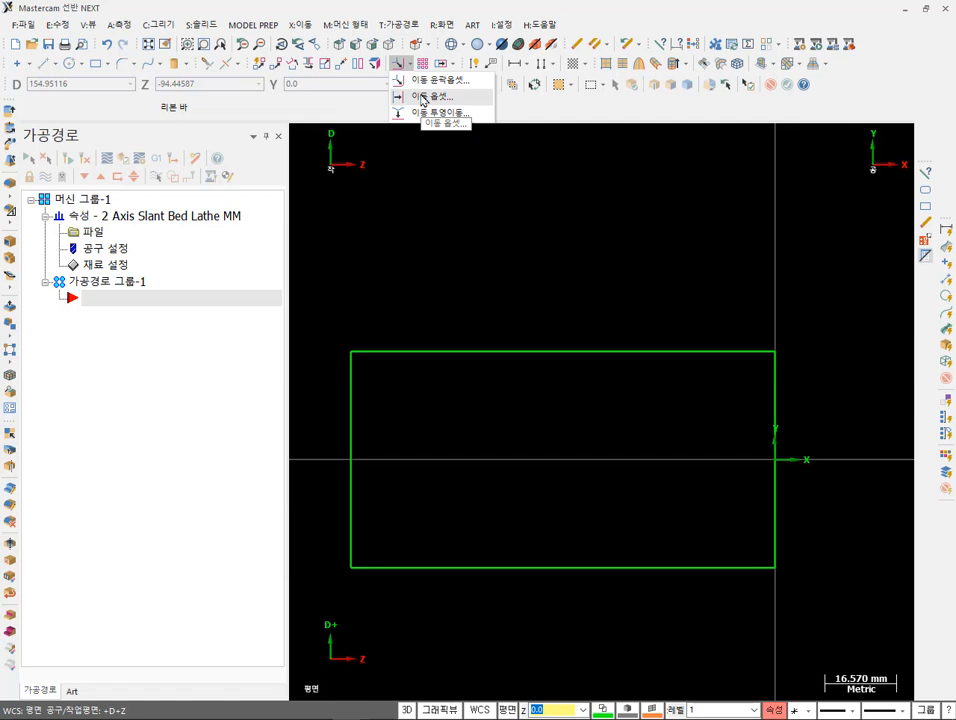
- Offset a copy of the outline's left edge 20 mm inward, toward the origin
left_click(300, 24)
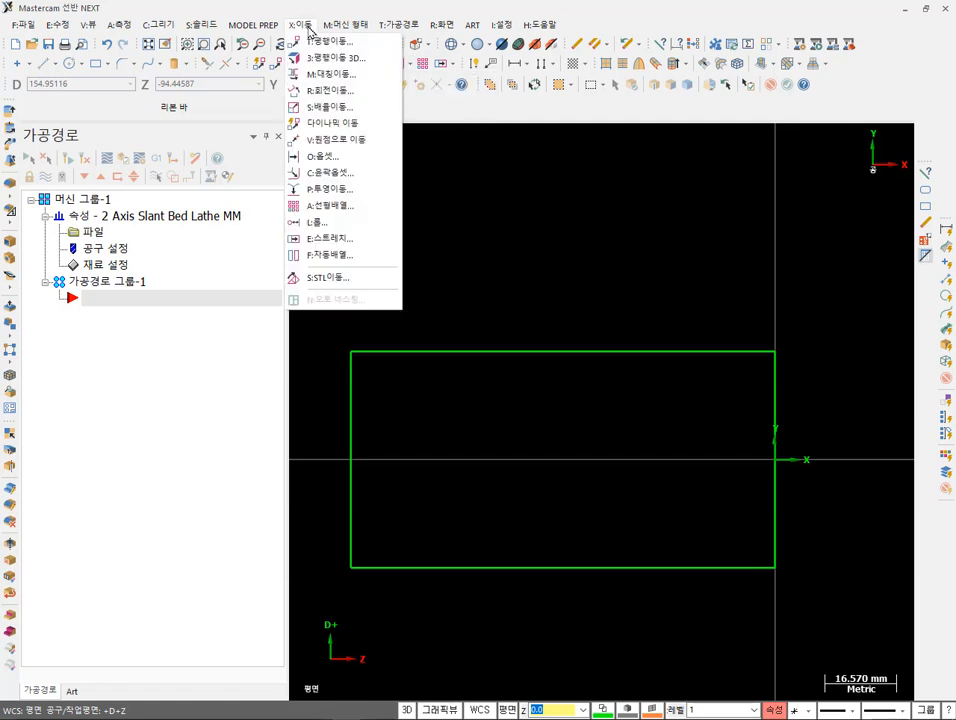
left_click(315, 157)
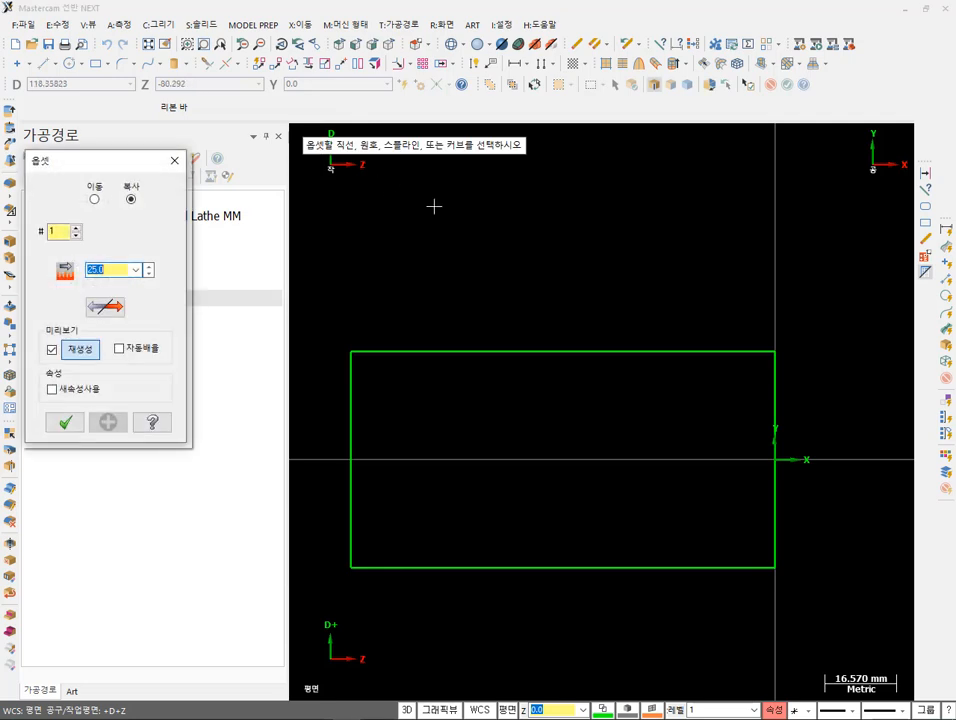
left_click_drag(93, 166, 203, 312)
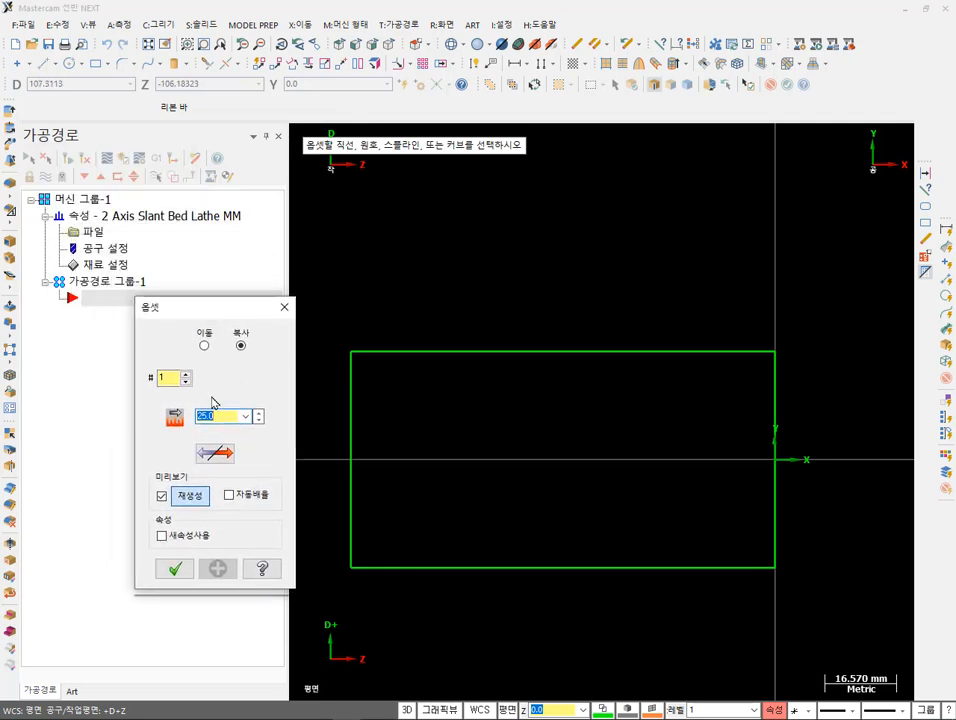
type("2")
left_click(354, 411)
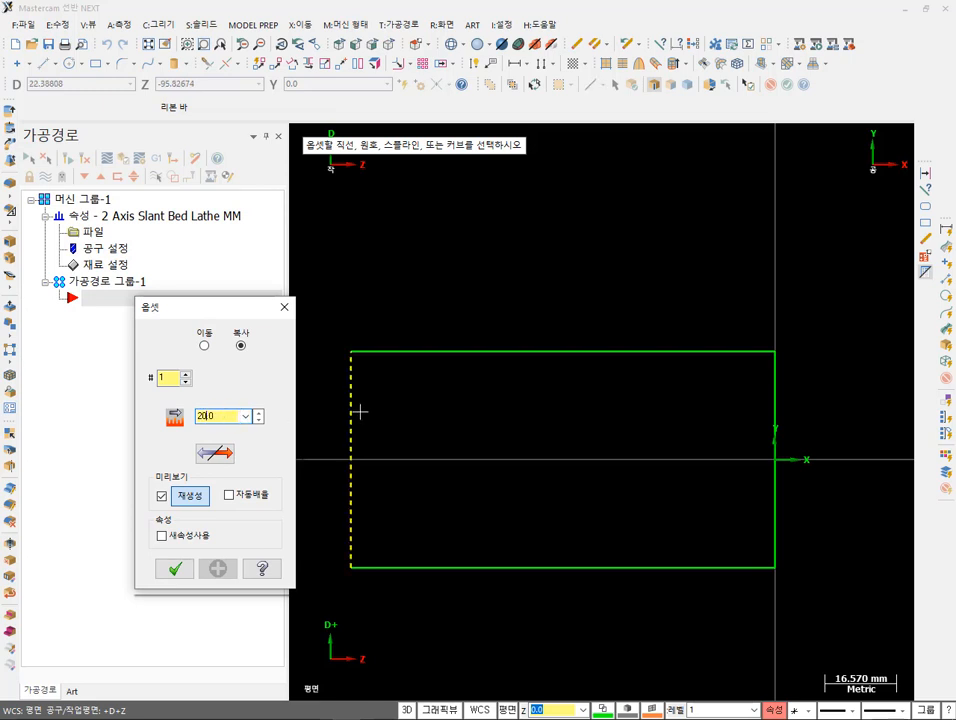
left_click(484, 412)
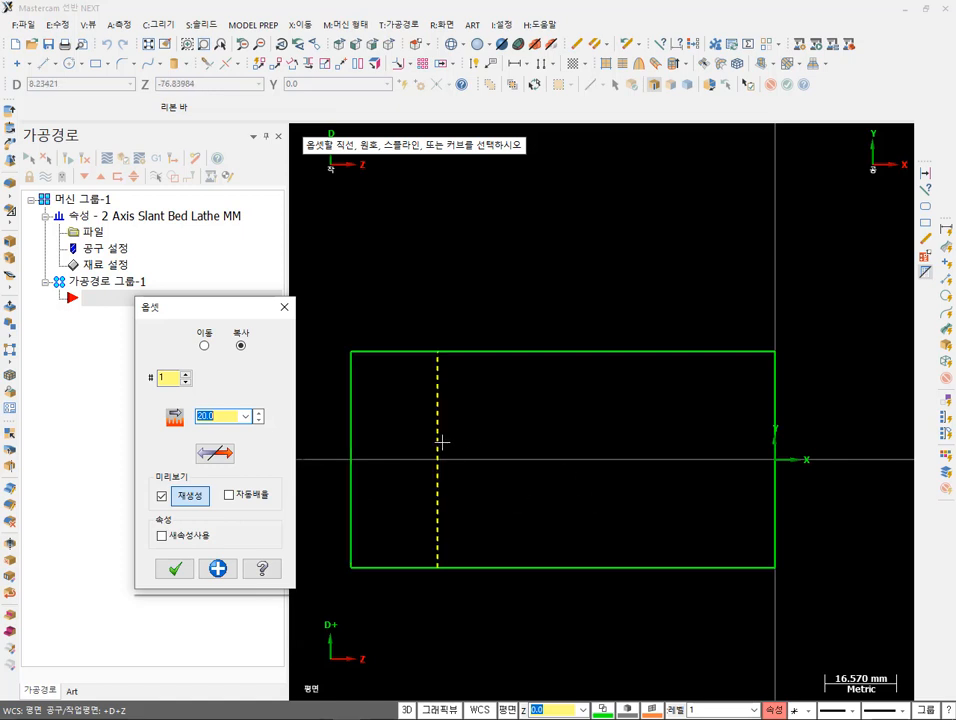
left_click(179, 573)
- Draw a rectangular shape about 4.2 mm wide and 41.5 mm high, with its left-middle base point on the offset line's midpoint
scroll(378, 436, "up", 2)
scroll(378, 436, "up", 1)
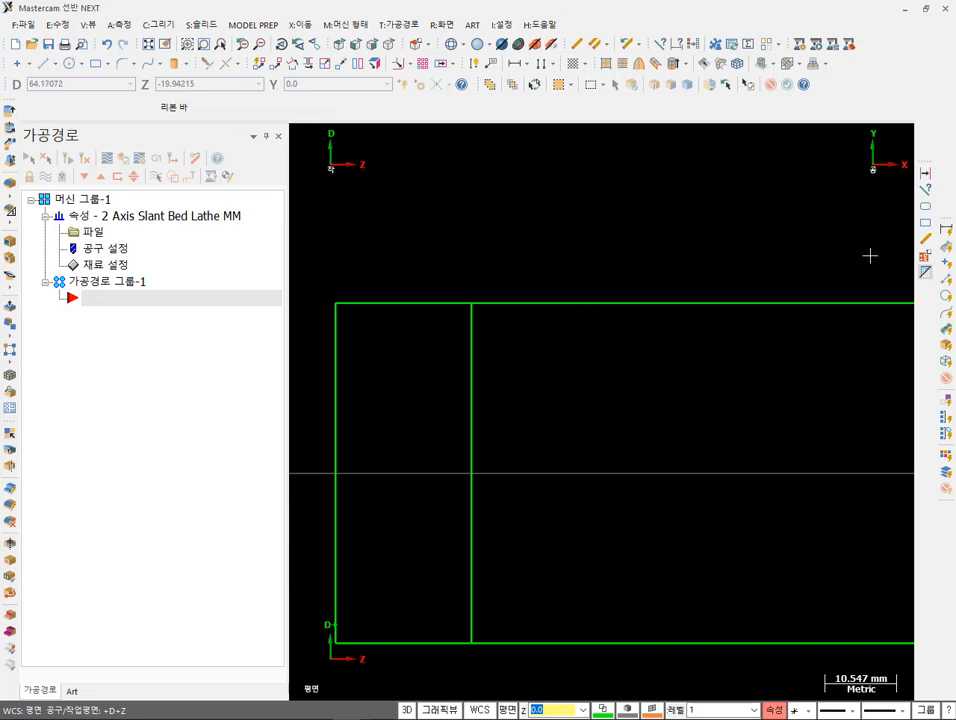
left_click(103, 63)
left_click(130, 96)
left_click_drag(334, 210, 187, 240)
left_click(129, 566)
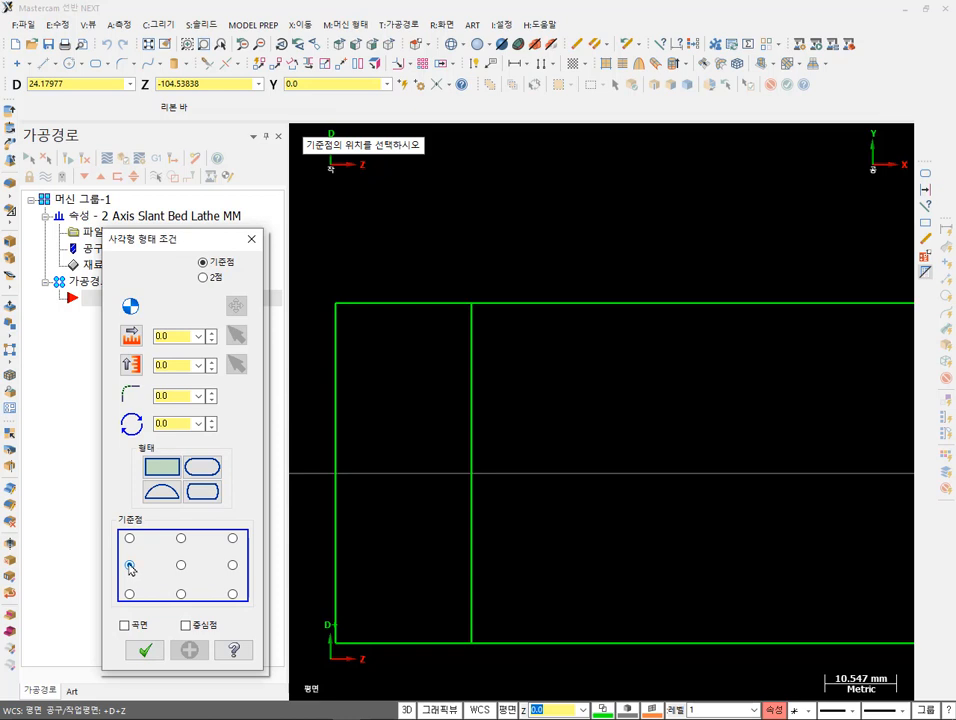
left_click(470, 475)
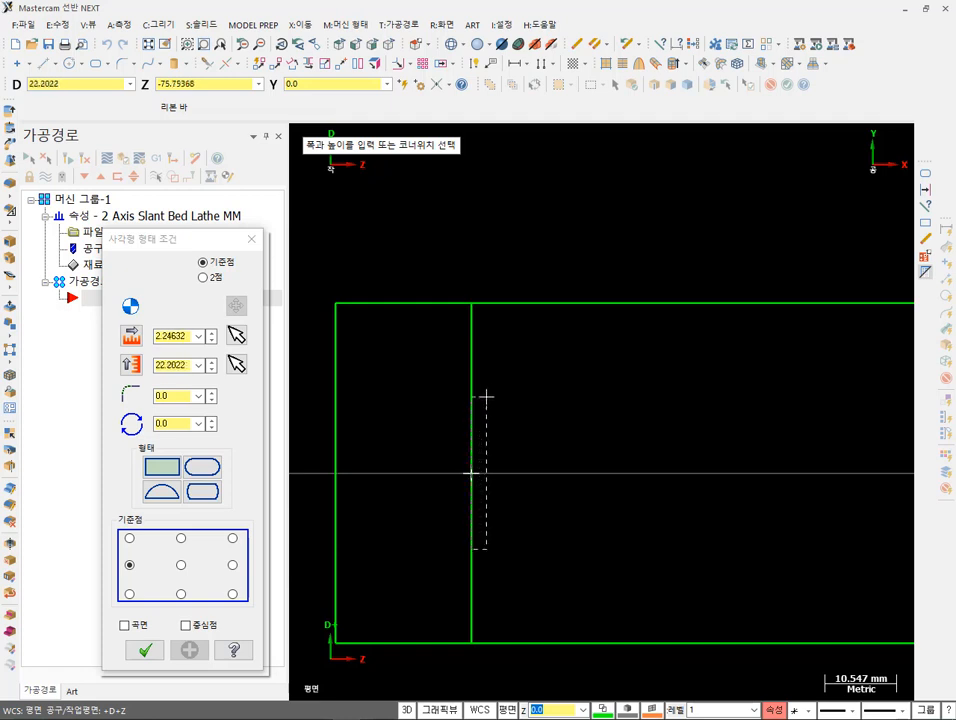
left_click(500, 332)
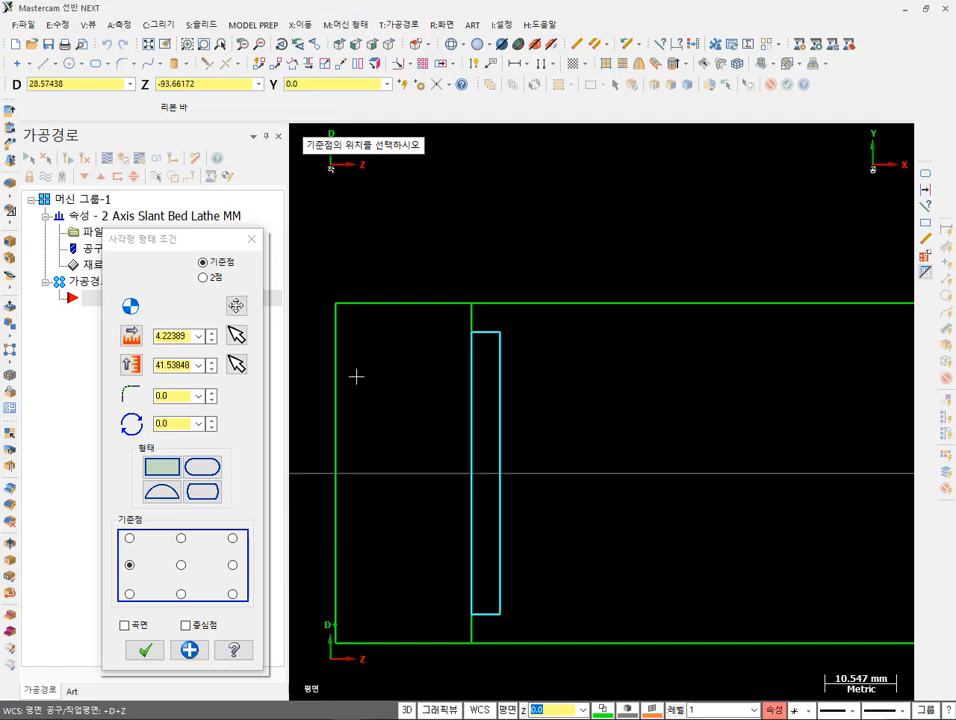
- Set the new rectangle's width to 4 mm and height to 44 mm, and apply it while keeping the rectangle command active
left_click(176, 365)
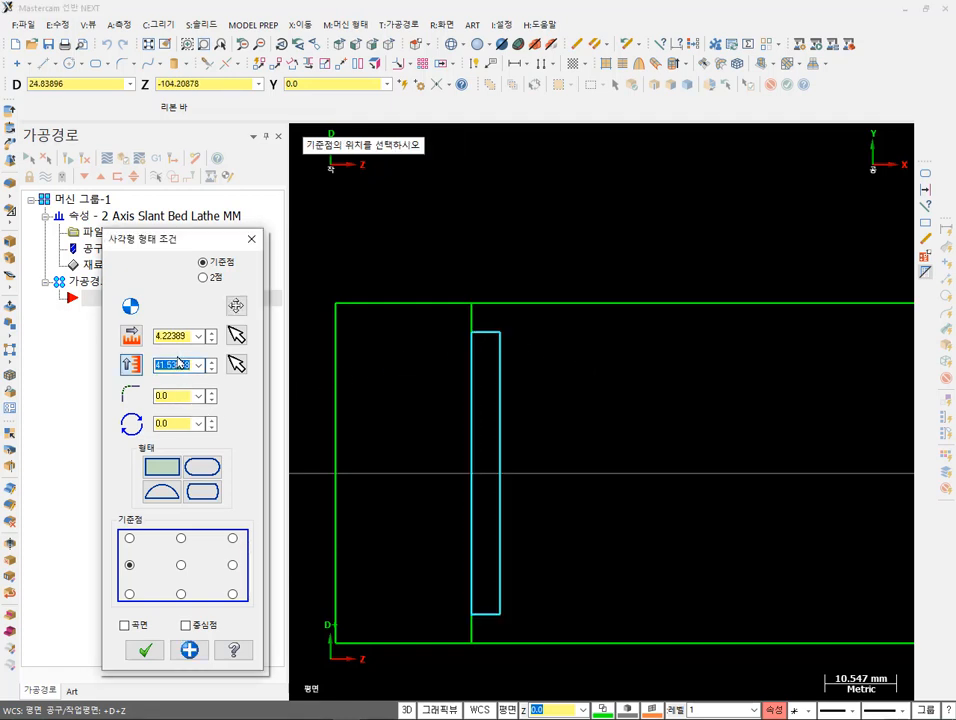
left_click(177, 336)
type("4.0")
left_click(172, 365)
double_click(172, 365)
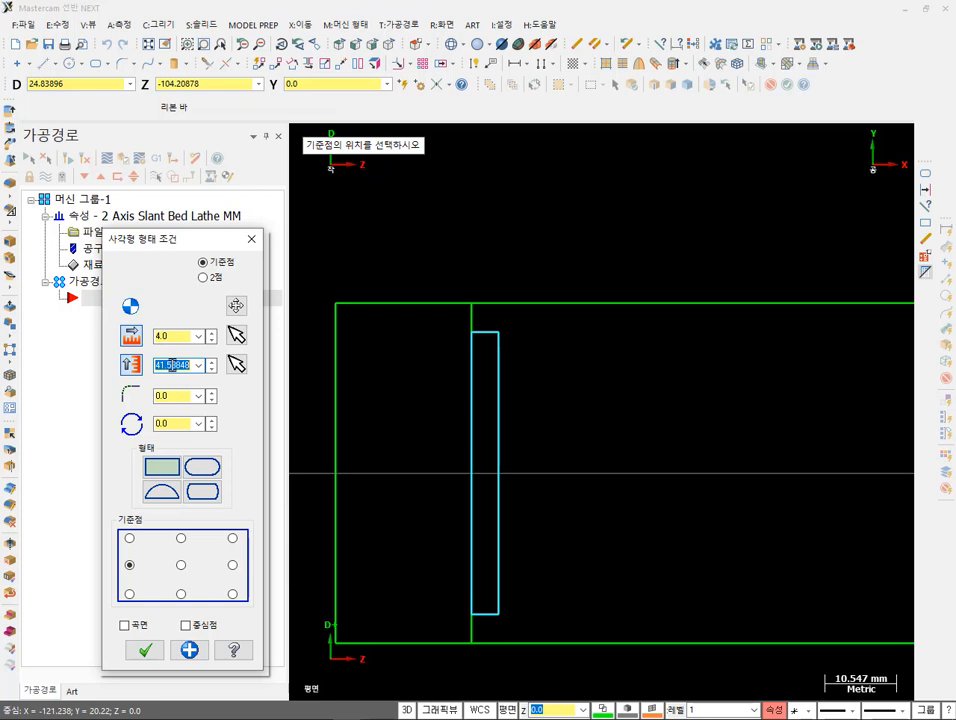
type("44.0")
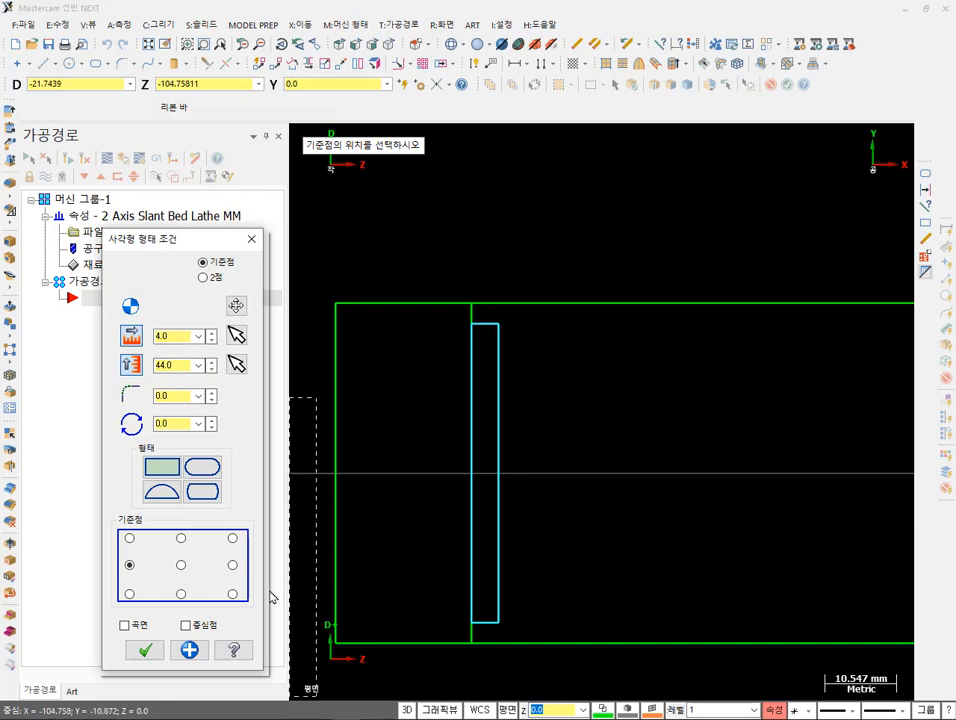
left_click(197, 652)
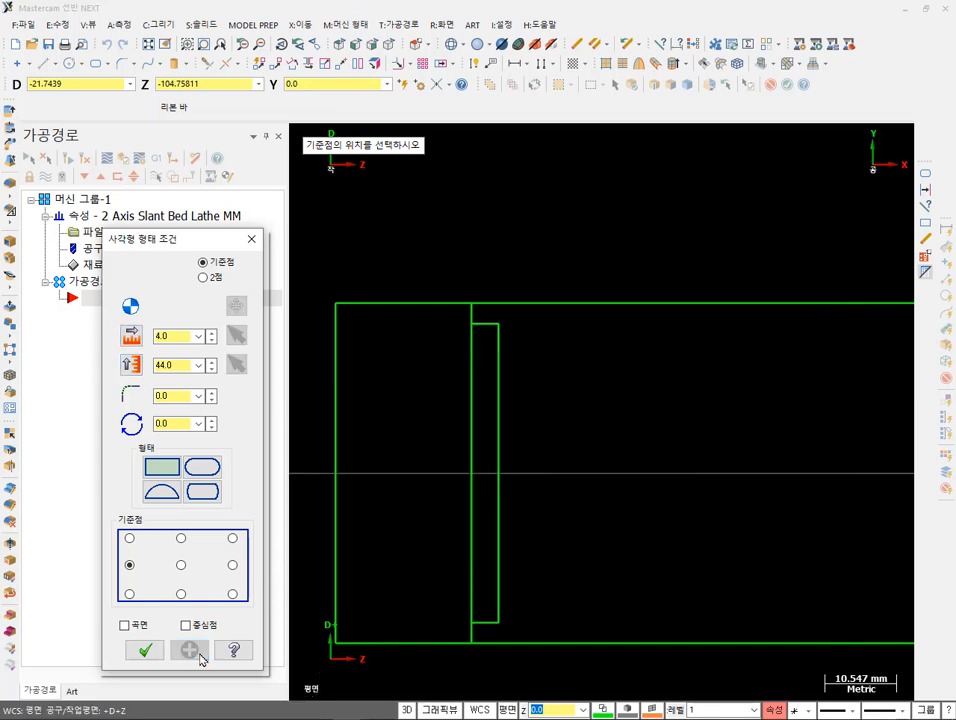
- Add a 14 mm wide, 50 mm high rectangle with its left-middle base point on the midpoint of the 4 mm rectangle's right edge
scroll(647, 517, "down", 1)
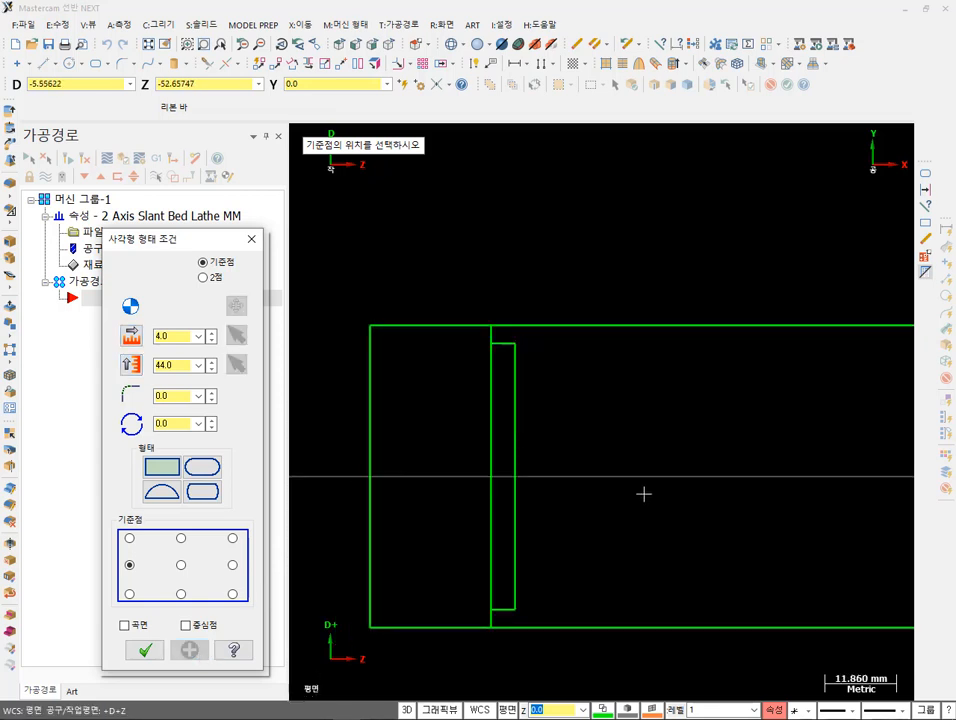
left_click(515, 476)
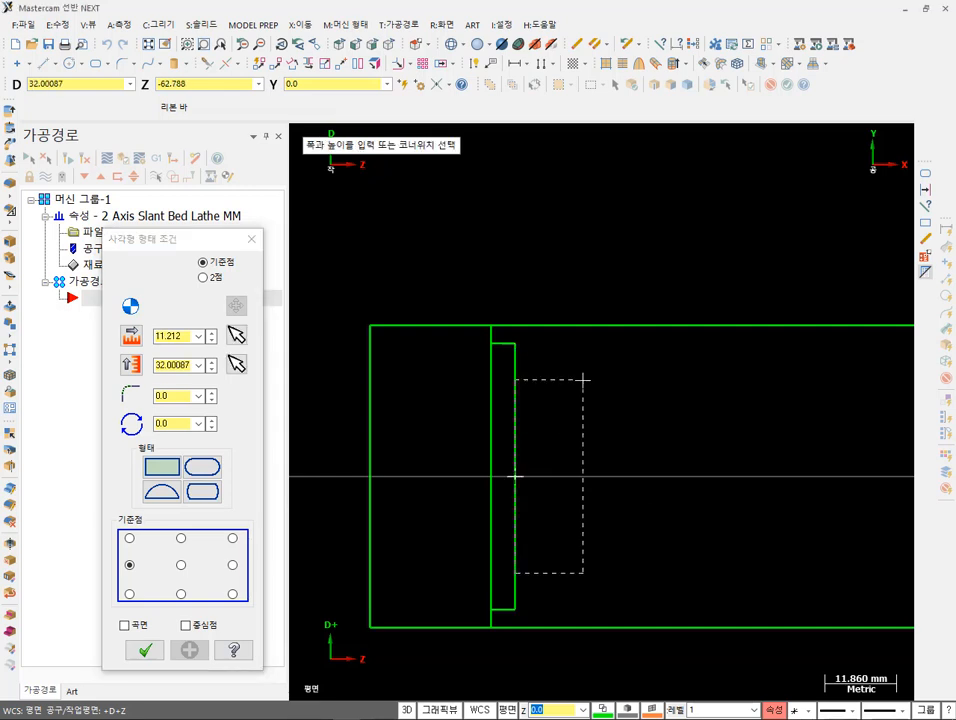
left_click(612, 299)
double_click(174, 336)
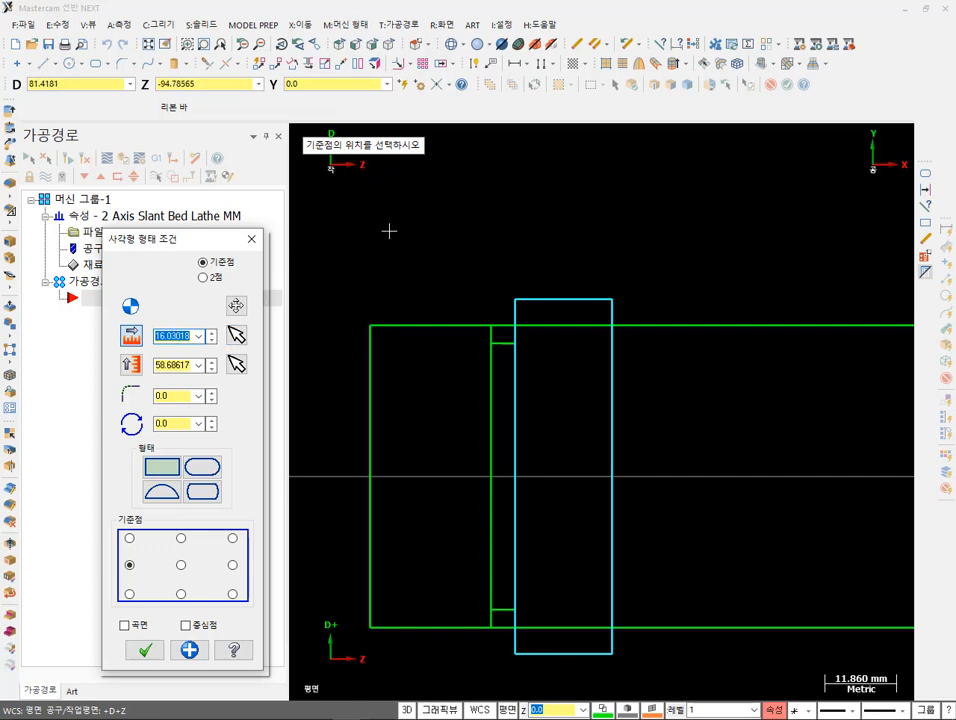
type("14")
key("Return")
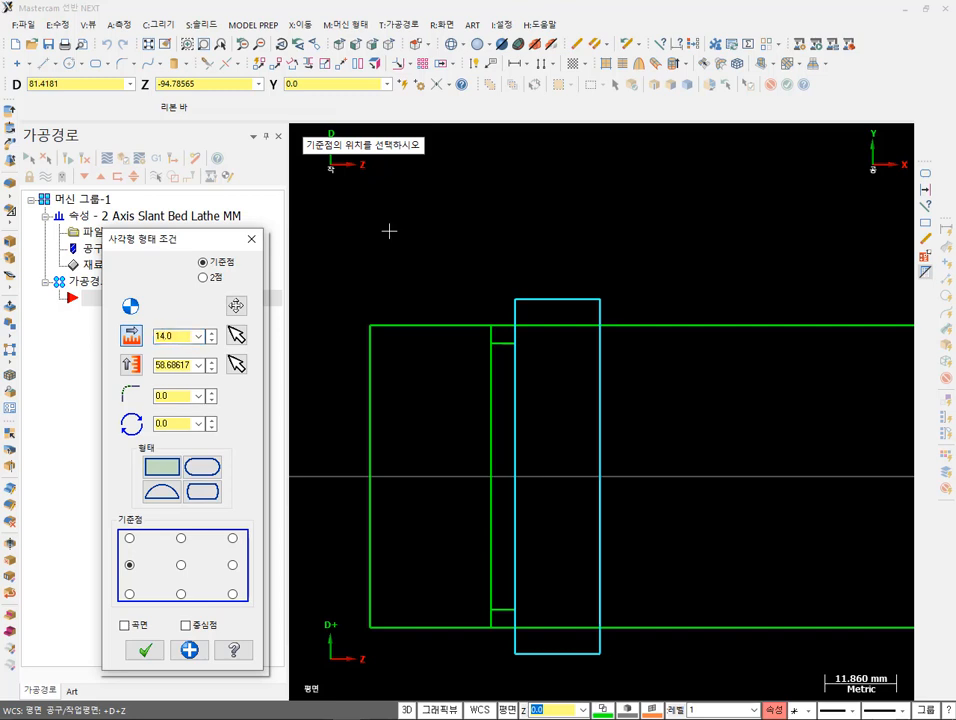
double_click(178, 366)
type("50")
key("Return")
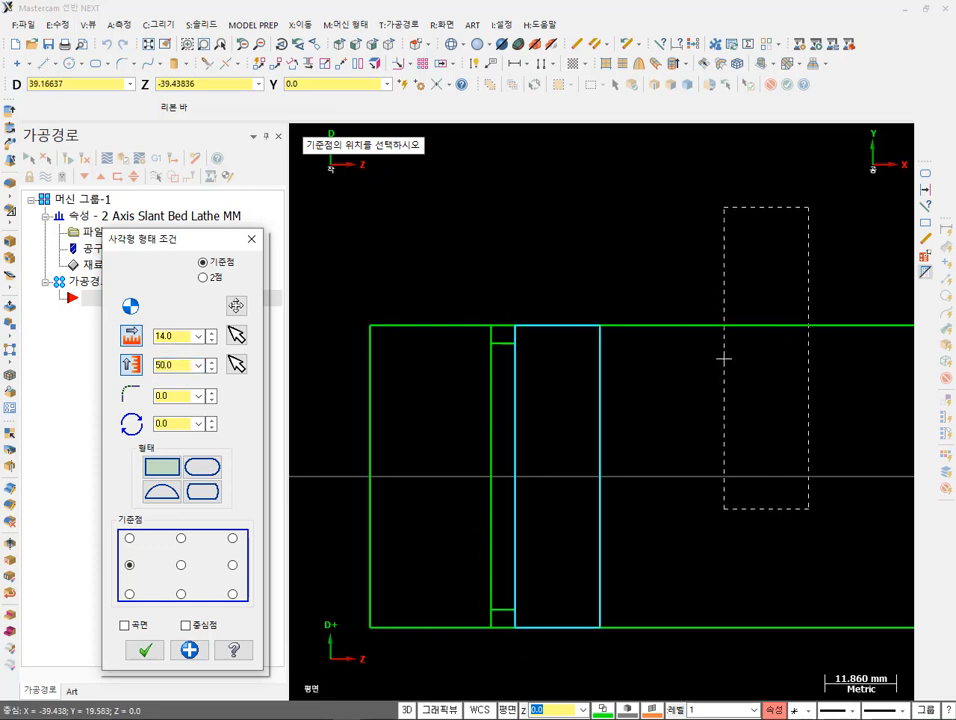
left_click(189, 650)
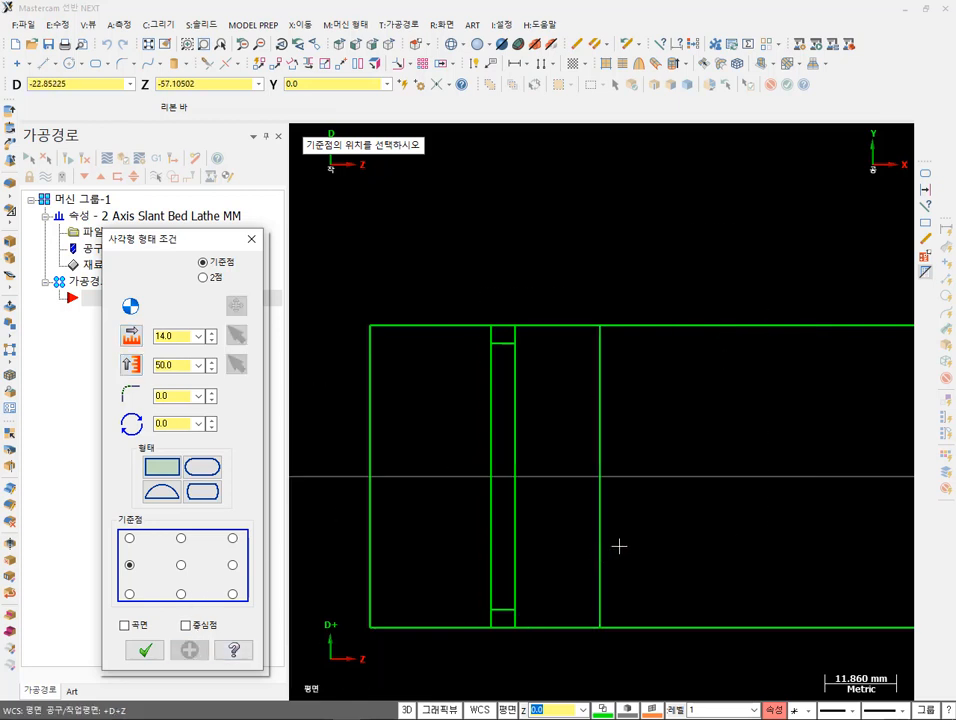
- Add a 3 mm wide, 43 mm high rectangle with its left-middle base point on the midpoint of the 14 mm rectangle's right edge
left_click(600, 476)
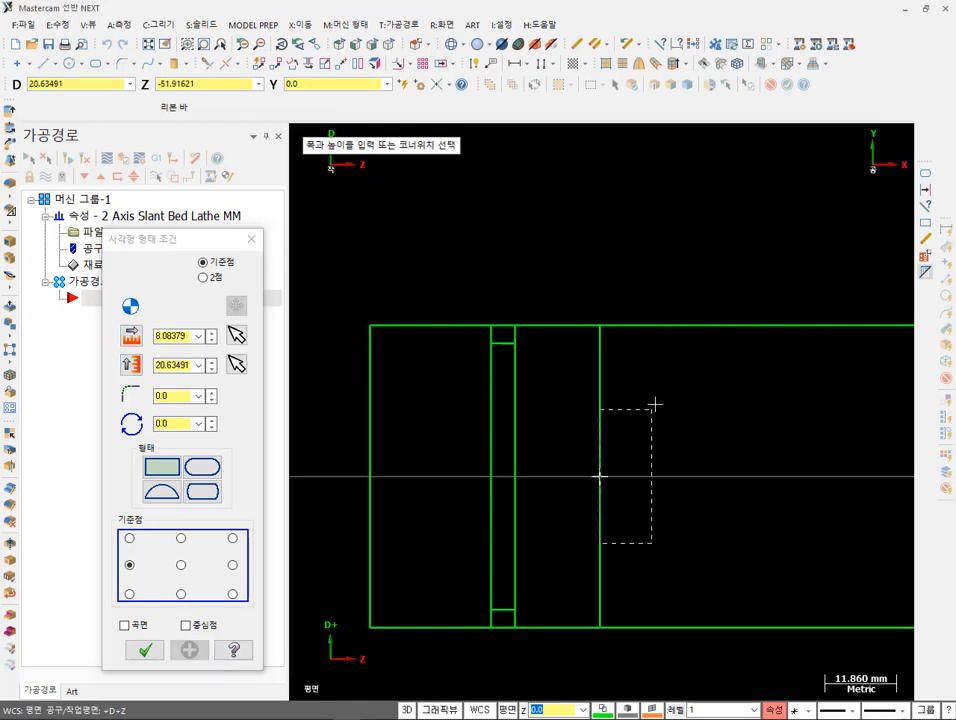
left_click(655, 372)
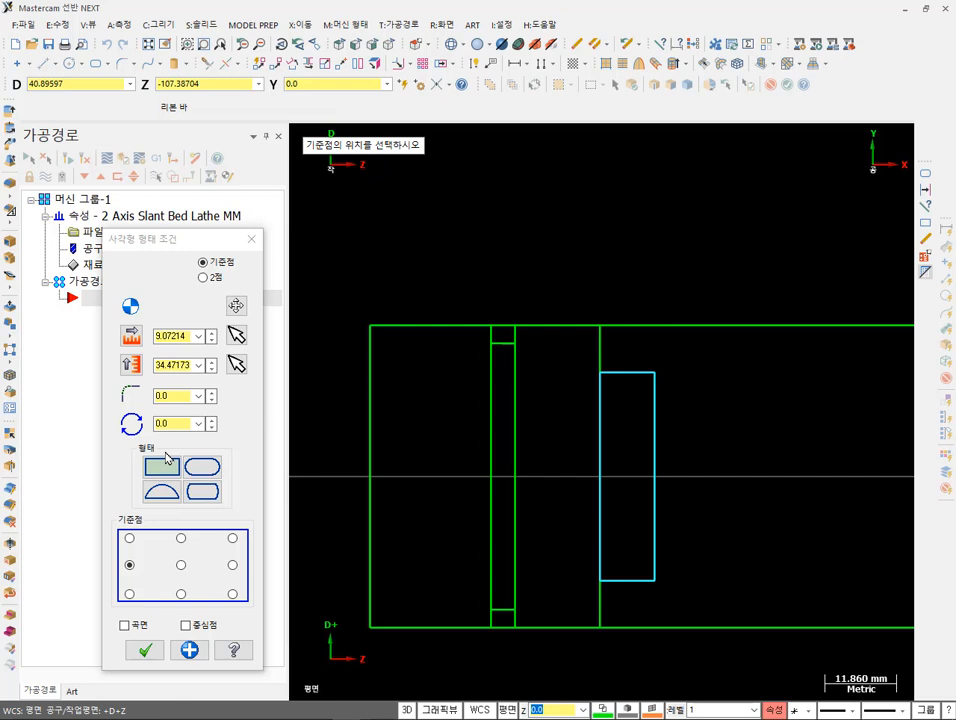
left_click(178, 338)
type("3")
key("Return")
left_click(180, 366)
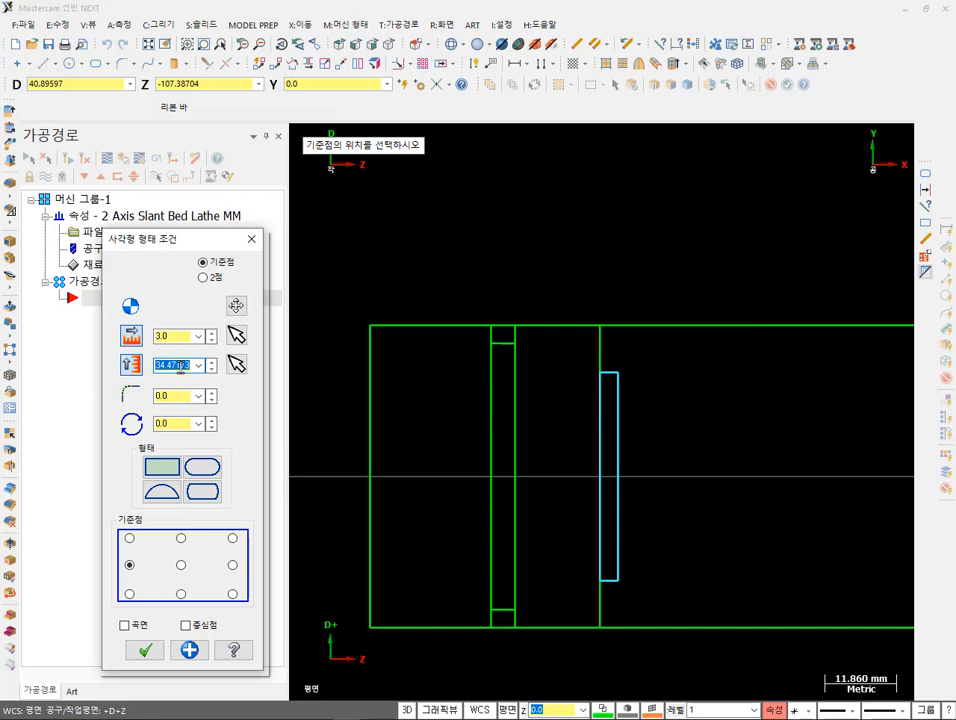
type("43")
key("Return")
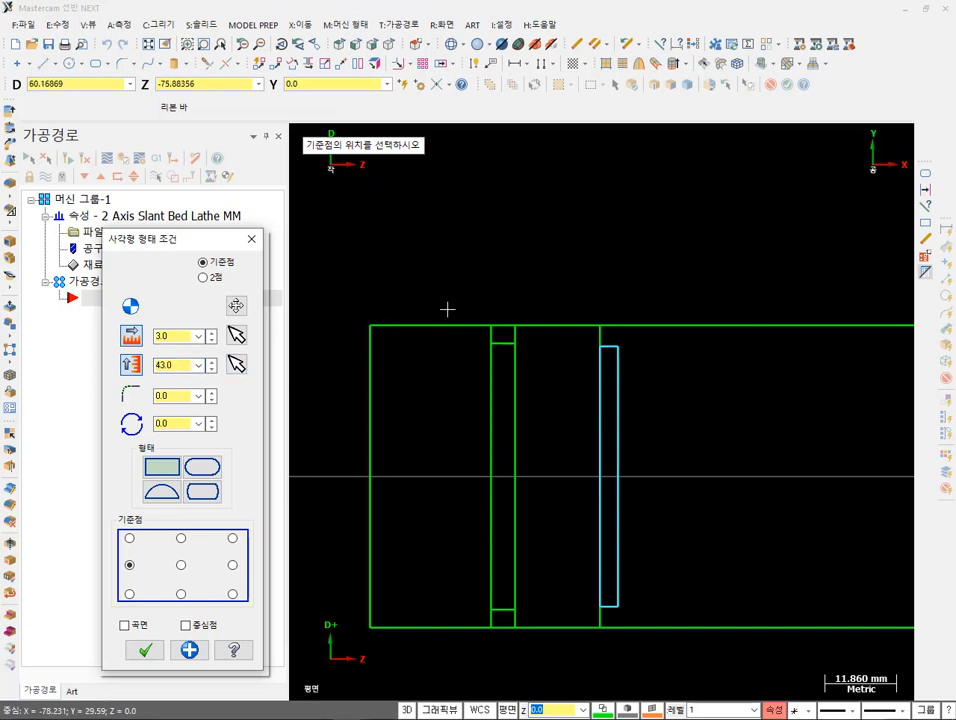
left_click(199, 649)
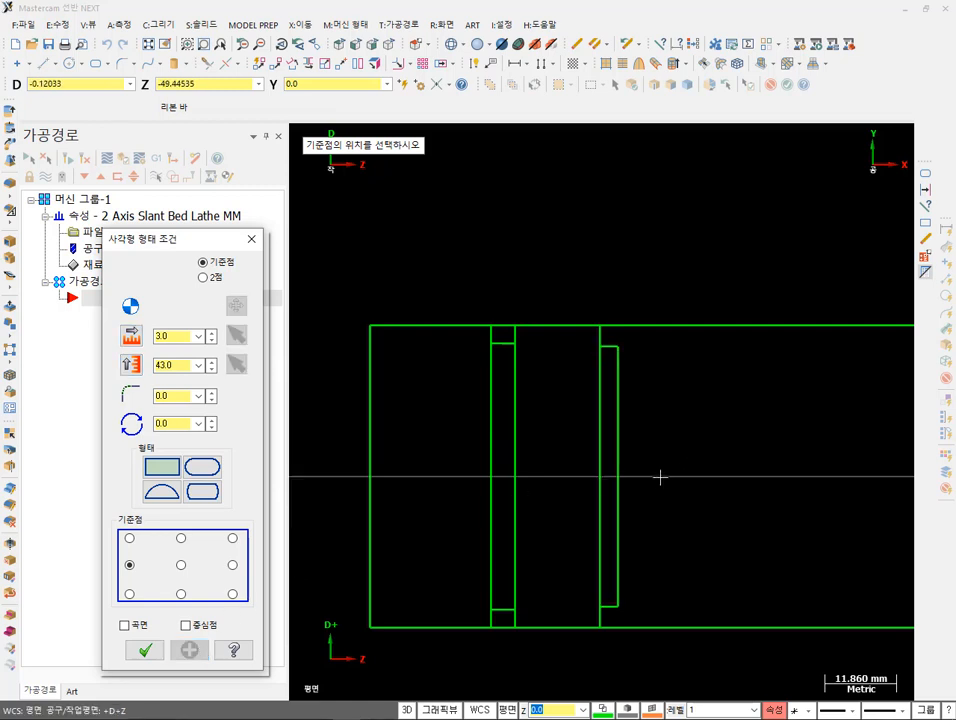
- Add a 13 mm wide, 37 mm high rectangle with its left-middle base point on the midpoint of the 3 mm rectangle's right edge
left_click(618, 478)
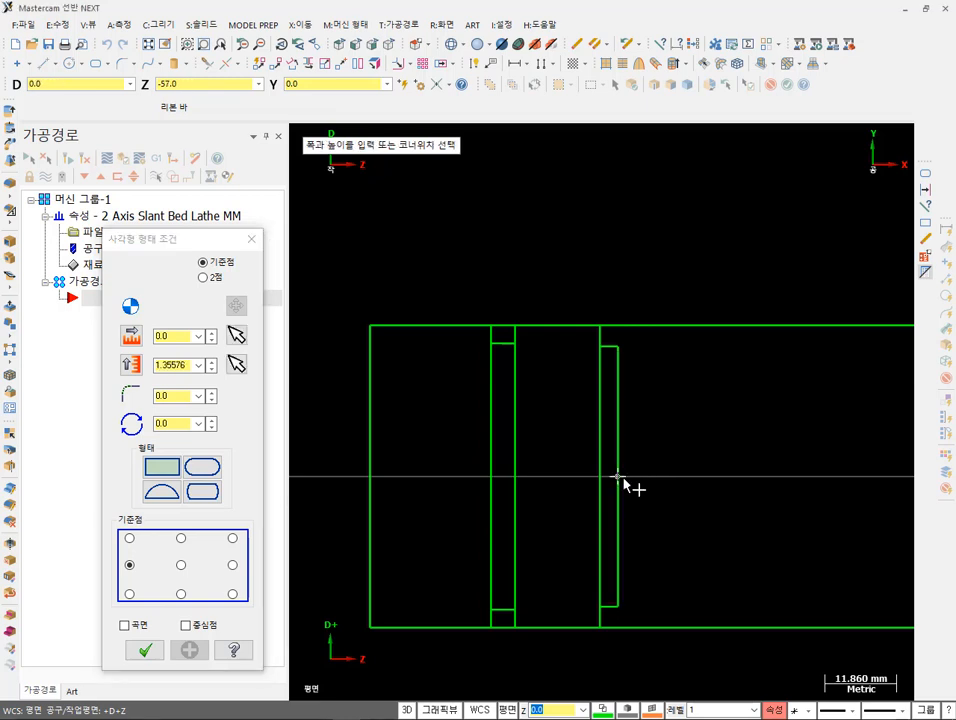
left_click(703, 381)
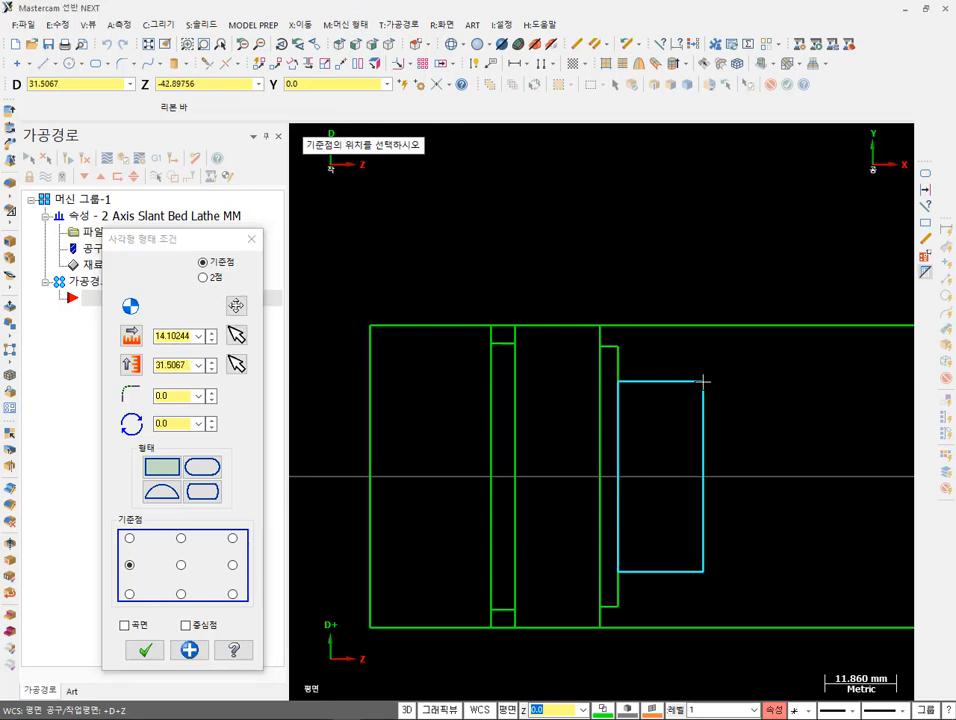
left_click(167, 337)
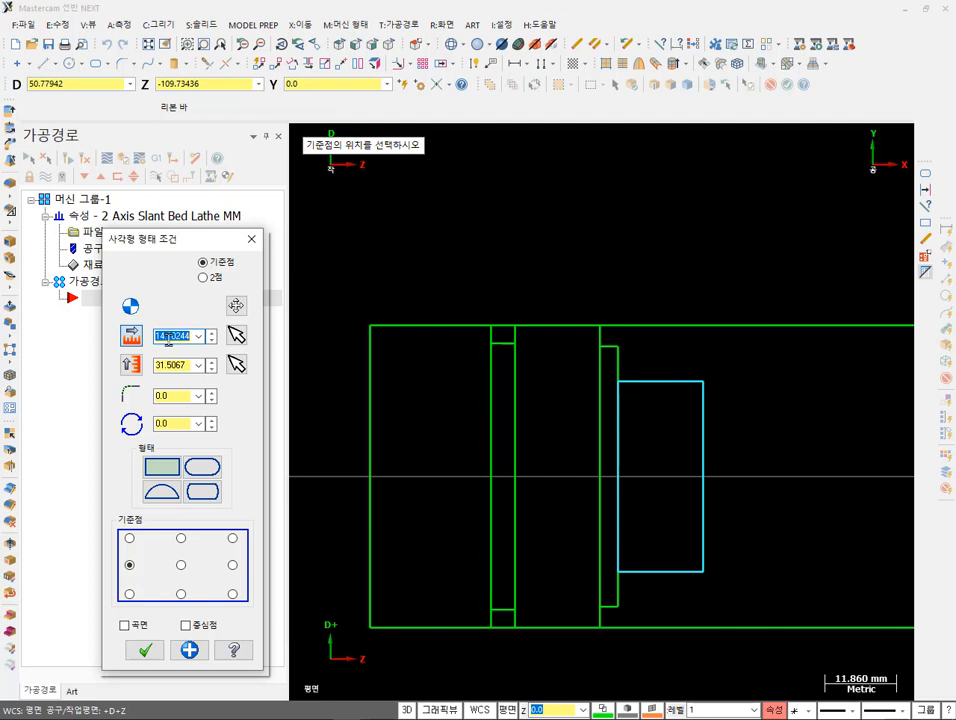
type("13")
left_click(172, 365)
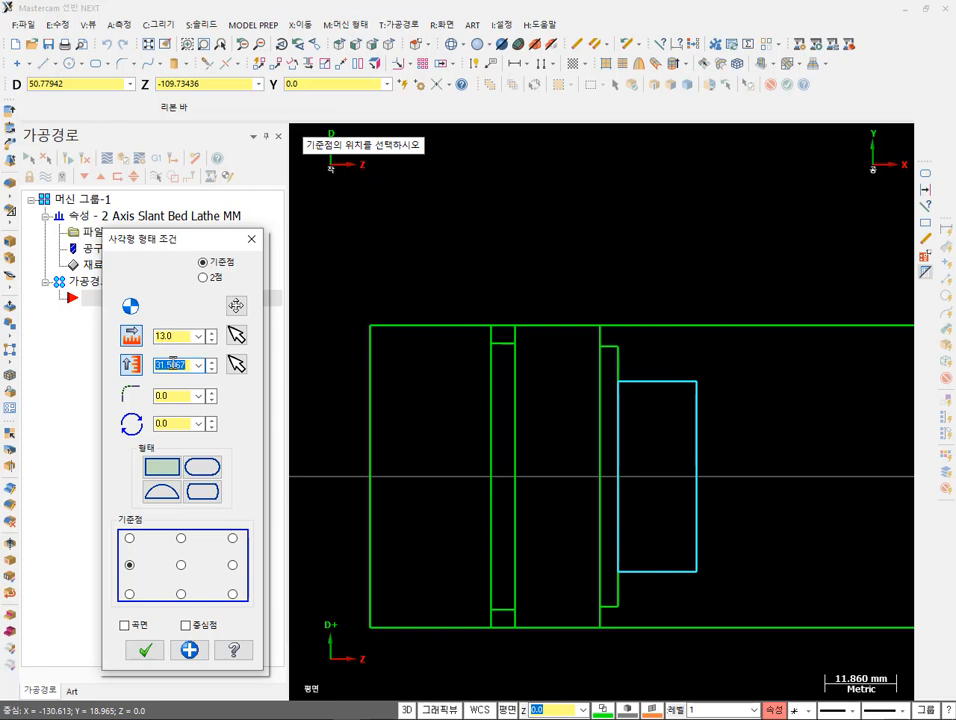
type("37")
key("Return")
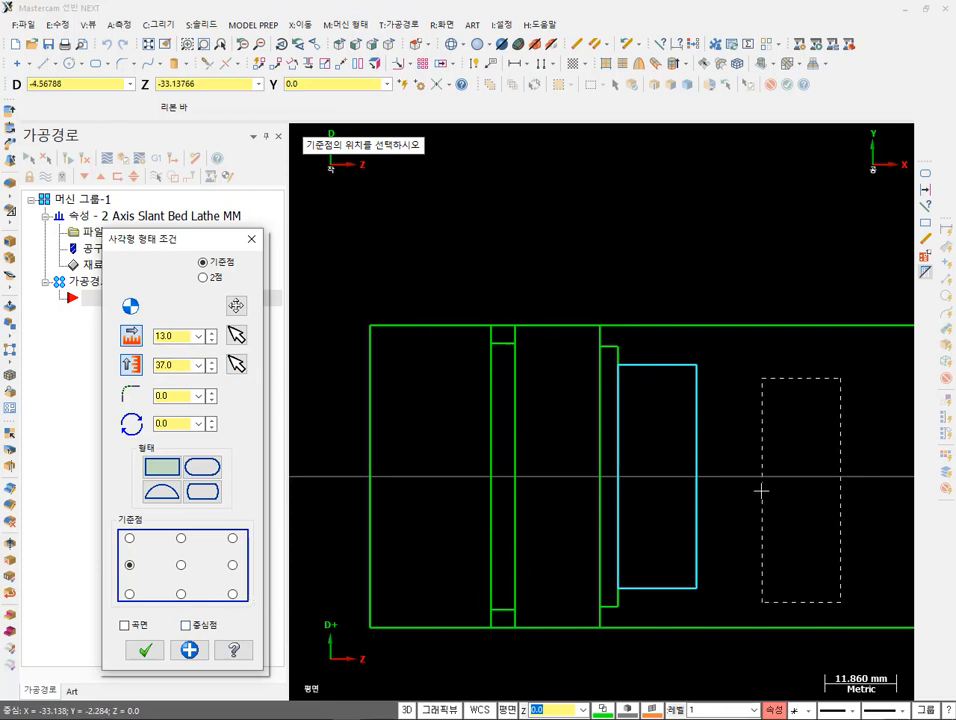
- Add a 6 mm wide, 30 mm high rectangle from the right-edge midpoint of the 37 mm high rectangle and apply it
left_click(697, 478)
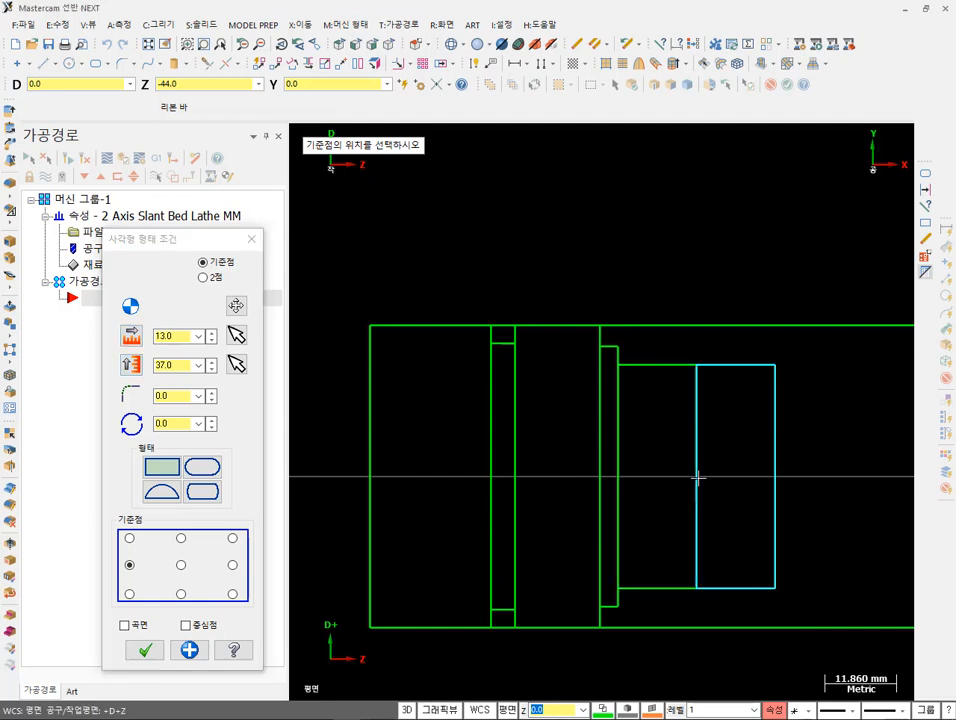
left_click(165, 336)
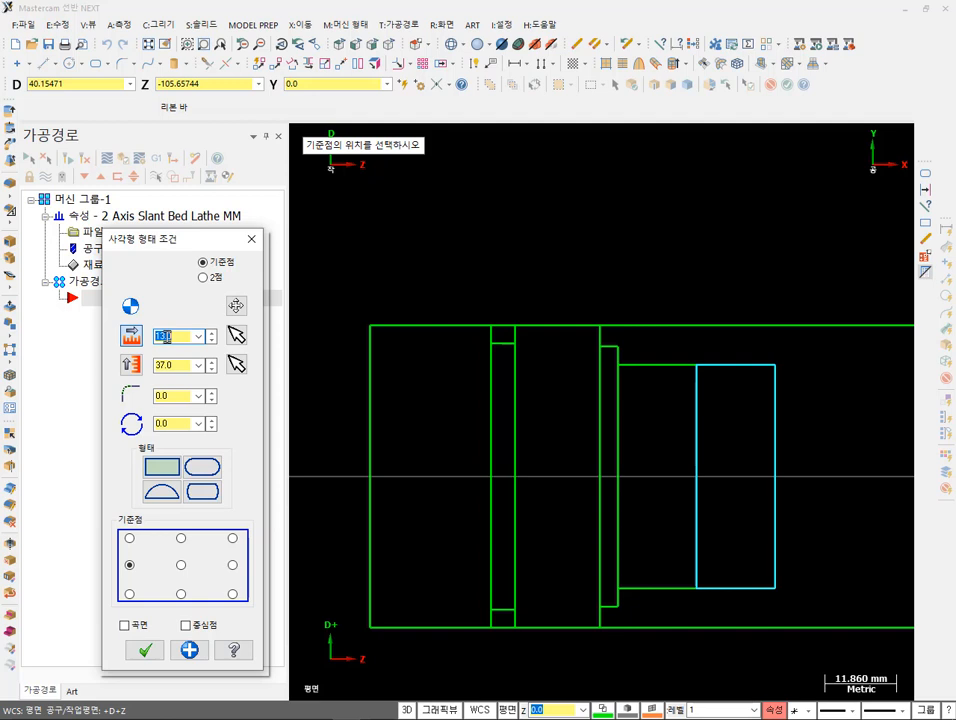
type("6")
left_click(179, 364)
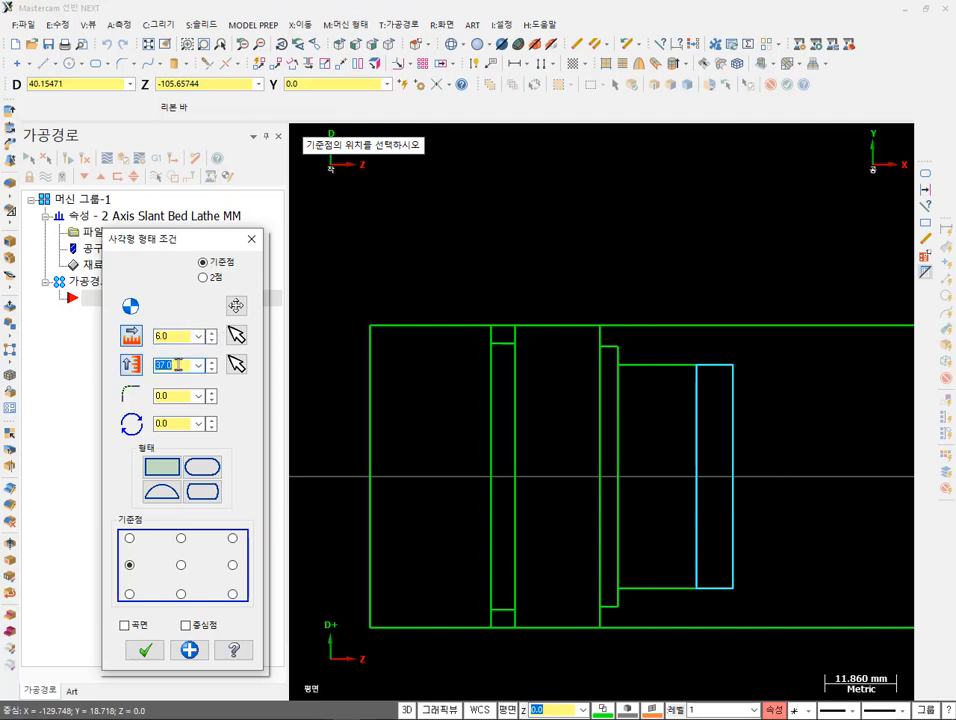
type("30")
key("Return")
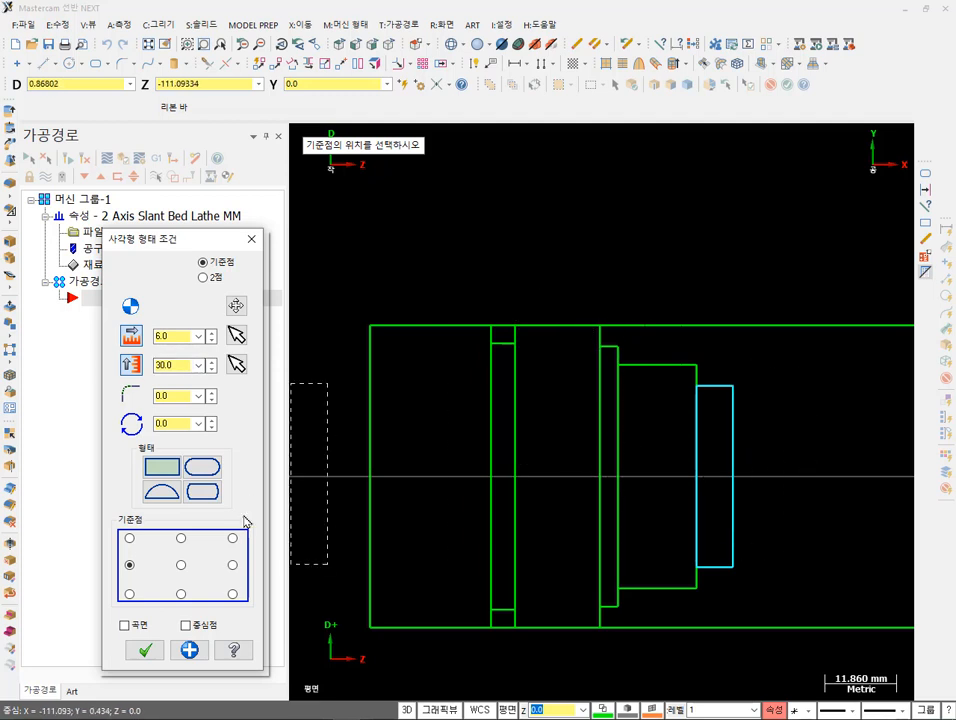
left_click(189, 650)
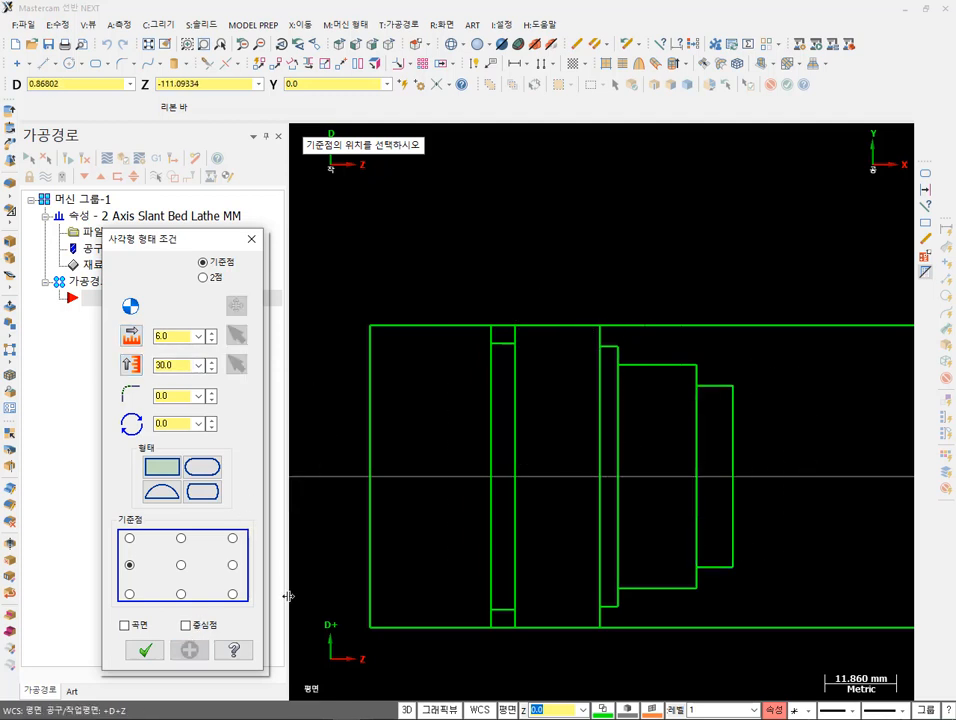
- Add a 7 mm wide, 30 mm high rectangle from the right-edge midpoint of the 6 mm wide rectangle and apply it
left_click(733, 477)
left_click(767, 408)
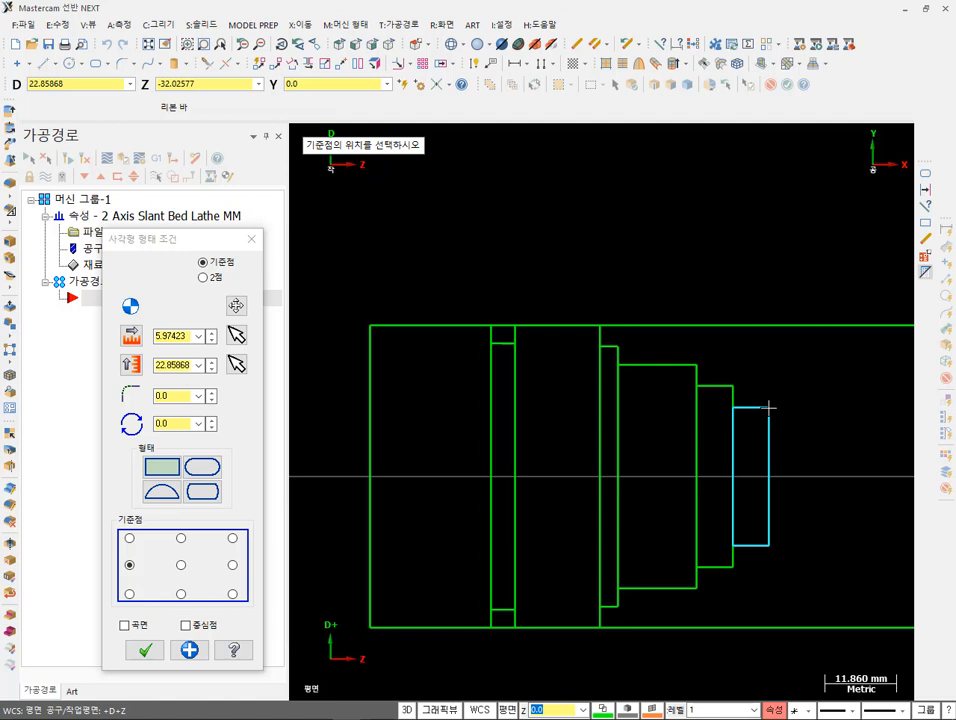
double_click(172, 336)
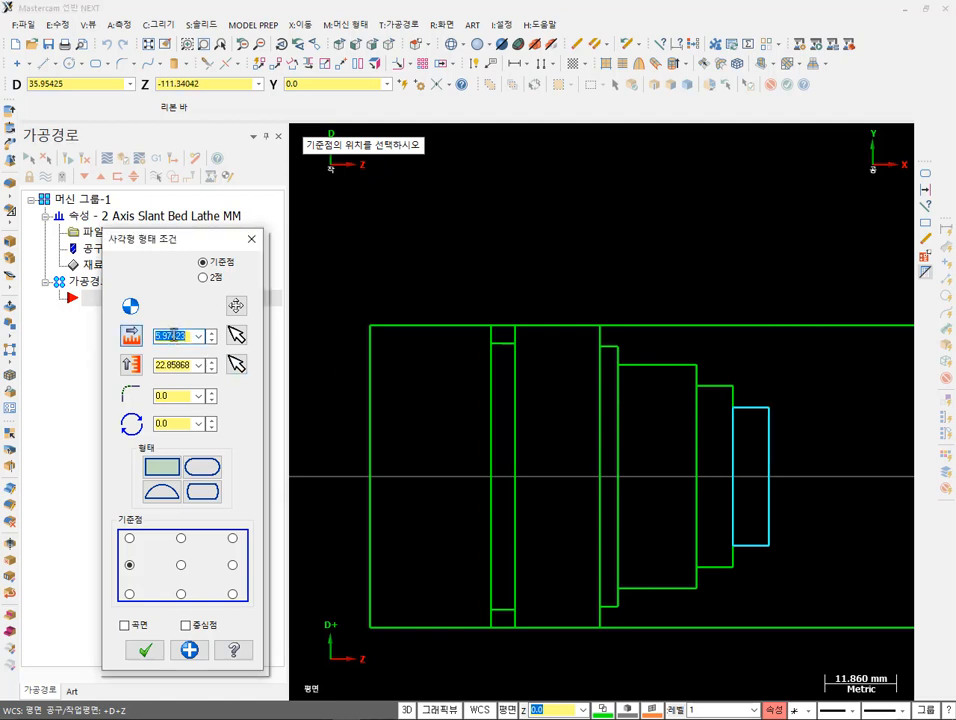
type("7")
double_click(172, 365)
type("30")
key("Return")
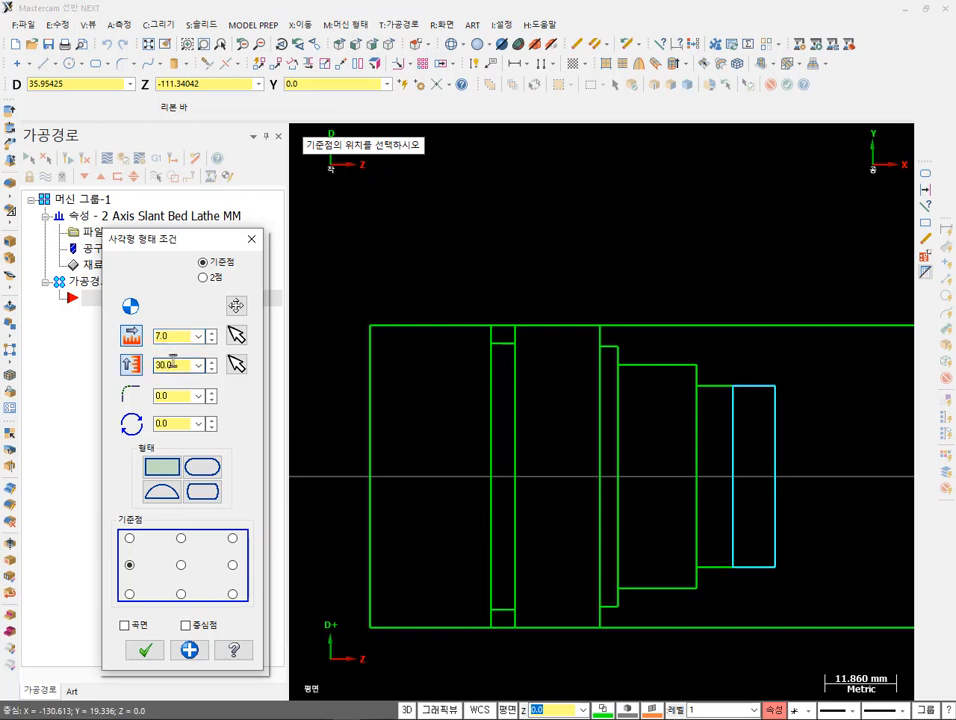
left_click(189, 650)
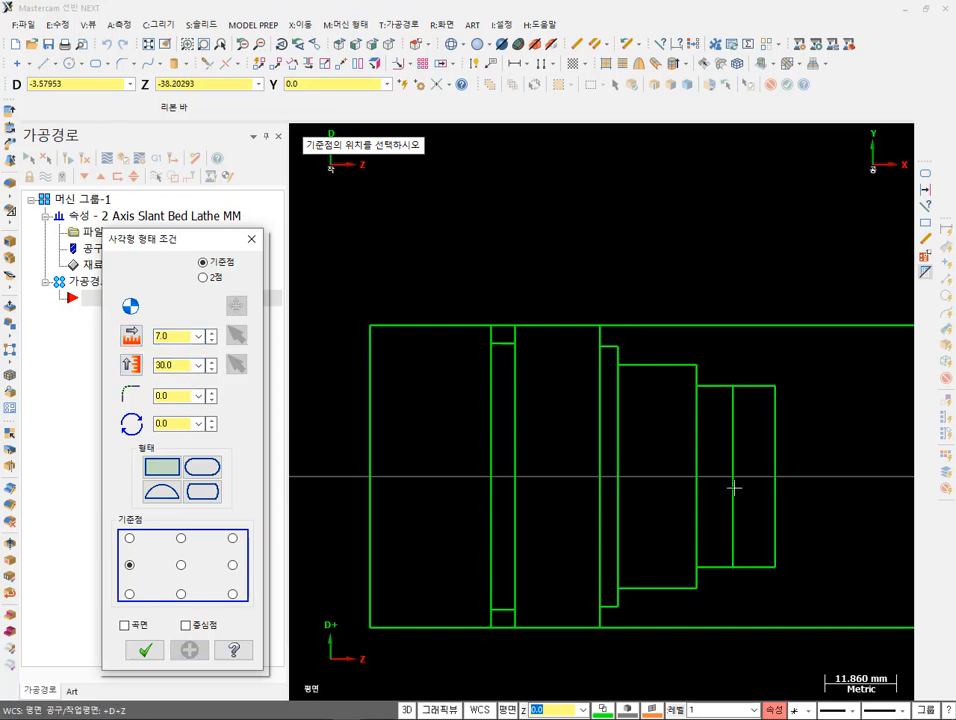
- Add a 5 mm wide, 30 mm high rectangle from the right-edge midpoint of the 7 mm wide rectangle and apply it
left_click(779, 490)
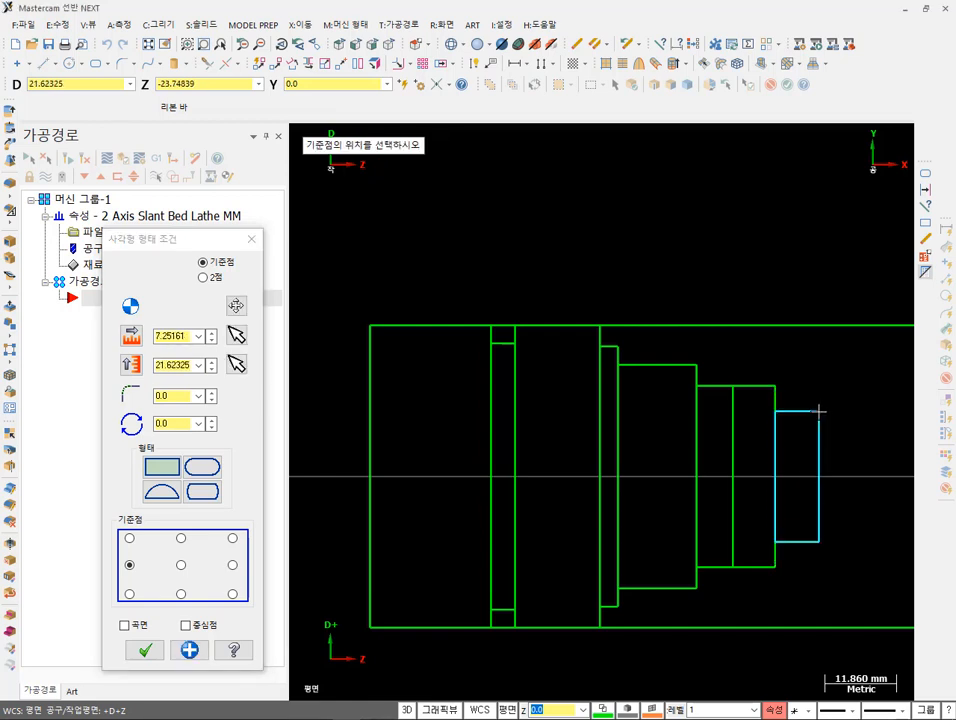
left_click(178, 338)
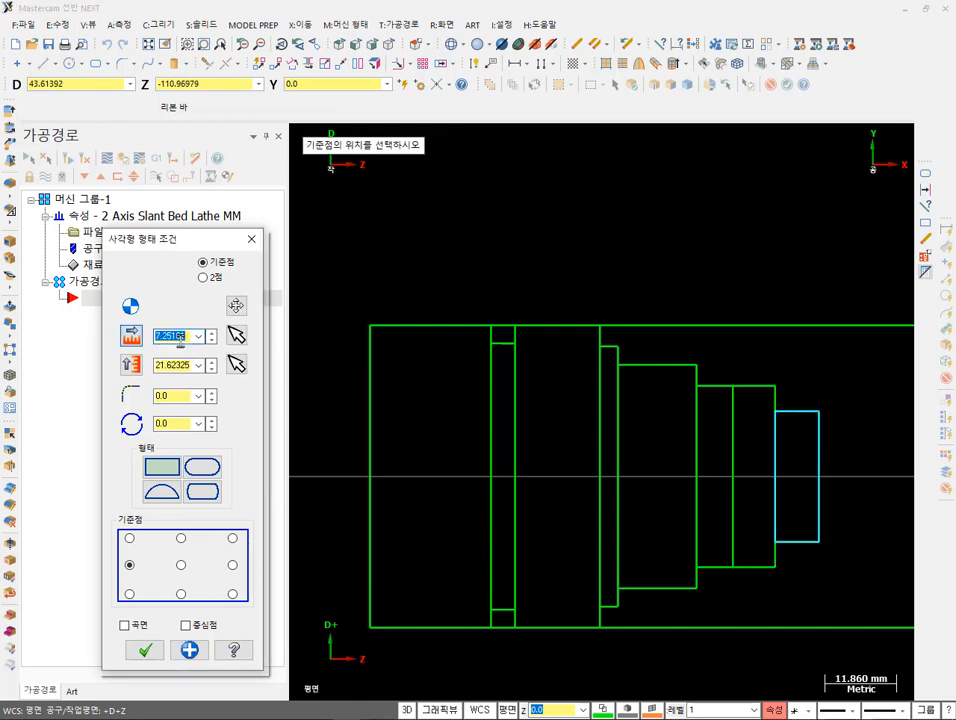
type("5")
left_click(178, 365)
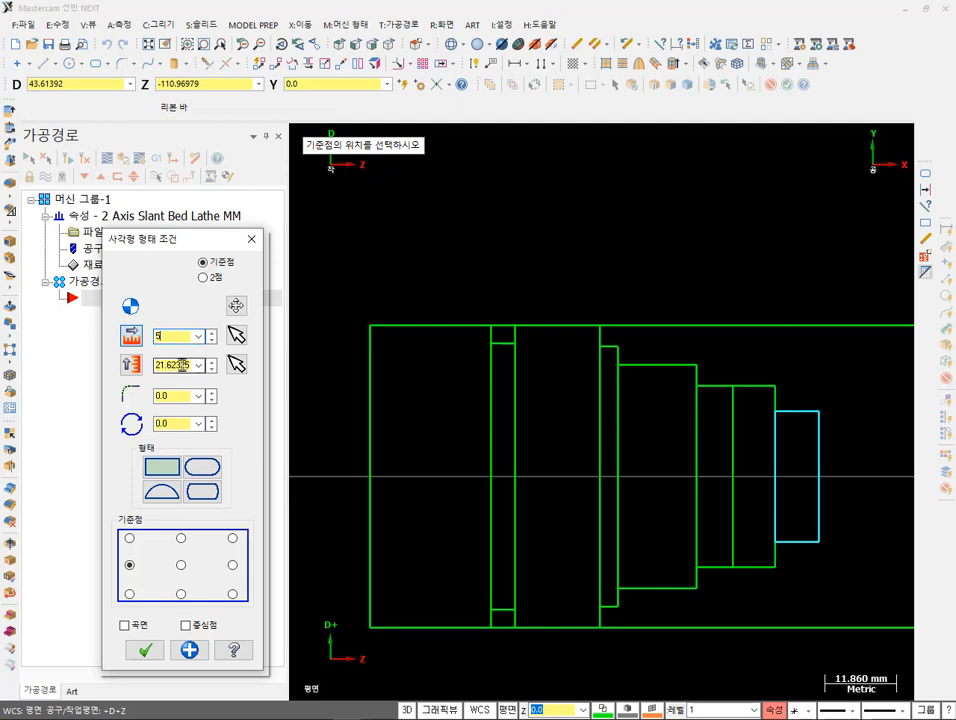
type("30")
key("Return")
left_click(189, 650)
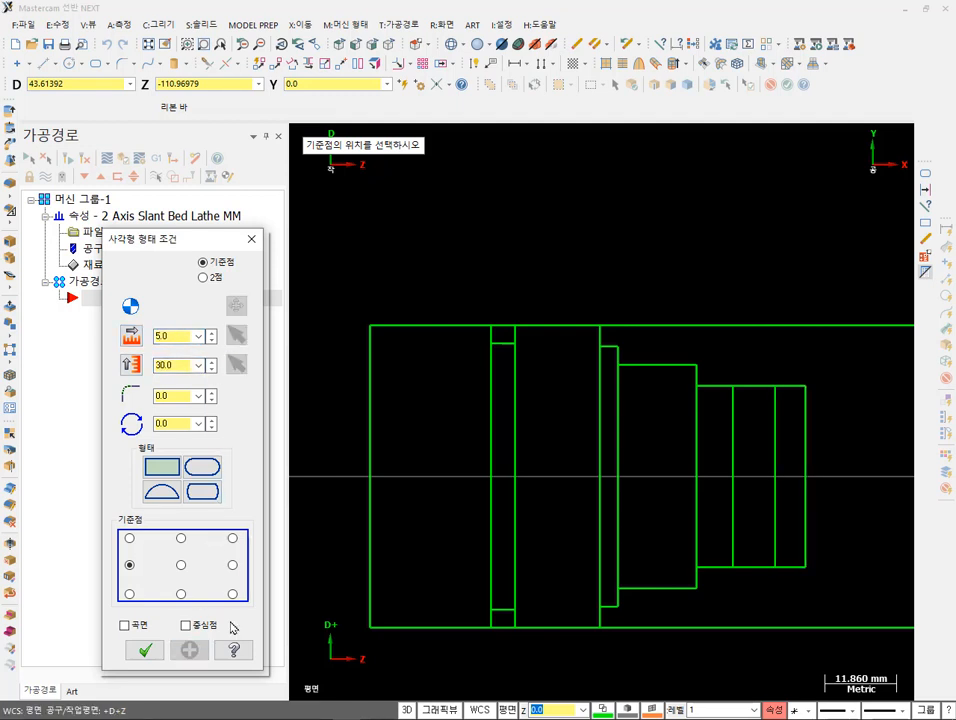
- Add a 4 mm wide, 19 mm high rectangle from the right-edge midpoint of the 5 mm wide rectangle and apply it
scroll(435, 437, "down", 2)
scroll(739, 476, "up", 3)
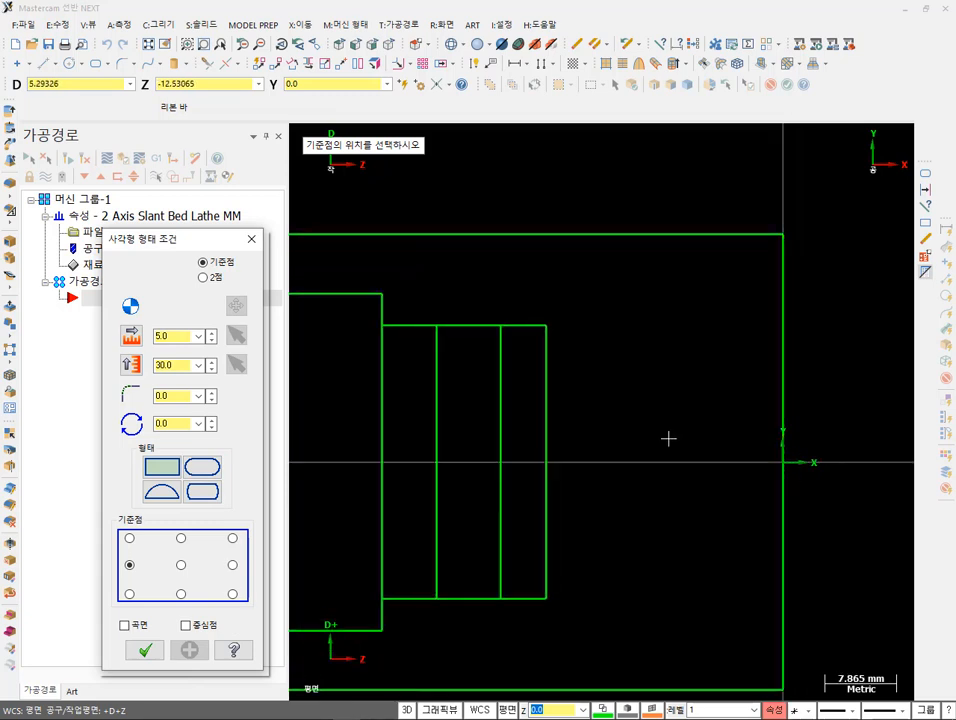
left_click(546, 462)
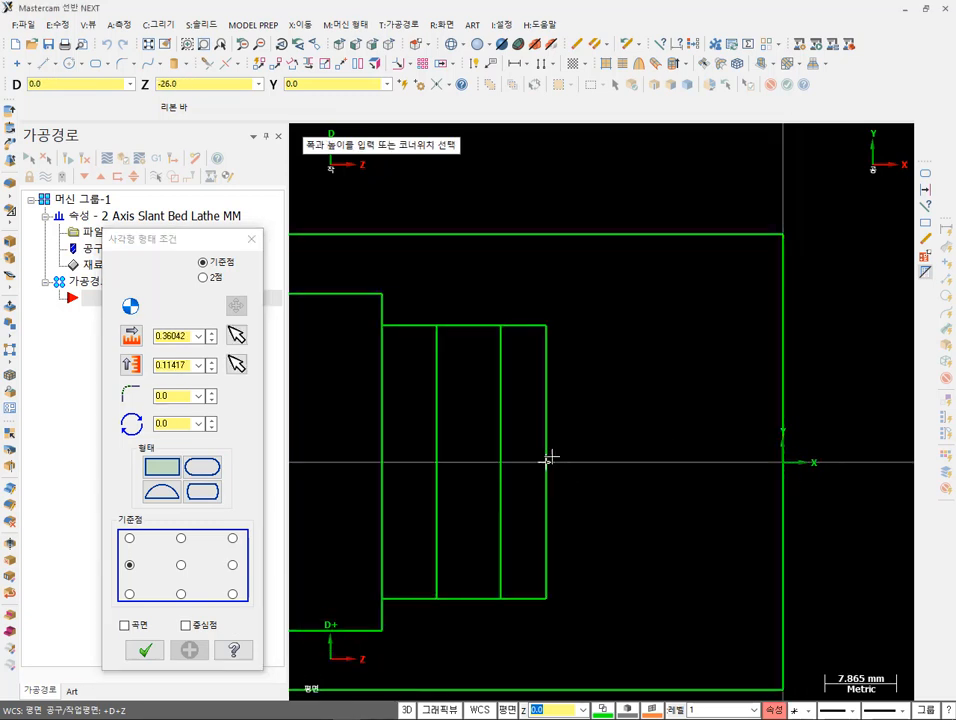
left_click(584, 363)
left_click(186, 336)
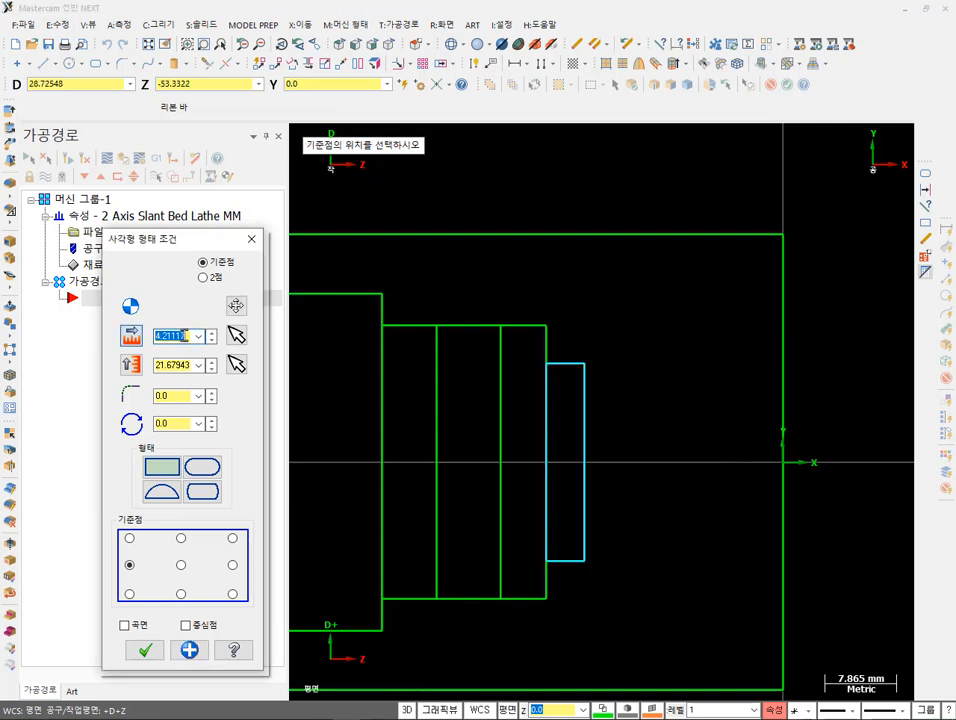
type("4")
left_click(174, 364)
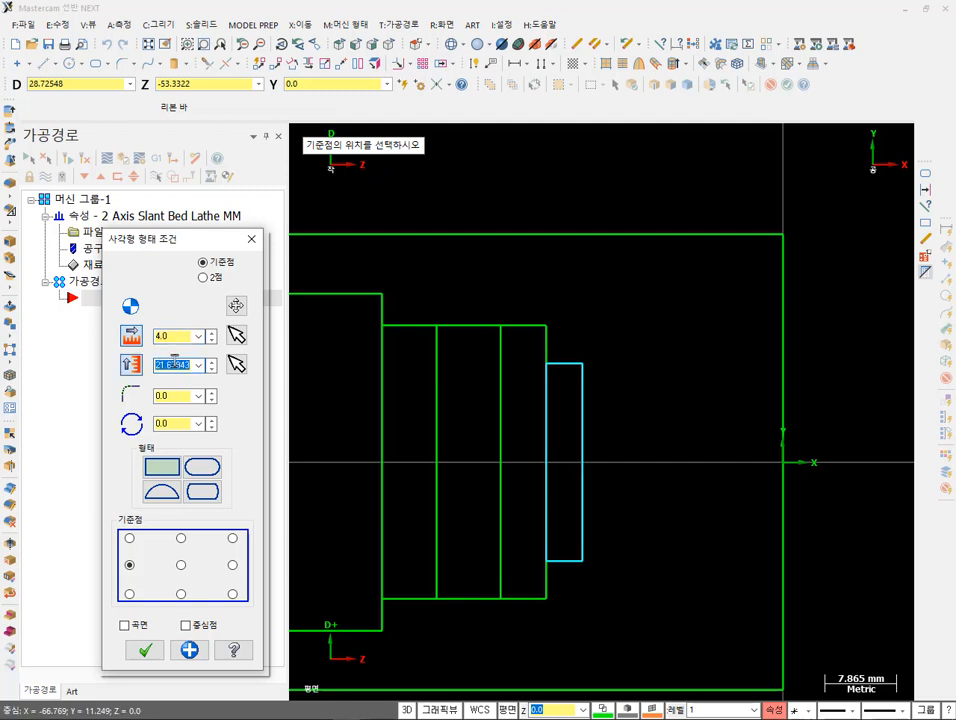
type("19")
key("Return")
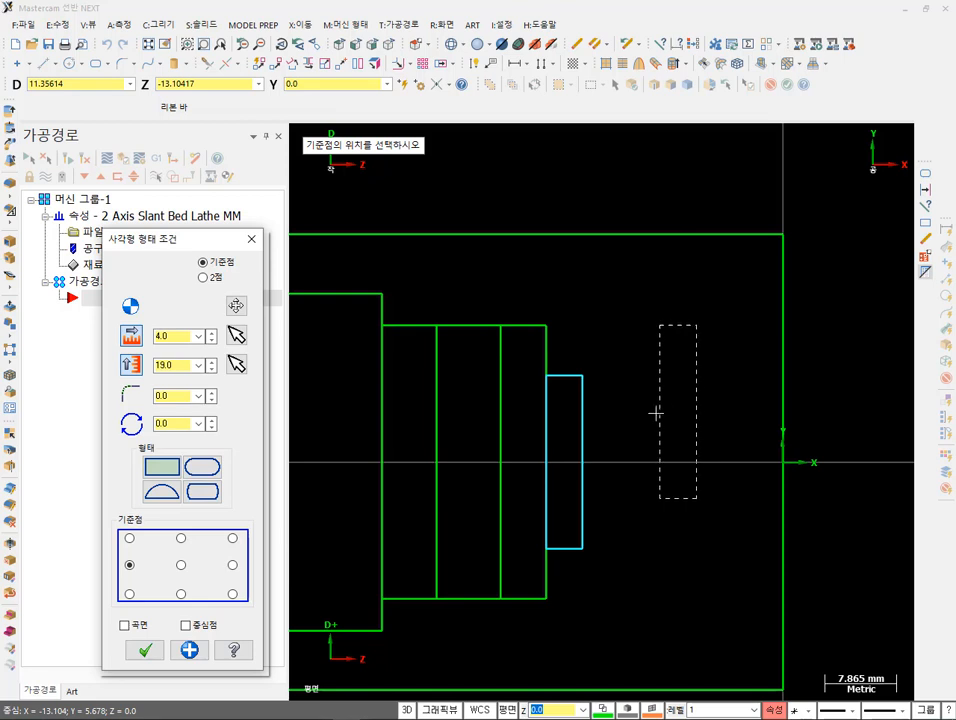
left_click(190, 650)
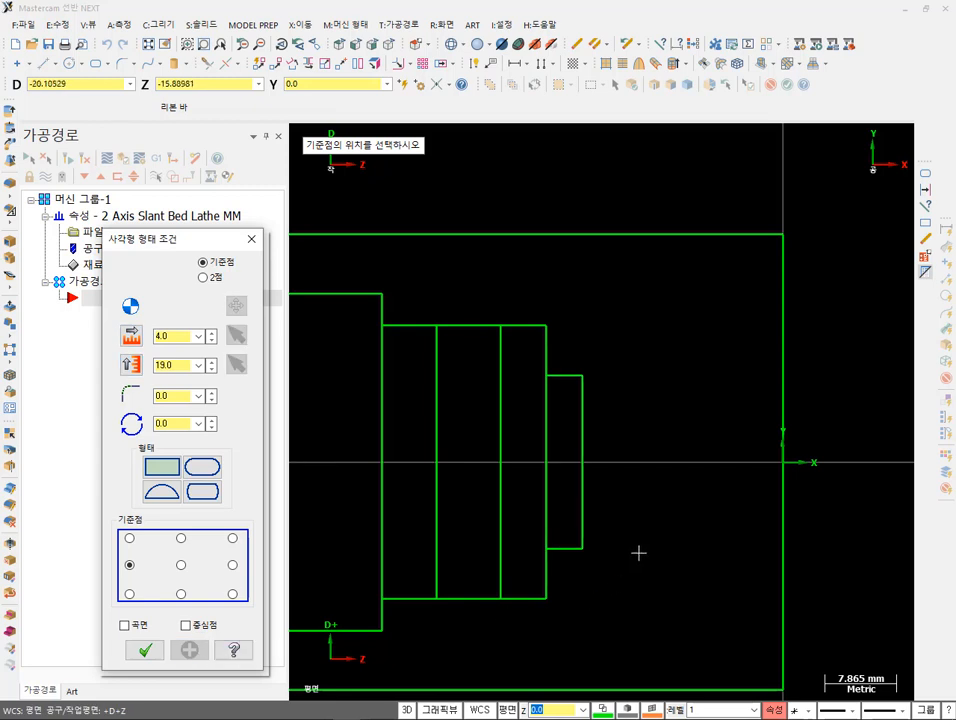
- Add a 13 mm wide, 24 mm high rectangle from the right-edge midpoint of the 19 mm high rectangle and apply it
left_click(581, 462)
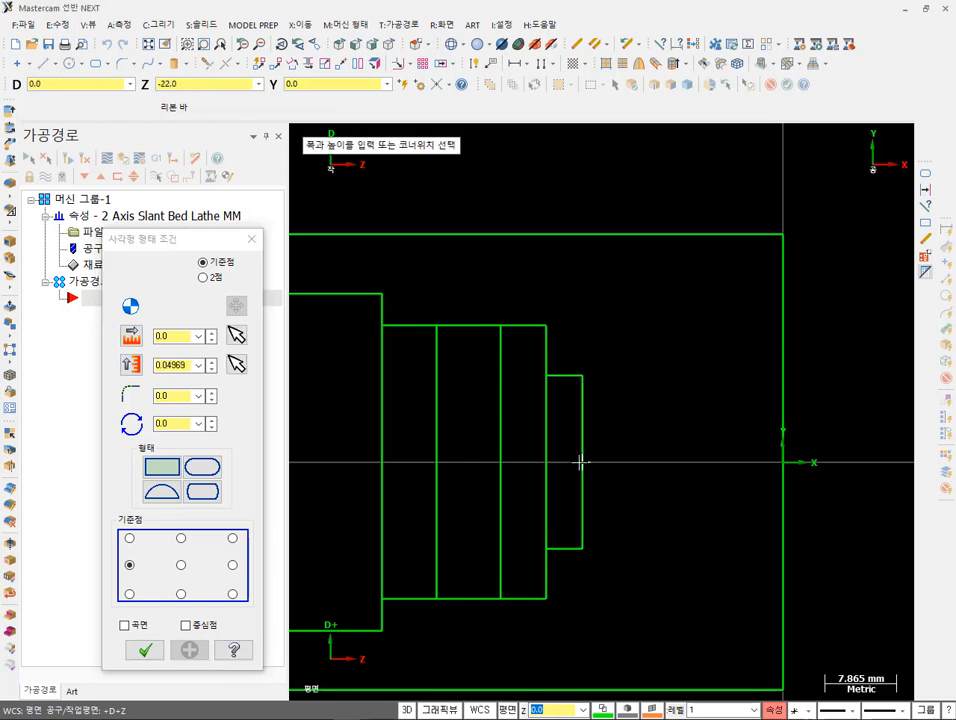
left_click(699, 361)
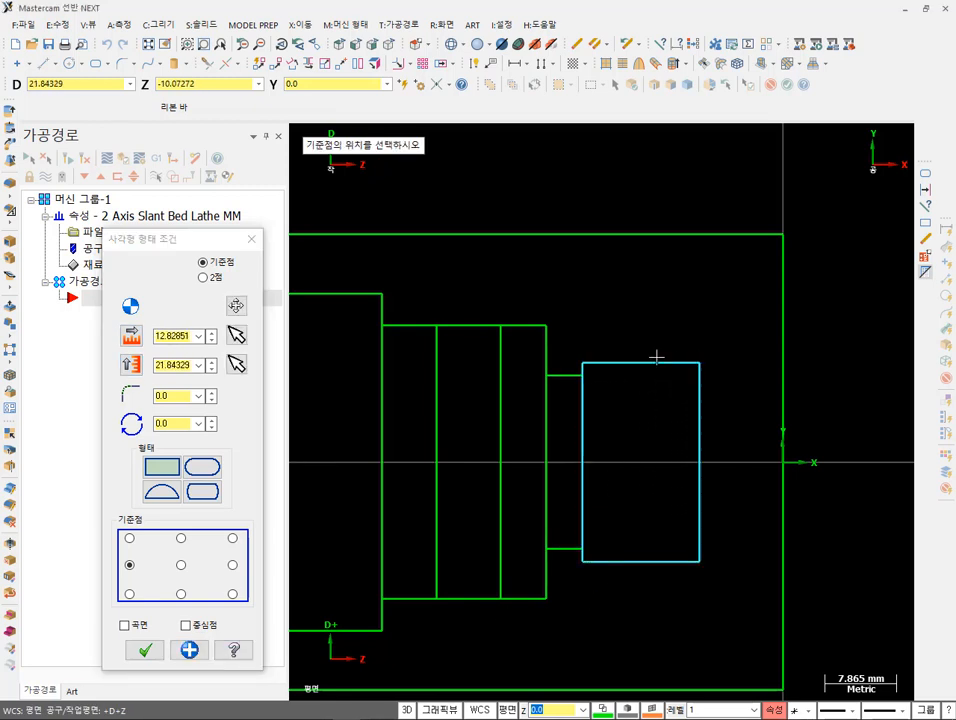
double_click(163, 336)
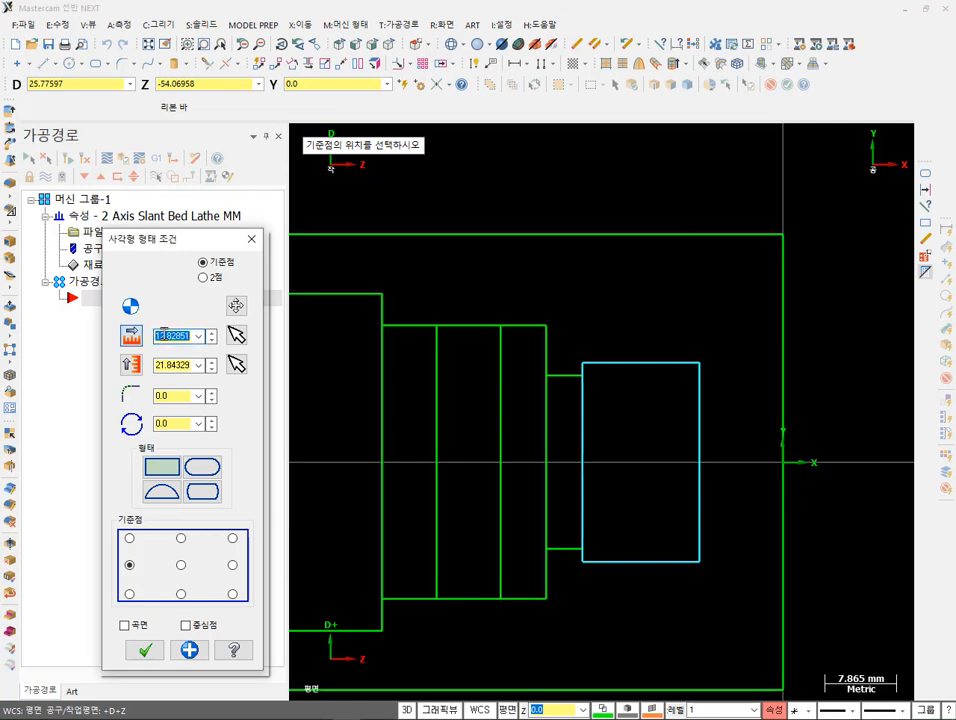
type("13")
key("Tab")
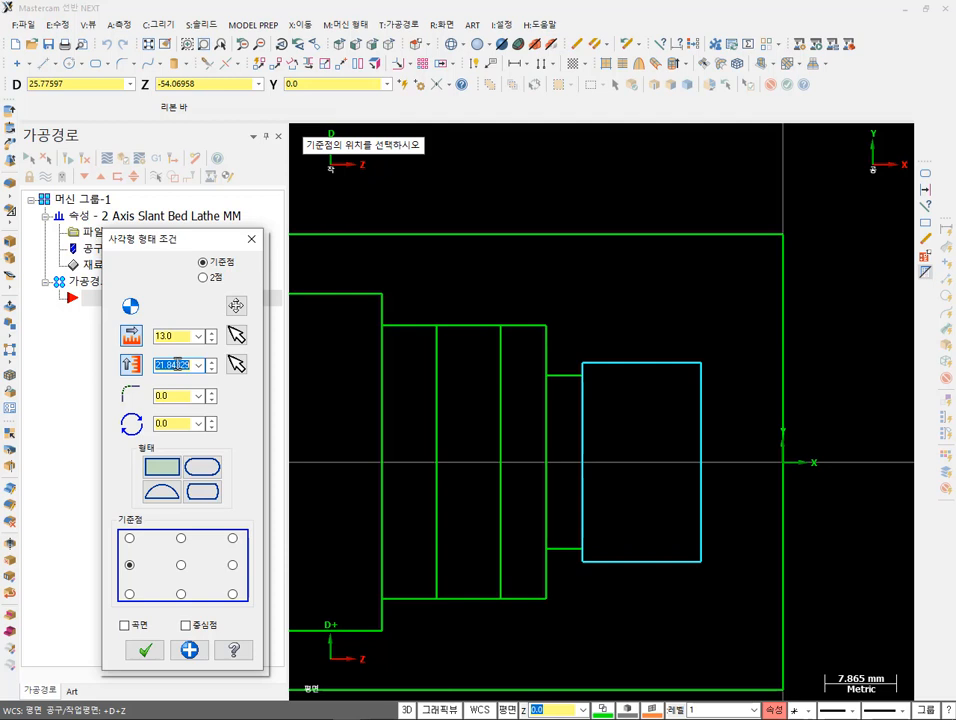
type("24")
key("Return")
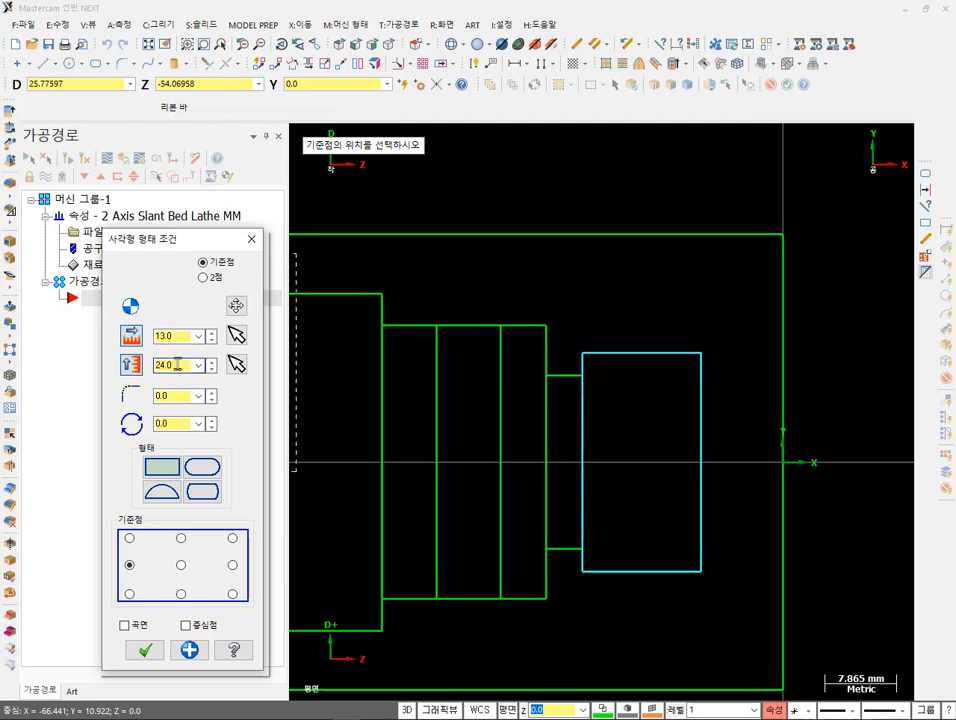
left_click(190, 650)
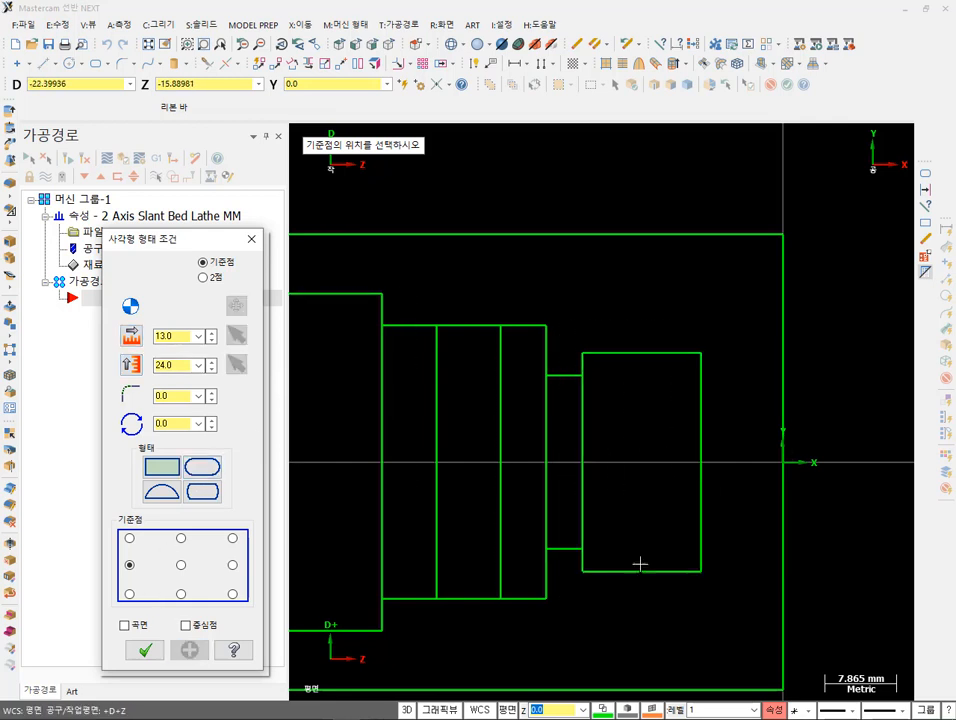
- Add a 4 mm wide, 14 mm high rectangle from the right-edge midpoint of the 13 mm wide rectangle and apply it
left_click(702, 462)
left_click(752, 392)
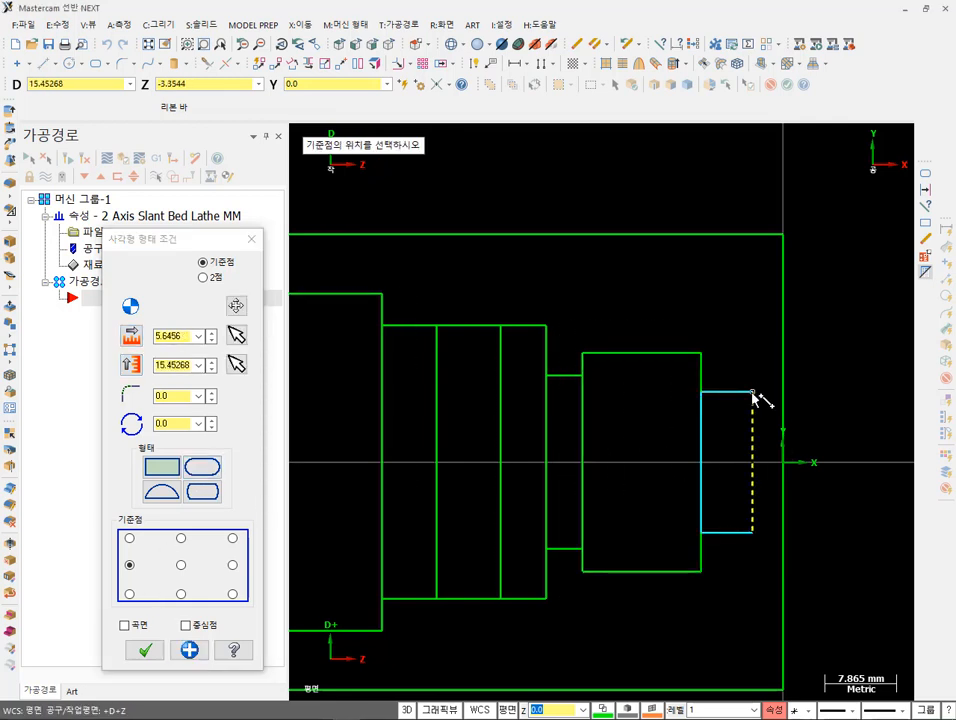
double_click(188, 338)
type("4")
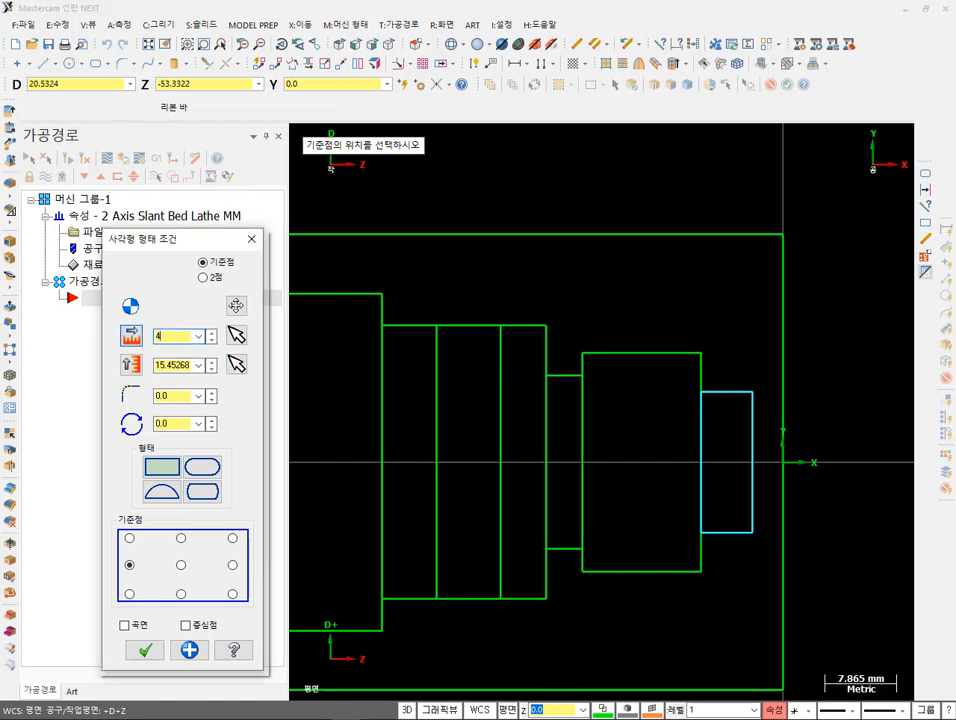
key("Return")
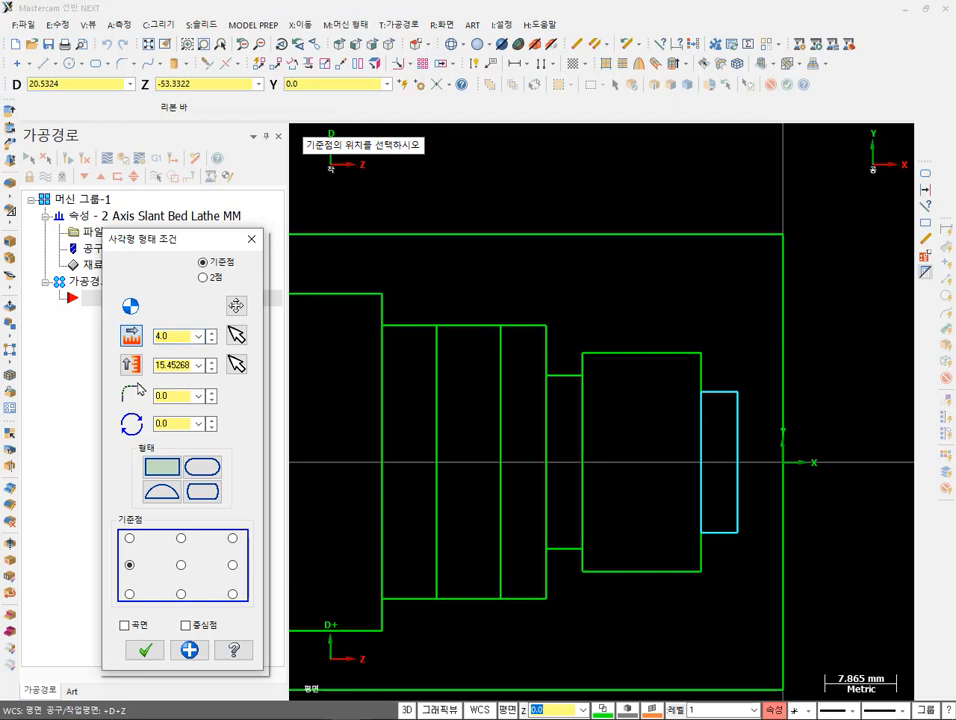
double_click(174, 365)
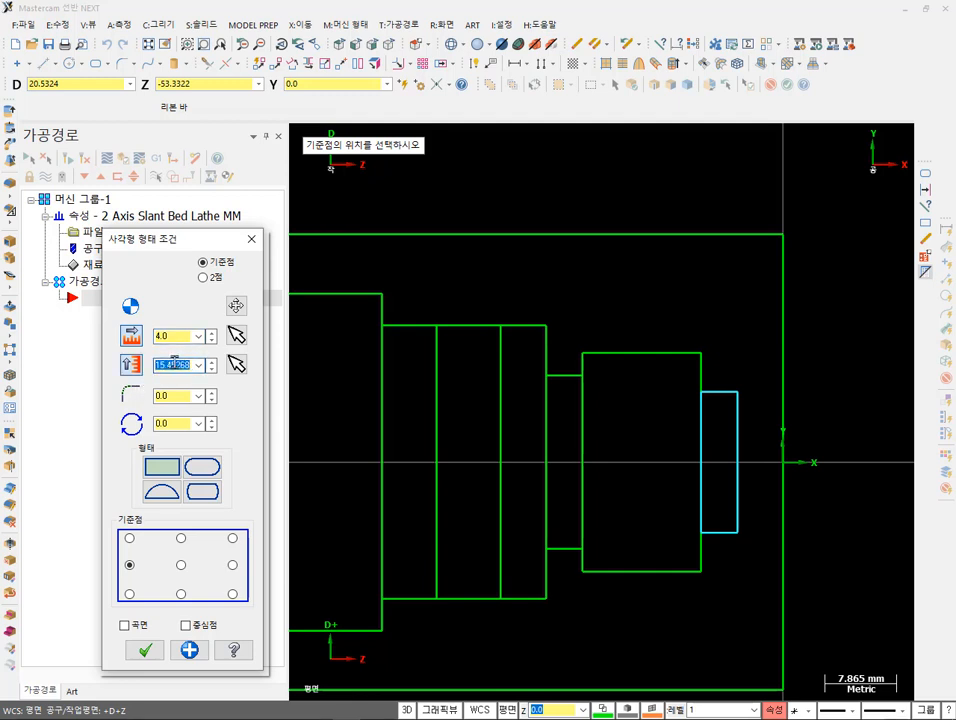
type("14")
key("Return")
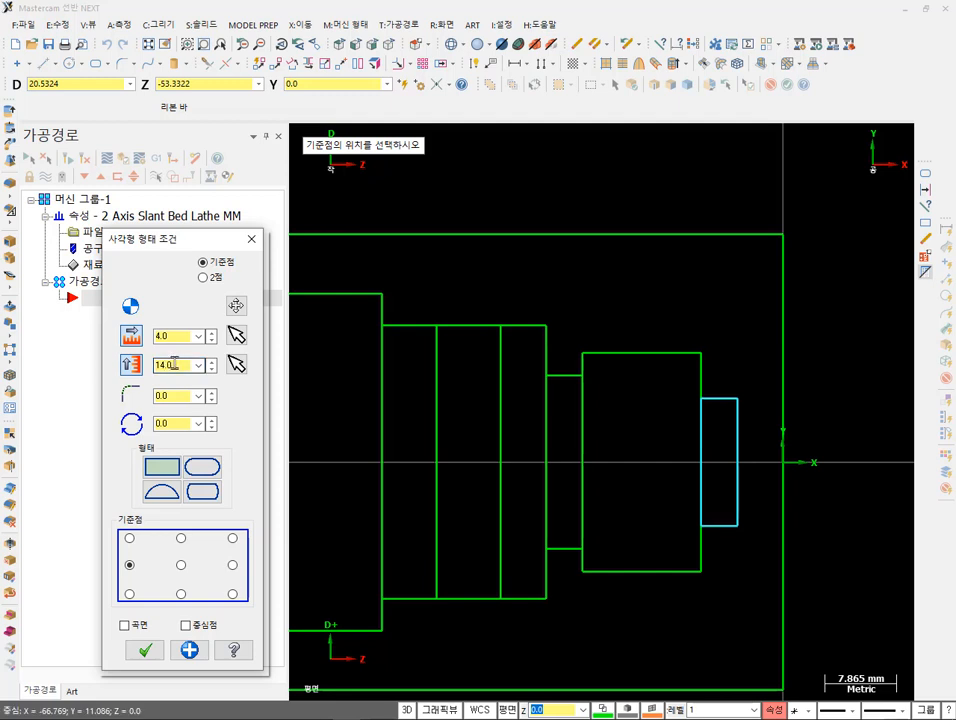
left_click(190, 651)
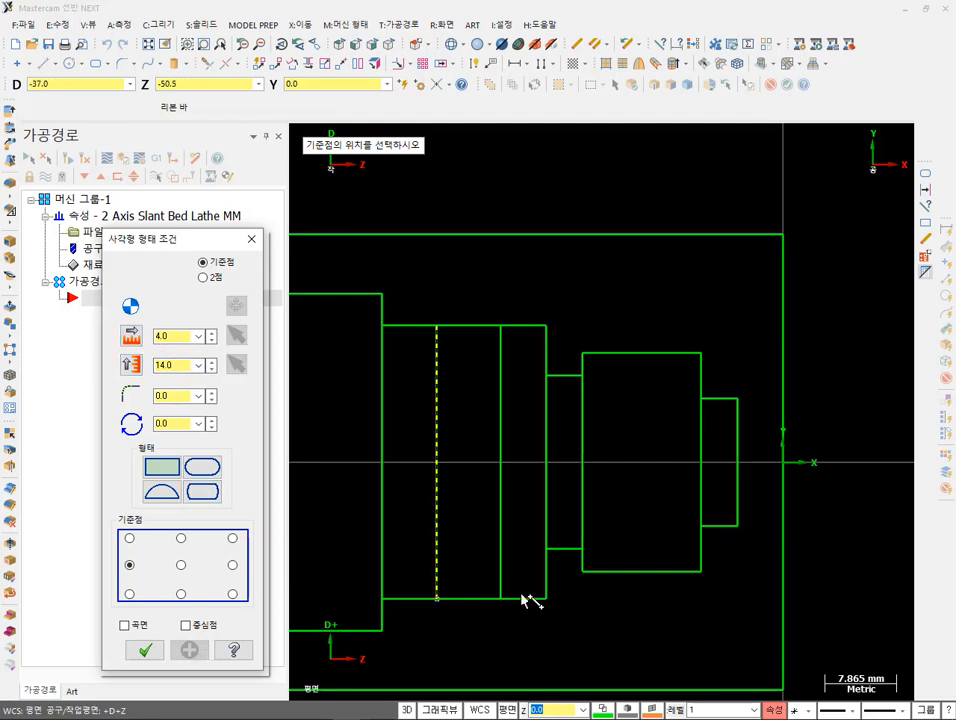
- Add a 5 mm wide, 10 mm high rectangle from the right-edge midpoint of the 14 mm high rectangle and finish the rectangle command
left_click(739, 466)
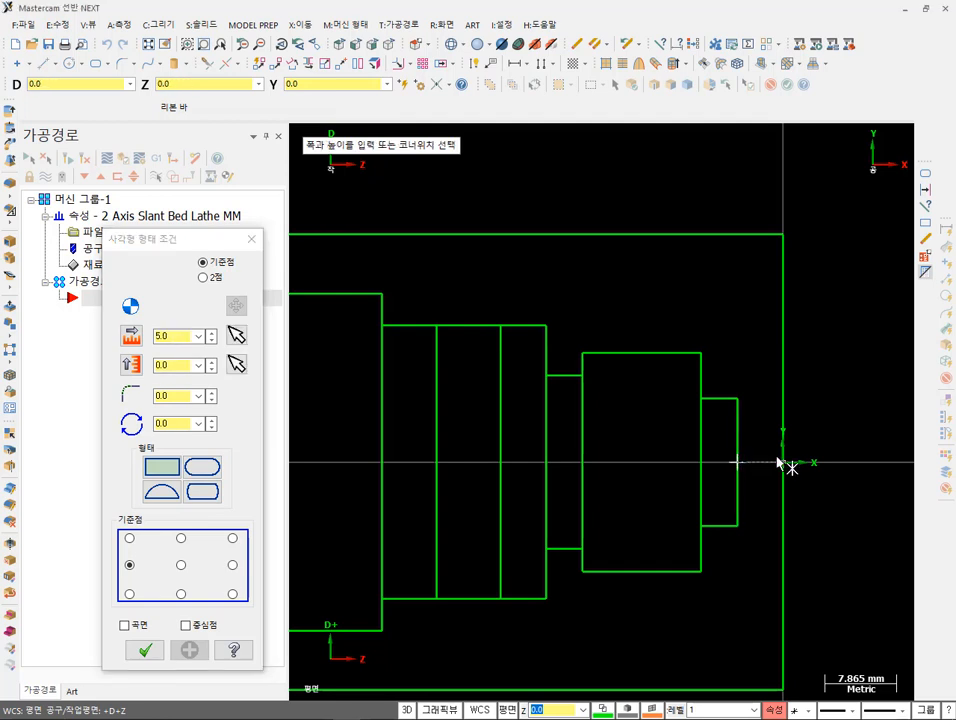
left_click(810, 418)
double_click(172, 335)
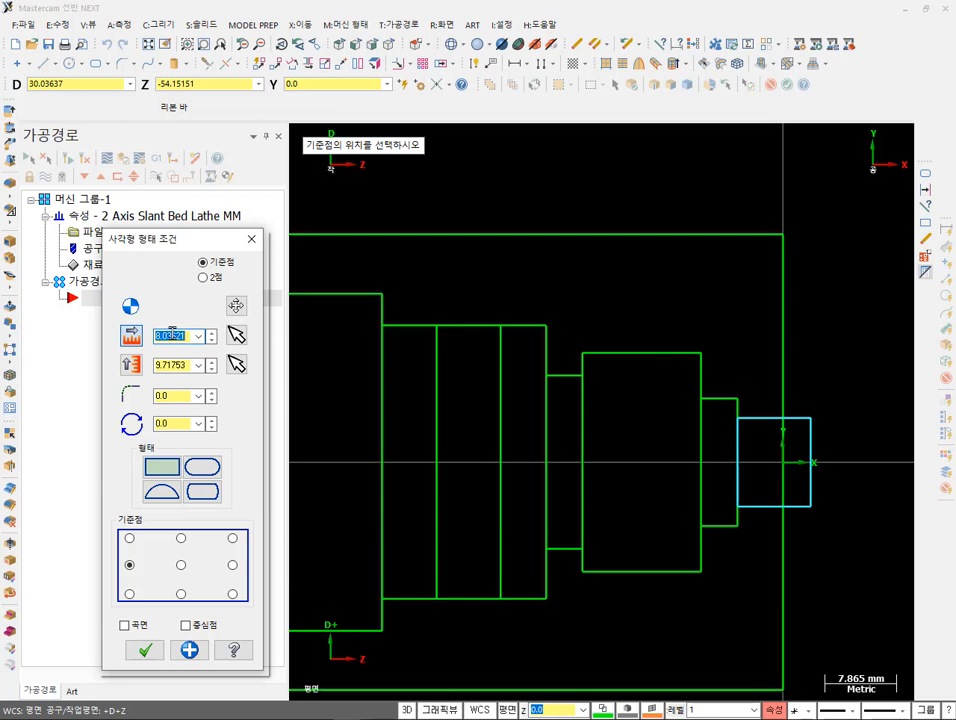
type("5")
key("Return")
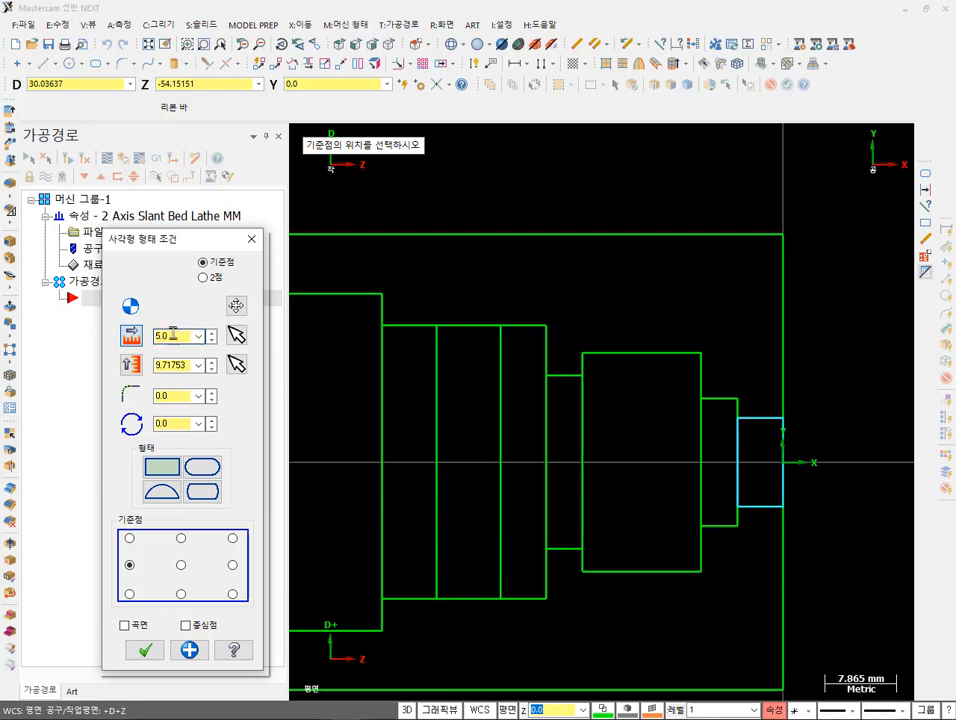
double_click(176, 363)
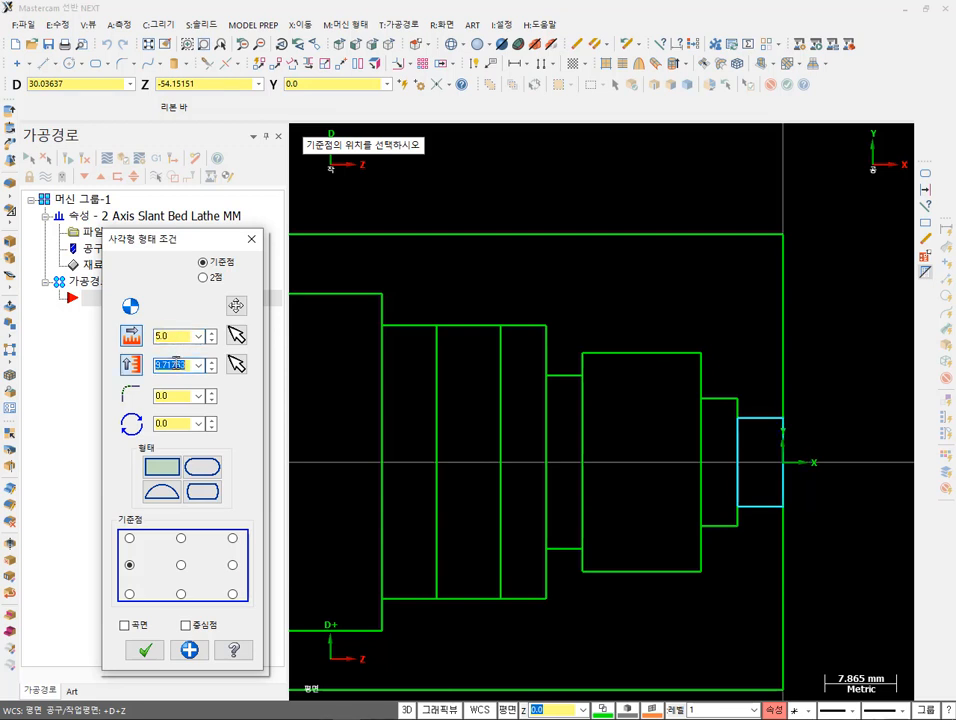
type("10")
key("Return")
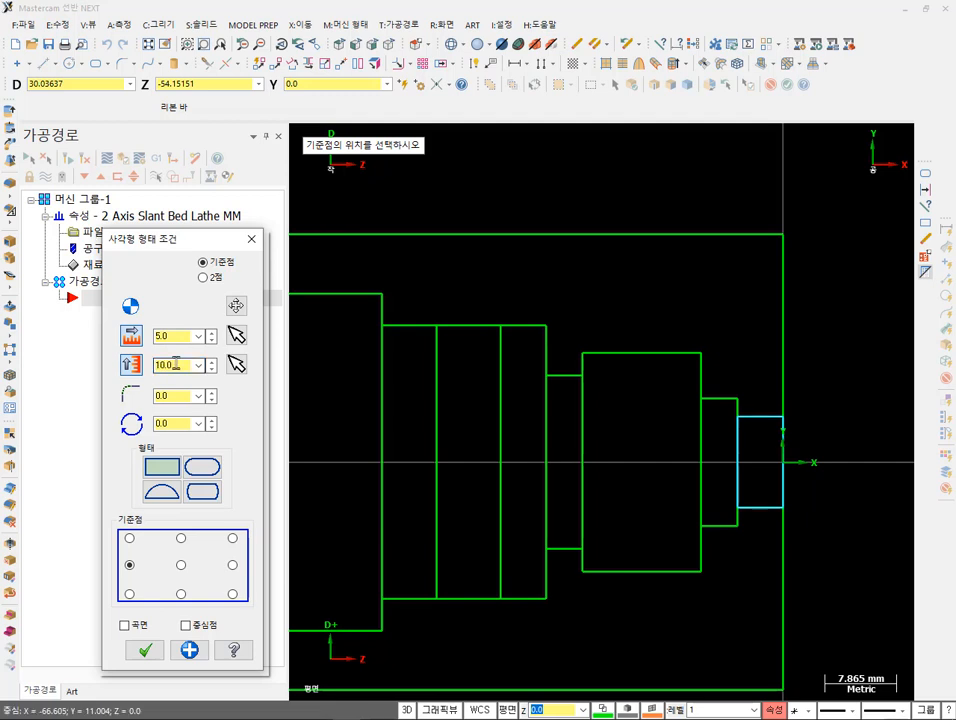
left_click(145, 650)
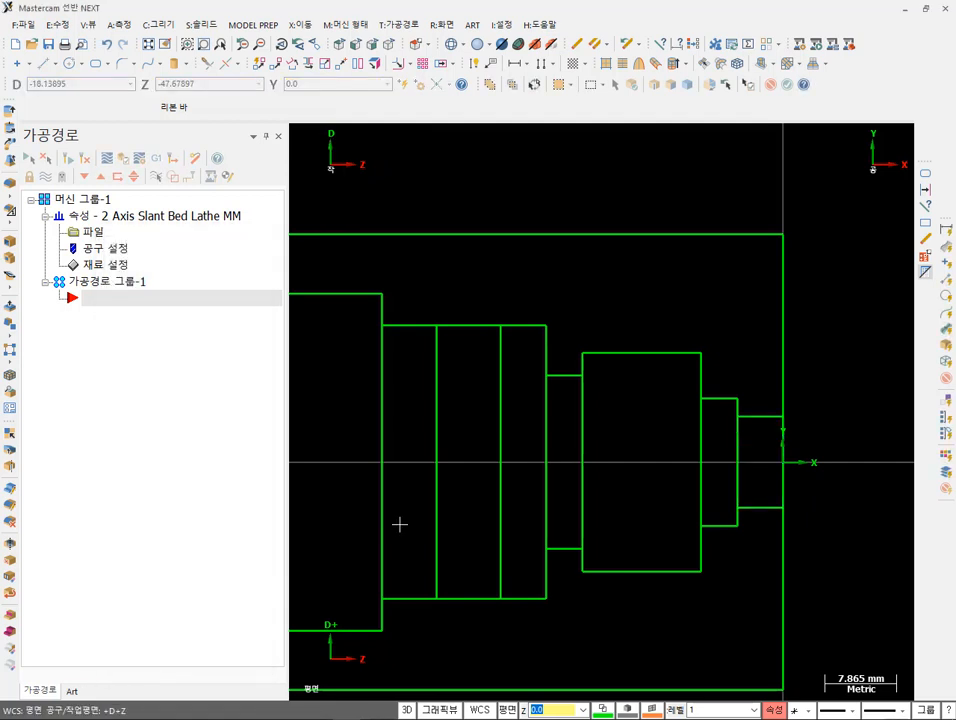
scroll(832, 384, "down", 5)
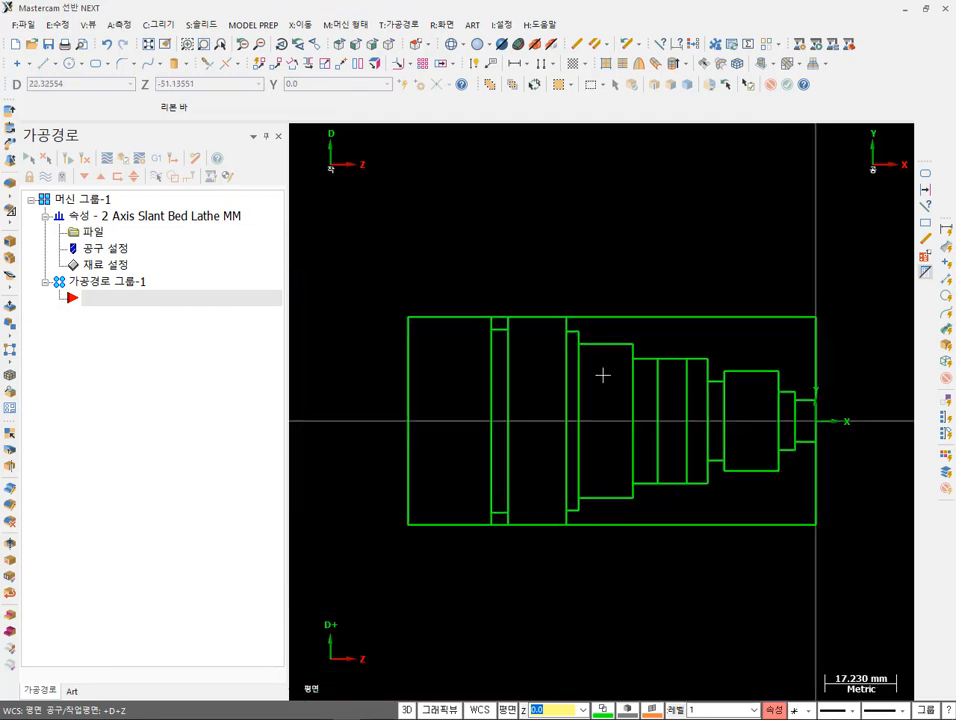
scroll(662, 376, "up", 1)
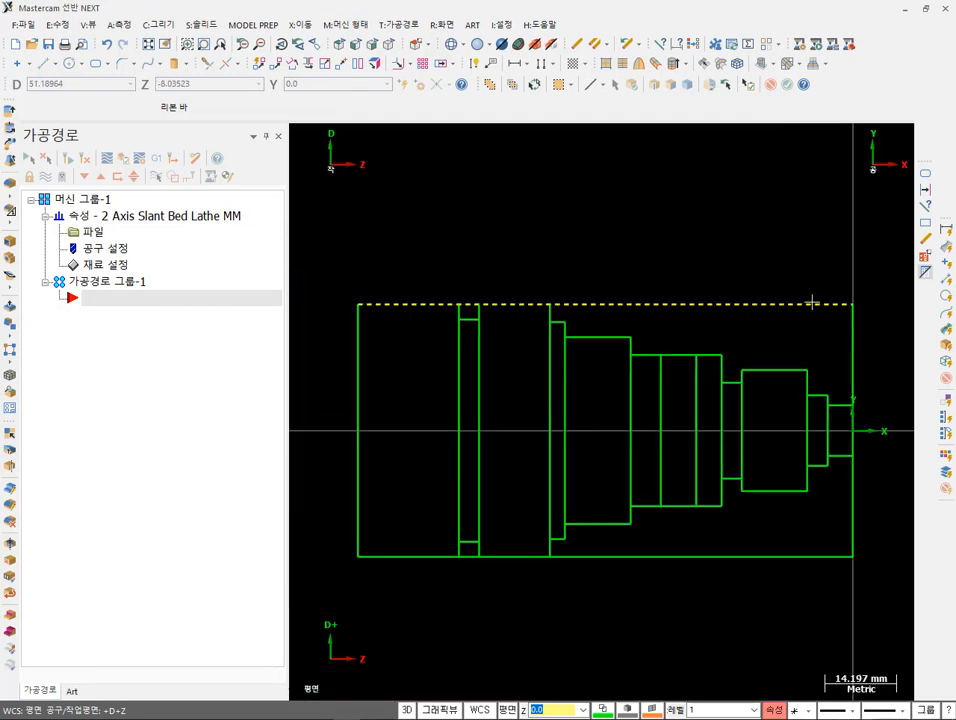
scroll(827, 250, "up", 1)
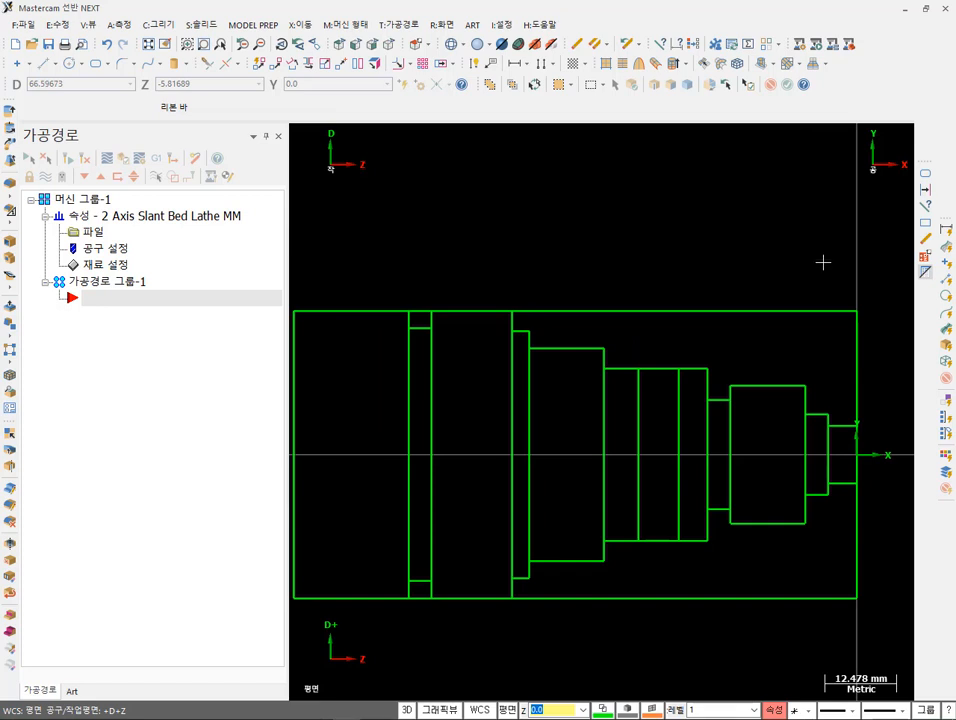
scroll(823, 258, "down", 2)
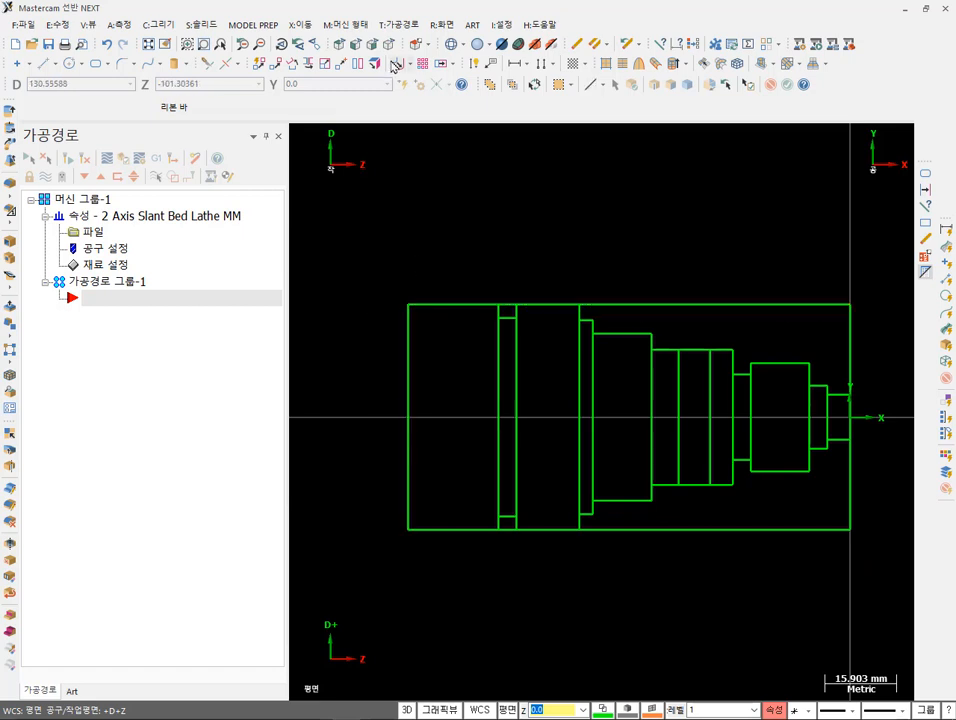
scroll(414, 297, "up", 2)
scroll(414, 297, "down", 2)
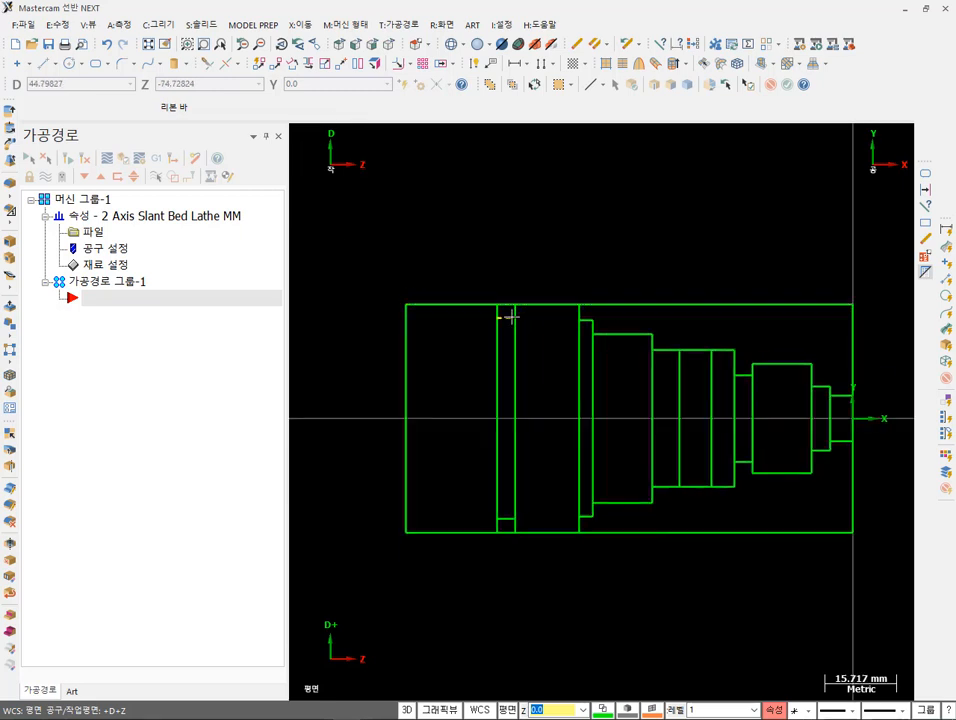
scroll(414, 297, "up", 1)
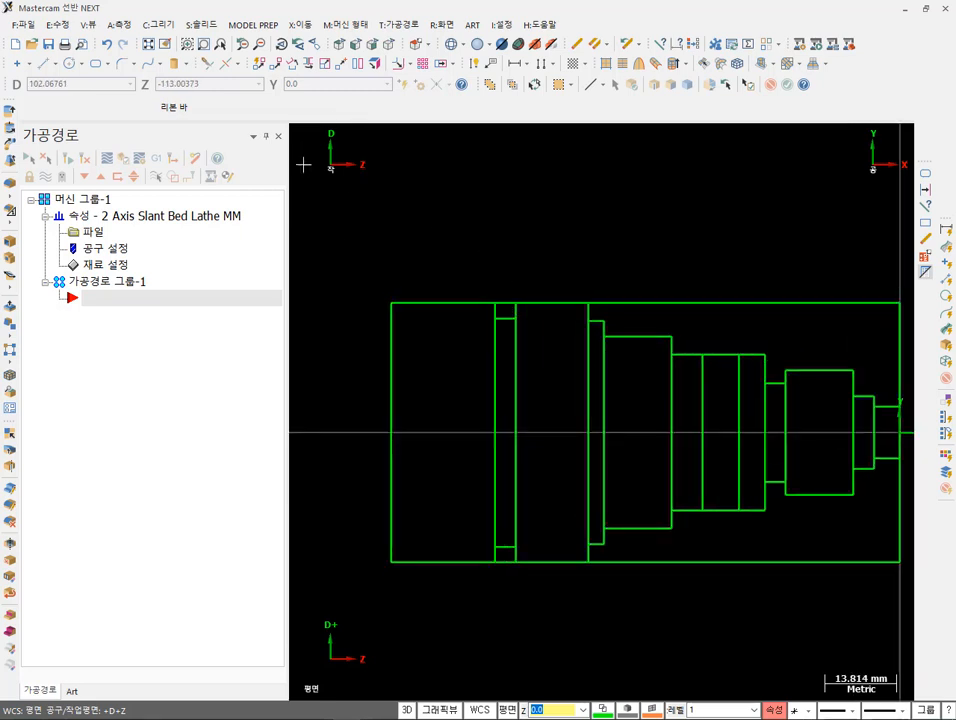
- Chamfer the outline's upper-left and lower-left corners with a single 2 mm distance and apply them
left_click(158, 24)
mouse_move(178, 106)
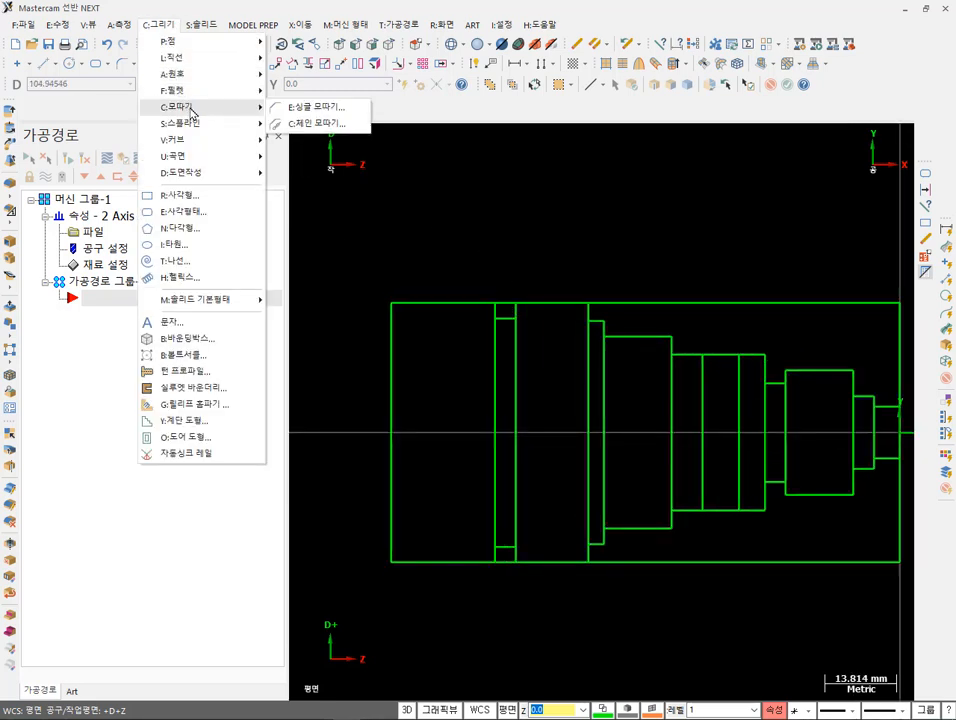
left_click(327, 109)
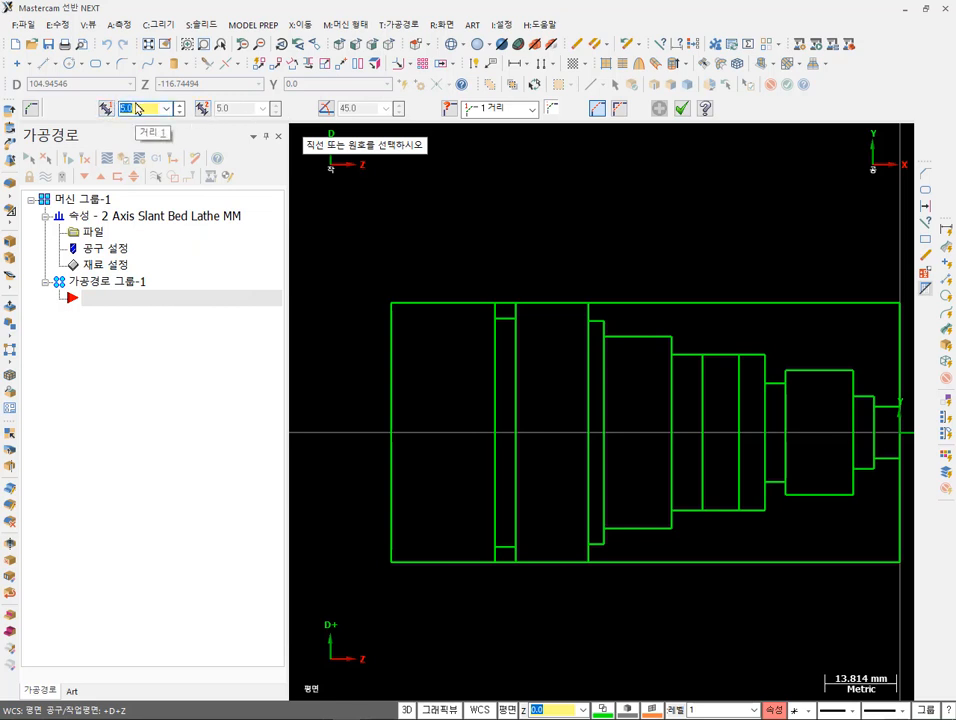
type("2")
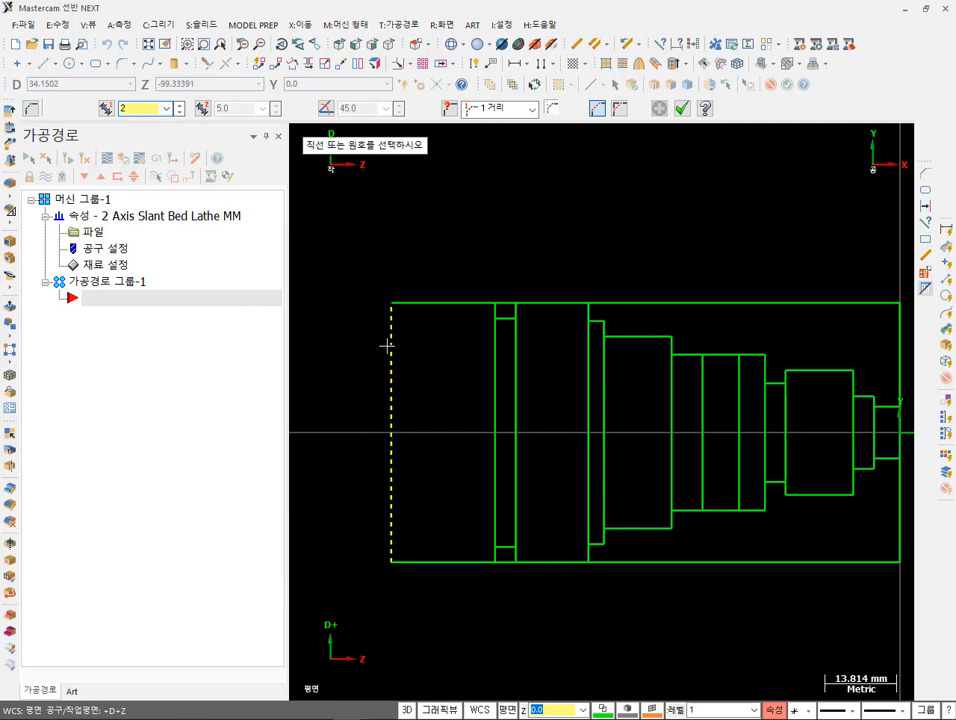
left_click(395, 378)
left_click(442, 302)
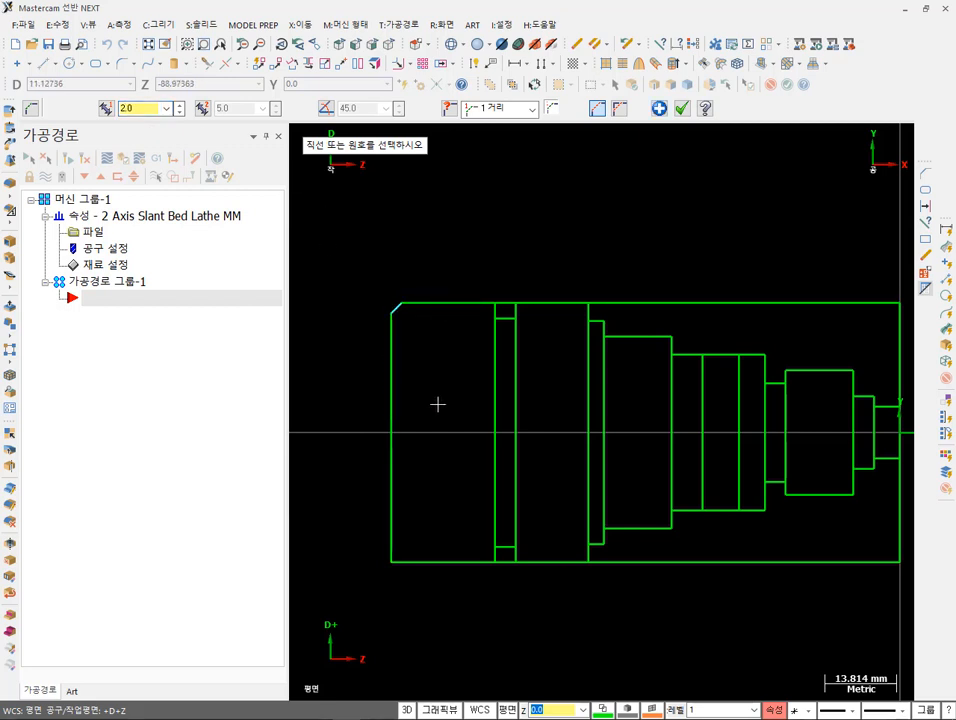
left_click(391, 505)
left_click(438, 563)
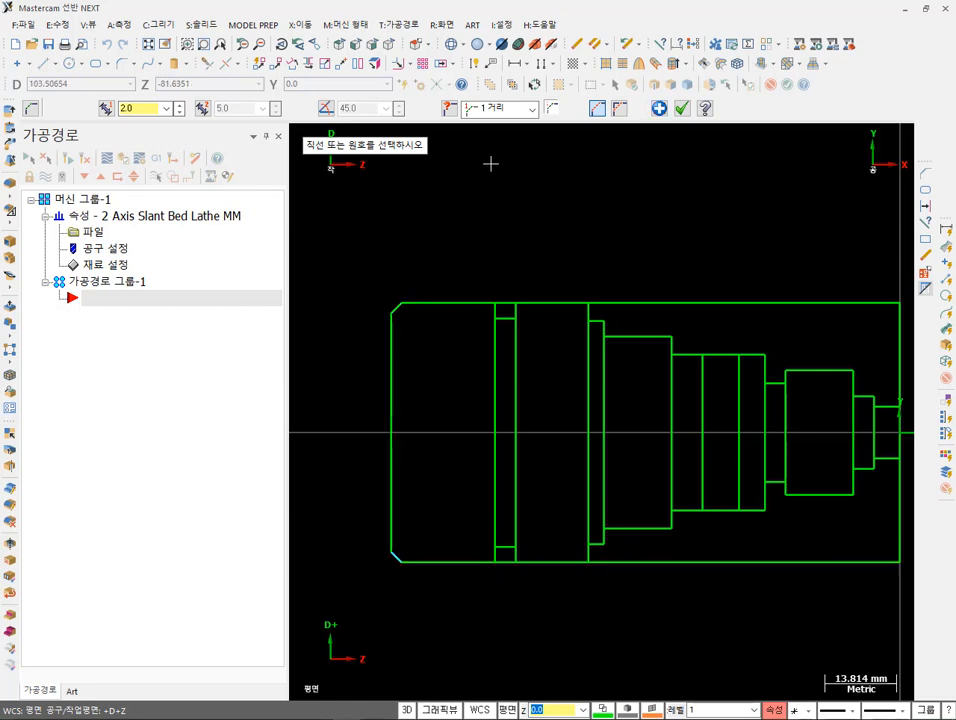
left_click(659, 109)
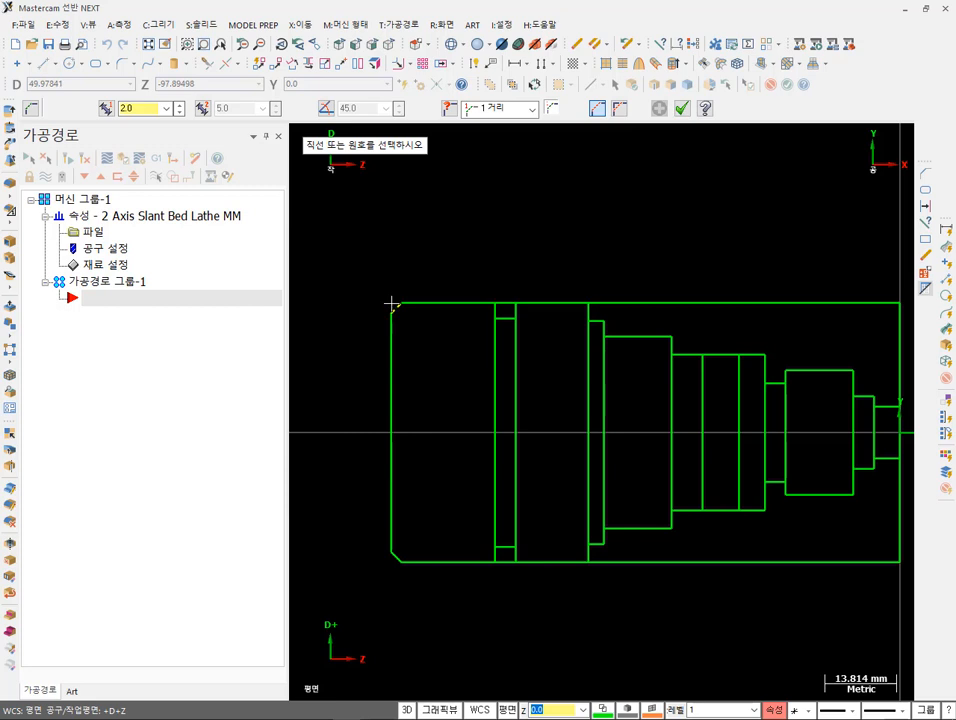
- Set the chamfer distance to 1 mm and chamfer the upper-right corner of the full-diameter section
scroll(620, 310, "up", 3)
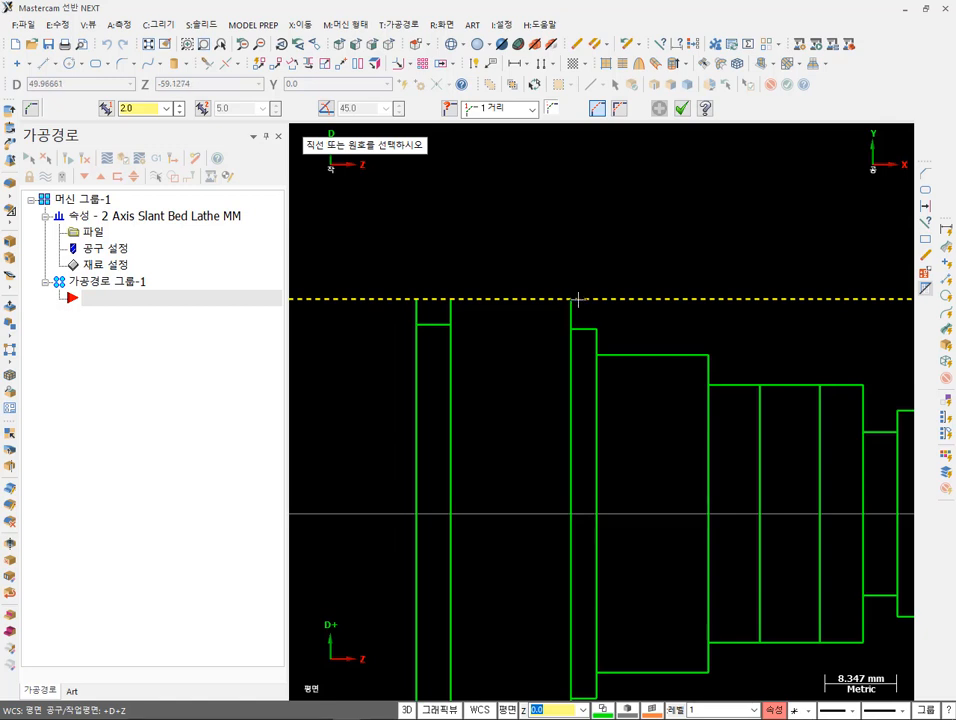
left_click(141, 109)
type("1")
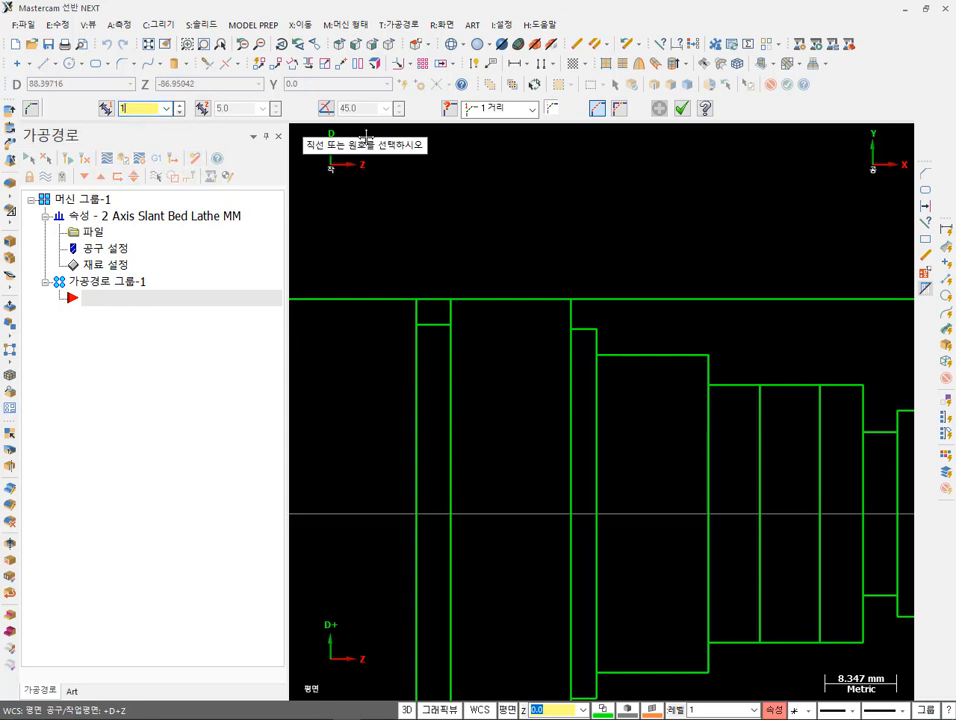
key("Return")
left_click(556, 312)
left_click(570, 310)
- Chamfer the upper-right corners of the narrow shoulder and the adjoining wider section with the 1 mm distance
scroll(641, 213, "down", 1)
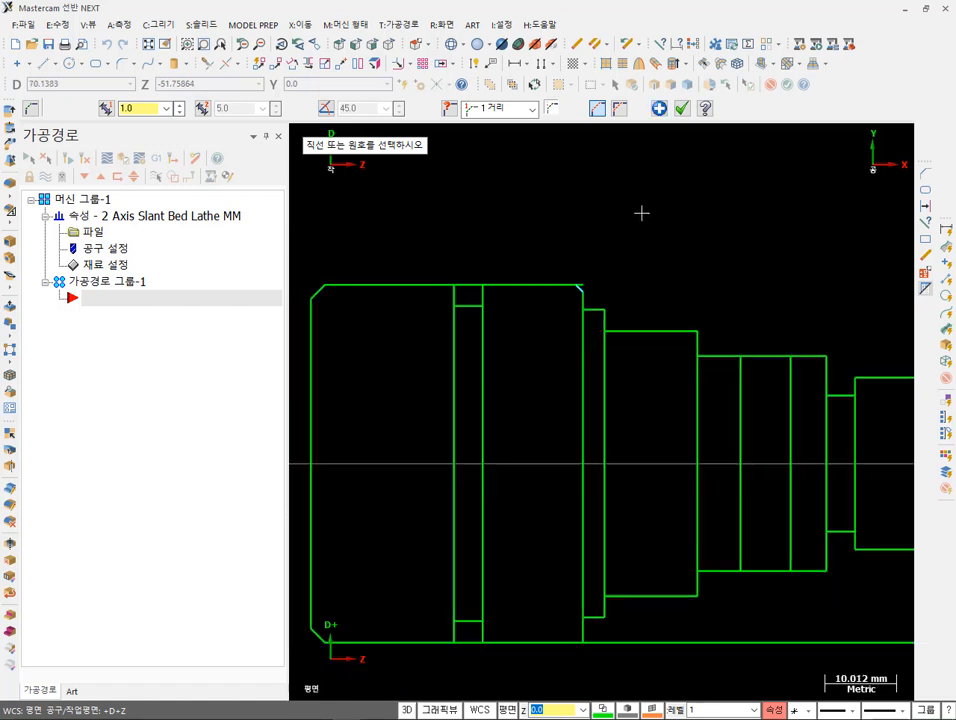
scroll(640, 268, "up", 3)
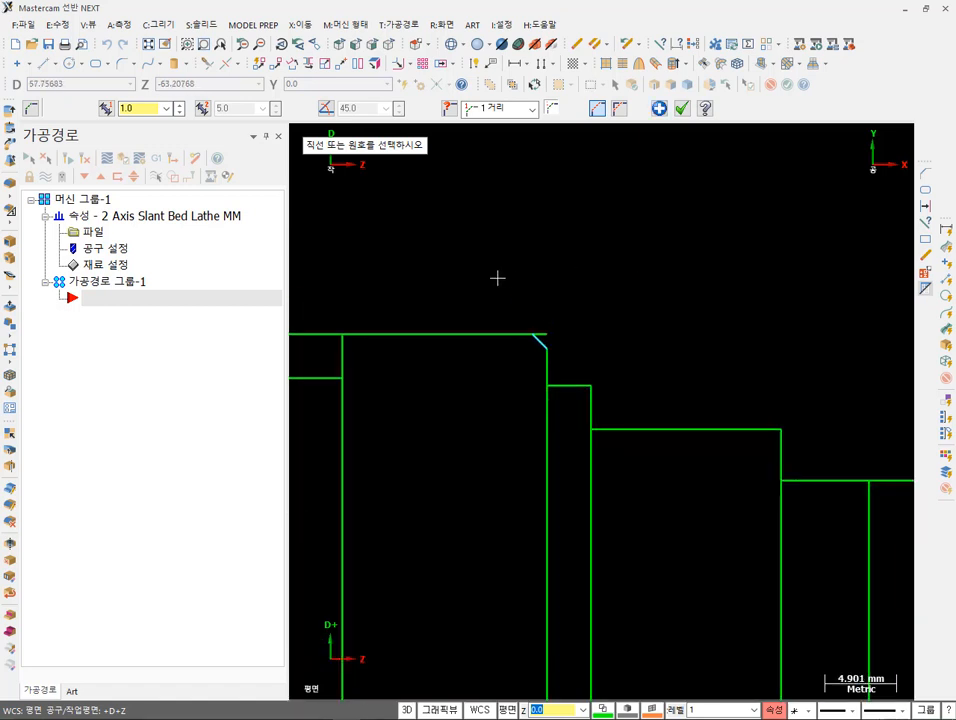
scroll(484, 288, "down", 2)
scroll(468, 318, "down", 1)
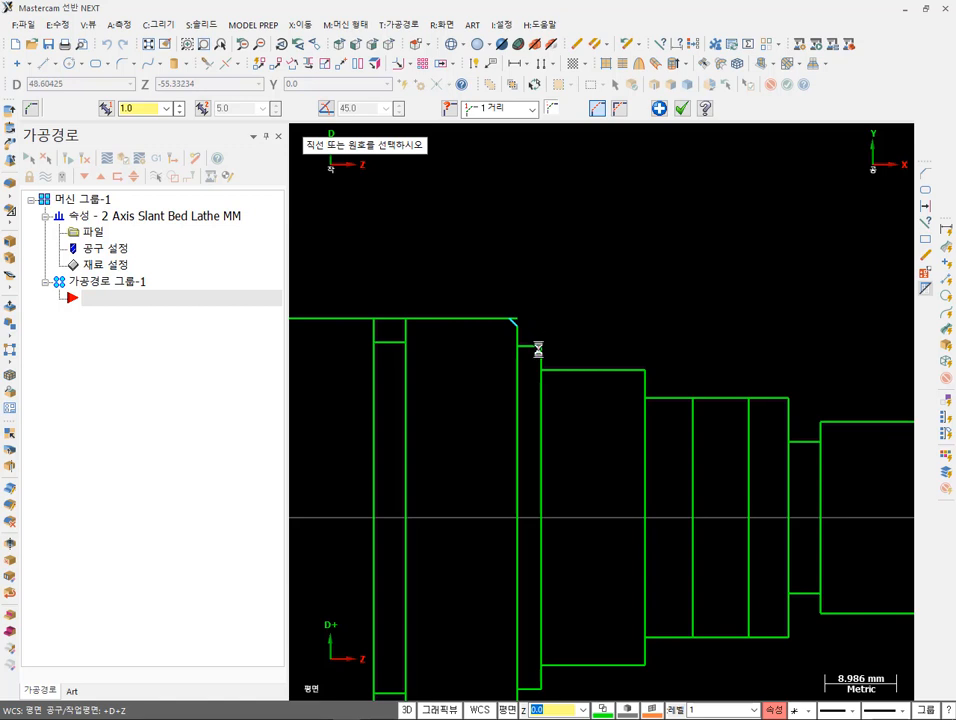
scroll(538, 348, "up", 2)
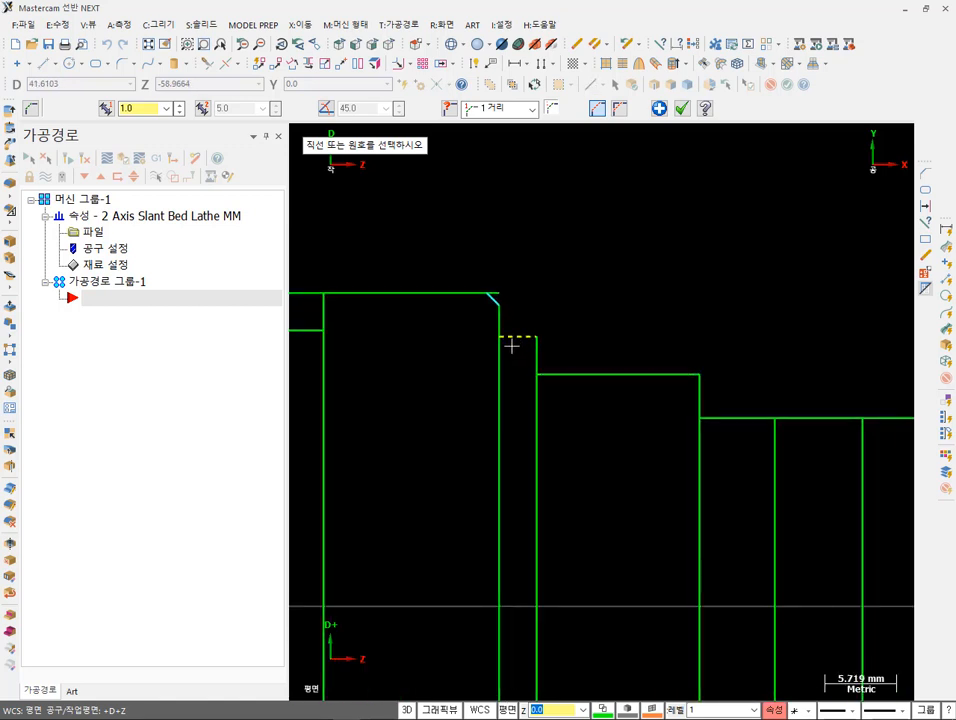
left_click(539, 362)
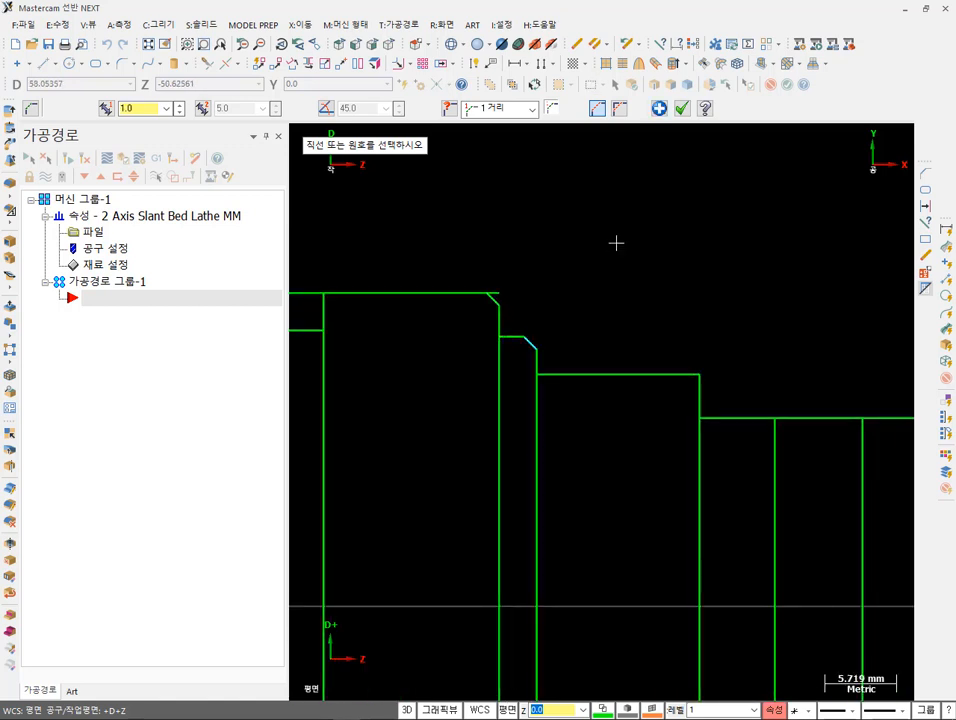
left_click(672, 375)
left_click(696, 393)
- Chamfer the upper-right corner of the 13 mm wide, 24 mm high rectangle and set the chamfer distance to 1.5 mm
scroll(495, 277, "down", 2)
scroll(495, 277, "down", 2)
scroll(847, 382, "up", 6)
scroll(806, 377, "up", 1)
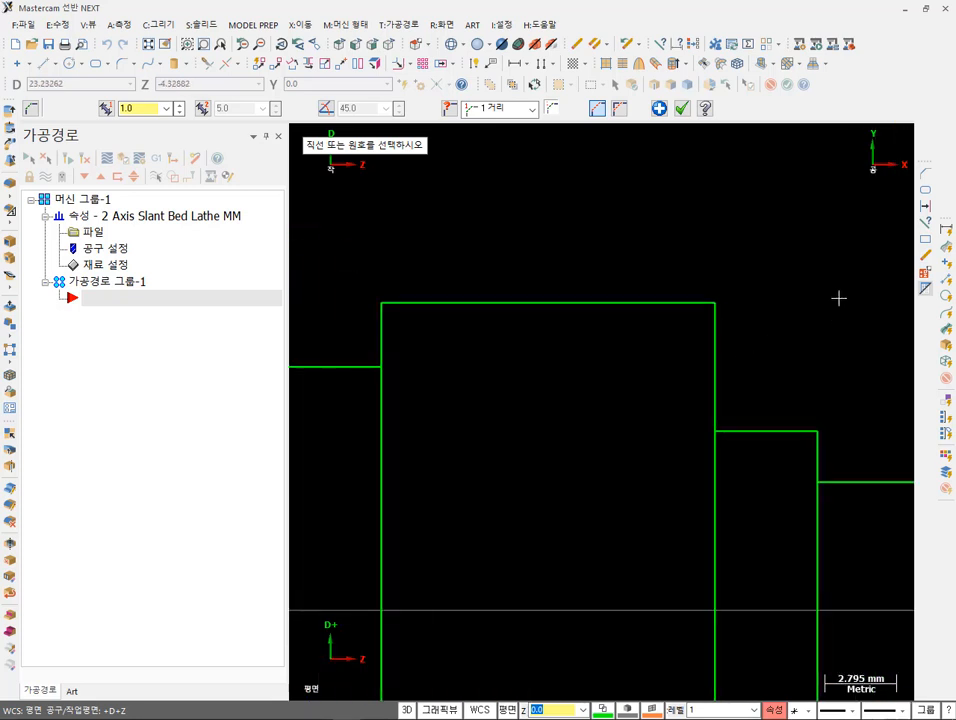
left_click(654, 302)
left_click(714, 350)
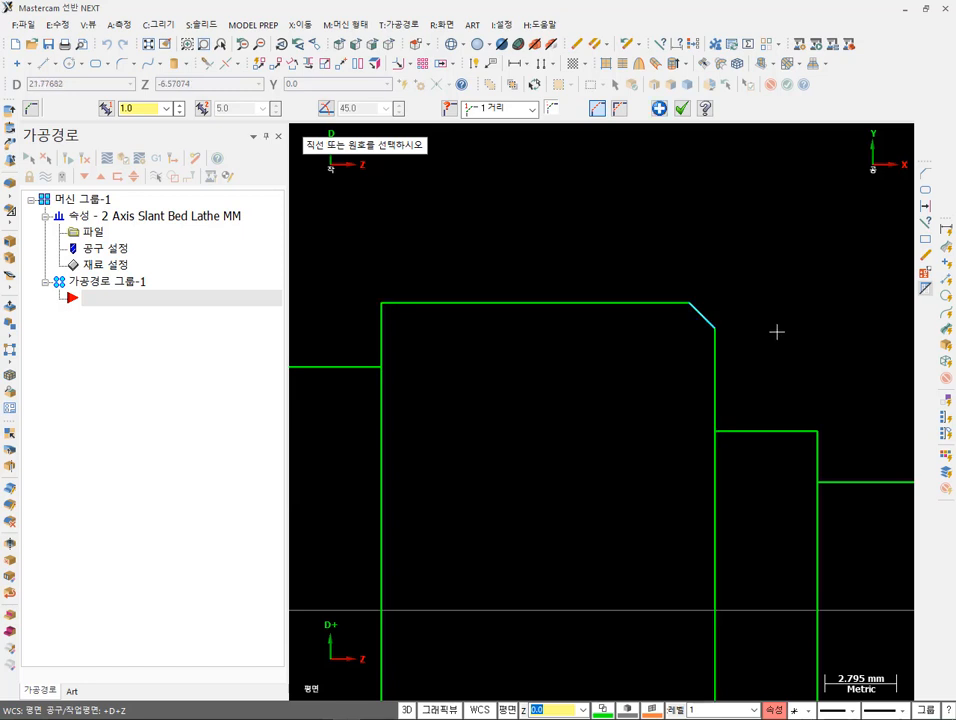
double_click(146, 108)
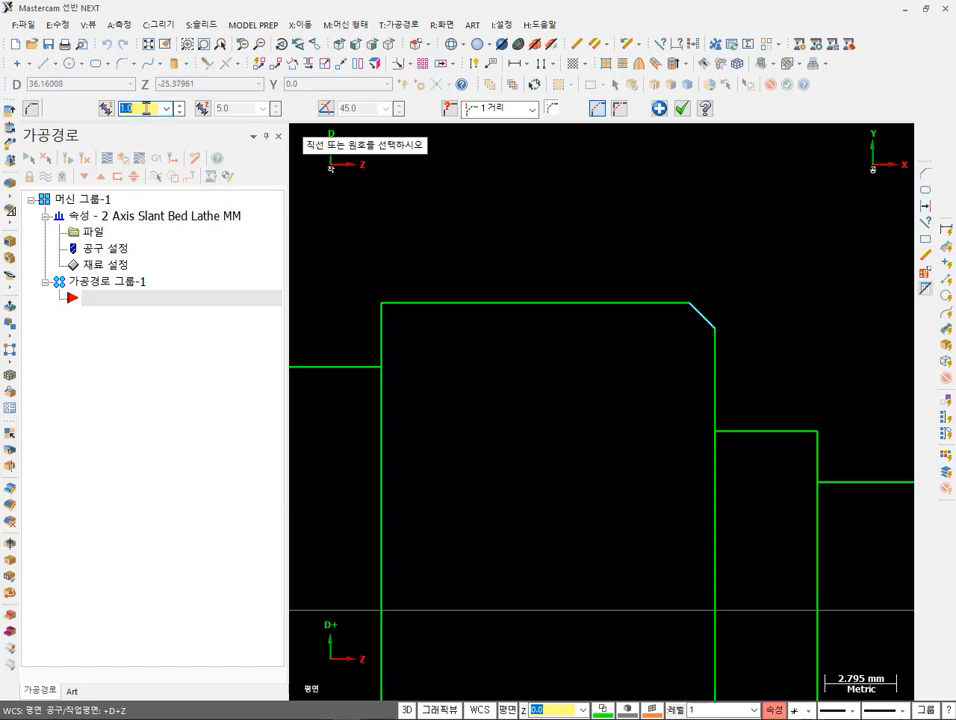
type("1")
key("Return")
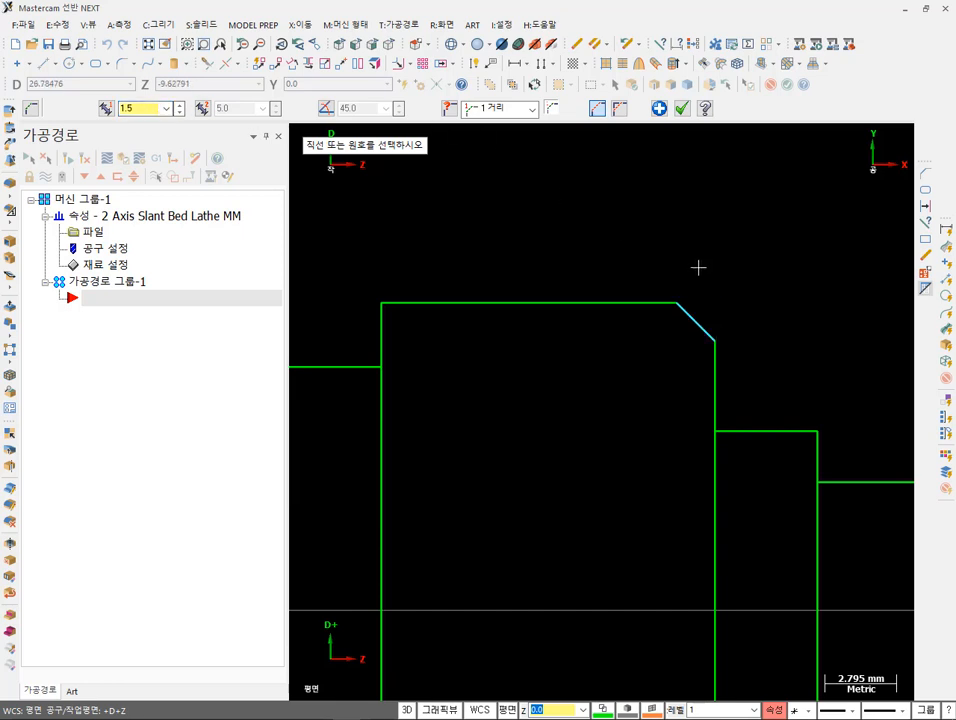
- Apply the pending 1.5 mm chamfer, and fillet the upper-right corner of the smallest end section with a 2.5 mm radius
left_click(682, 108)
scroll(680, 237, "down", 1)
scroll(726, 348, "down", 3)
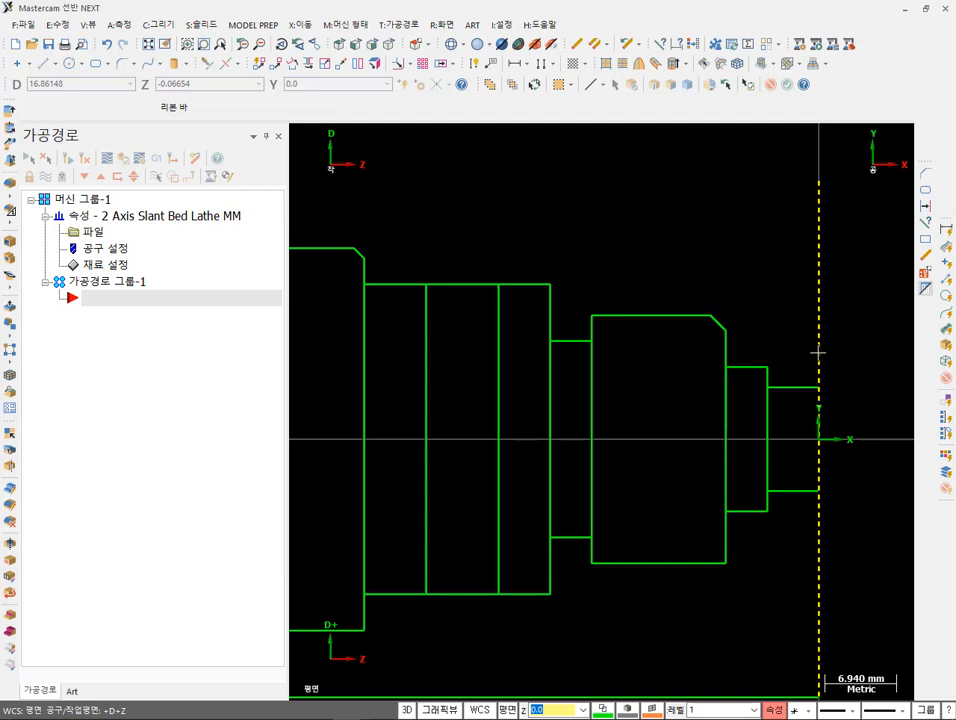
scroll(818, 352, "up", 4)
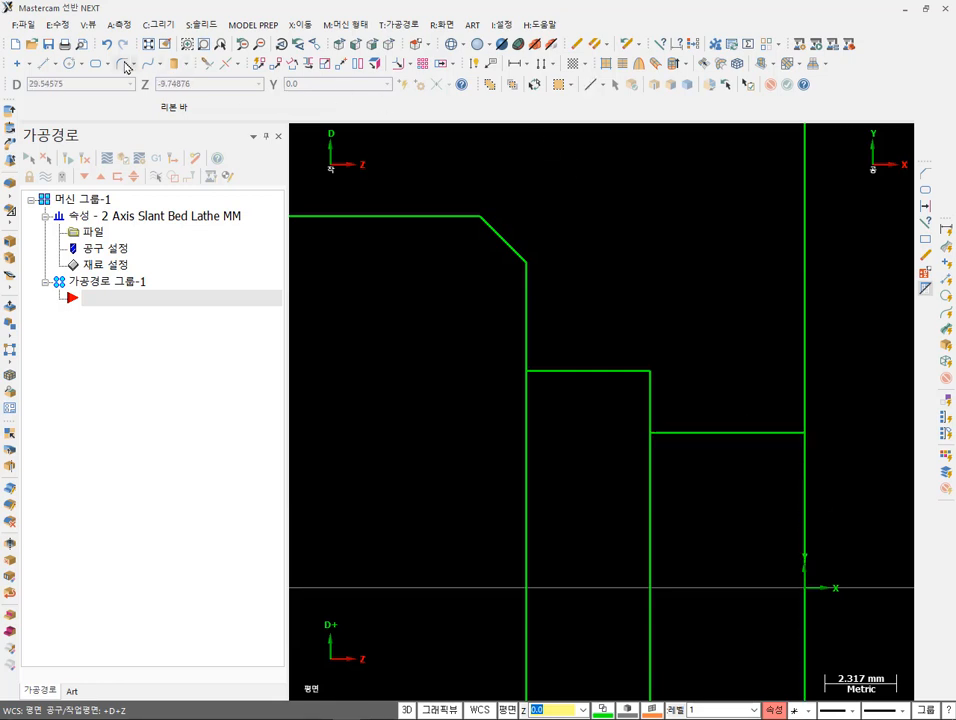
left_click(160, 24)
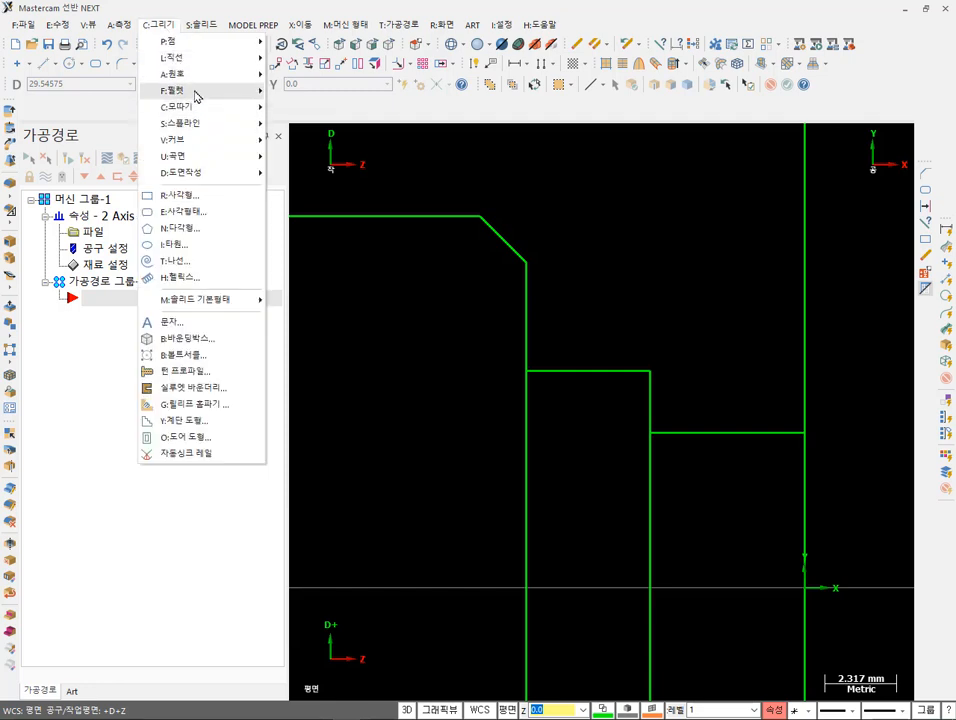
mouse_move(195, 94)
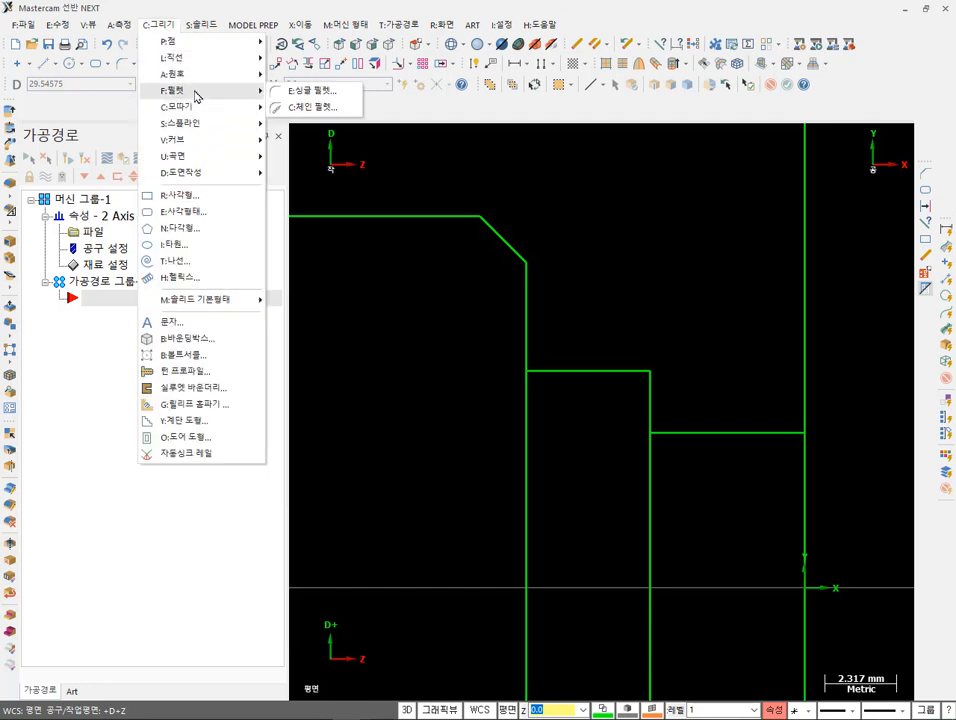
left_click(300, 91)
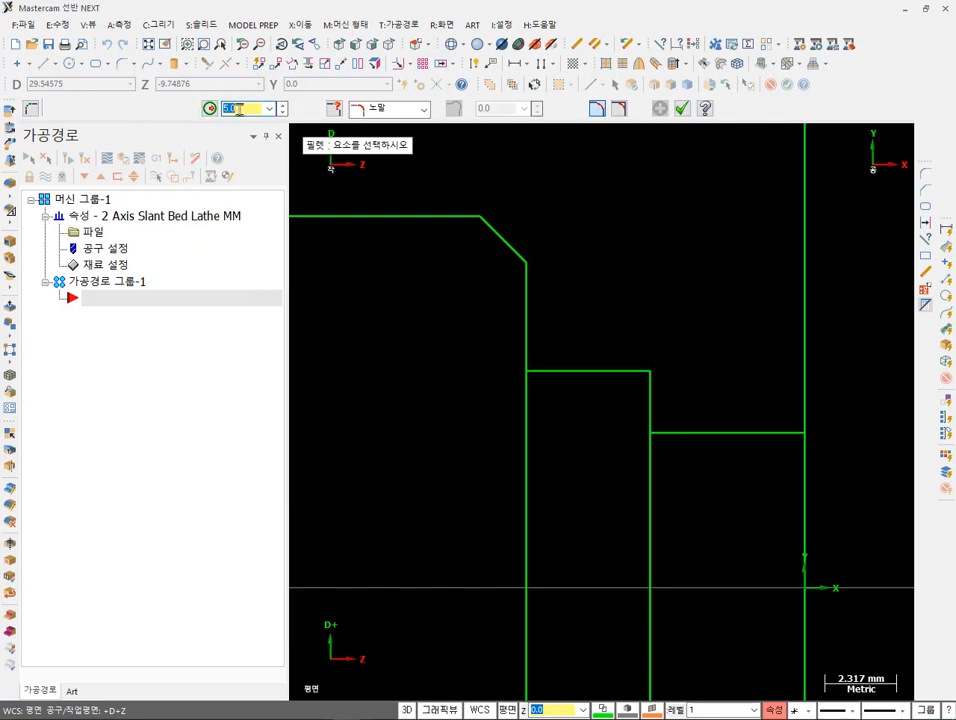
type("2.5")
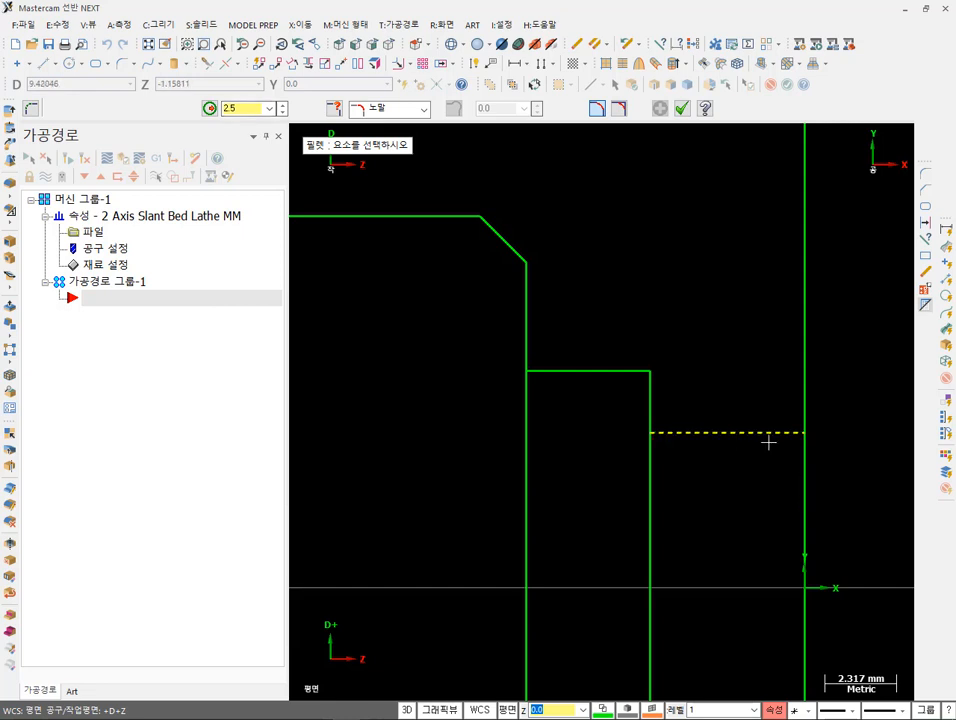
left_click(719, 440)
left_click(803, 557)
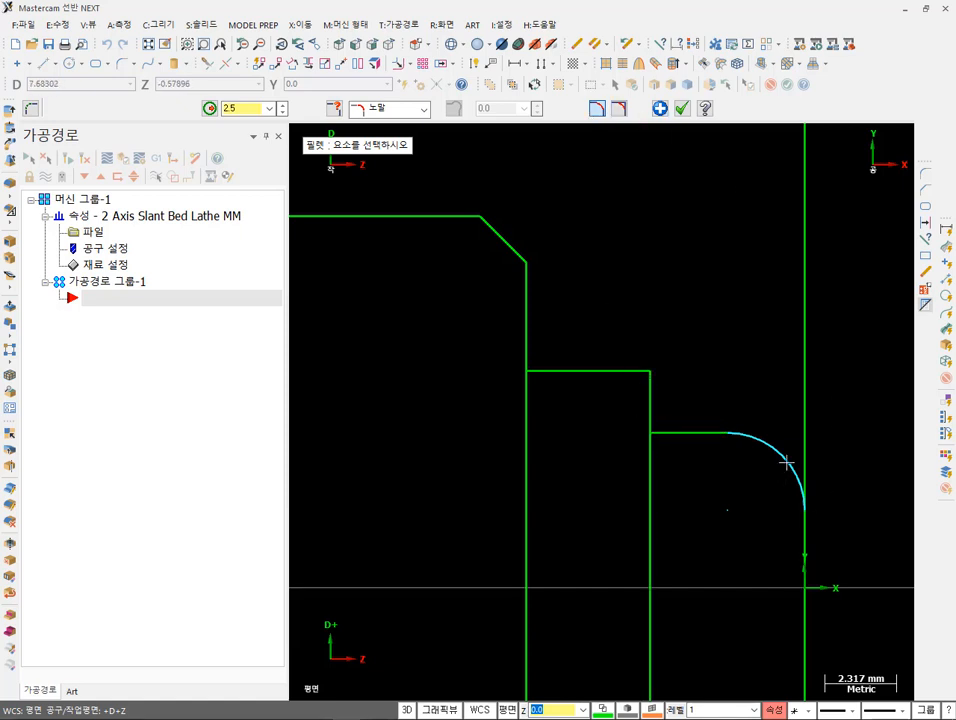
left_click(660, 109)
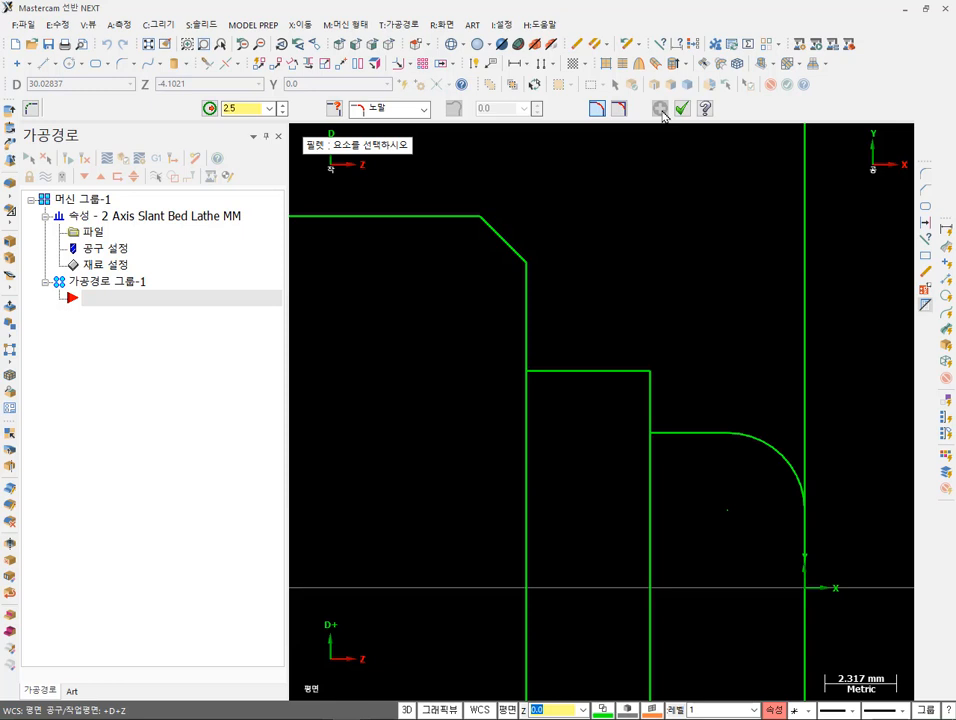
- Set the fillet radius to 1 mm and round the upper inside corners on the left of the two smallest end sections
double_click(247, 109)
type("1.0")
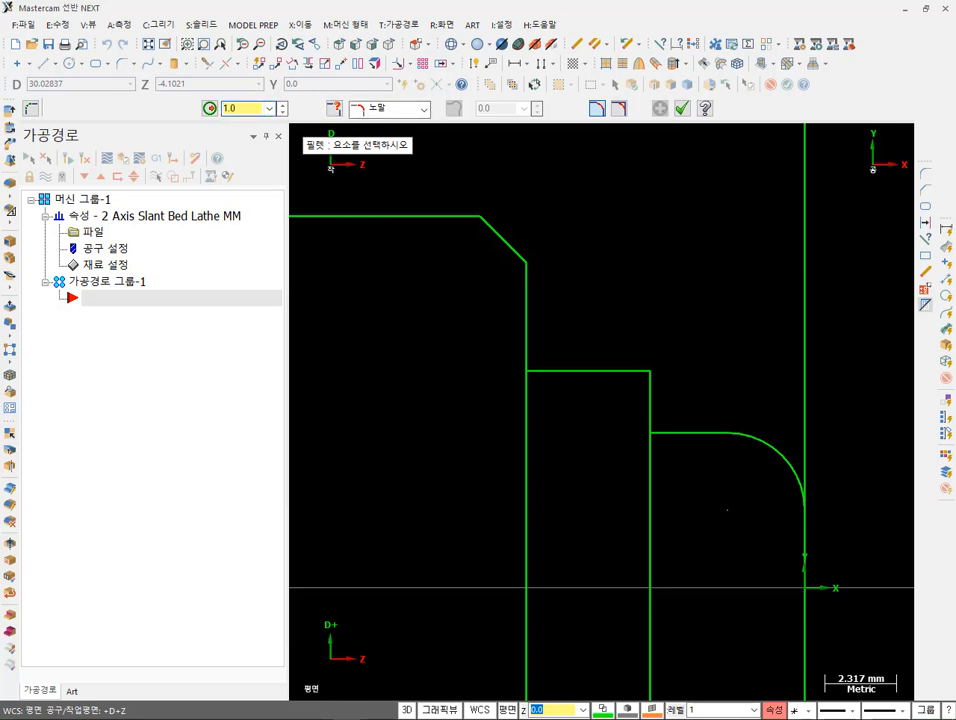
left_click(650, 405)
left_click(683, 432)
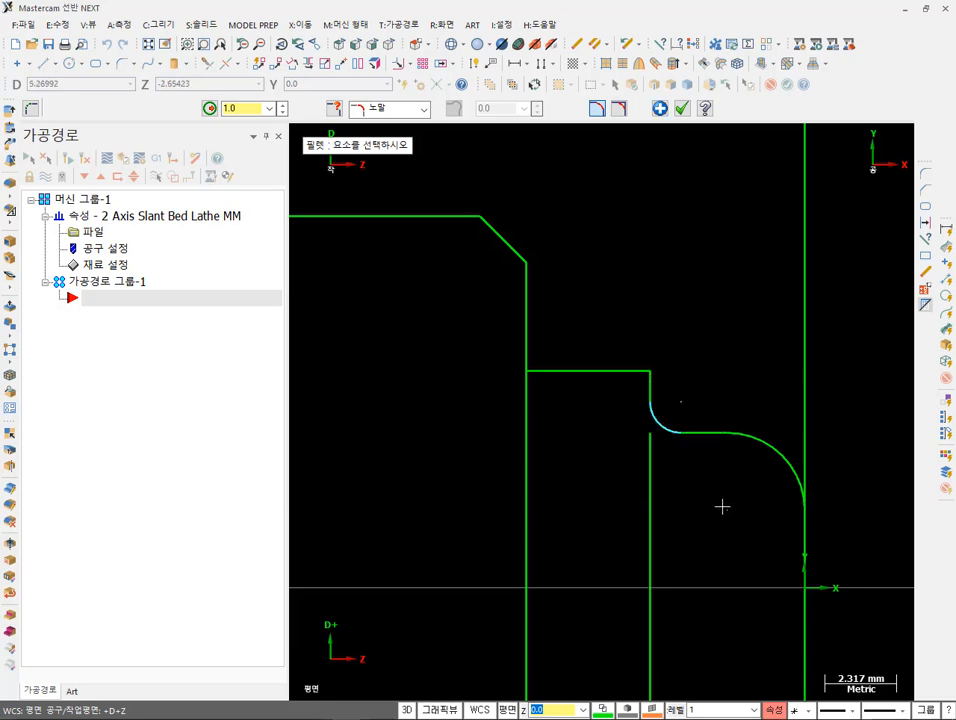
left_click(524, 322)
left_click(582, 372)
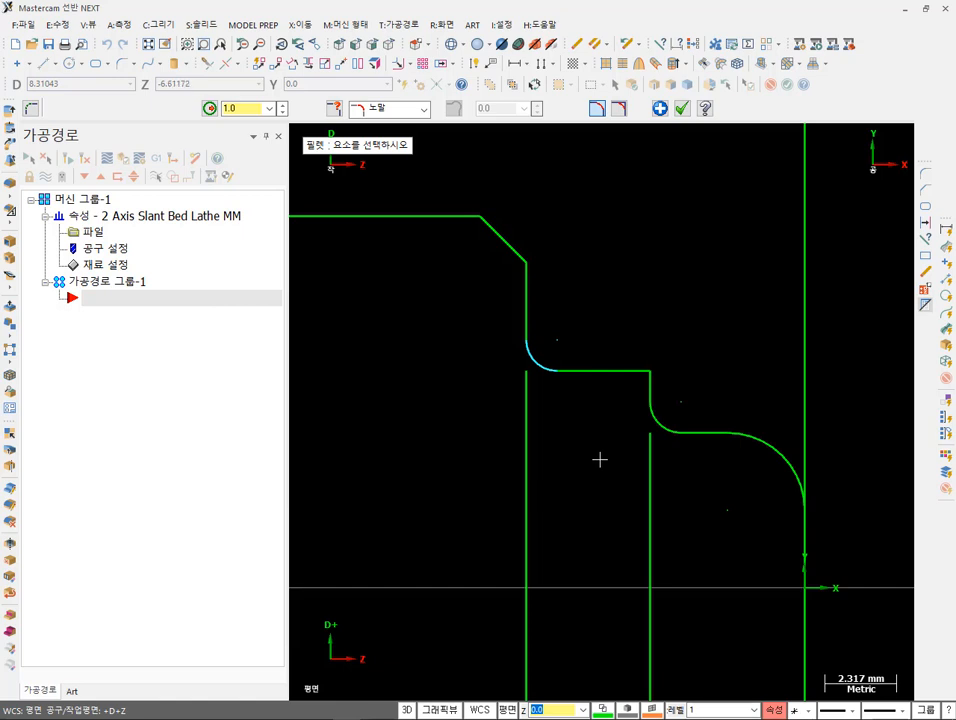
- Fillet the upper inside corner where the chamfered wide section meets the section with two inner vertical lines, using the 1 mm radius
scroll(777, 406, "down", 2)
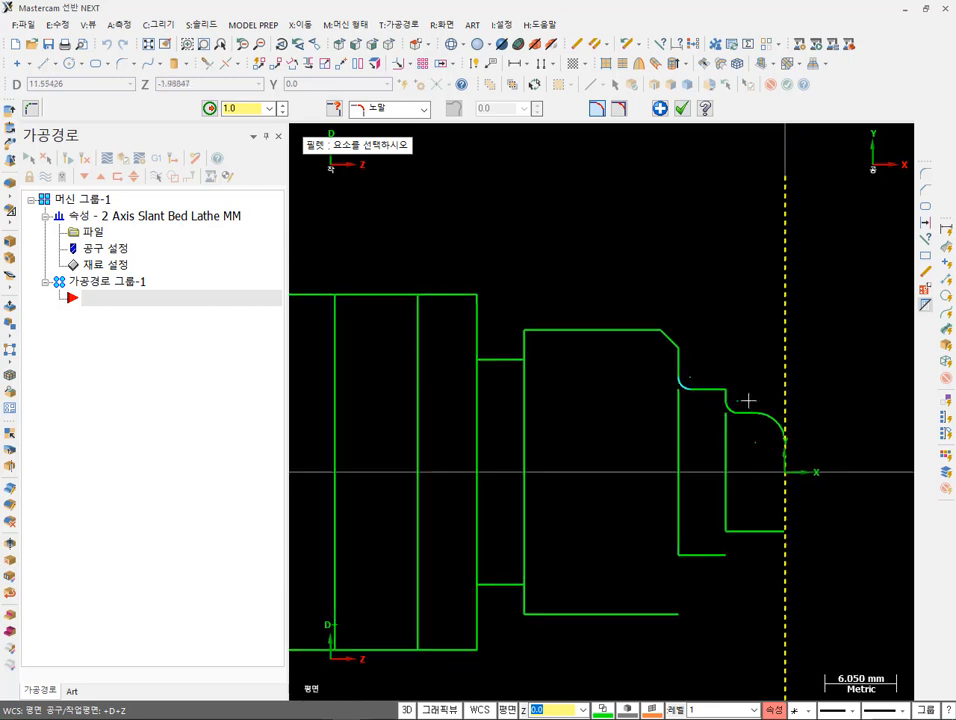
scroll(695, 382, "down", 1)
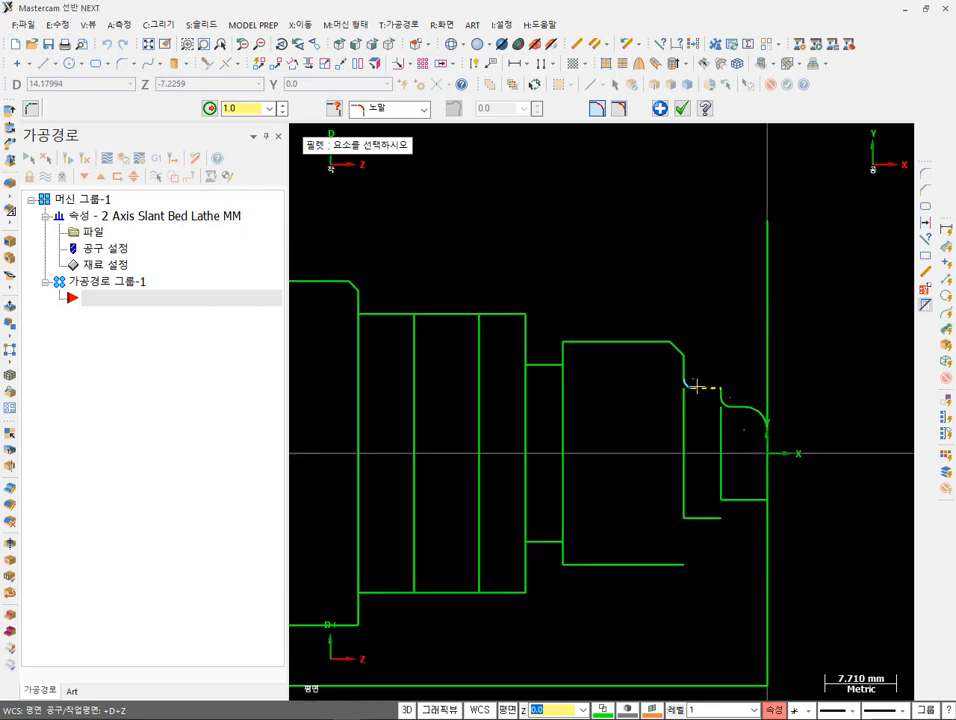
scroll(402, 302, "up", 2)
scroll(437, 316, "up", 2)
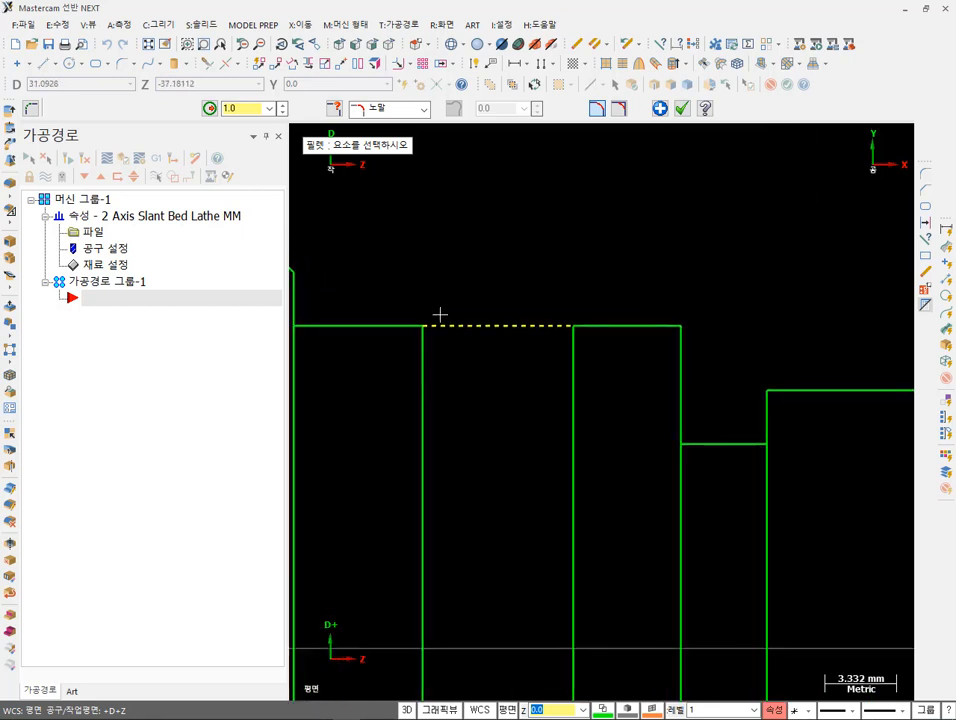
scroll(670, 378, "down", 2)
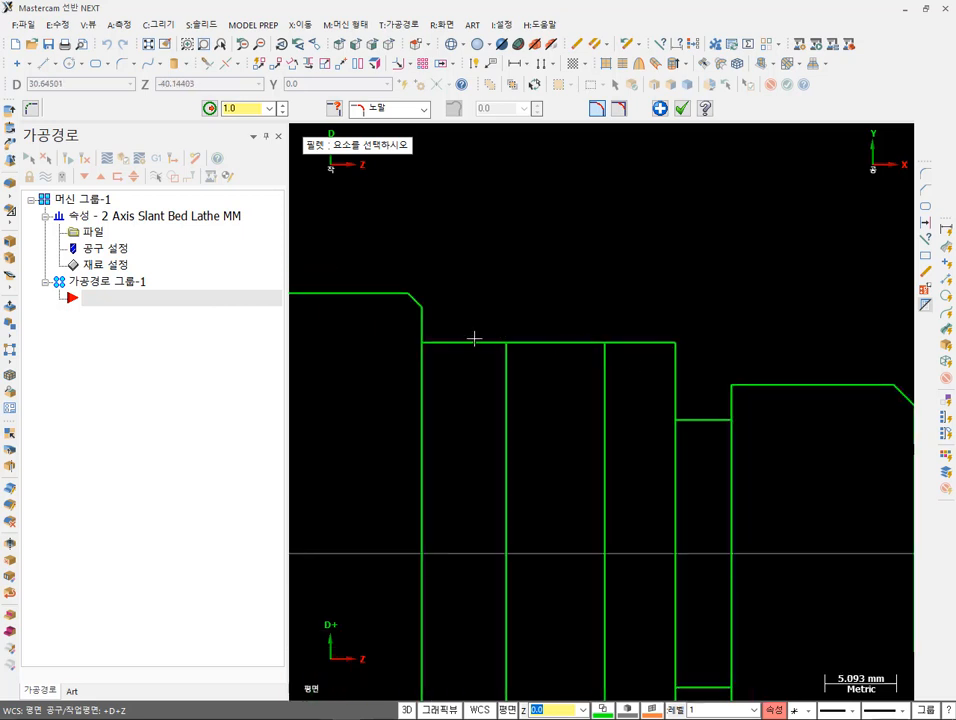
scroll(405, 332, "up", 2)
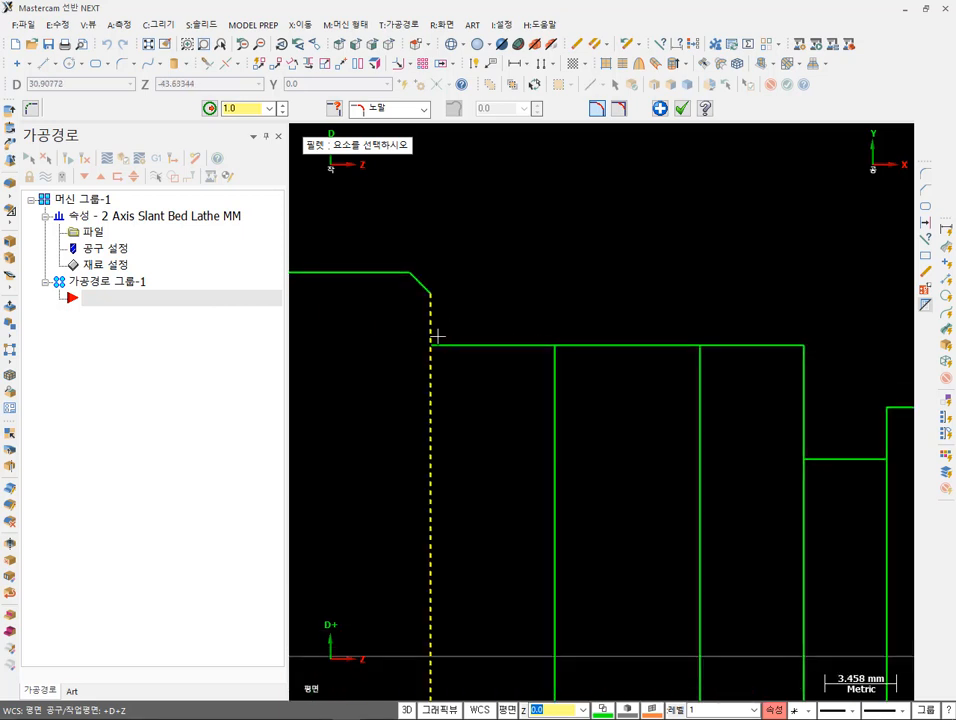
left_click(432, 328)
left_click(481, 350)
scroll(698, 437, "down", 2)
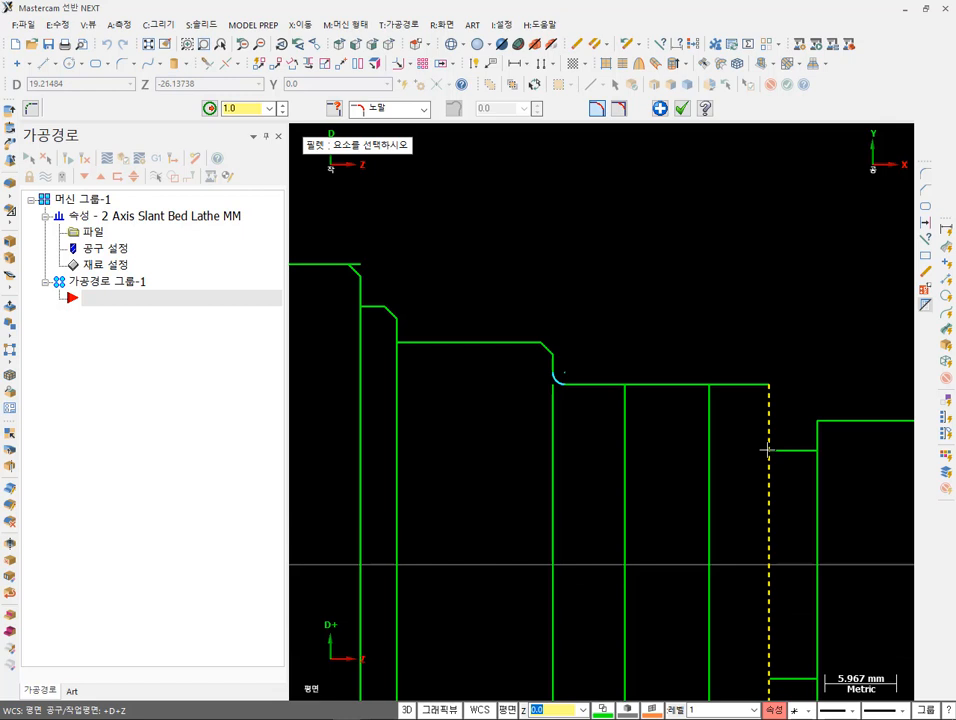
- Fillet the upper inside corner between the narrow chamfered shoulder and the adjoining wide section with the 1 mm radius and finish filleting
scroll(765, 400, "down", 1)
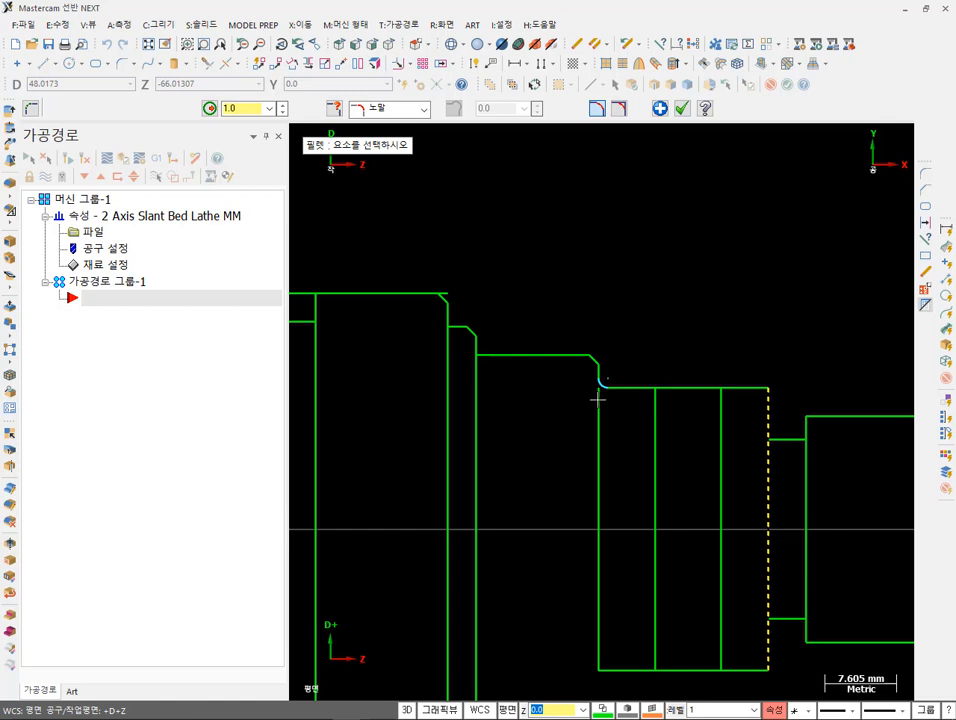
scroll(597, 399, "down", 2)
scroll(597, 399, "up", 2)
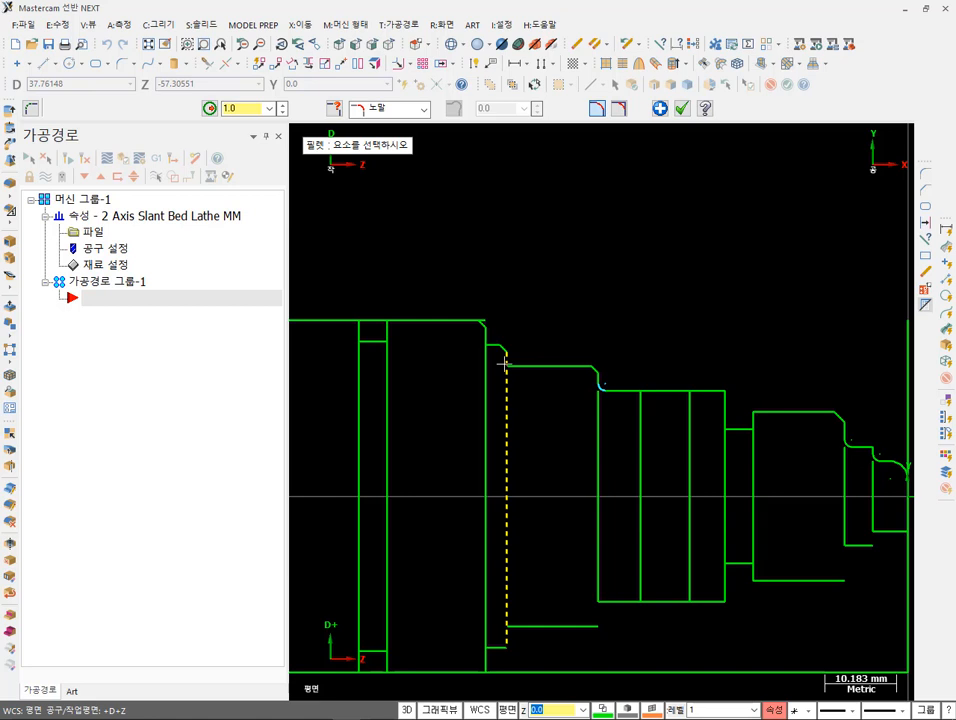
scroll(505, 364, "up", 4)
left_click(513, 366)
left_click(546, 364)
scroll(751, 354, "down", 3)
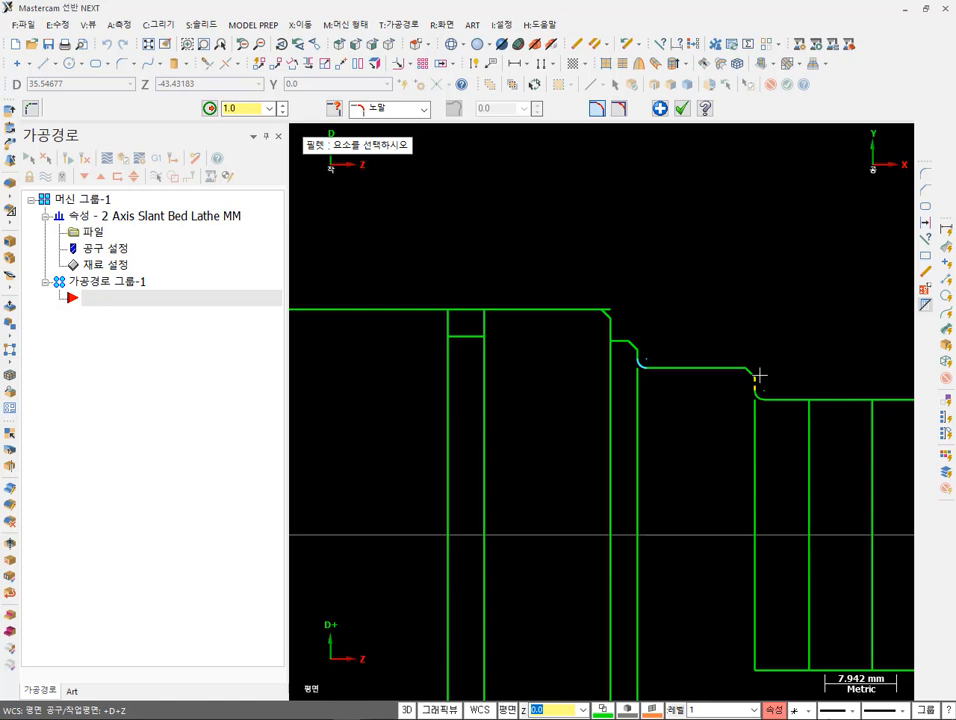
scroll(783, 362, "down", 1)
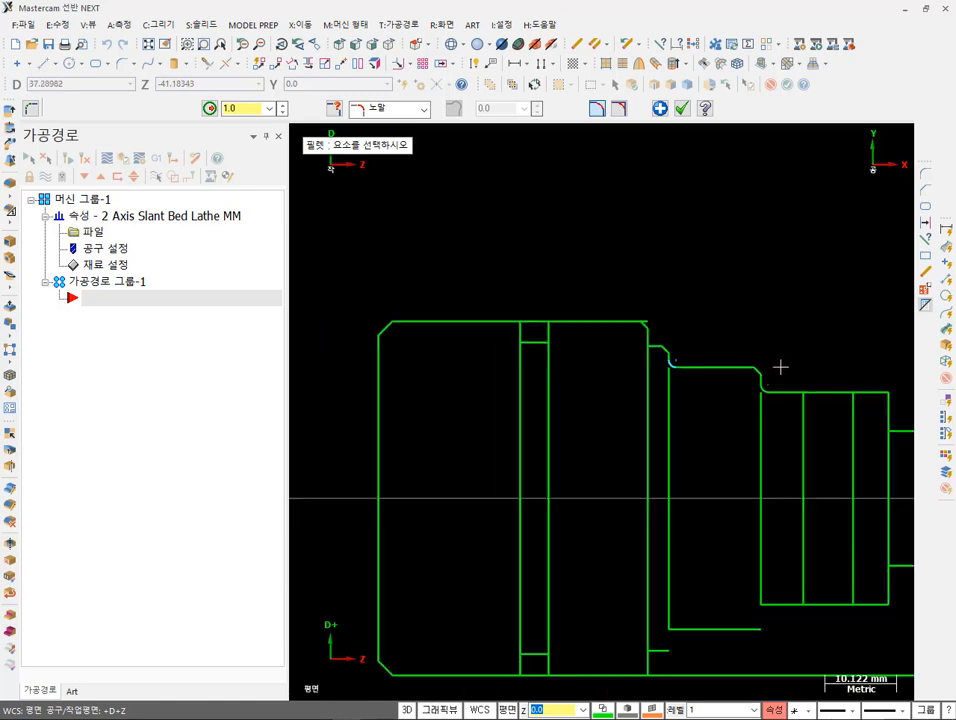
scroll(508, 346, "down", 1)
scroll(807, 376, "down", 1)
scroll(830, 378, "up", 3)
scroll(830, 378, "up", 4)
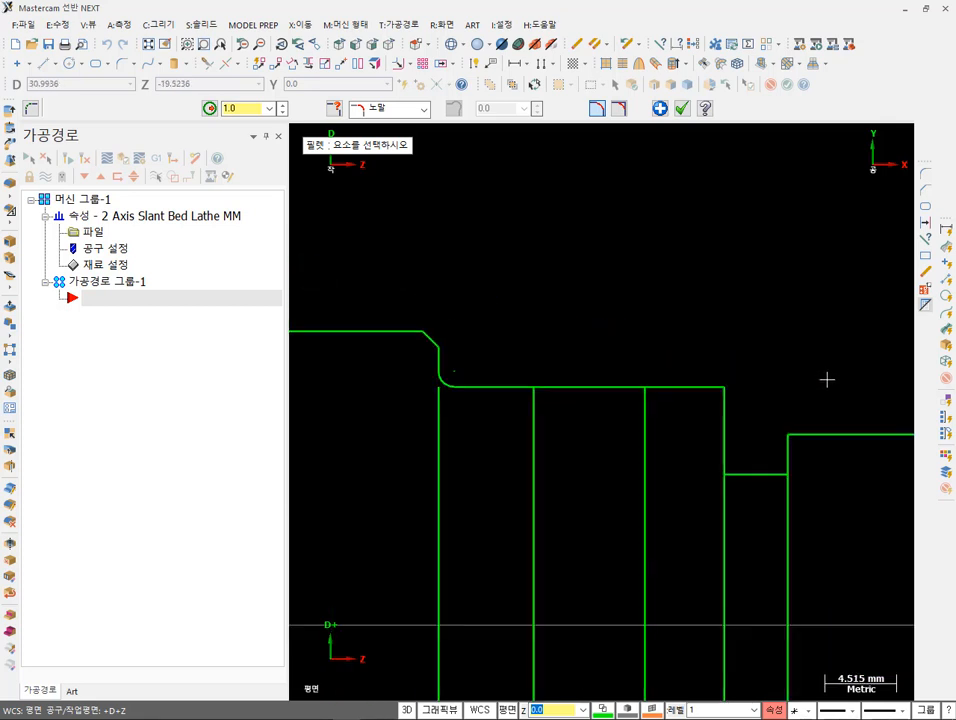
left_click(681, 108)
- Draw a two-point arc of radius 10 mm between the upper ends of the middle section's two inner vertical lines, dipping below the top edge
scroll(653, 368, "up", 1)
left_click(541, 389)
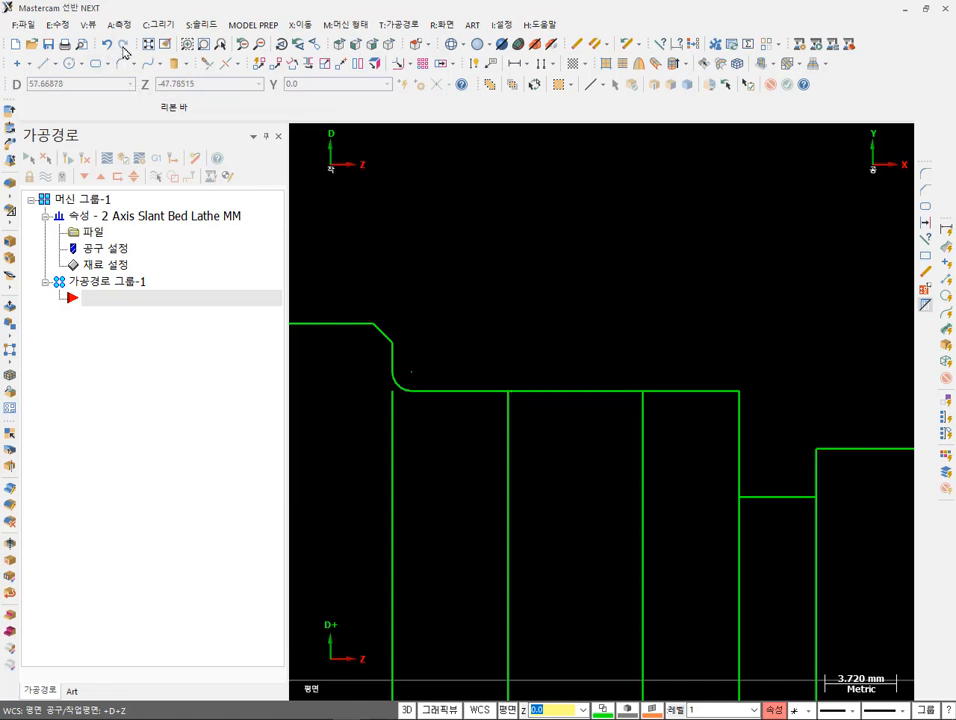
left_click(155, 25)
mouse_move(175, 74)
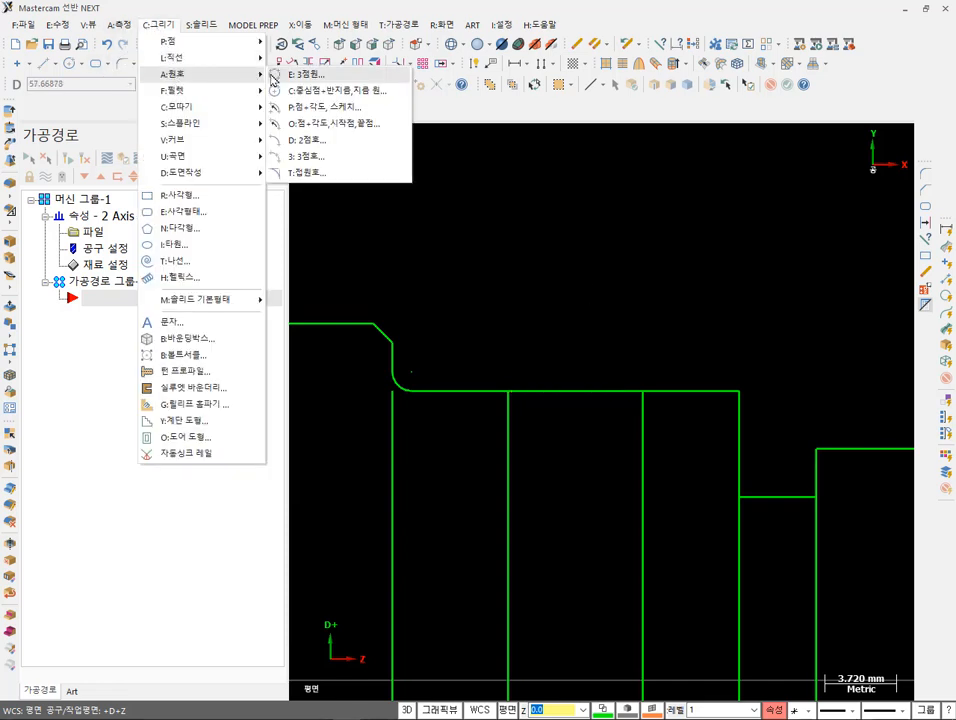
left_click(316, 146)
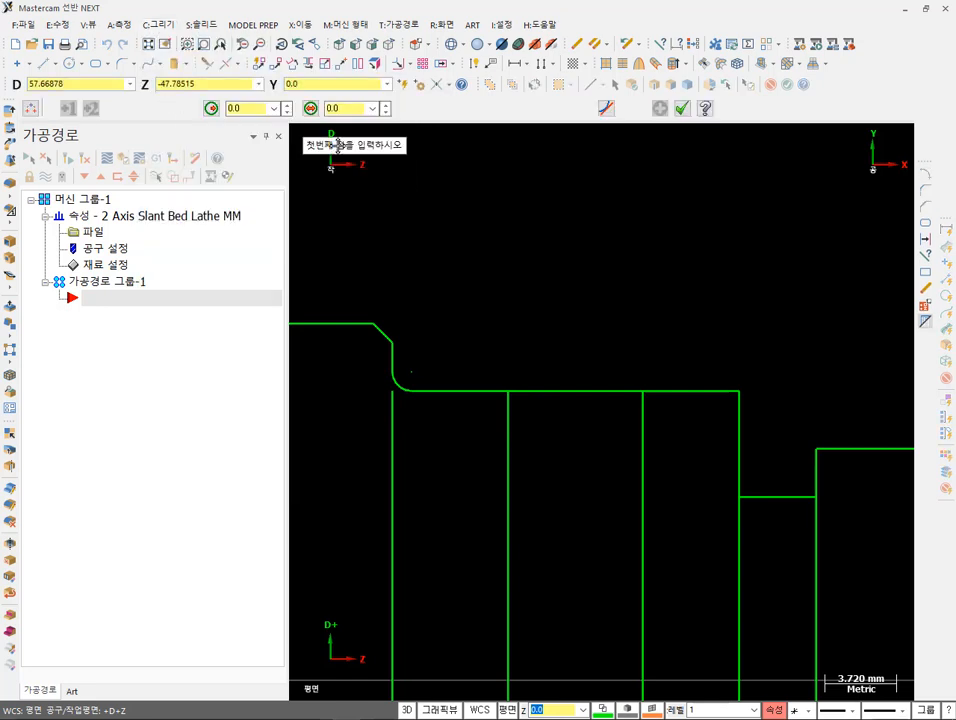
left_click(509, 391)
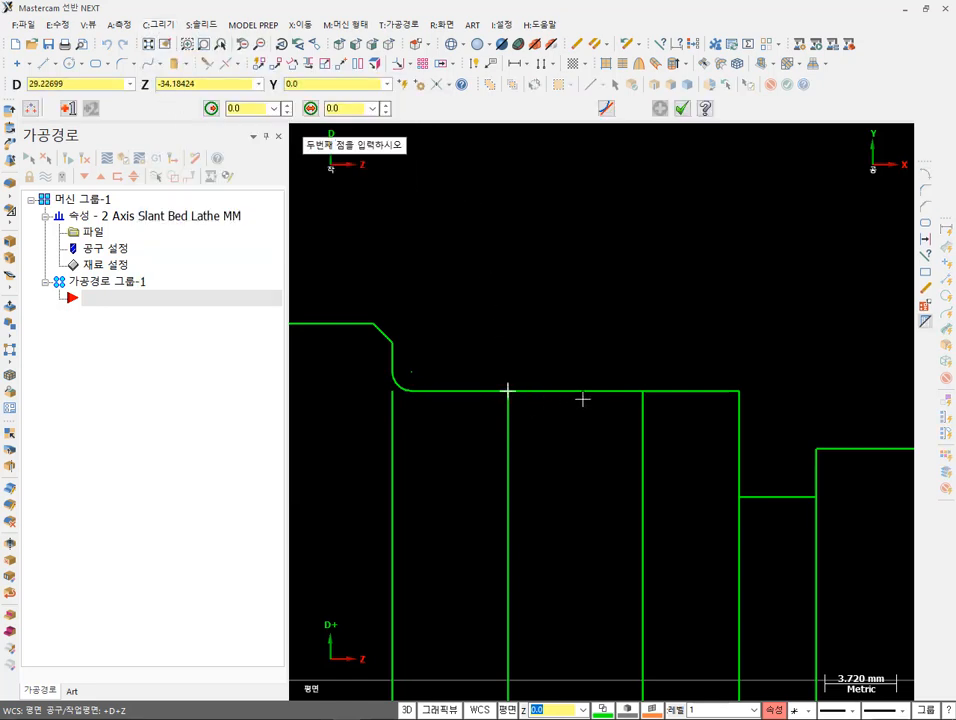
left_click(642, 391)
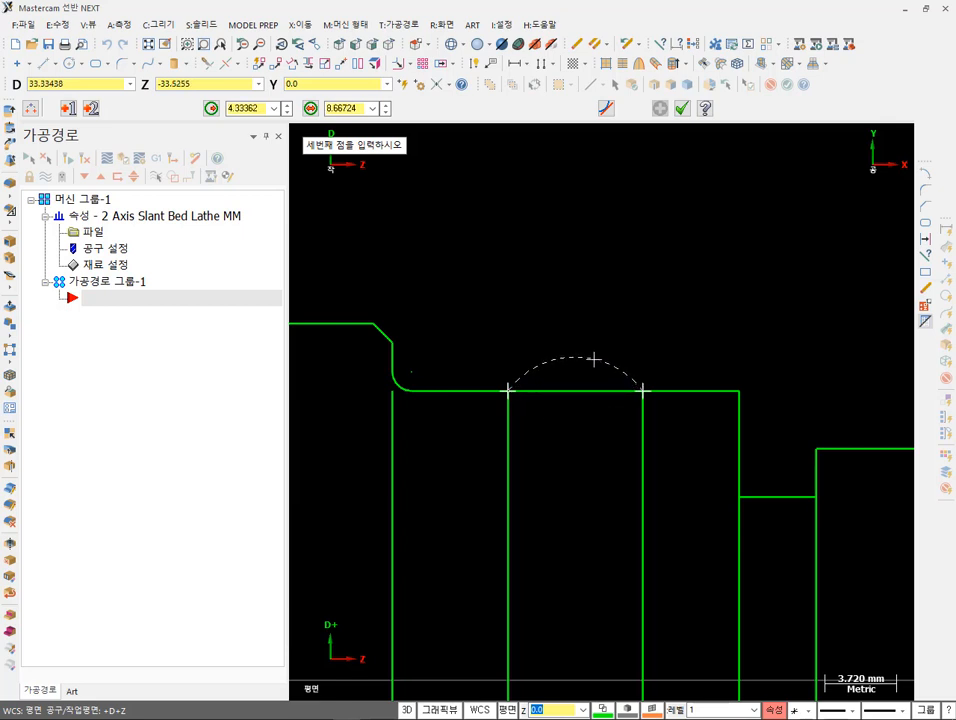
left_click(594, 410)
left_click(246, 108)
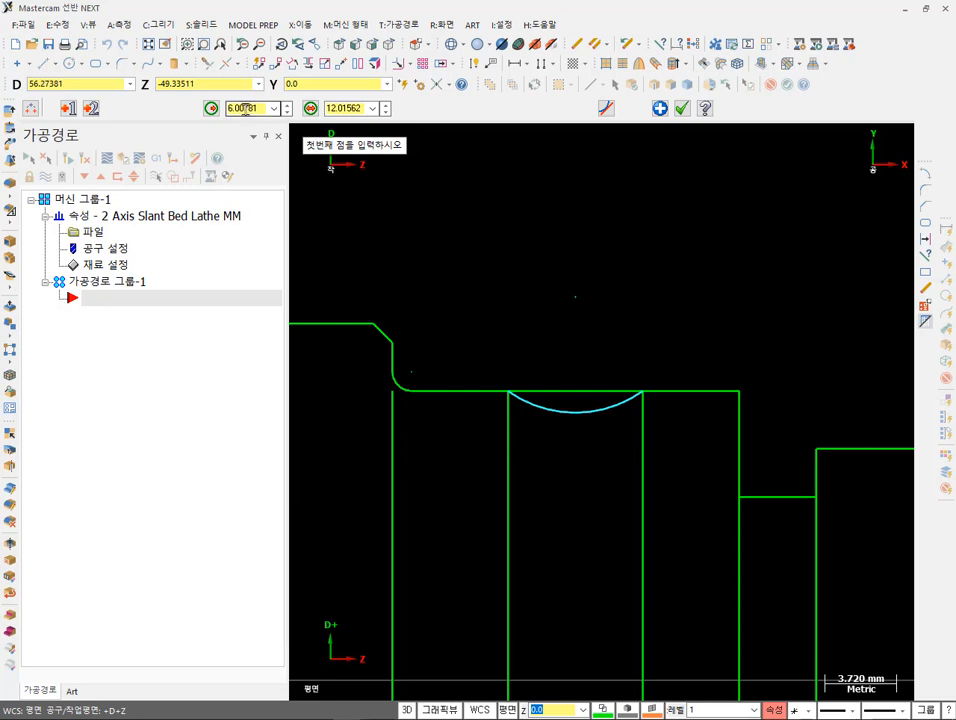
type("1")
key("Return")
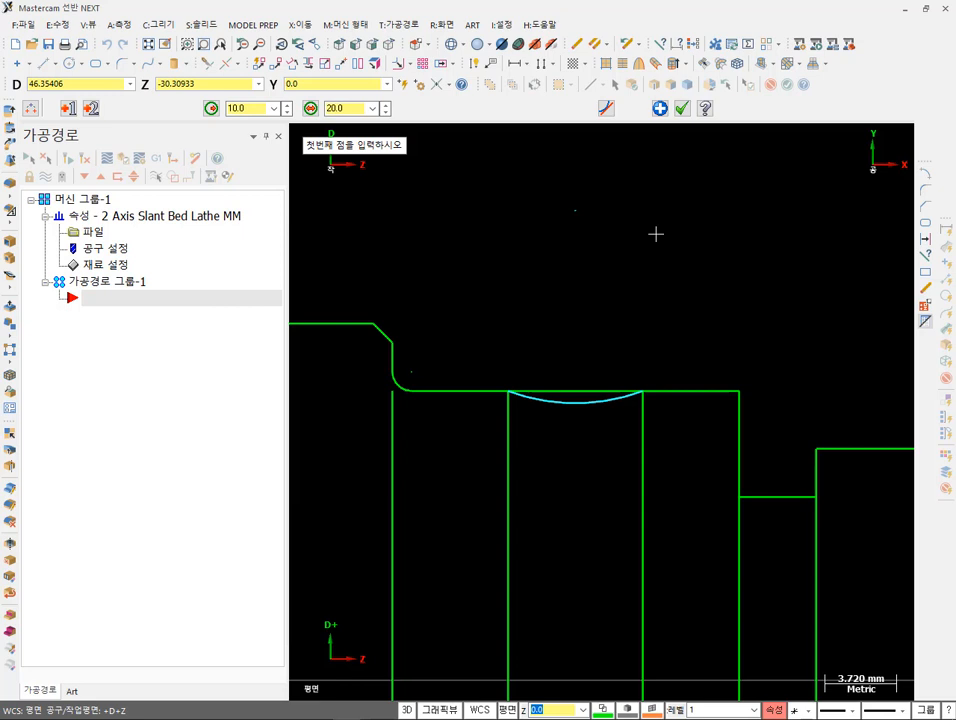
left_click(684, 110)
- Draw a horizontal 98 mm centre line from the midpoint of the profile's far end edge to the origin
scroll(660, 272, "down", 3)
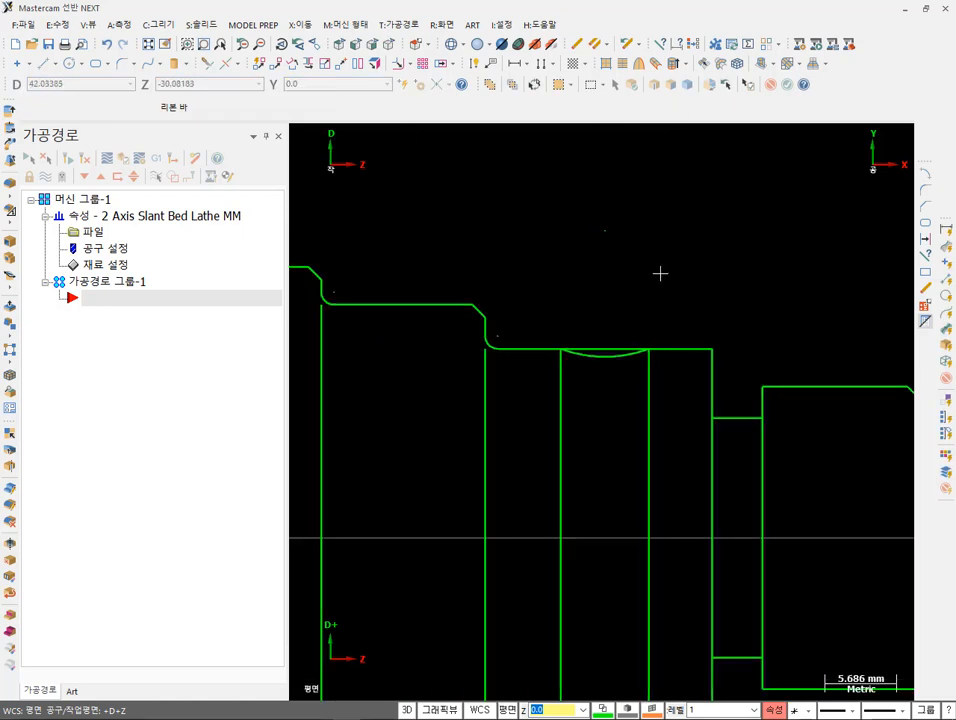
scroll(660, 272, "down", 2)
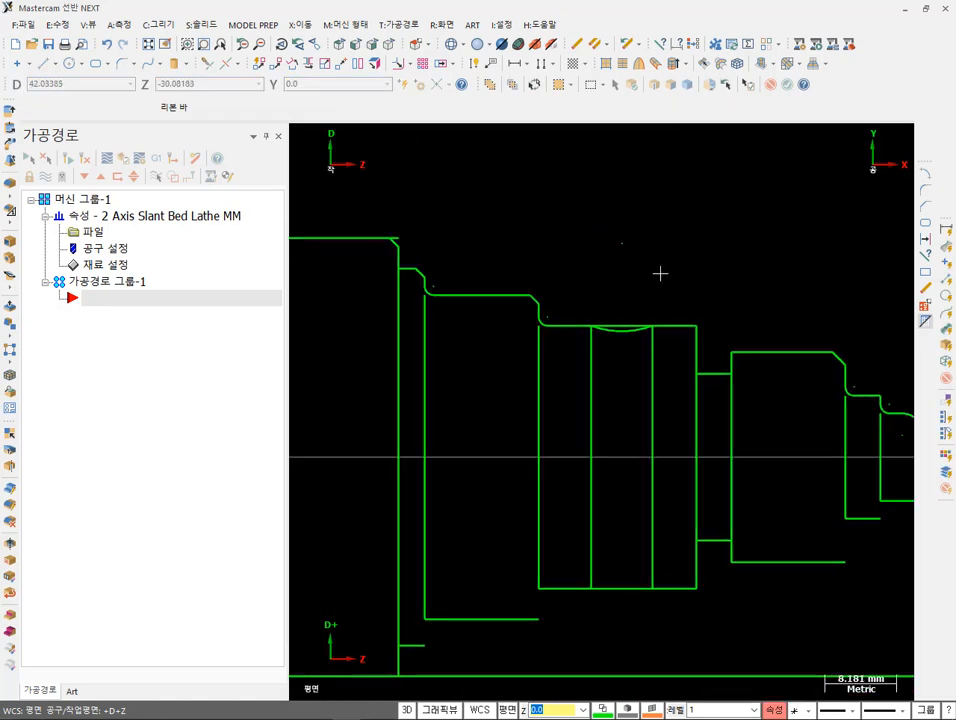
scroll(660, 272, "down", 1)
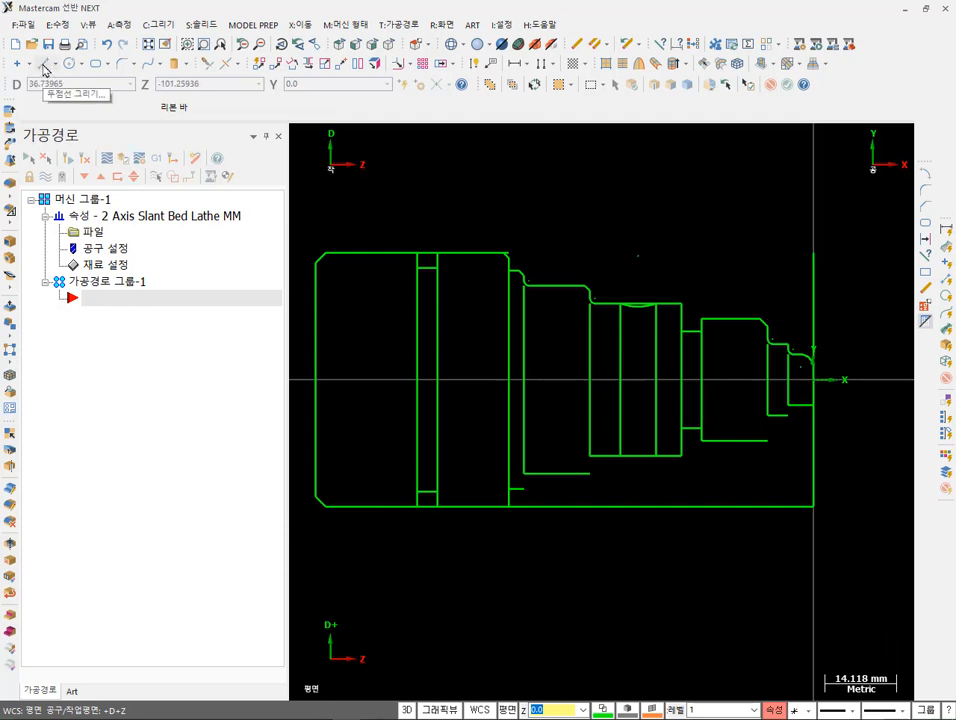
left_click(158, 24)
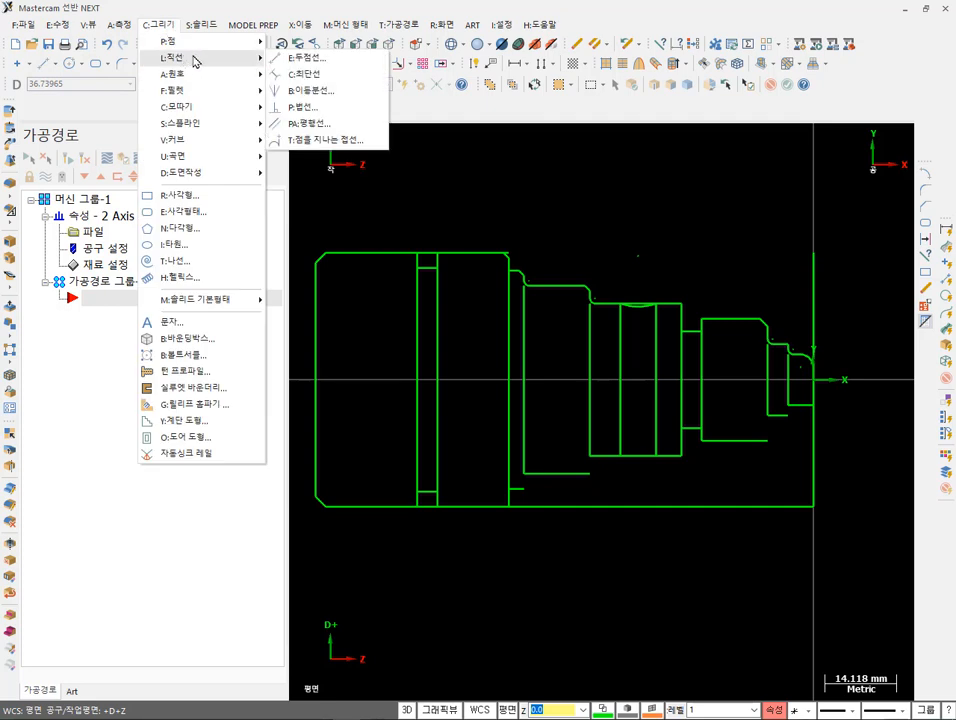
left_click(312, 58)
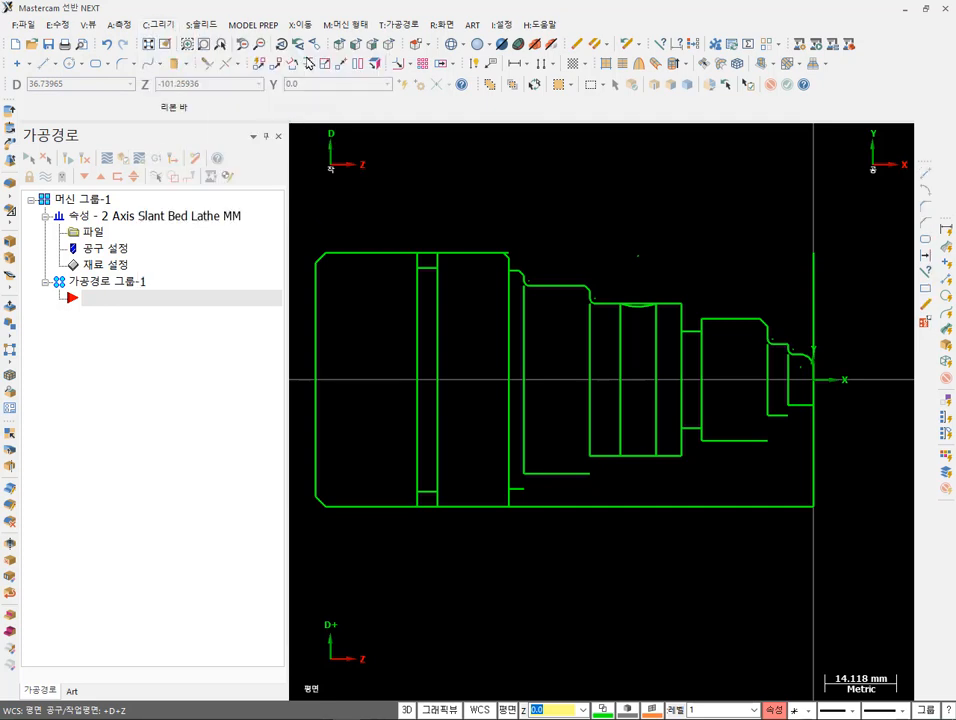
left_click(319, 386)
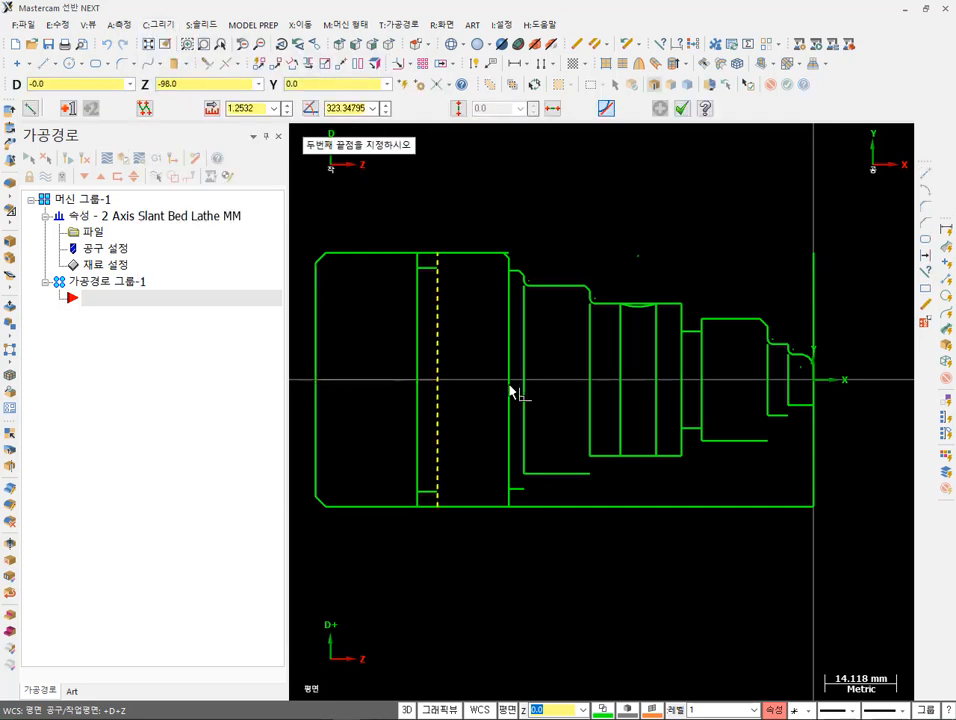
left_click(811, 388)
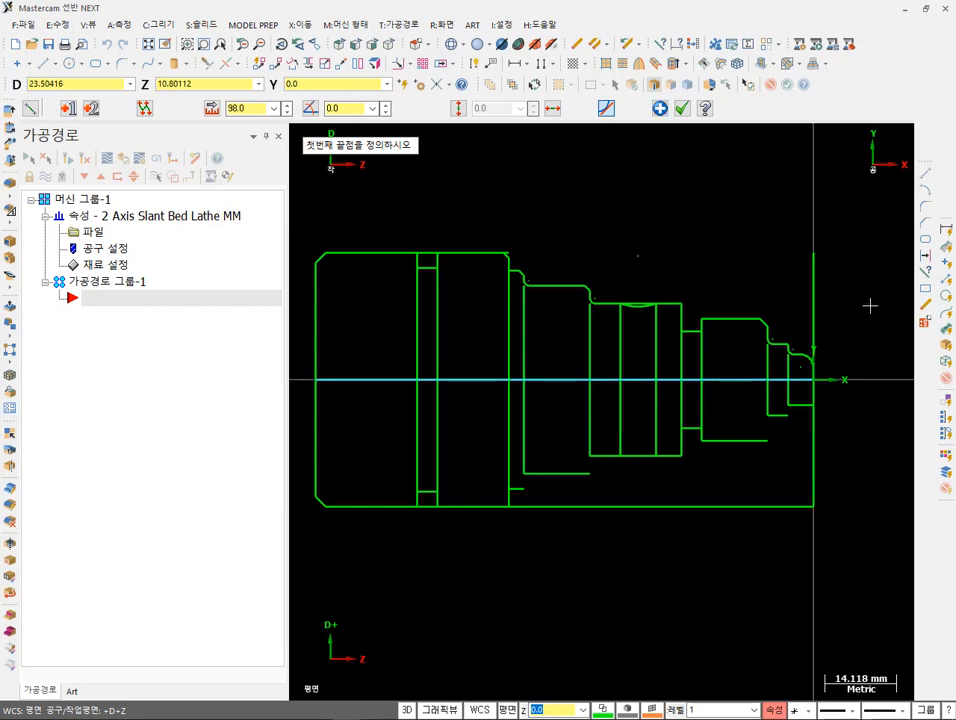
left_click(681, 109)
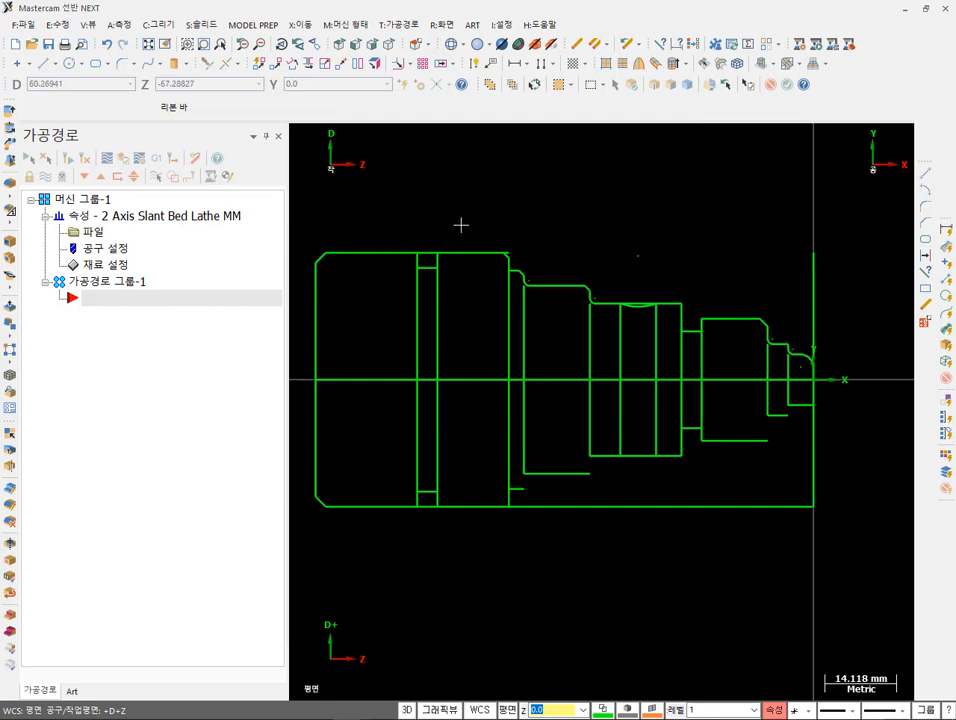
- Using Trim with the divide option, remove the lower halves of the large end face and the rectangular groove's two vertical lines
scroll(775, 315, "down", 1)
scroll(411, 198, "up", 1)
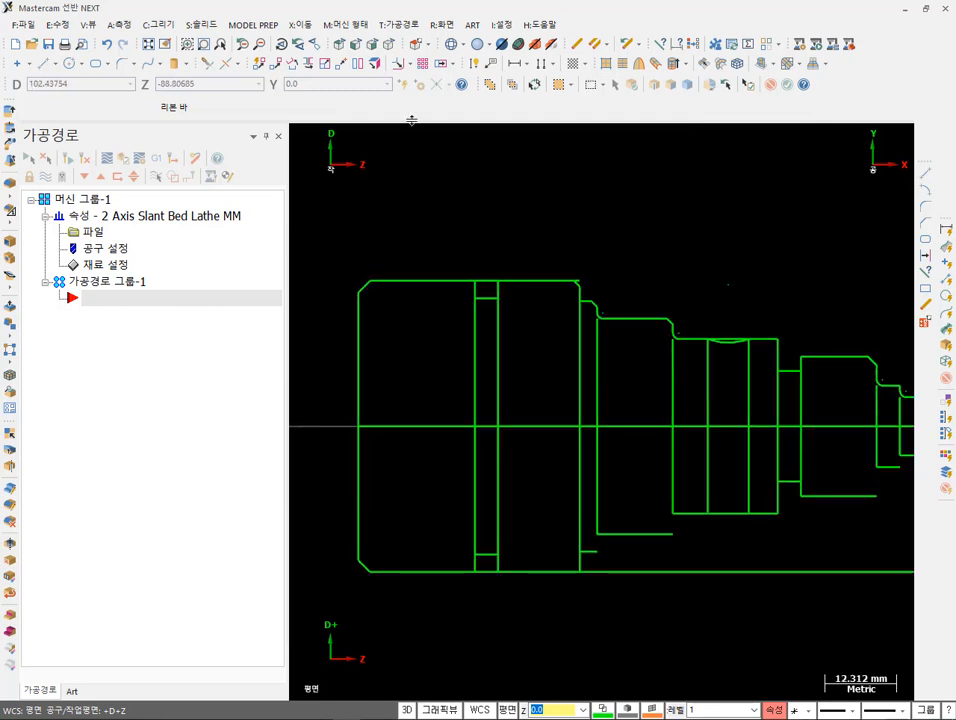
left_click(207, 64)
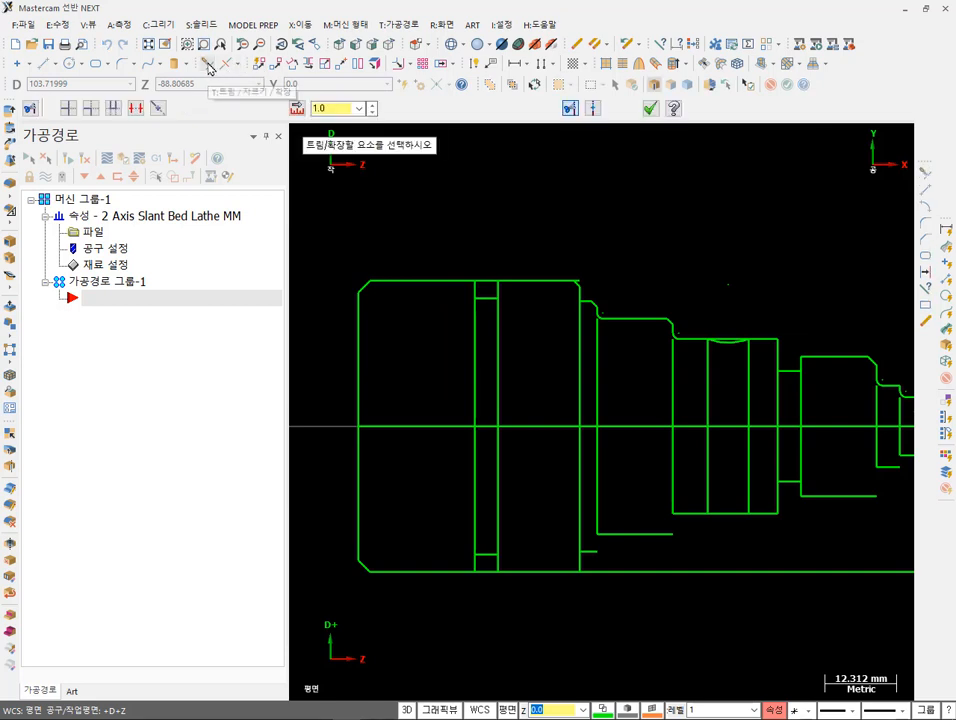
left_click(136, 109)
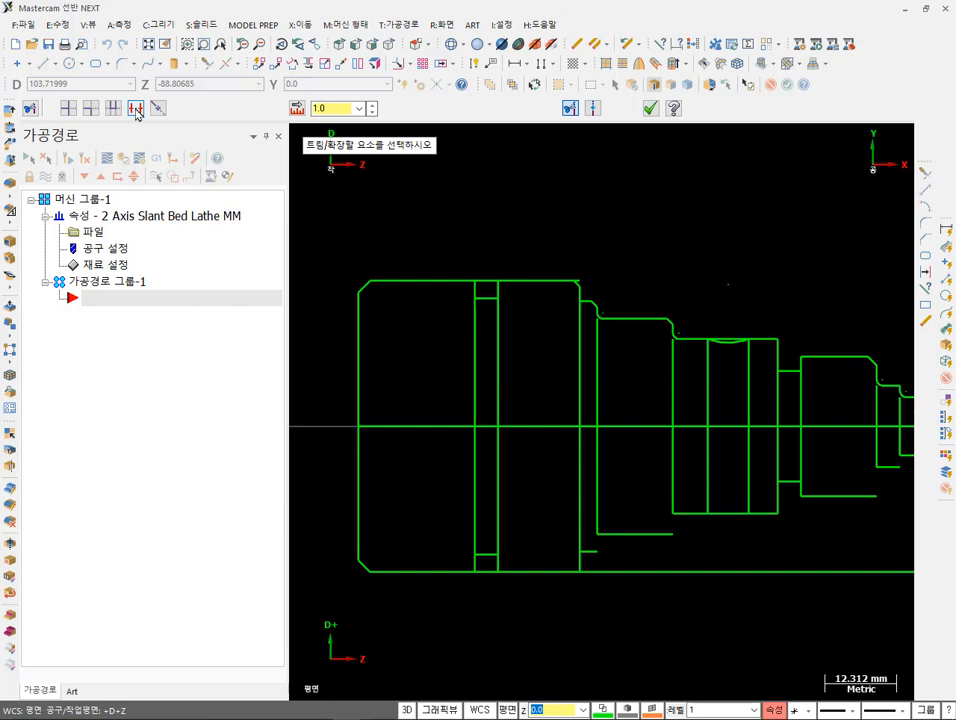
left_click(136, 109)
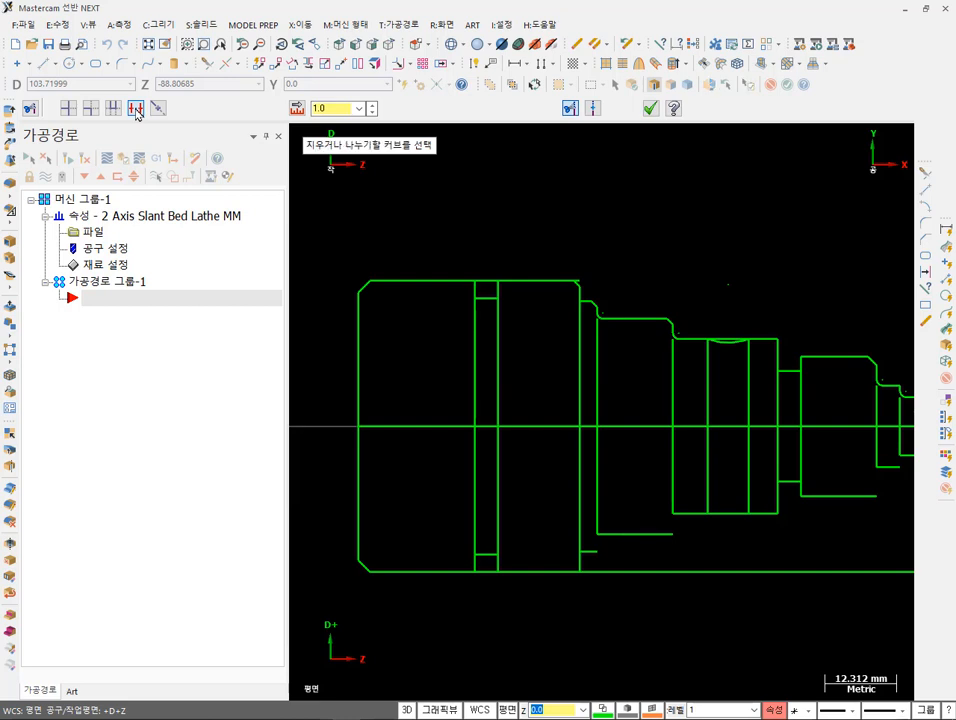
left_click(361, 470)
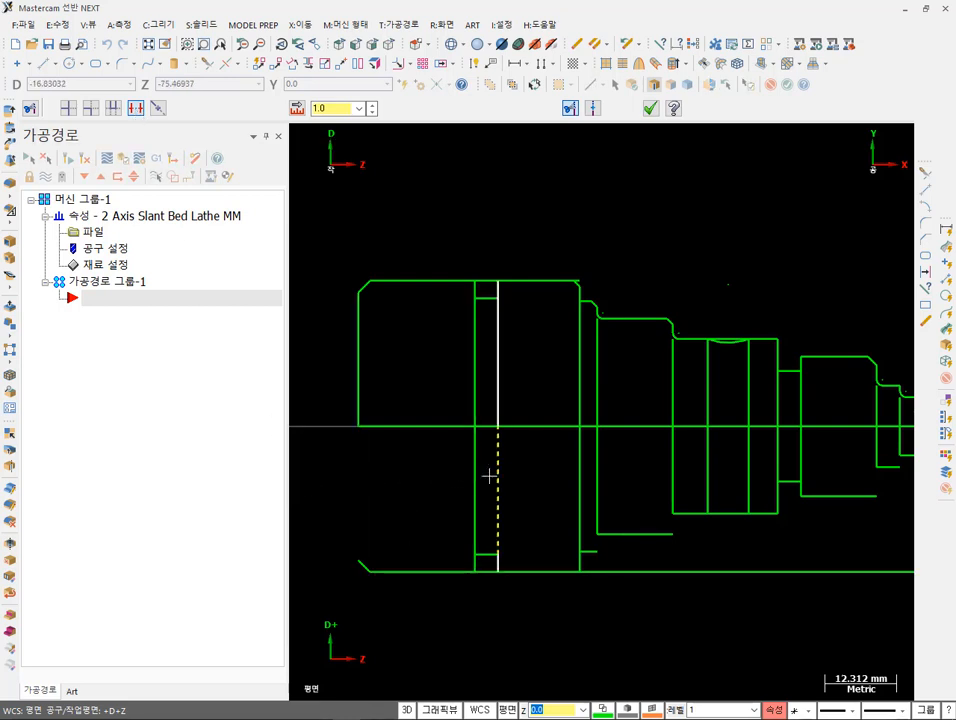
left_click(488, 474)
left_click(496, 473)
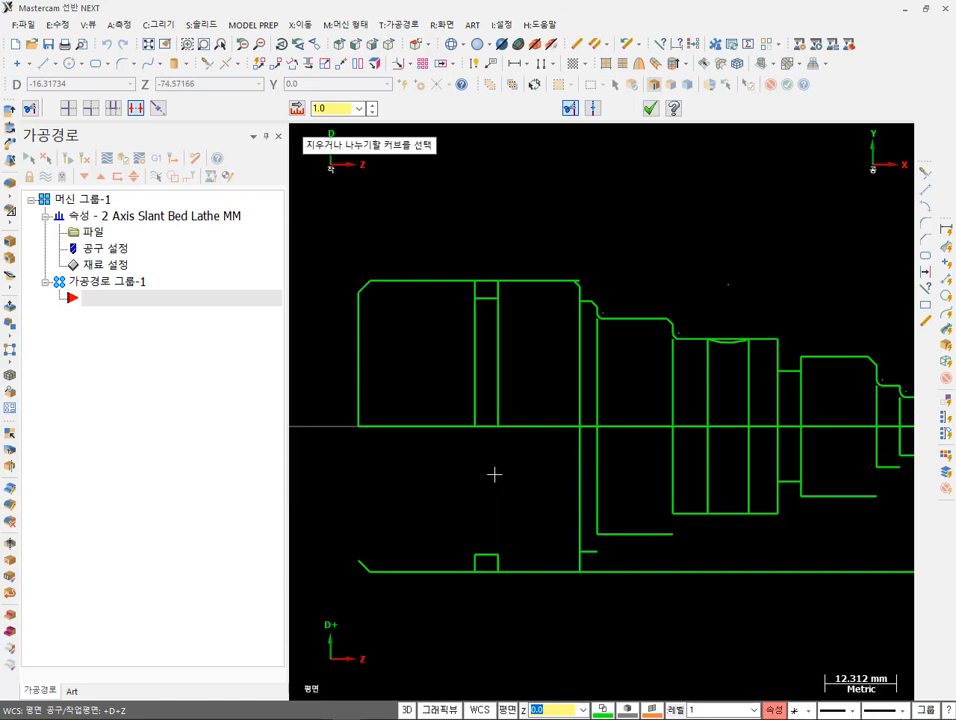
- Divide away the remaining vertical section lines below the centre line, from the large section's shoulder to the small end sections
left_click(582, 481)
left_click(596, 476)
left_click(667, 476)
left_click(705, 481)
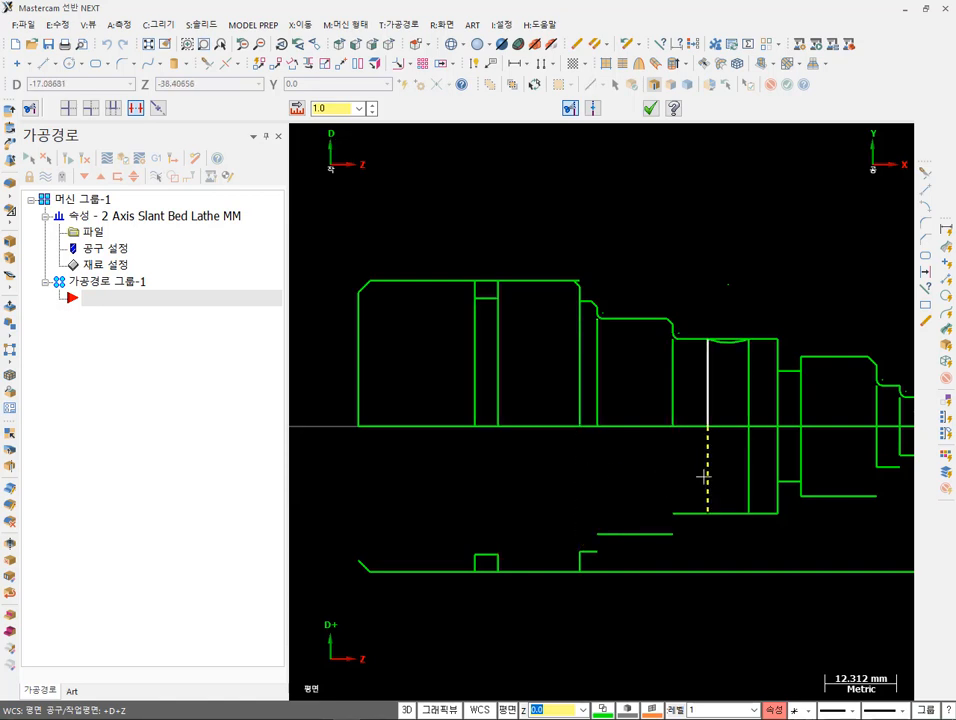
left_click(777, 466)
left_click(800, 453)
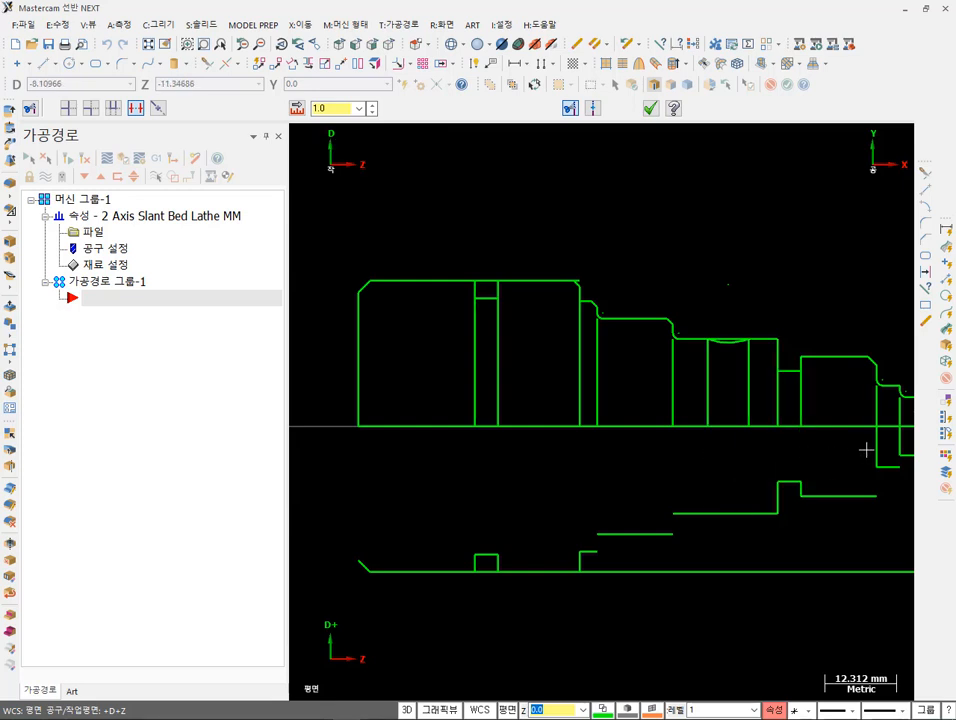
left_click(877, 450)
left_click(890, 450)
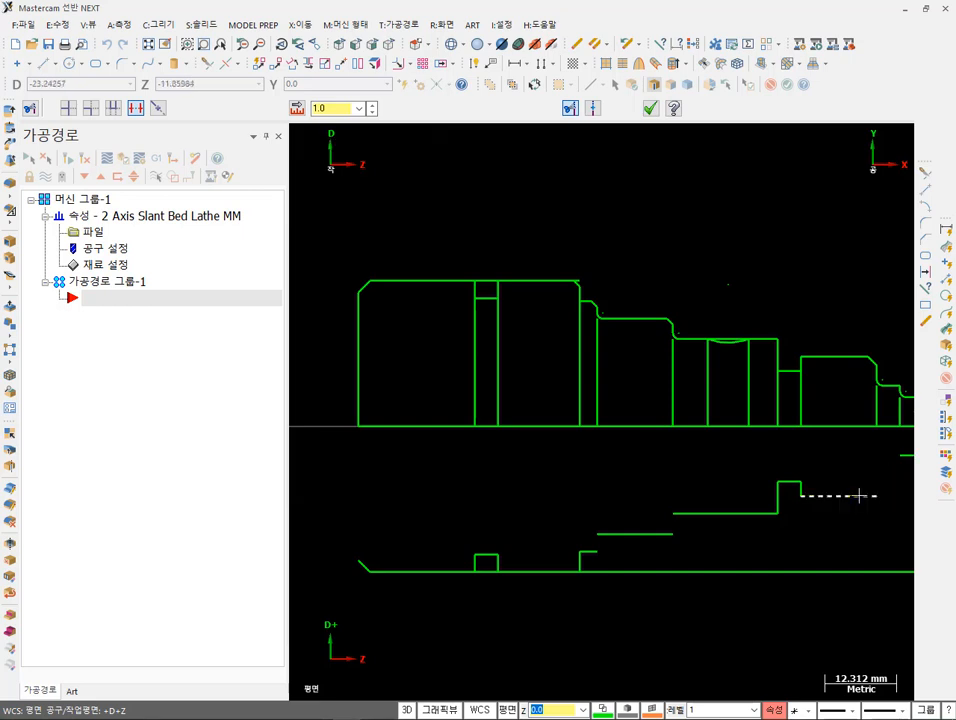
scroll(662, 514, "down", 2)
scroll(792, 510, "up", 6)
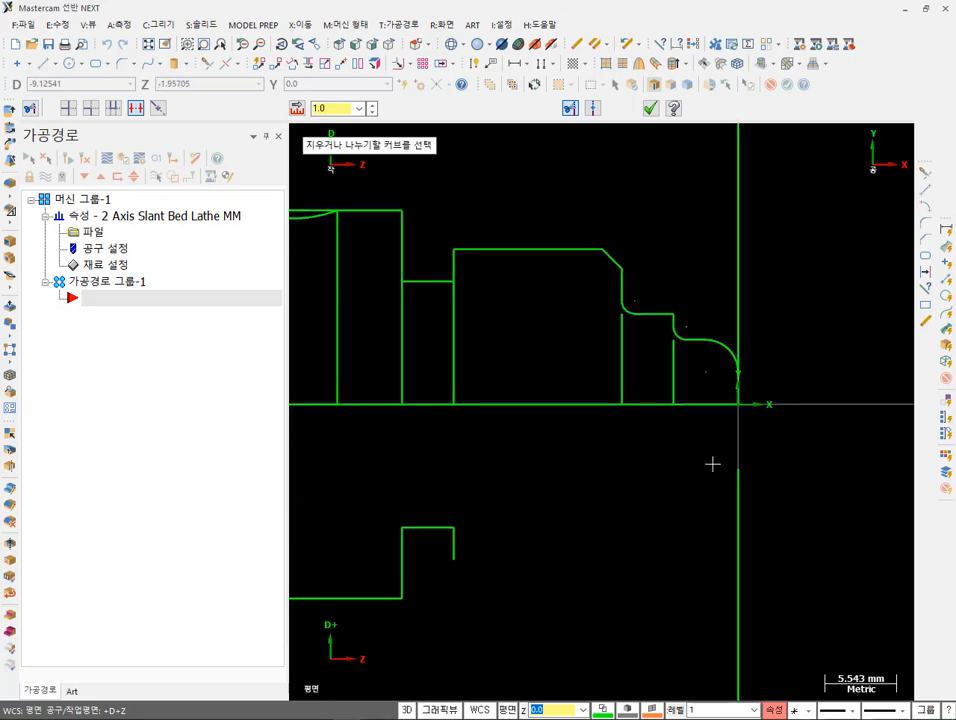
- Divide away the inner vertical lines between the stepped upper outline and the centre line, up to the large section's shoulder
scroll(841, 401, "down", 3)
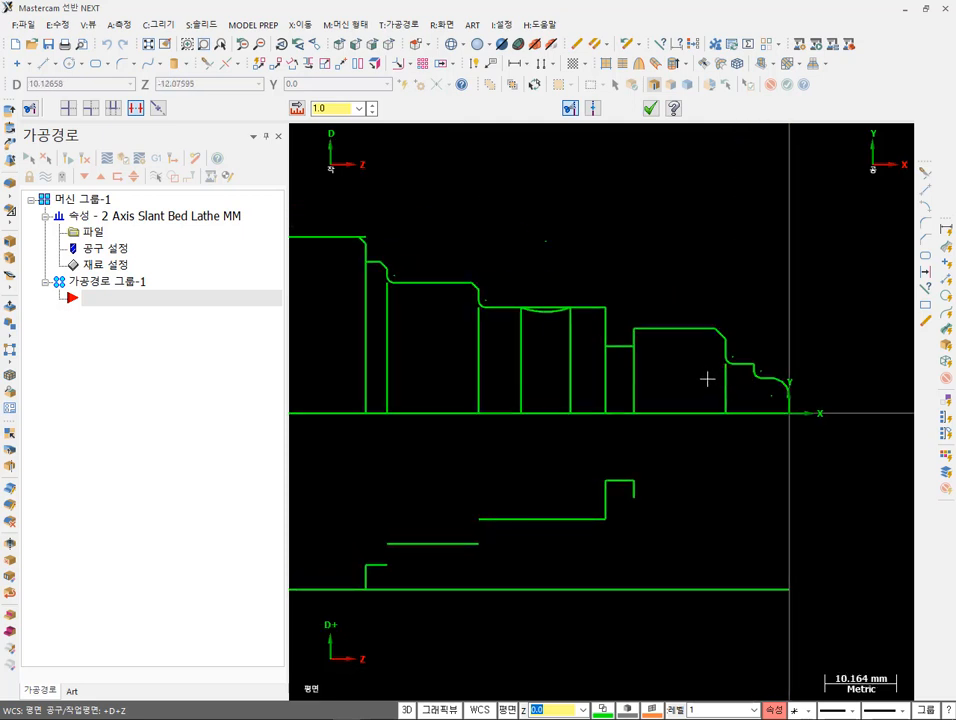
left_click(601, 383)
left_click(567, 371)
left_click(521, 359)
left_click(479, 356)
left_click(389, 341)
left_click(366, 338)
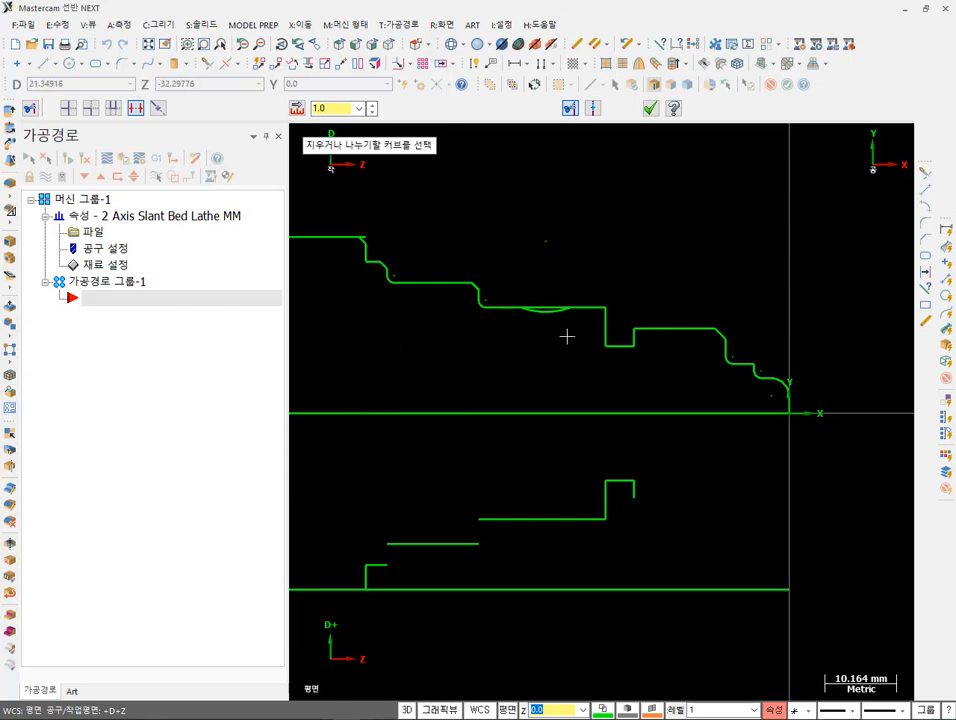
- Remove the straight top segments that span the arc groove and the large section's rectangular groove
scroll(556, 275, "up", 4)
left_click(537, 331)
scroll(729, 326, "down", 2)
scroll(747, 442, "down", 2)
scroll(467, 335, "up", 4)
scroll(864, 425, "down", 2)
scroll(548, 356, "up", 1)
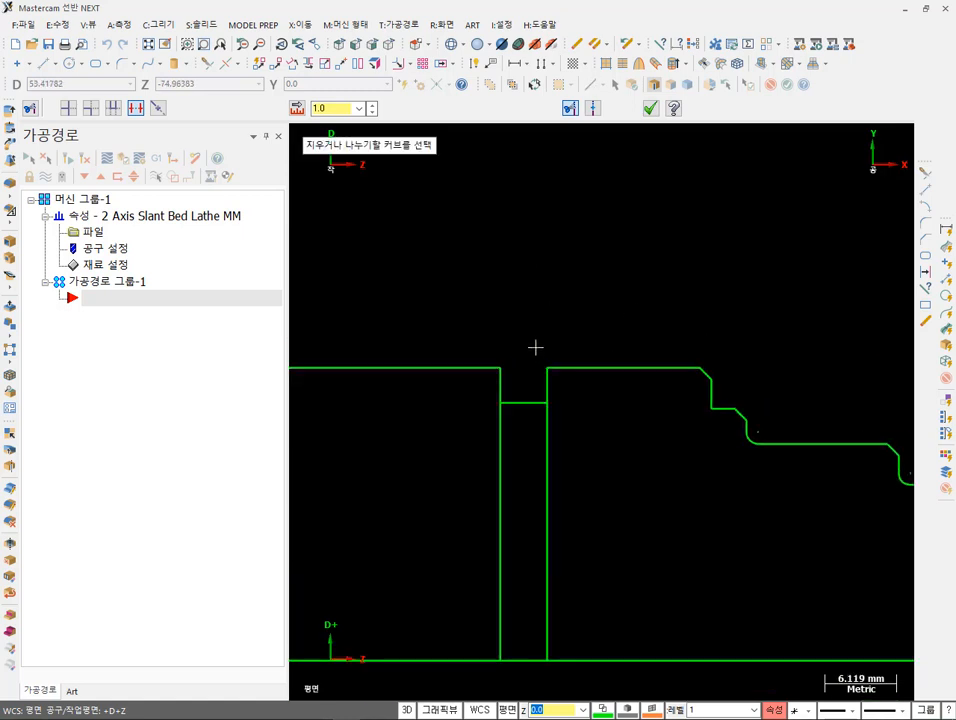
- Remove the two vertical lines between the rectangular groove's floor and the centre line, and finish trimming
left_click(493, 450)
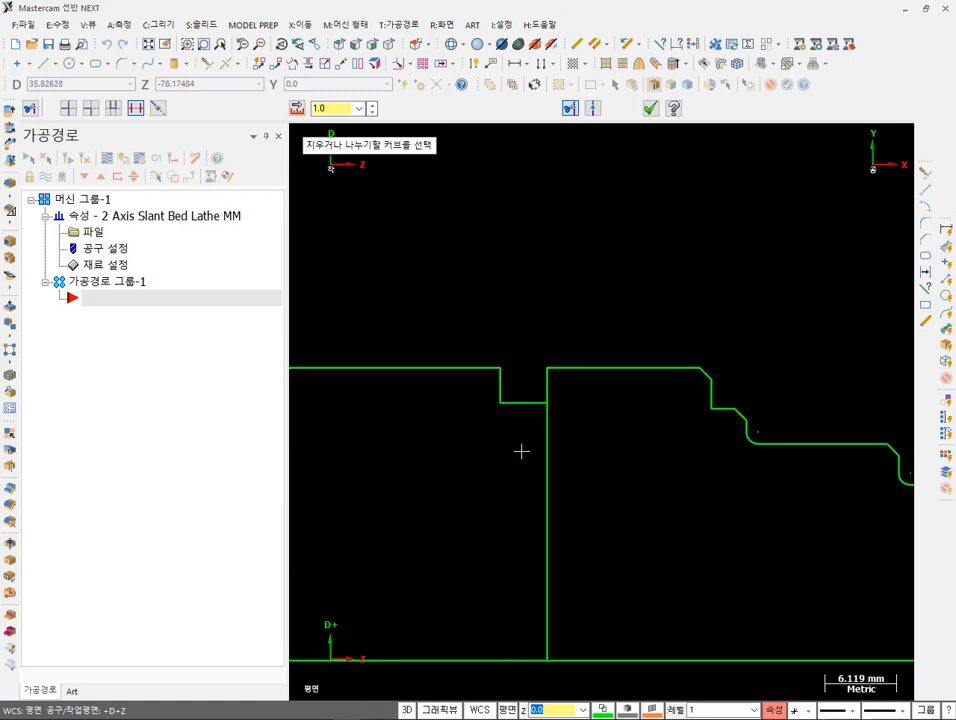
left_click(547, 452)
scroll(583, 450, "down", 4)
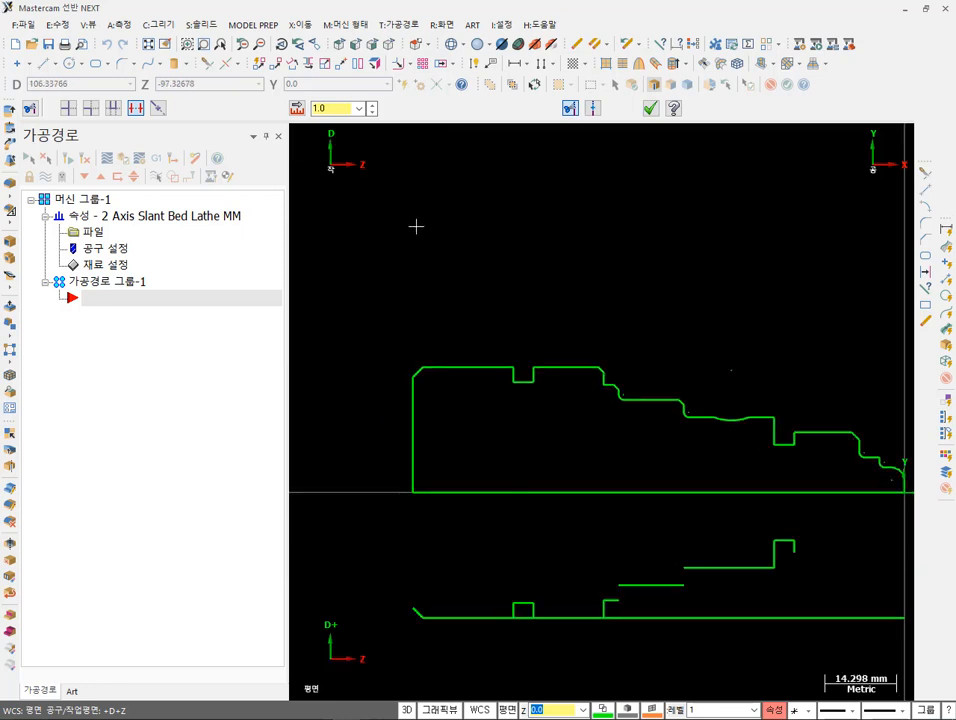
scroll(416, 227, "down", 1)
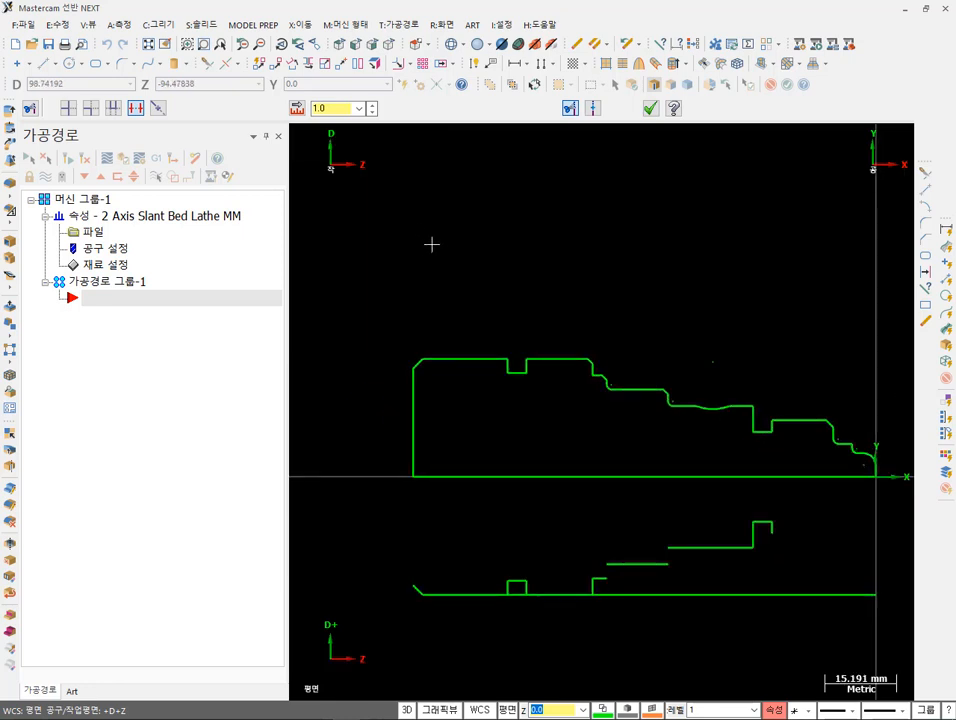
left_click(650, 109)
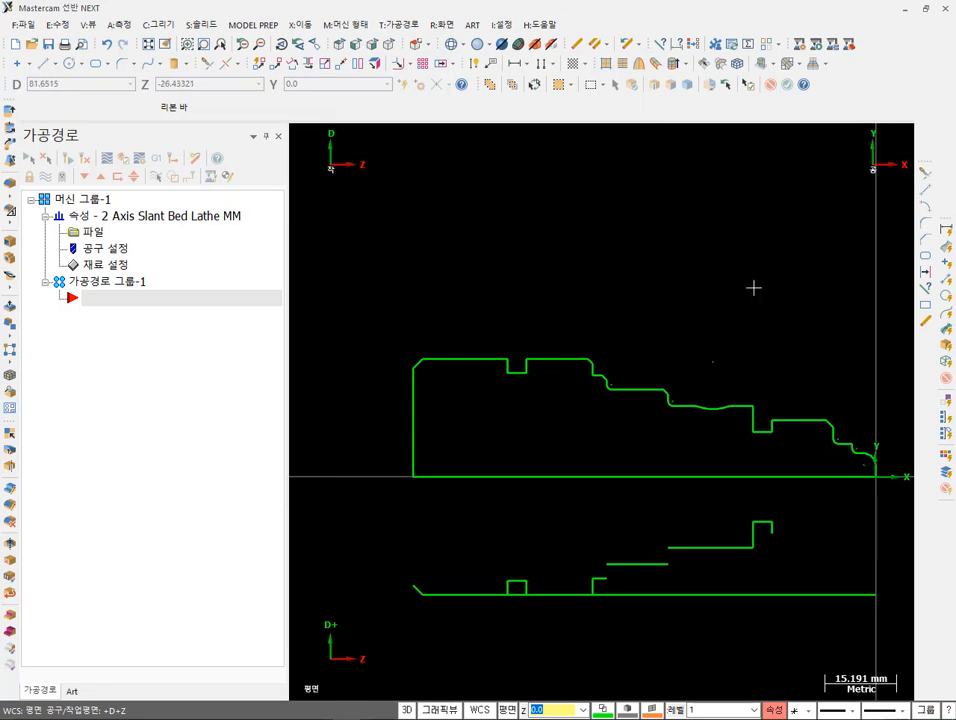
- Examine the trimmed upper outline's chamfers, fillets and grooves along its stepped edge for correct trimming
scroll(747, 281, "up", 4)
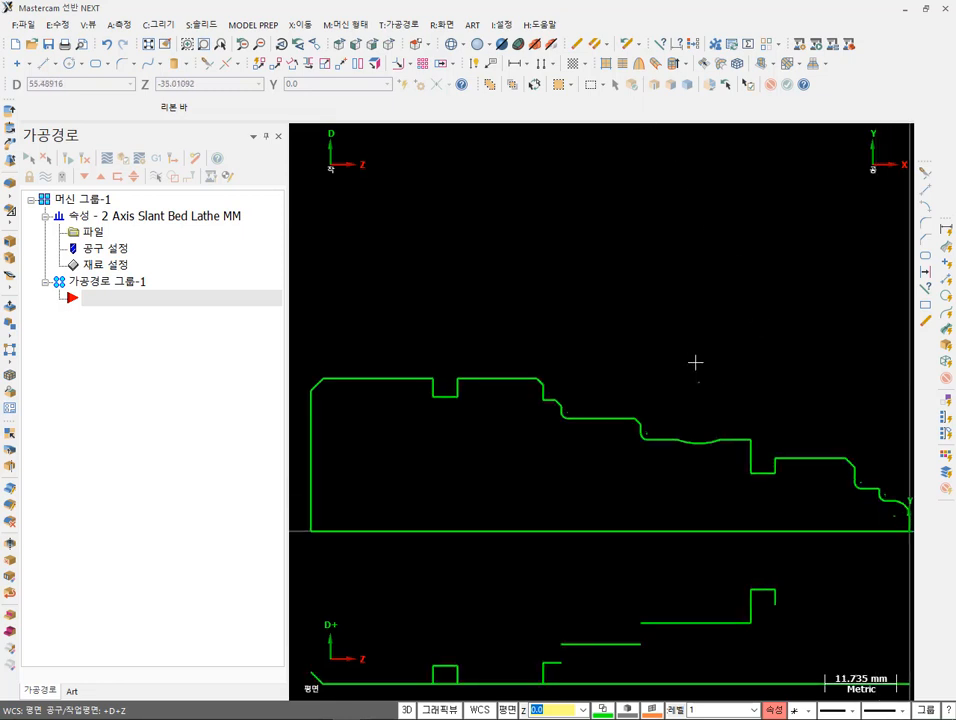
scroll(572, 401, "up", 2)
scroll(514, 433, "up", 3)
scroll(525, 435, "up", 2)
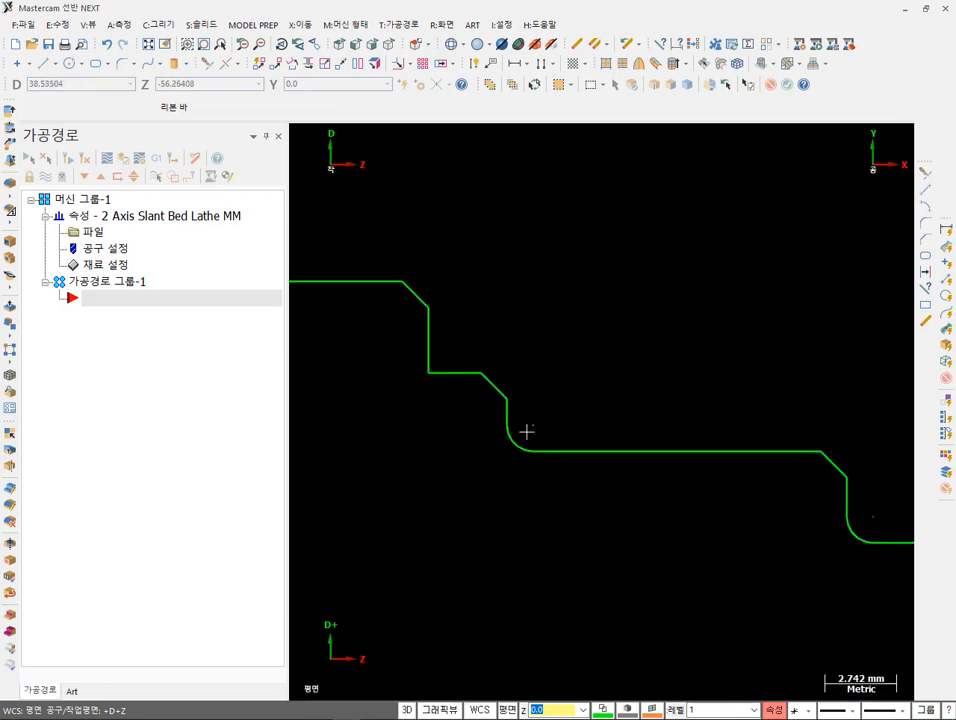
scroll(555, 322, "down", 4)
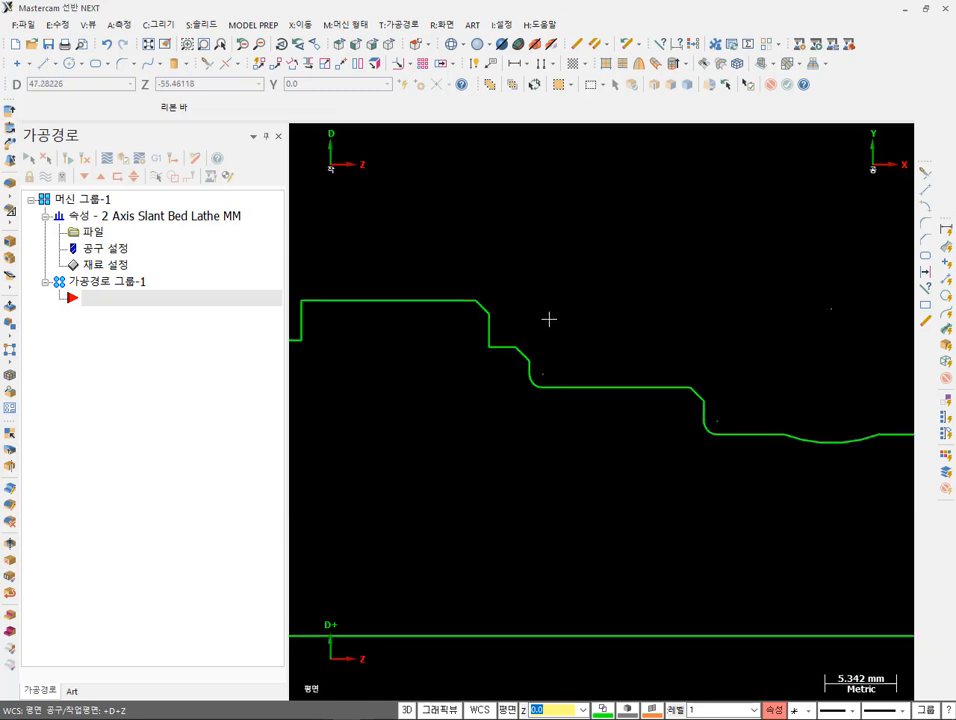
scroll(551, 300, "down", 1)
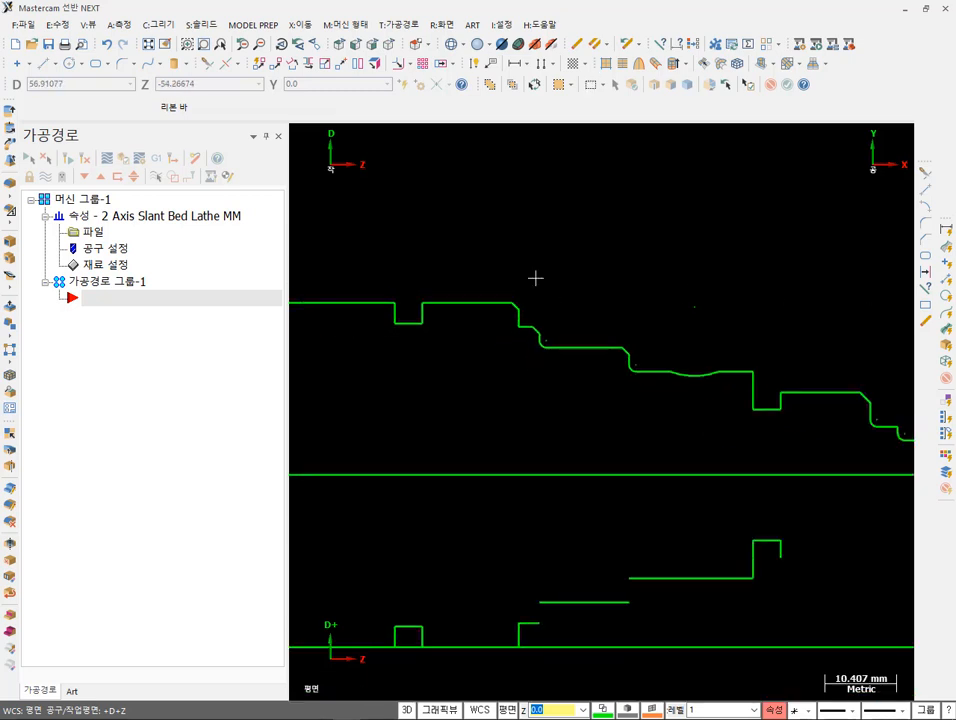
scroll(571, 272, "down", 2)
scroll(571, 272, "down", 1)
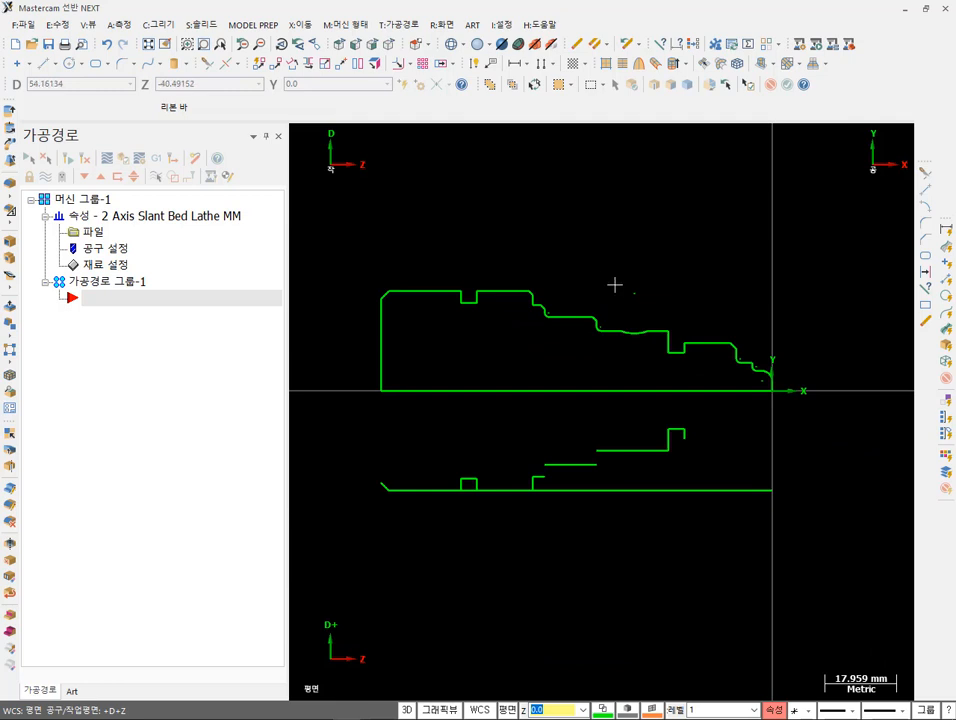
- Delete all leftover geometry below the centre line, keeping only the closed upper half of the lathe profile
left_click_drag(883, 571, 353, 418)
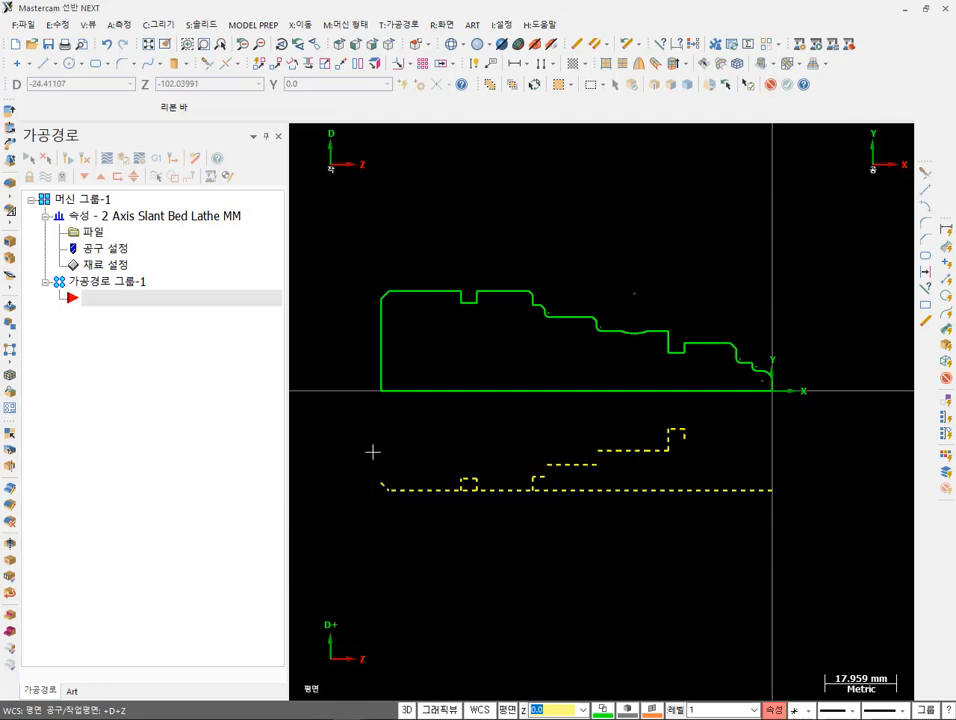
key("Delete")
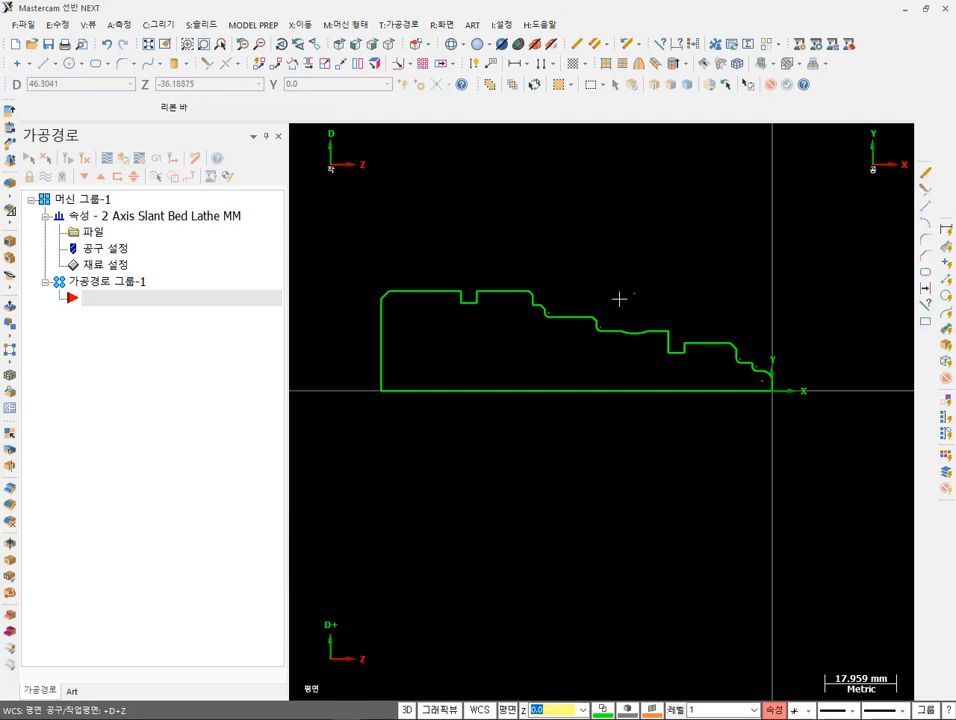
scroll(506, 251, "up", 1)
scroll(490, 251, "up", 1)
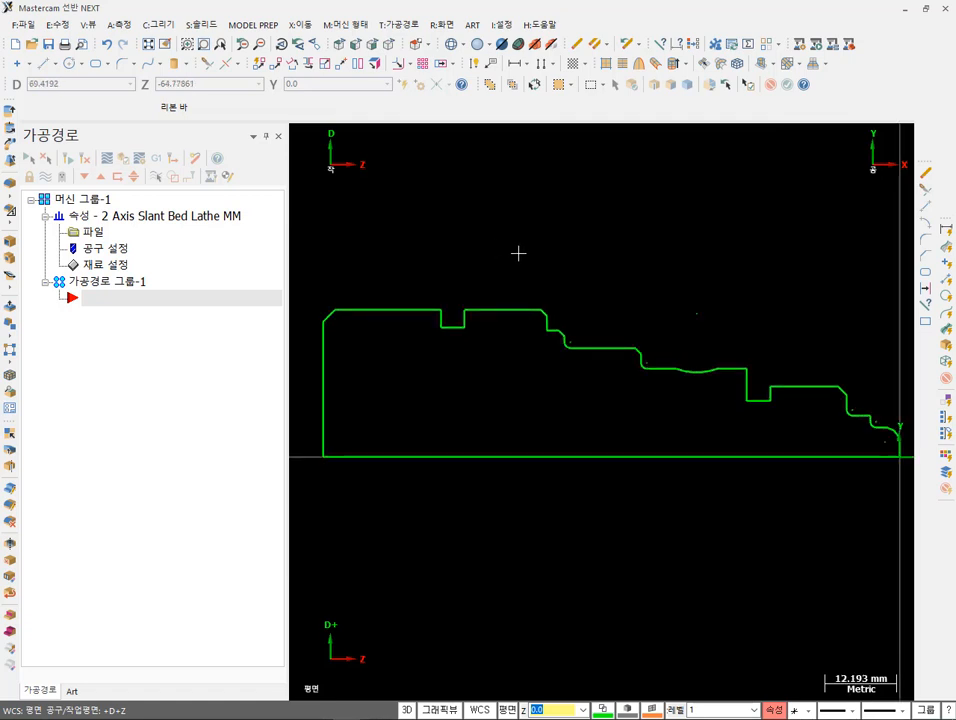
scroll(504, 247, "down", 1)
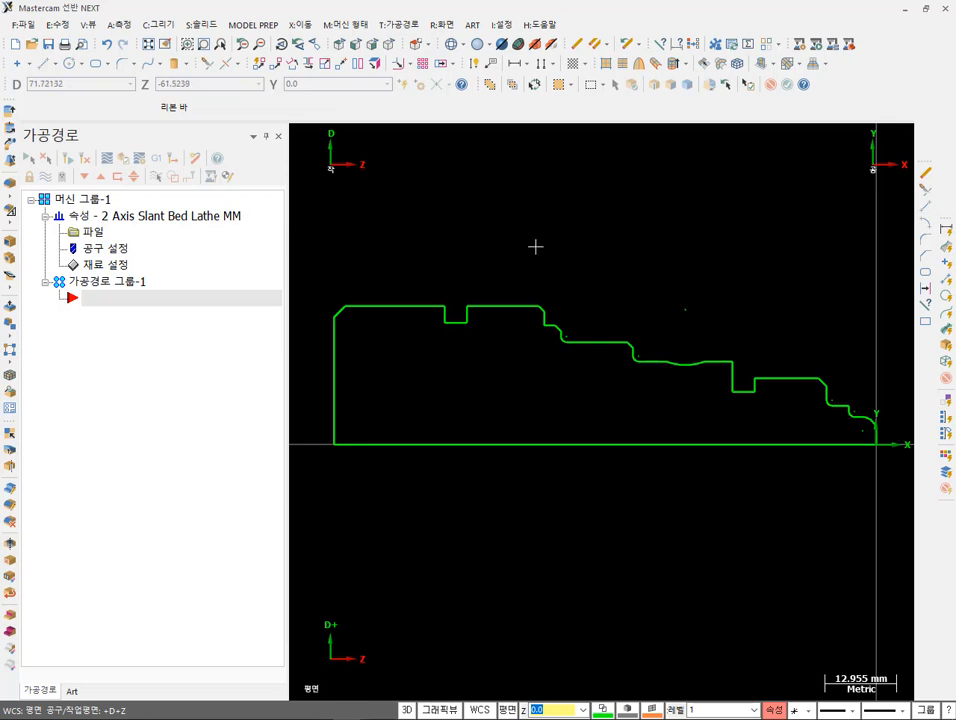
scroll(539, 246, "down", 3)
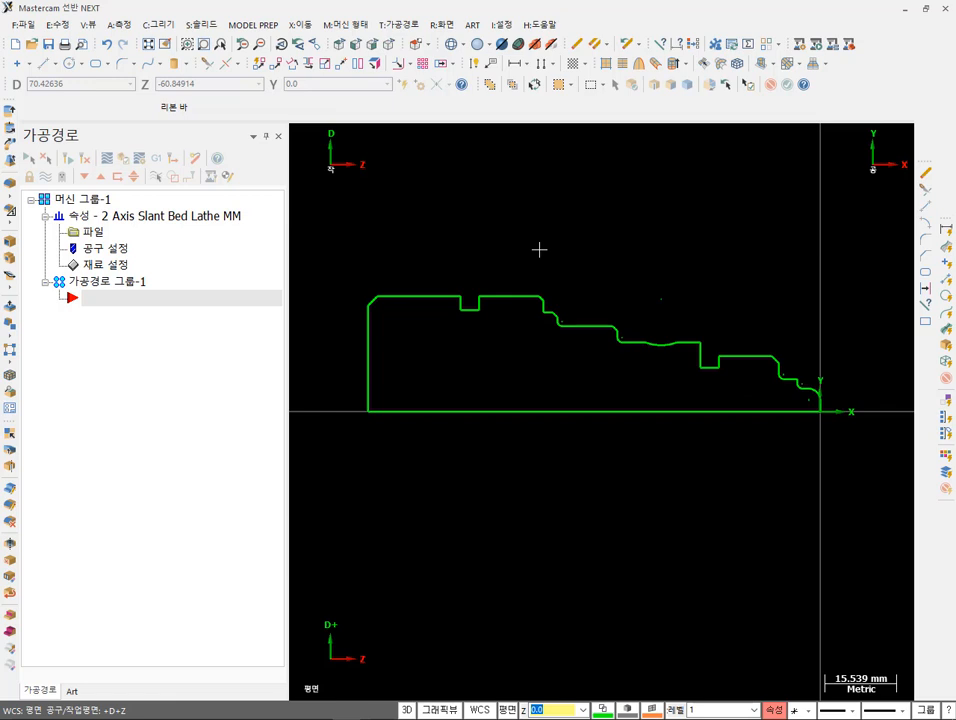
- Chain-select the profile from the centre line to check its continuity around the large section's rectangular groove
scroll(586, 255, "up", 1)
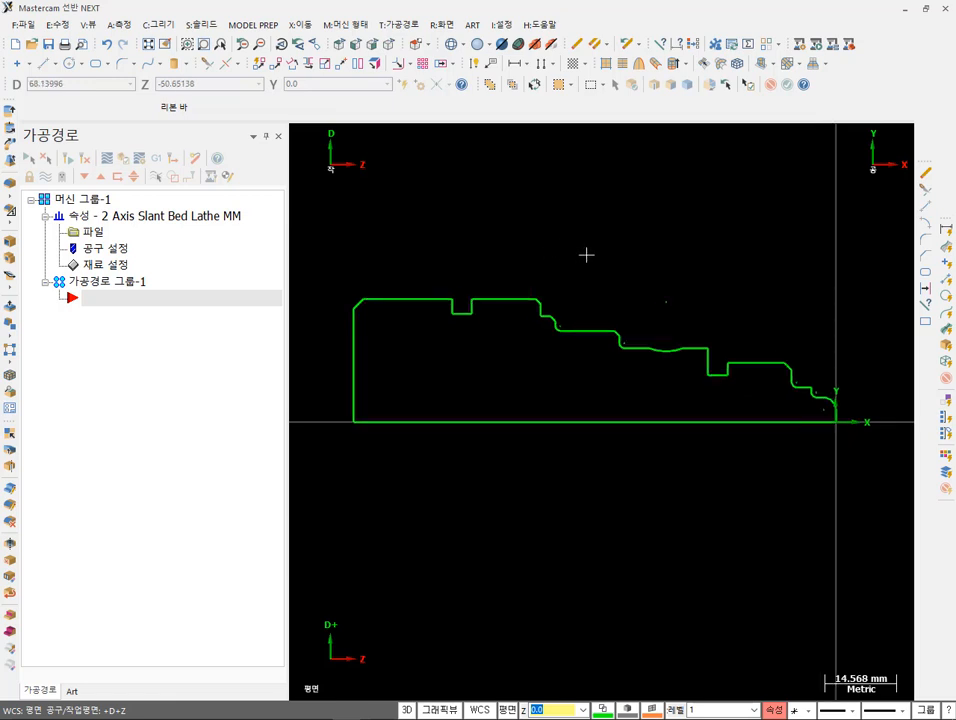
scroll(586, 255, "down", 1)
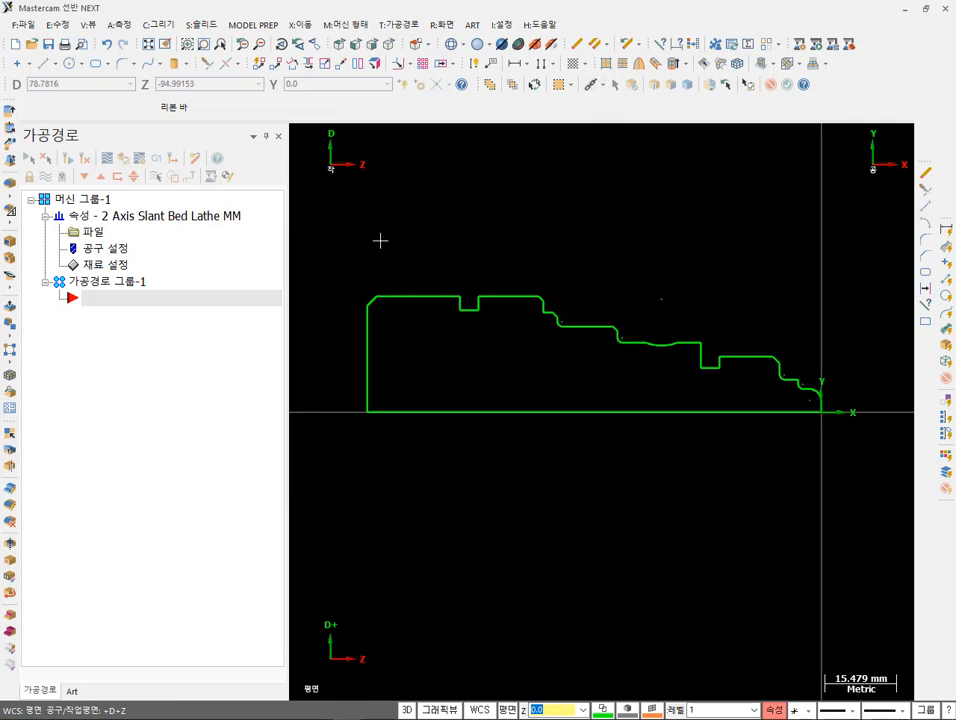
left_click(409, 407)
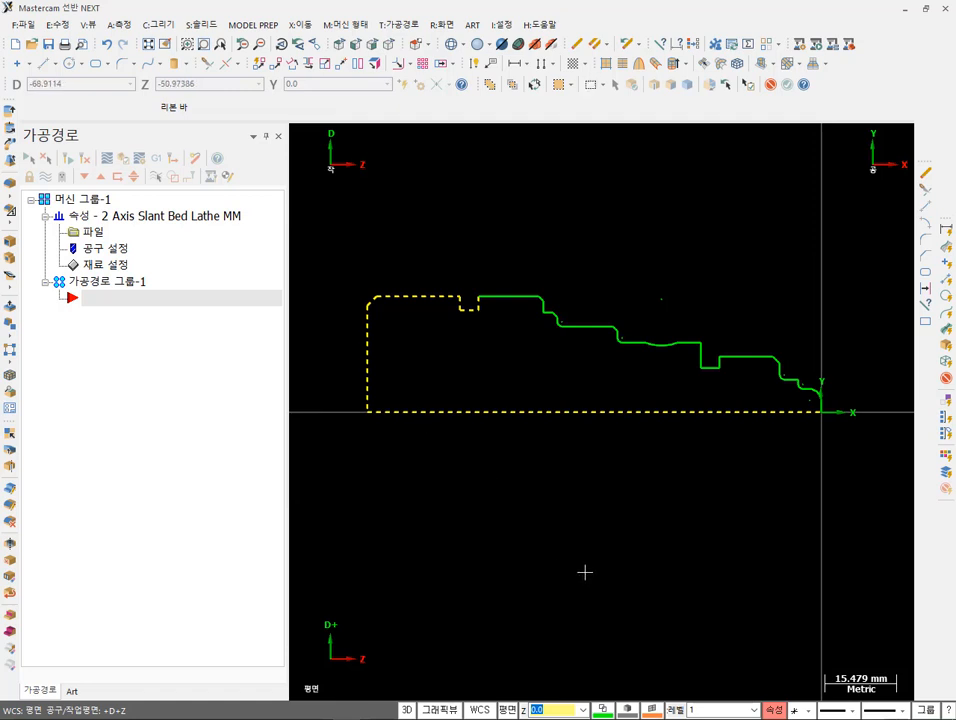
scroll(503, 271, "up", 1)
scroll(503, 271, "up", 3)
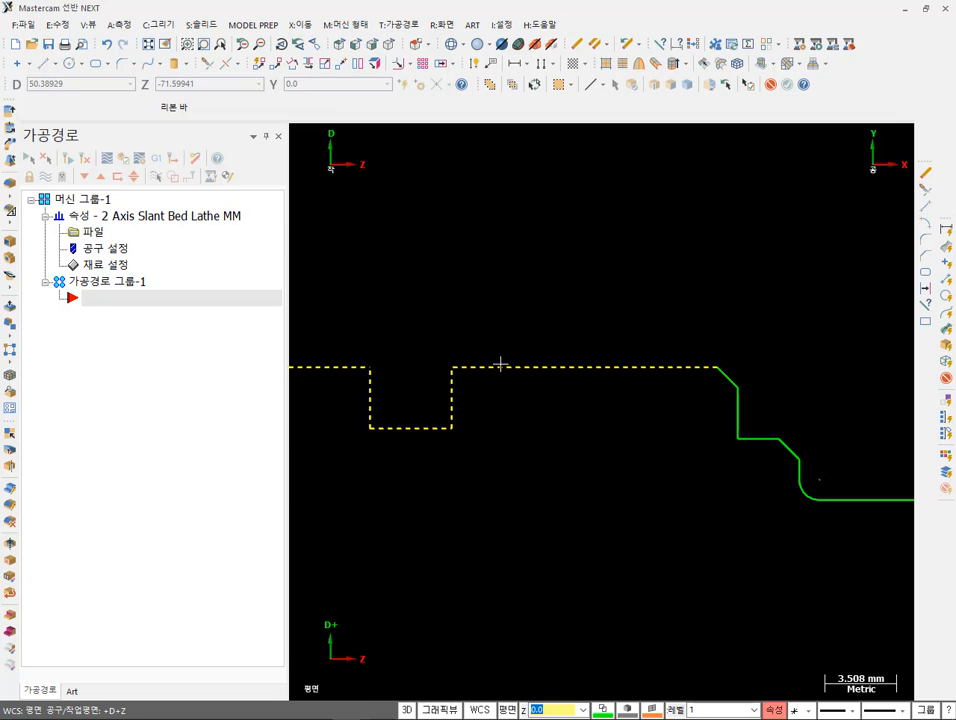
- Delete the duplicate line overlapping the large section's top edge, between the rectangular groove and the chamfer
left_click(501, 364)
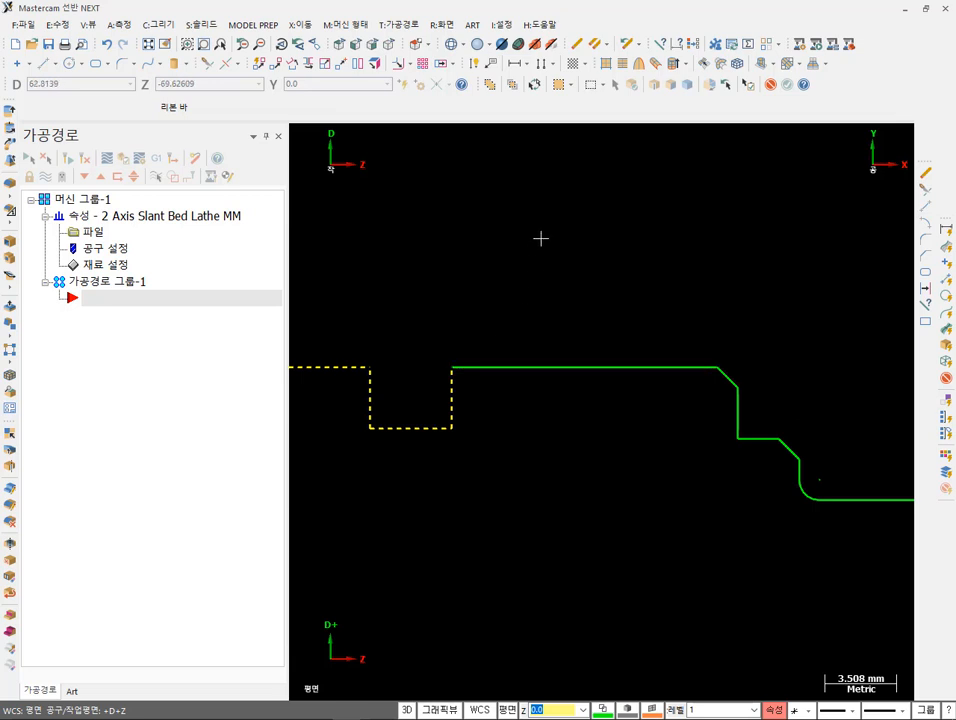
left_click(503, 365)
left_click(466, 365)
scroll(495, 280, "down", 2)
scroll(495, 277, "down", 1)
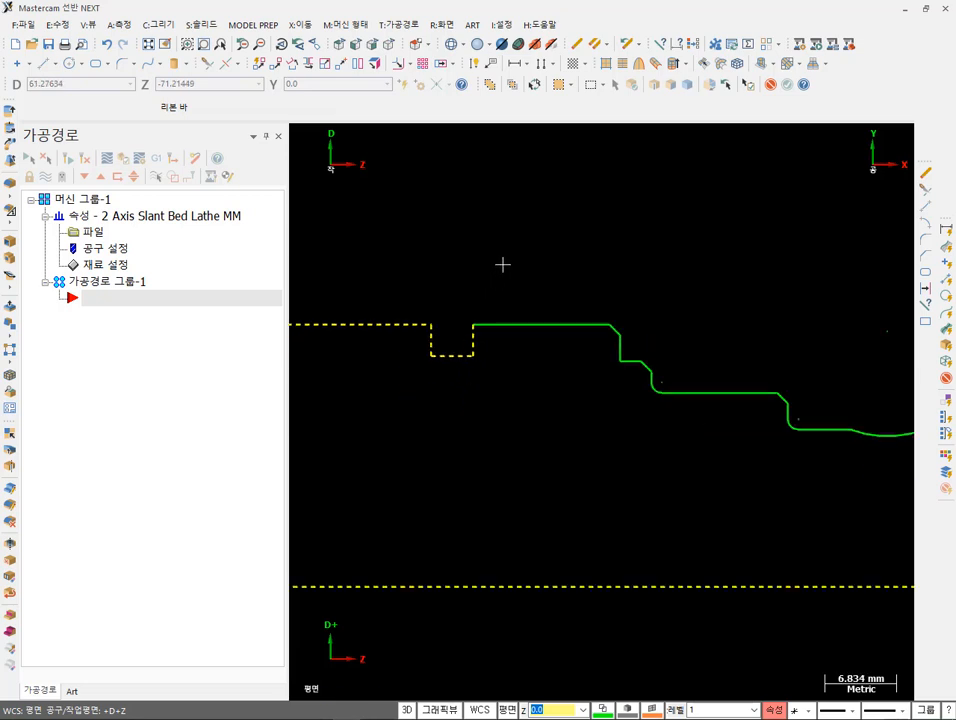
left_click(516, 244)
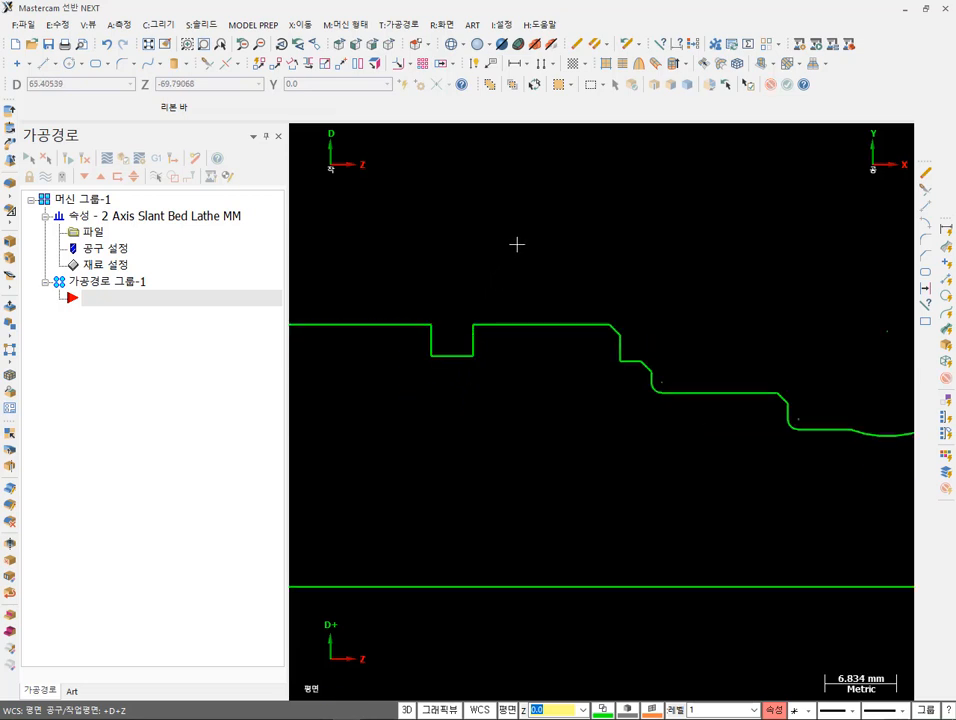
left_click(523, 322)
left_click(565, 256)
scroll(565, 256, "down", 2)
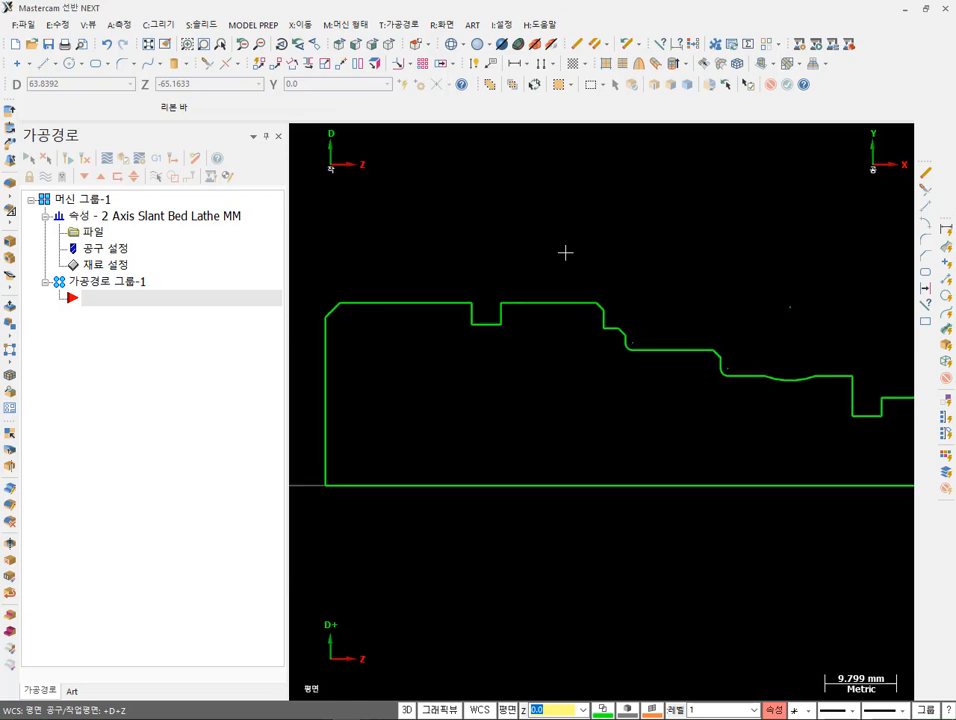
- Recheck the profile chain and delete the duplicate vertical line overlapping the small end face at the origin
left_click(519, 464, "shift")
scroll(452, 495, "down", 2)
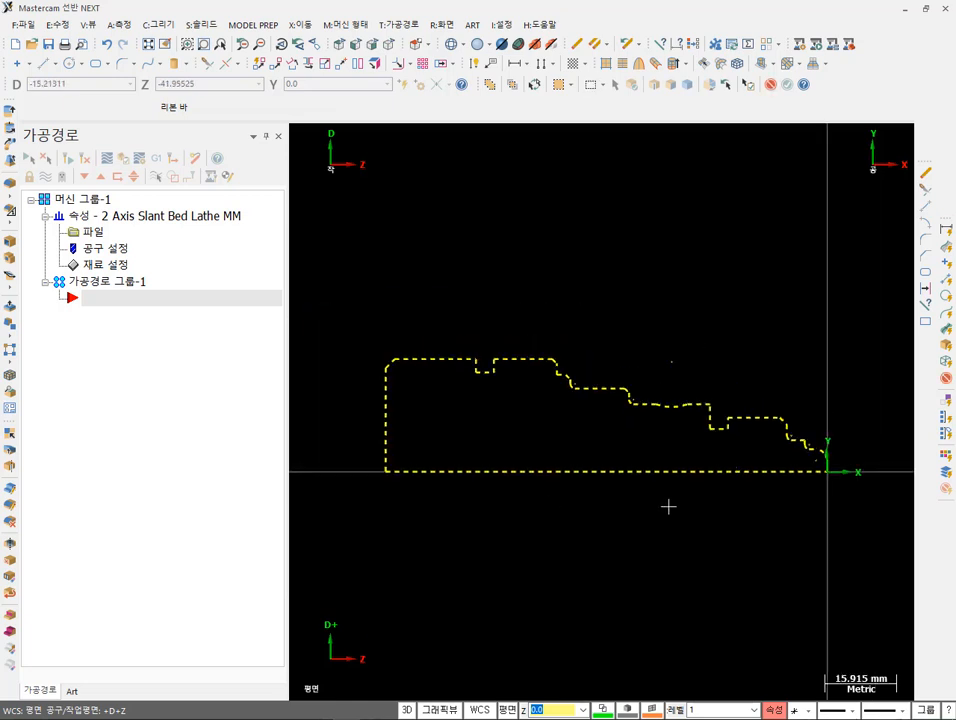
scroll(875, 469, "up", 5)
scroll(849, 467, "up", 9)
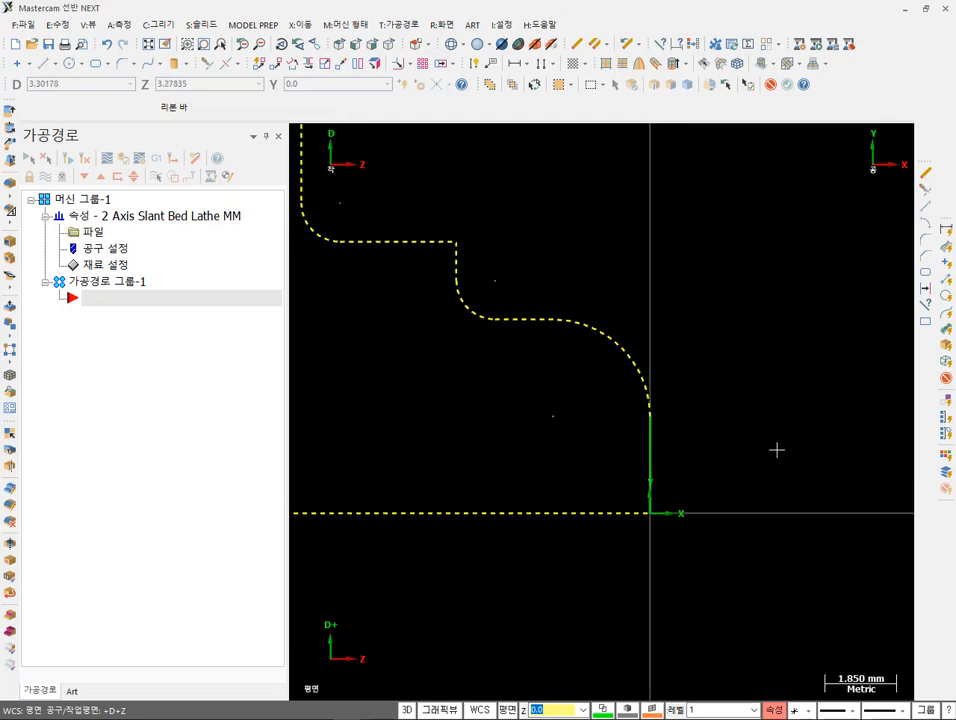
left_click(710, 456)
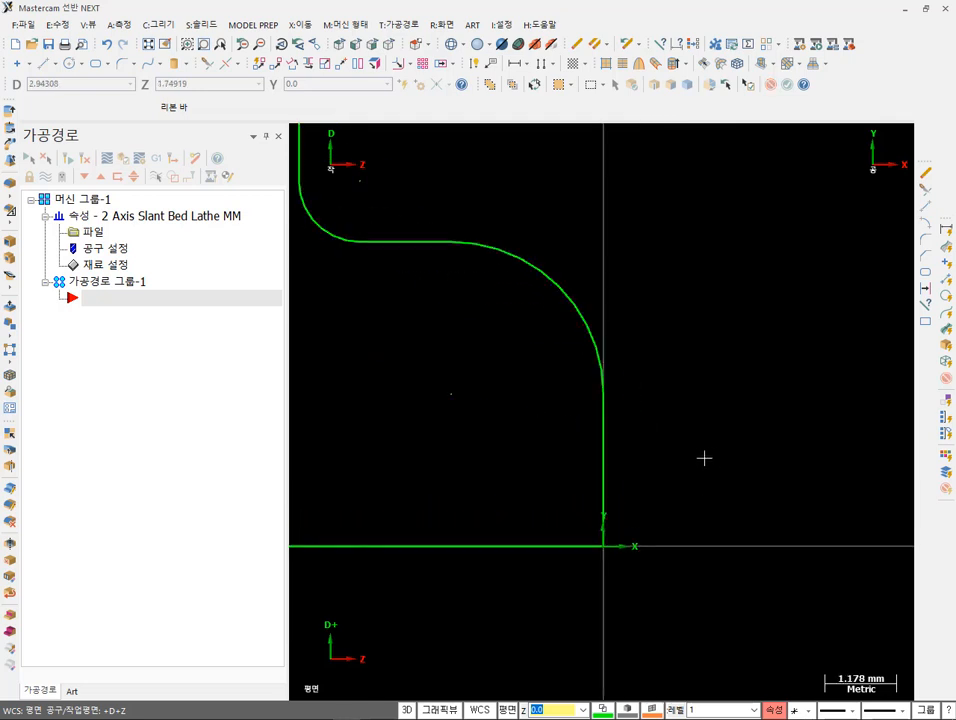
left_click(604, 444)
left_click(692, 414)
scroll(734, 425, "down", 6)
scroll(794, 541, "down", 9)
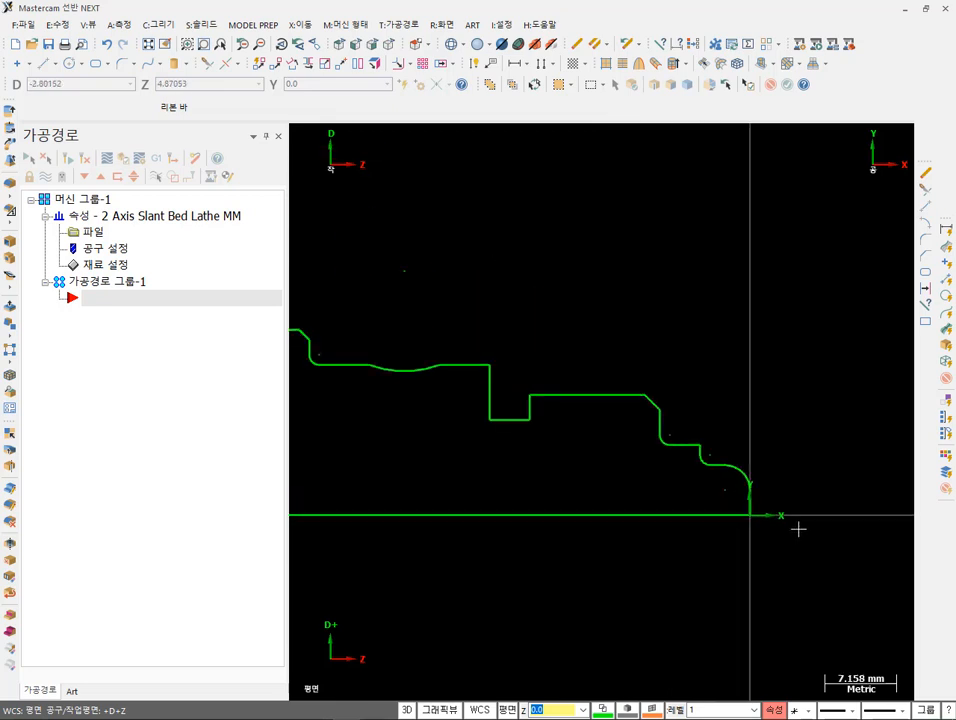
- Chain-select the whole profile from the centre line to verify that it is closed, then clear the selection
left_click(562, 537)
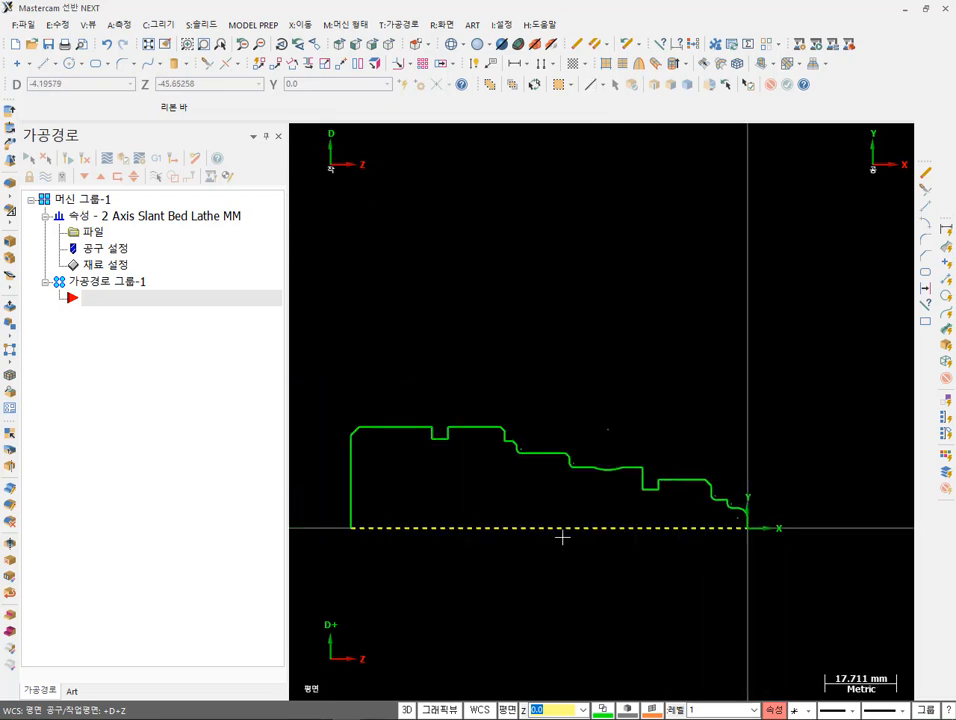
left_click(562, 537)
scroll(760, 534, "up", 6)
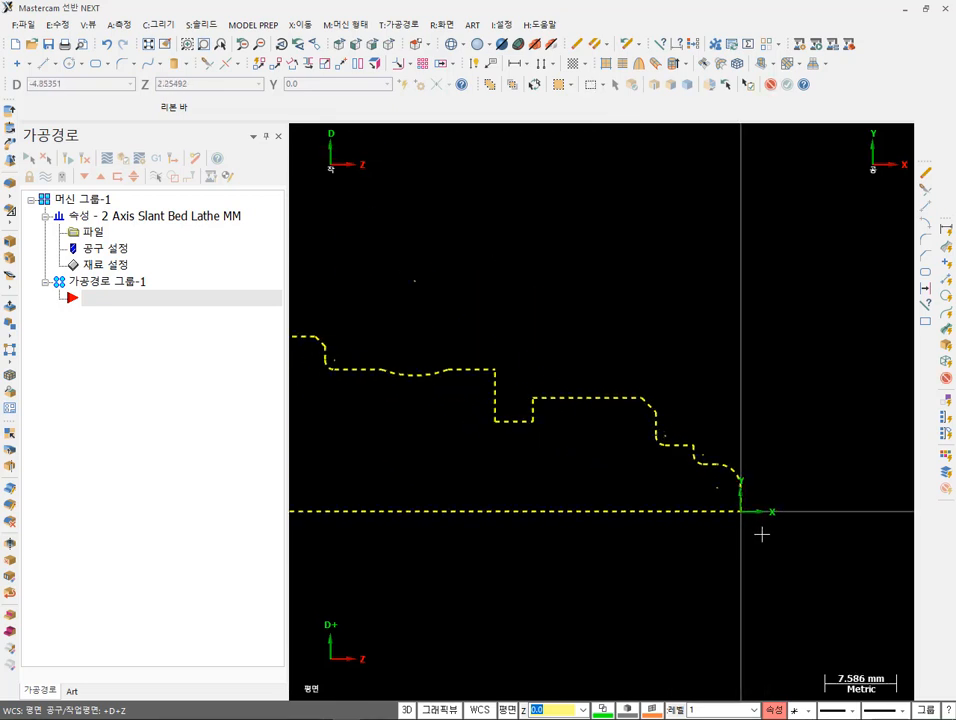
scroll(758, 478, "up", 2)
scroll(777, 476, "down", 11)
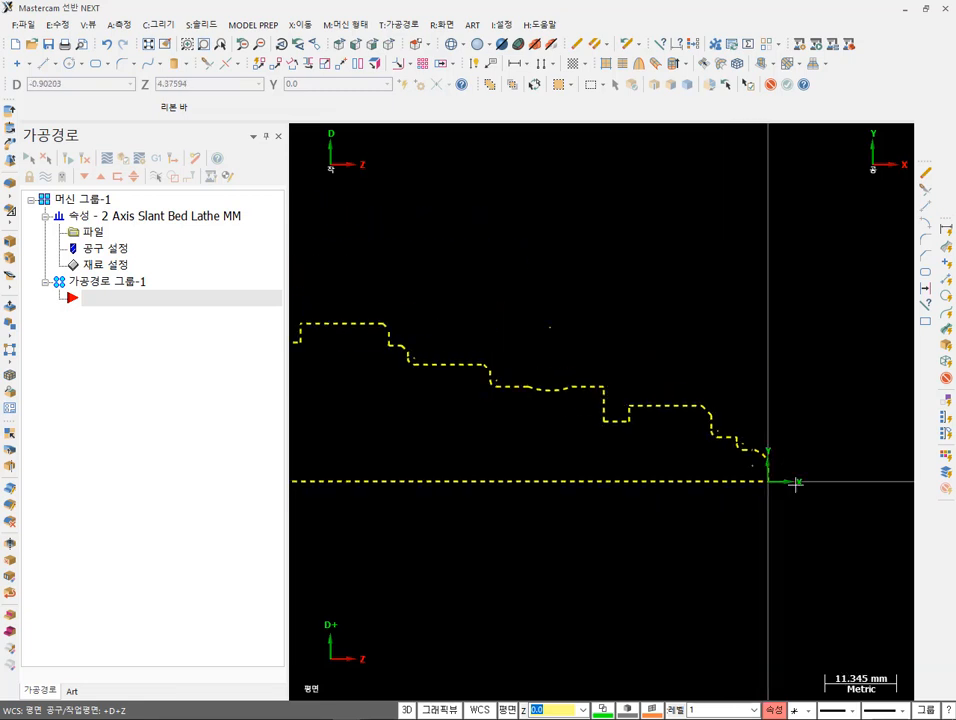
scroll(568, 457, "up", 4)
scroll(569, 456, "down", 1)
key("Escape")
scroll(565, 453, "down", 2)
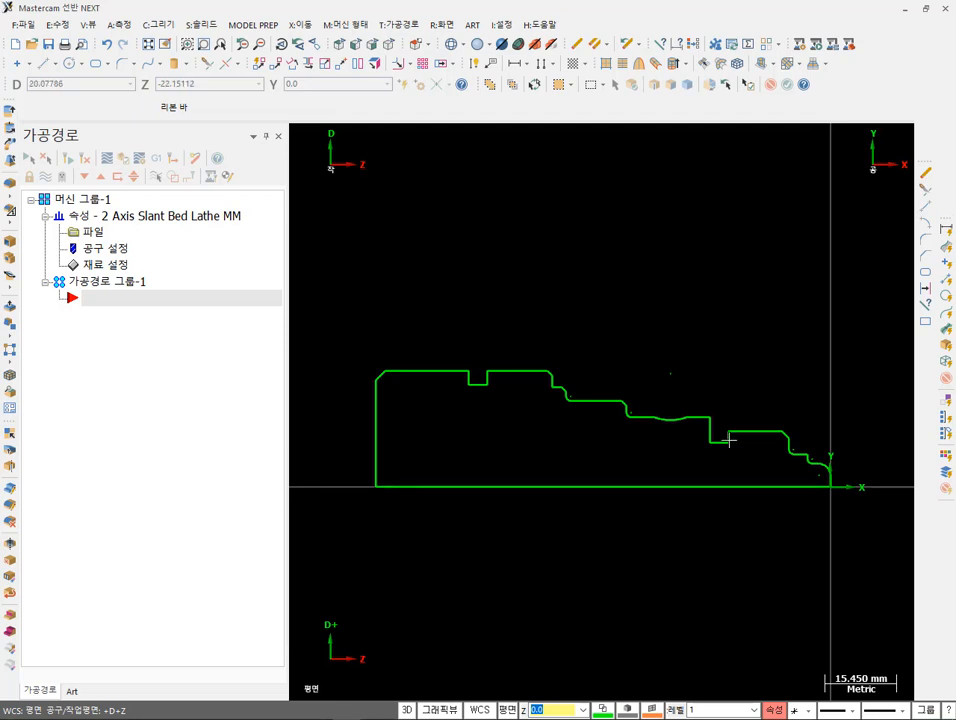
scroll(828, 476, "up", 2)
scroll(828, 478, "down", 1)
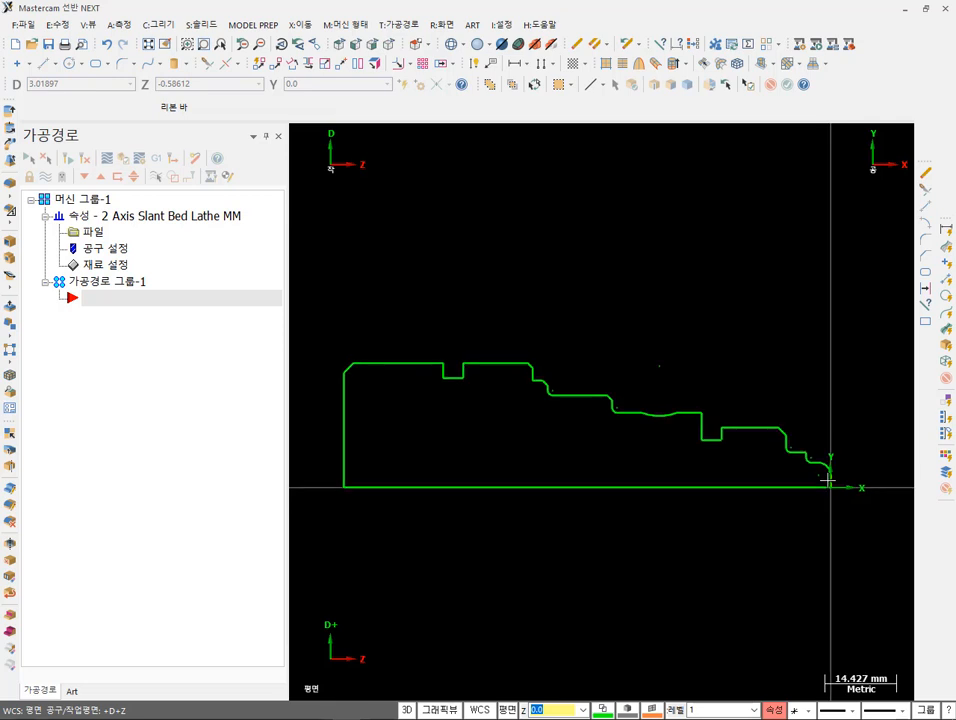
- In isometric view, revolve the closed profile about its centre line from 0 to 360 degrees as a new solid body
left_click(388, 46)
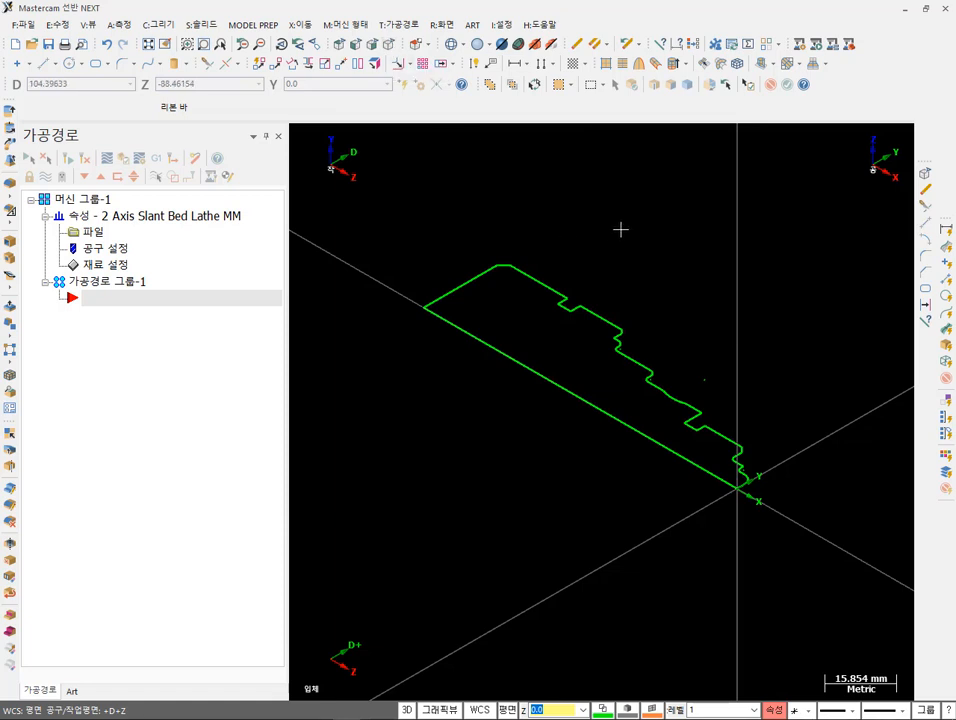
left_click(210, 26)
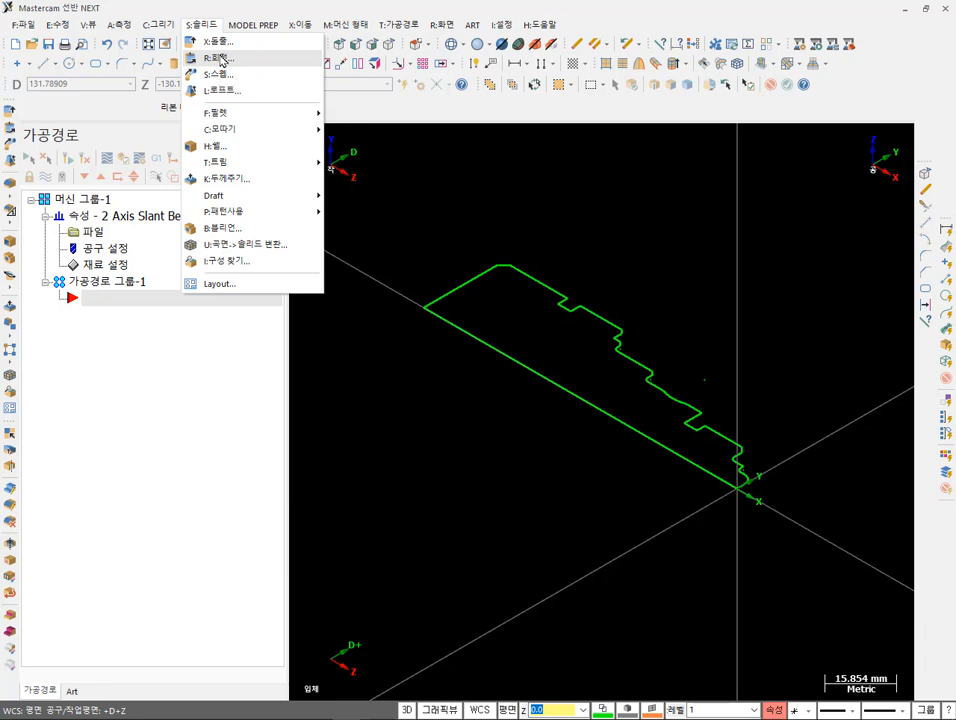
left_click(222, 61)
left_click(460, 327)
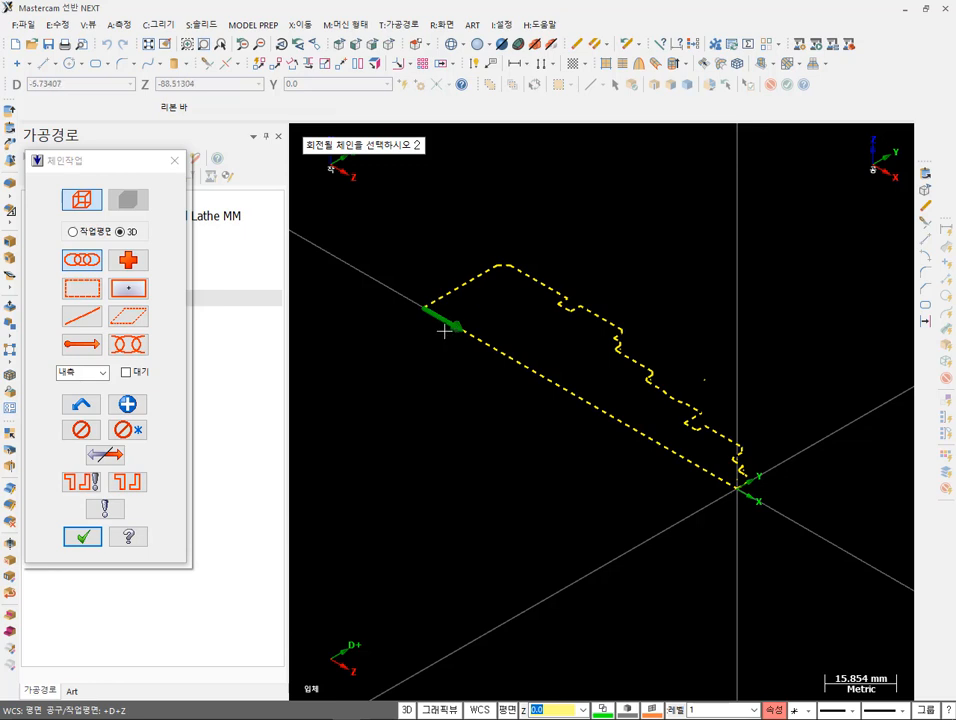
left_click(84, 538)
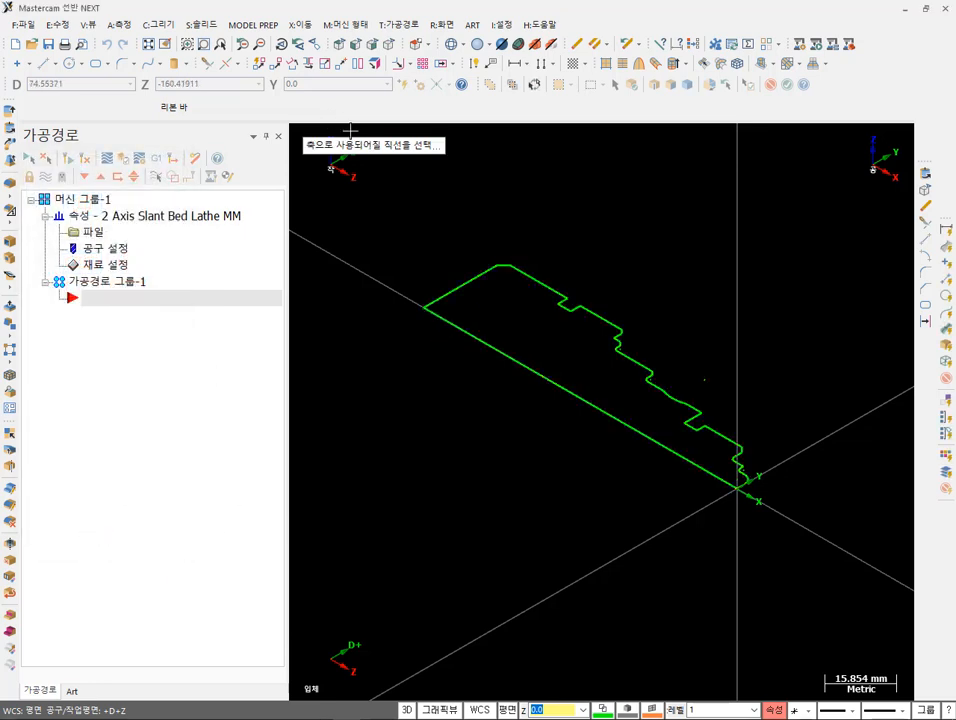
left_click(468, 325)
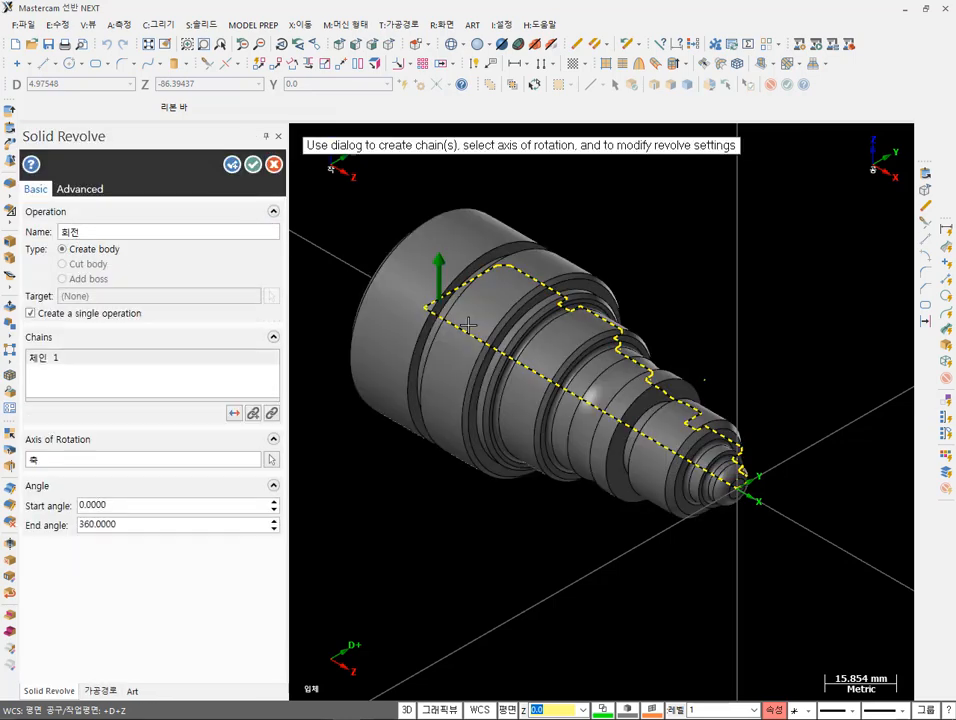
left_click(252, 161)
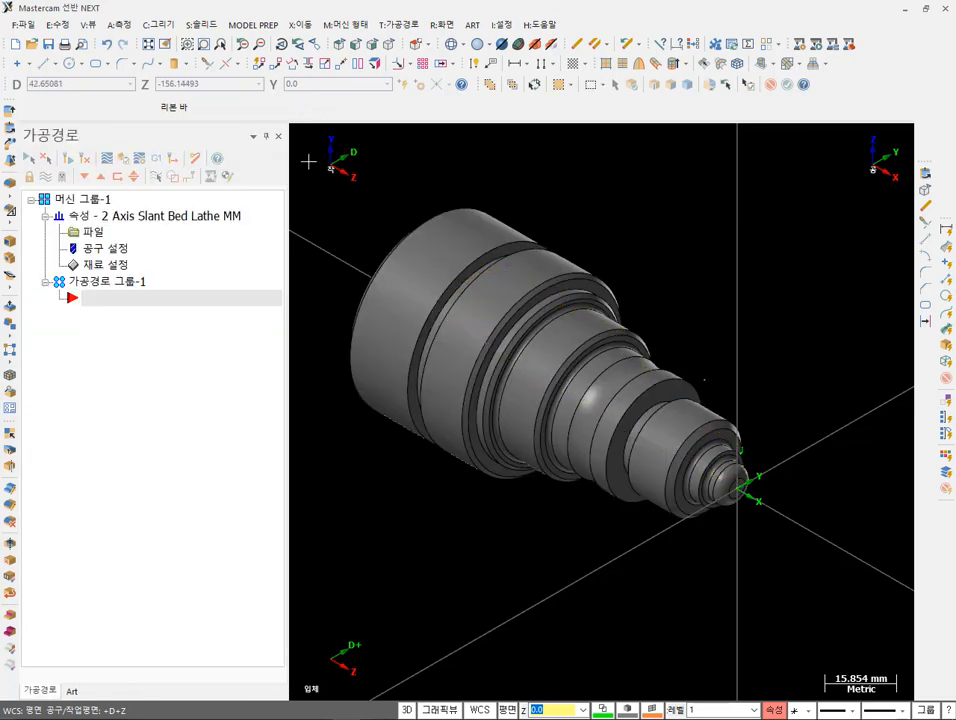
- Examine the revolved solid's steps, grooves and rounded tip against the profile outline in the top view
left_click(339, 45)
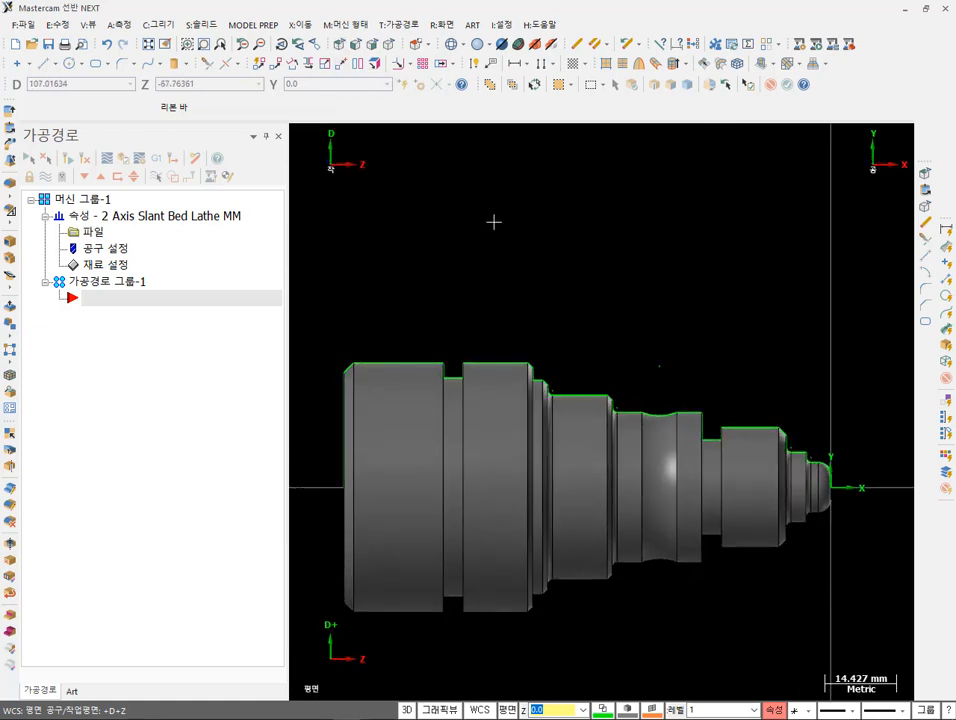
scroll(626, 300, "up", 6)
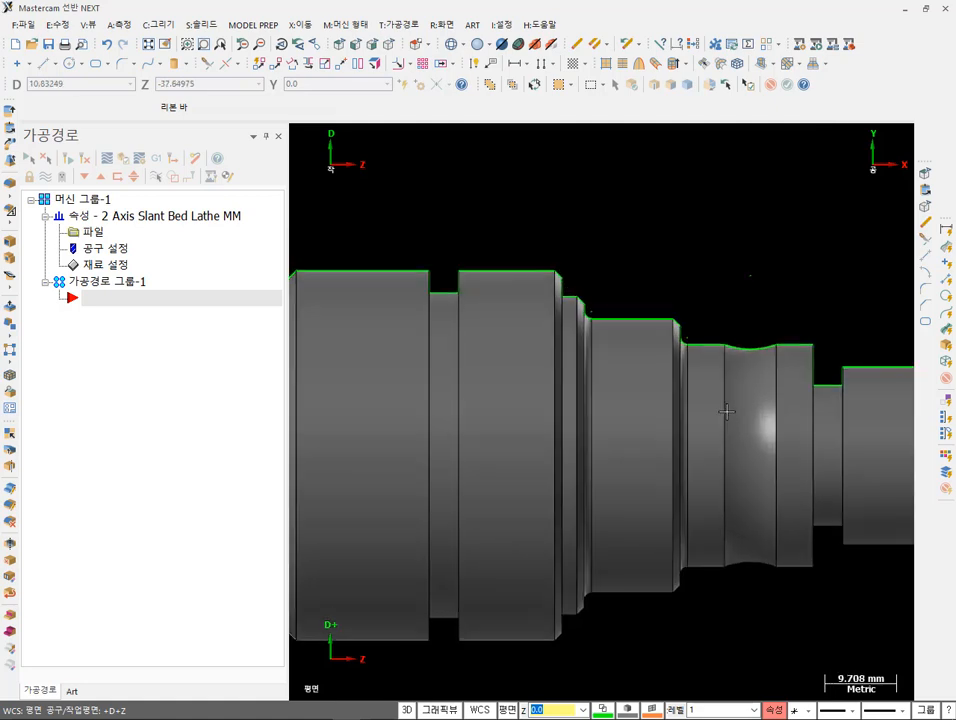
scroll(626, 300, "down", 8)
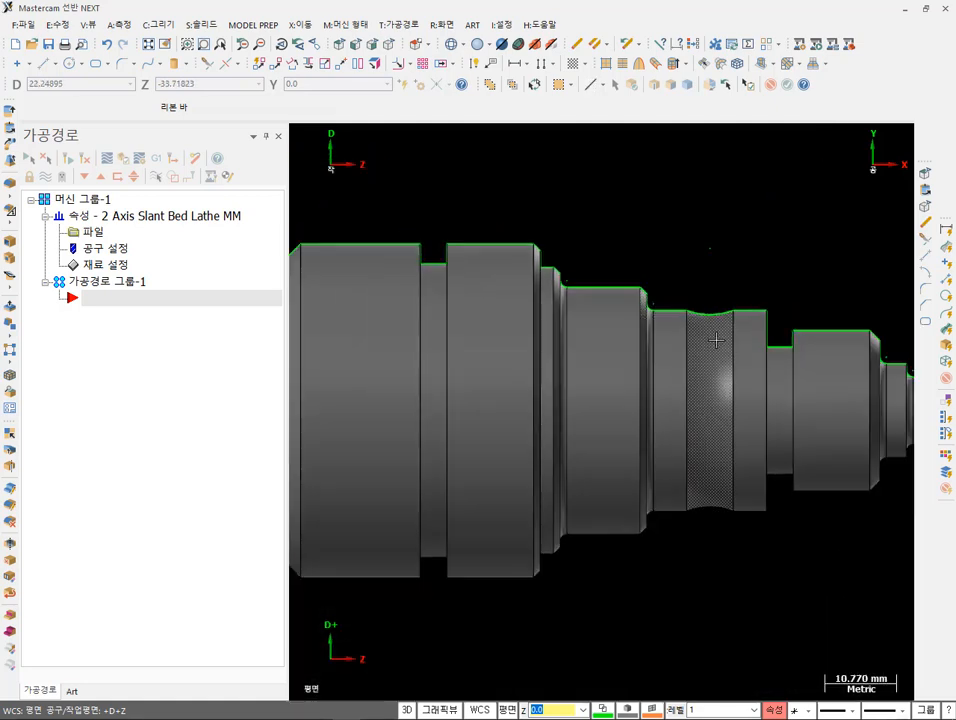
scroll(802, 346, "up", 1)
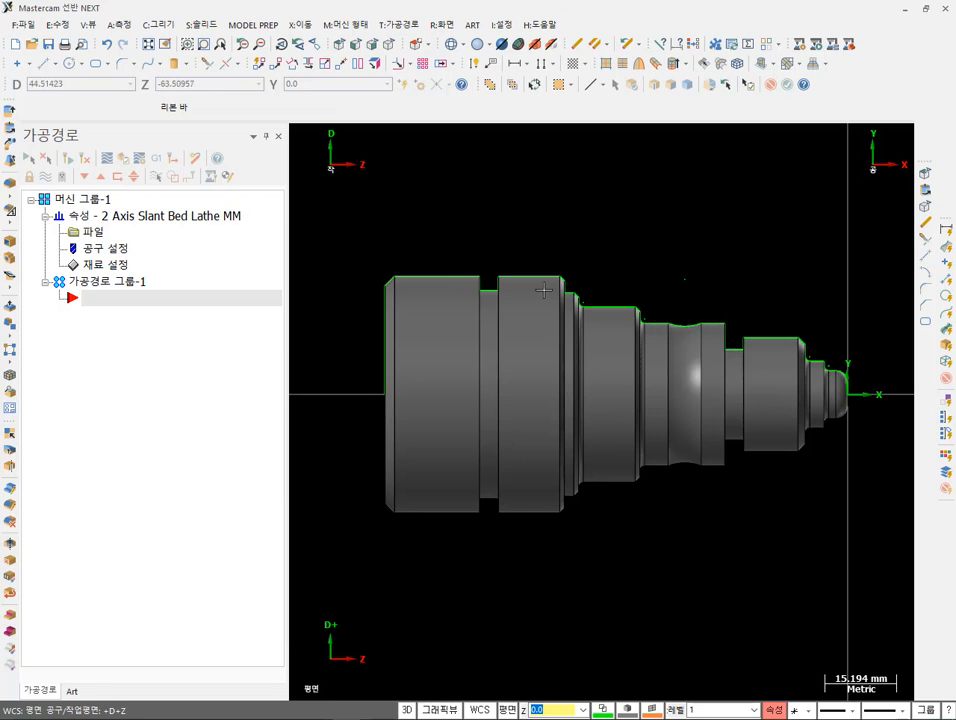
left_click(158, 24)
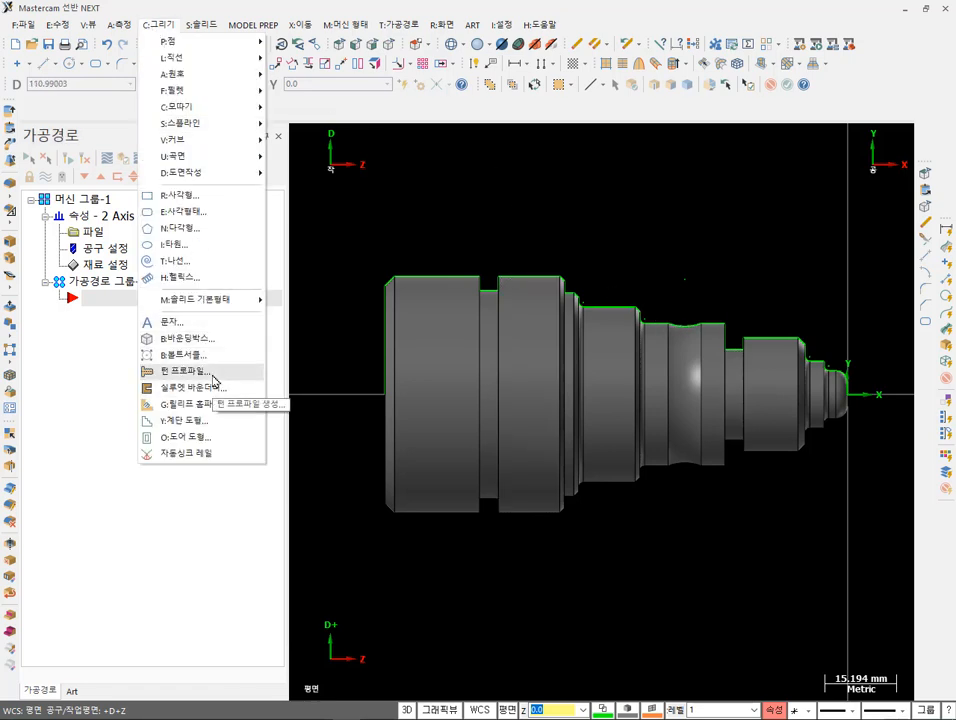
left_click(475, 182)
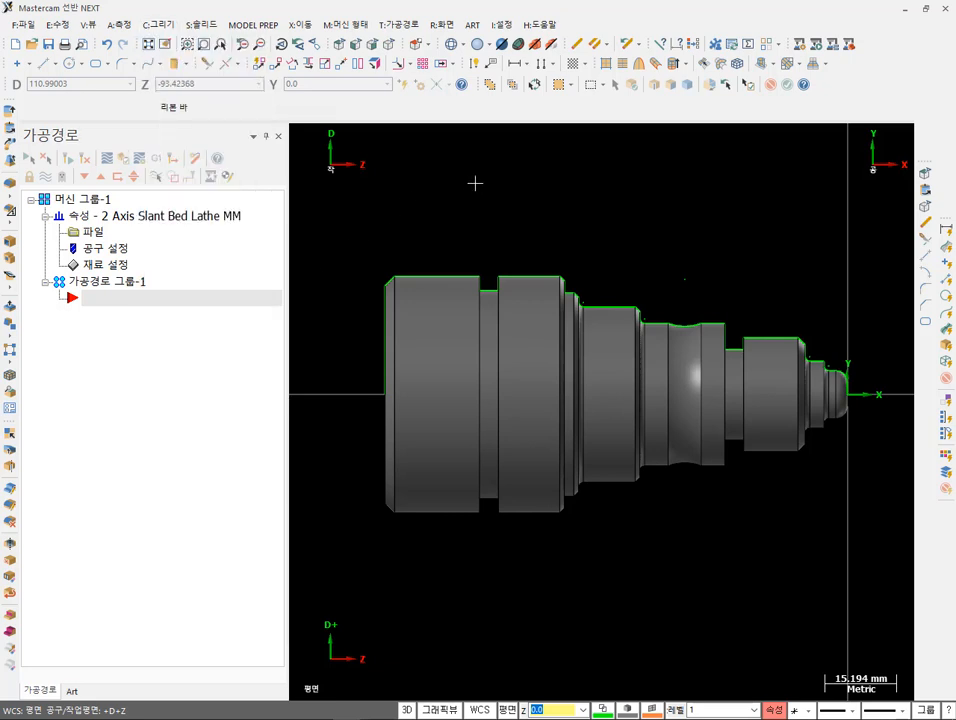
scroll(649, 398, "down", 5)
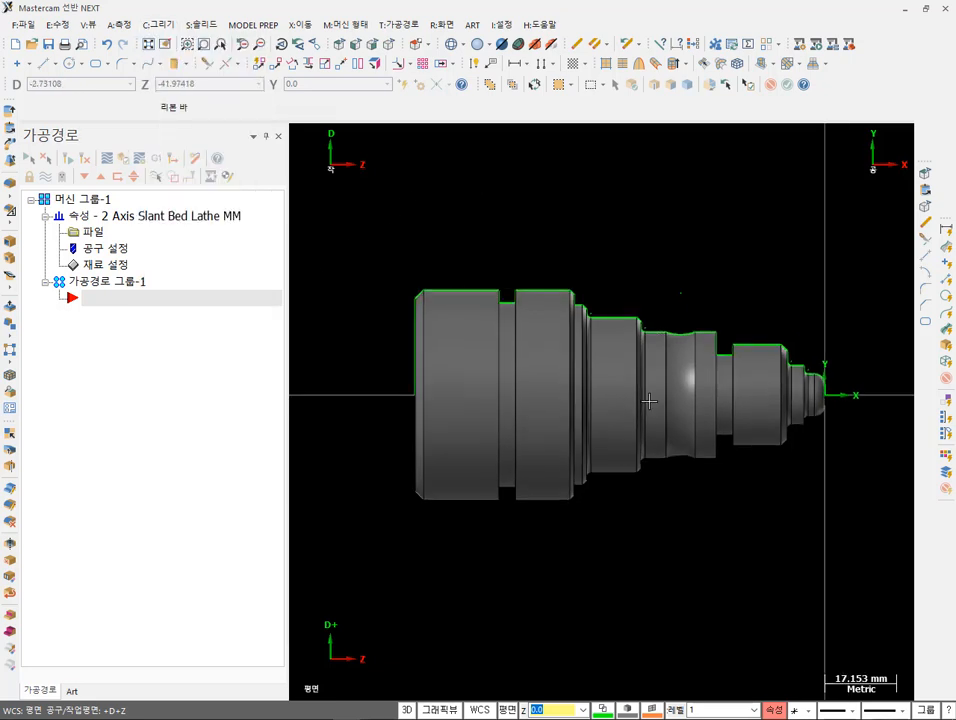
scroll(713, 267, "up", 4)
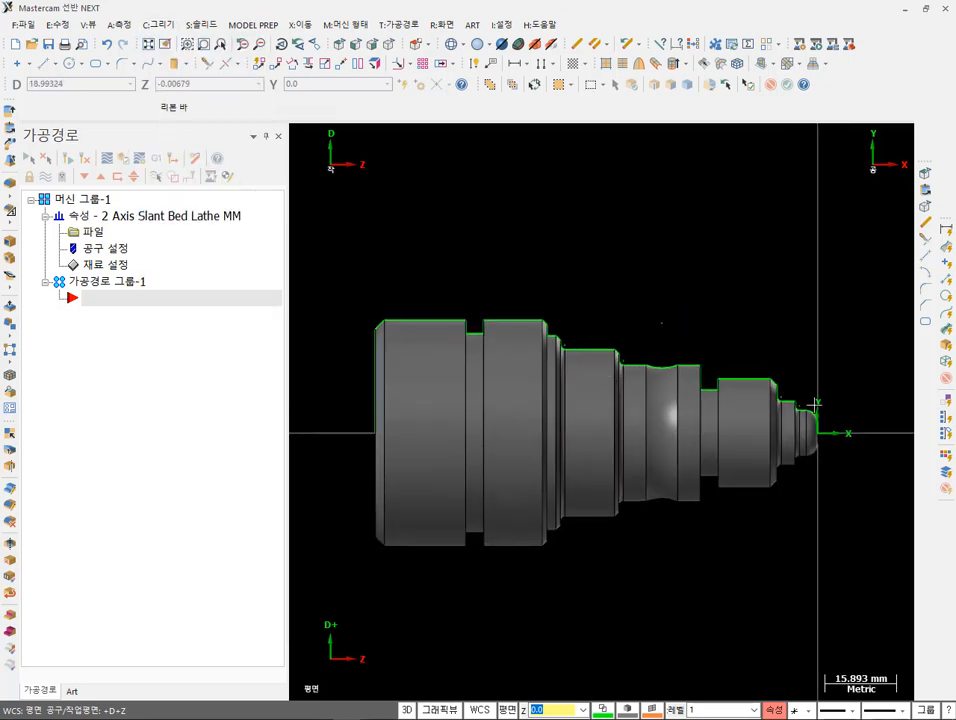
scroll(548, 316, "down", 2)
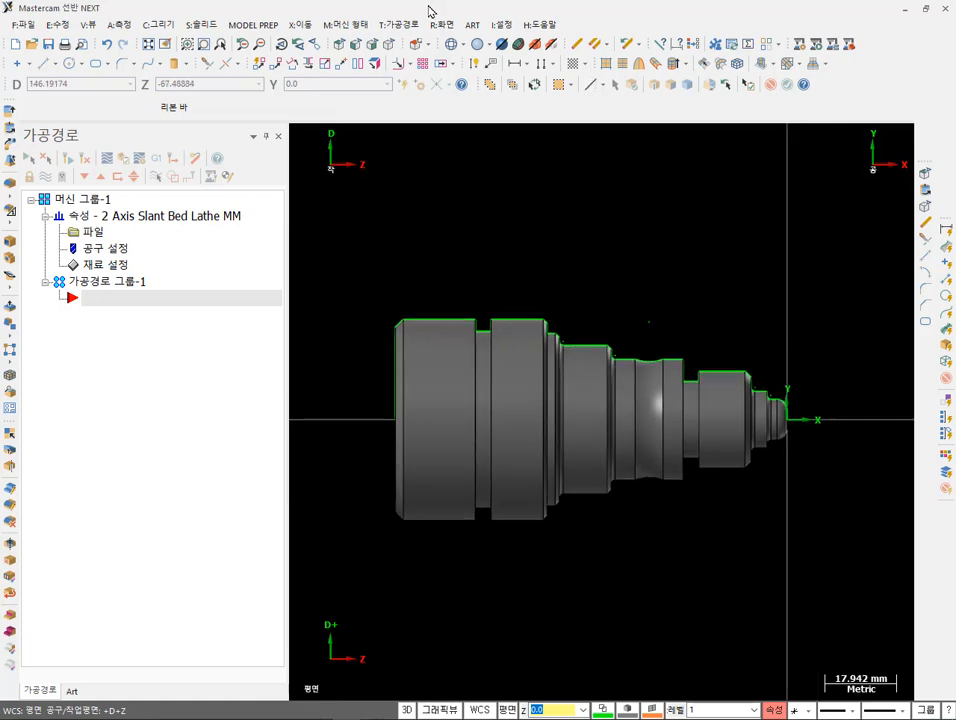
- Switch to the isometric view and delete the revolved solid, keeping only the wireframe profile
left_click(388, 44)
scroll(416, 238, "up", 1)
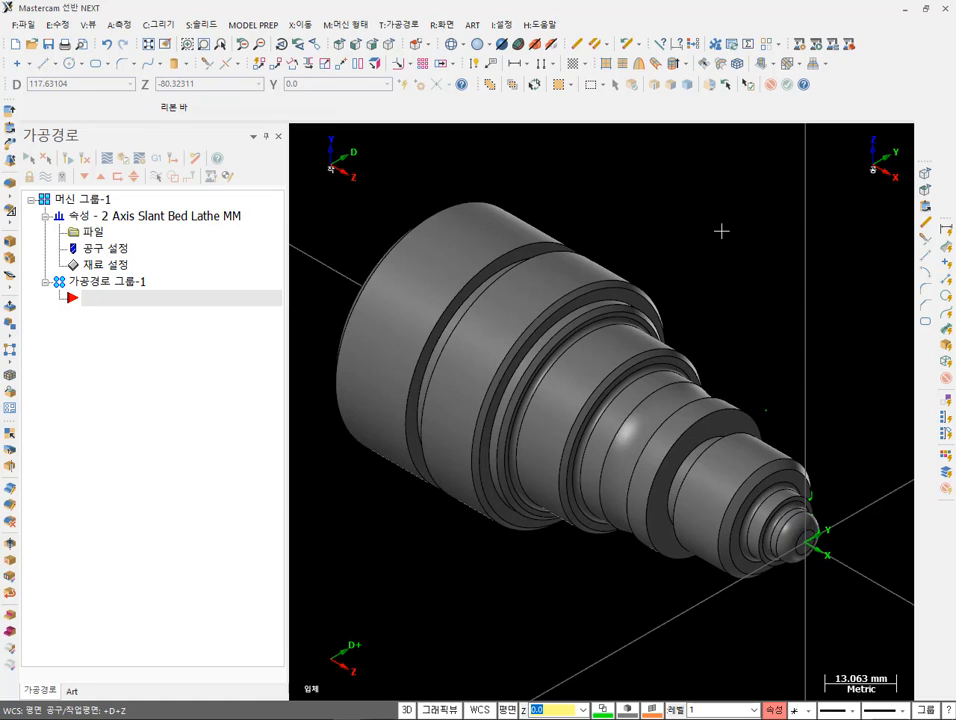
key("ctrl+a")
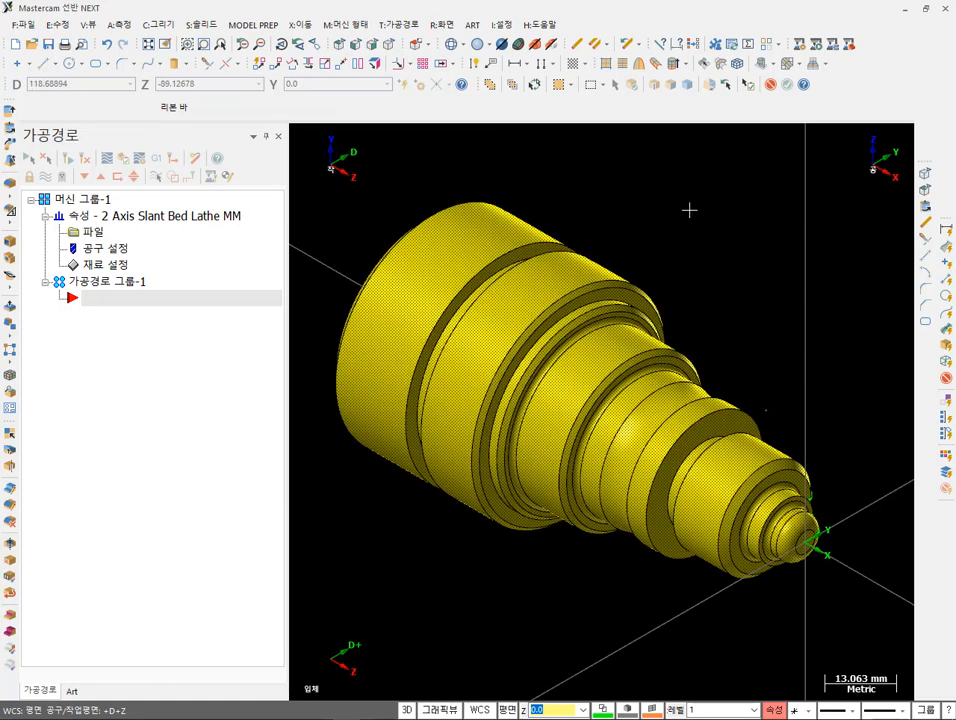
key("Delete")
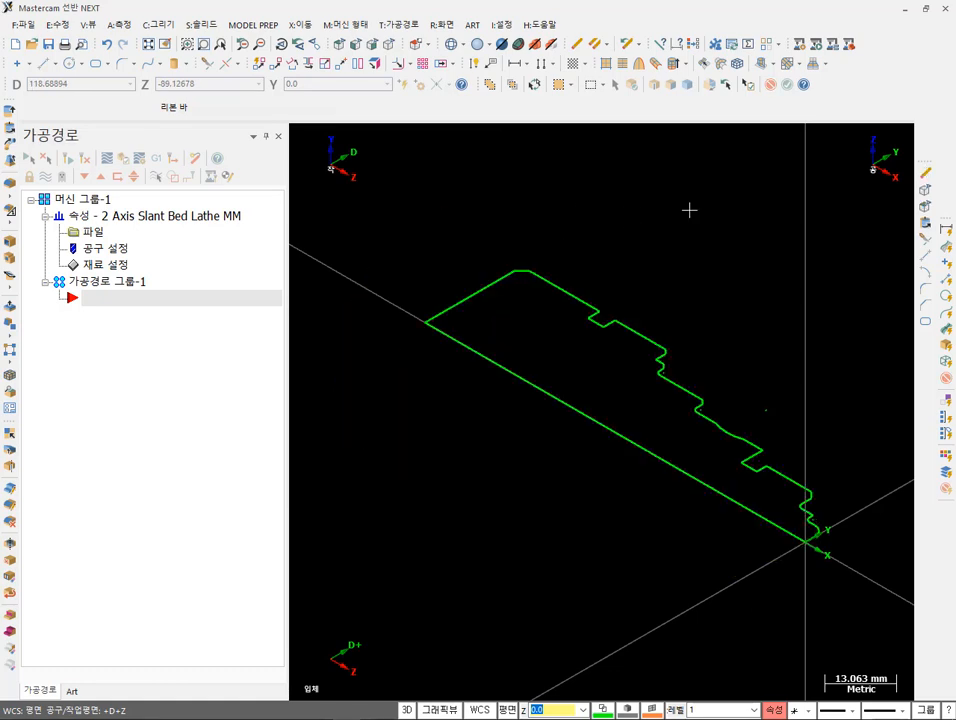
- Check the wireframe profile in the isometric view and return to the top view
left_click(340, 46)
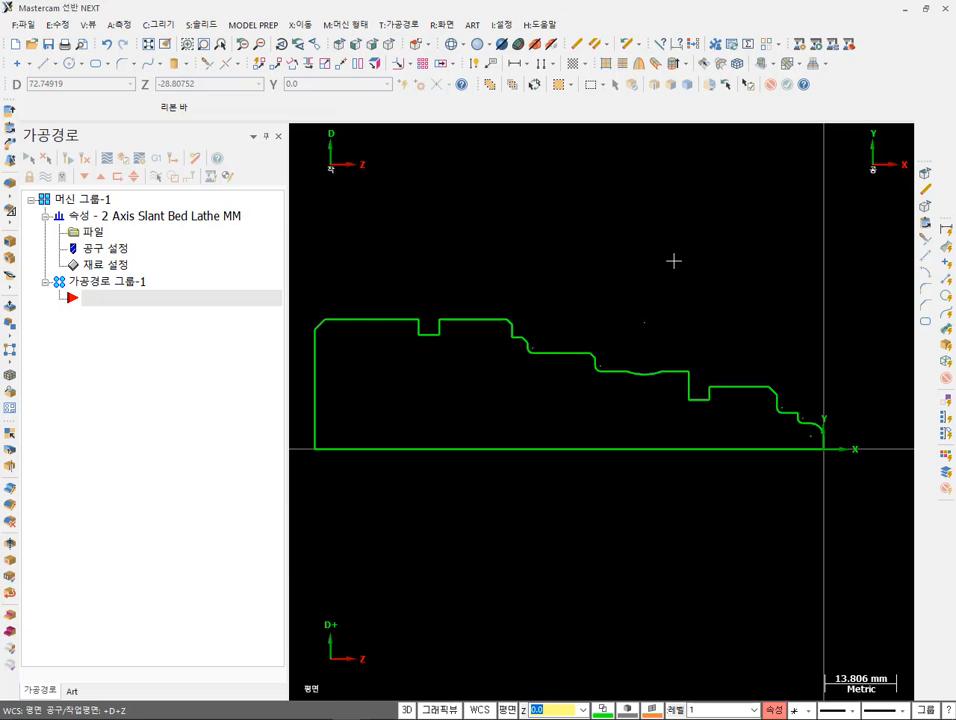
left_click(388, 48)
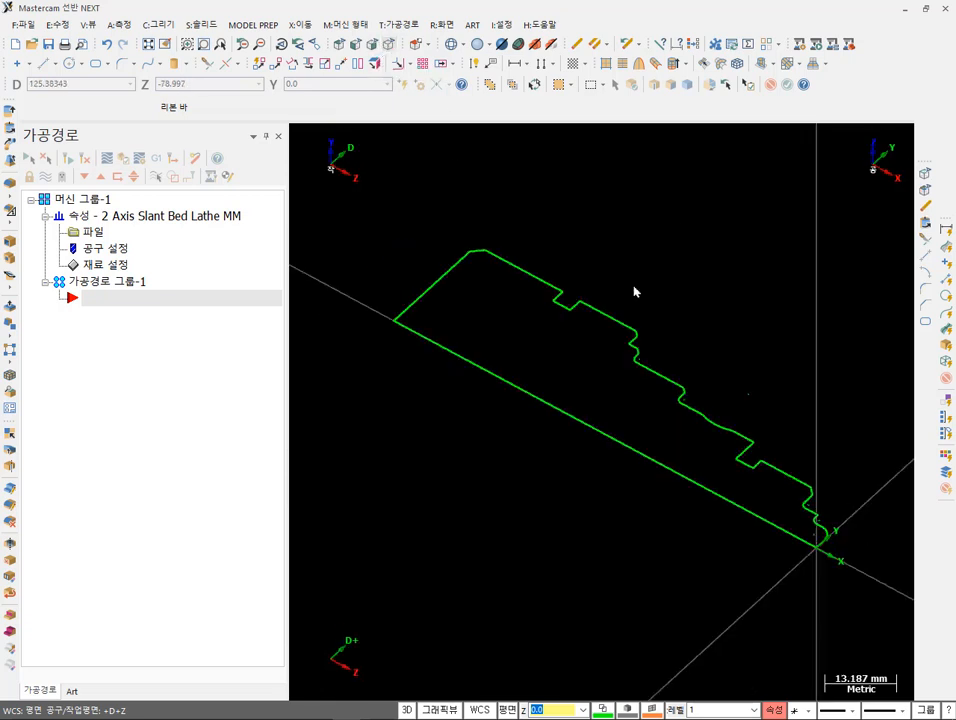
left_click(356, 45)
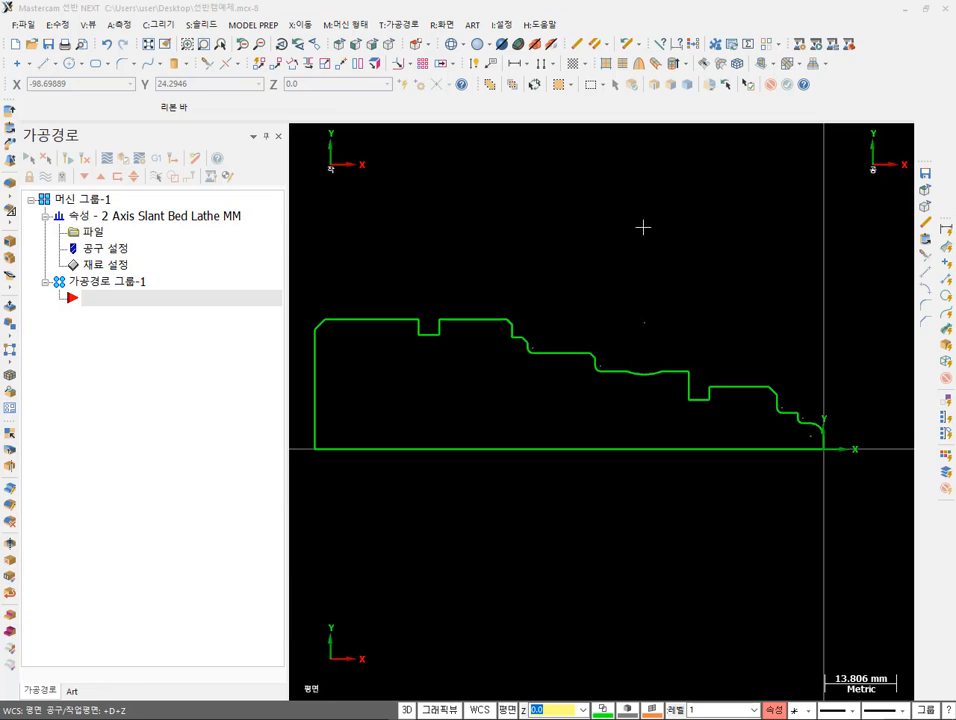
scroll(643, 228, "down", 1)
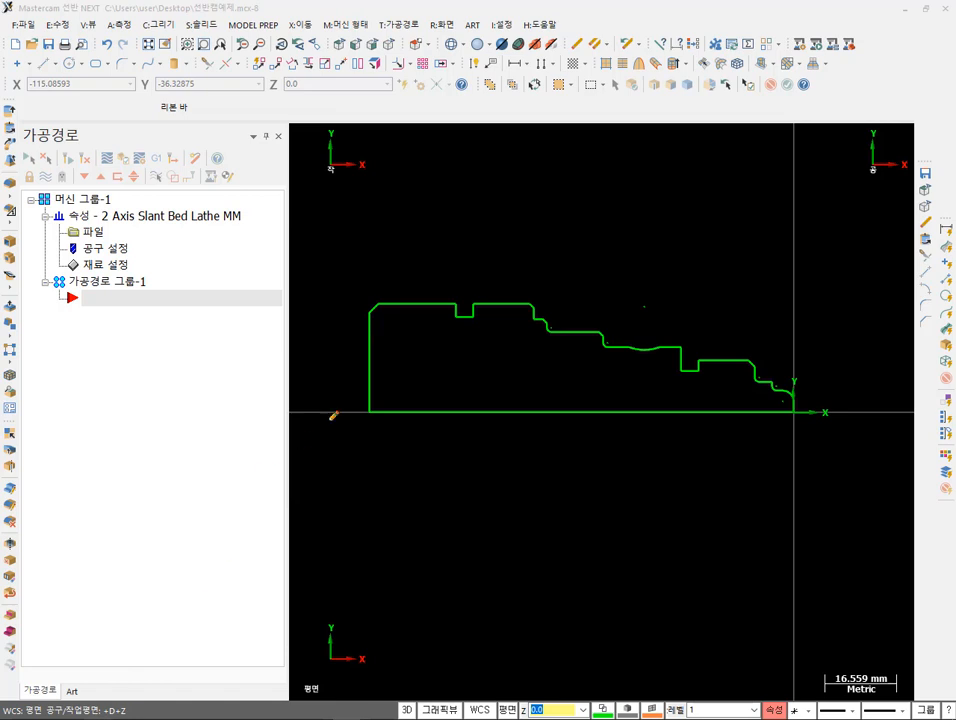
mouse_move(402, 442)
left_mouse_down()
mouse_move(385, 428)
mouse_move(383, 242)
mouse_move(446, 283)
mouse_move(453, 312)
mouse_move(444, 367)
mouse_move(405, 441)
left_mouse_up()
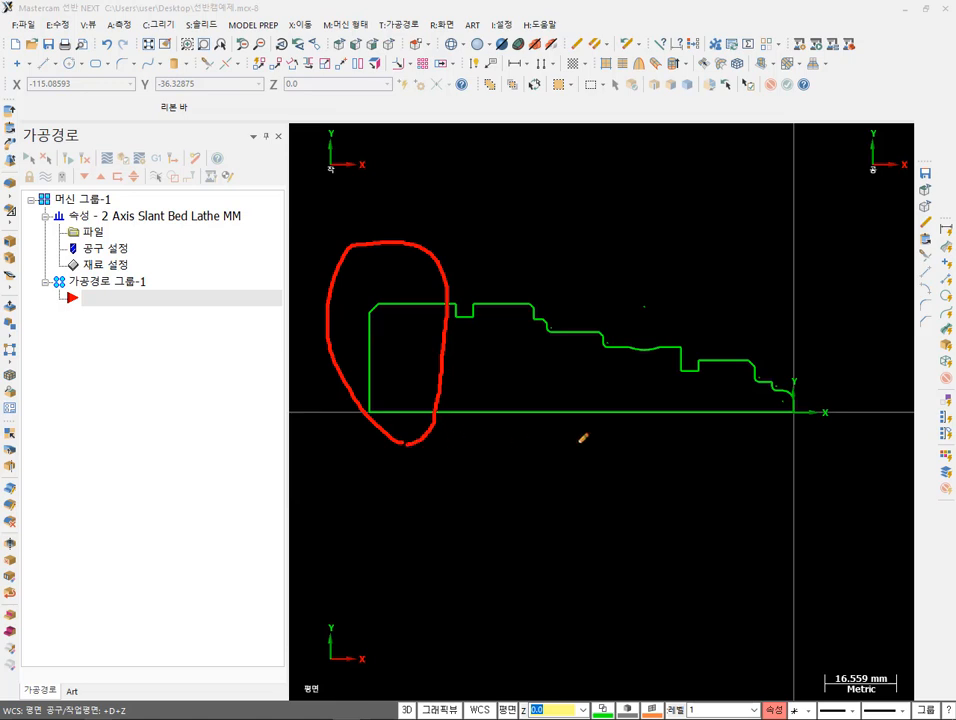
mouse_move(759, 447)
left_mouse_down()
mouse_move(737, 430)
mouse_move(794, 332)
mouse_move(781, 449)
left_mouse_up()
left_click_drag(848, 303, 620, 296)
left_click_drag(891, 345, 589, 319)
left_click_drag(889, 369, 630, 351)
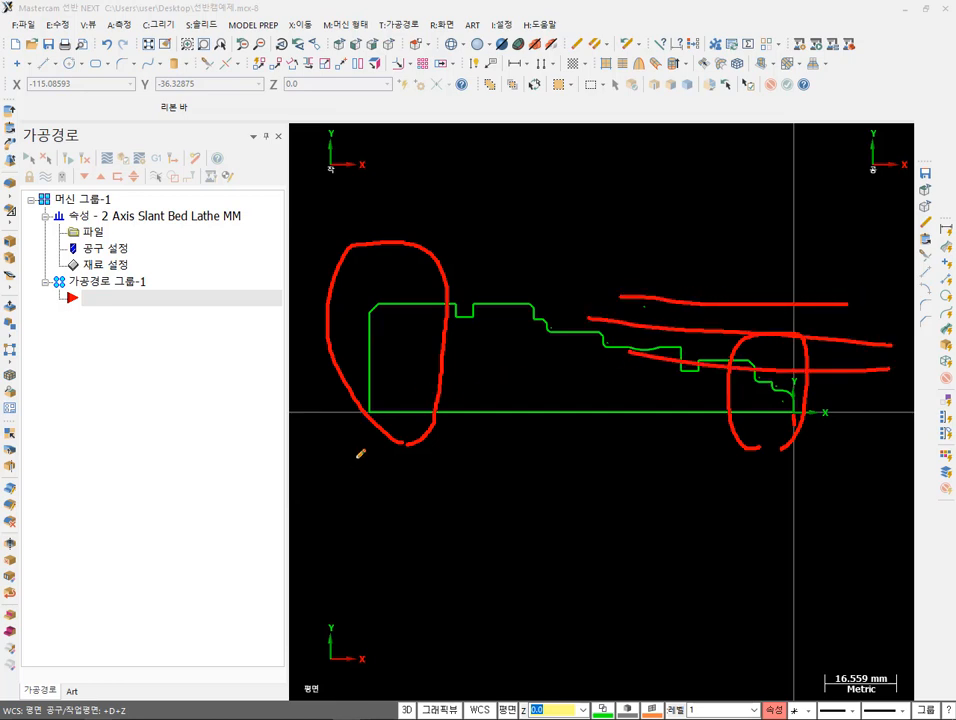
left_click_drag(372, 446, 330, 400)
mouse_move(415, 378)
left_mouse_down()
mouse_move(454, 276)
mouse_move(772, 282)
mouse_move(787, 298)
mouse_move(730, 291)
left_mouse_up()
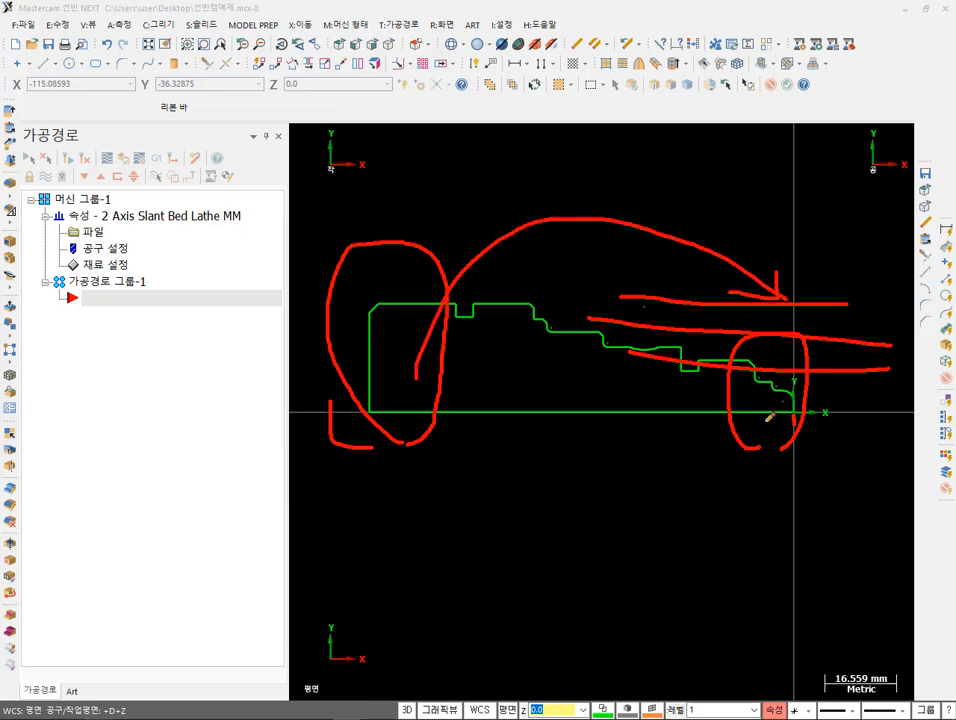
right_click(645, 502)
left_click(677, 660)
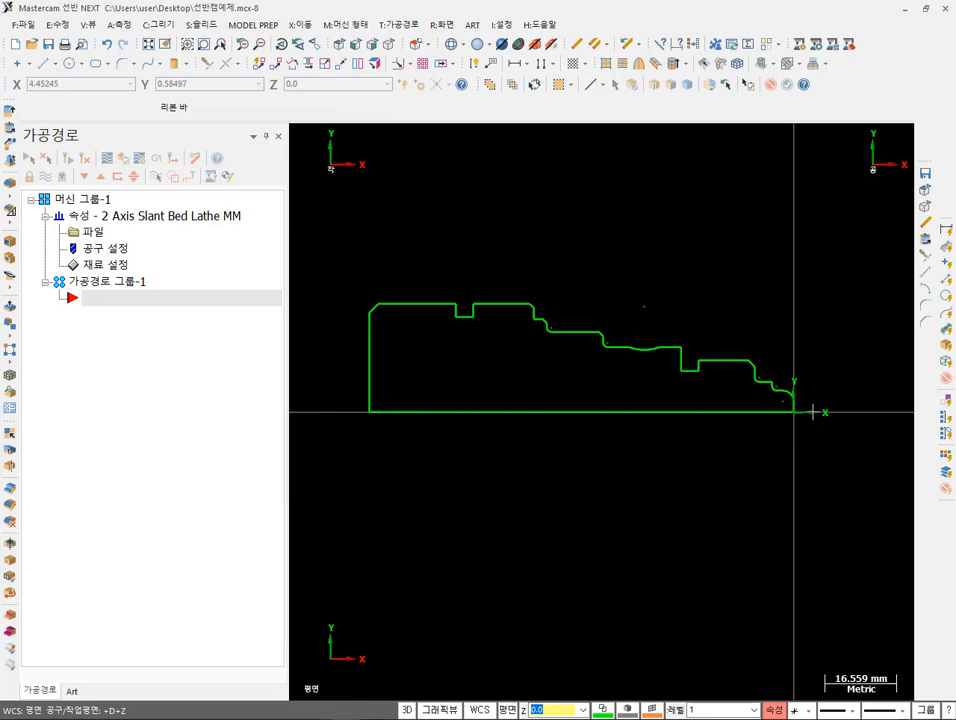
- Mirror the entire profile in Move mode about the vertical axis at X -49.0, picking the centre line's midpoint
left_click(600, 412)
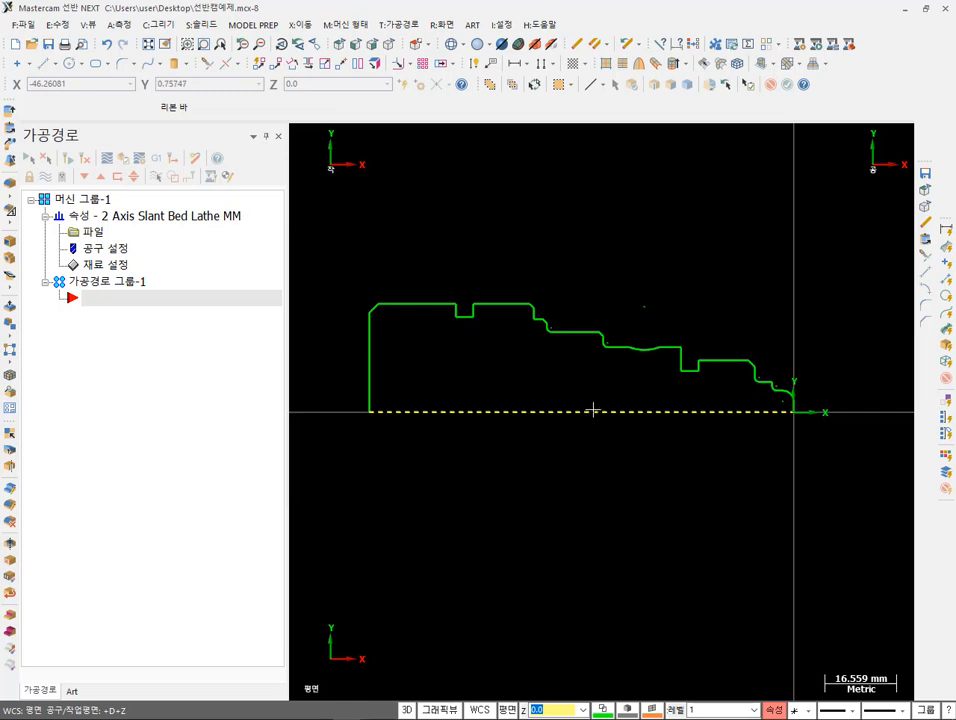
left_click(309, 26)
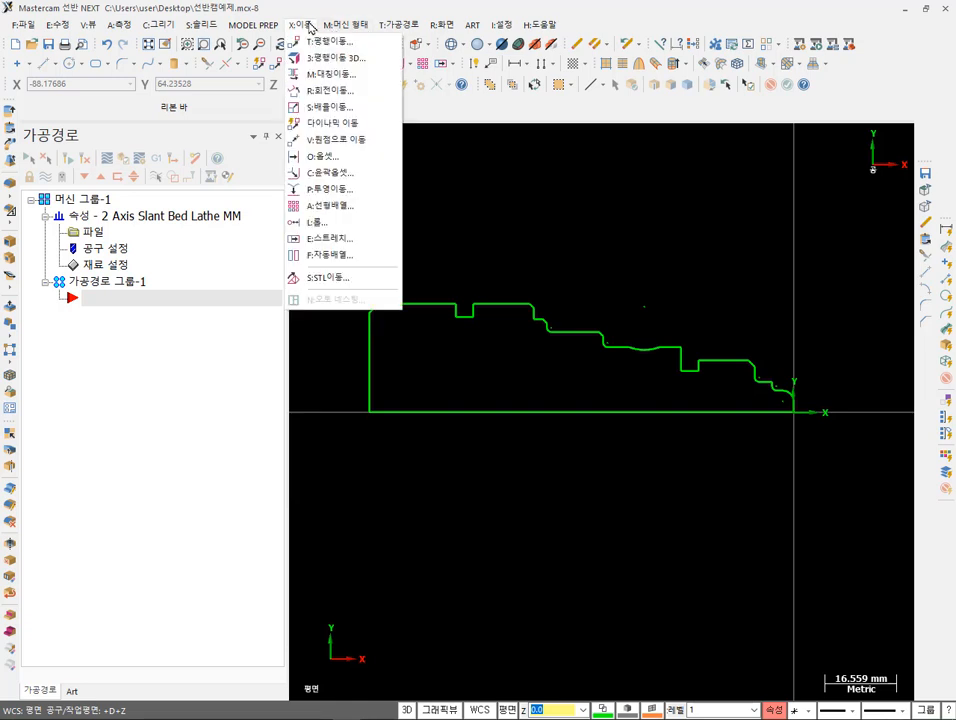
left_click(333, 75)
left_click_drag(329, 229, 834, 489)
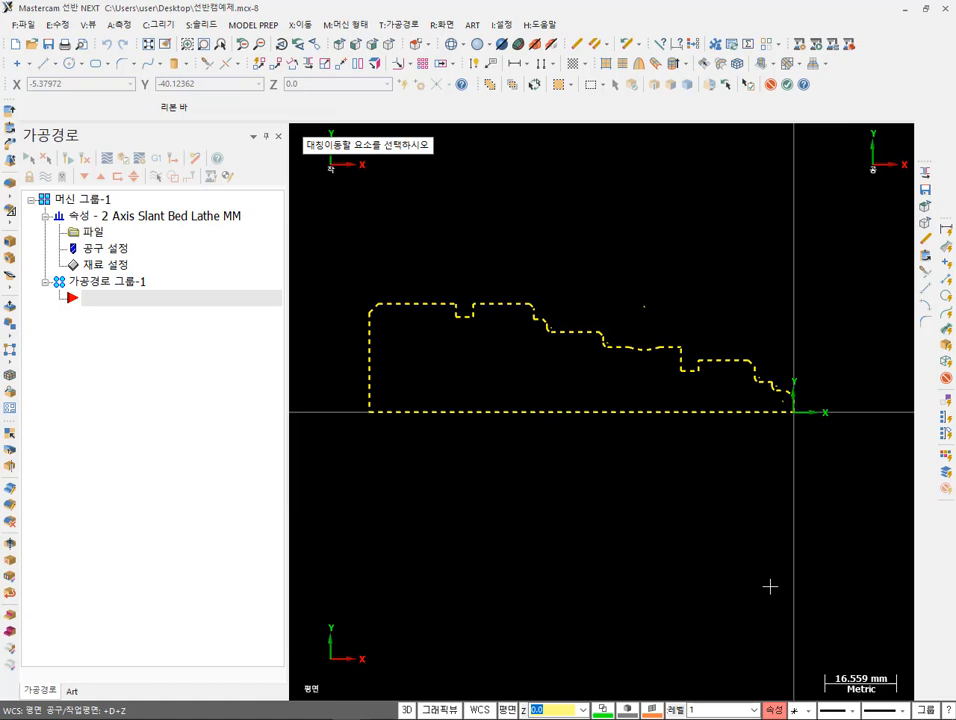
key("Return")
left_click_drag(107, 165, 250, 281)
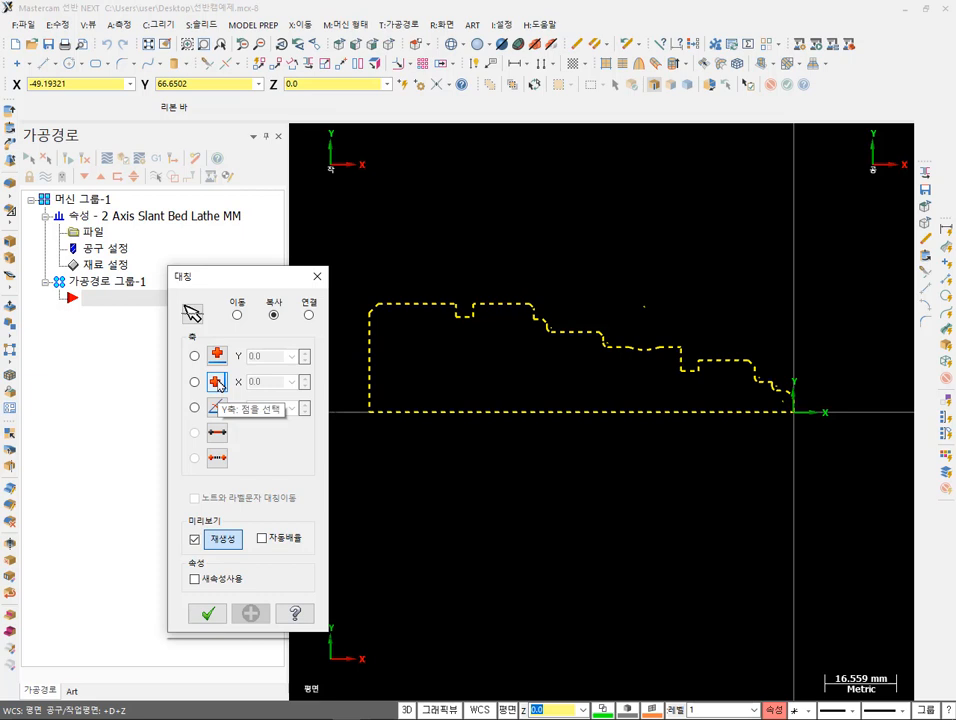
left_click(217, 383)
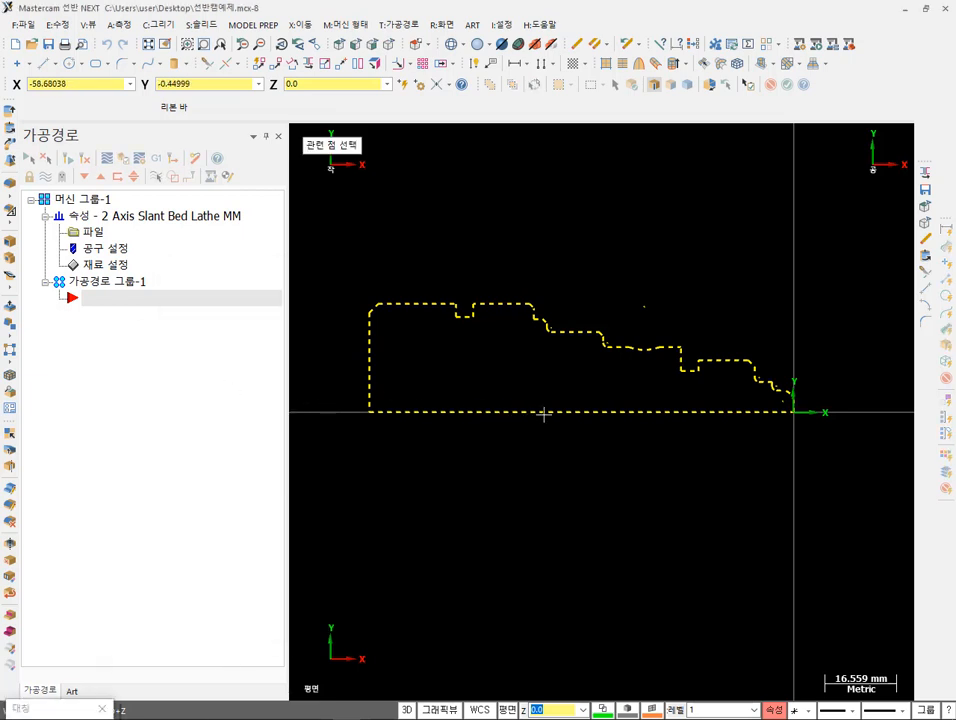
left_click(582, 411)
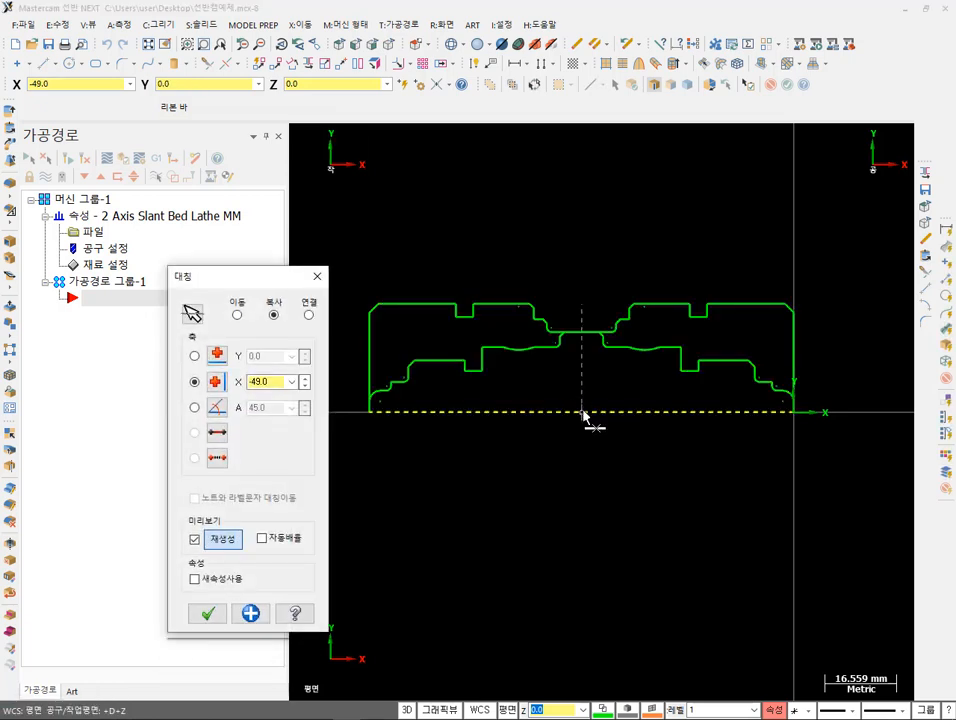
left_click(238, 316)
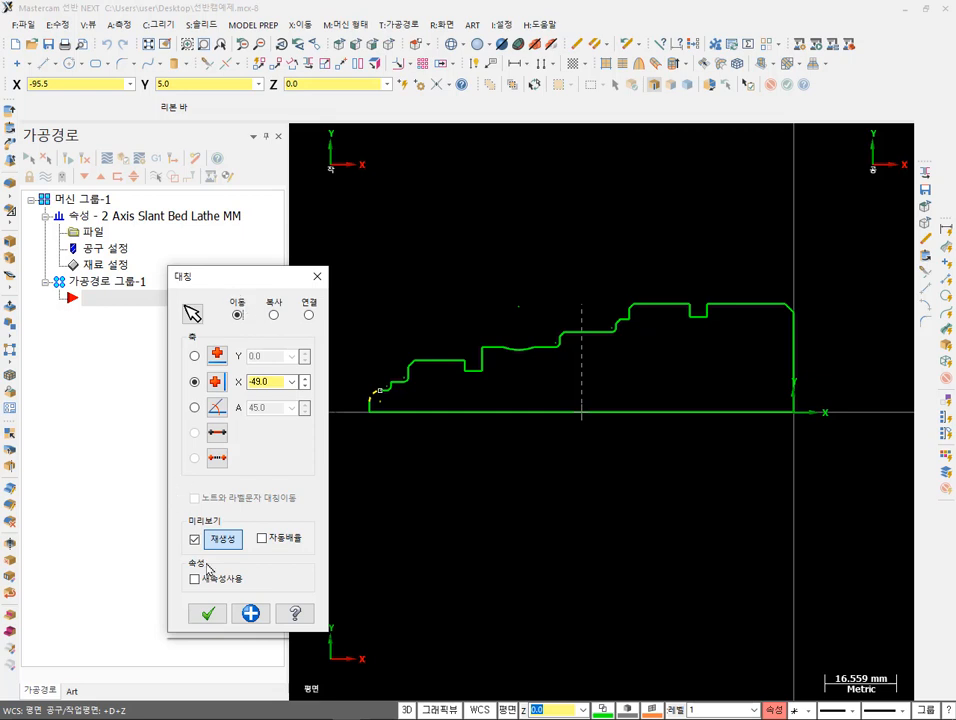
left_click(219, 622)
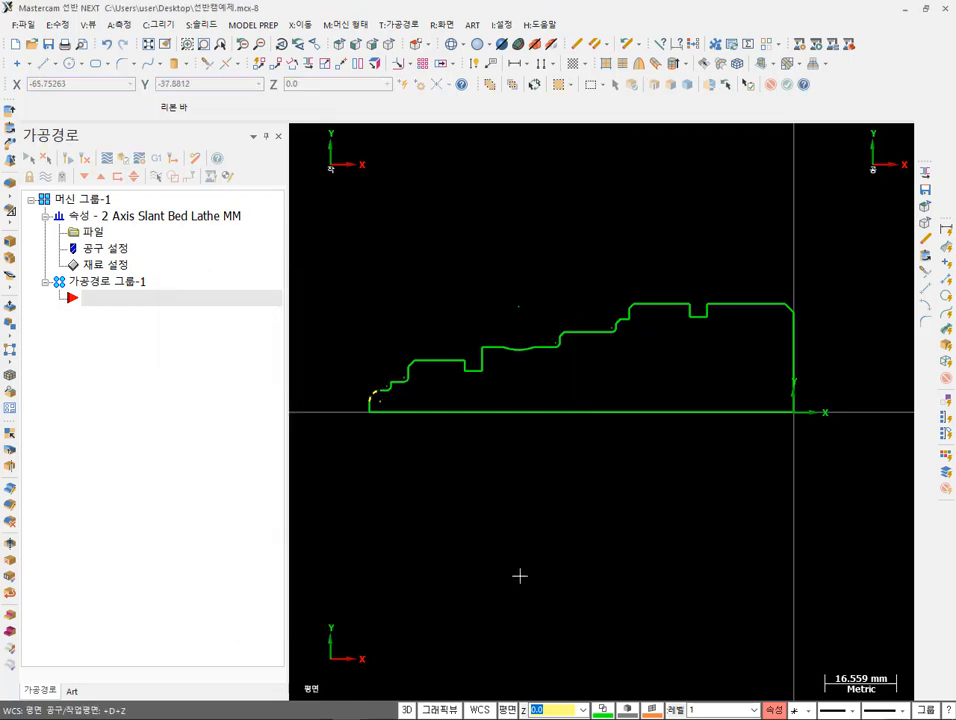
scroll(531, 572, "down", 1)
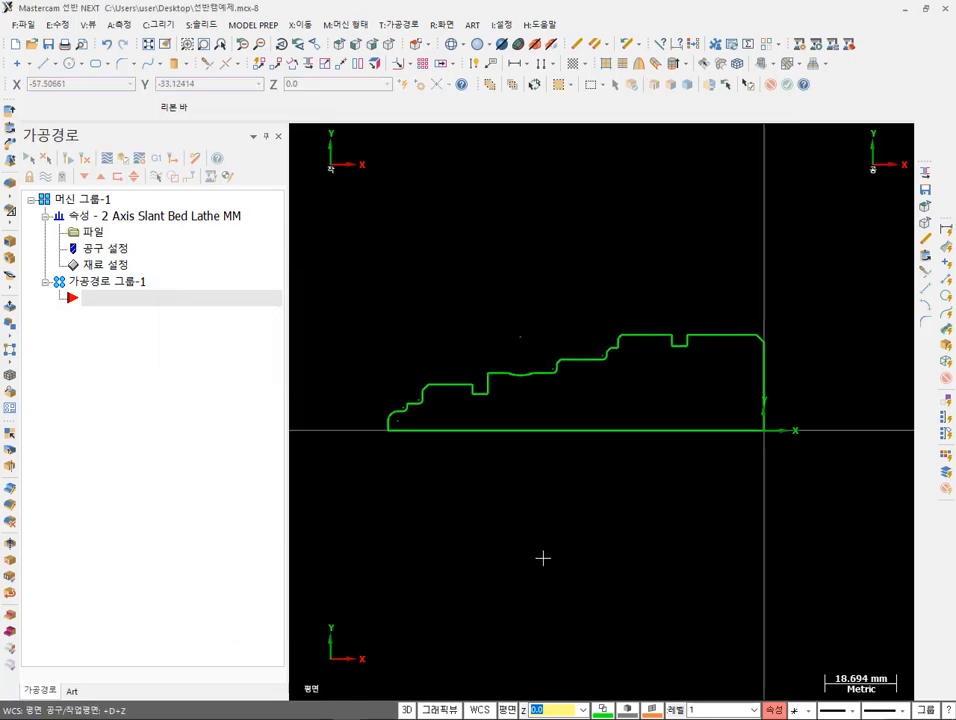
scroll(544, 559, "up", 2)
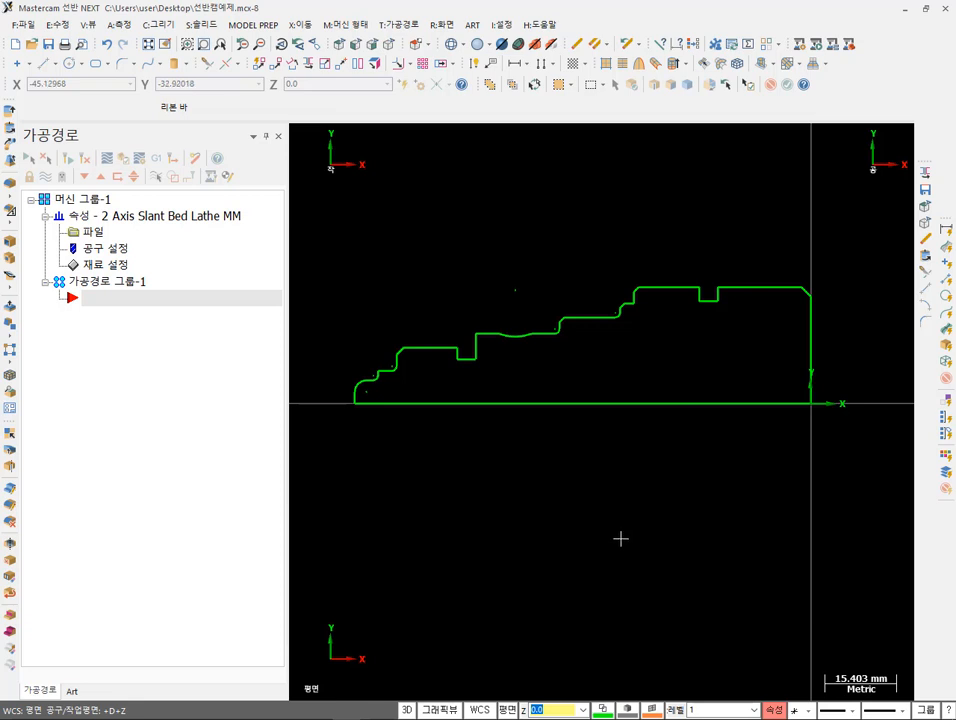
scroll(700, 244, "up", 1)
scroll(650, 250, "up", 1)
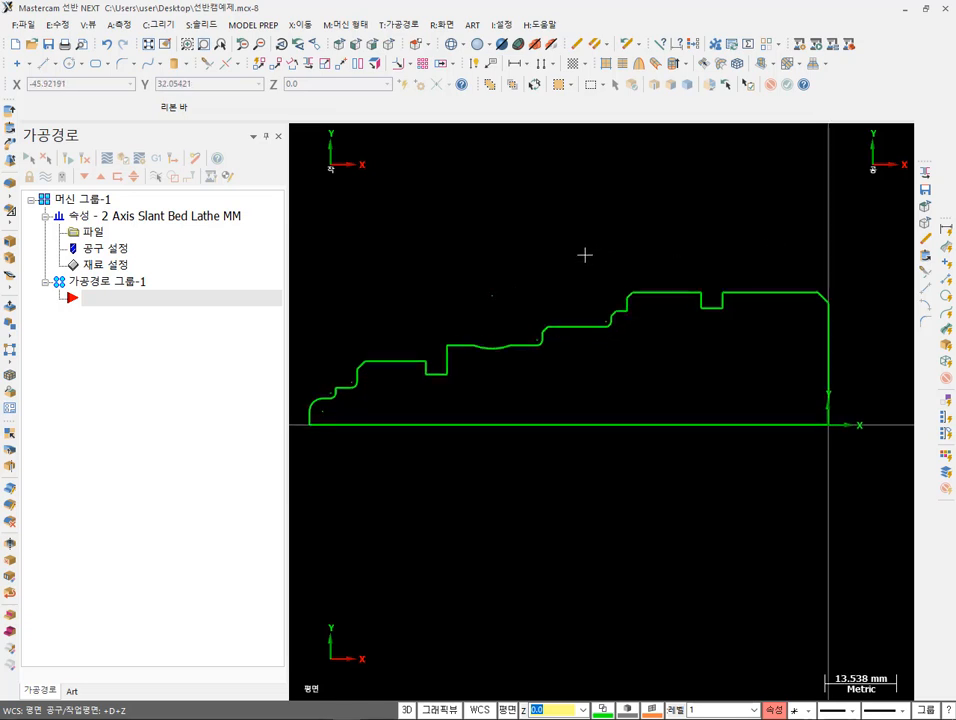
scroll(672, 259, "down", 3)
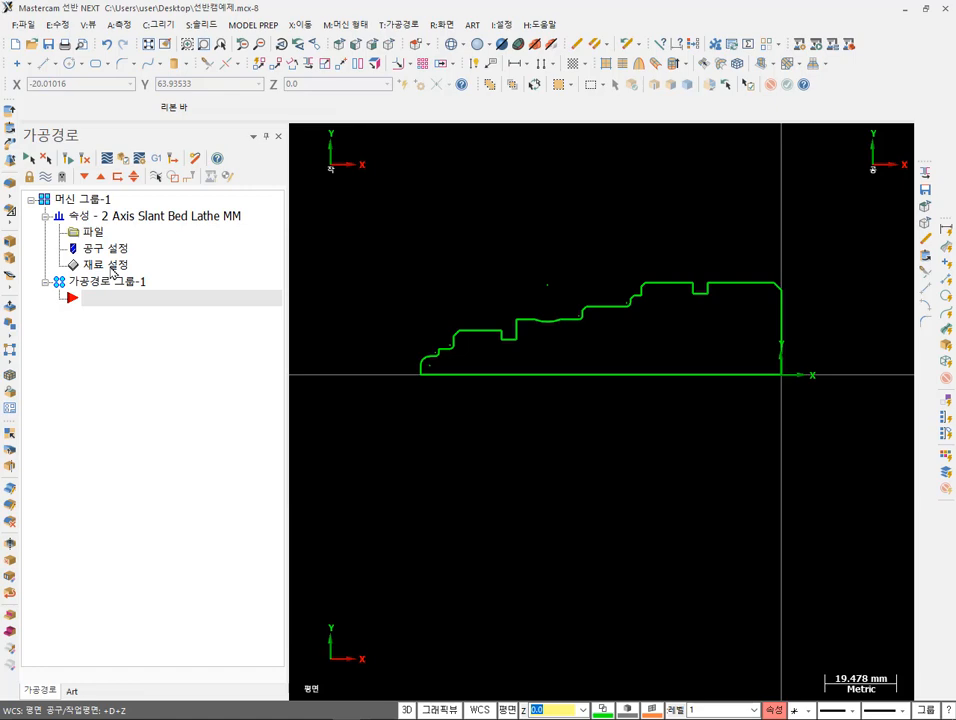
- Open the left spindle's stock properties and set the cylinder's outer diameter to 50.0 from a point on the profile's outermost edge
left_click(112, 268)
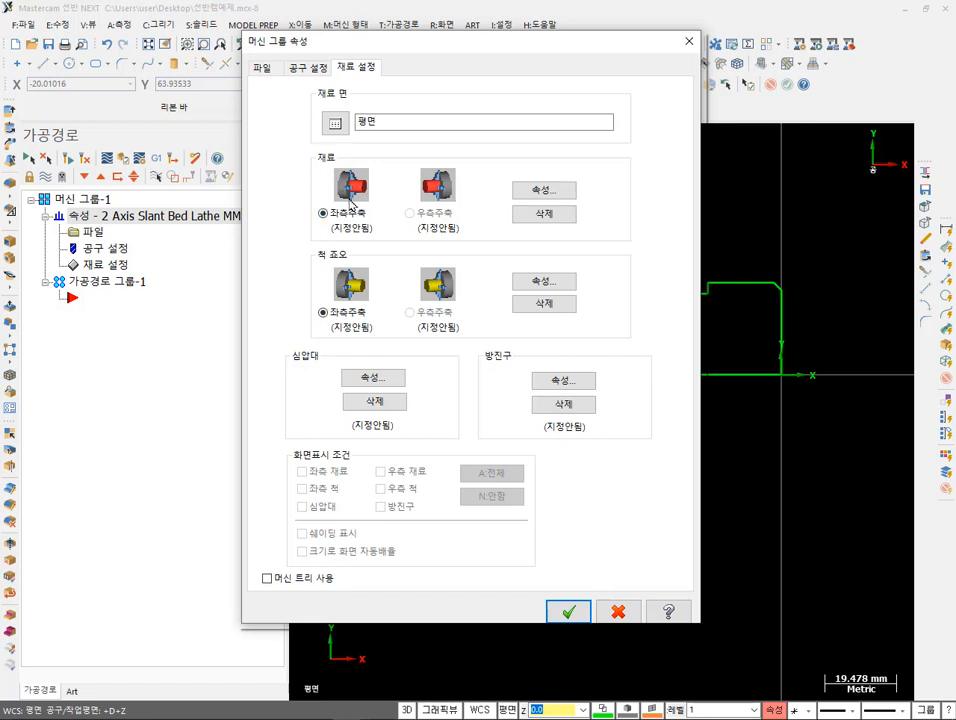
left_click(559, 194)
mouse_move(360, 167)
left_mouse_down()
mouse_move(412, 58)
mouse_move(561, 85)
mouse_move(324, 34)
mouse_move(334, 42)
left_mouse_up()
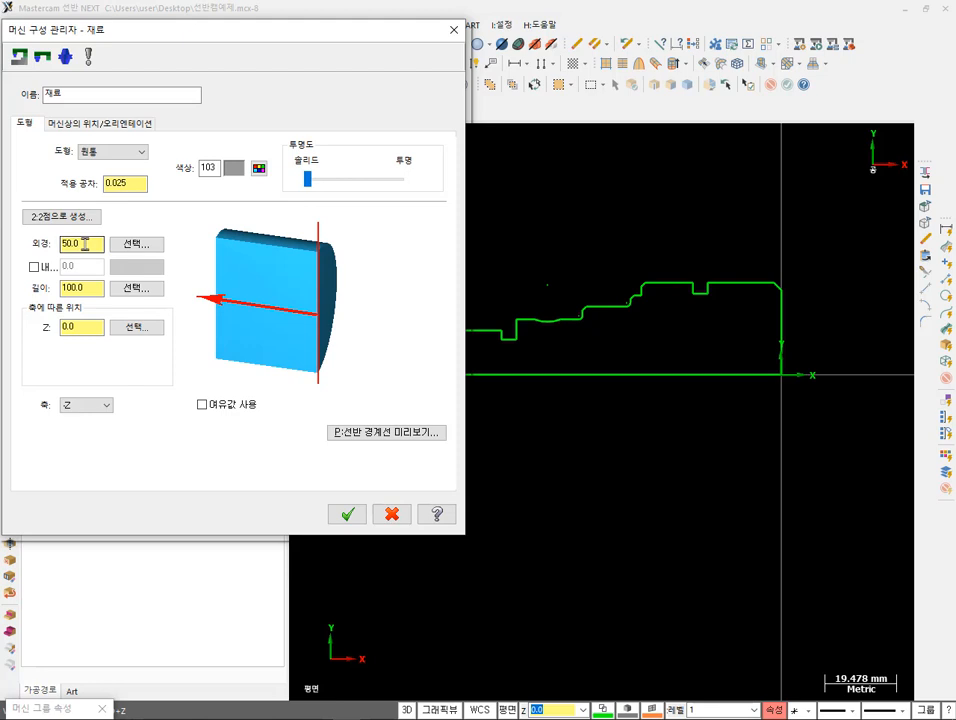
left_click(131, 244)
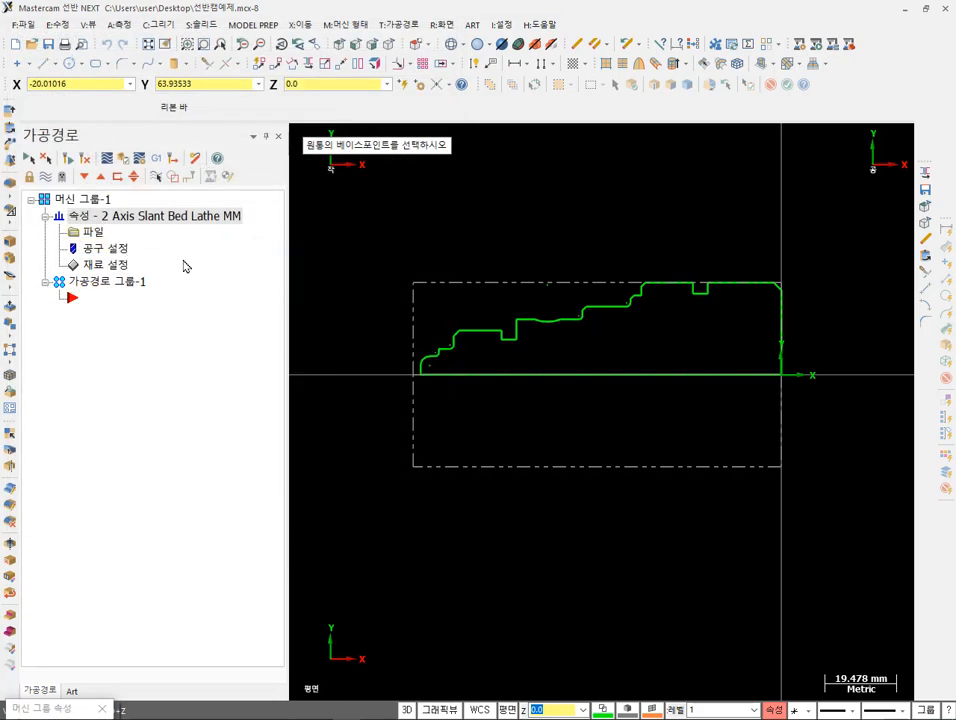
left_click(742, 288)
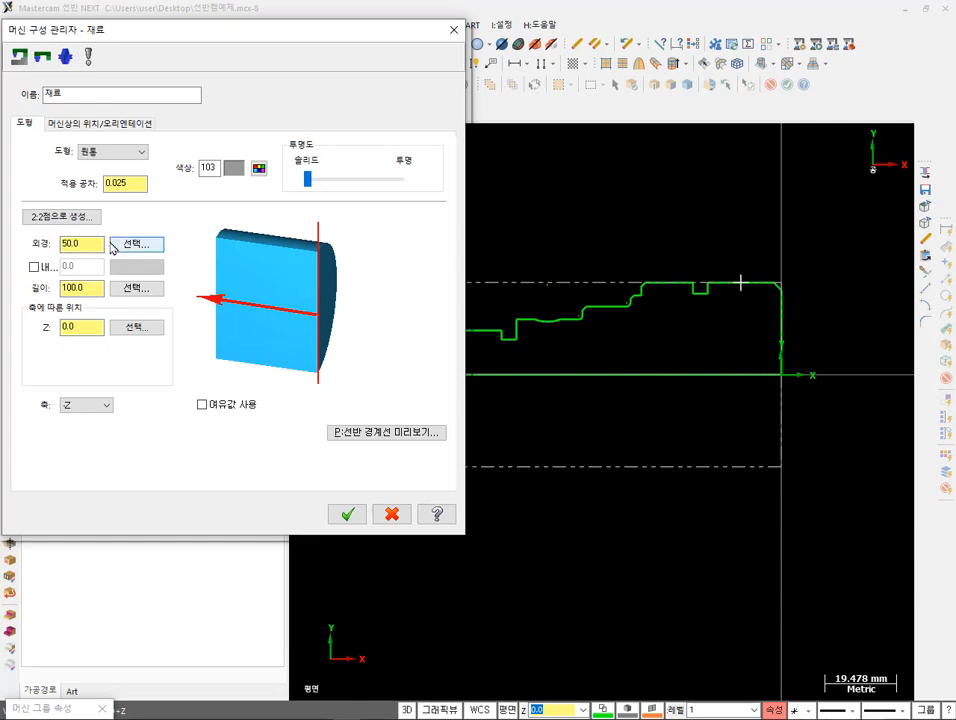
left_click_drag(186, 43, 210, 142)
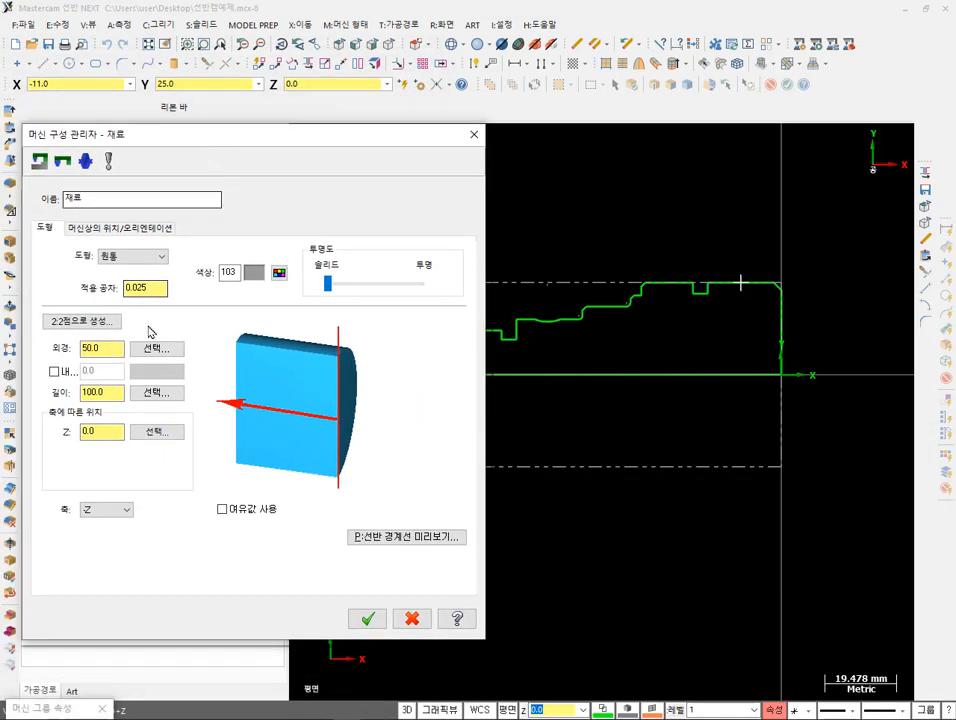
- Set the stock length to 98.0 by picking the profile's centre line
left_click(157, 392)
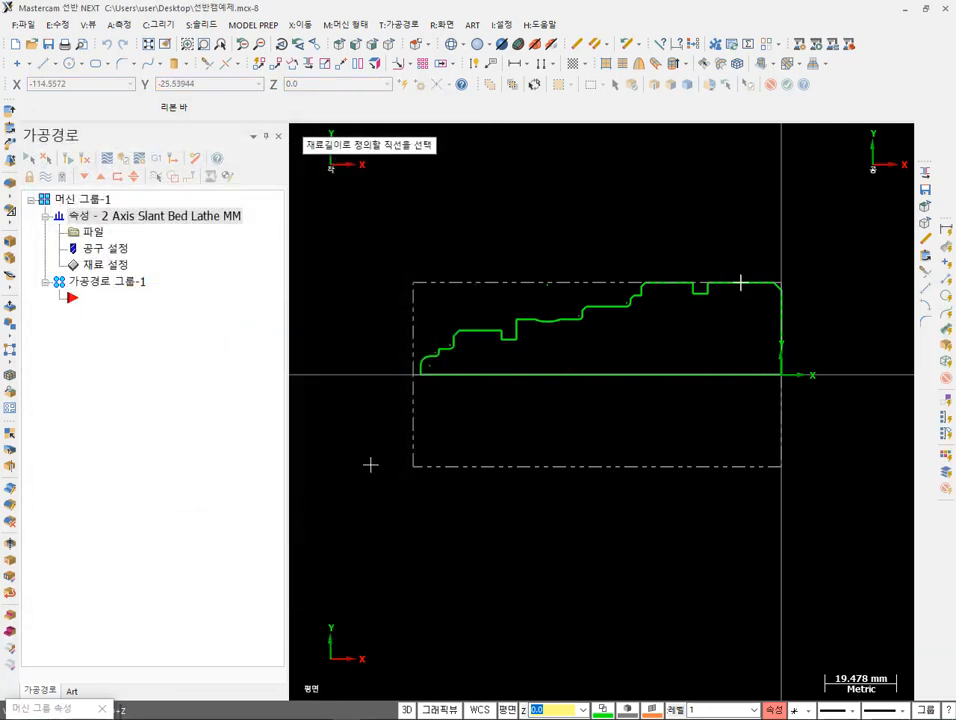
left_click(481, 373)
left_click_drag(320, 139, 575, 596)
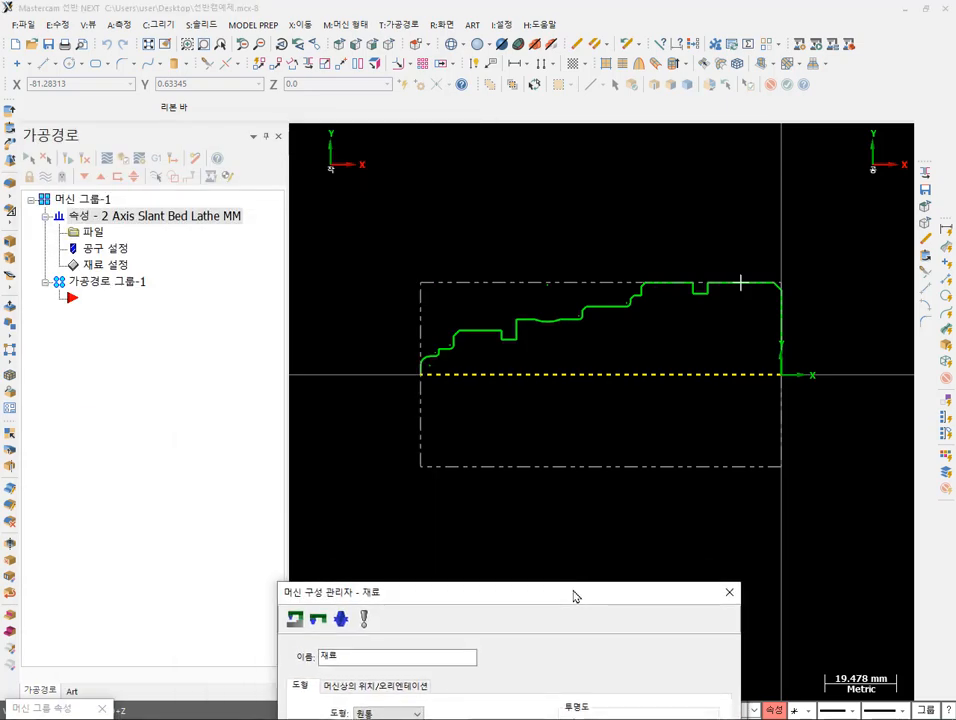
left_click_drag(575, 597, 322, 164)
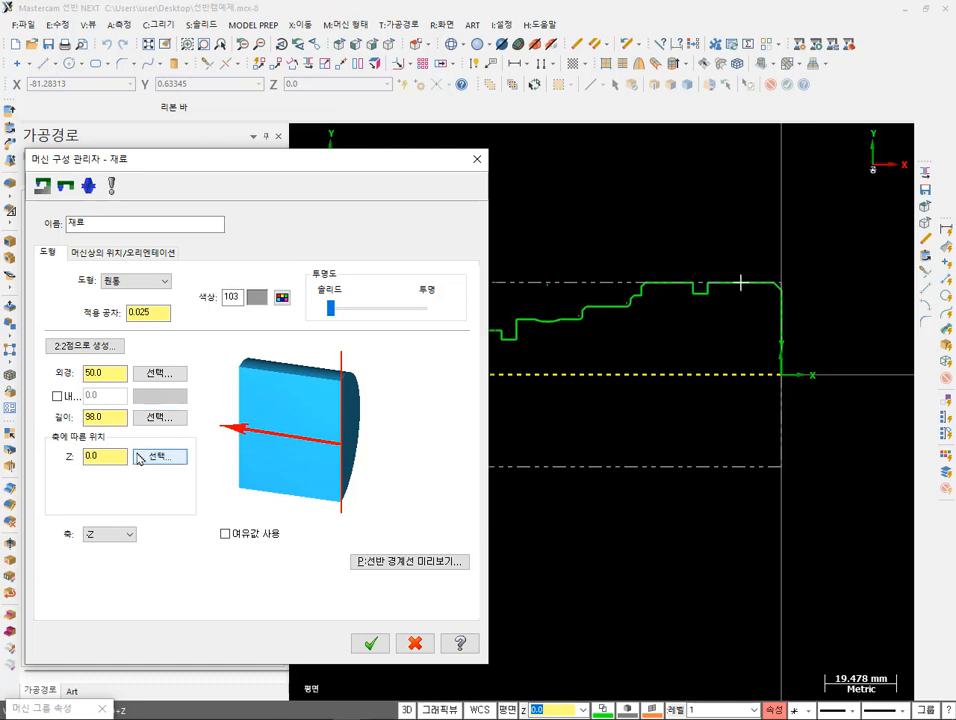
- Enable stock margins and set the outer diameter margin to 1.0
left_click_drag(374, 170, 393, 81)
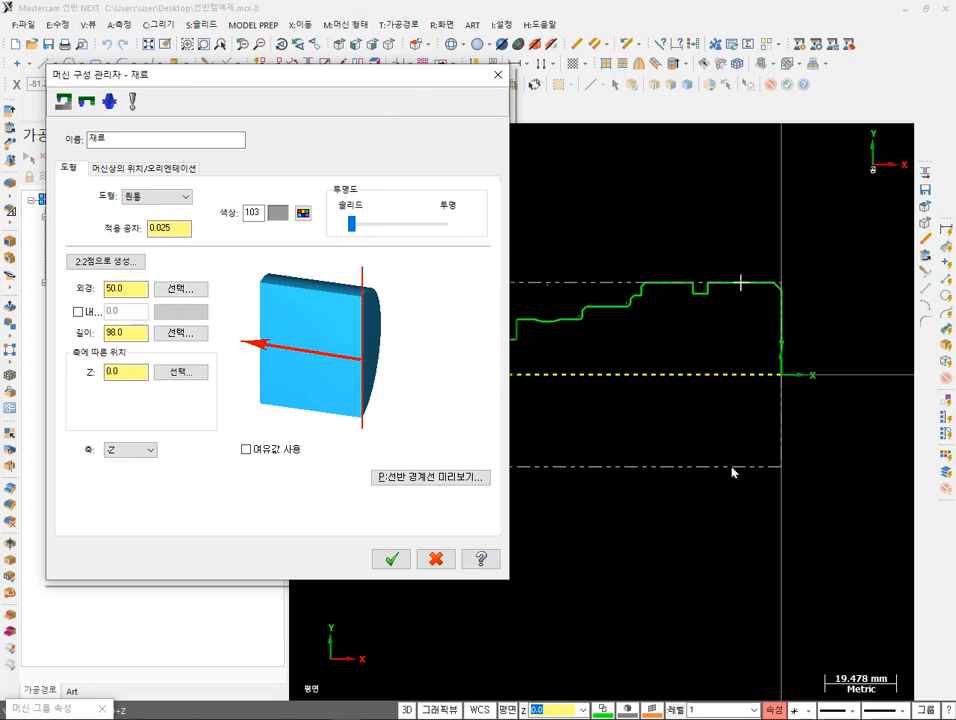
left_click(246, 451)
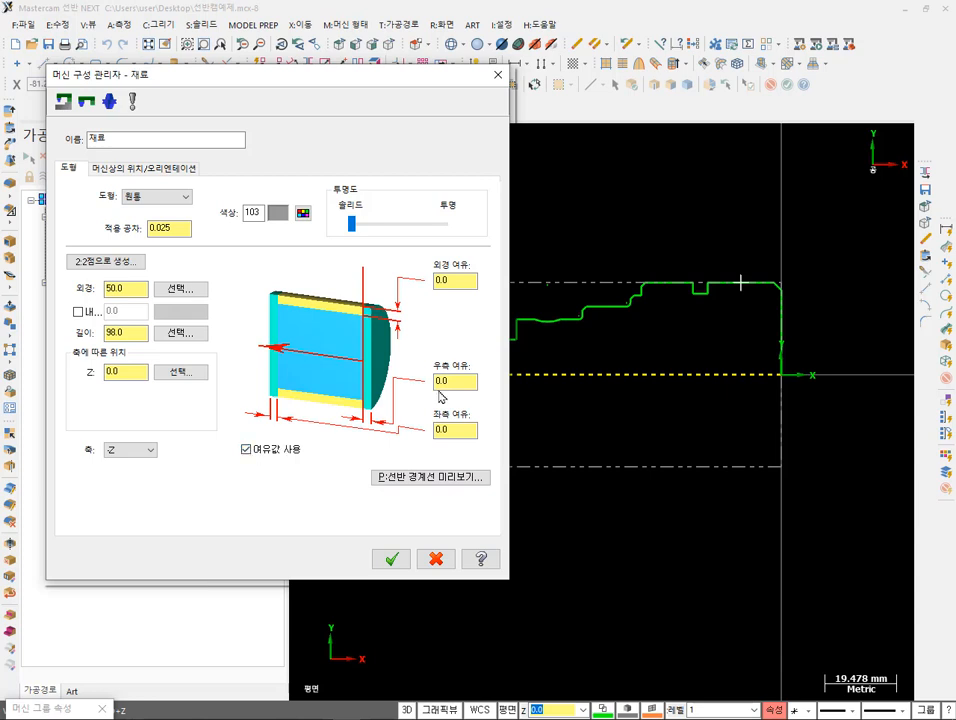
left_click(463, 281)
double_click(462, 280)
type("1")
- Set the stock's right and left margins to 1.0 each and accept the left spindle stock definition
left_click(459, 381)
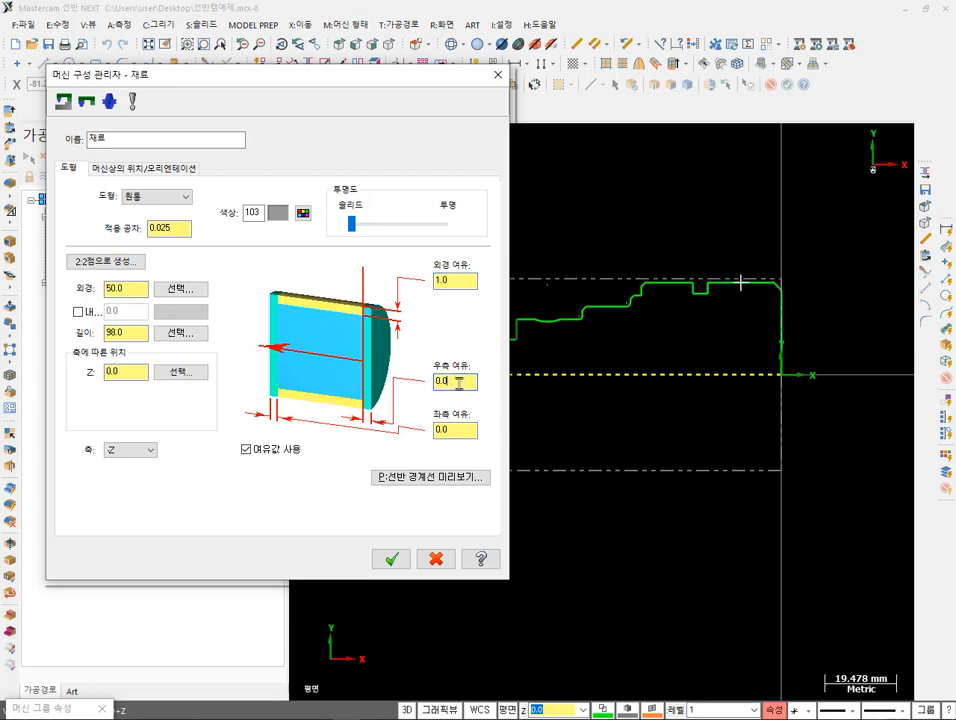
left_click_drag(463, 384, 399, 386)
type("1")
left_click_drag(462, 430, 401, 430)
type("1")
left_click_drag(478, 78, 422, 67)
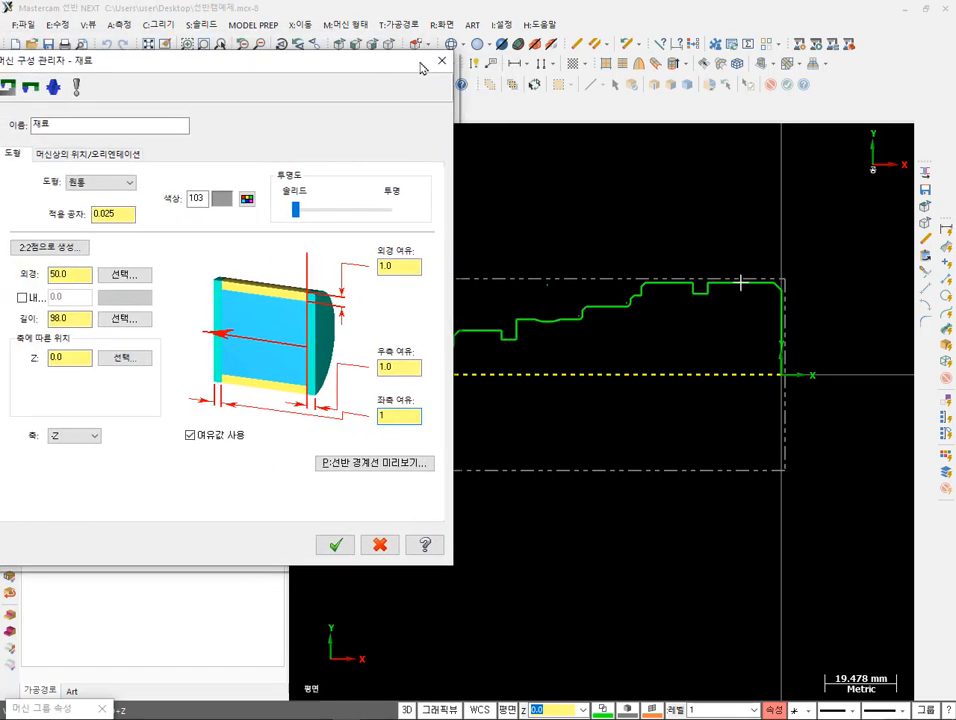
left_click(405, 367)
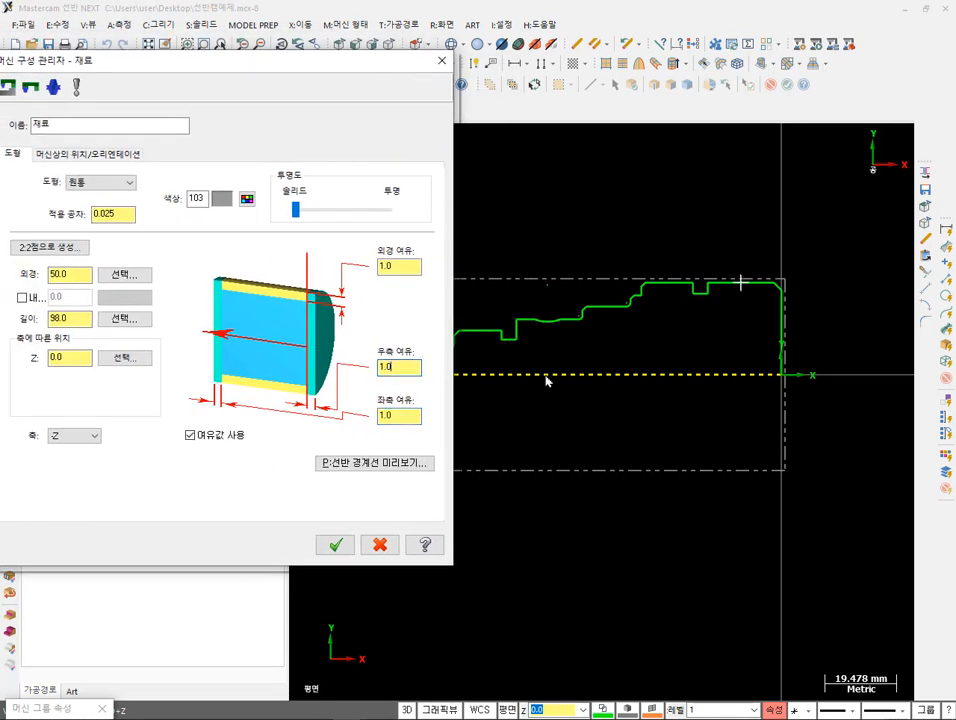
left_click_drag(402, 62, 321, 118)
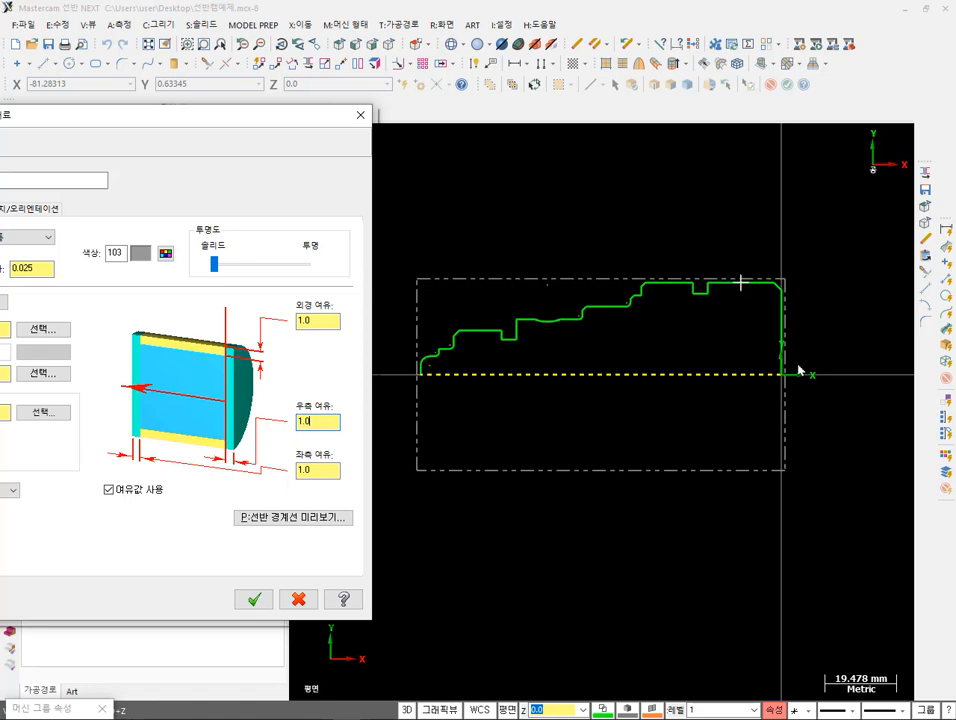
left_click(253, 600)
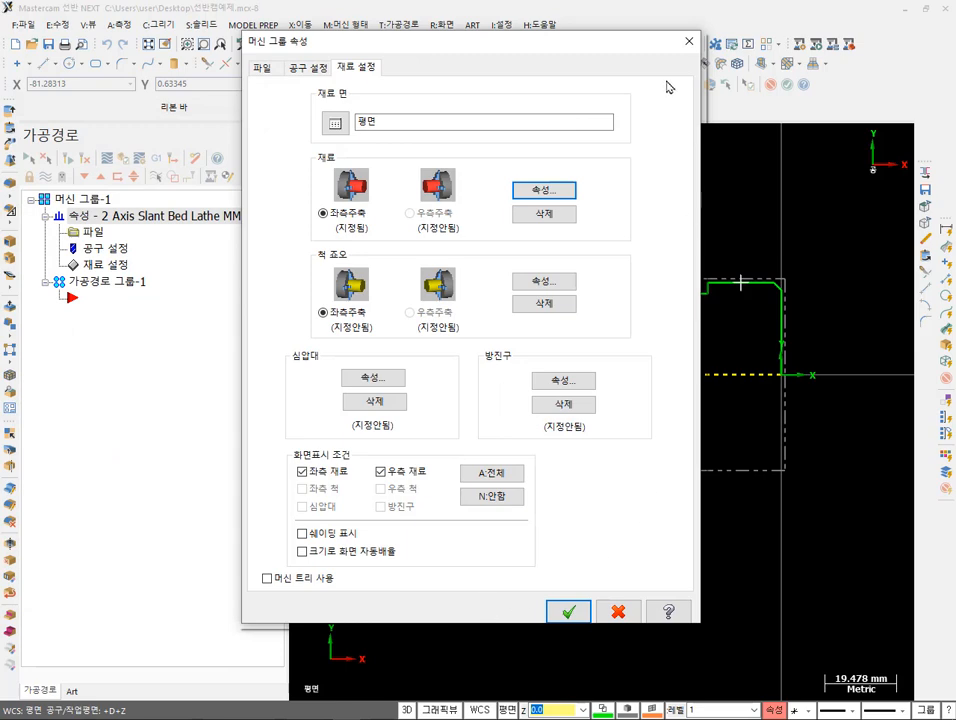
- Open the left spindle's chuck jaw properties and position the jaws from the stock
left_click_drag(644, 50, 762, 533)
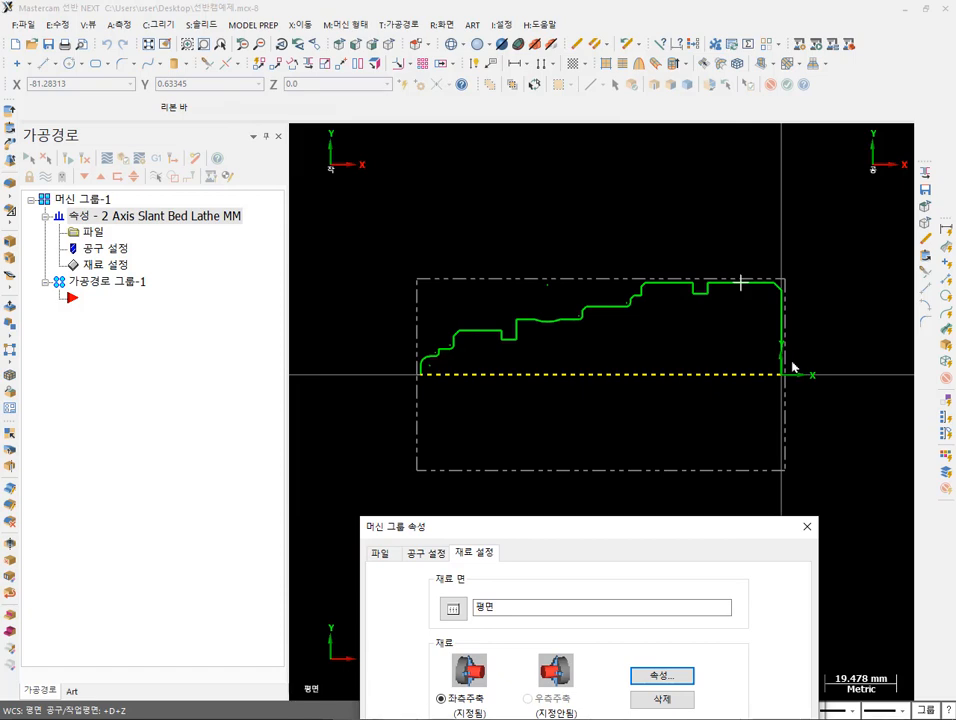
left_click_drag(618, 531, 329, 74)
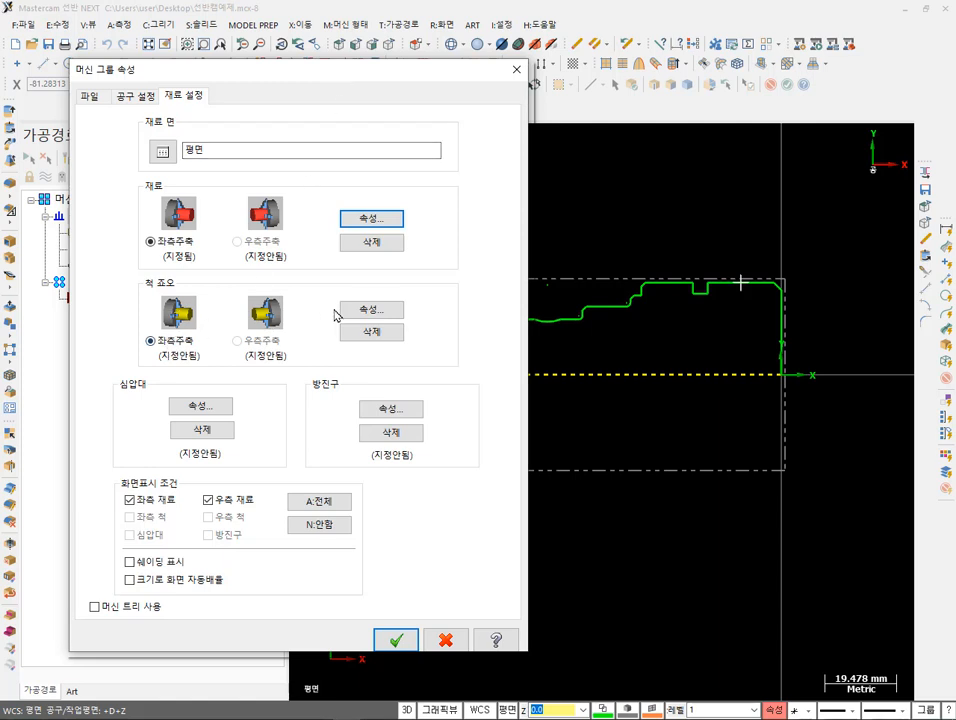
left_click(366, 312)
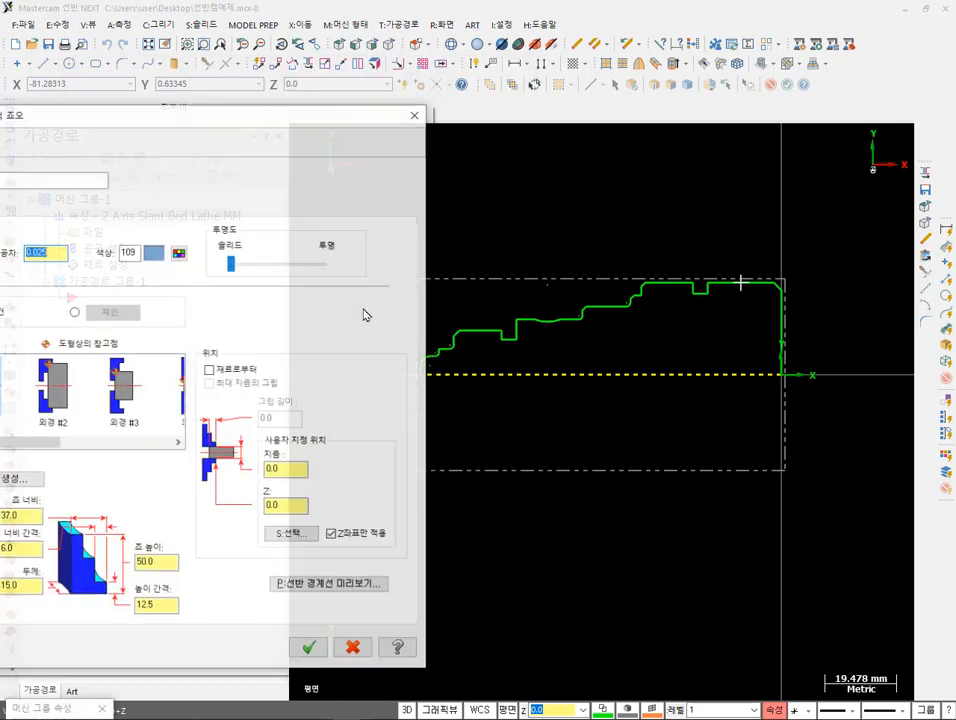
left_click_drag(284, 121, 666, 363)
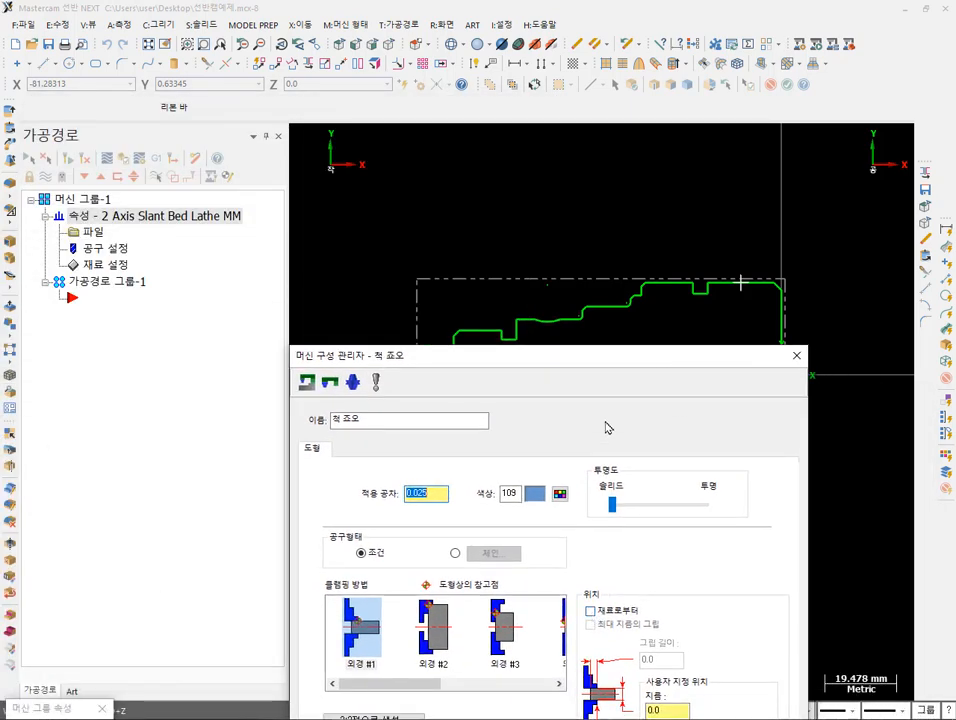
left_click_drag(612, 356, 353, 85)
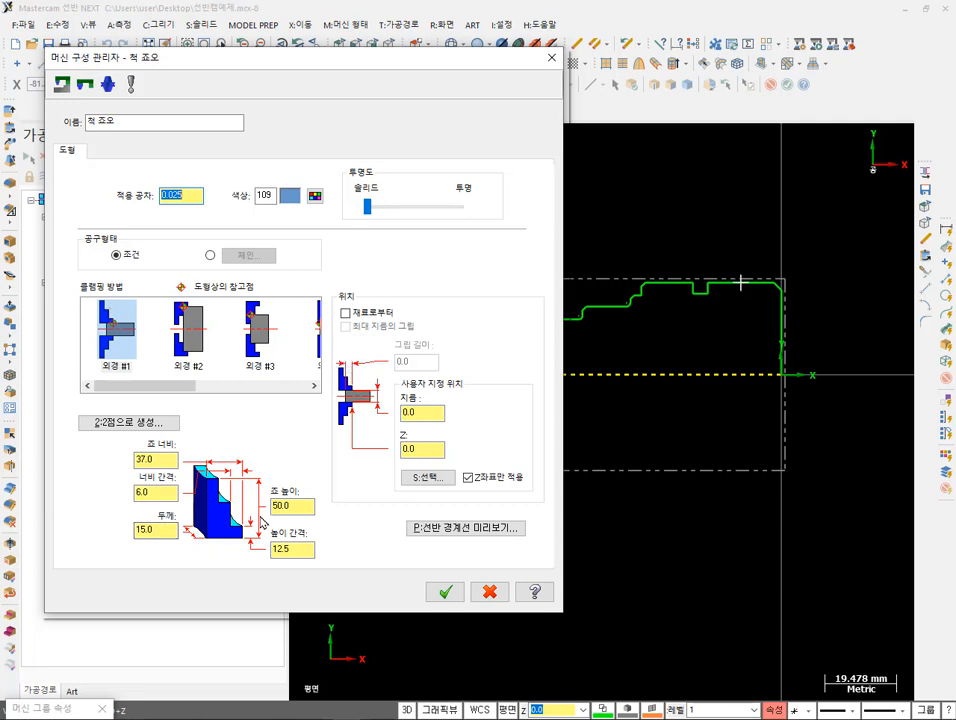
left_click(345, 315)
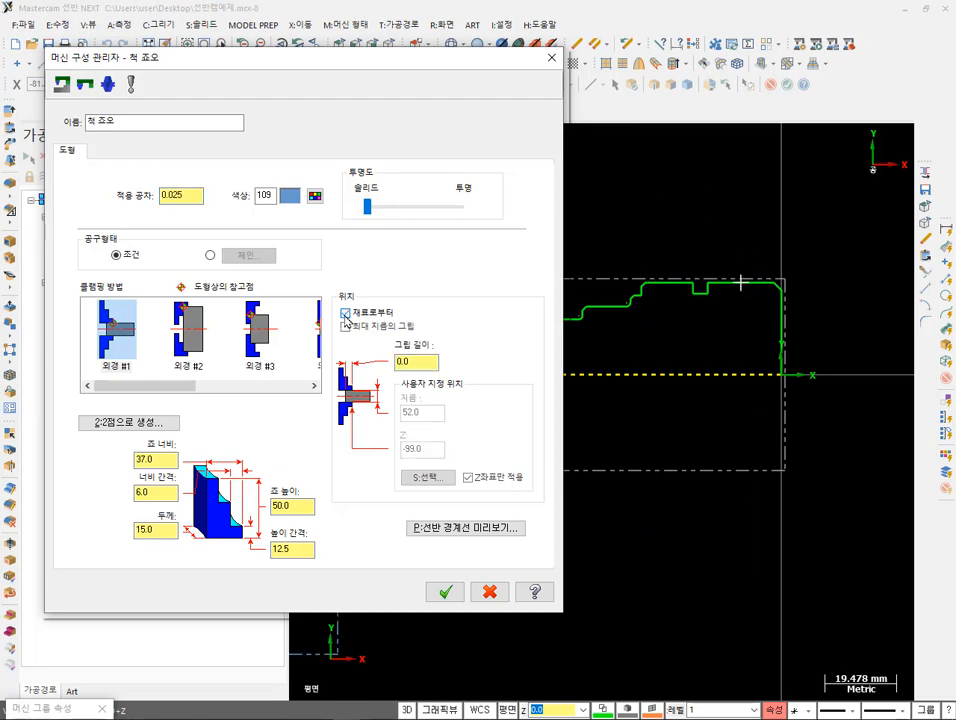
left_click_drag(386, 60, 470, 612)
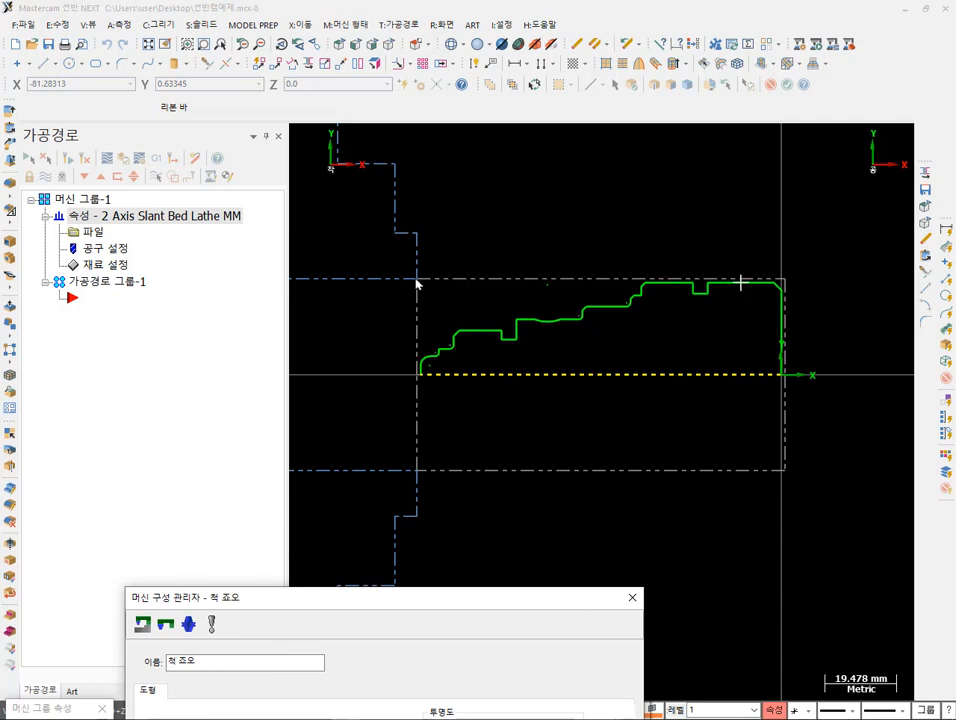
- Set the chuck jaws' grip length on the stock to 25.0
left_click_drag(510, 597, 497, 141)
double_click(477, 440)
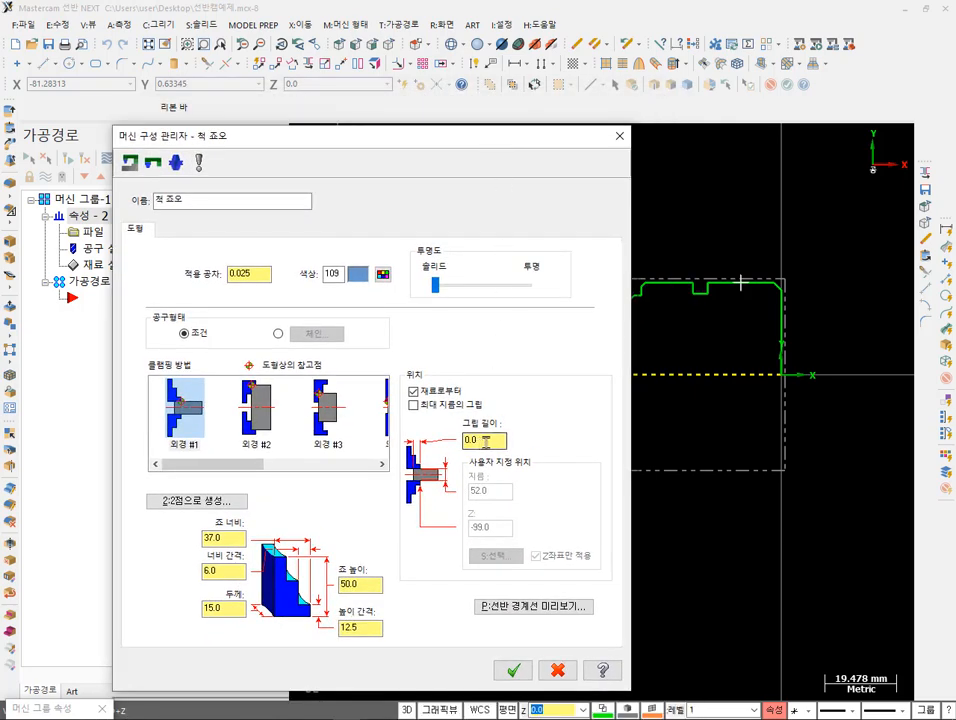
type("25")
key("Return")
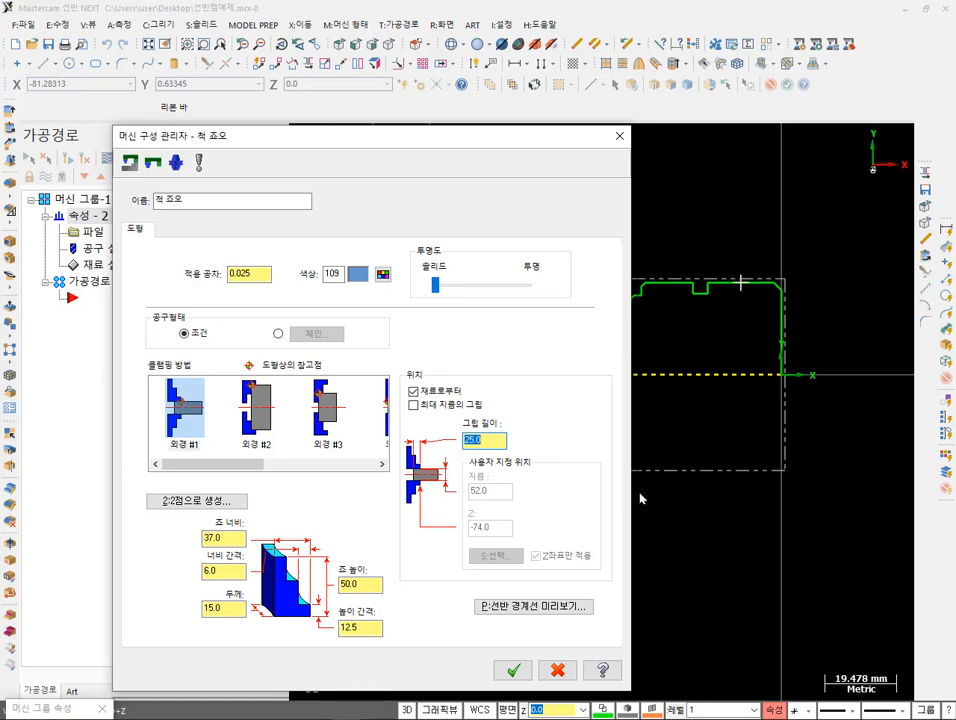
left_click(496, 441)
left_click_drag(563, 141, 696, 580)
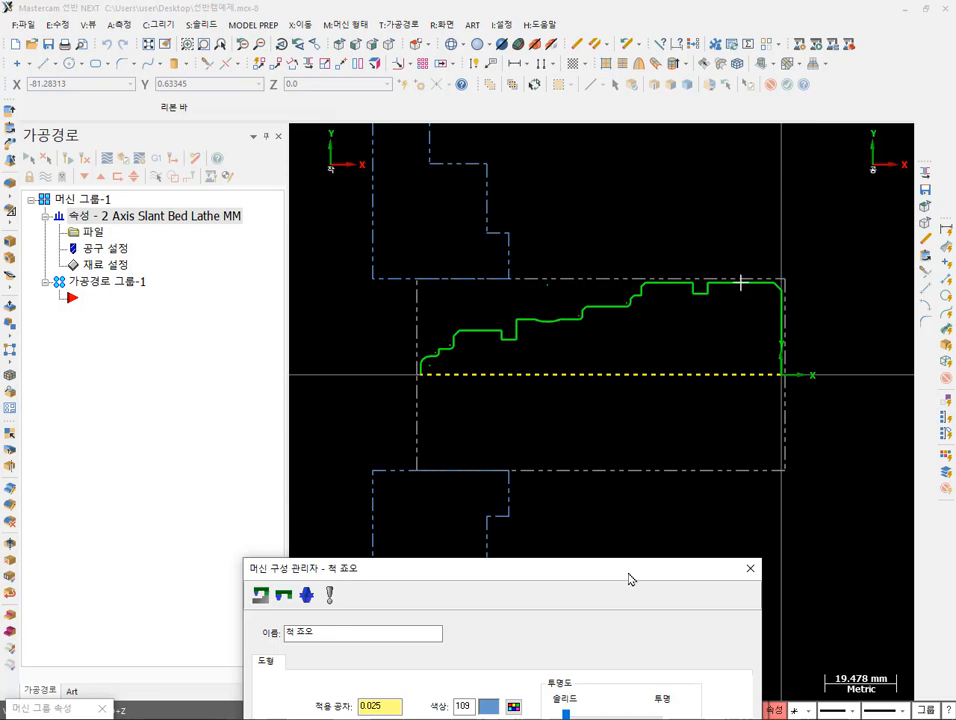
left_click_drag(629, 579, 448, 109)
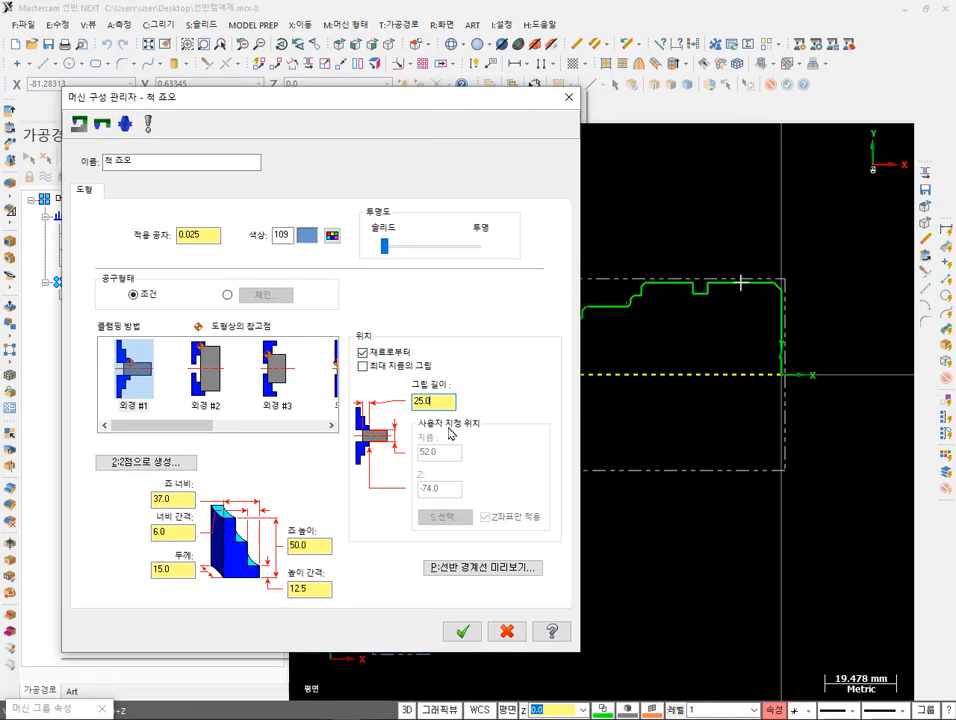
- Preview the lathe boundaries, then accept the chuck jaw definition and the machine group properties
left_click(467, 568)
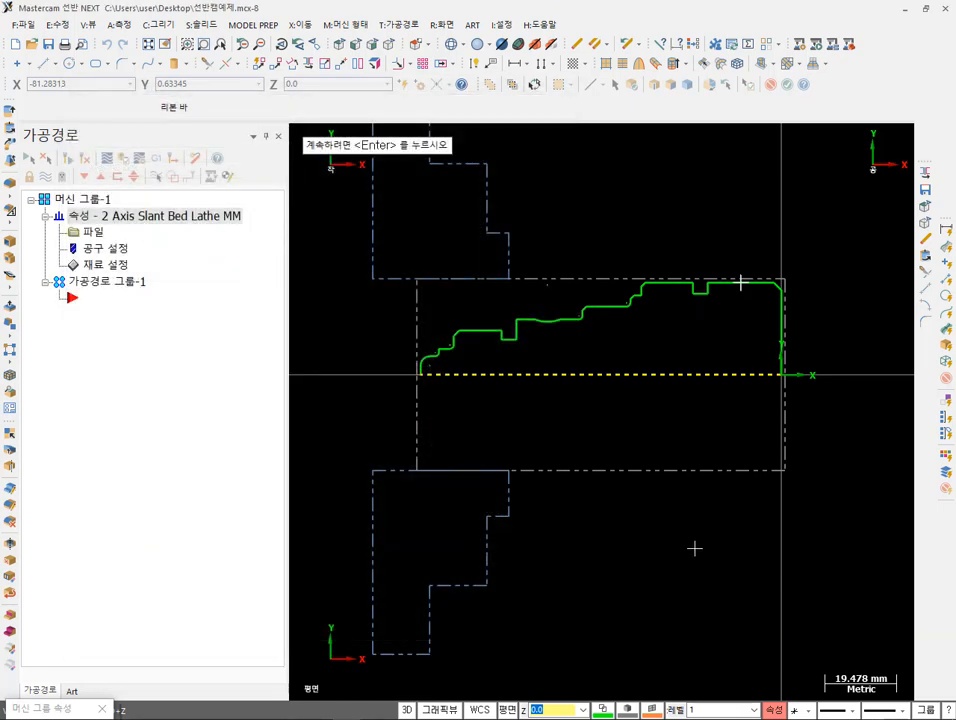
scroll(700, 552, "down", 3)
scroll(706, 557, "up", 2)
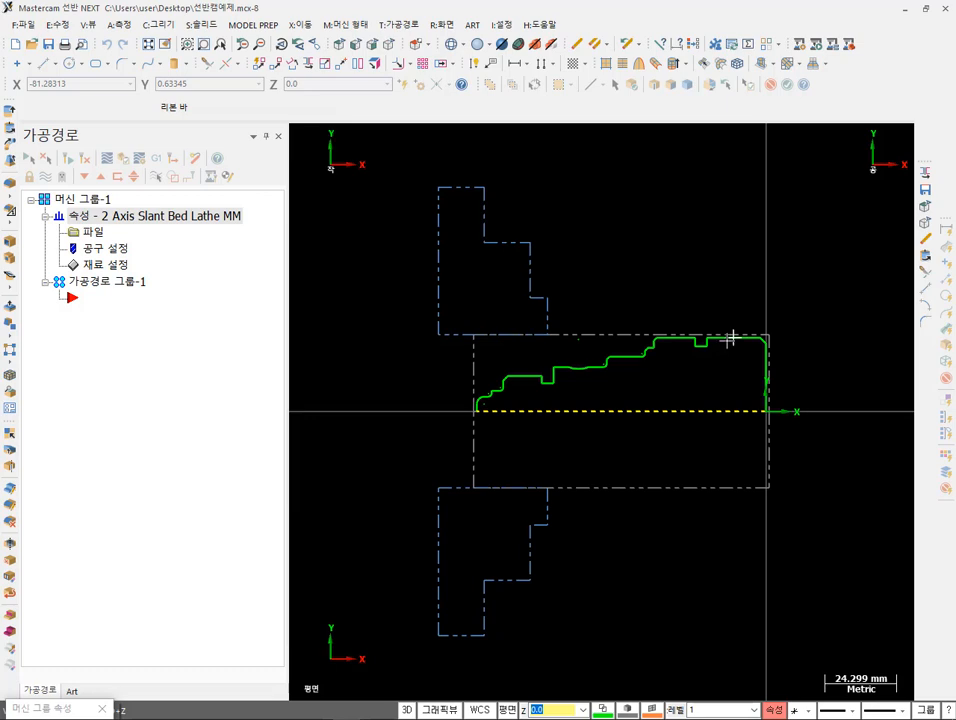
key("Return")
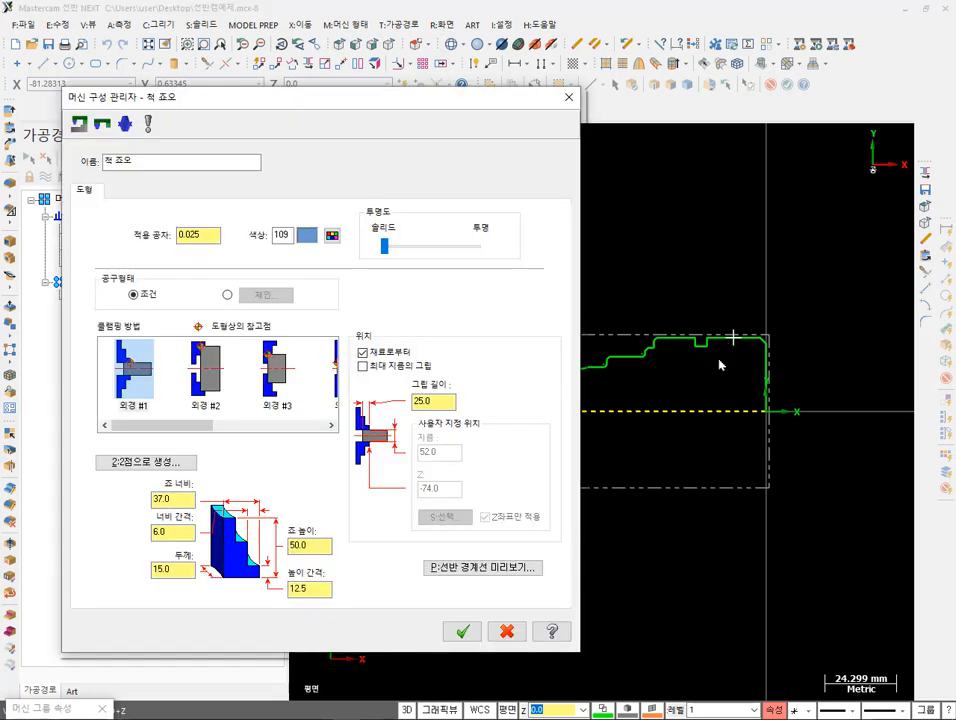
left_click(461, 633)
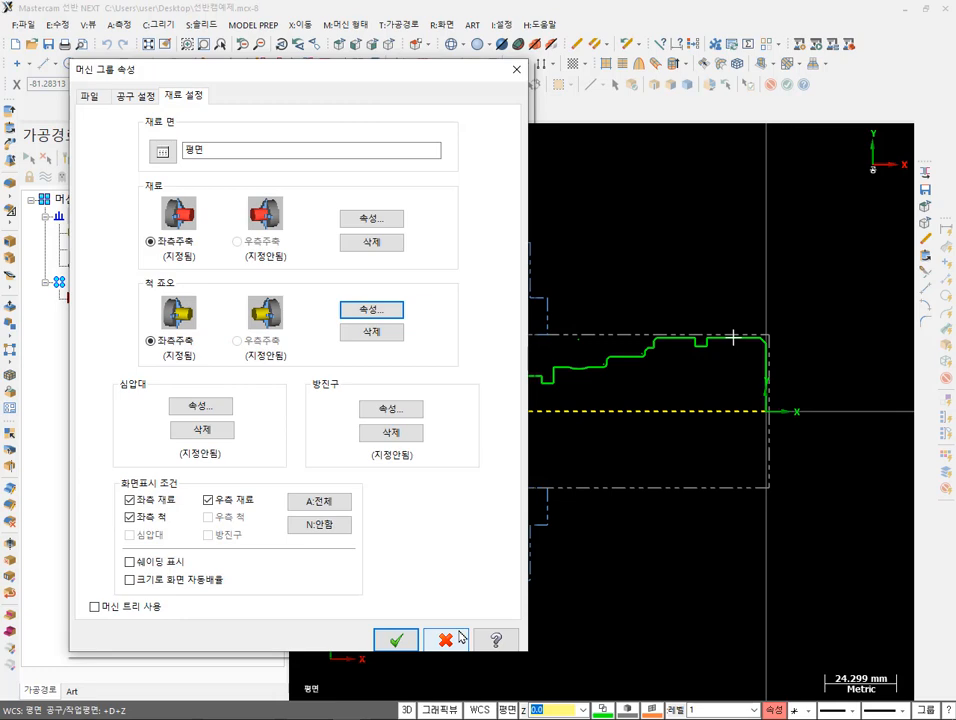
left_click(398, 641)
scroll(690, 494, "up", 2)
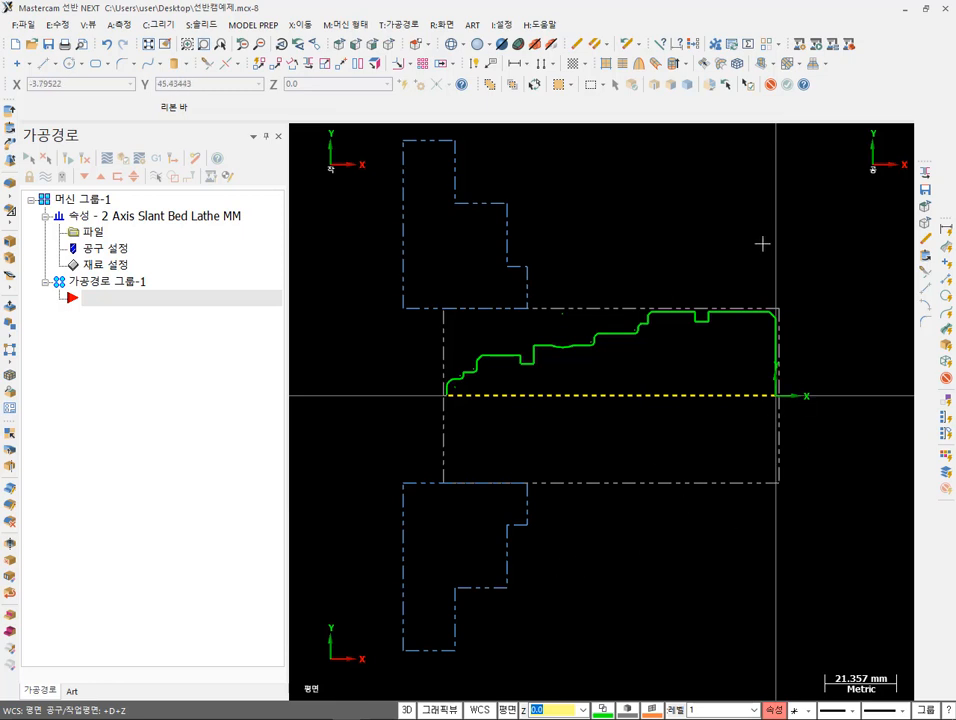
left_click(98, 719)
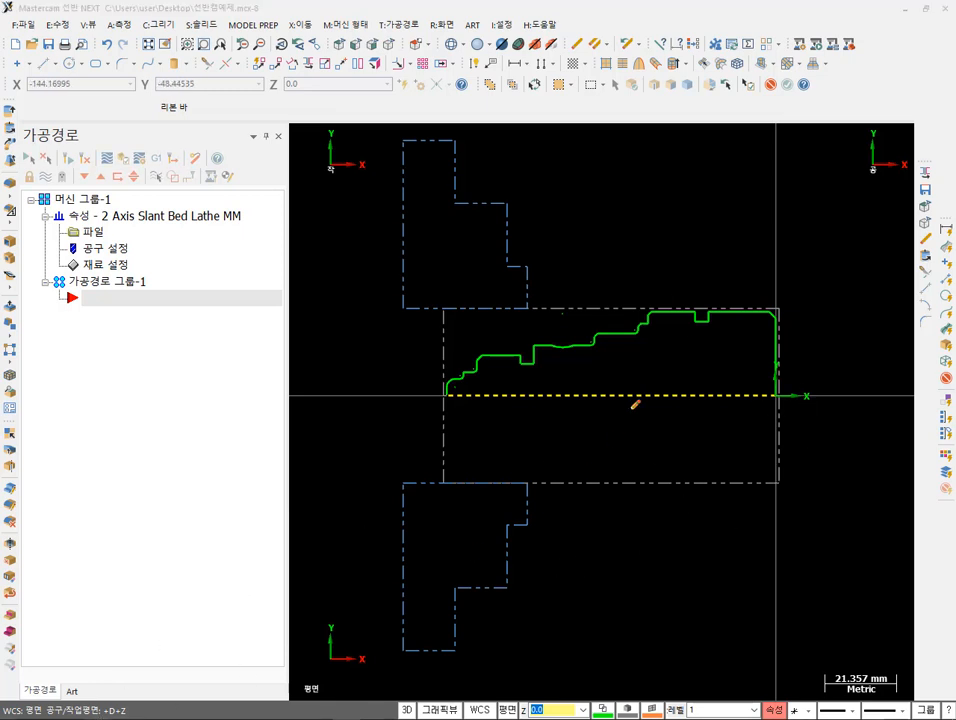
left_click_drag(639, 262, 631, 637)
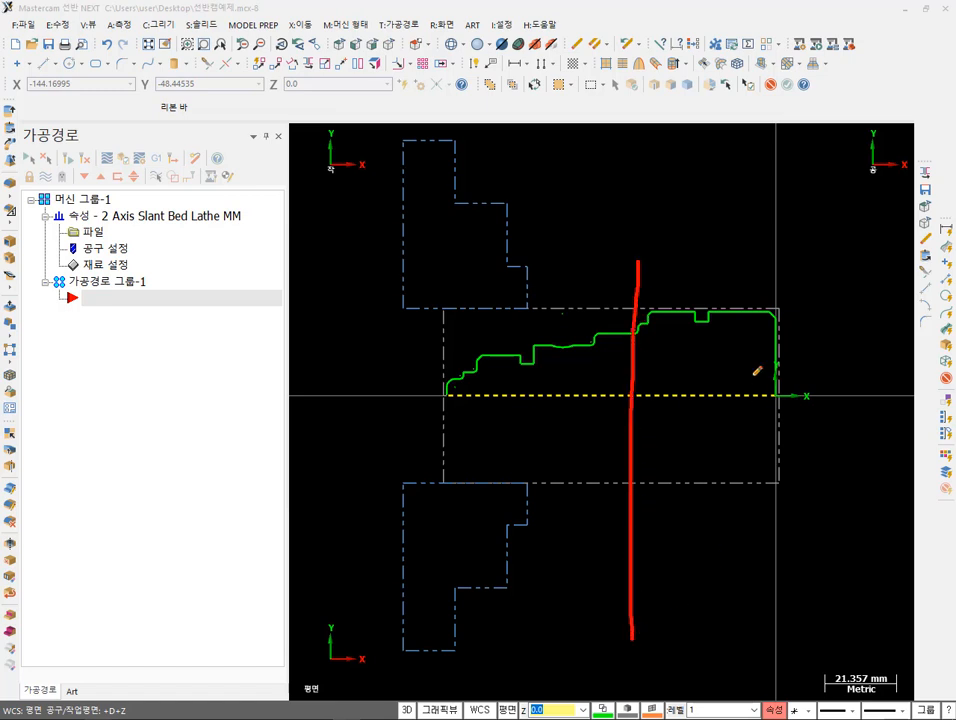
mouse_move(638, 304)
left_mouse_down()
mouse_move(550, 299)
mouse_move(546, 310)
left_mouse_up()
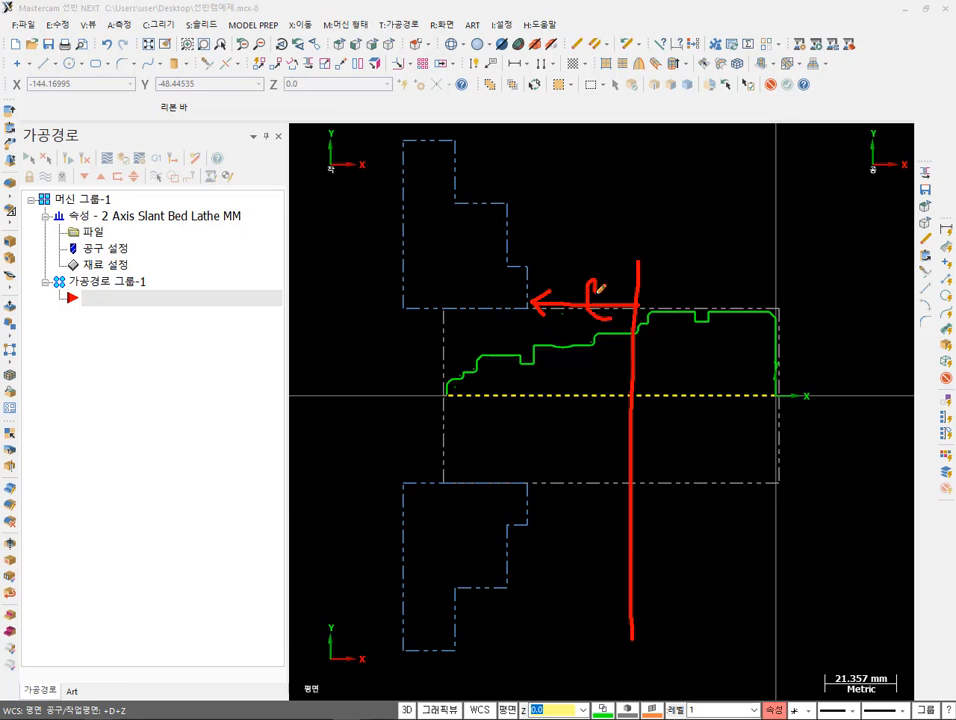
mouse_move(774, 313)
left_mouse_down()
mouse_move(533, 303)
mouse_move(638, 378)
left_mouse_up()
mouse_move(564, 205)
left_mouse_down()
mouse_move(568, 458)
mouse_move(613, 660)
left_mouse_up()
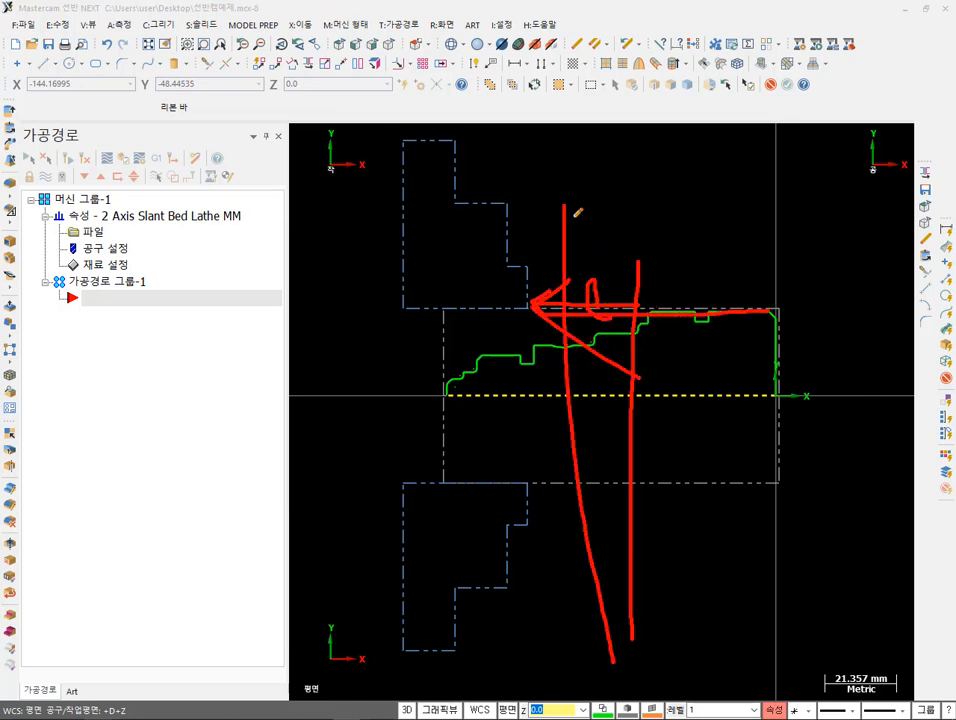
left_click_drag(574, 212, 577, 622)
mouse_move(737, 281)
left_mouse_down()
mouse_move(735, 312)
mouse_move(748, 337)
left_mouse_up()
right_click(760, 259)
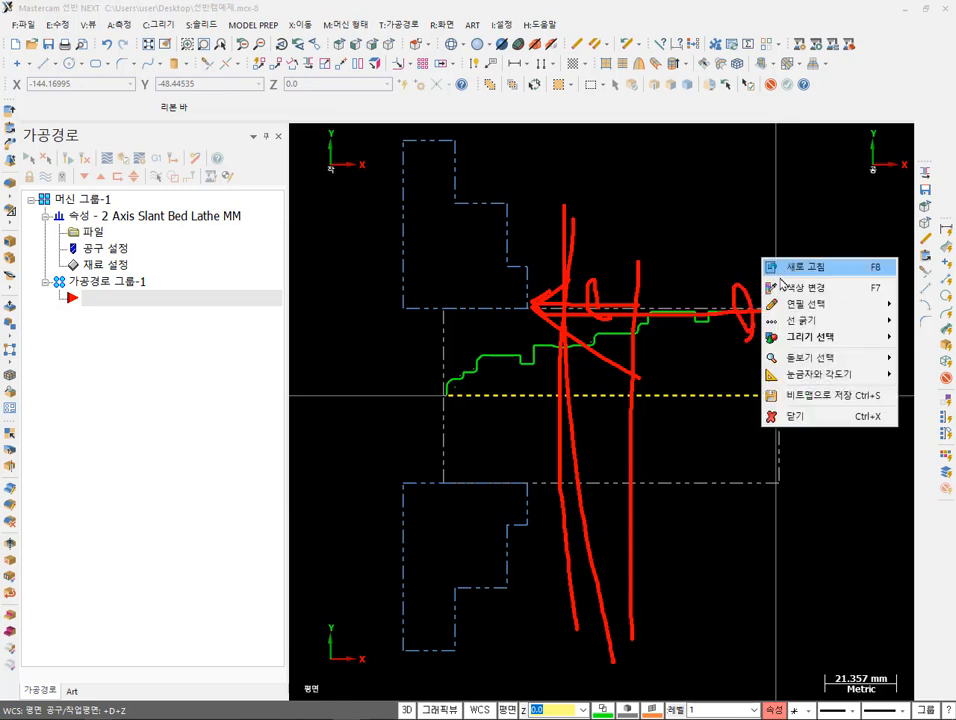
left_click(785, 412)
scroll(828, 351, "up", 1)
scroll(730, 248, "down", 1)
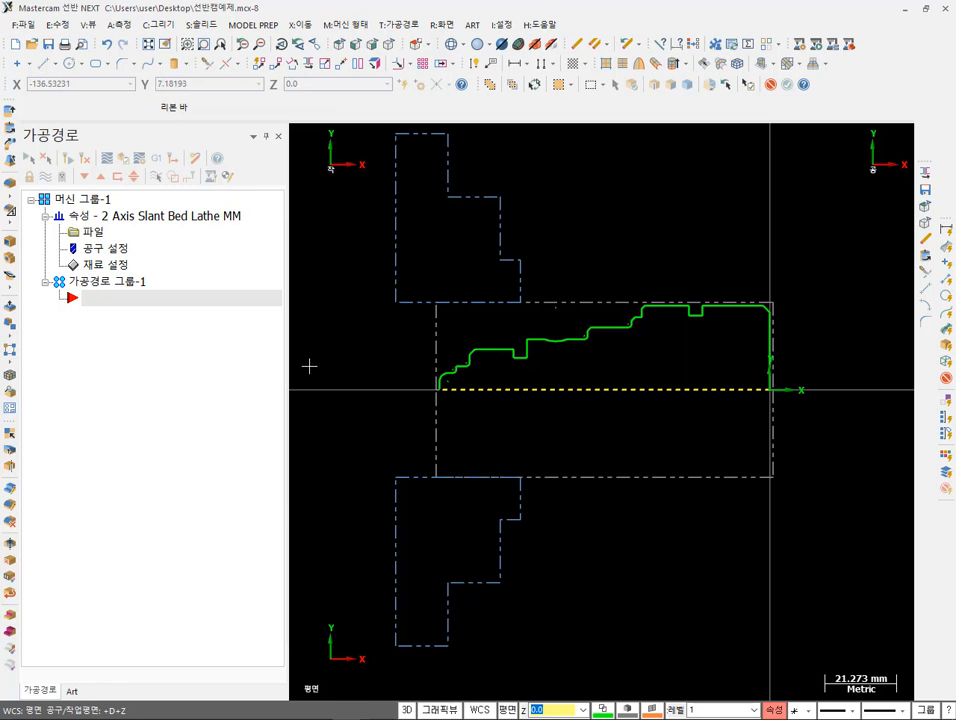
scroll(851, 349, "up", 1)
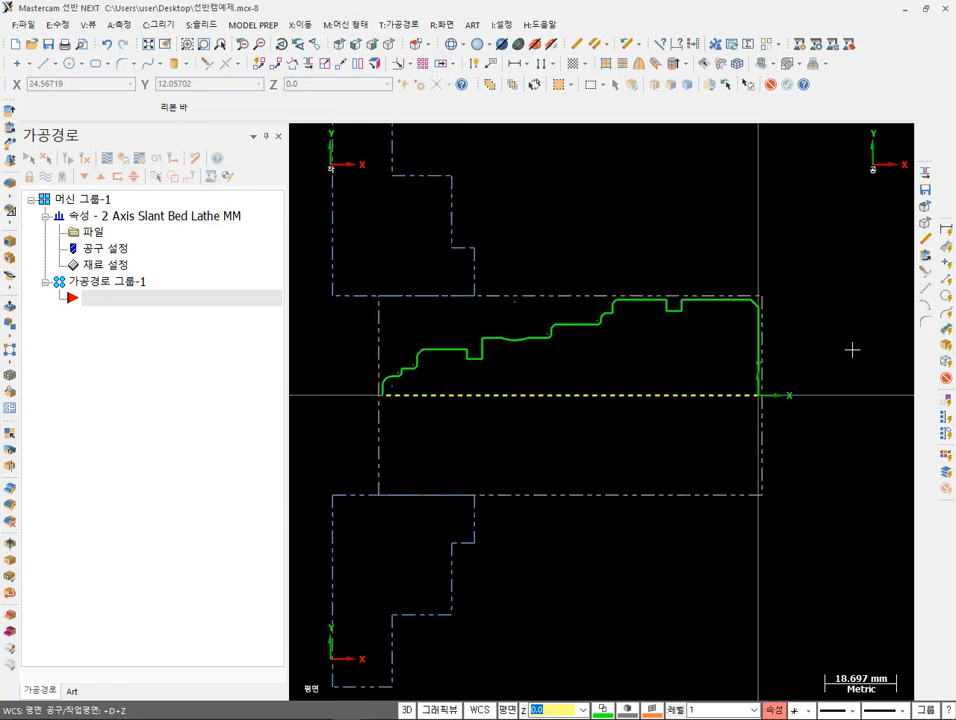
scroll(815, 346, "up", 10)
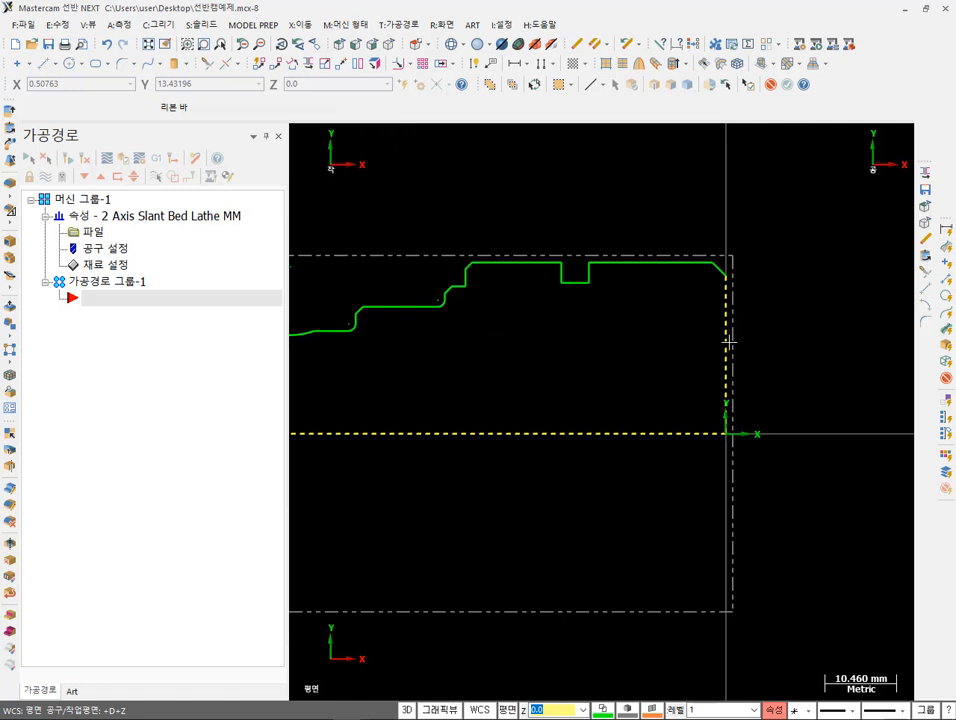
scroll(625, 336, "down", 6)
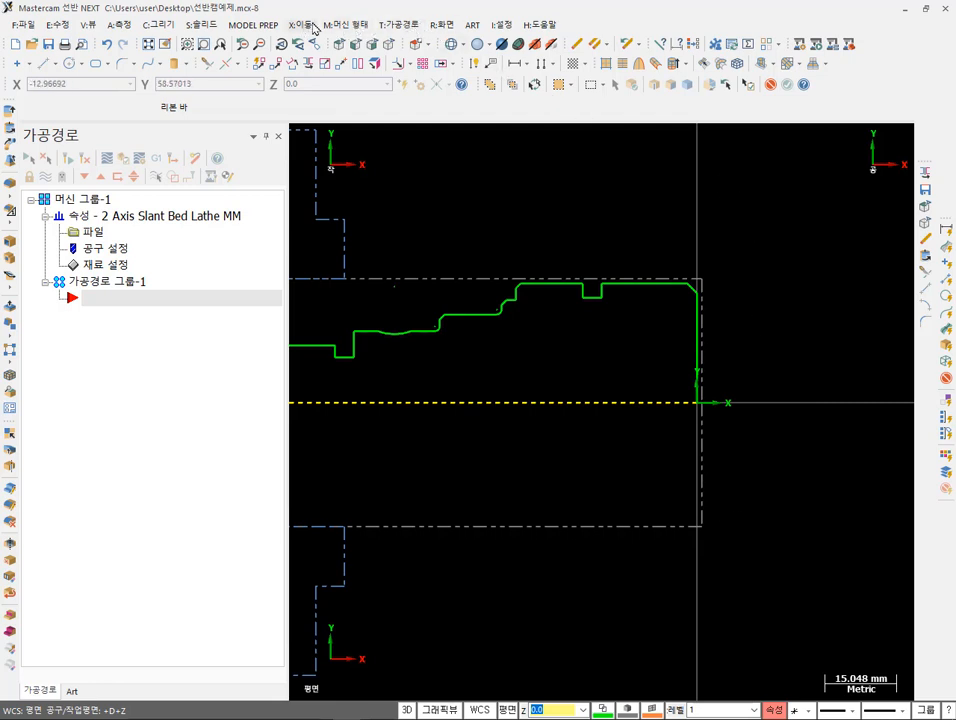
- Start a lathe face toolpath and select tool T0101 R0.8, OD ROUGH RIGHT - 80 DEG
left_click(398, 24)
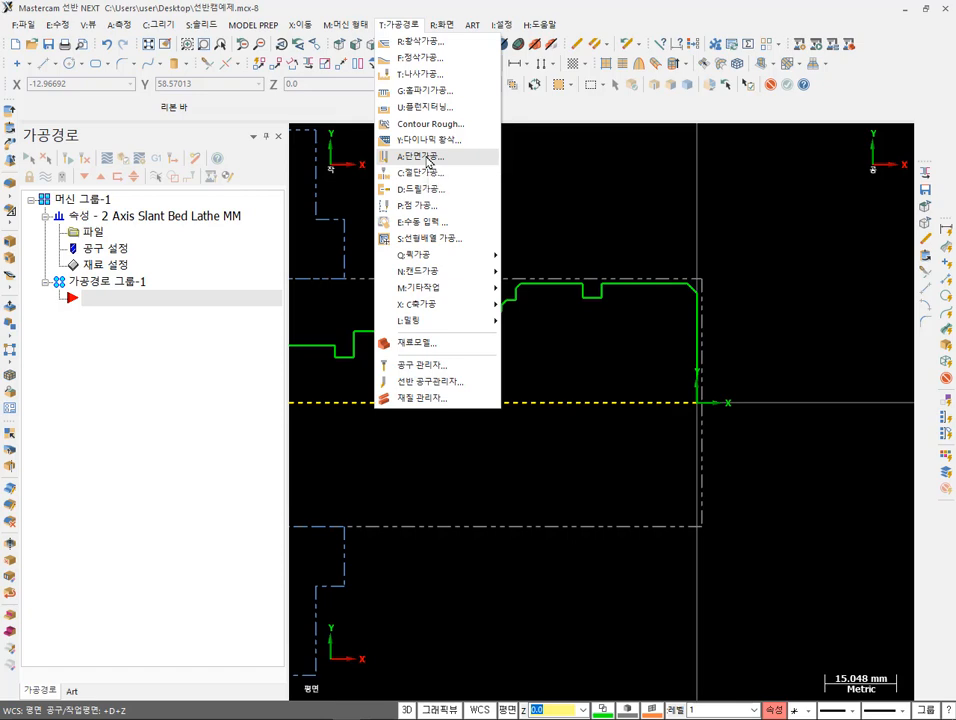
left_click(428, 160)
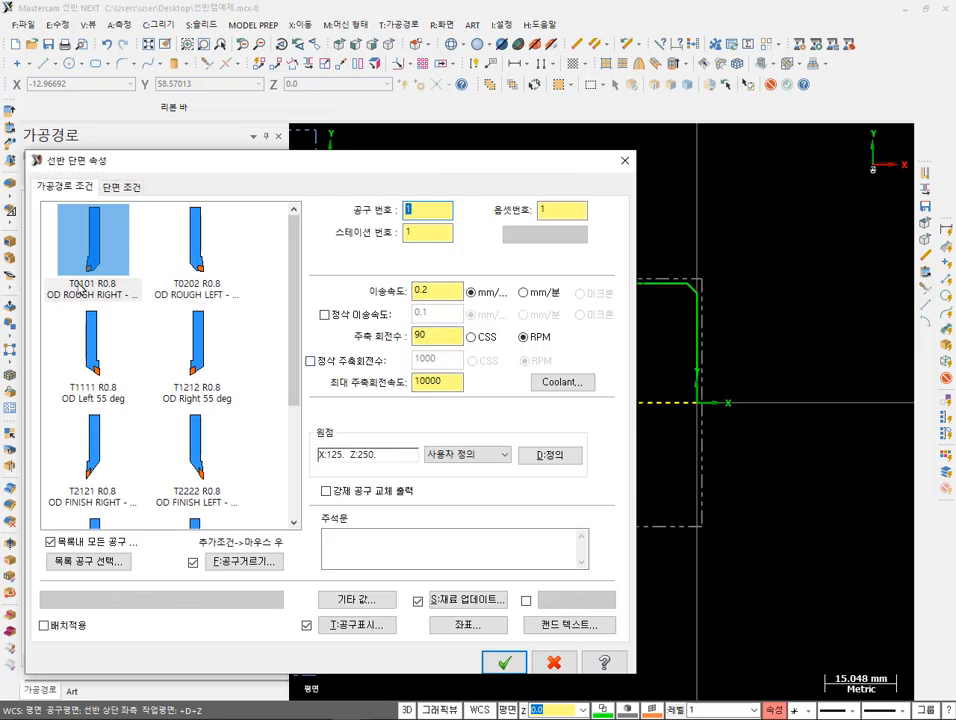
mouse_move(80, 289)
mouse_move(83, 390)
mouse_move(203, 369)
left_click(88, 253)
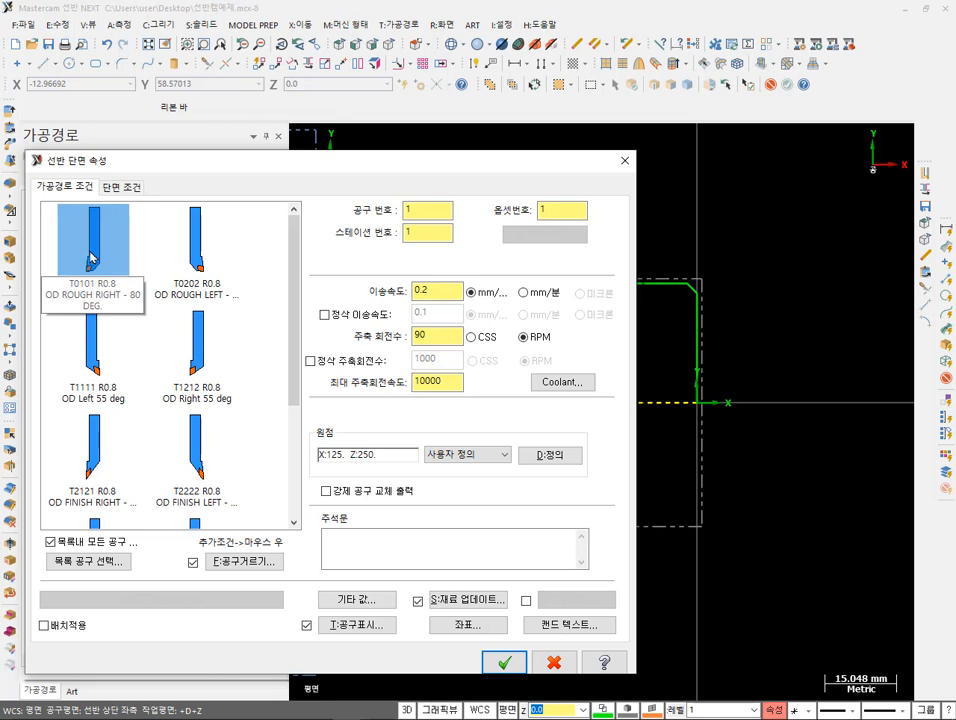
- Open the T0101 tool definition and examine its insert shape, cross sections, corner radius options, holder geometry and cutting parameters
mouse_move(90, 257)
double_click(94, 258)
left_click_drag(232, 162, 578, 211)
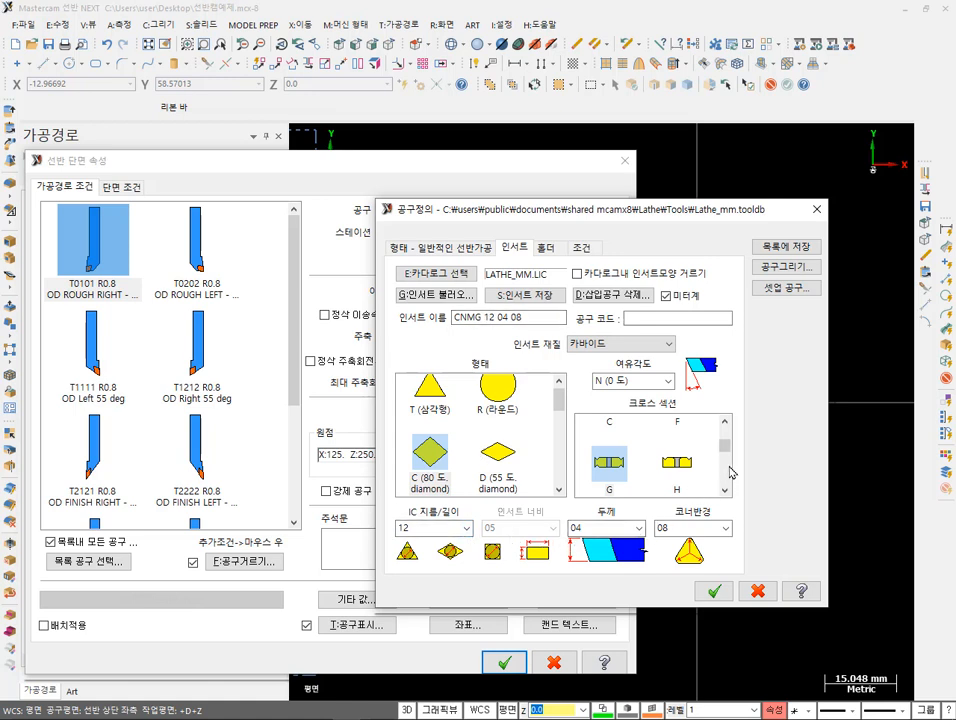
scroll(726, 441, "up", 2)
scroll(726, 441, "down", 5)
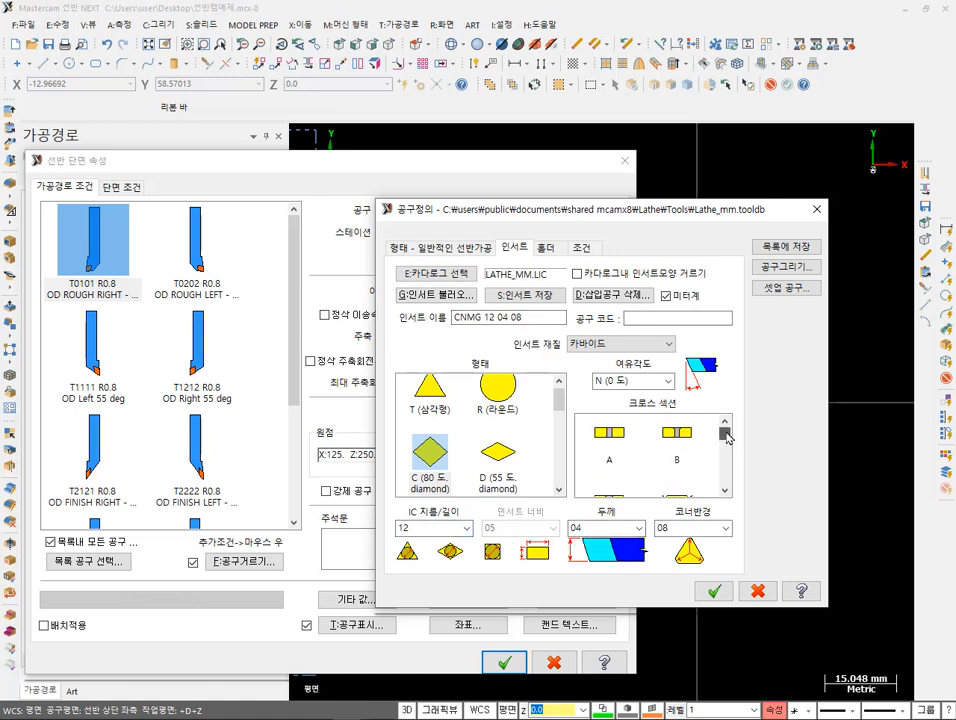
scroll(722, 485, "up", 6)
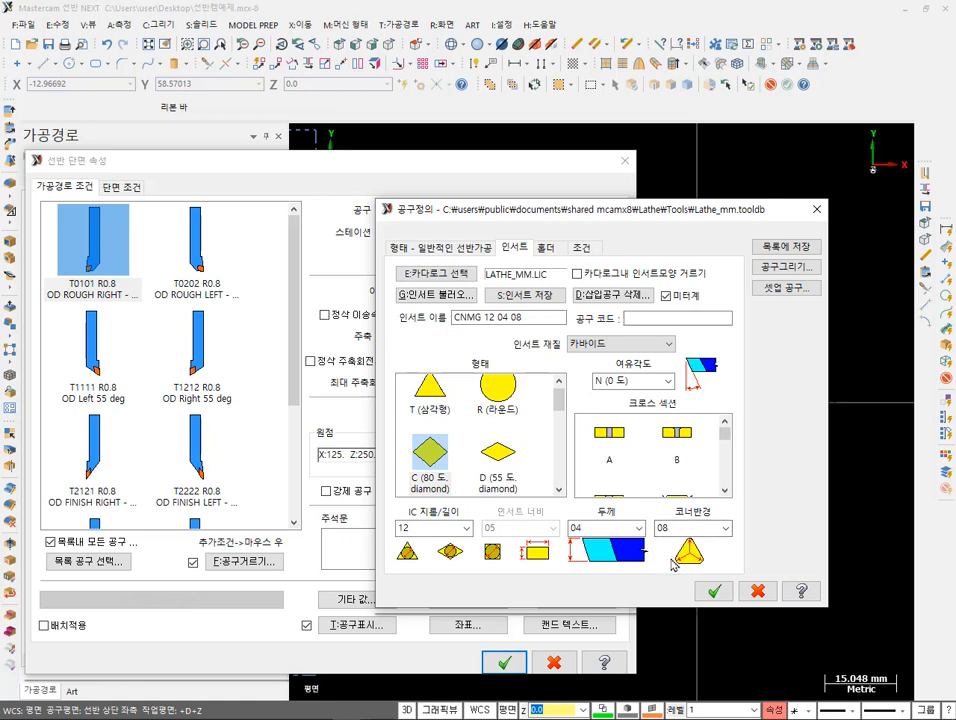
left_click(725, 529)
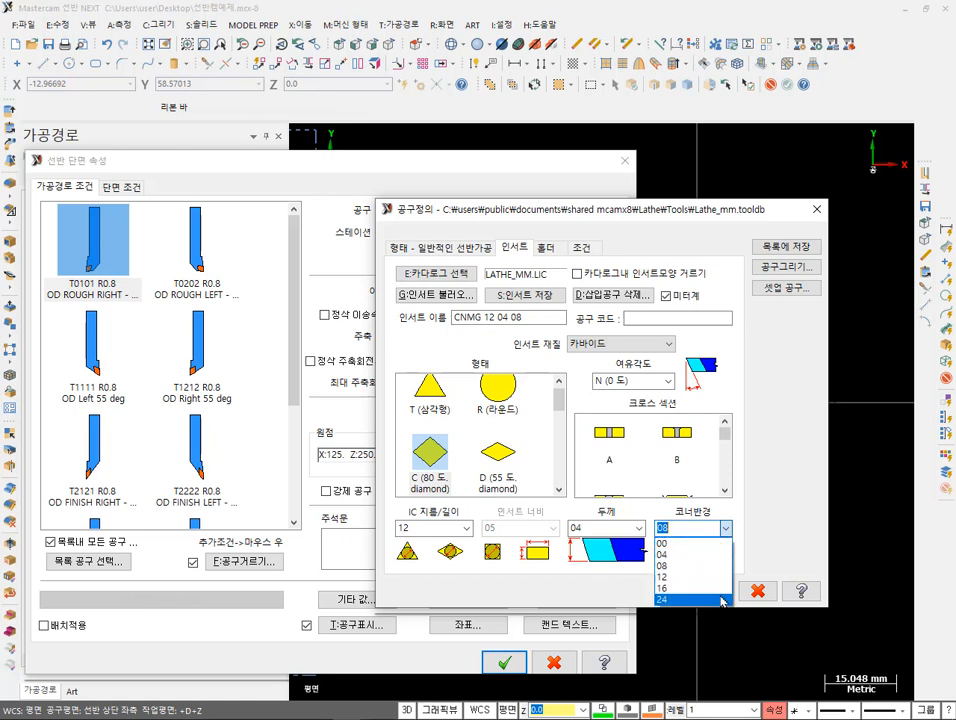
left_click(723, 528)
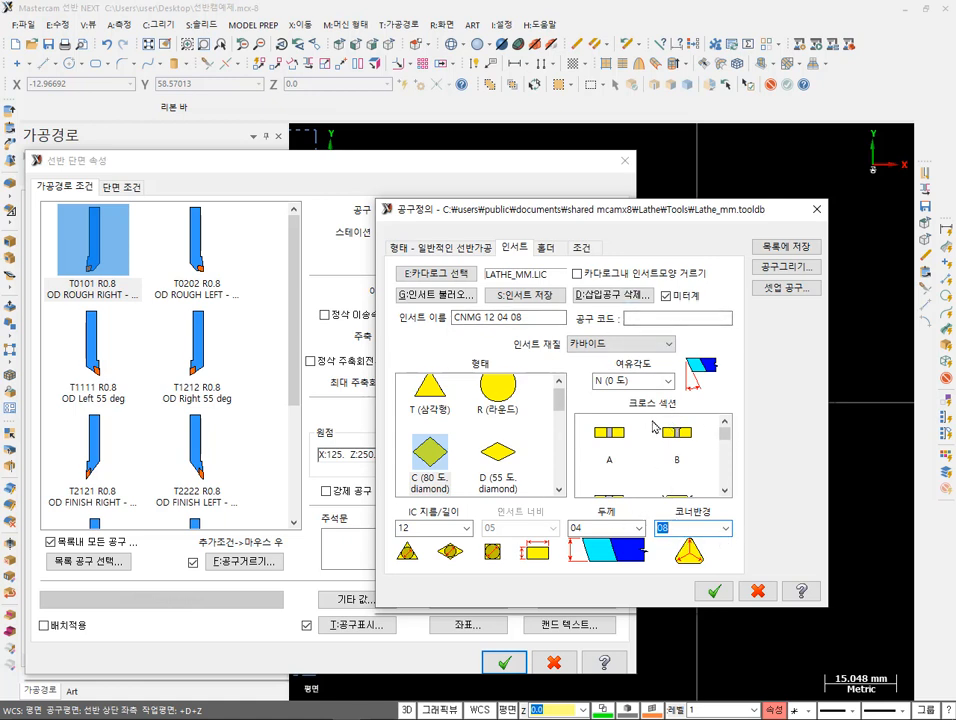
left_click(546, 247)
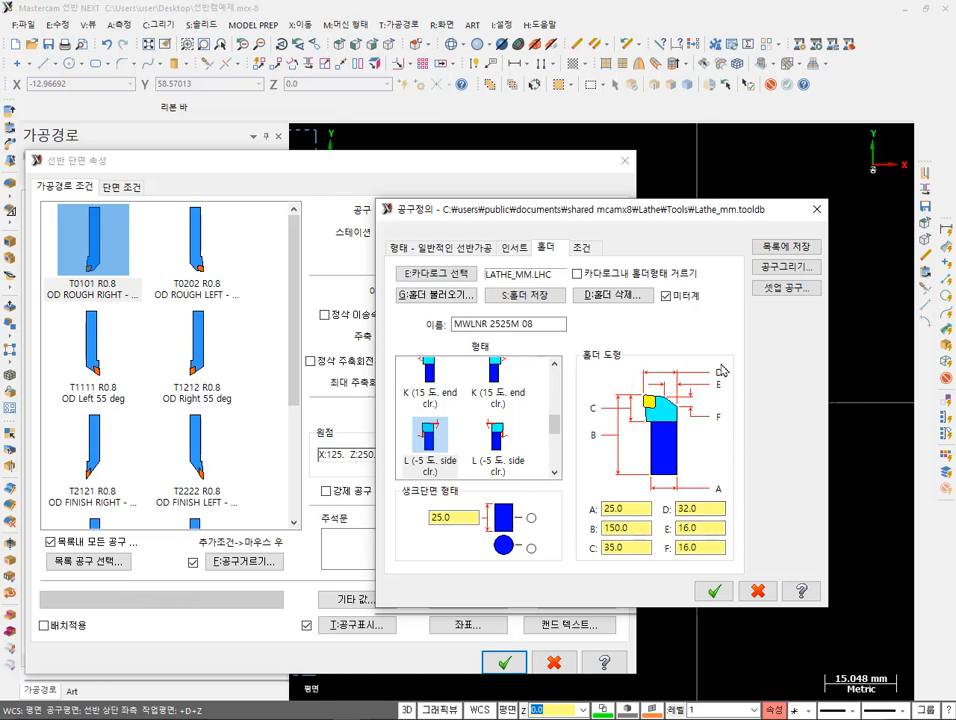
left_click(581, 247)
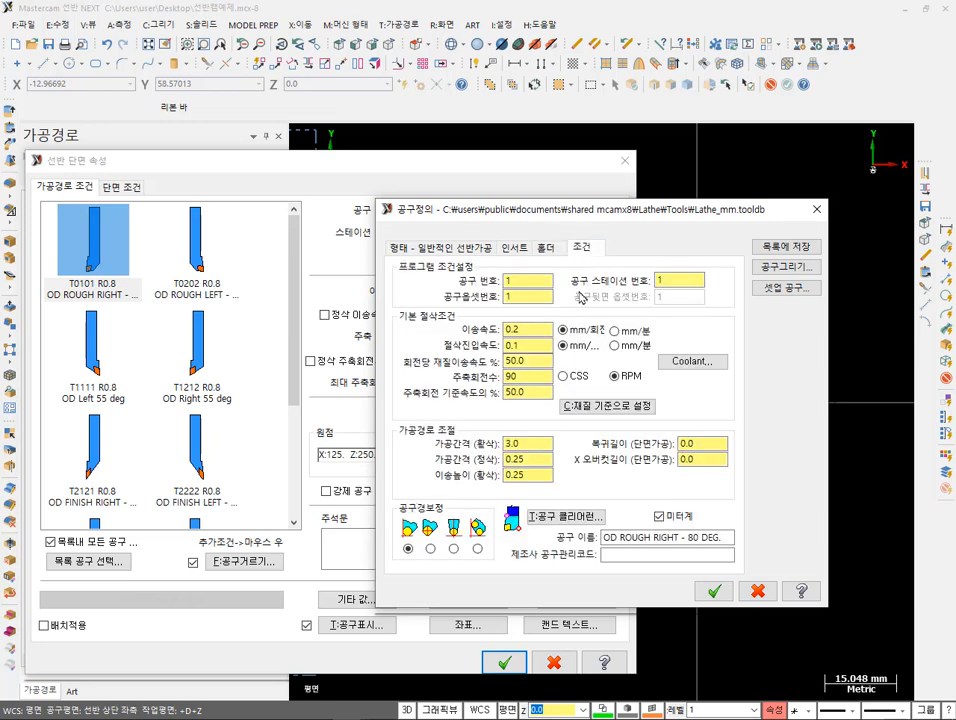
- Set both the feed rate and the plunge feed rate of tool T0101 to 0.23 mm/rev
left_click(545, 331)
type("3")
left_click(541, 343)
key("BackSpace")
type("23")
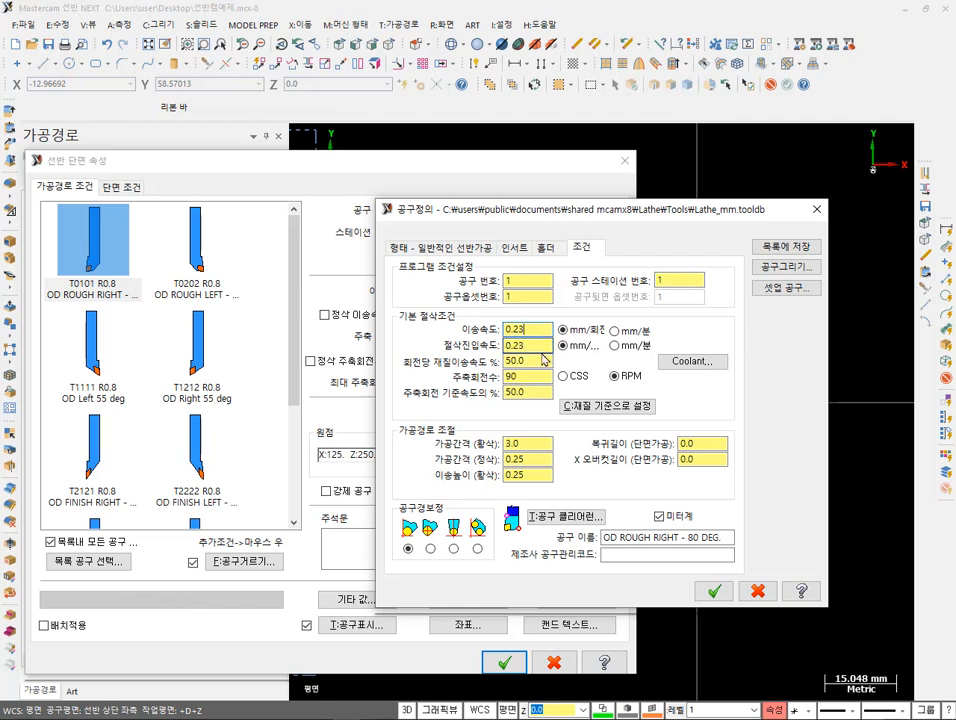
left_click(543, 362)
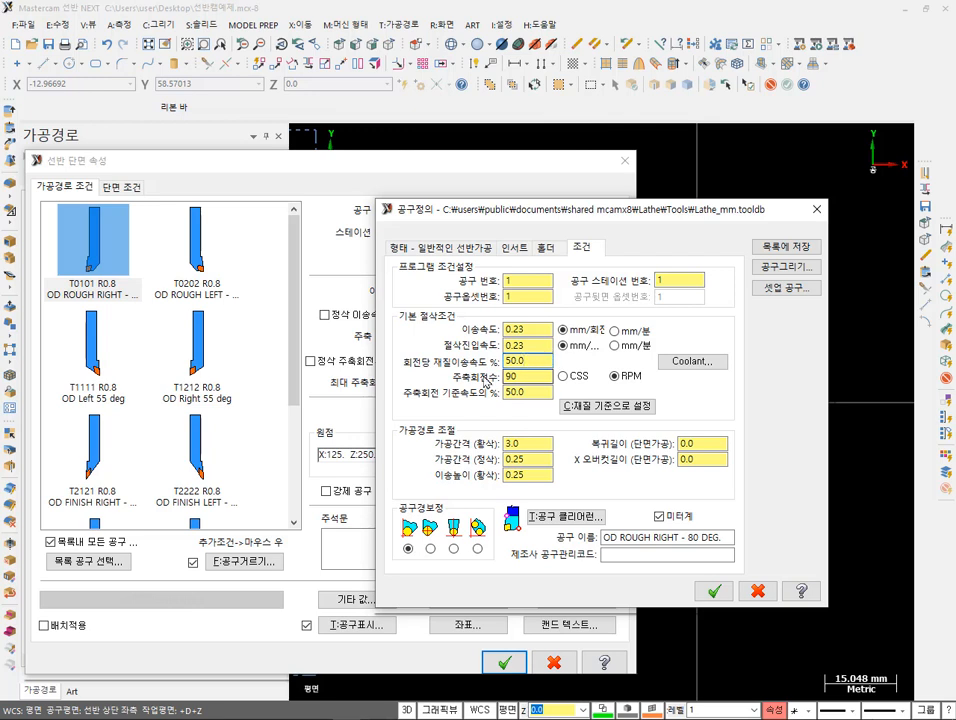
- Switch T0101's spindle speed to constant surface speed (CSS) at 130 and accept the tool definition
left_click(582, 378)
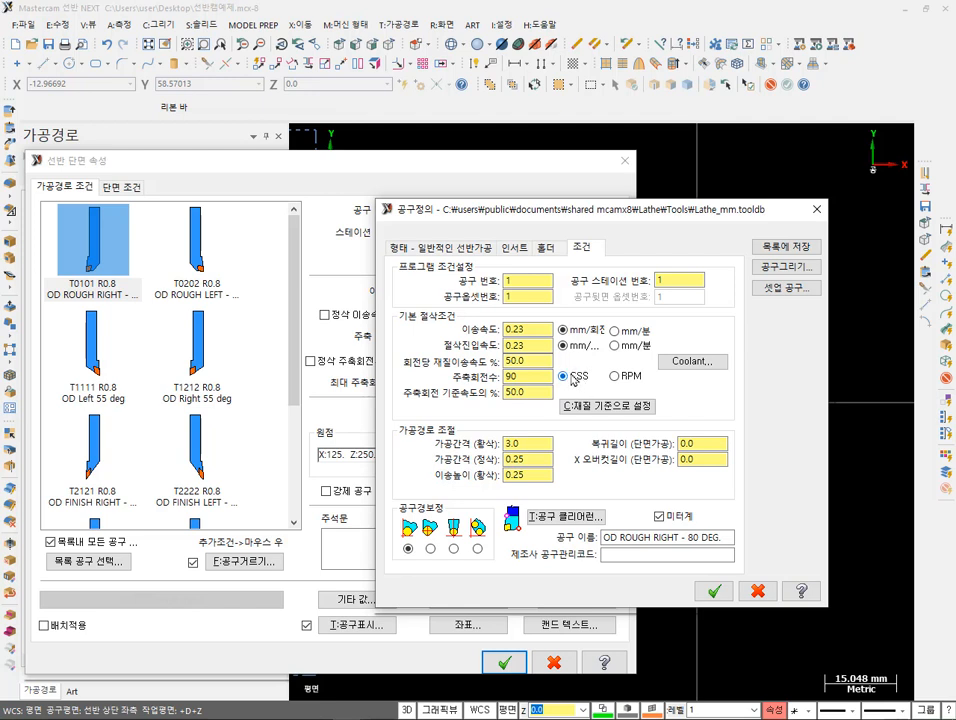
double_click(526, 377)
type("130")
double_click(549, 377)
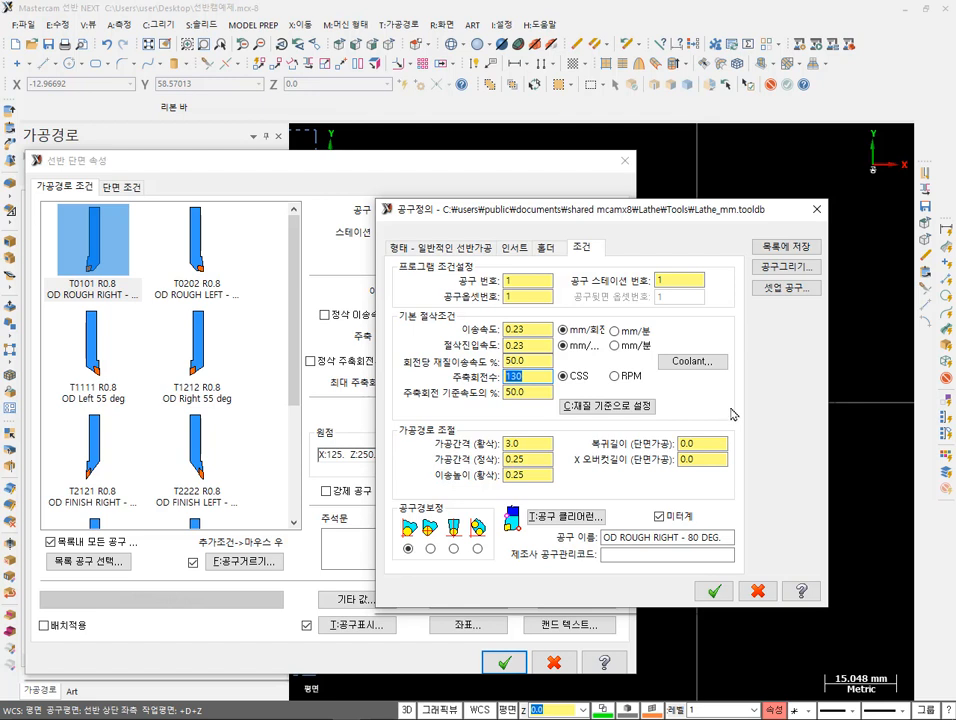
left_click(534, 376)
left_click_drag(539, 376, 443, 351)
left_click(716, 592)
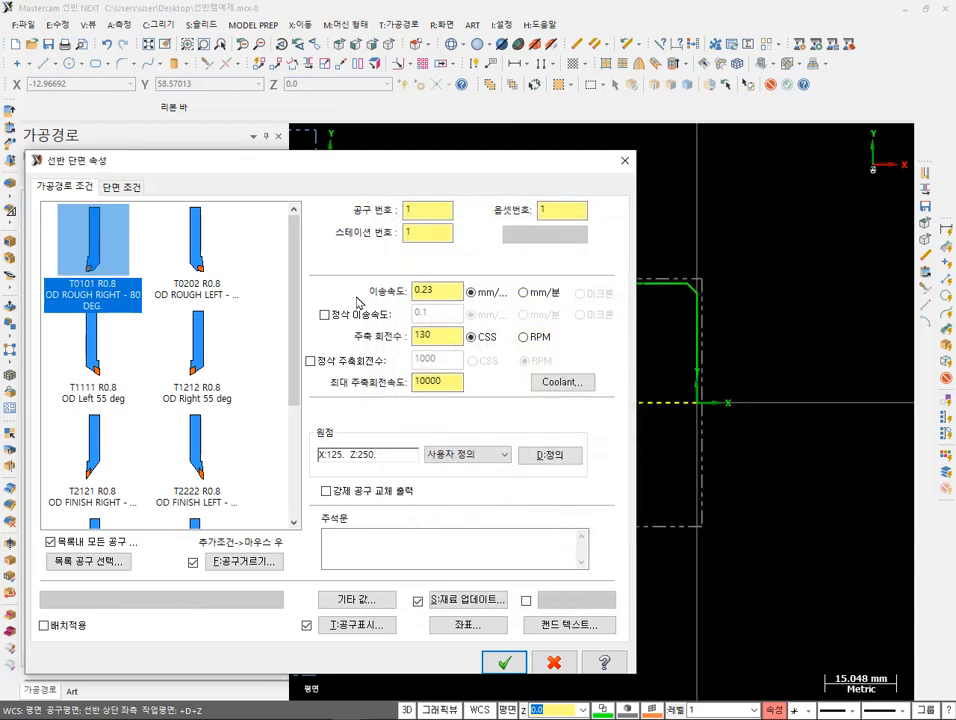
- Reopen the T0101 tool definition and set its CSS spindle speed to 150 in the cutting parameters
left_click(452, 293)
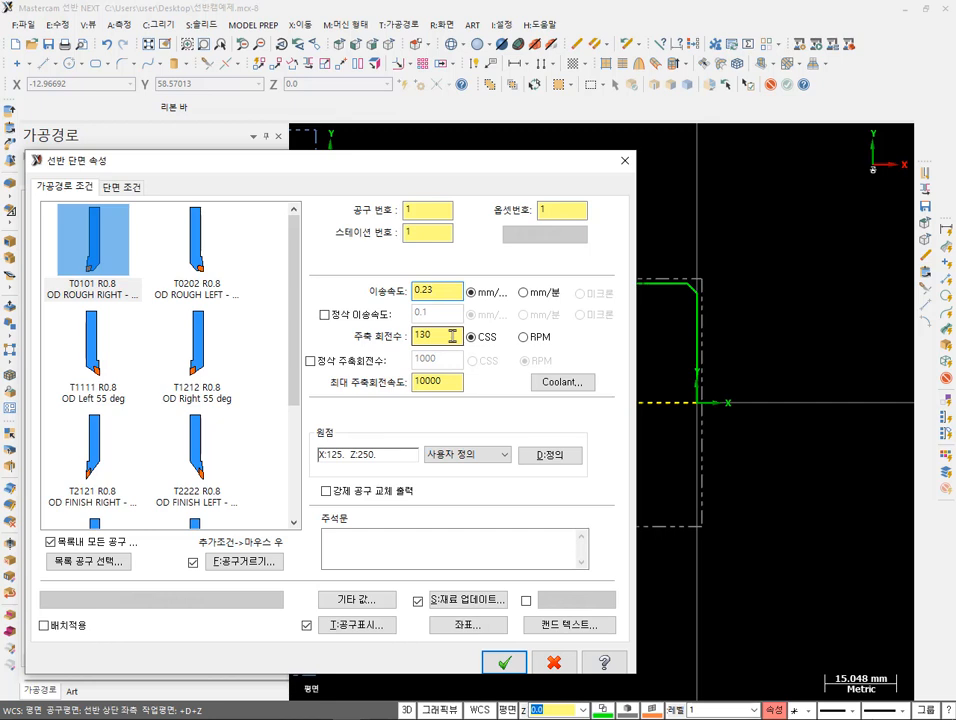
double_click(425, 335)
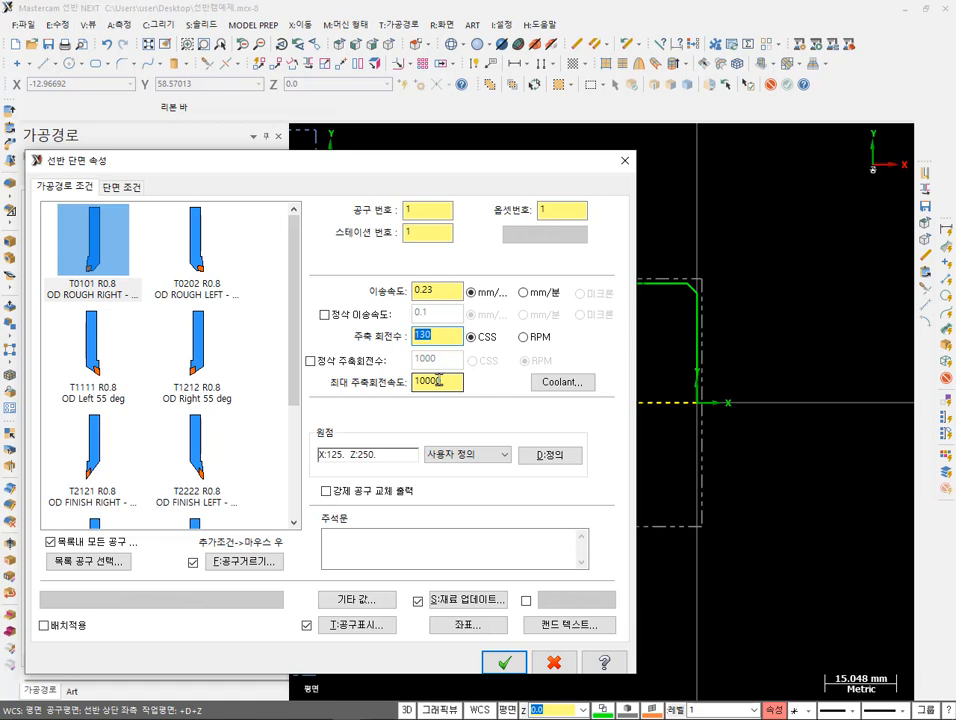
double_click(94, 241)
left_click(581, 246)
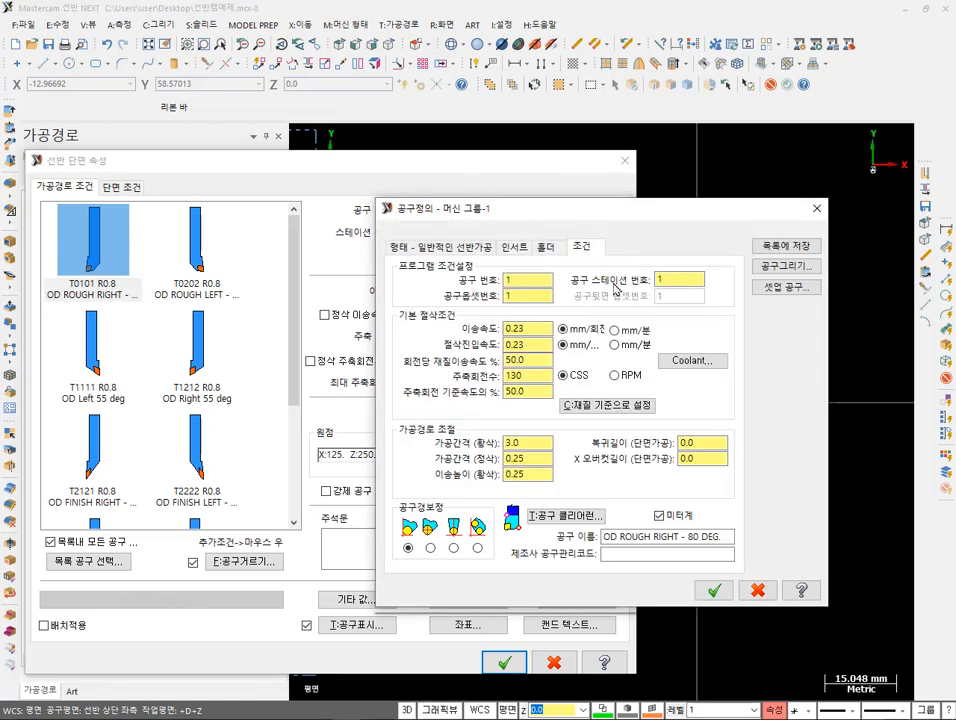
double_click(540, 376)
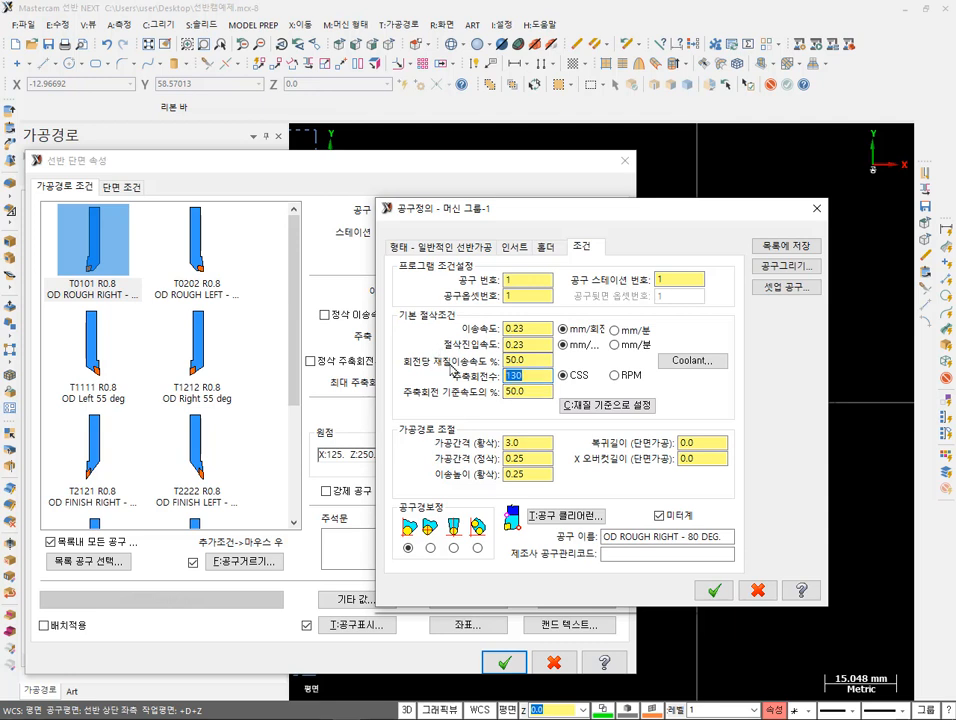
type("150")
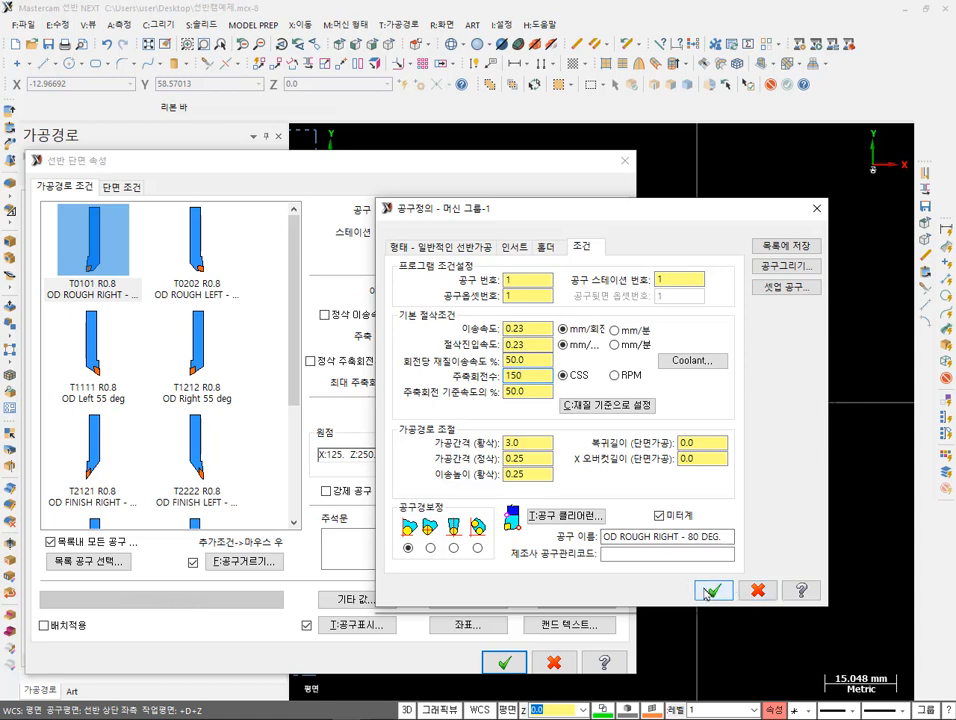
left_click(757, 594)
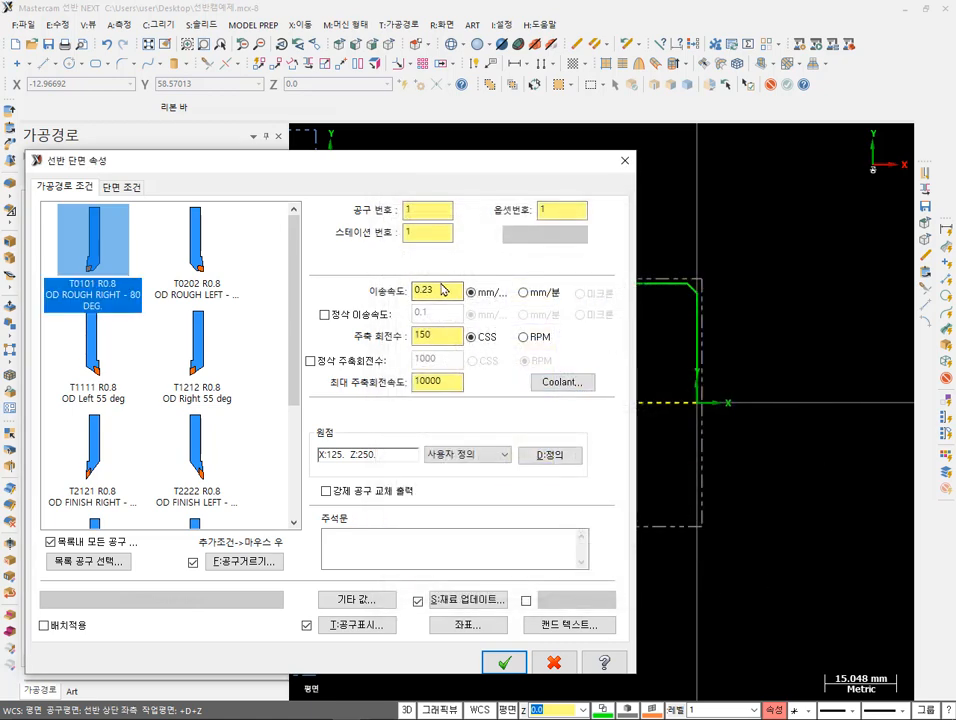
- Limit the maximum spindle speed of the face toolpath to 2000
left_click(445, 289)
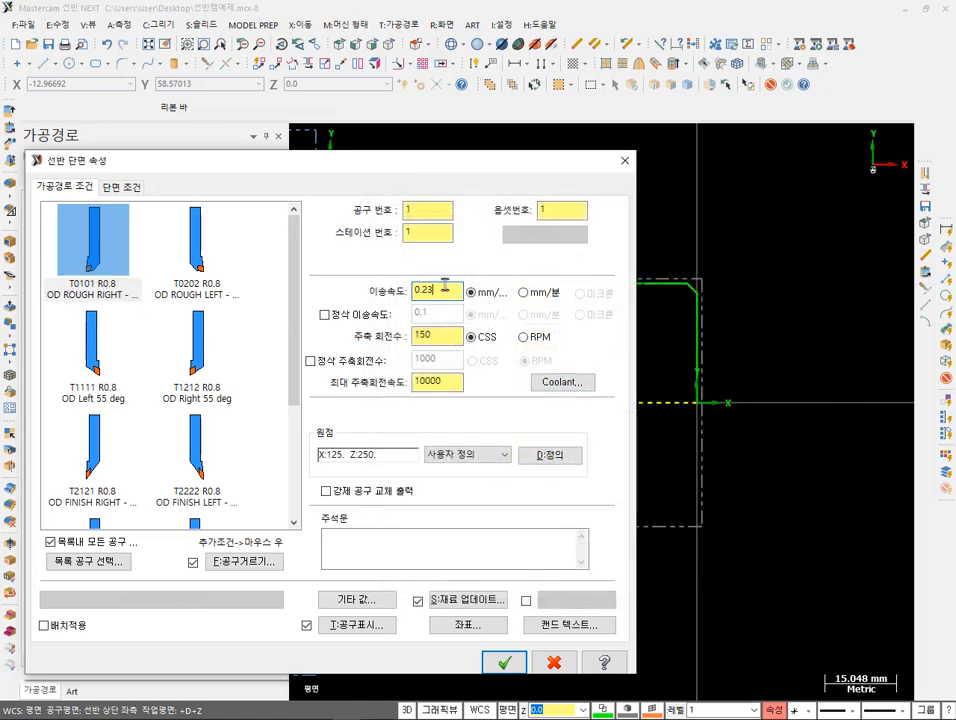
left_click(445, 335)
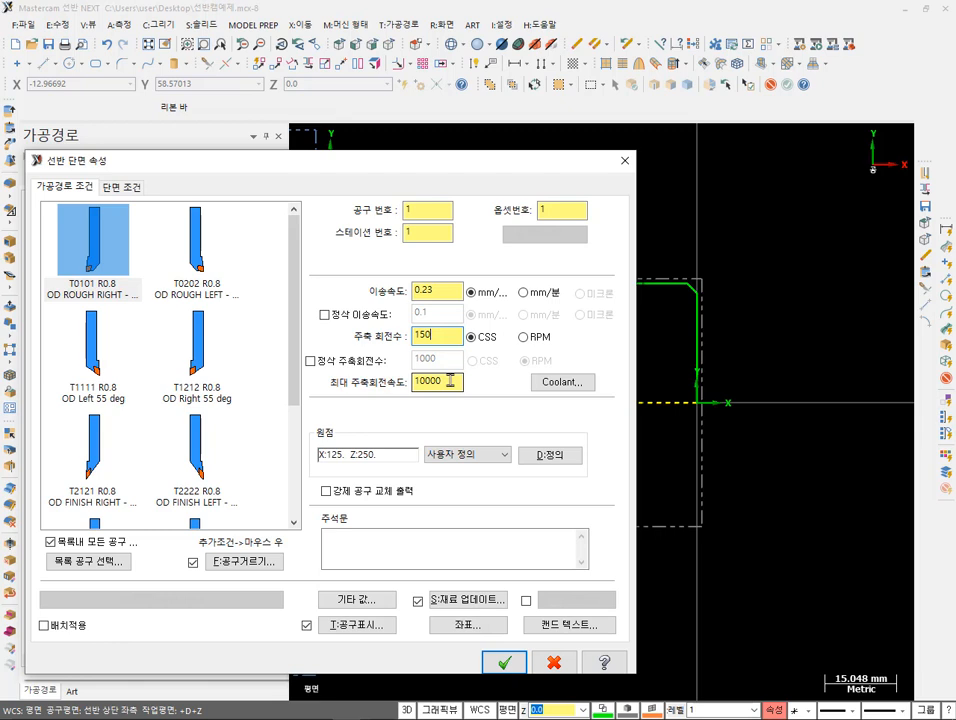
left_click_drag(450, 381, 355, 368)
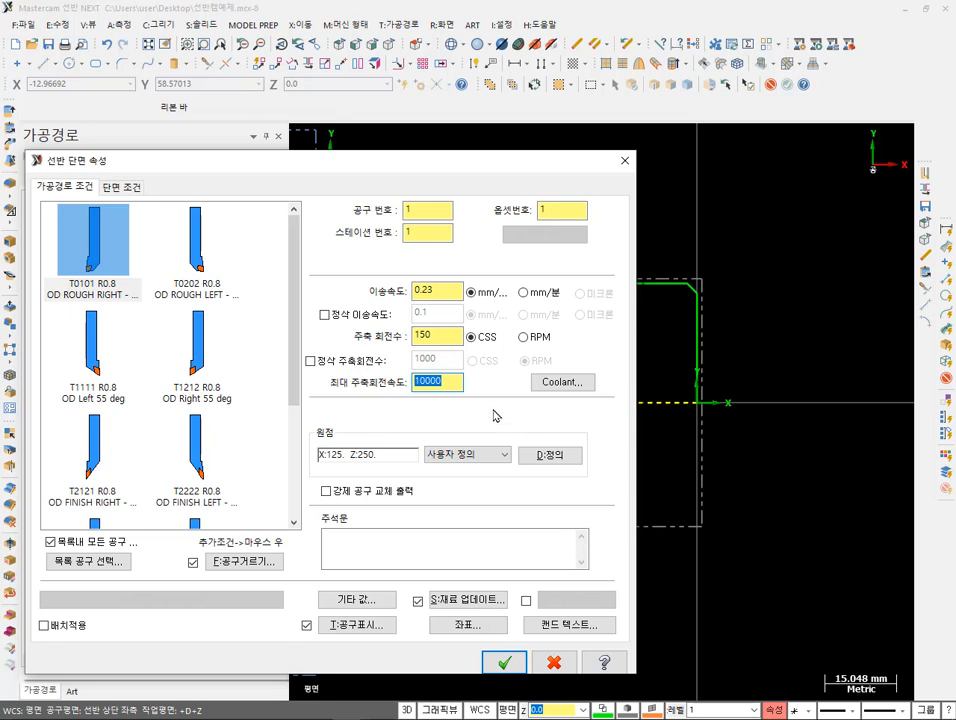
type("2000")
left_click(440, 336)
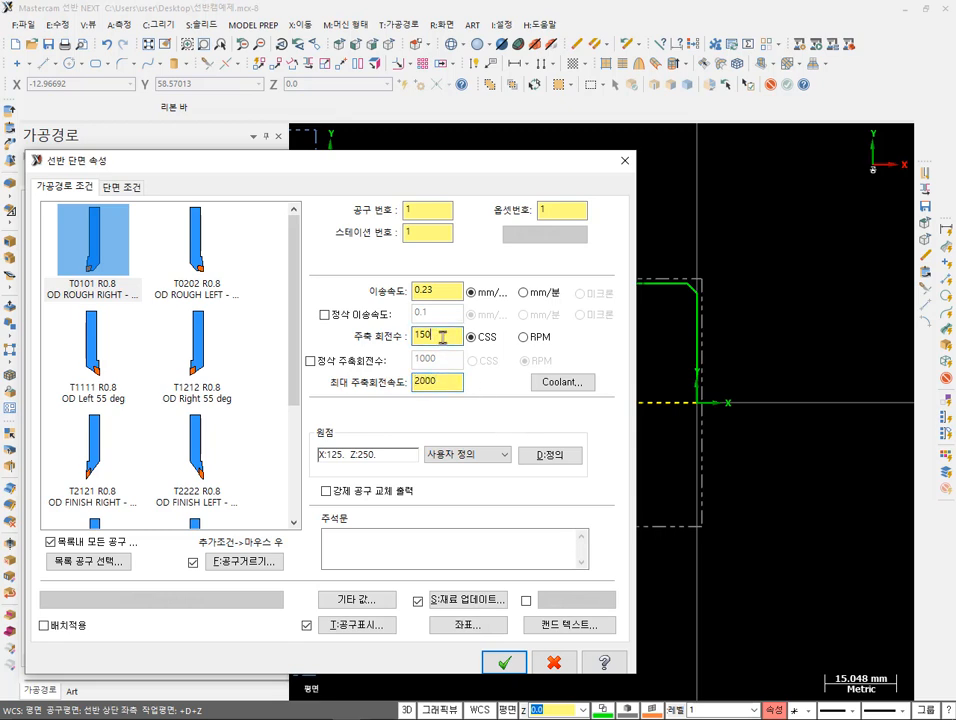
left_click(447, 380)
- Set the finish Z position of the face cut to 0 in the face parameters, with the stock used as boundary
left_click(124, 188)
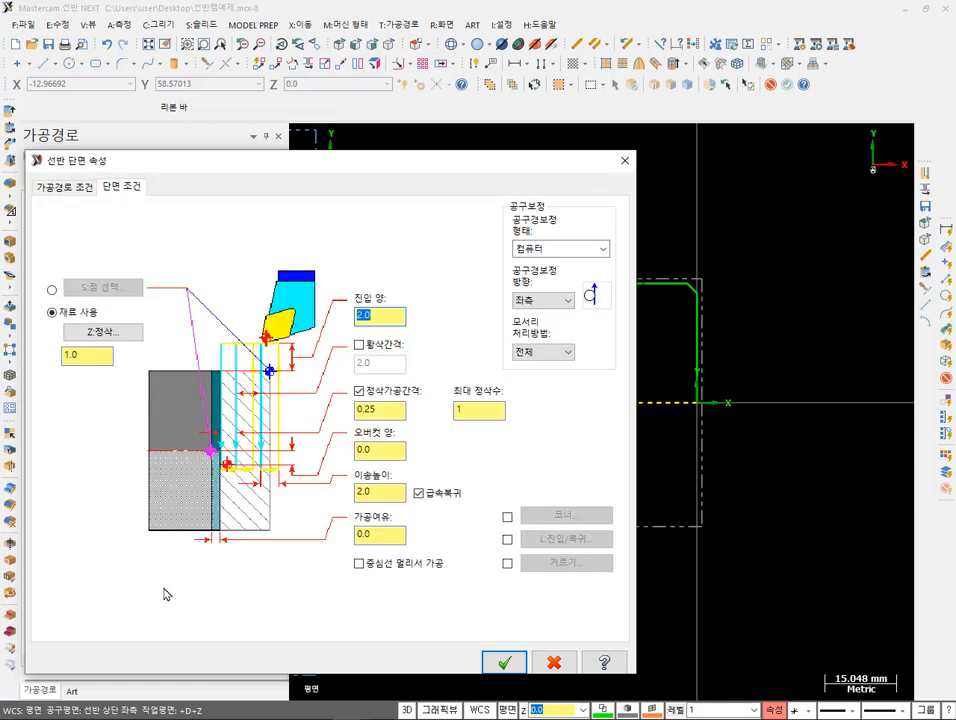
left_click(380, 534)
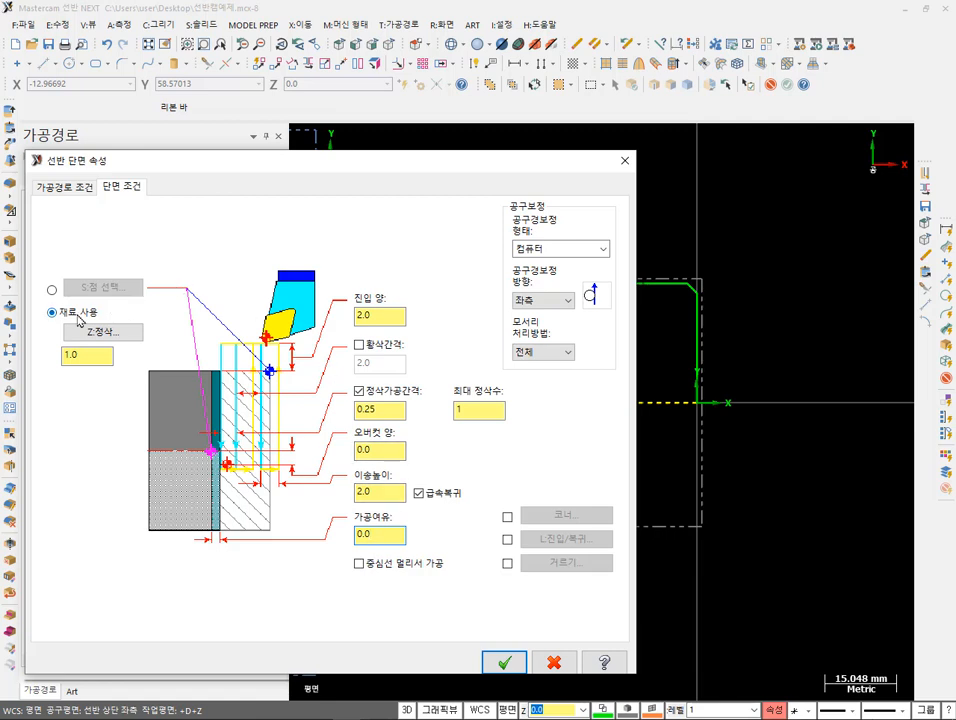
left_click(103, 354)
left_click_drag(81, 356, 14, 352)
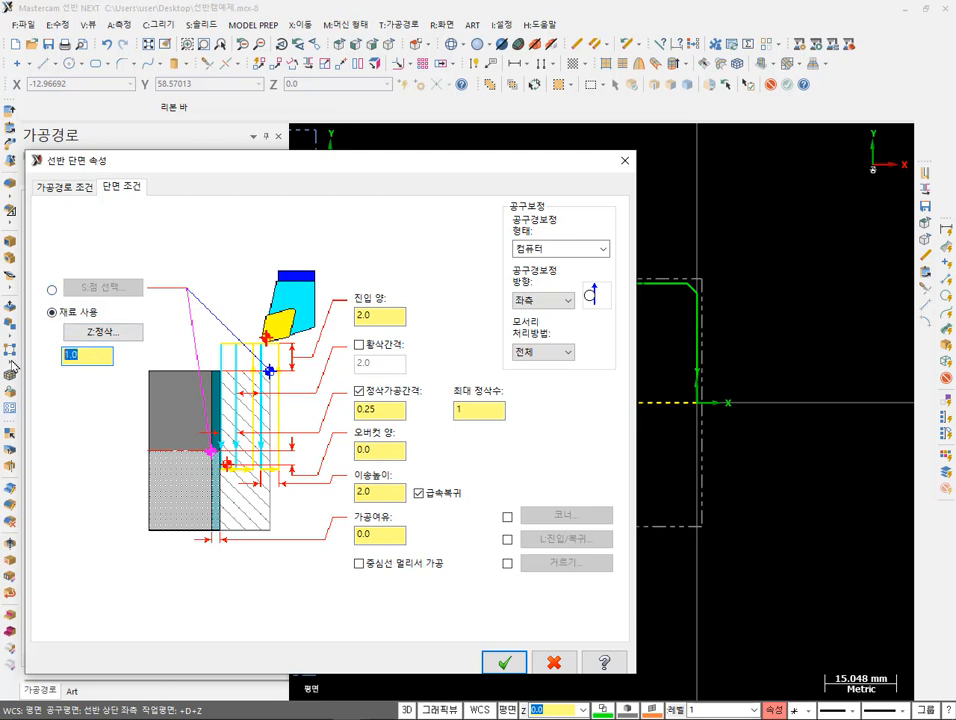
type("0")
- Compare the stock to leave with the finish Z value, then accept the face parameters to generate the toolpath
left_click(362, 536)
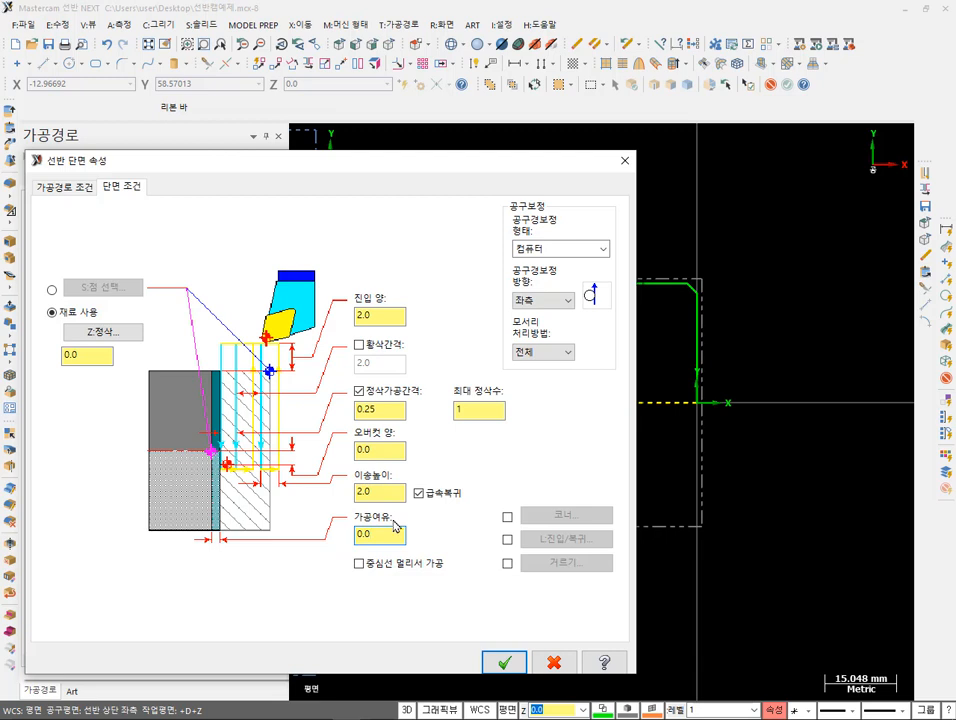
left_click_drag(383, 533, 332, 531)
left_click(391, 537)
left_click(84, 357)
left_click(379, 535)
left_click(92, 357)
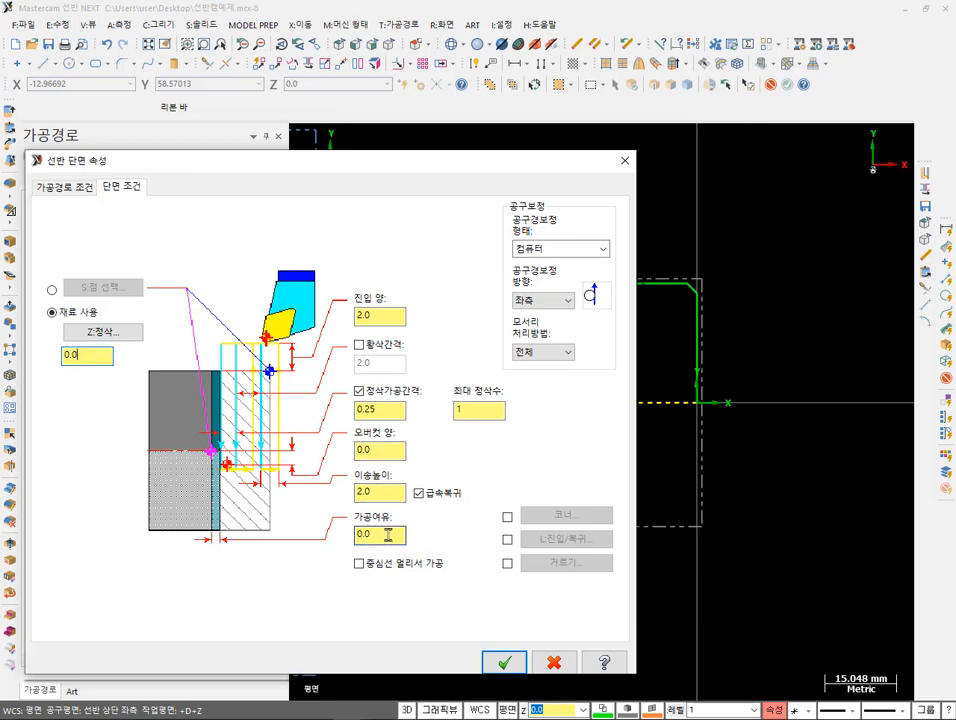
left_click(505, 663)
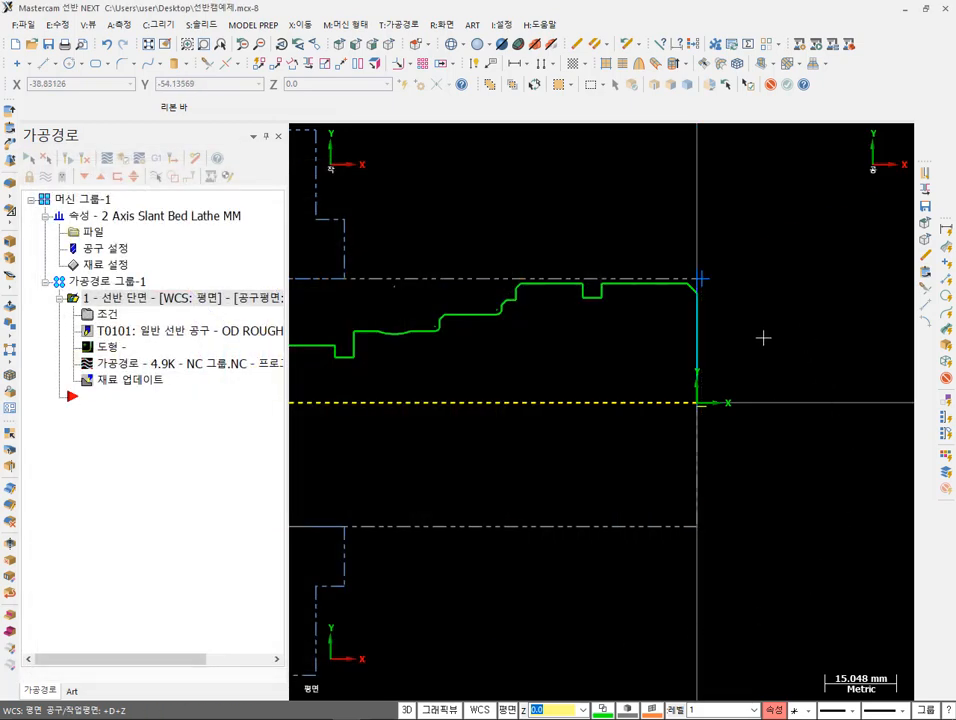
- Examine the generated face toolpath around the part's front face and the stock edge
scroll(762, 335, "up", 2)
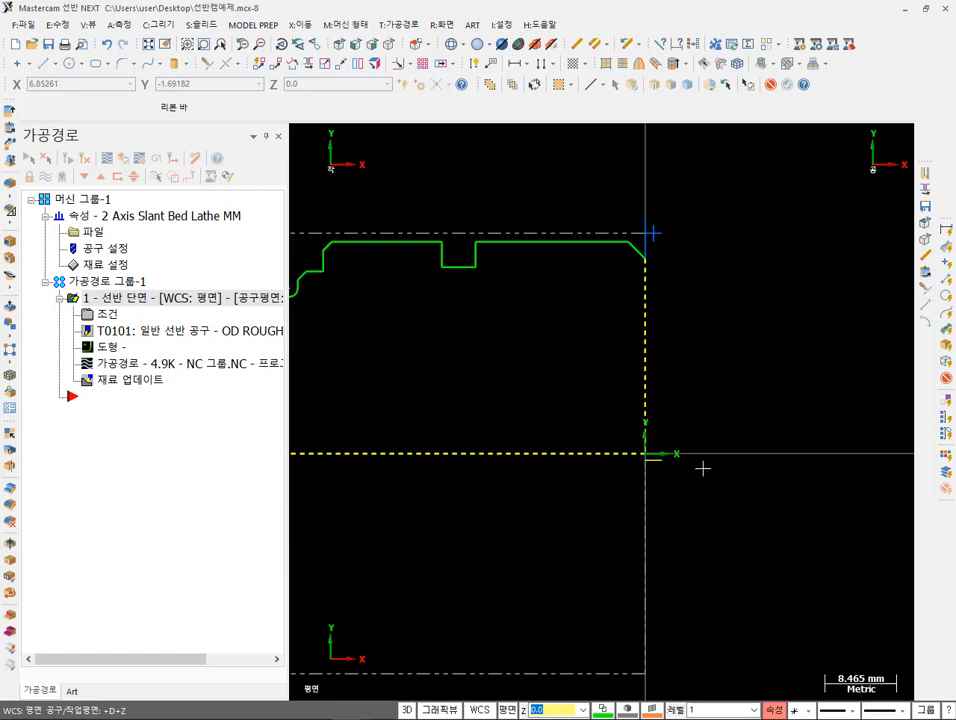
scroll(712, 480, "down", 2)
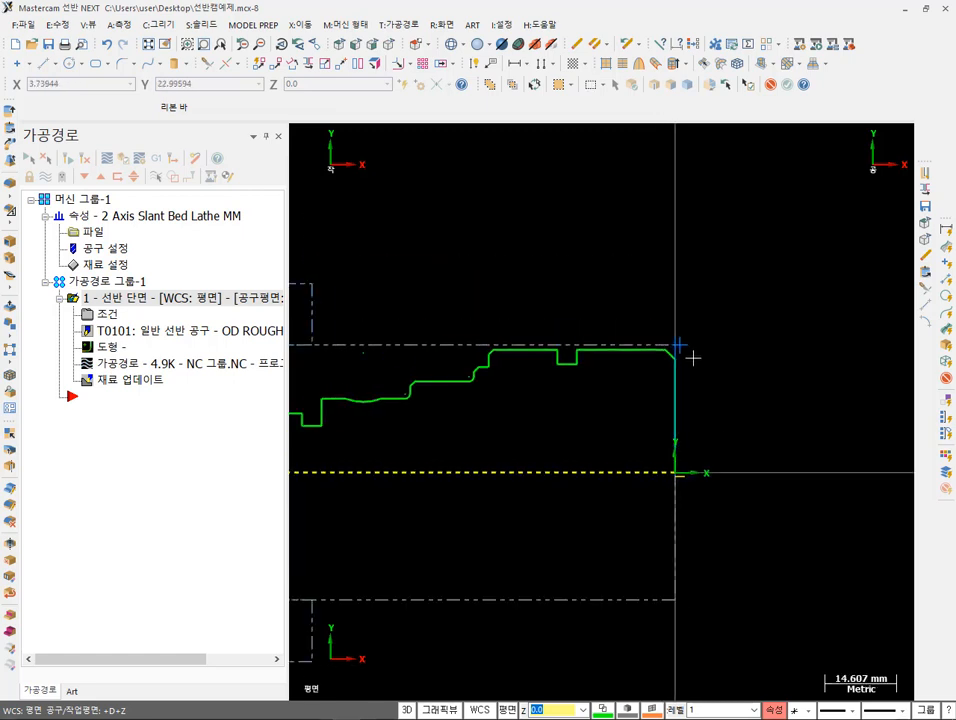
scroll(730, 392, "up", 1)
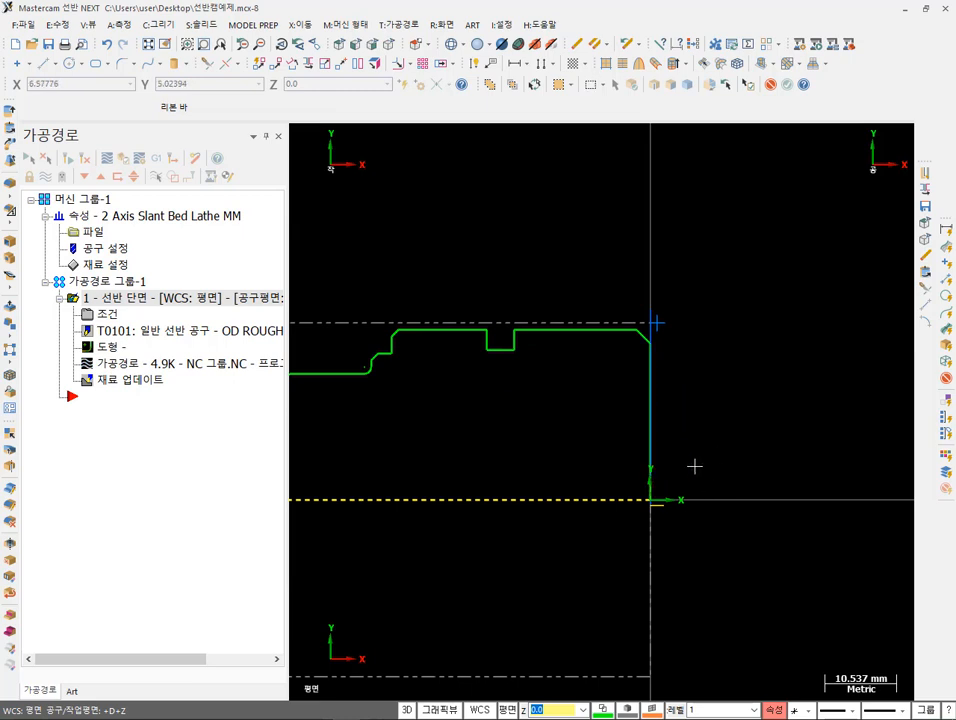
scroll(745, 462, "down", 2)
scroll(640, 478, "down", 1)
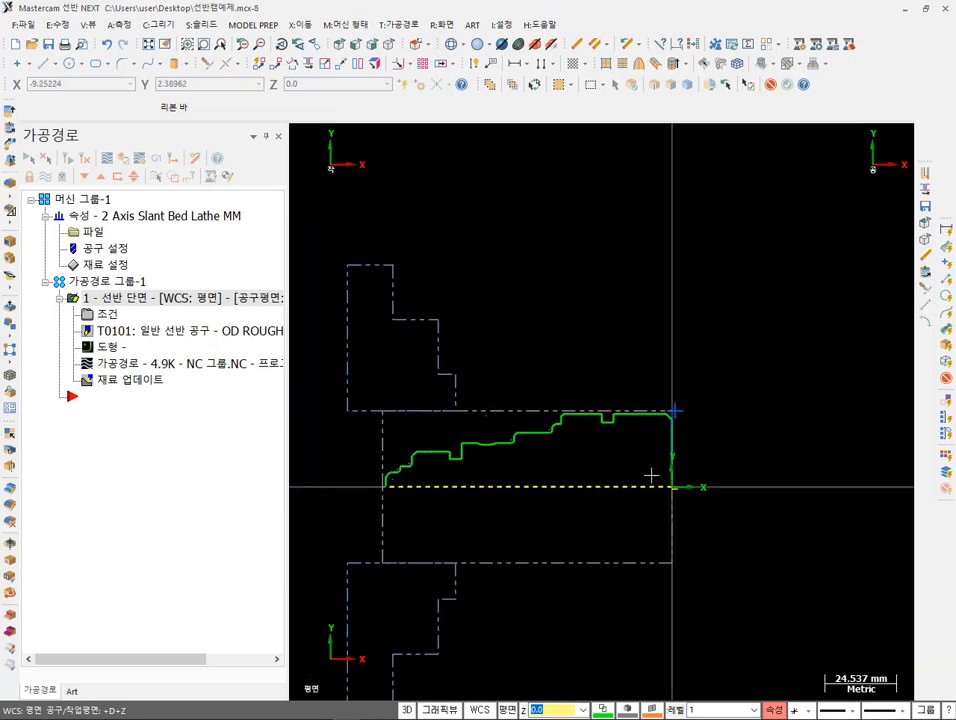
scroll(717, 495, "up", 1)
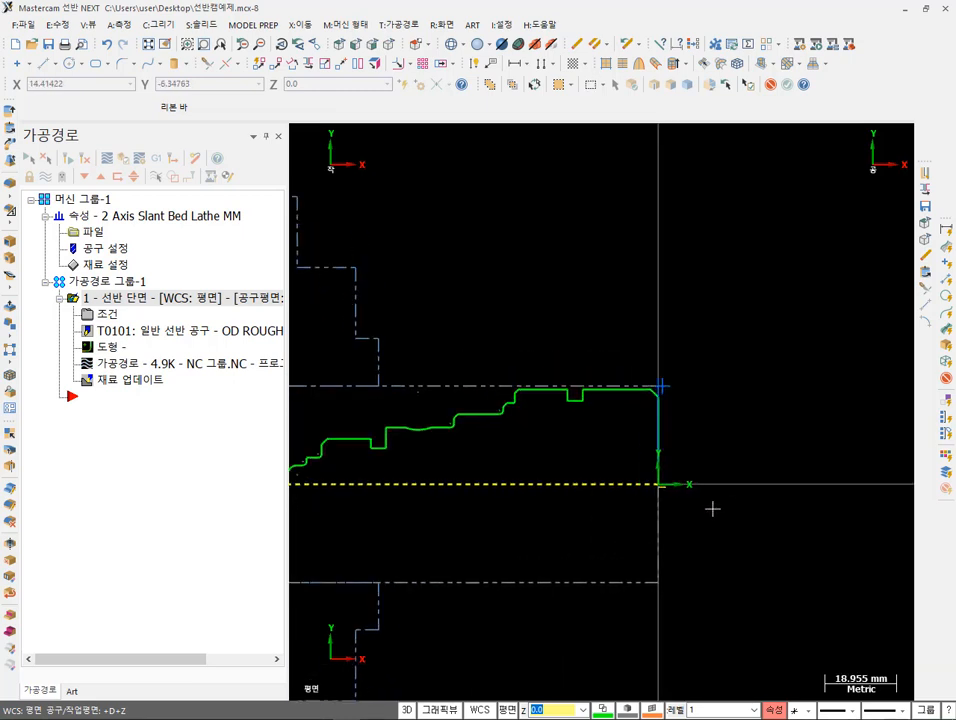
- Backplot the lathe face (선반 단면) toolpath, advance to the facing cut's start point, and display the tool holder with the insert
left_click(117, 368)
scroll(610, 625, "down", 2)
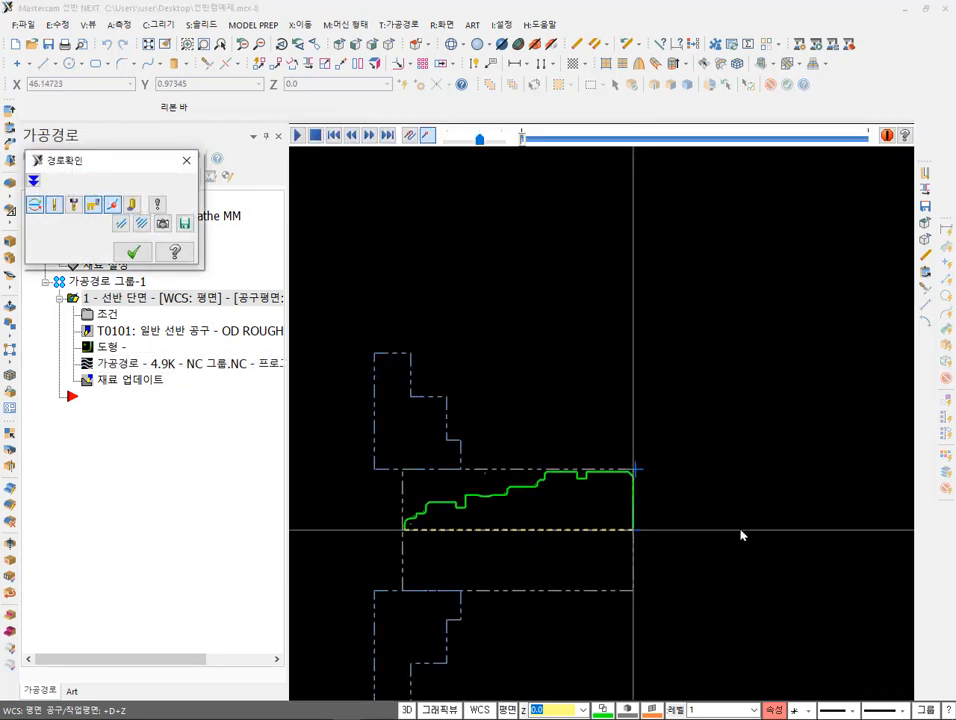
key("s")
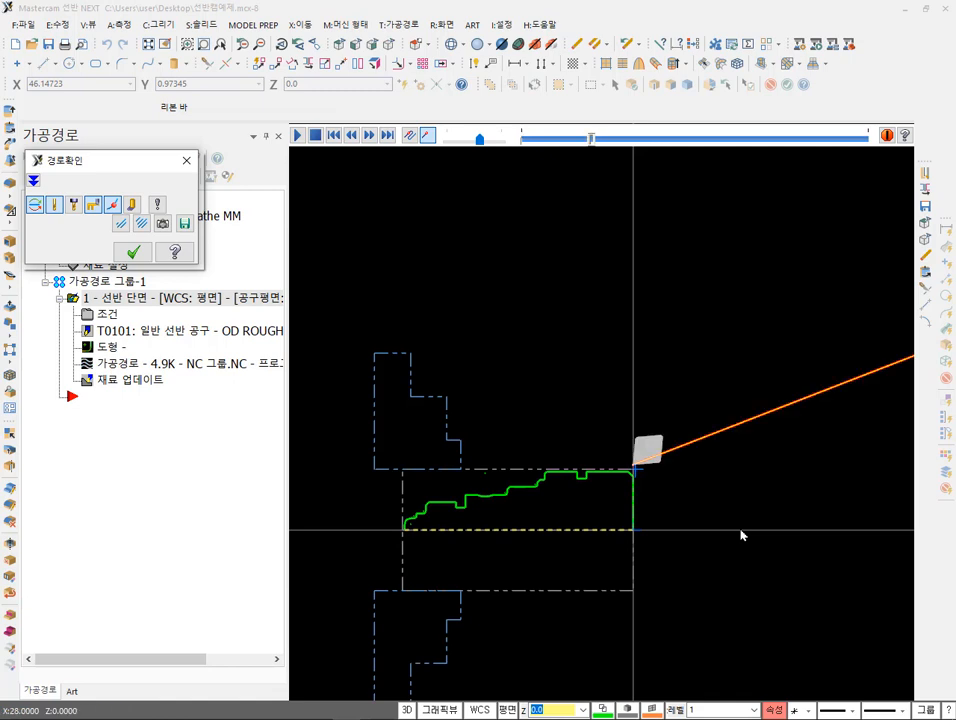
left_click(89, 207)
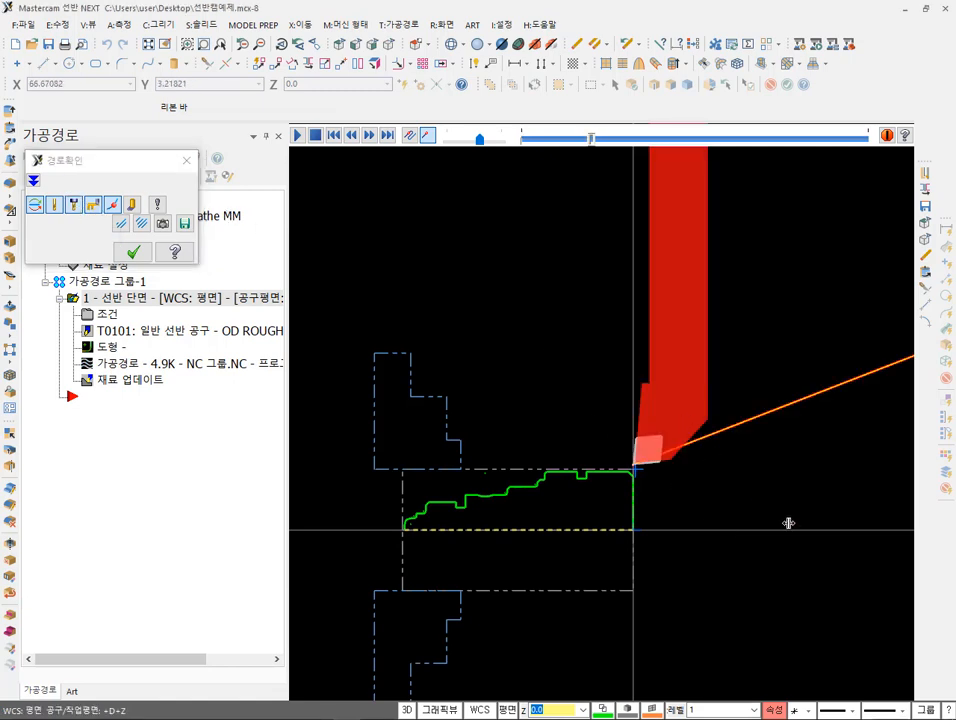
scroll(551, 416, "down", 1)
scroll(588, 437, "up", 2)
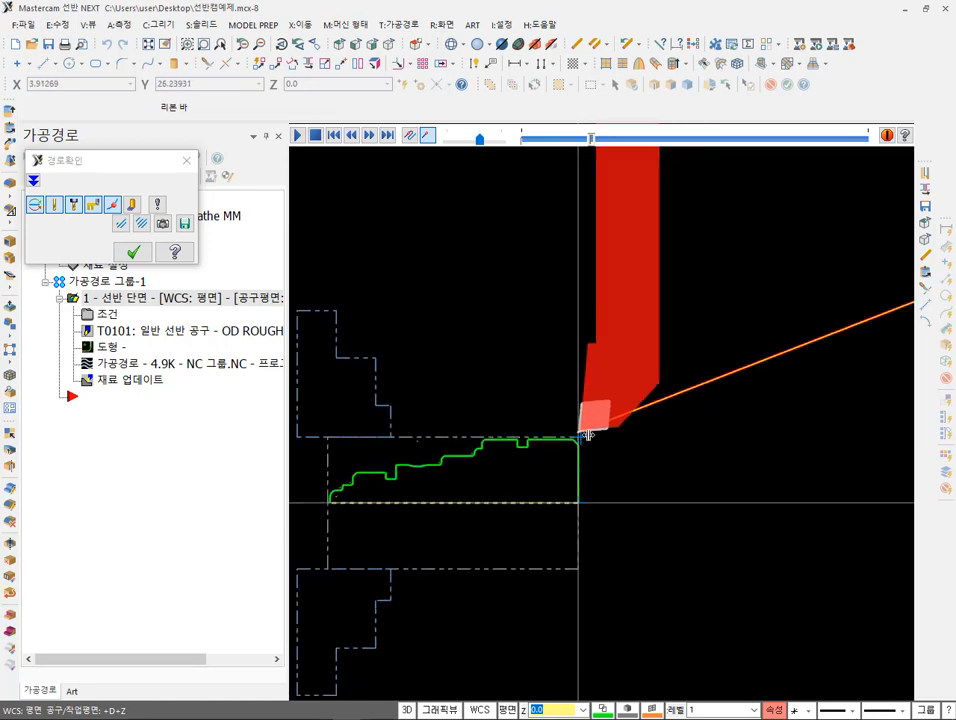
scroll(588, 437, "up", 4)
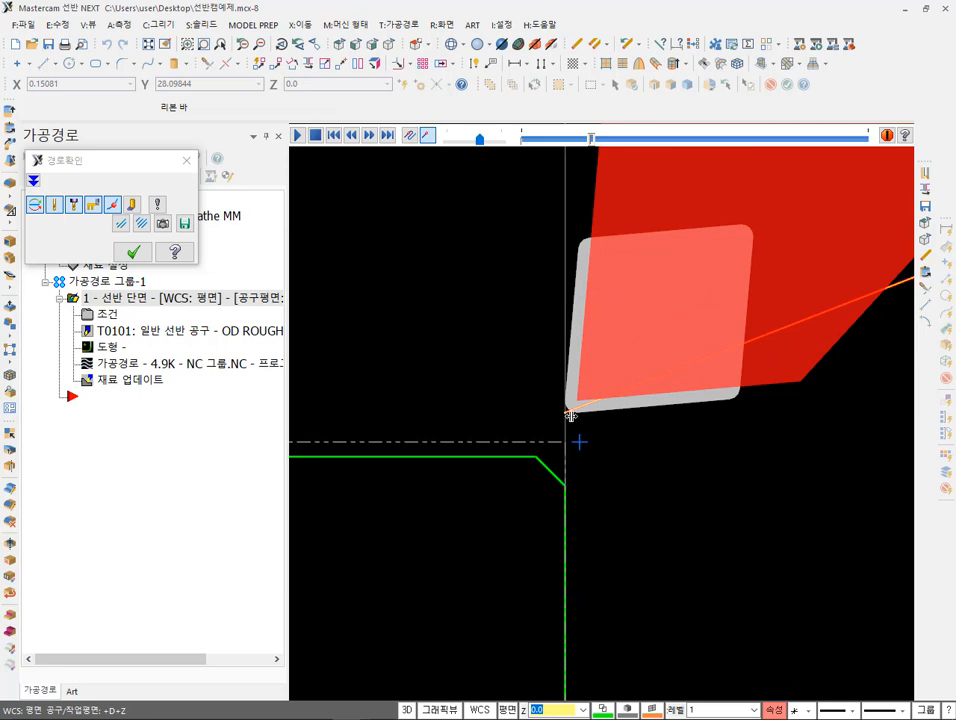
scroll(653, 390, "down", 2)
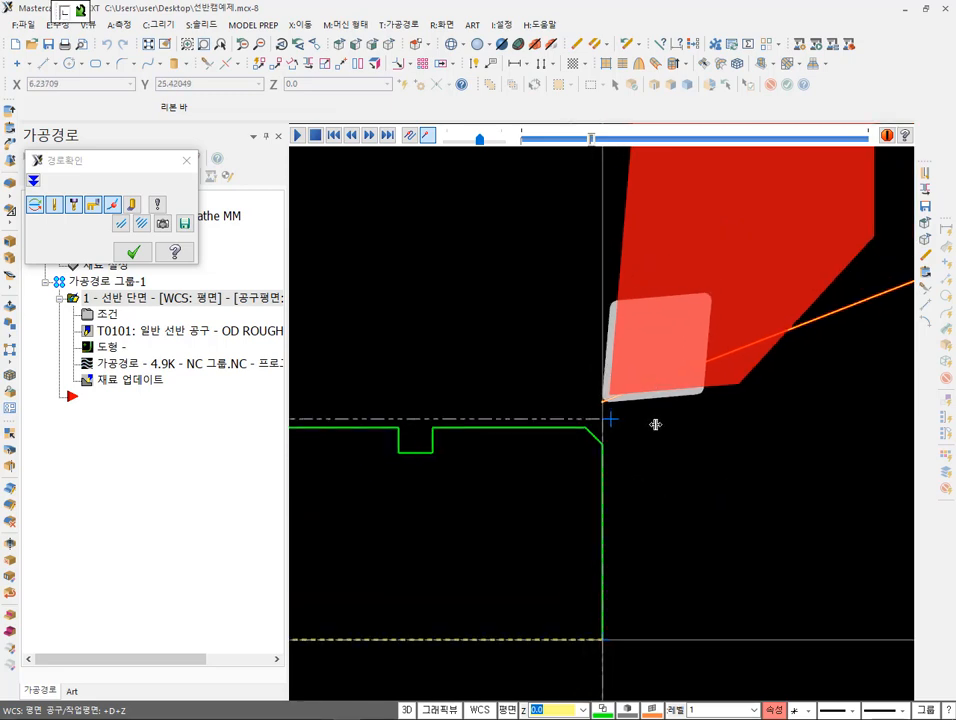
- Step the backplot to the end of the facing cut and examine the insert's nose radius at the spindle centerline
key("s")
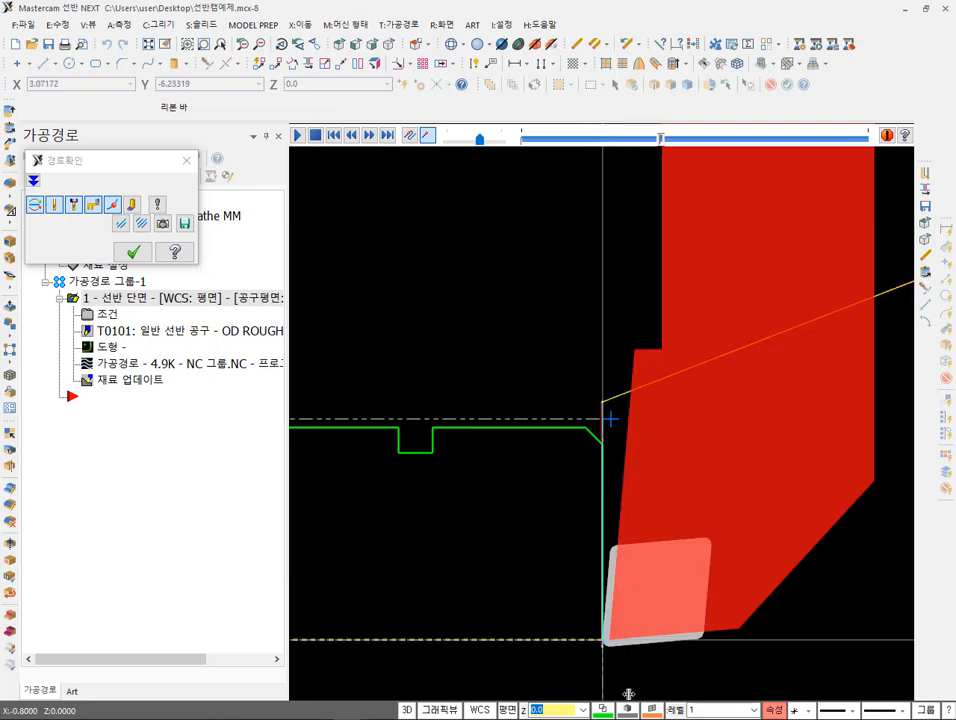
scroll(601, 679, "up", 6)
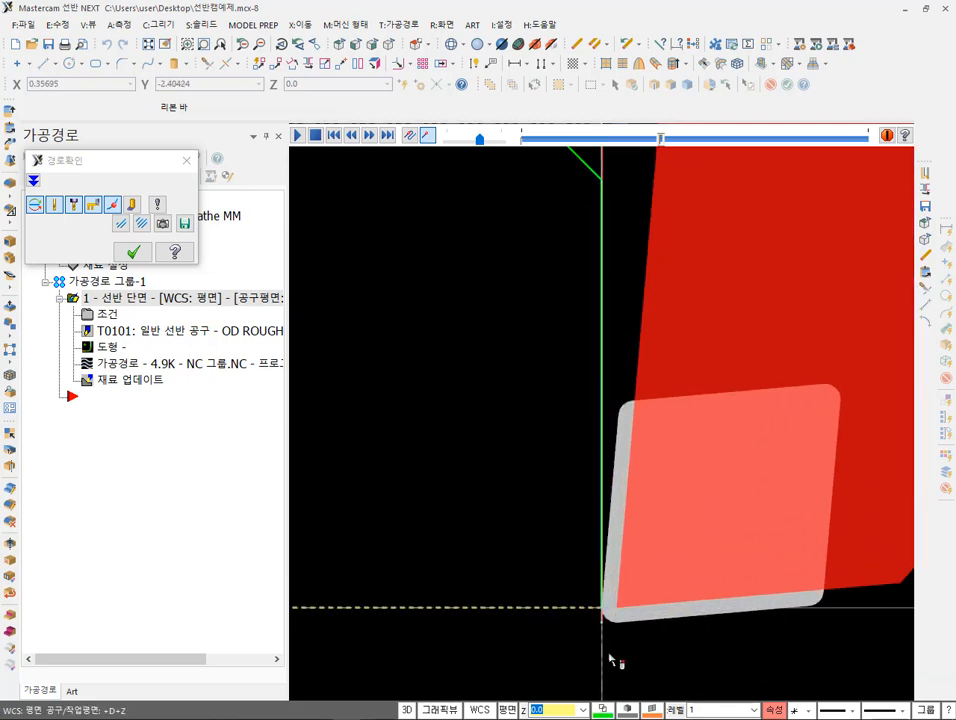
scroll(620, 538, "up", 2)
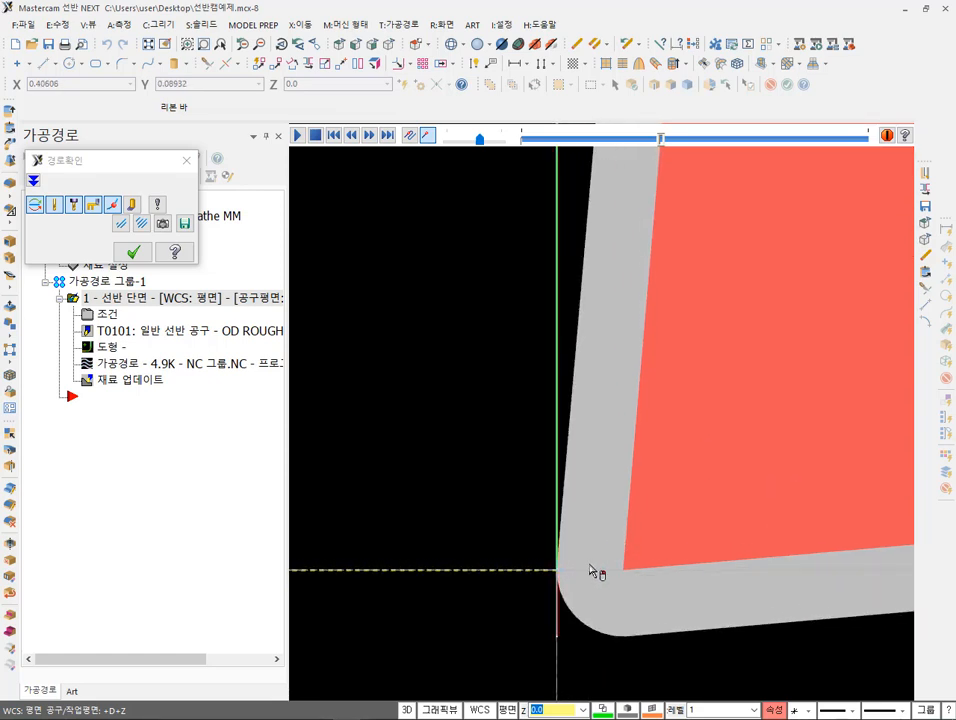
scroll(600, 570, "up", 1)
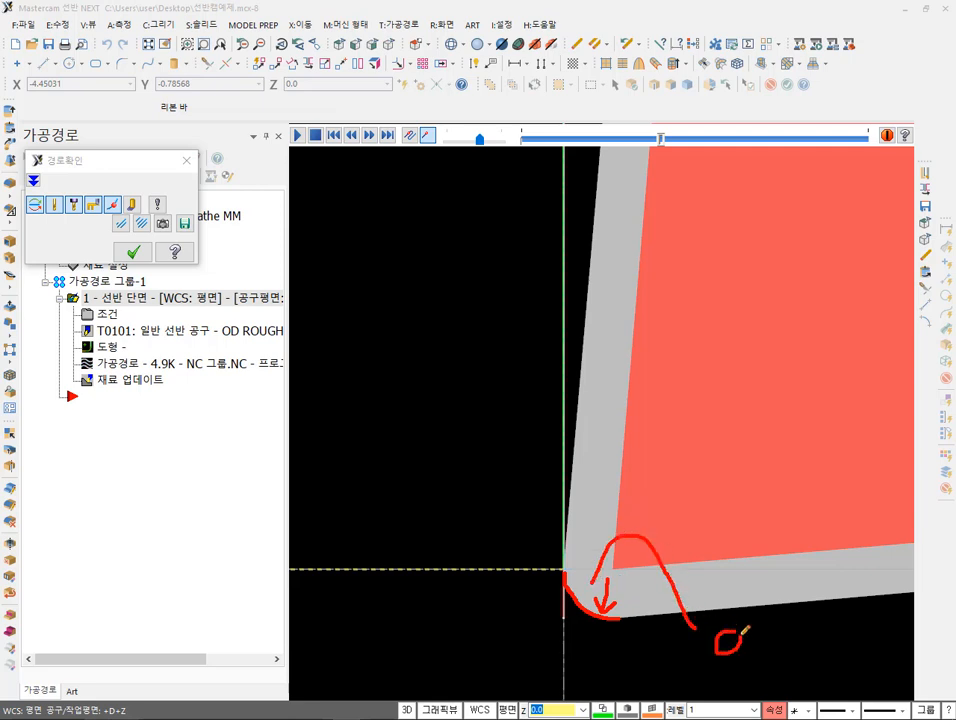
mouse_move(798, 620)
left_mouse_down()
mouse_move(806, 626)
mouse_move(797, 662)
left_mouse_up()
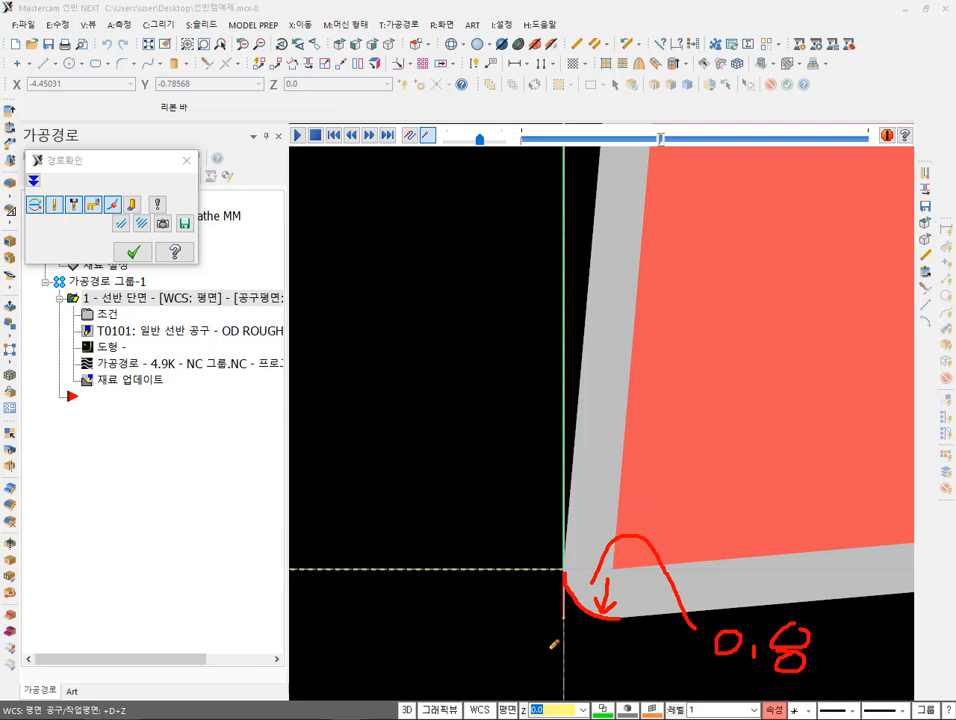
left_click_drag(566, 571, 785, 577)
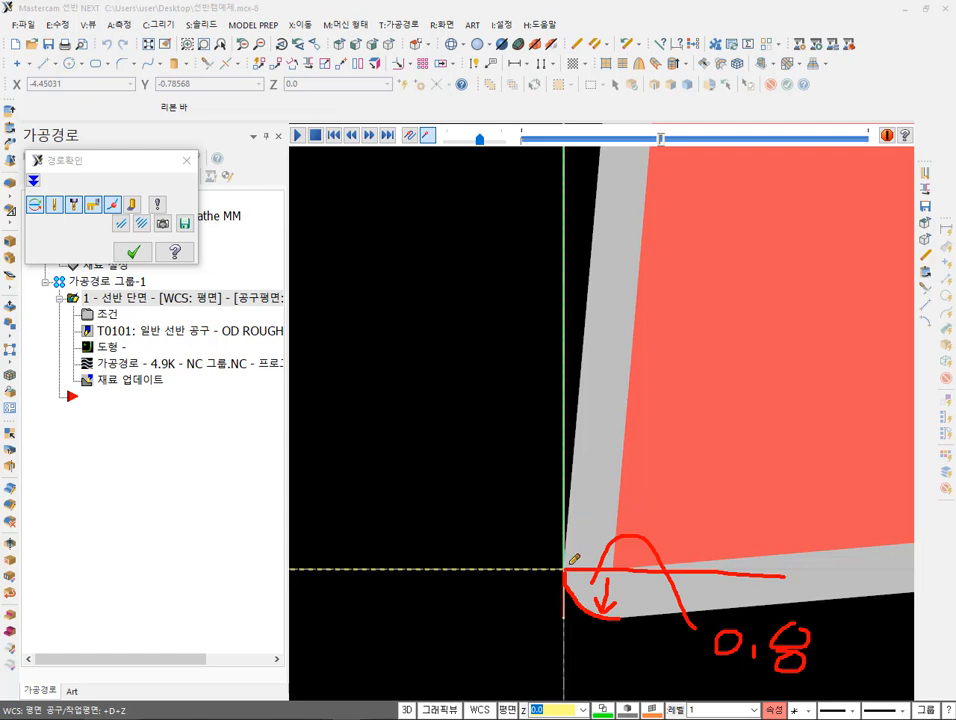
mouse_move(567, 573)
left_mouse_down()
mouse_move(626, 622)
mouse_move(570, 610)
left_mouse_up()
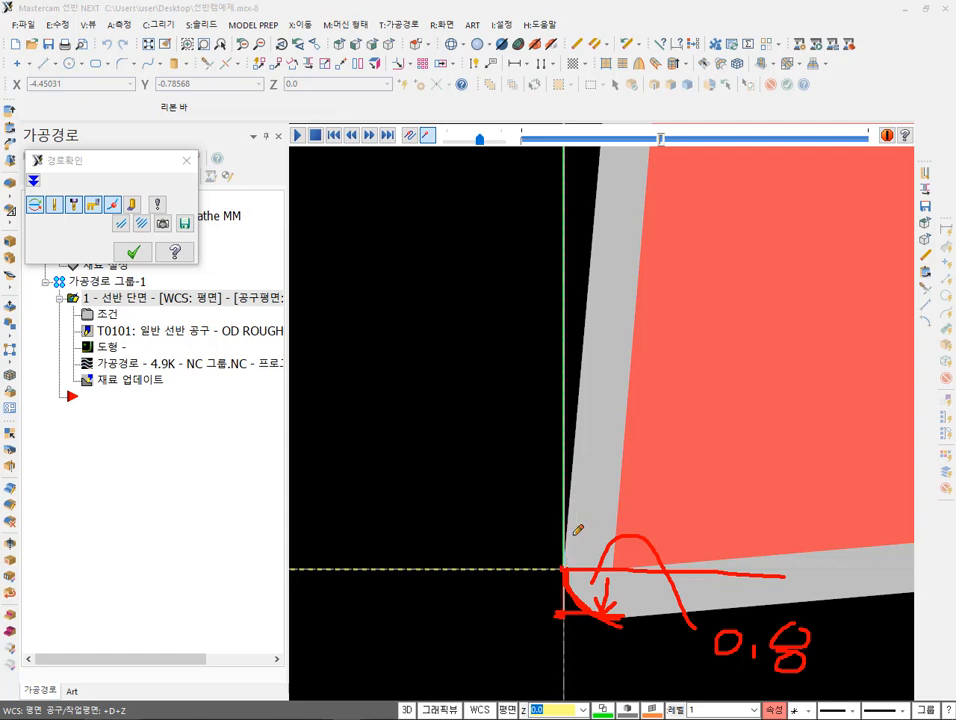
mouse_move(567, 505)
left_mouse_down()
mouse_move(578, 532)
mouse_move(639, 558)
left_mouse_up()
left_click_drag(573, 609, 573, 608)
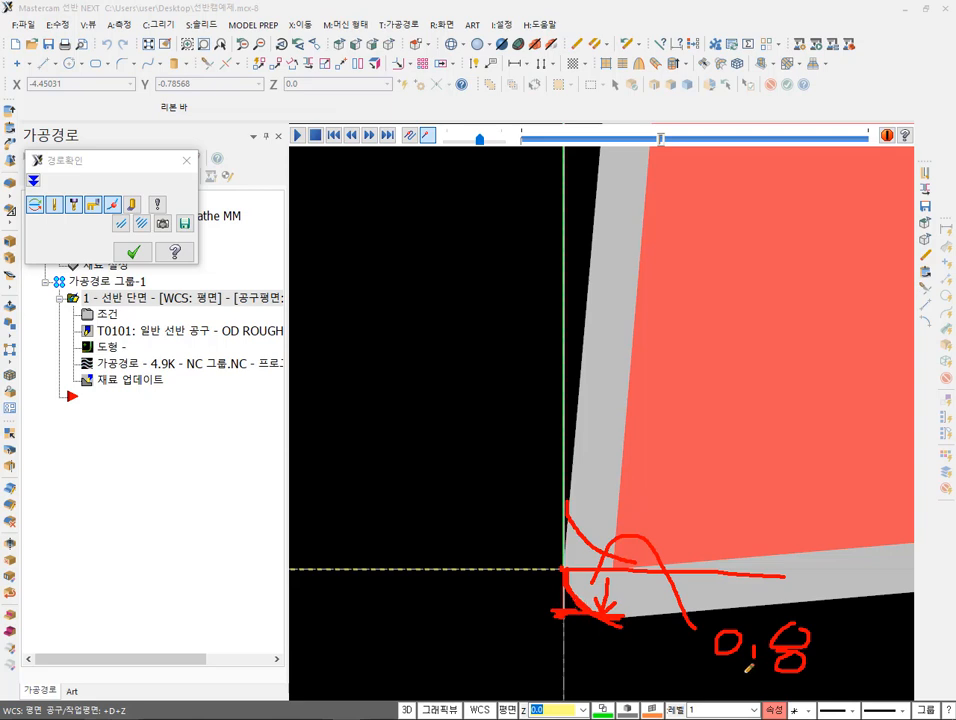
right_click(523, 466)
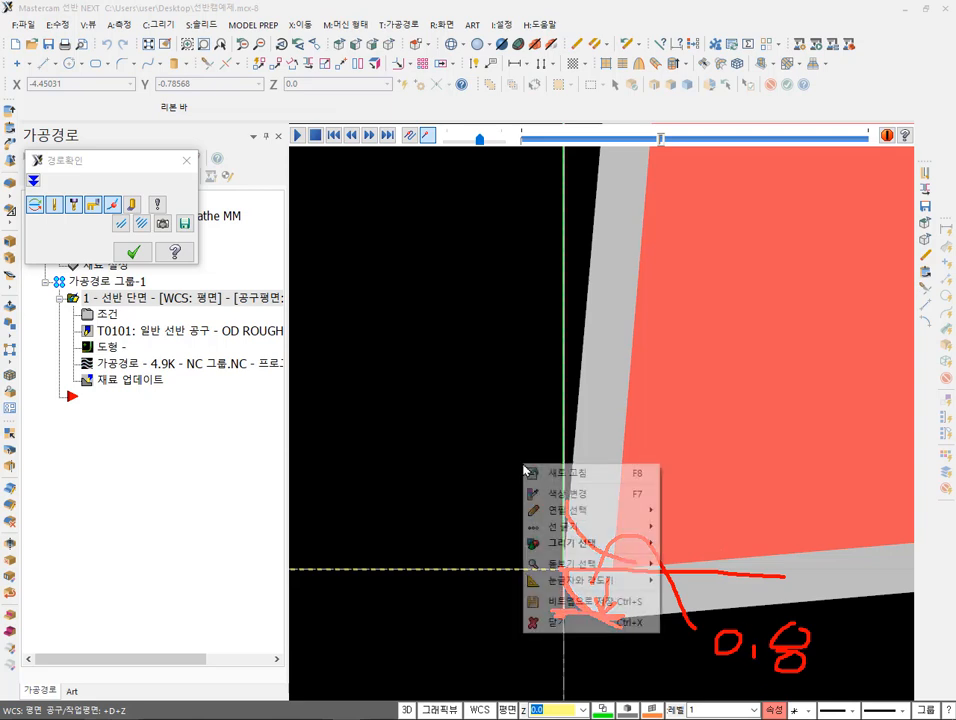
left_click(560, 621)
- Expand the backplot dialog to show the move details and step back to the facing cut's start point to check its coordinates
scroll(732, 403, "down", 4)
scroll(644, 602, "up", 5)
scroll(630, 601, "down", 3)
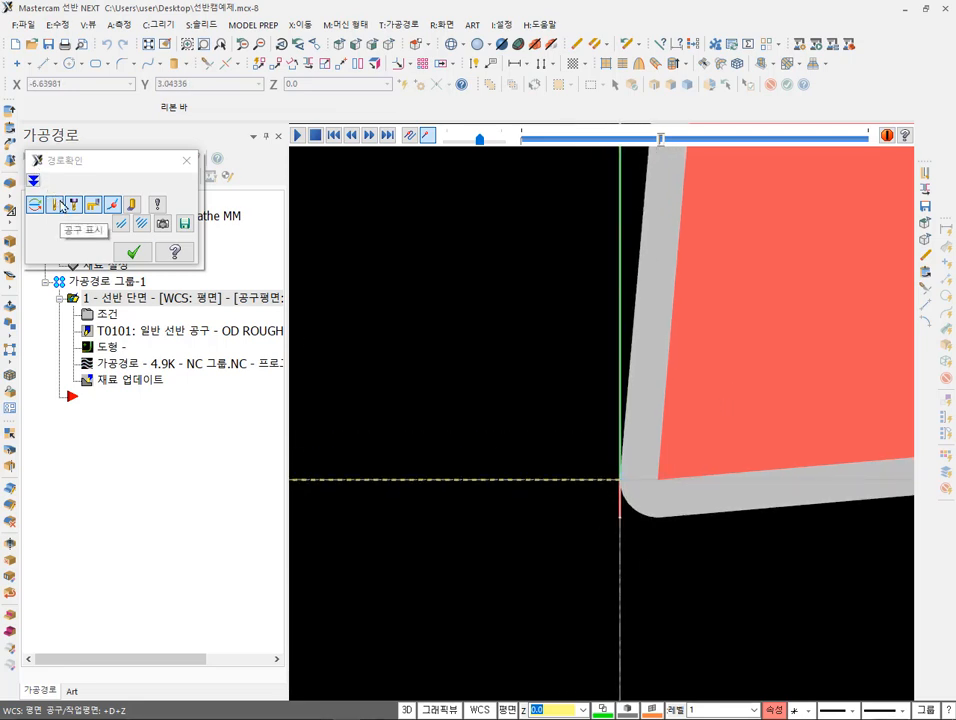
left_click(33, 180)
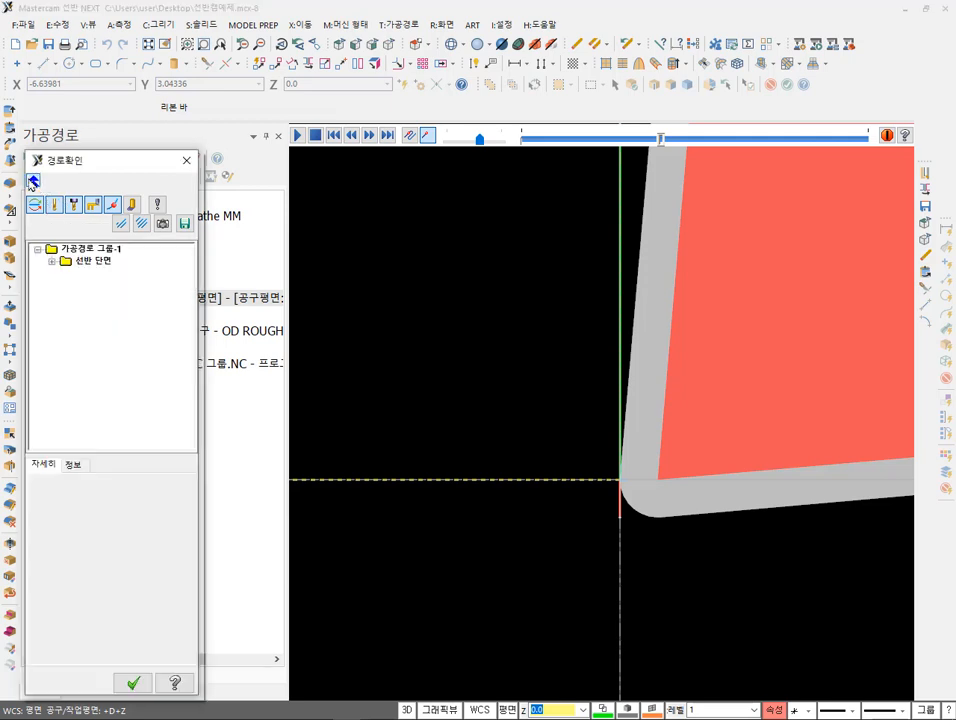
left_click_drag(86, 170, 266, 78)
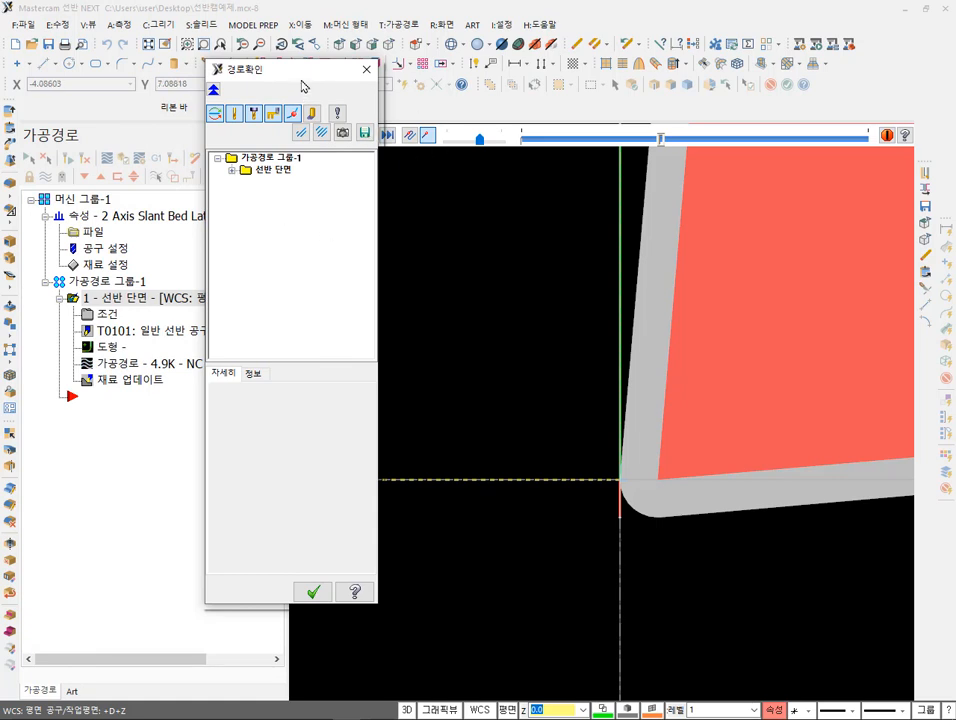
left_click_drag(303, 77, 201, 114)
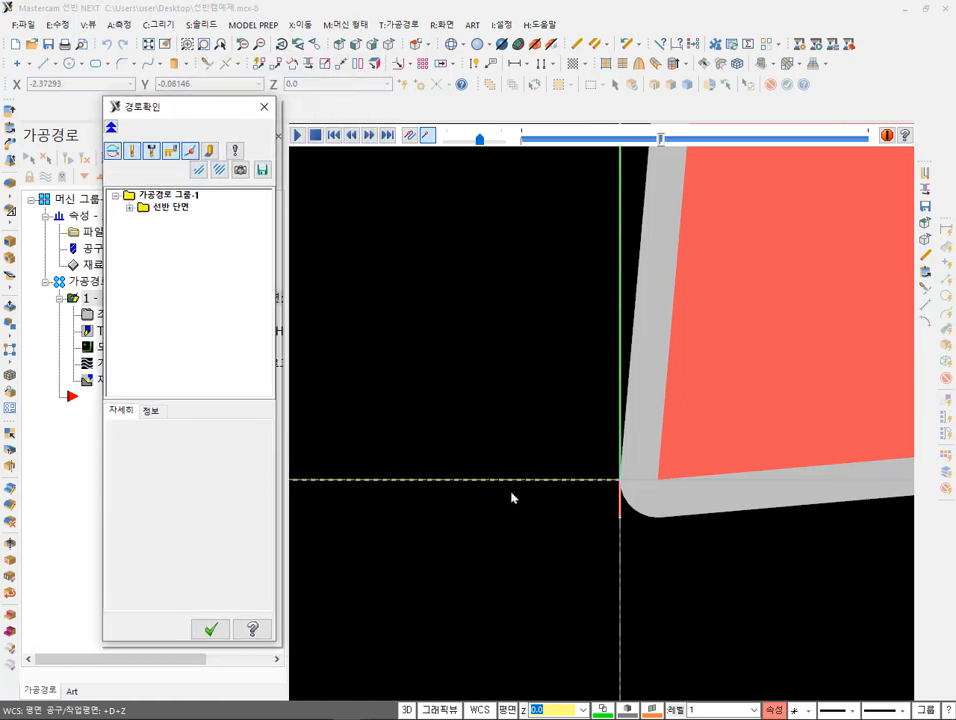
scroll(621, 612, "down", 5)
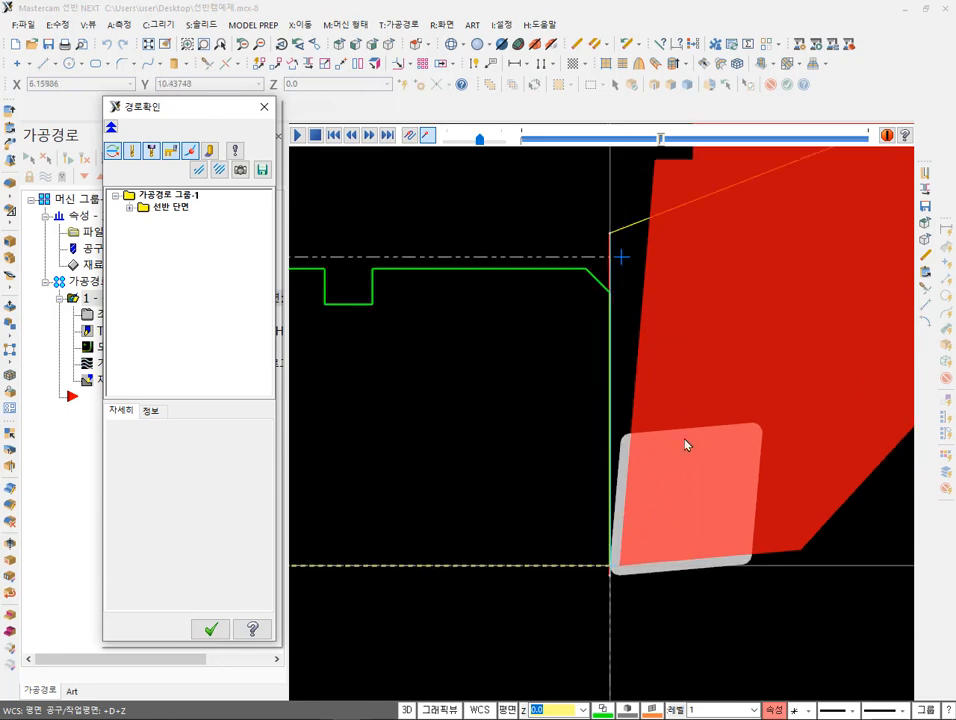
key("b")
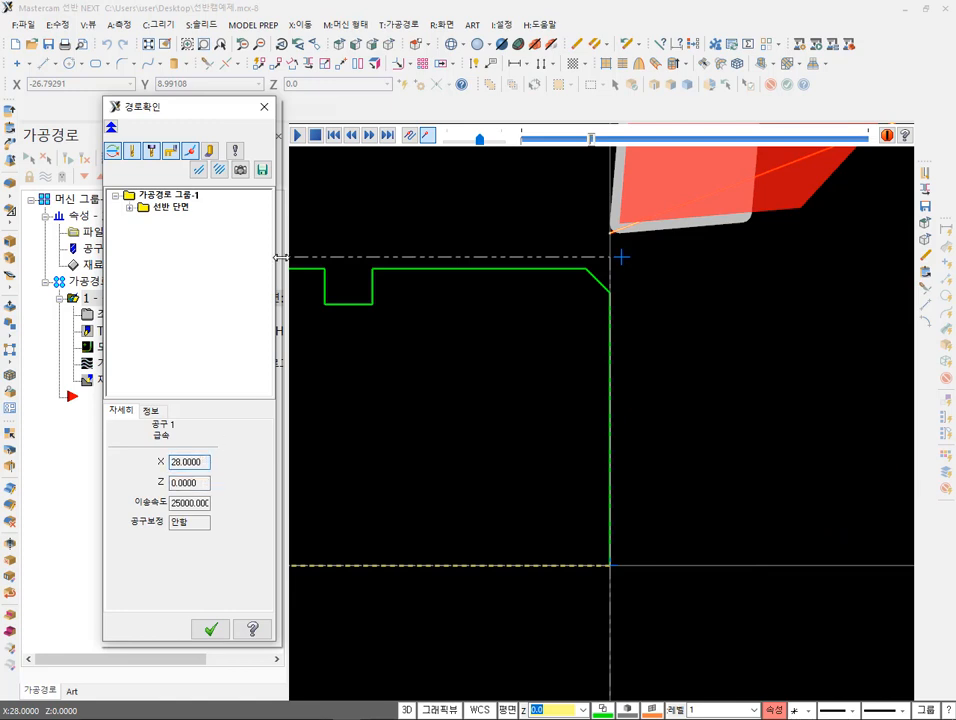
left_click_drag(225, 111, 313, 125)
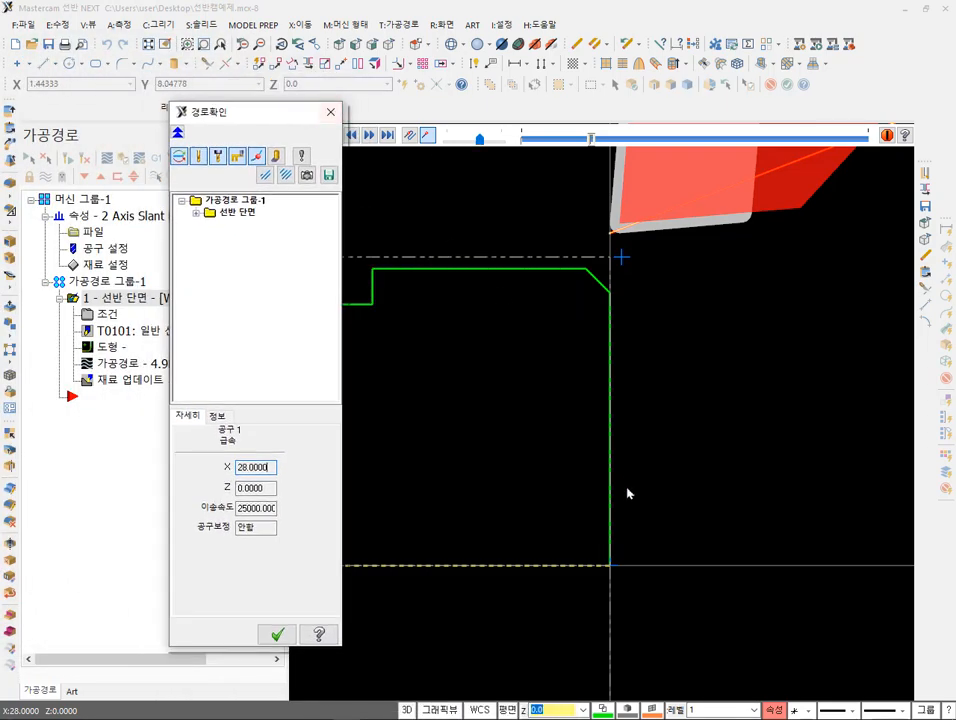
- Set the construction plane to lathe diameter +D +Z (WCS)
left_click(509, 710)
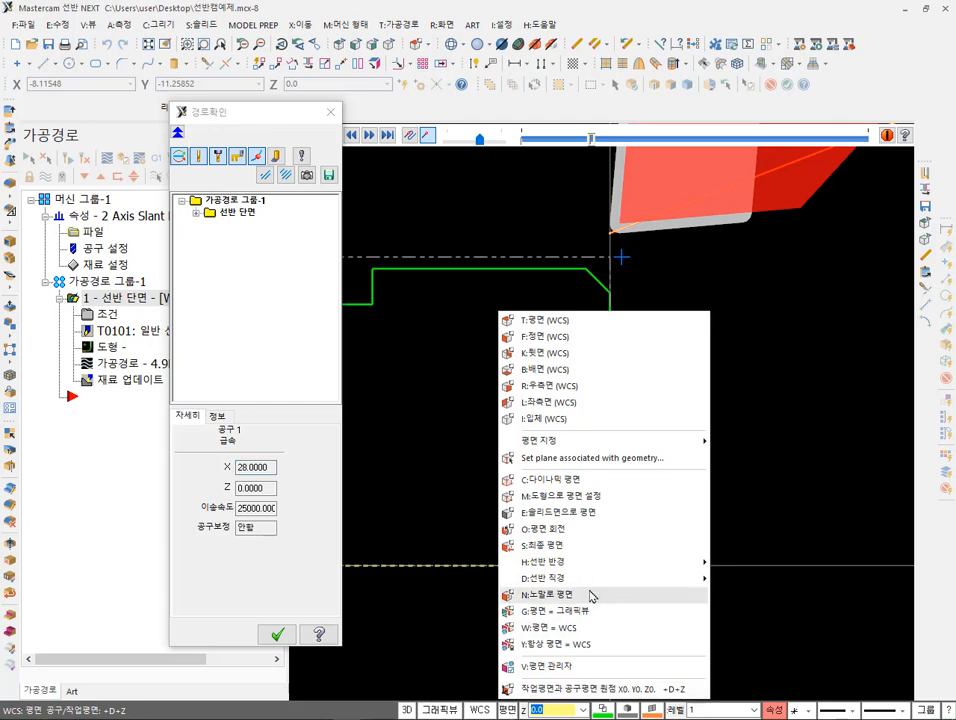
mouse_move(620, 581)
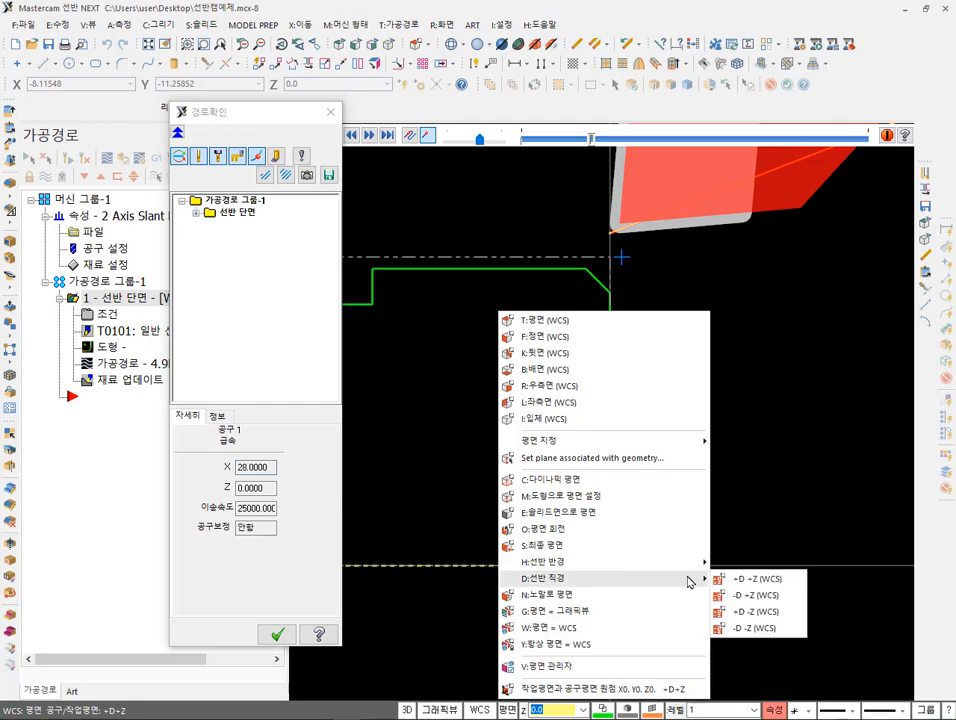
left_click(747, 582)
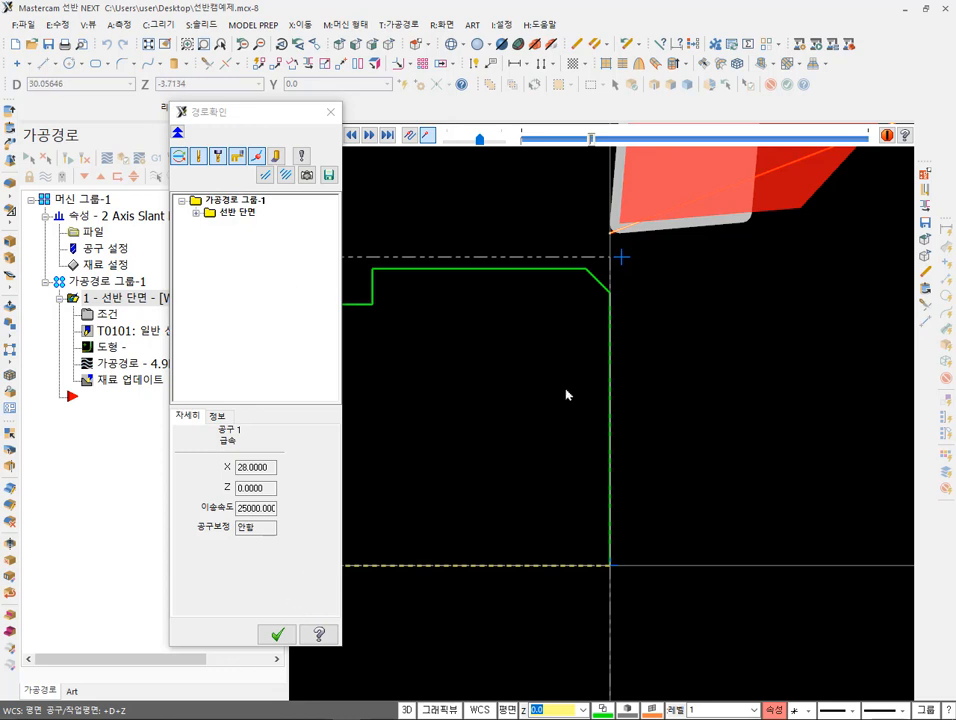
- Step the backplot between the facing cut's end and start points, checking the diameter (D) coordinate at each
key("s")
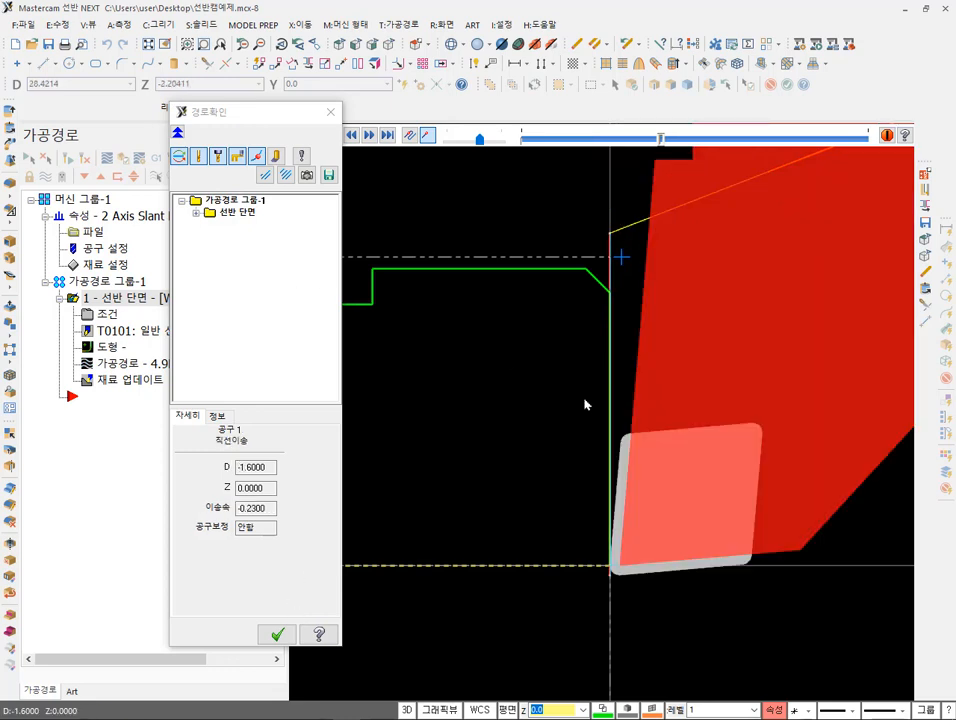
left_click_drag(273, 468, 199, 454)
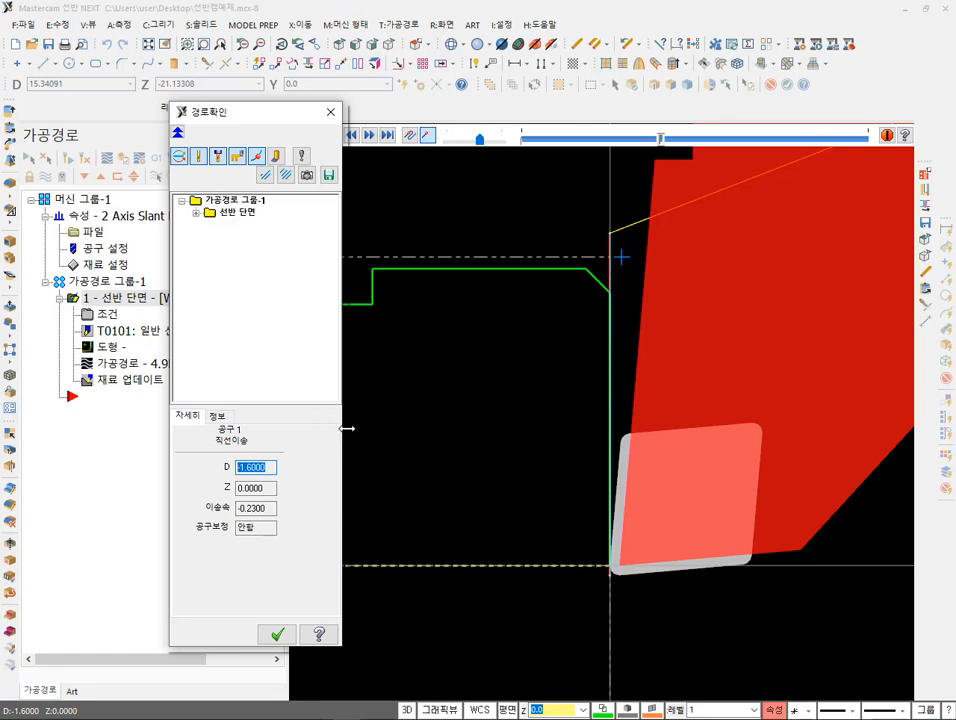
left_click(537, 436)
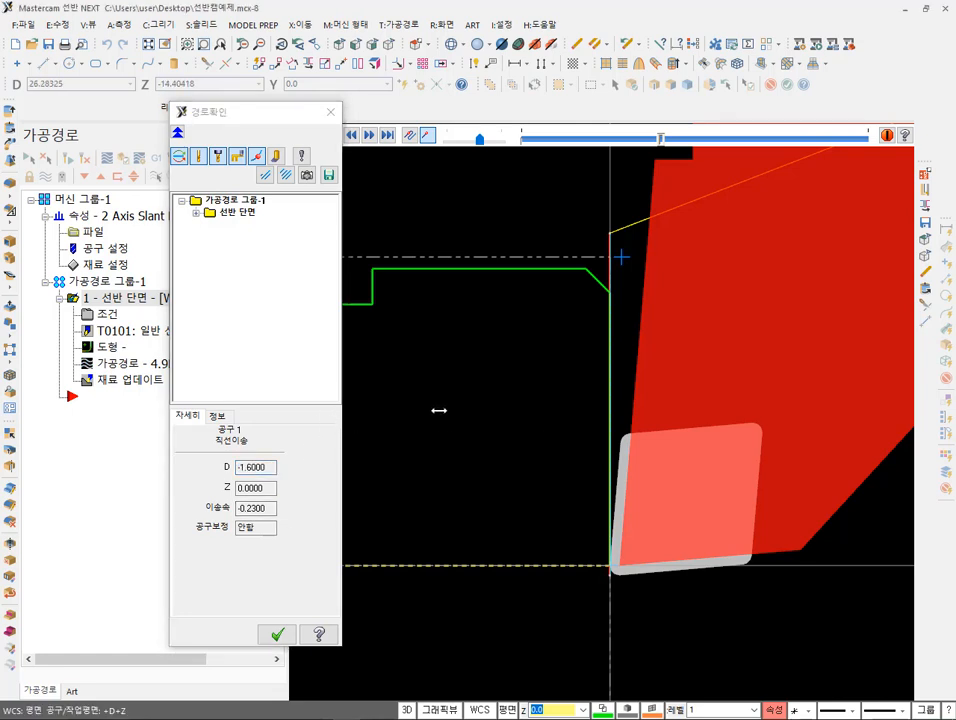
key("b")
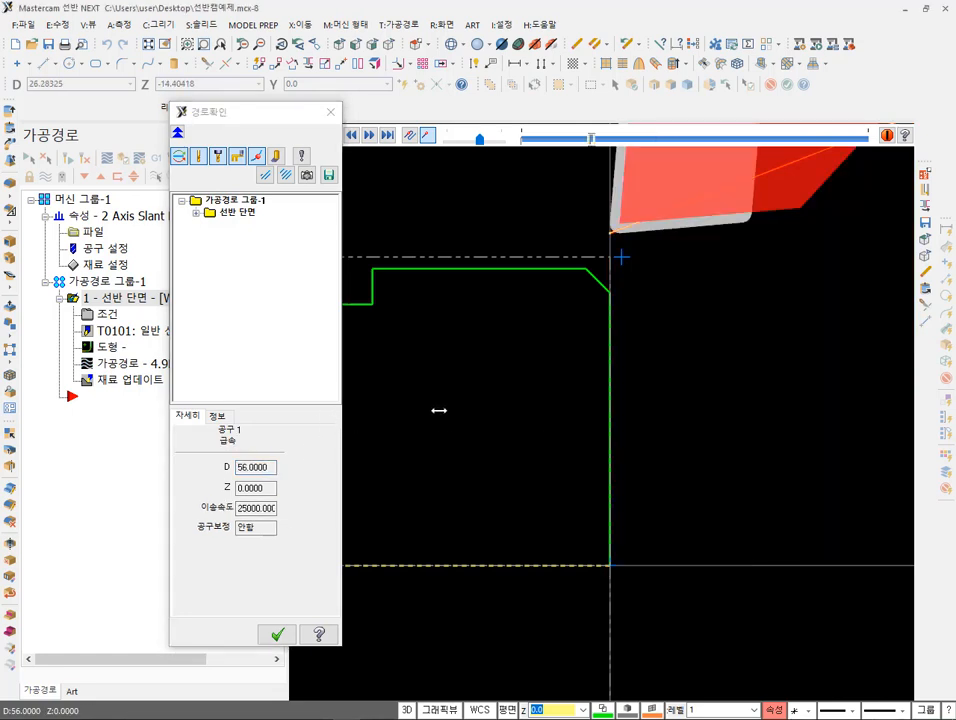
left_click(273, 466)
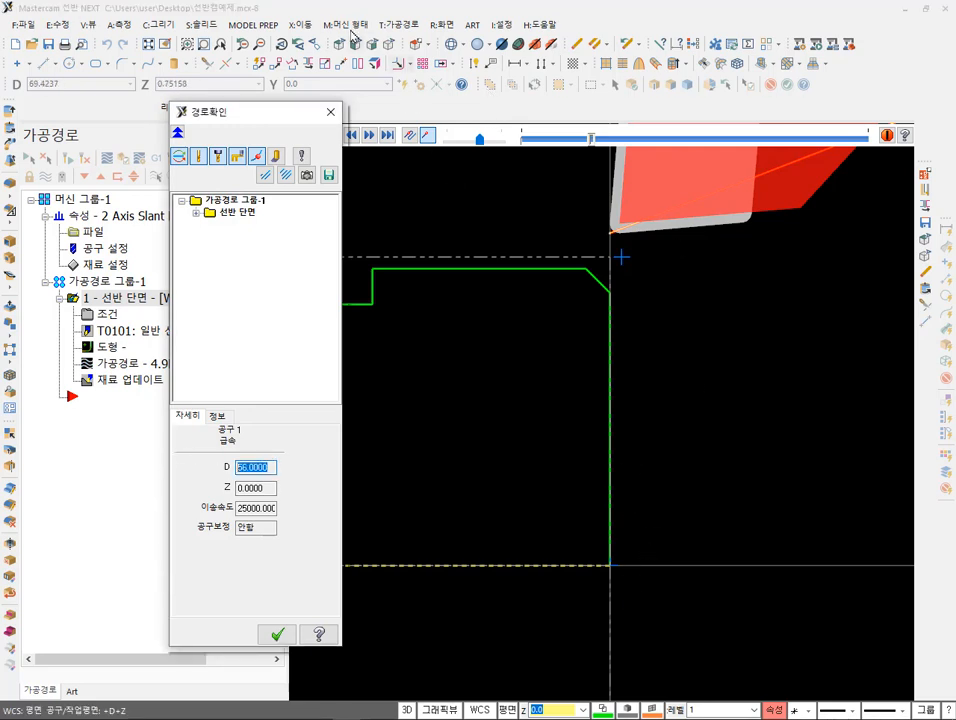
mouse_move(248, 116)
left_mouse_down()
mouse_move(528, 382)
mouse_move(202, 101)
mouse_move(234, 105)
left_mouse_up()
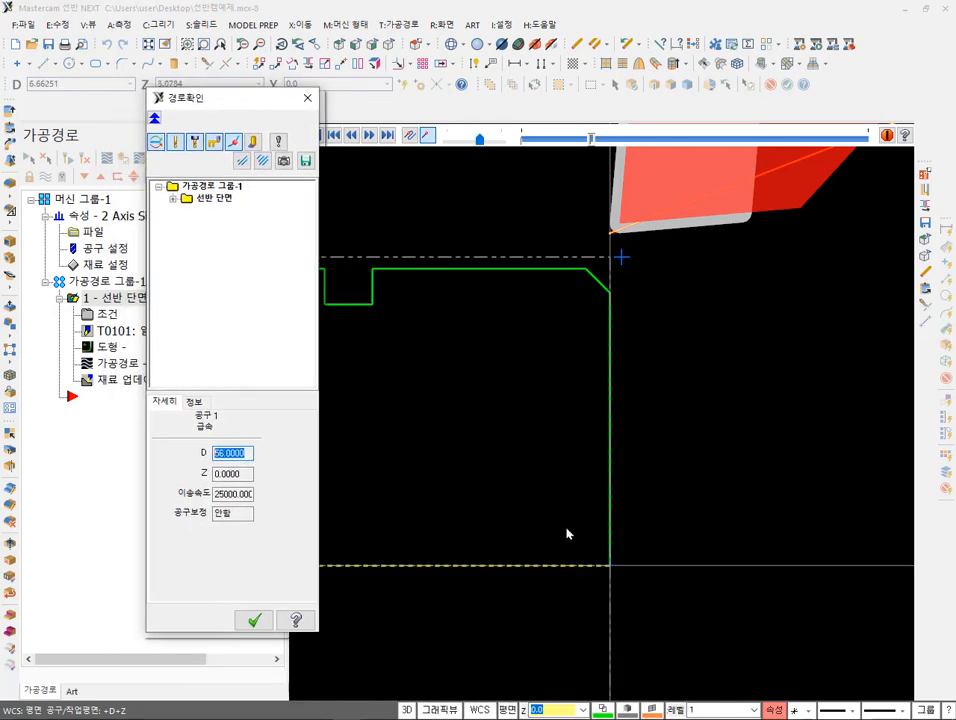
left_click(249, 451)
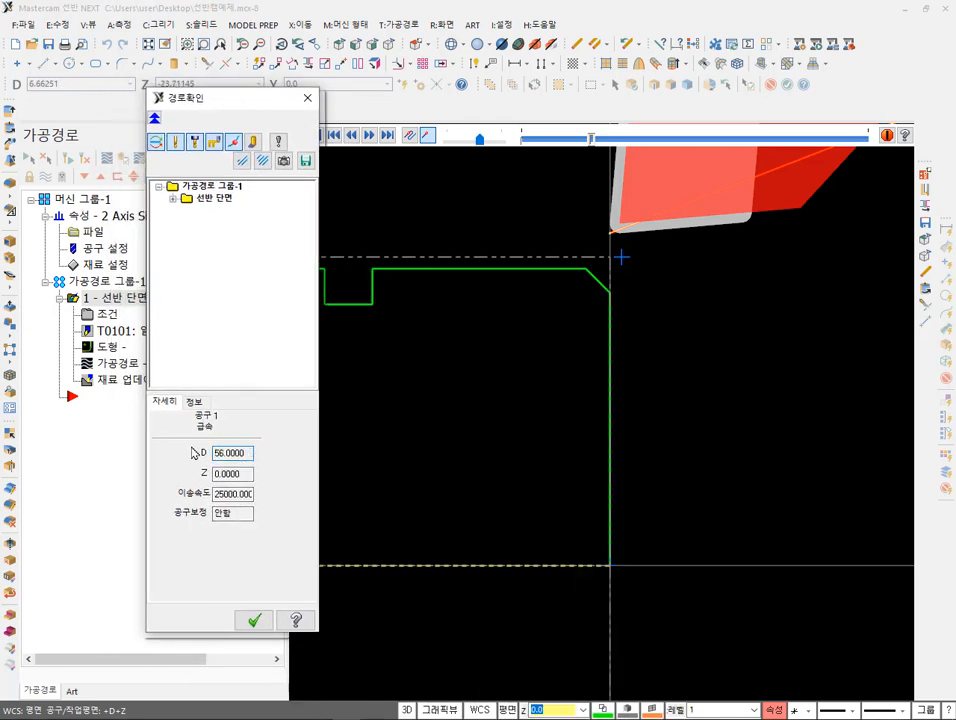
left_click_drag(246, 452, 160, 456)
left_click(250, 452)
left_click(500, 422)
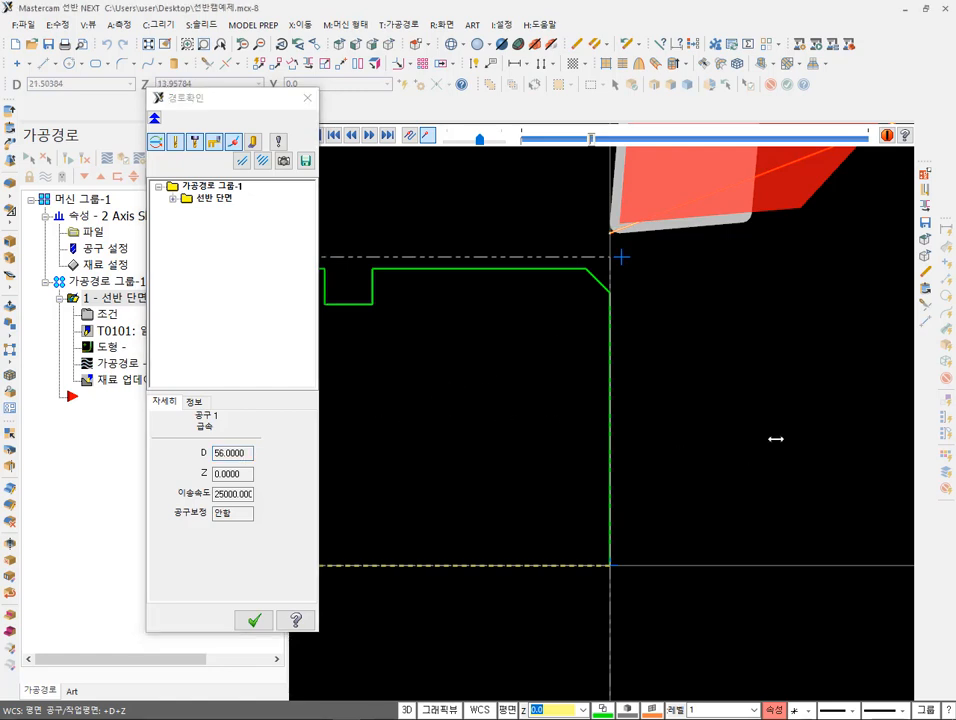
key("s")
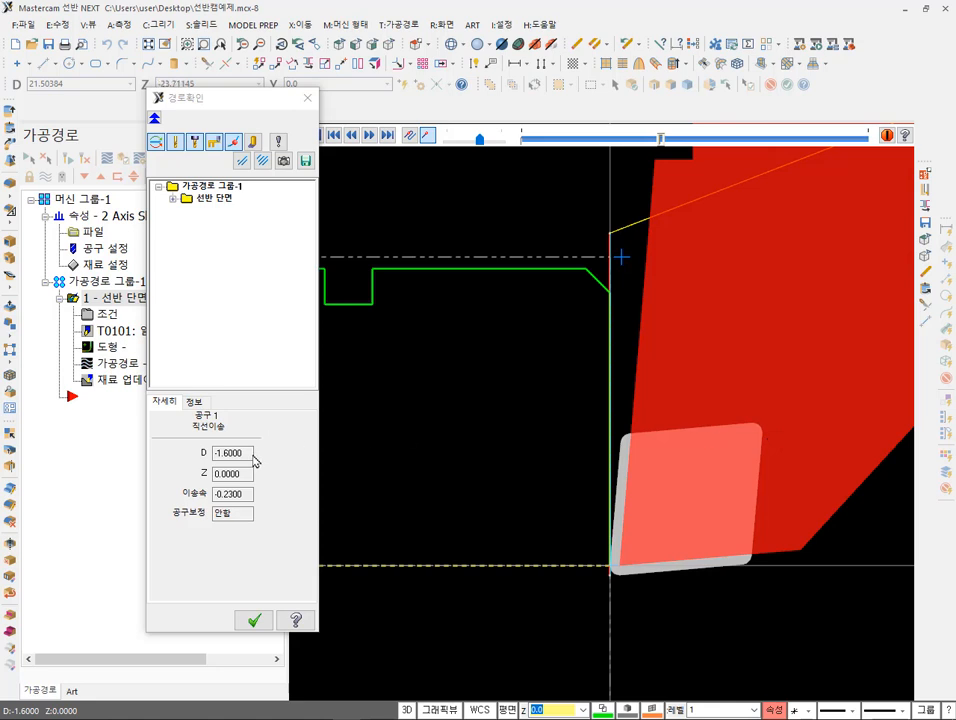
left_click(225, 453)
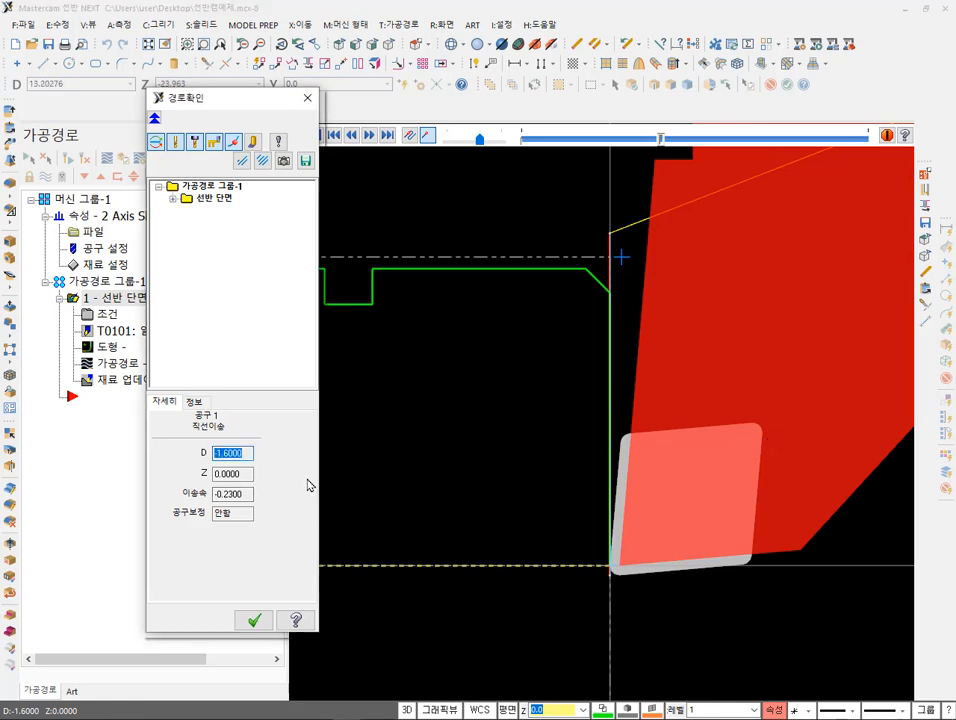
- Examine the insert's nose radius at the spindle centerline and check the diameter (D) coordinate at the facing cut's end
left_click(253, 453)
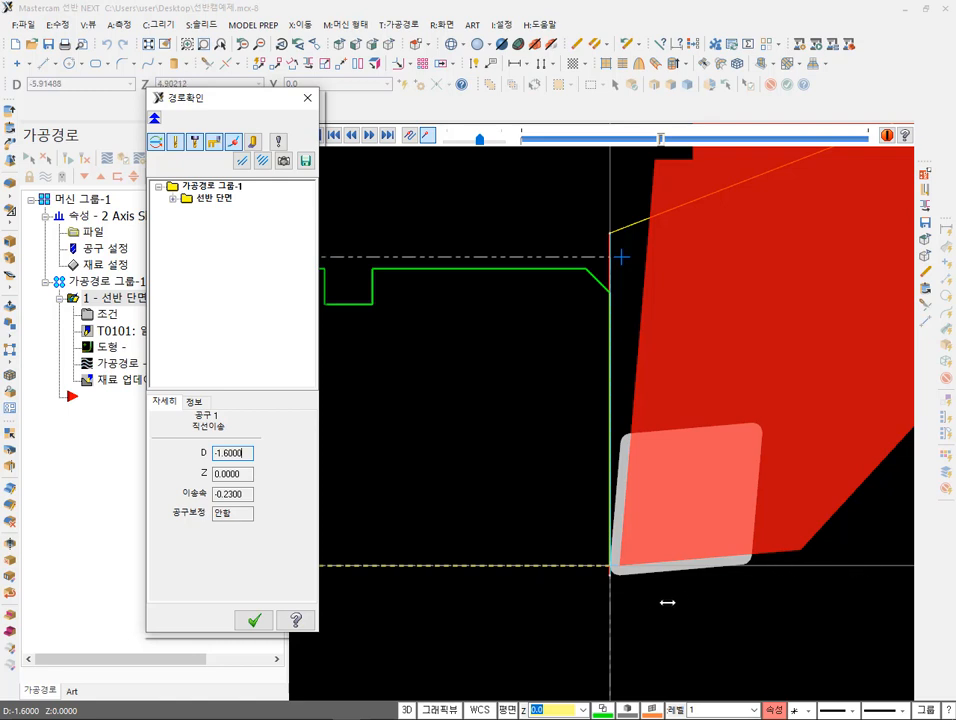
scroll(622, 591, "up", 1)
scroll(613, 588, "up", 3)
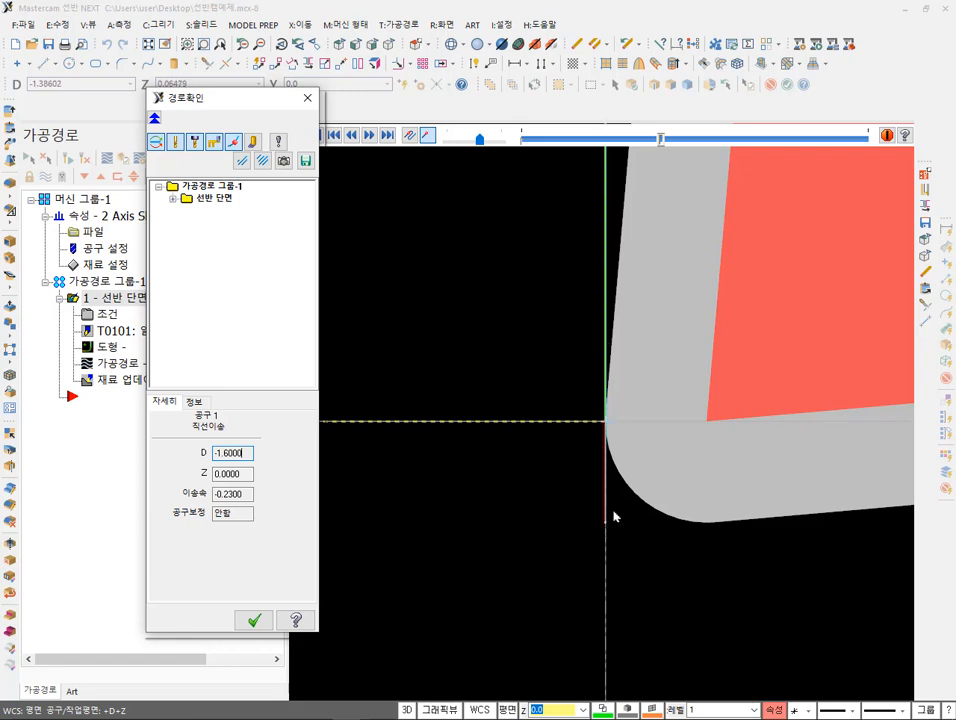
left_click_drag(248, 450, 171, 455)
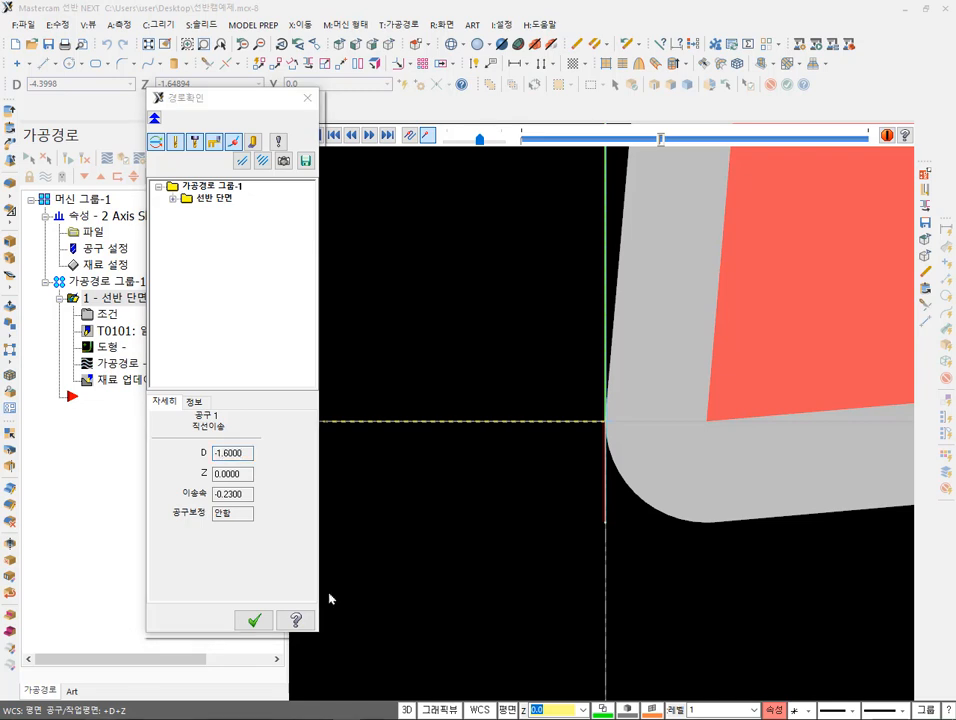
left_click_drag(606, 421, 799, 423)
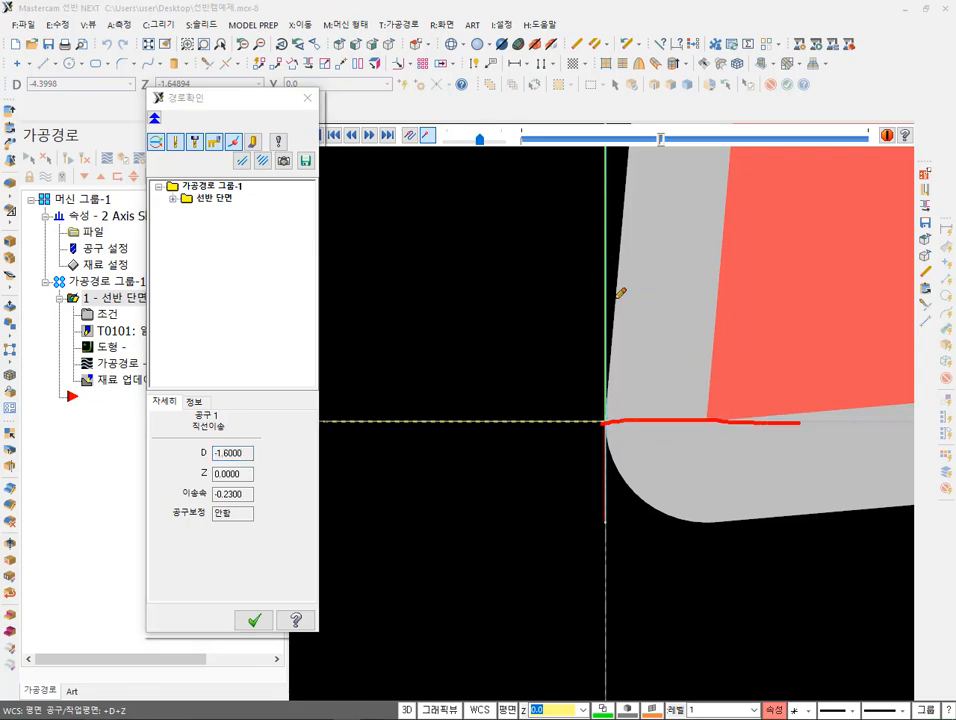
mouse_move(604, 298)
left_mouse_down()
mouse_move(605, 318)
mouse_move(638, 369)
mouse_move(684, 397)
mouse_move(724, 404)
mouse_move(764, 408)
mouse_move(805, 377)
mouse_move(822, 325)
mouse_move(818, 302)
mouse_move(715, 200)
mouse_move(649, 222)
mouse_move(623, 257)
mouse_move(606, 318)
mouse_move(638, 125)
left_mouse_up()
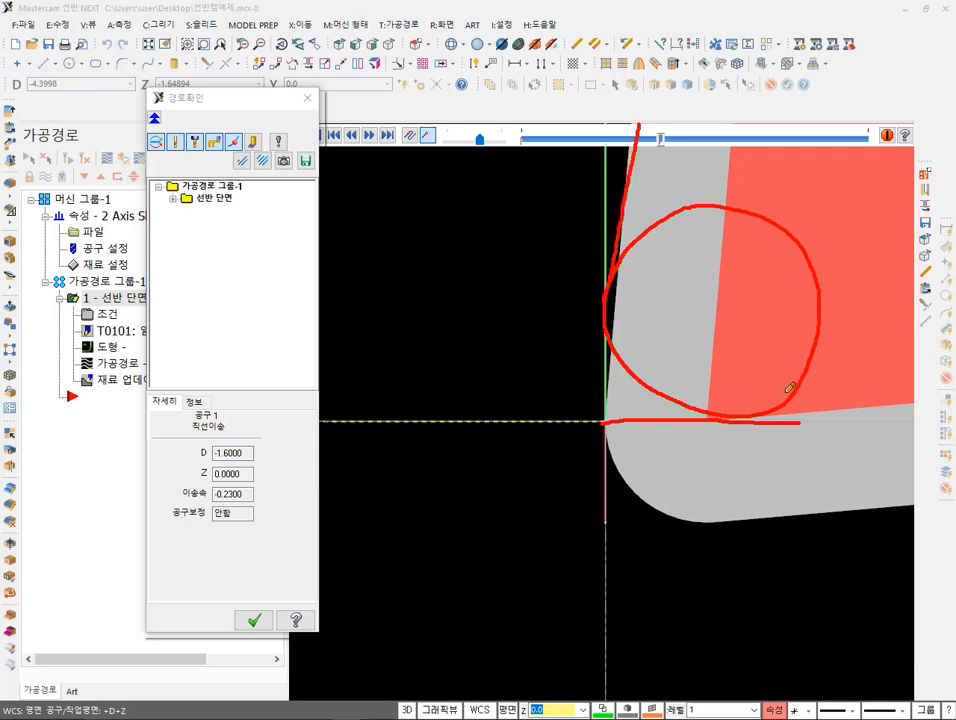
left_click_drag(748, 405, 897, 403)
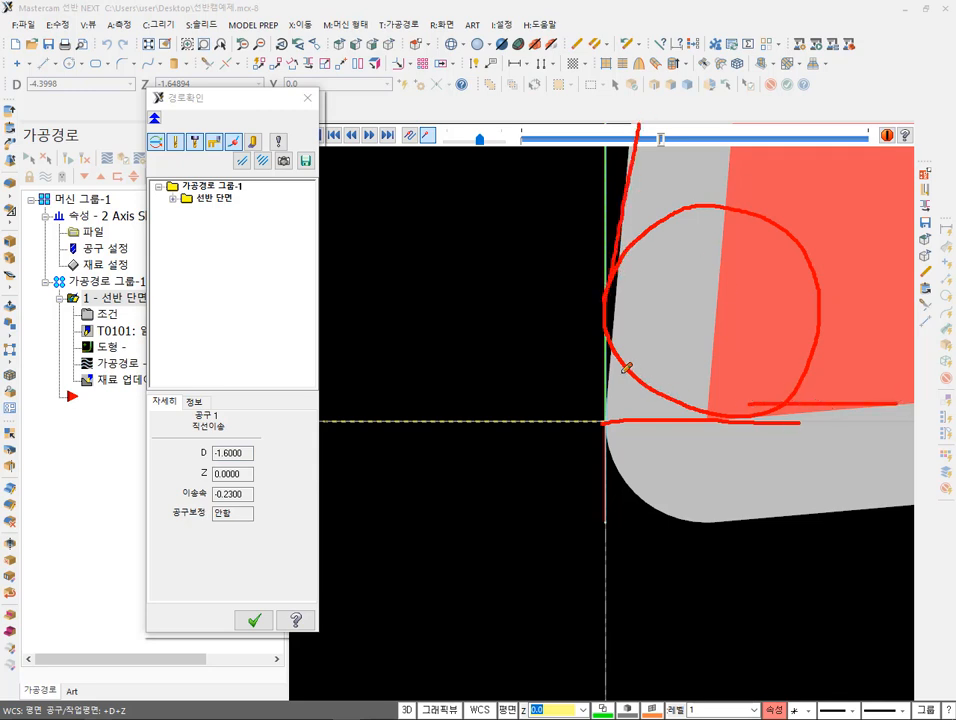
left_click_drag(612, 394, 674, 403)
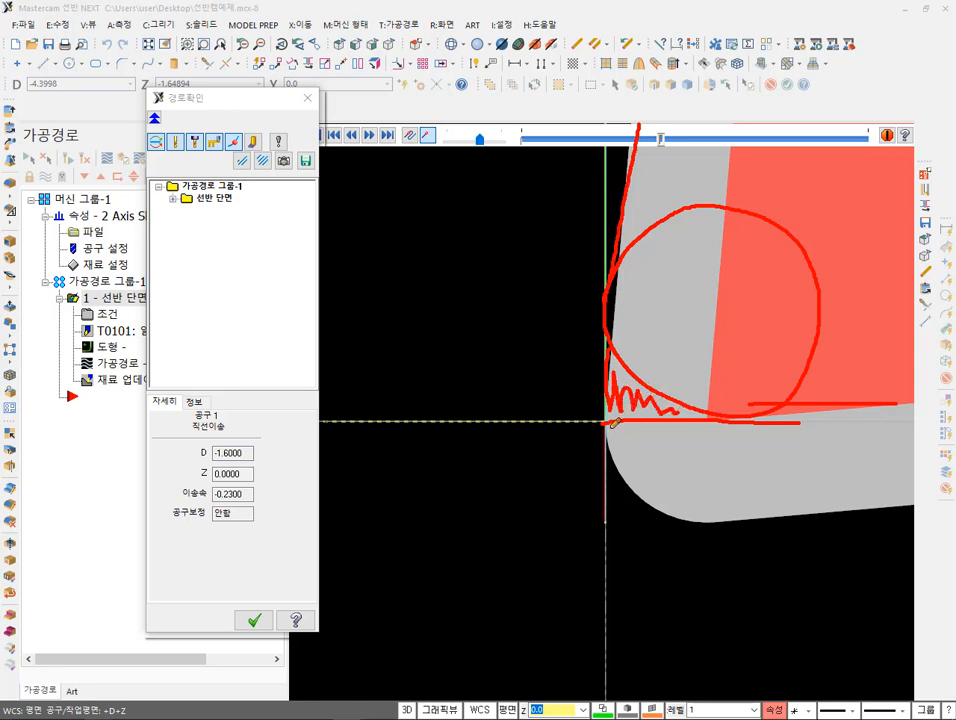
left_click_drag(612, 424, 609, 524)
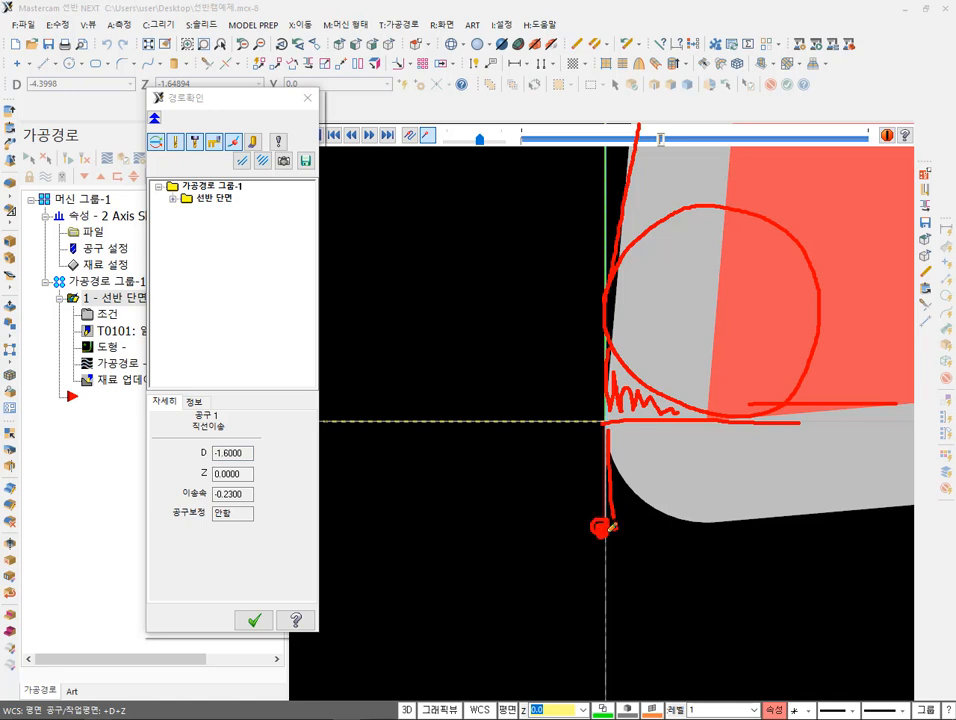
mouse_move(604, 427)
left_mouse_down()
mouse_move(604, 527)
mouse_move(742, 530)
left_mouse_up()
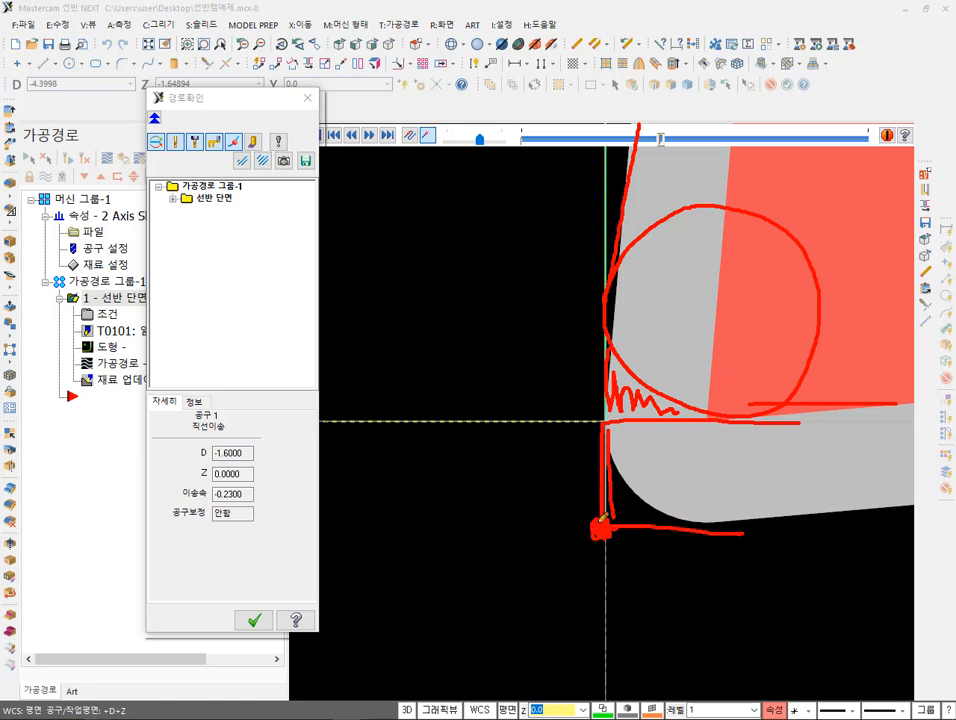
mouse_move(601, 429)
left_mouse_down()
mouse_move(610, 427)
mouse_move(602, 417)
mouse_move(708, 522)
left_mouse_up()
mouse_move(627, 481)
left_mouse_down()
mouse_move(620, 505)
mouse_move(652, 515)
left_mouse_up()
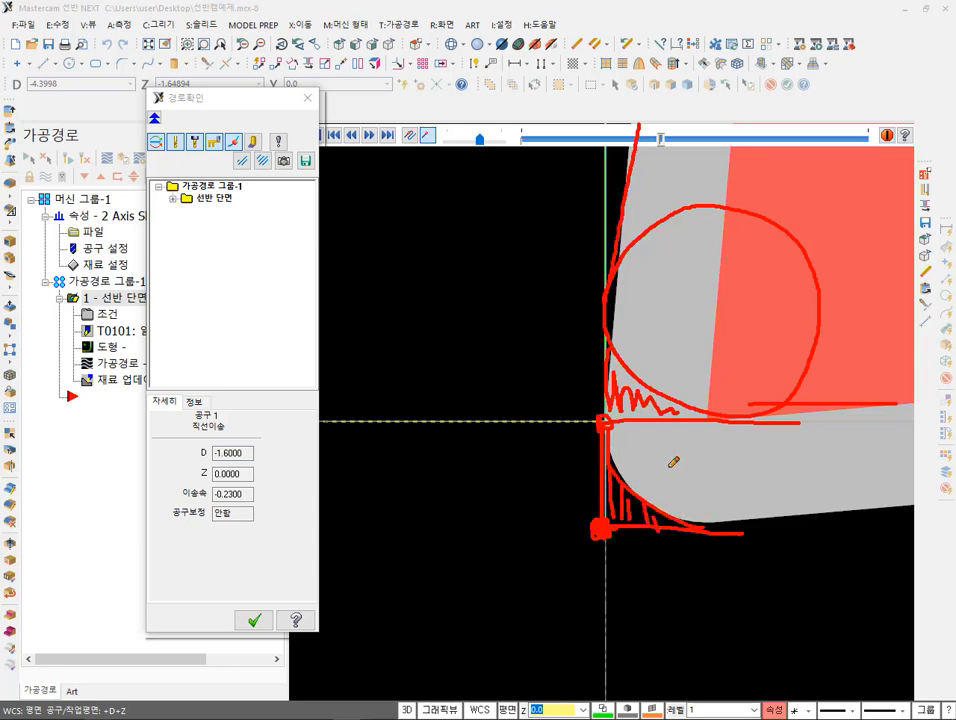
mouse_move(238, 455)
left_mouse_down()
mouse_move(204, 445)
mouse_move(250, 422)
mouse_move(262, 456)
left_mouse_up()
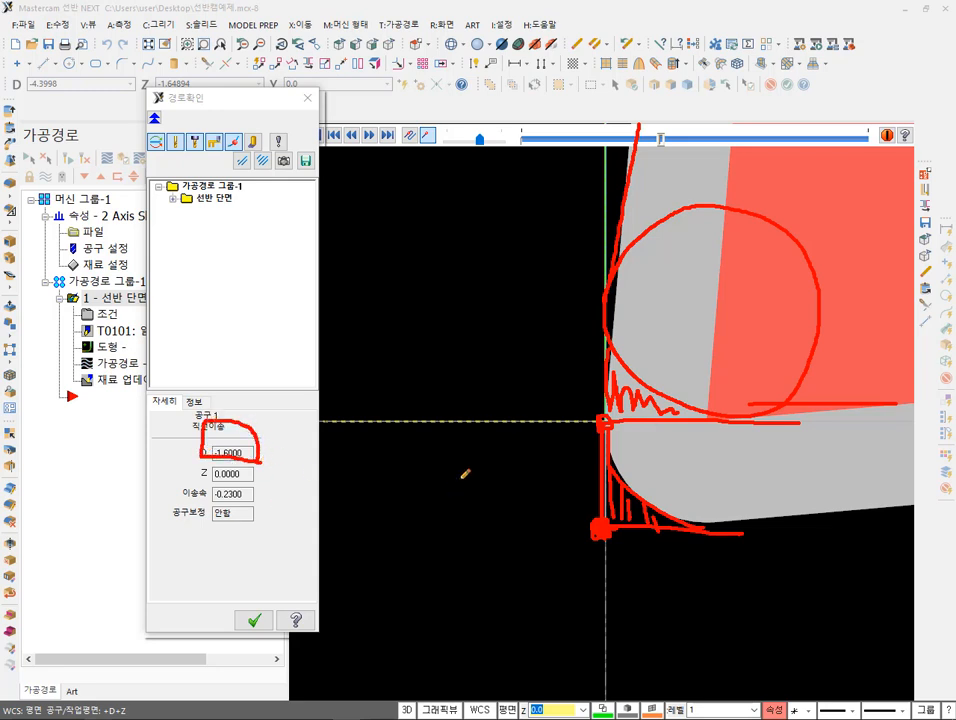
right_click(452, 421)
left_click(486, 634)
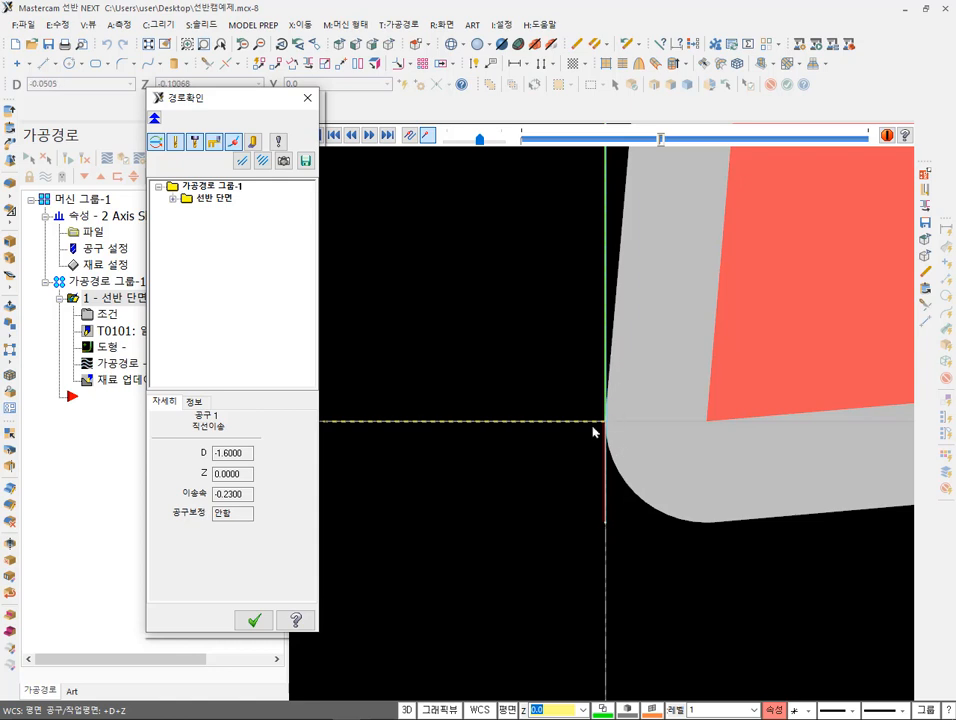
- Close the backplot of the facing toolpath and bring the whole part profile into view
left_click(254, 620)
scroll(665, 590, "down", 8)
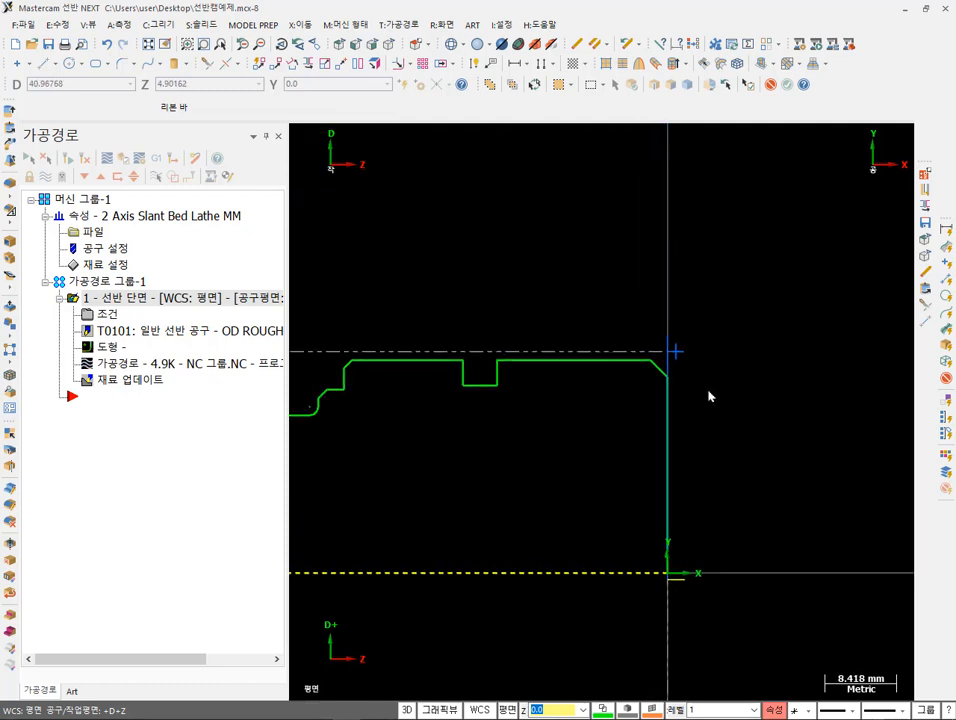
scroll(753, 418, "down", 3)
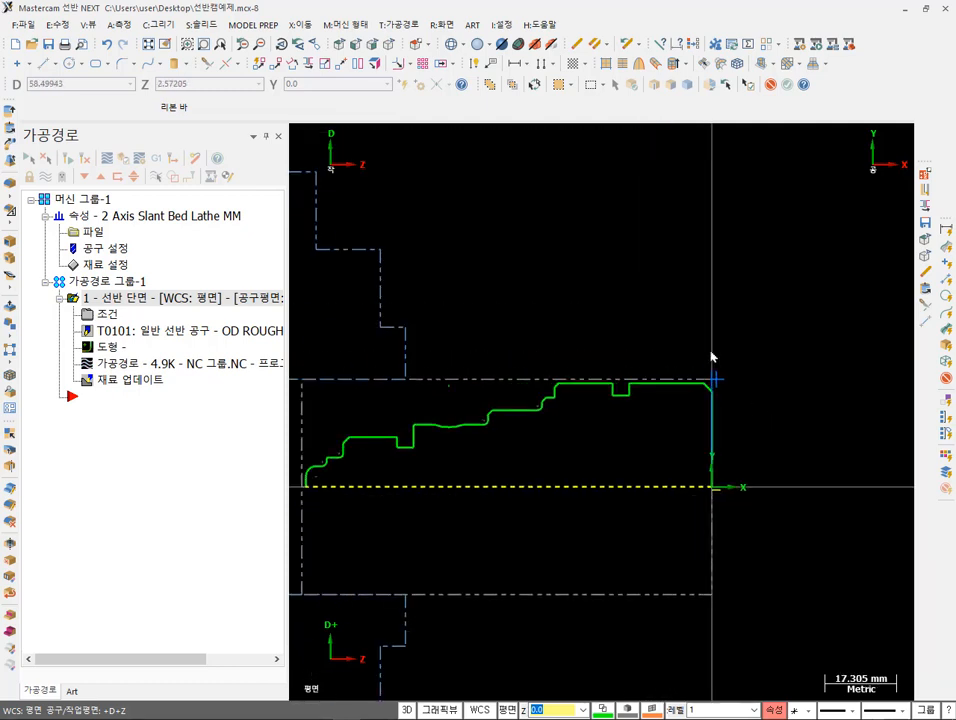
- Examine the part's faced end and the outer profile around the front groove, and clear the current selection
scroll(787, 467, "up", 4)
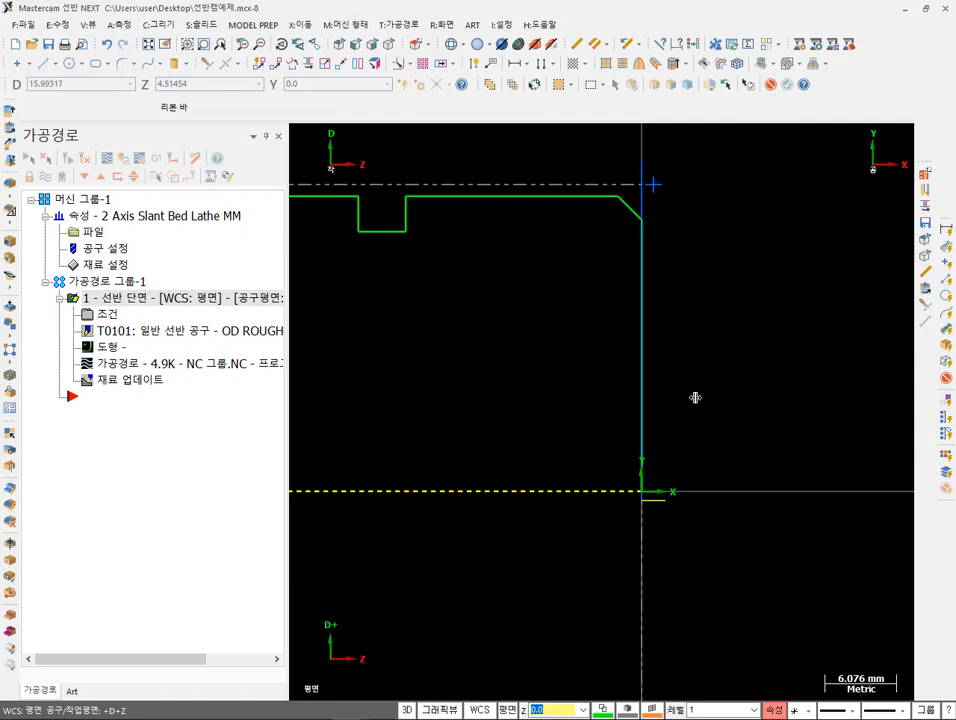
scroll(706, 395, "down", 4)
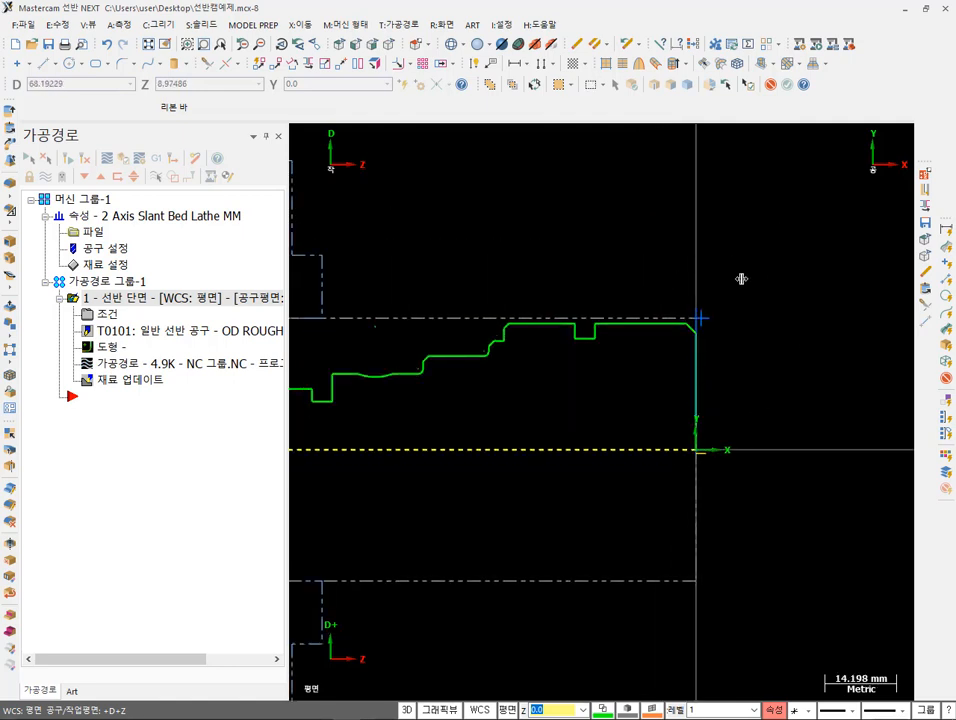
scroll(741, 354, "up", 4)
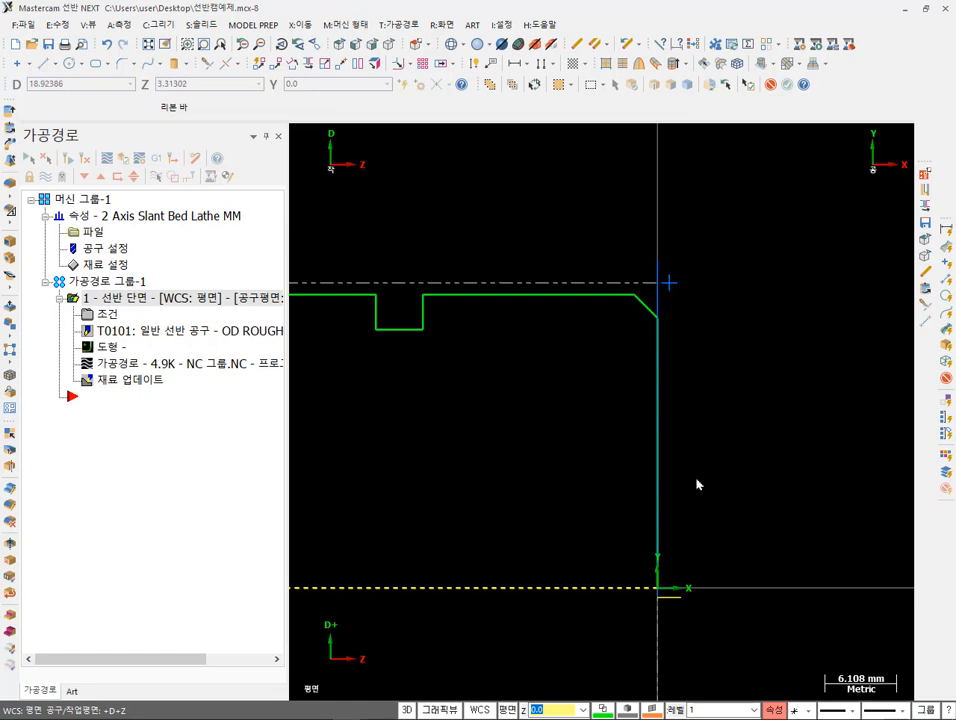
scroll(781, 335, "down", 3)
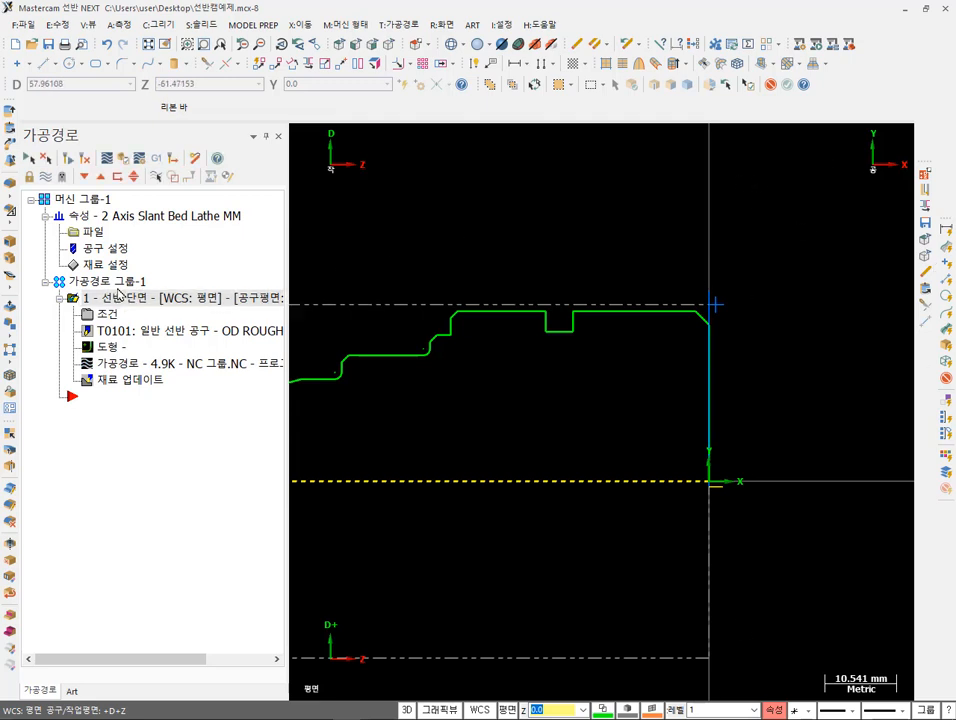
scroll(839, 388, "down", 1)
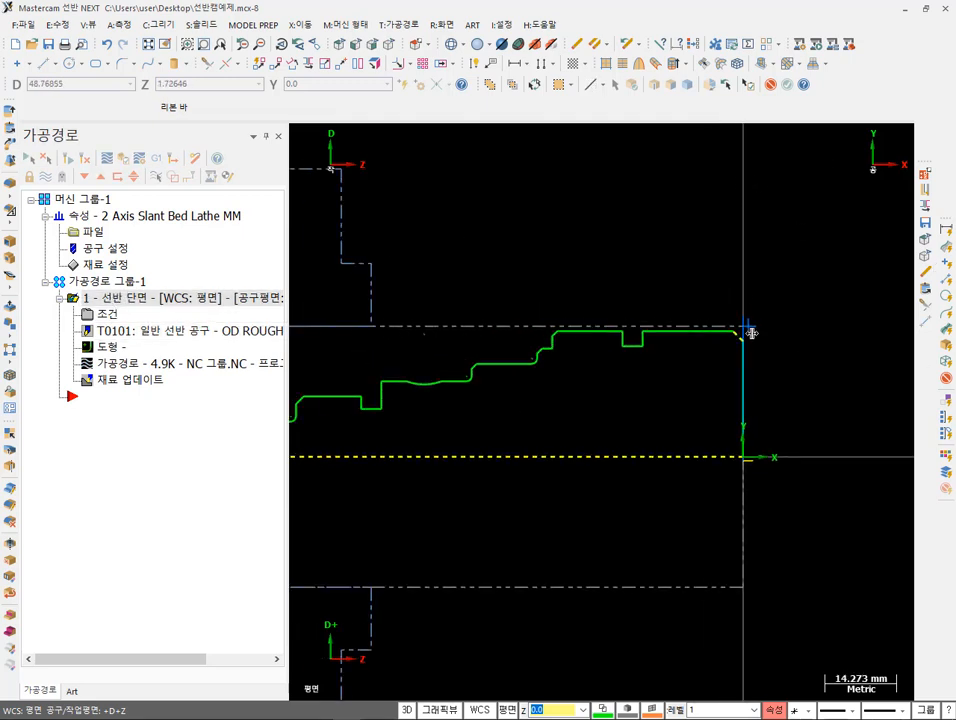
scroll(698, 226, "up", 1)
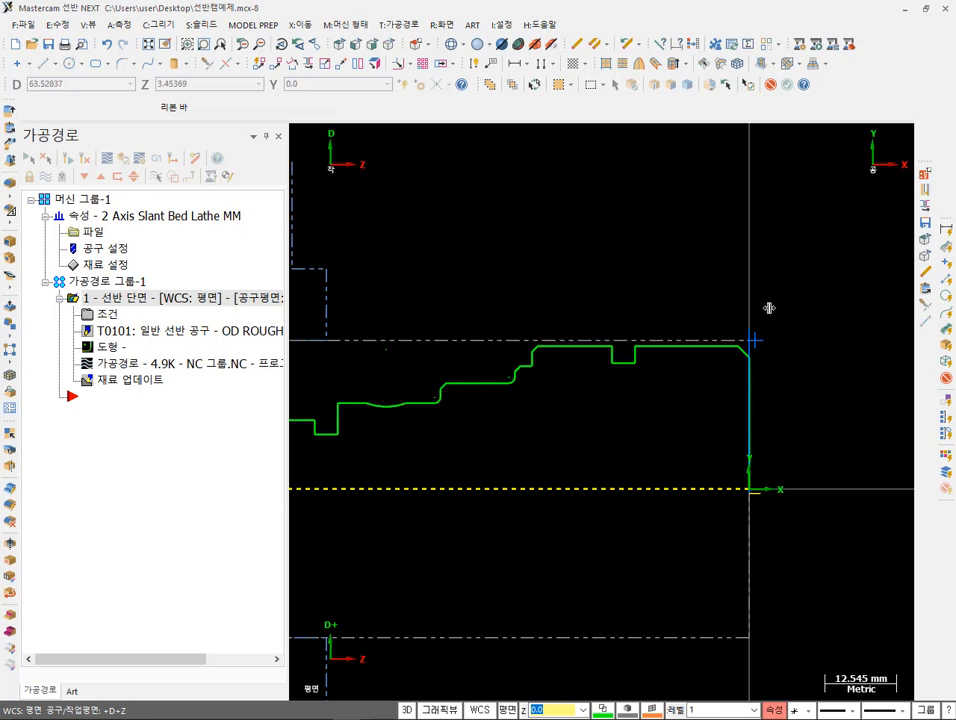
scroll(845, 425, "up", 1)
scroll(783, 544, "up", 2)
scroll(689, 526, "up", 2)
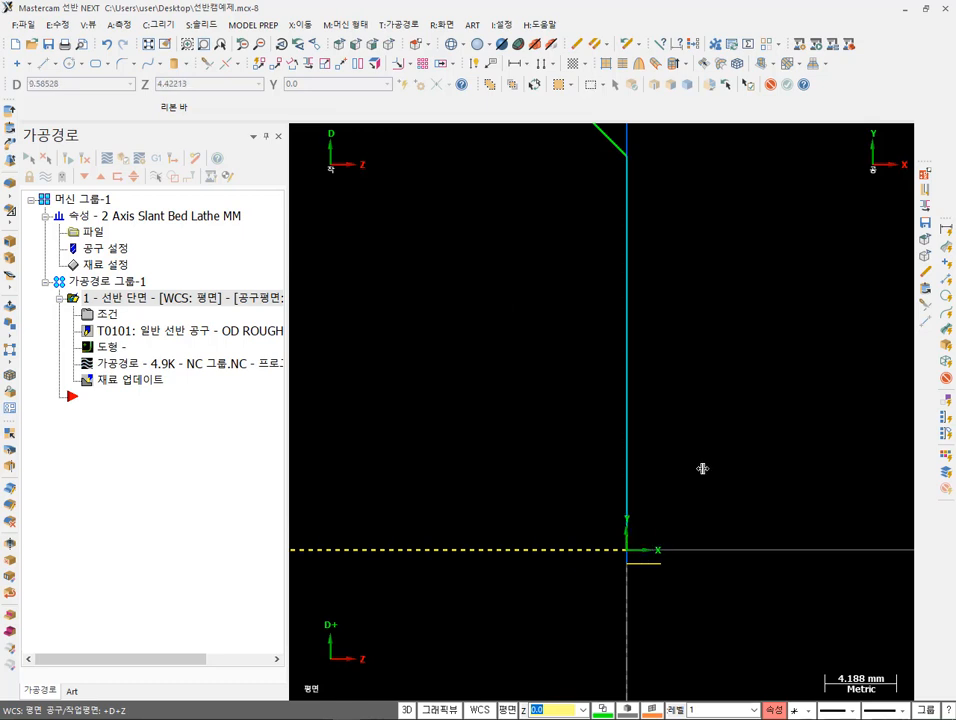
scroll(770, 467, "down", 3)
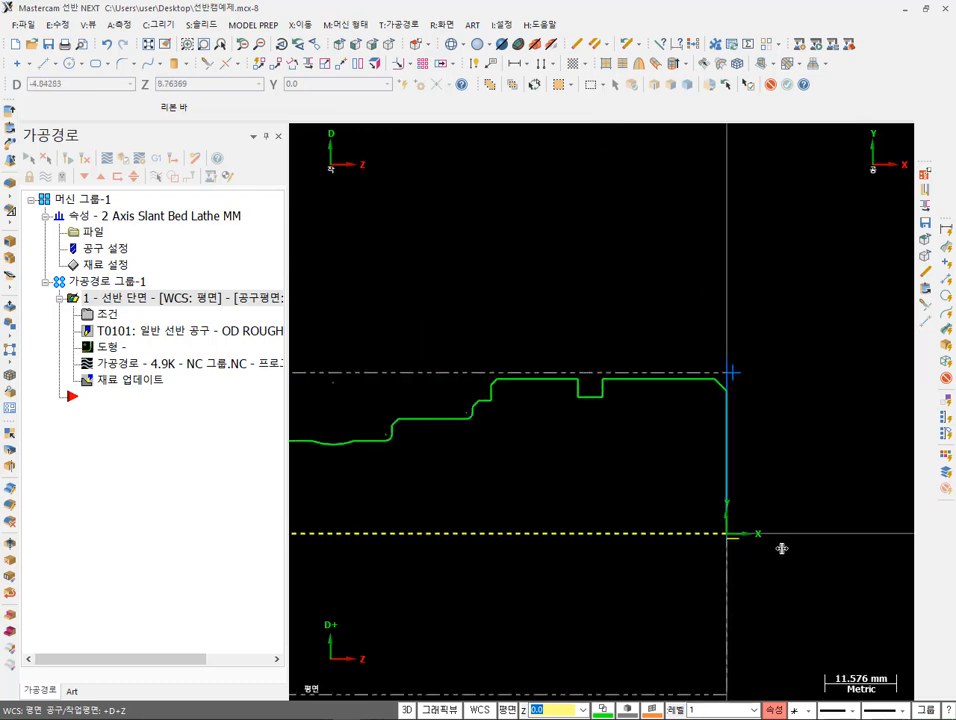
scroll(683, 363, "up", 3)
scroll(809, 495, "down", 2)
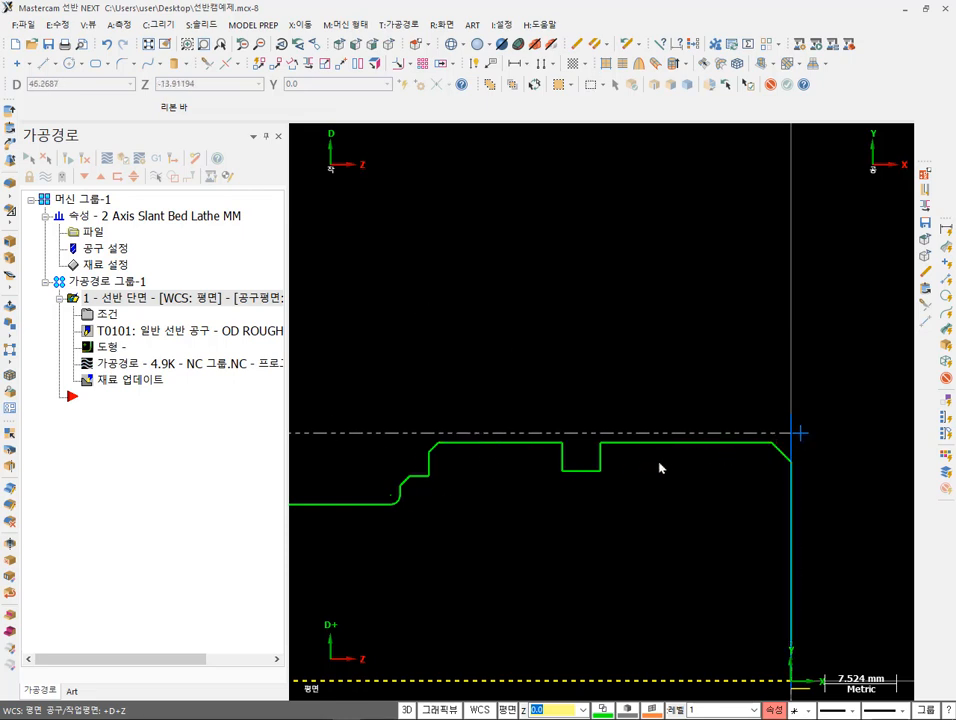
left_click_drag(811, 512, 437, 384)
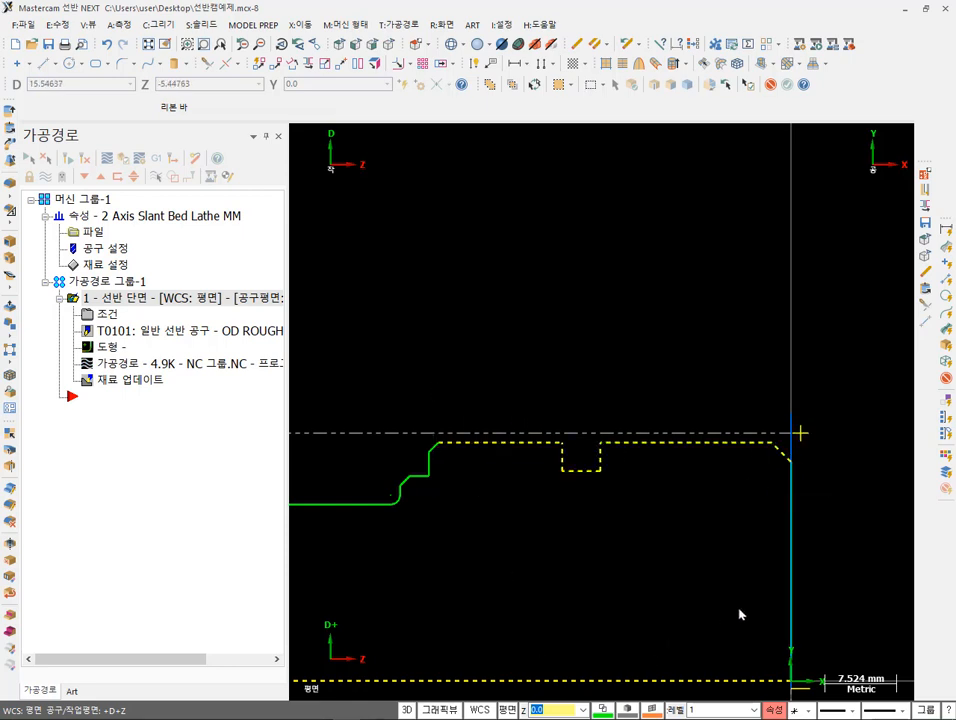
key("Escape")
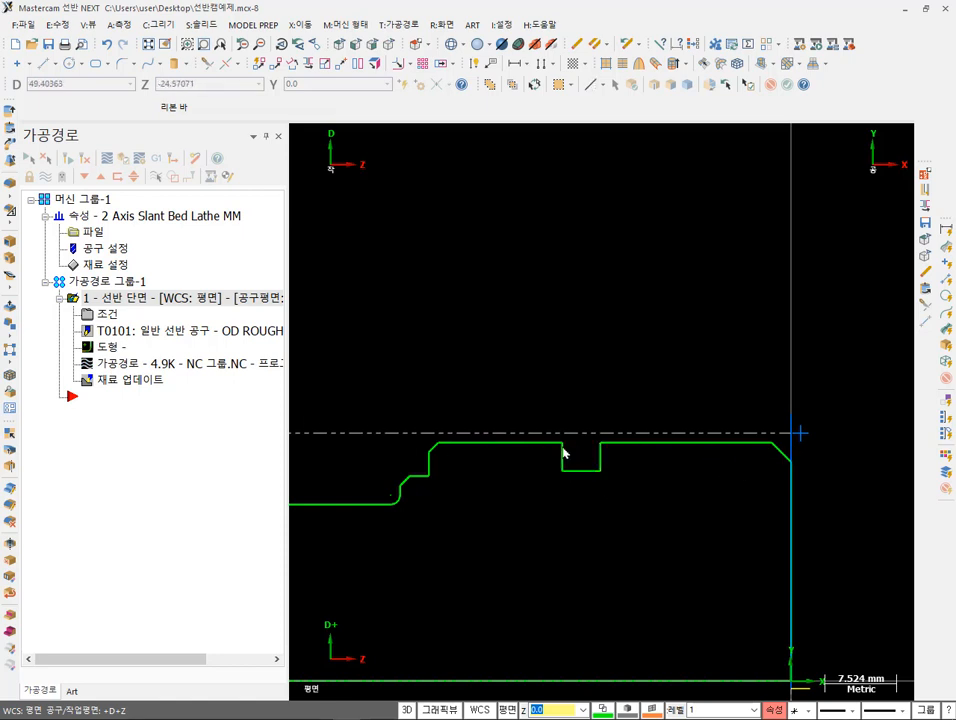
- Start a lathe finish toolpath and partially chain the outer profile from the front chamfer through the groove to the horizontal line behind it
scroll(517, 312, "down", 1)
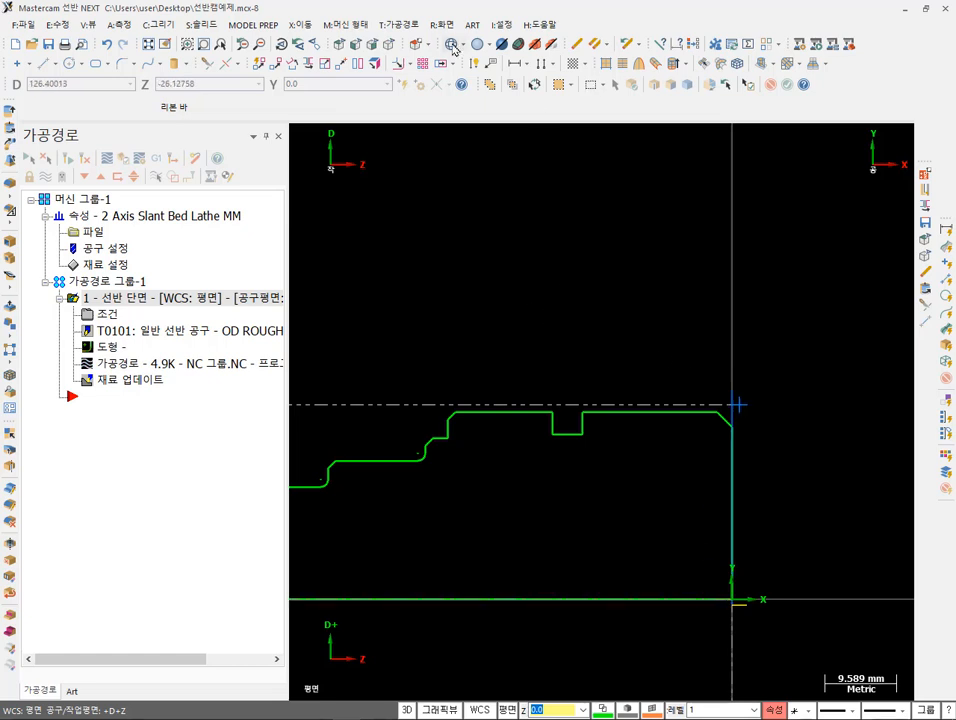
left_click(405, 25)
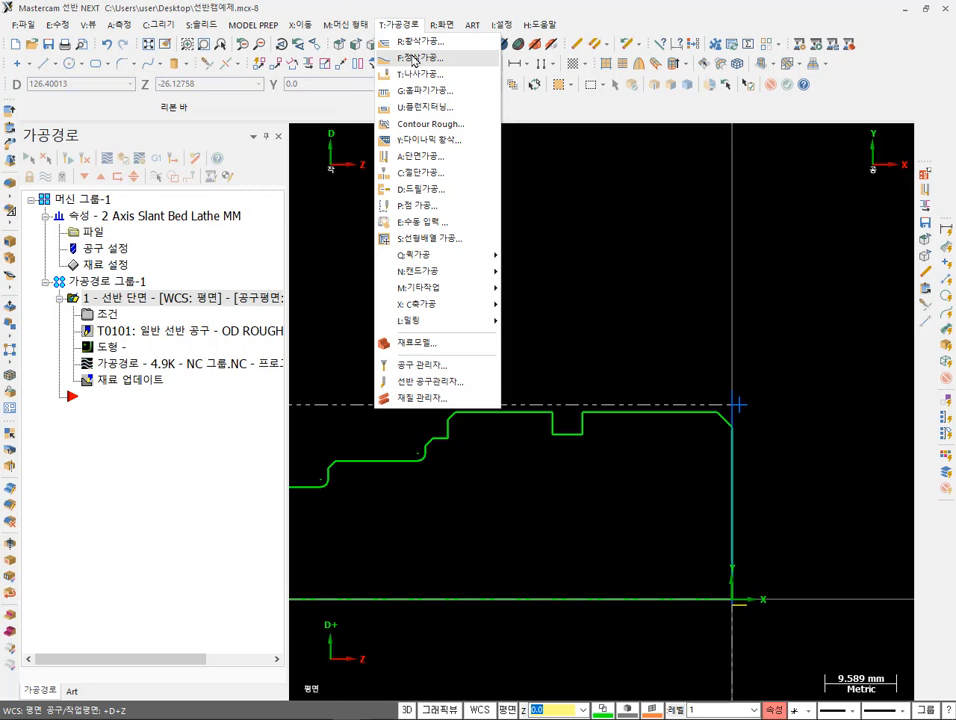
left_click(413, 59)
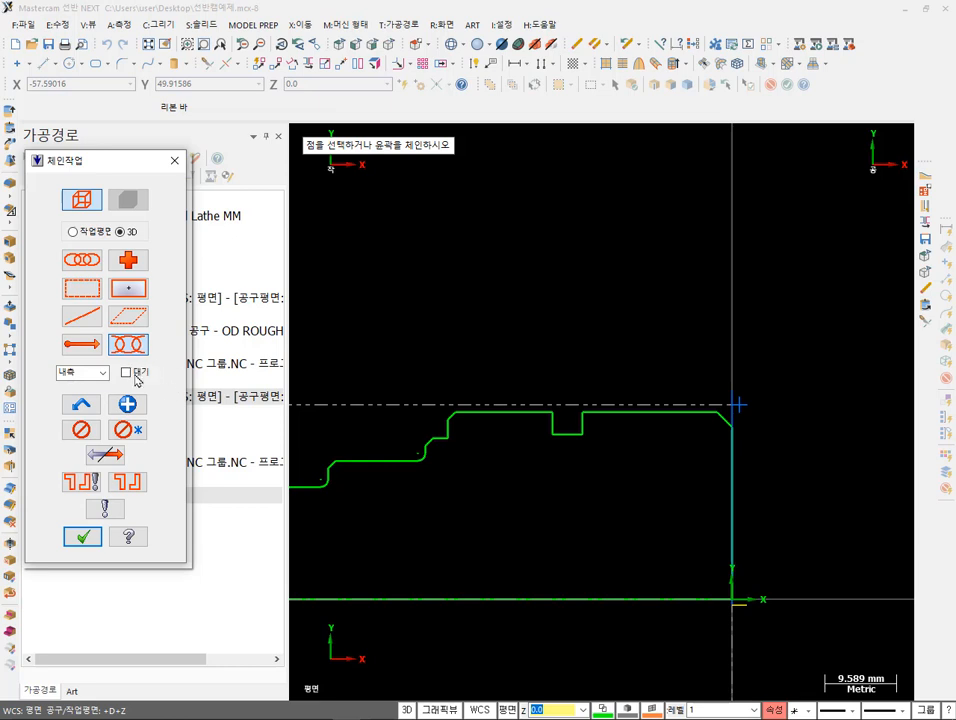
scroll(903, 457, "down", 2)
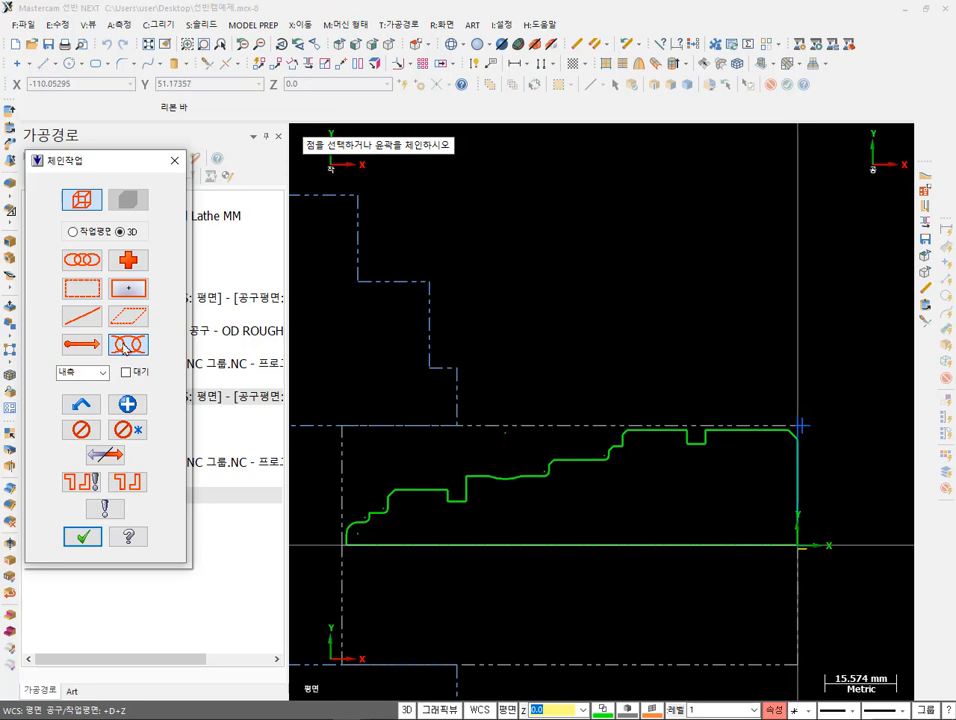
scroll(807, 383, "up", 1)
scroll(785, 423, "up", 2)
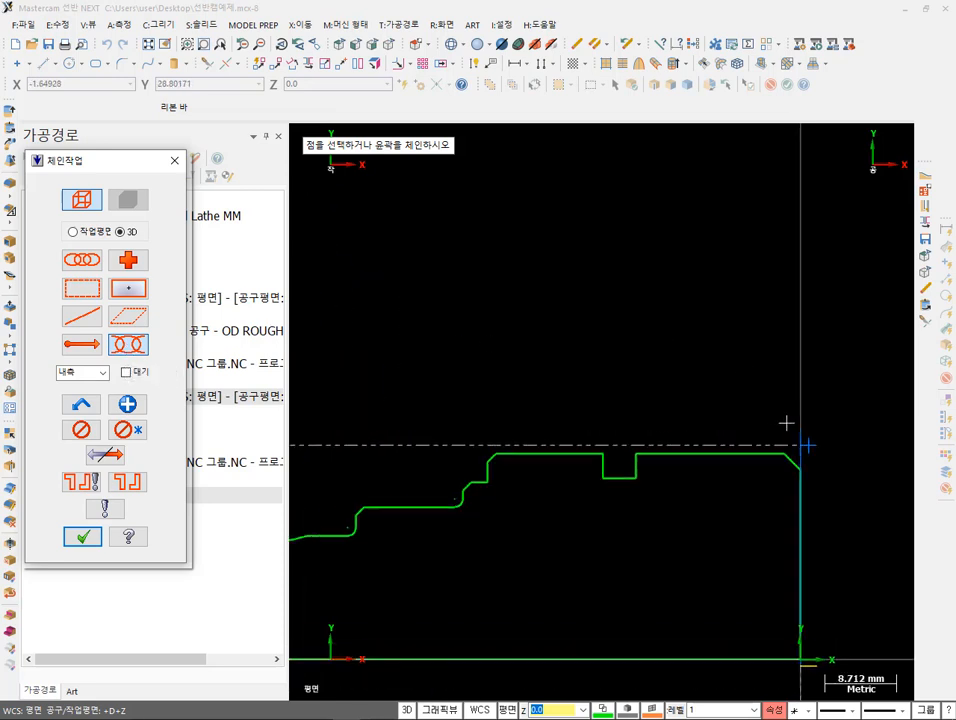
left_click(795, 483)
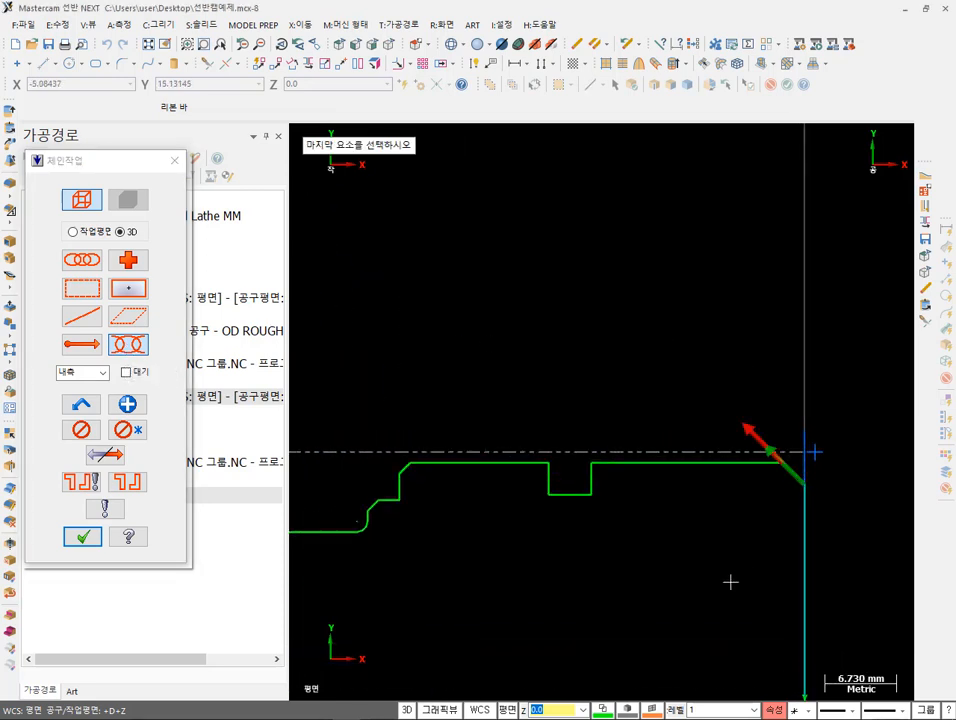
left_click(432, 461)
scroll(644, 220, "down", 2)
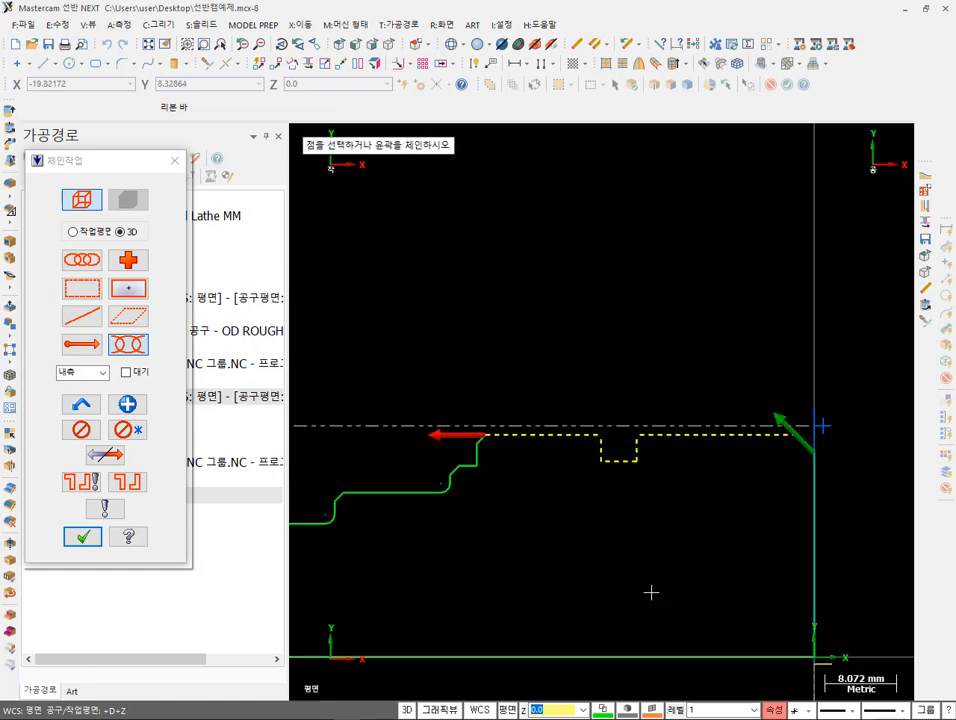
- Examine the chain's start point and direction where the front chamfer meets the part's end face
scroll(818, 420, "up", 5)
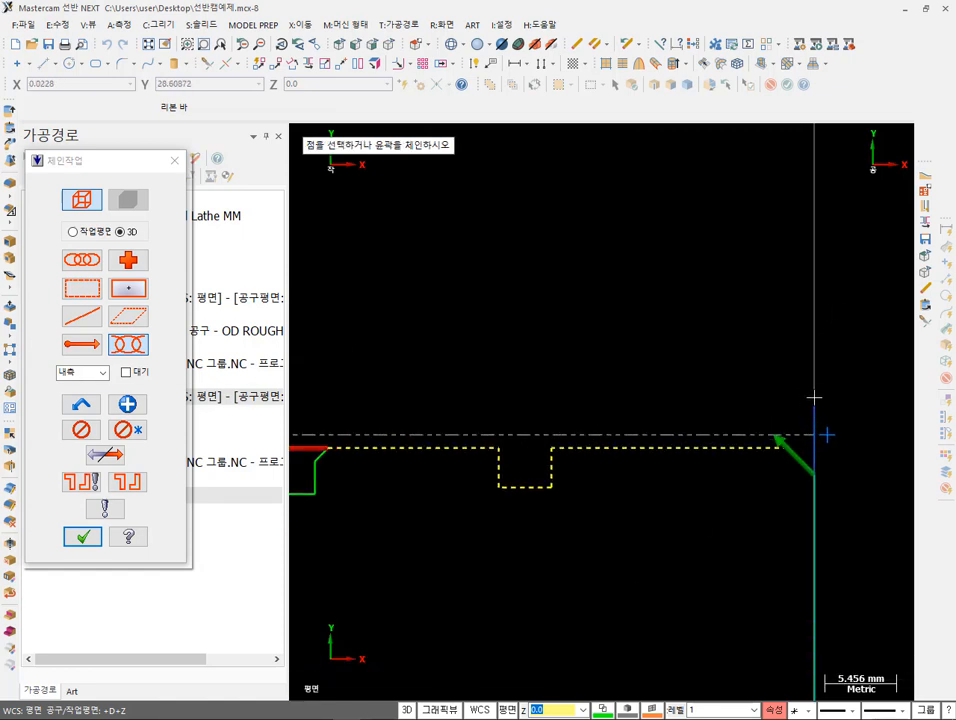
scroll(808, 599, "up", 2)
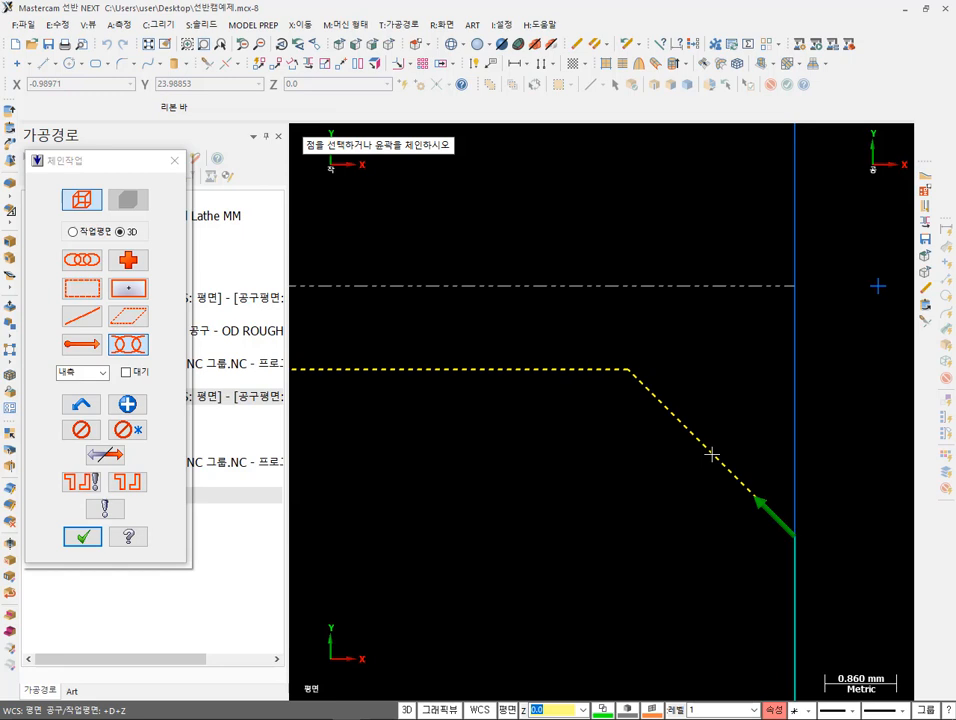
left_click(797, 536)
scroll(747, 480, "down", 10)
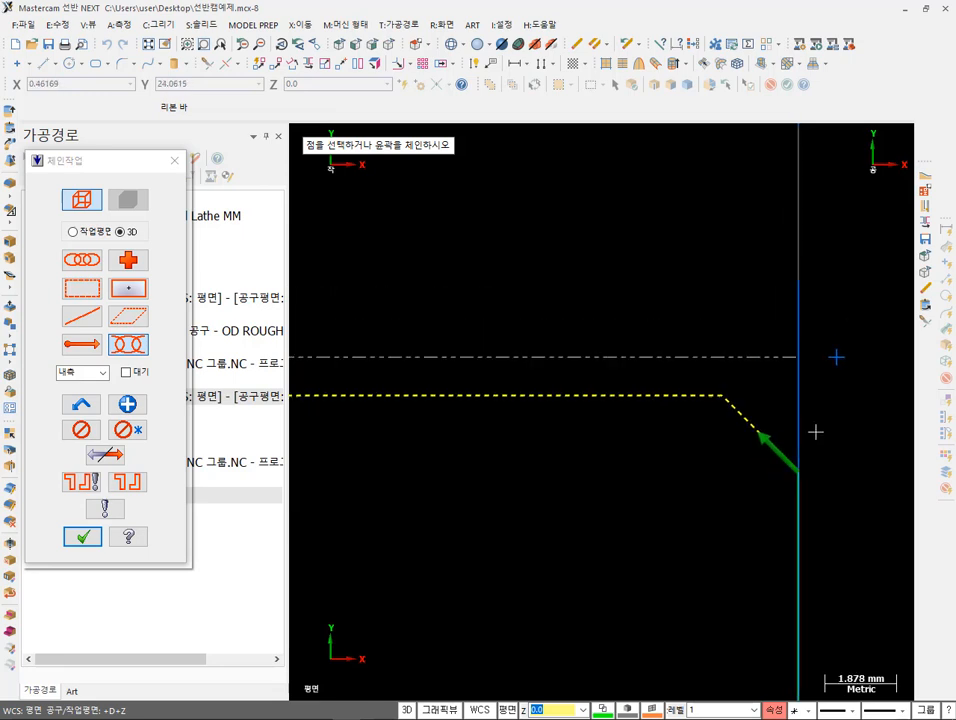
- Discard the existing chain and start a new partial chain from the rear end of the front chamfer, heading toward the end face
scroll(812, 440, "down", 1)
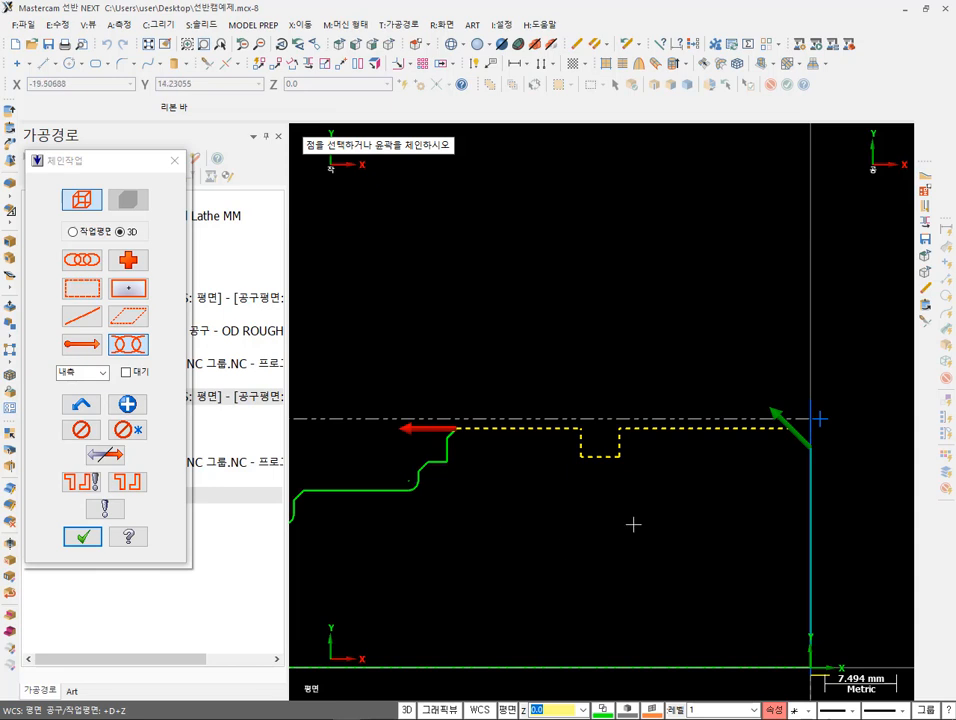
left_click(134, 432)
left_click(432, 386)
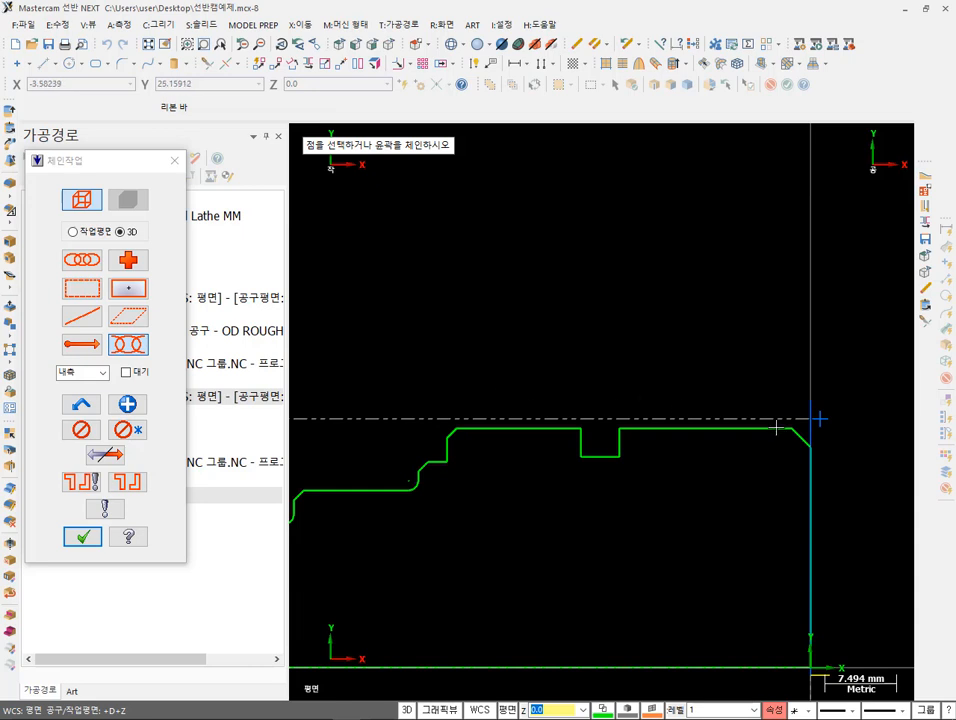
scroll(830, 430, "up", 7)
scroll(785, 448, "up", 1)
left_click(674, 446)
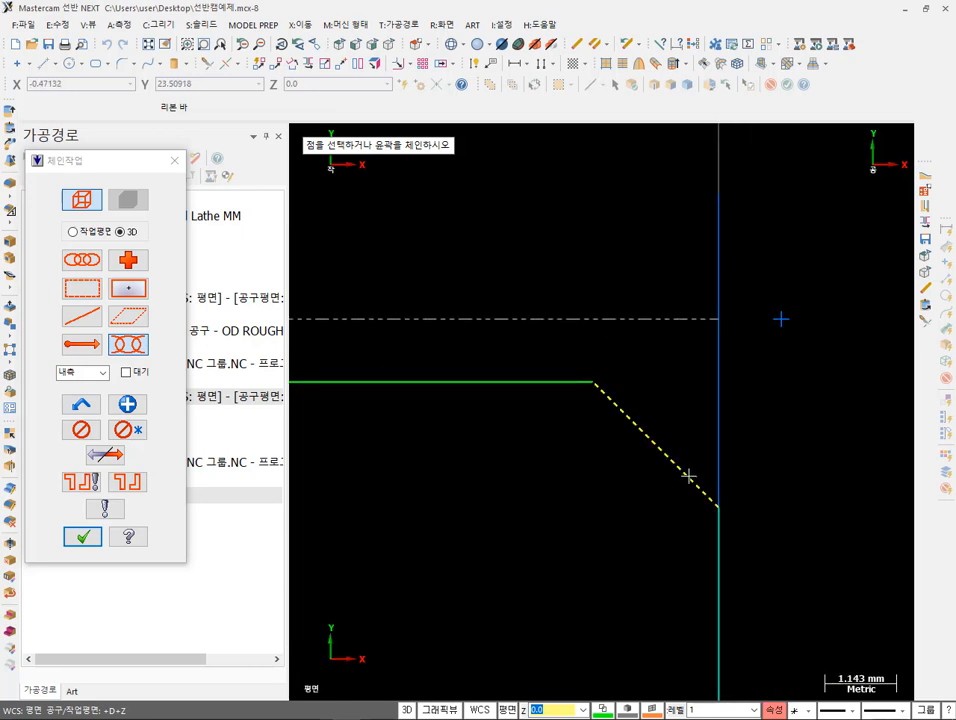
left_click(618, 405)
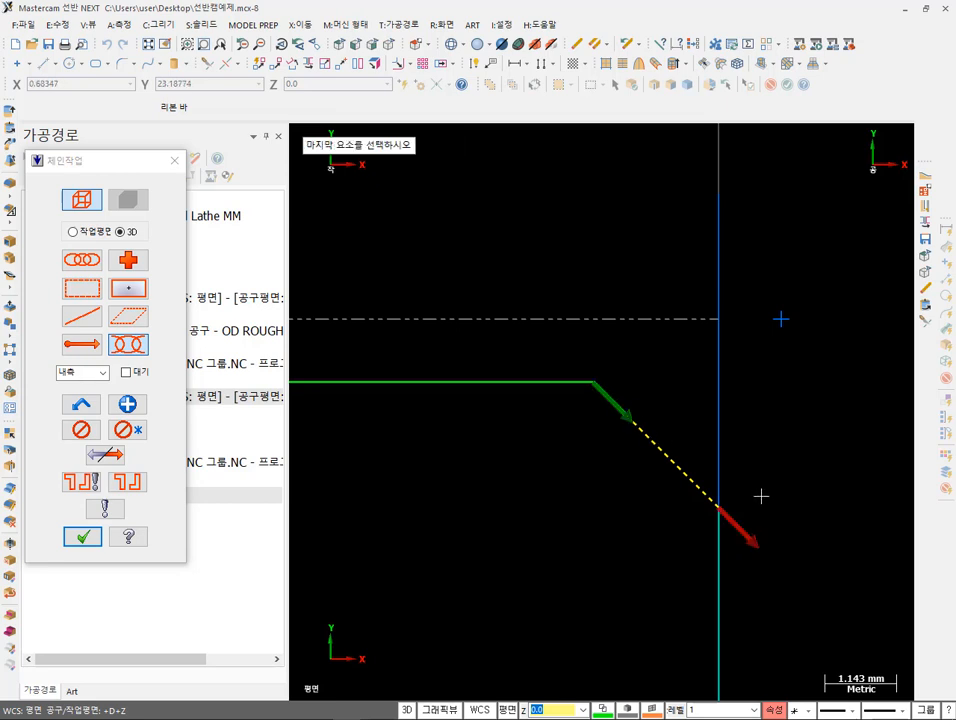
- Finish the reversed partial chain at the horizontal line behind the groove and examine the route it takes around the part
scroll(851, 437, "down", 5)
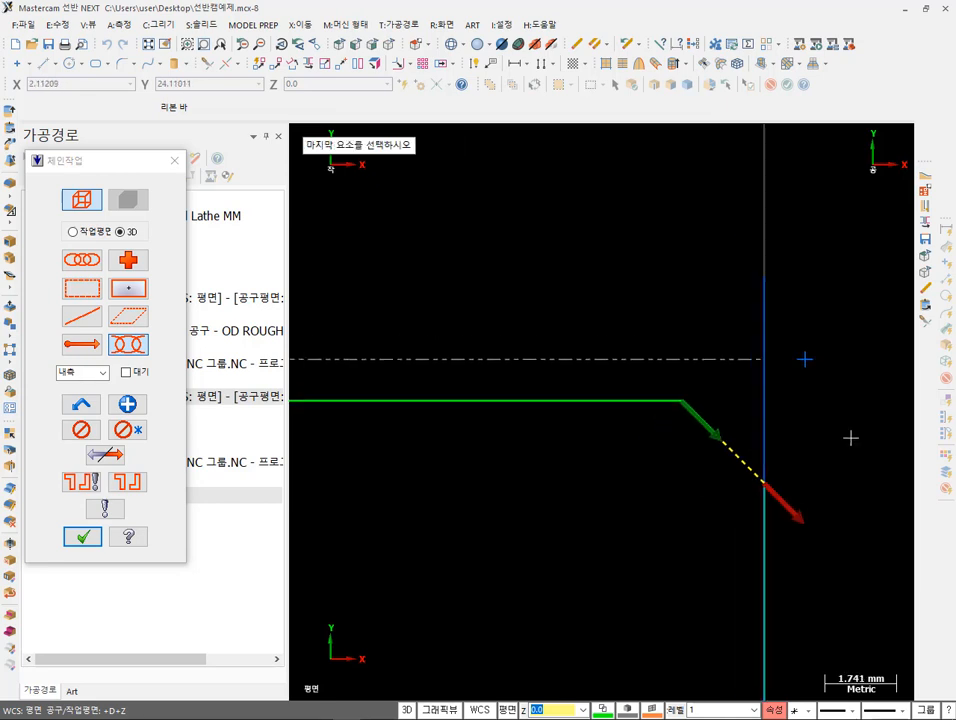
scroll(846, 461, "down", 1)
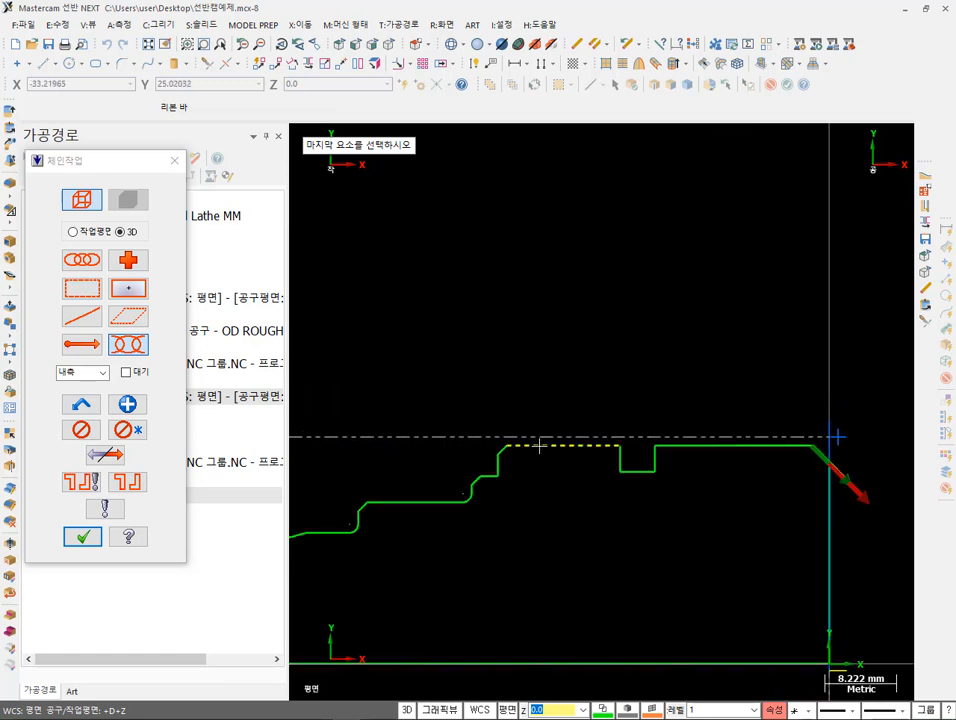
left_click(538, 446)
scroll(683, 570, "down", 1)
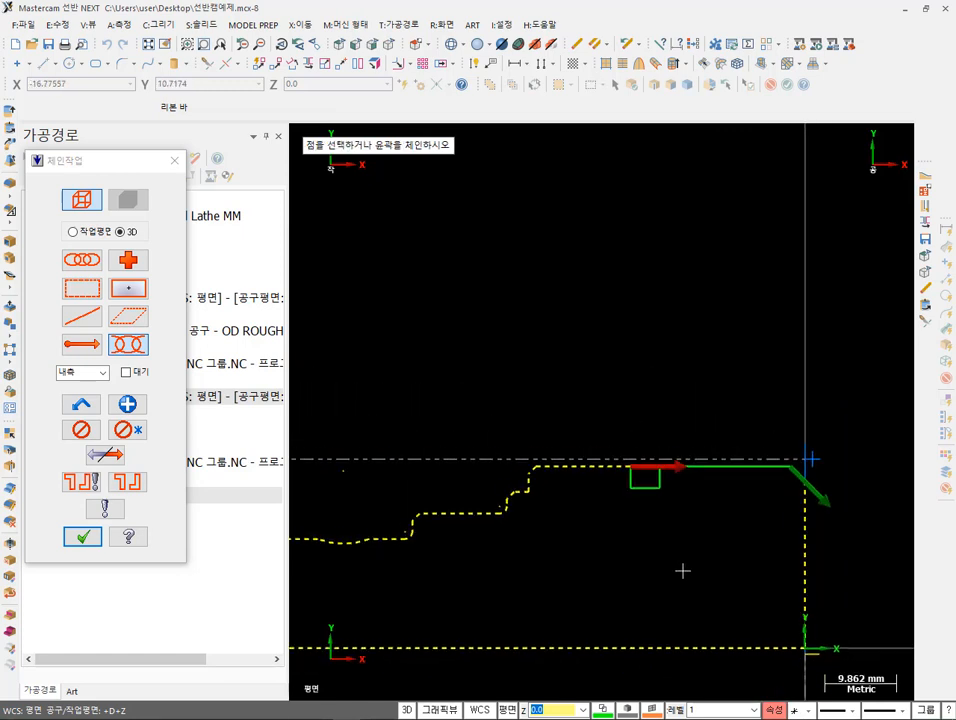
scroll(683, 570, "down", 1)
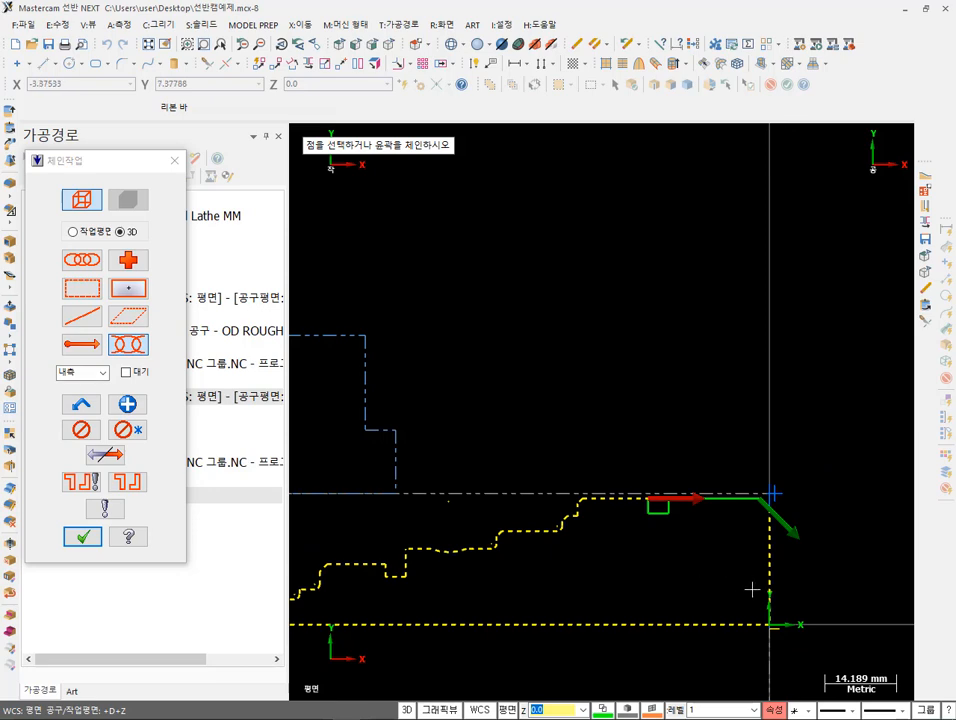
scroll(705, 464, "up", 1)
scroll(770, 492, "up", 2)
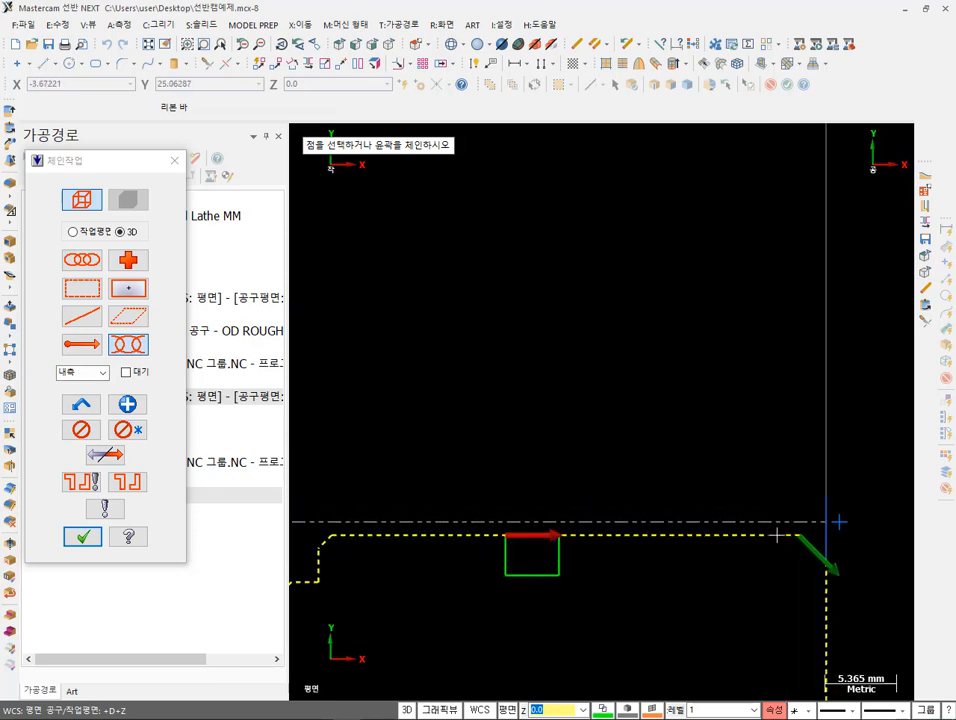
scroll(770, 500, "down", 5)
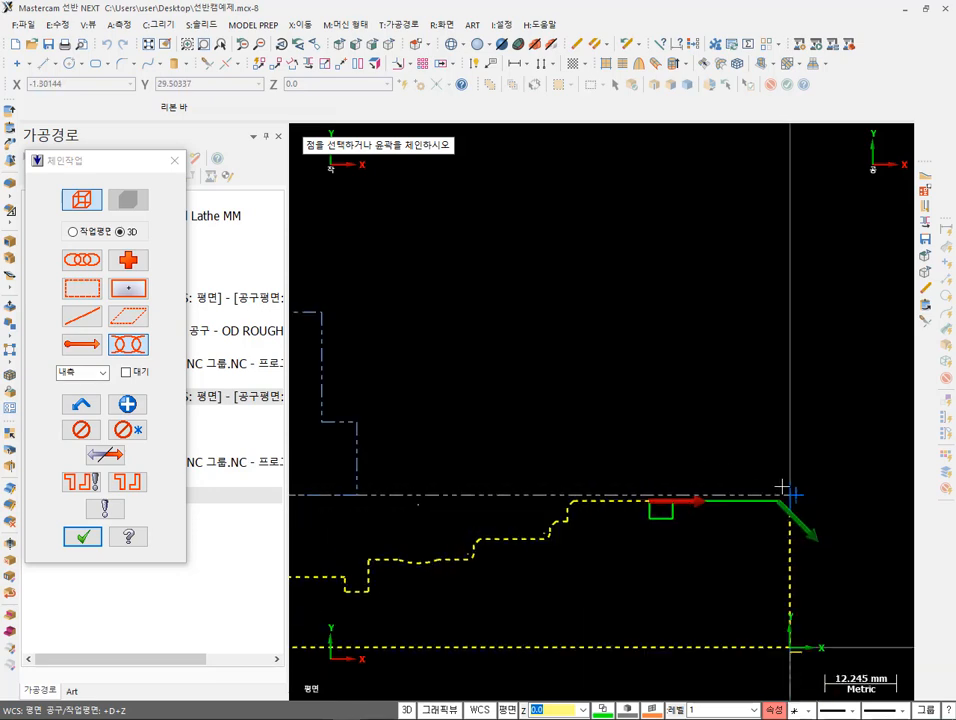
- Clear the reversed chain and partially chain the outer profile from the chamfer's end-face side through the groove to the horizontal line behind it
left_click(129, 429)
left_click(451, 388)
scroll(740, 500, "up", 3)
scroll(780, 495, "up", 5)
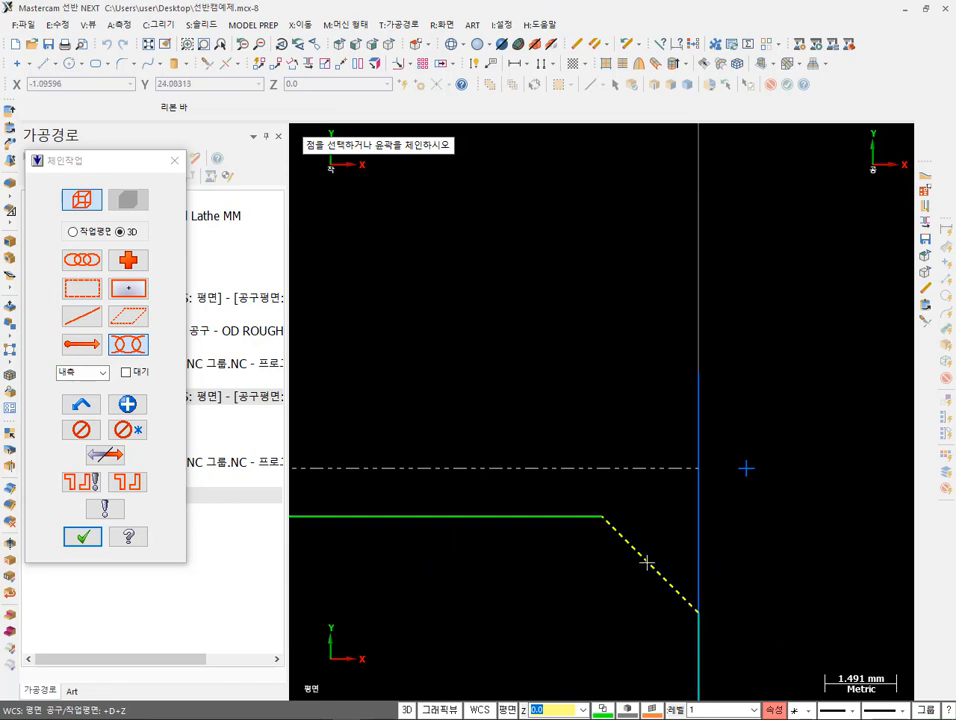
left_click(686, 597)
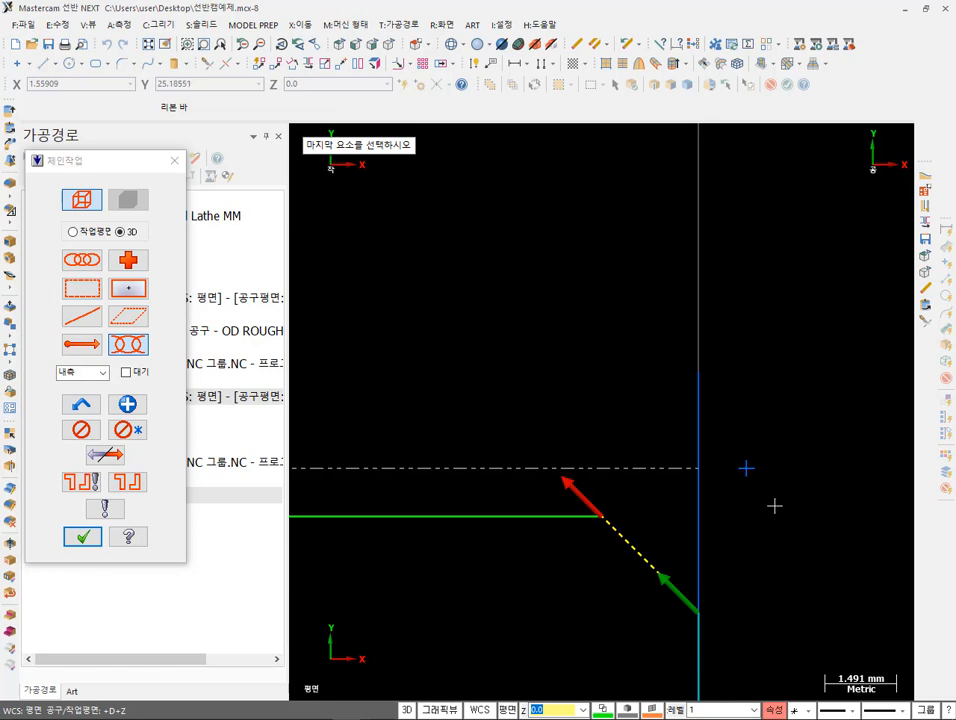
scroll(800, 427, "down", 1)
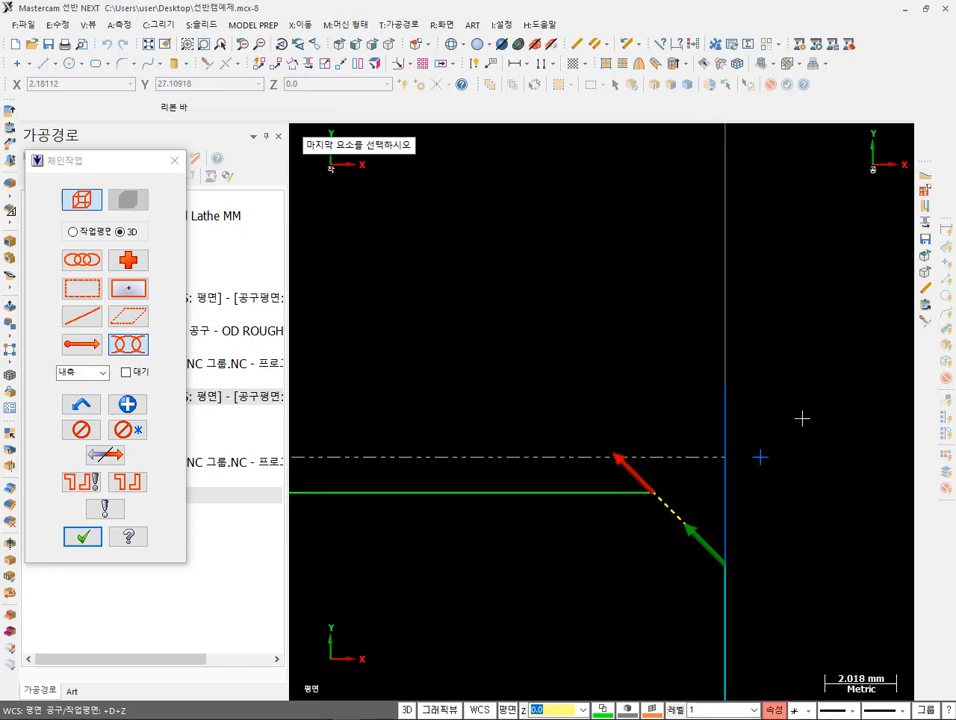
scroll(801, 418, "down", 3)
scroll(838, 412, "down", 1)
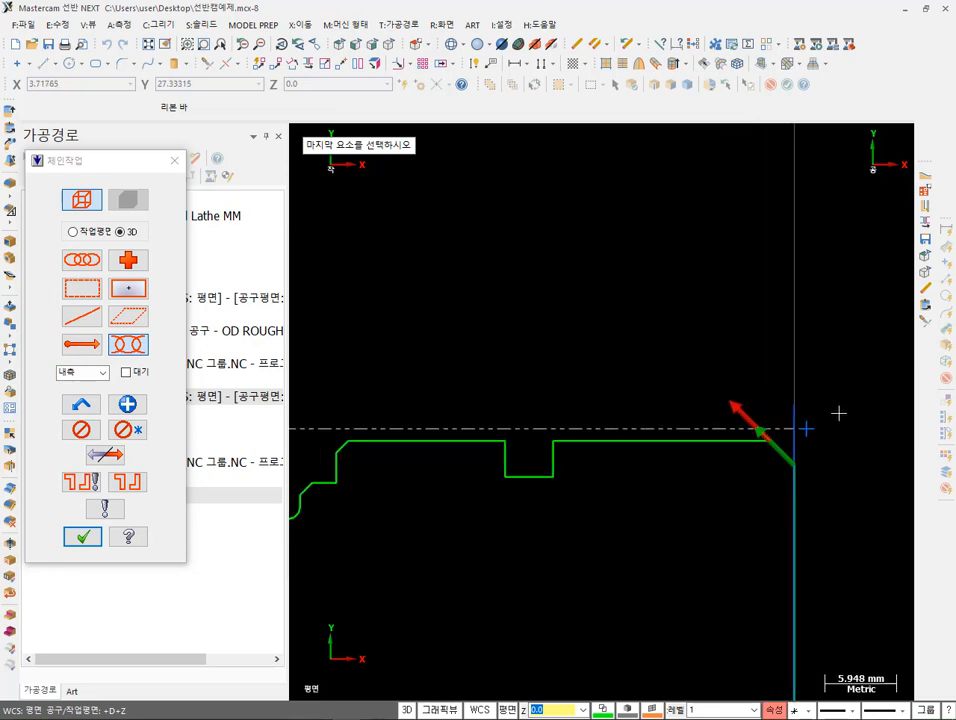
scroll(375, 452, "down", 1)
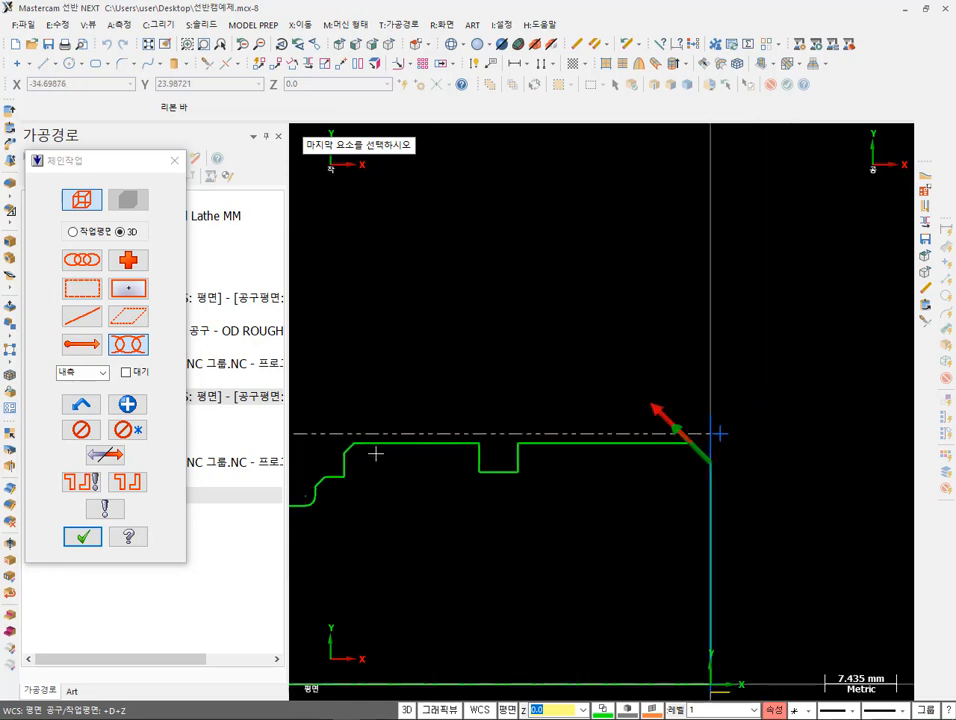
left_click(379, 449)
- Check the new chain's direction and extent along the outer profile and accept it for the finish toolpath
scroll(531, 485, "down", 1)
scroll(531, 485, "up", 2)
scroll(715, 512, "up", 1)
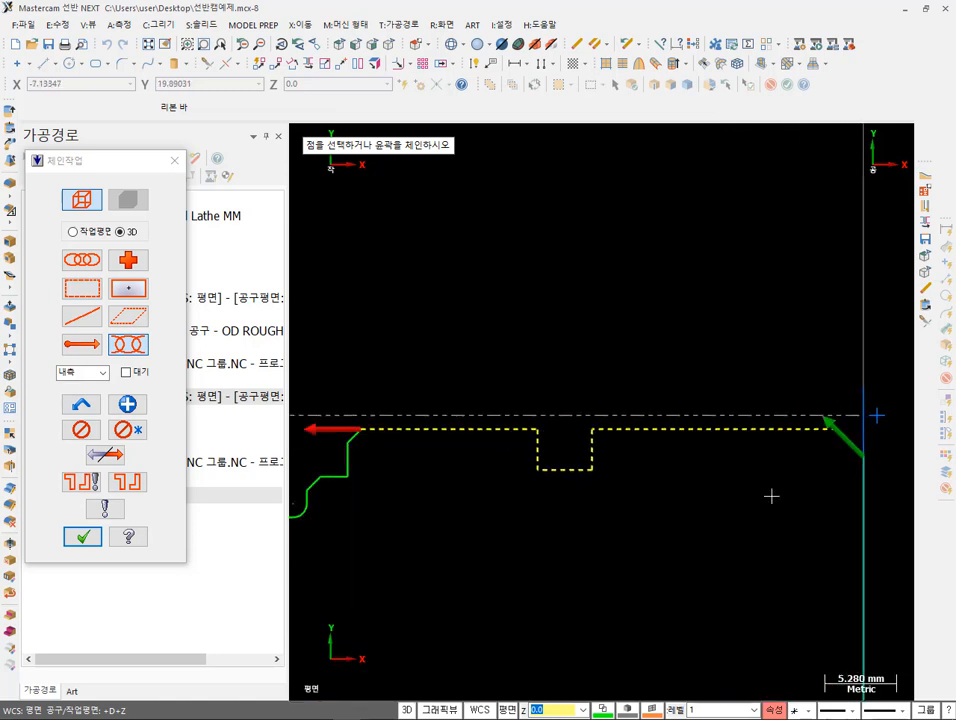
scroll(866, 457, "down", 1)
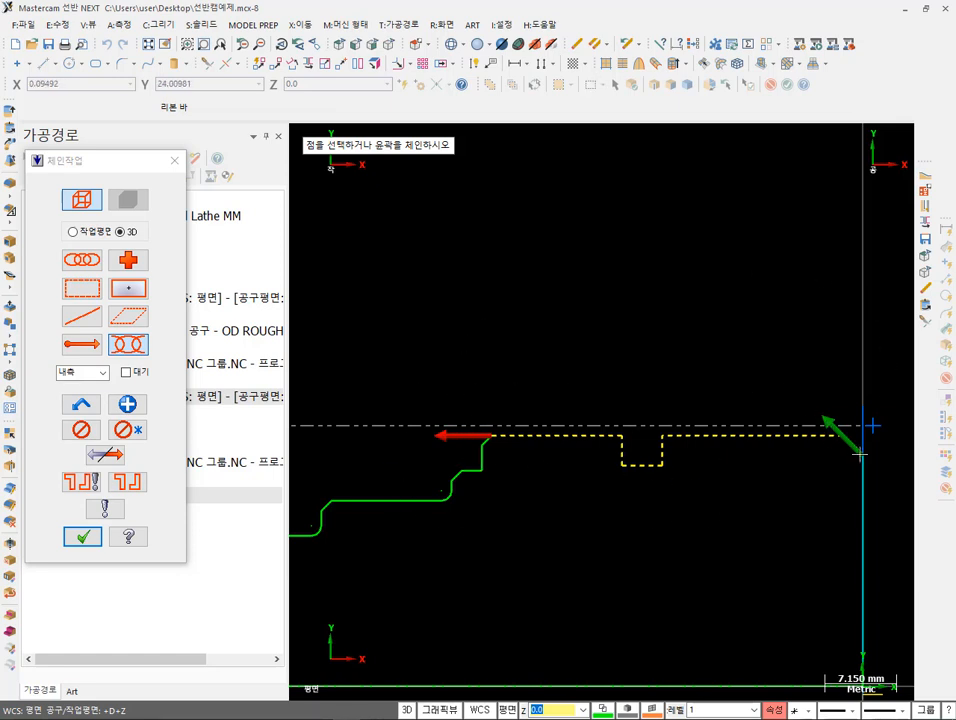
scroll(670, 546, "down", 4)
scroll(840, 550, "up", 4)
scroll(662, 503, "up", 1)
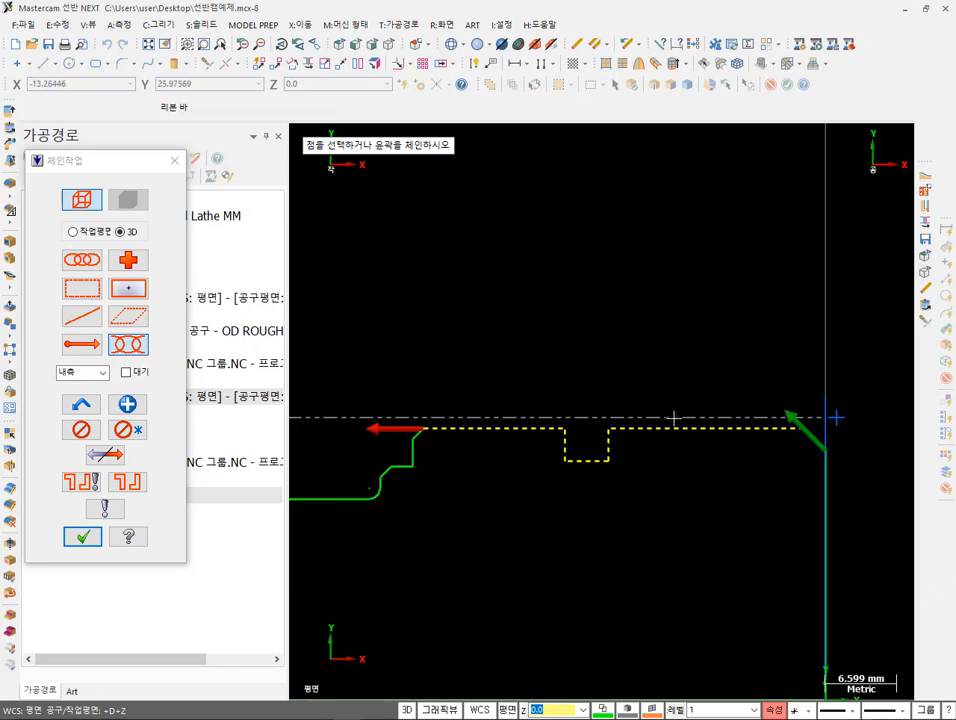
left_click(84, 540)
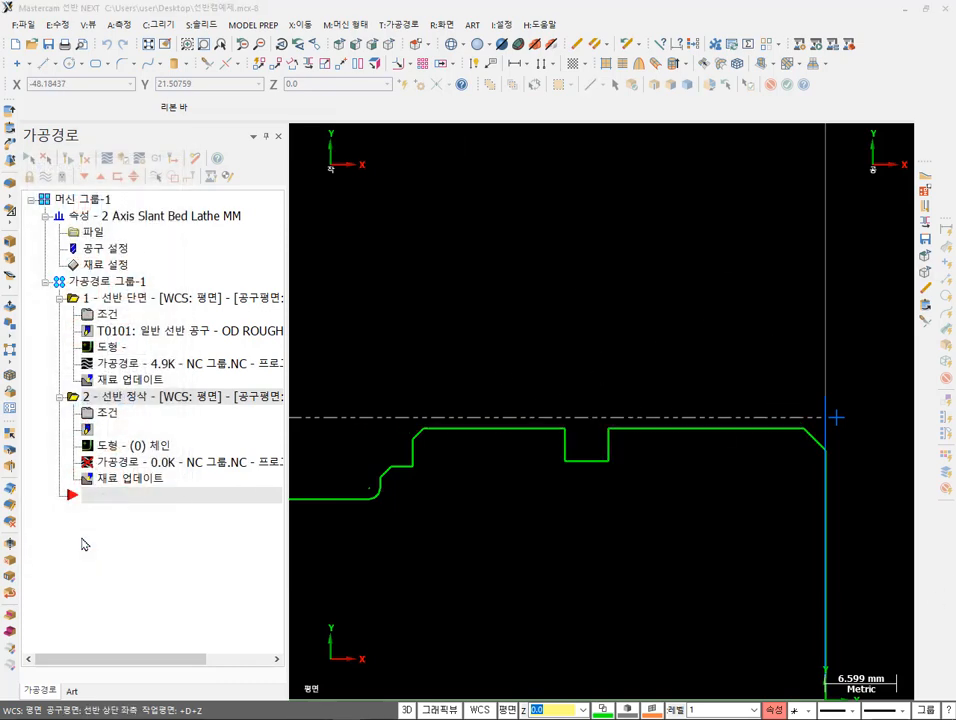
- Choose tool T0101 OD ROUGH RIGHT - 80 DEG. for the finish toolpath and enter a new maximum spindle speed
left_click_drag(310, 195, 380, 178)
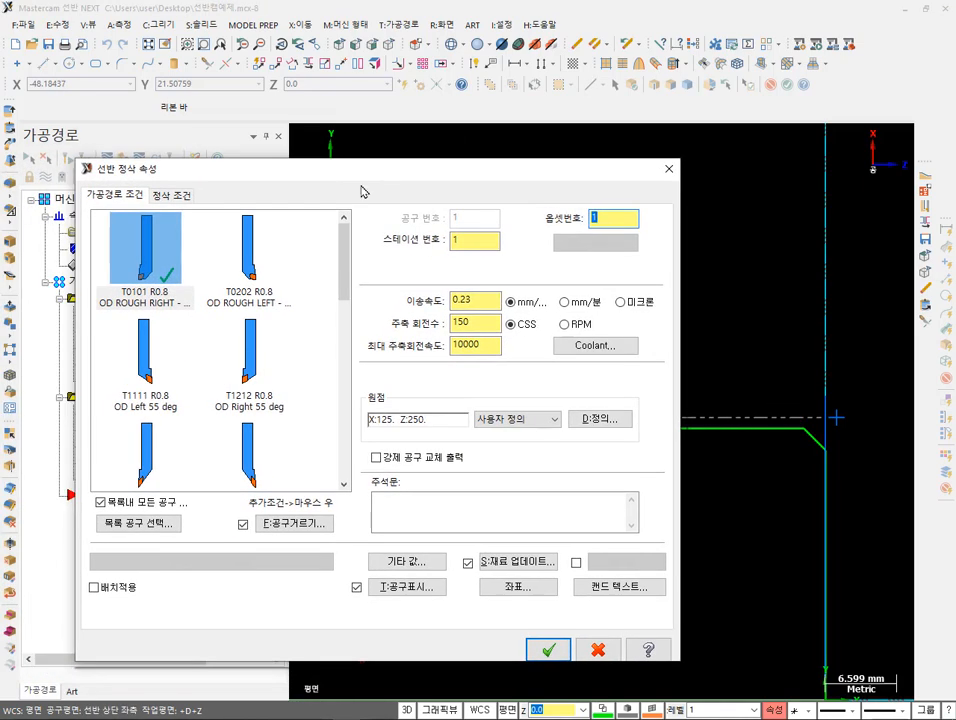
left_click(155, 250)
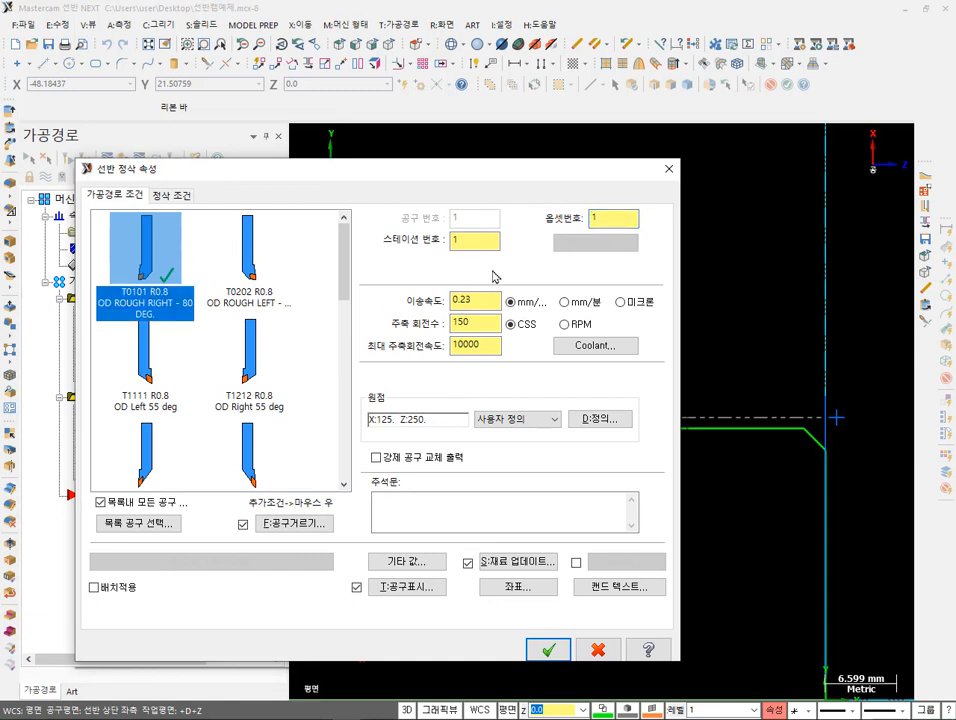
left_click_drag(494, 346, 368, 352)
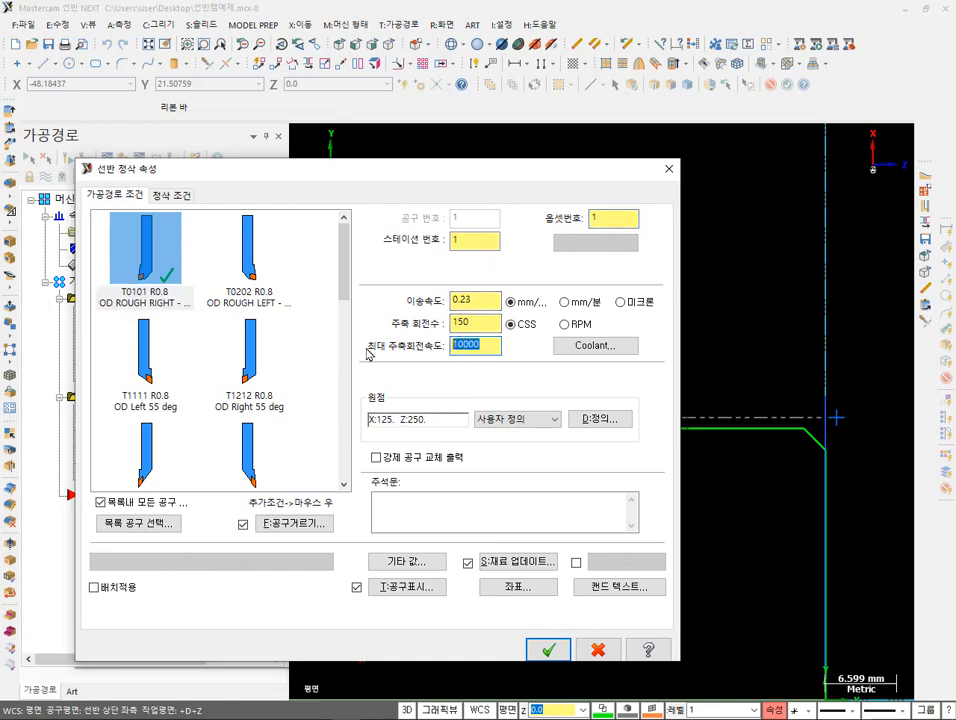
type("2")
- Set the finish toolpath's X and Z stock allowances to 0.2 each and generate the toolpath
left_click(184, 198)
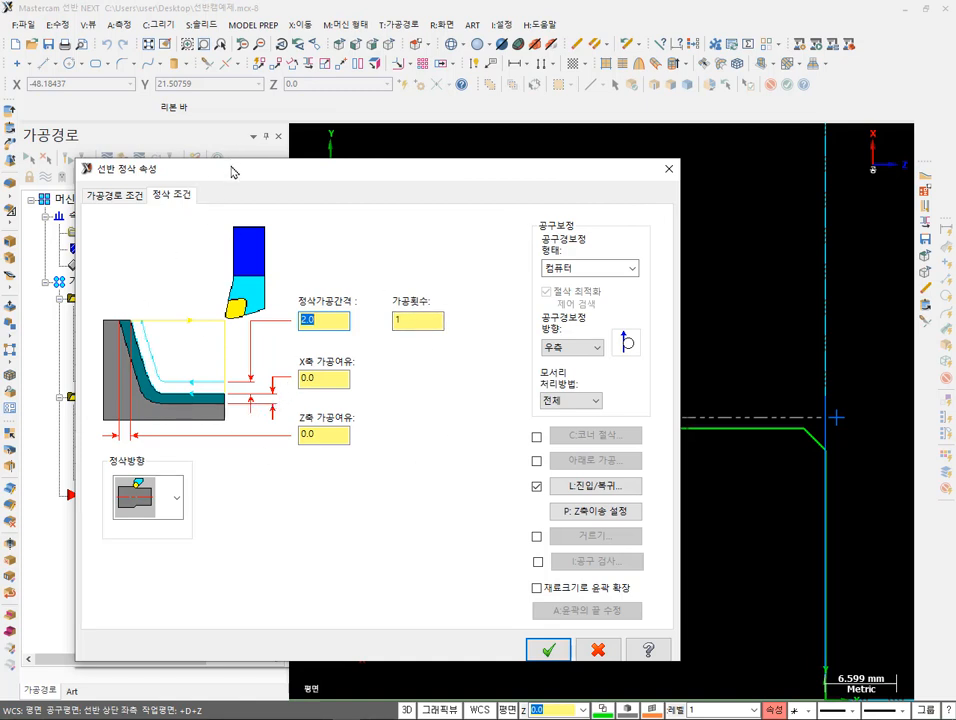
left_click_drag(231, 172, 230, 229)
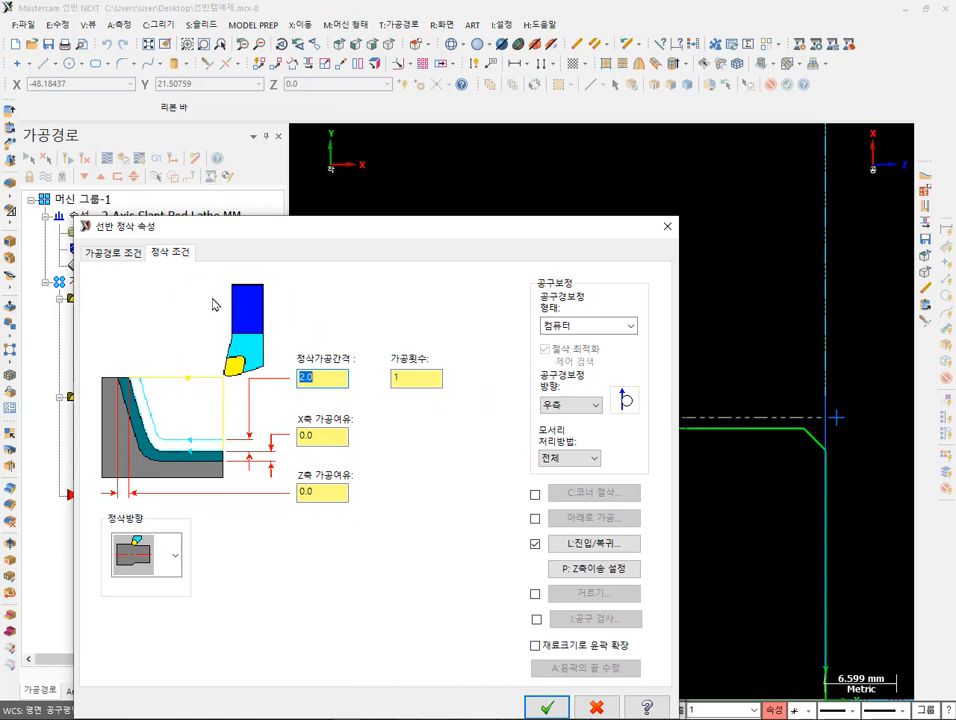
left_click(322, 440)
type(".2")
left_click(338, 495)
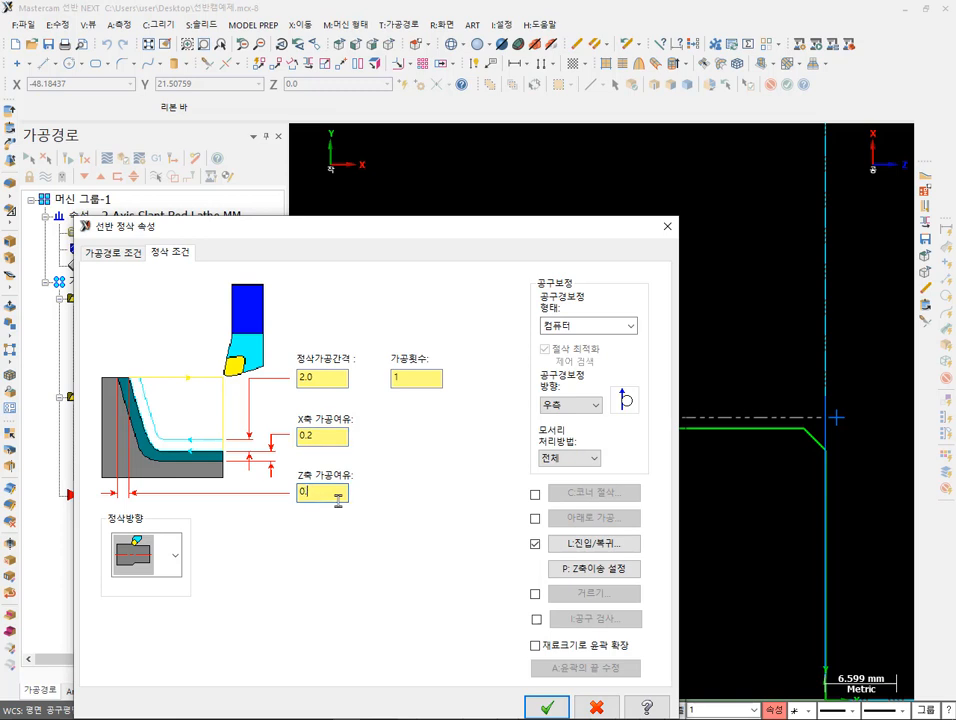
type("2")
left_click(558, 708)
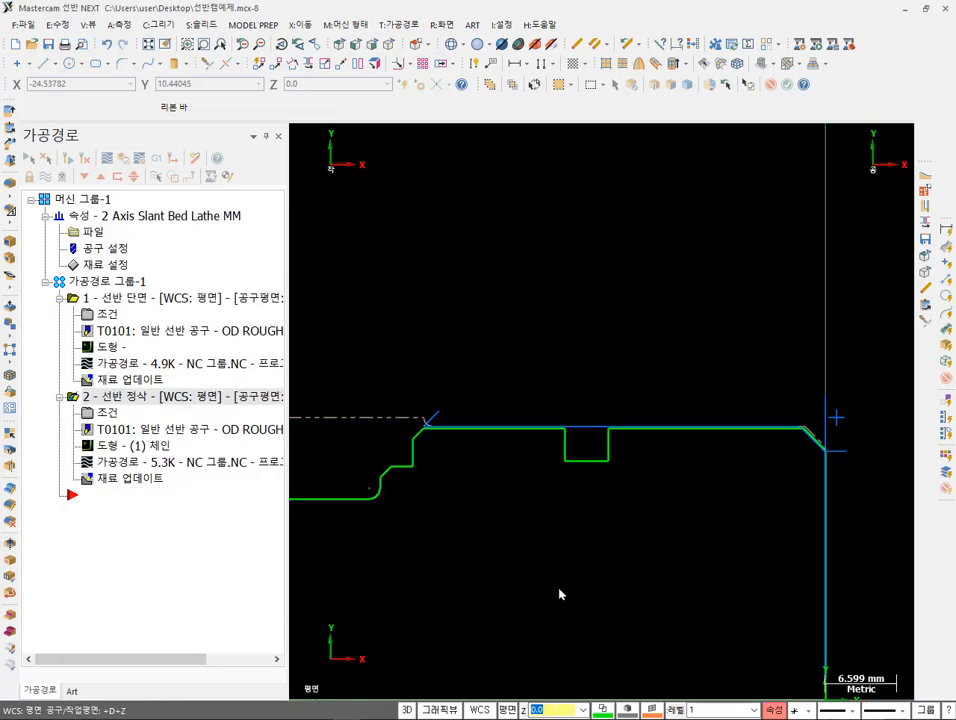
- Backplot the finish toolpath through to its retract move behind the groove, and close the backplot
scroll(555, 459, "down", 1)
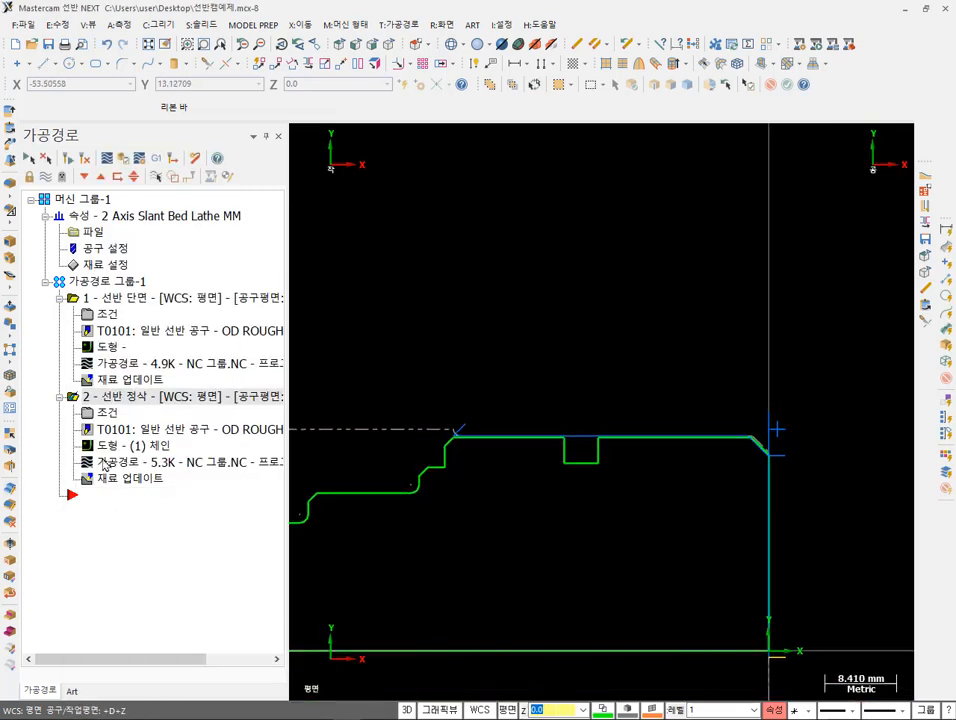
left_click(142, 463)
left_click_drag(523, 138, 836, 207)
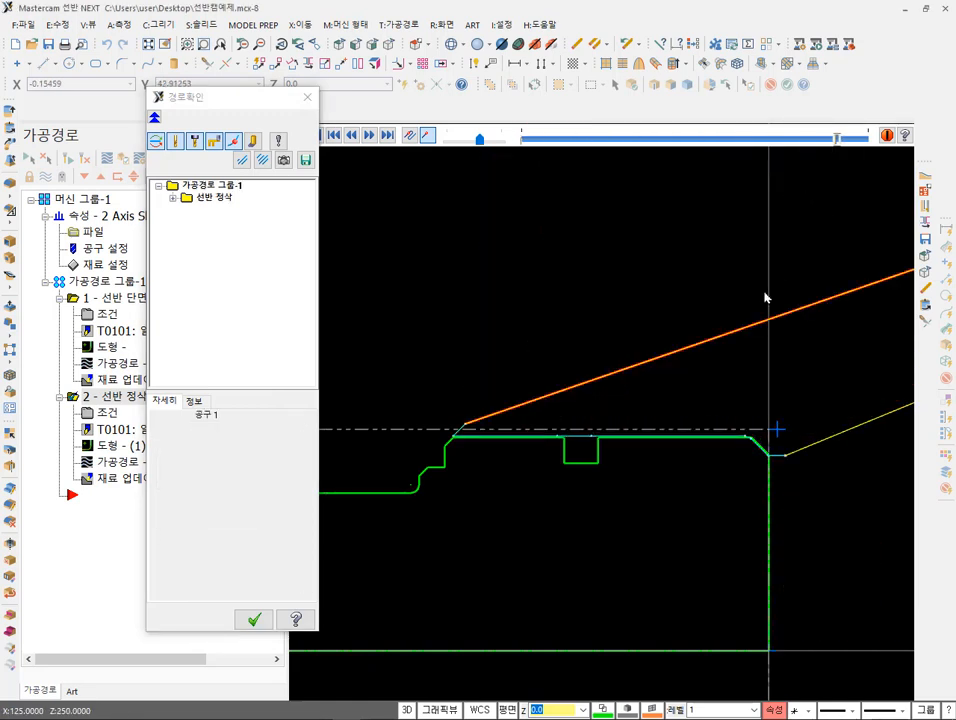
scroll(411, 441, "up", 5)
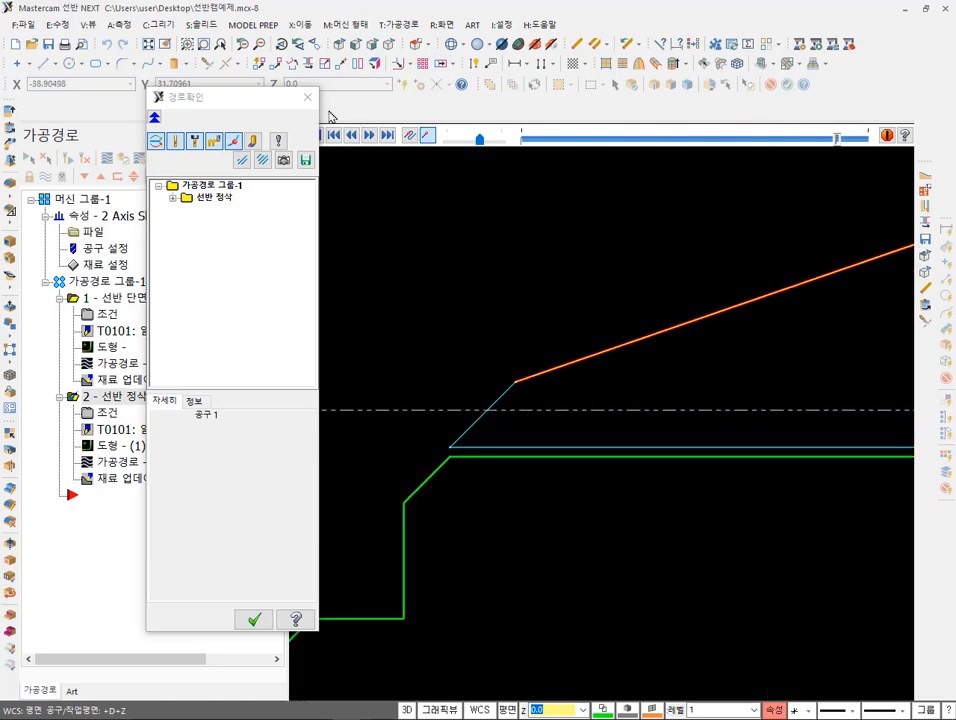
left_click(307, 97)
- Examine the finish toolpath's exit move against the stock outline and the stepped profile behind the chained section
scroll(523, 433, "up", 4)
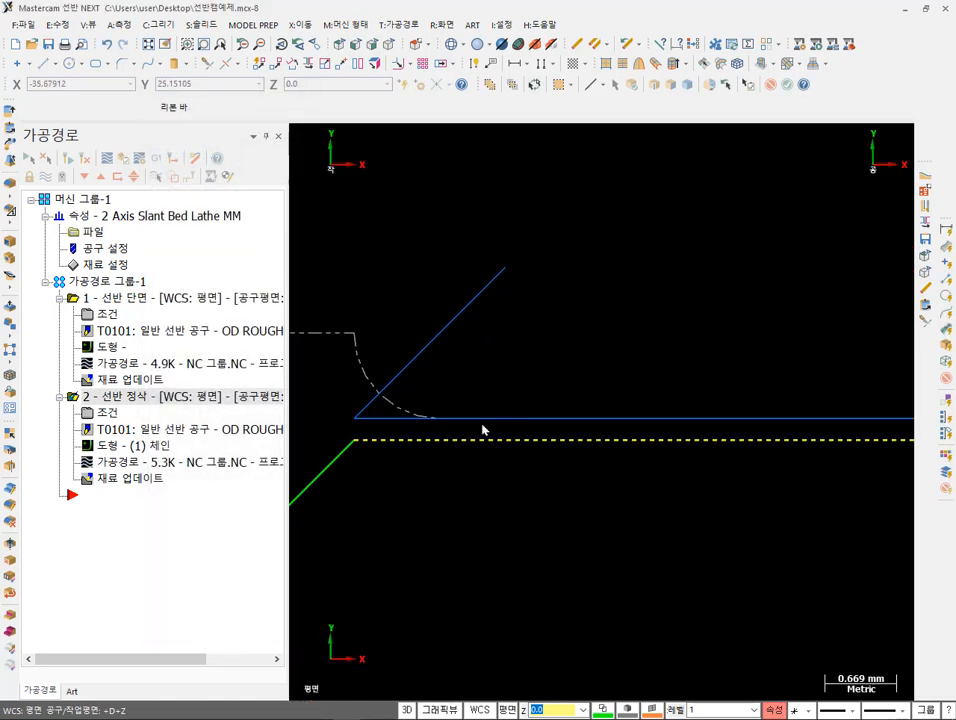
scroll(418, 406, "down", 2)
scroll(660, 450, "down", 4)
scroll(500, 420, "up", 2)
scroll(665, 452, "down", 2)
scroll(640, 454, "down", 1)
scroll(781, 476, "down", 6)
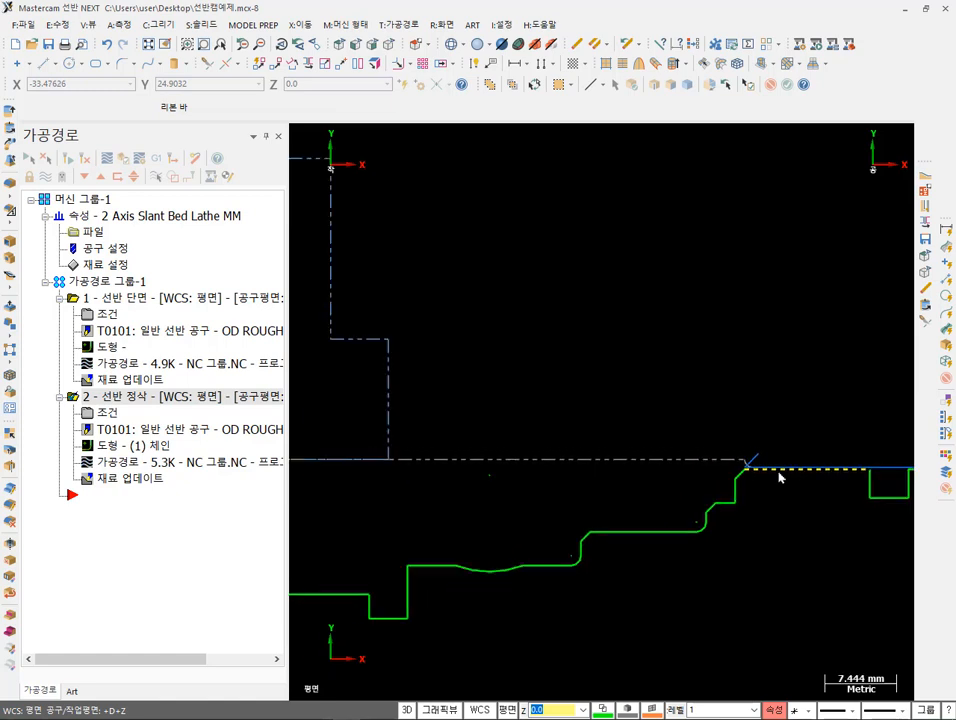
scroll(760, 461, "up", 3)
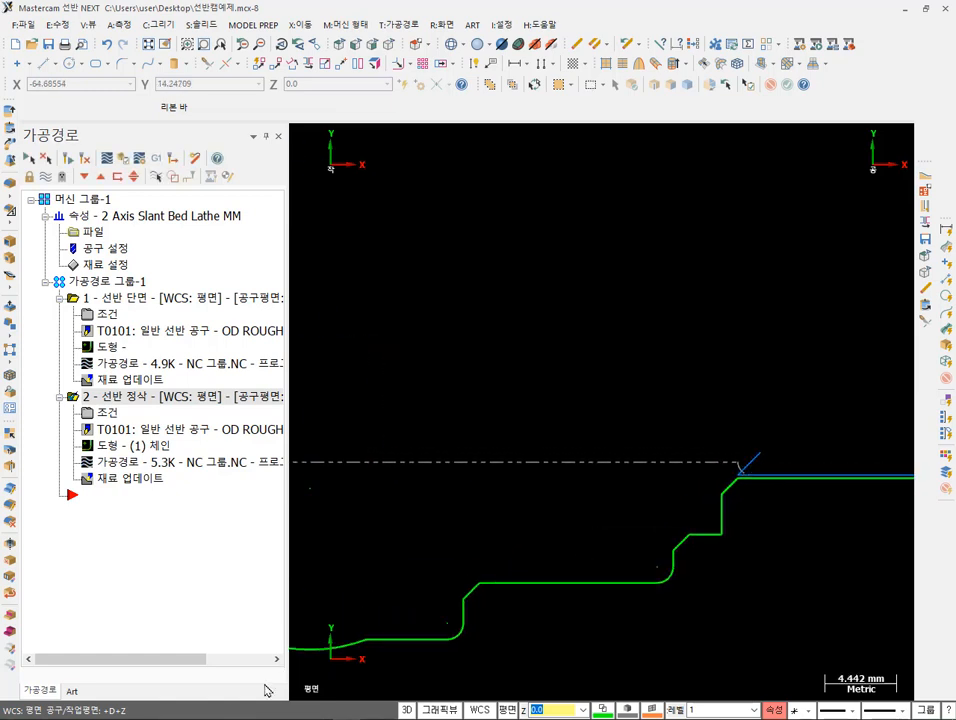
left_click_drag(649, 397, 626, 699)
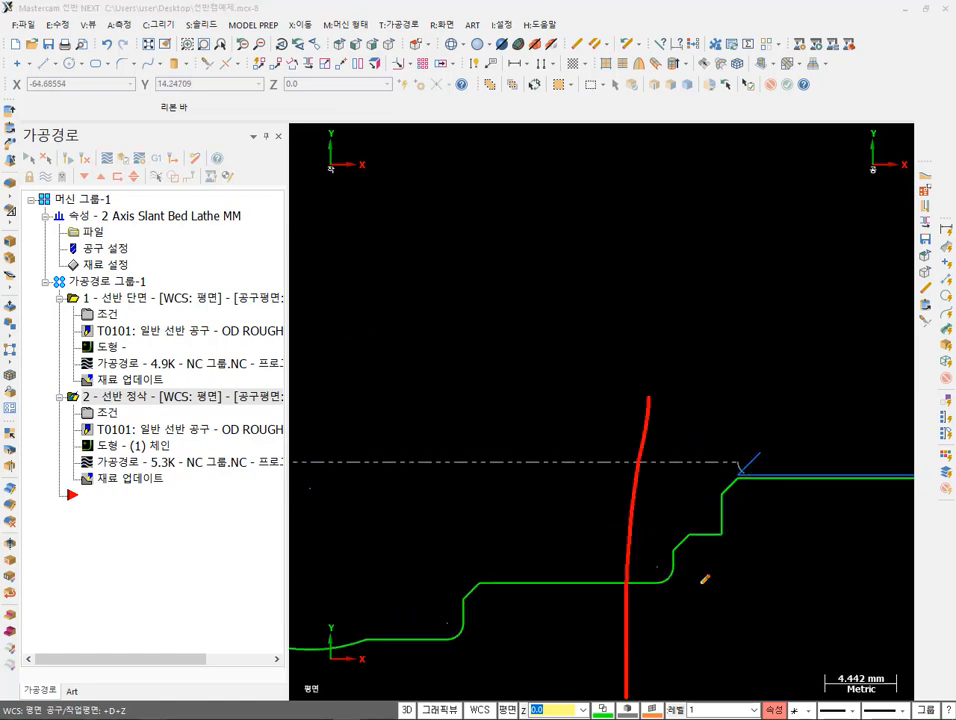
left_click_drag(767, 396, 769, 626)
left_click_drag(775, 466, 588, 466)
mouse_move(639, 577)
left_mouse_down()
mouse_move(737, 462)
mouse_move(726, 474)
mouse_move(736, 489)
mouse_move(605, 445)
left_mouse_up()
mouse_move(775, 457)
left_mouse_down()
mouse_move(582, 462)
mouse_move(649, 497)
left_mouse_up()
left_click_drag(716, 314, 690, 352)
mouse_move(772, 322)
left_mouse_down()
mouse_move(752, 345)
mouse_move(775, 326)
left_mouse_up()
right_click(447, 348)
left_click(512, 508)
scroll(405, 420, "down", 4)
scroll(604, 410, "up", 2)
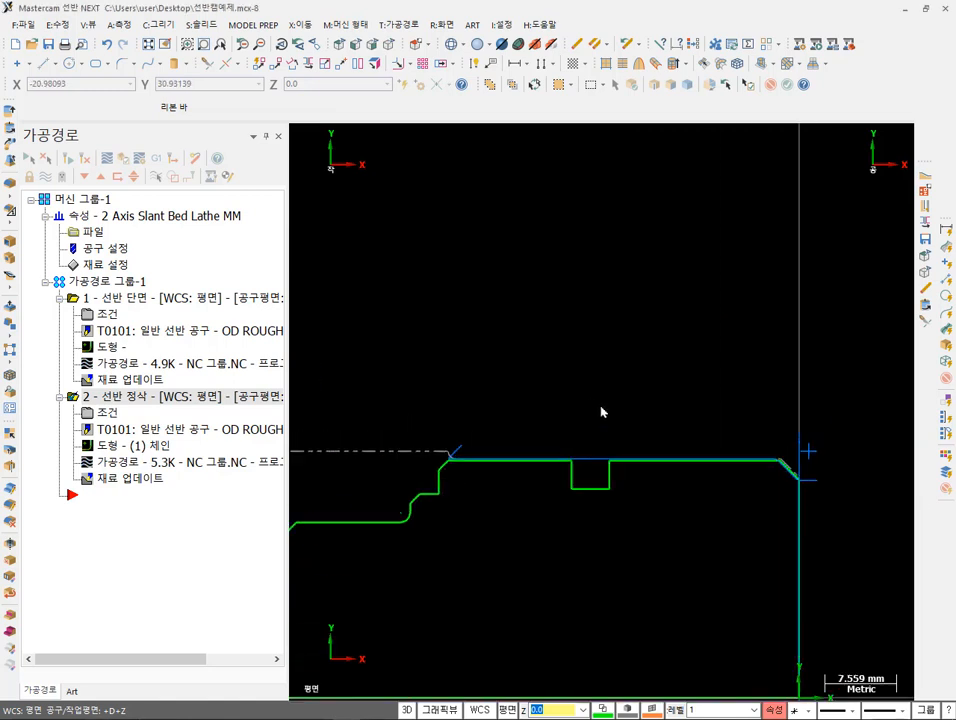
scroll(433, 444, "up", 5)
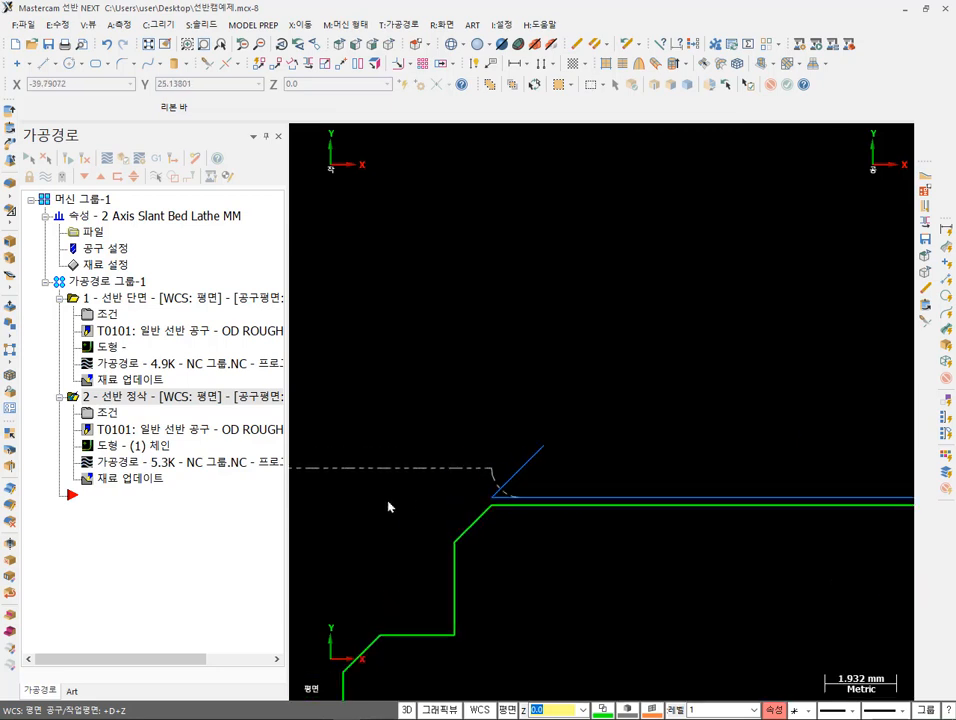
- Extend the end of the finish toolpath's contour by 10 in its lead-out settings and regenerate the operation
scroll(625, 399, "down", 7)
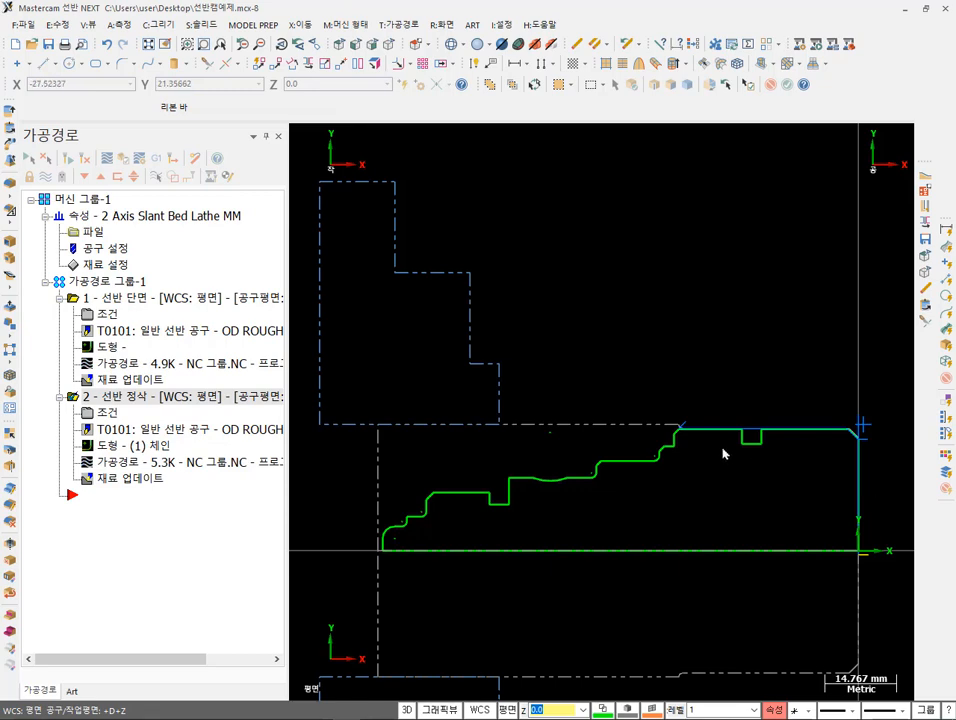
left_click(107, 412)
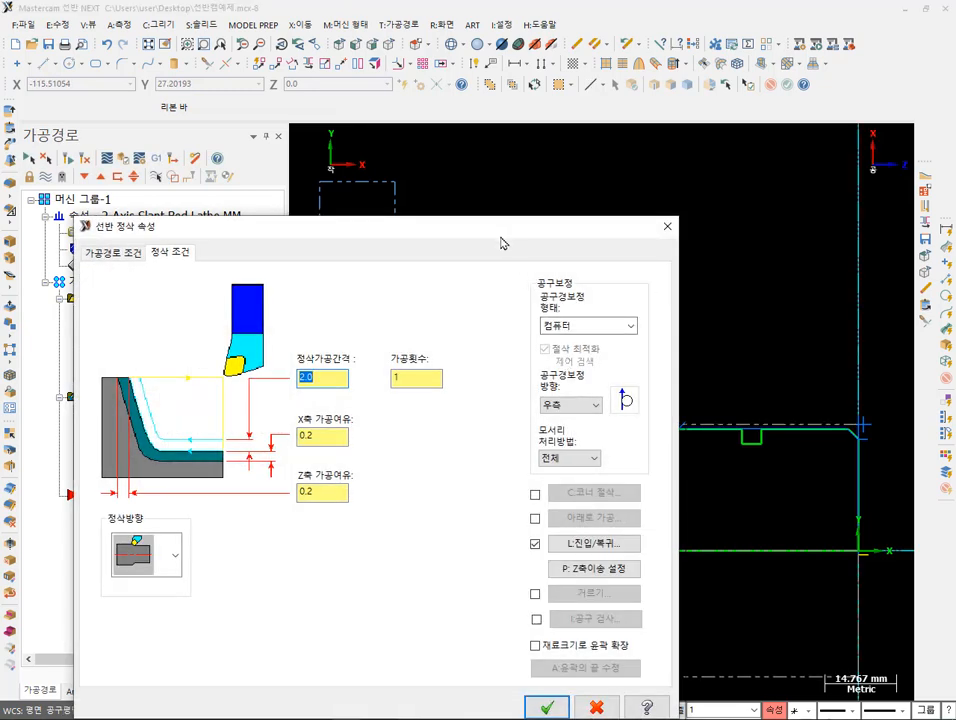
left_click_drag(502, 243, 621, 101)
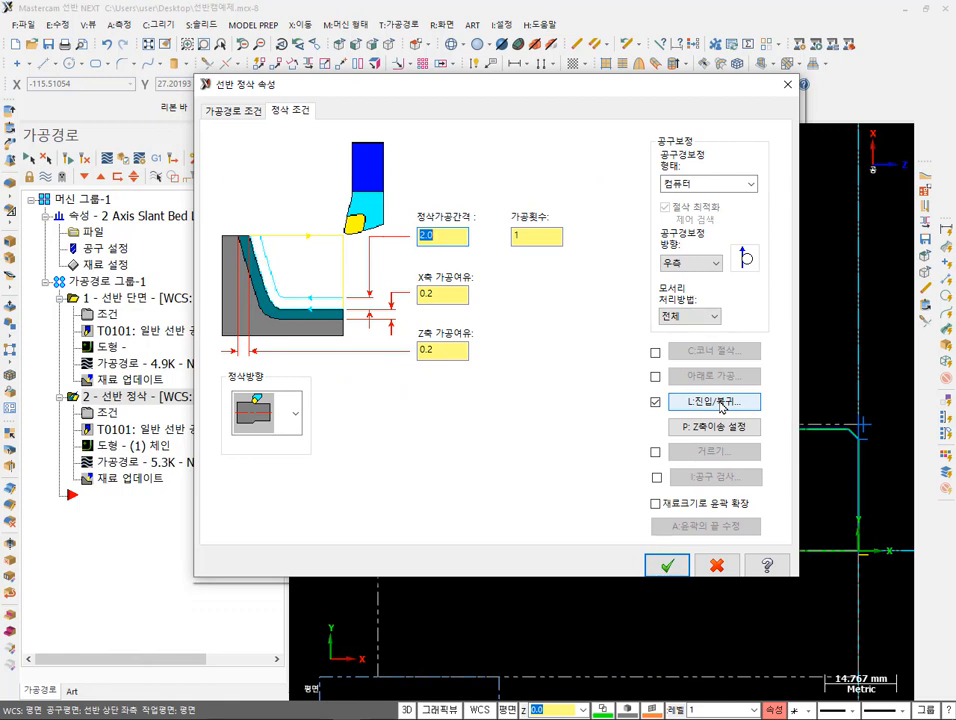
left_click(716, 402)
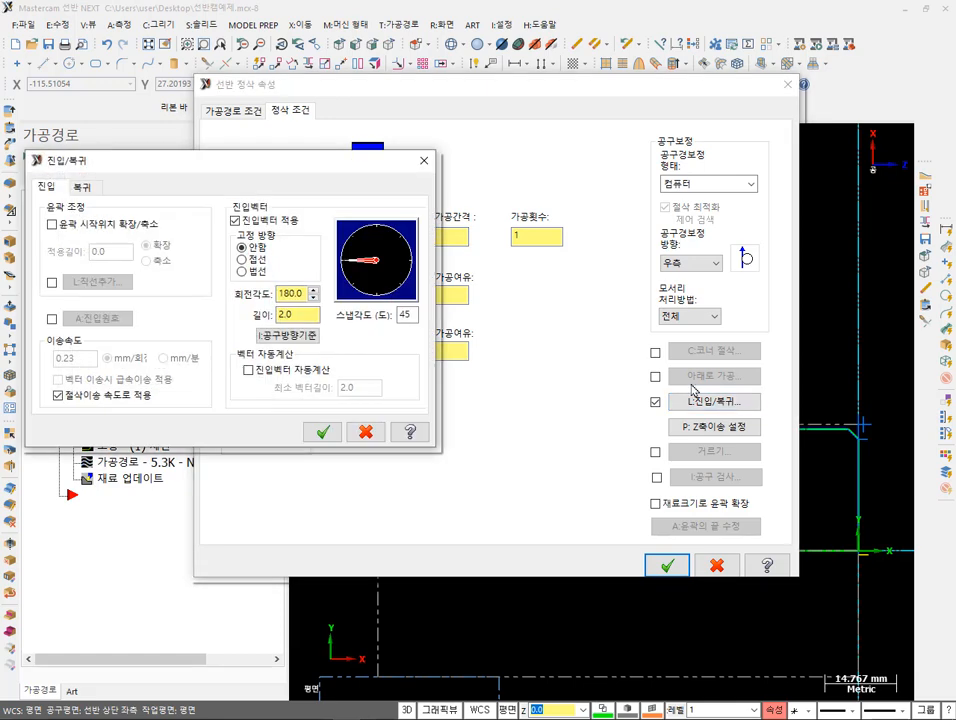
left_click(83, 189)
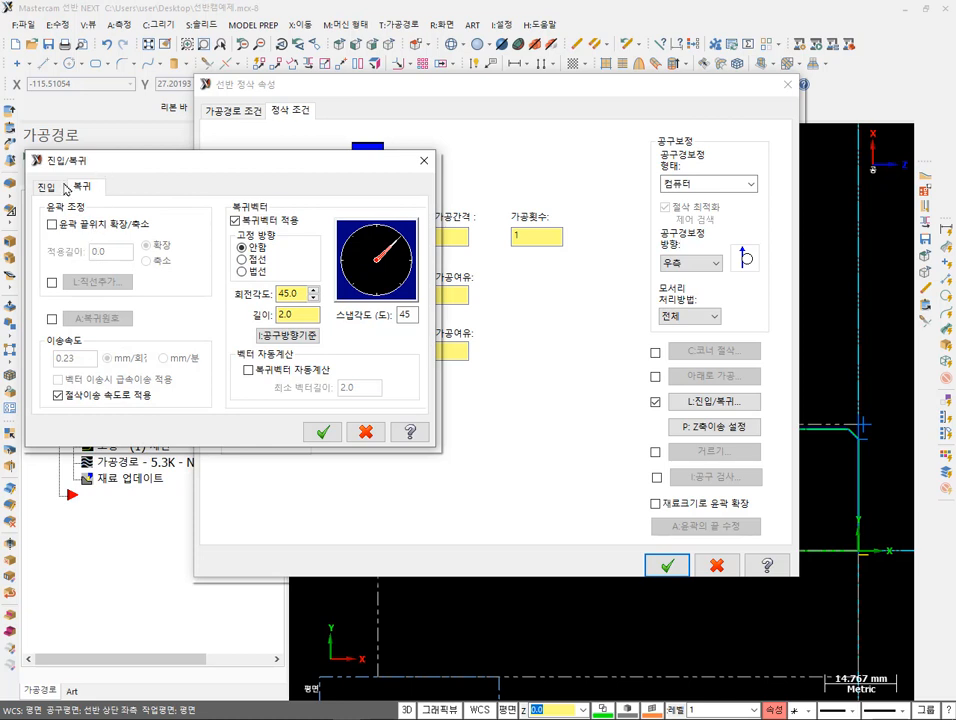
left_click(53, 226)
left_click_drag(114, 250, 84, 254)
type("10")
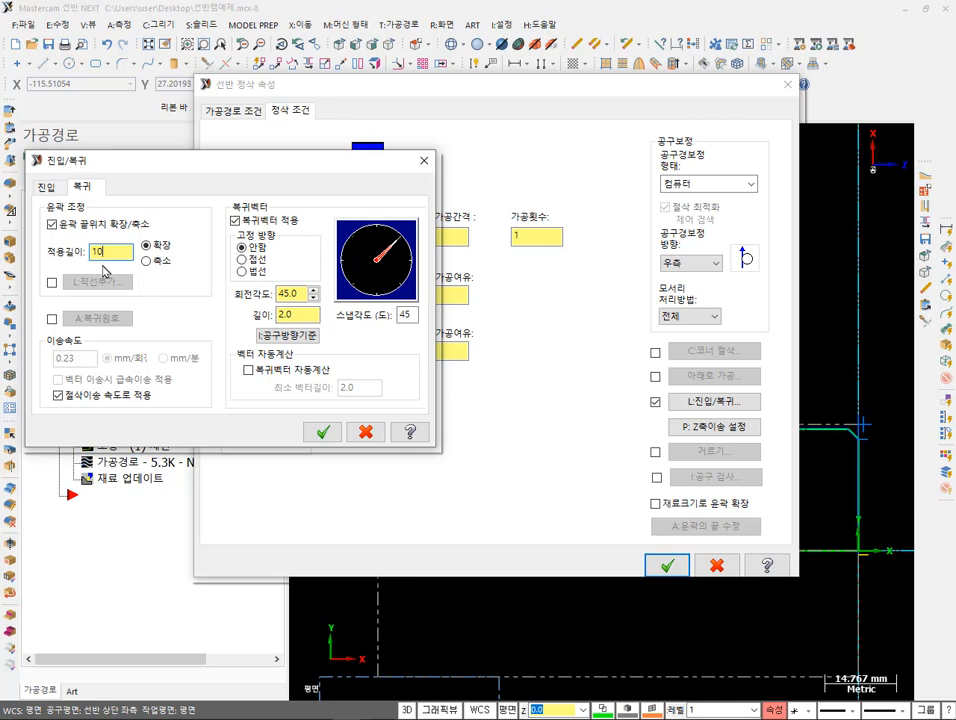
left_click(322, 432)
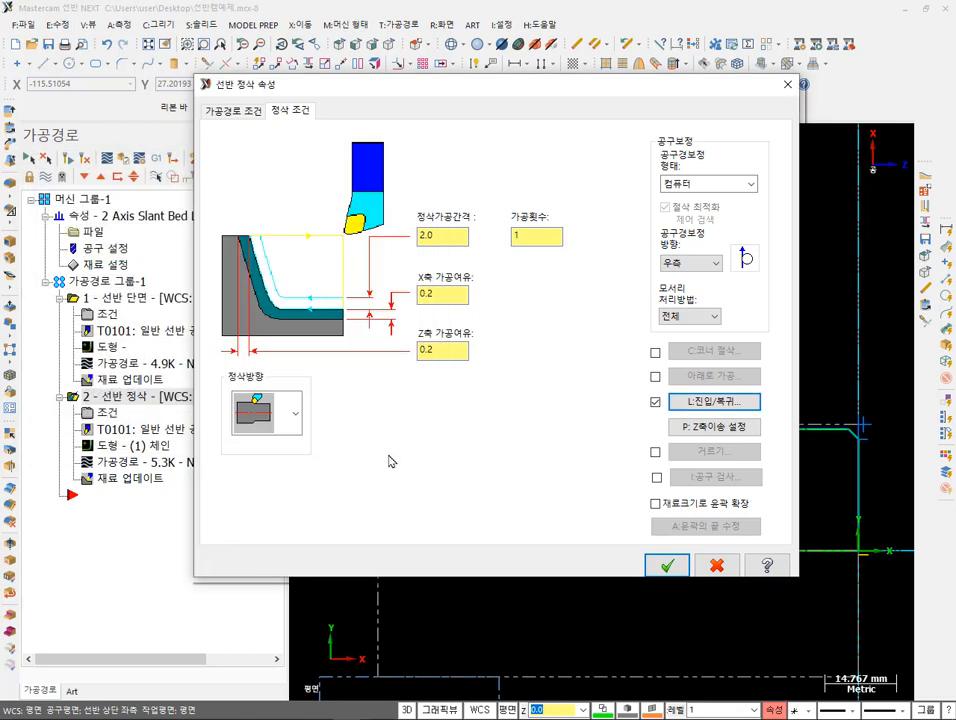
left_click(667, 565)
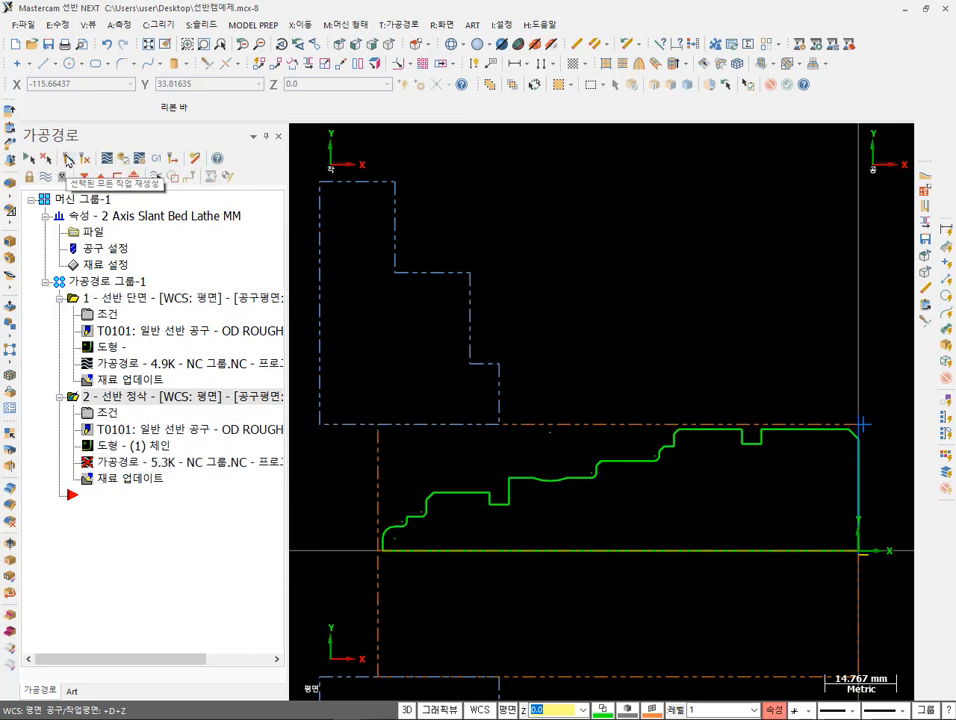
left_click(68, 160)
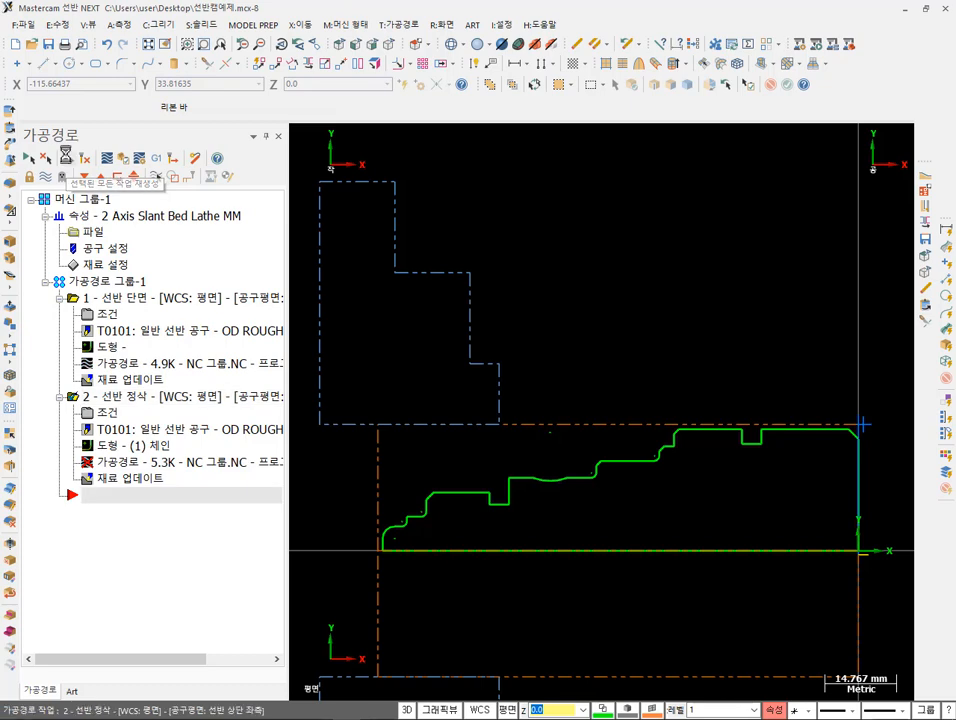
- Examine the regenerated finish toolpath's exit move behind the part shoulder and its path over the front chamfer
scroll(736, 451, "up", 6)
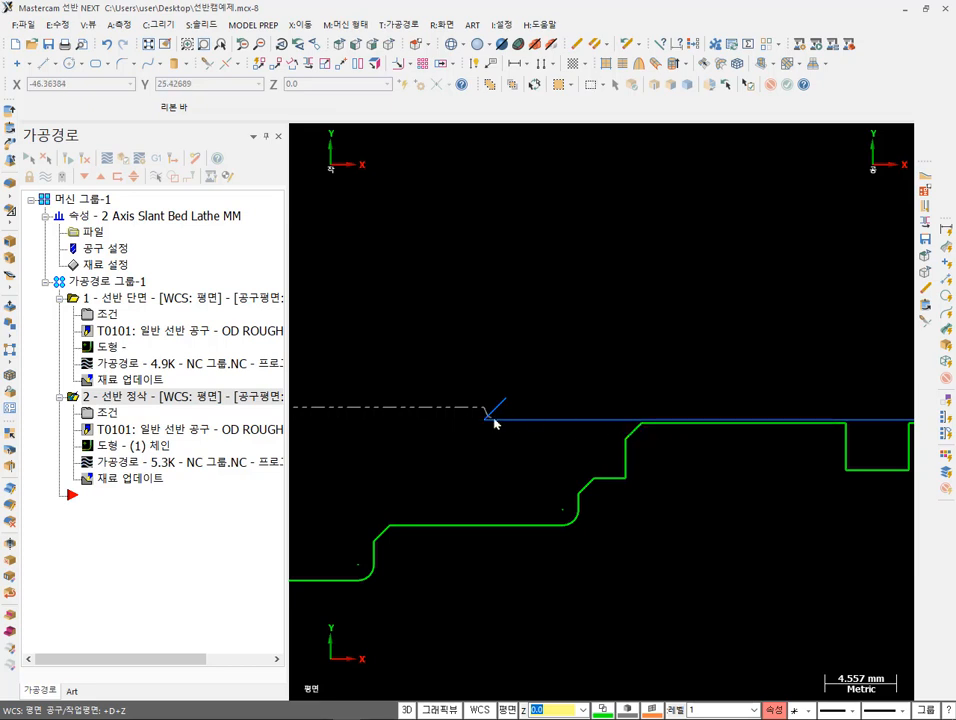
scroll(485, 380, "down", 3)
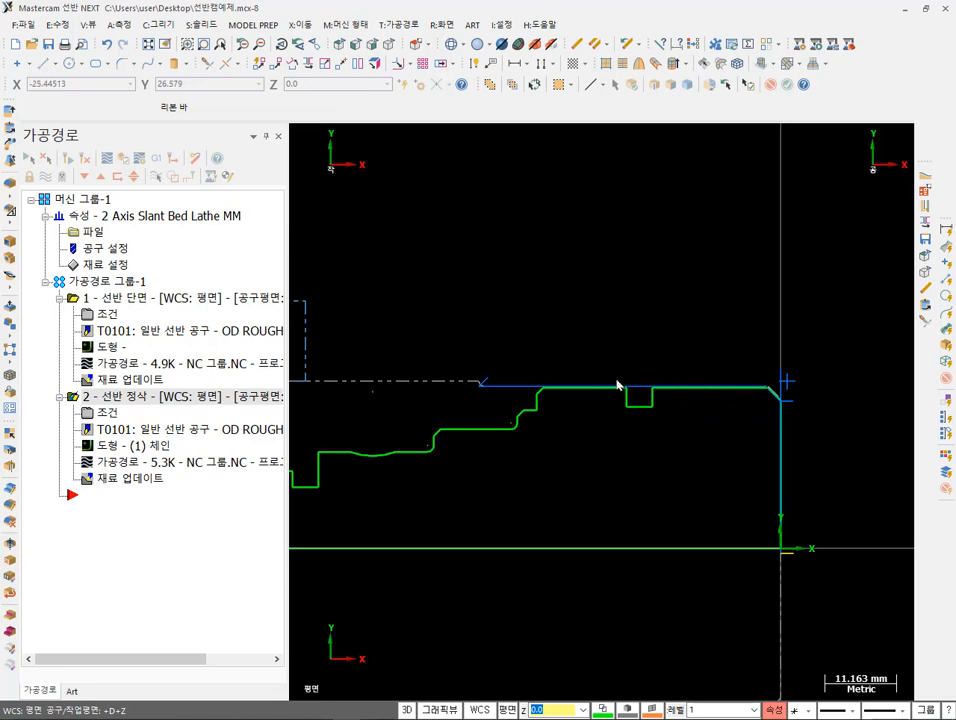
scroll(780, 385, "up", 3)
scroll(781, 390, "up", 8)
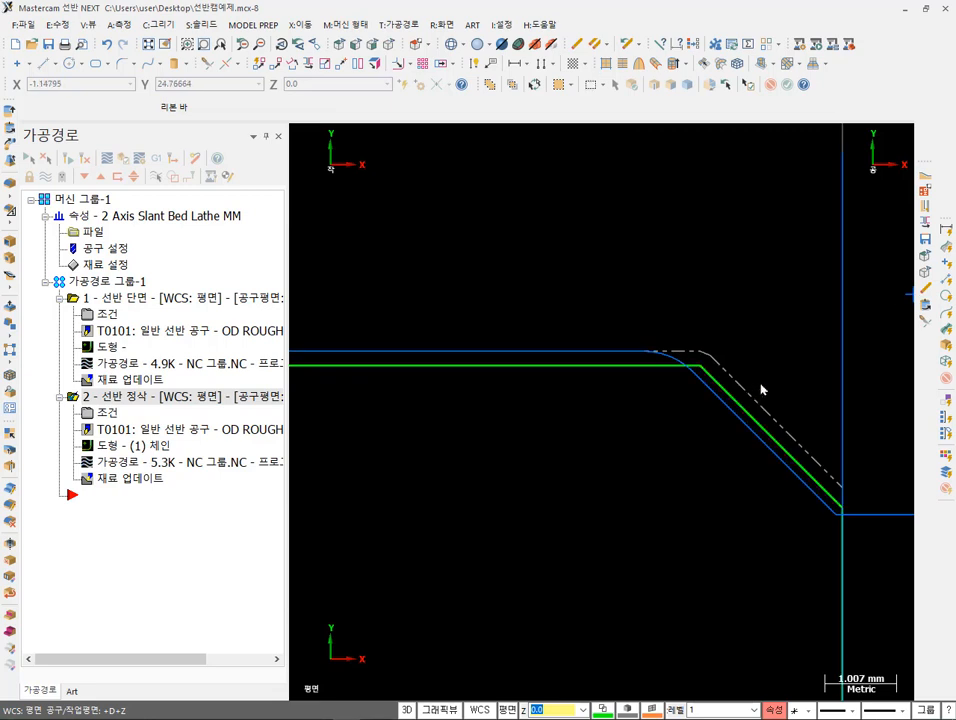
scroll(794, 395, "down", 5)
scroll(793, 432, "down", 4)
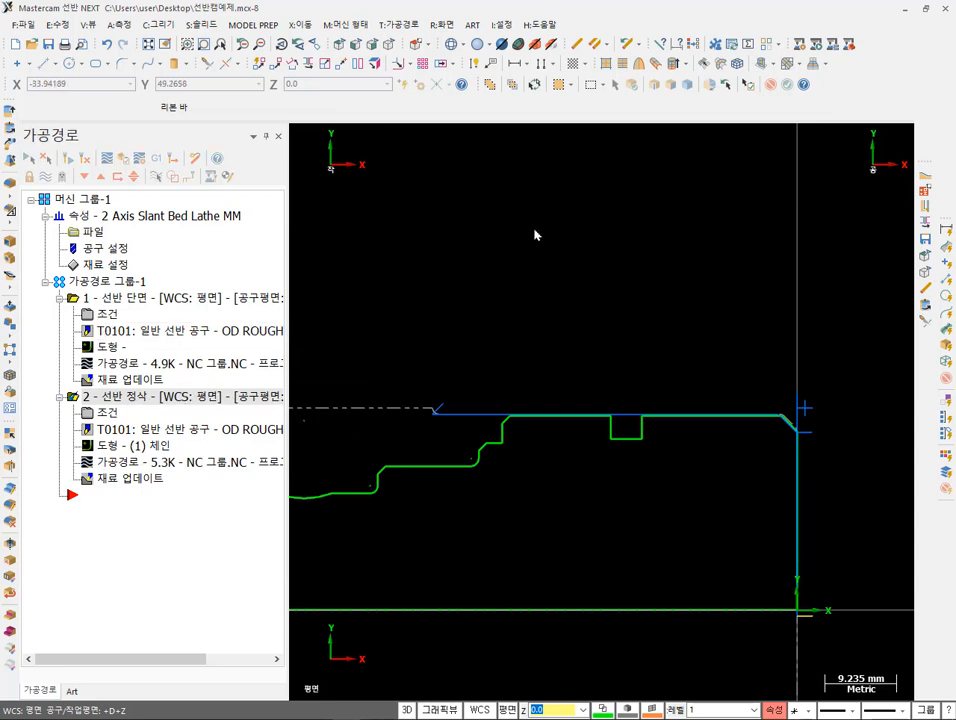
- Start another lathe finish toolpath and chain the front chamfer and outer diameter, including the groove
left_click(398, 24)
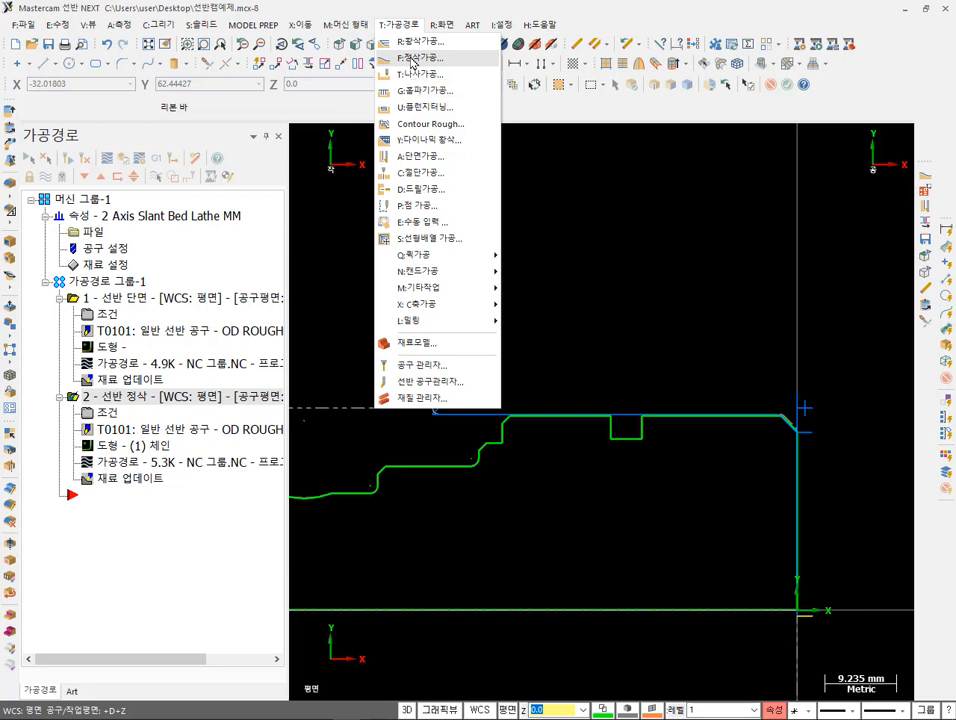
left_click(411, 61)
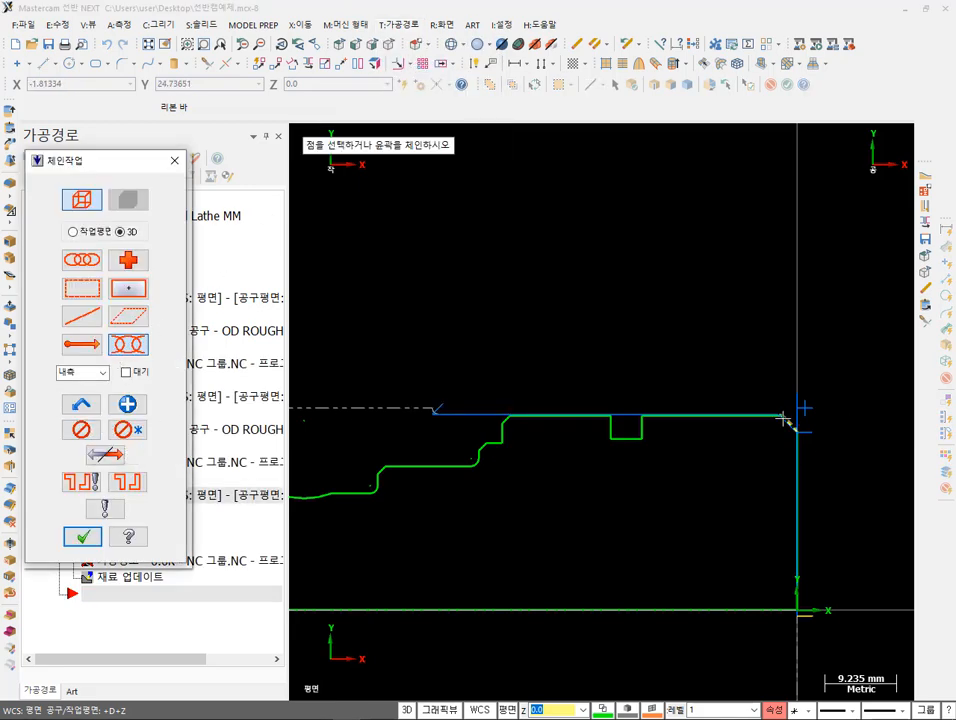
left_click(82, 406)
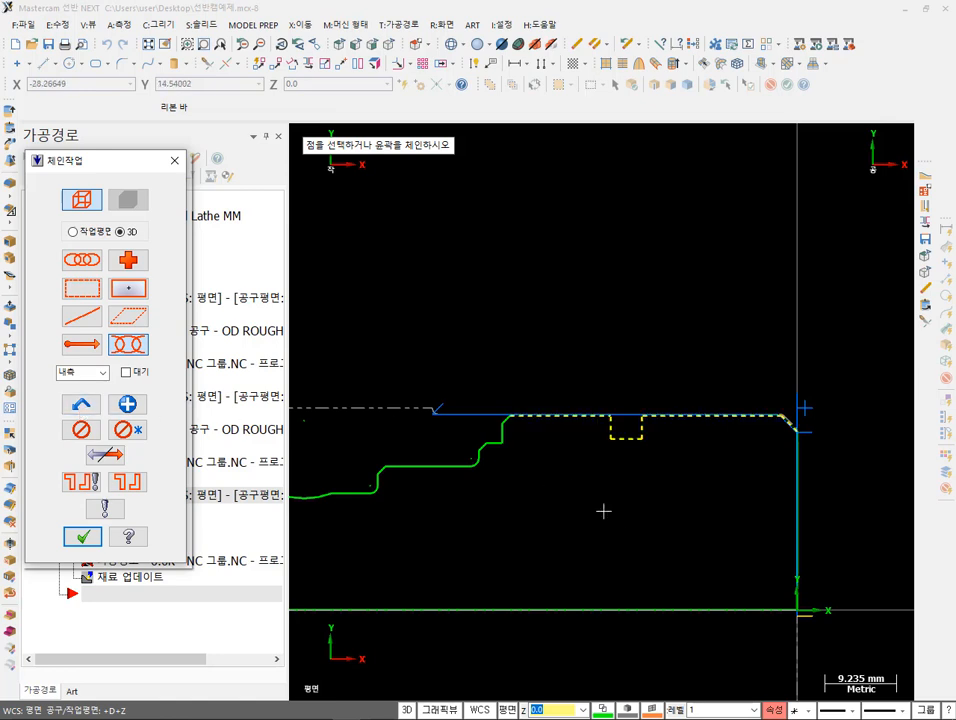
scroll(648, 346, "up", 2)
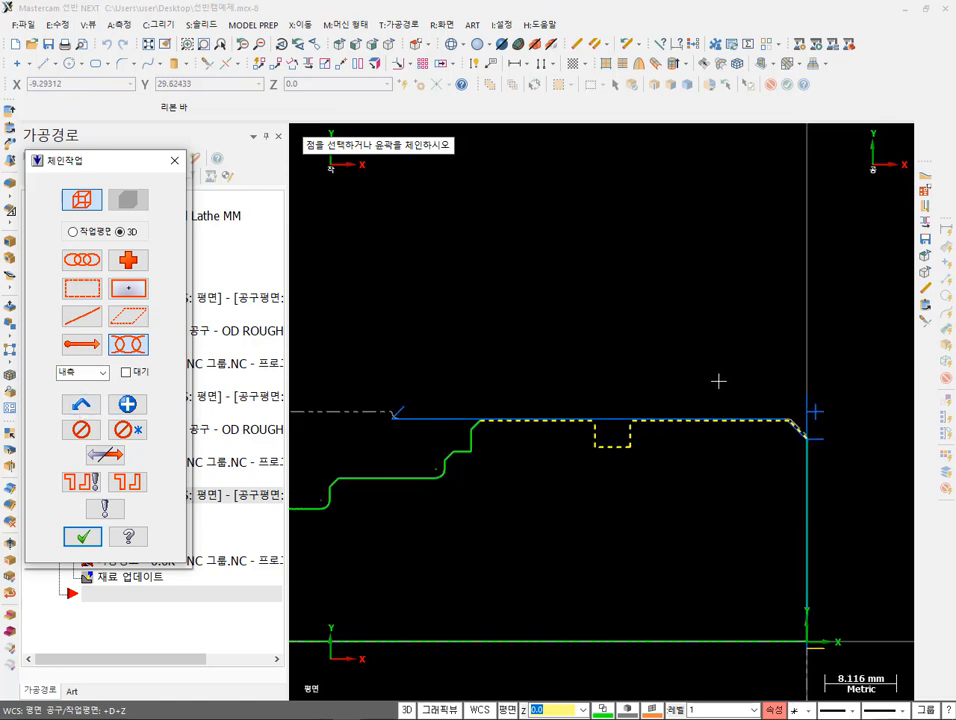
scroll(557, 319, "up", 1)
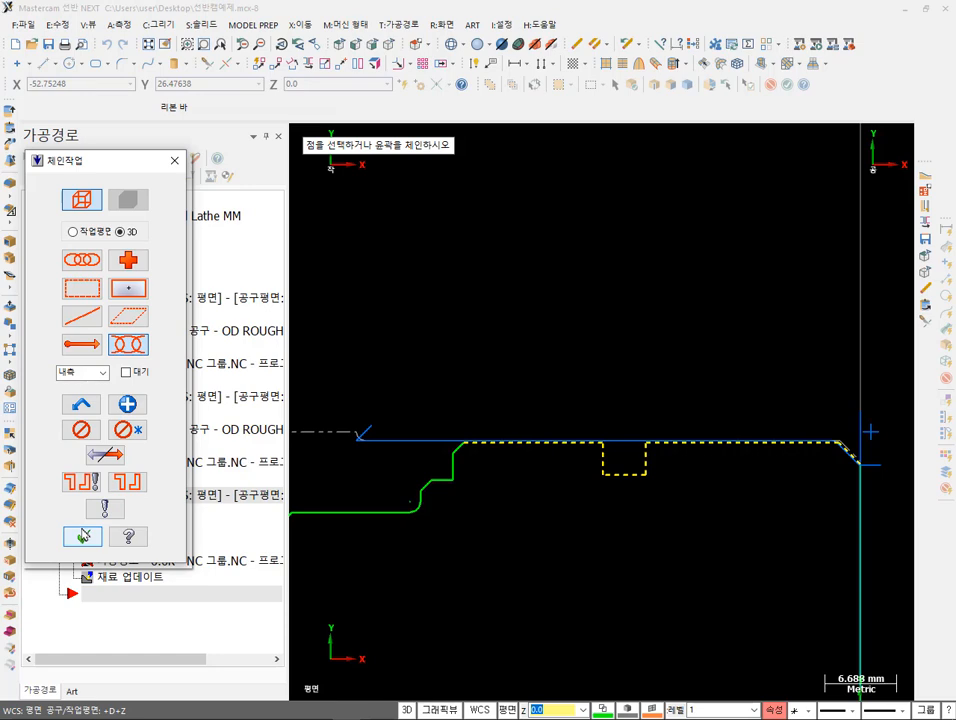
left_click(83, 537)
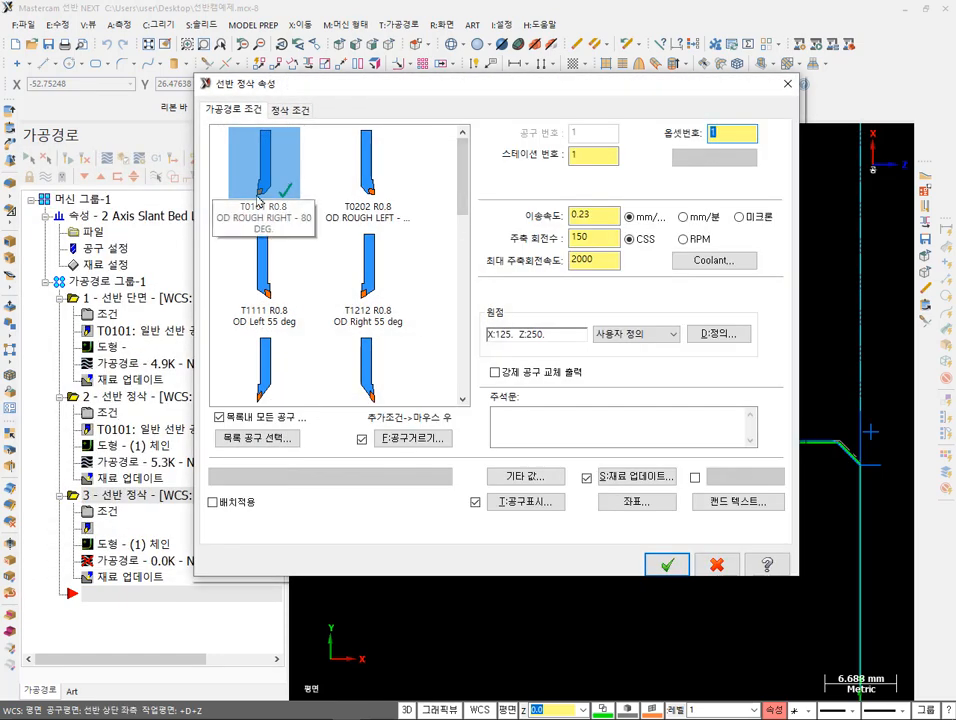
- Choose tool T1212 OD Right 55 deg and load insert DNMG 15 06 04 into its definition
left_click(380, 300)
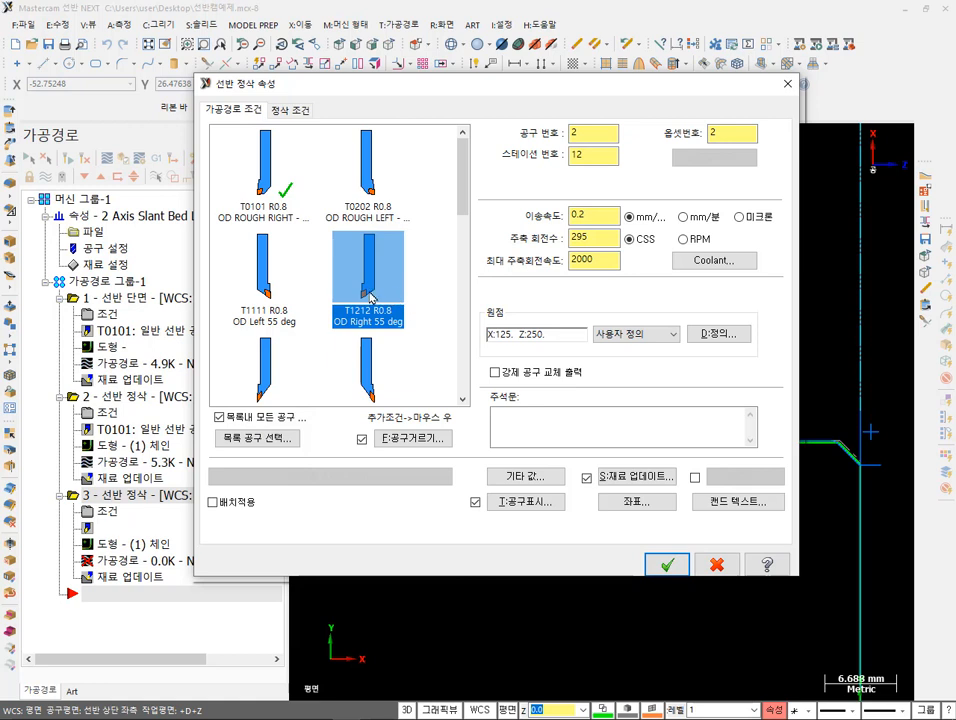
mouse_move(371, 297)
double_click(376, 291)
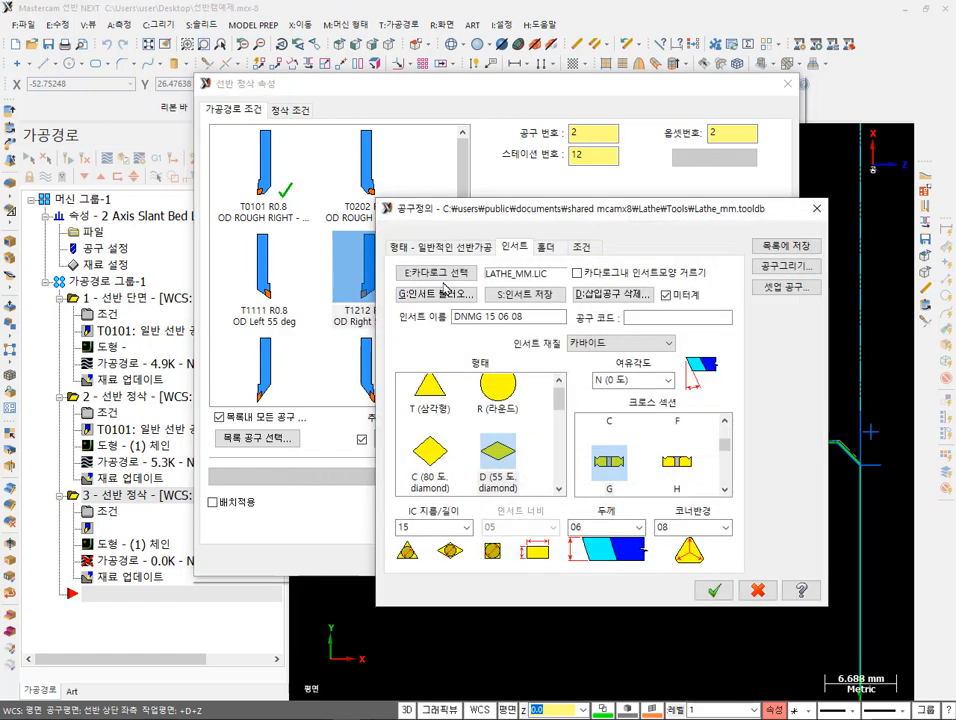
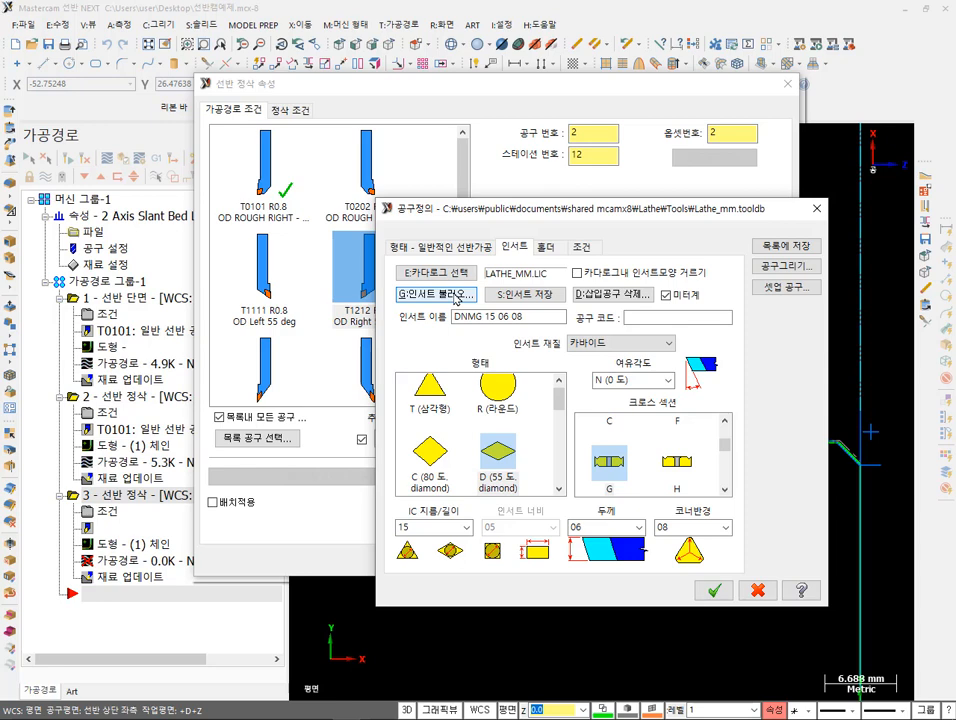
left_click(458, 296)
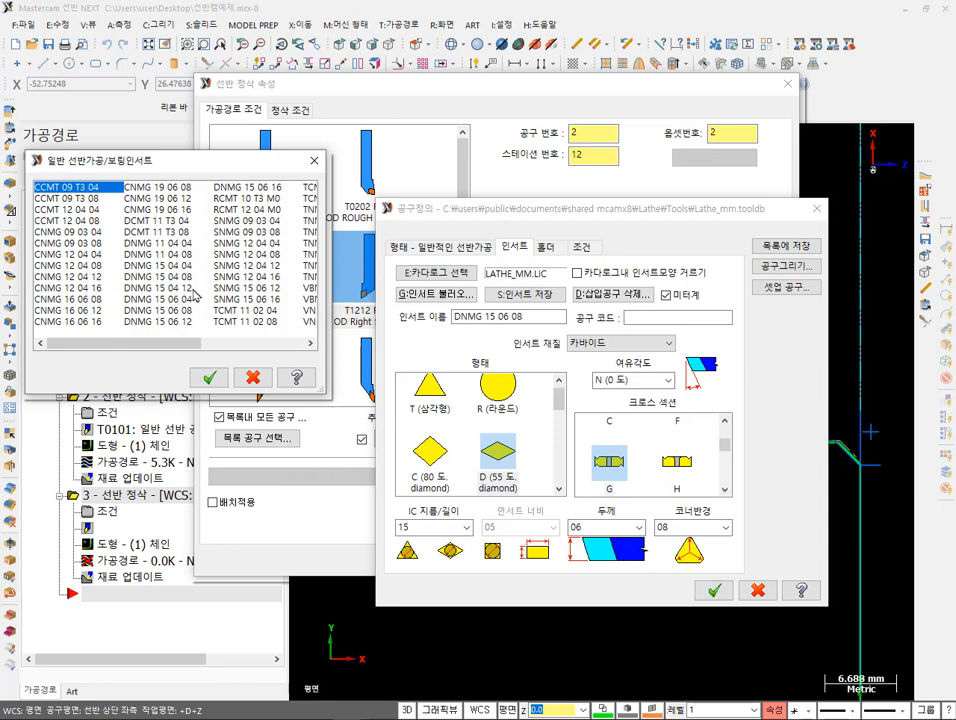
left_click(165, 300)
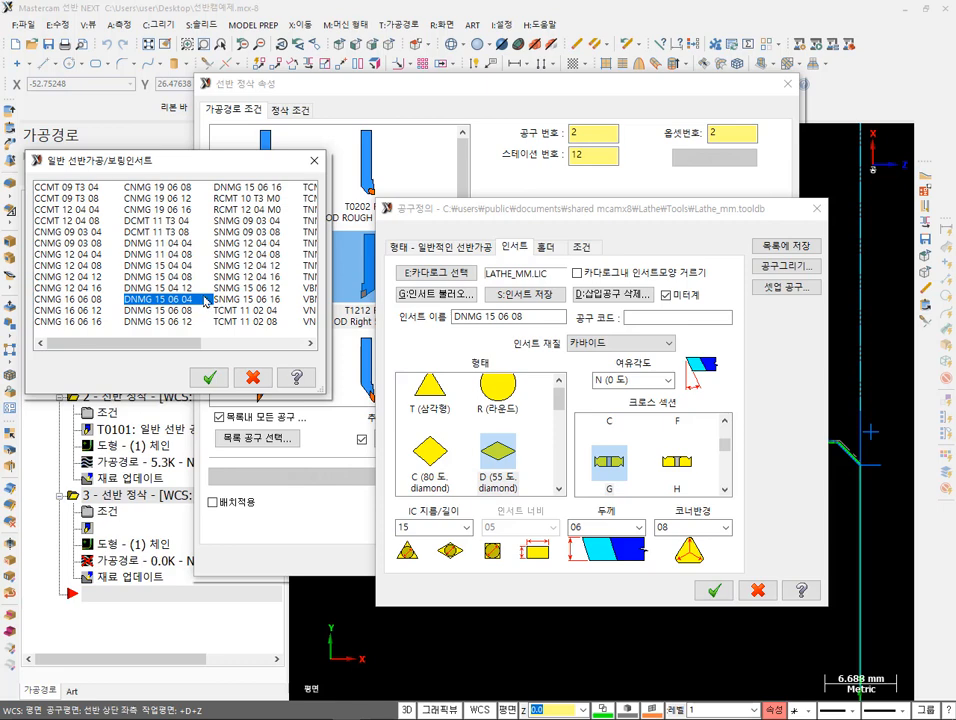
left_click(209, 378)
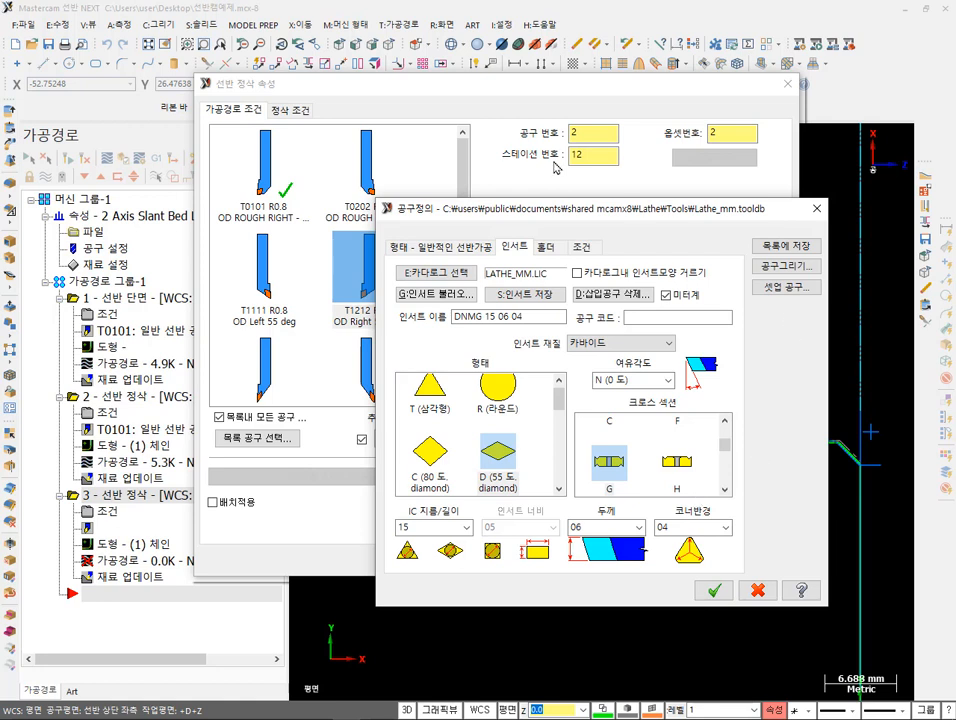
- Set the tool's number, station number and offset number to 3 in its definition
left_click(584, 248)
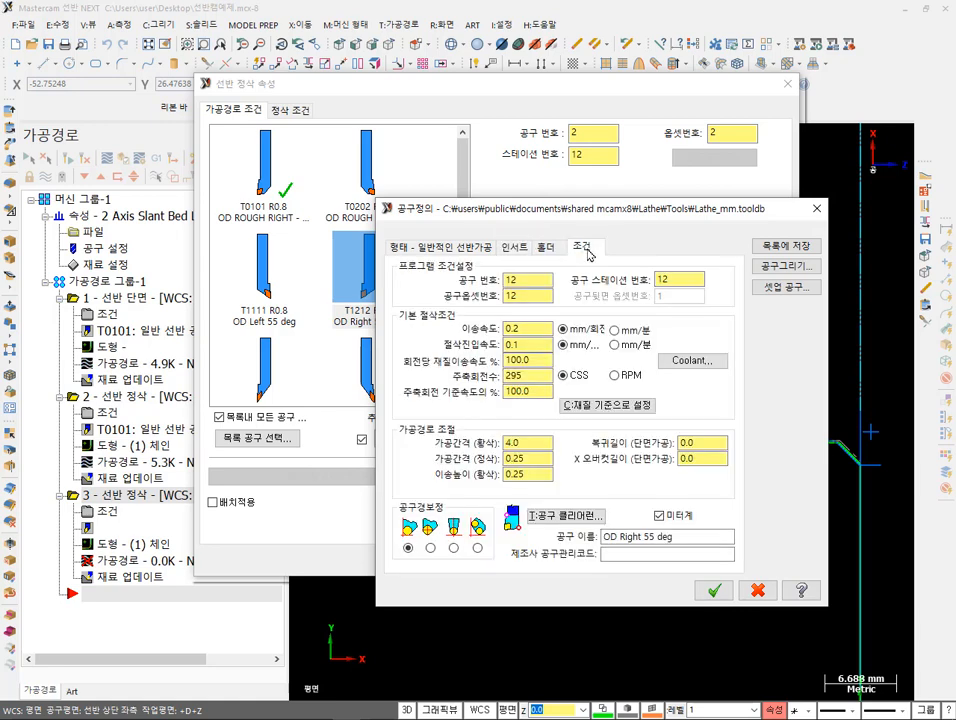
left_click_drag(538, 281, 483, 285)
type("3")
double_click(675, 280)
type("3")
double_click(530, 296)
type("3")
- Set the tool's feed rate and plunge feed rate to 0.15 and its CSS spindle speed to 180, and accept the definition
left_click(533, 328)
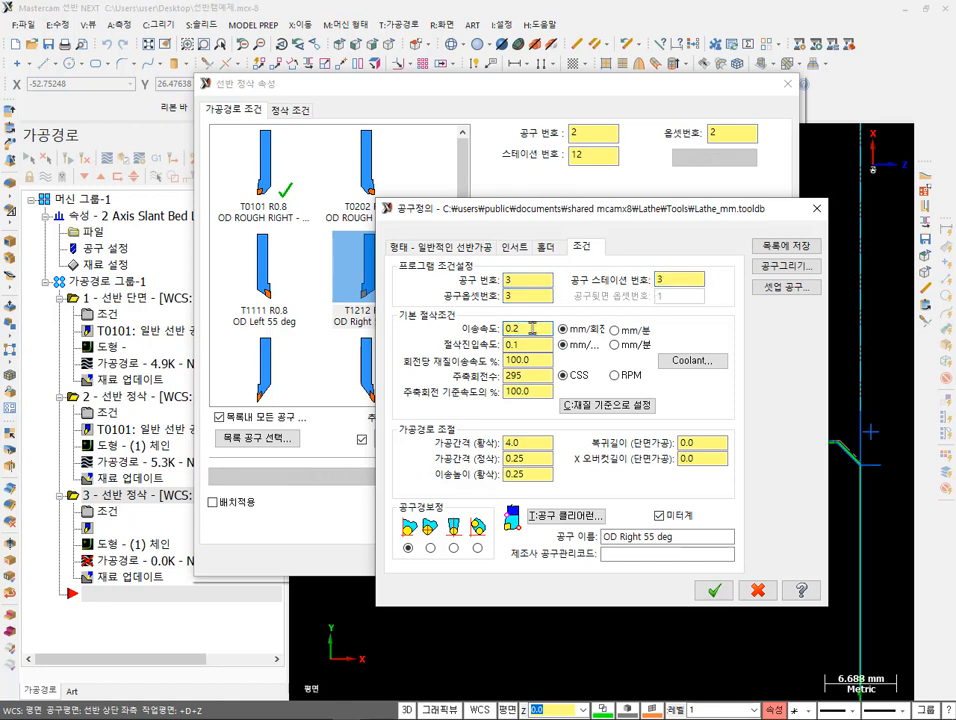
type("15")
left_click(543, 346)
key("BackSpace")
key("BackSpace")
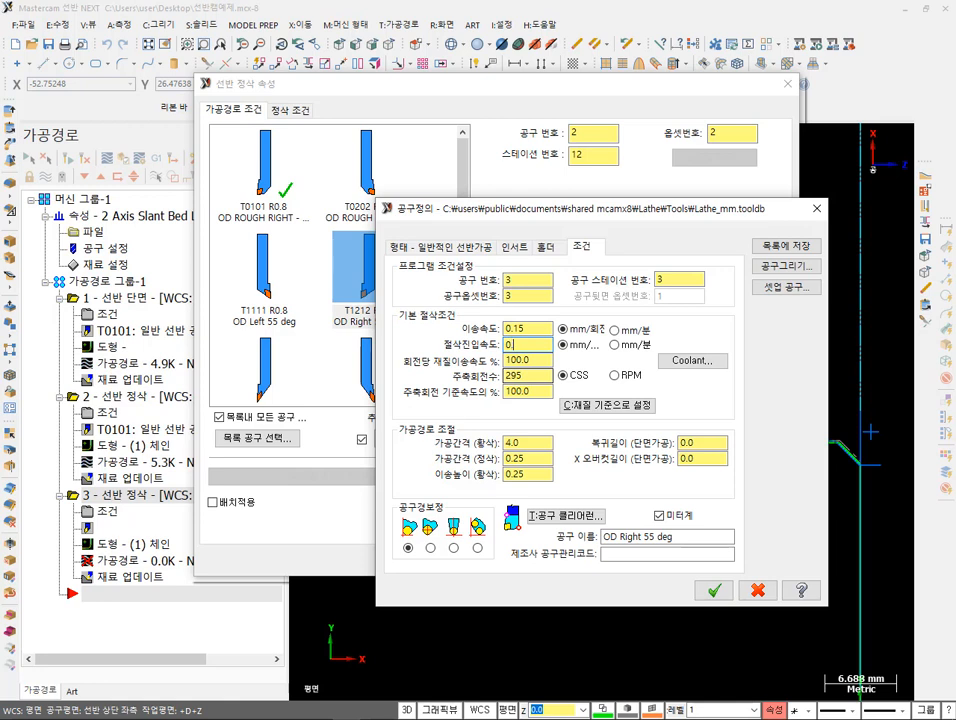
double_click(545, 376)
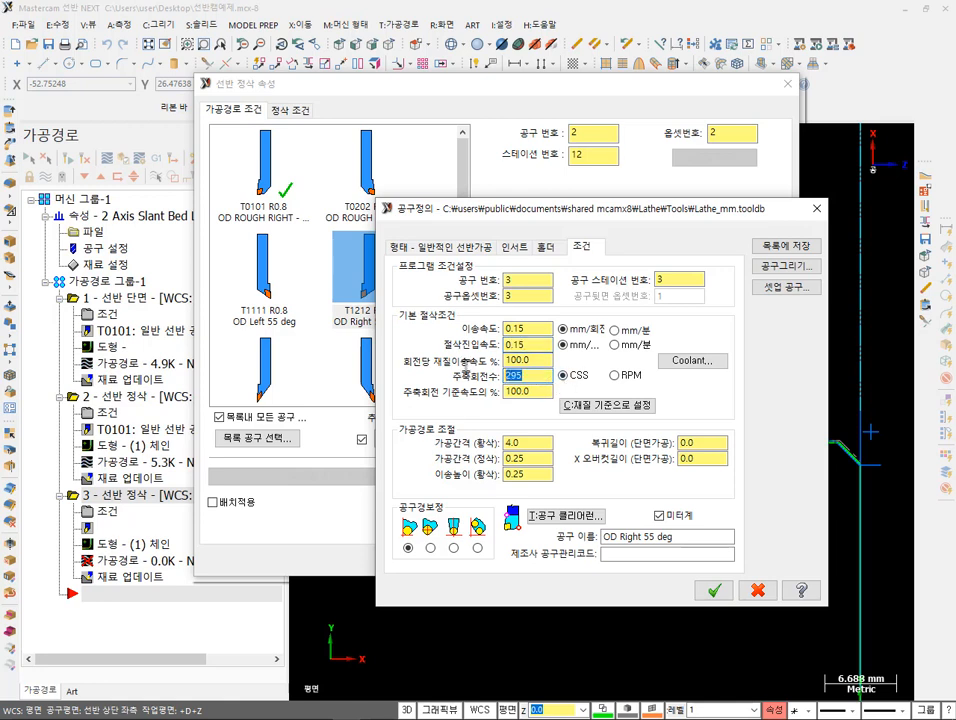
type("180")
left_click(547, 390)
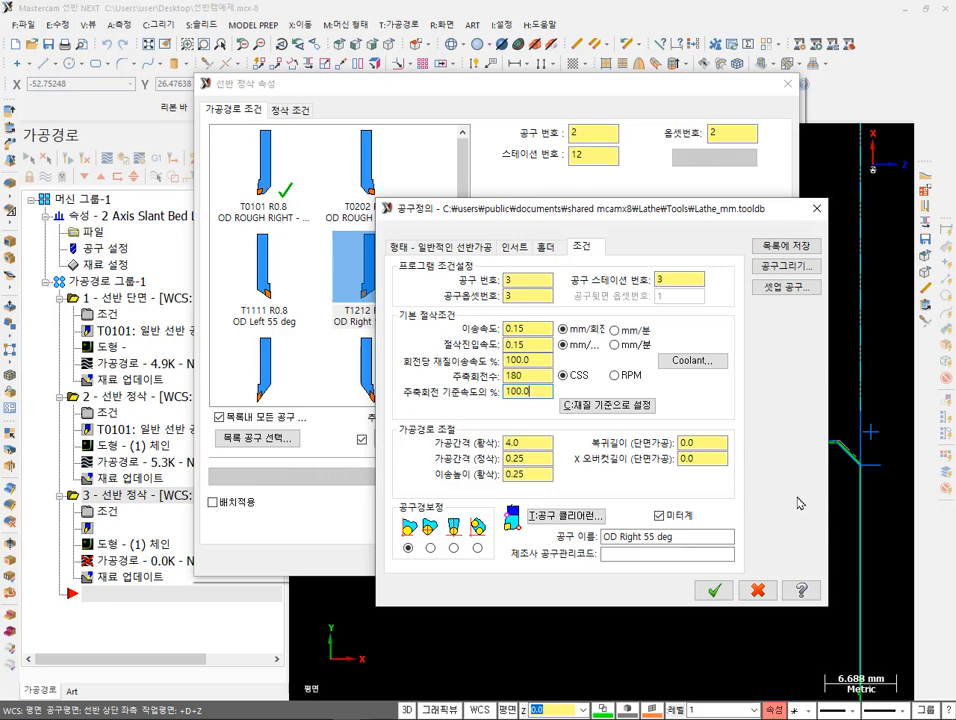
left_click(713, 590)
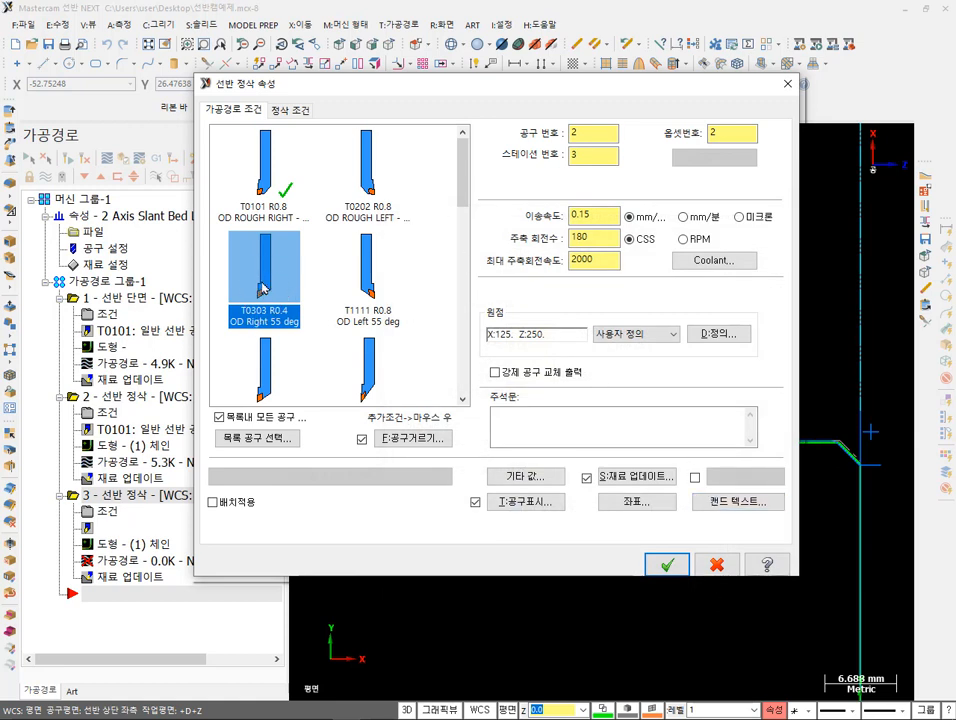
- Set the finish operation's tool number and offset number to 3, and open its finish parameters
double_click(586, 132)
type("3")
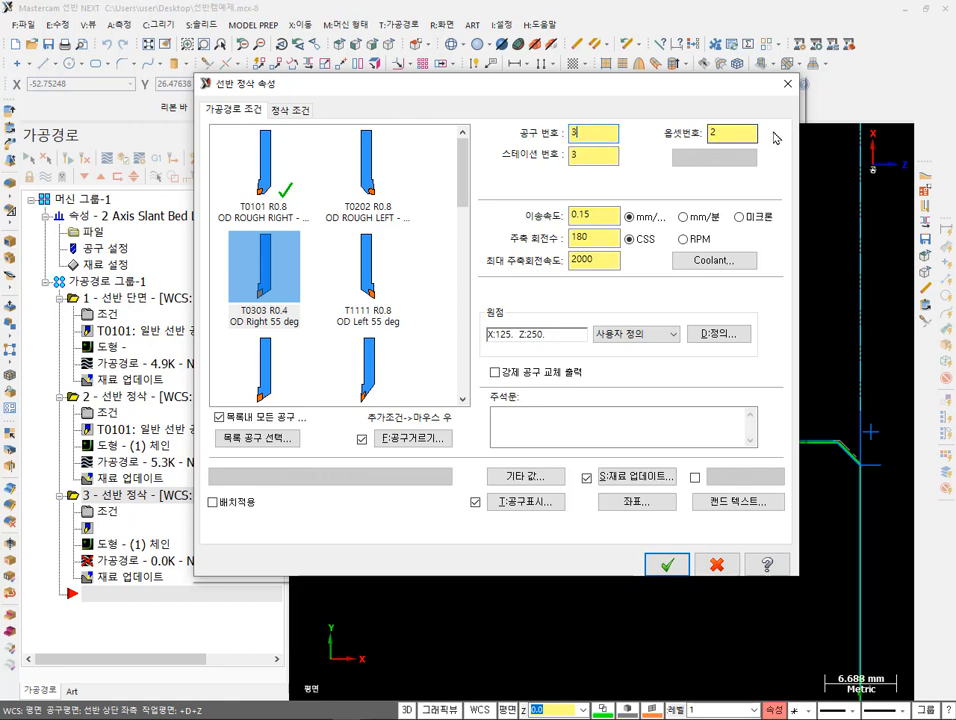
double_click(727, 132)
type("3")
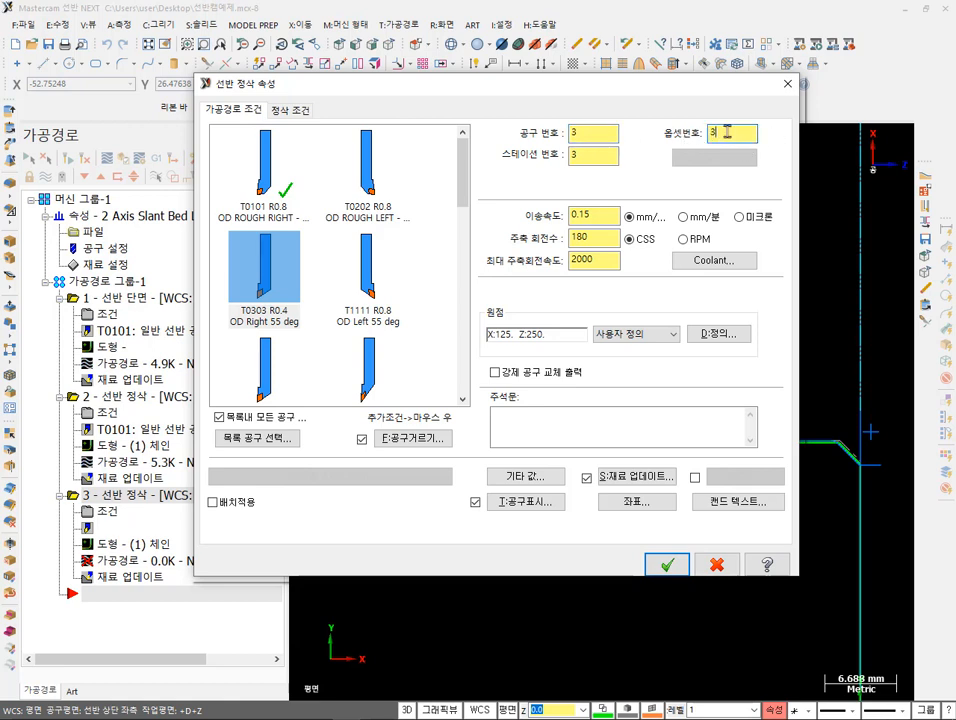
left_click(604, 214)
left_click(604, 260)
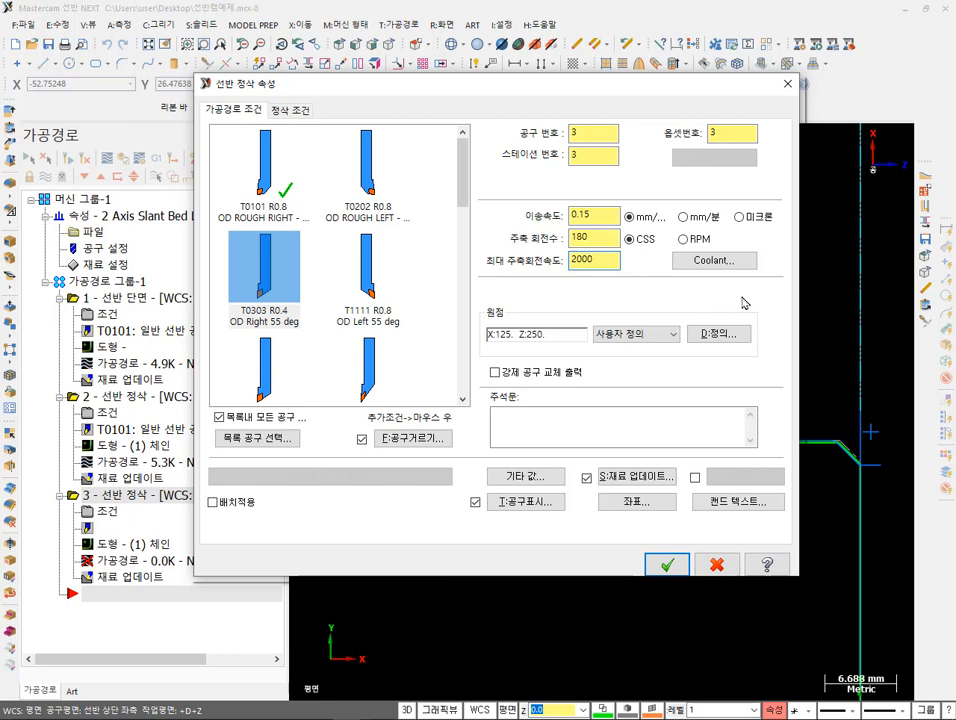
left_click(291, 111)
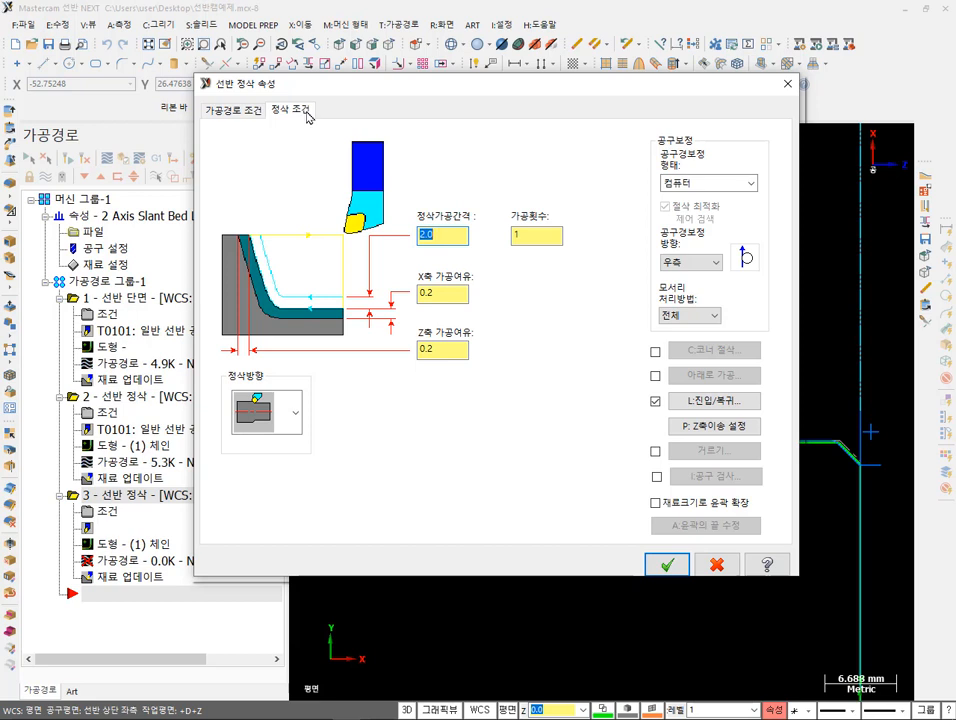
- Set the finish operation's X and Z stock allowances to 0.0
left_click(452, 297)
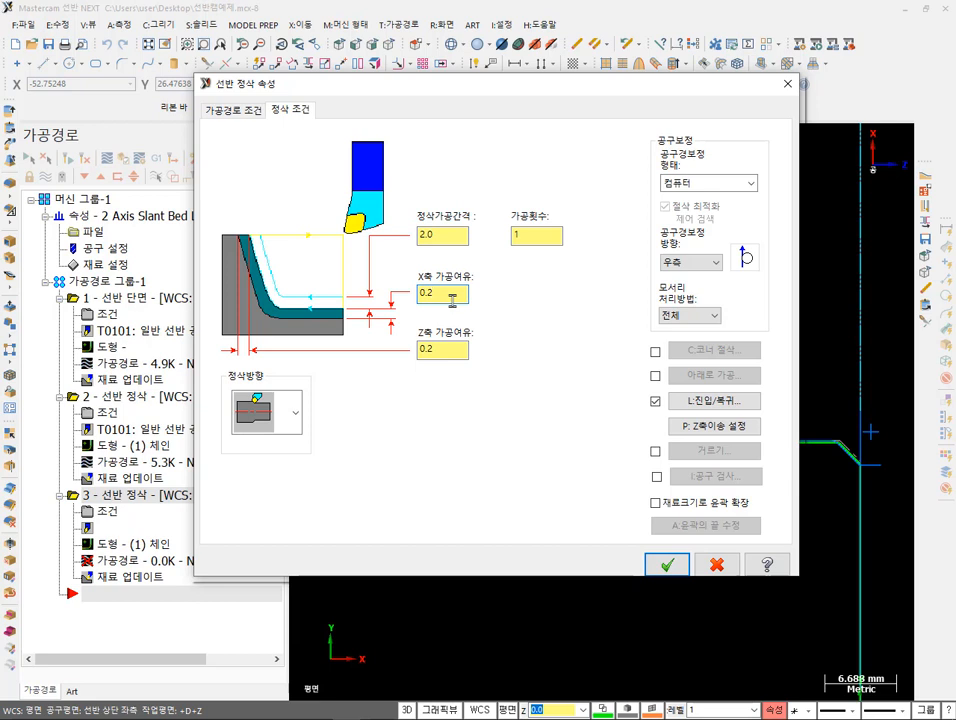
key("Tab")
type("0.")
left_click(457, 297)
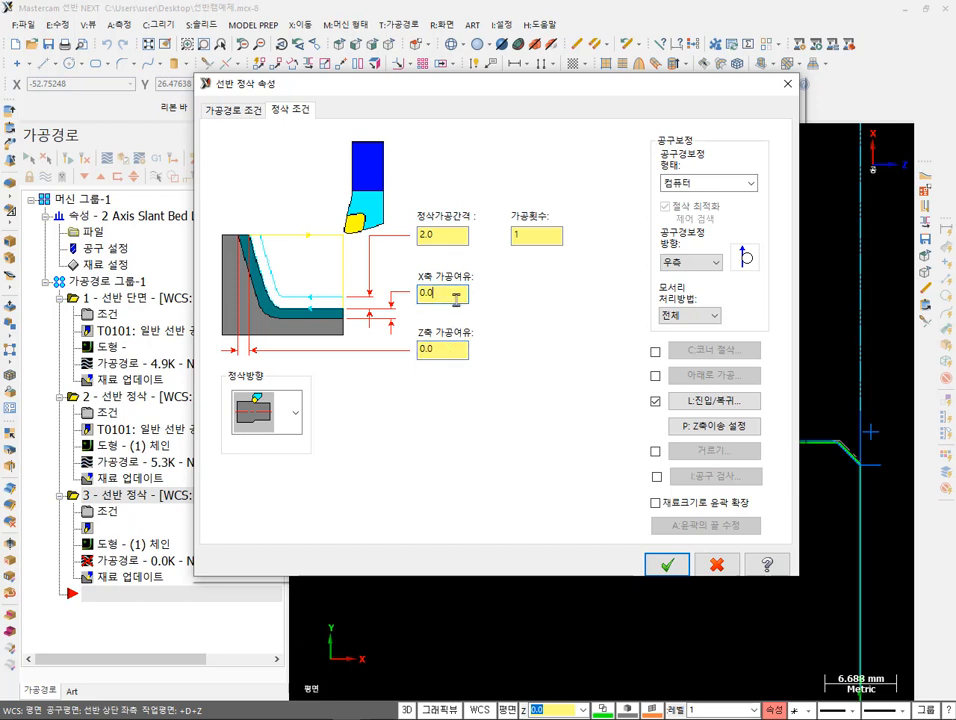
- Extend the contour end by 10 in the lead-out settings and accept the finish parameters to generate the toolpath
left_click(716, 402)
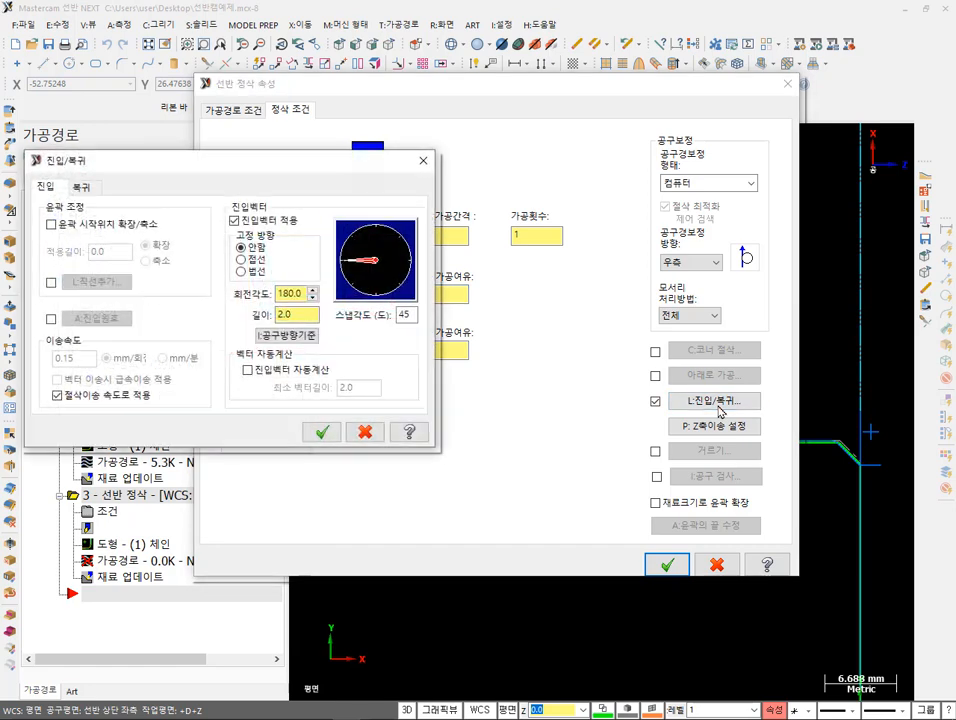
left_click(84, 188)
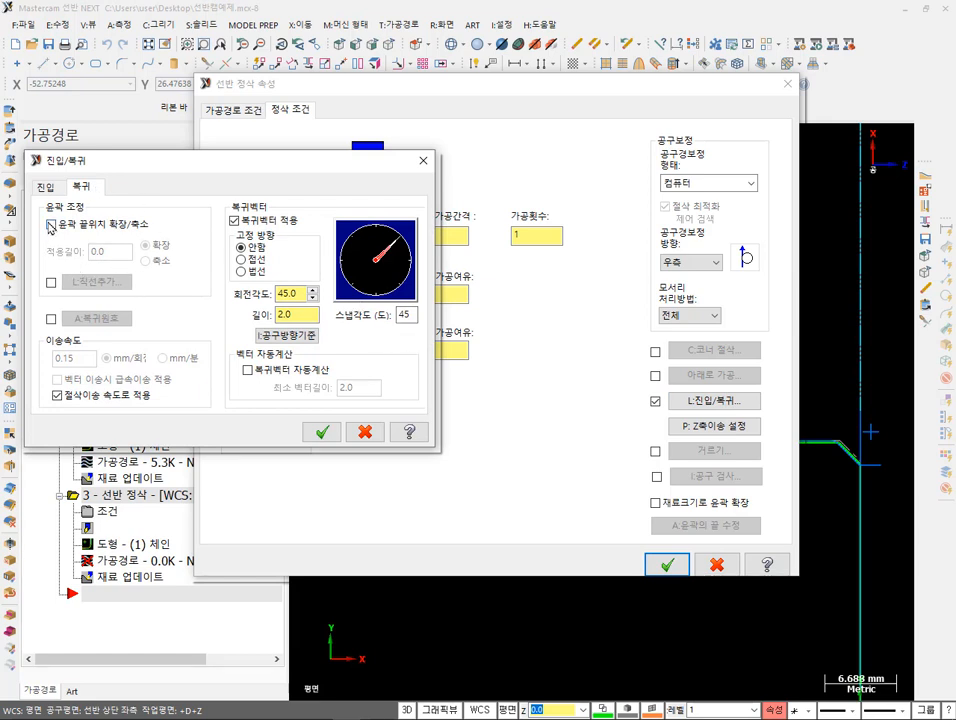
left_click(51, 226)
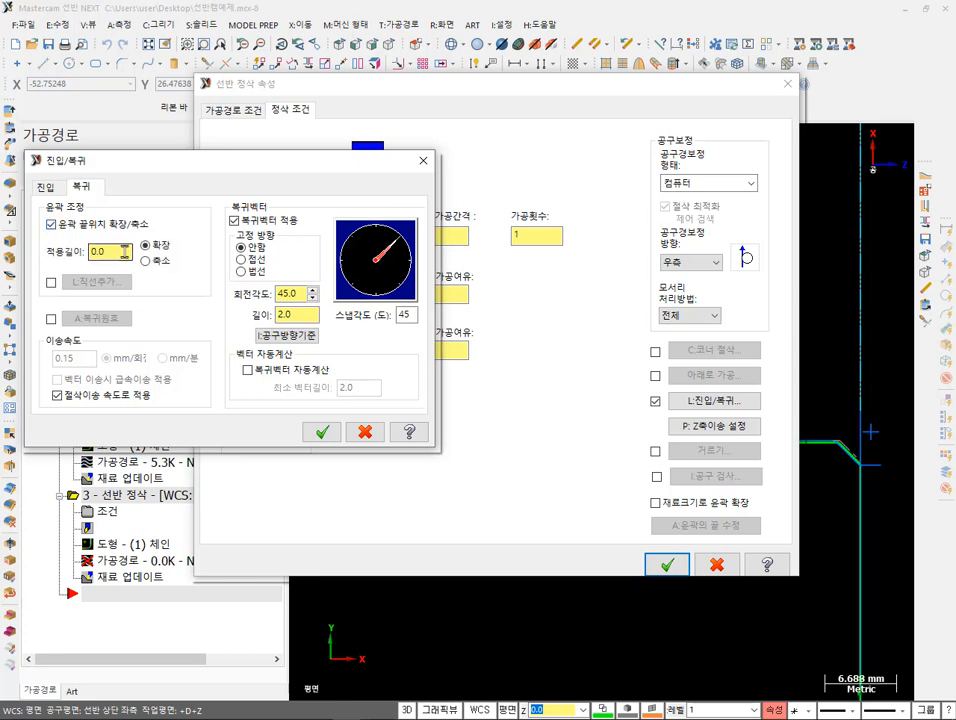
type("10")
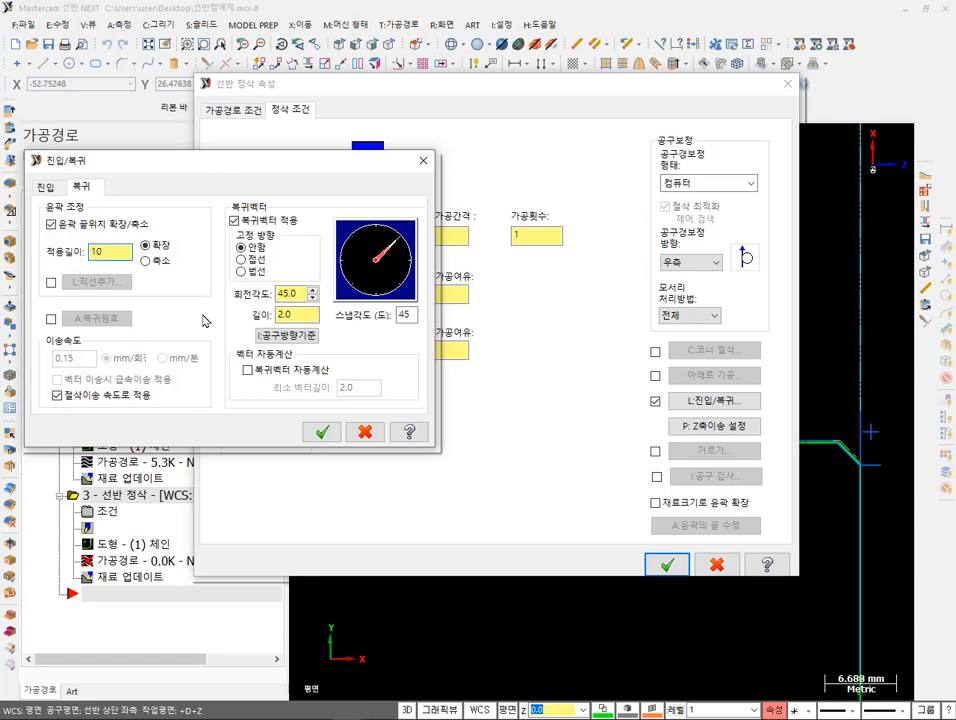
left_click(326, 438)
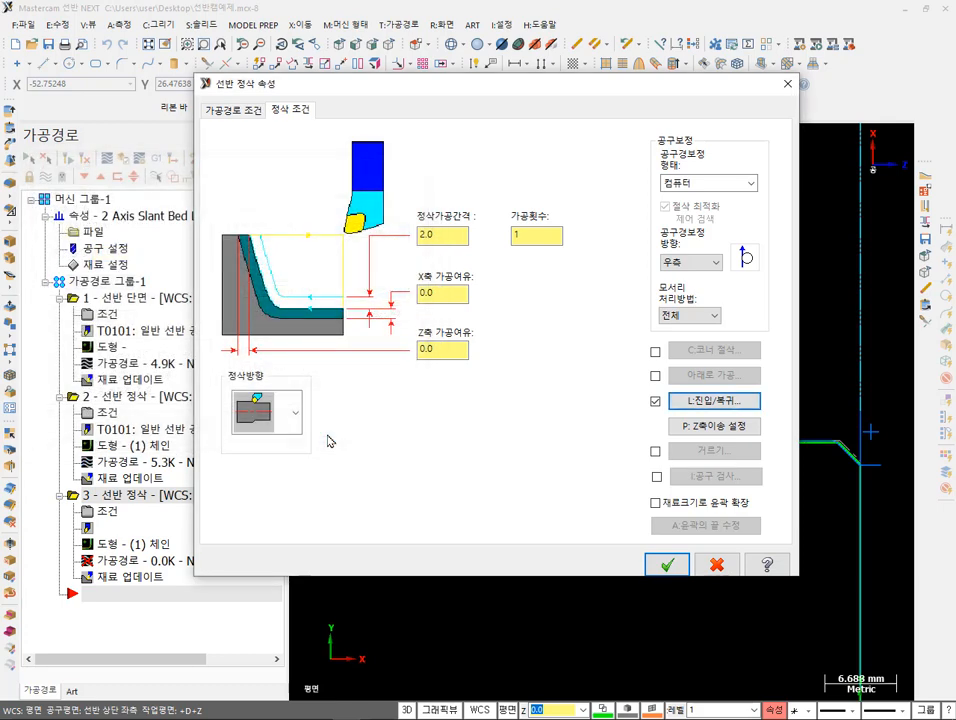
left_click(667, 566)
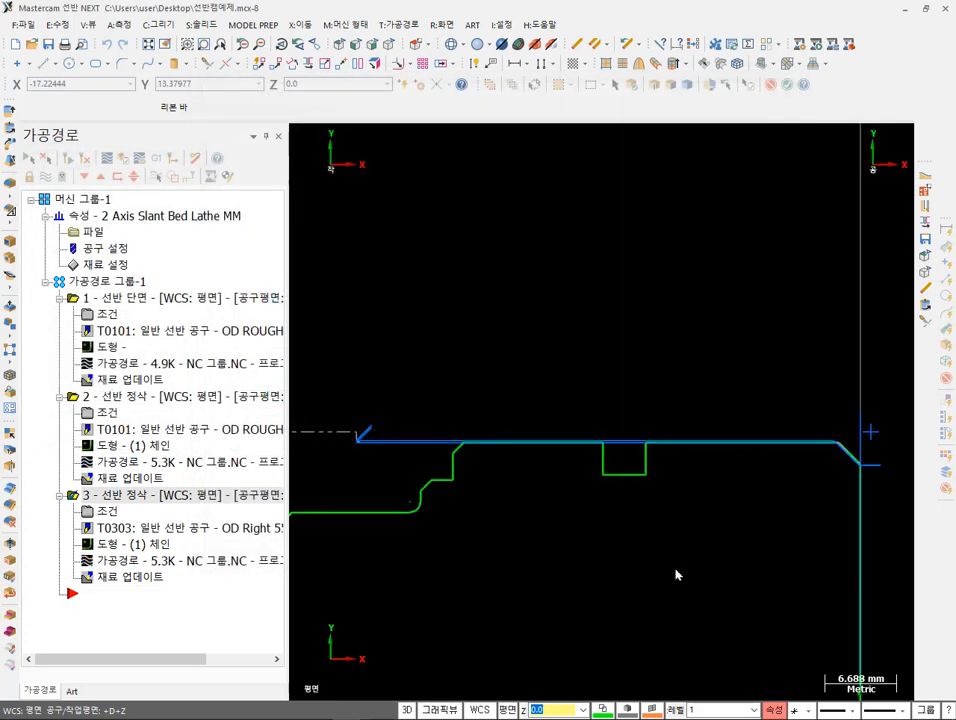
- Turn on the shaded display of the stock around the part profile
scroll(871, 433, "up", 3)
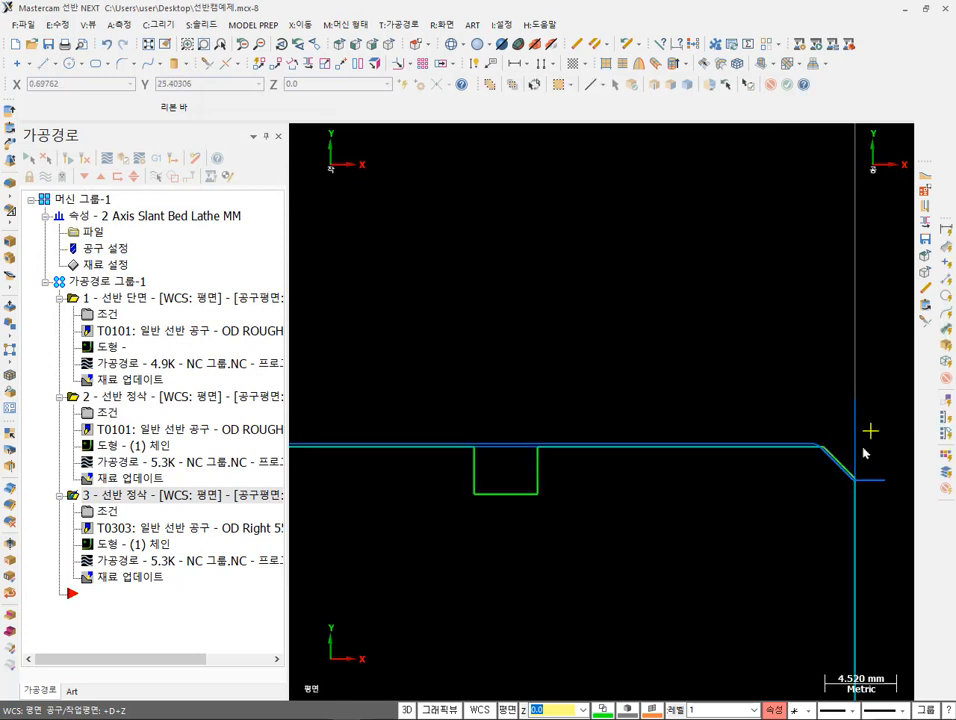
scroll(834, 482, "up", 3)
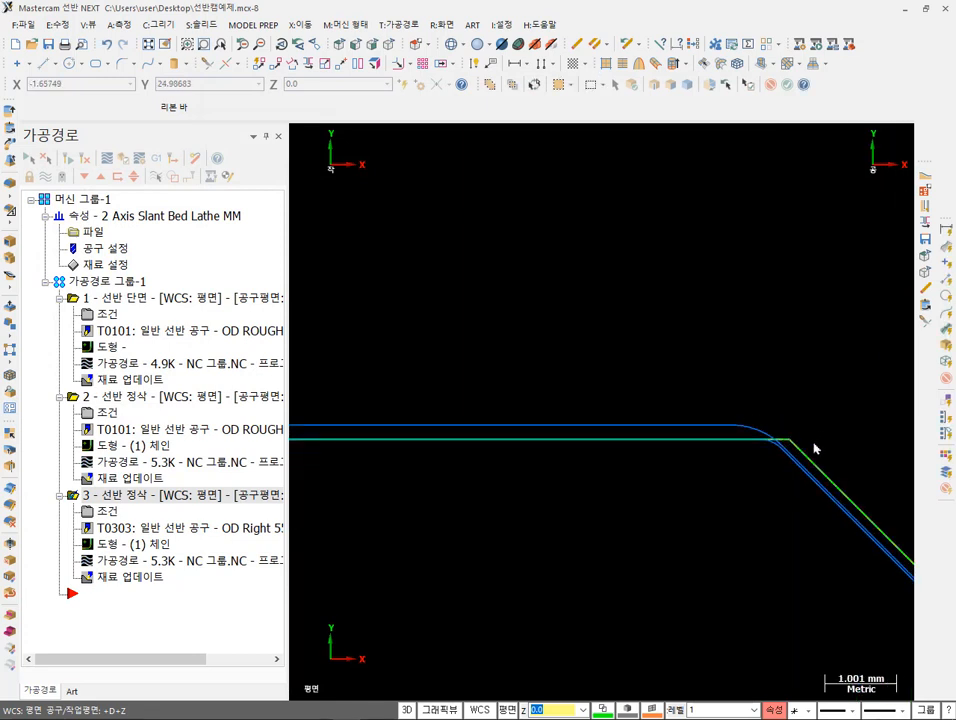
scroll(787, 423, "down", 5)
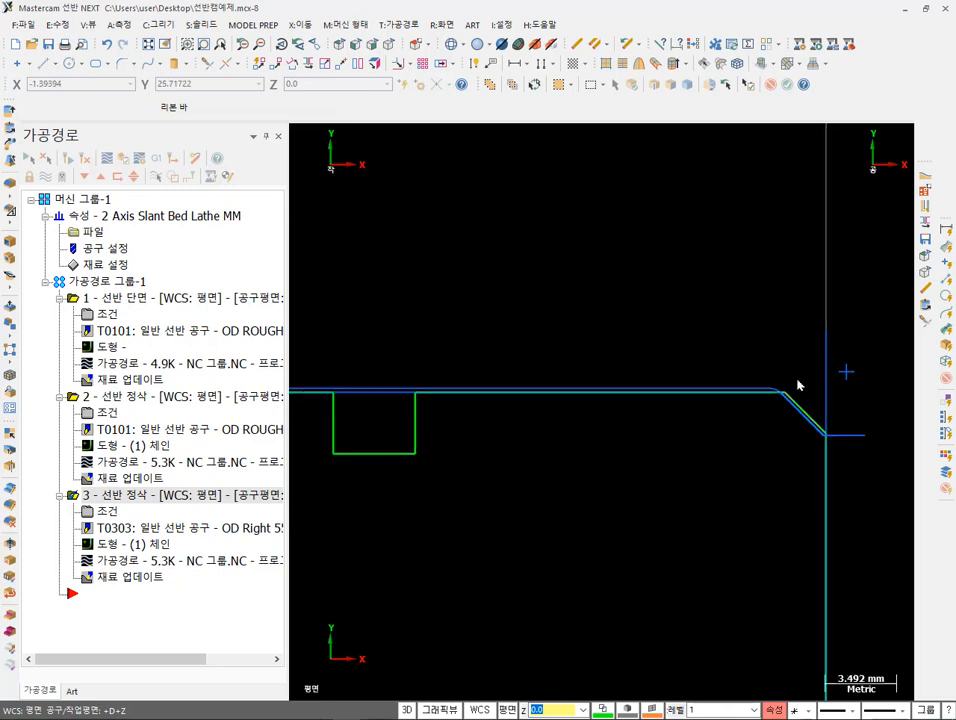
scroll(800, 392, "down", 2)
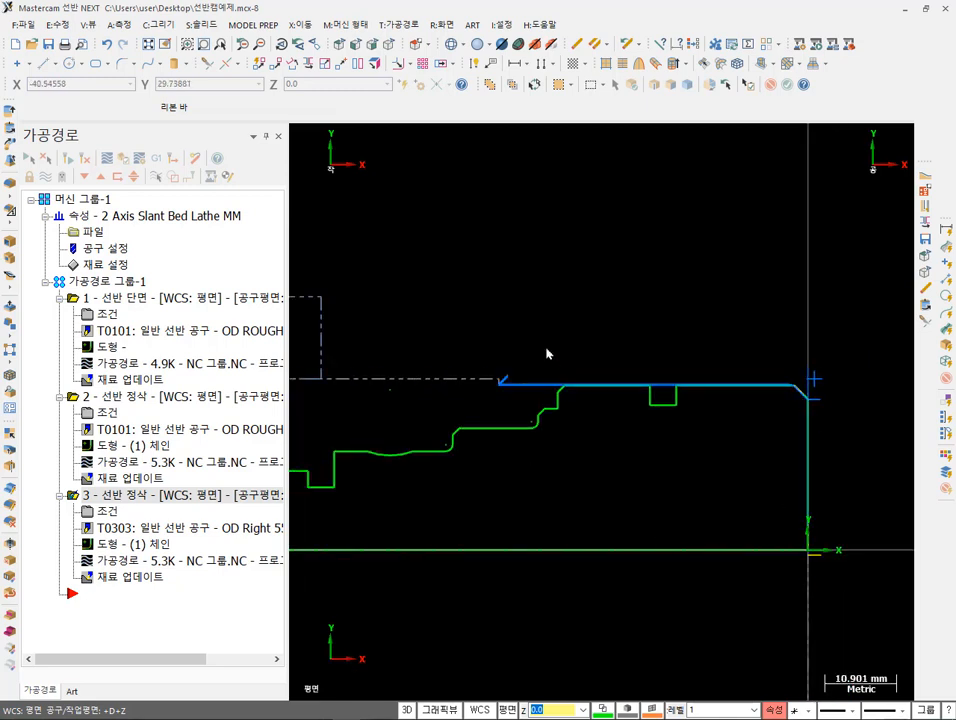
left_click(552, 46)
left_click(537, 48)
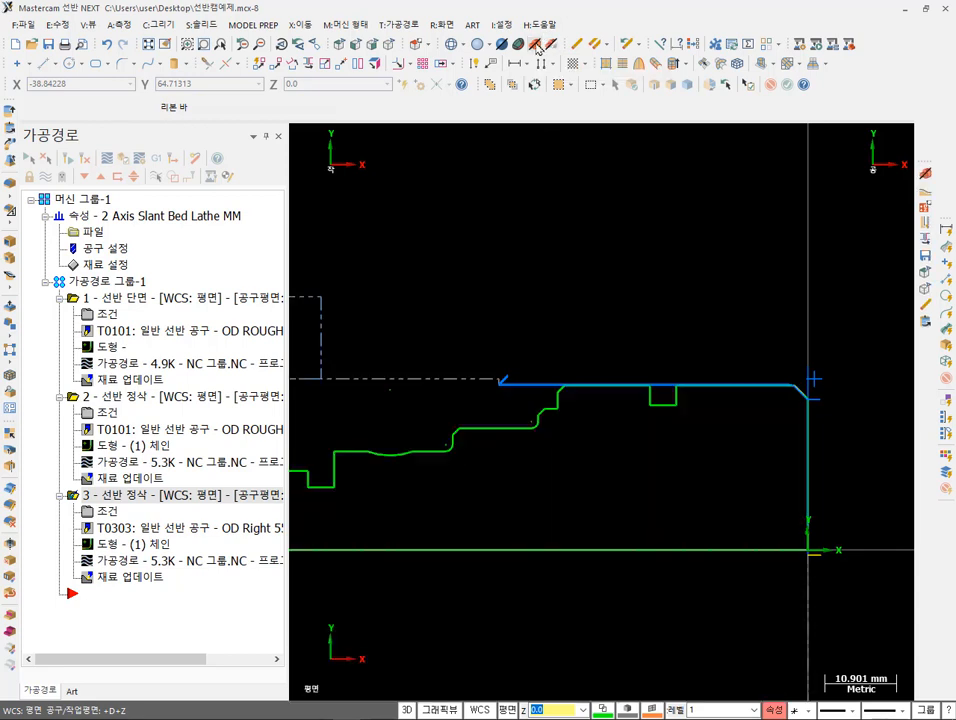
left_click(537, 48)
left_click(537, 48)
left_click(537, 48)
left_click(537, 48)
left_click(537, 48)
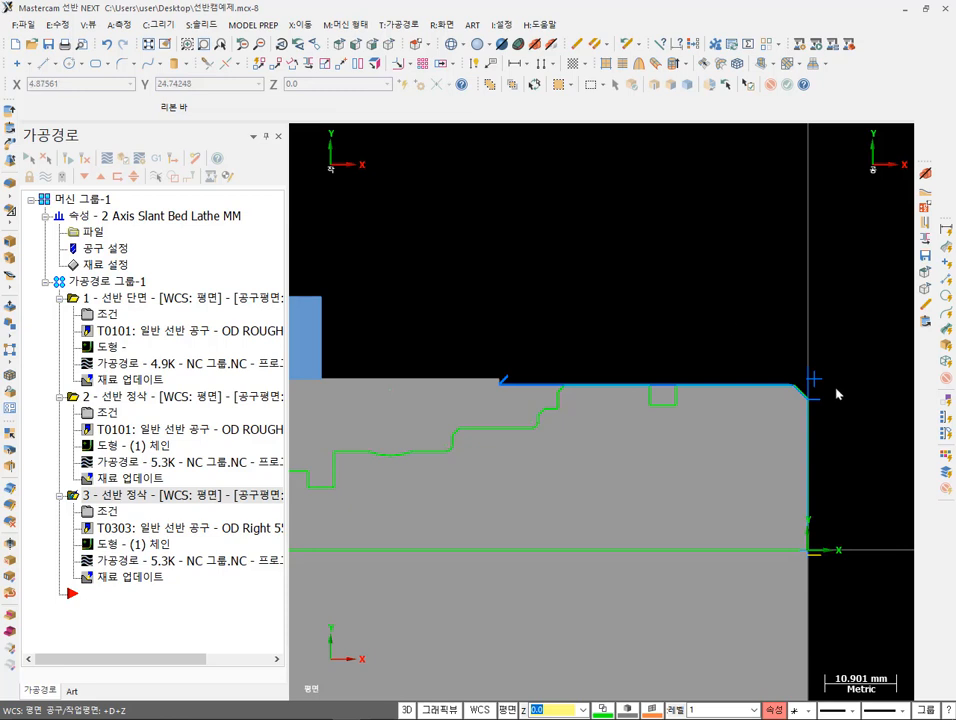
- Check the toolpaths at the front chamfer against the shaded stock and select the rectangular groove's lines
scroll(800, 385, "up", 5)
scroll(770, 376, "up", 5)
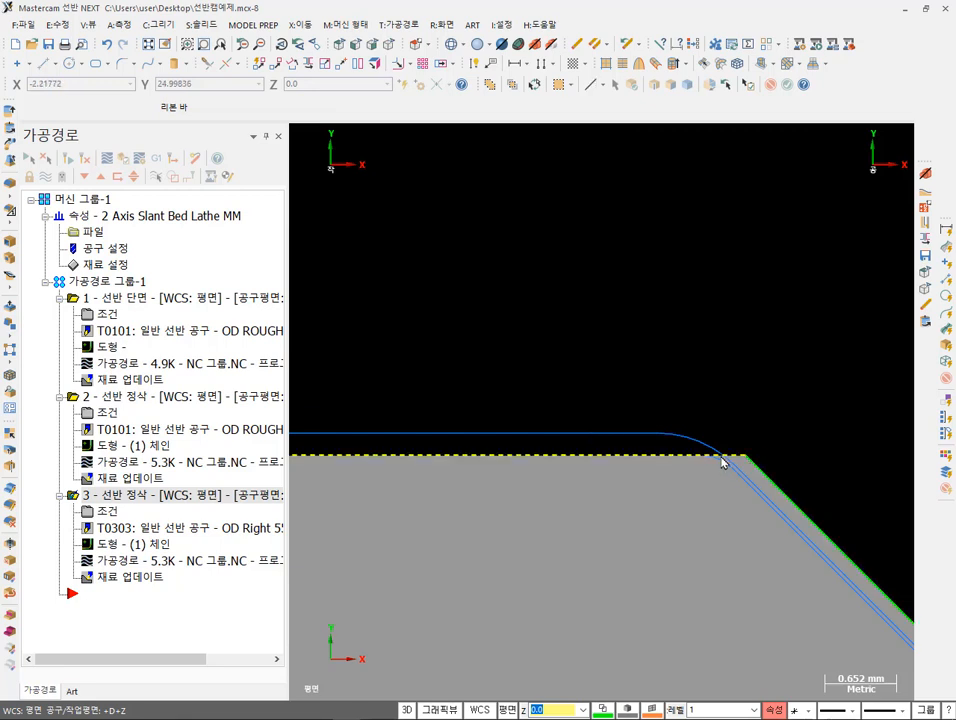
scroll(544, 275, "down", 4)
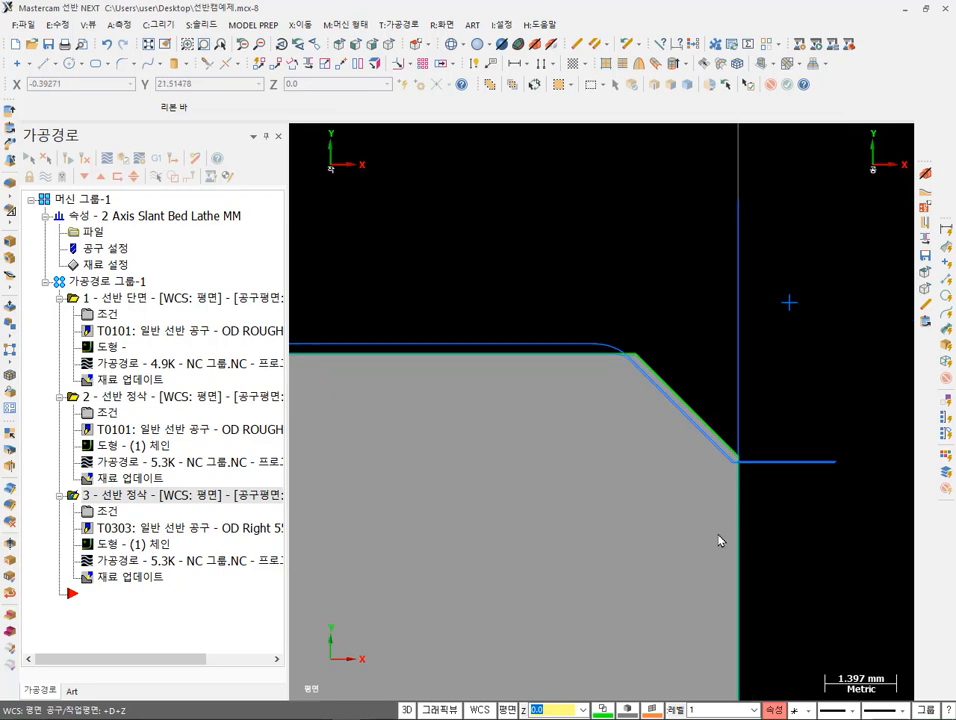
scroll(819, 380, "down", 8)
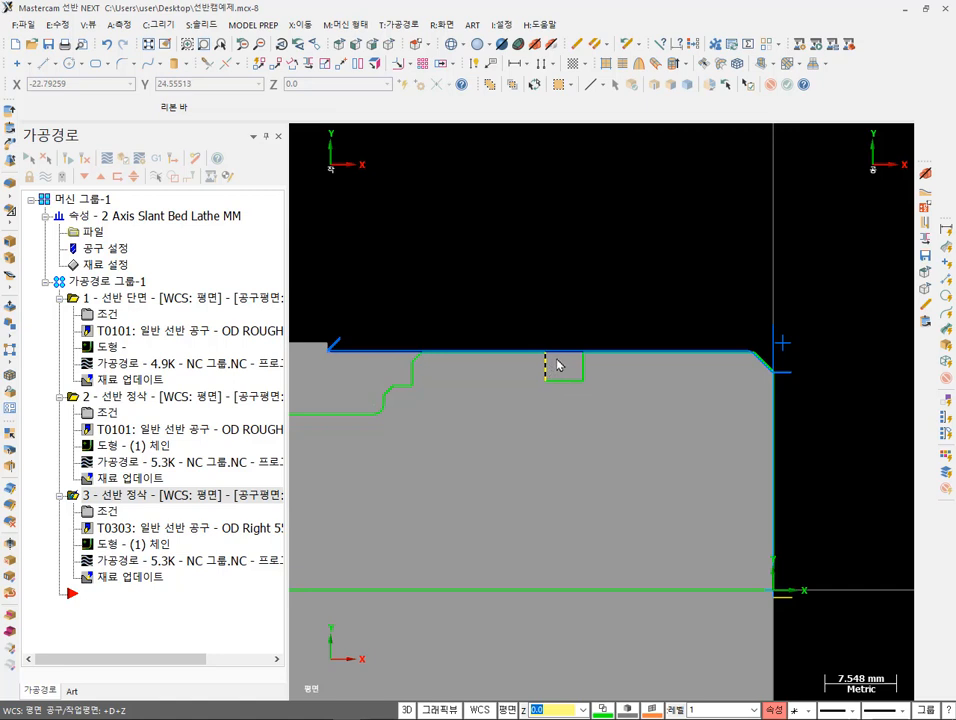
left_click(583, 368)
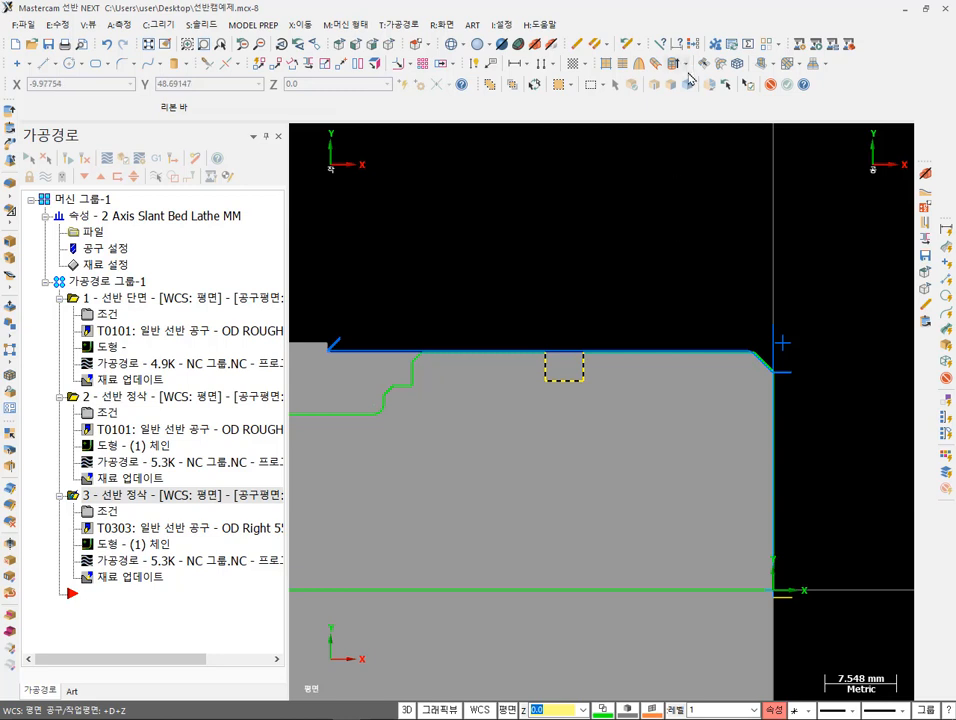
- Backplot the third operation's finish toolpath at reduced speed, stop it midway along the chamfer and examine the tool nose contact
scroll(781, 388, "up", 5)
scroll(781, 388, "up", 15)
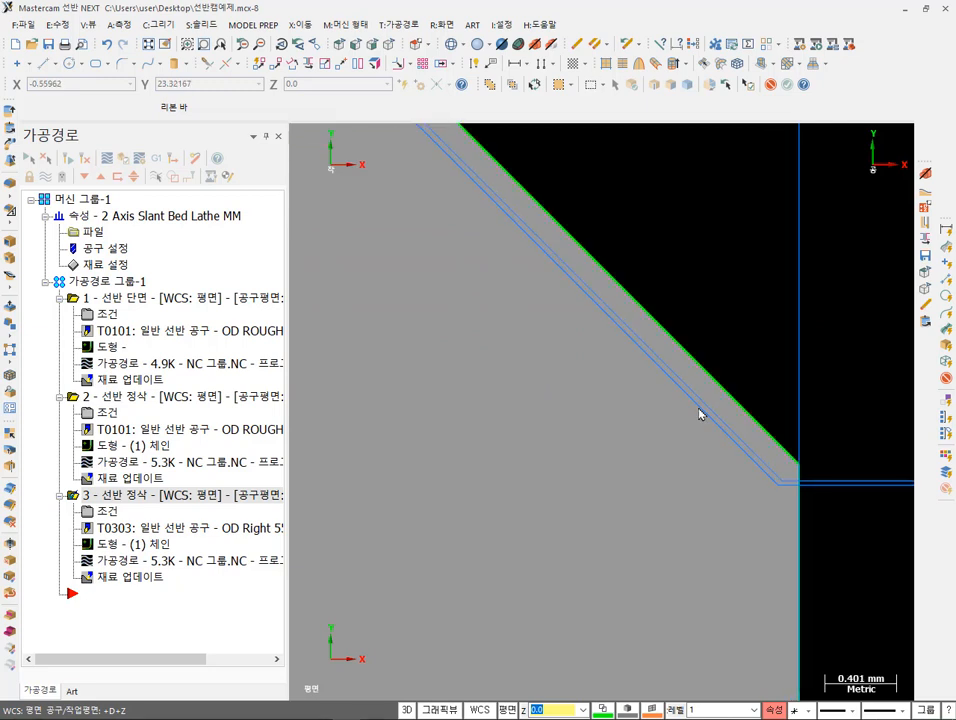
scroll(640, 527, "down", 3)
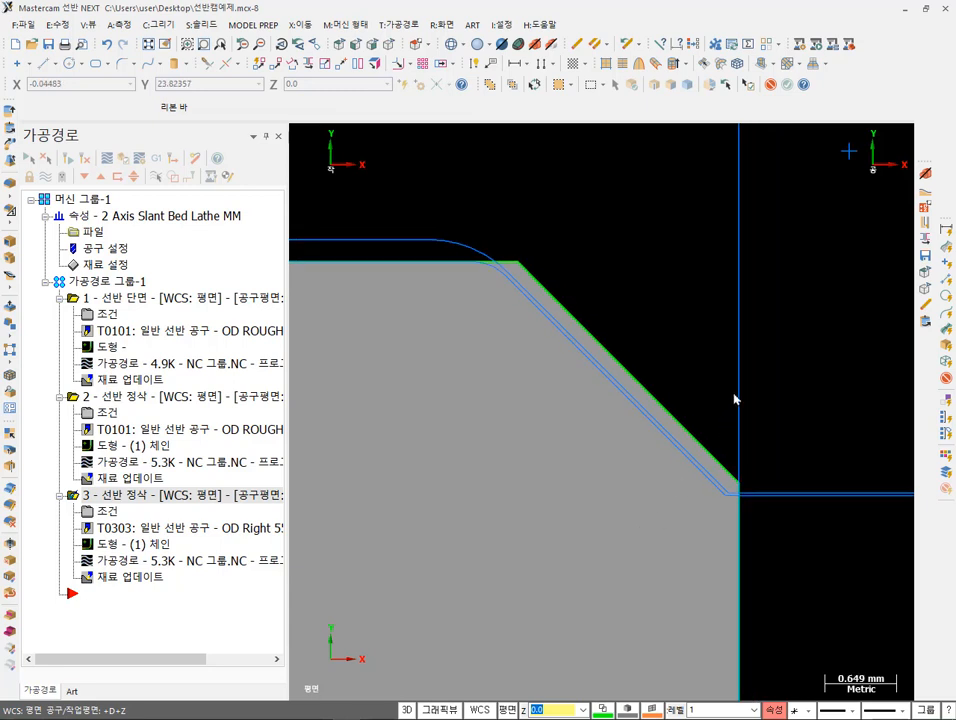
scroll(733, 399, "up", 1)
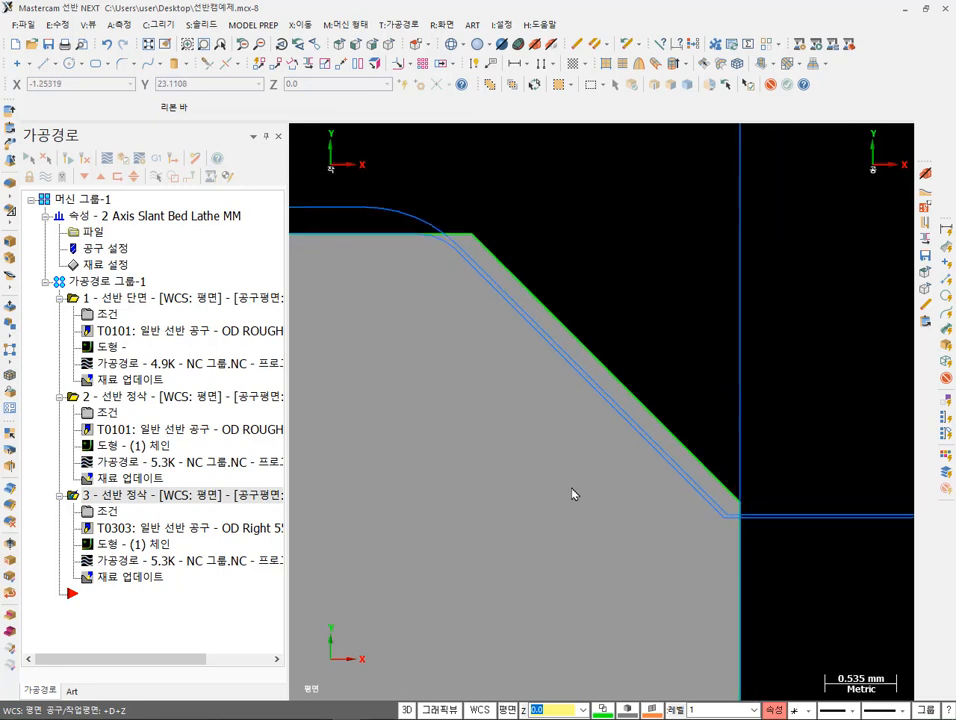
left_click(158, 561)
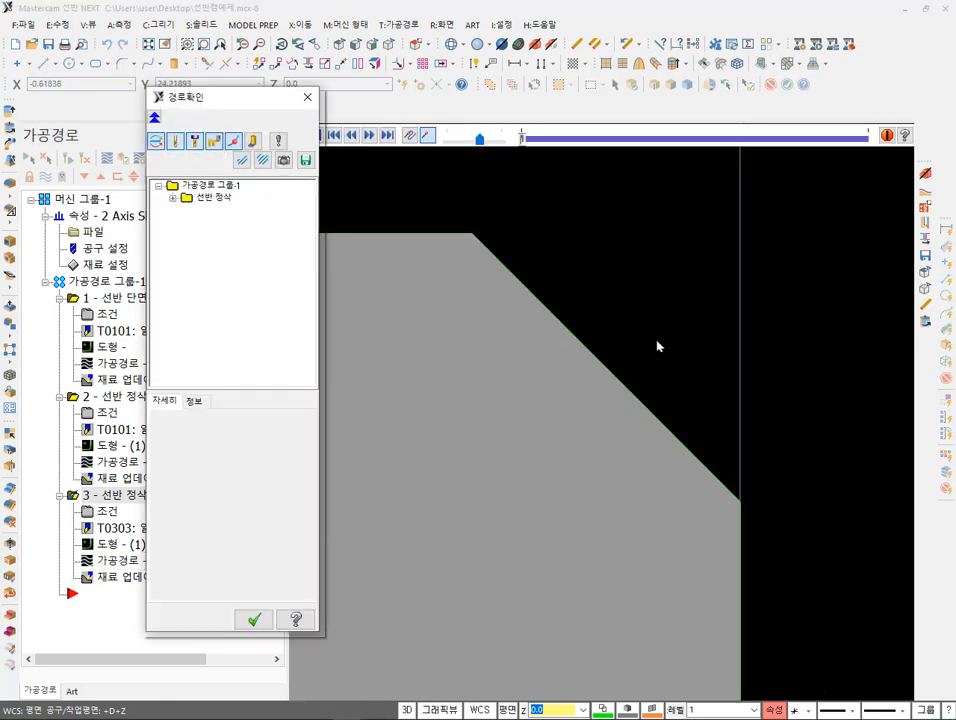
left_click(459, 142)
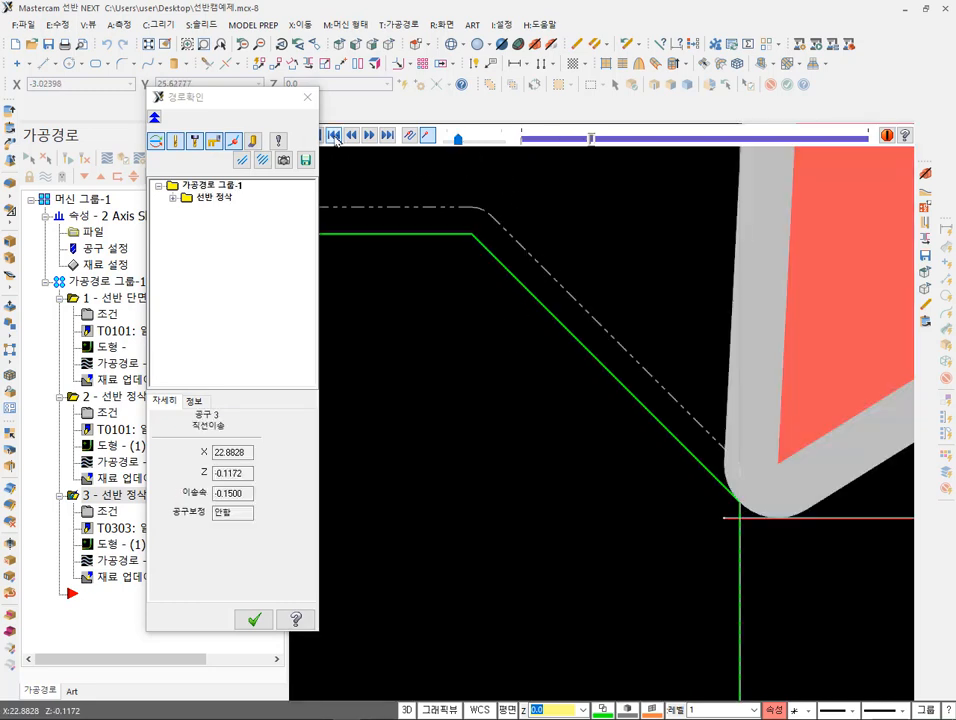
left_click_drag(268, 104, 223, 170)
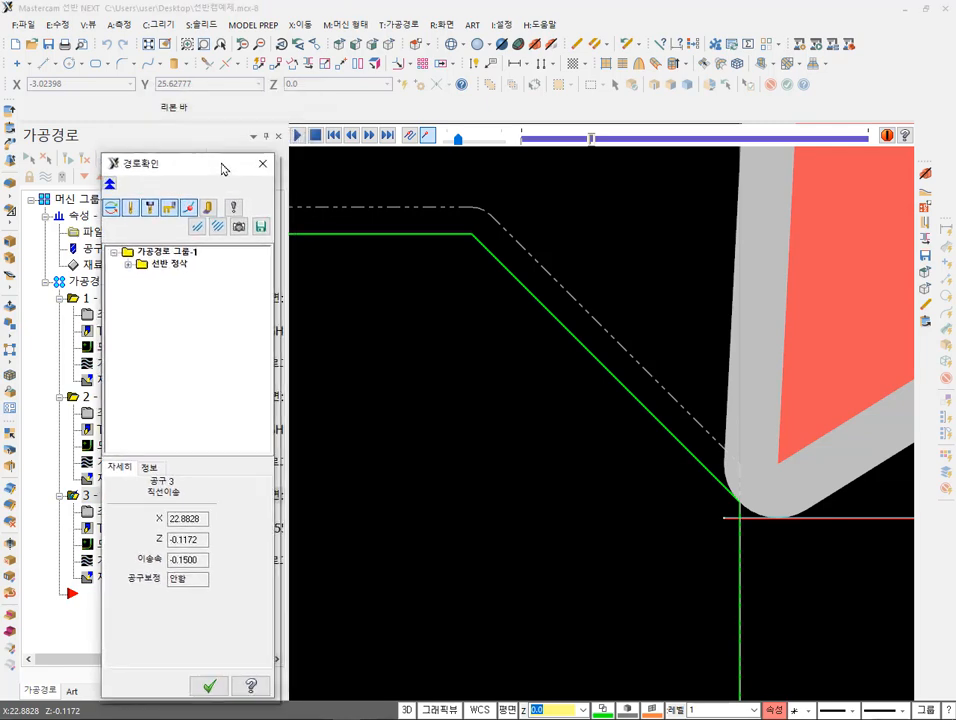
left_click(297, 135)
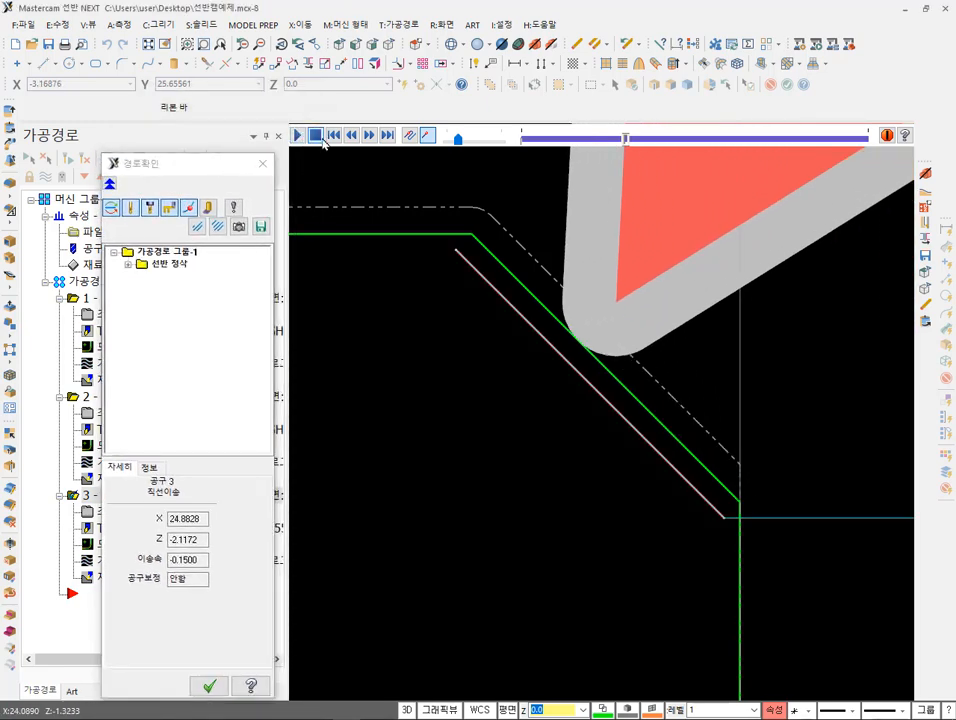
scroll(546, 230, "up", 3)
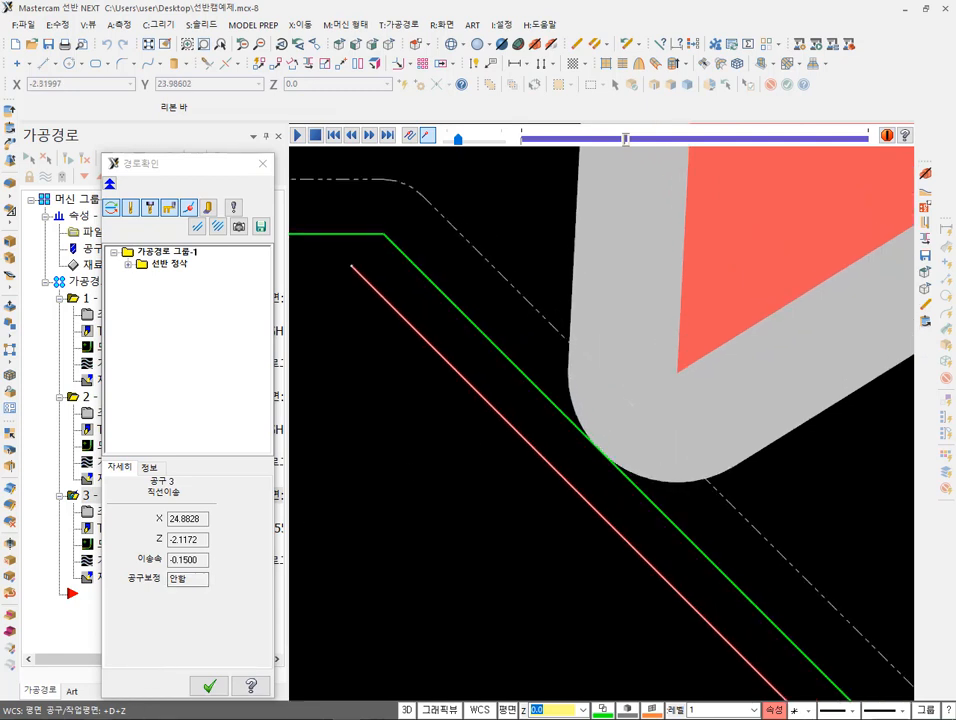
scroll(580, 261, "up", 1)
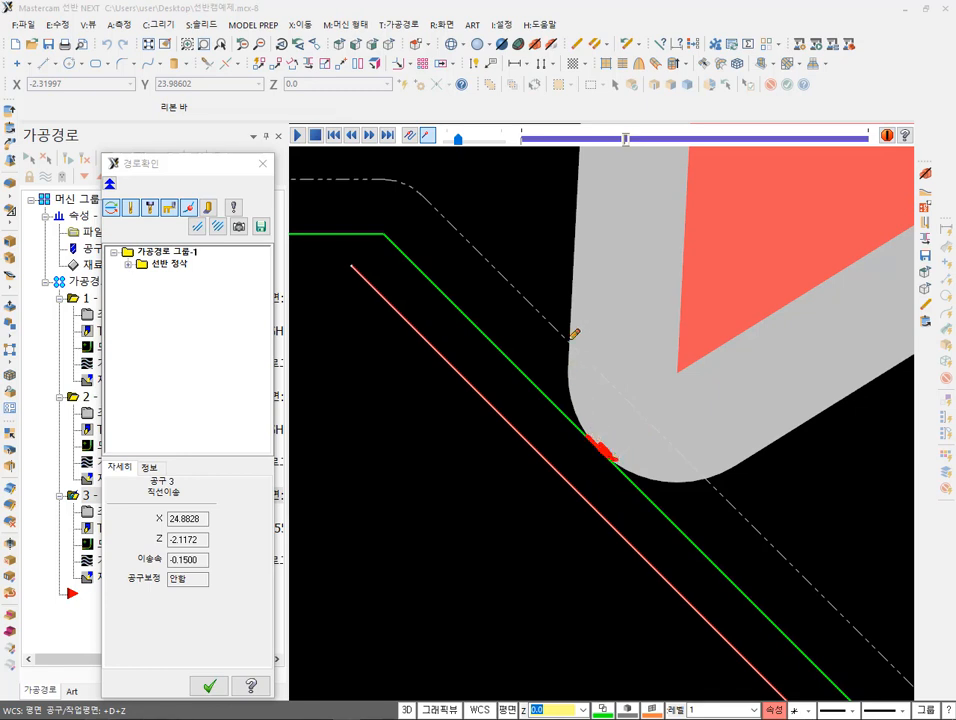
left_click_drag(559, 256, 566, 527)
left_click_drag(710, 480, 498, 479)
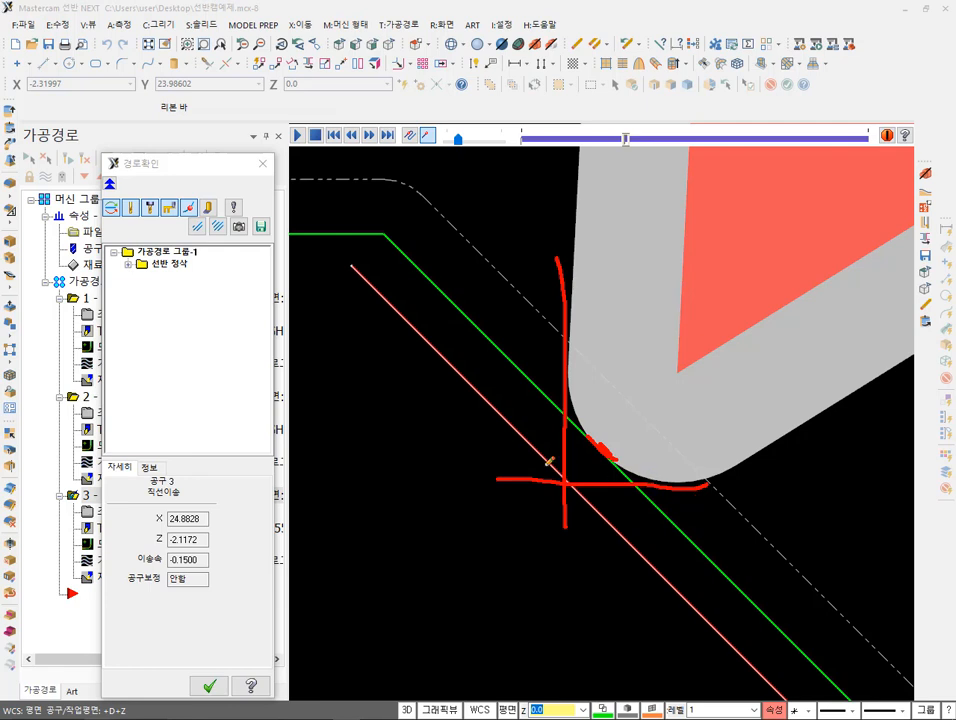
left_click_drag(578, 485, 769, 479)
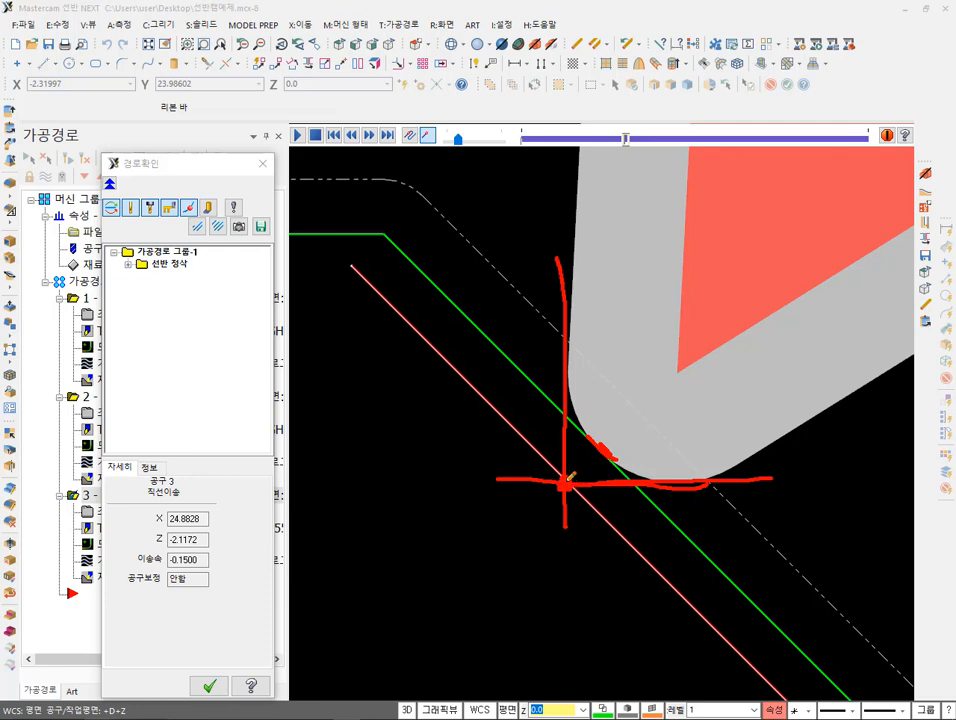
left_click_drag(566, 486, 563, 483)
mouse_move(569, 376)
left_mouse_down()
mouse_move(609, 447)
mouse_move(640, 468)
mouse_move(694, 479)
left_mouse_up()
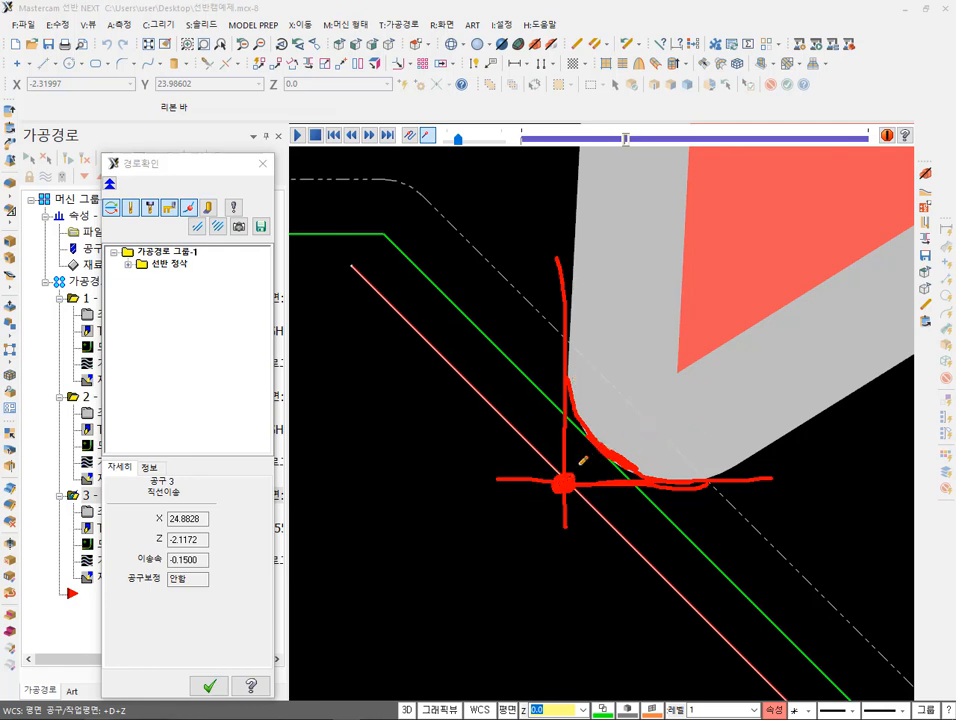
mouse_move(587, 456)
left_mouse_down()
mouse_move(573, 479)
mouse_move(572, 468)
mouse_move(584, 485)
mouse_move(597, 484)
left_mouse_up()
mouse_move(598, 432)
left_mouse_down()
mouse_move(659, 469)
mouse_move(754, 463)
left_mouse_up()
right_click(785, 459)
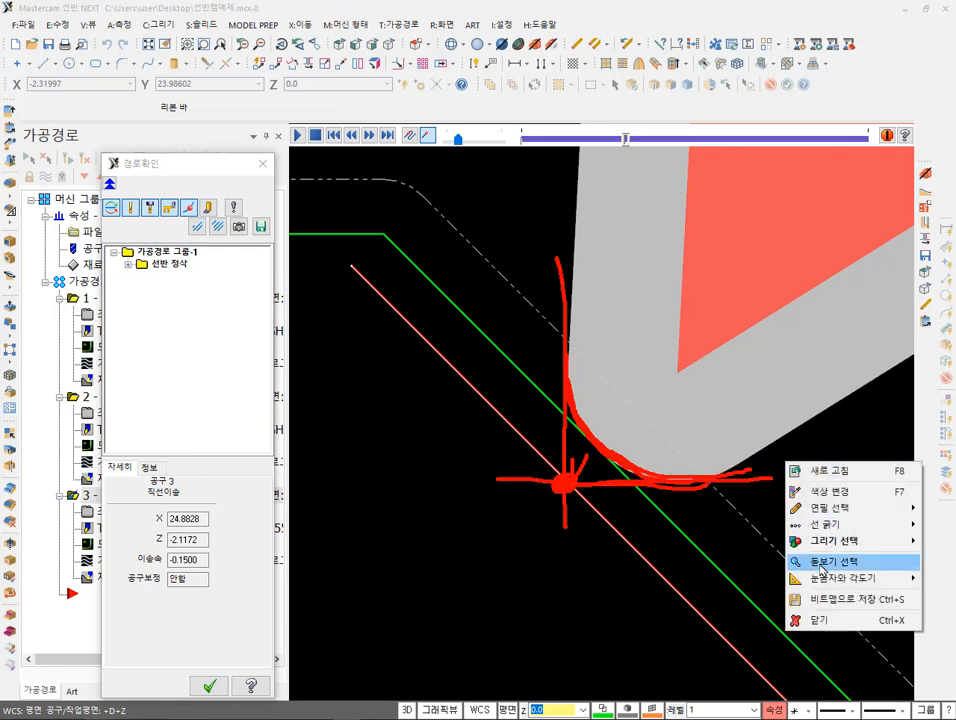
left_click(820, 679)
scroll(637, 398, "down", 4)
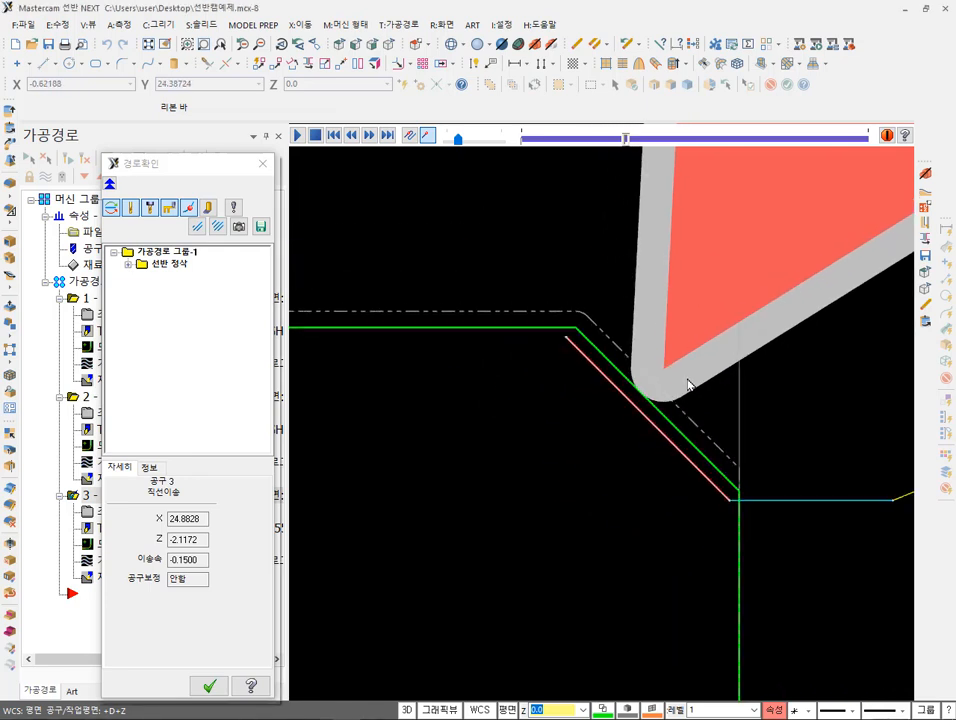
- Close the backplot and inspect the two finish toolpaths where they pass over the rectangular groove
left_click(263, 165)
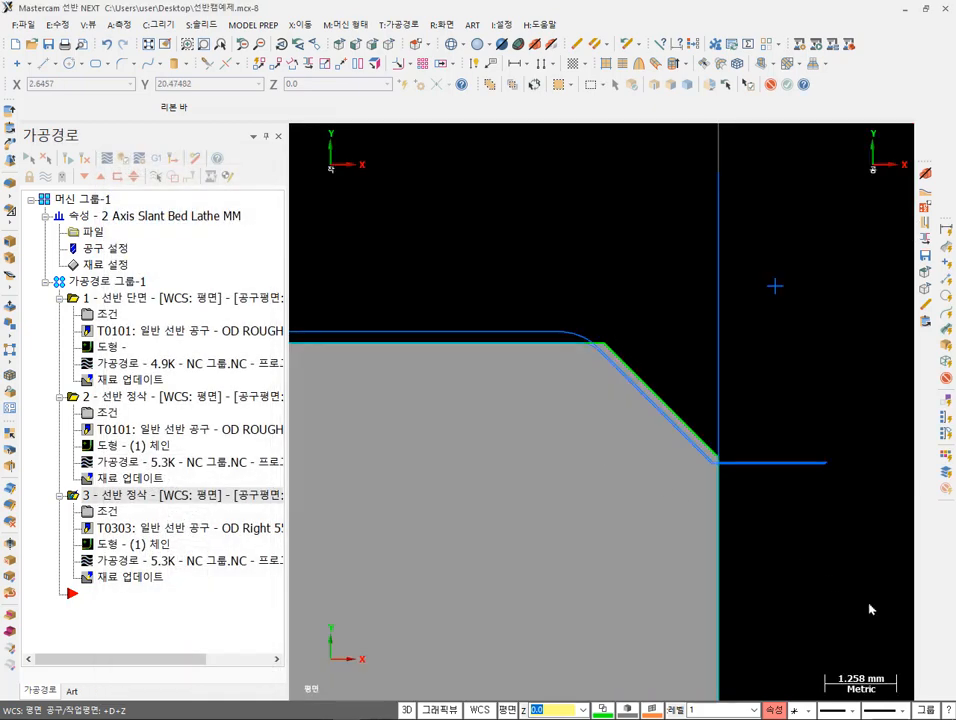
scroll(781, 500, "down", 6)
scroll(687, 386, "down", 1)
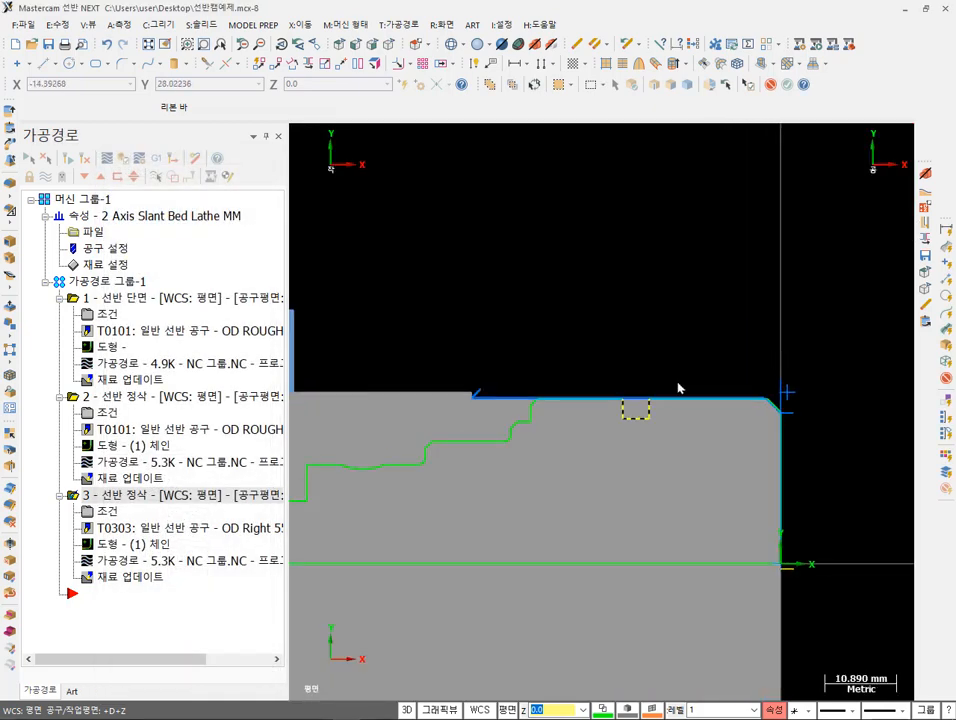
scroll(642, 478, "up", 5)
scroll(636, 371, "up", 5)
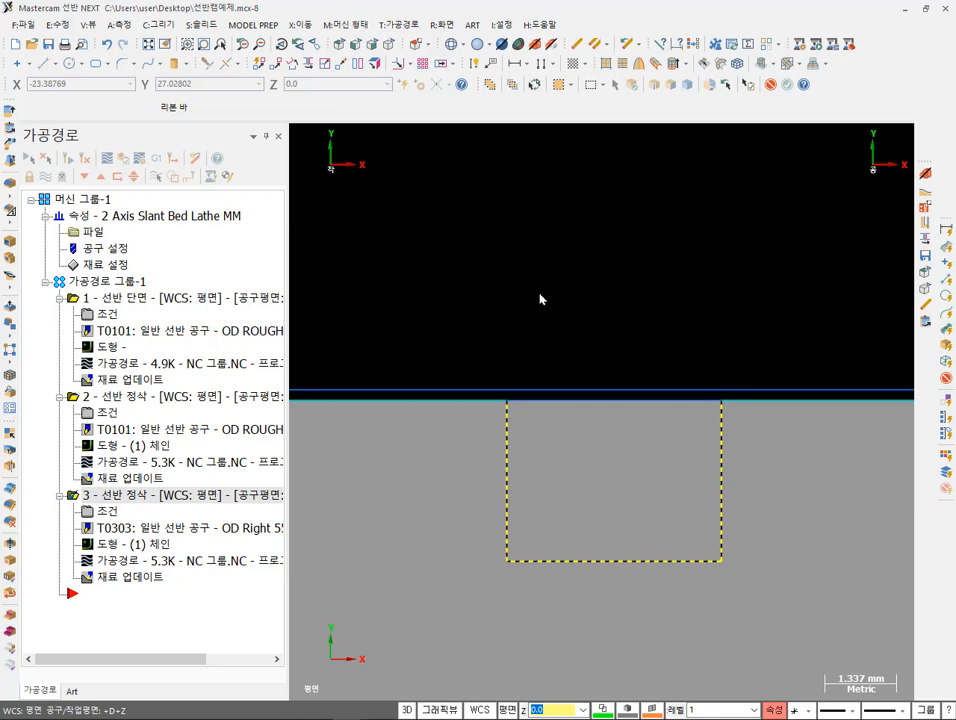
- Collapse the three existing facing and finishing operations in the toolpath tree
left_click(59, 298)
left_click(59, 314)
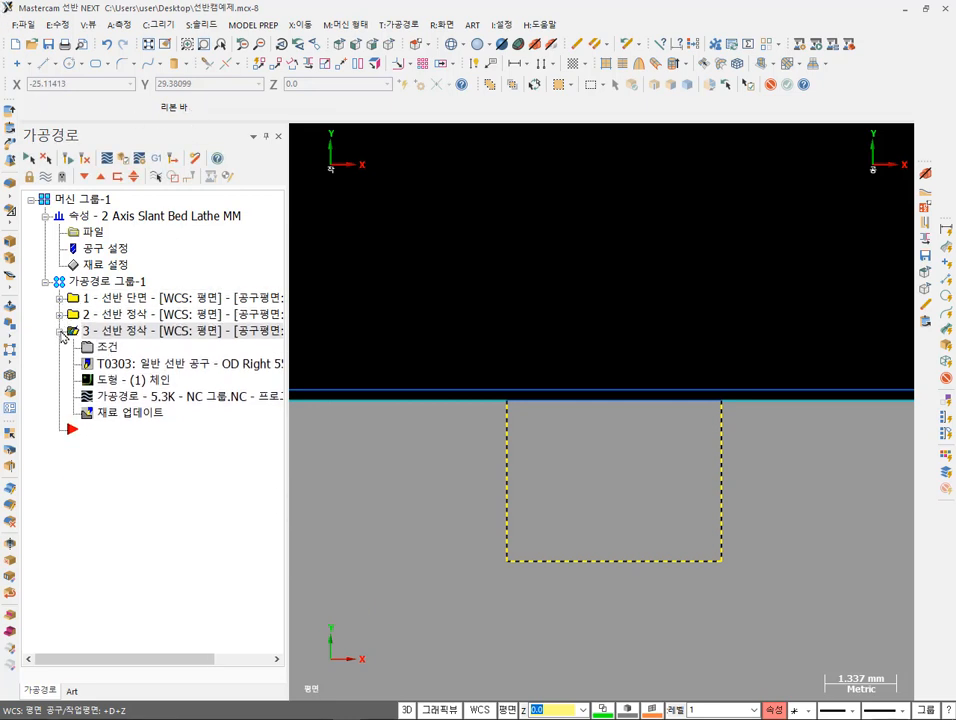
left_click(59, 331)
- Start a lathe groove toolpath with the two-point definition, picking the rectangular groove's lower-left and upper-right corners
scroll(601, 262, "down", 1)
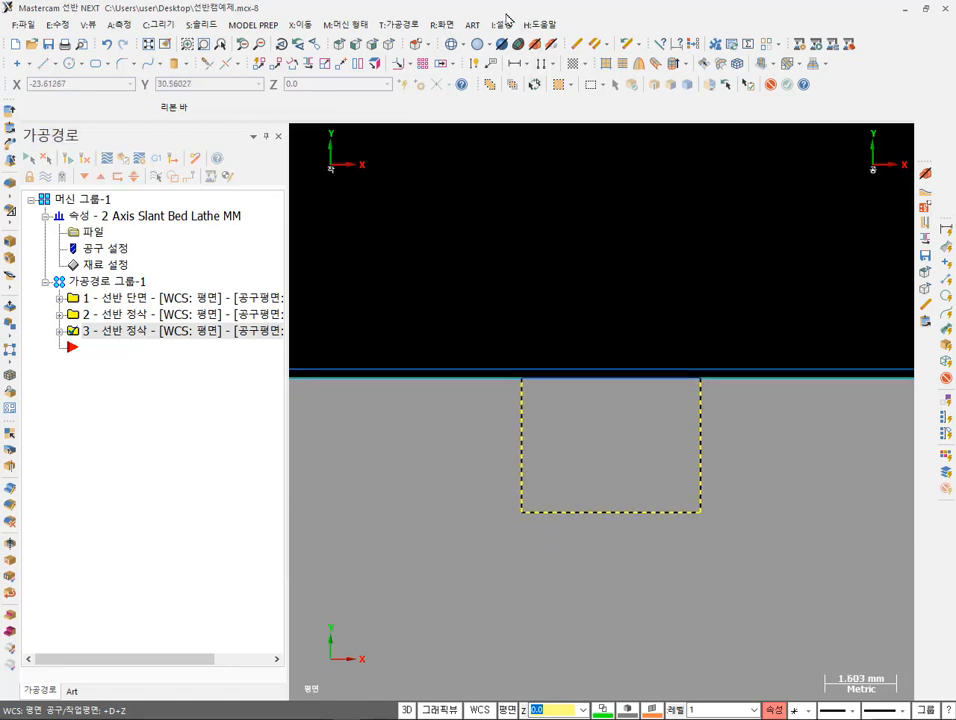
left_click(406, 25)
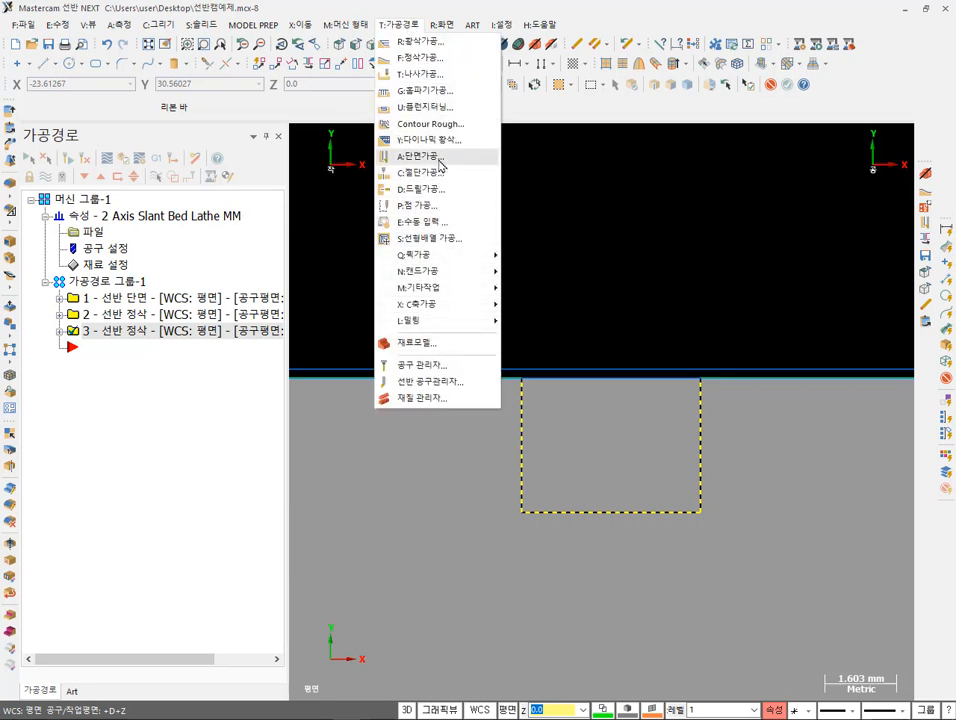
left_click(440, 92)
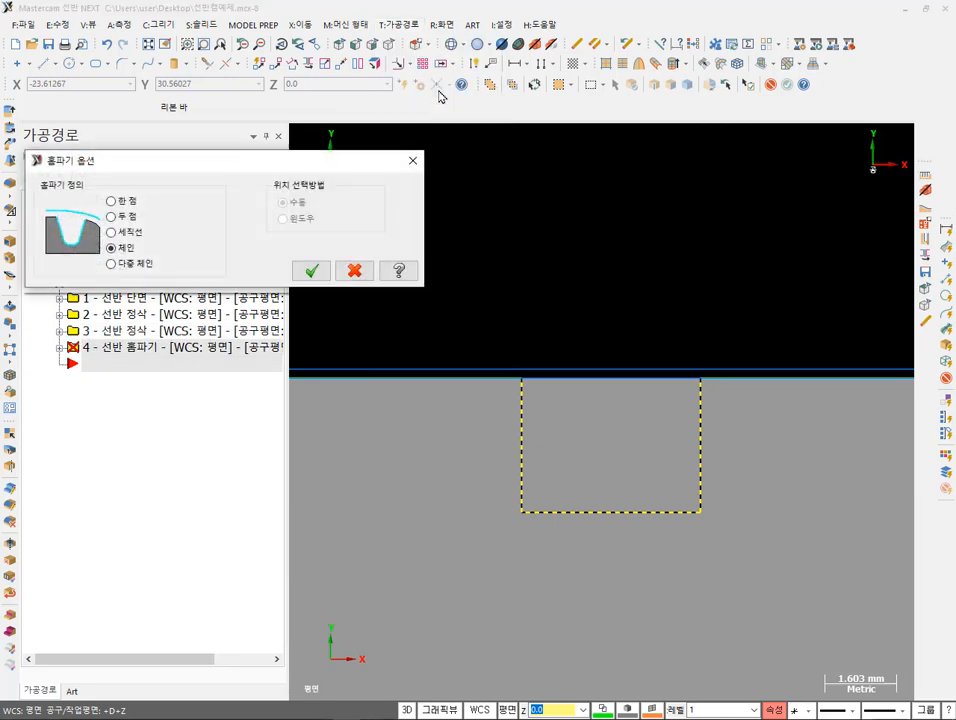
left_click(111, 216)
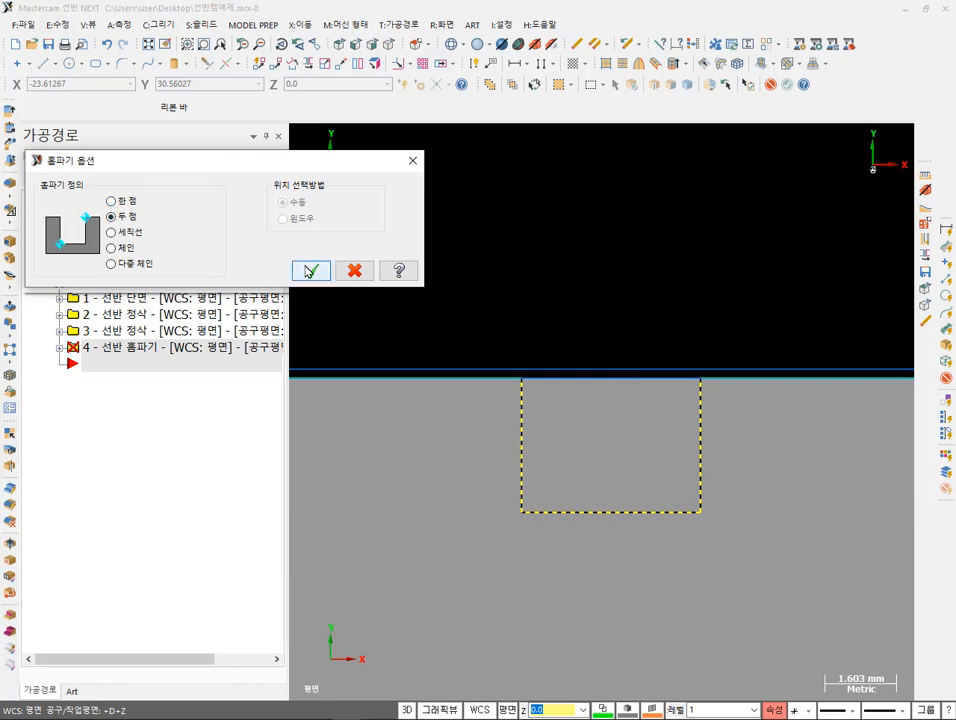
left_click(309, 271)
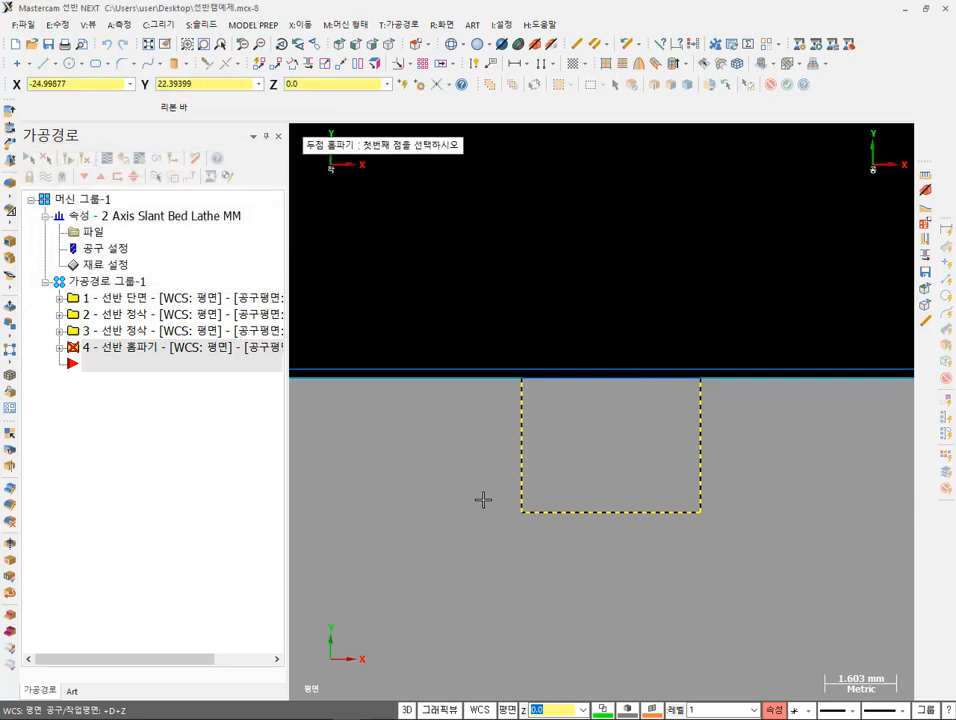
left_click(529, 515)
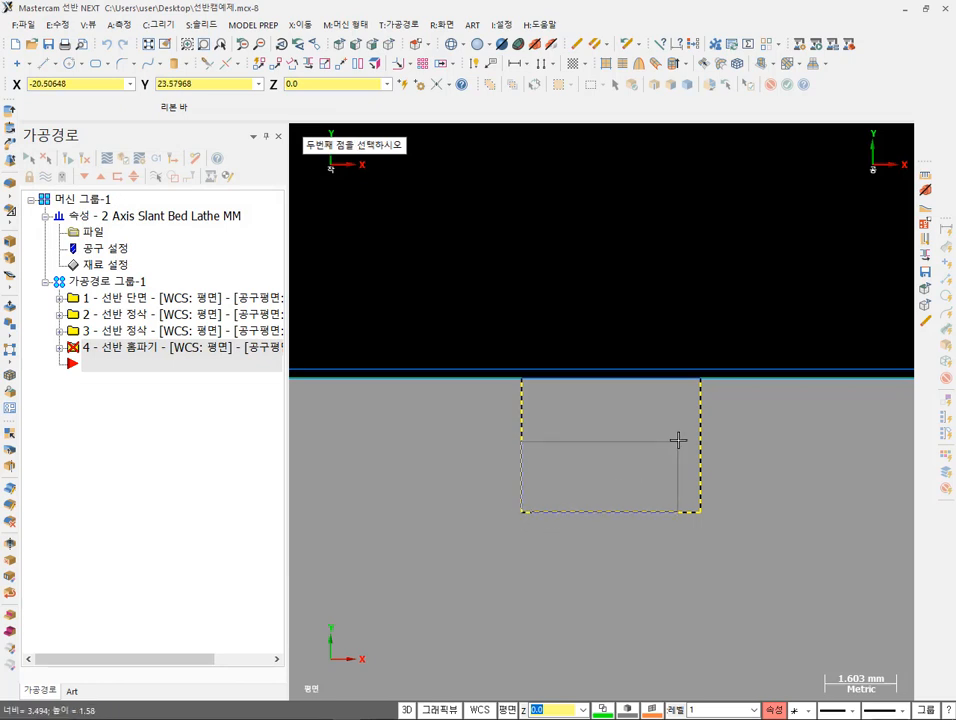
left_click(704, 383)
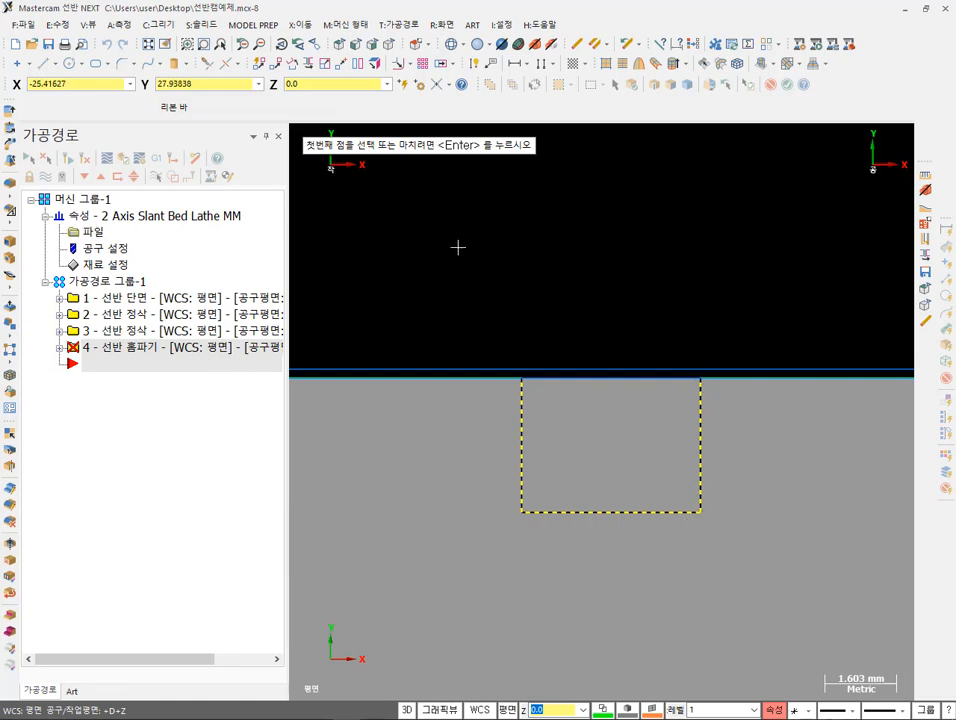
key("Return")
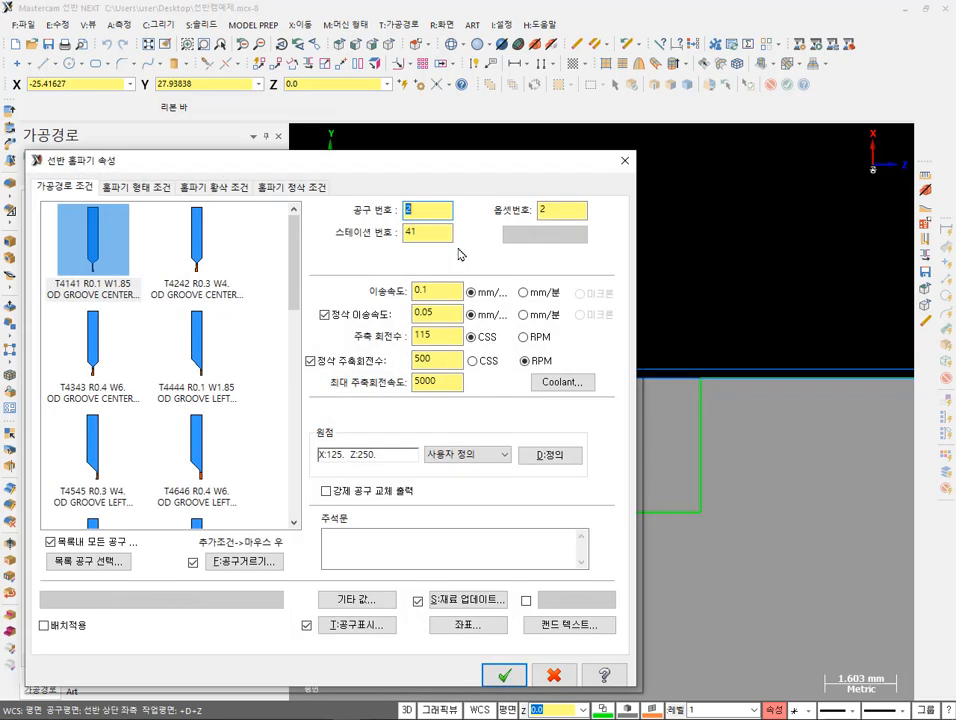
- Compare the narrow, medium and wide OD groove tools in the tool list, checking their insert widths and left- or right-hand shapes
left_click_drag(393, 172, 473, 121)
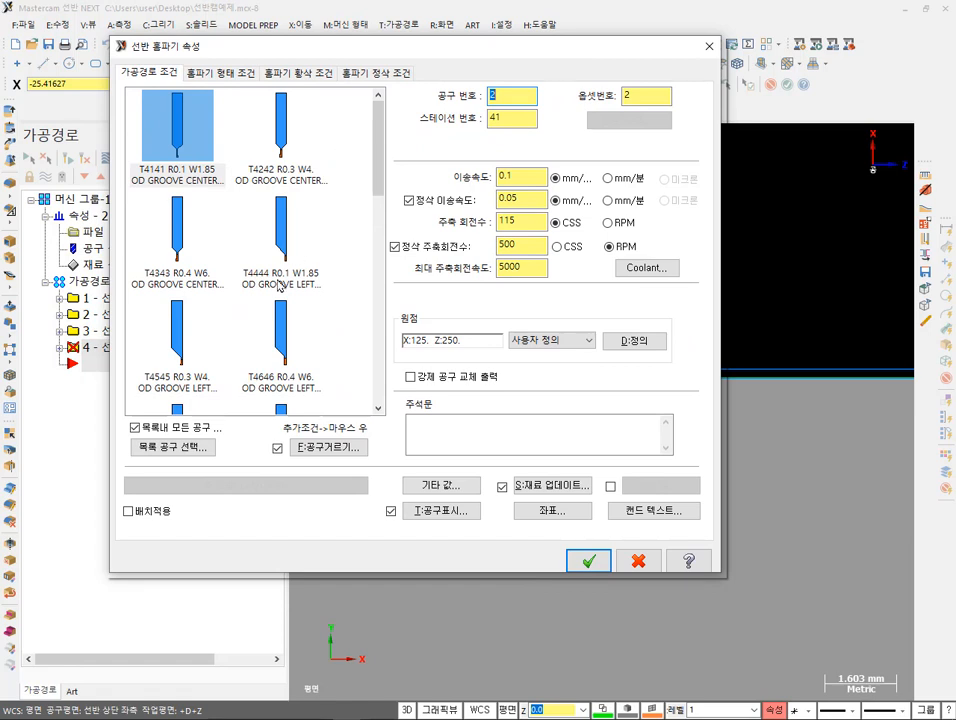
scroll(310, 293, "down", 3)
scroll(310, 293, "down", 3)
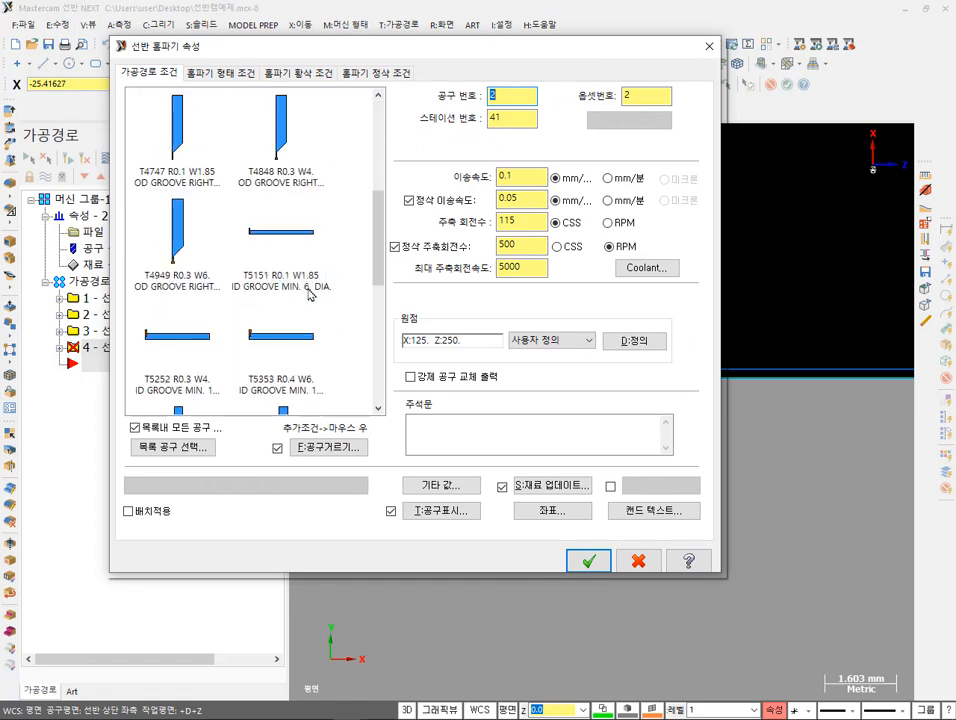
left_click(180, 150)
left_click(250, 178)
left_click(193, 222)
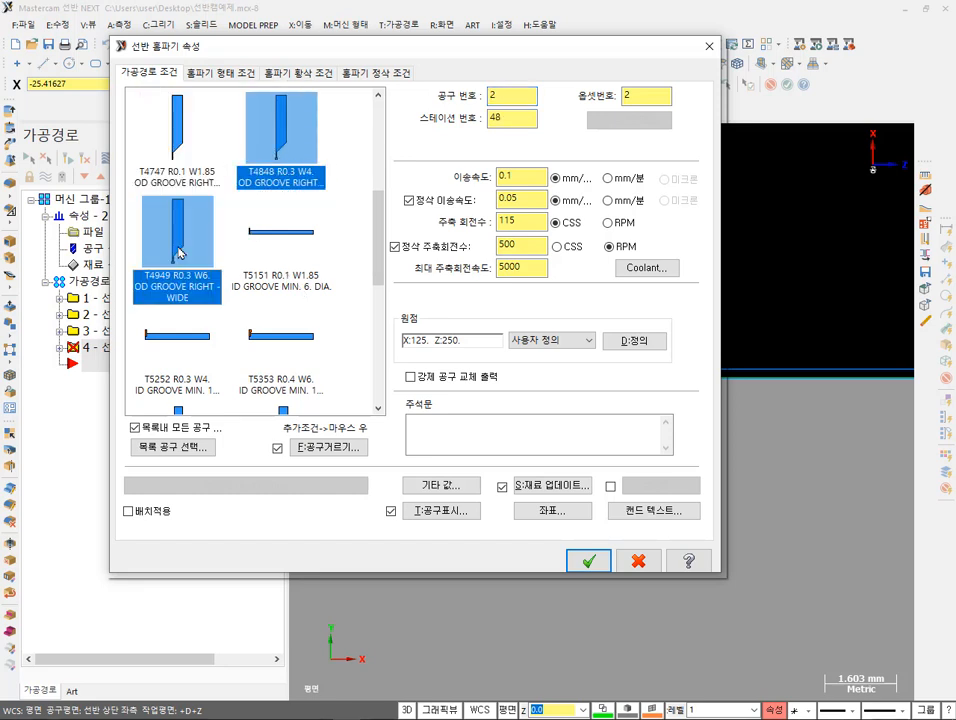
left_click(195, 166)
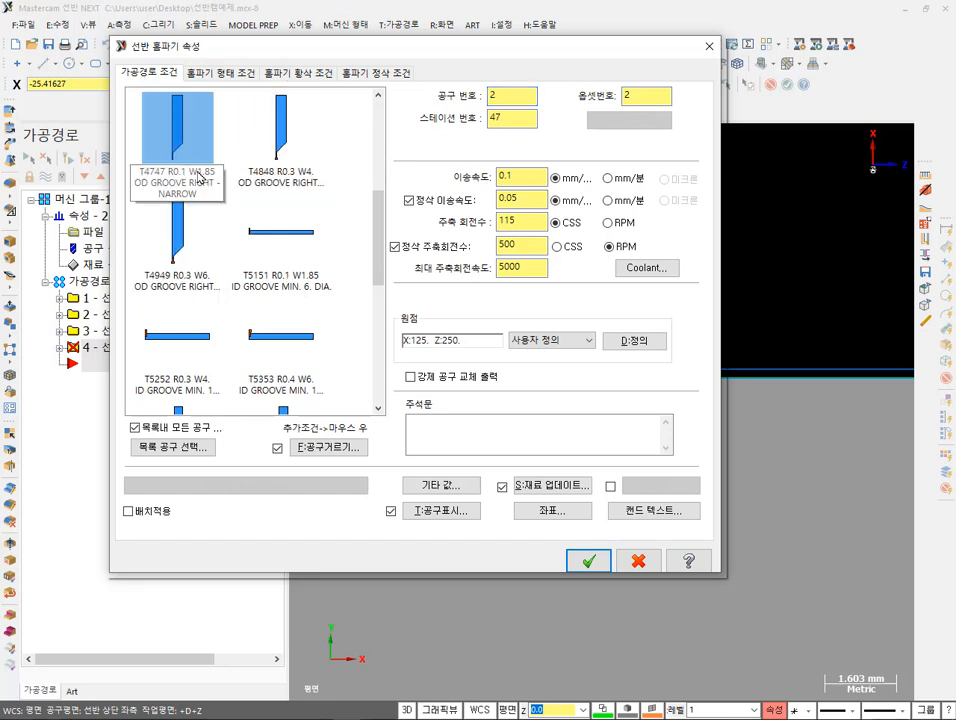
left_click(284, 172)
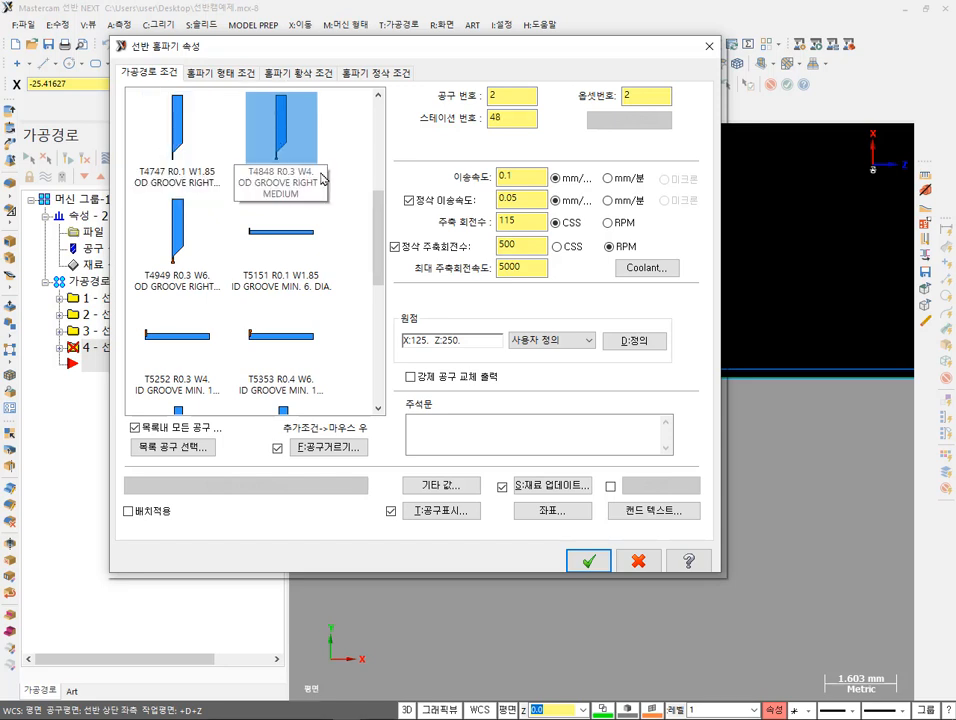
left_click(205, 285)
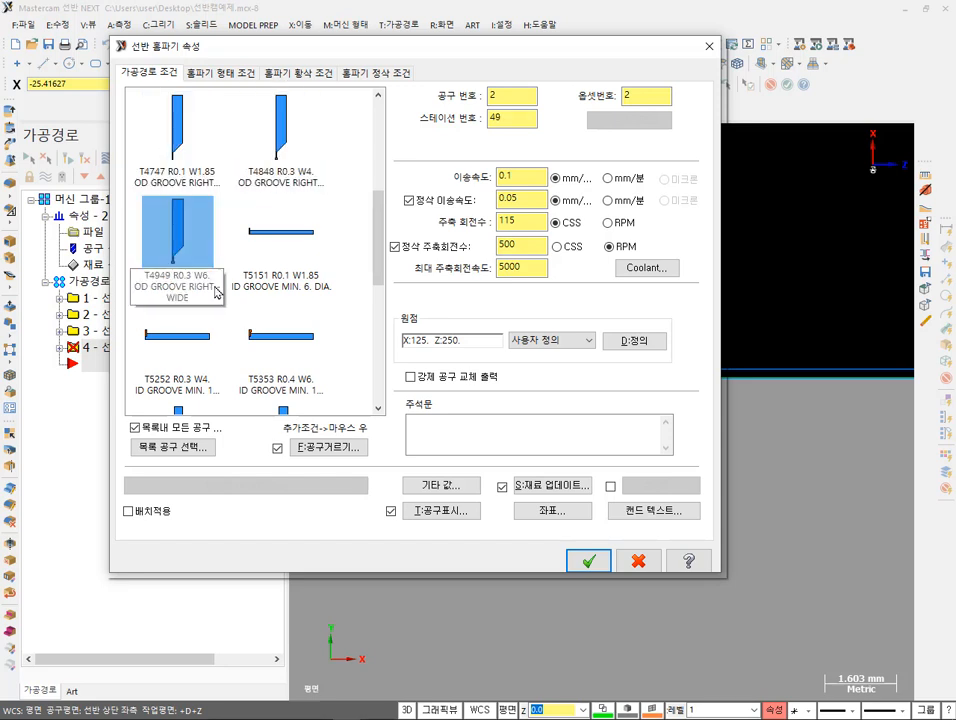
mouse_move(216, 291)
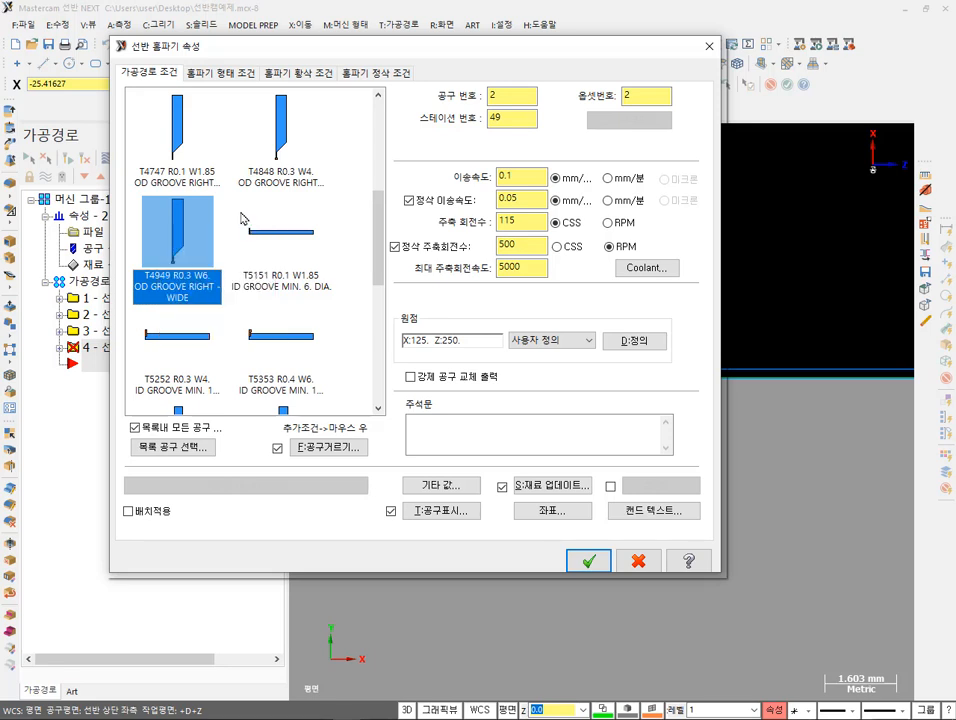
left_click(280, 163)
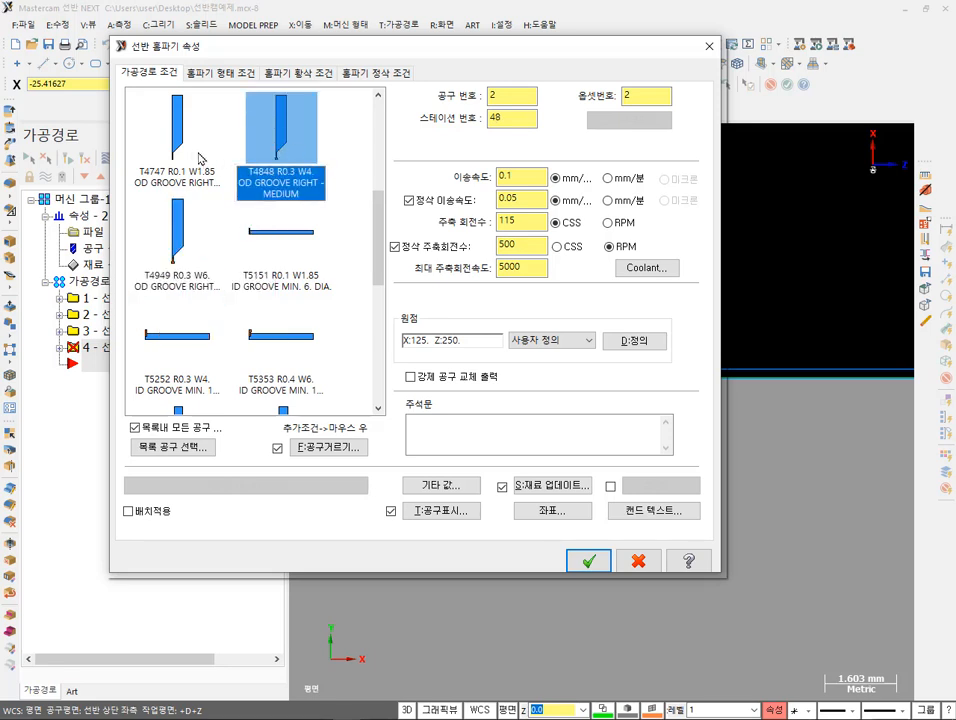
left_click(187, 162)
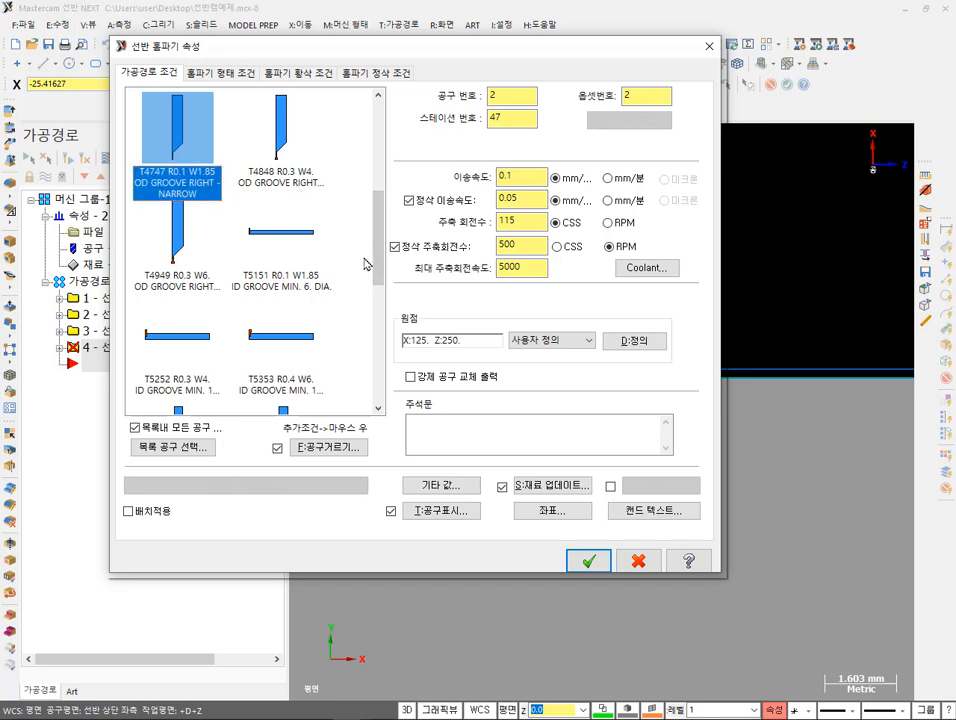
scroll(366, 264, "up", 2)
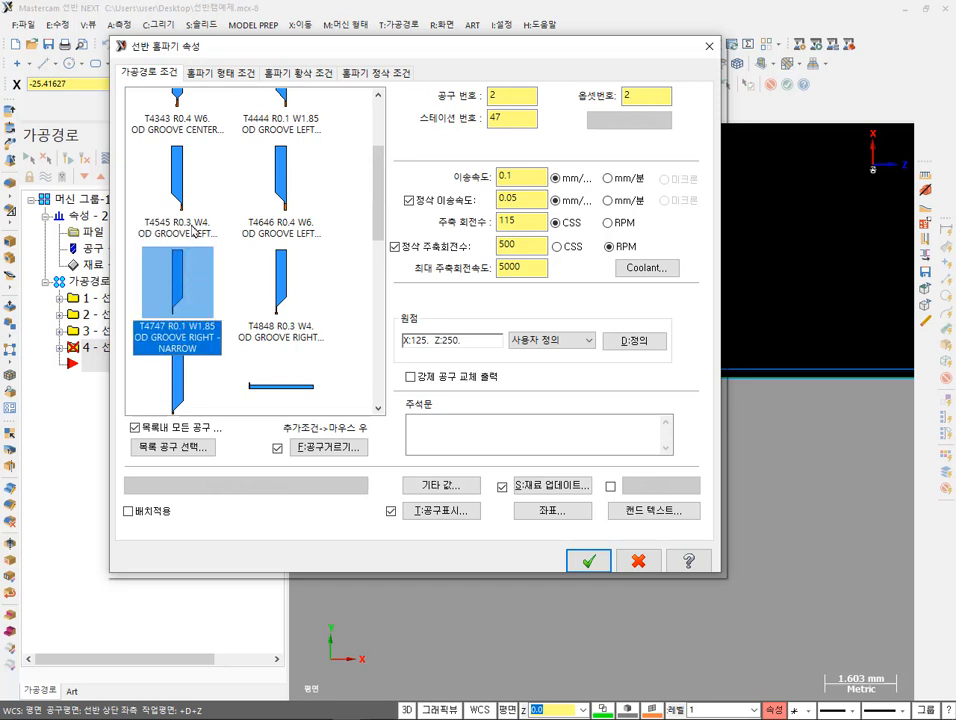
left_click(182, 188)
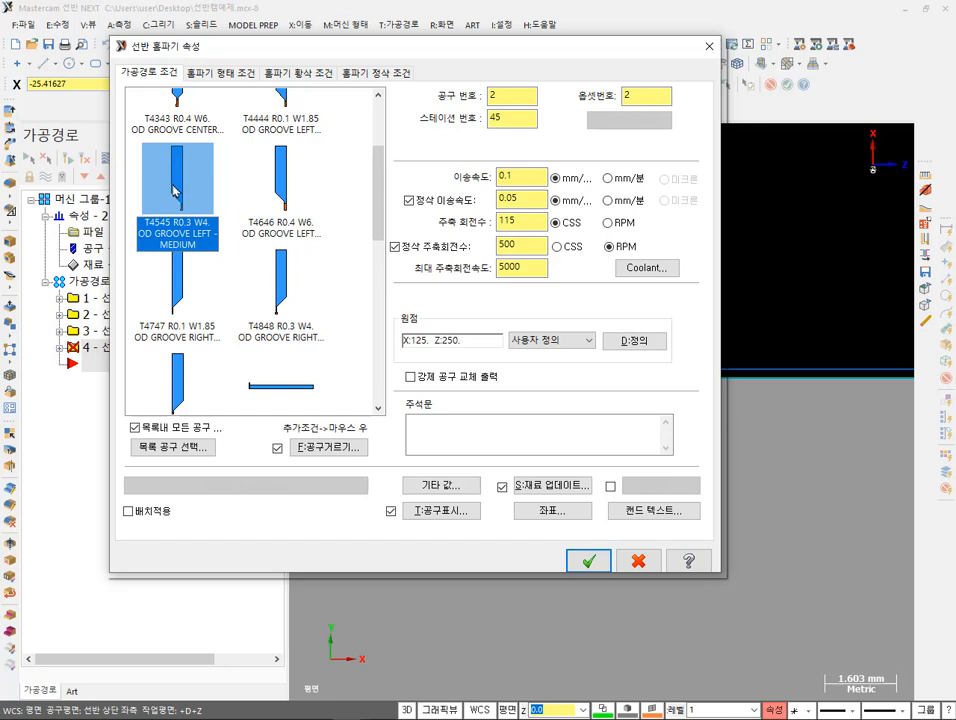
- Edit the T4747 OD GROOVE RIGHT - NARROW tool and load the N151.2-300-30-5G insert from the catalogue
left_click(178, 287)
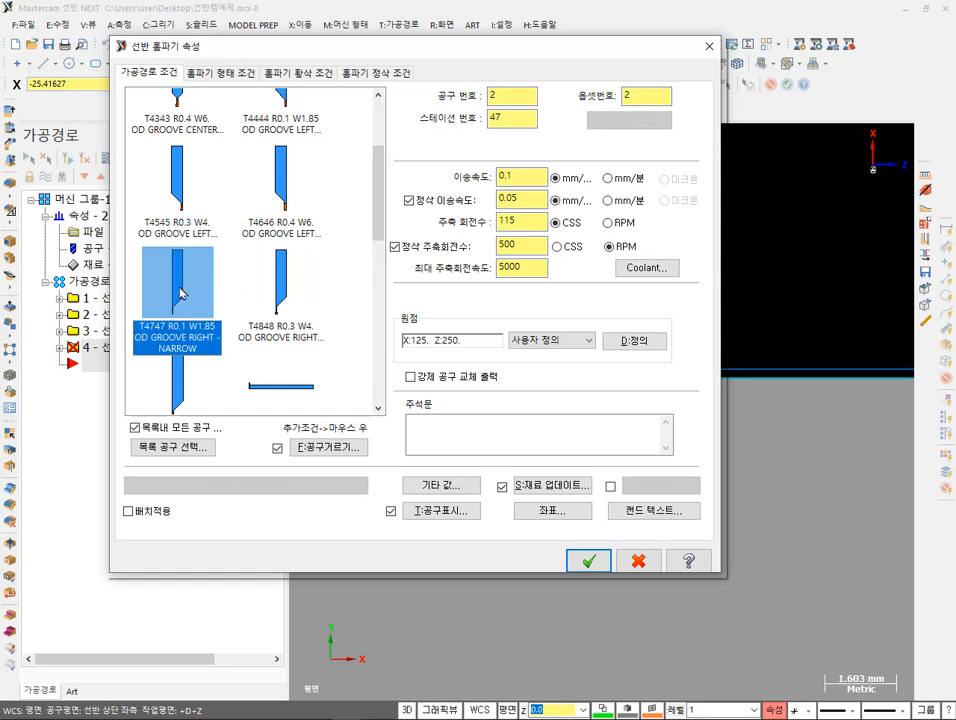
double_click(181, 292)
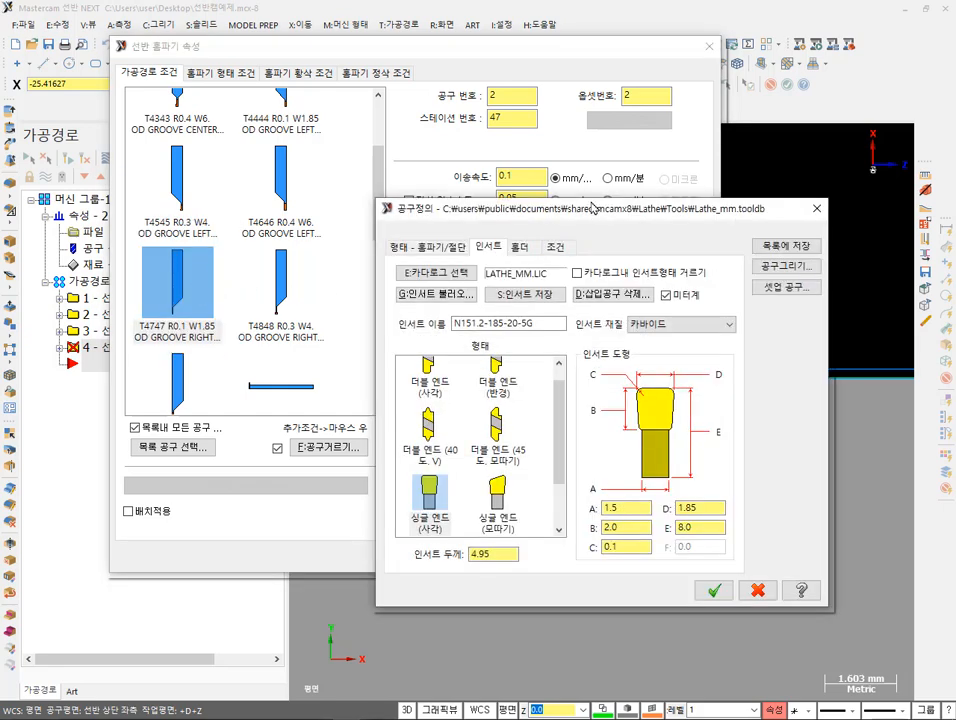
double_click(700, 508)
double_click(489, 324)
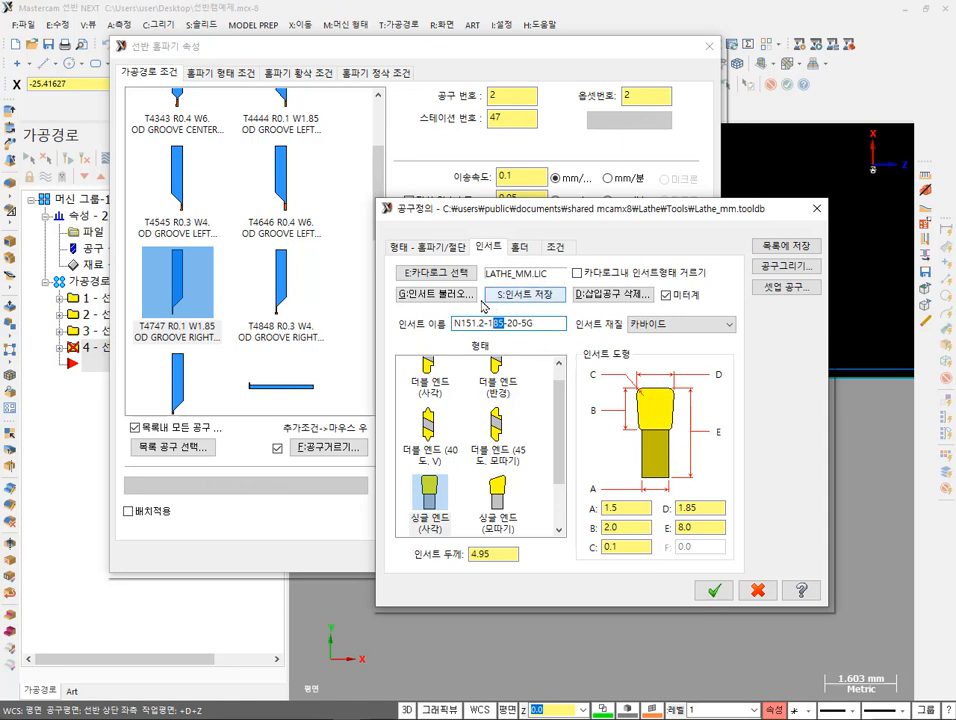
left_click(428, 296)
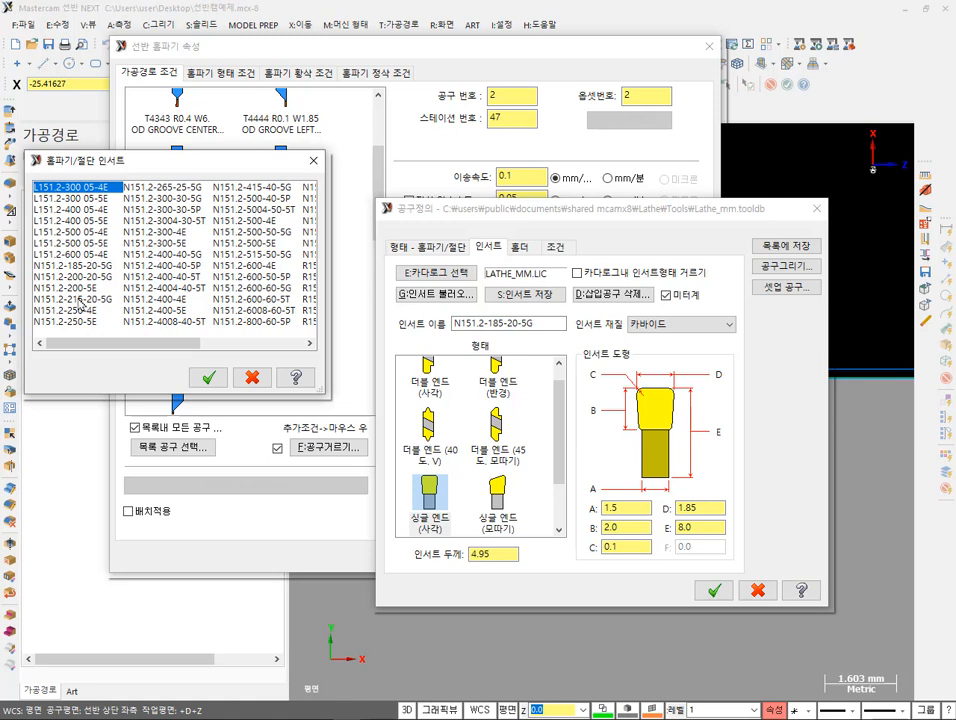
left_click(166, 198)
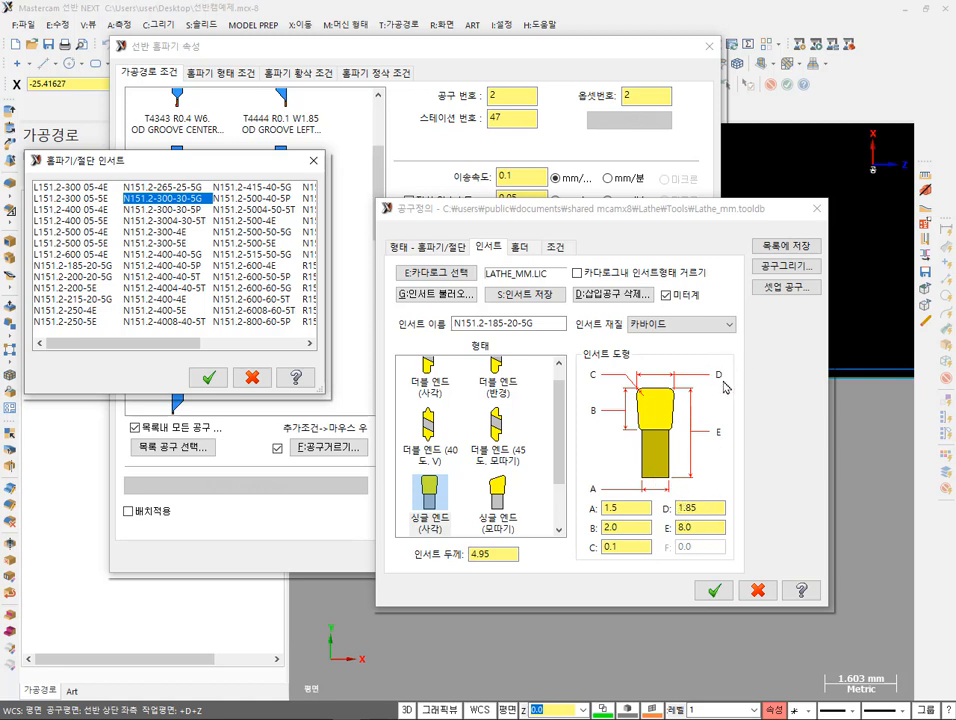
left_click(209, 377)
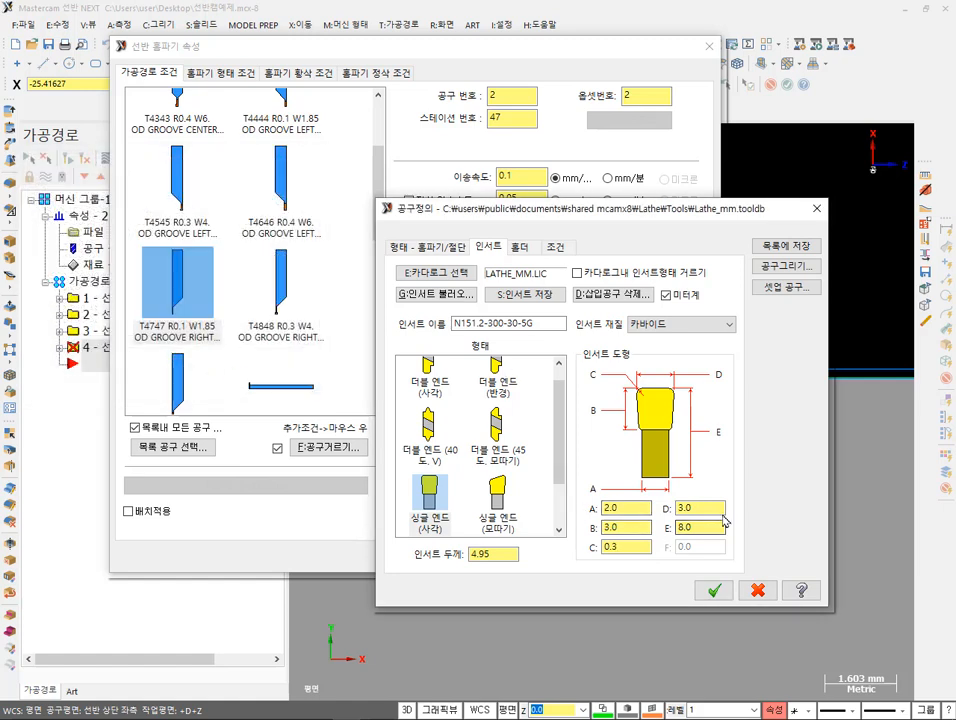
left_click_drag(719, 508, 665, 510)
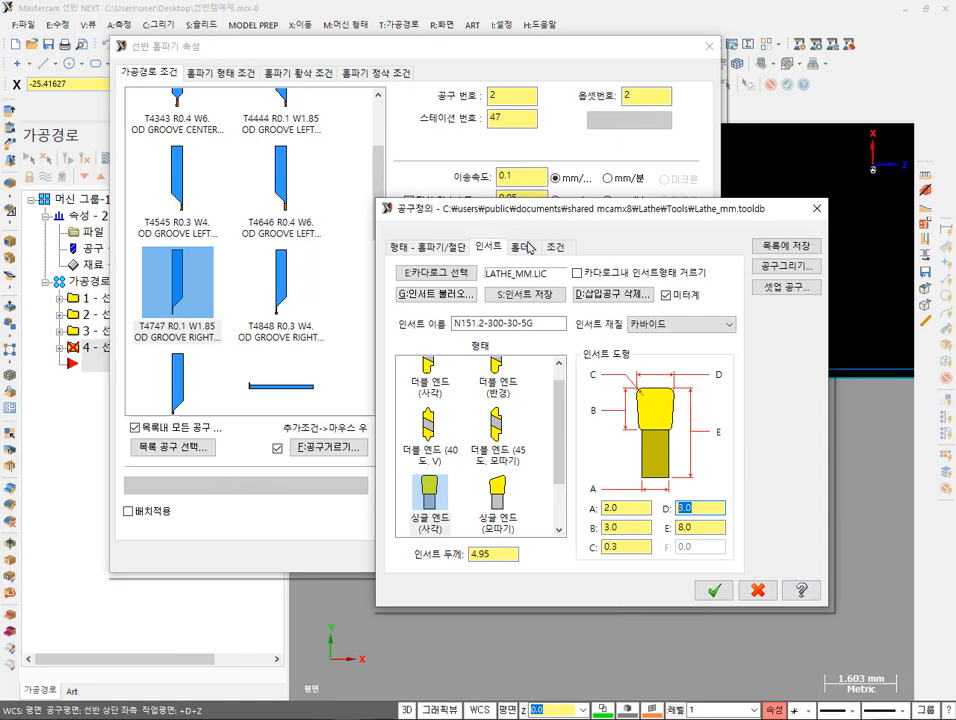
- Check the groove tool's holder and set its tool number, station number and both offset numbers to 5
left_click(528, 252)
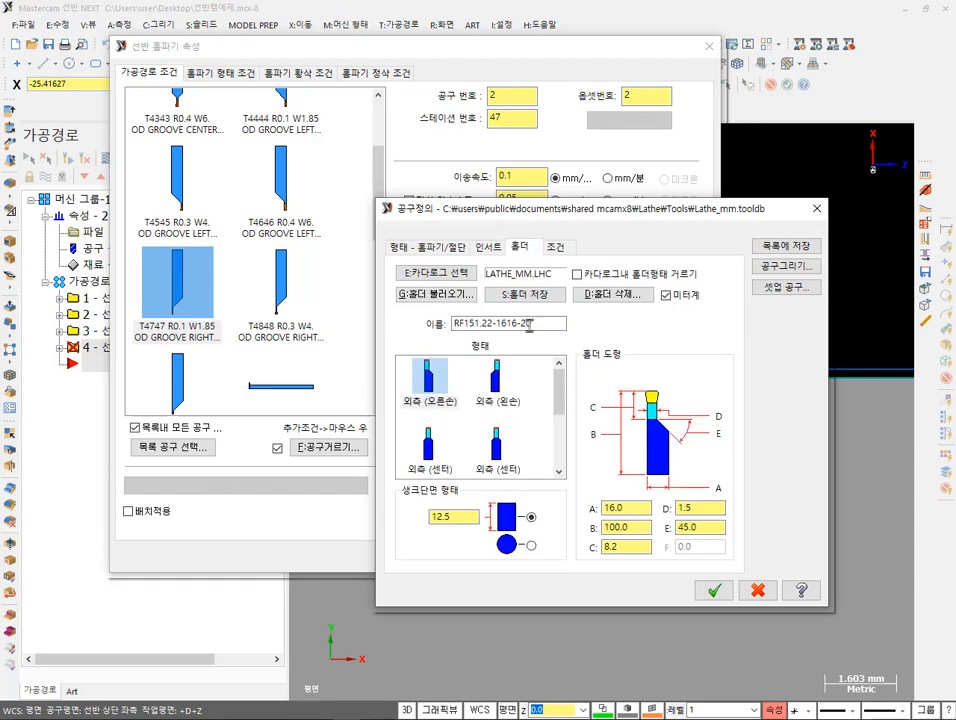
left_click(558, 250)
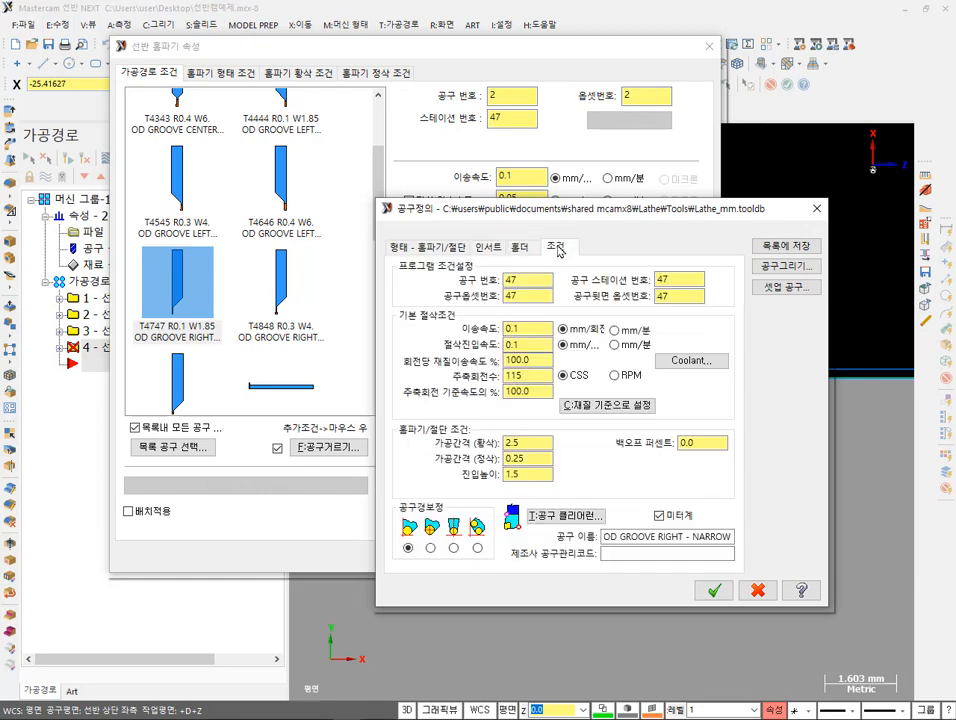
left_click(527, 280)
type("5")
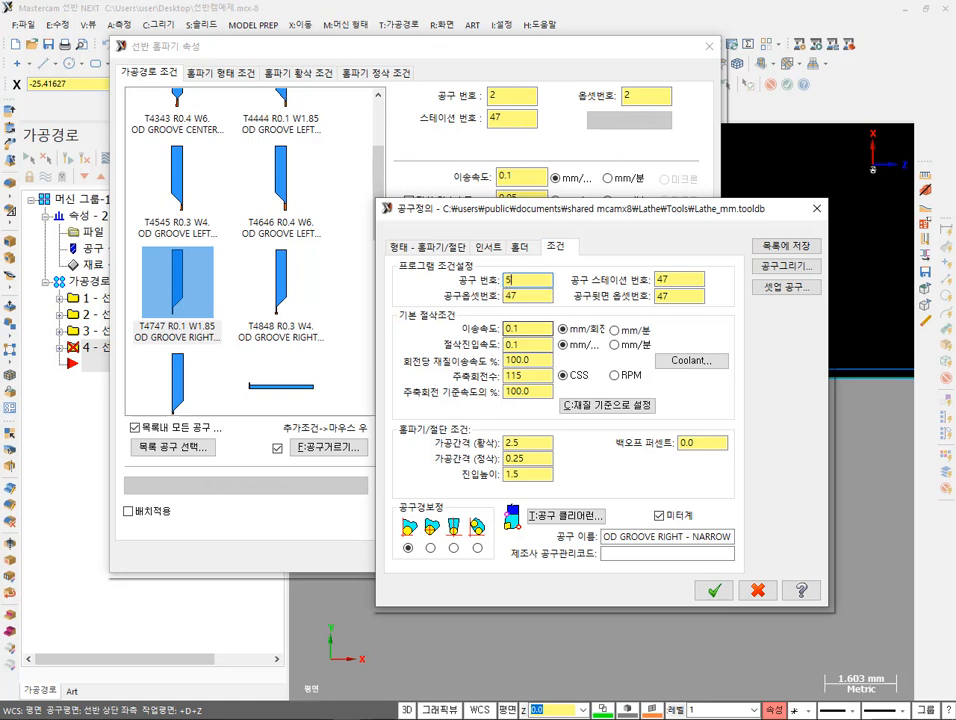
left_click(658, 280)
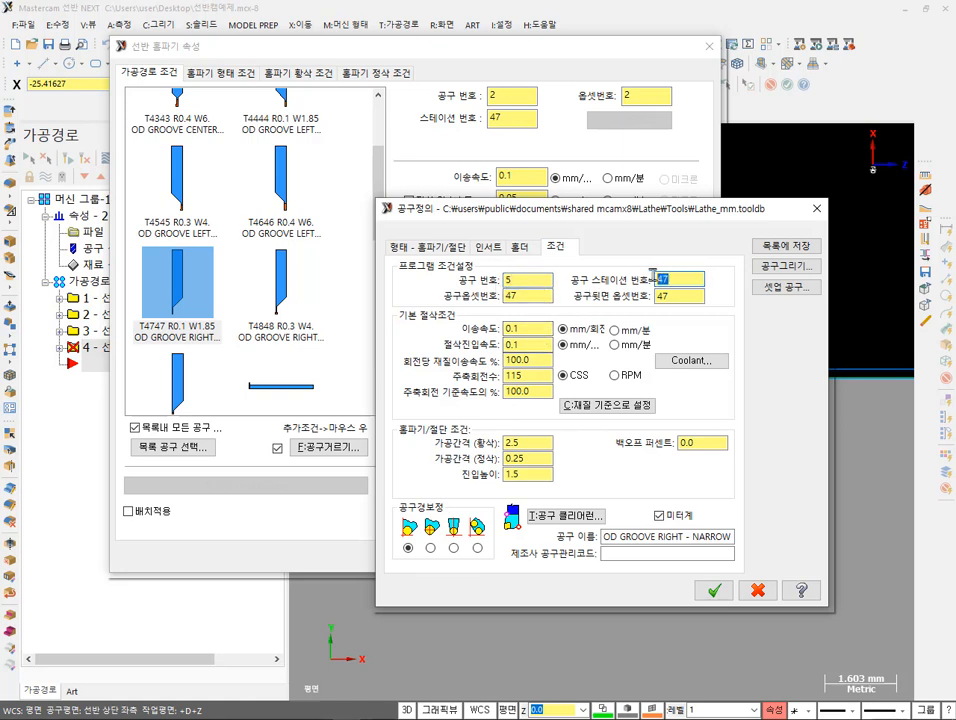
type("5")
key("Tab")
type("5")
key("Tab")
type("5")
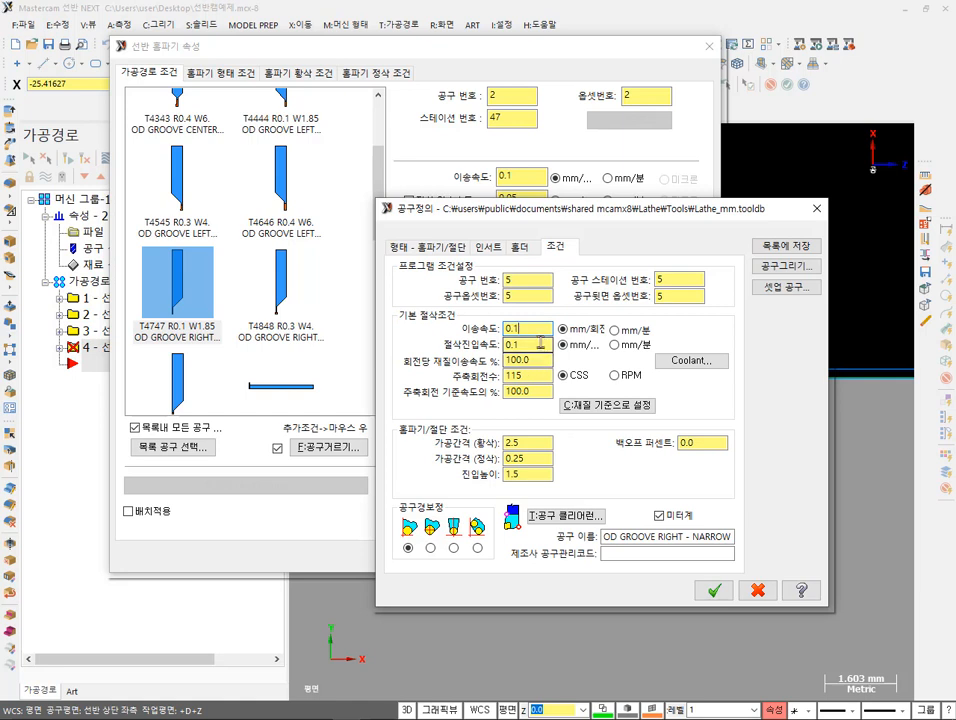
- Set the groove tool's feed rate and plunge feed rate to 0.05 and its spindle speed to 800 RPM, and accept the tool
key("BackSpace")
type("05")
left_click(538, 343)
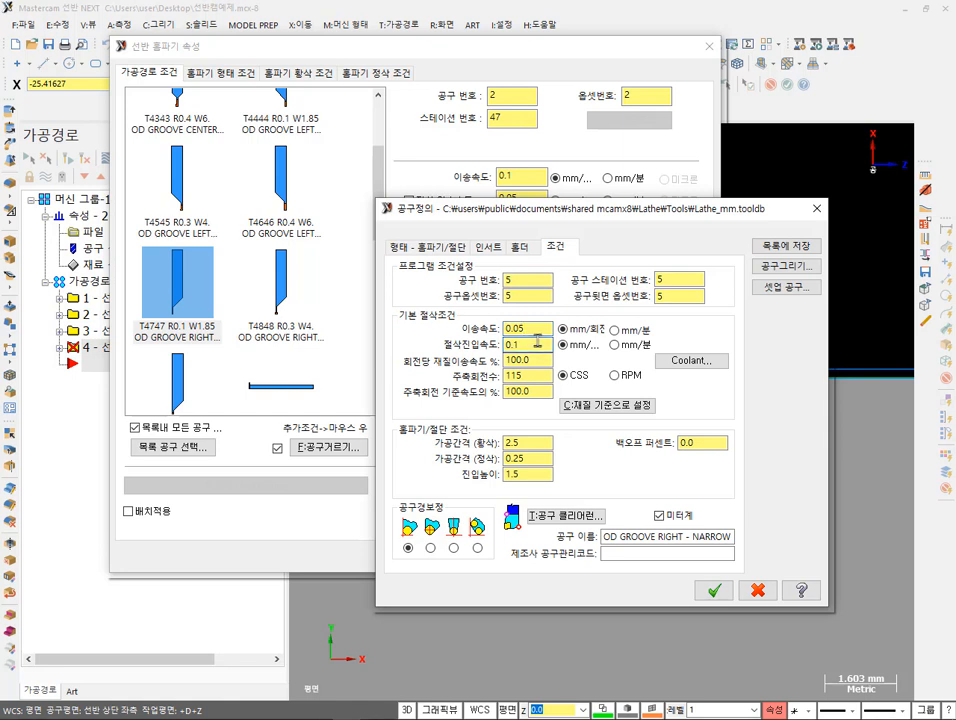
type("05")
left_click(612, 376)
left_click_drag(532, 374, 455, 378)
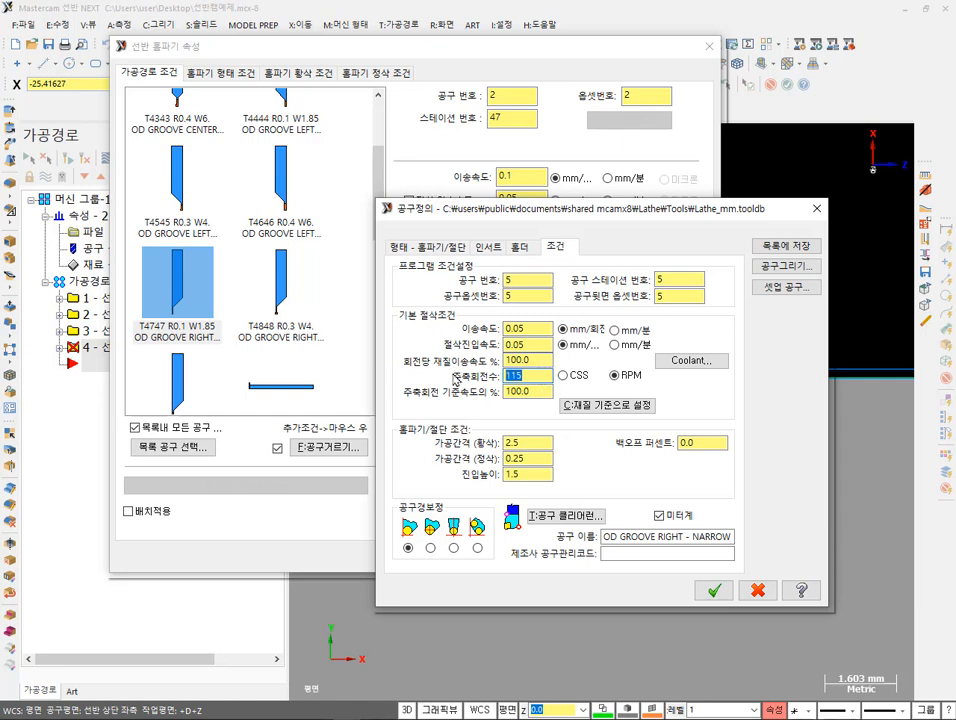
type("800")
left_click(713, 590)
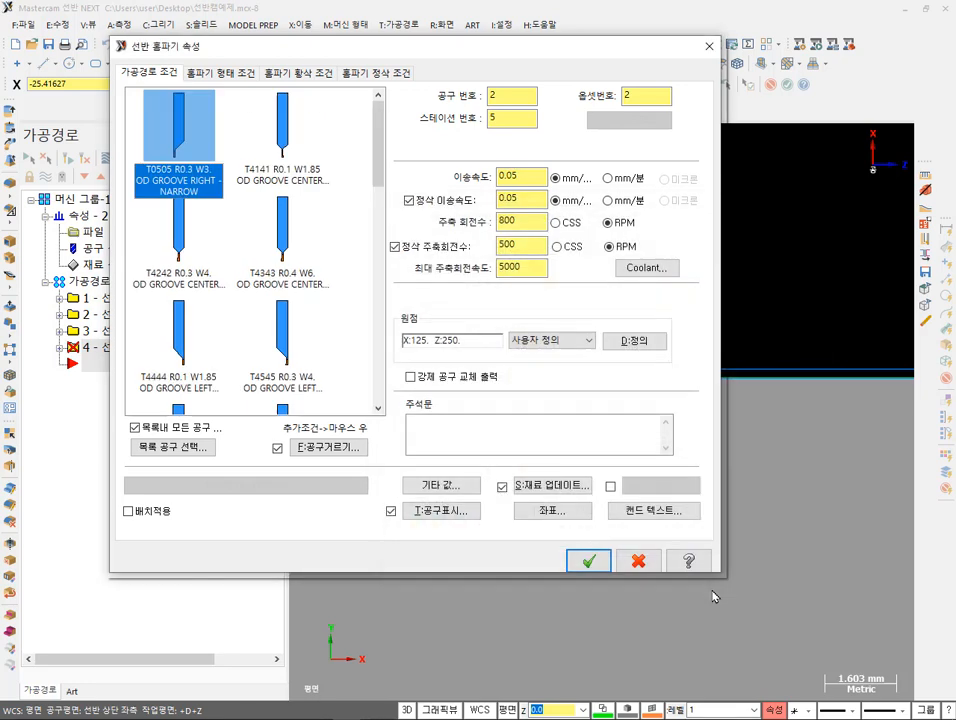
- Set the groove toolpath's tool number and offset number to 5
left_click(520, 97)
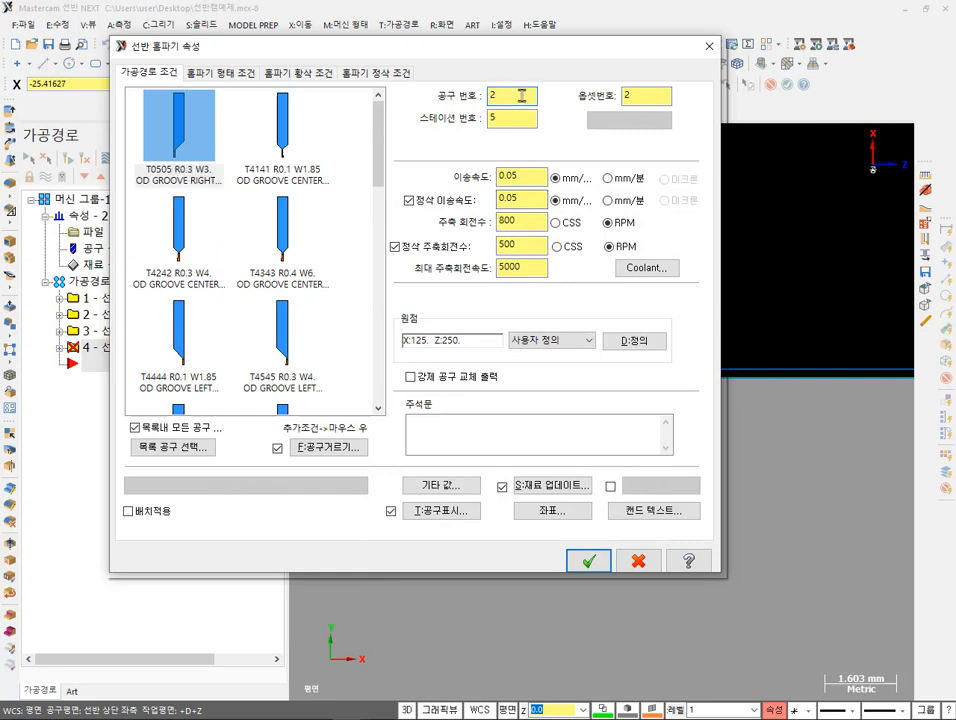
left_click_drag(521, 96, 486, 94)
type("5")
key("Tab")
type("5")
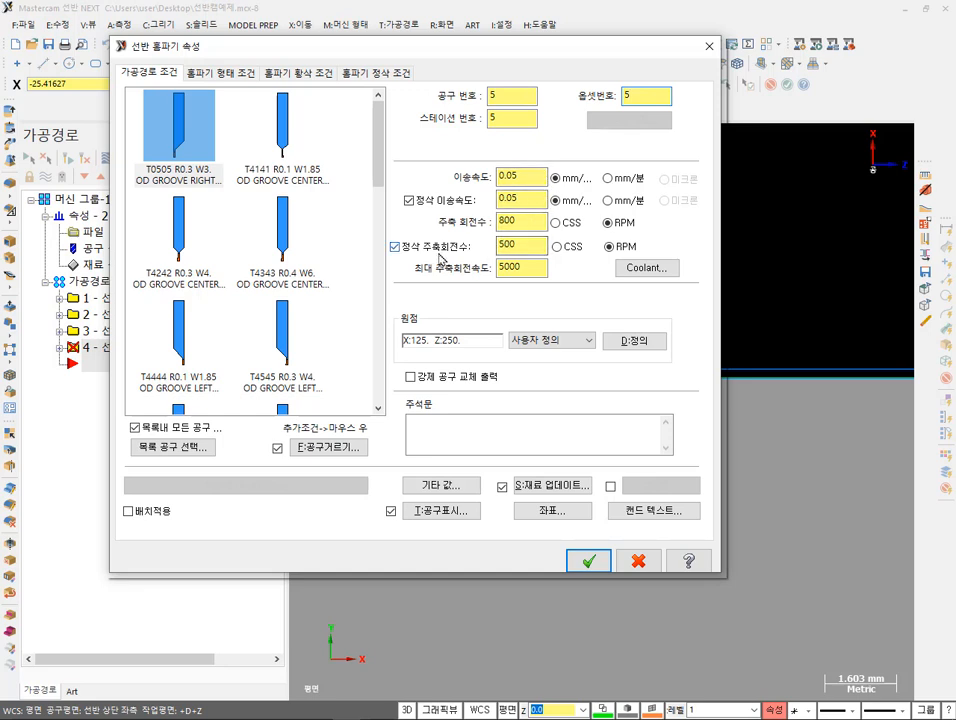
- Disable the groove toolpath's separate finish feed rate and finish spindle speed, and set the maximum spindle speed to 800
left_click(407, 253)
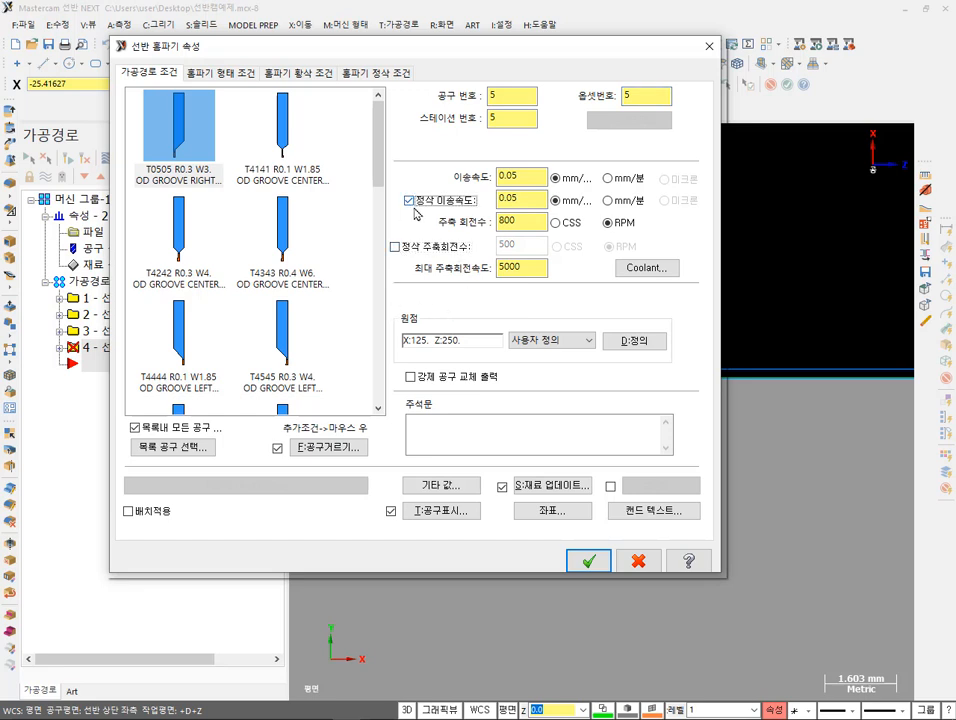
left_click(409, 200)
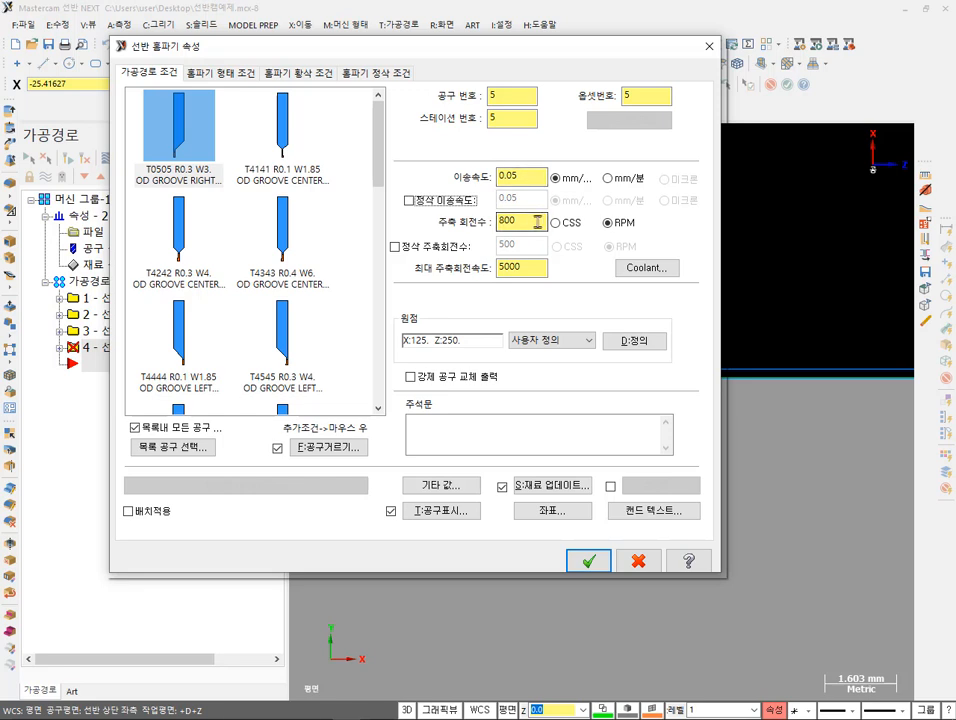
double_click(530, 268)
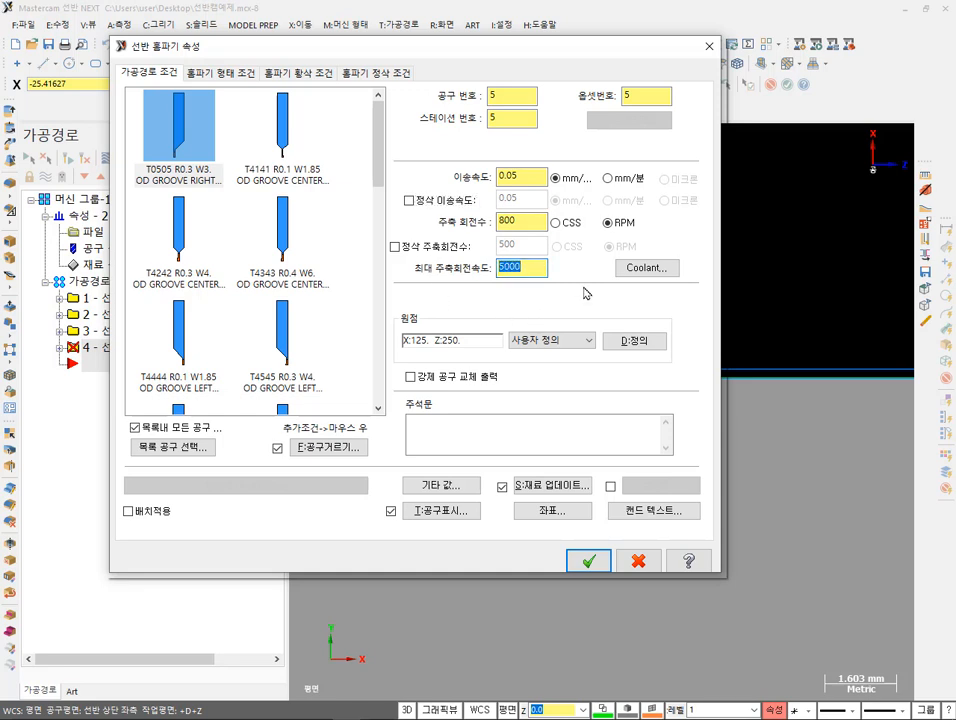
type("800")
left_click(516, 221)
left_click(537, 267)
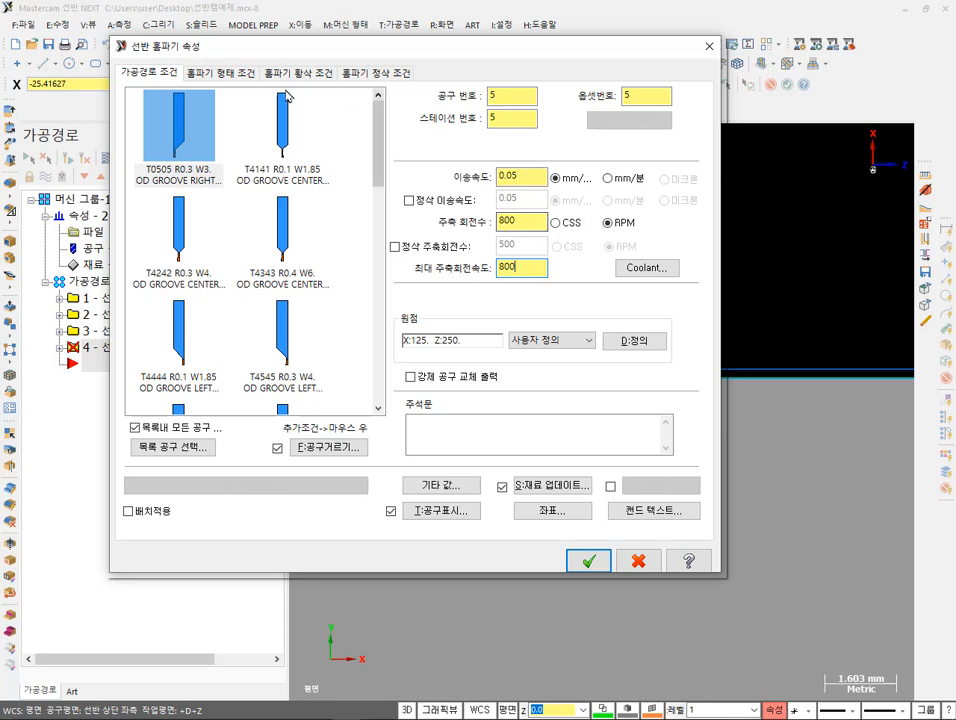
- Check the groove shape, rough and finish parameters, and accept them to generate the groove toolpath
left_click(237, 76)
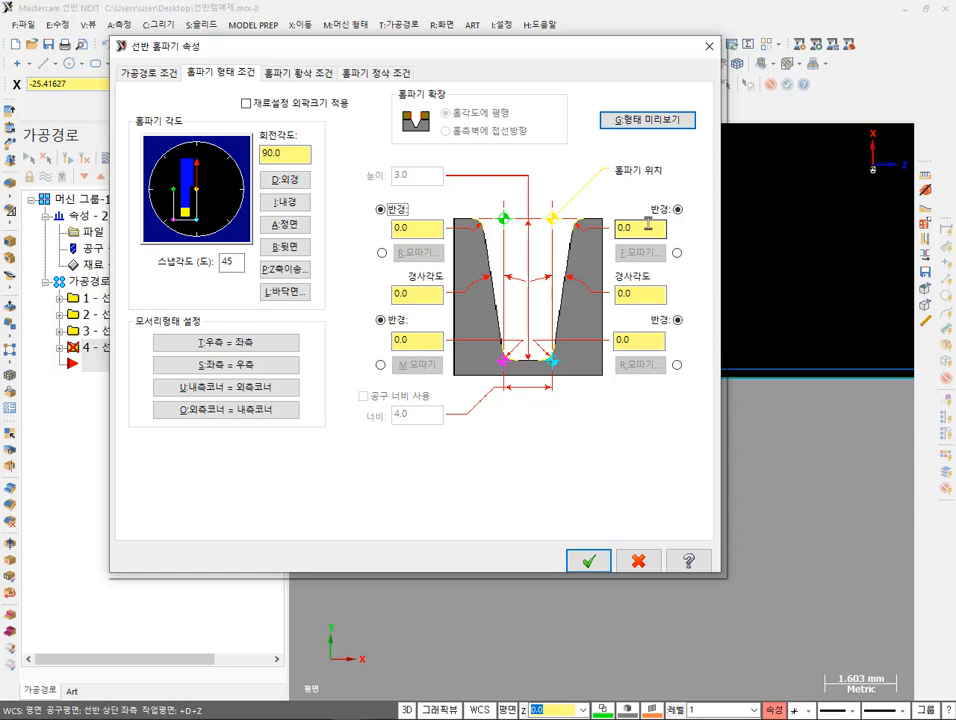
left_click(320, 75)
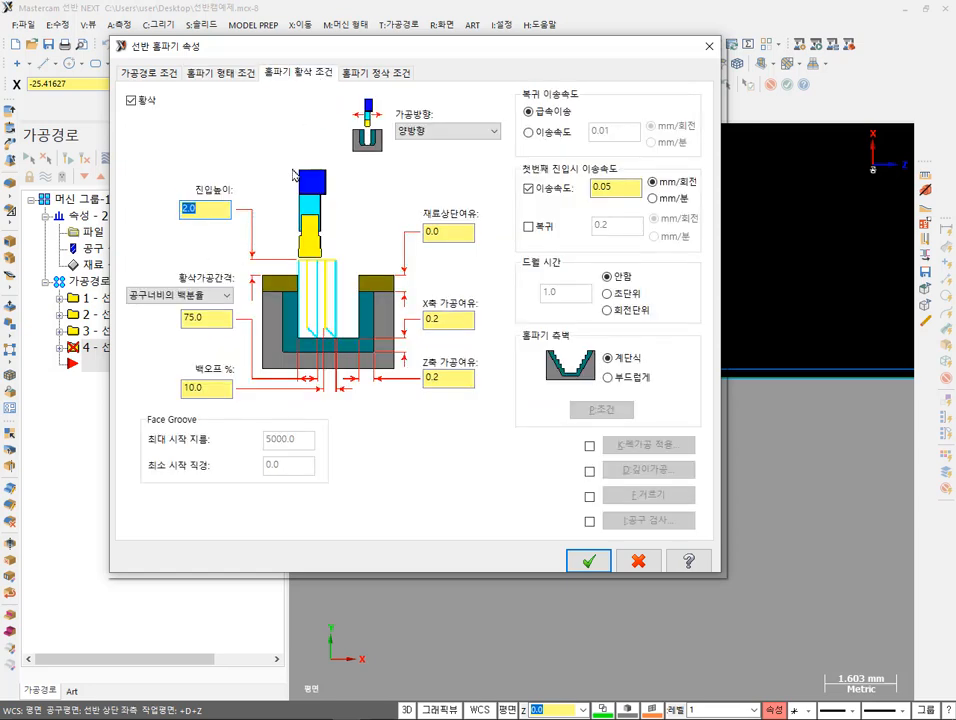
left_click(203, 210)
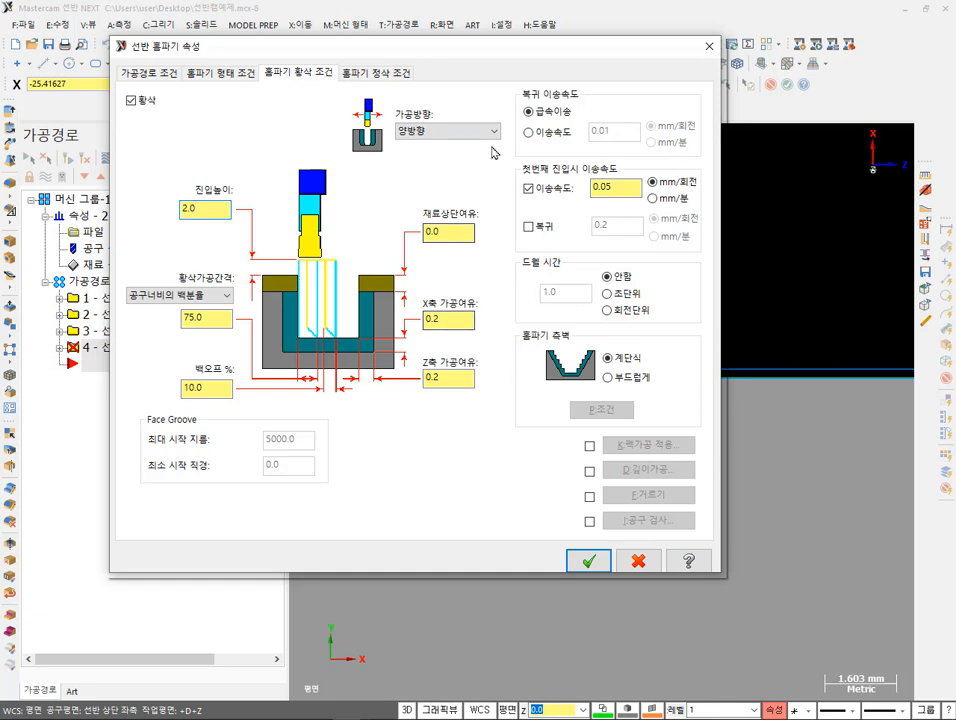
left_click(401, 78)
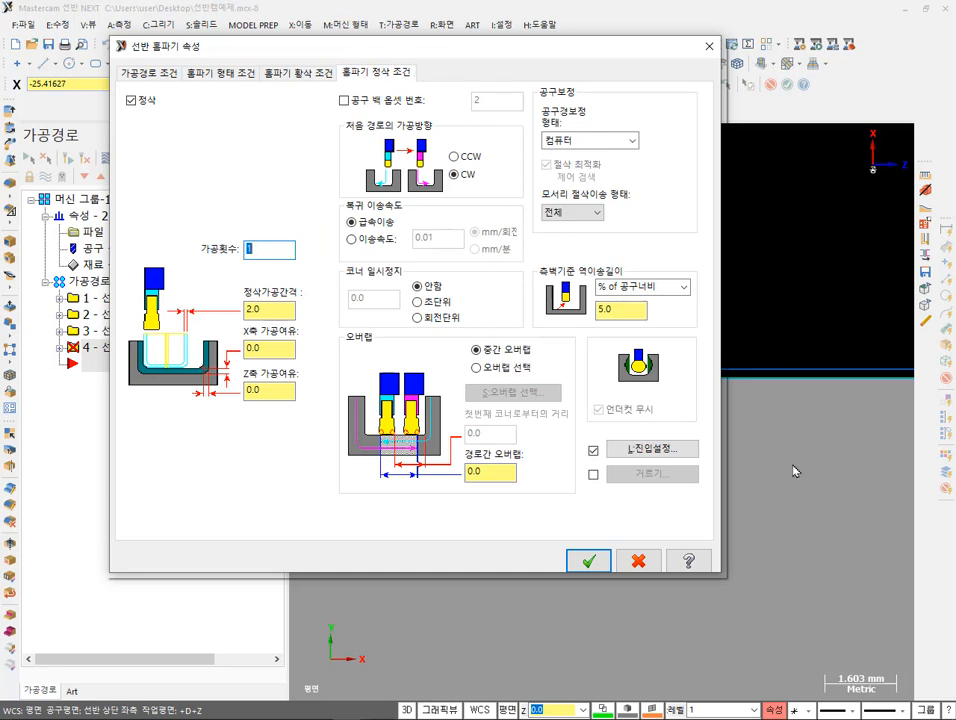
left_click(594, 563)
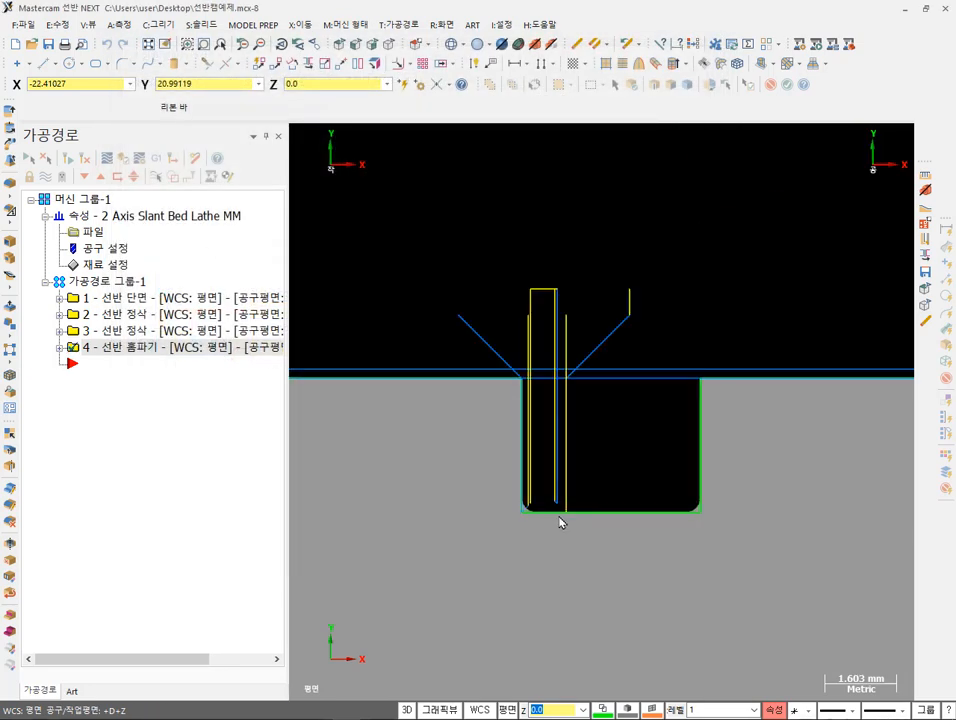
- Examine the groove toolpath on the part, including the diagonal entry moves on both finish passes
scroll(560, 522, "down", 1)
scroll(560, 522, "down", 4)
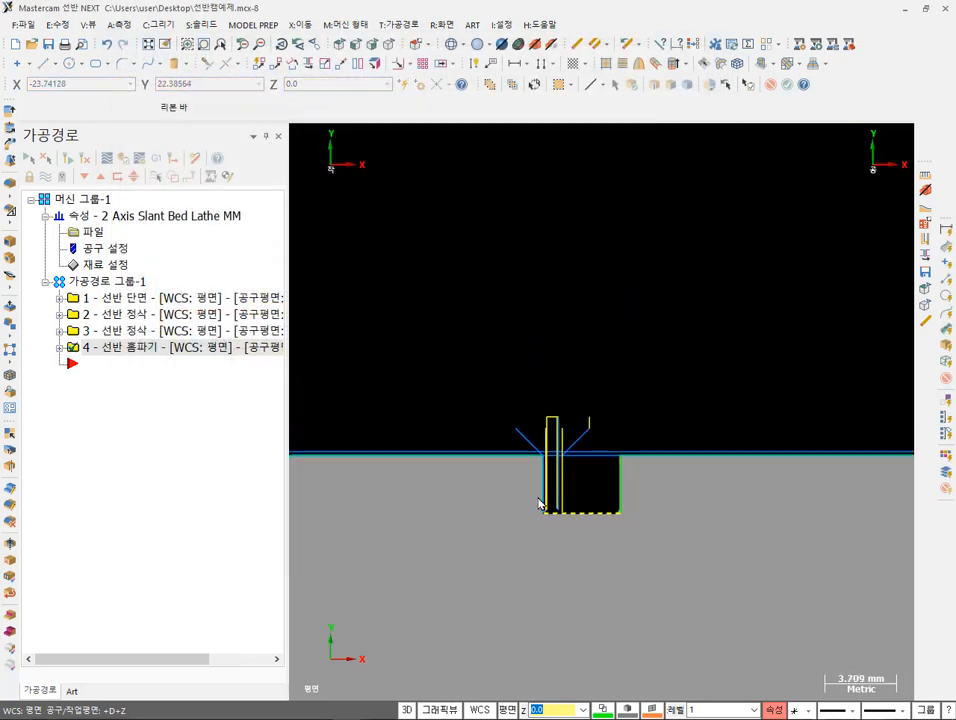
scroll(603, 386, "down", 8)
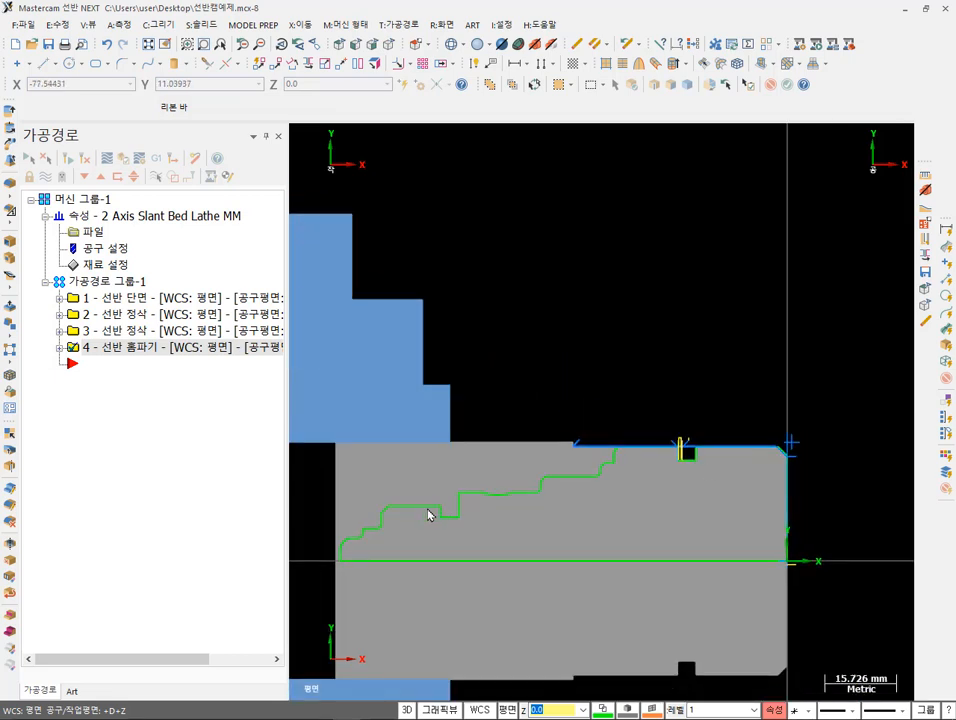
scroll(695, 443, "up", 10)
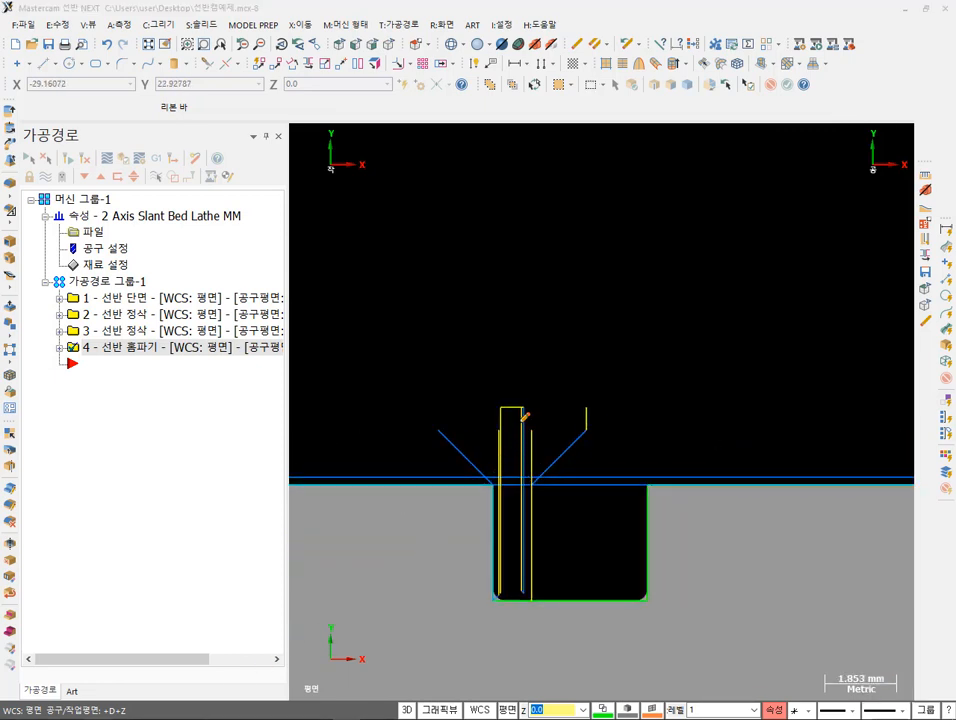
left_click_drag(509, 396, 497, 504)
left_click_drag(422, 408, 497, 490)
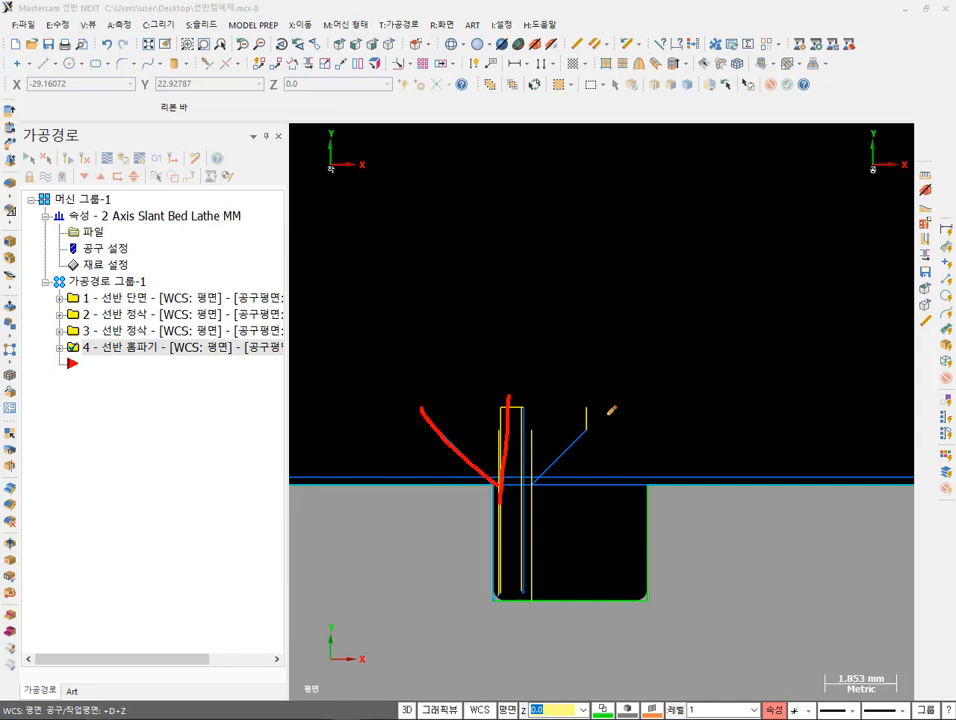
left_click_drag(607, 413, 538, 483)
right_click(591, 366)
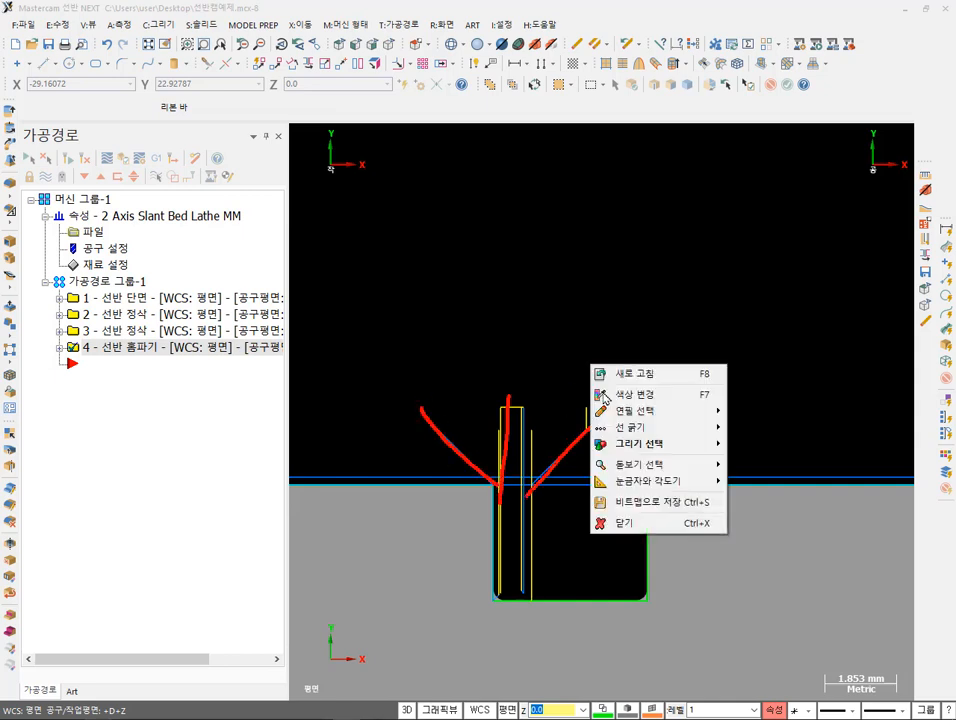
left_click(628, 521)
- Expand the groove operation and step through its toolpath in the backplot to check each tool move
double_click(106, 352)
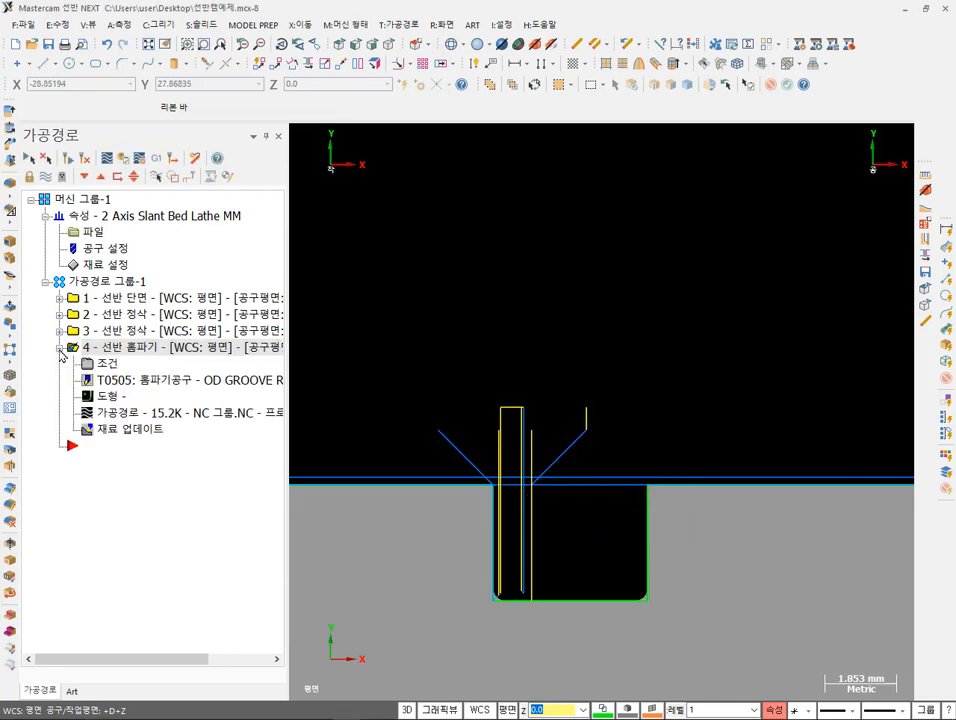
left_click(119, 415)
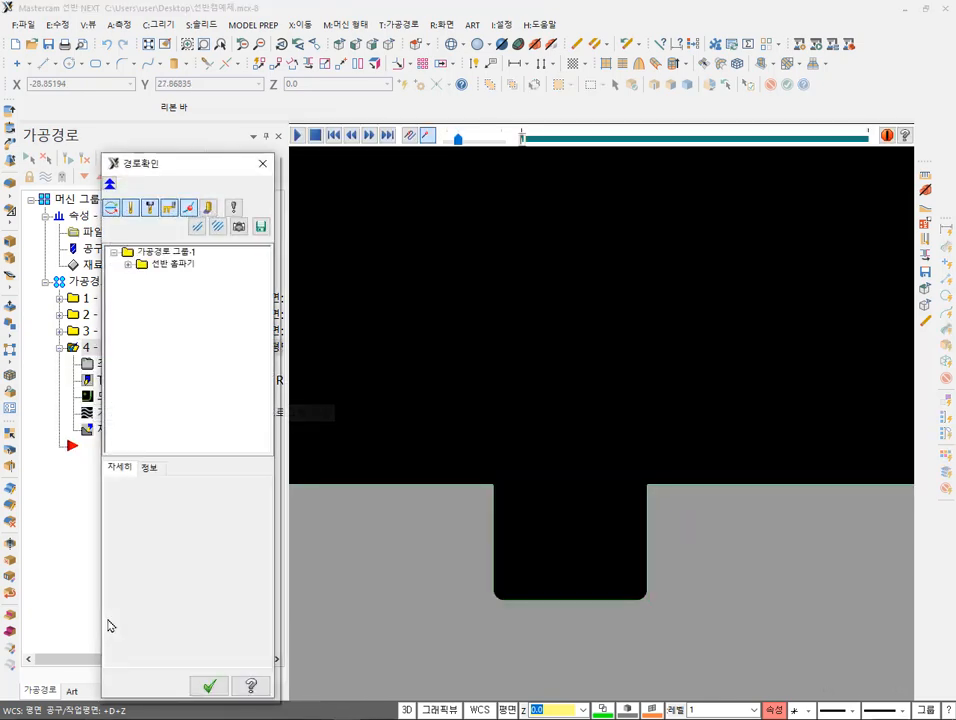
key("s")
key("s")
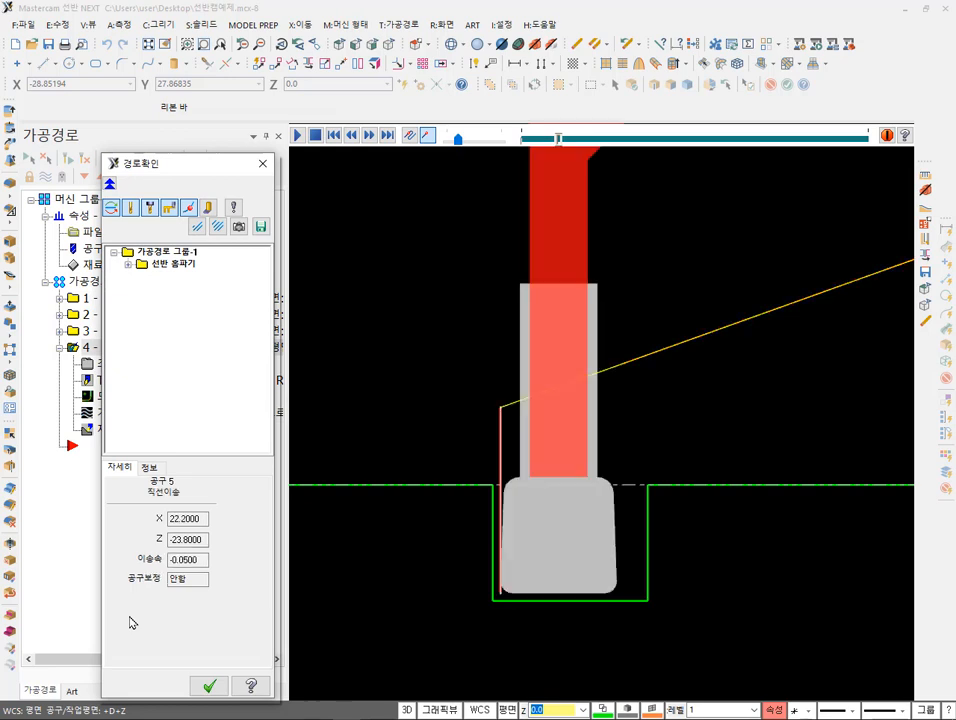
key("s")
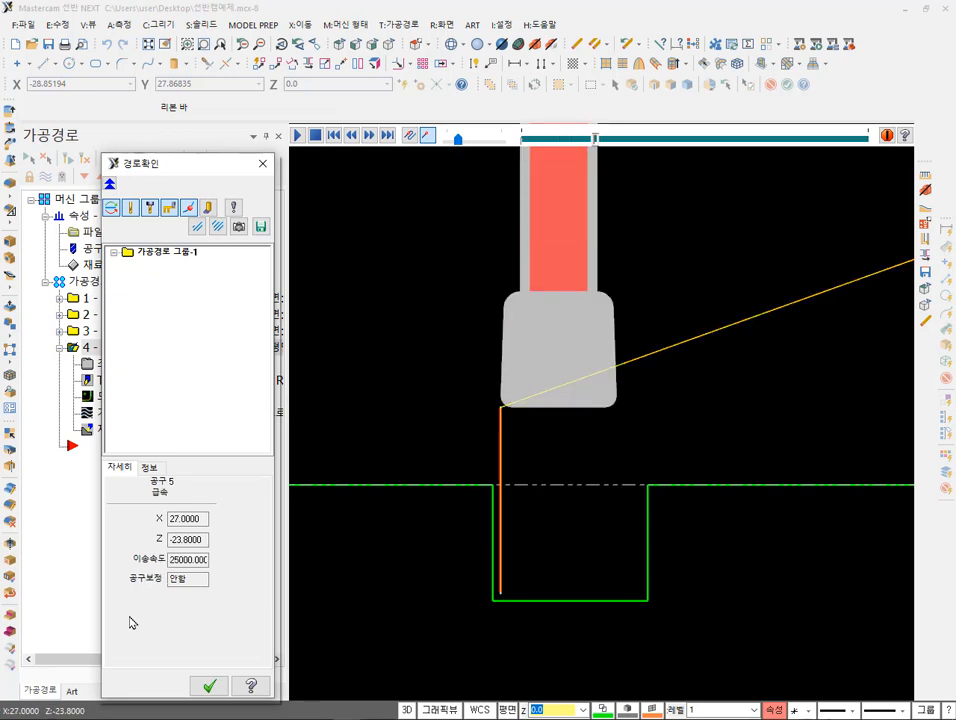
key("s")
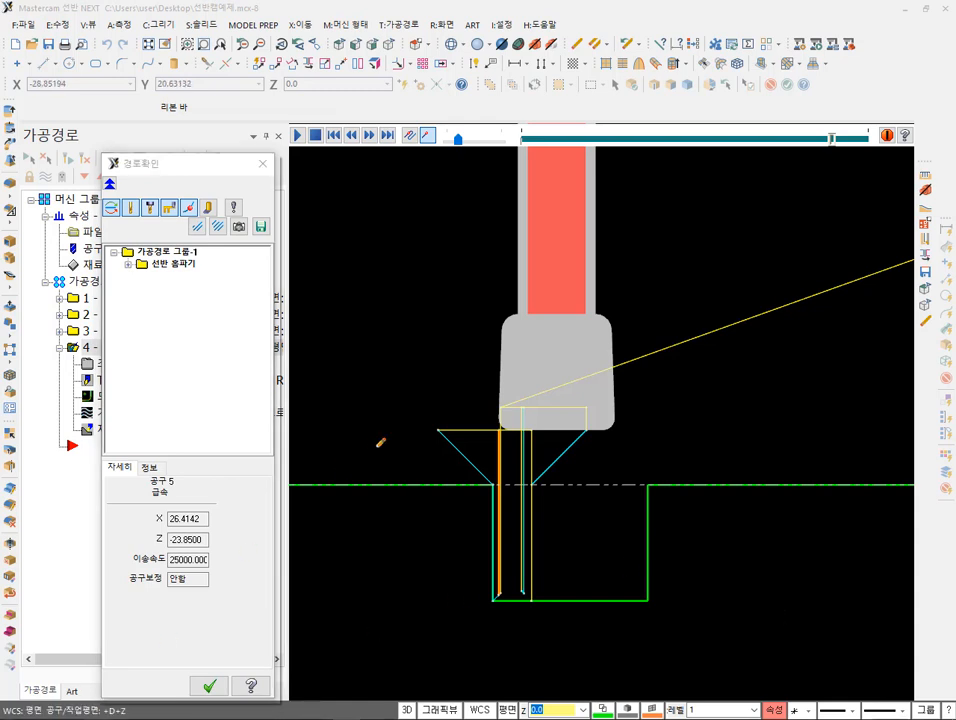
- Check the diagonal finish entries against the groove walls for possible tool collision, and close the backplot
mouse_move(482, 484)
left_mouse_down()
mouse_move(436, 478)
mouse_move(476, 384)
mouse_move(503, 440)
mouse_move(467, 507)
mouse_move(491, 400)
mouse_move(492, 265)
mouse_move(316, 240)
left_mouse_up()
left_click_drag(427, 403, 484, 480)
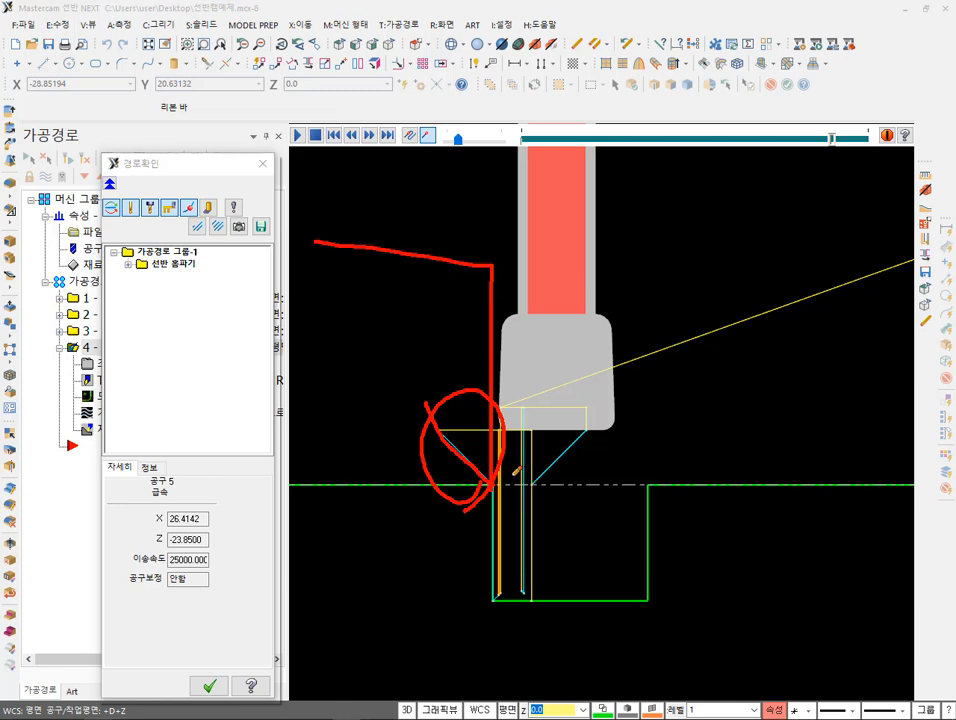
left_click_drag(648, 347, 646, 492)
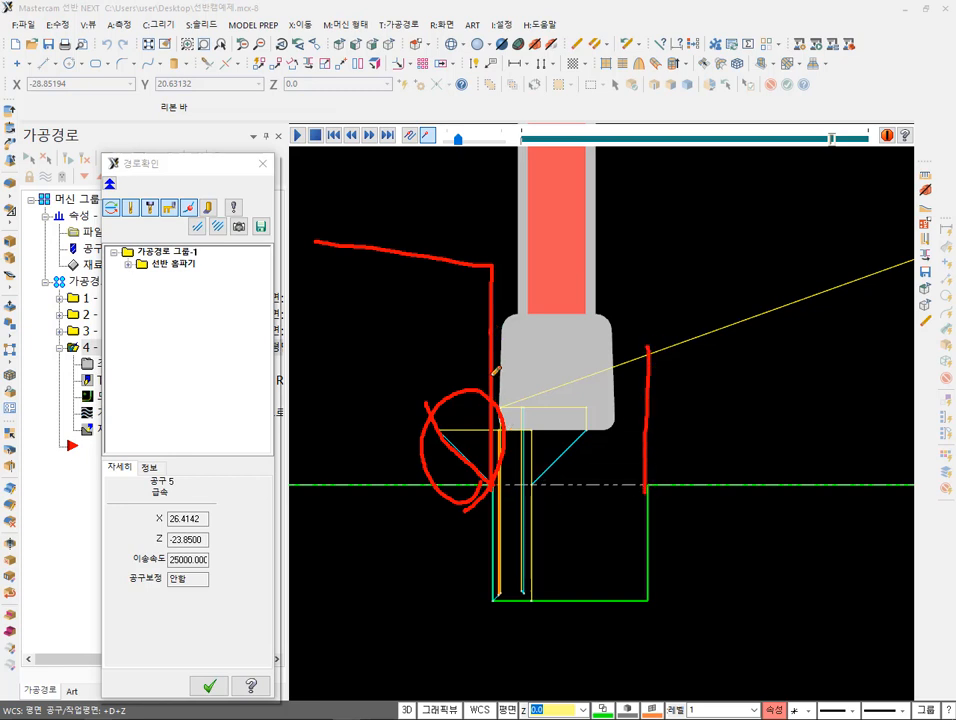
mouse_move(521, 478)
left_mouse_down()
mouse_move(602, 414)
mouse_move(650, 350)
mouse_move(512, 500)
left_mouse_up()
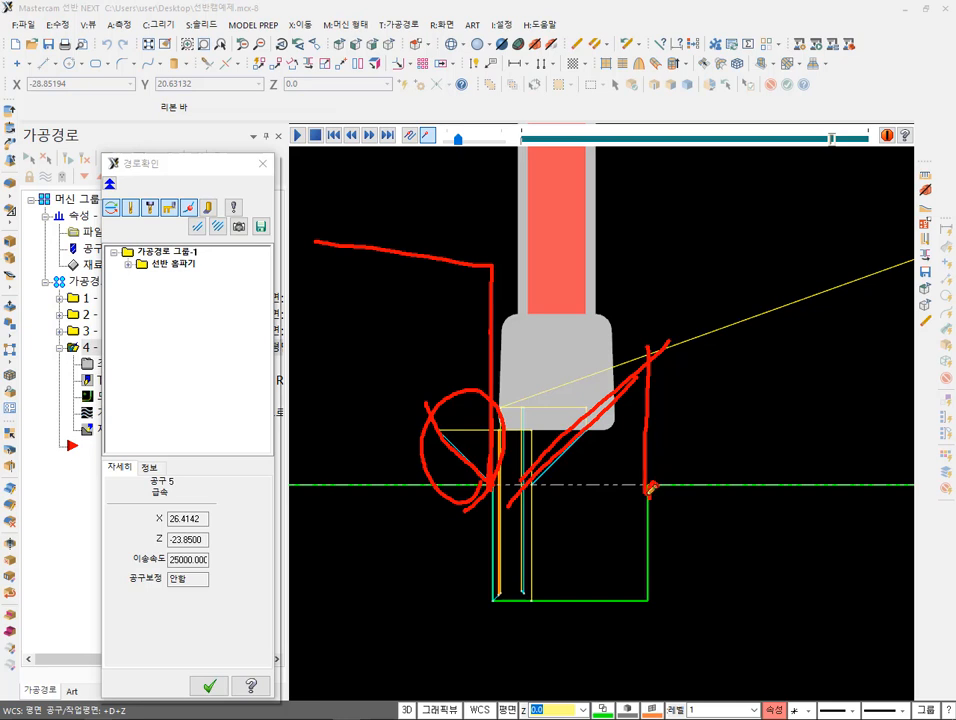
left_click_drag(667, 474, 614, 520)
left_click_drag(637, 448, 659, 503)
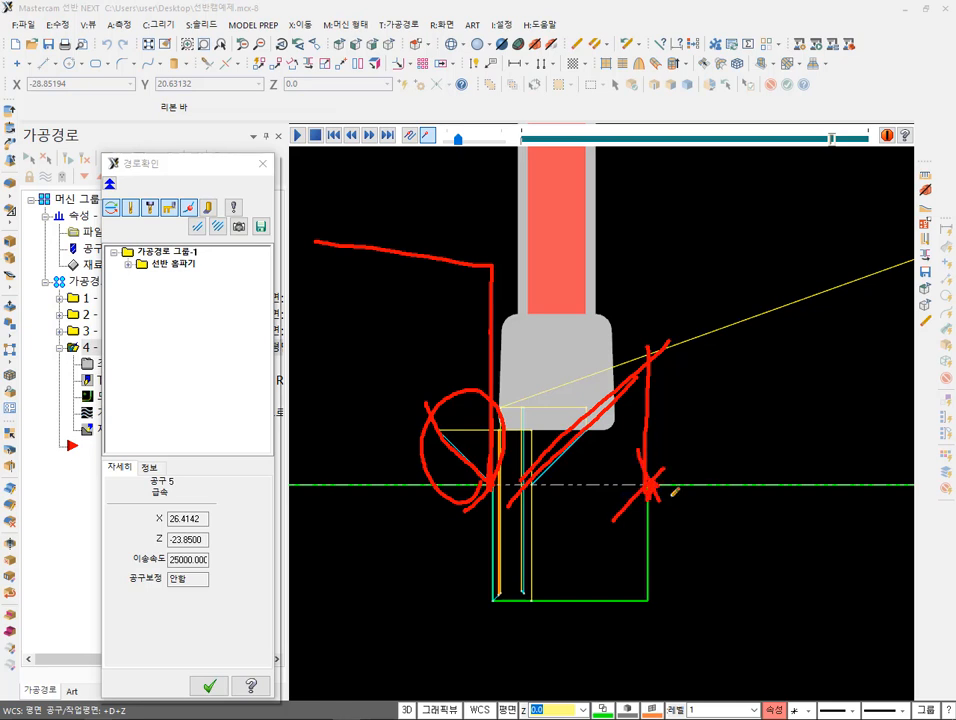
right_click(744, 326)
left_click(795, 491)
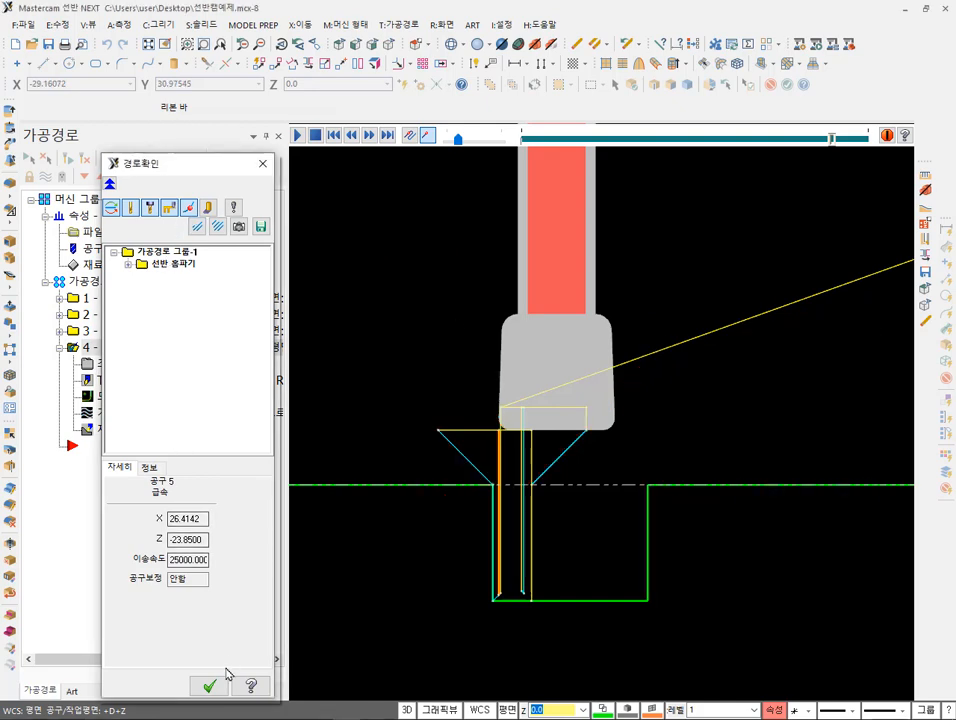
left_click(209, 685)
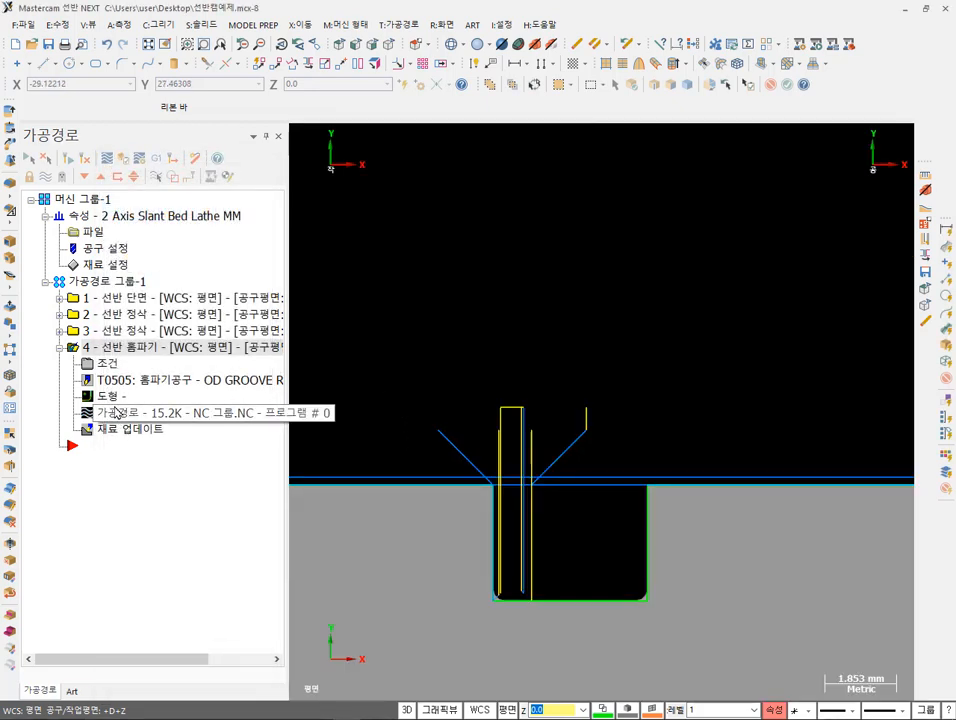
- Set the entry vector angle to -90 degrees for both the first and second groove finish passes, and accept the parameters
left_click(103, 363)
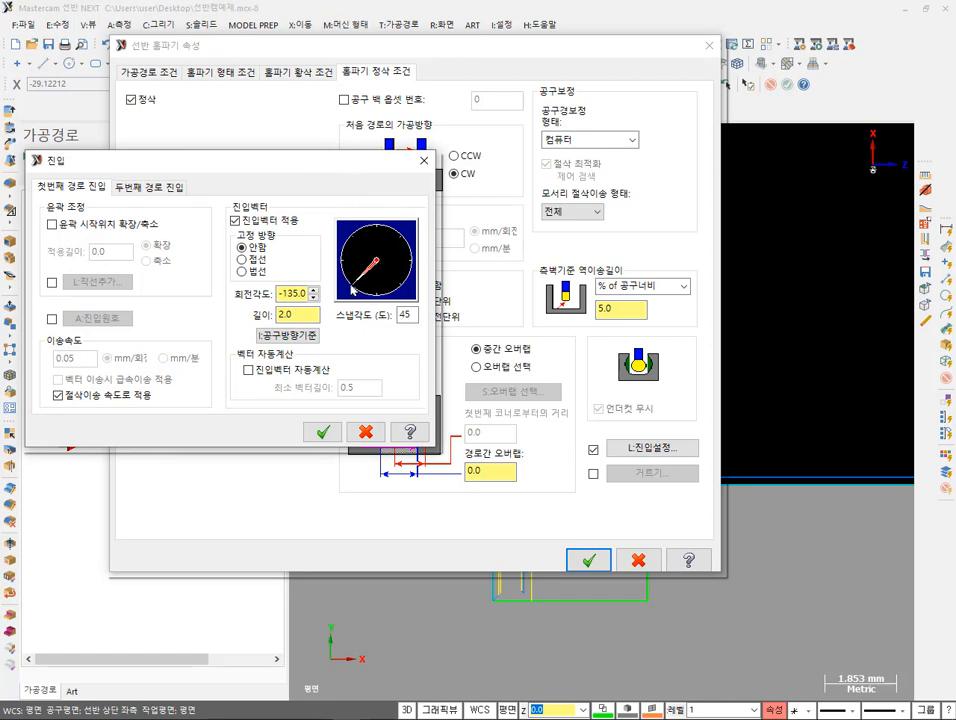
left_click(168, 190)
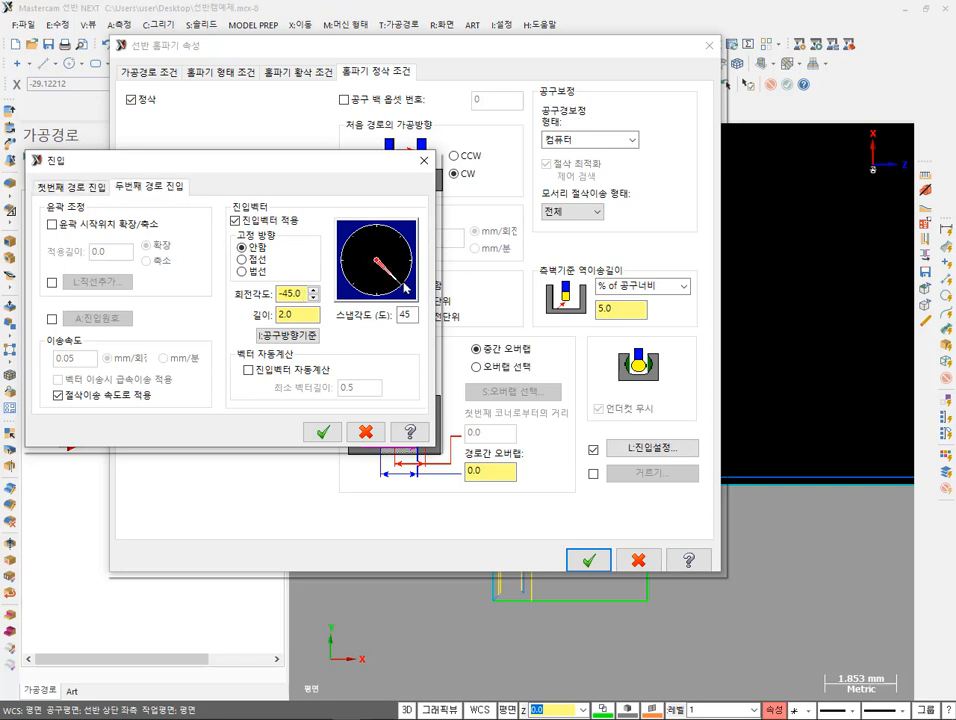
left_click(75, 187)
left_click(376, 296)
left_click(170, 187)
left_click(378, 287)
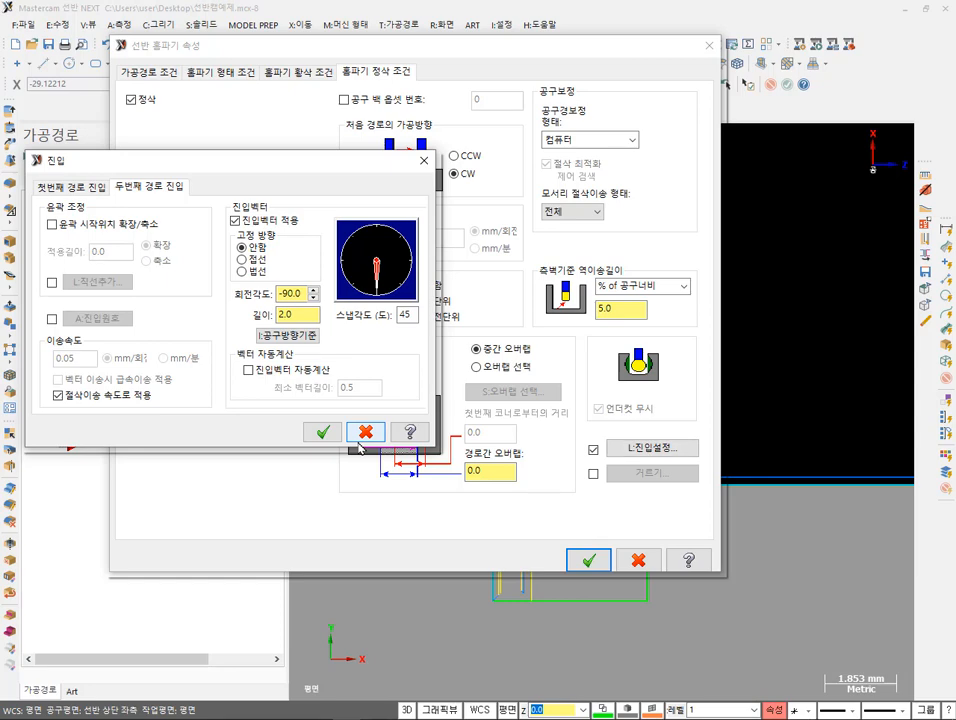
left_click(322, 431)
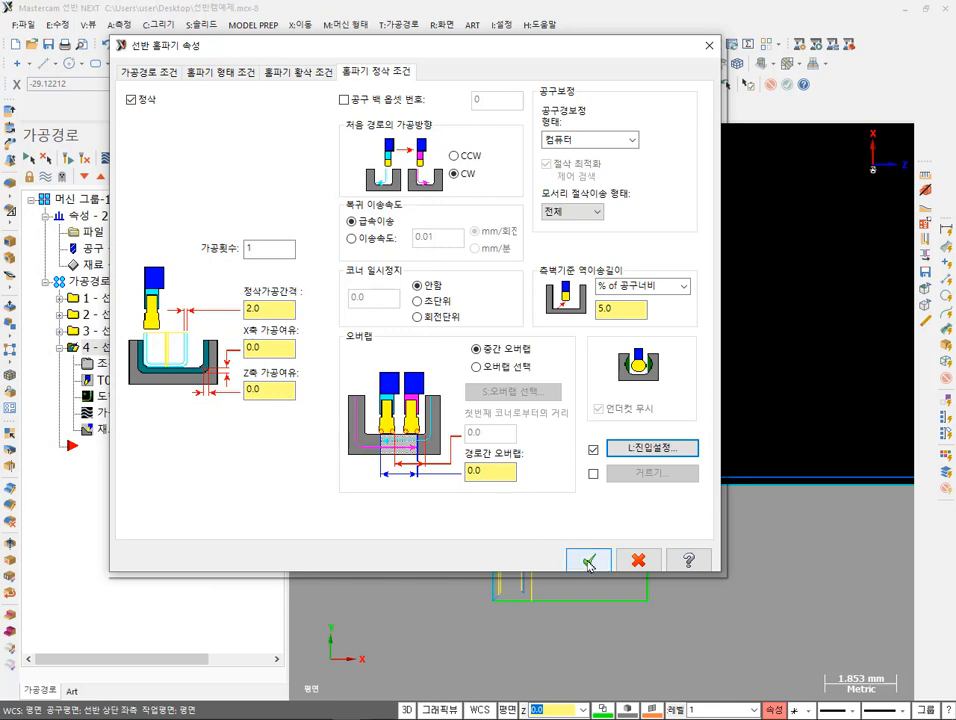
left_click(589, 561)
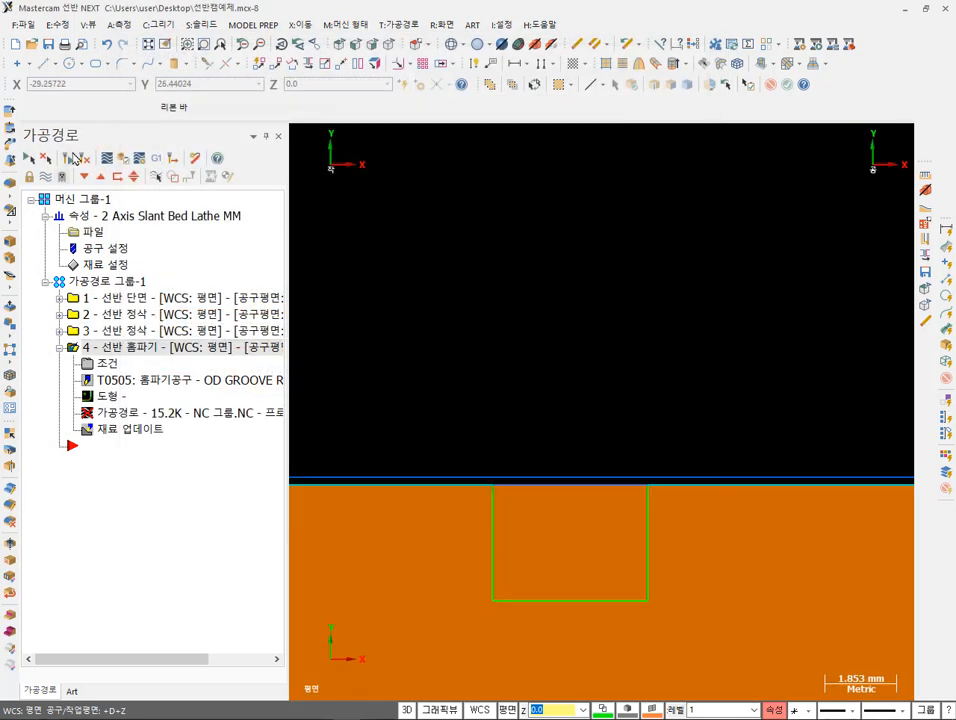
- Regenerate the edited groove toolpath and collapse its operation in the toolpath list
left_click(68, 158)
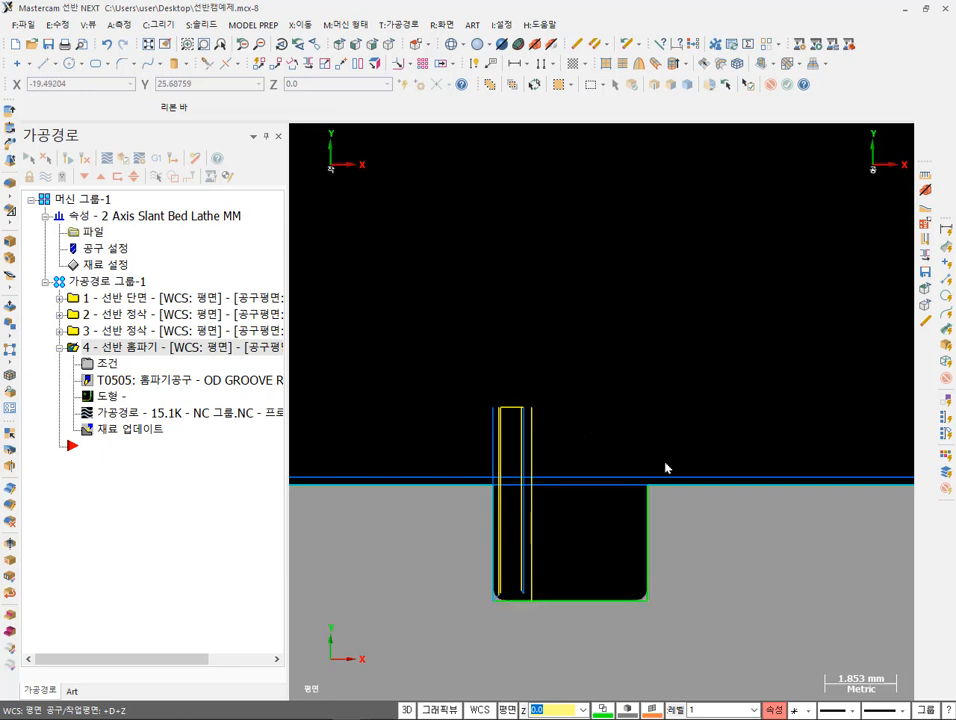
left_click(481, 562)
left_click(60, 347)
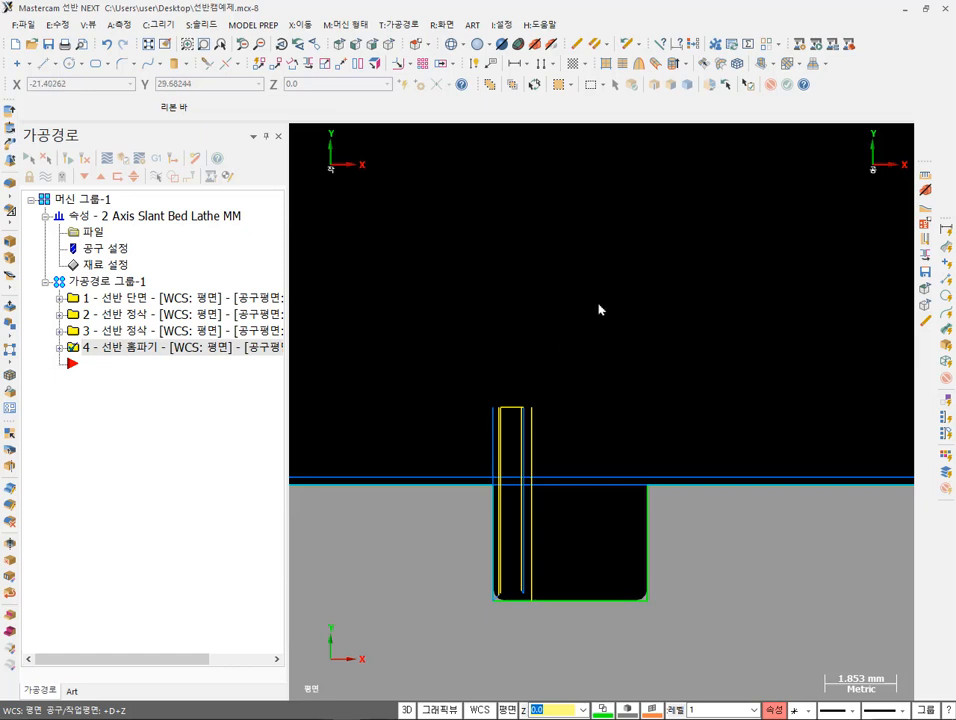
scroll(588, 315, "down", 5)
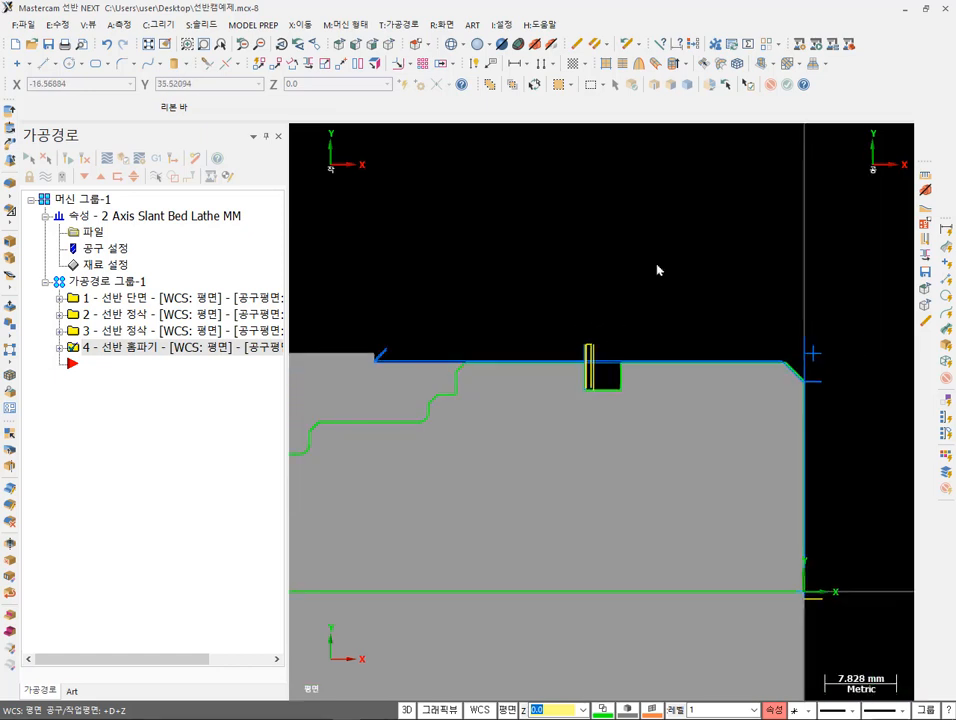
- Select all four operations in the toolpath group and open them in solid verification, with the simulator window maximized
scroll(732, 294, "down", 1)
scroll(545, 270, "down", 1)
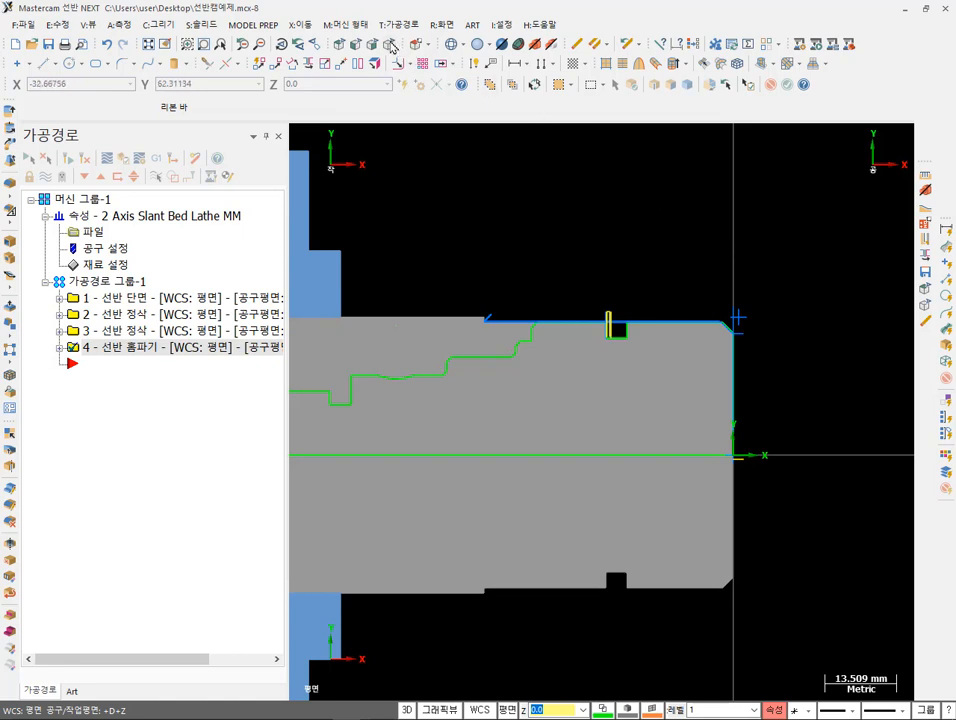
left_click(116, 284)
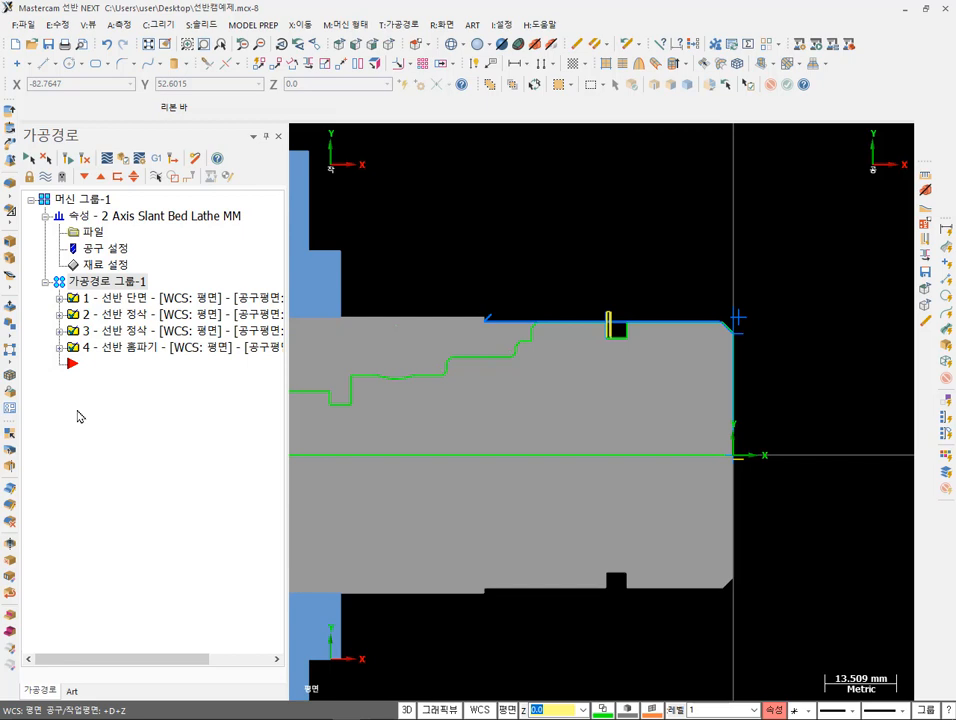
left_click(123, 160)
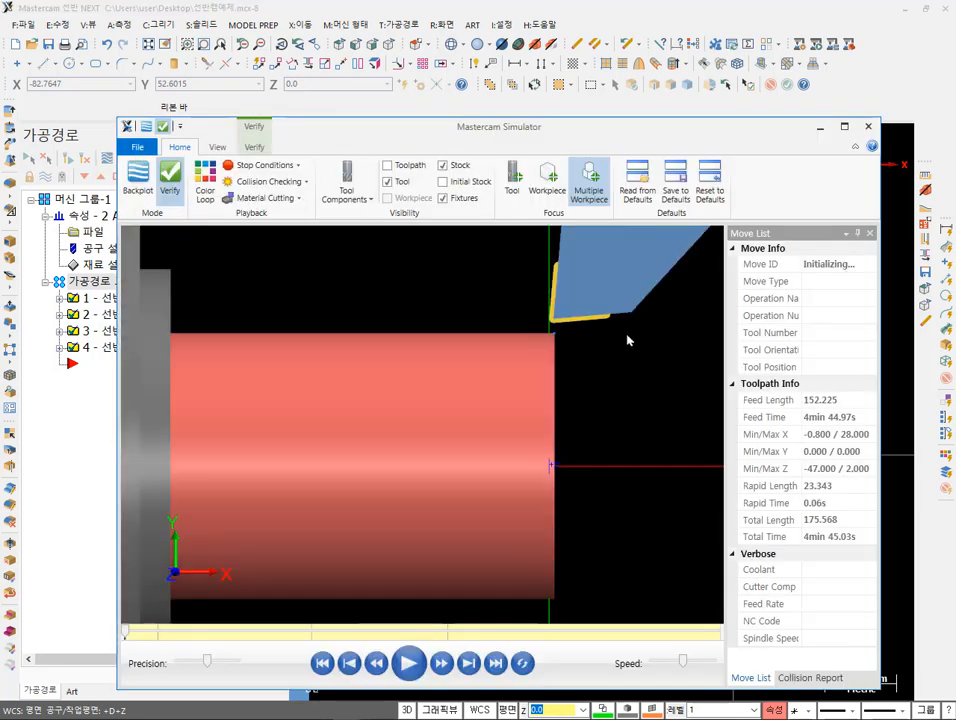
left_click(844, 126)
scroll(528, 361, "down", 5)
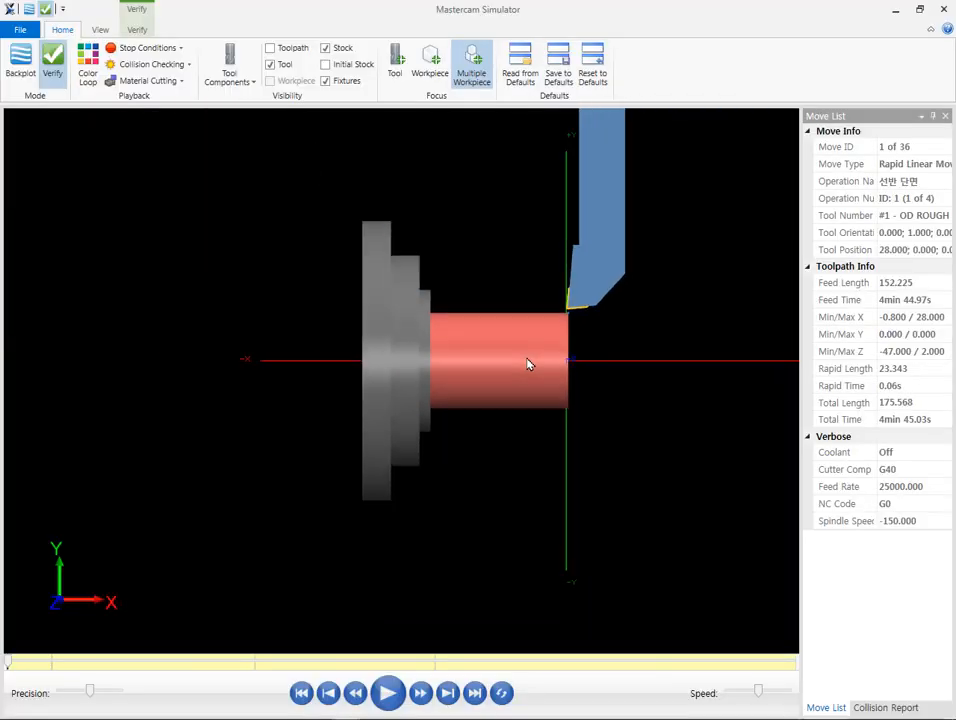
scroll(589, 286, "up", 3)
scroll(551, 305, "down", 2)
middle_click_drag(476, 378, 444, 378)
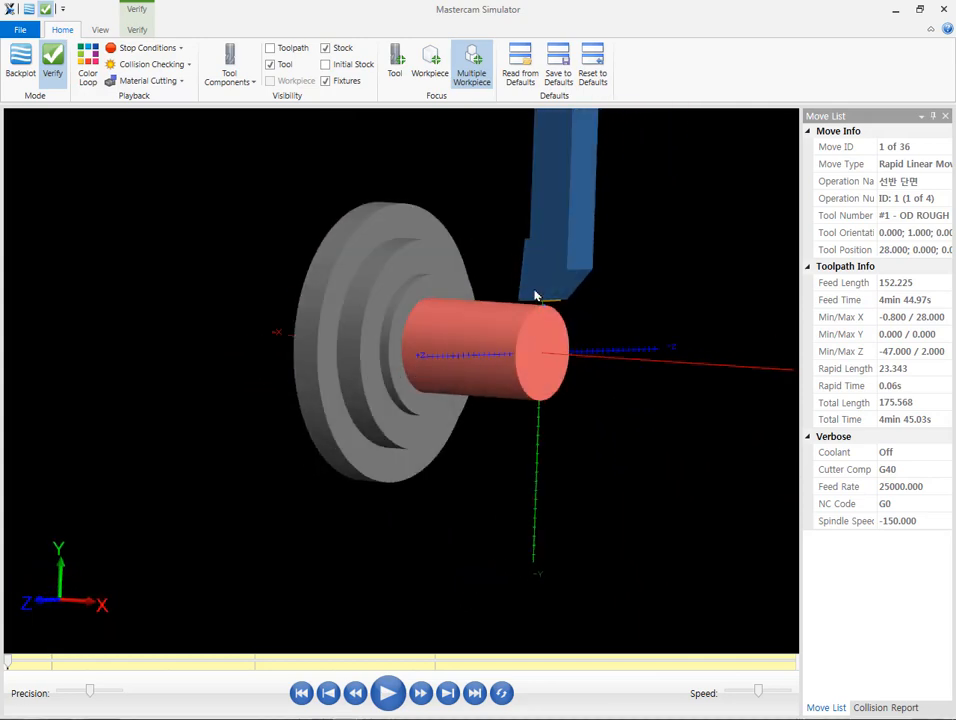
scroll(546, 227, "up", 3)
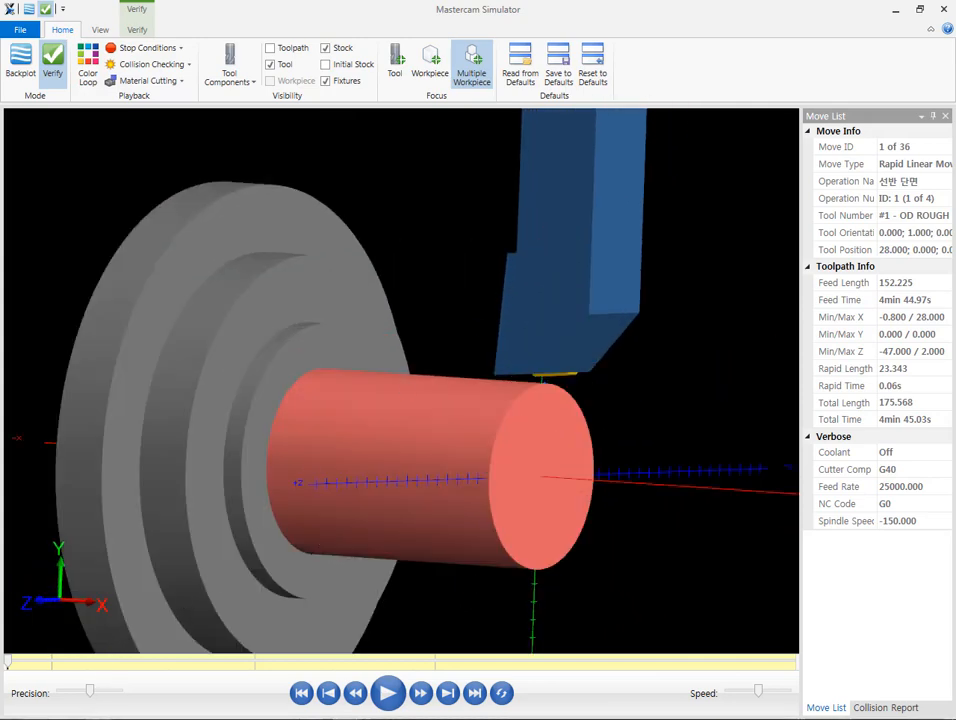
- Sketch the chuck rotation directions and cutting insert positions over the simulated setup with the screen pen, and close the annotation
mouse_move(367, 358)
left_mouse_down()
mouse_move(348, 316)
mouse_move(258, 337)
mouse_move(211, 405)
mouse_move(240, 399)
left_mouse_up()
mouse_move(168, 320)
left_mouse_down()
mouse_move(213, 248)
mouse_move(337, 229)
mouse_move(312, 258)
left_mouse_up()
mouse_move(346, 341)
left_mouse_down()
mouse_move(292, 318)
mouse_move(240, 350)
mouse_move(200, 424)
mouse_move(251, 406)
left_mouse_up()
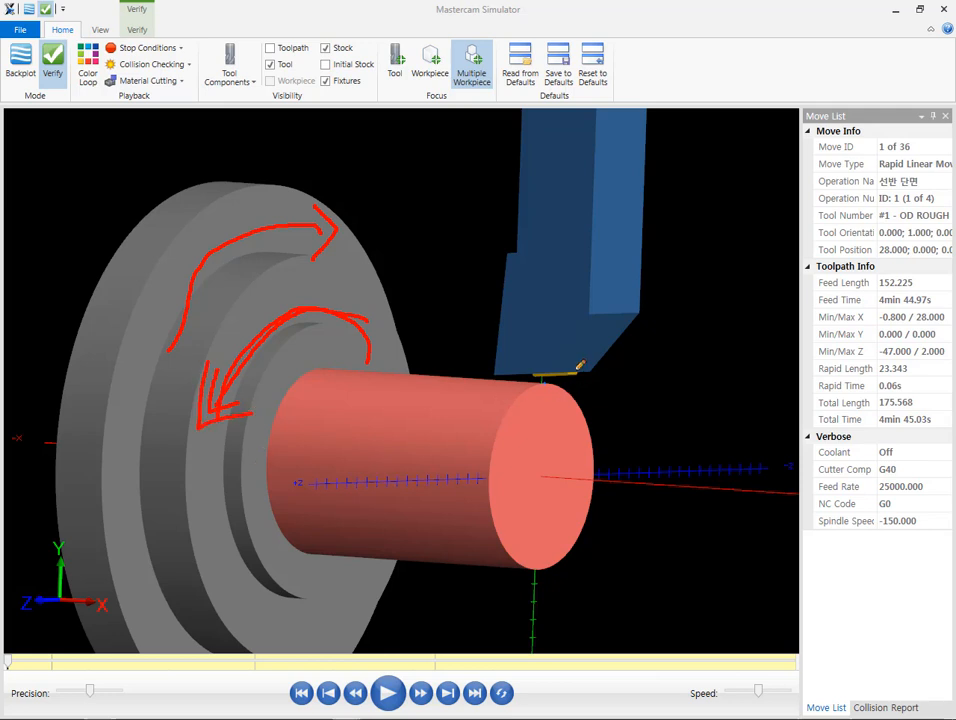
left_click_drag(557, 377, 566, 369)
left_click_drag(173, 295, 299, 244)
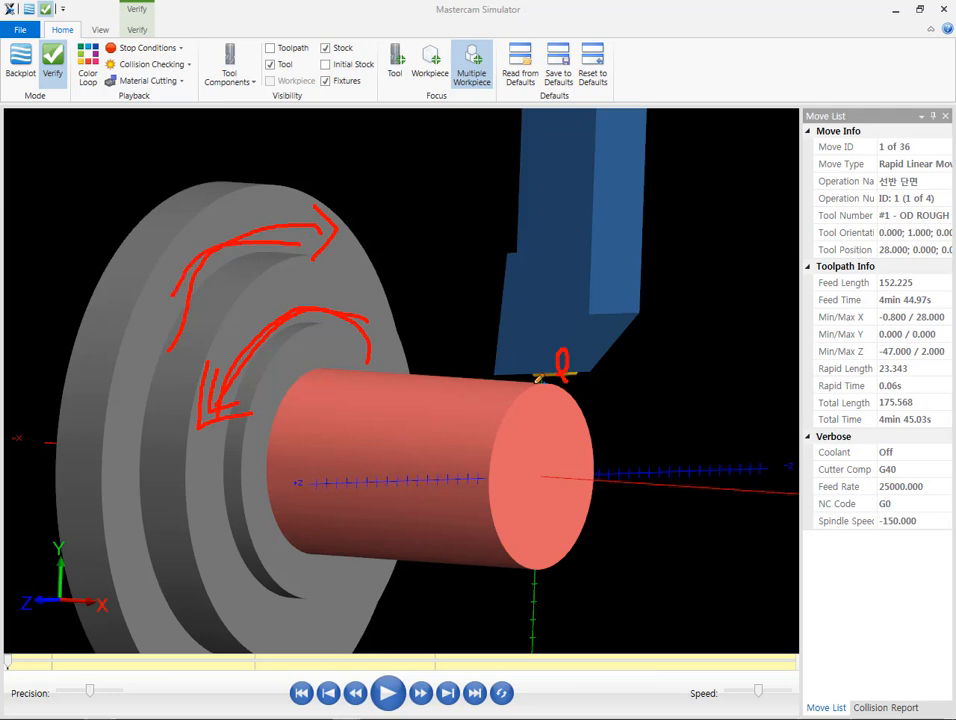
mouse_move(502, 336)
left_mouse_down()
mouse_move(528, 328)
mouse_move(522, 374)
mouse_move(498, 377)
mouse_move(496, 350)
mouse_move(522, 370)
left_mouse_up()
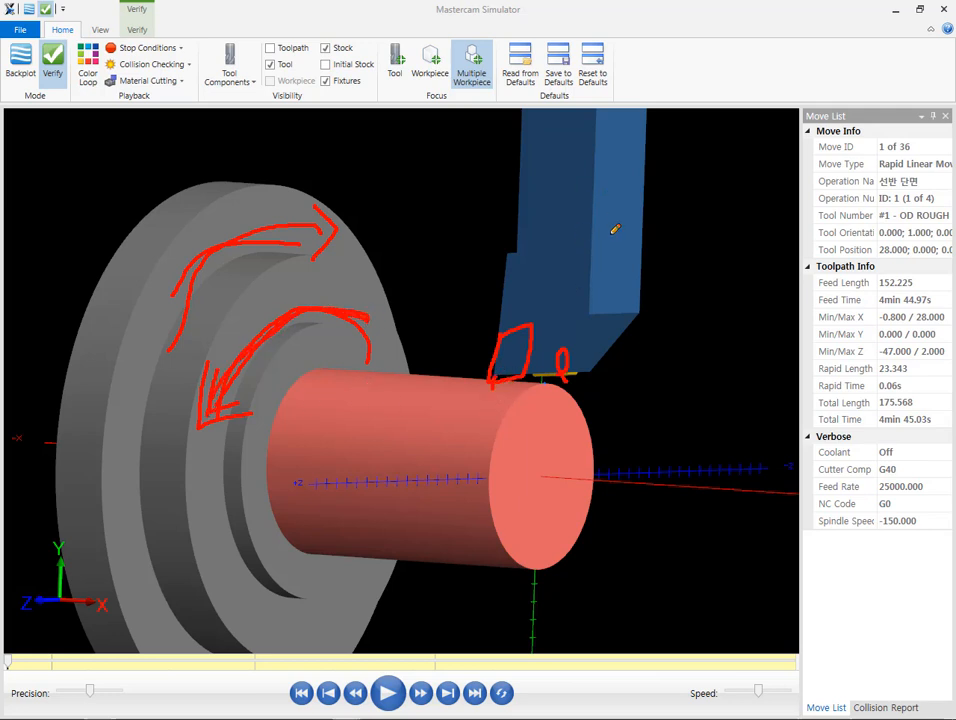
mouse_move(563, 368)
left_mouse_down()
mouse_move(566, 341)
mouse_move(574, 368)
left_mouse_up()
left_click_drag(497, 366, 488, 378)
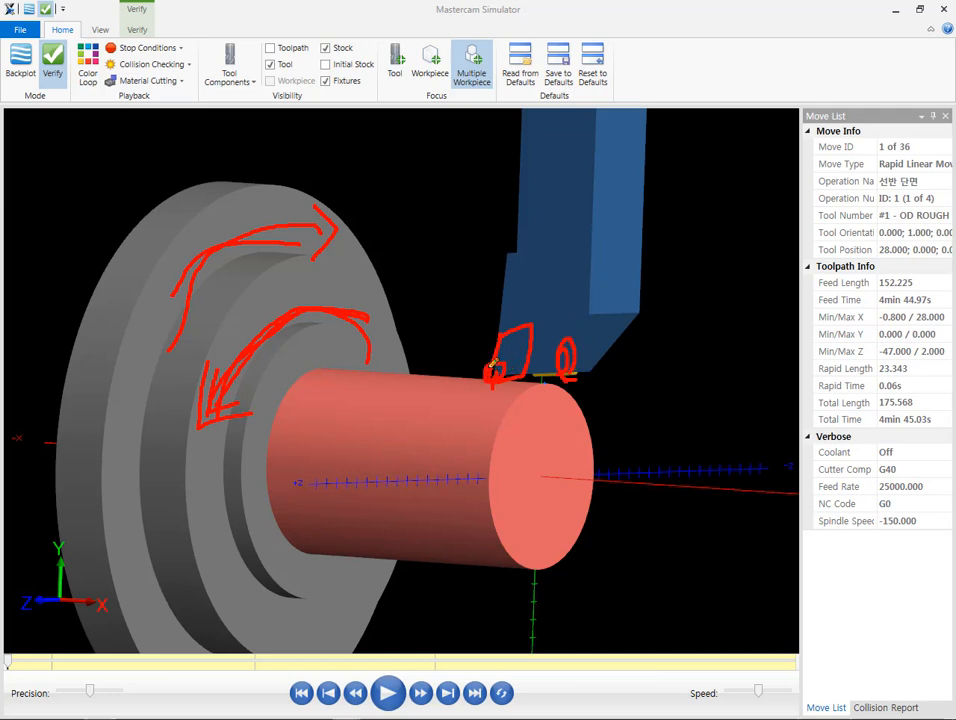
mouse_move(373, 287)
left_mouse_down()
mouse_move(259, 338)
mouse_move(210, 419)
left_mouse_up()
mouse_move(488, 373)
left_mouse_down()
mouse_move(497, 366)
mouse_move(481, 391)
left_mouse_up()
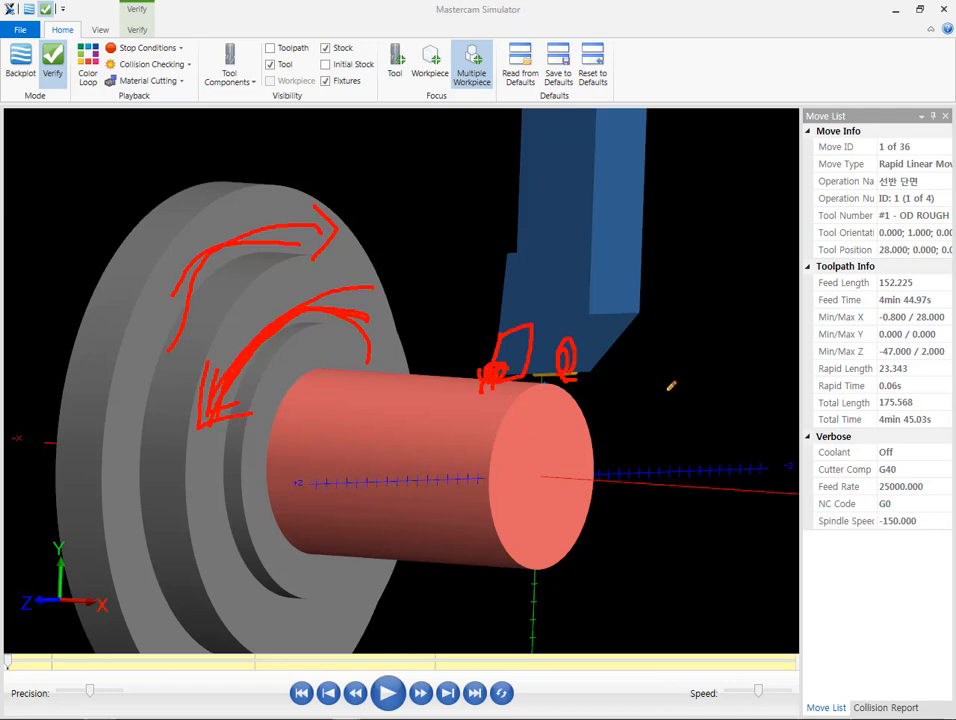
right_click(669, 388)
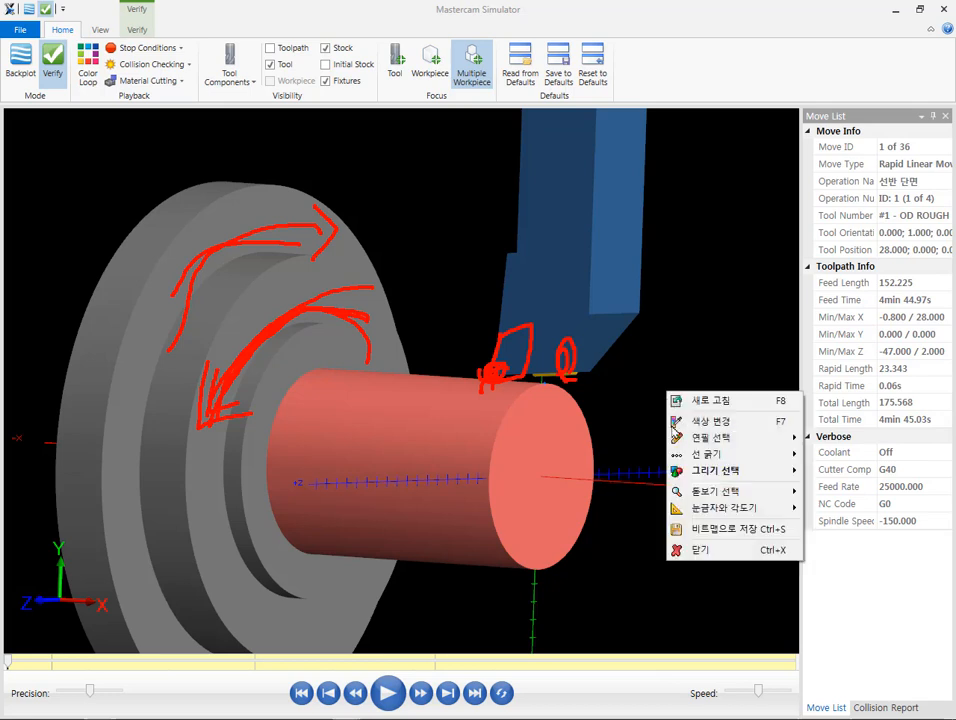
left_click(677, 551)
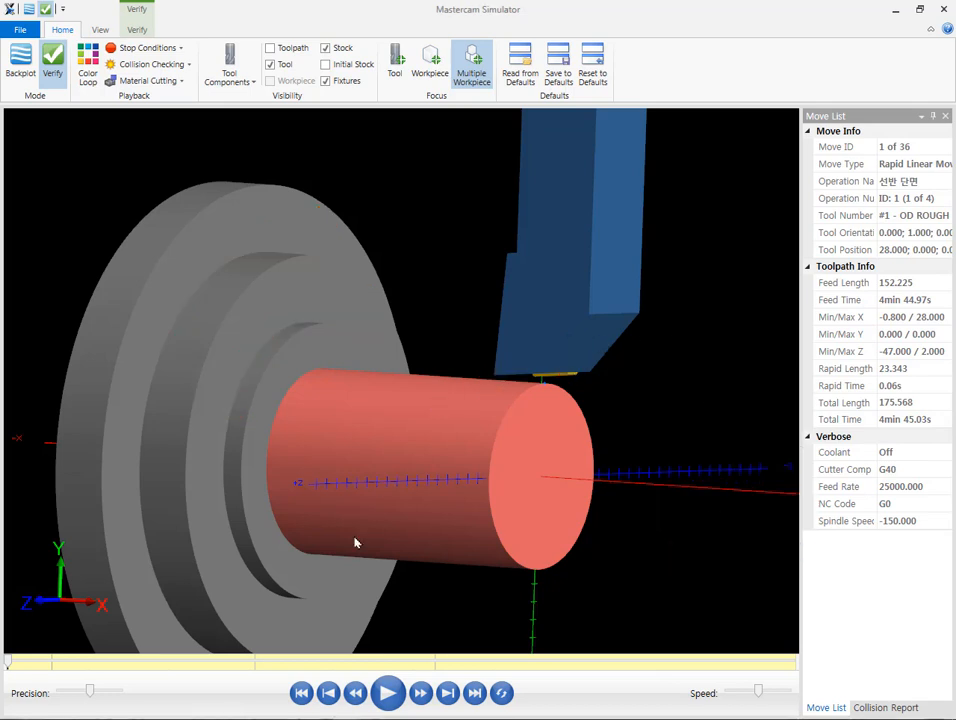
- Run the verification of all four operations through to the last move and view the cut part up close
left_click(389, 694)
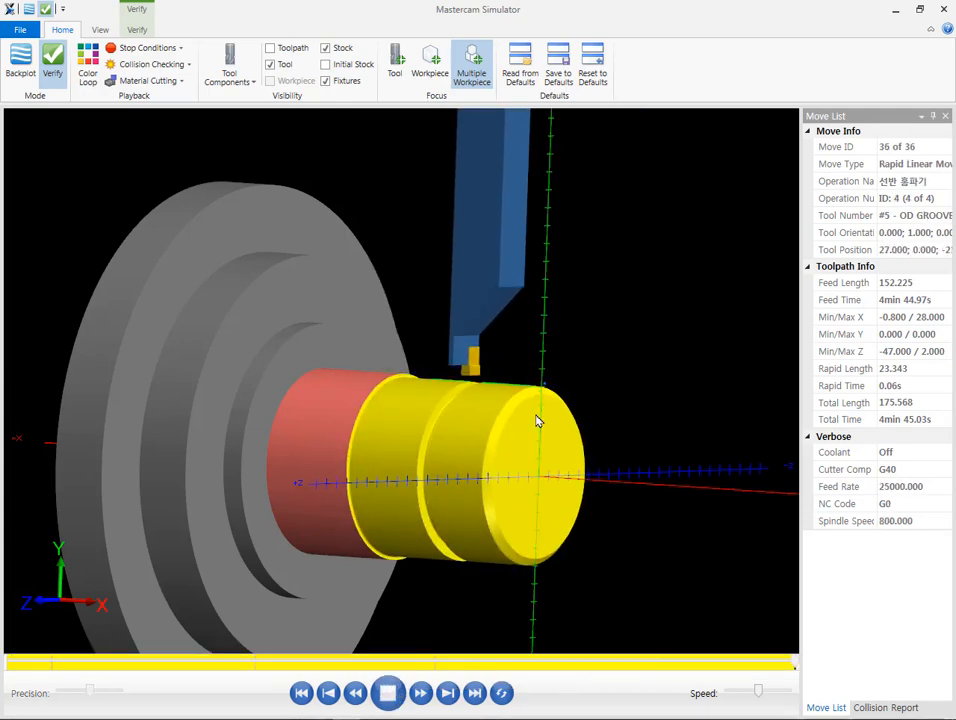
scroll(538, 419, "up", 3)
mouse_move(522, 423)
middle_mouse_down()
mouse_move(531, 433)
mouse_move(563, 427)
mouse_move(520, 442)
mouse_move(522, 434)
mouse_move(520, 448)
middle_mouse_up()
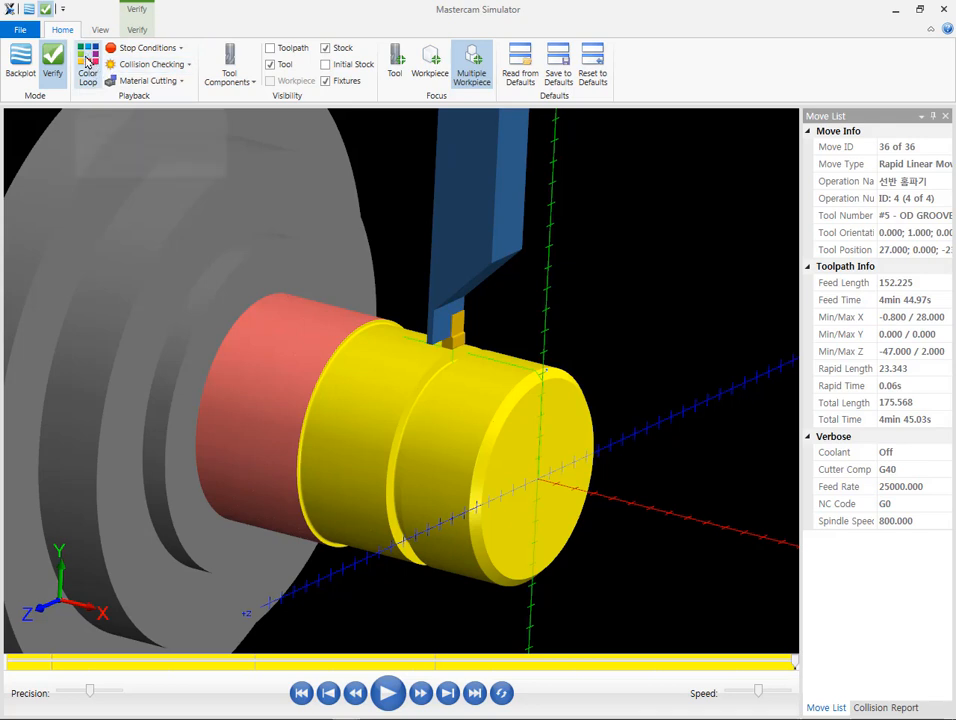
- Color the cut stock by operation, show the toolpath with it, and inspect the groove from the side and front
left_click(87, 62)
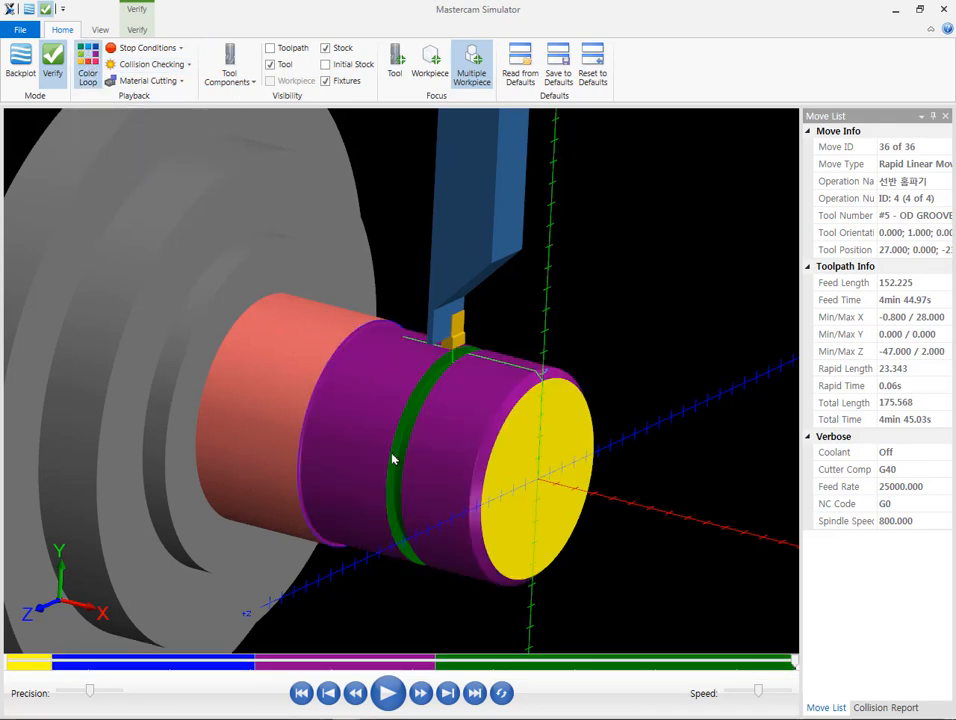
scroll(487, 420, "up", 5)
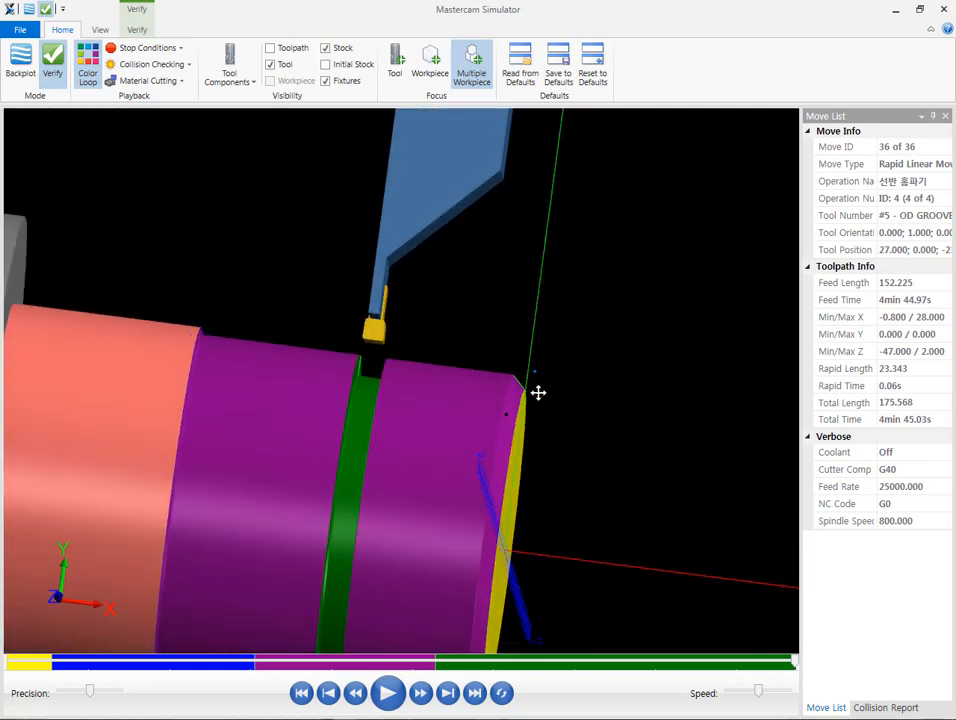
middle_click_drag(538, 393, 541, 401)
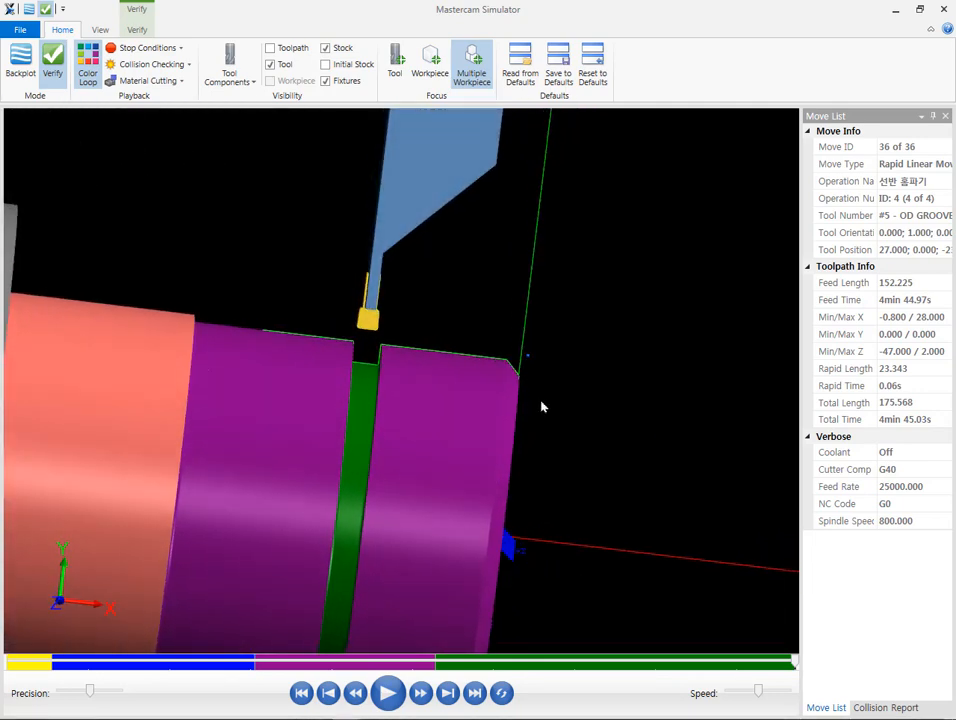
scroll(382, 285, "down", 4)
middle_click_drag(427, 278, 382, 275)
scroll(384, 292, "up", 3)
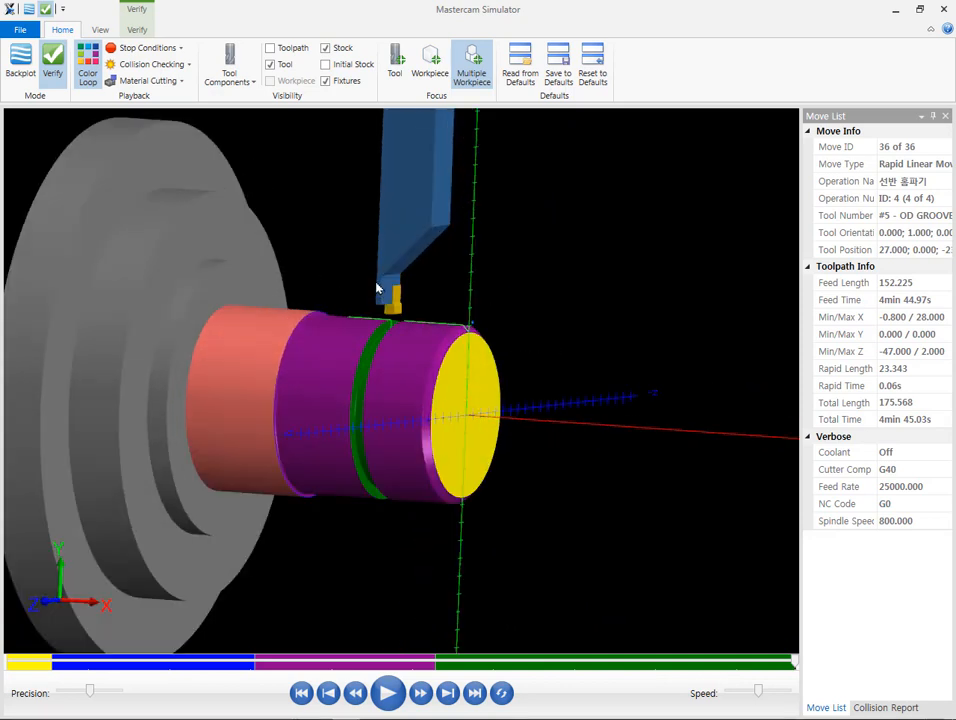
left_click(270, 48)
scroll(440, 393, "up", 4)
mouse_move(437, 384)
middle_mouse_down()
mouse_move(456, 377)
mouse_move(442, 393)
middle_mouse_up()
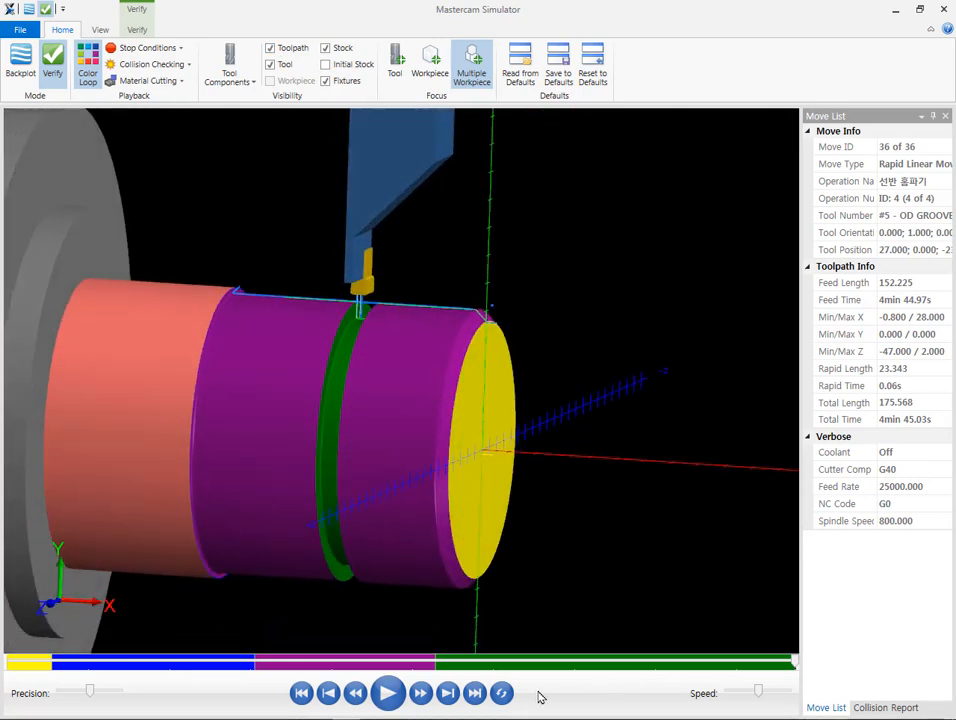
- Rewind the verification to the start, lower the playback speed, and replay all operations
left_click(302, 693)
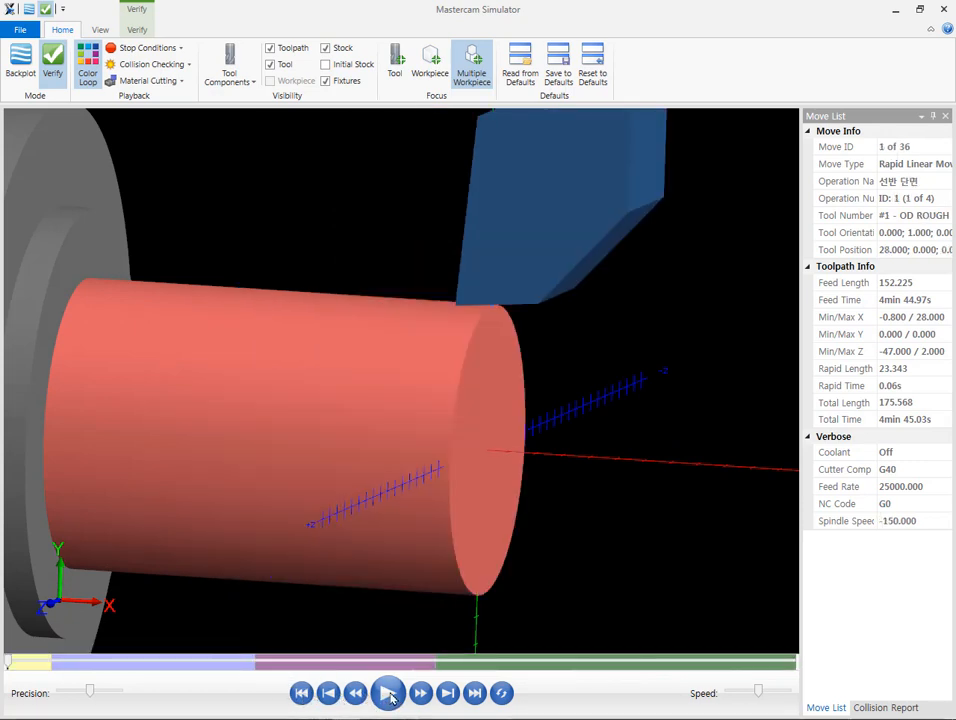
left_click(748, 692)
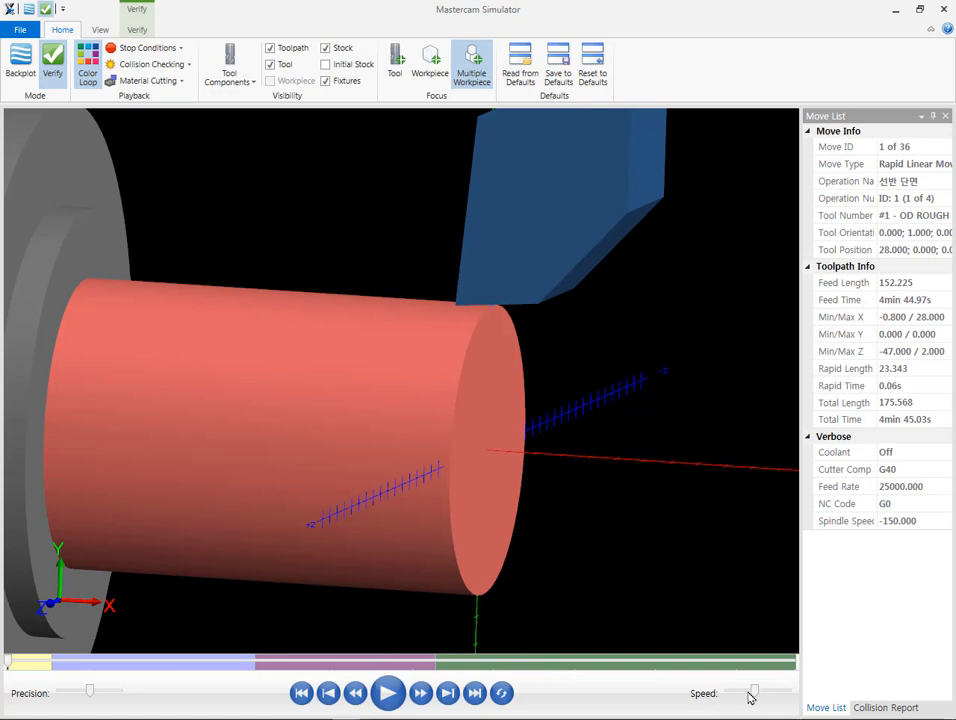
left_click(740, 697)
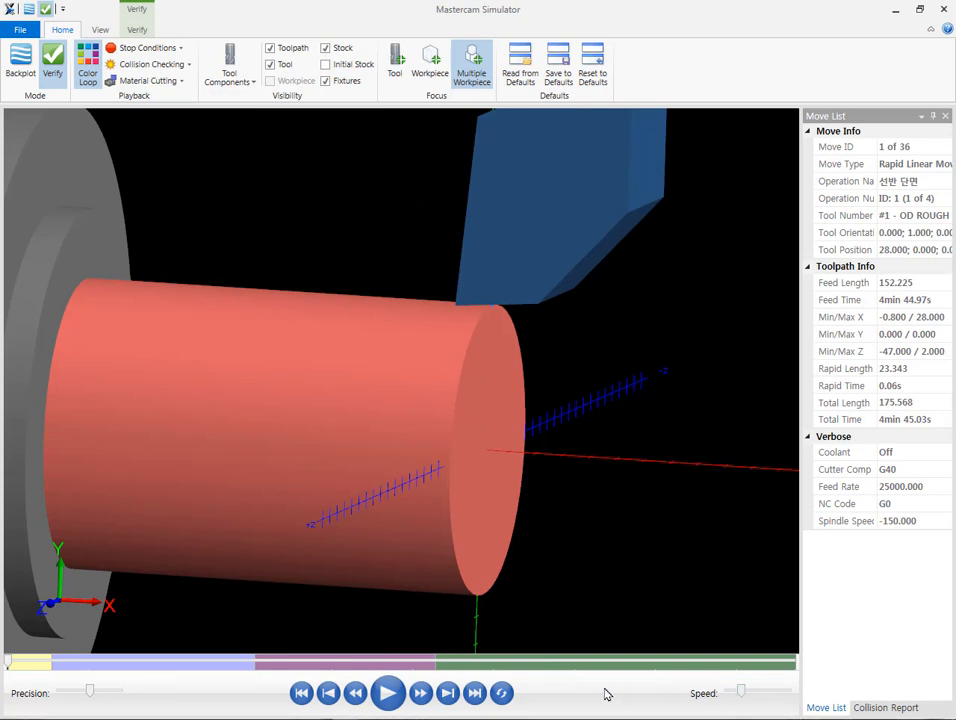
left_click(424, 697)
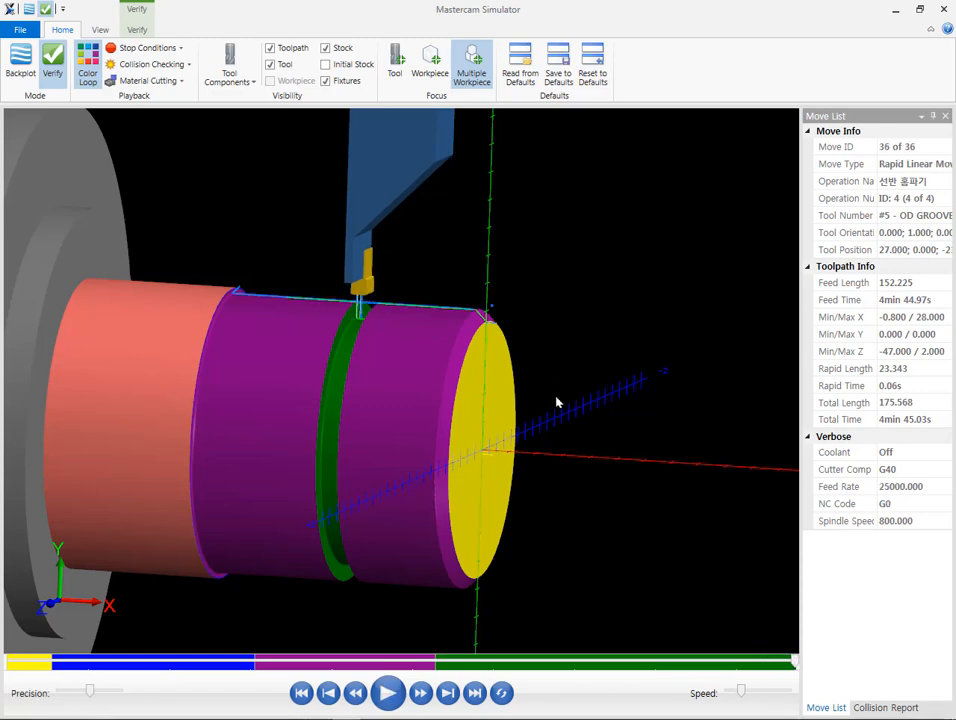
- Inspect the simulated part's groove, chamfer and turned diameter from several angles, and close the simulator
scroll(555, 395, "down", 1)
scroll(380, 395, "up", 3)
middle_click_drag(377, 397, 397, 379)
scroll(405, 364, "down", 3)
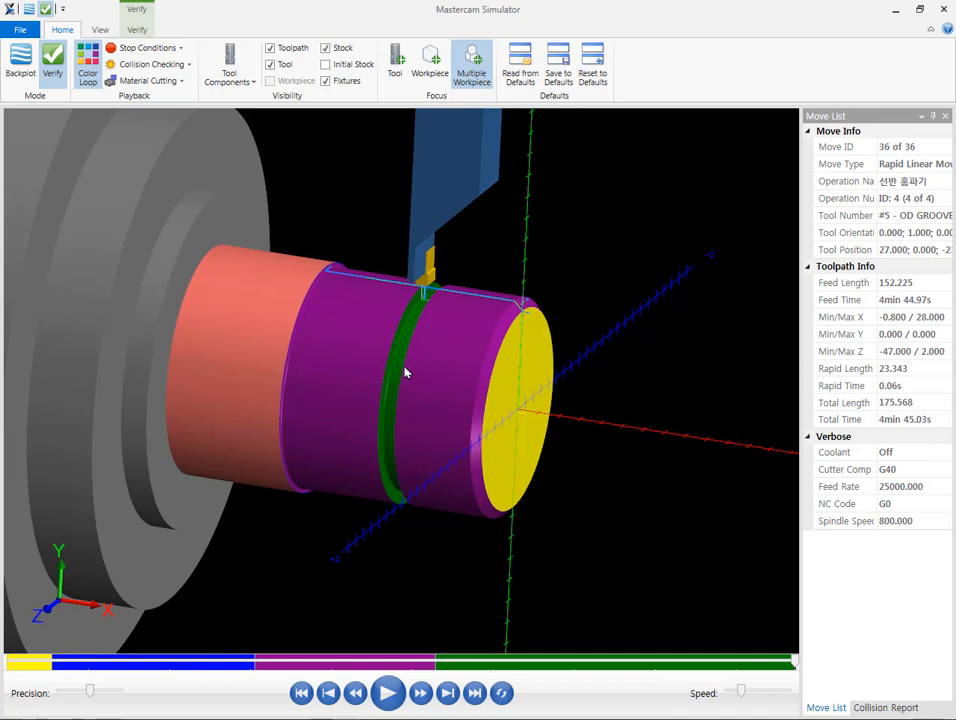
scroll(316, 276, "up", 2)
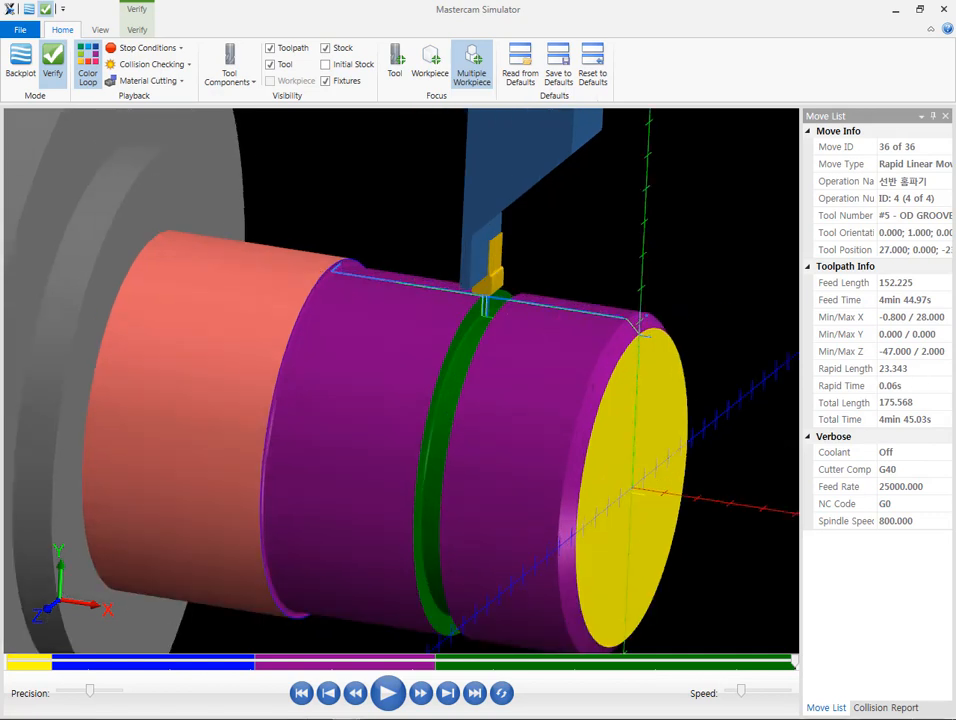
scroll(518, 376, "down", 2)
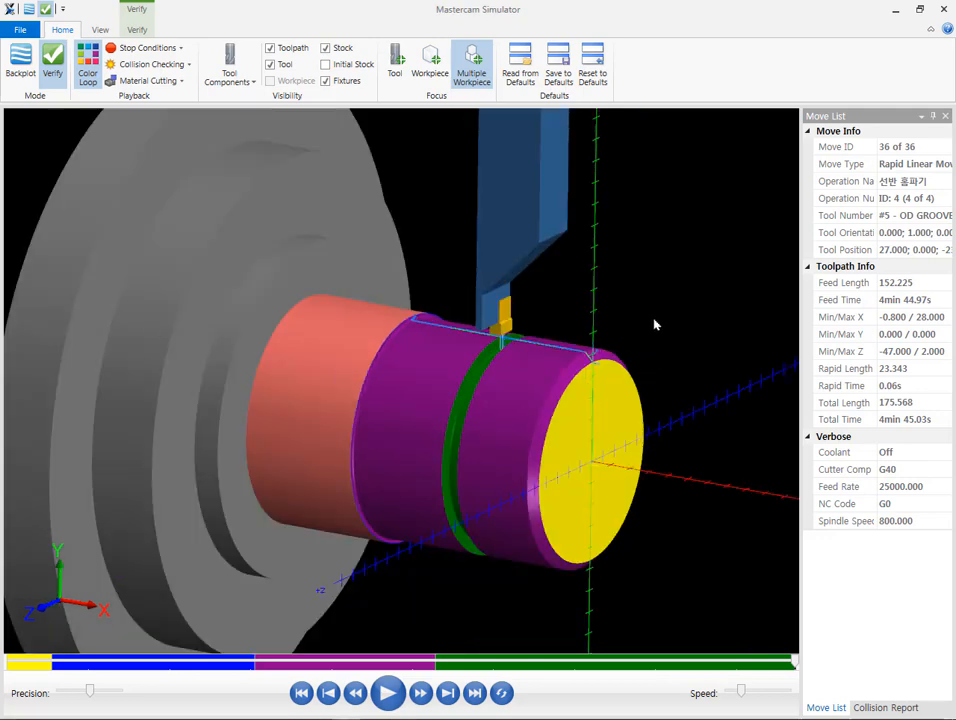
scroll(638, 329, "down", 2)
middle_click_drag(638, 329, 659, 320)
scroll(617, 373, "up", 3)
scroll(597, 372, "down", 2)
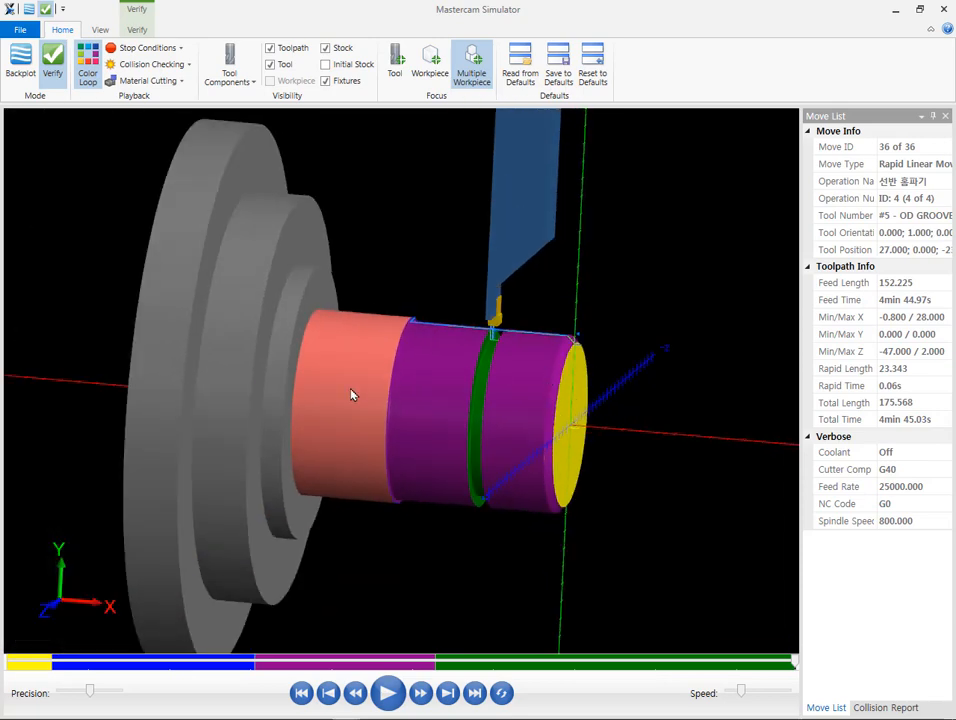
left_click(943, 12)
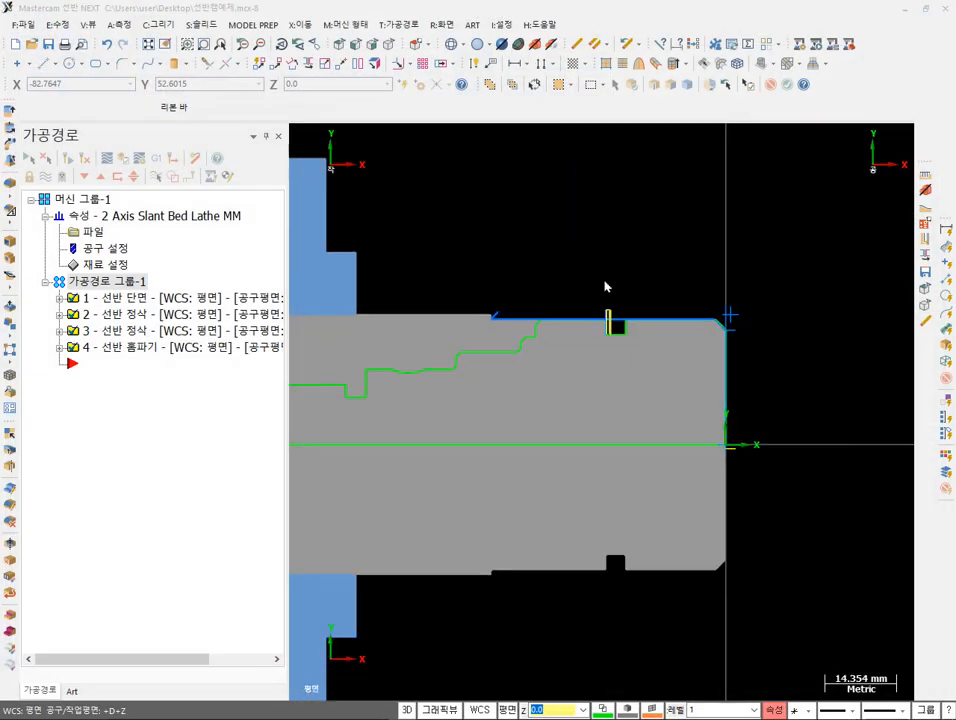
- Start a lathe stock flip operation and pick the profile's chuck-side end on the centreline, Z -98, as the stock's original position
scroll(709, 420, "down", 5)
scroll(576, 294, "up", 3)
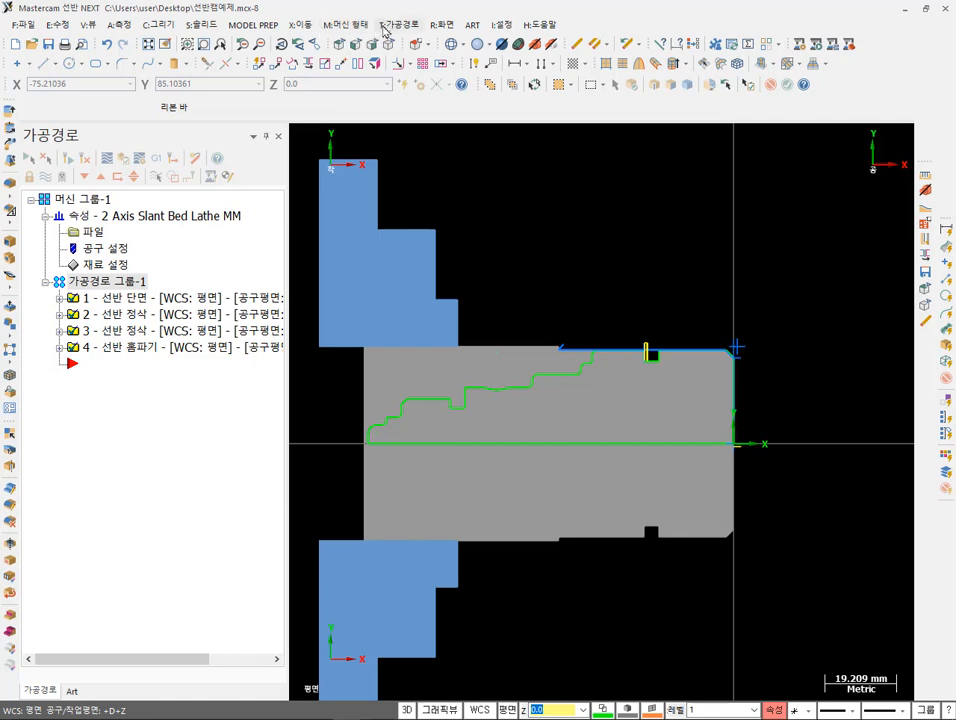
left_click(381, 27)
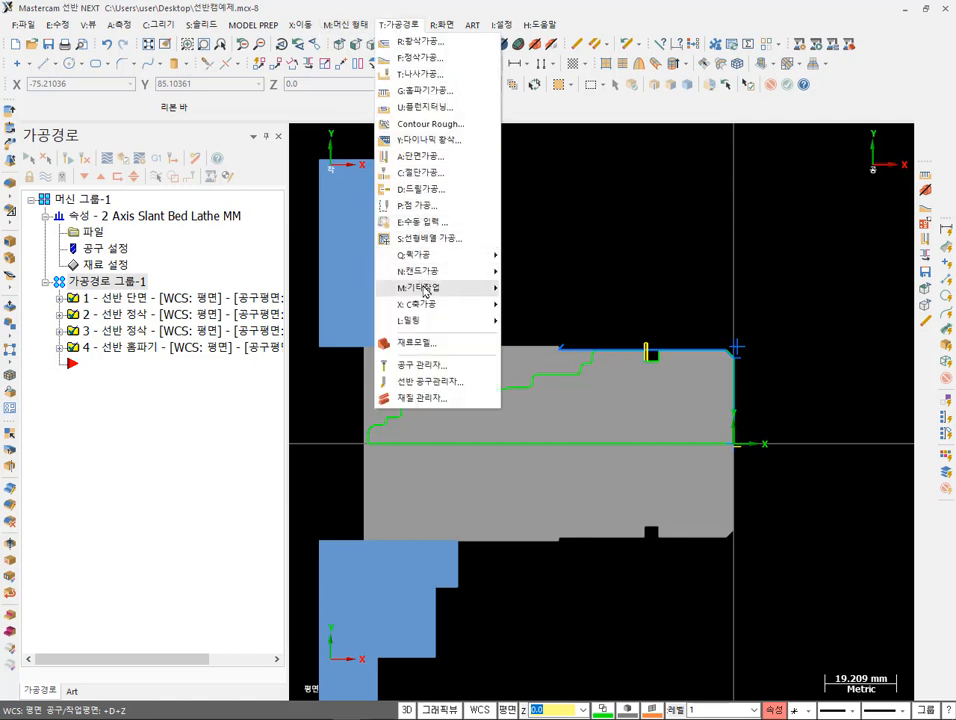
mouse_move(424, 290)
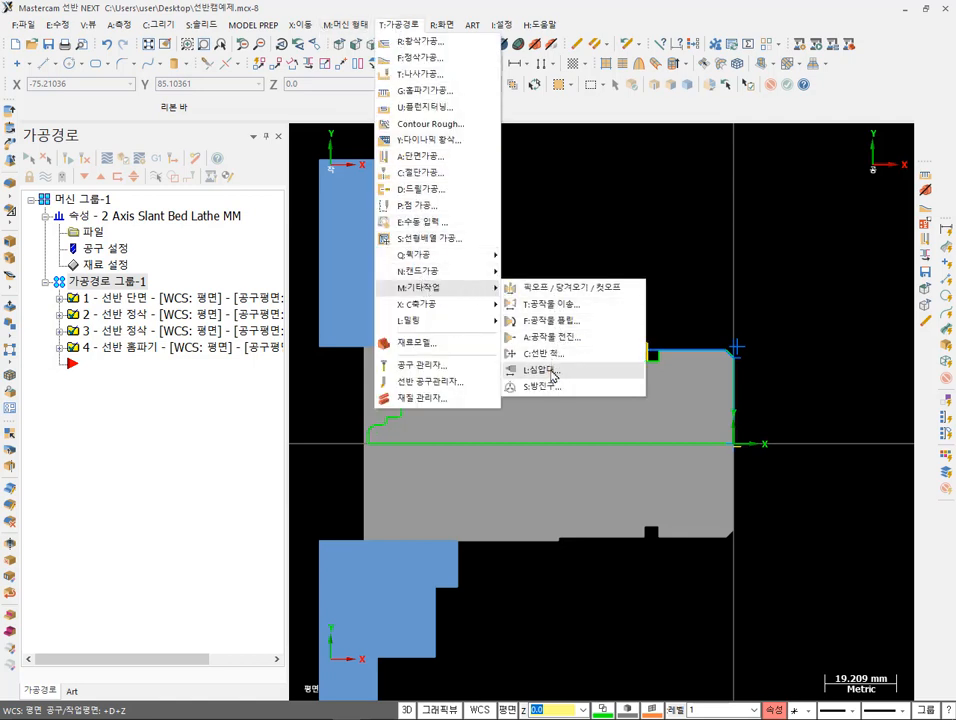
left_click(583, 321)
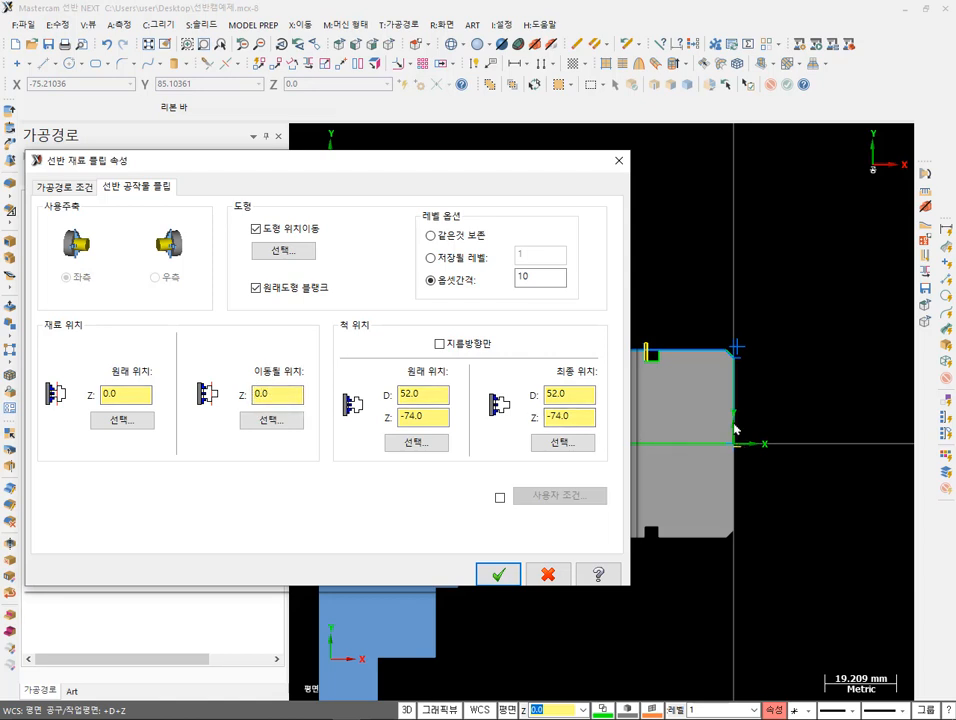
left_click_drag(450, 167, 675, 565)
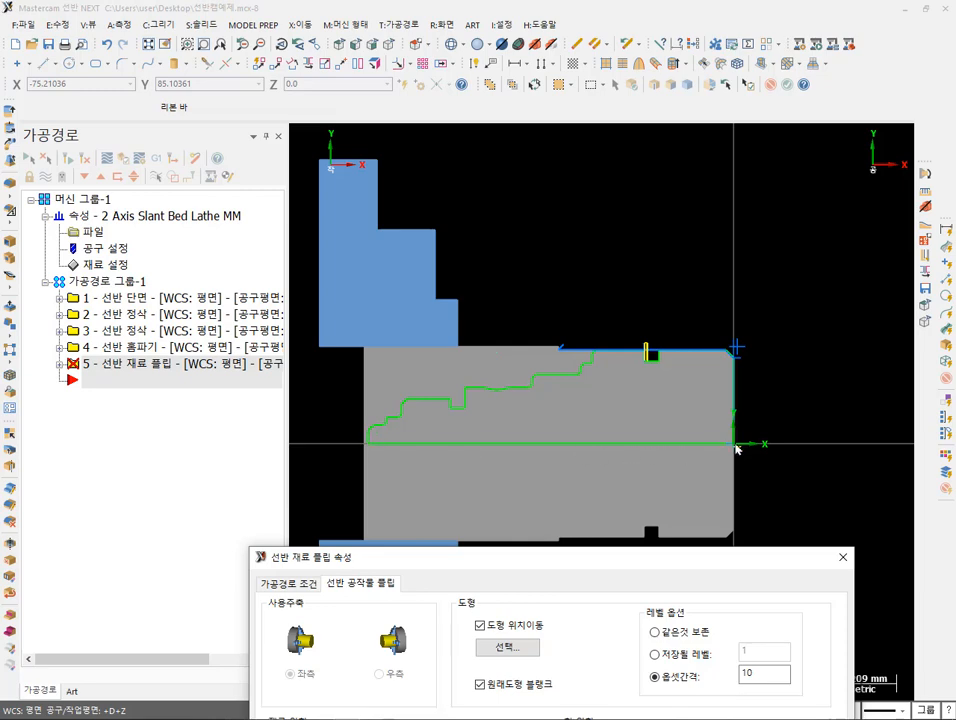
left_click_drag(591, 566, 666, 194)
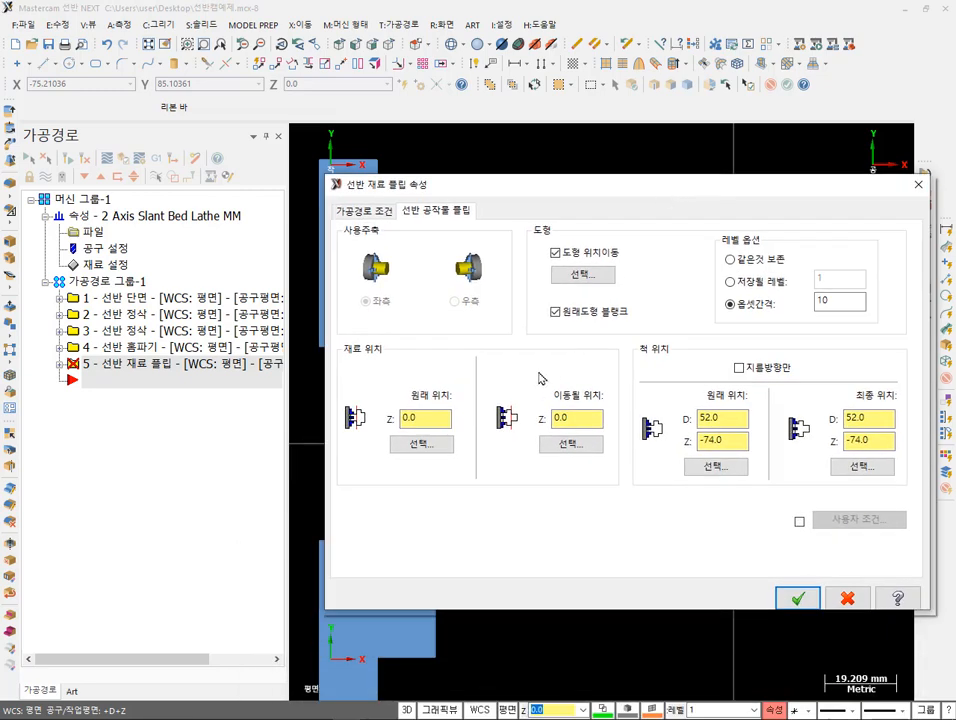
left_click(421, 445)
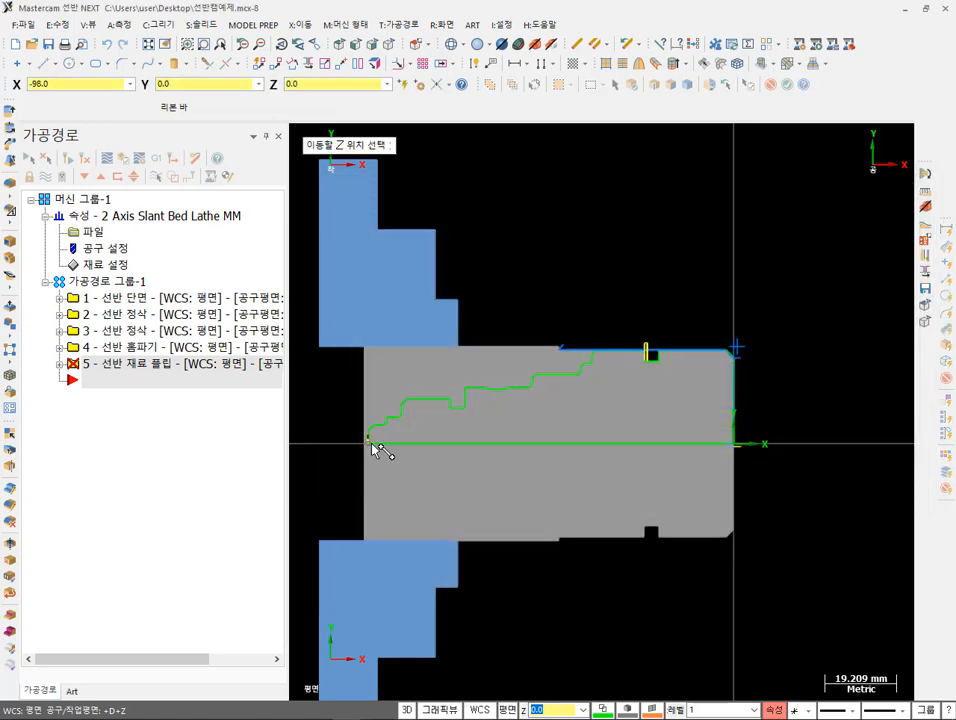
left_click(378, 449)
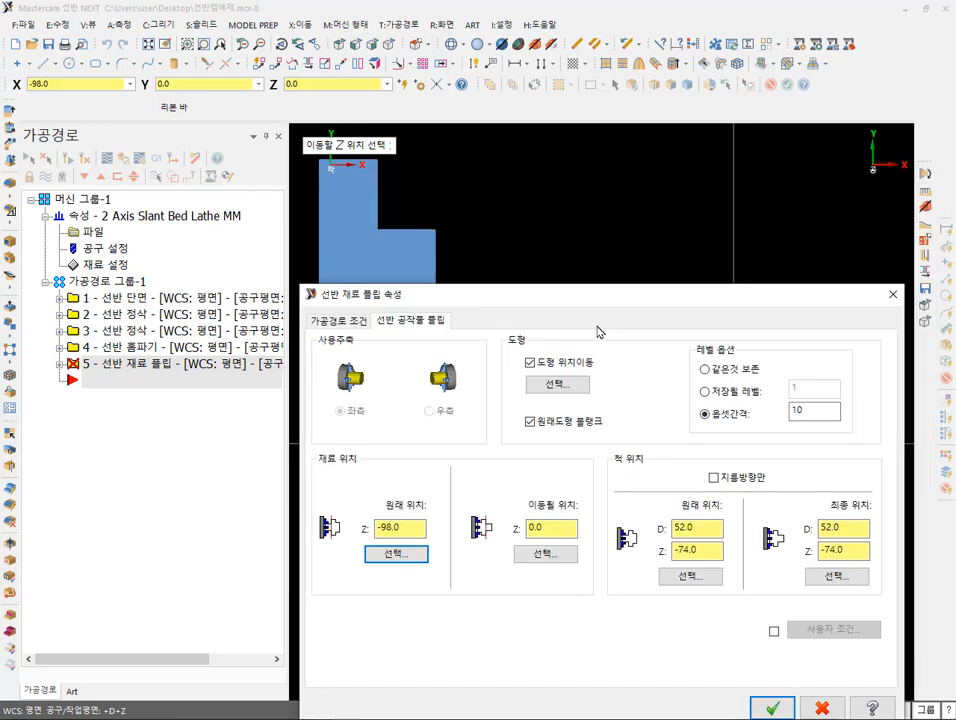
- Select the entire part profile as the geometry to move with the stock, and accept the flip operation
left_click_drag(600, 298, 565, 514)
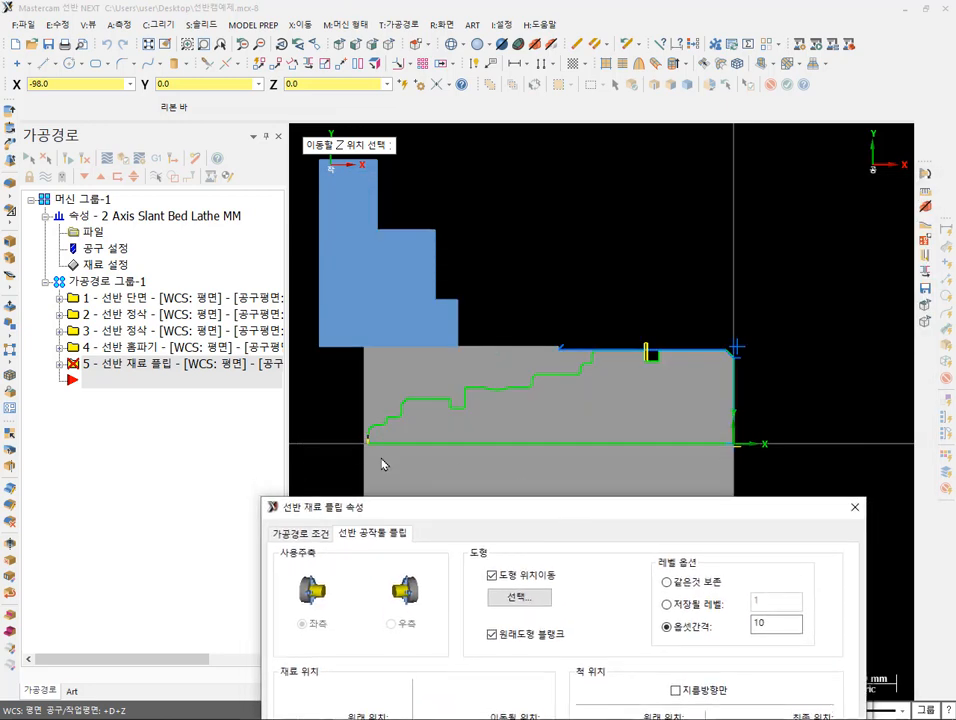
left_click_drag(615, 515, 756, 58)
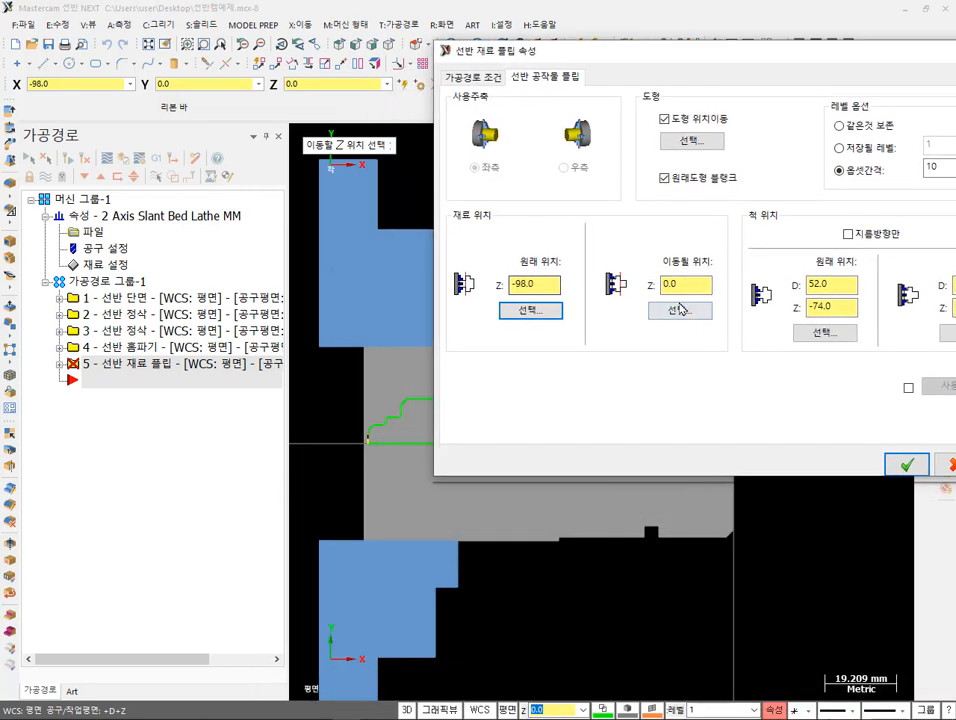
left_click_drag(780, 59, 450, 66)
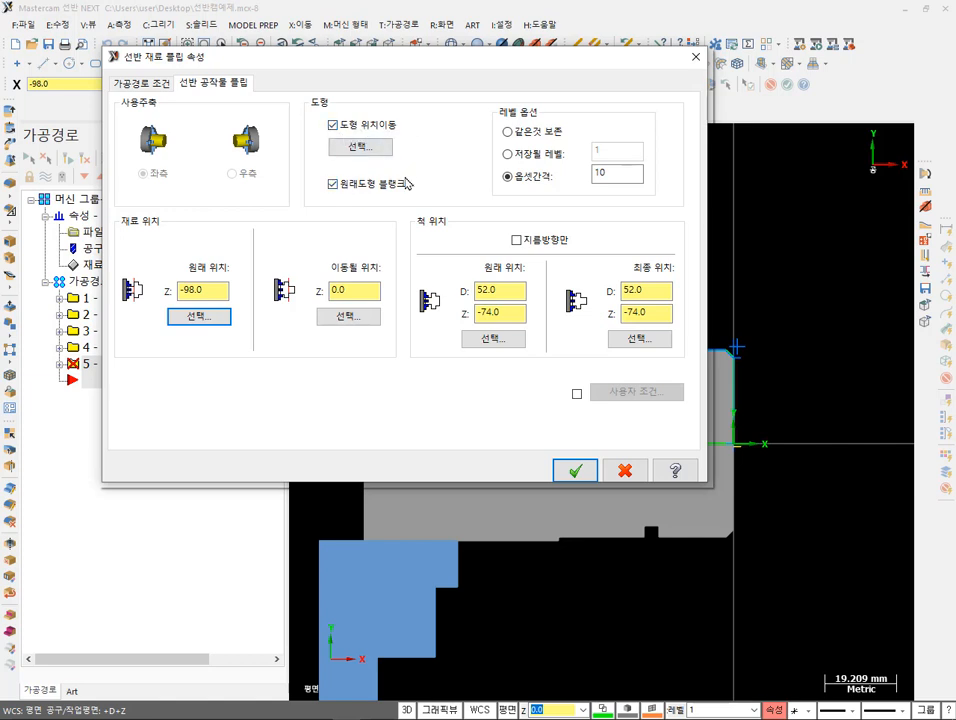
left_click(352, 148)
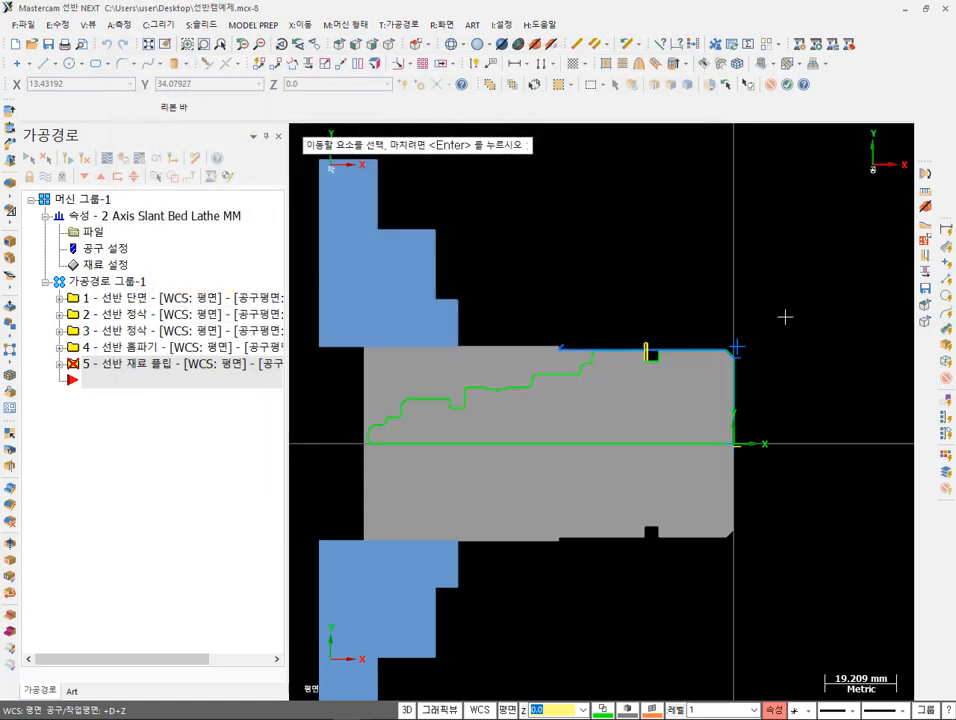
left_click_drag(800, 300, 350, 492)
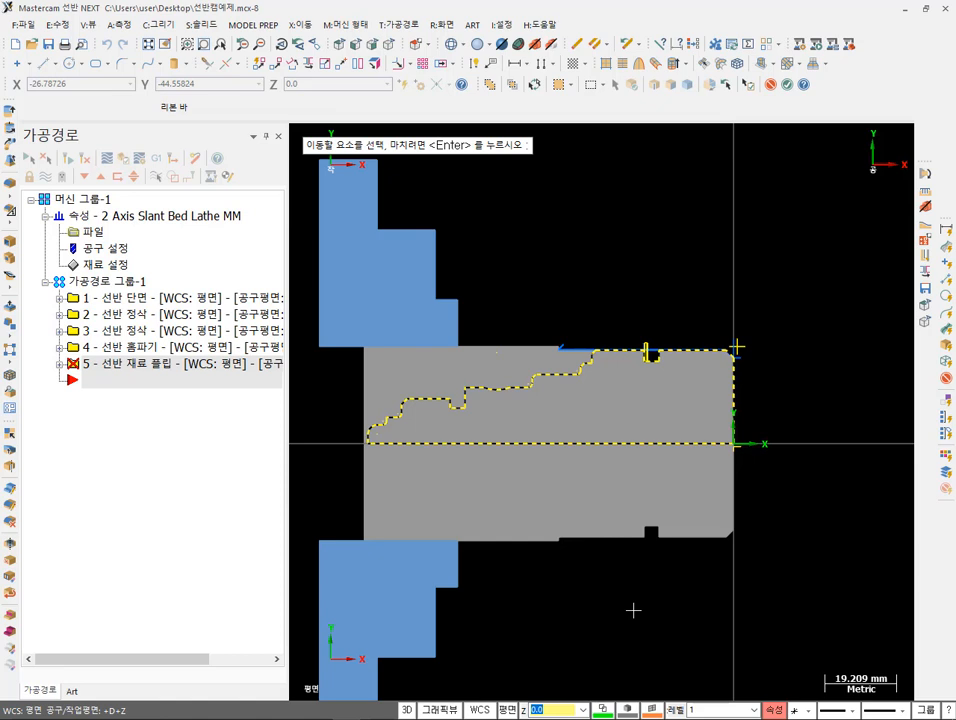
key("Return")
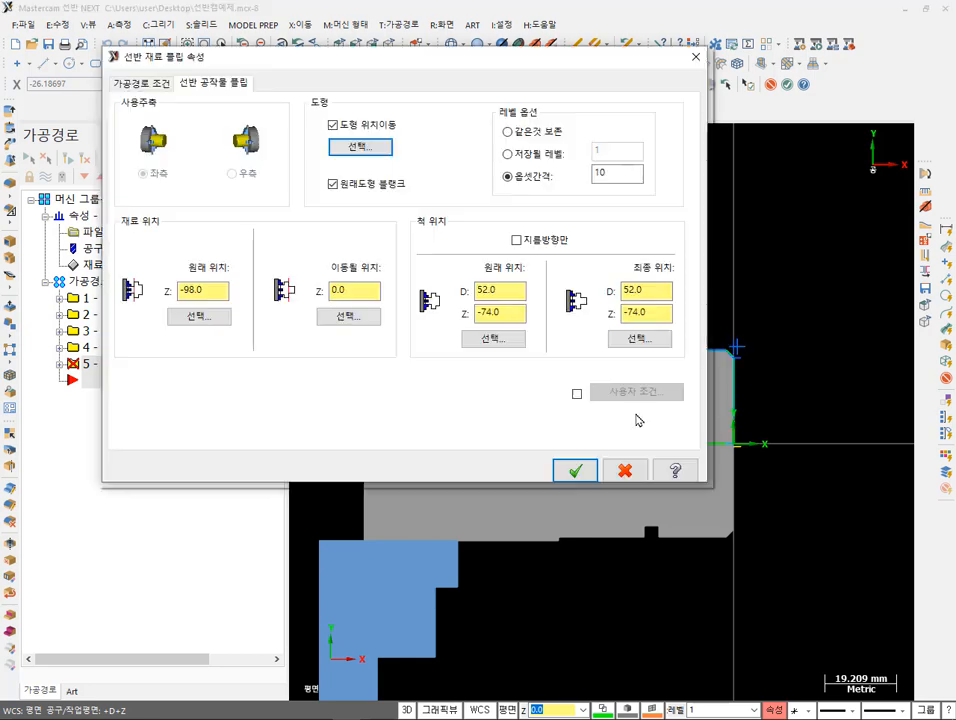
left_click_drag(380, 58, 497, 447)
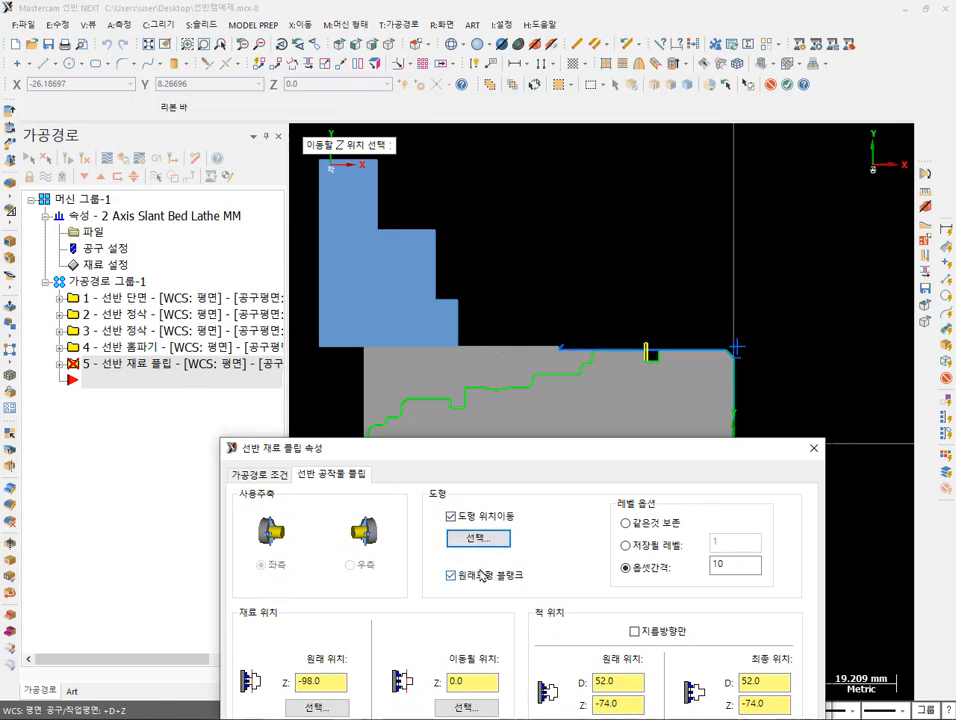
left_click_drag(472, 459, 830, 172)
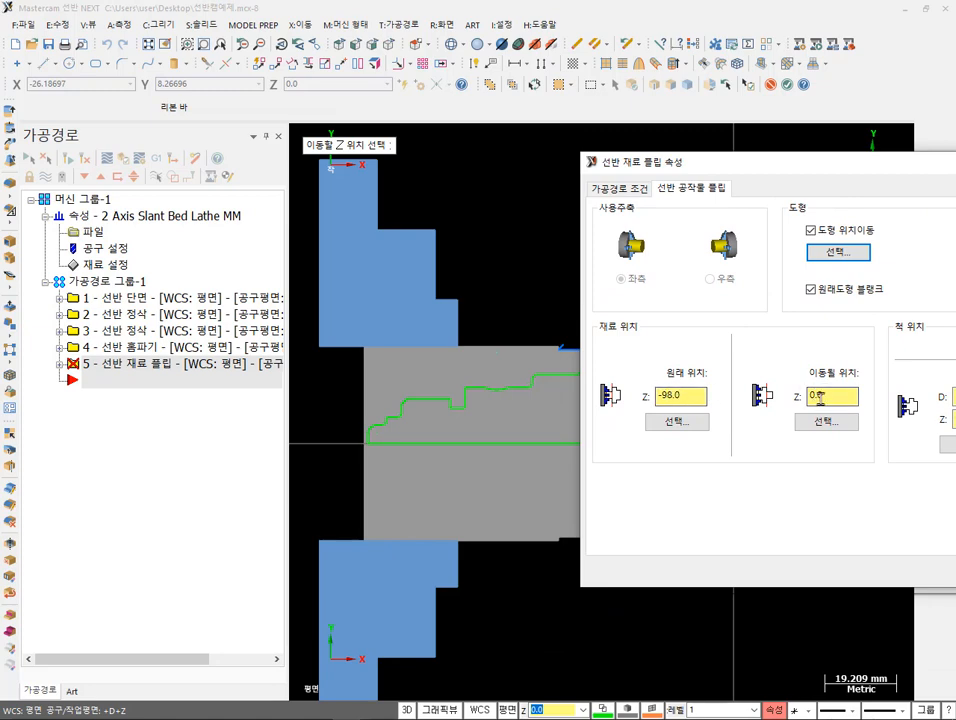
left_click_drag(890, 158, 499, 97)
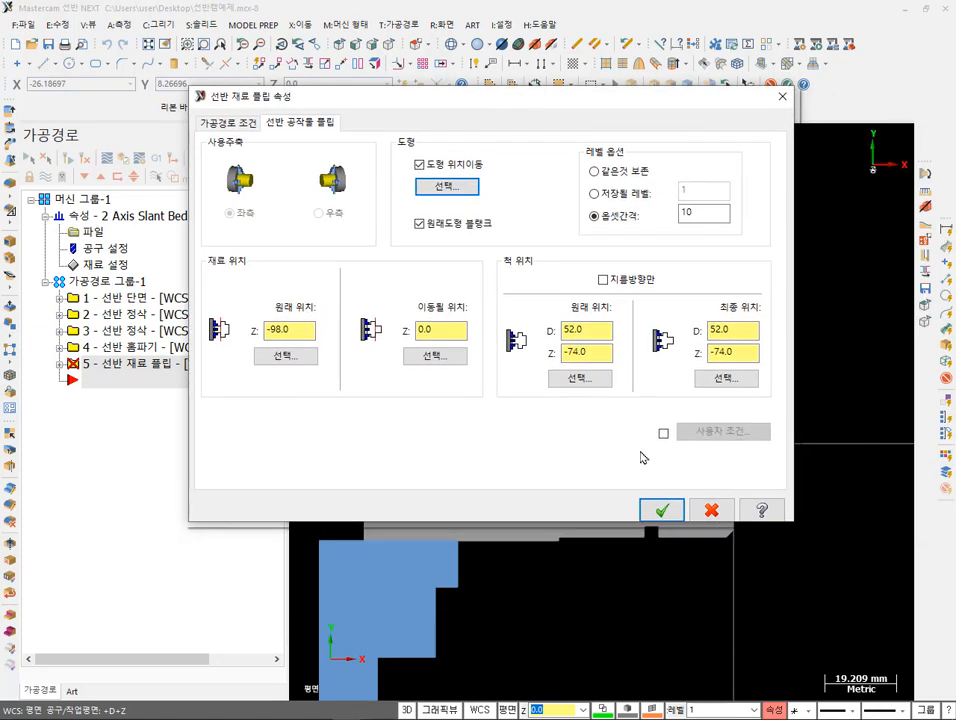
left_click(663, 510)
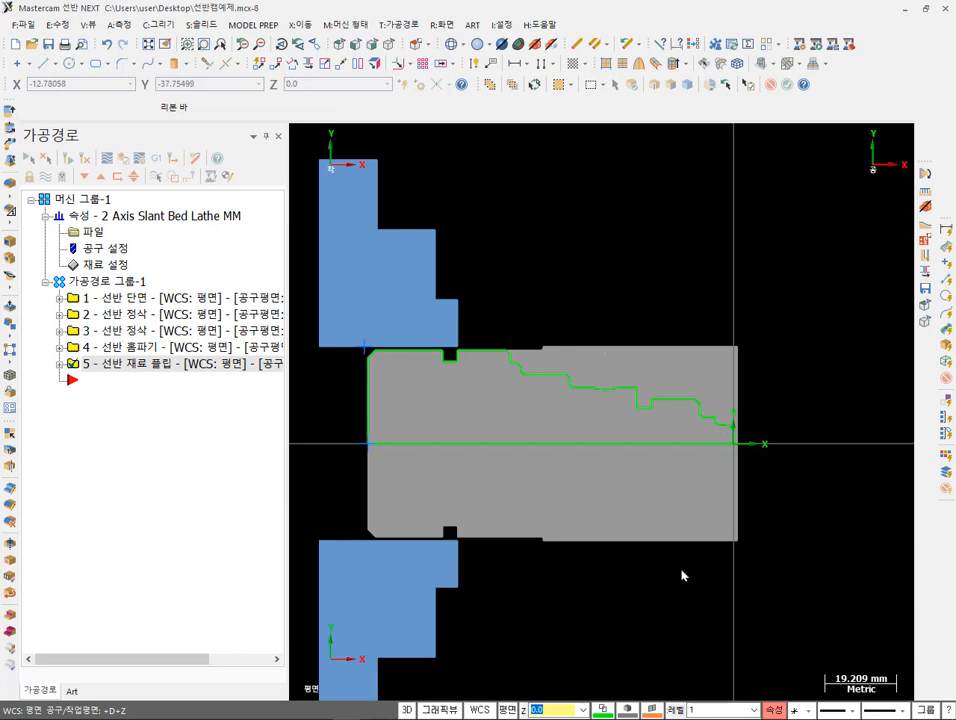
- Rename the toolpath group holding the five existing operations as 뒷면가공
scroll(745, 435, "up", 4)
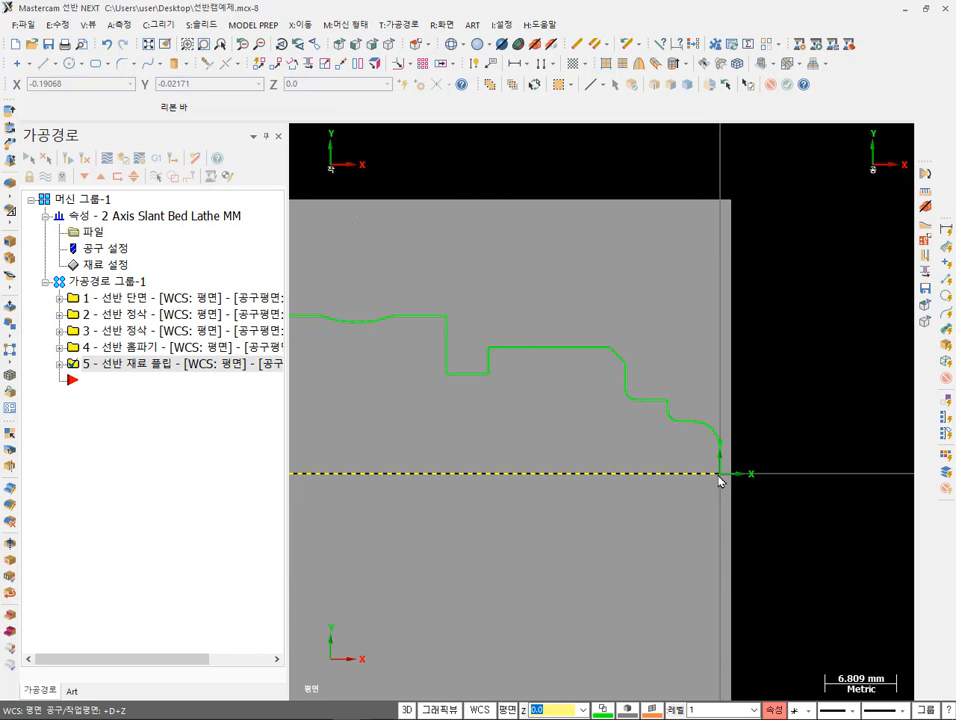
scroll(719, 481, "down", 4)
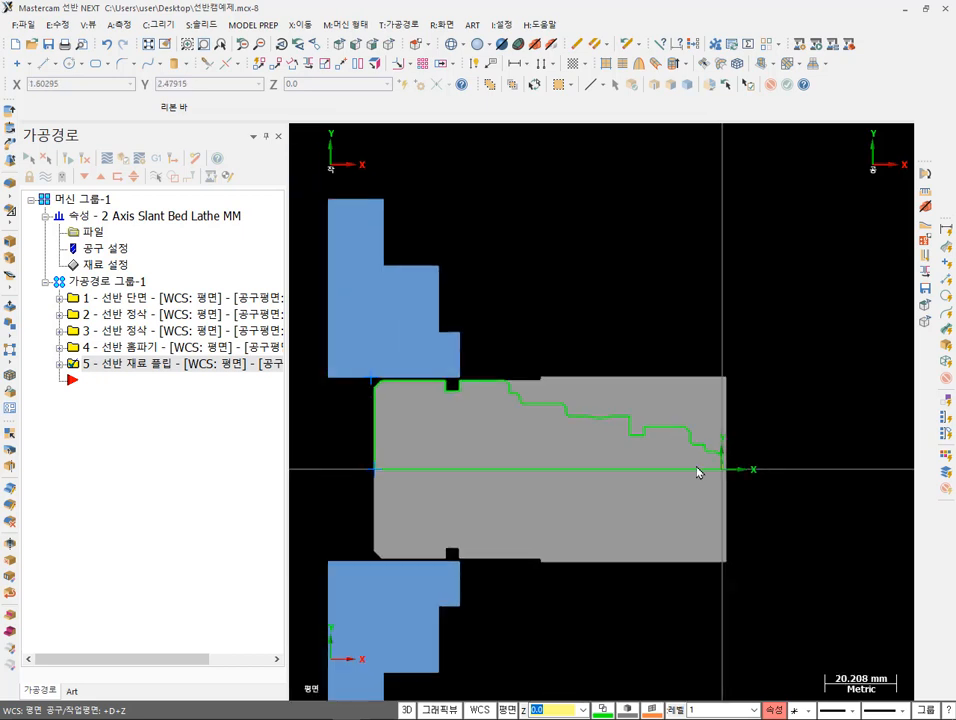
scroll(673, 474, "up", 1)
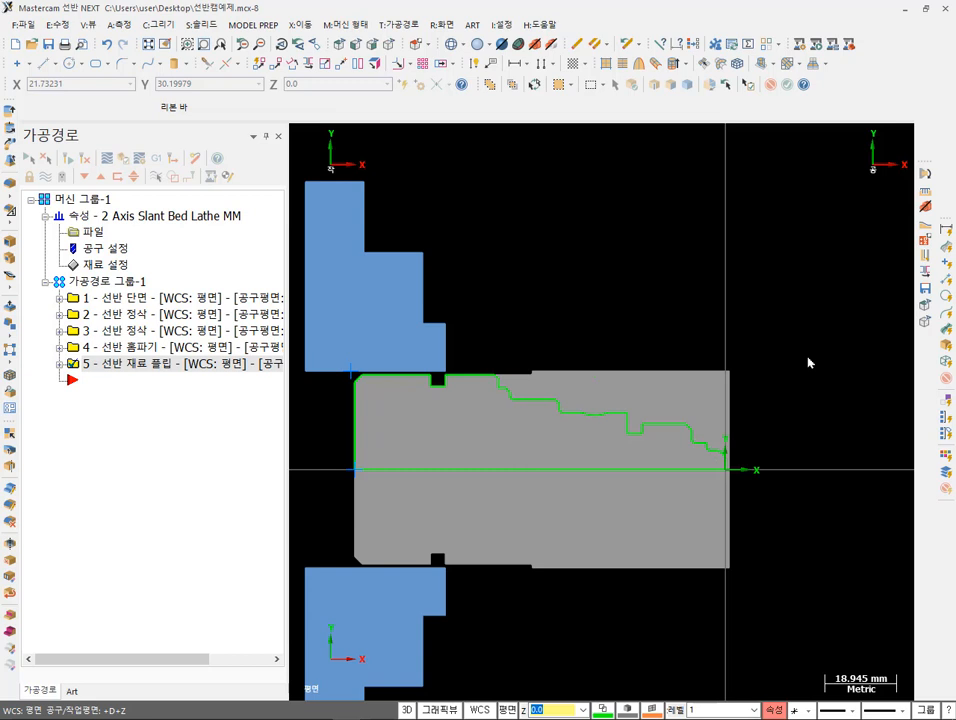
scroll(755, 448, "up", 1)
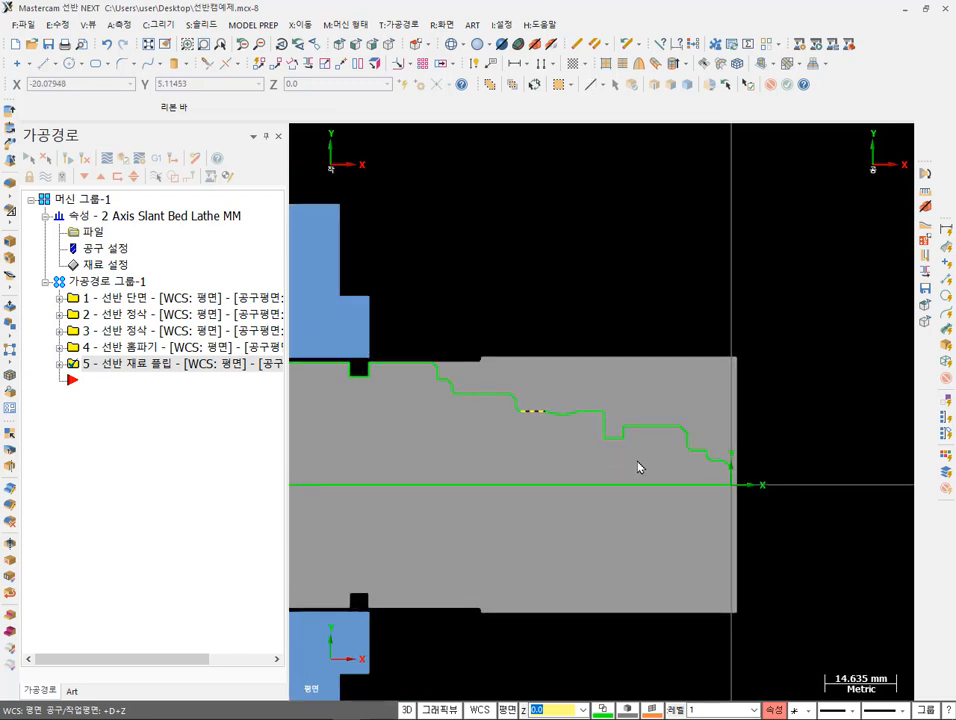
scroll(640, 466, "up", 1)
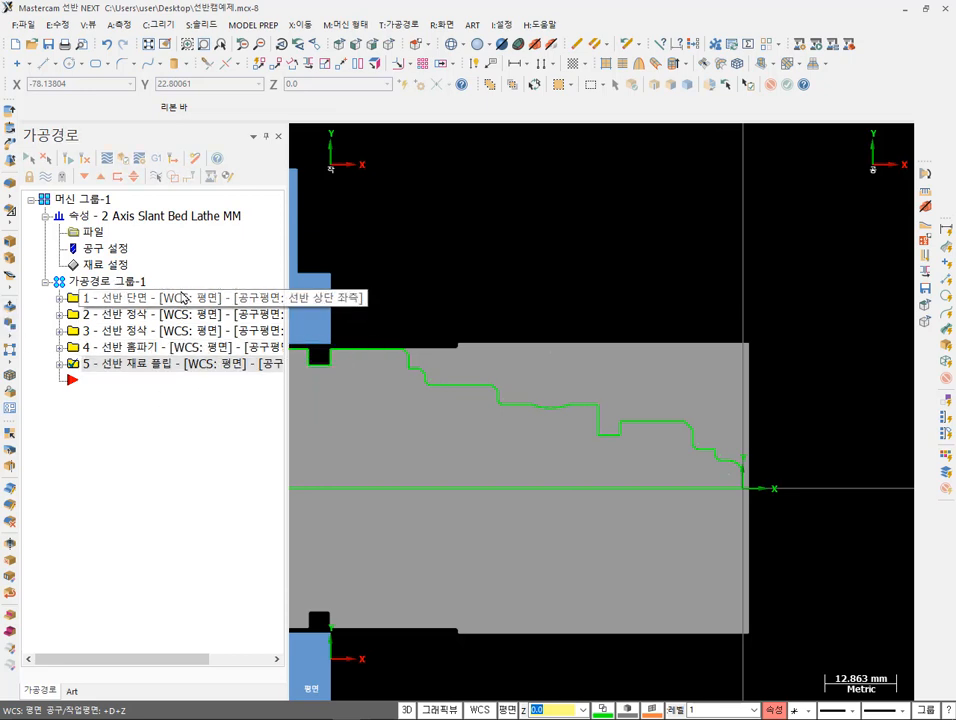
left_click(103, 284)
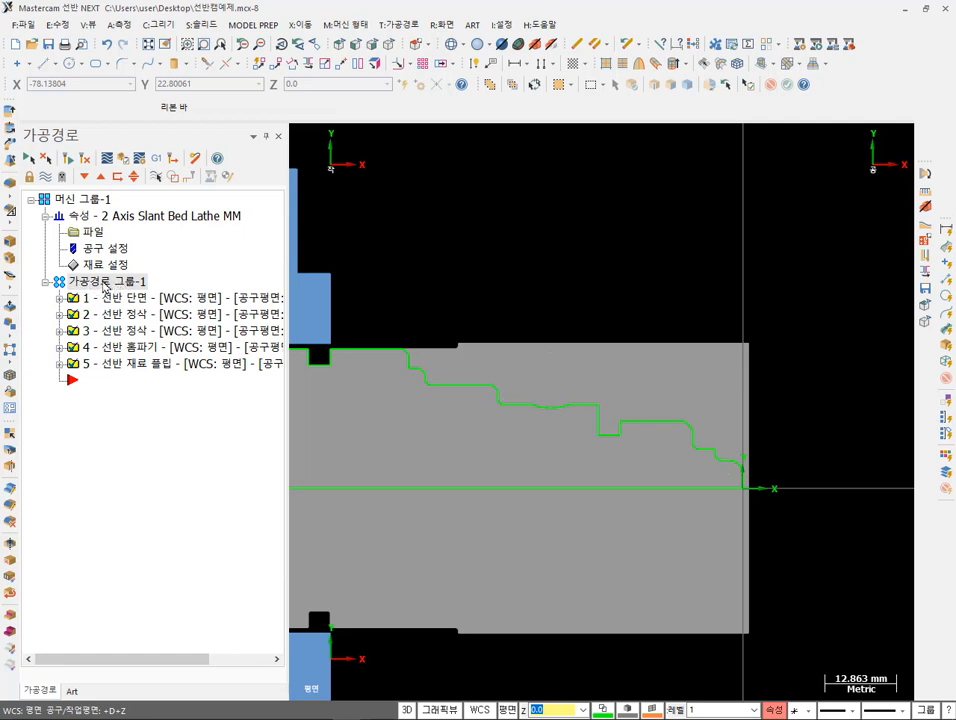
left_click(105, 284)
left_click(112, 284)
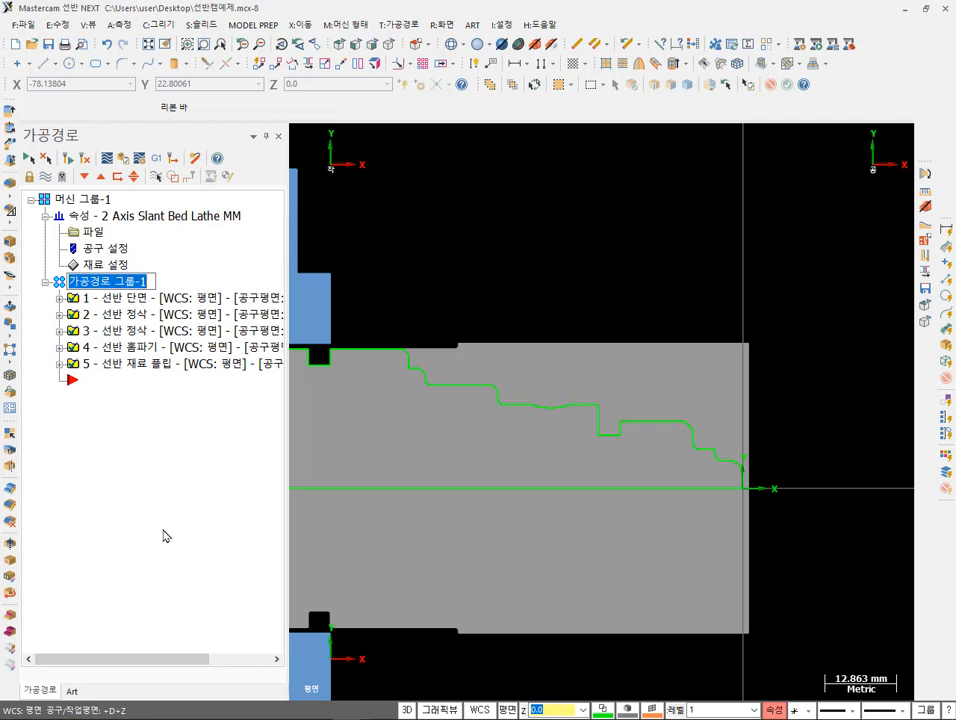
type("ㄷ")
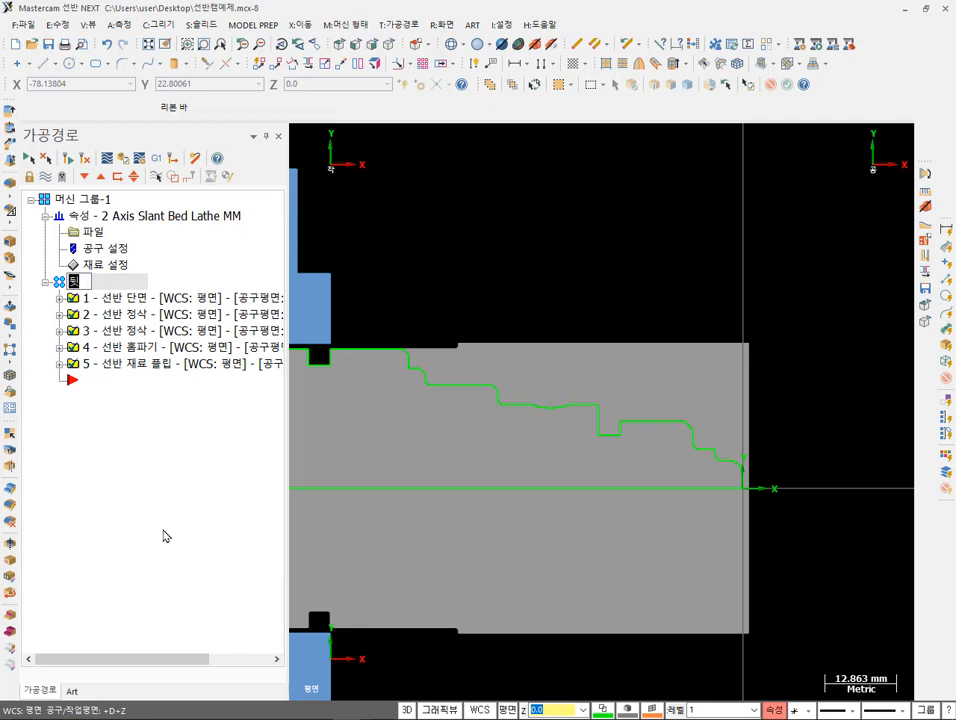
type("ㅁ가고")
key("Return")
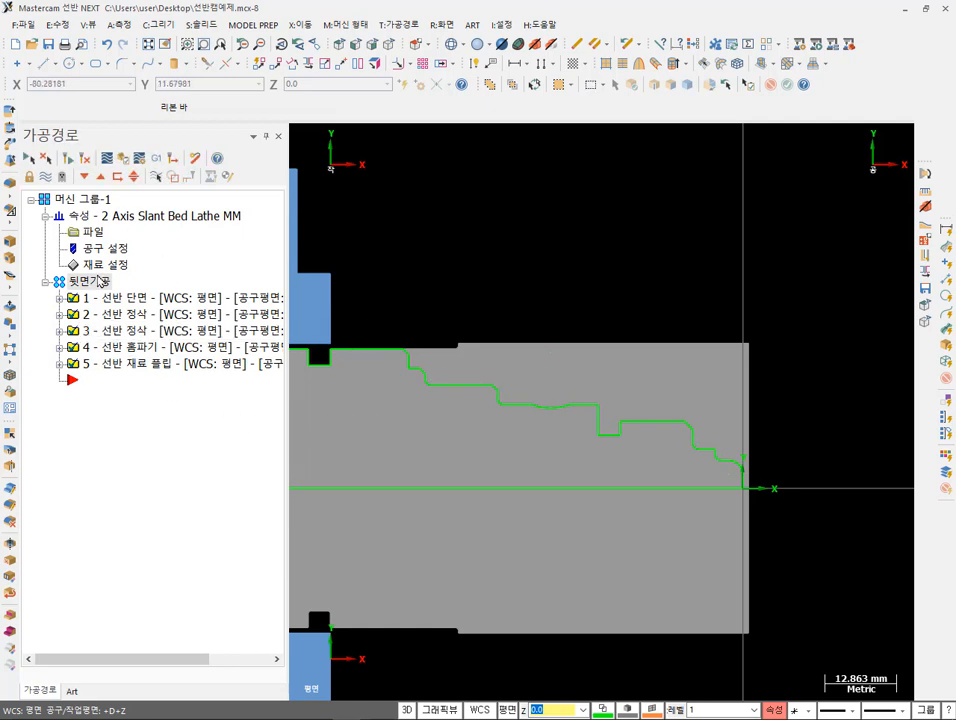
- Add a new toolpath group under the machine group and name it 앞면가공
right_click(88, 201)
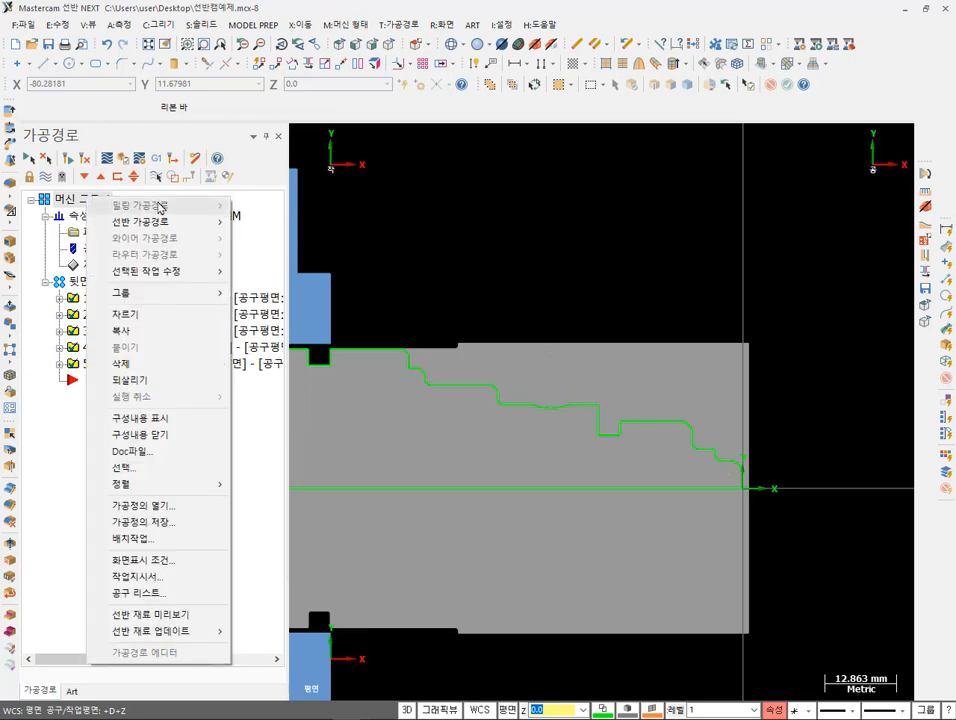
mouse_move(172, 296)
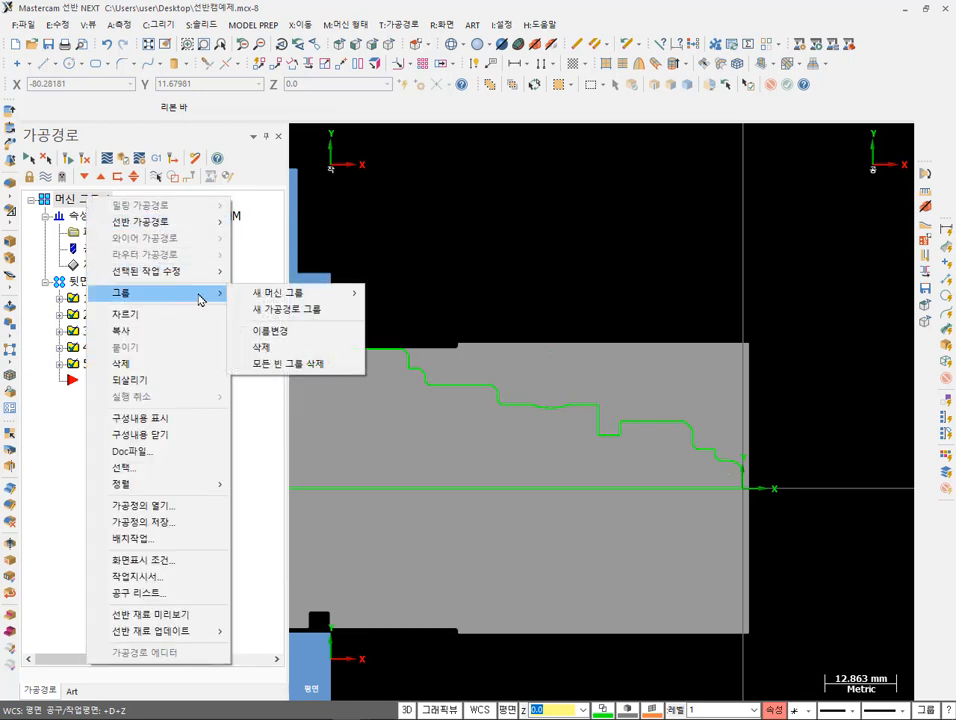
left_click(296, 317)
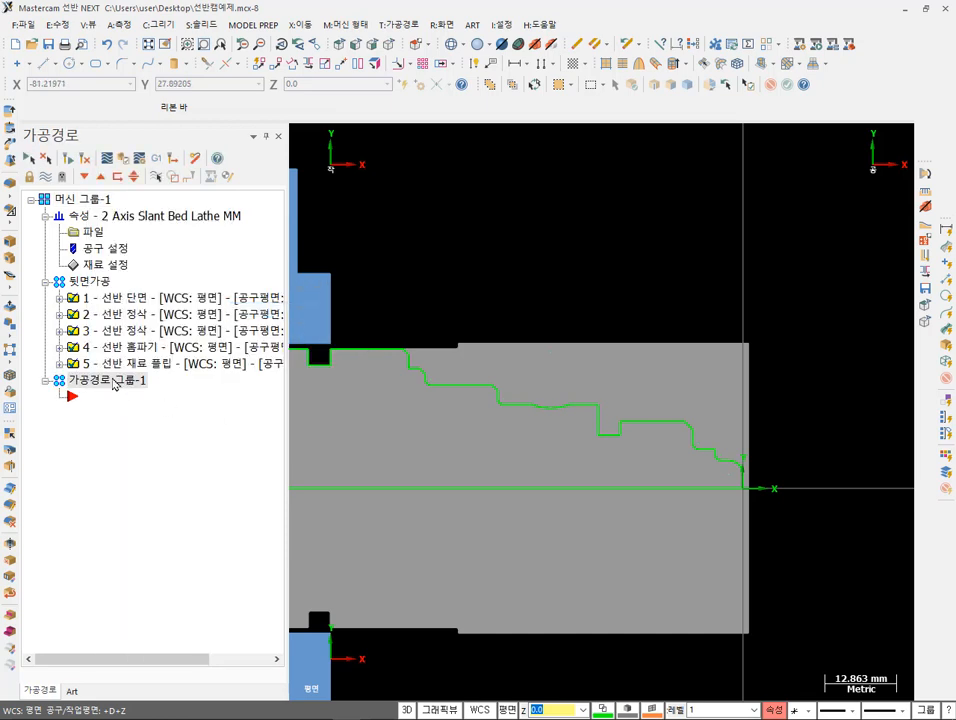
left_click(114, 385)
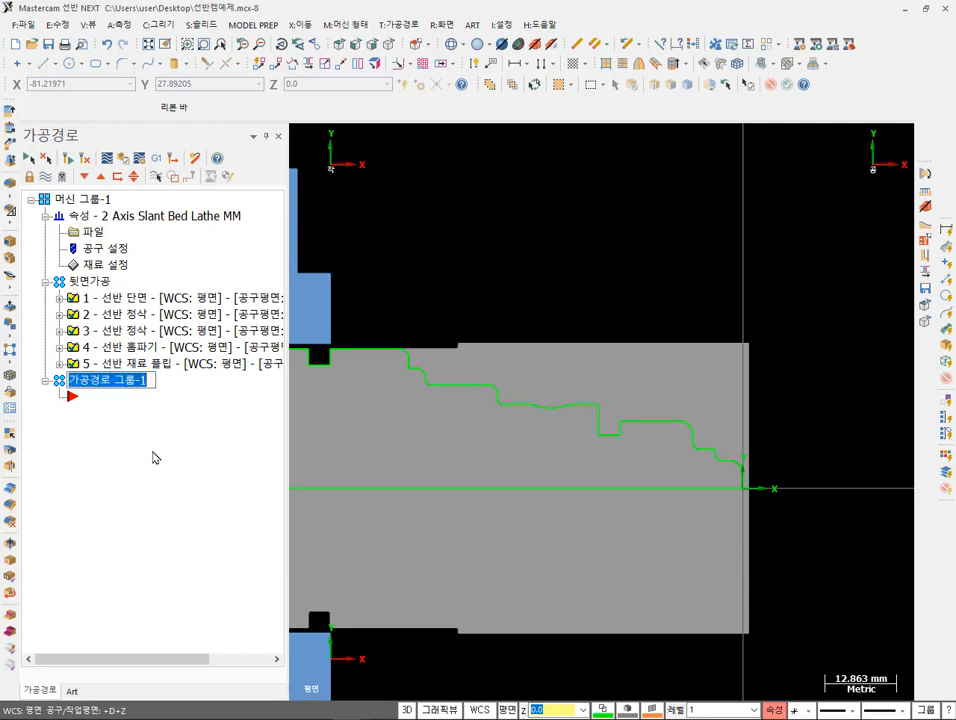
type("ㅇ")
type("앞면")
type("가공")
key("Return")
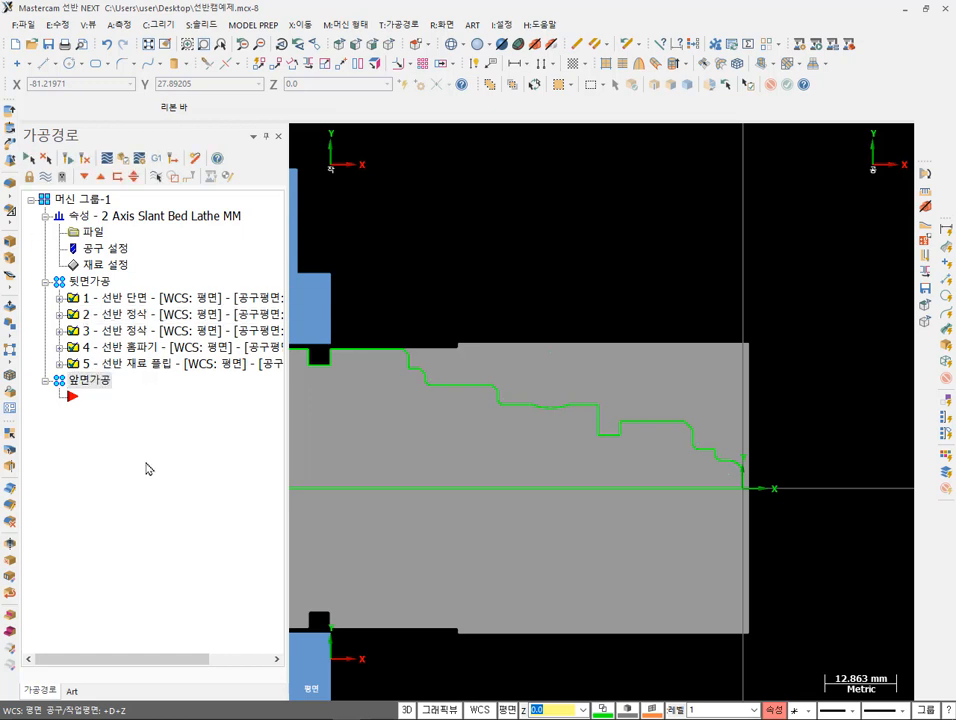
scroll(800, 345, "down", 3)
scroll(760, 335, "up", 1)
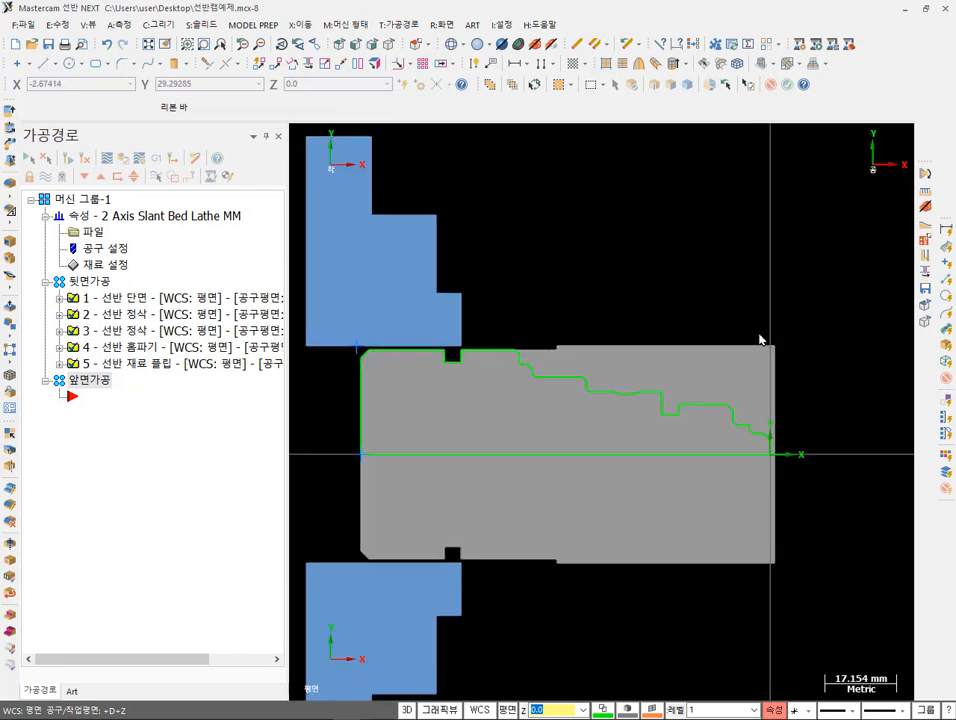
scroll(415, 365, "up", 1)
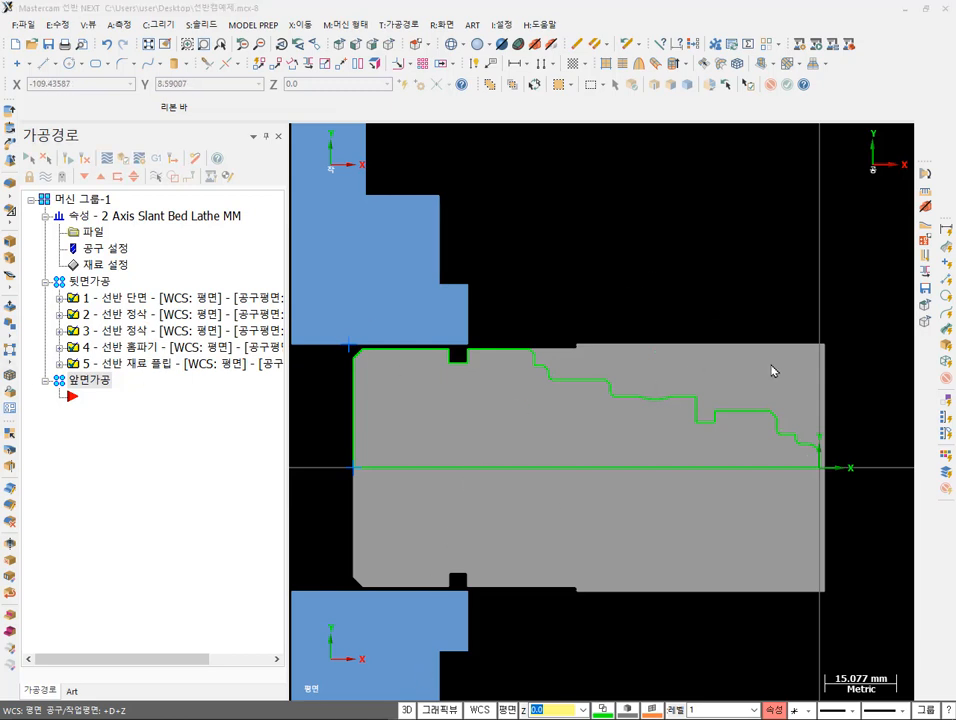
scroll(873, 495, "up", 2)
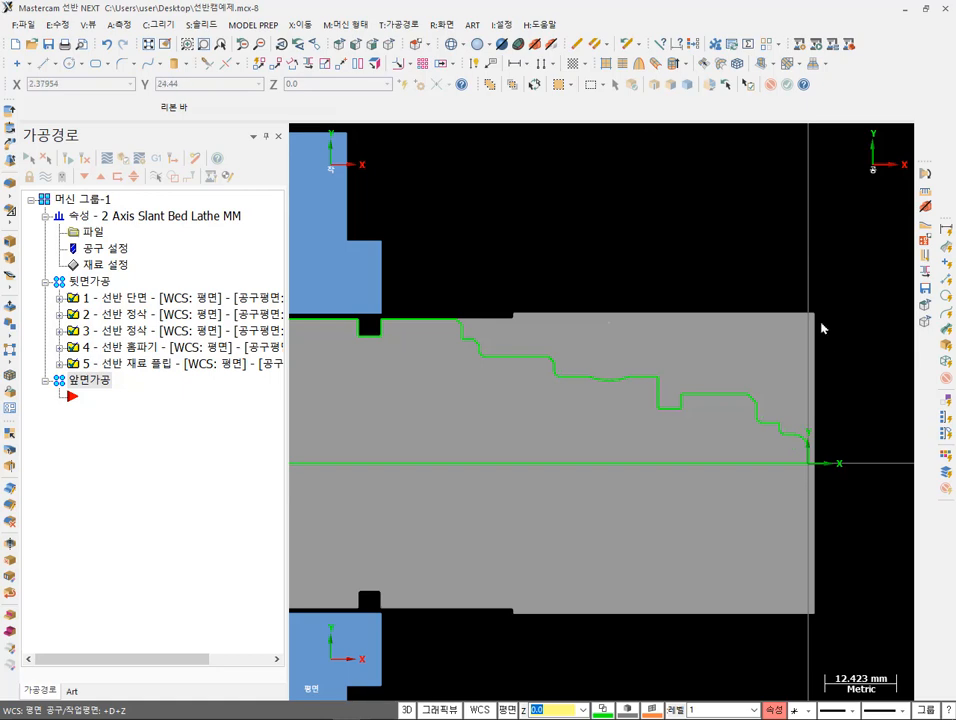
- Add a lathe facing operation to the 앞면가공 group with tool T0101 R0.8 and the finished face at Z 0
left_click(403, 25)
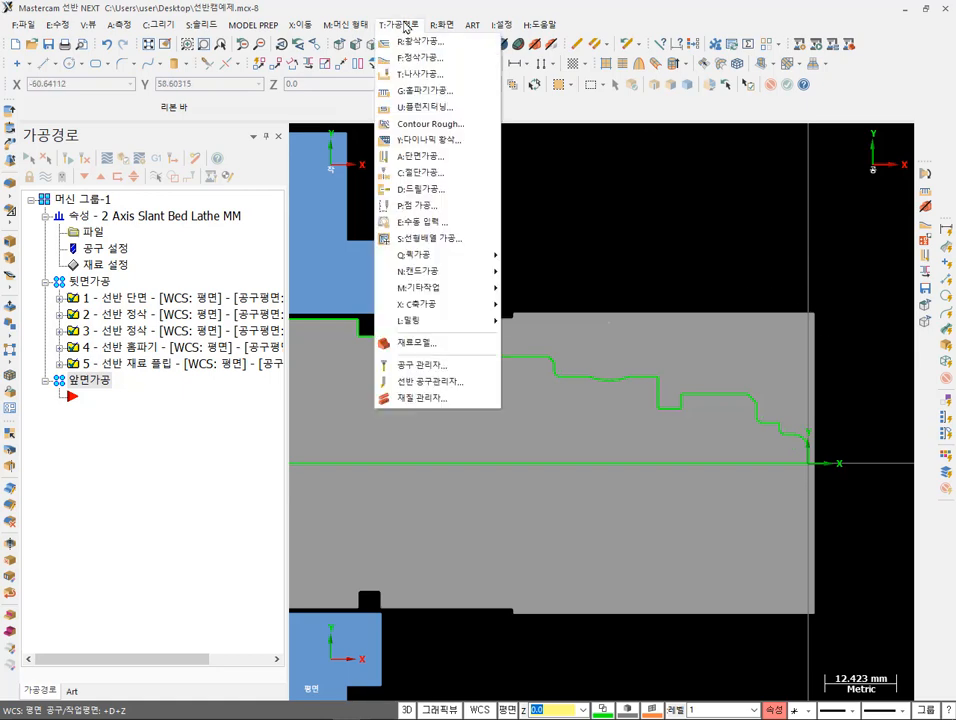
left_click(427, 157)
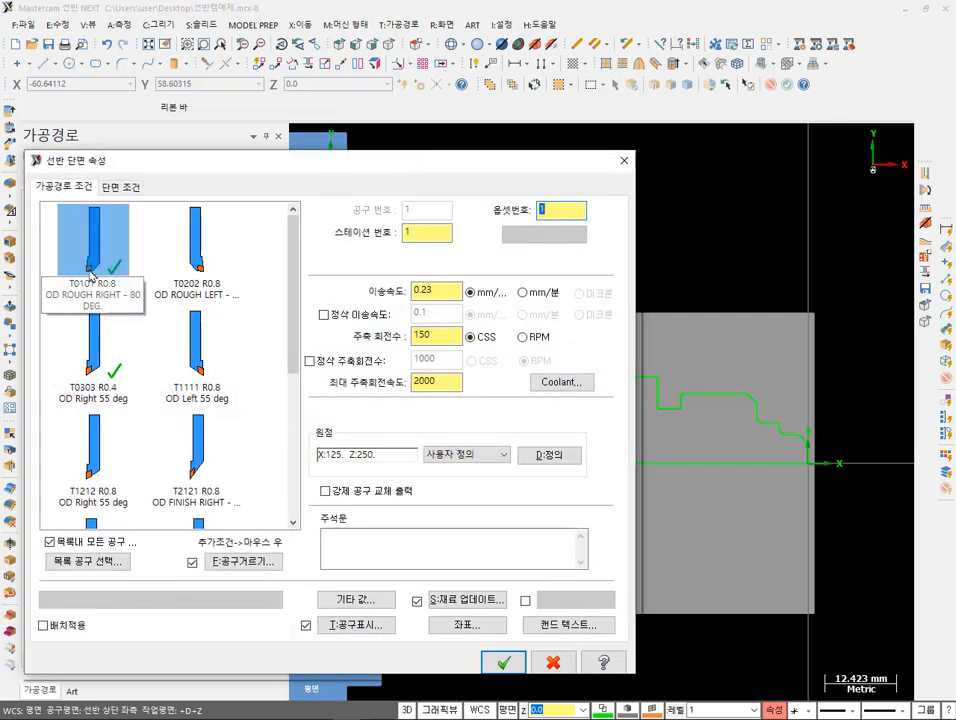
left_click(124, 187)
left_click(391, 536)
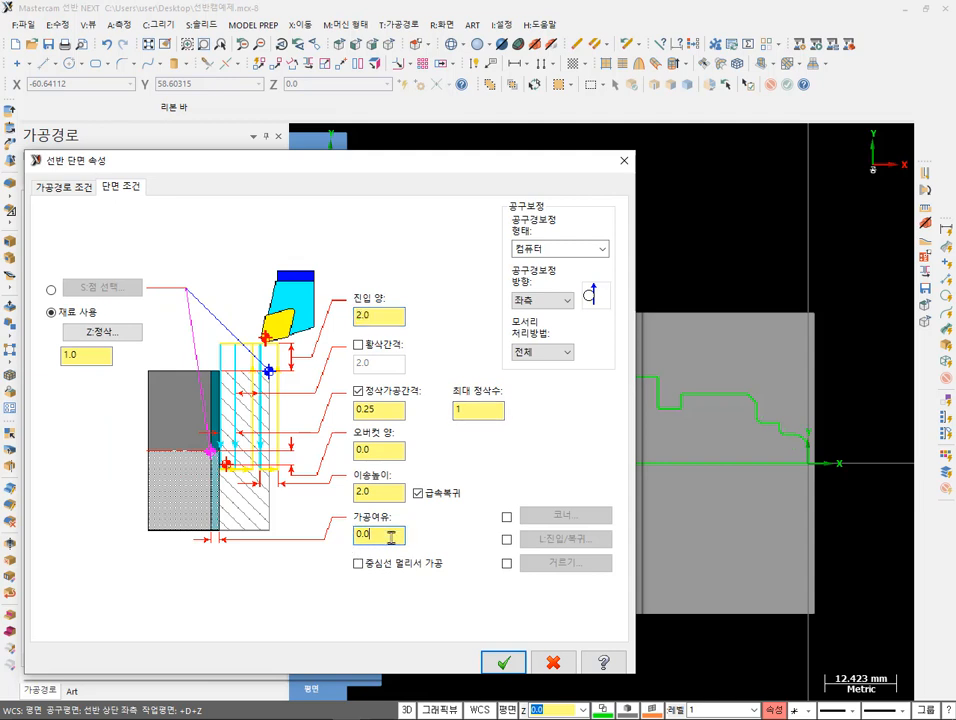
double_click(68, 355)
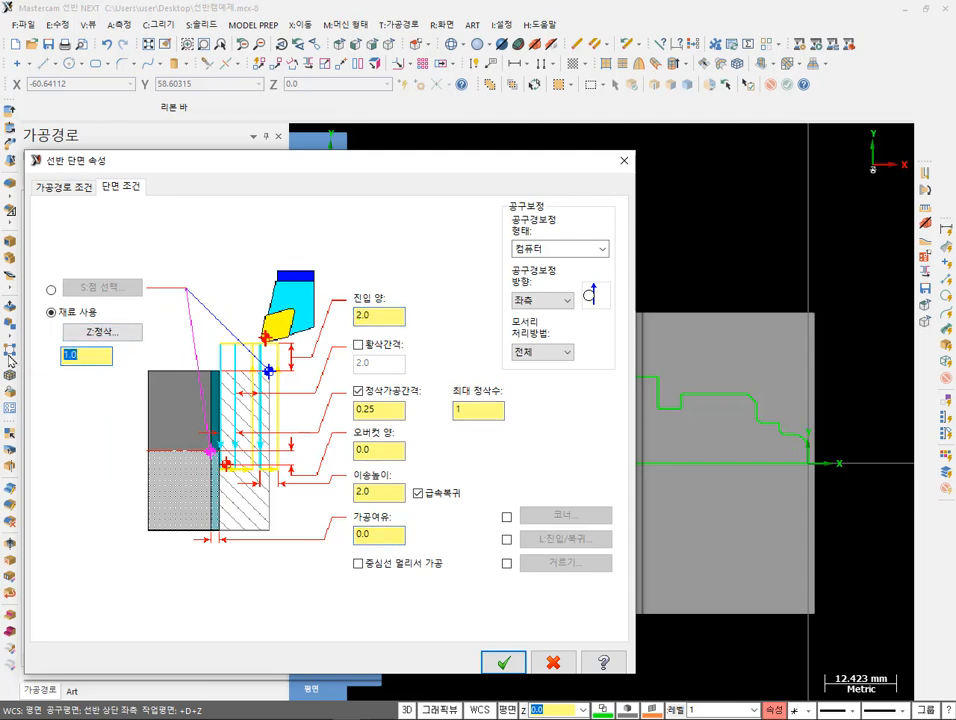
type("0")
left_click(503, 663)
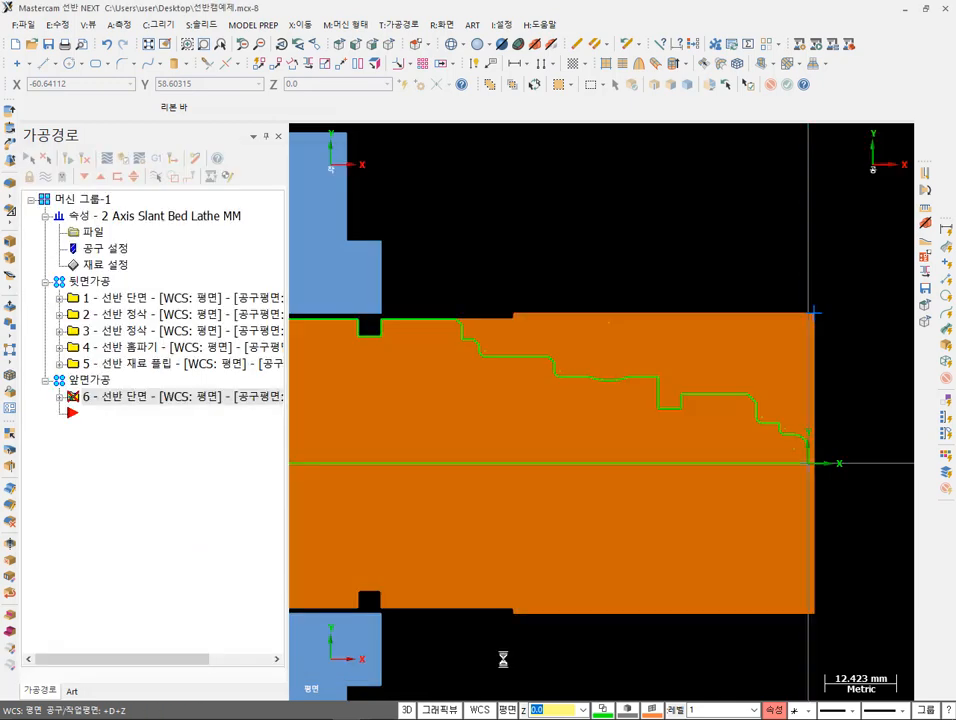
- Start a lathe roughing operation and chain the outer profile from the front face line at the origin to the chamfer before the largest diameter
scroll(811, 440, "up", 3)
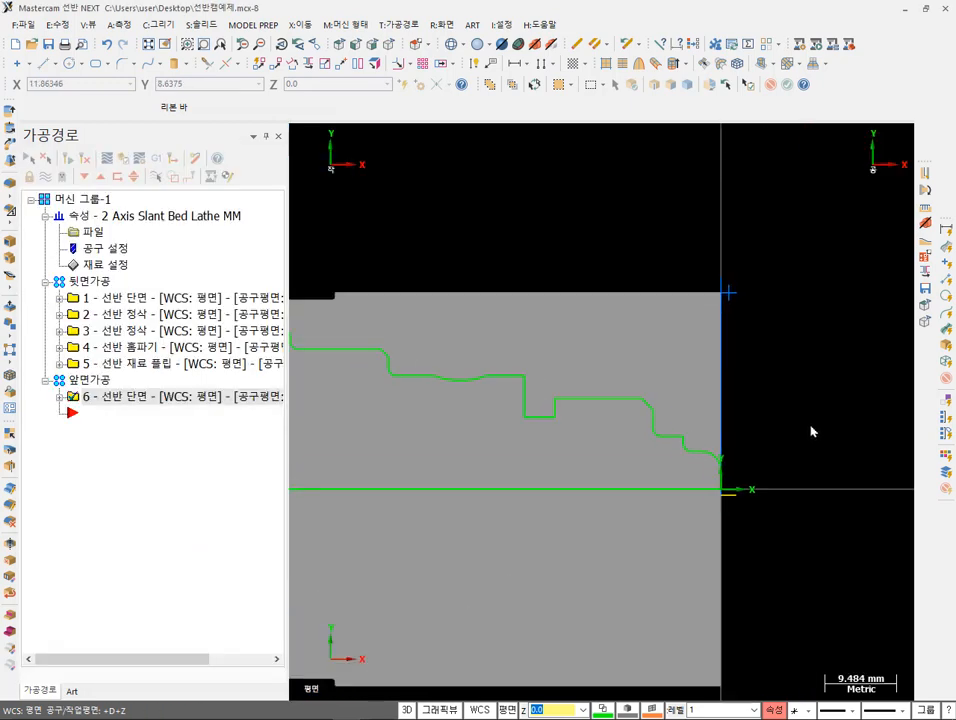
scroll(811, 432, "up", 2)
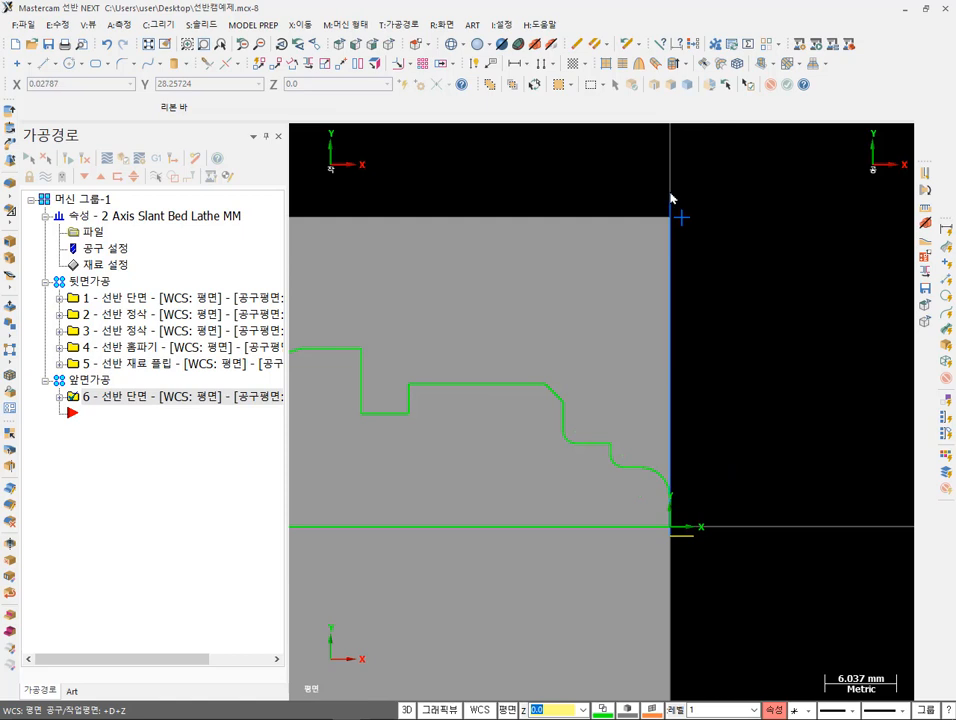
scroll(807, 395, "down", 3)
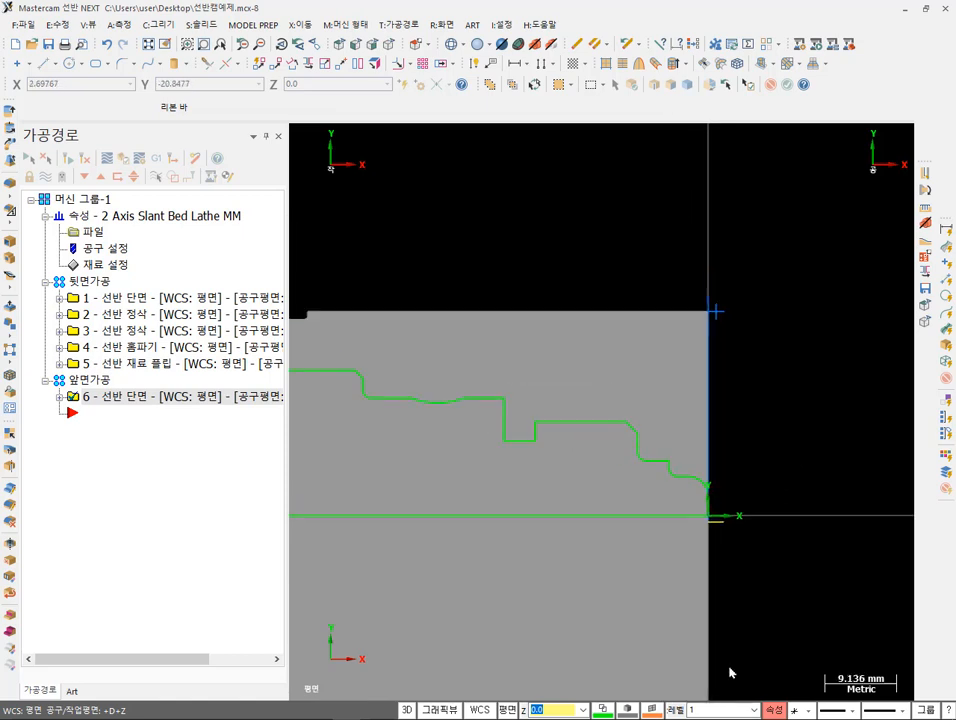
scroll(768, 381, "down", 5)
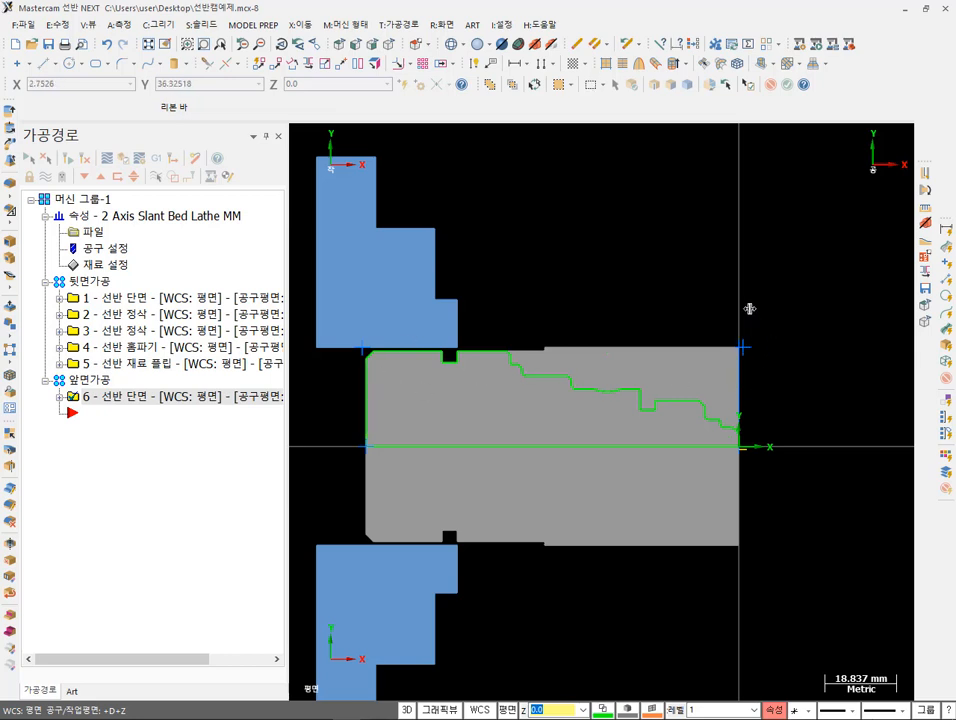
scroll(749, 272, "up", 5)
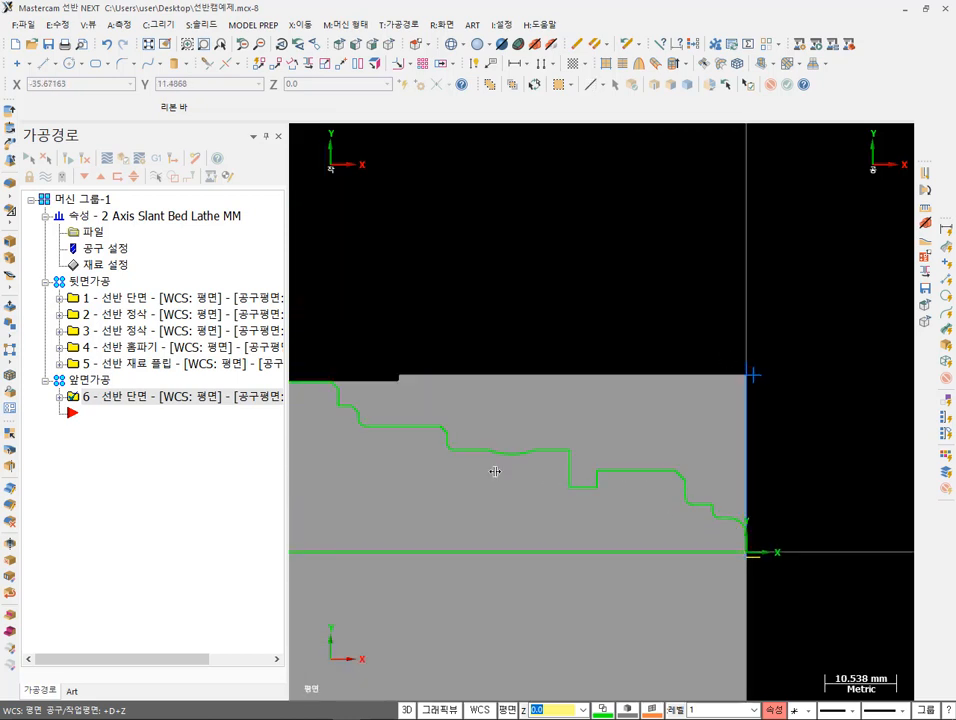
scroll(698, 387, "down", 1)
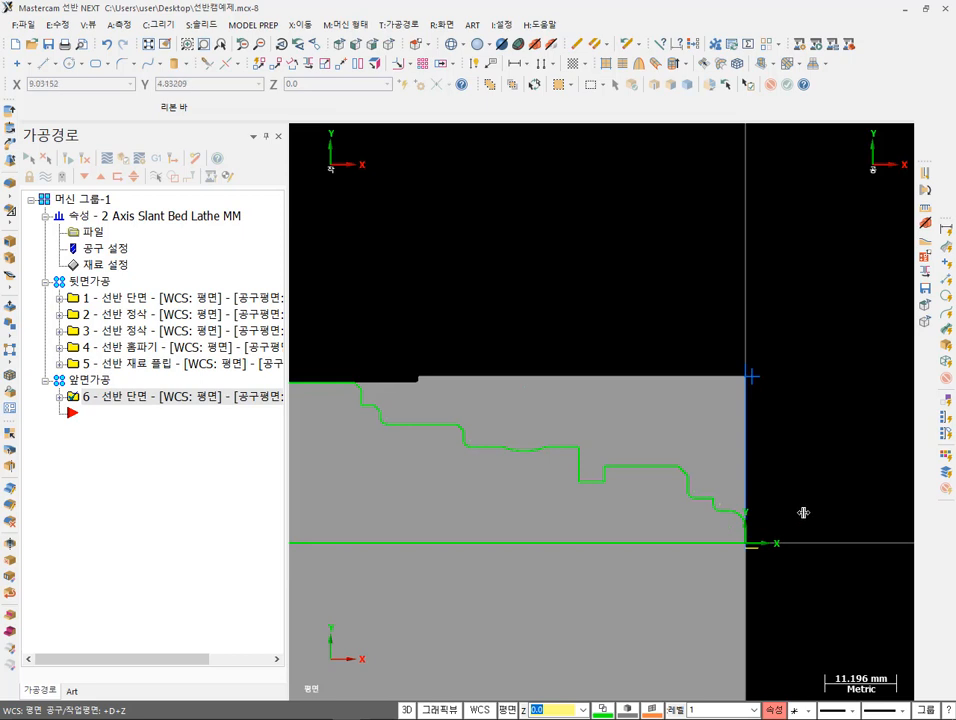
left_click(400, 24)
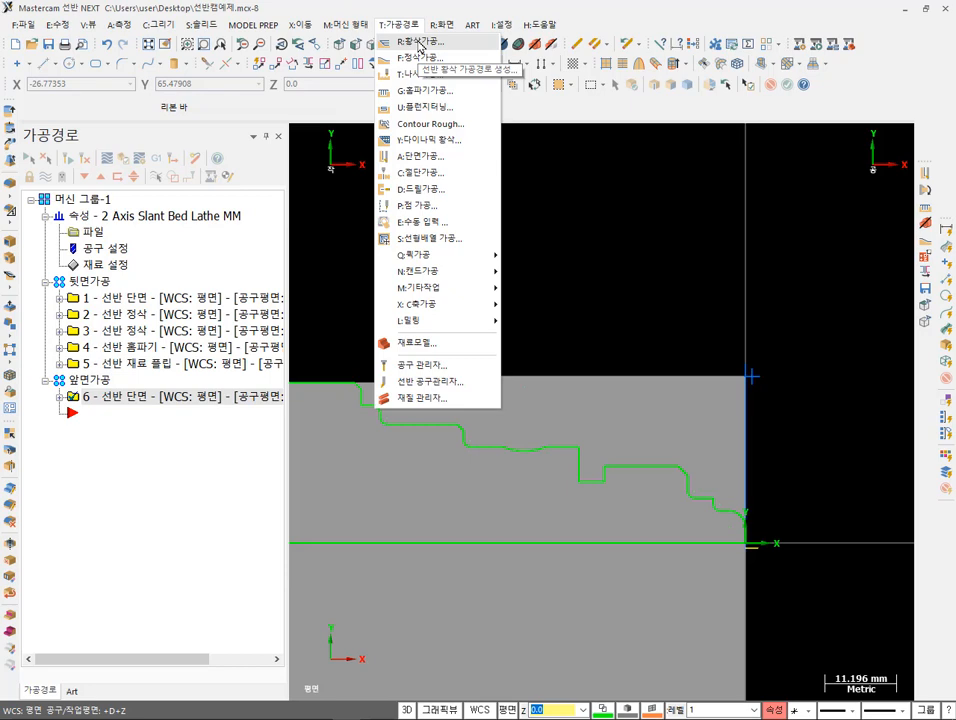
left_click(419, 44)
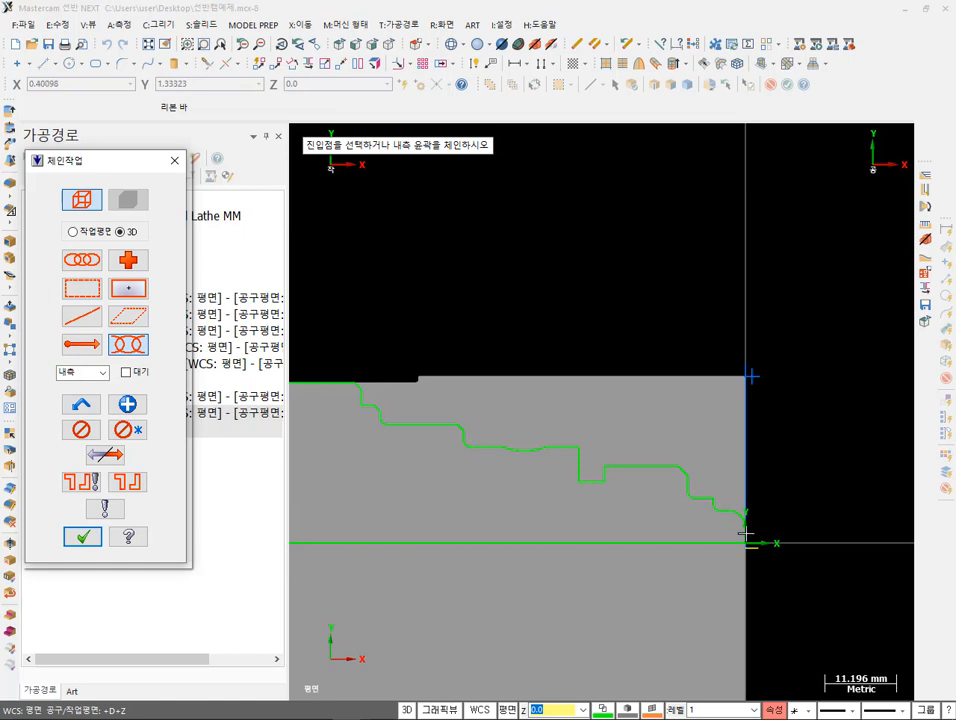
scroll(745, 535, "up", 10)
left_click(701, 556)
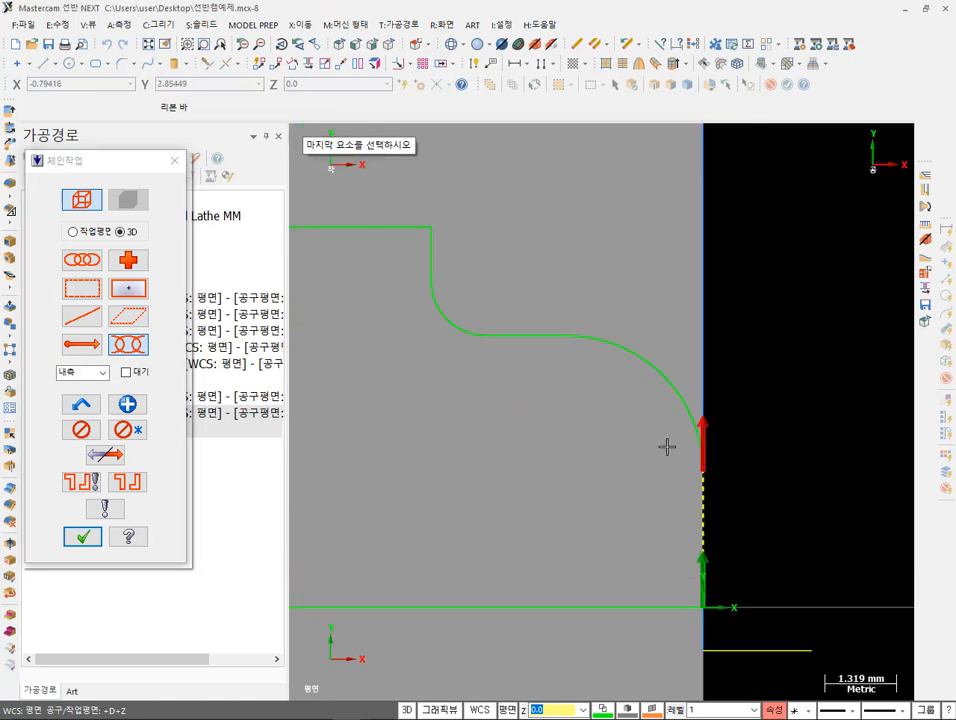
scroll(790, 555, "down", 12)
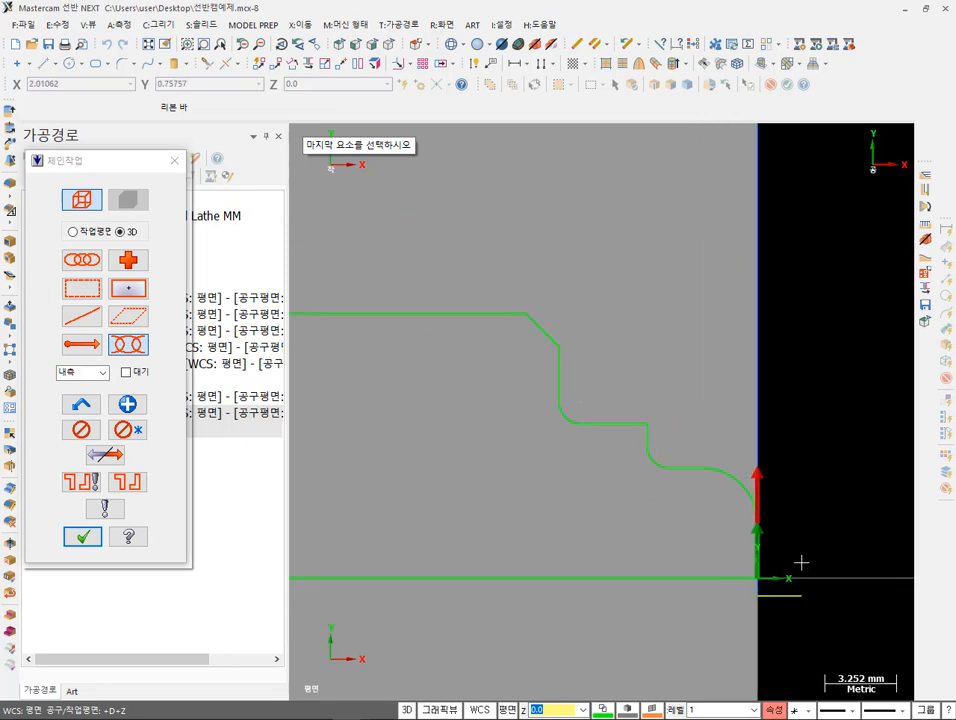
scroll(545, 456, "up", 8)
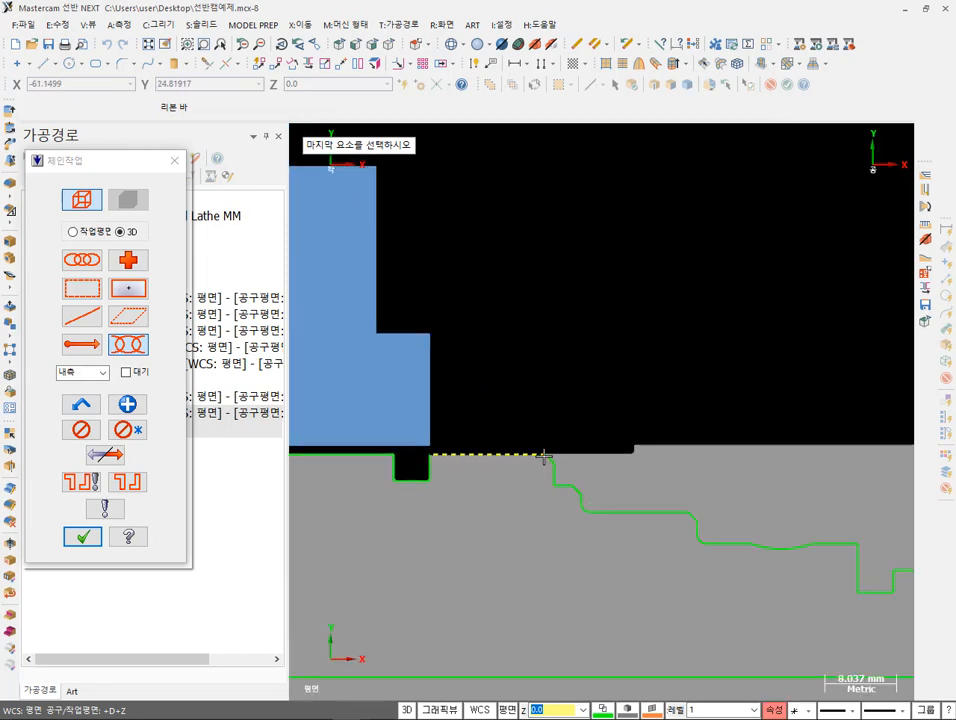
left_click(547, 458)
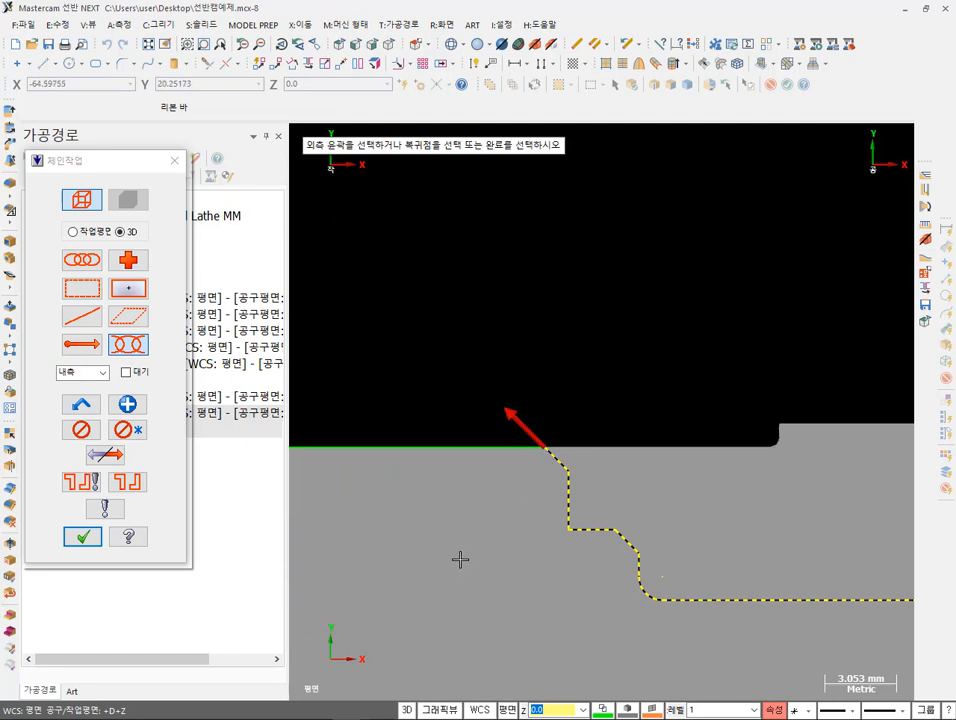
scroll(390, 329, "down", 5)
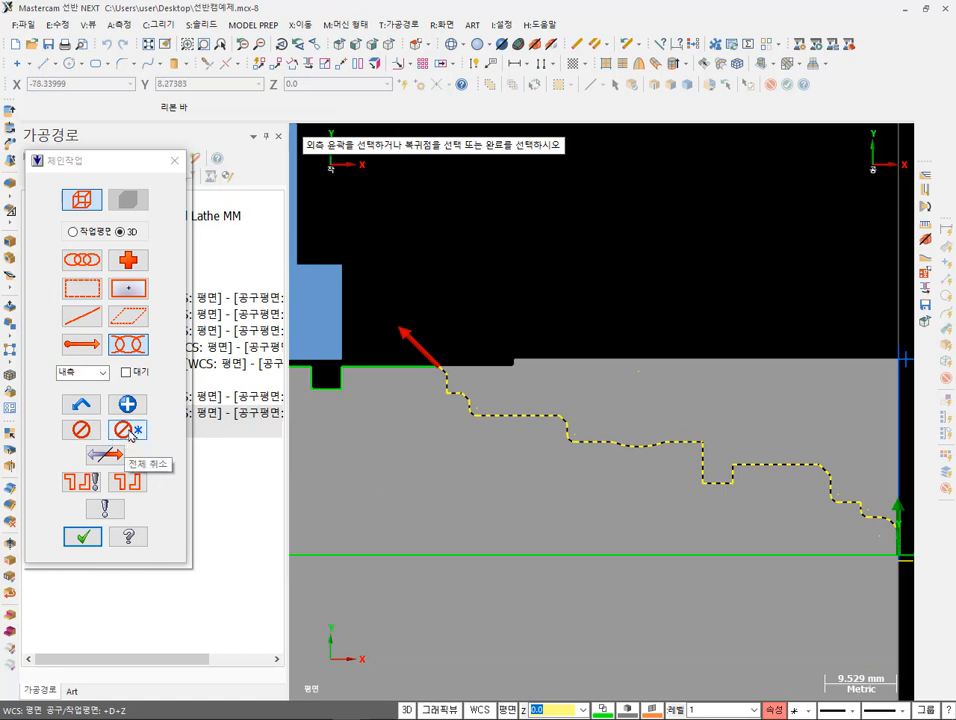
- Try reversing the direction of the selected profile chain
left_click(108, 456)
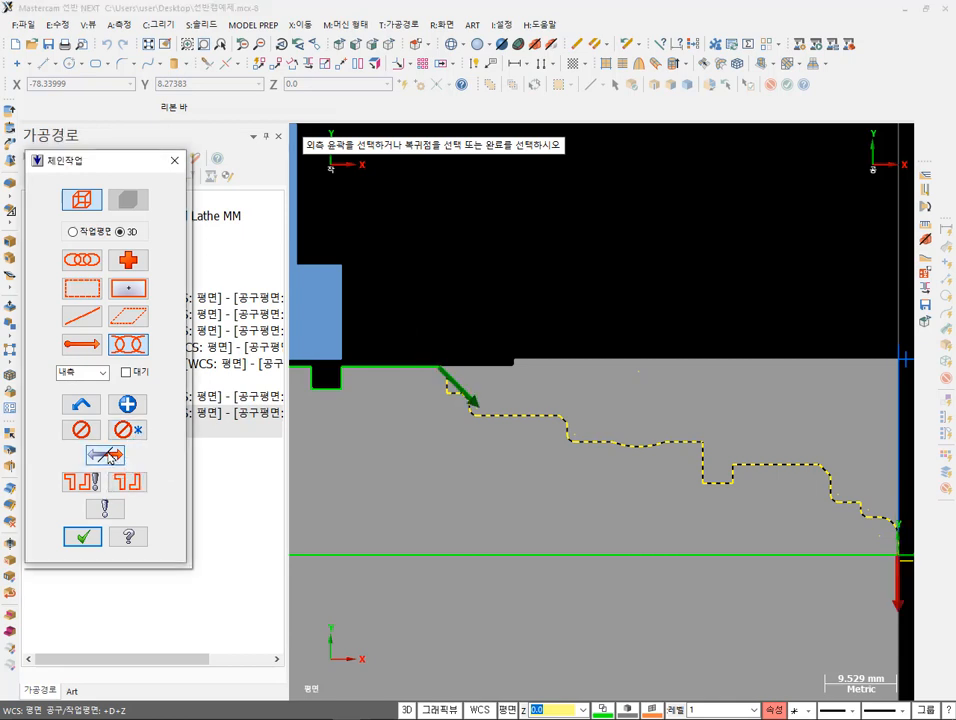
left_click(108, 456)
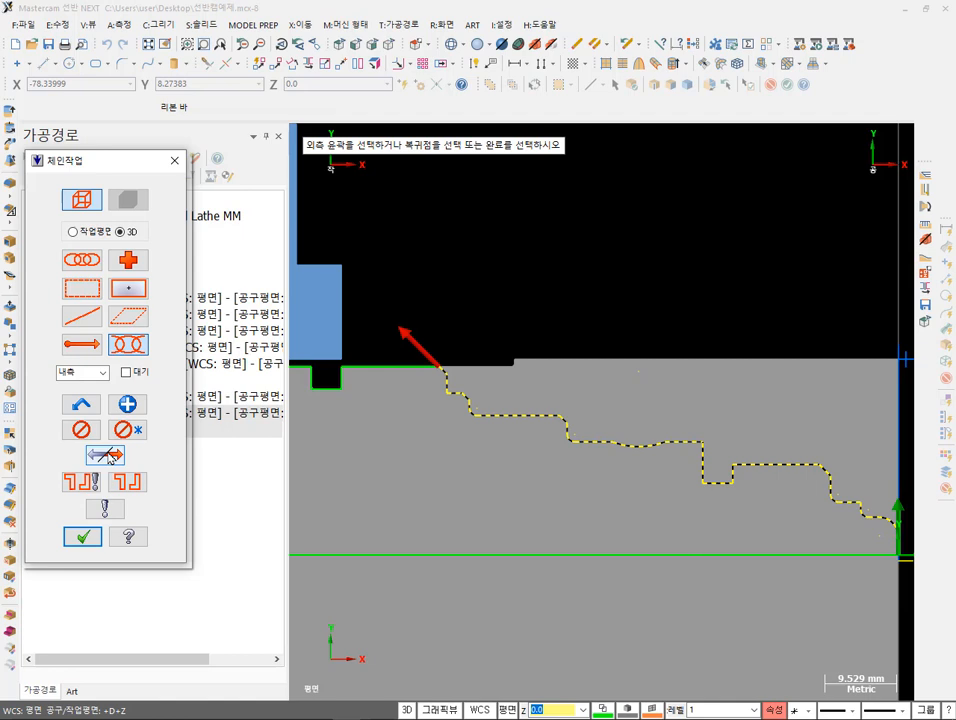
left_click(108, 456)
left_click(108, 456)
- Accept the chain and create the roughing operation with tool T0101 R0.8 and a maximum spindle speed of 2000
scroll(694, 465, "down", 1)
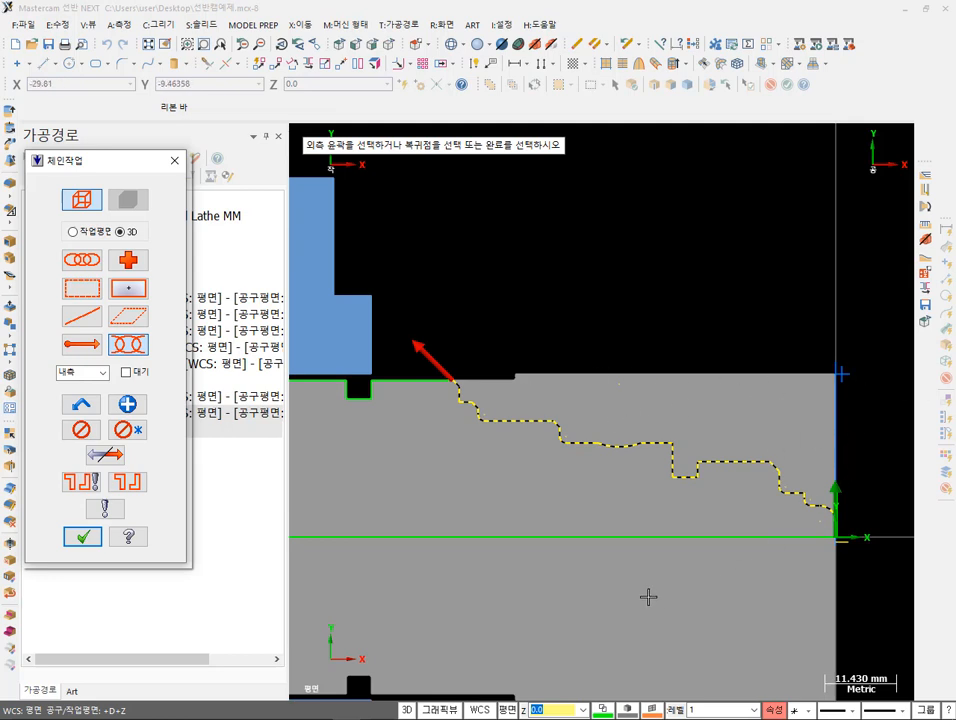
left_click(91, 538)
left_click_drag(390, 20, 258, 169)
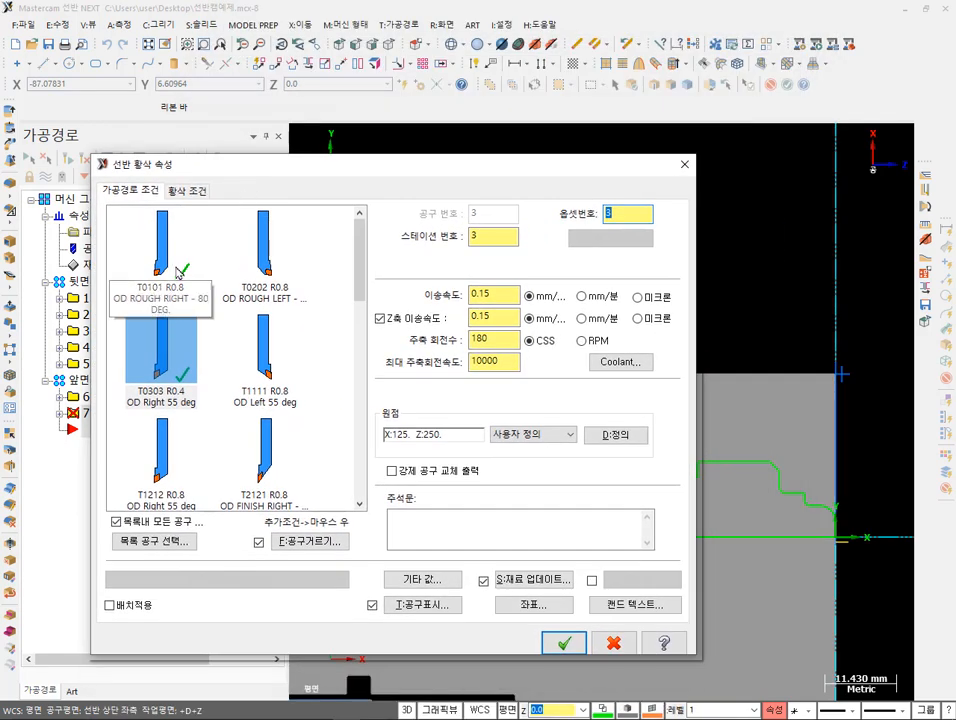
left_click(140, 200)
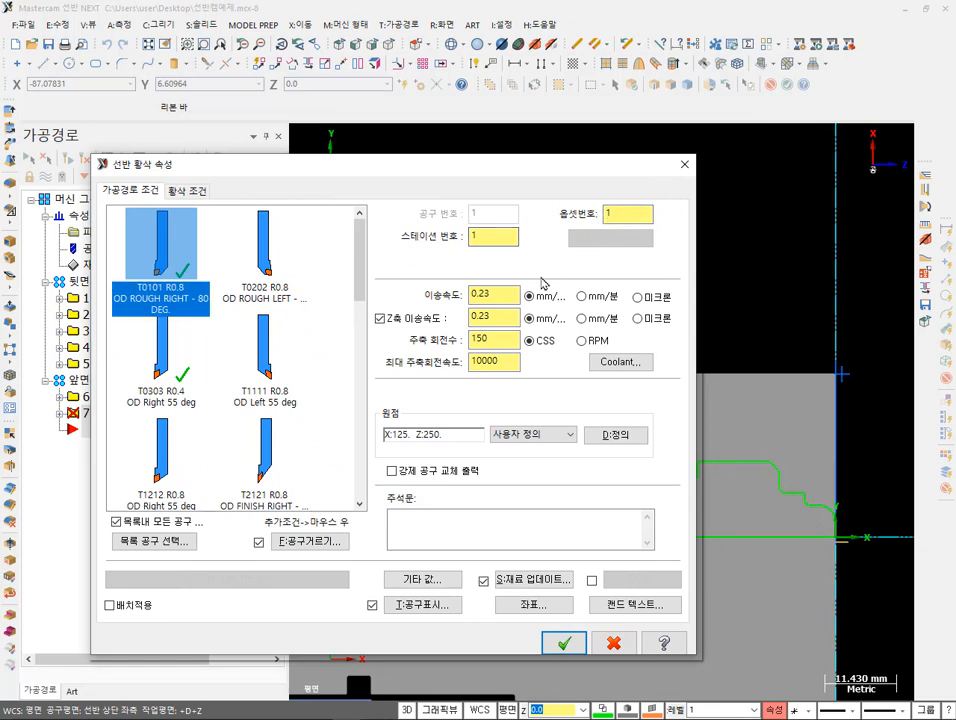
left_click(494, 361)
type("2")
left_click(502, 337)
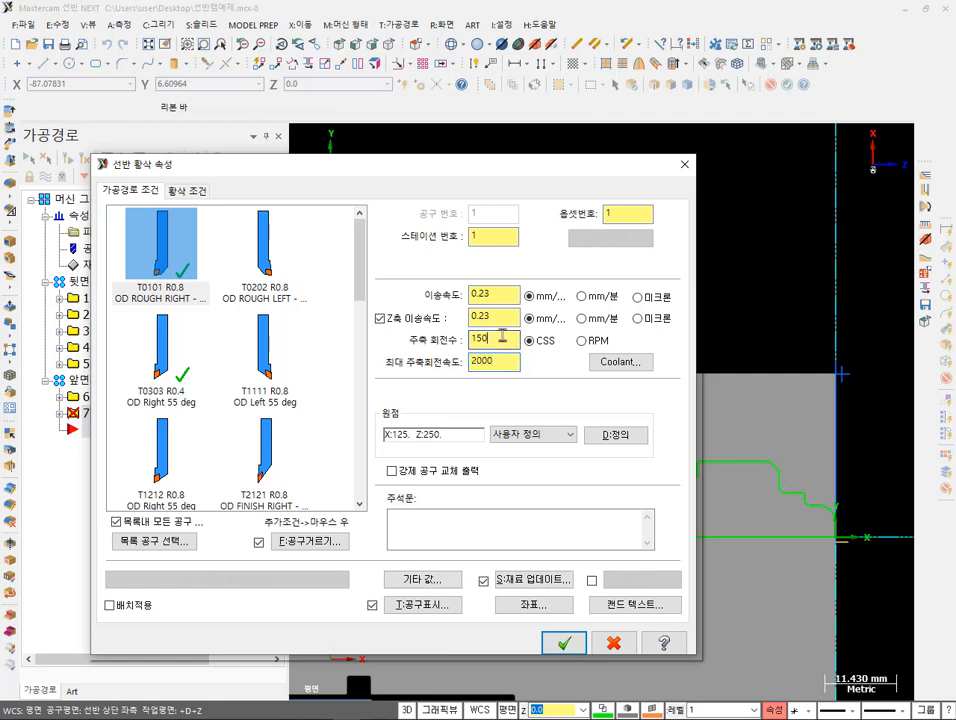
left_click(502, 361)
left_click(190, 191)
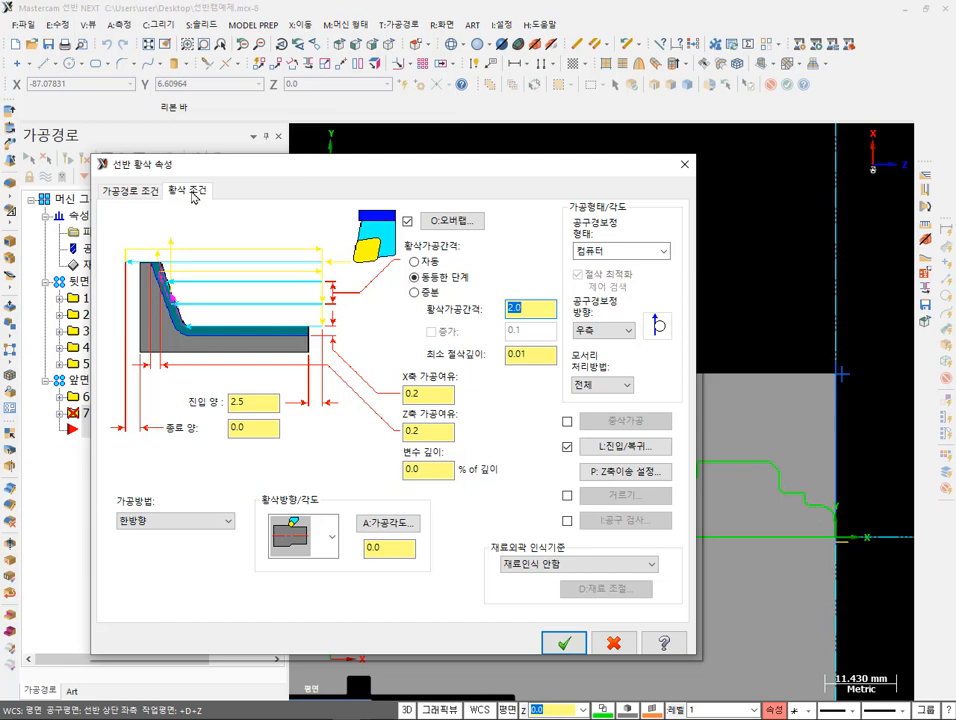
left_click(563, 644)
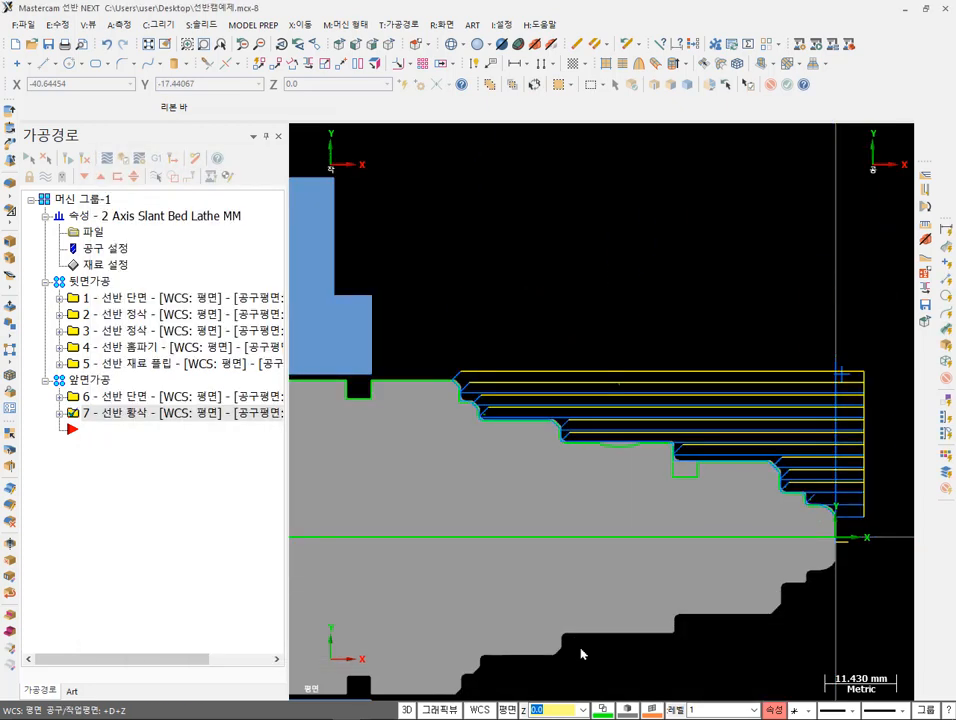
- Examine the roughing passes and remaining stock along the profile's chamfers, steps, shallow arc and groove
scroll(668, 420, "down", 1)
scroll(783, 450, "up", 2)
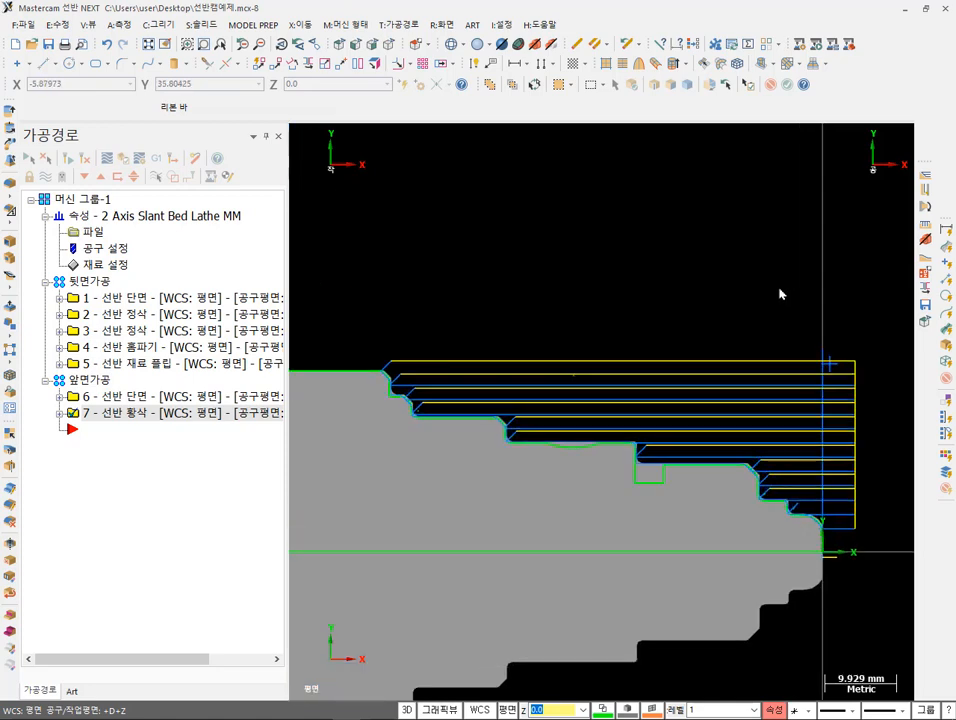
scroll(745, 480, "up", 7)
scroll(760, 445, "up", 1)
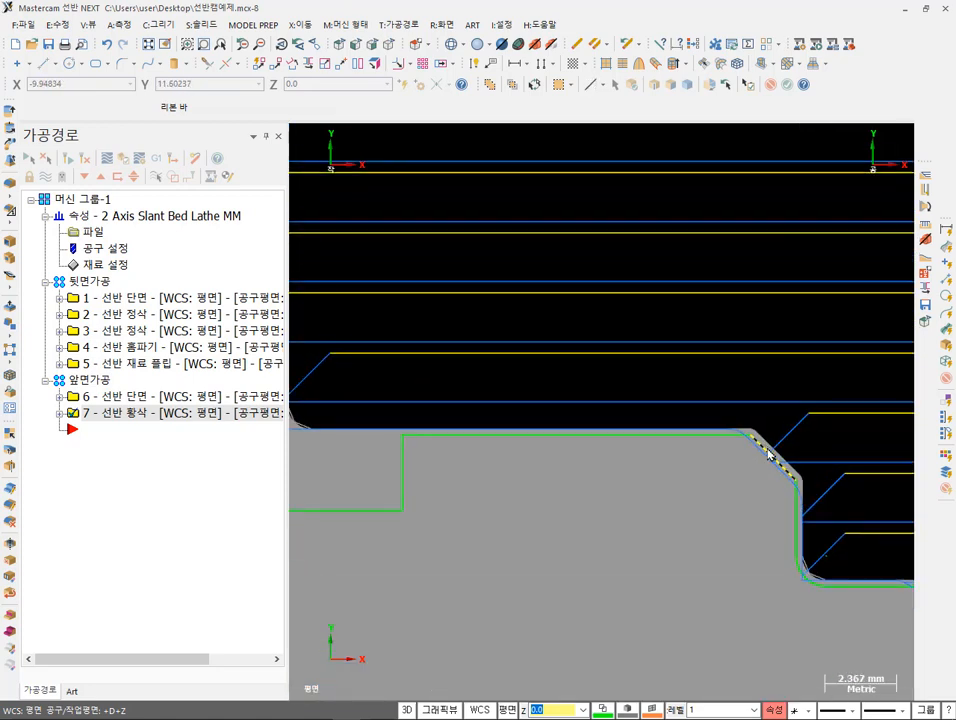
scroll(715, 435, "down", 4)
scroll(732, 432, "down", 3)
scroll(677, 352, "up", 1)
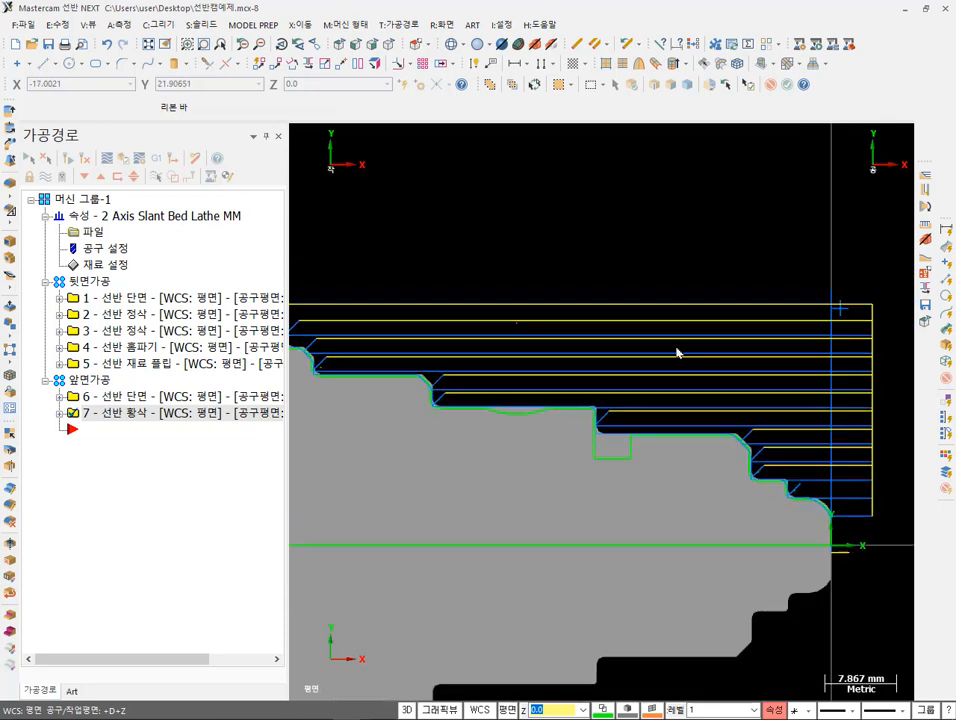
scroll(677, 352, "down", 1)
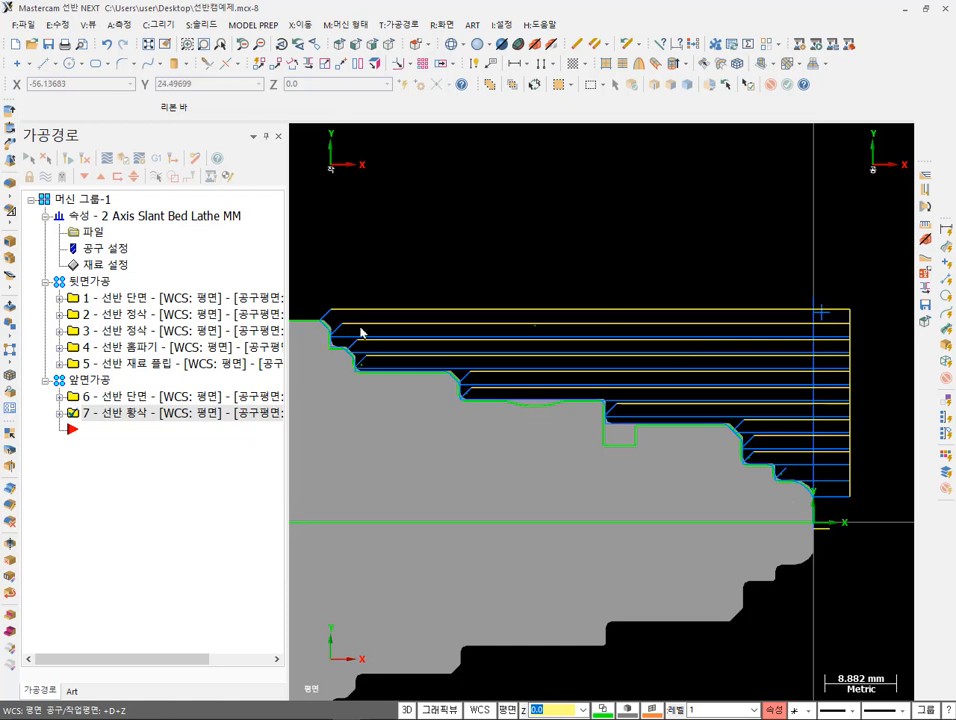
scroll(325, 319, "up", 5)
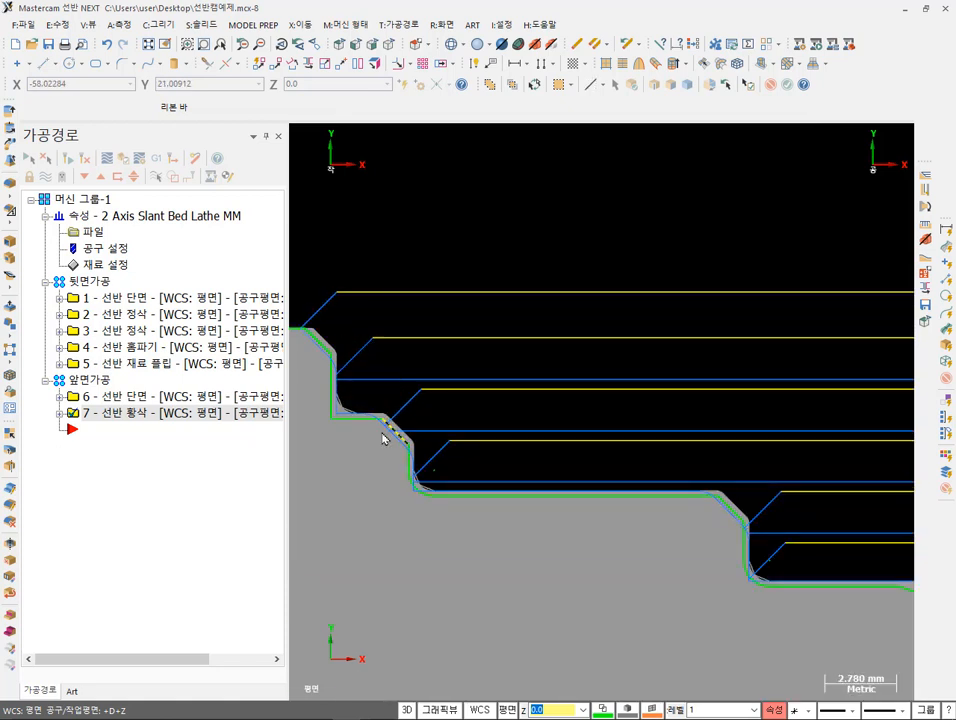
scroll(455, 361, "down", 5)
scroll(419, 428, "down", 2)
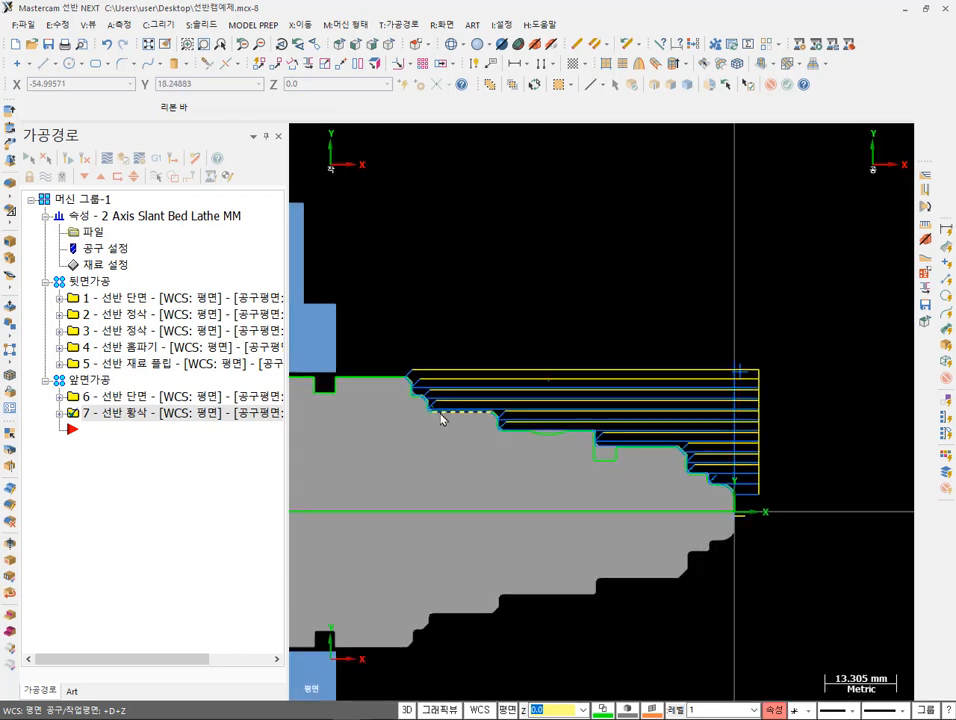
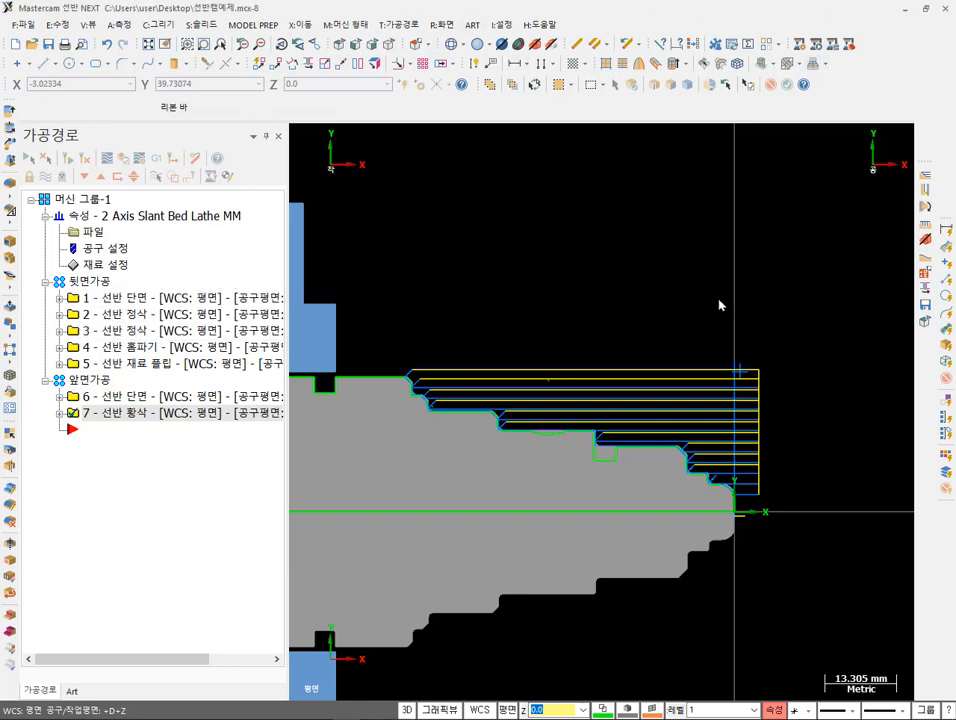
scroll(870, 303, "down", 2)
scroll(655, 418, "up", 3)
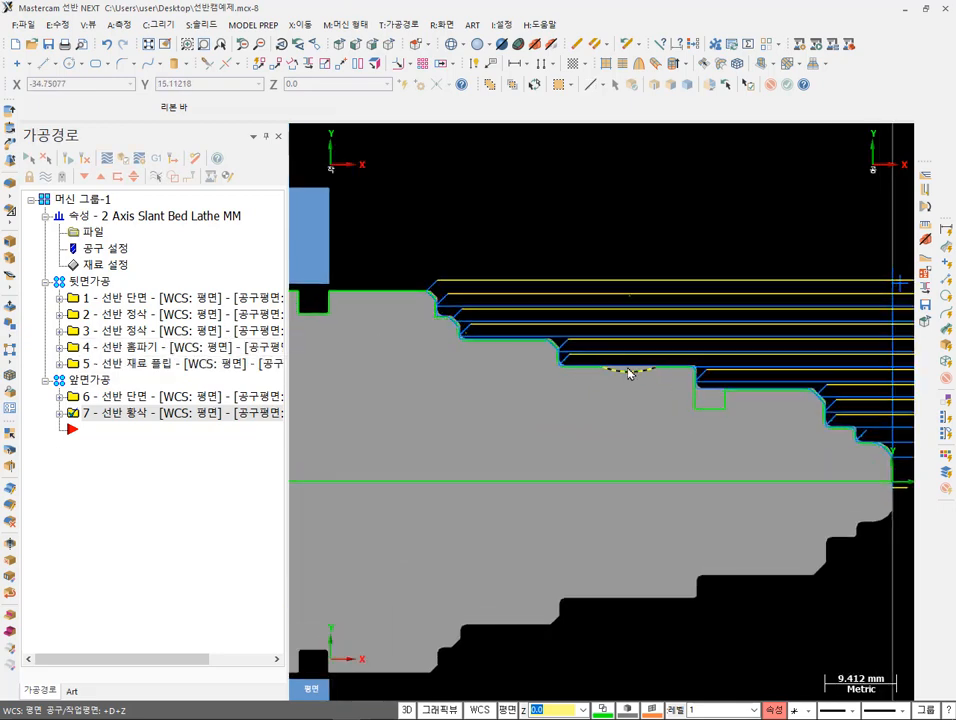
scroll(629, 374, "down", 1)
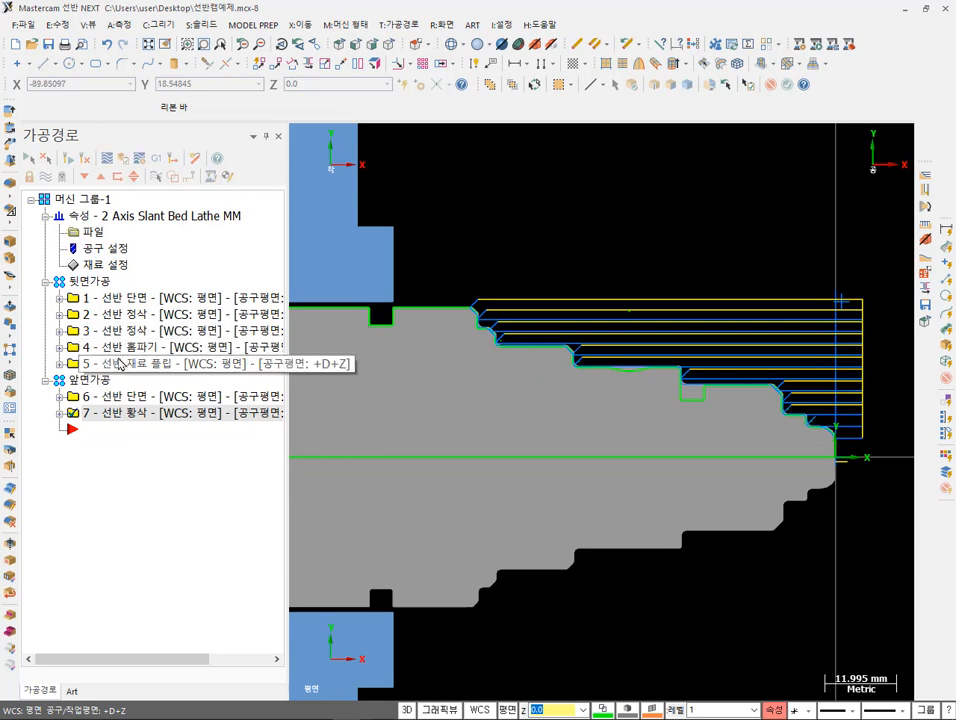
left_click(117, 314)
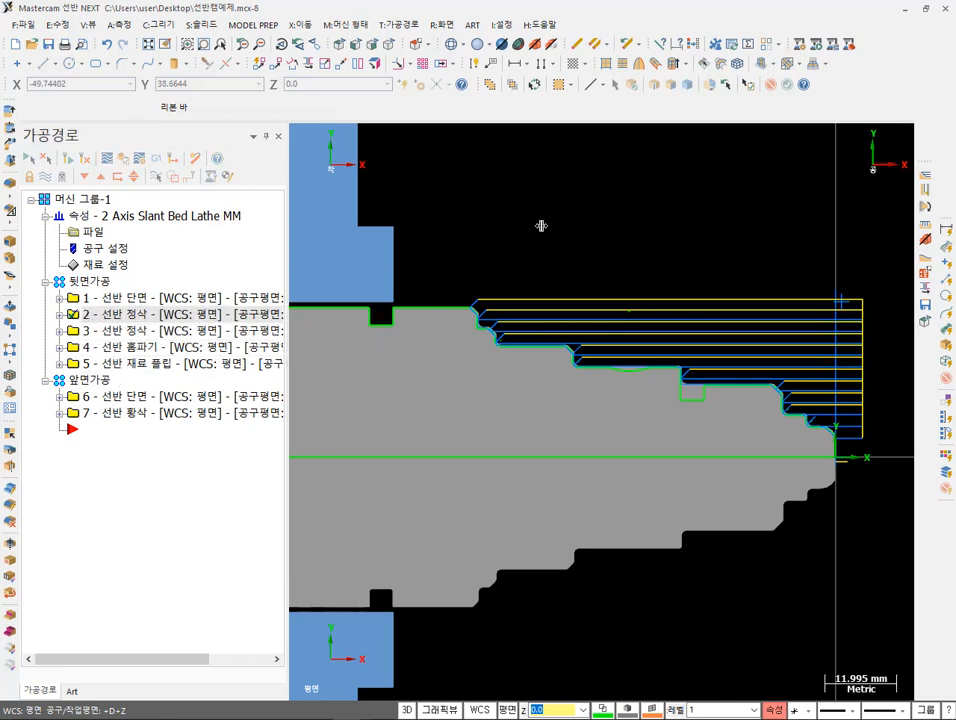
scroll(870, 401, "up", 2)
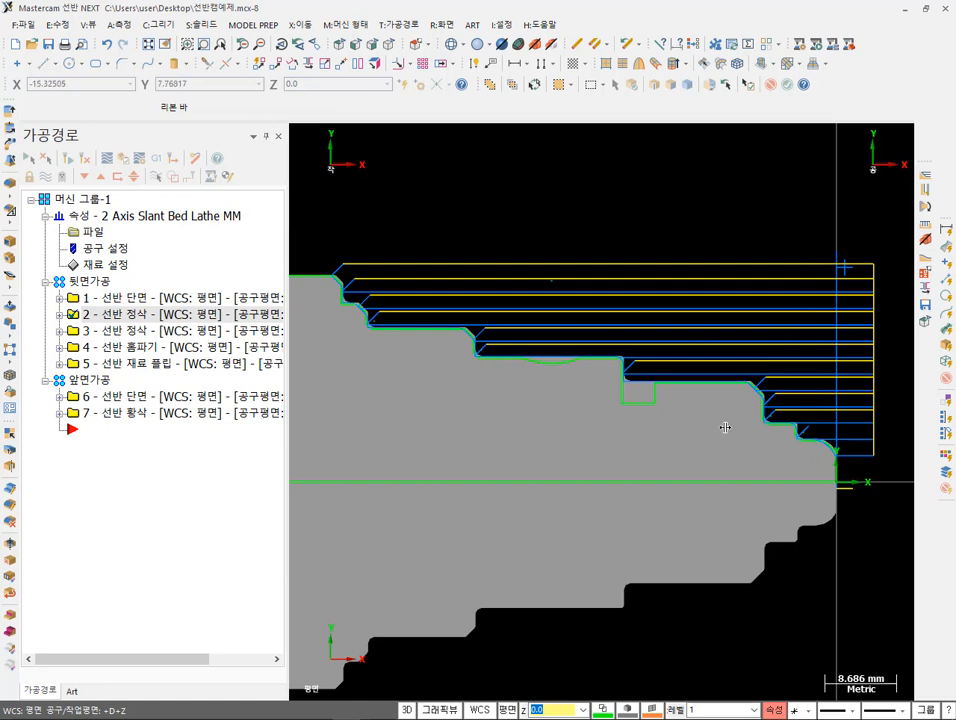
scroll(697, 418, "down", 1)
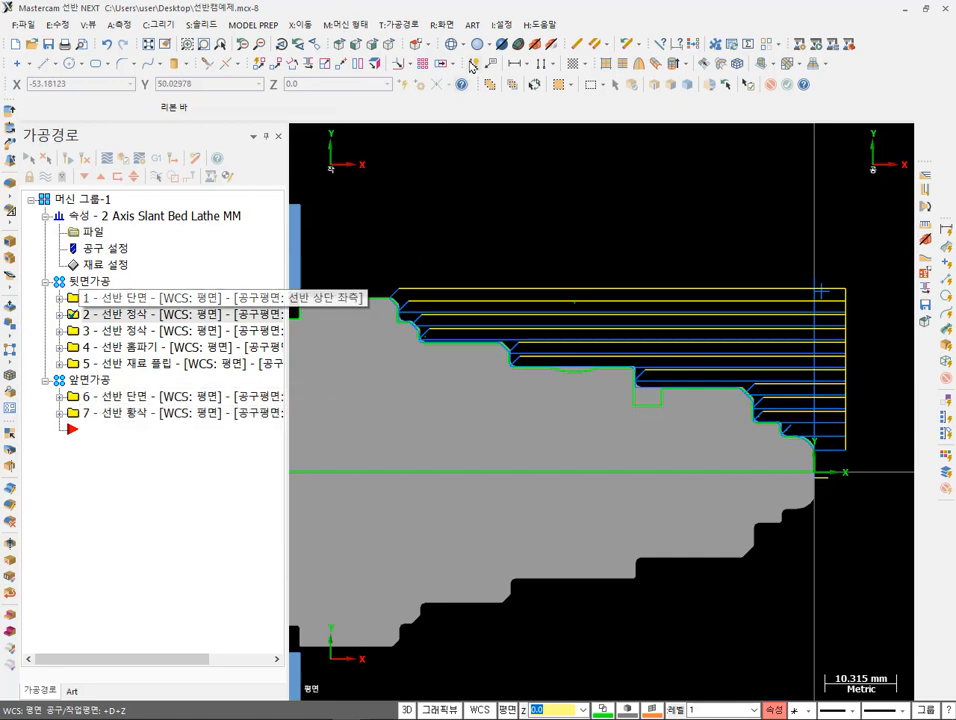
scroll(649, 216, "down", 3)
scroll(650, 216, "up", 2)
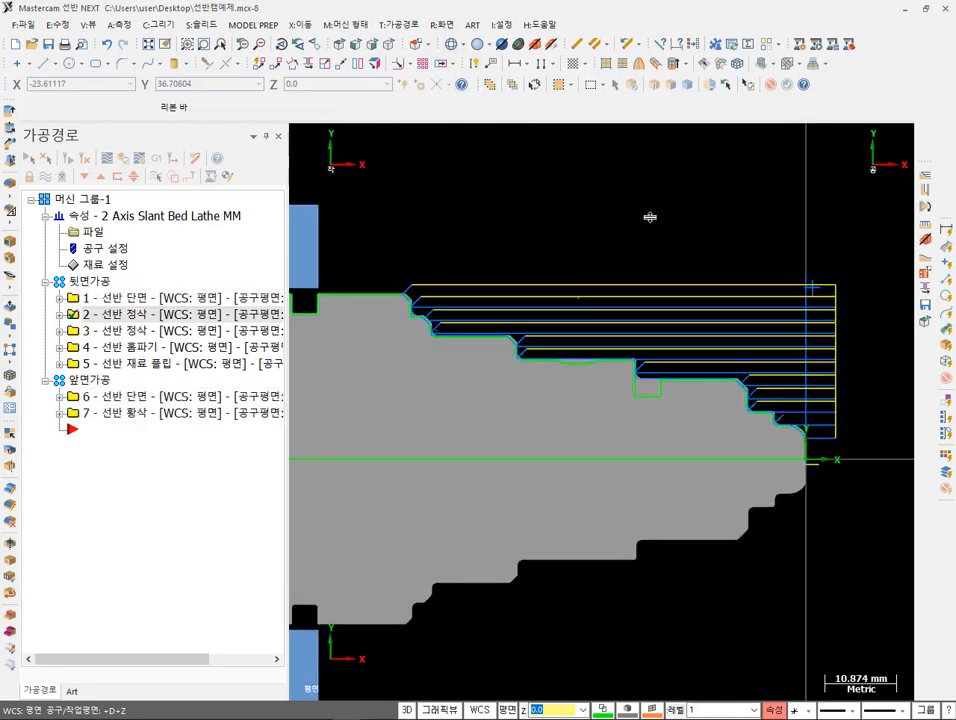
- Start a lathe finishing operation and chain the outer profile from the front face to the chamfer before the largest diameter
left_click(410, 25)
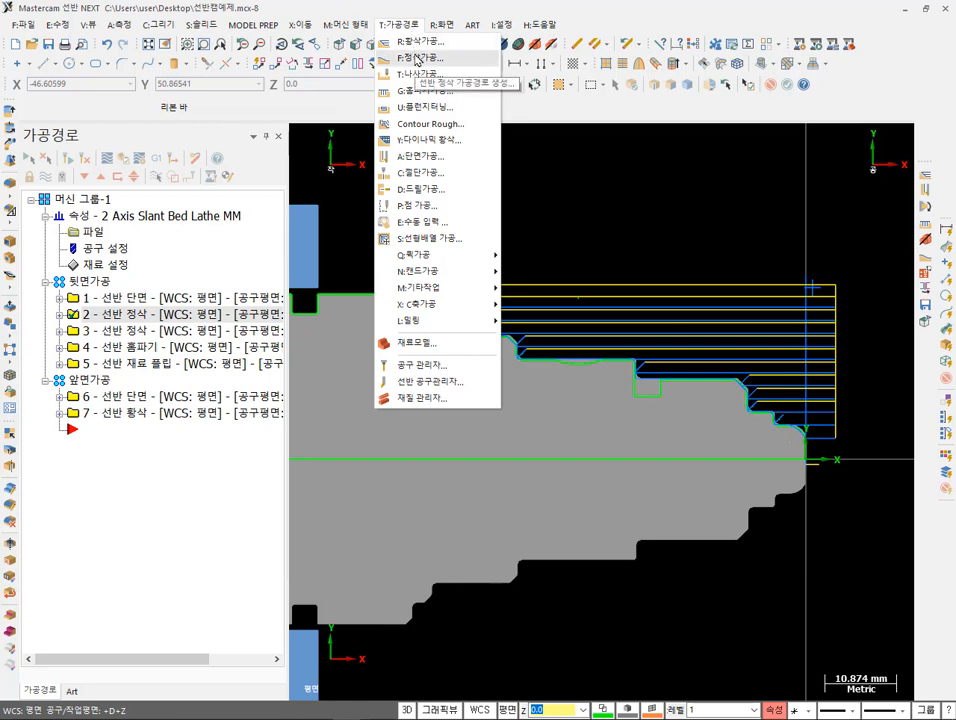
left_click(417, 59)
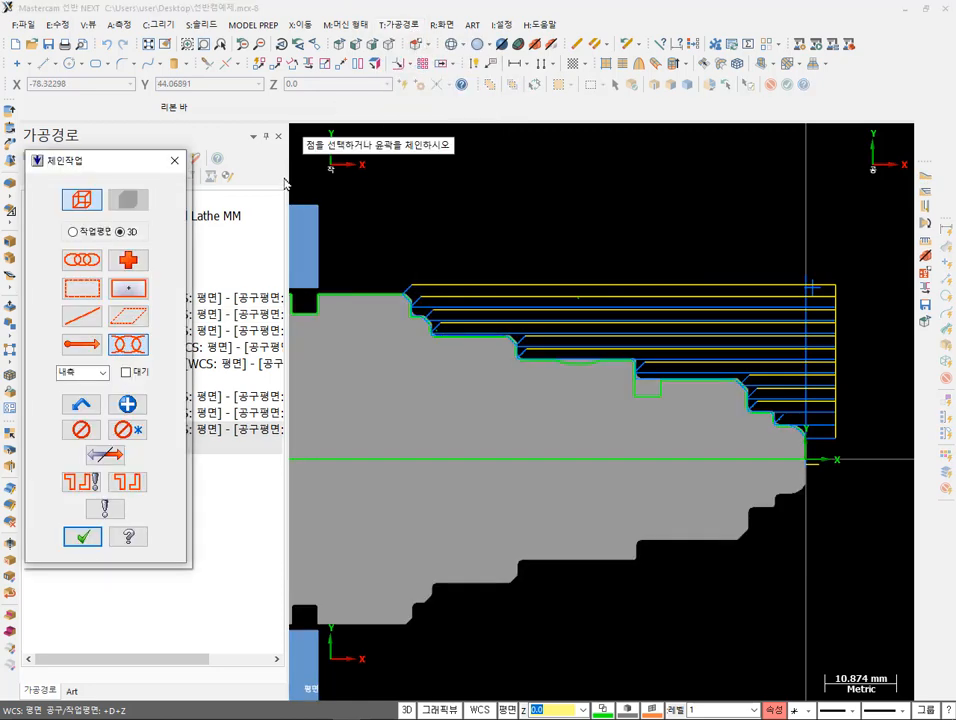
left_click_drag(102, 158, 412, 350)
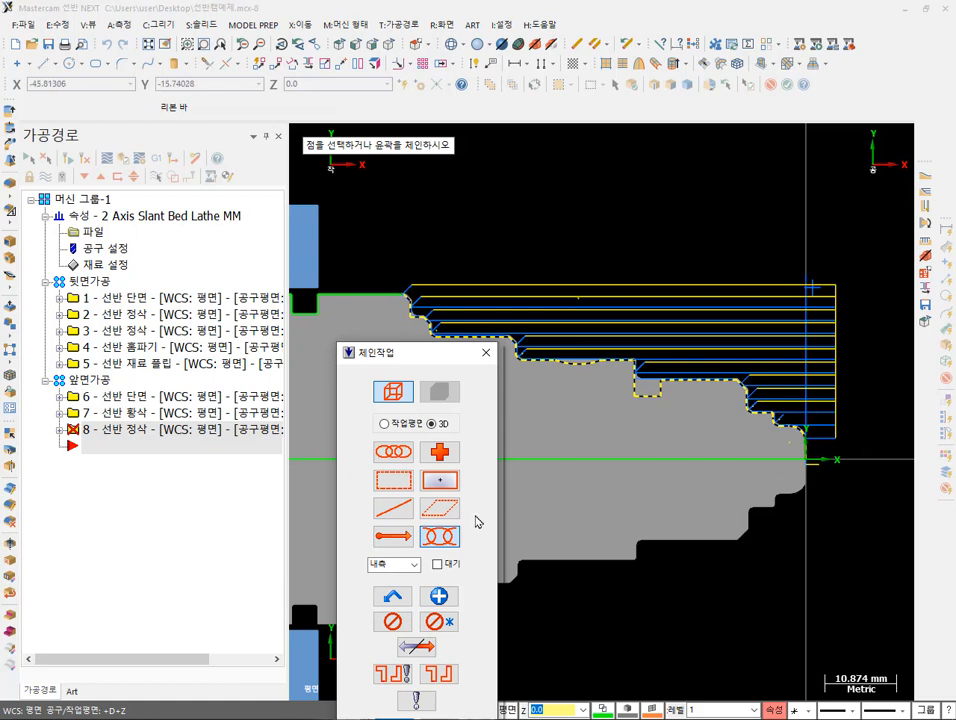
left_click_drag(455, 353, 757, 205)
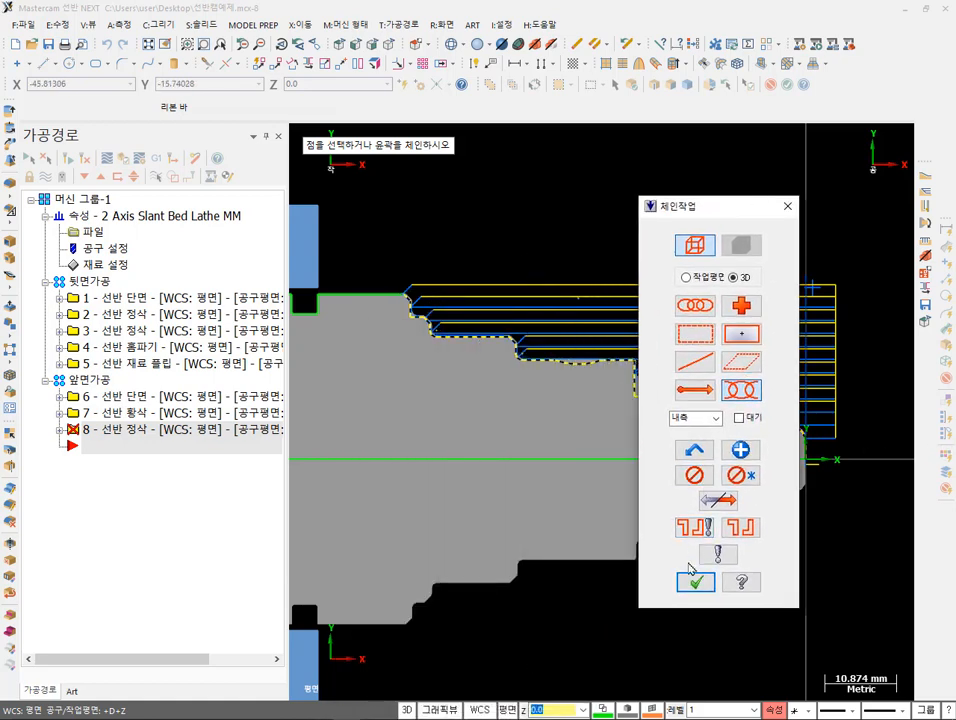
left_click(691, 585)
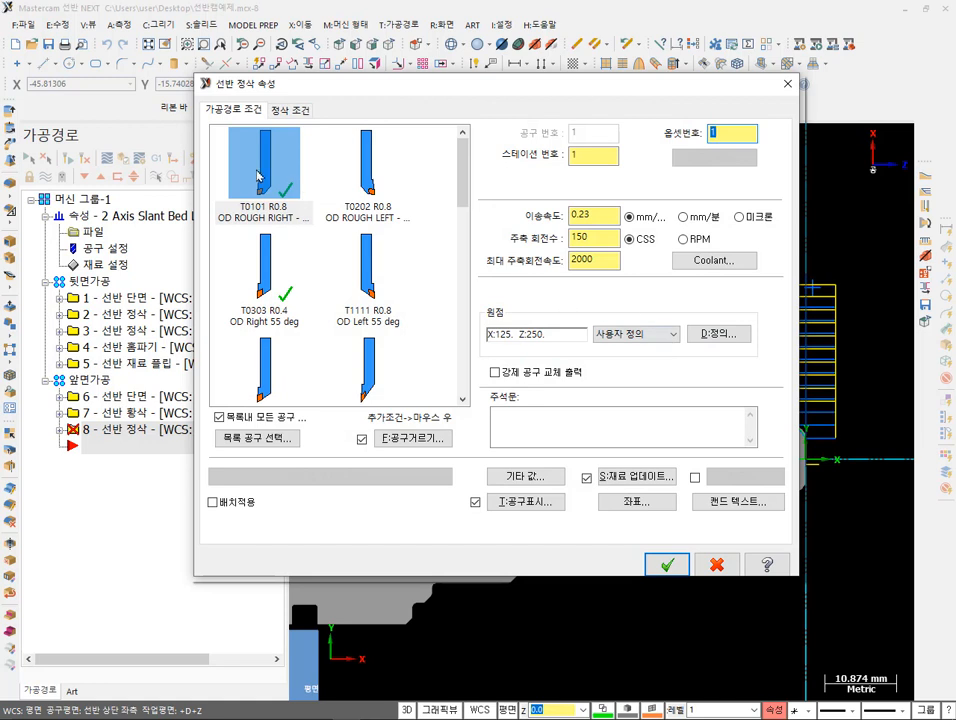
- Create the finishing operation with tool T0303 R0.4, a maximum spindle speed of 2000 and 0.0 stock allowance in X and Z
left_click(261, 285)
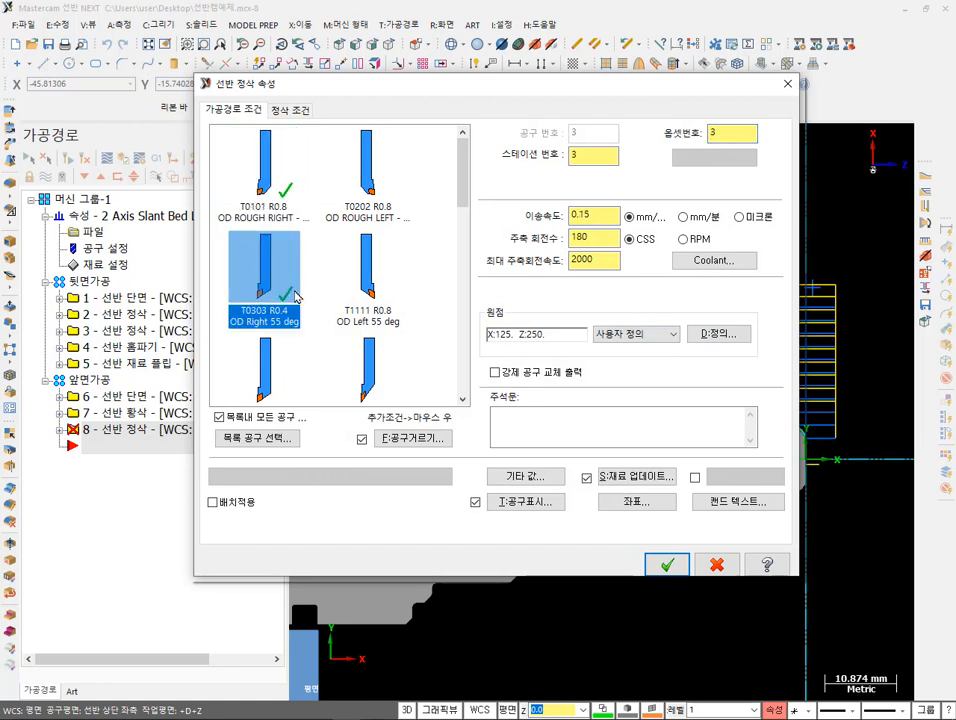
mouse_move(296, 296)
left_click(615, 260)
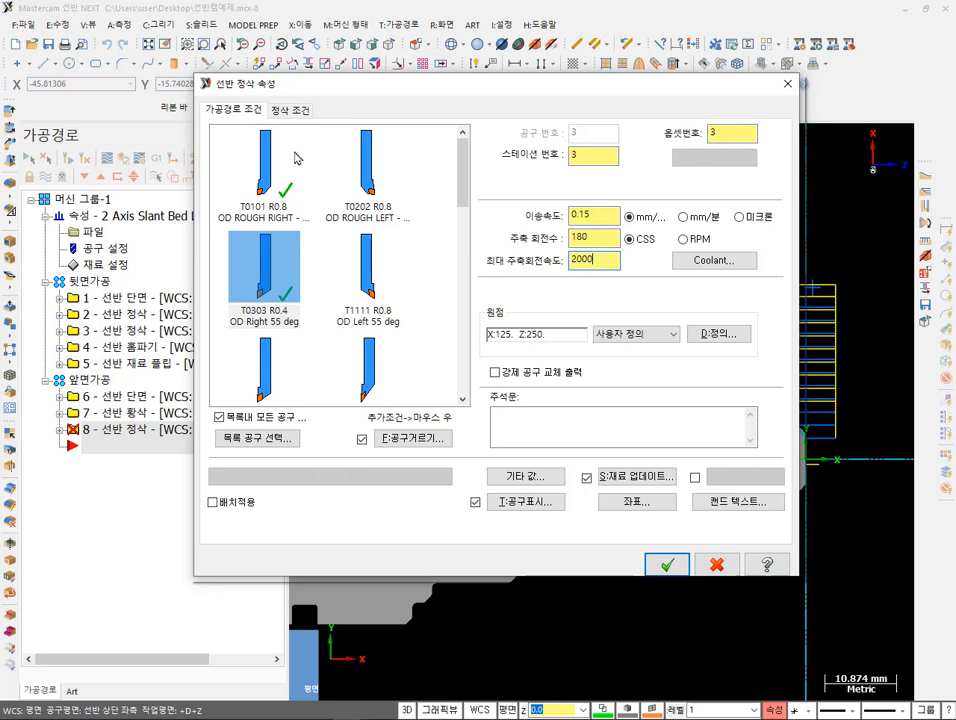
left_click(293, 111)
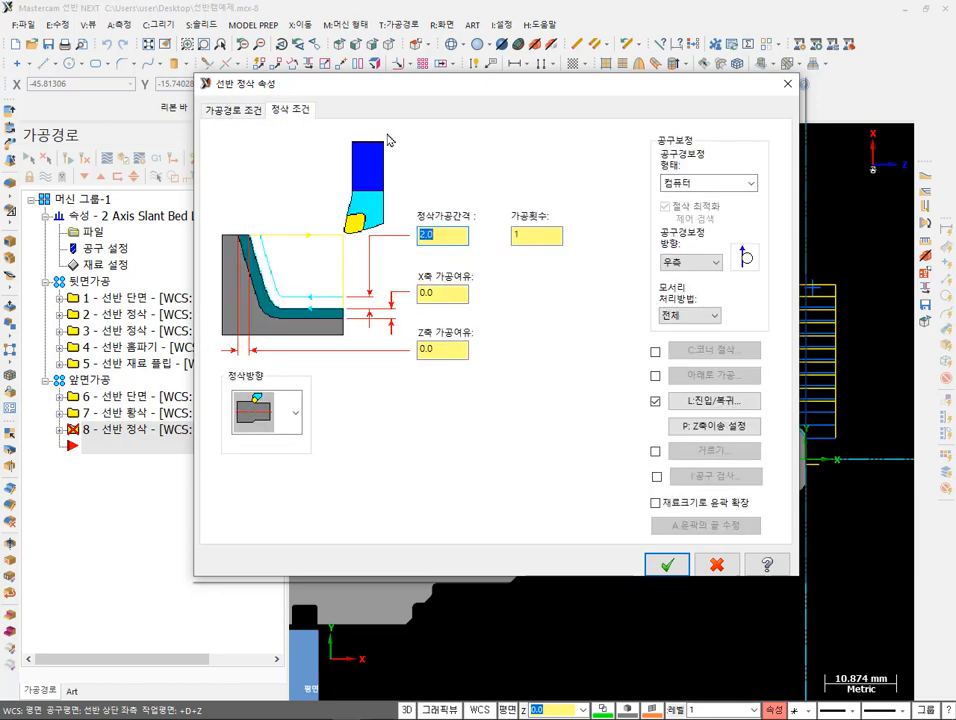
left_click(440, 348)
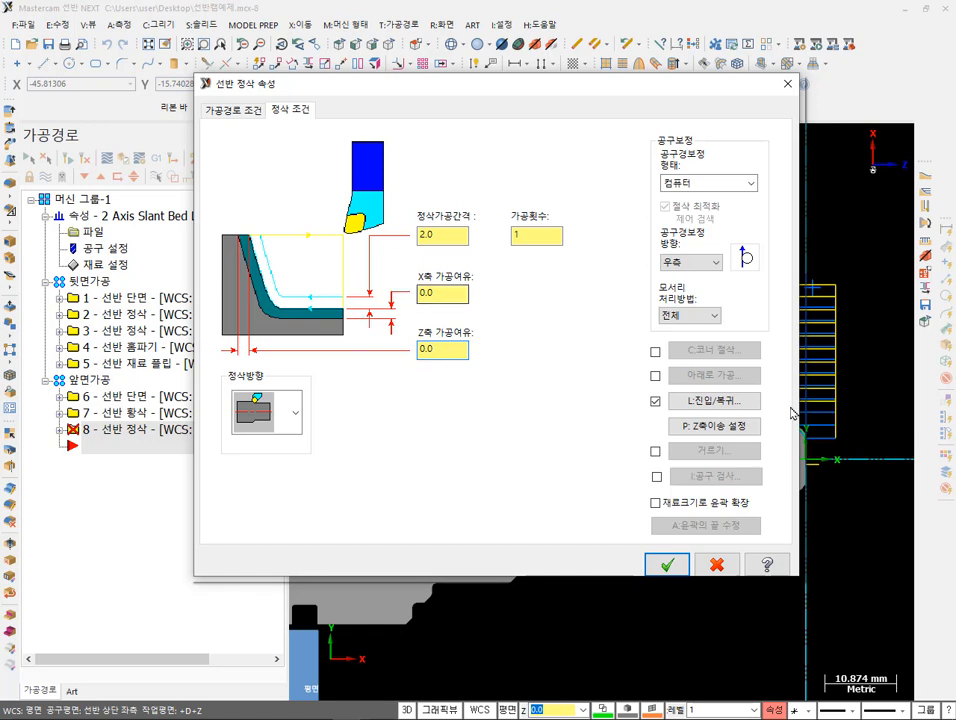
left_click(668, 566)
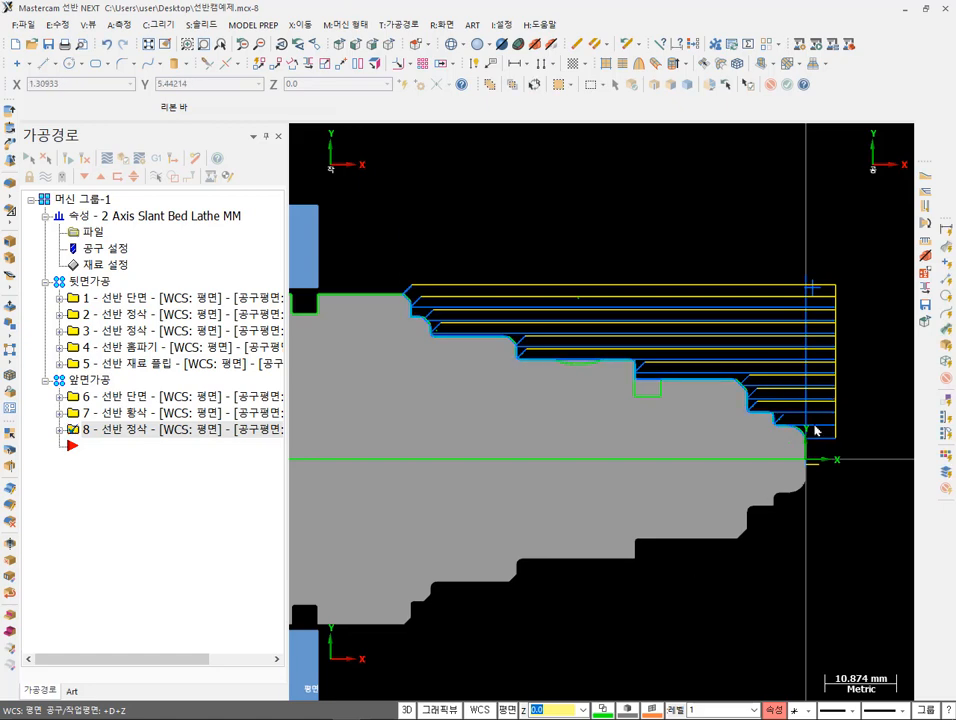
- Examine how the finishing path follows the rounded front corner and the adjacent step fillet, compared with the roughing path
scroll(805, 435, "up", 5)
scroll(792, 510, "up", 5)
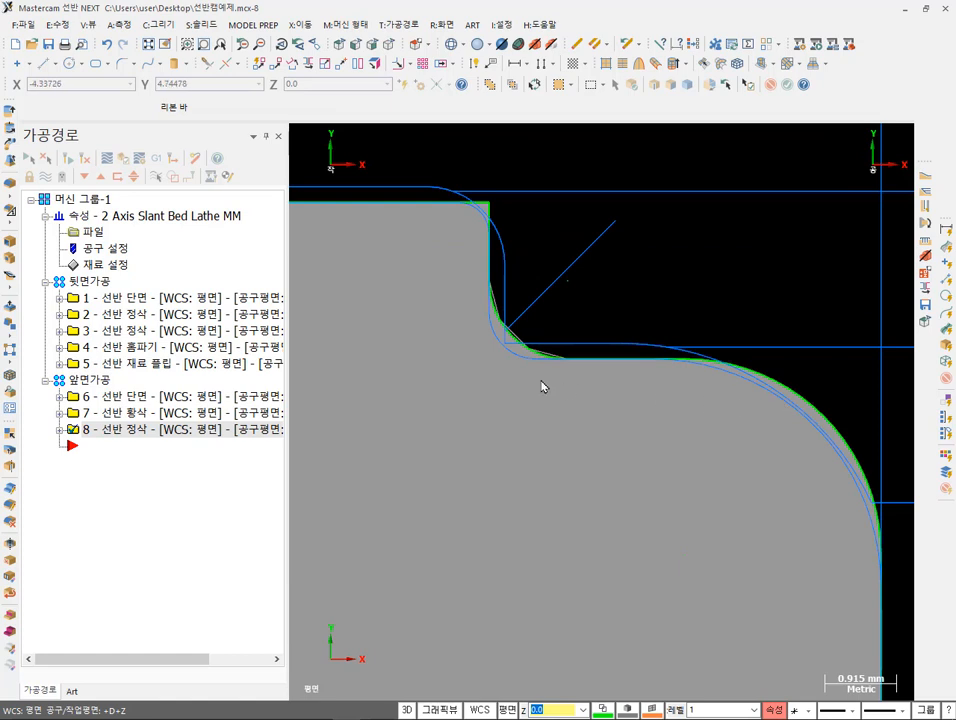
scroll(738, 387, "down", 1)
scroll(738, 387, "up", 3)
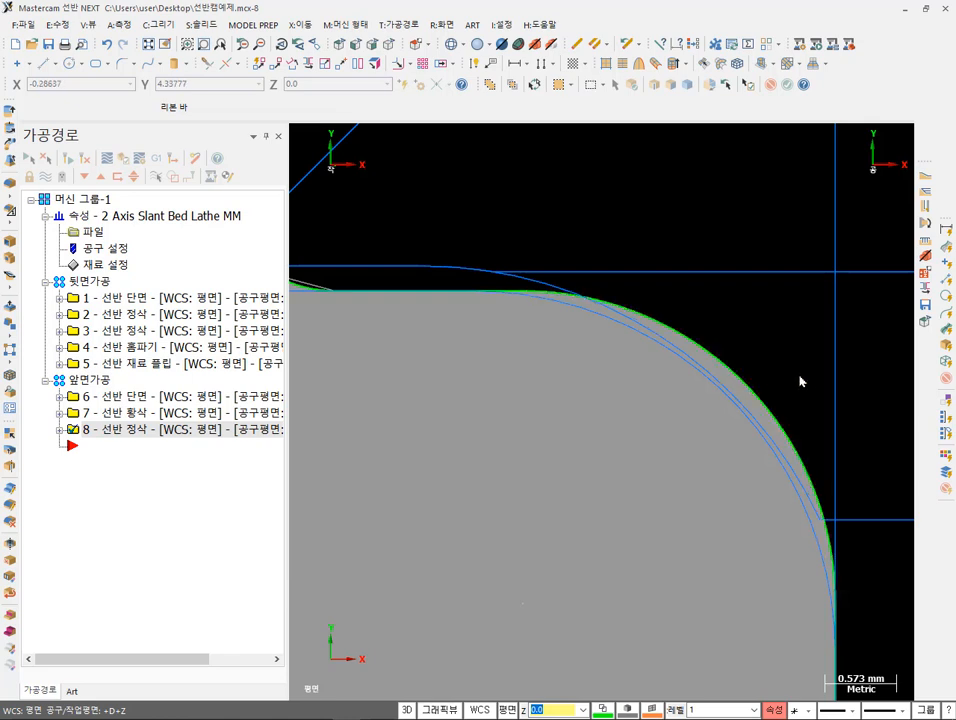
scroll(830, 388, "down", 2)
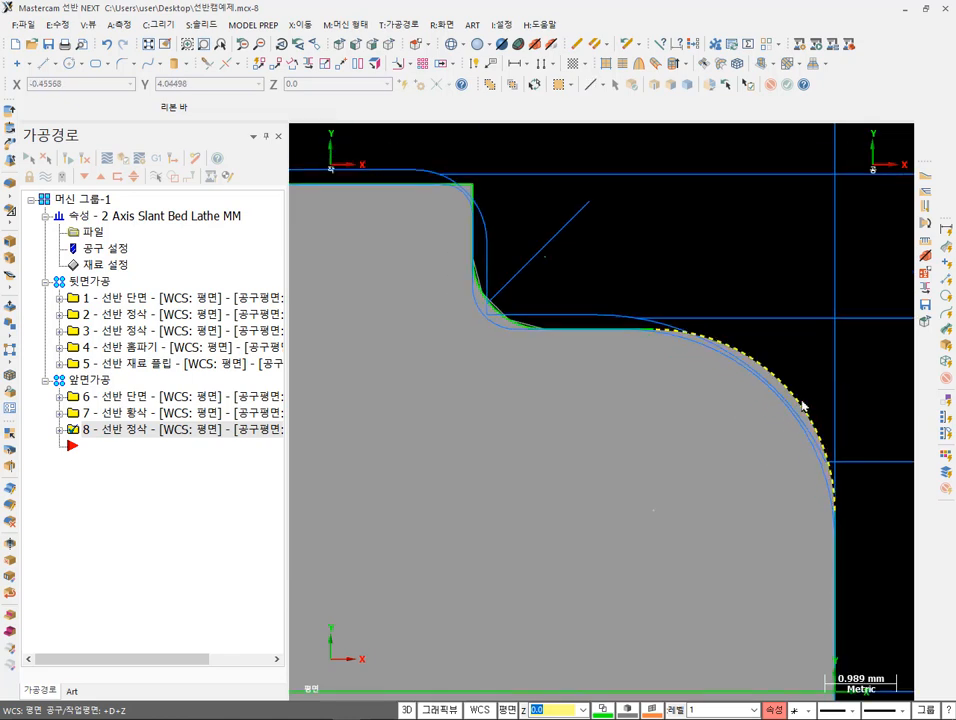
scroll(802, 405, "up", 2)
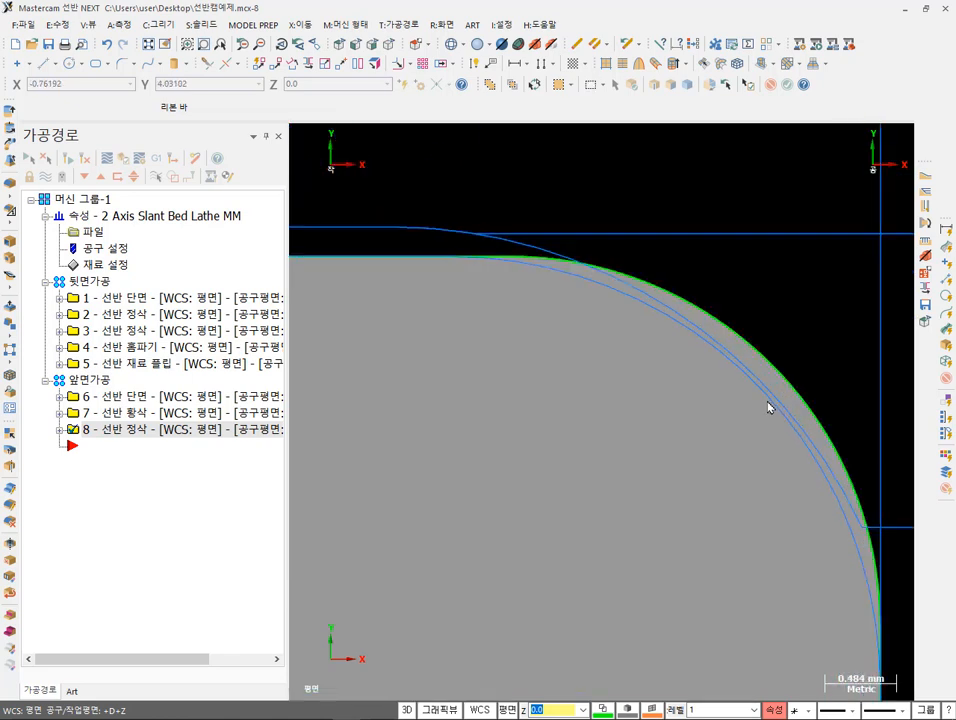
- Examine the front-side finishing toolpath along the stepped profile, from the rounded nose to the chamfer at the largest diameter
scroll(848, 390, "down", 5)
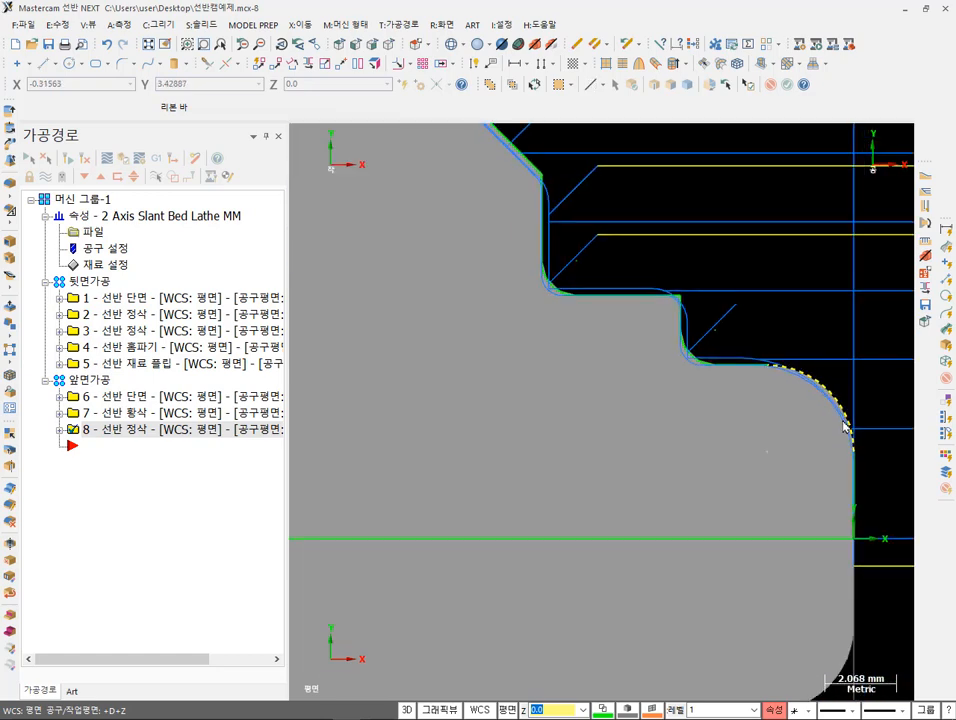
scroll(832, 393, "down", 2)
scroll(687, 252, "up", 1)
scroll(431, 207, "down", 1)
scroll(431, 207, "up", 1)
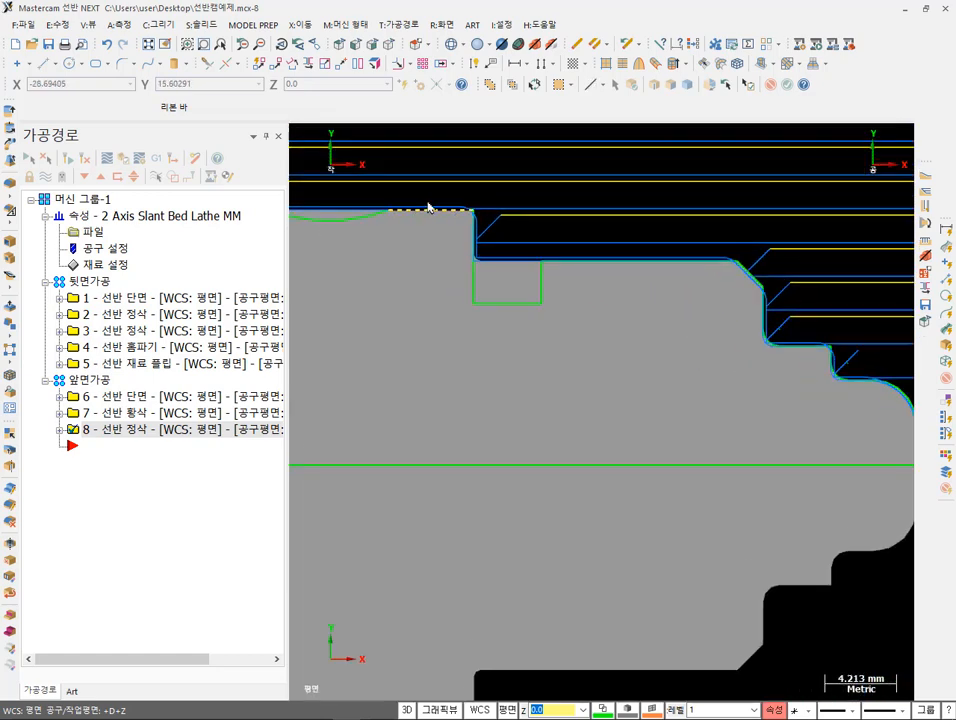
scroll(815, 358, "up", 1)
scroll(487, 260, "down", 3)
scroll(747, 356, "down", 1)
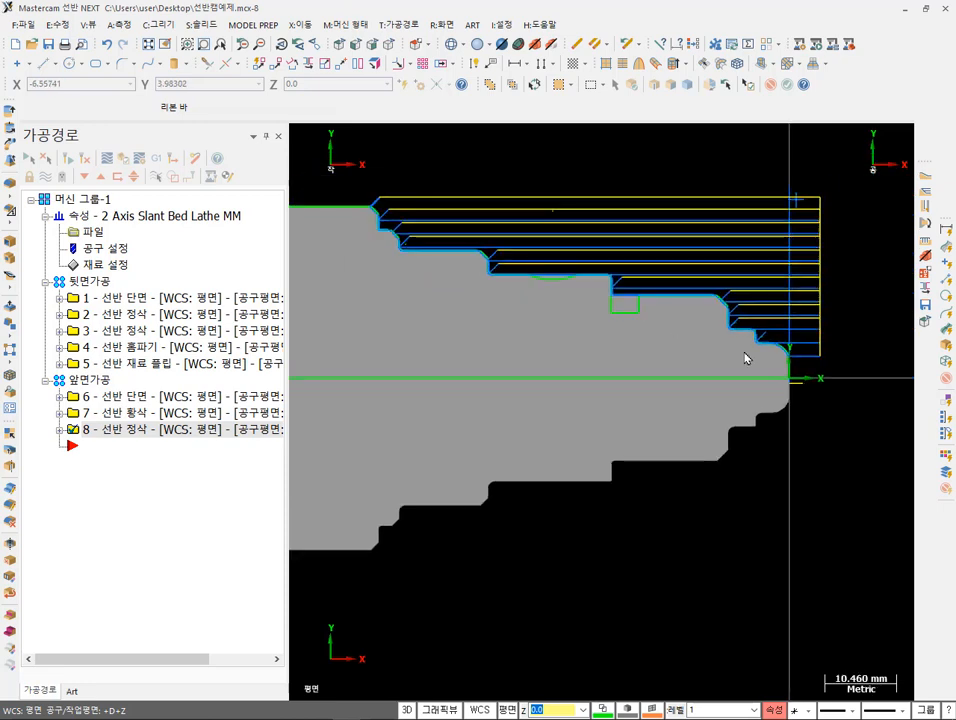
scroll(474, 256, "down", 1)
scroll(472, 250, "up", 5)
scroll(596, 262, "up", 2)
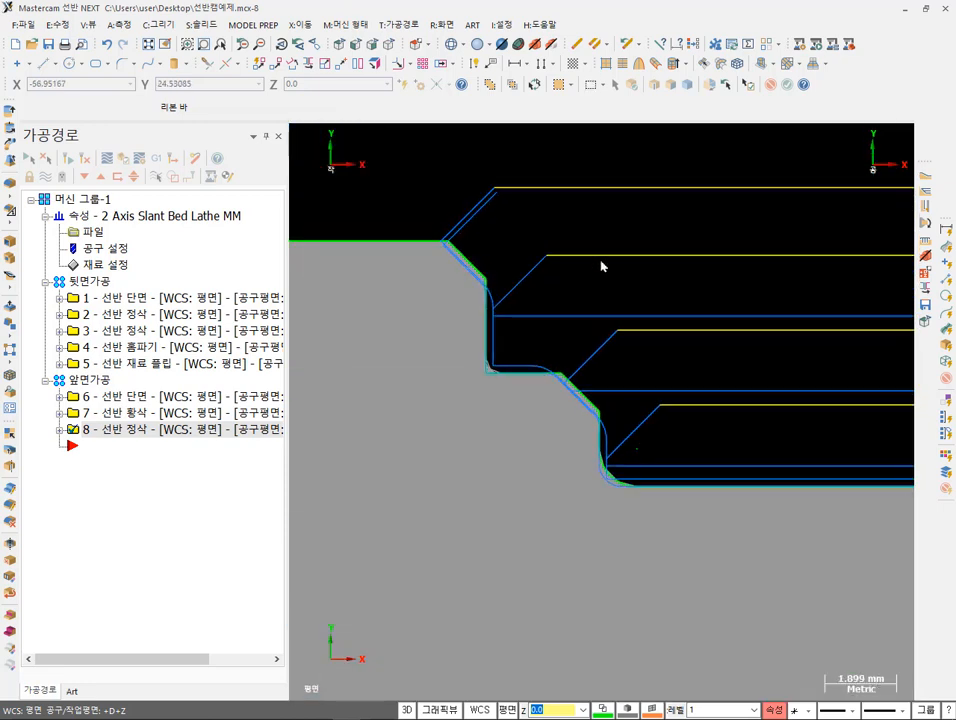
scroll(418, 230, "up", 2)
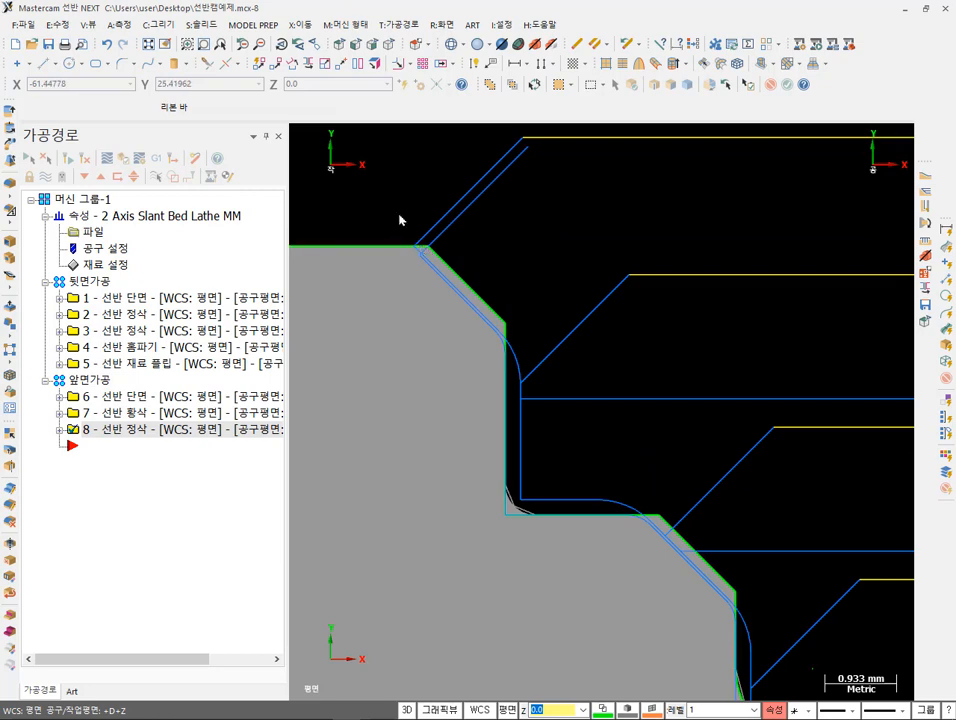
scroll(519, 273, "down", 2)
scroll(550, 270, "down", 3)
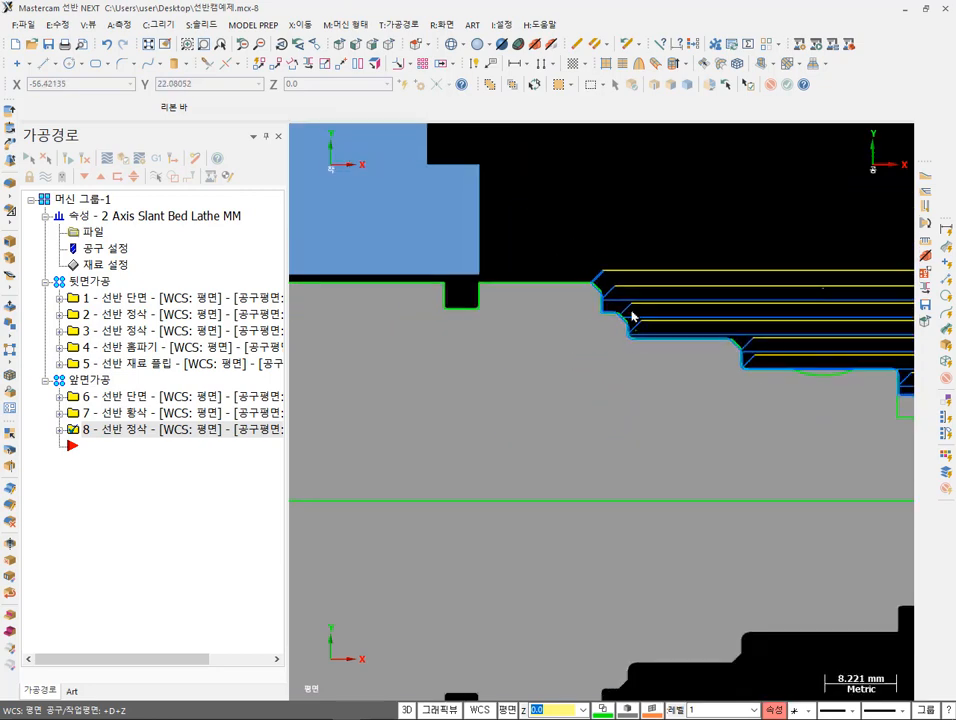
scroll(400, 203, "down", 1)
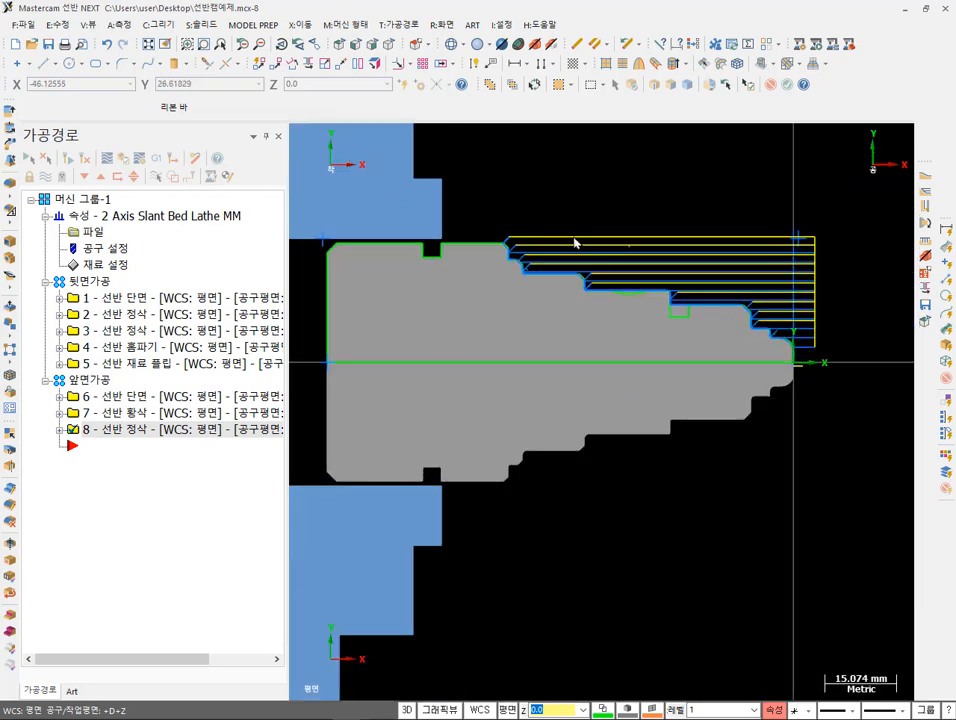
scroll(561, 241, "up", 1)
scroll(752, 337, "down", 1)
scroll(655, 220, "up", 3)
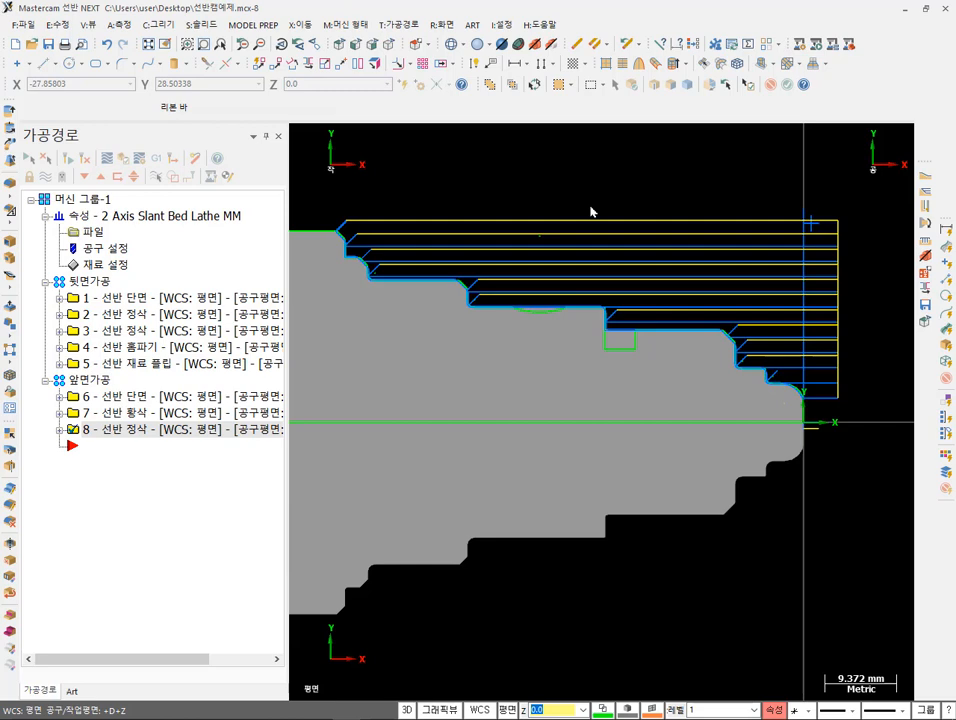
- Examine the uncut rectangular groove and the shallow concave arc on the stepped profile
scroll(619, 325, "up", 7)
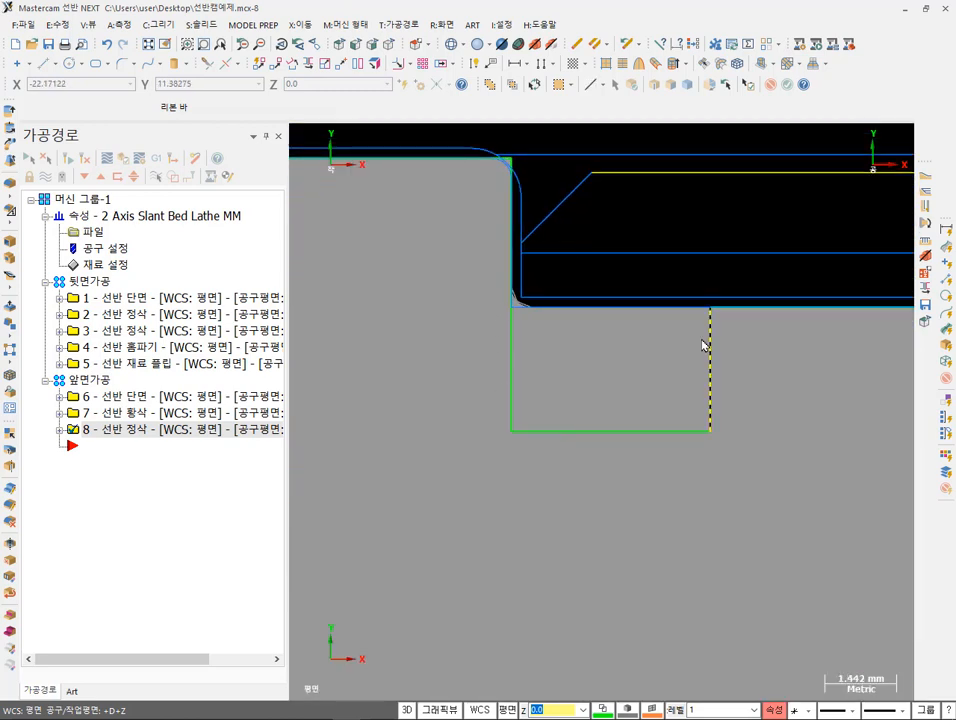
scroll(788, 386, "down", 6)
scroll(446, 258, "up", 5)
scroll(736, 400, "down", 3)
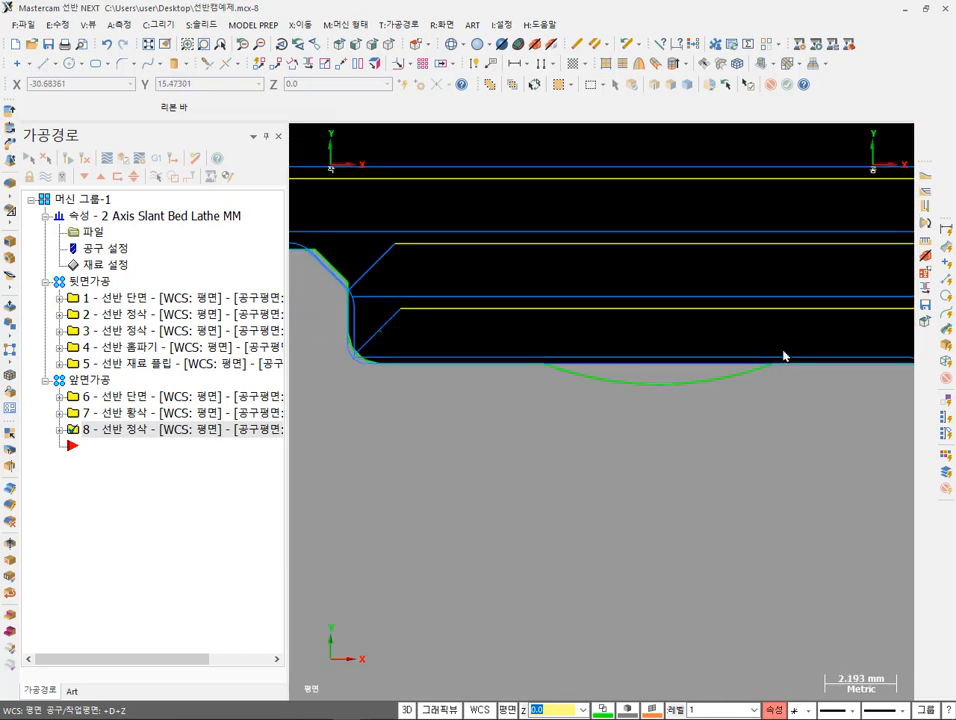
scroll(461, 348, "down", 3)
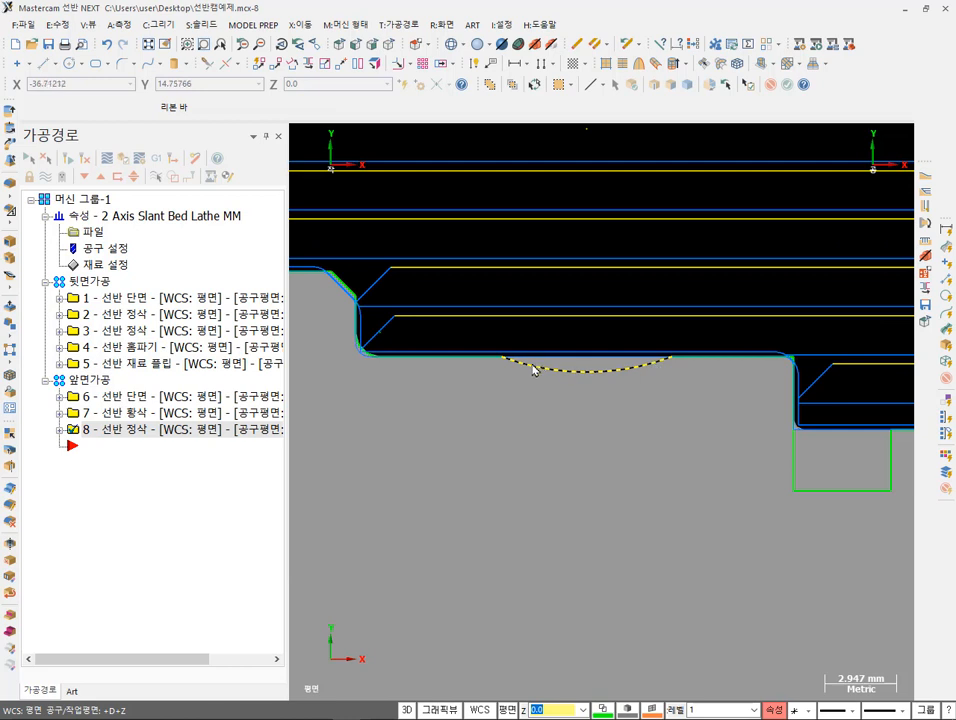
scroll(605, 420, "down", 2)
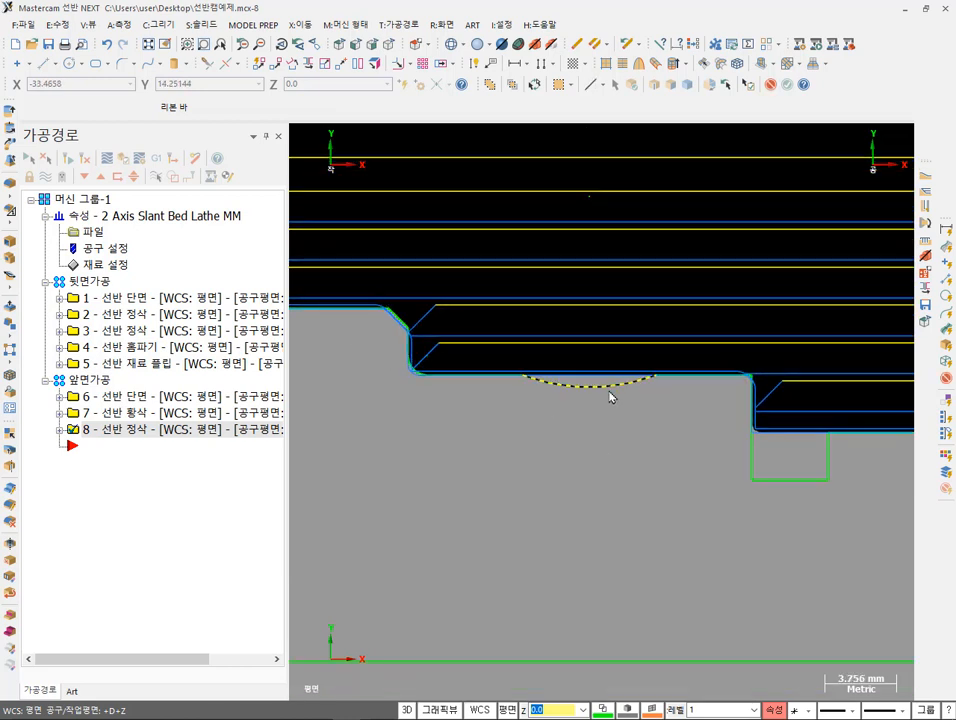
key("Escape")
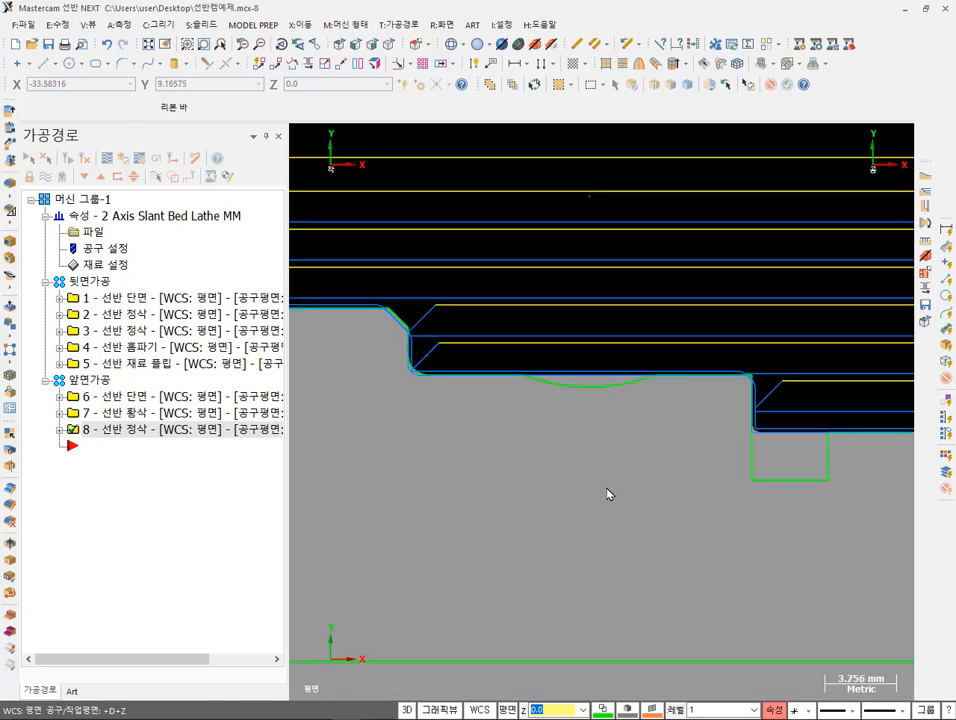
left_click(617, 388)
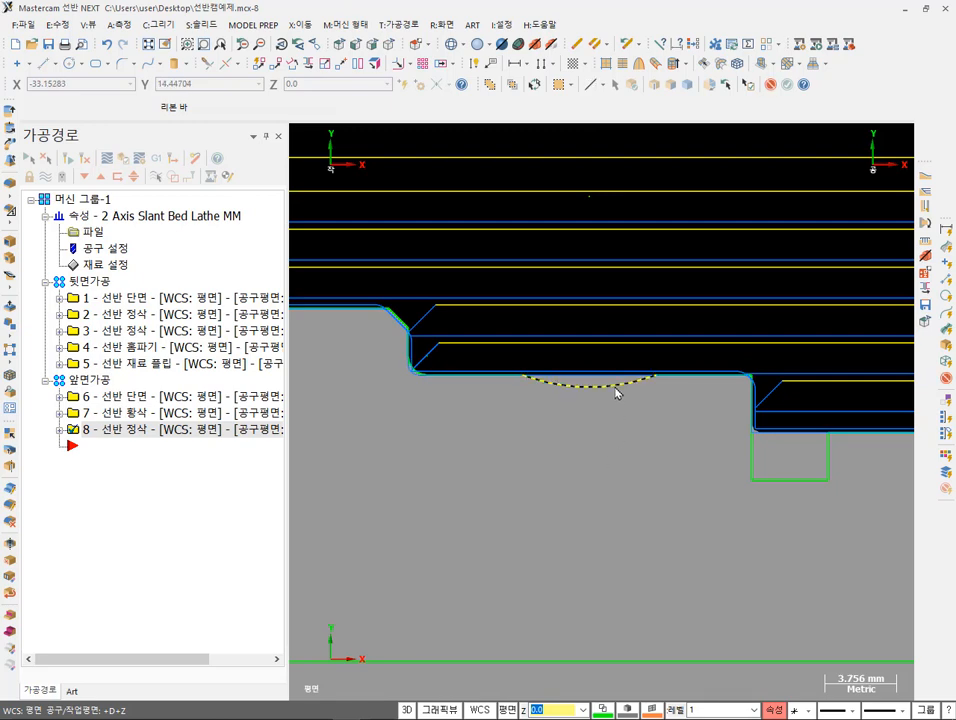
scroll(390, 386, "down", 5)
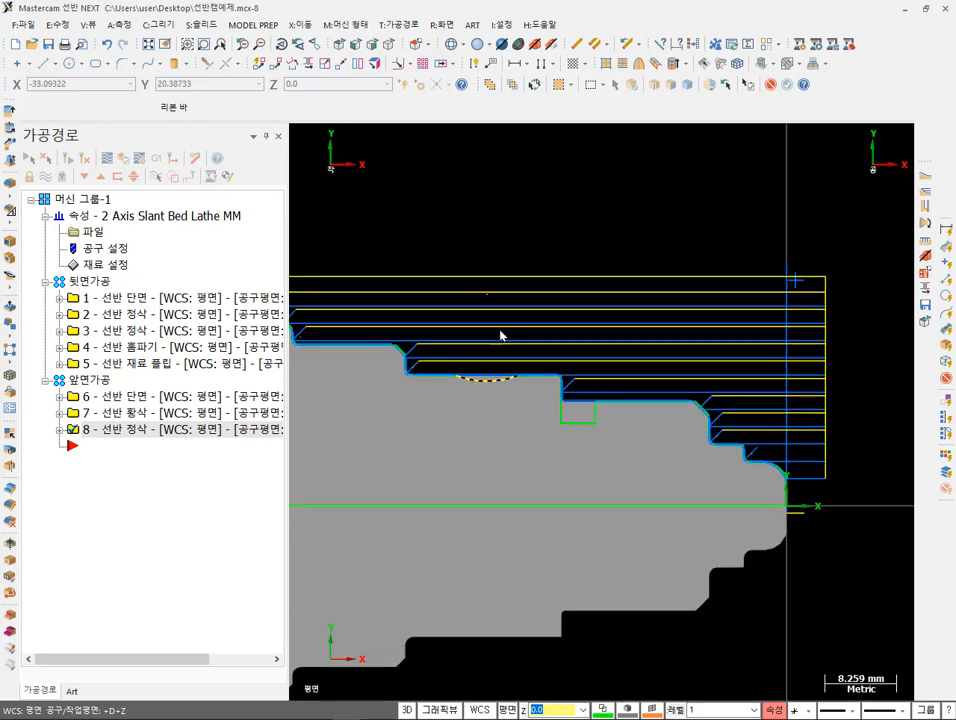
scroll(478, 357, "up", 4)
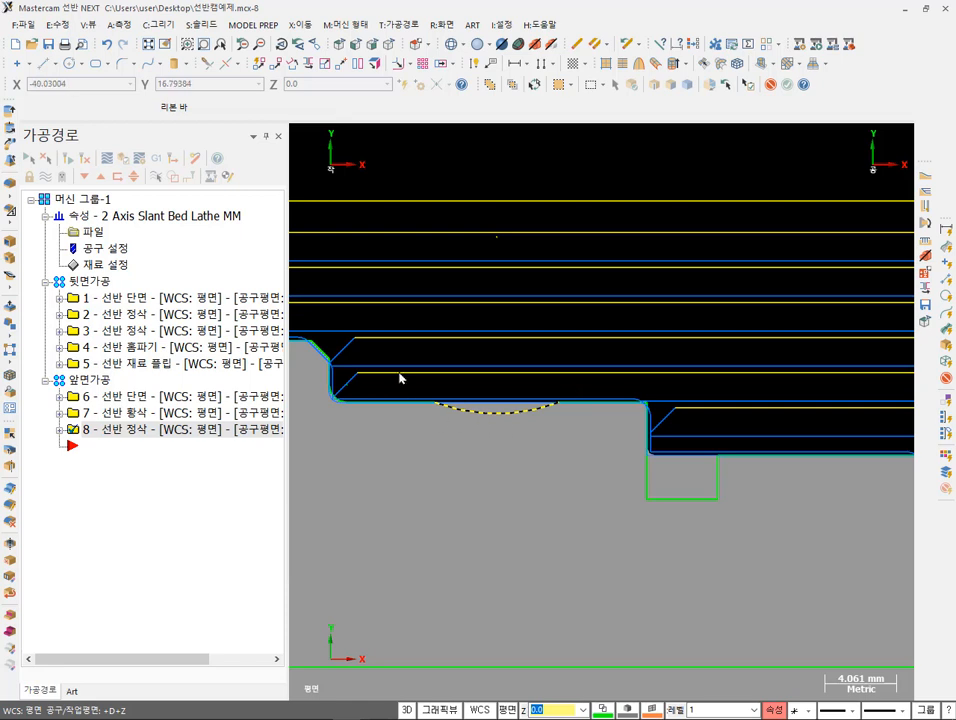
- Start a lathe finish operation and chain the shallow concave arc from its front end toward the chuck
left_click(414, 26)
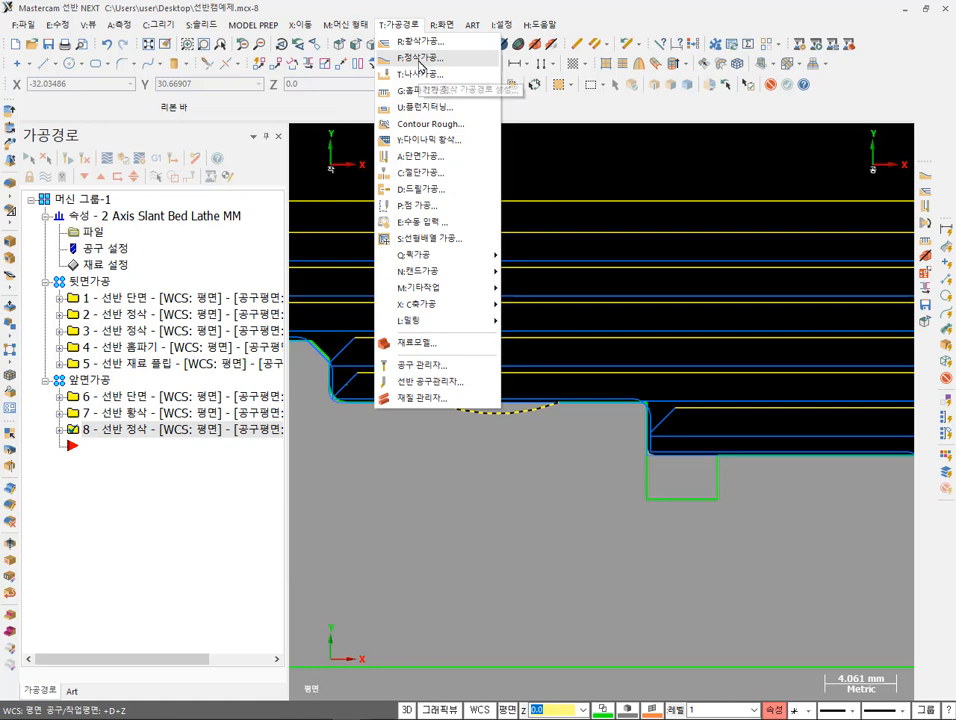
left_click(420, 59)
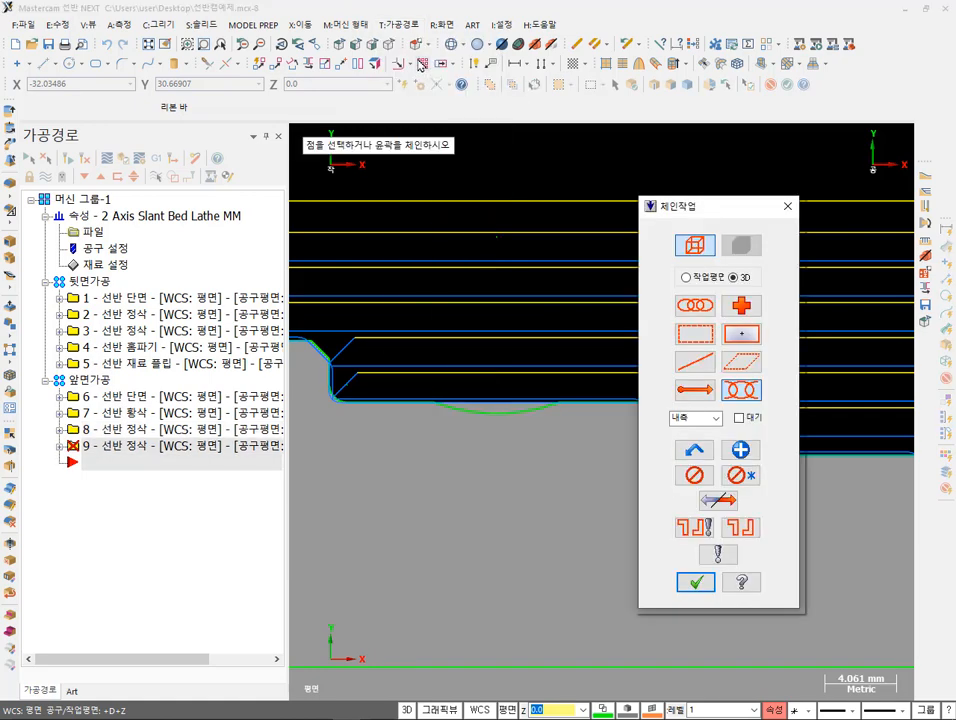
left_click_drag(741, 214, 167, 116)
left_click(545, 407)
left_click(539, 410)
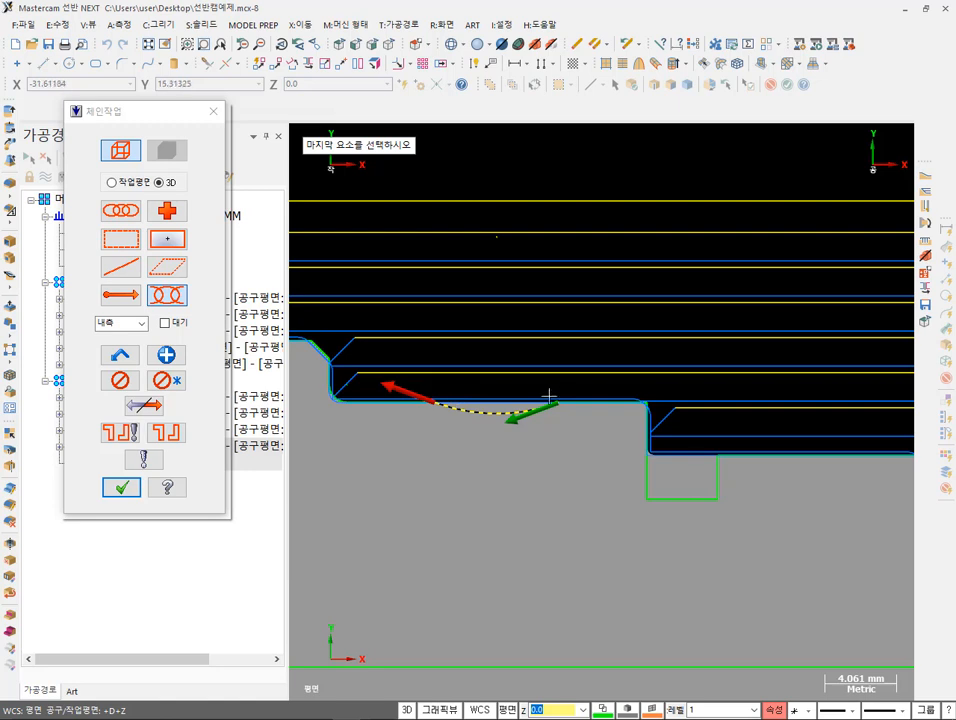
left_click(122, 488)
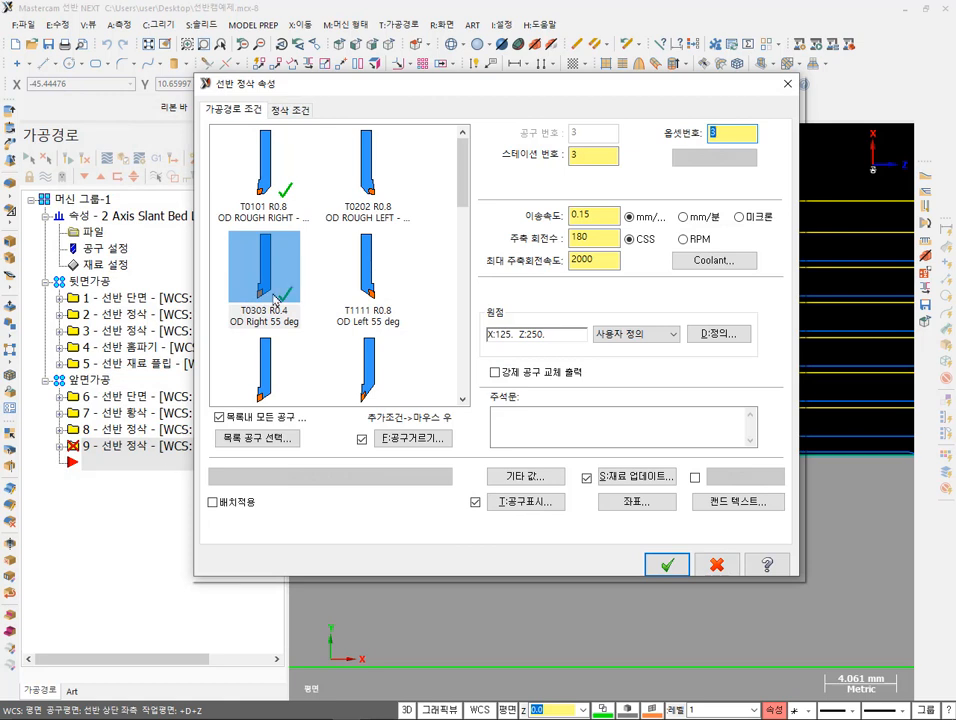
- Assign tool T0101 R0.8 OD ROUGH RIGHT - 80 DEG. to the finish operation and generate its toolpath, allowing the tool-stock collision
left_click(272, 297)
left_click(265, 165)
left_click(265, 298)
left_click(277, 192)
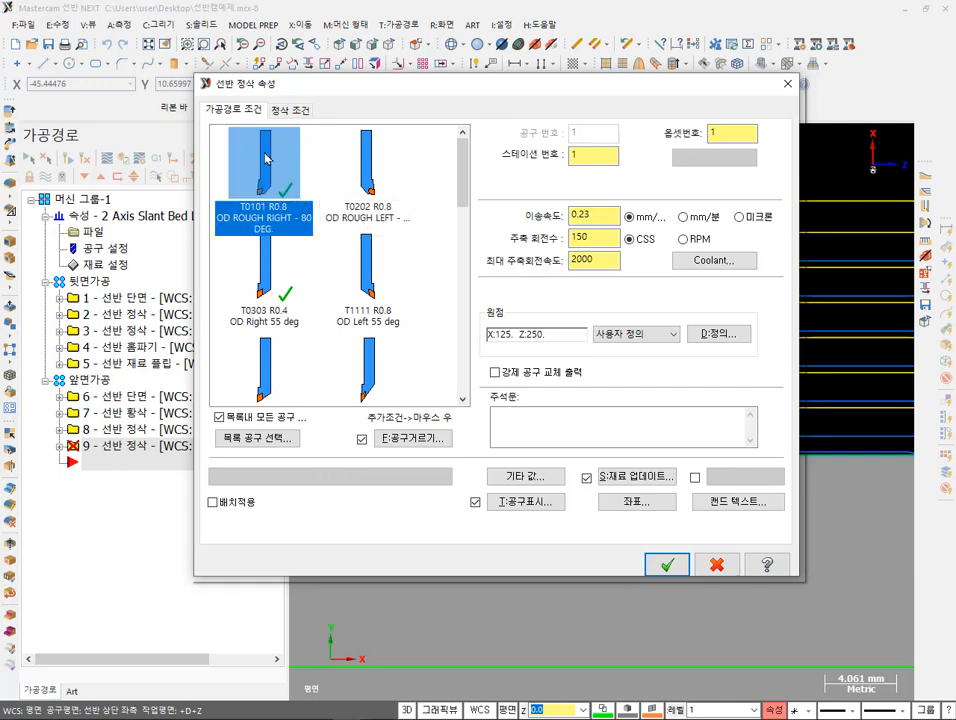
left_click(289, 112)
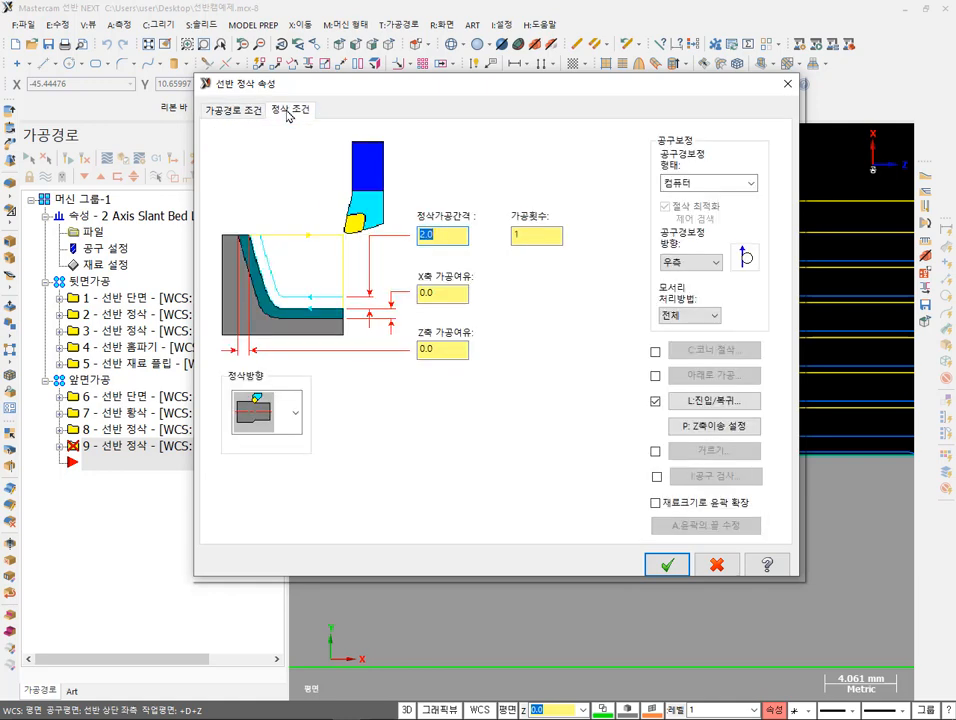
left_click(443, 293)
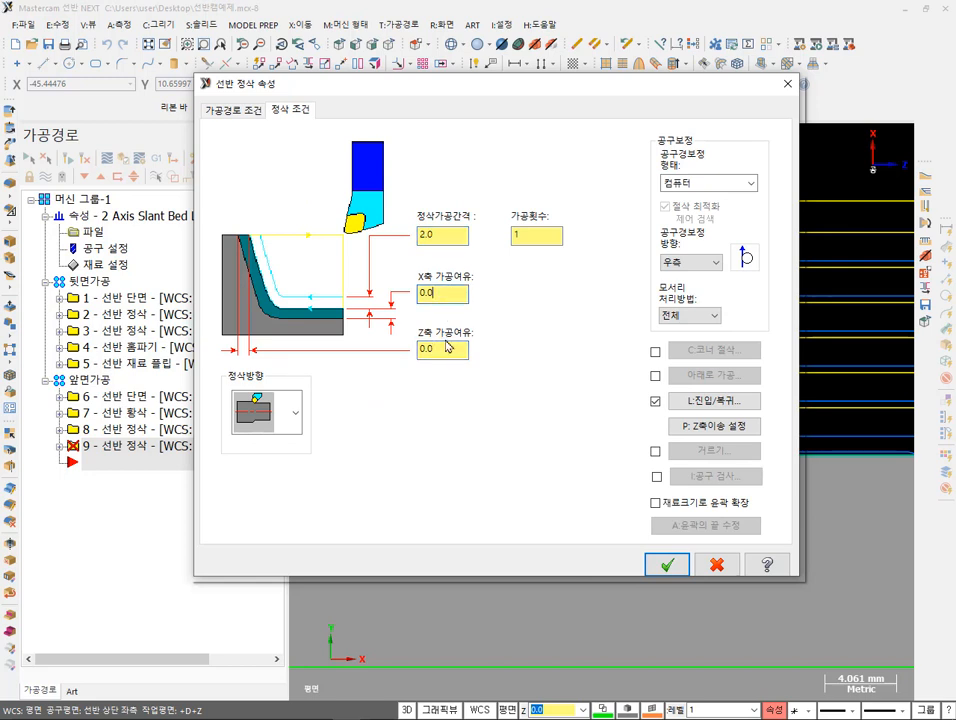
left_click(668, 566)
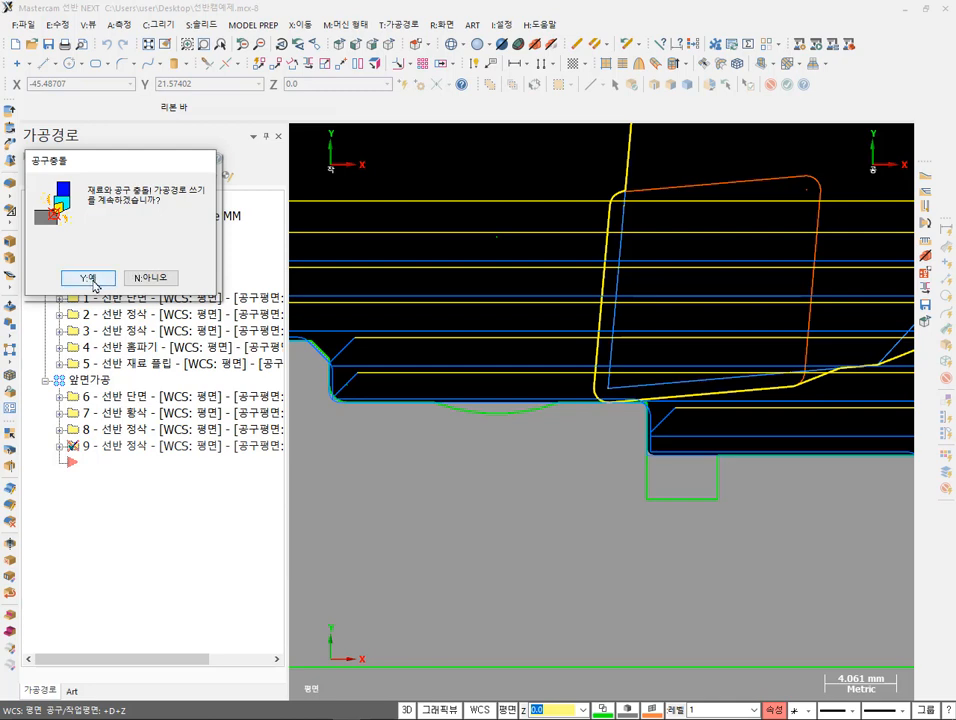
left_click(90, 278)
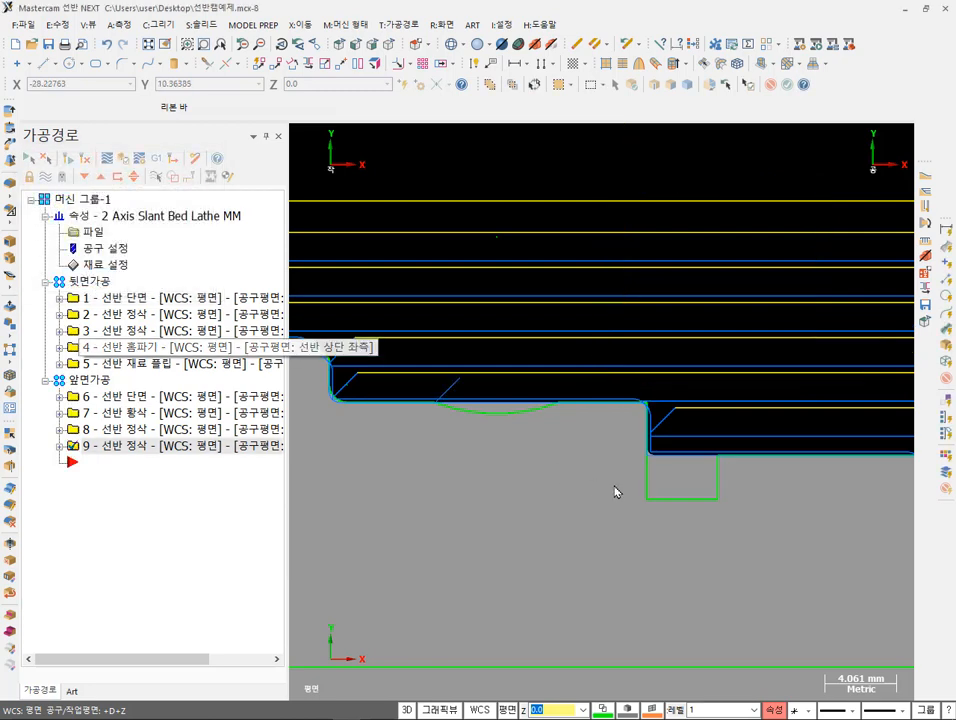
- Reopen the parameters of finish operation 9 and set its lead-in vector angle to -90 degrees
scroll(415, 346, "up", 2)
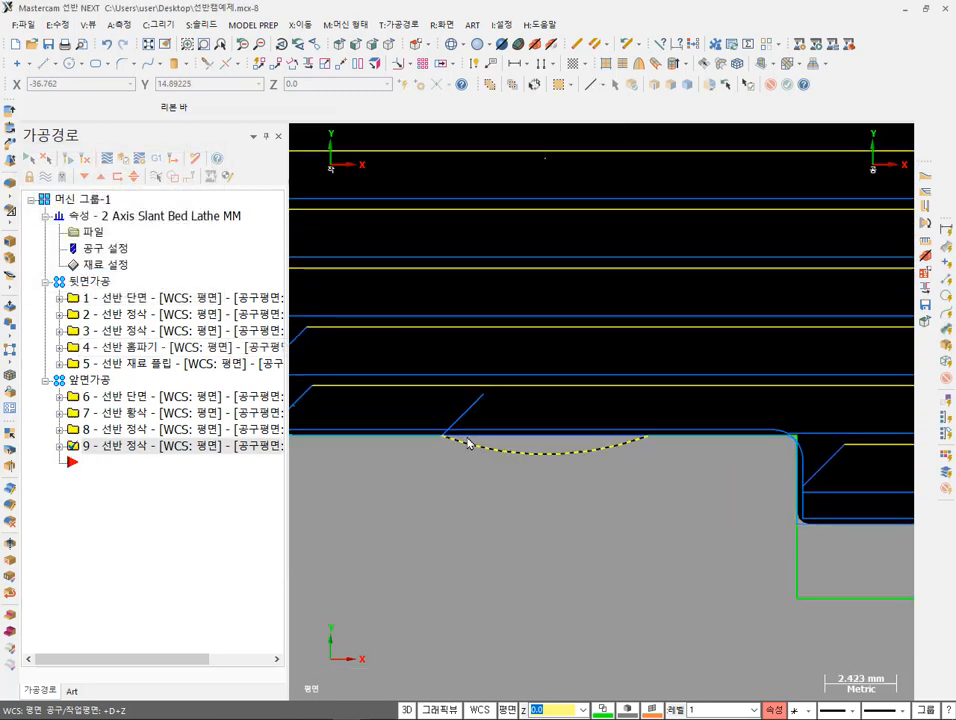
scroll(617, 450, "down", 1)
scroll(604, 465, "down", 1)
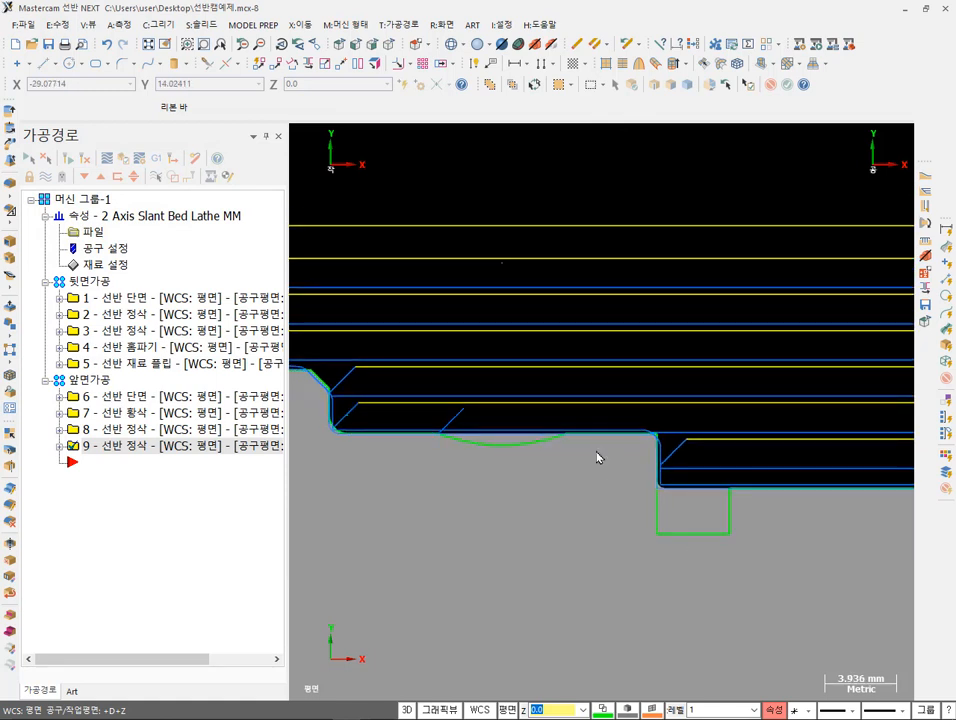
left_click(540, 440)
left_click(60, 446)
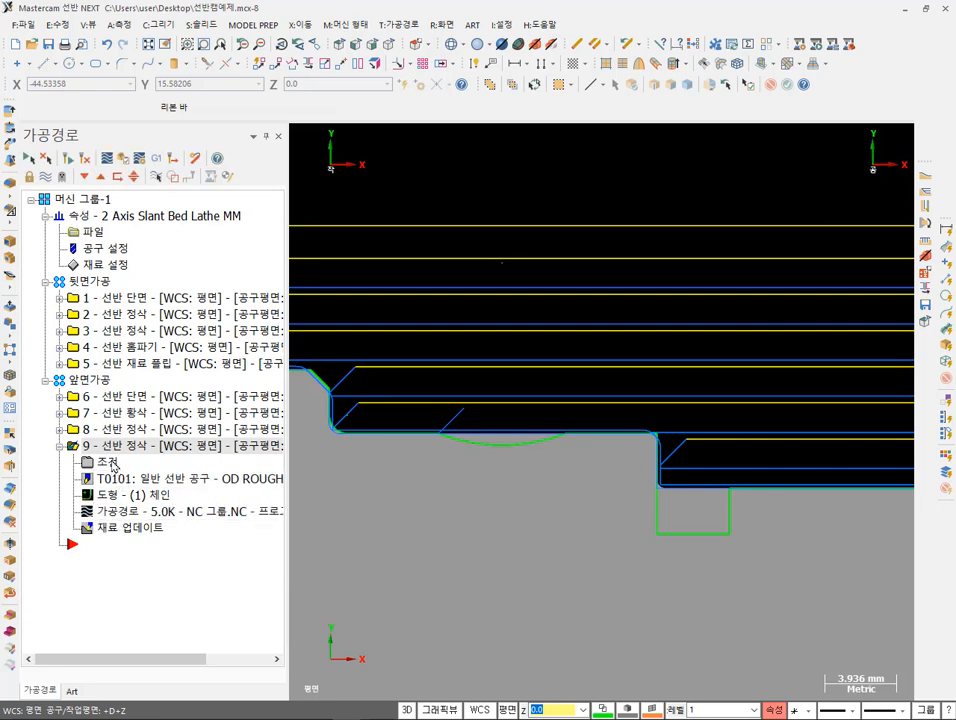
left_click(108, 462)
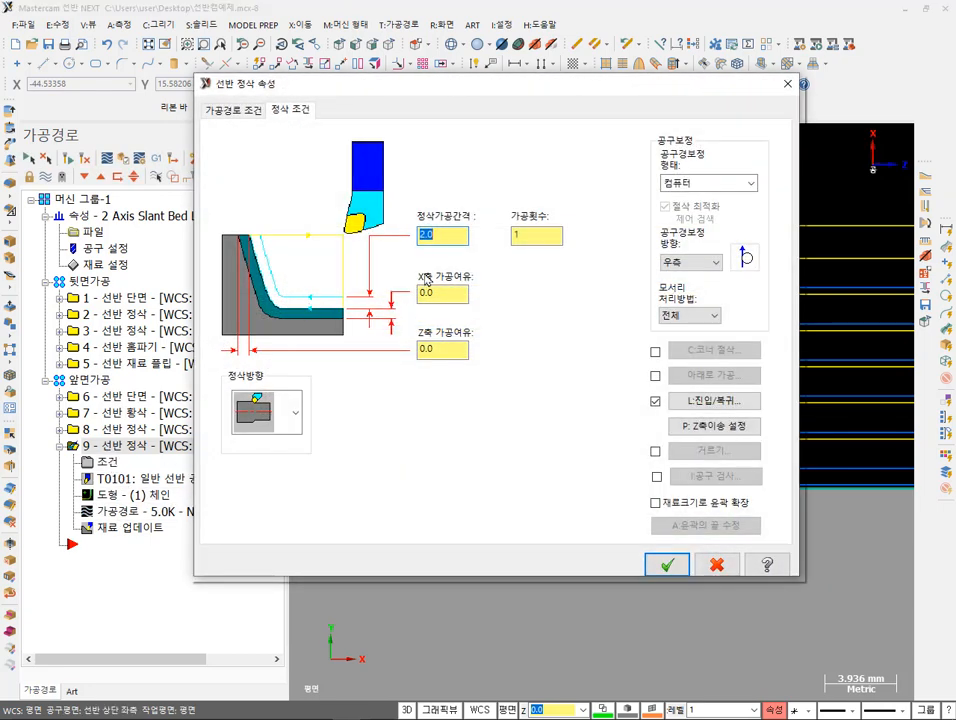
left_click(723, 402)
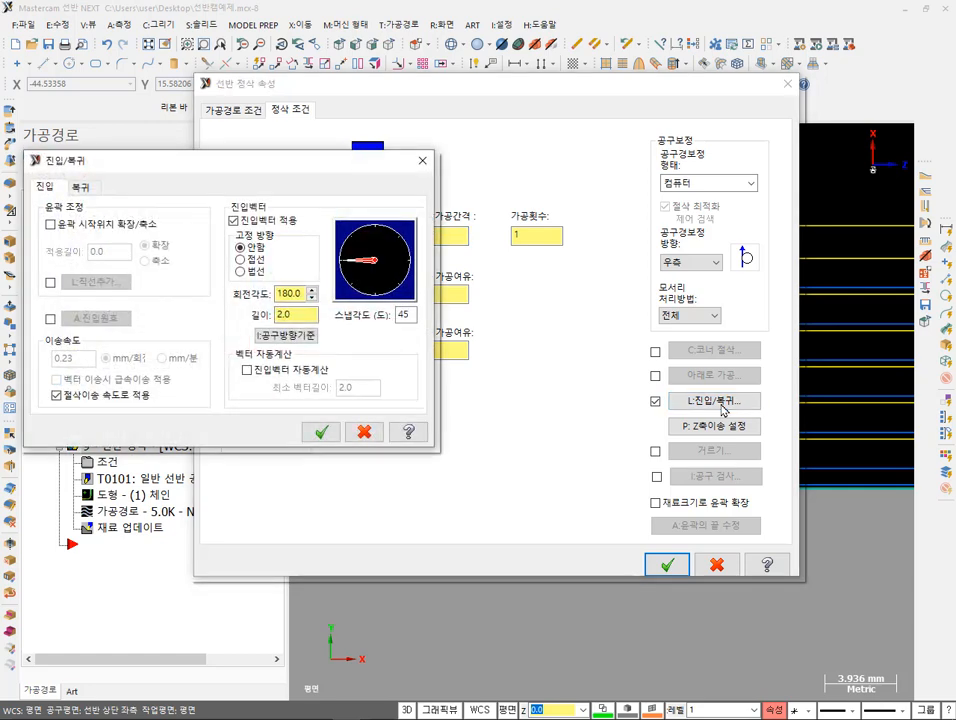
left_click(369, 285)
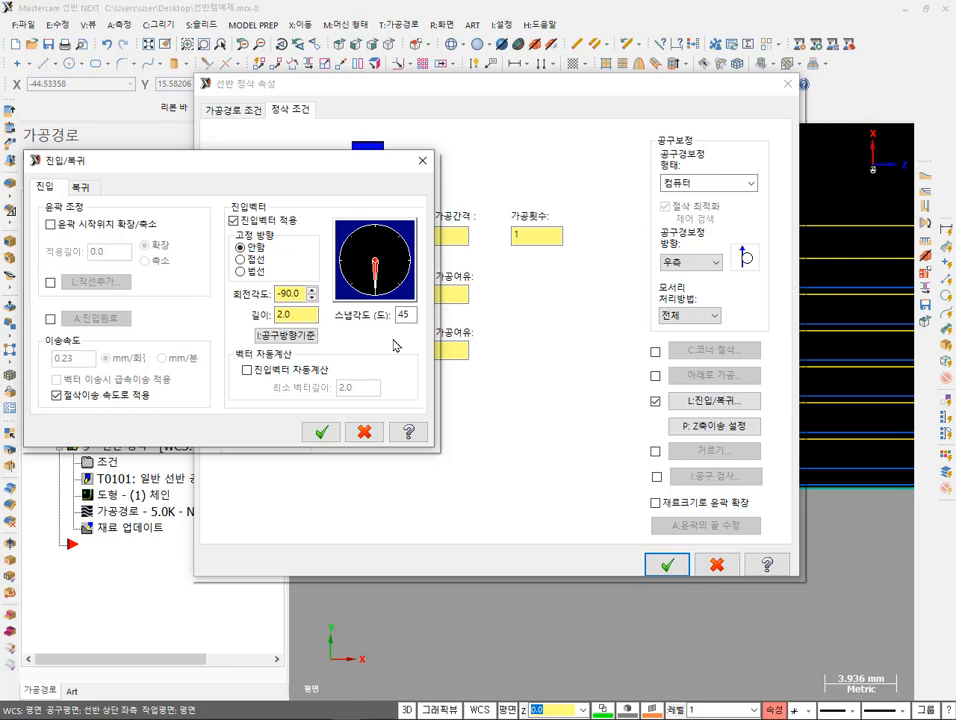
- Set the lead-out vector angle to 90 degrees and accept the lead in/out settings
left_click(79, 186)
left_click(379, 244)
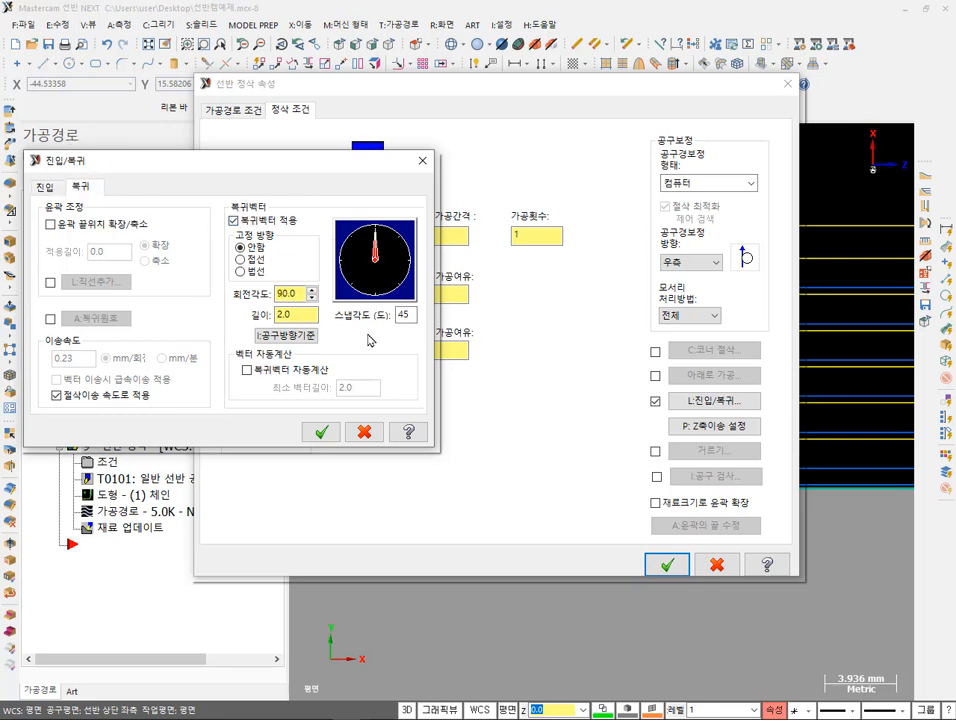
left_click(45, 187)
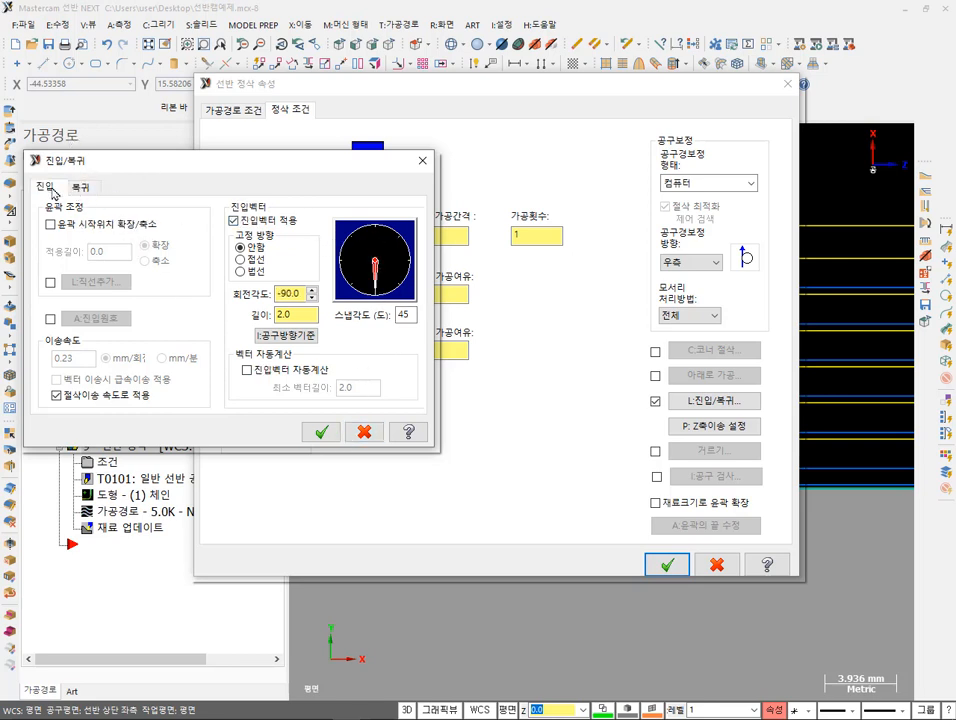
left_click(82, 187)
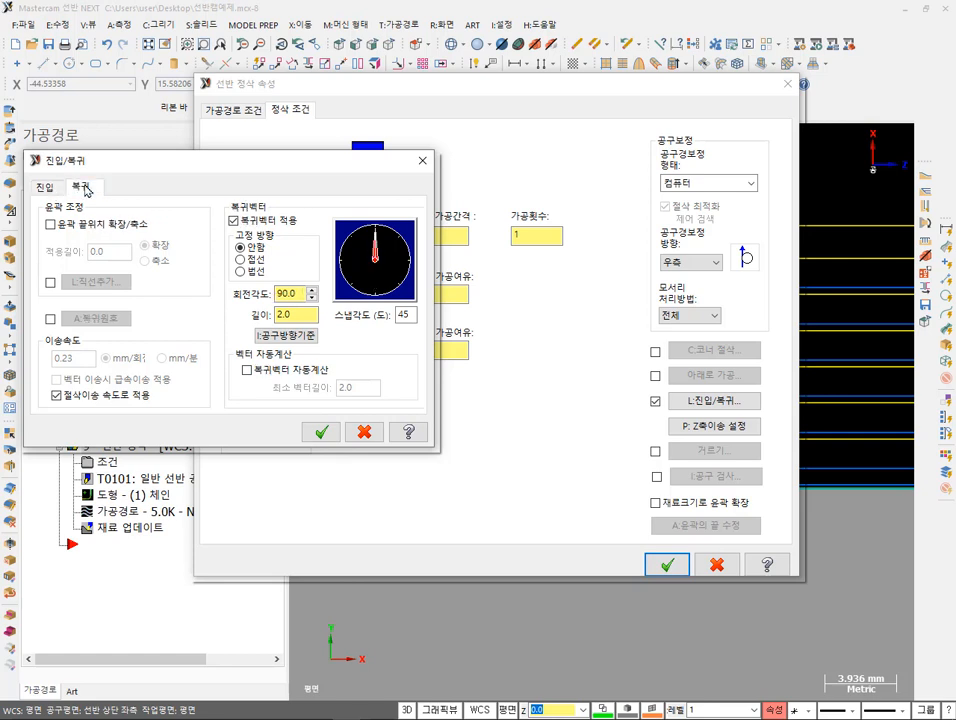
left_click(322, 431)
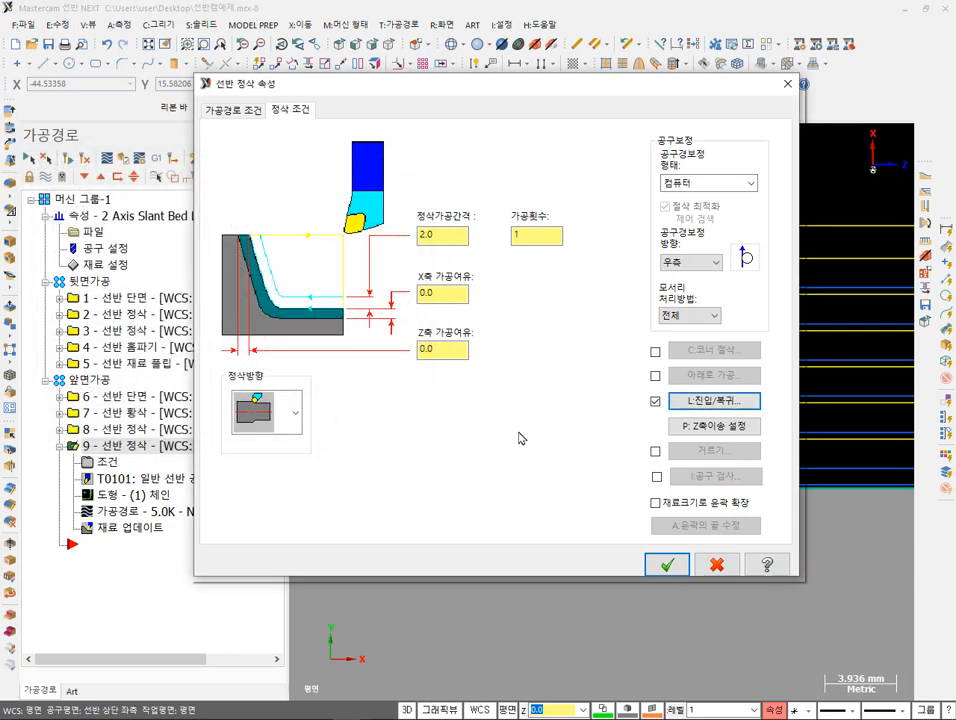
- Accept the finish parameters of operation 9 and regenerate its toolpath
left_click(666, 565)
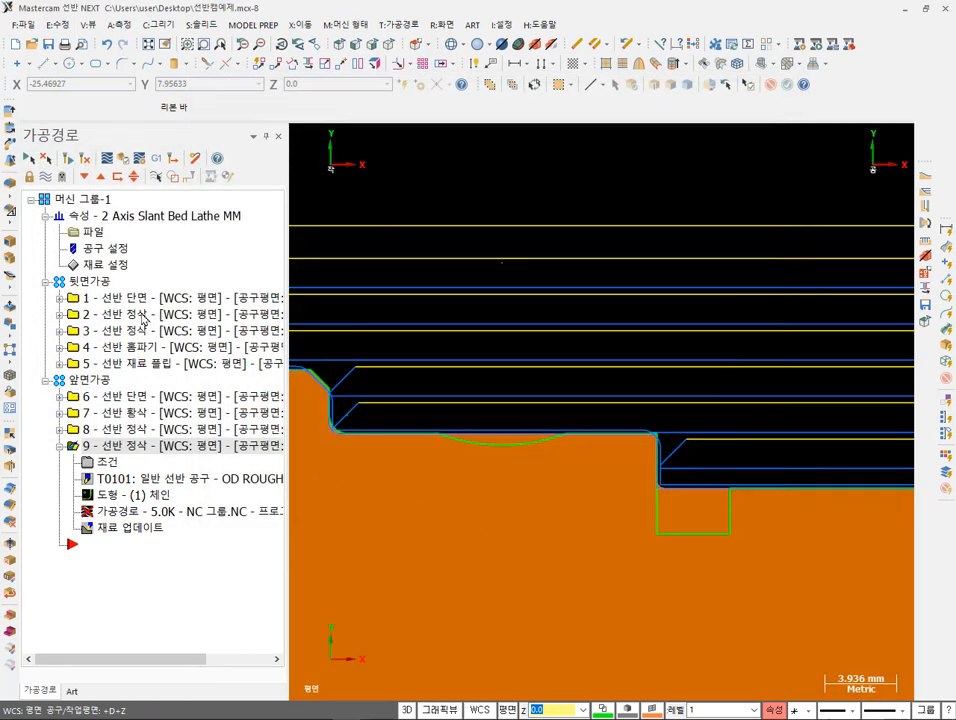
left_click(69, 160)
scroll(482, 390, "up", 3)
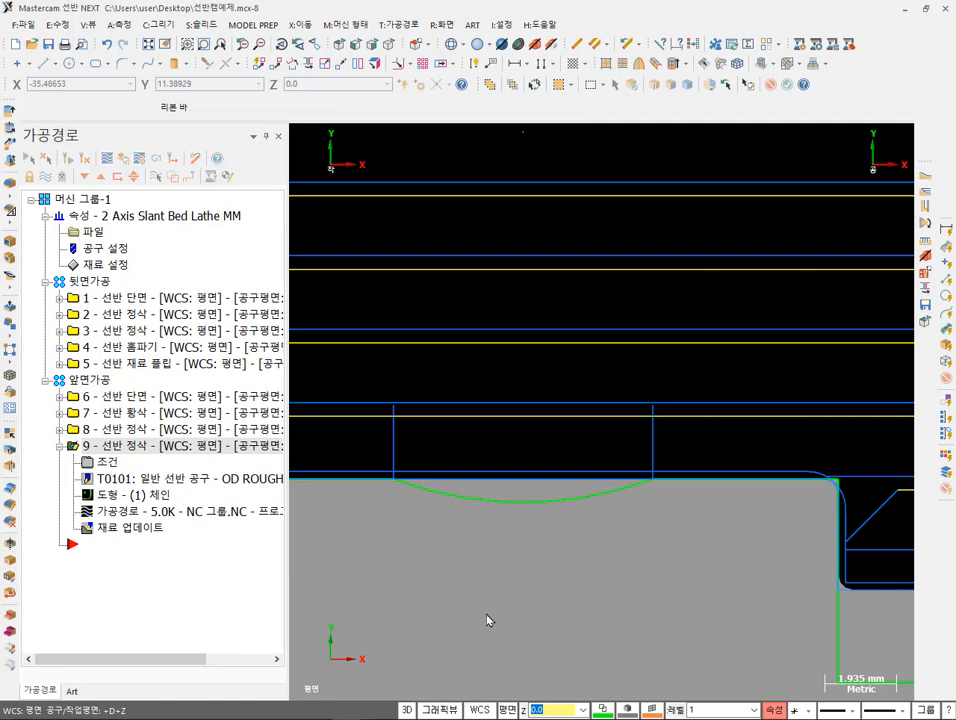
- Set operation 9's plunge parameters to the second plunge type, allowing plunging along both diameter and face, and regenerate the toolpath
left_click(108, 461)
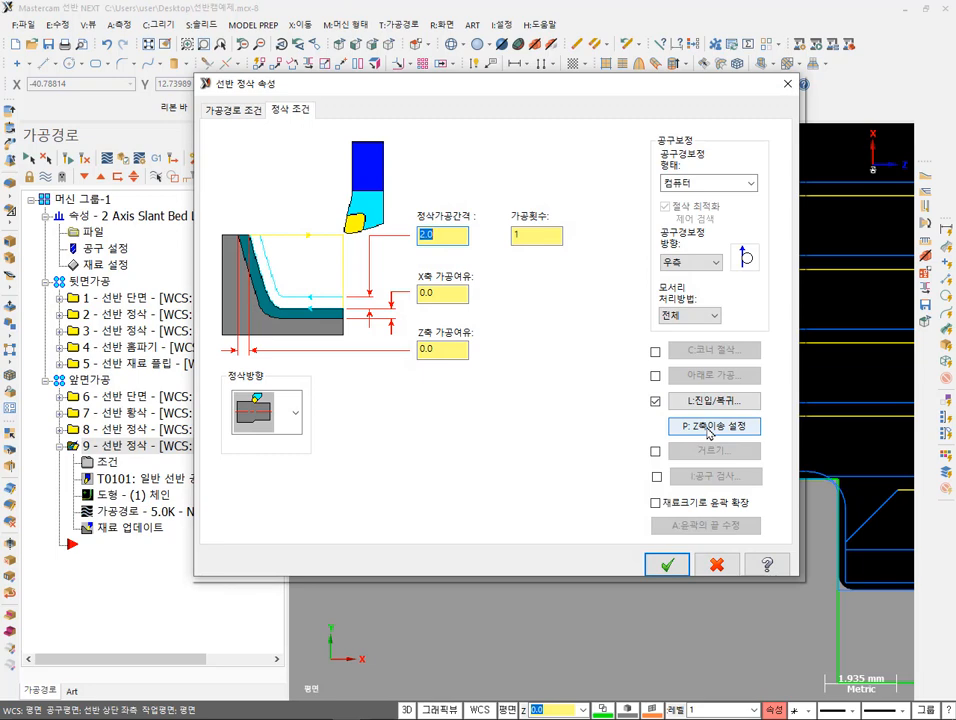
left_click(707, 427)
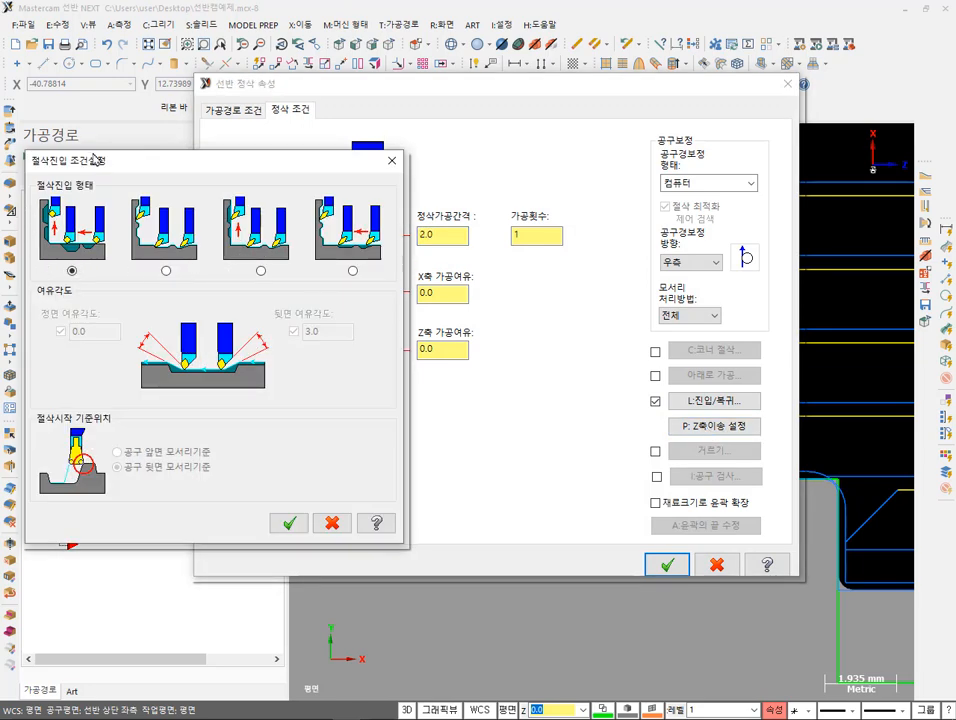
left_click_drag(97, 162, 246, 231)
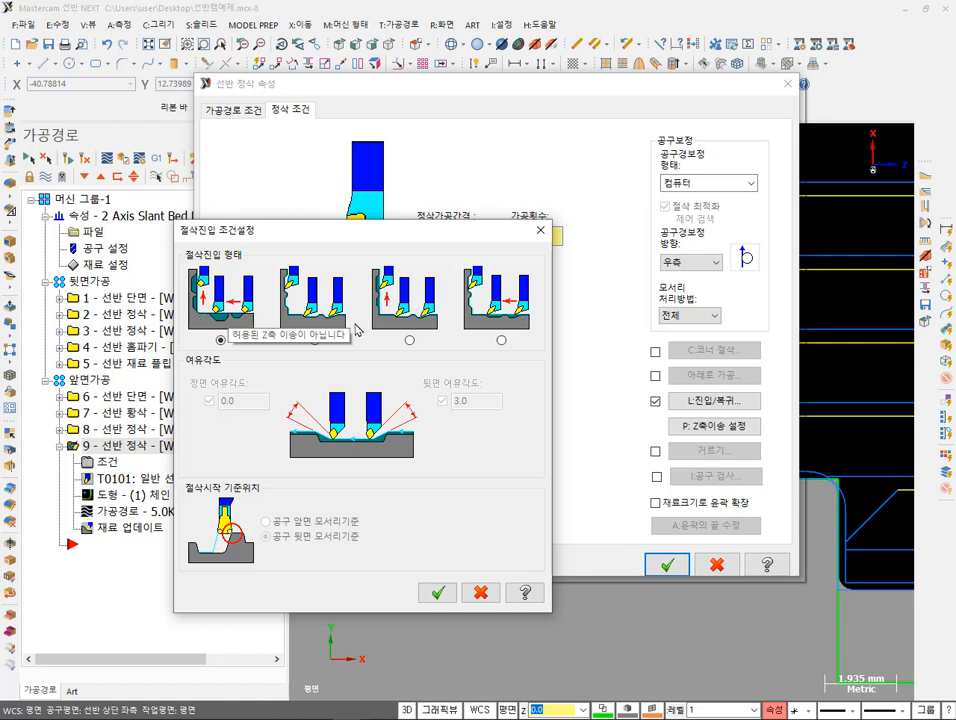
left_click(315, 341)
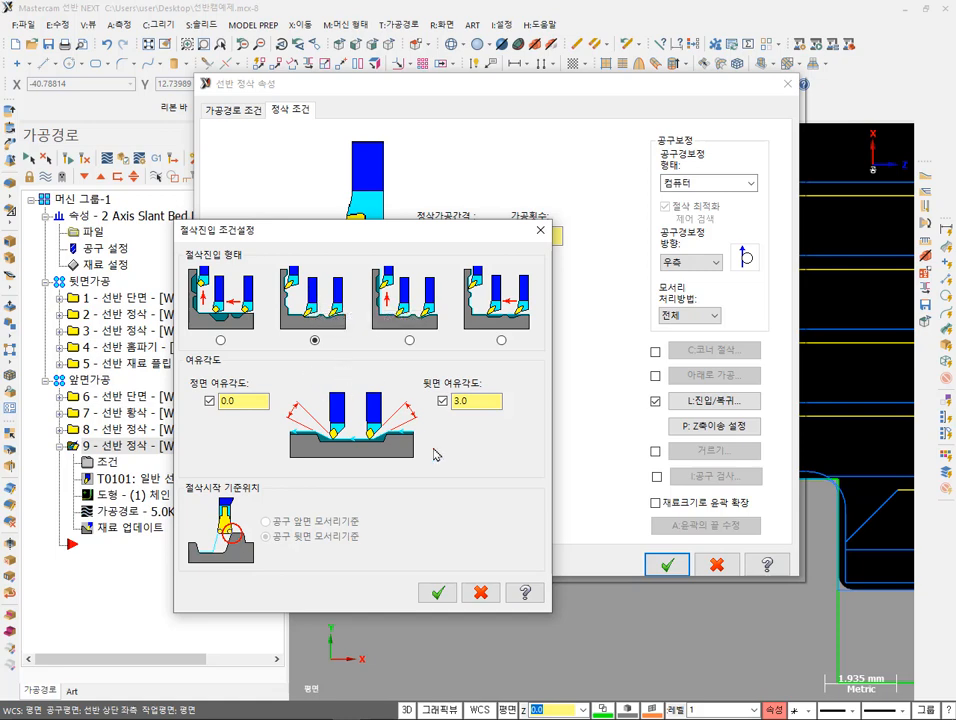
left_click(440, 595)
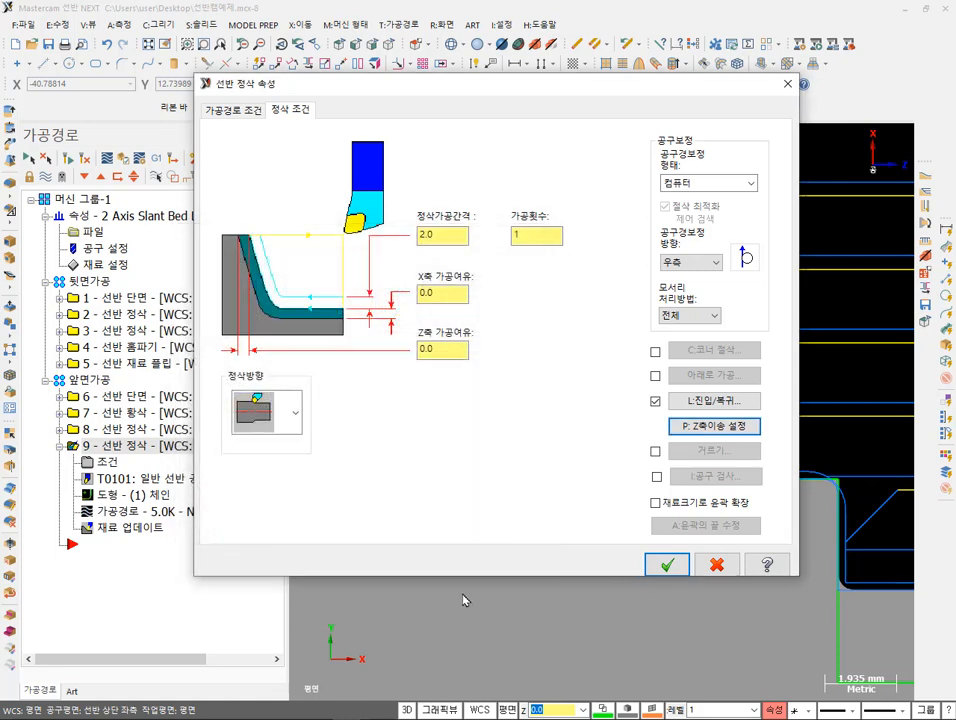
left_click(667, 564)
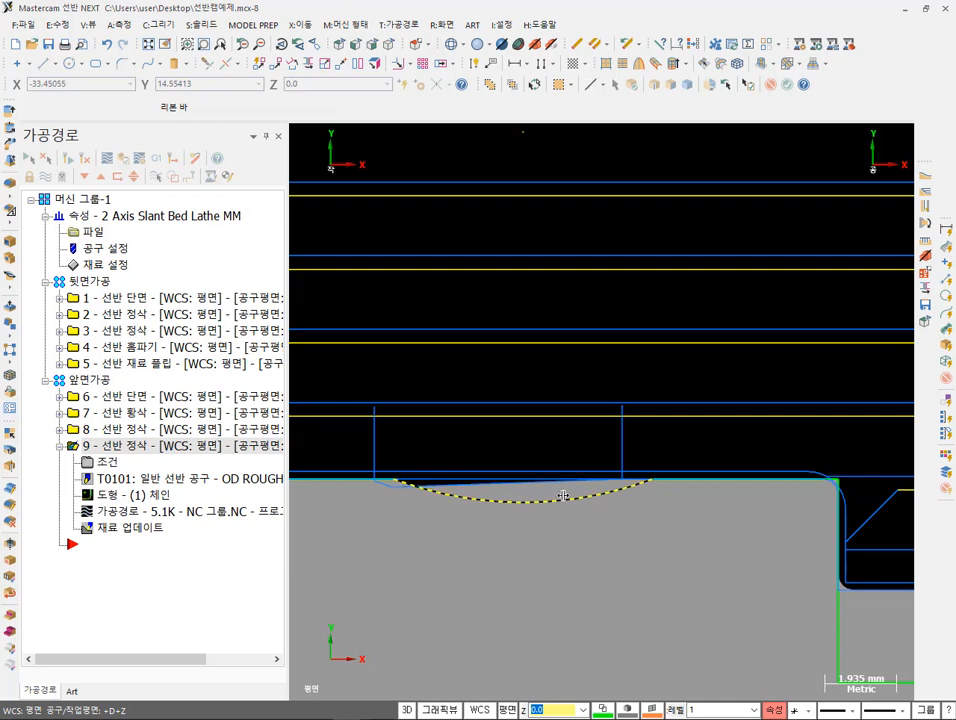
- Backplot operation 9 and advance the T0101 tool along the arc to examine its cutting motion
left_click(115, 516)
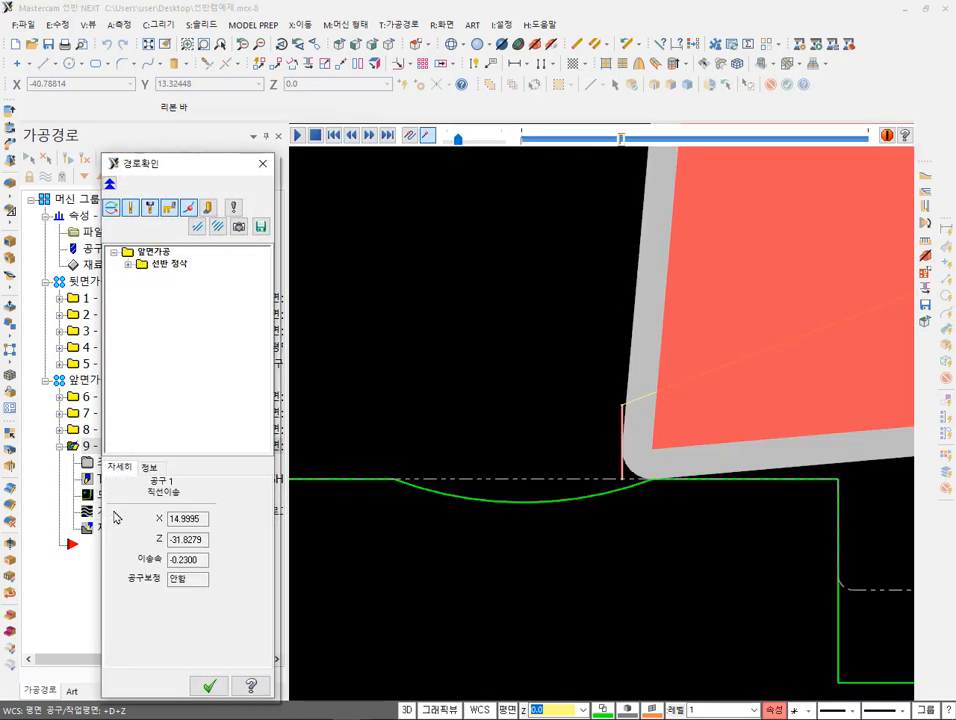
key("s")
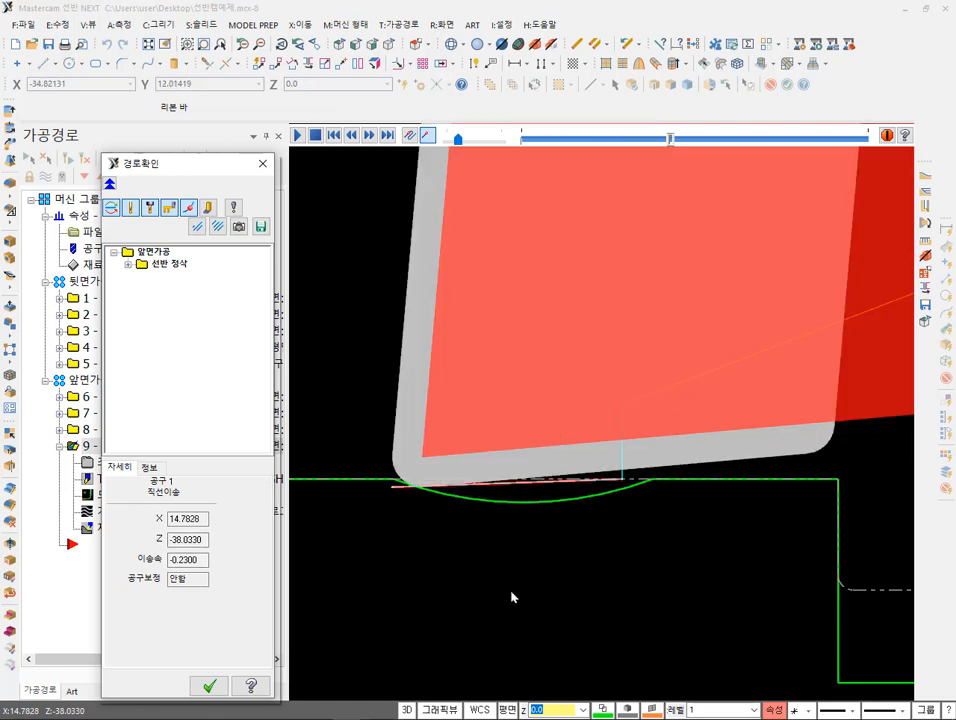
scroll(625, 410, "up", 1)
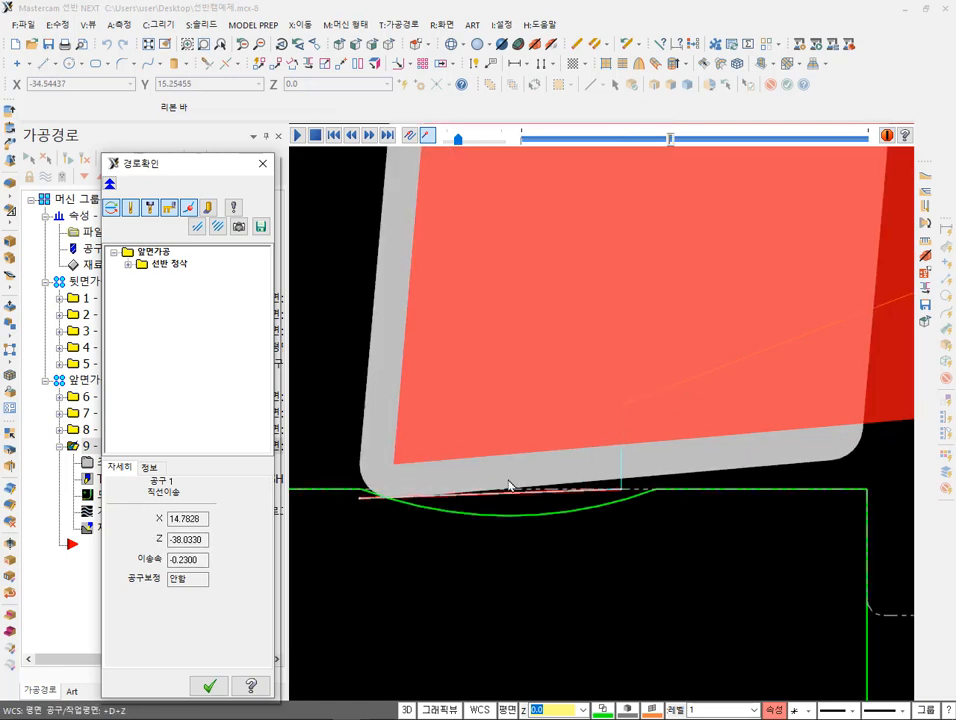
- Mark the 80-degree insert angle and both 5-degree clearances on the screen, clear the markup and close the backplot
key("ctrl+2")
left_click_drag(670, 470, 670, 485)
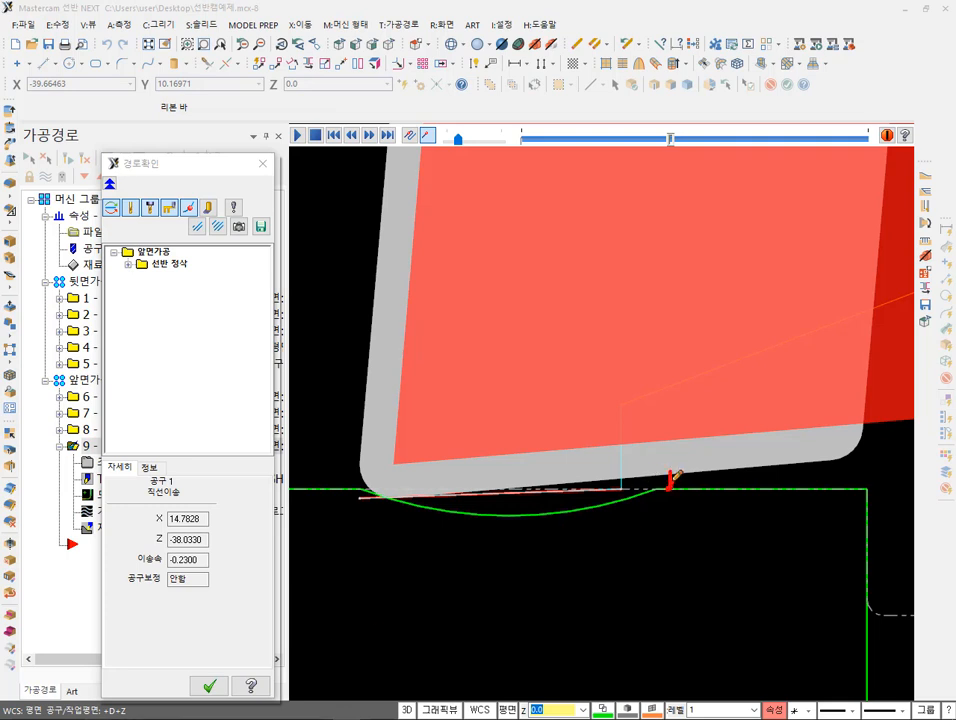
mouse_move(362, 361)
left_mouse_down()
mouse_move(400, 366)
mouse_move(469, 476)
left_mouse_up()
mouse_move(478, 336)
left_mouse_down()
mouse_move(476, 322)
mouse_move(475, 345)
mouse_move(531, 316)
mouse_move(520, 350)
left_mouse_up()
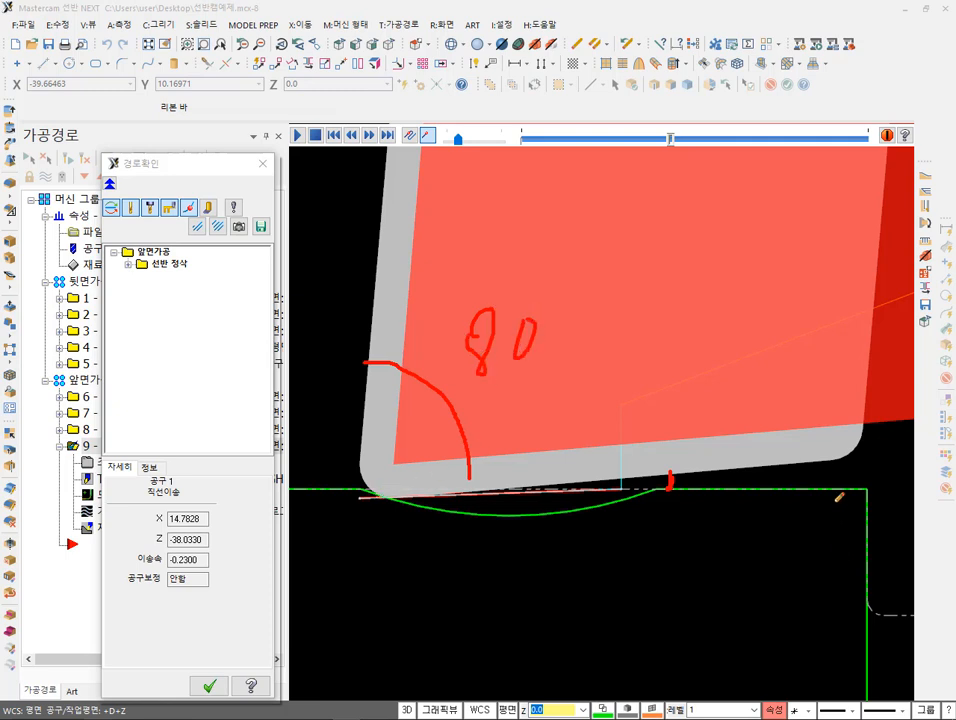
mouse_move(761, 464)
left_mouse_down()
mouse_move(750, 490)
mouse_move(772, 482)
left_mouse_up()
left_click_drag(362, 458, 364, 168)
left_click_drag(352, 220, 369, 234)
mouse_move(371, 177)
left_mouse_down()
mouse_move(374, 214)
mouse_move(402, 199)
left_mouse_up()
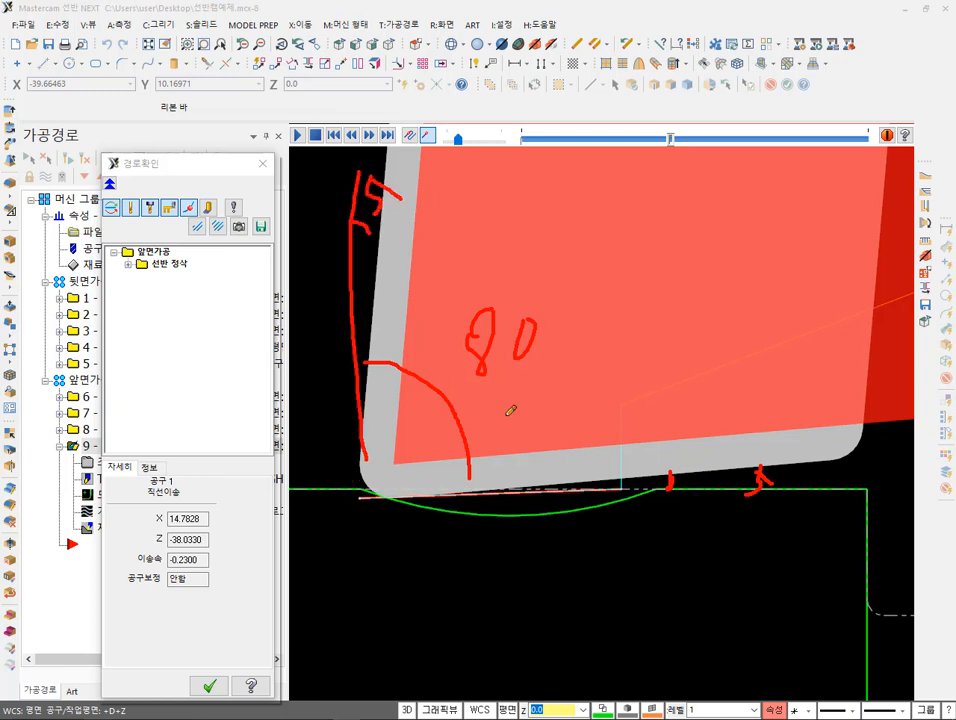
mouse_move(775, 478)
left_mouse_down()
mouse_move(760, 461)
mouse_move(745, 485)
mouse_move(757, 492)
left_mouse_up()
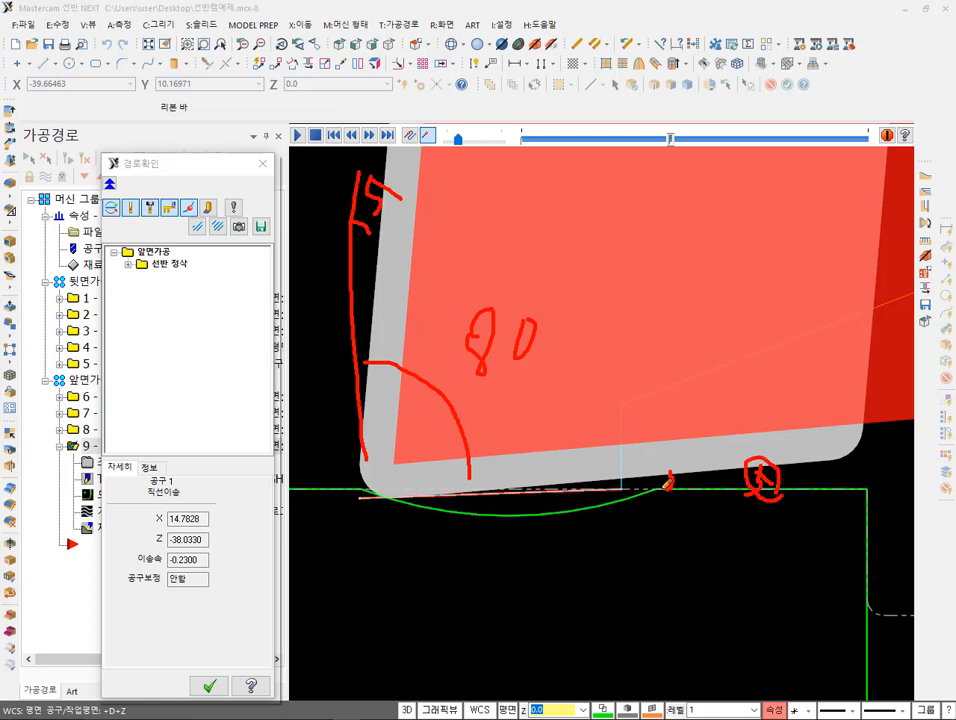
left_click_drag(656, 477, 606, 476)
left_click_drag(674, 490, 633, 498)
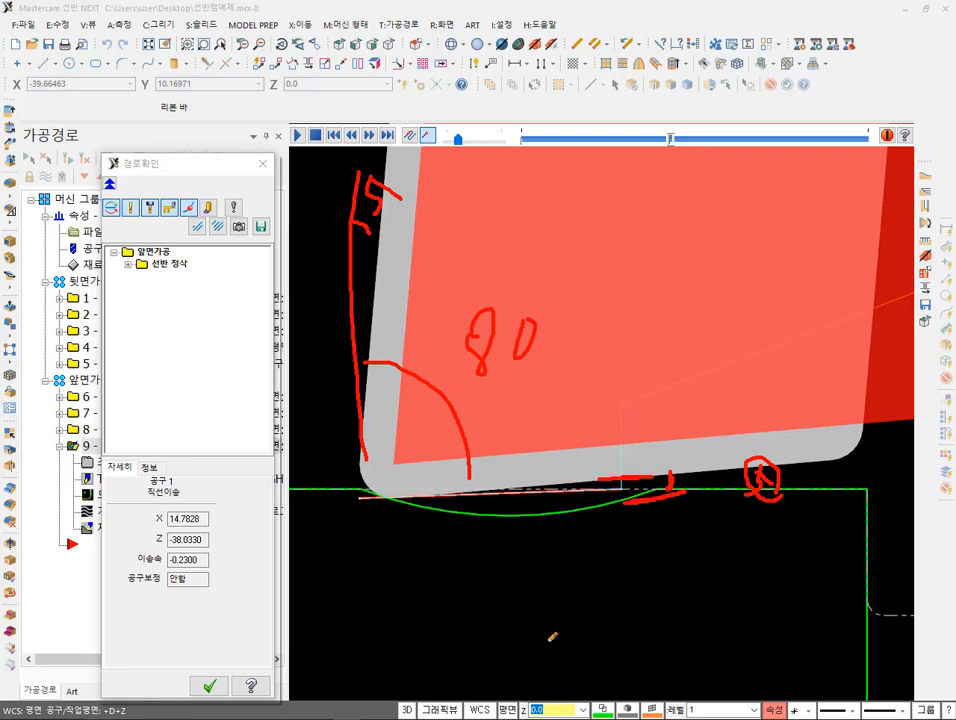
left_click_drag(536, 378, 455, 413)
left_click_drag(476, 371, 509, 421)
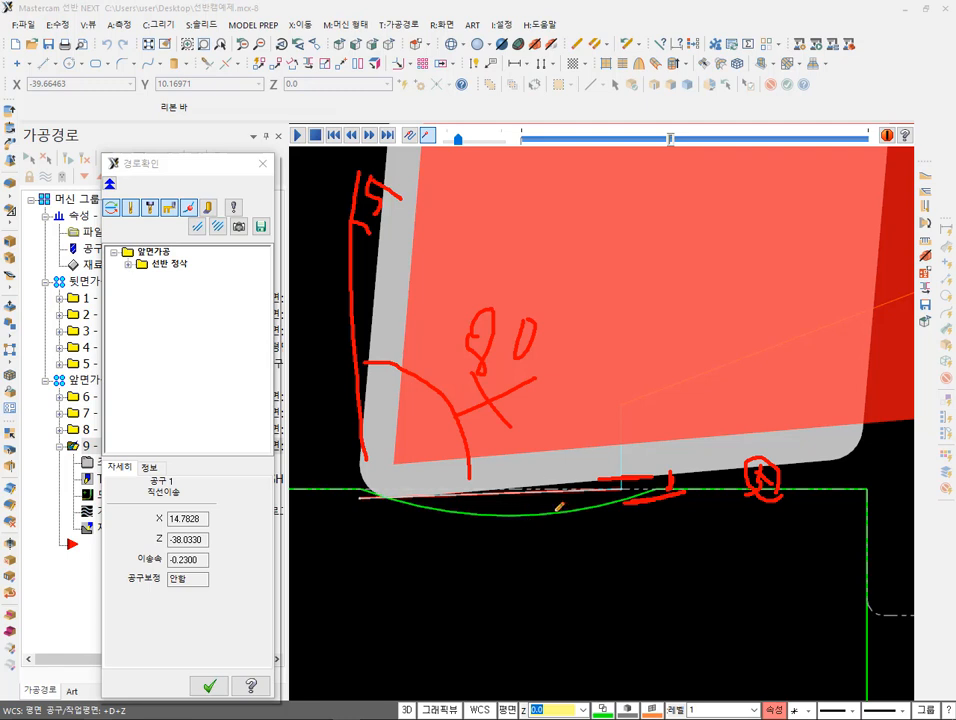
left_click_drag(563, 486, 582, 532)
left_click_drag(601, 488, 541, 527)
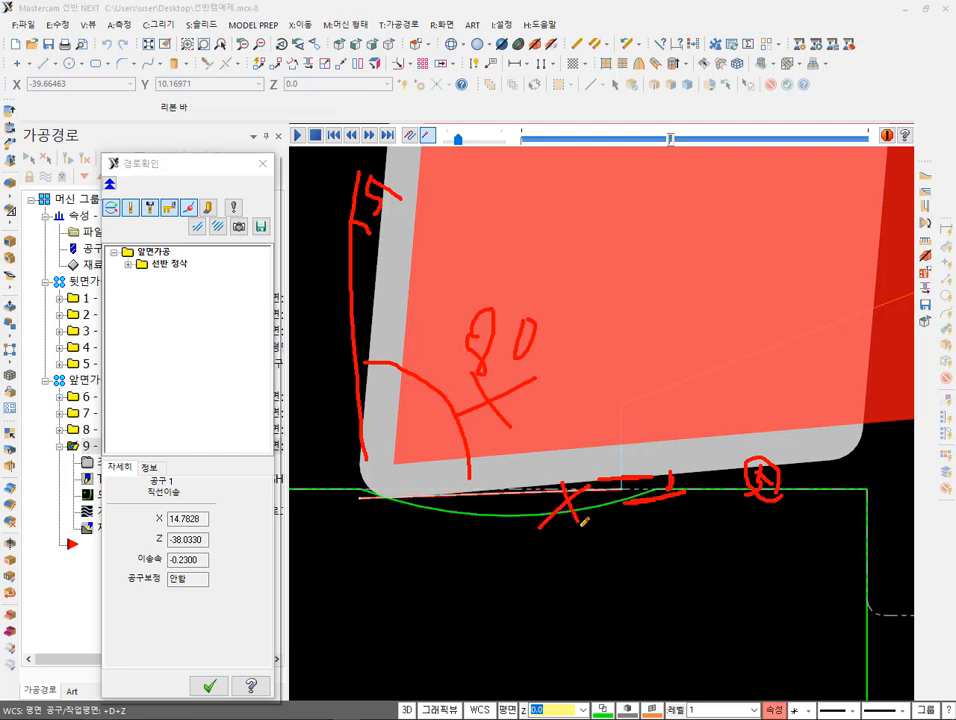
right_click(645, 562)
left_click(650, 553)
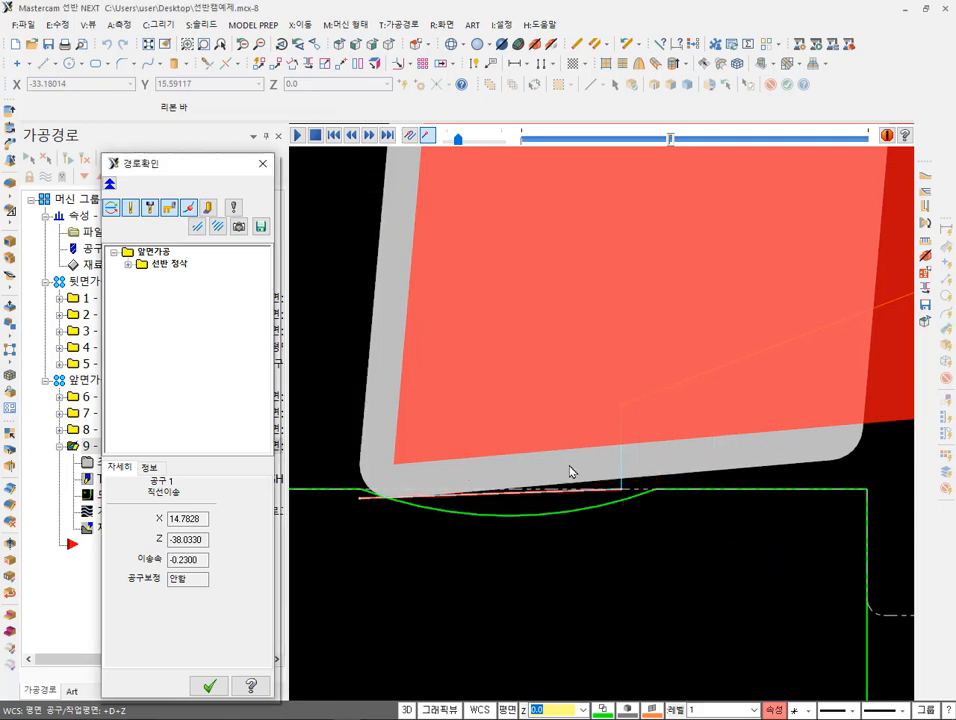
left_click(208, 685)
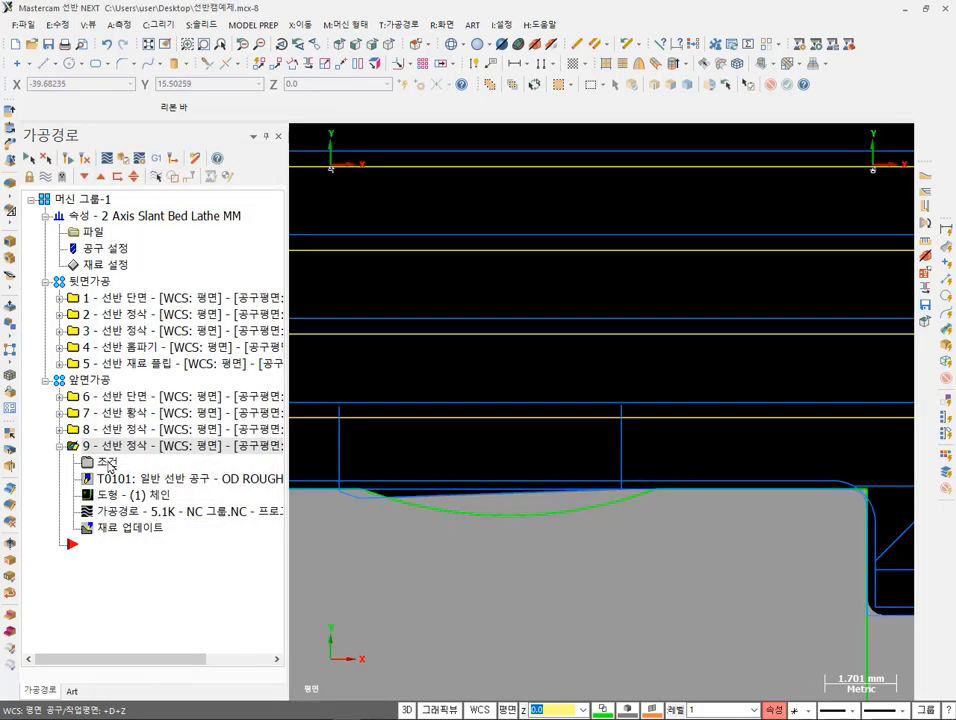
- Change the tool of finish operation 9 to T0303 R0.4 OD Right 55 deg and regenerate the toolpath
left_click(106, 463)
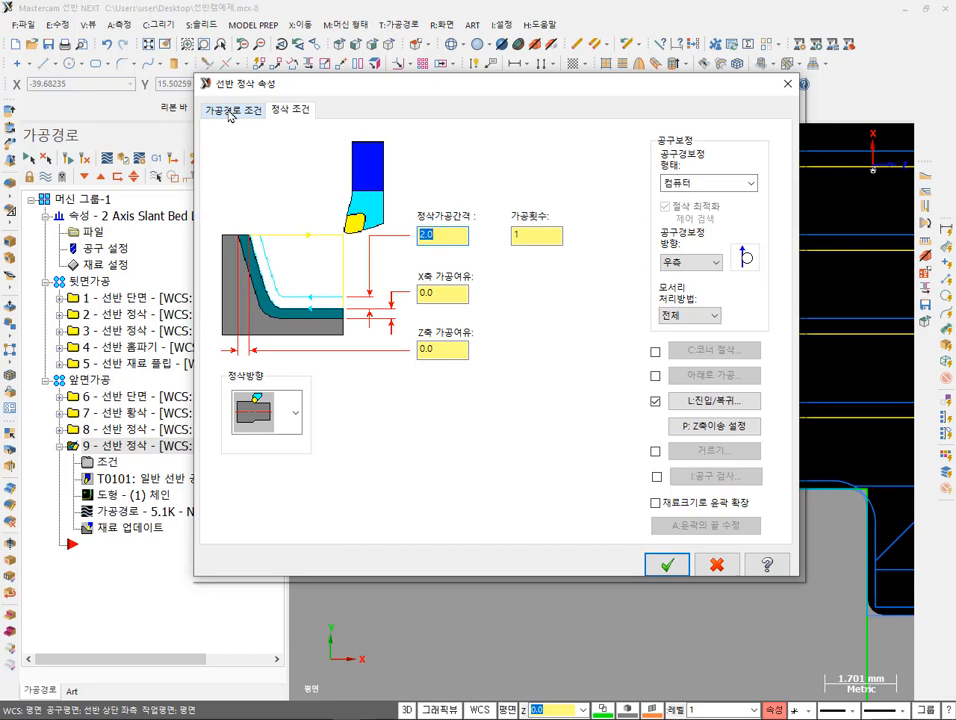
left_click(229, 111)
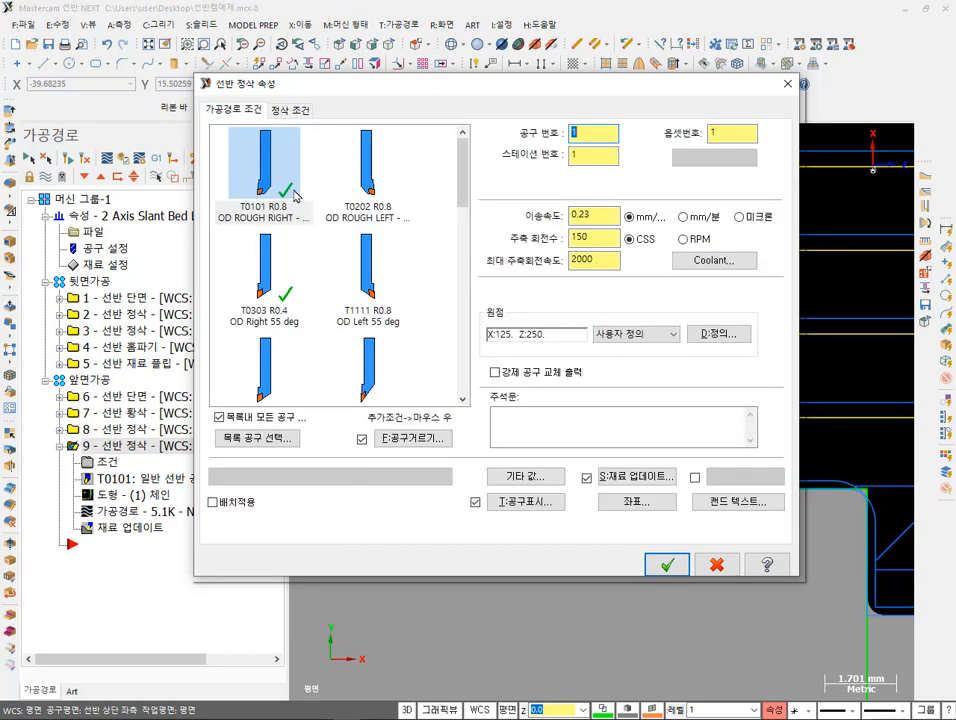
left_click(256, 272)
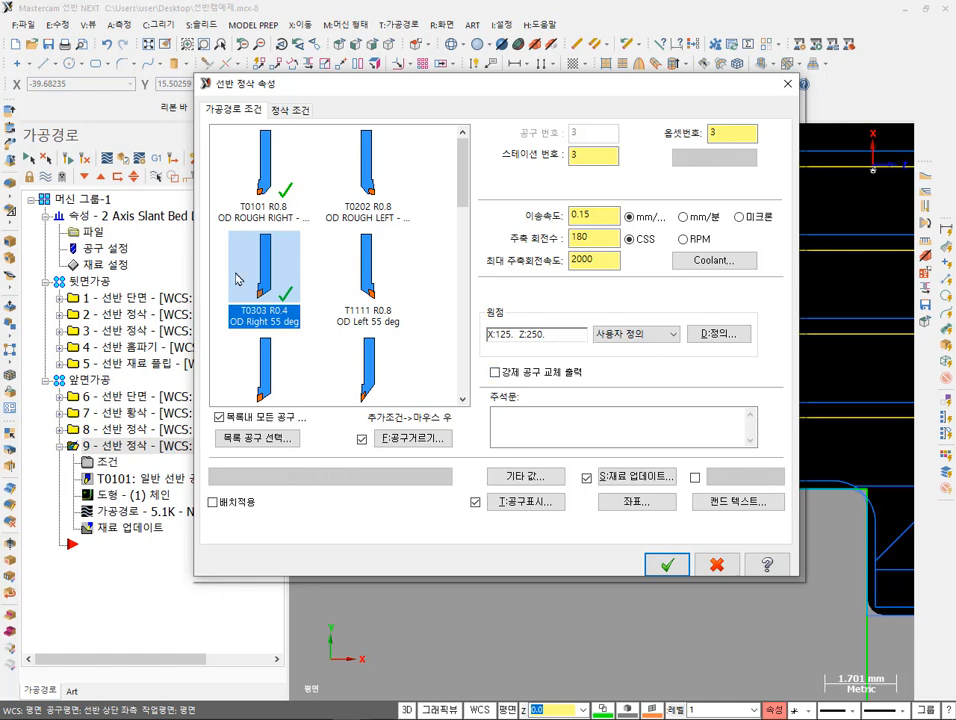
left_click(295, 110)
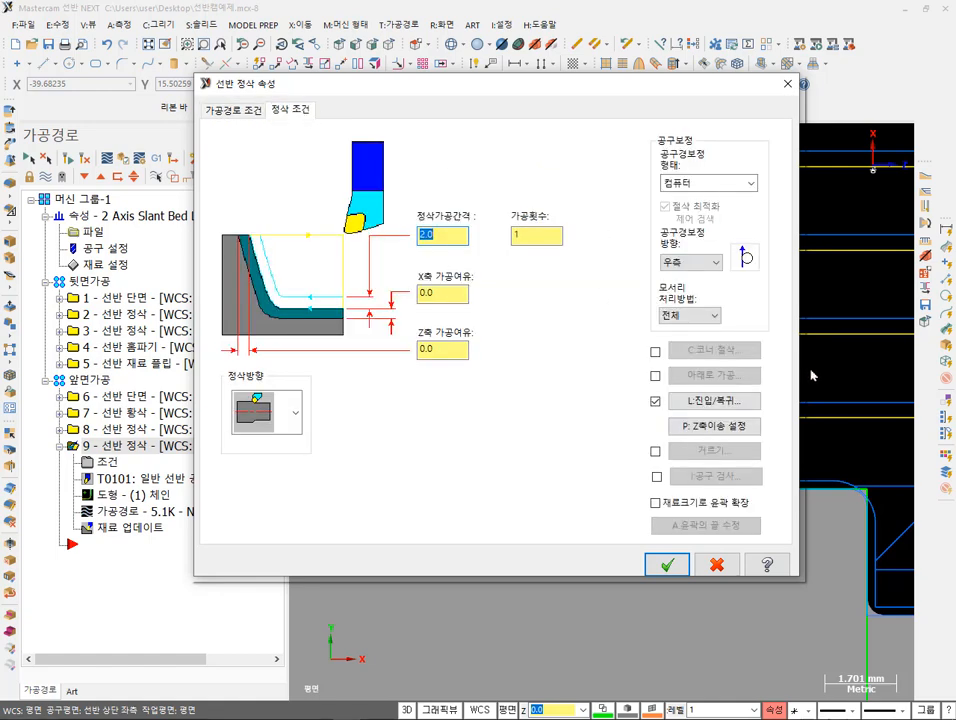
left_click(664, 566)
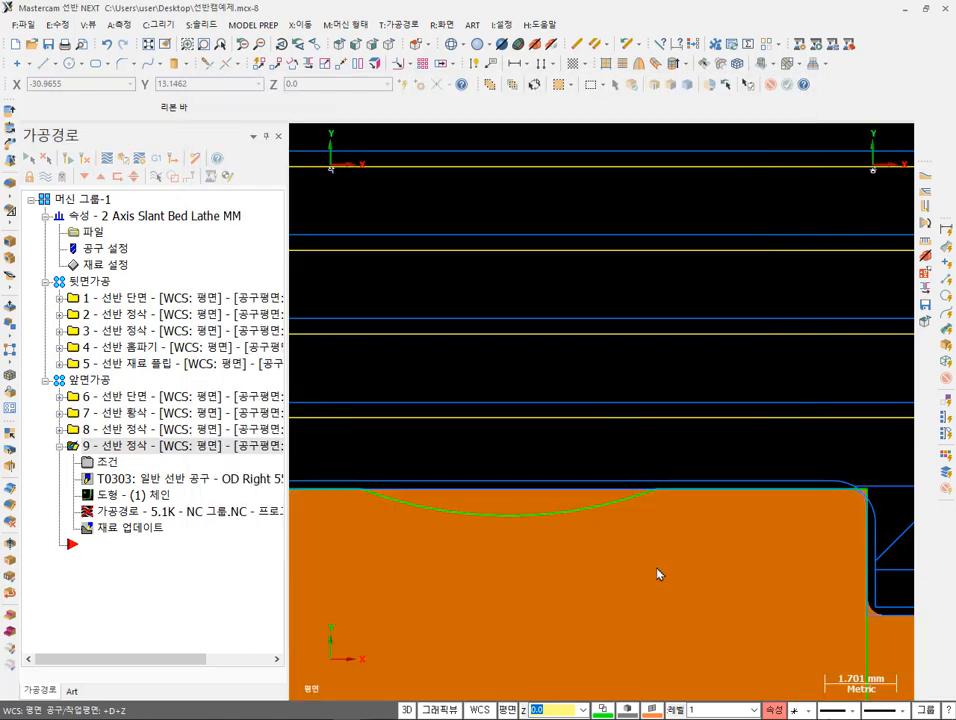
left_click(68, 159)
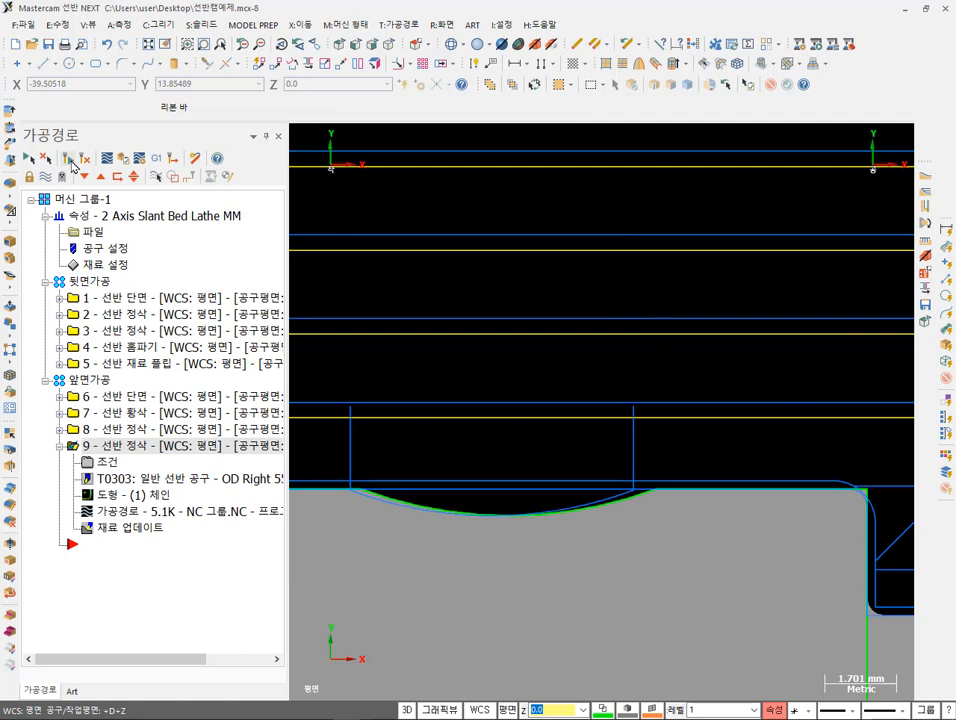
- Backplot operation 9 with the 55-degree tool advanced to the front end of the concave arc
left_click(121, 512)
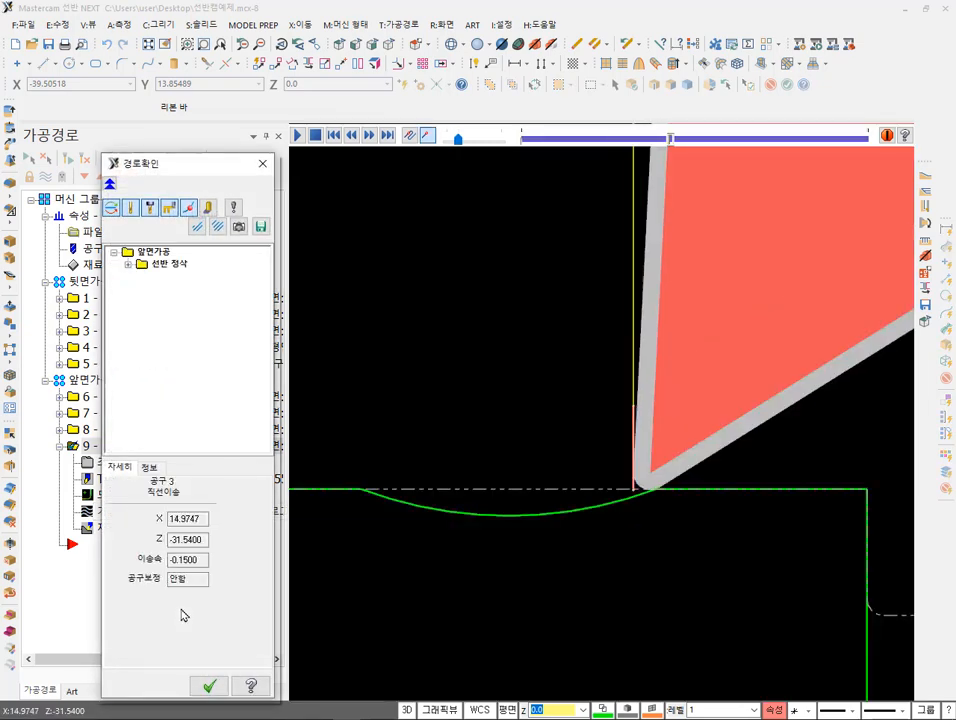
scroll(527, 489, "down", 1)
scroll(726, 438, "up", 1)
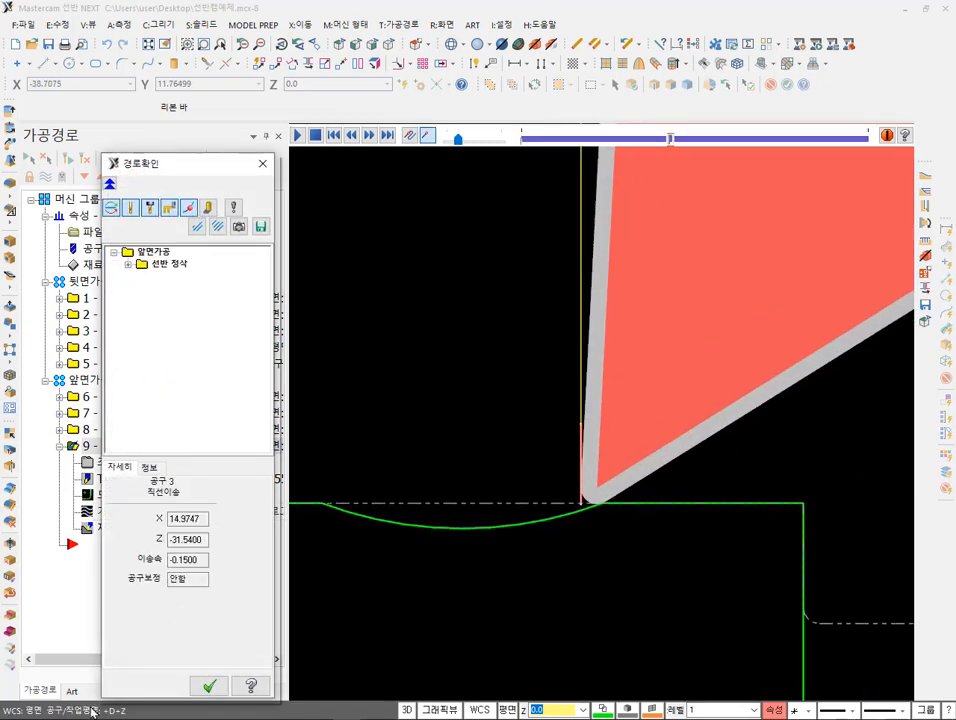
- Mark the 55-degree insert angle, the 5- and 30-degree clearances and the arc on the screen, and clear the markup
key("ctrl+2")
mouse_move(784, 405)
left_mouse_down()
mouse_move(802, 445)
mouse_move(795, 490)
mouse_move(783, 487)
mouse_move(822, 484)
left_mouse_up()
left_click_drag(783, 405, 768, 442)
mouse_move(617, 368)
left_mouse_down()
mouse_move(651, 367)
mouse_move(679, 413)
left_mouse_up()
mouse_move(679, 261)
left_mouse_down()
mouse_move(670, 258)
mouse_move(726, 252)
mouse_move(723, 290)
mouse_move(738, 297)
left_mouse_up()
mouse_move(573, 231)
left_mouse_down()
mouse_move(616, 226)
mouse_move(595, 186)
mouse_move(630, 210)
left_mouse_up()
left_click_drag(826, 397, 822, 488)
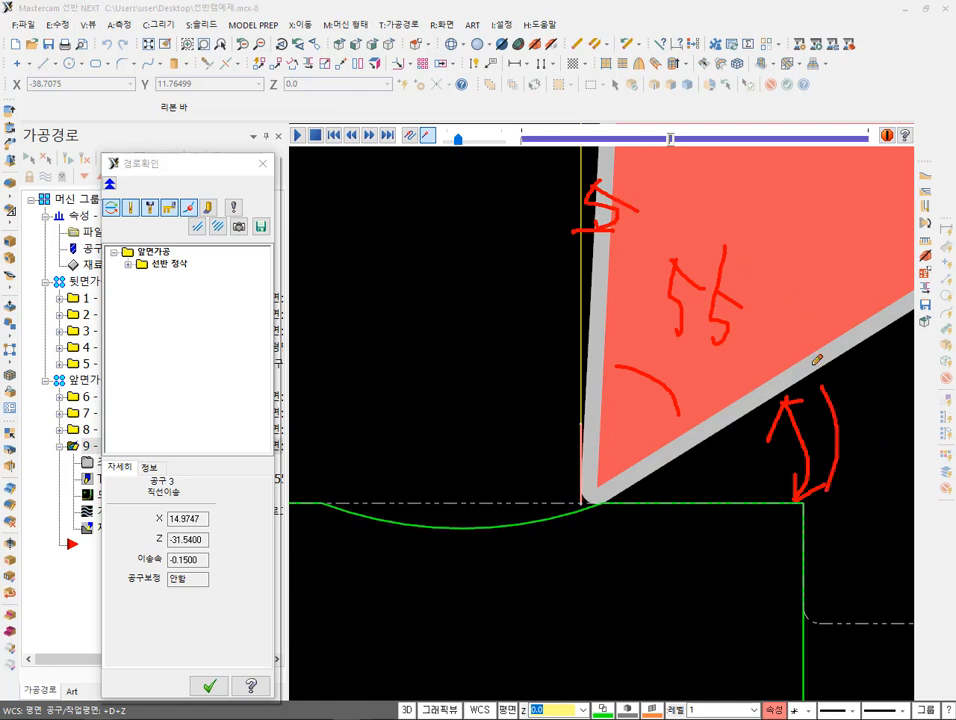
mouse_move(848, 428)
left_mouse_down()
mouse_move(860, 442)
mouse_move(848, 463)
mouse_move(876, 466)
mouse_move(884, 432)
left_mouse_up()
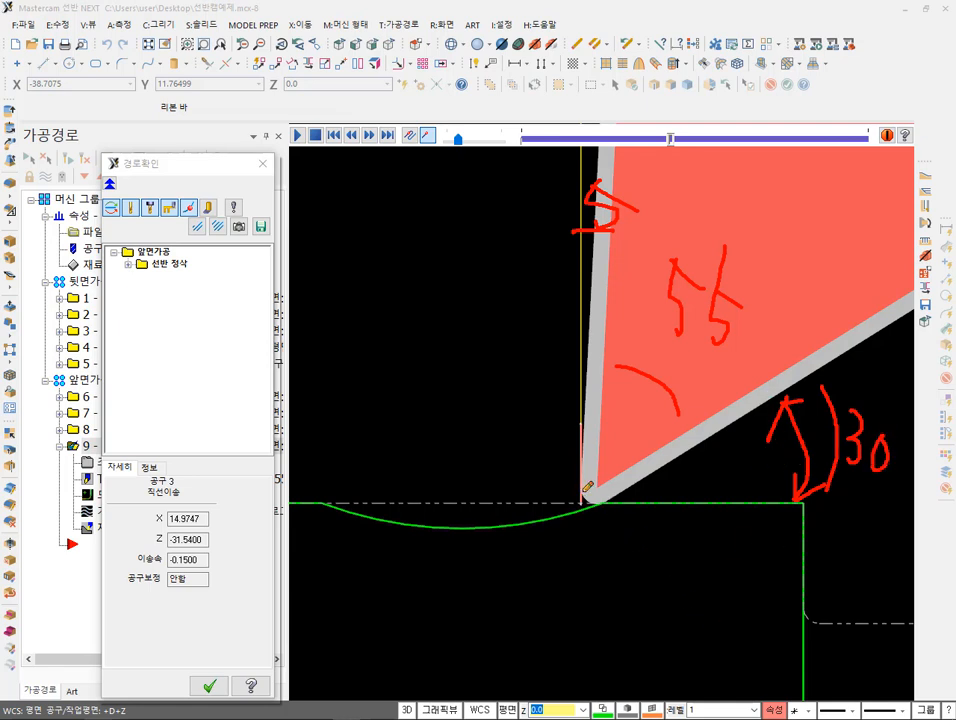
mouse_move(604, 500)
left_mouse_down()
mouse_move(534, 519)
mouse_move(360, 507)
mouse_move(316, 492)
left_mouse_up()
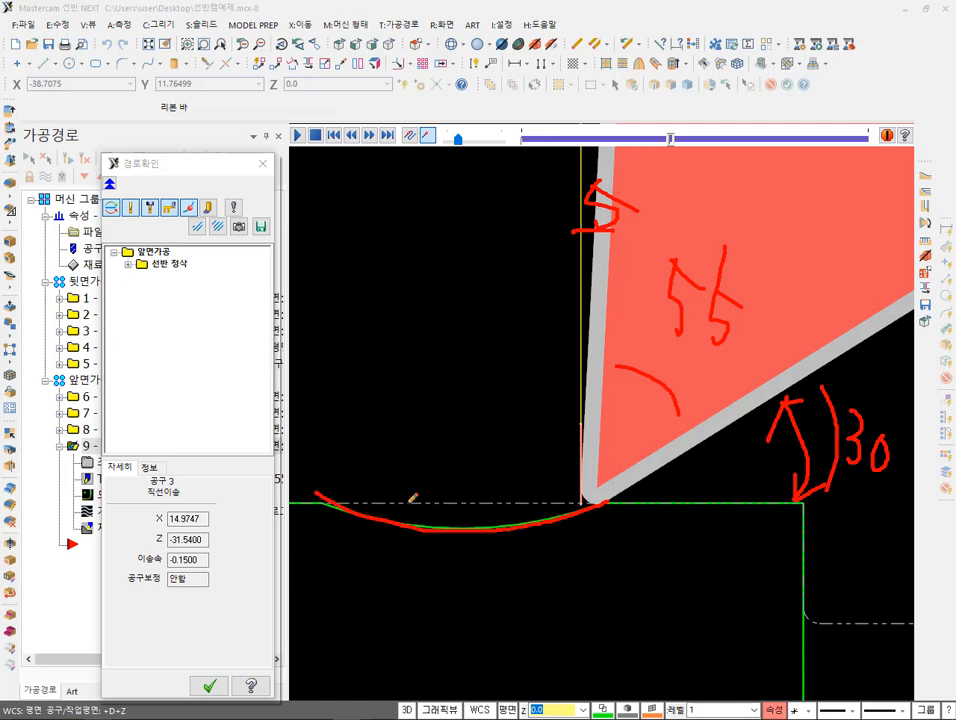
mouse_move(604, 497)
left_mouse_down()
mouse_move(562, 512)
mouse_move(402, 520)
mouse_move(298, 476)
left_mouse_up()
right_click(706, 552)
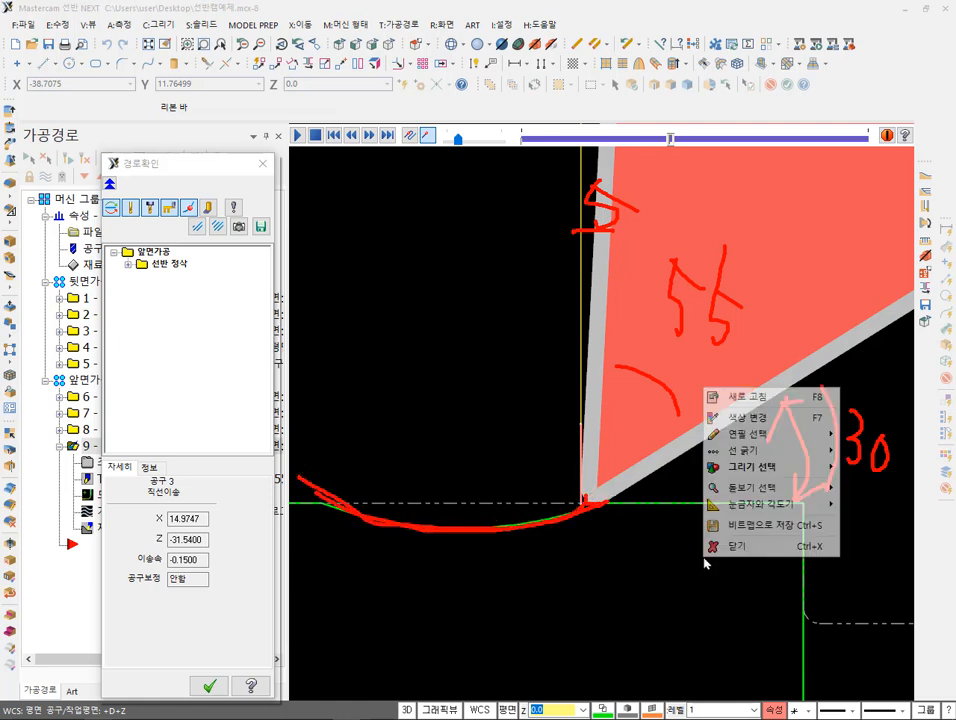
left_click(728, 546)
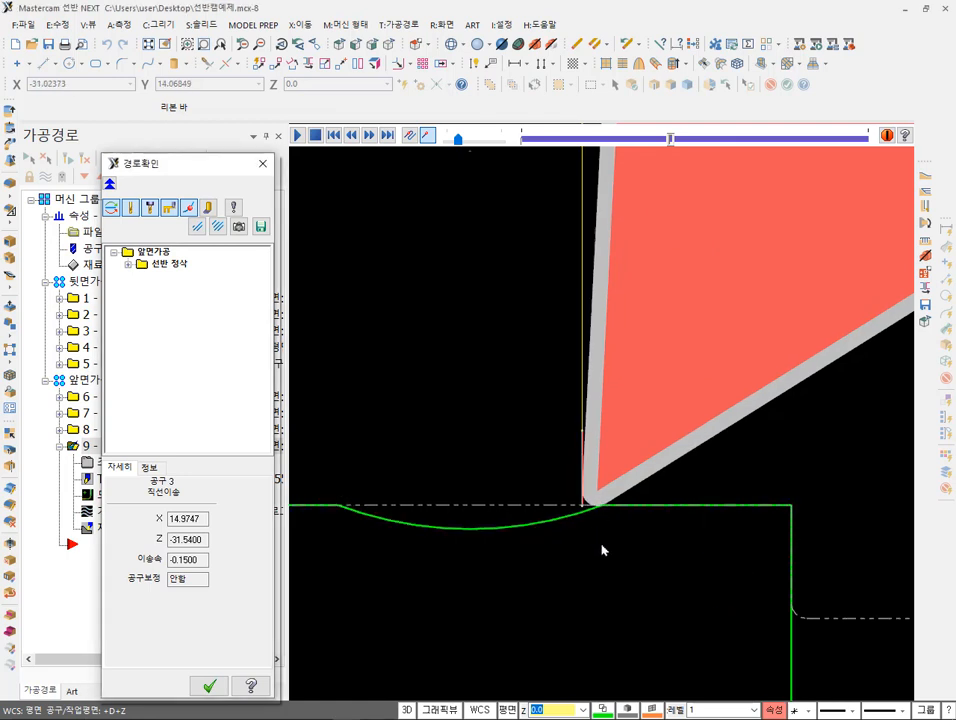
- Examine the whole 55-degree tool against the shaft profile in the backplot, close it and inspect the arc's toolpath
scroll(605, 570, "down", 3)
scroll(613, 602, "down", 2)
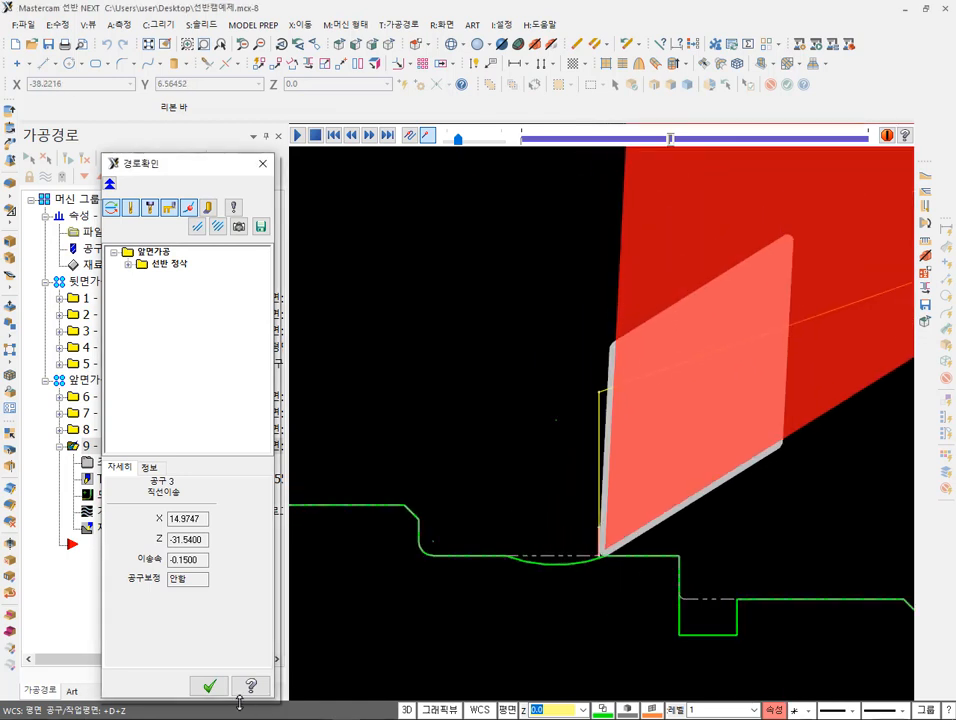
left_click(209, 686)
scroll(576, 555, "up", 5)
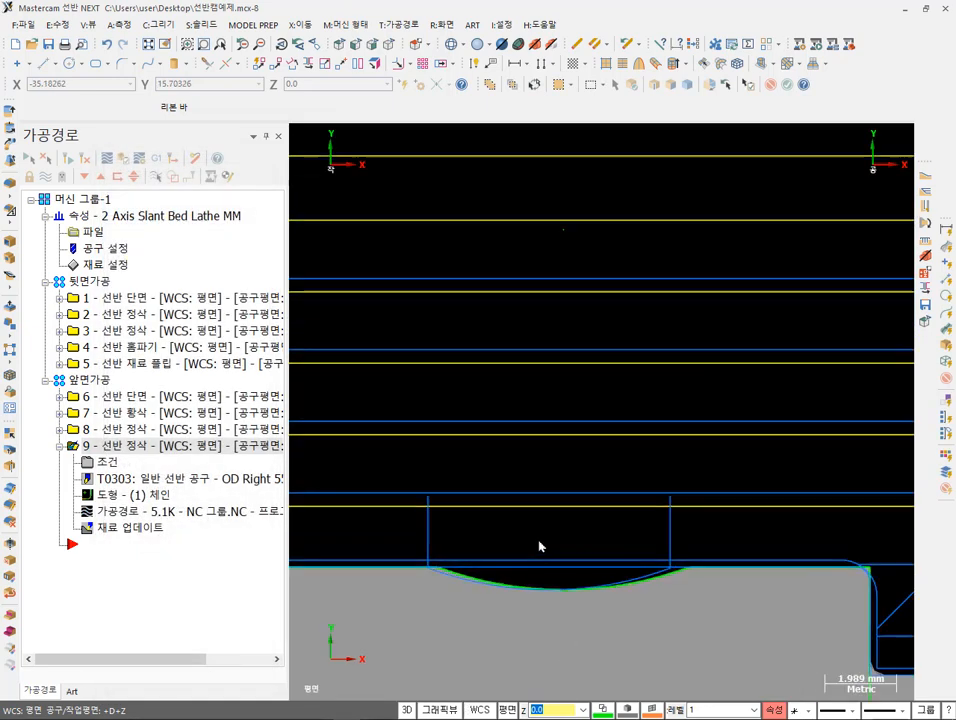
- Examine the vertical entry and exit moves of the arc toolpath, sketch slanted moves at both ends on the screen, and clear the markup
scroll(540, 552, "up", 3)
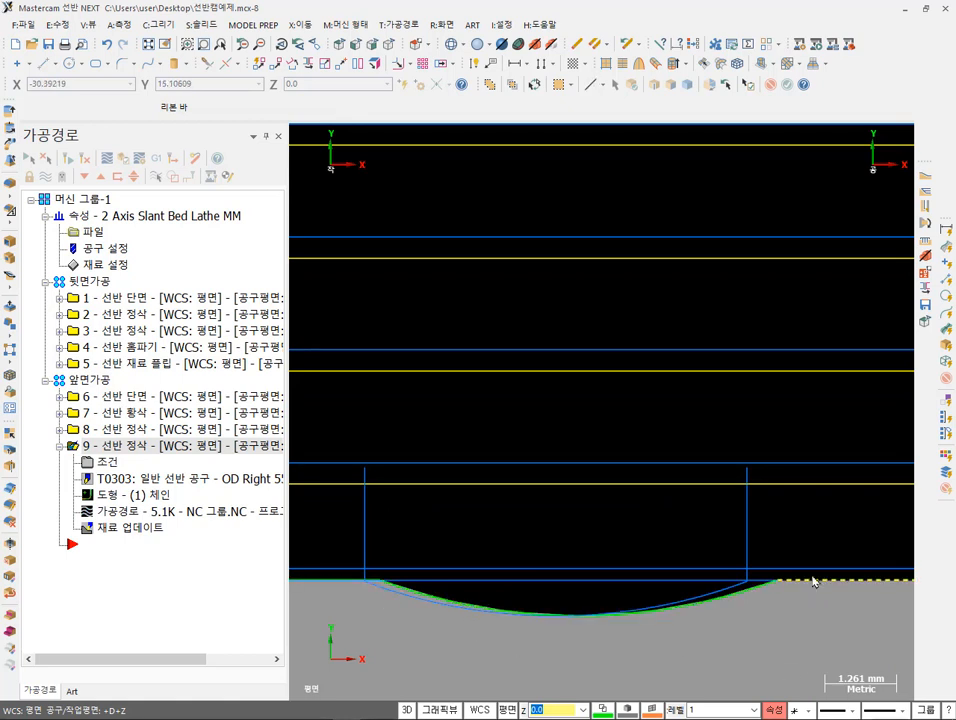
left_click(390, 587)
scroll(570, 420, "down", 5)
scroll(591, 429, "up", 4)
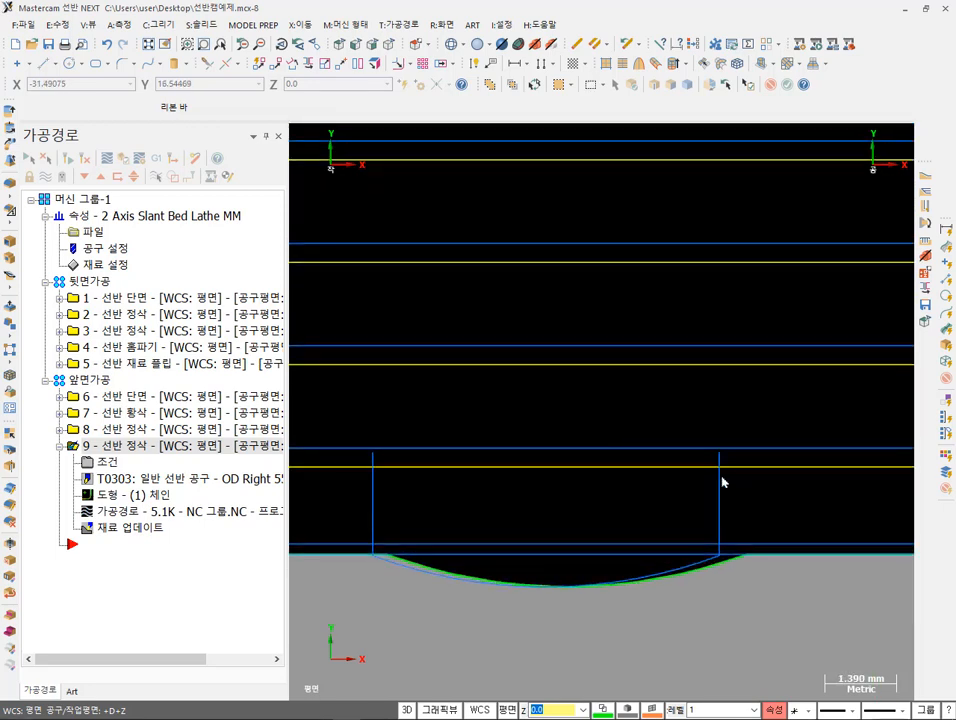
scroll(743, 580, "up", 2)
scroll(585, 459, "down", 3)
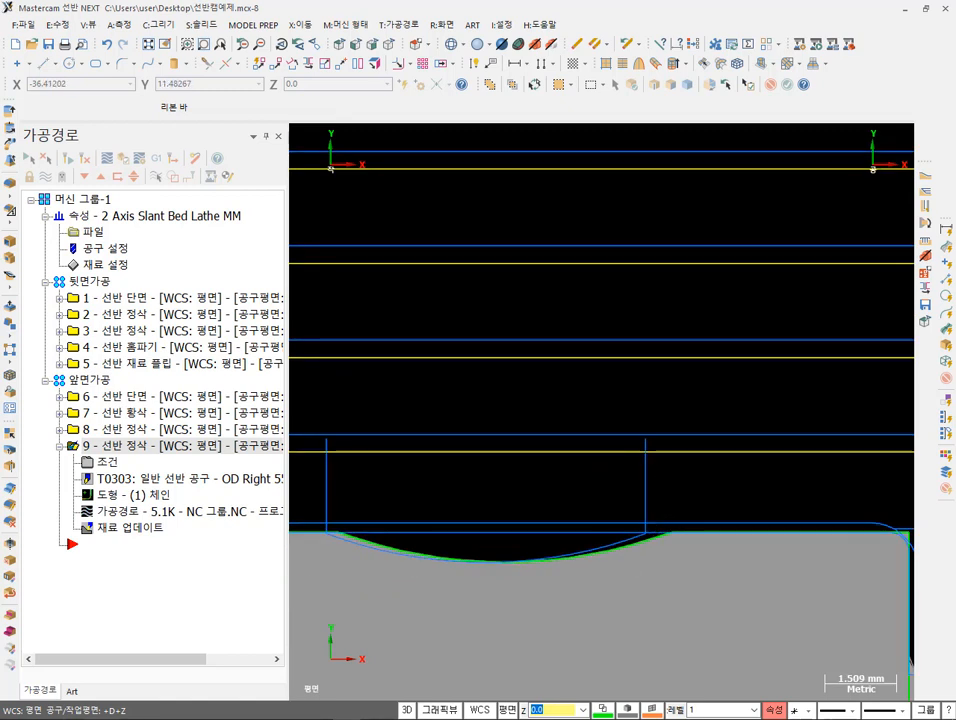
mouse_move(677, 541)
left_mouse_down()
mouse_move(664, 518)
mouse_move(672, 543)
mouse_move(705, 495)
left_mouse_up()
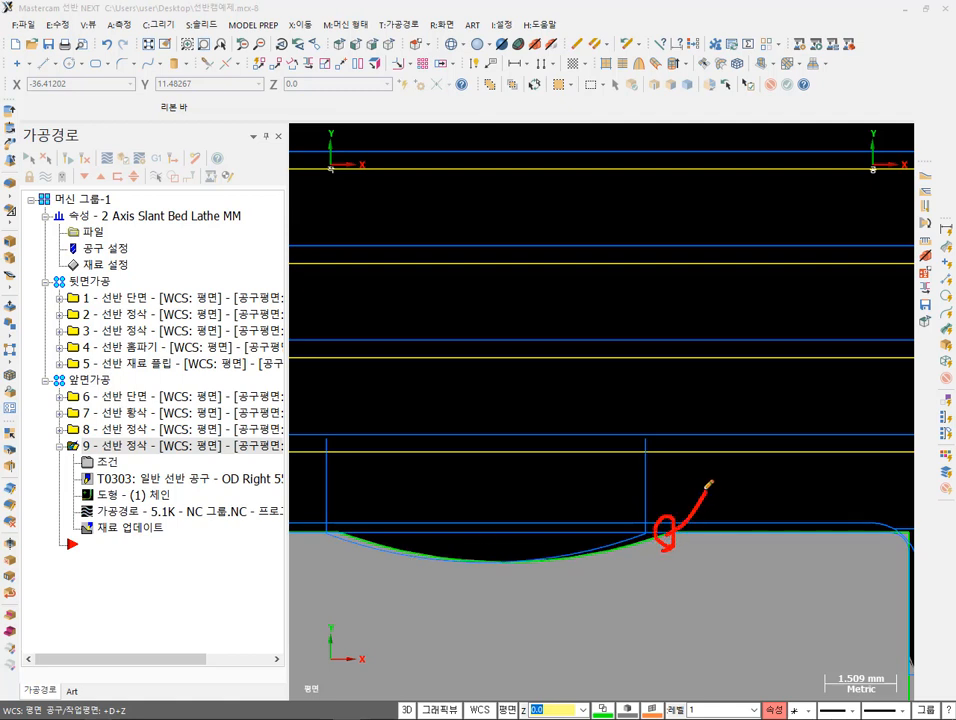
mouse_move(345, 530)
left_mouse_down()
mouse_move(318, 487)
mouse_move(304, 490)
left_mouse_up()
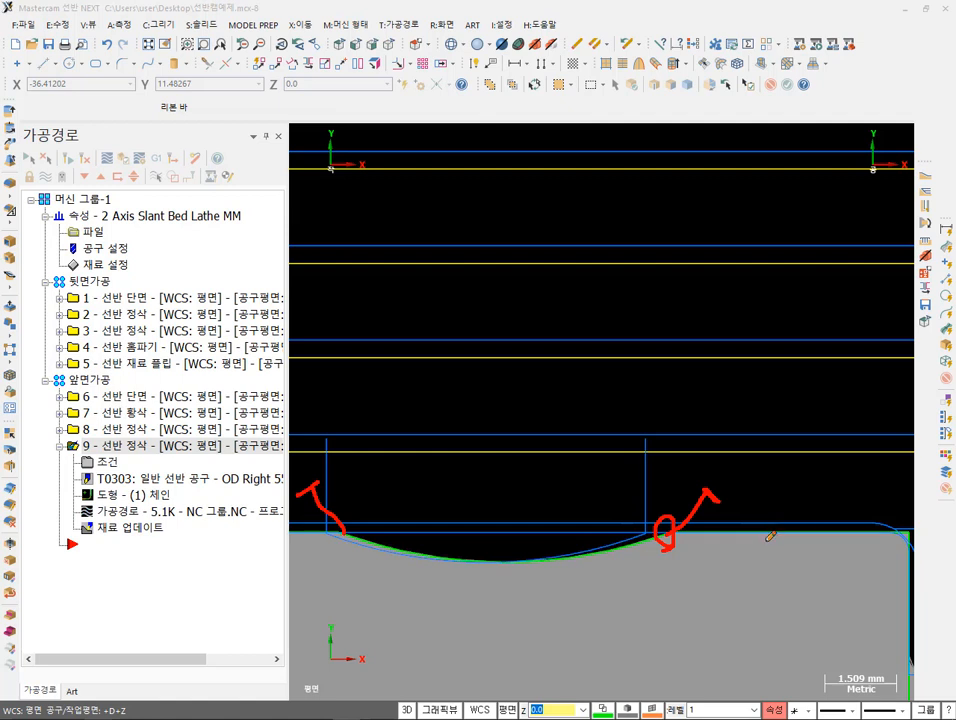
mouse_move(673, 531)
left_mouse_down()
mouse_move(717, 475)
mouse_move(648, 542)
left_mouse_up()
mouse_move(353, 530)
left_mouse_down()
mouse_move(302, 482)
mouse_move(376, 538)
left_mouse_up()
right_click(718, 358)
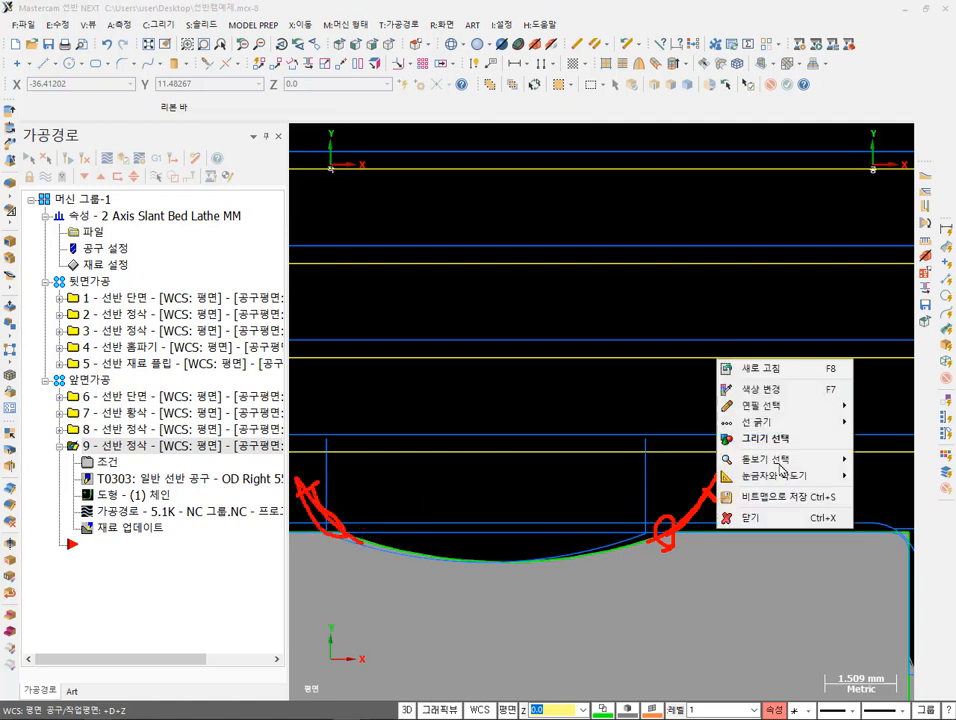
left_click(780, 518)
- Extend the start of operation 9's contour by 5.0 in the lead-in settings
scroll(812, 462, "down", 1)
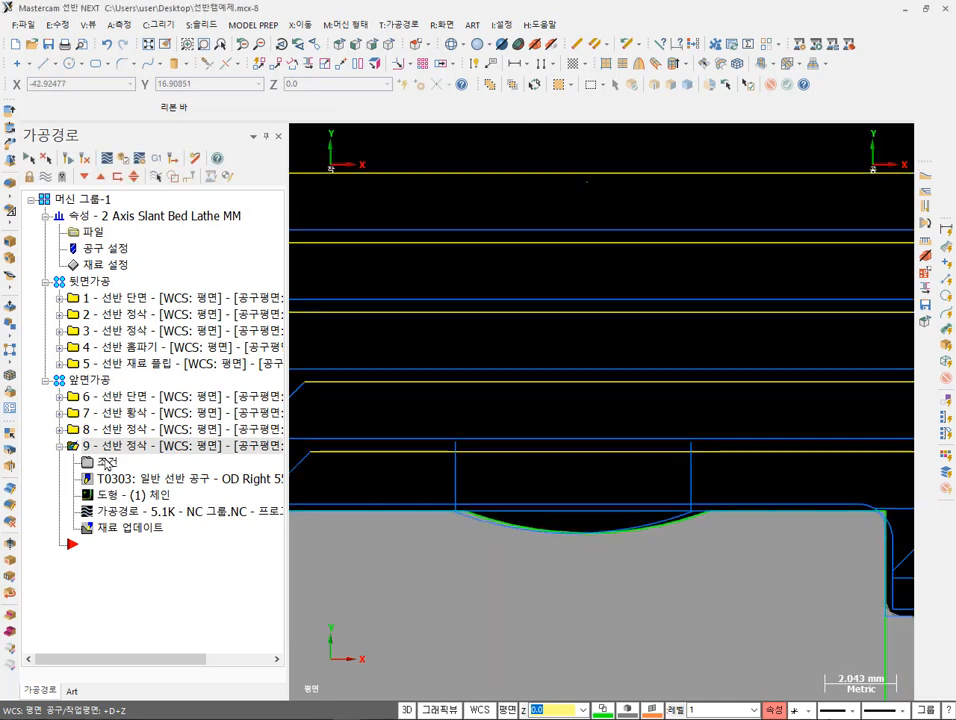
left_click(108, 466)
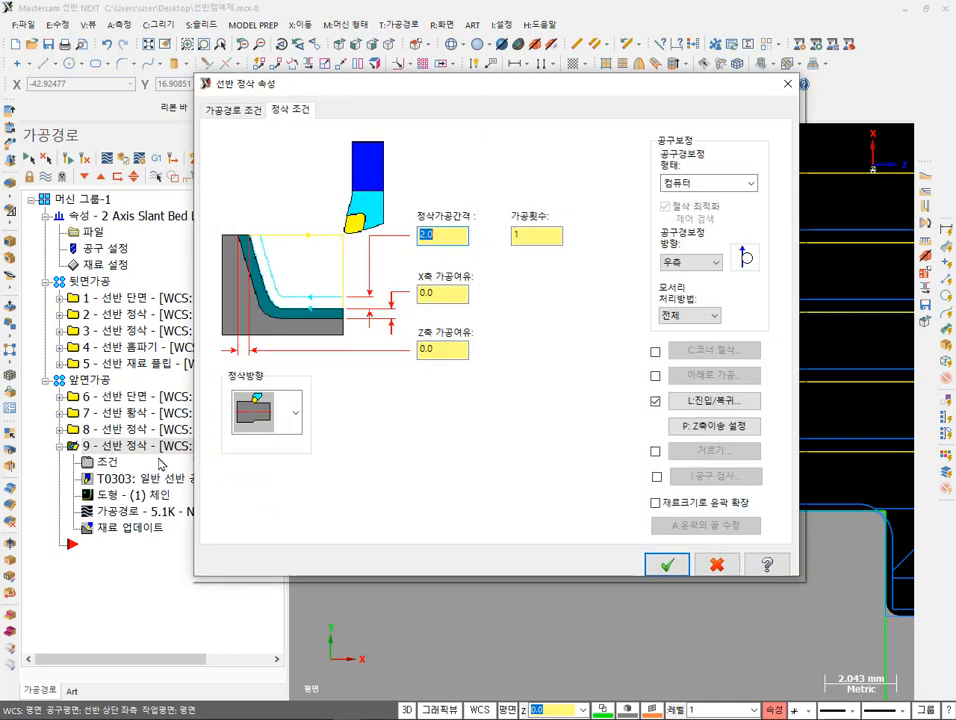
left_click(705, 402)
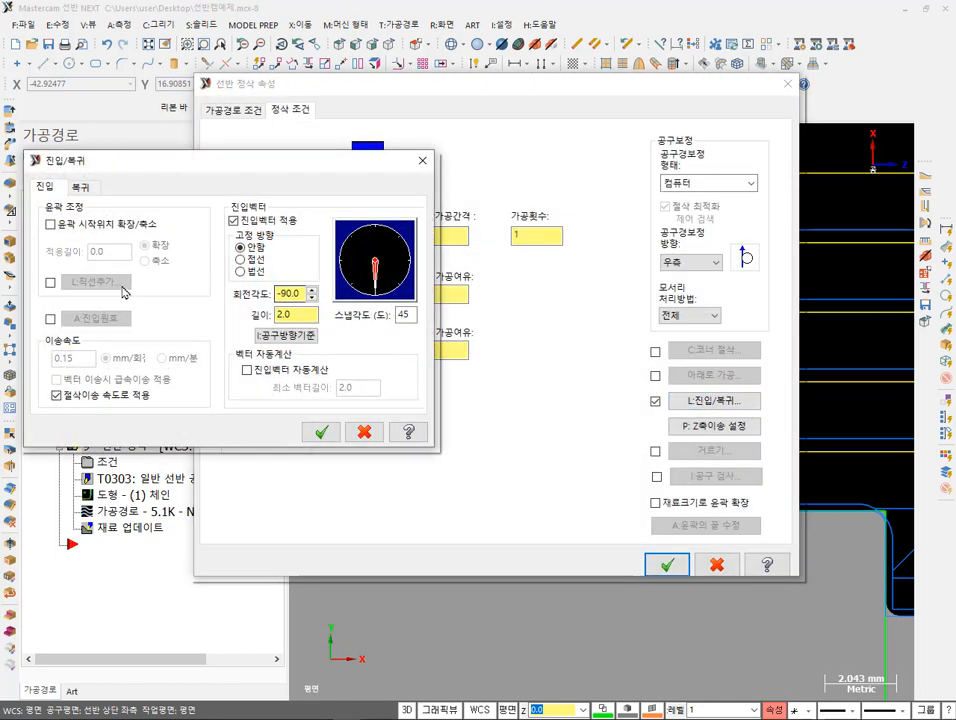
left_click(62, 226)
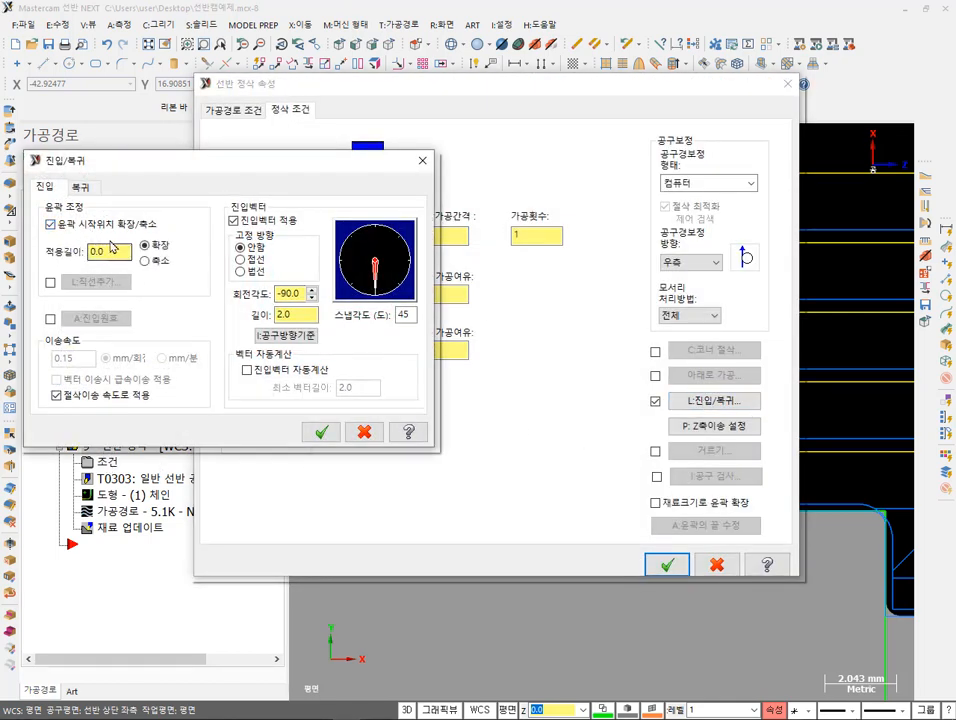
type("5")
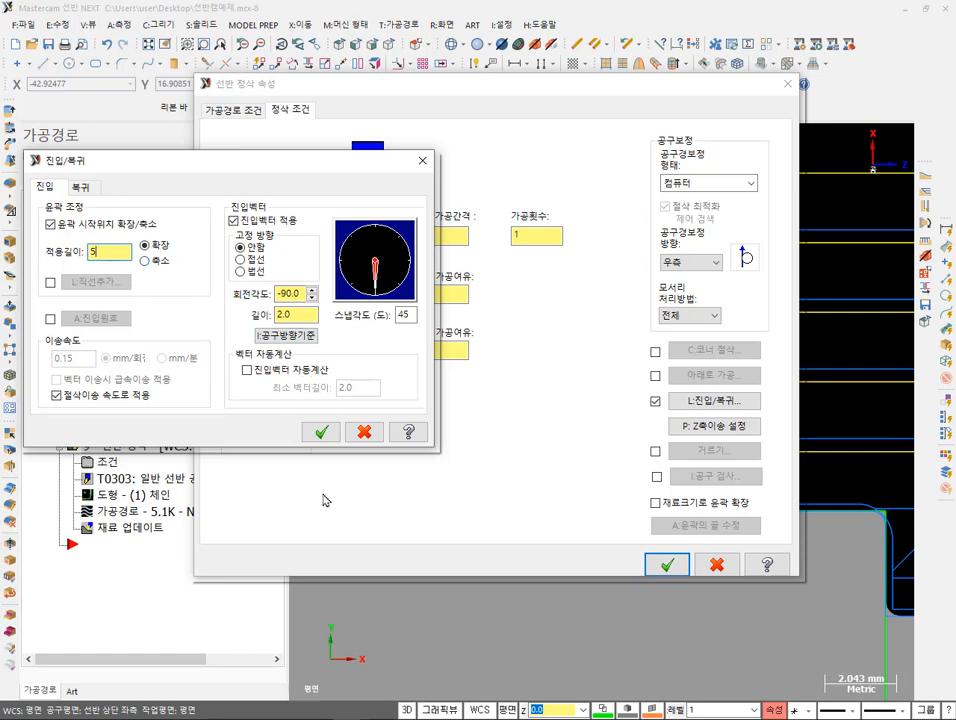
- Extend the end of operation 9's contour by 5.0 in the lead-out settings, regenerate the toolpath and inspect its ends
left_click(84, 187)
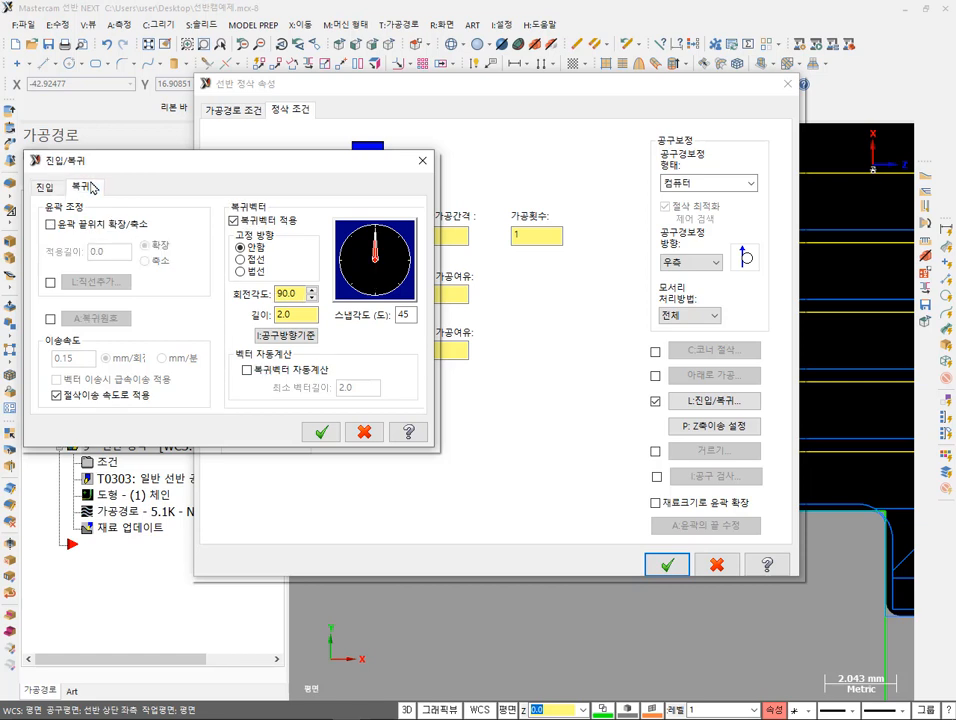
left_click(104, 228)
left_click(92, 252)
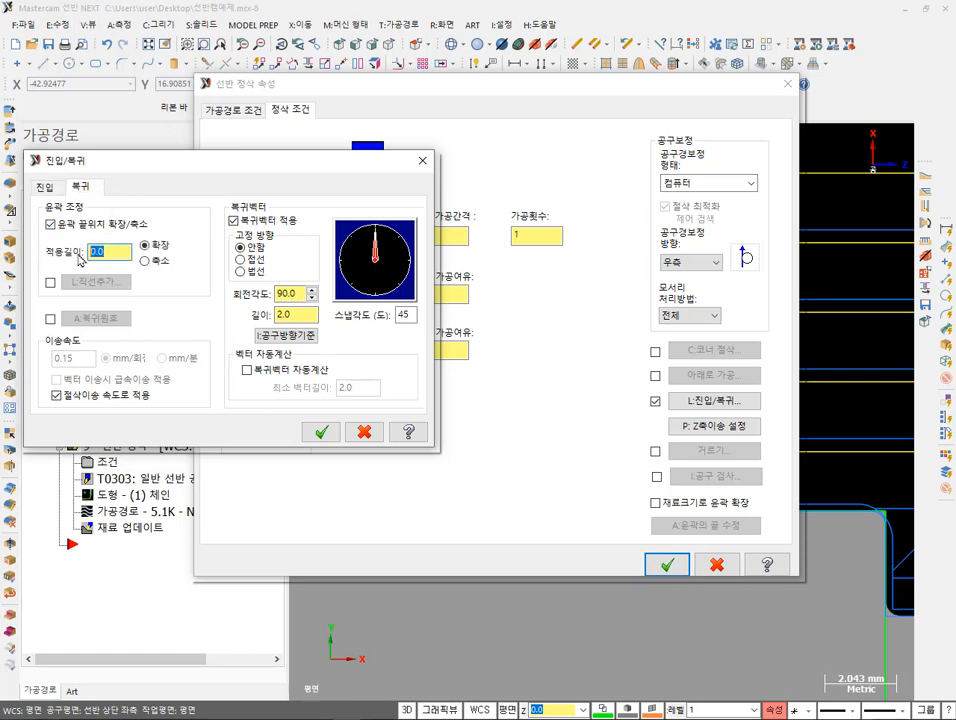
type("5")
left_click(44, 187)
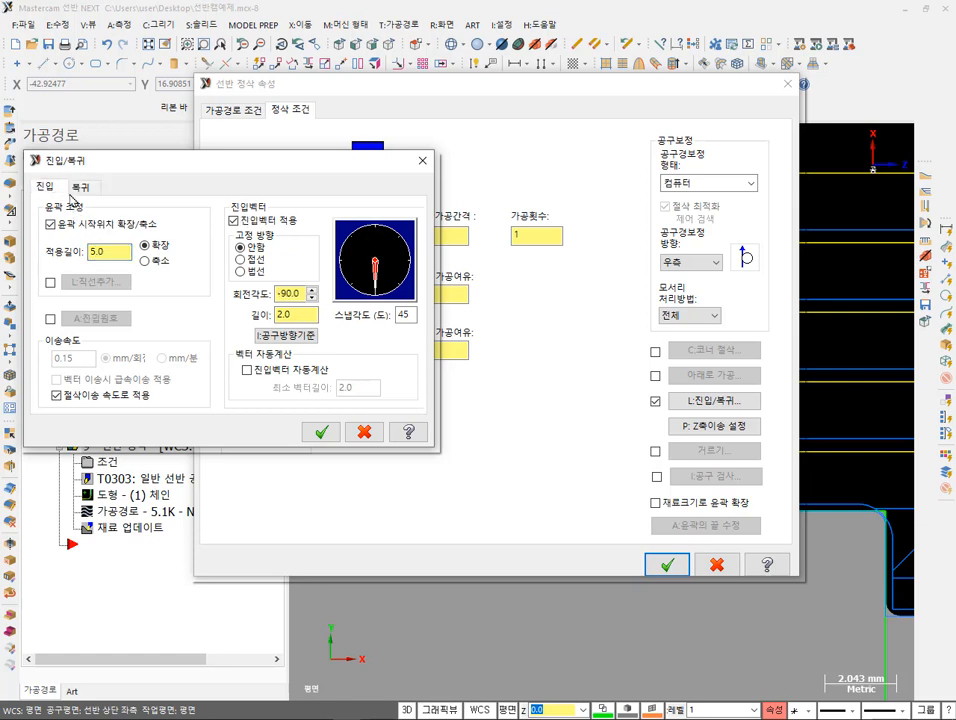
left_click(84, 187)
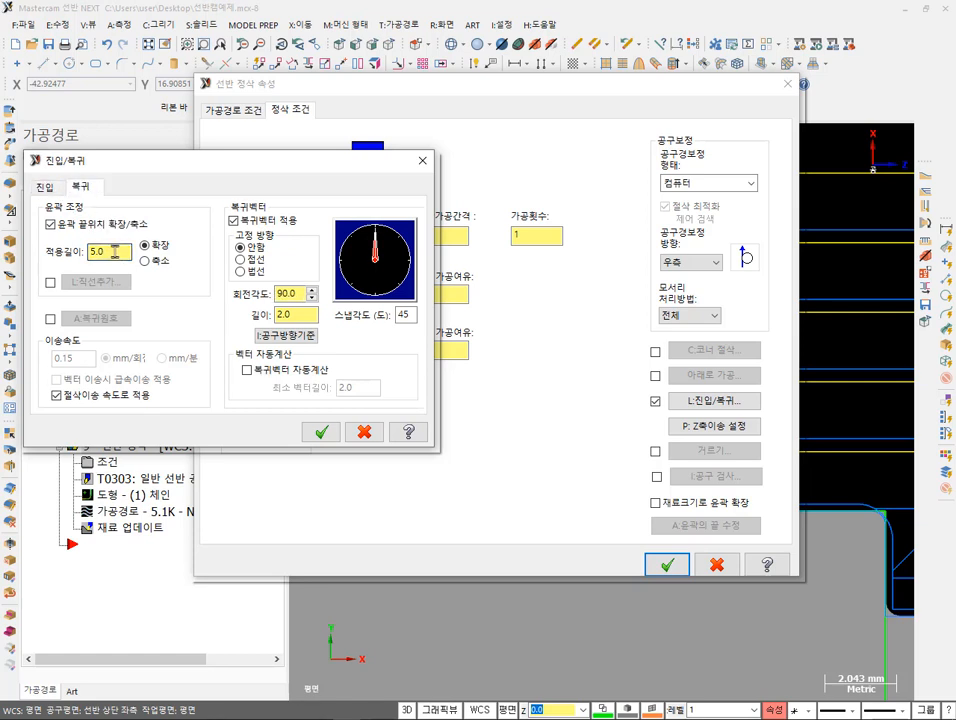
left_click(331, 436)
left_click(666, 563)
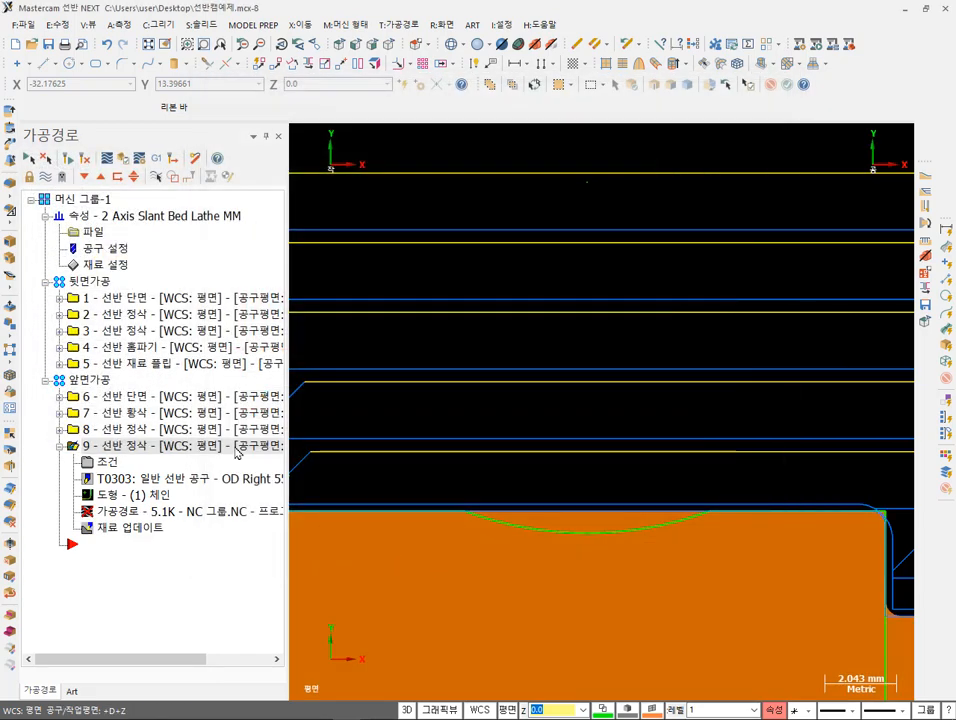
left_click(70, 161)
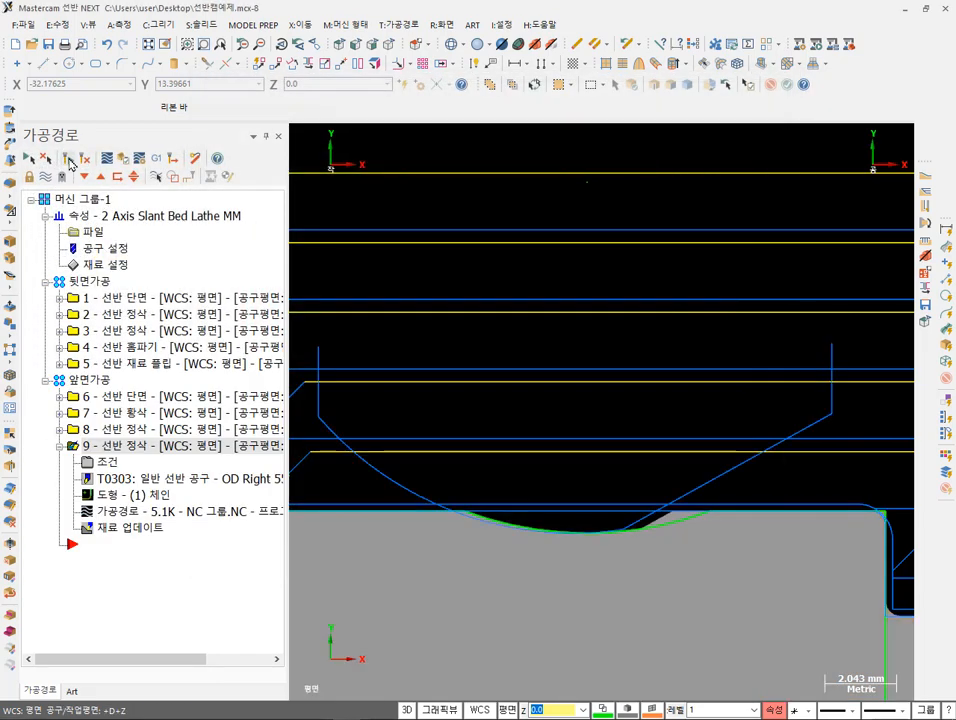
scroll(687, 449, "down", 1)
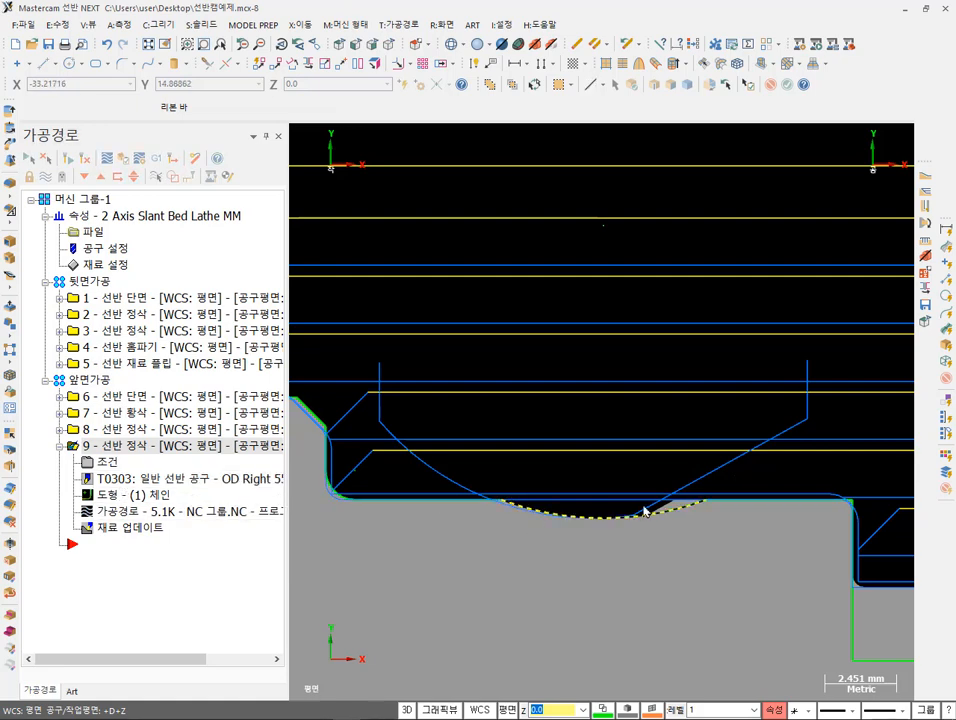
scroll(740, 490, "up", 4)
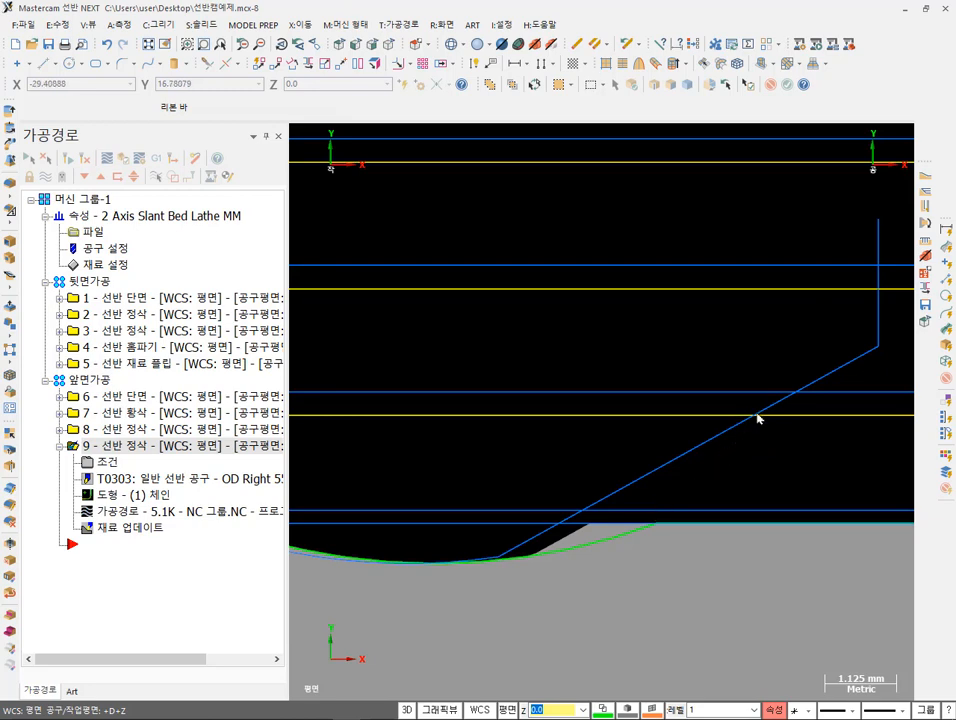
- Set the contour start and end extension lengths of operation 9 to 0.0 in the lead-in and lead-out settings
left_click(107, 463)
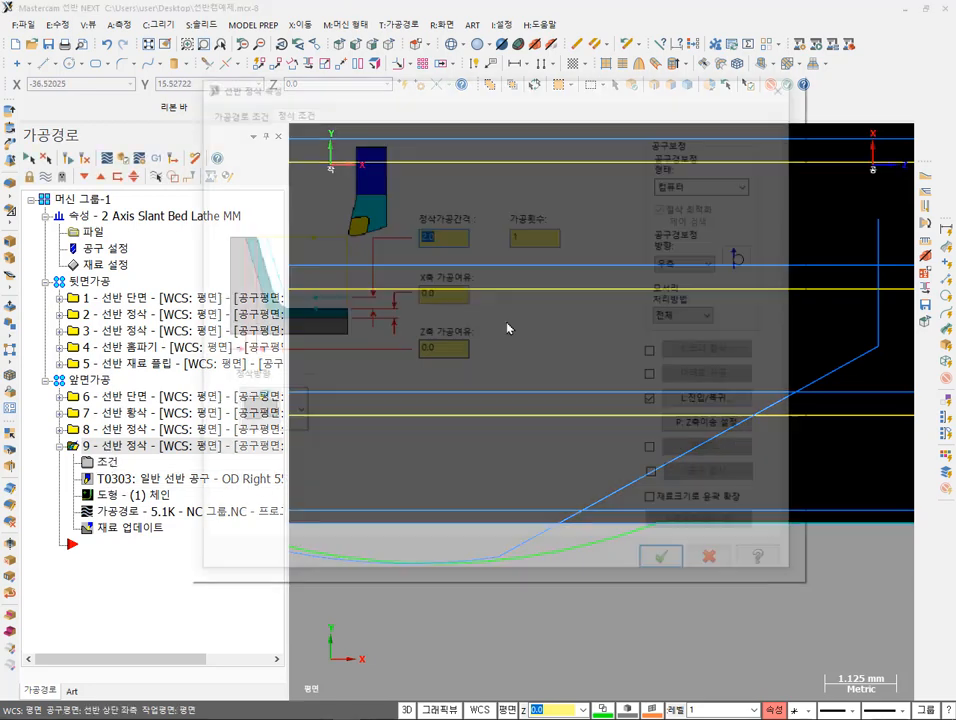
left_click(708, 400)
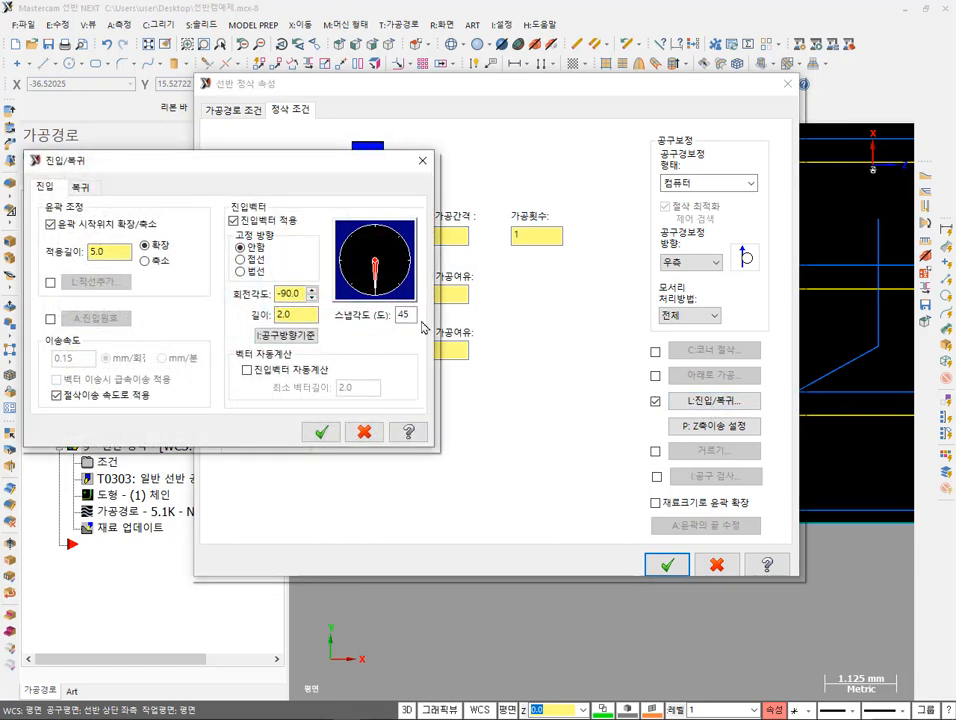
double_click(120, 252)
type("0")
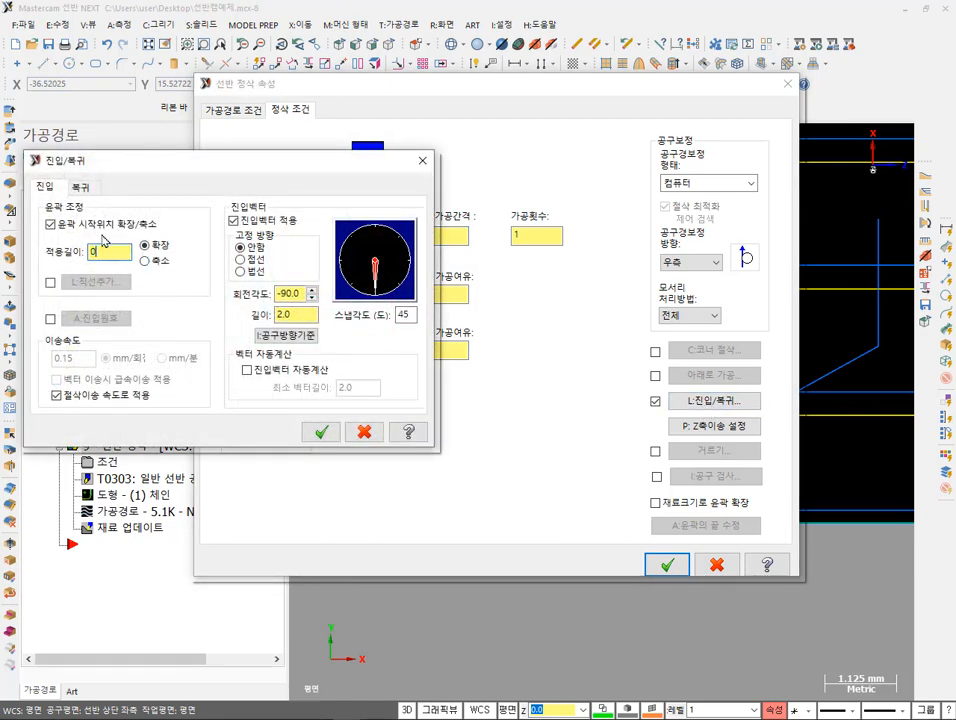
left_click(79, 187)
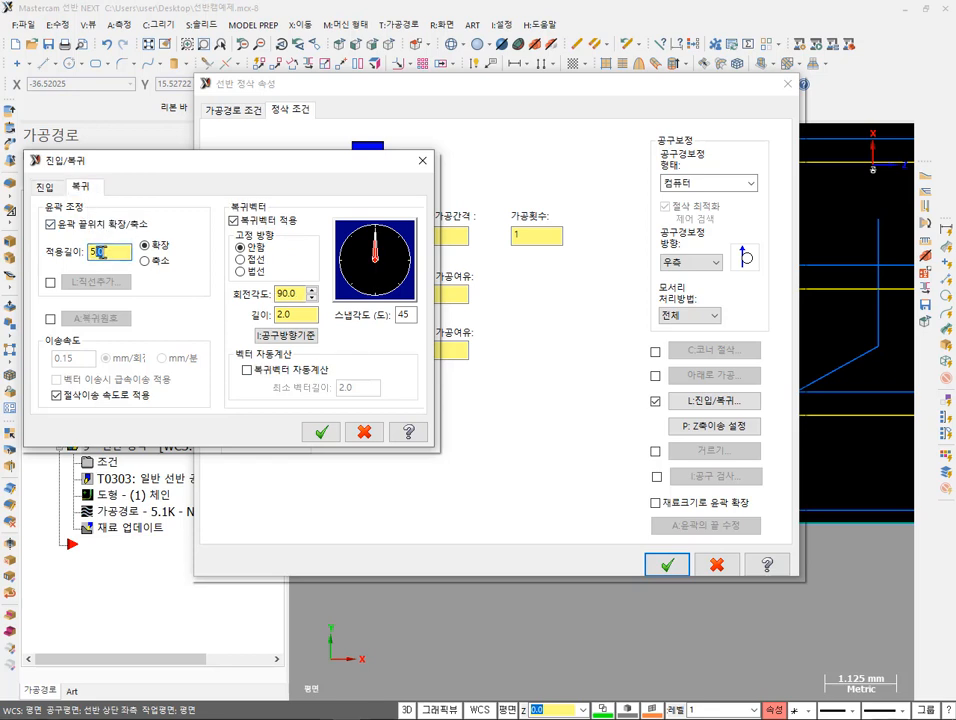
- Set the lead-in vector angle to -135 degrees and the lead-out vector angle to 135 degrees, and regenerate operation 9
left_click(47, 187)
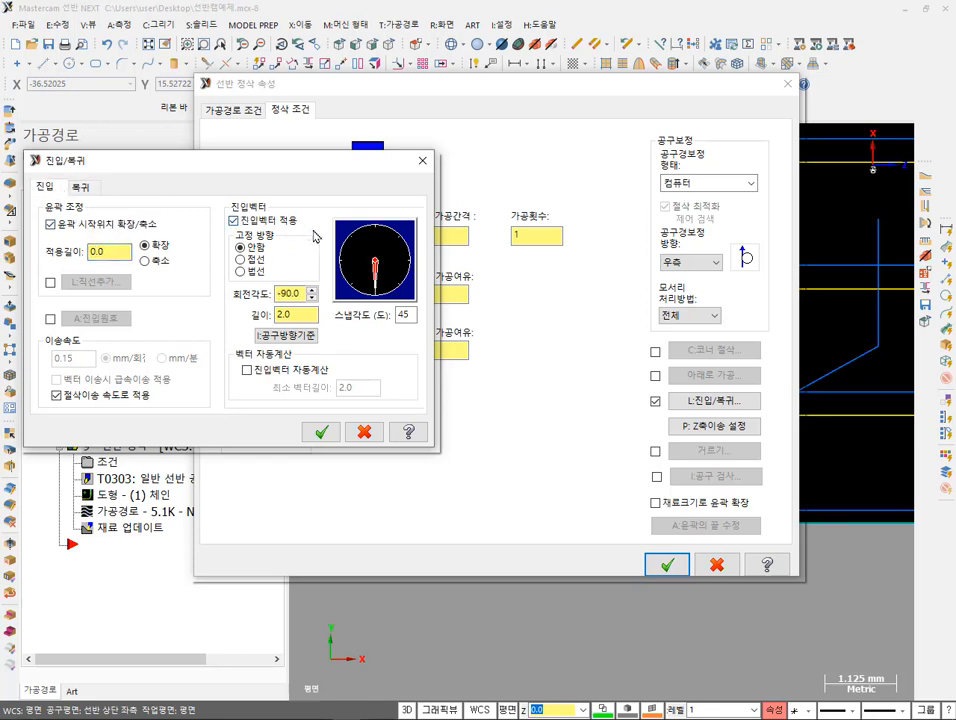
left_click(355, 279)
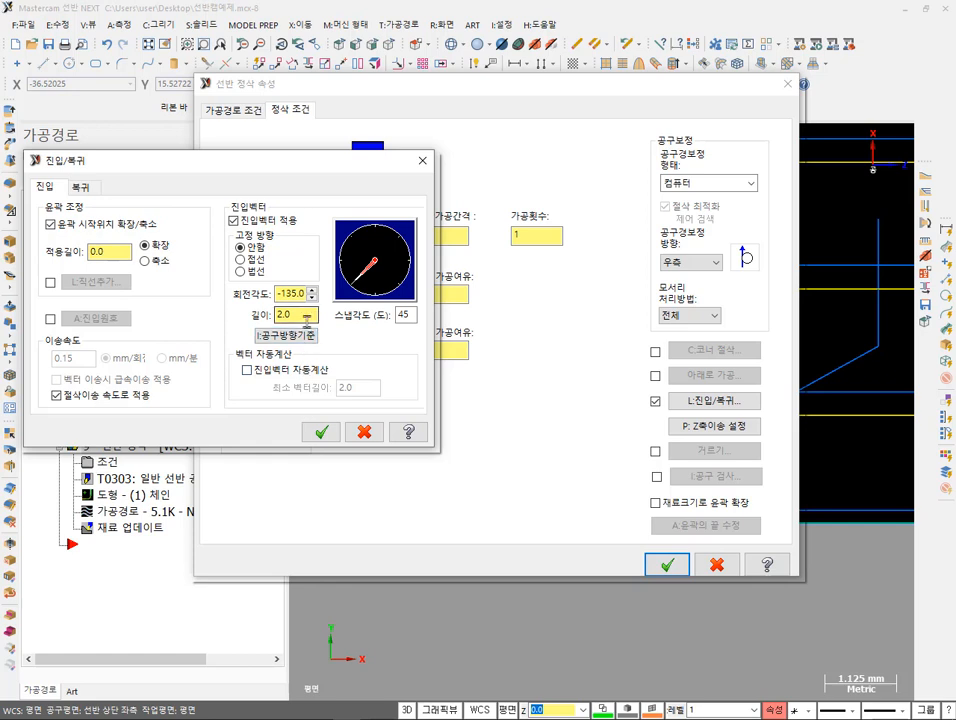
left_click(79, 187)
left_click(352, 244)
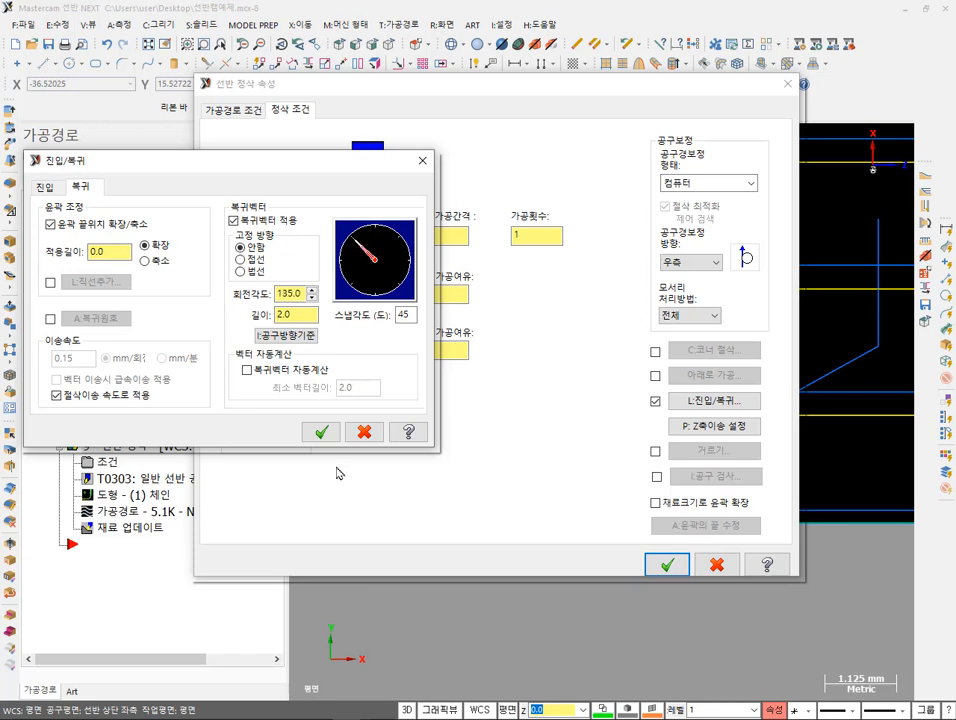
left_click(44, 187)
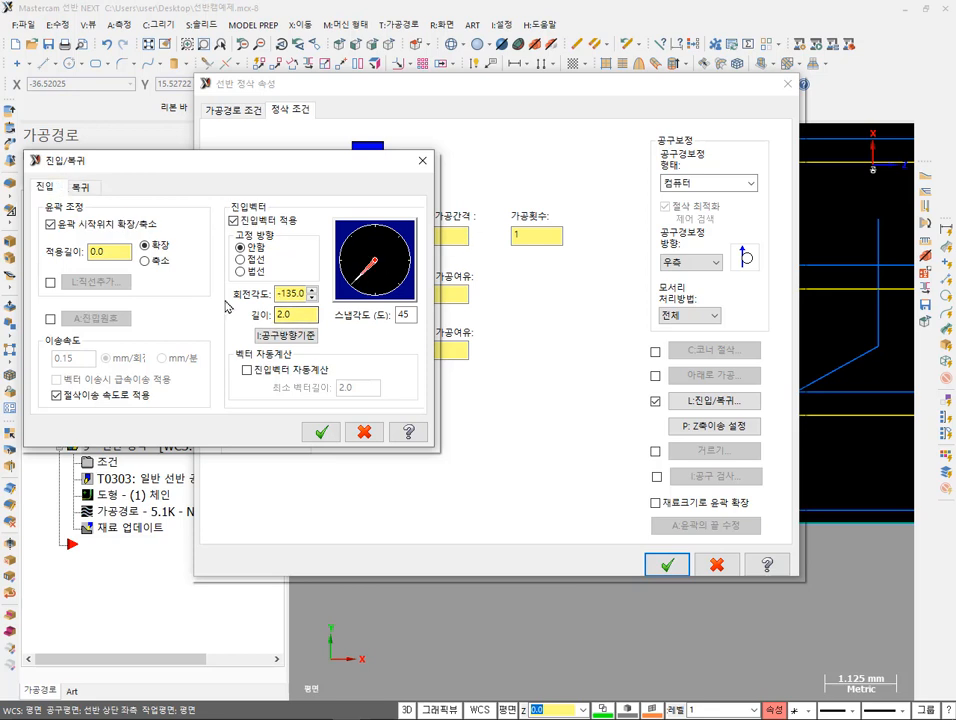
left_click(79, 187)
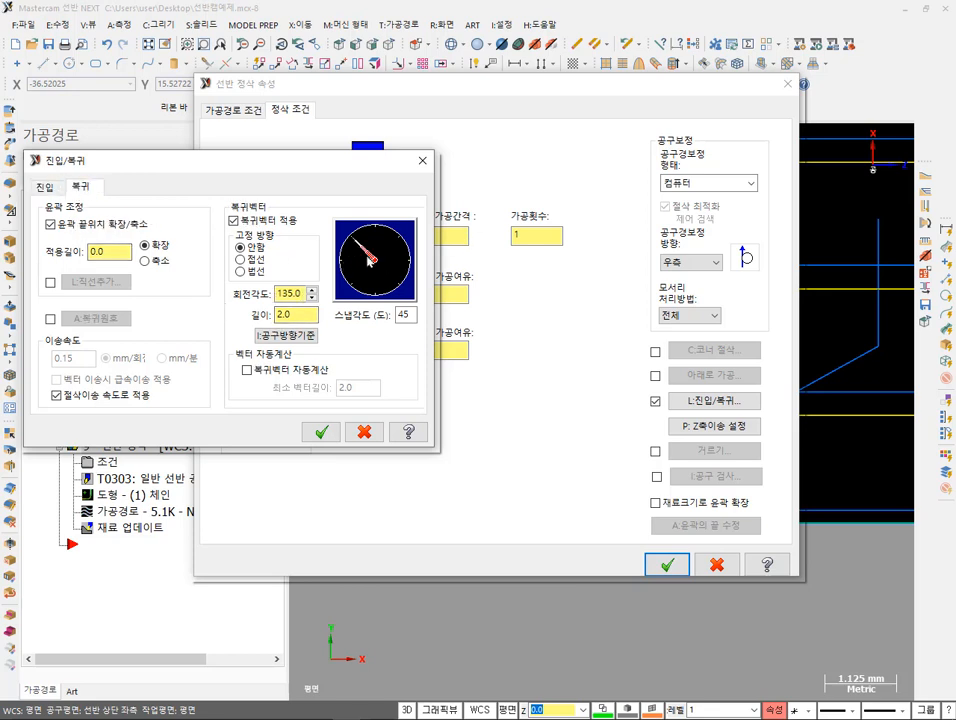
left_click(321, 432)
left_click(665, 565)
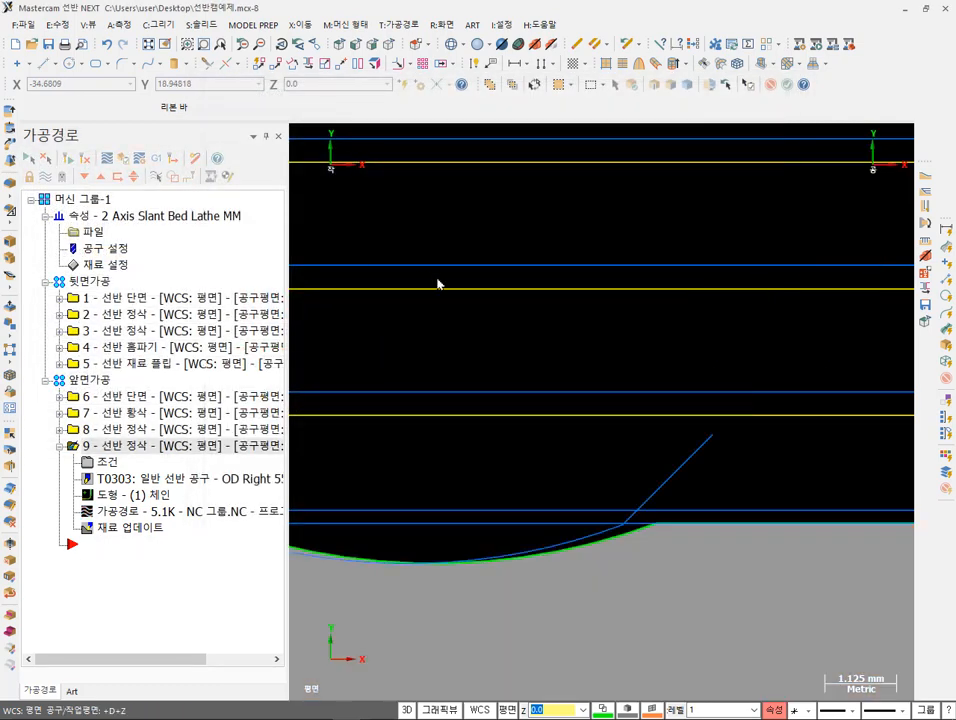
- Backplot operation 9 with the slanted entry and exit moves, close the backplot and inspect the toolpath along the arc
scroll(886, 561, "down", 3)
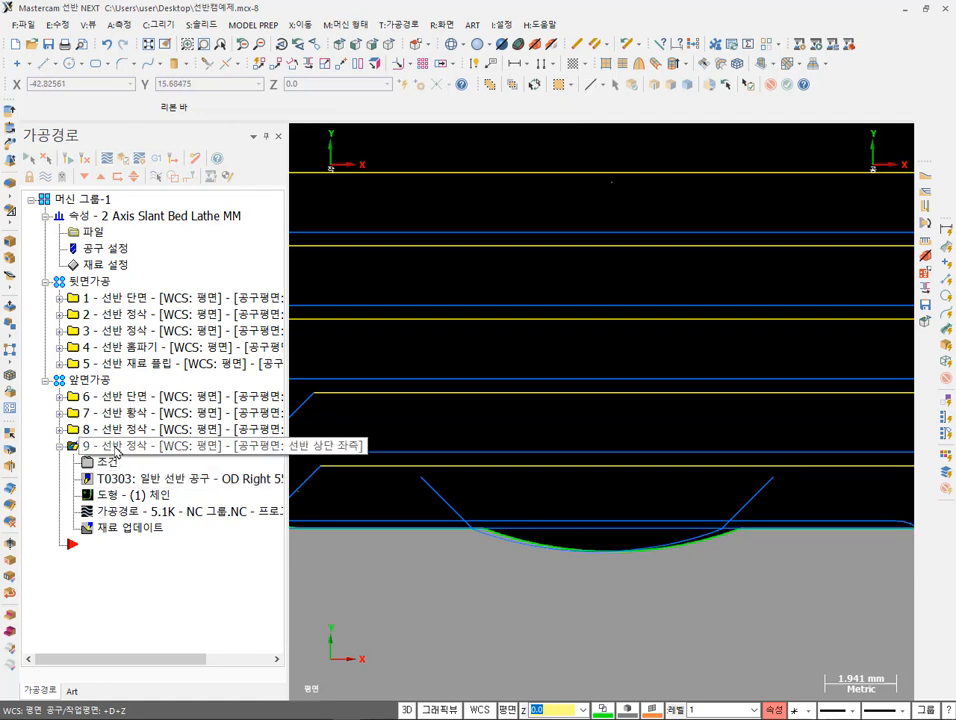
double_click(120, 511)
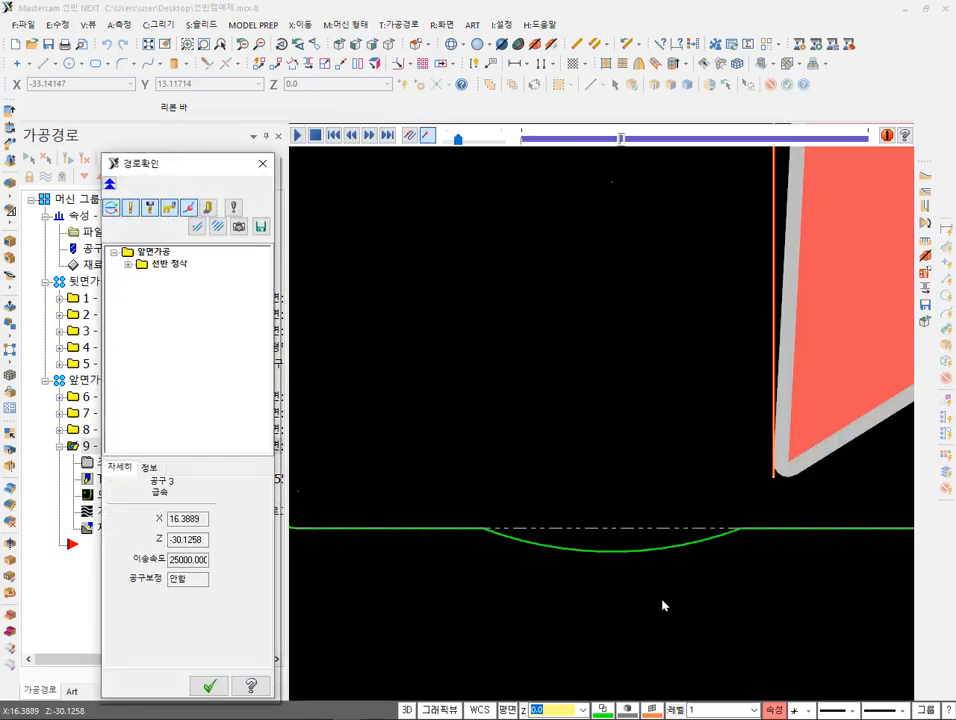
left_click(297, 135)
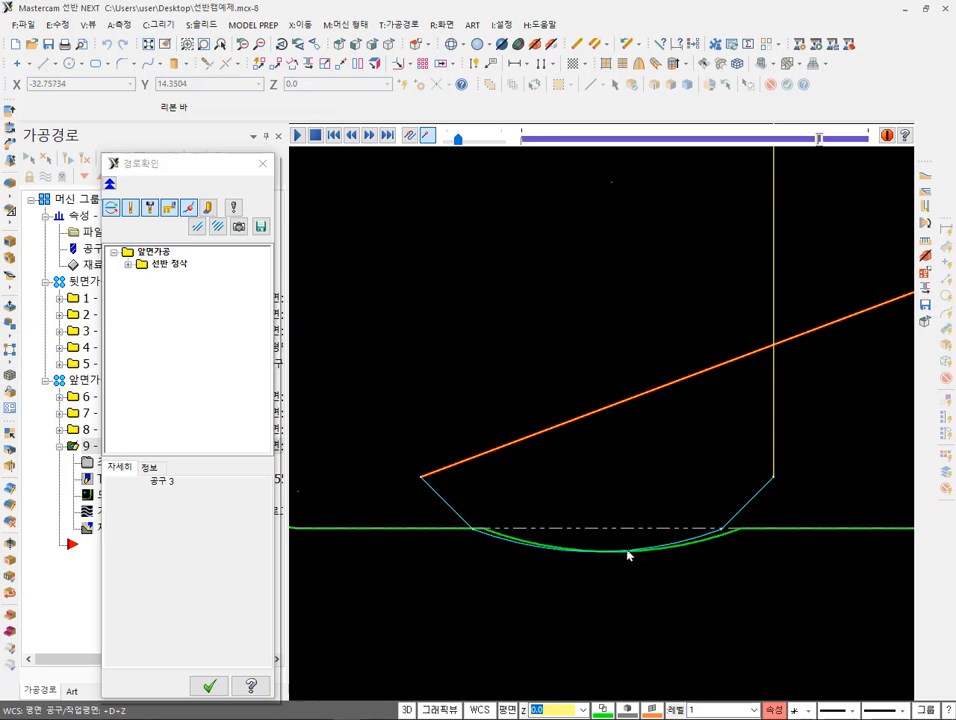
left_click(208, 685)
scroll(685, 528, "up", 10)
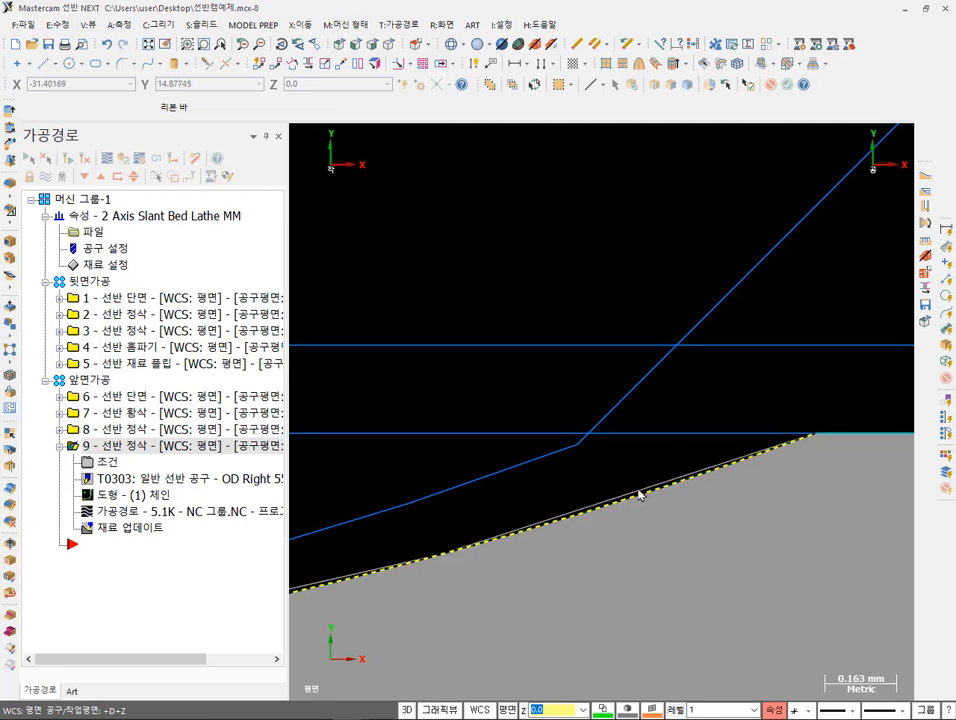
scroll(694, 491, "down", 7)
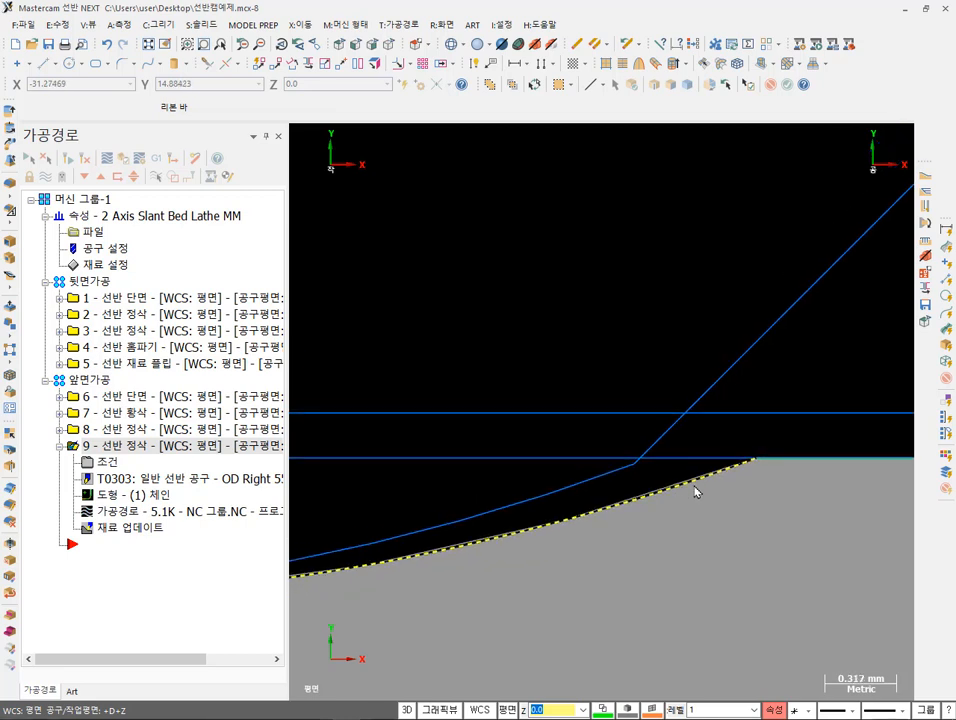
scroll(750, 488, "down", 1)
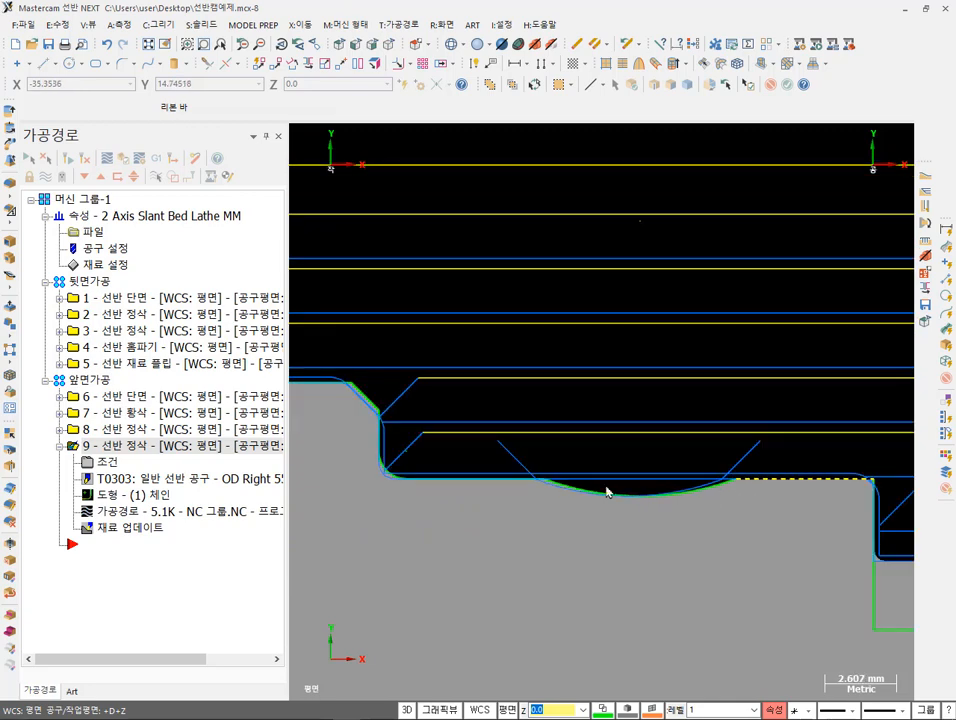
- Examine both slanted ends of operation 9's toolpath where they meet the concave arc, and collapse the operation's details
scroll(508, 482, "up", 4)
scroll(495, 485, "down", 2)
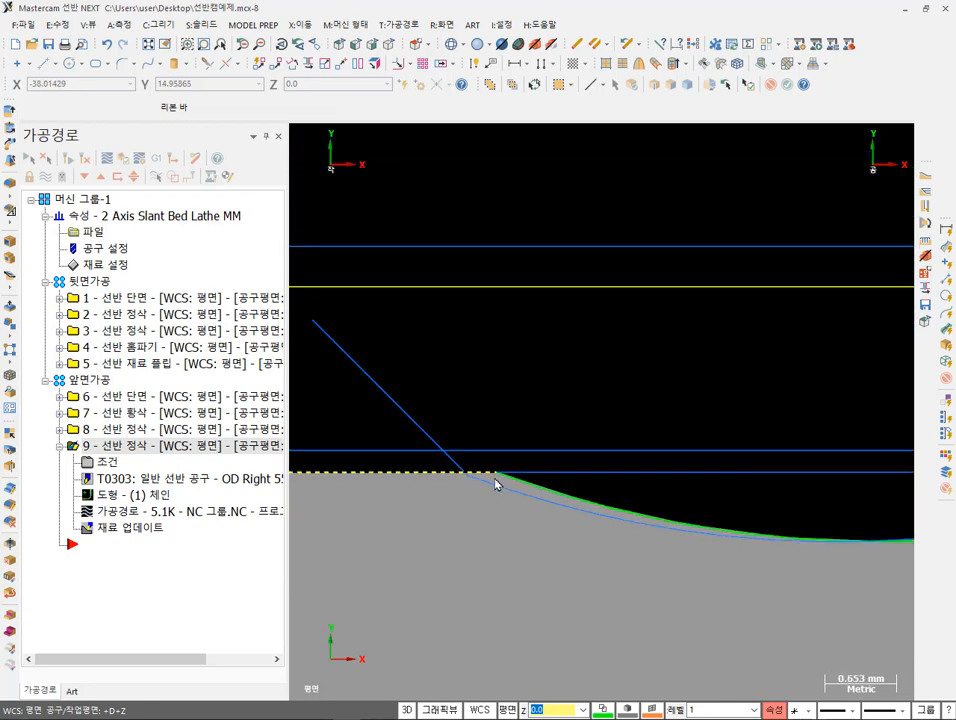
scroll(760, 482, "up", 2)
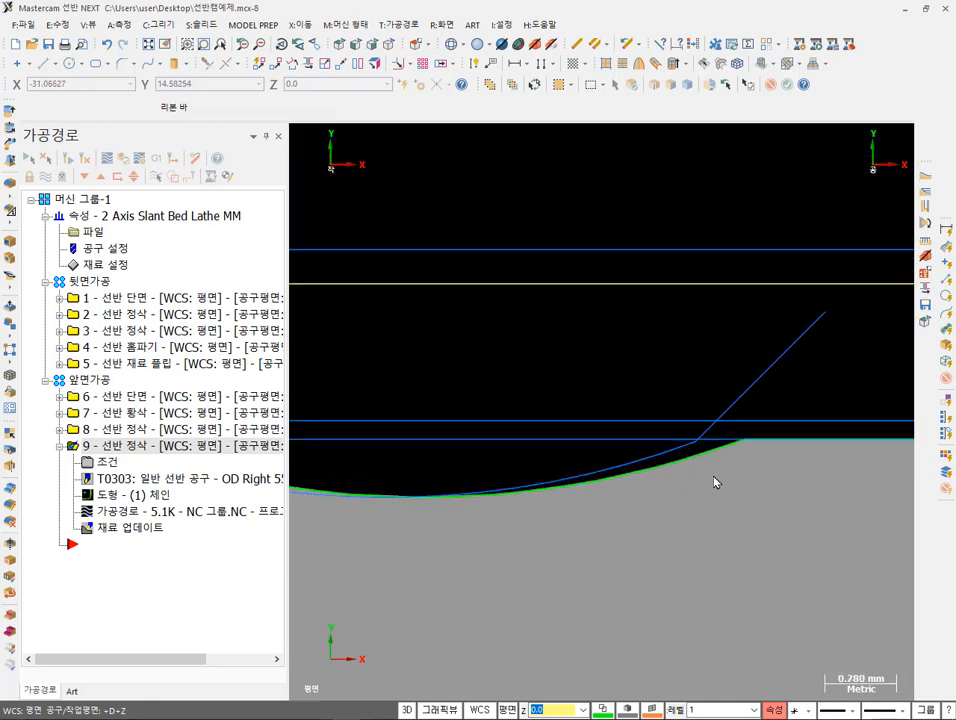
scroll(785, 478, "down", 3)
scroll(649, 449, "down", 4)
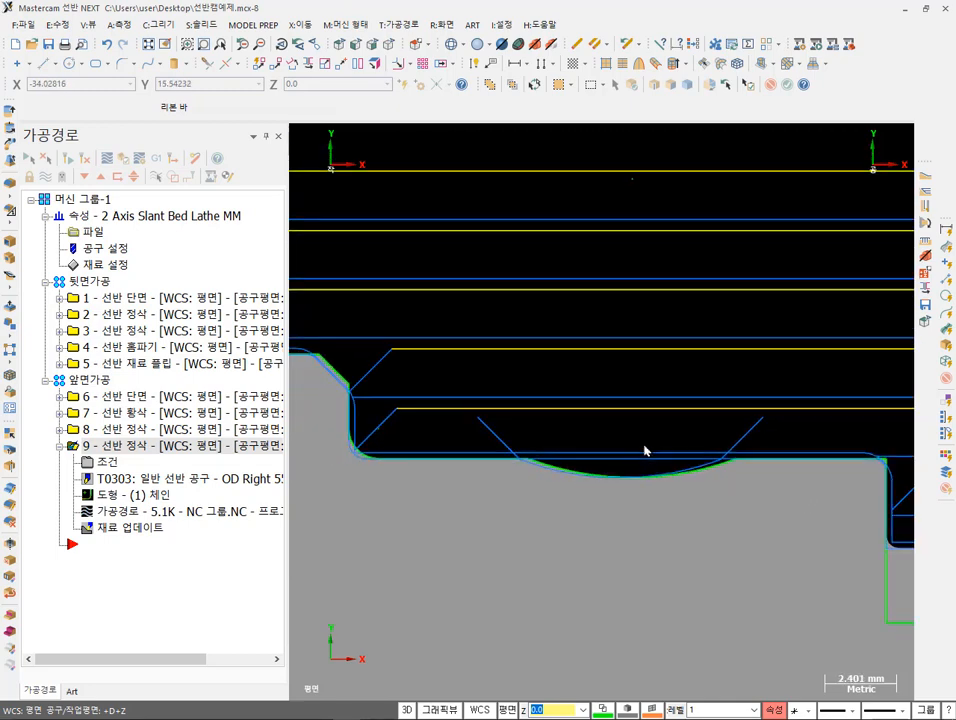
scroll(681, 354, "down", 1)
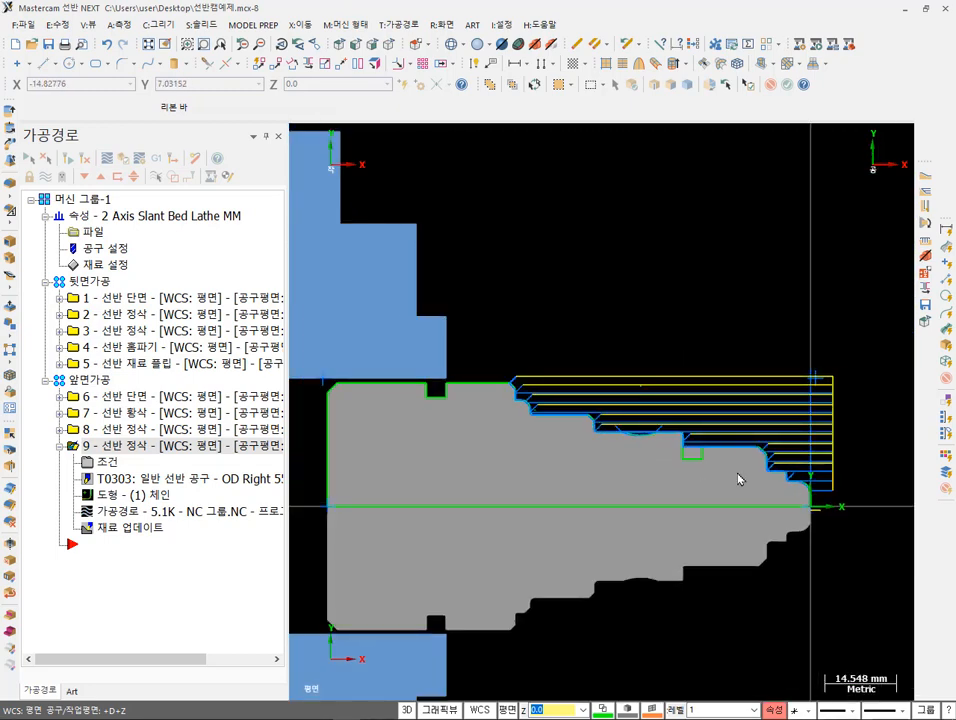
left_click(59, 445)
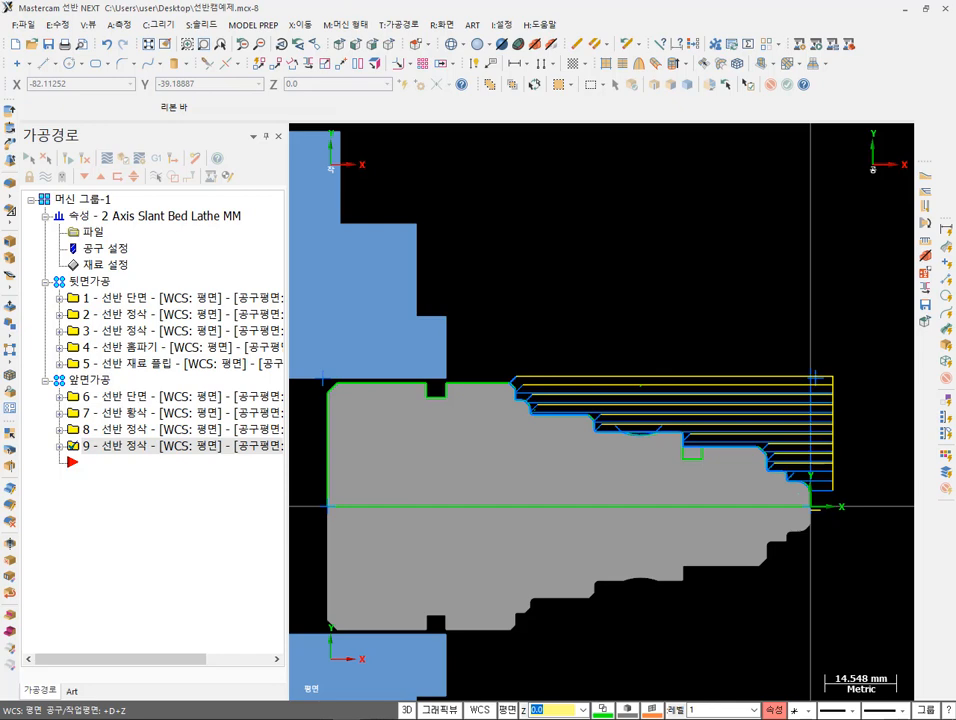
scroll(749, 470, "up", 4)
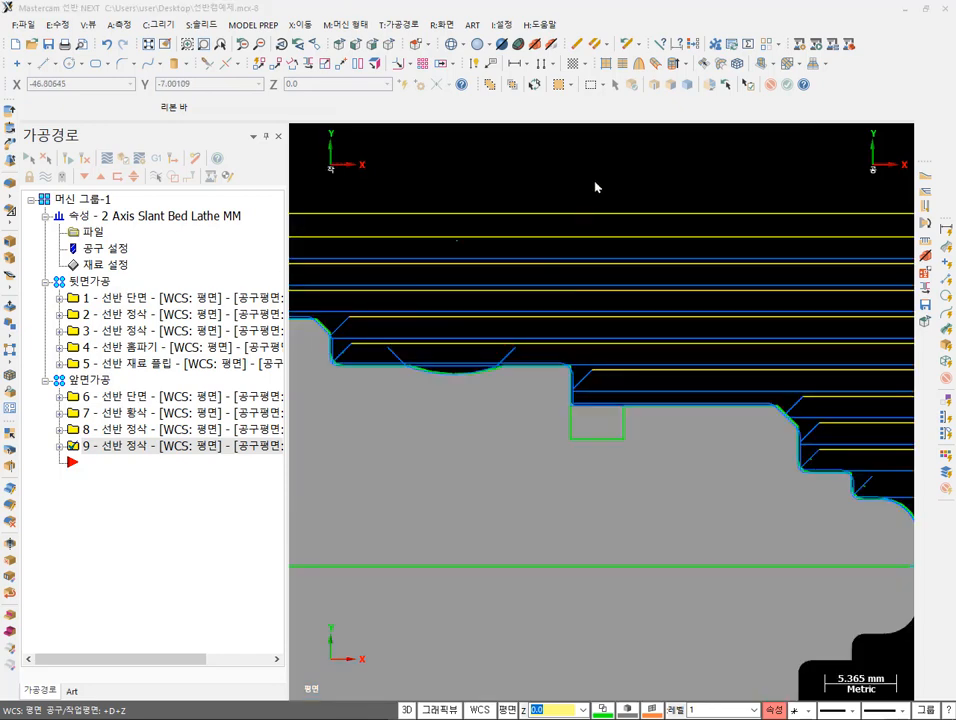
scroll(764, 412, "up", 1)
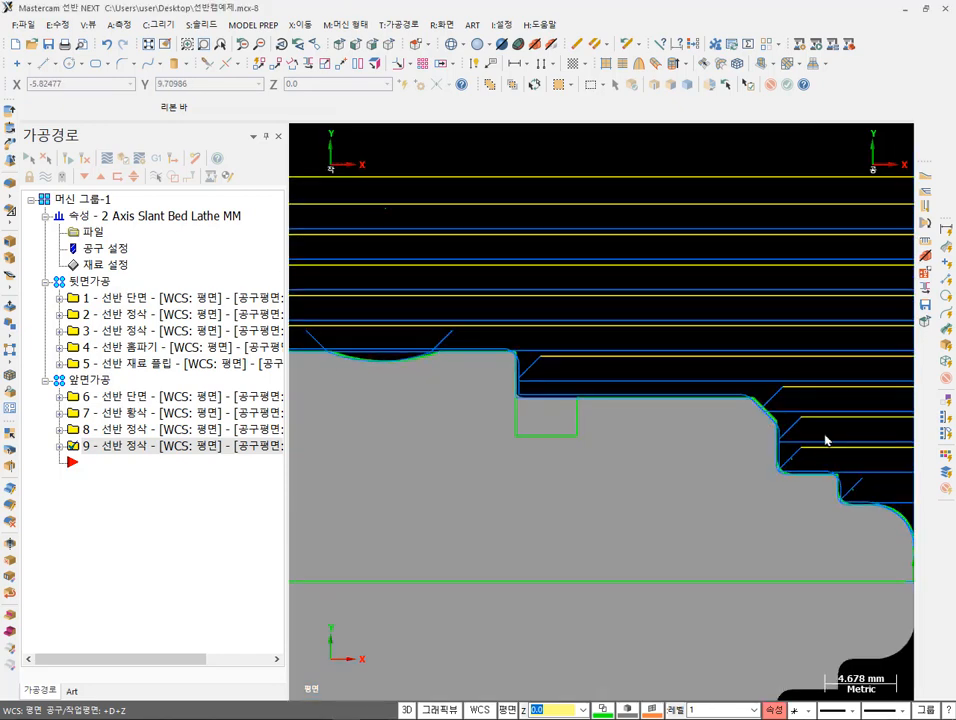
scroll(538, 416, "up", 4)
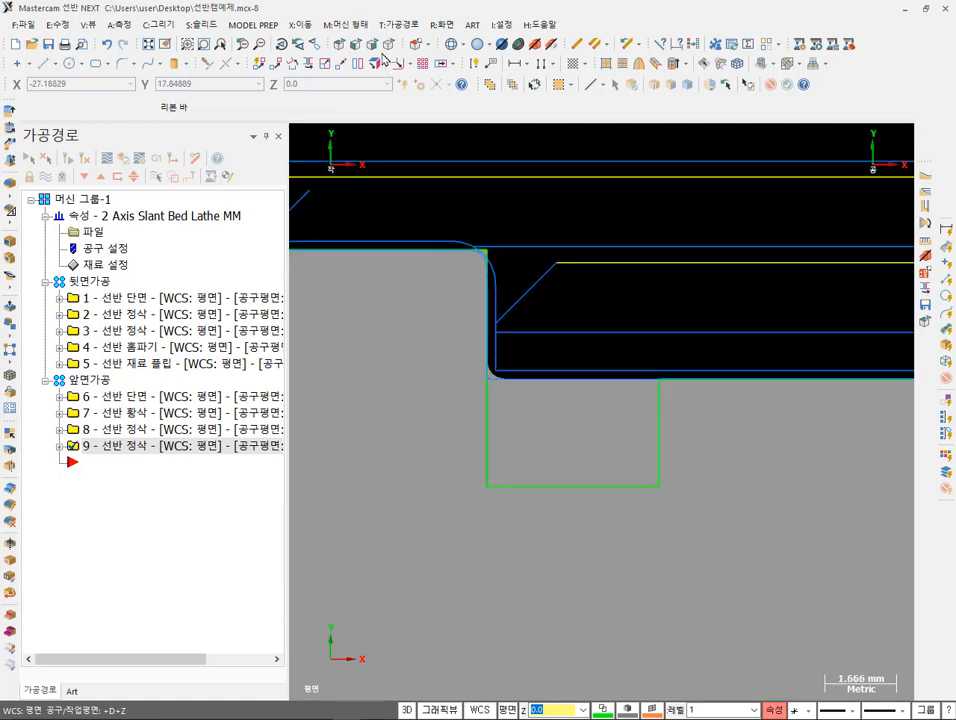
left_click(412, 25)
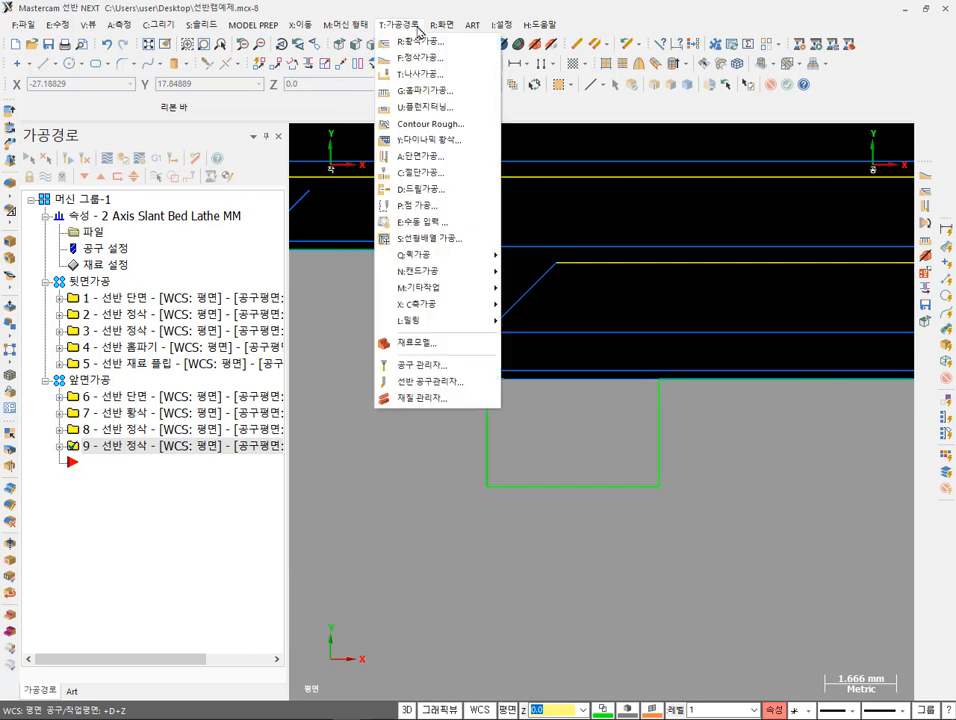
left_click(423, 92)
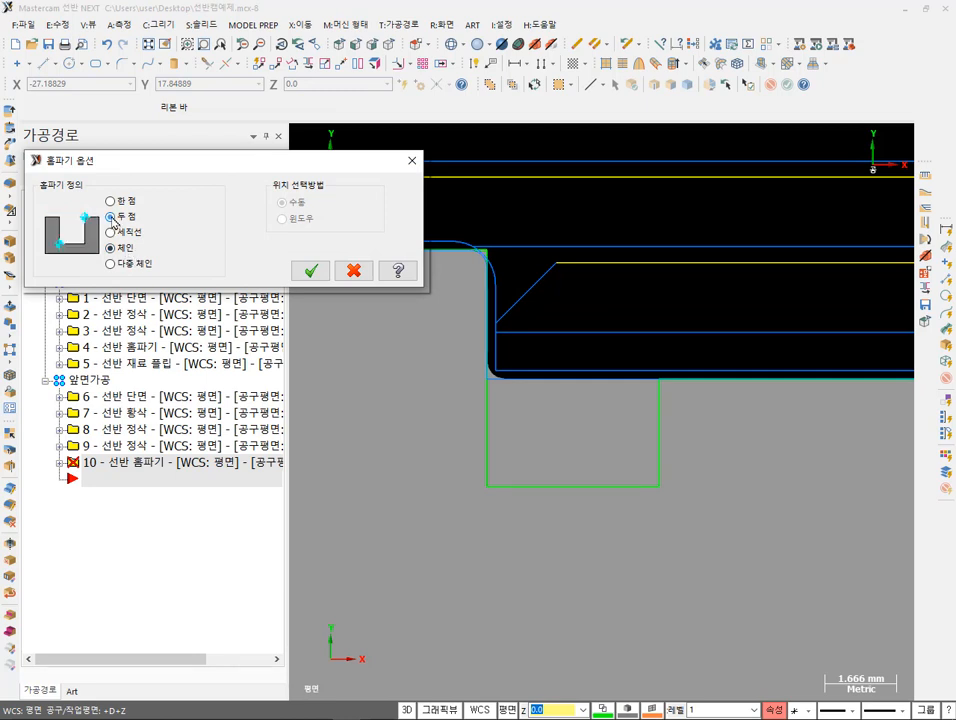
left_click(310, 270)
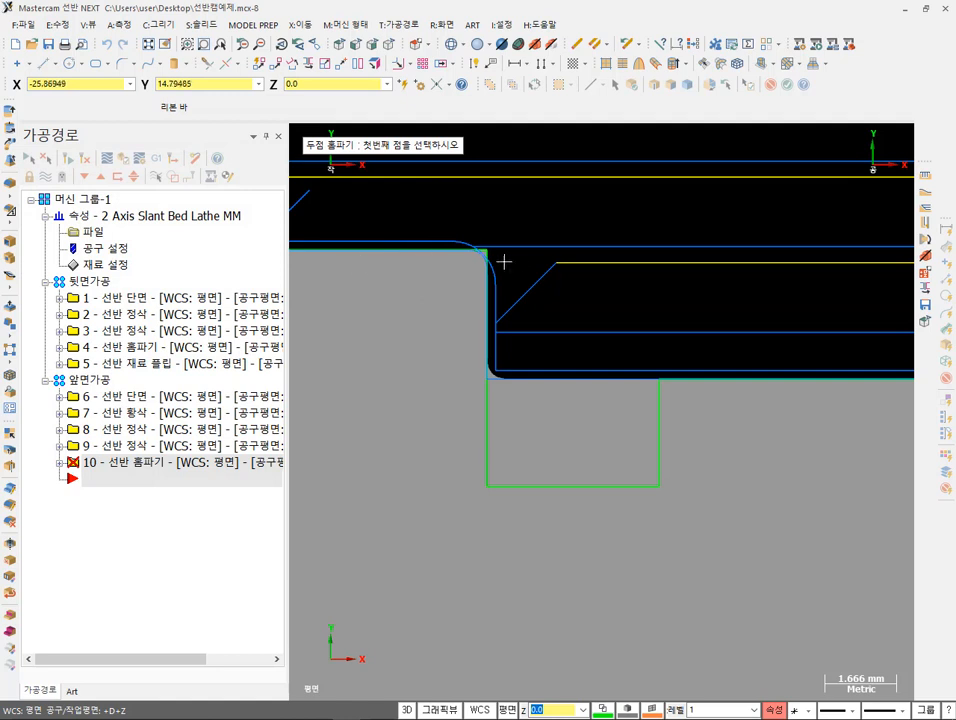
left_click(487, 486)
left_click(659, 378)
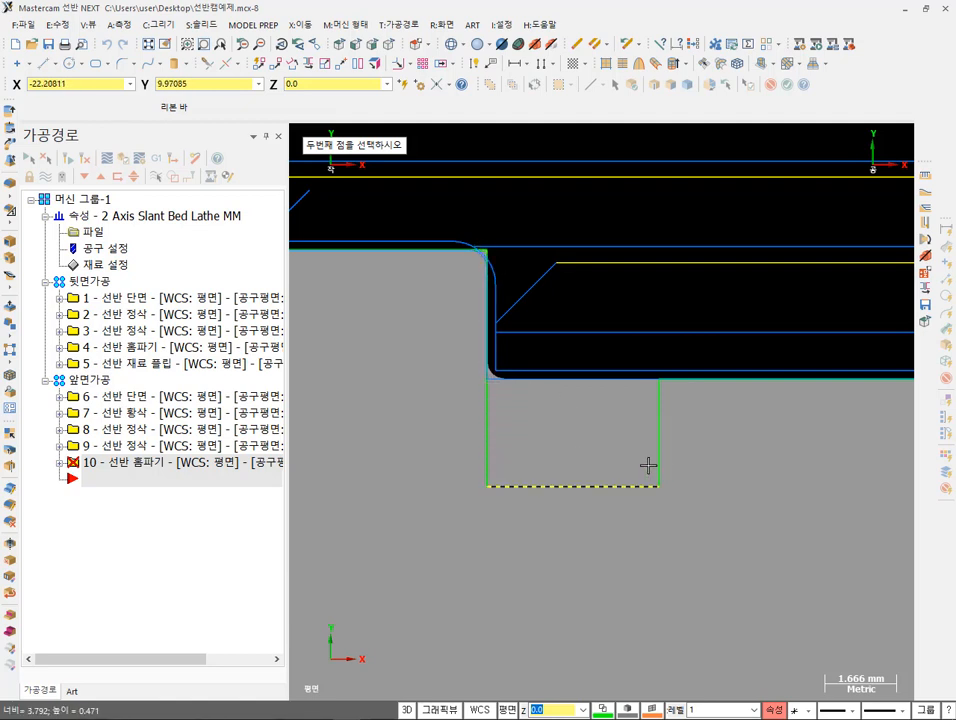
key("Escape")
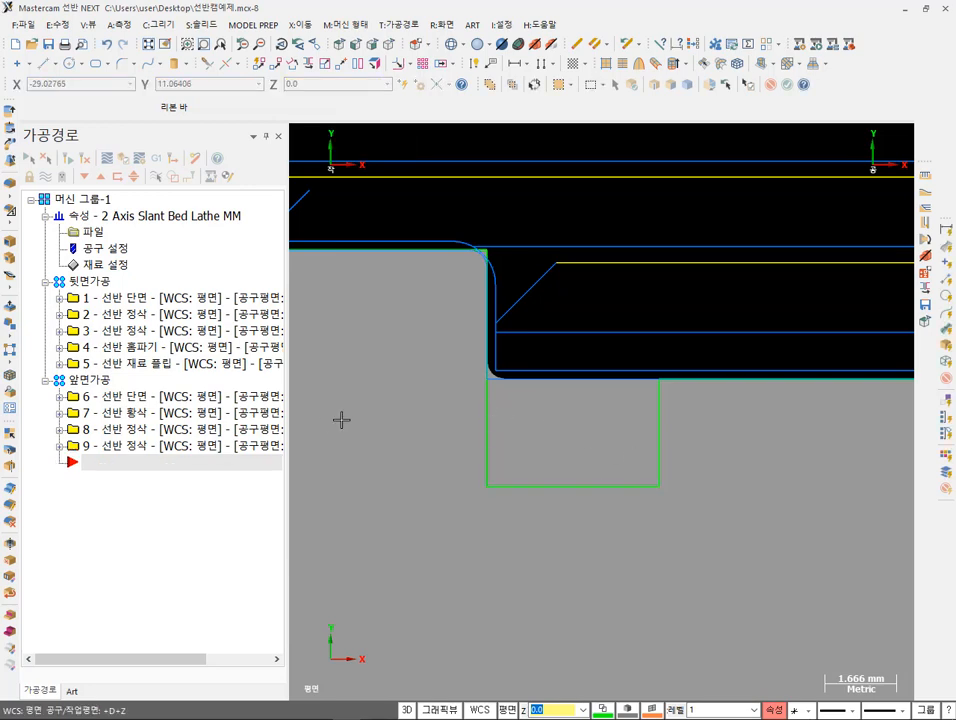
- Start a two-point grooving operation, picking the groove's lower right corner and the top corner of the adjoining shoulder
left_click(403, 24)
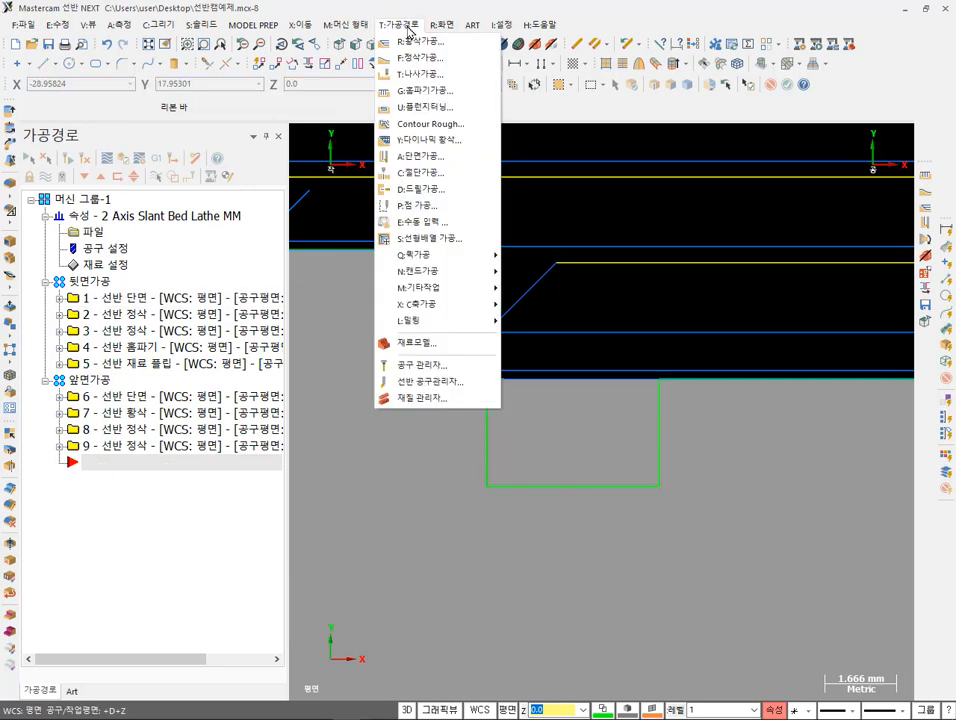
left_click(425, 90)
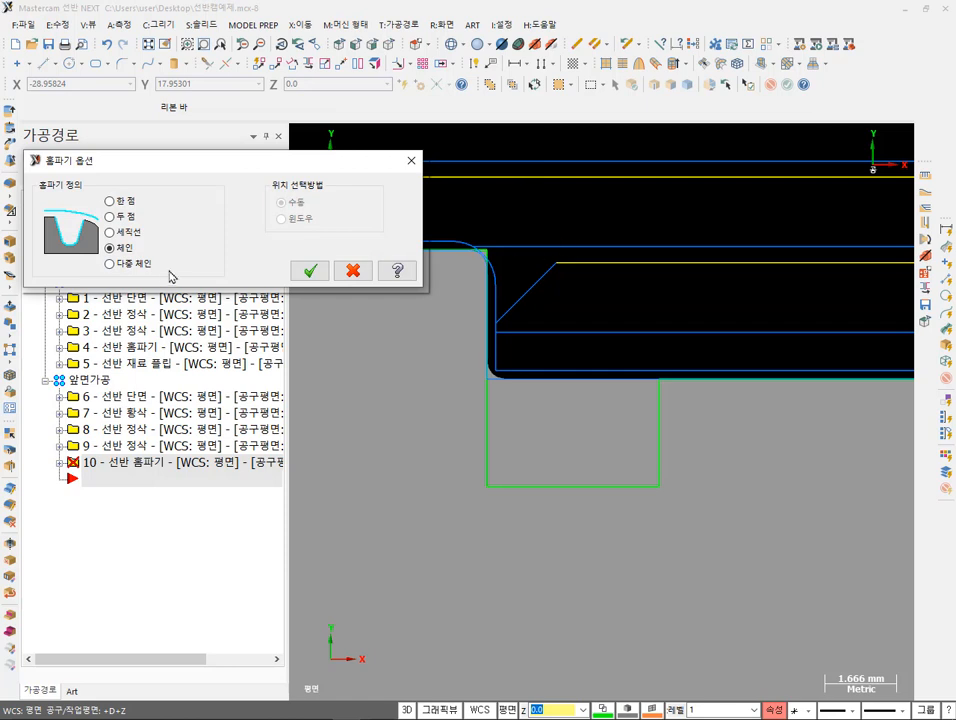
left_click(110, 216)
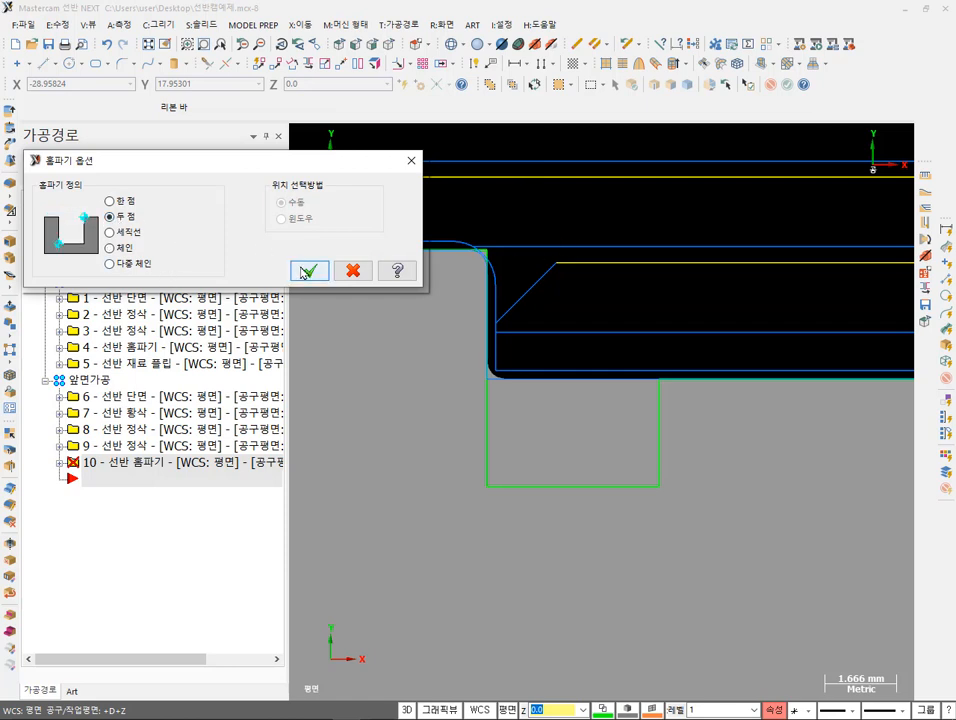
left_click(306, 272)
left_click(655, 487)
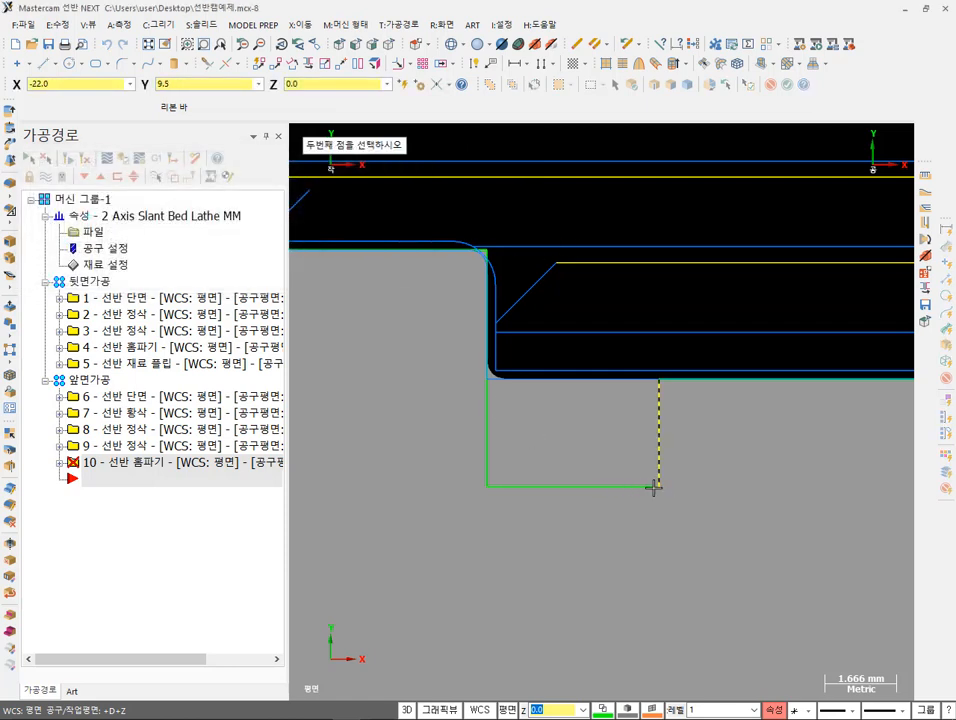
left_click(490, 252)
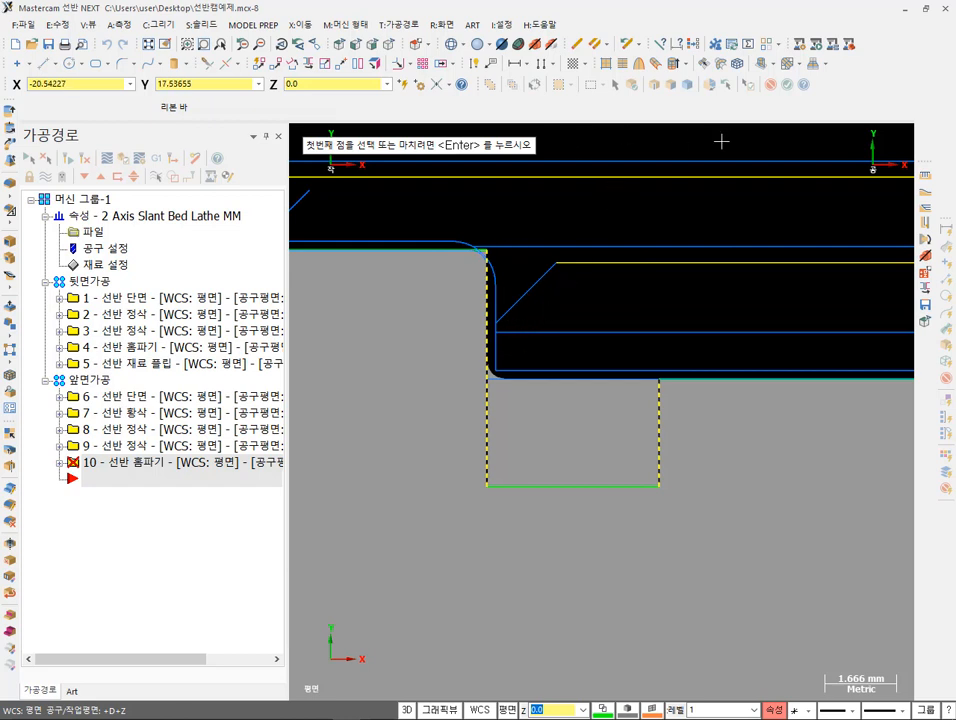
key("Return")
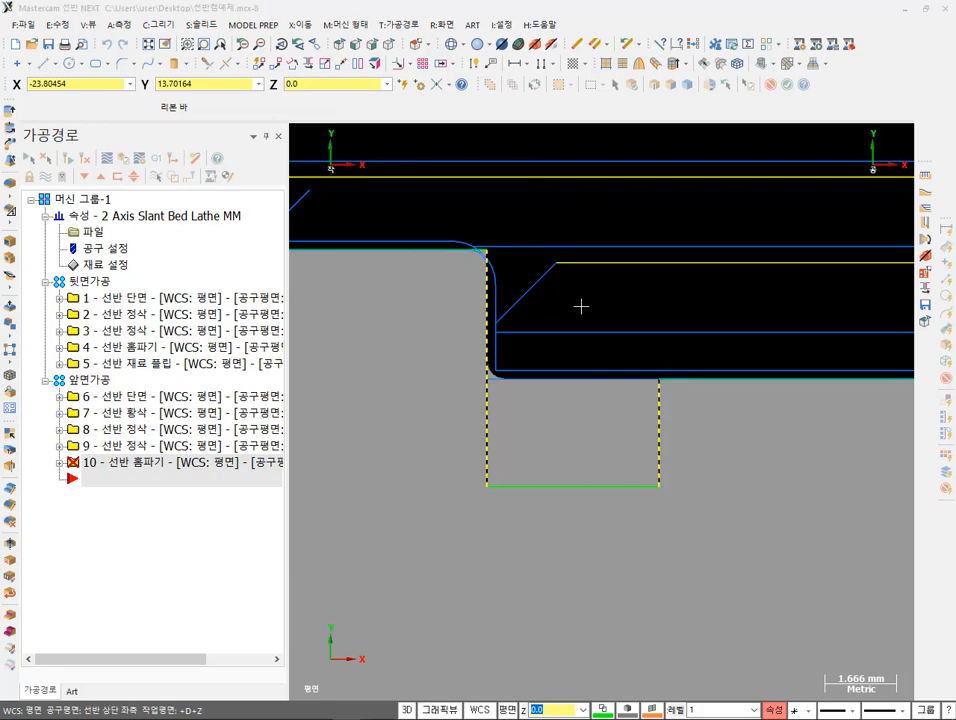
- Generate the groove toolpath with tool T0505 OD Groove Right, feed 0.05 and 800 RPM, and inspect it in the groove
left_click_drag(508, 52, 646, 556)
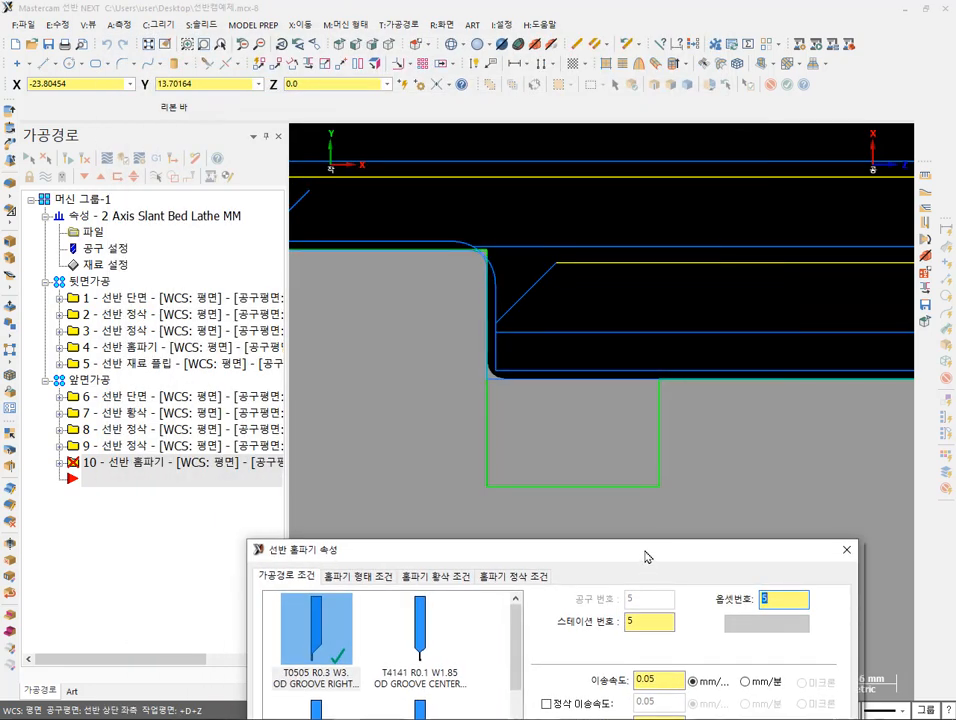
left_click_drag(646, 556, 646, 547)
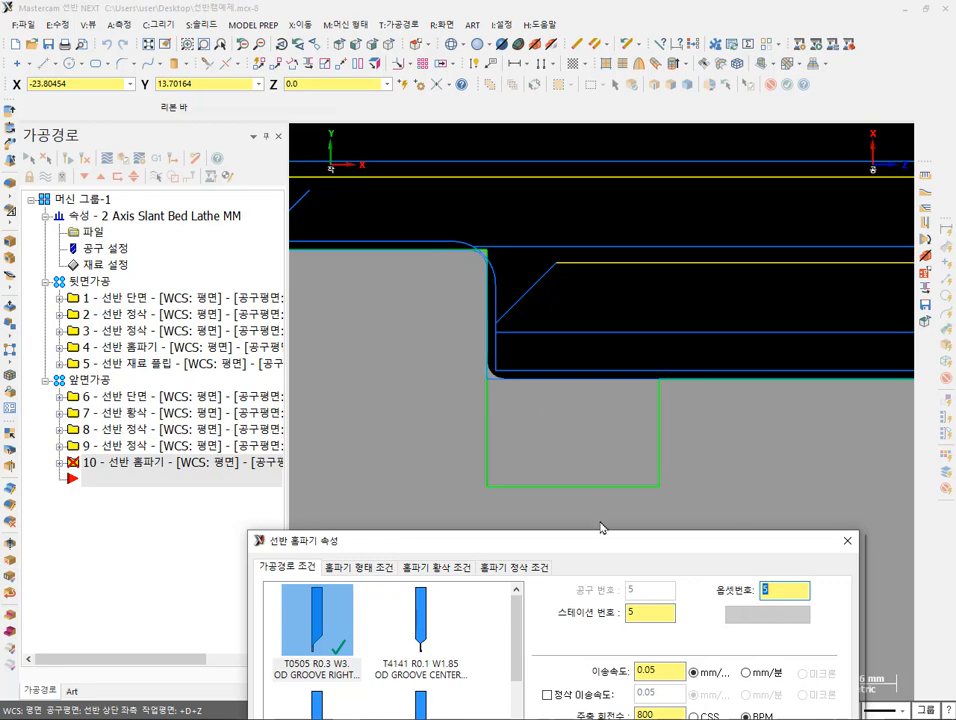
left_click_drag(600, 548, 614, 473)
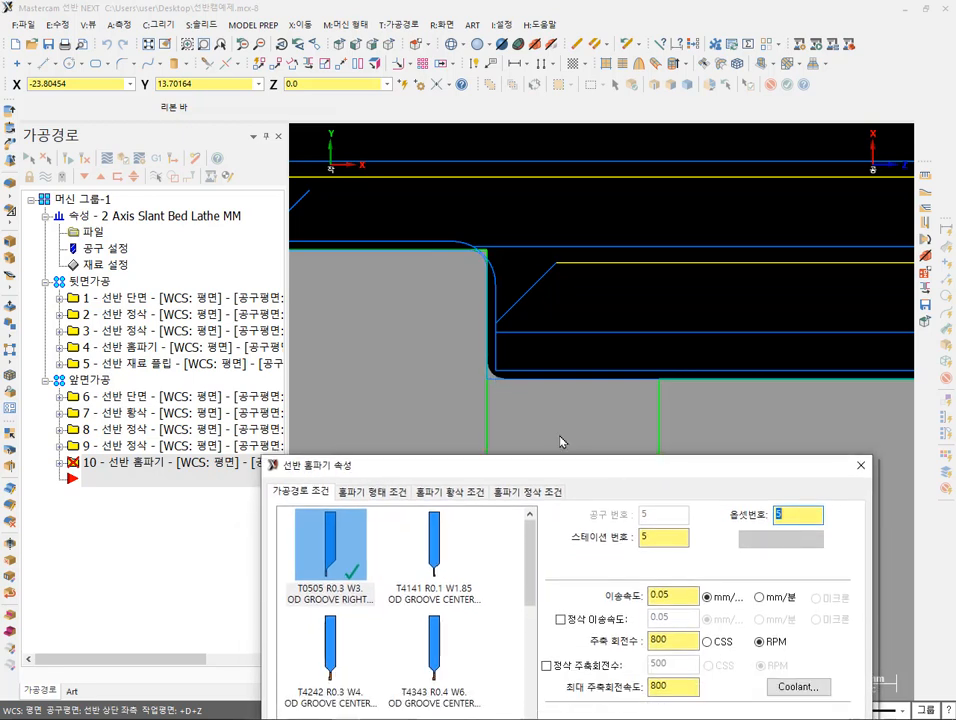
left_click_drag(570, 470, 514, 122)
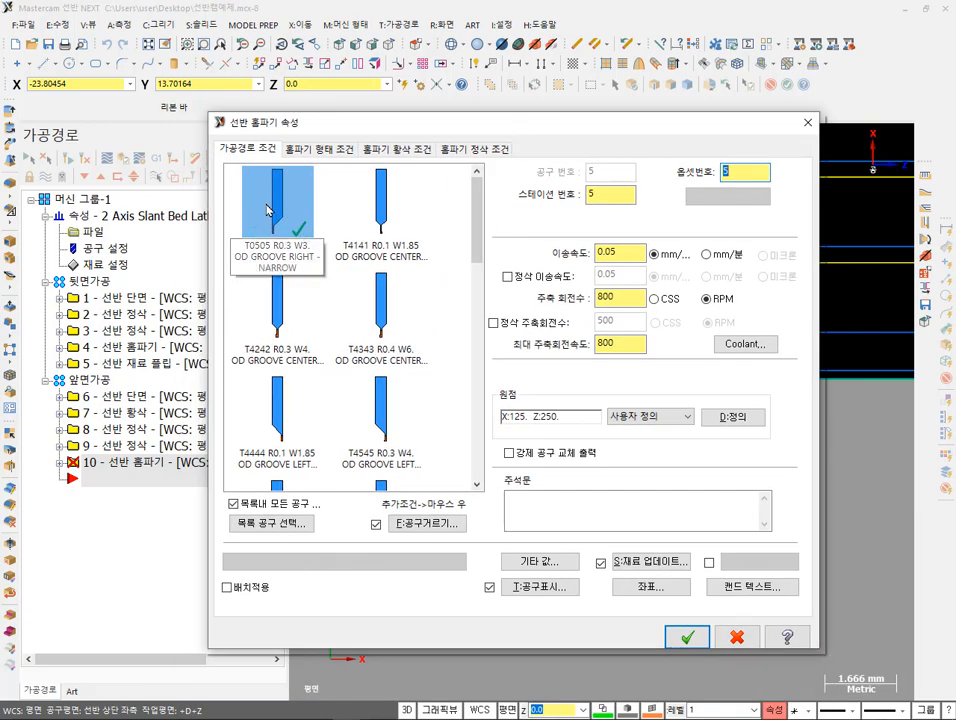
left_click(638, 343)
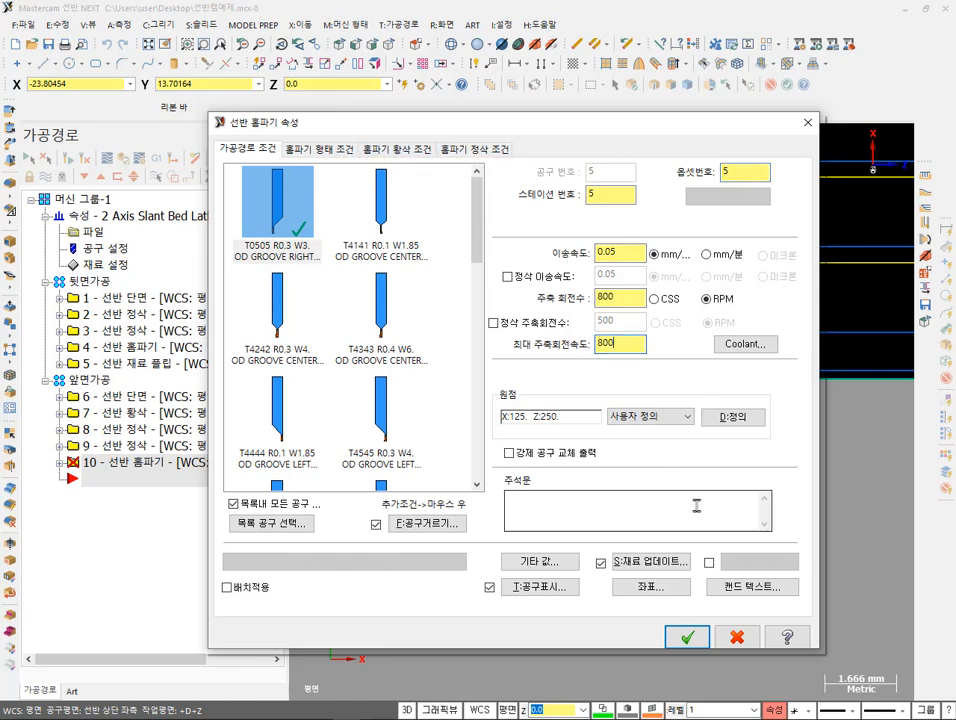
left_click(687, 636)
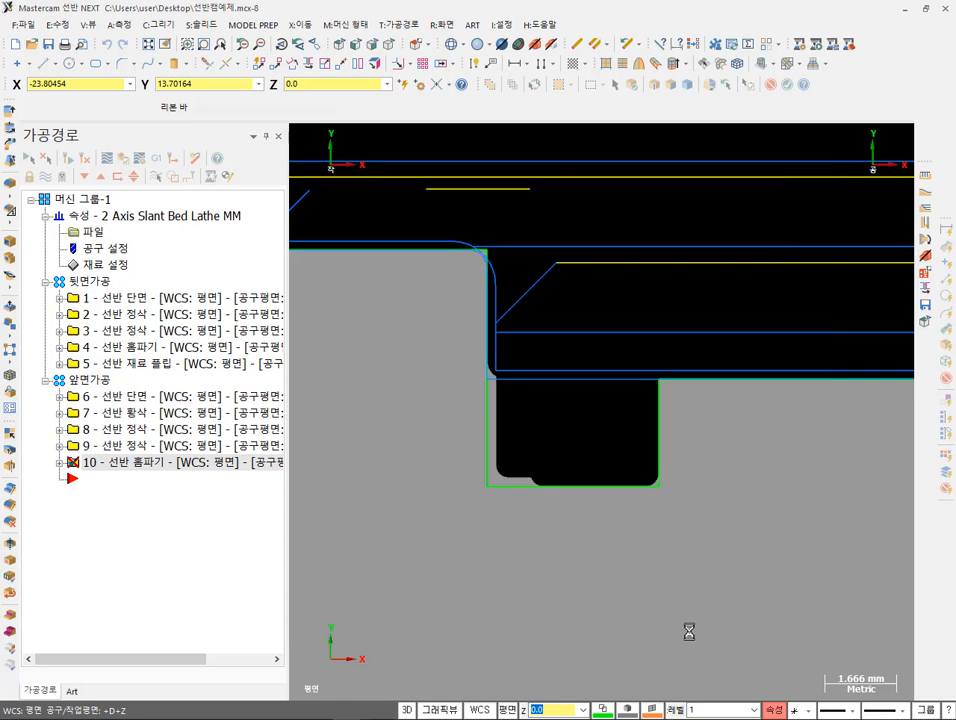
scroll(559, 499, "down", 2)
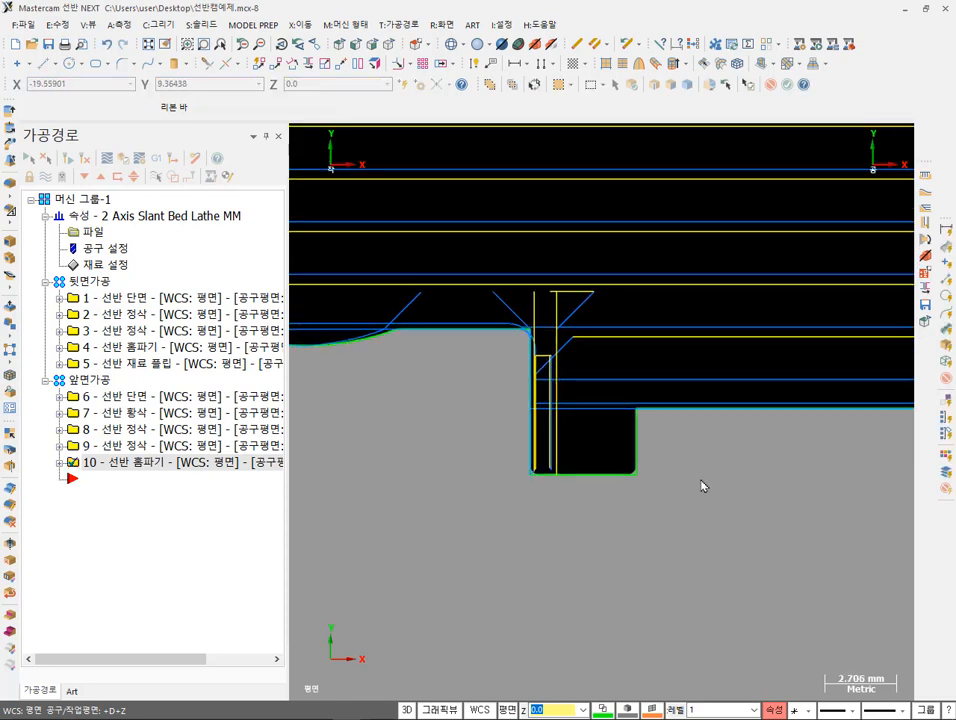
scroll(565, 392, "up", 3)
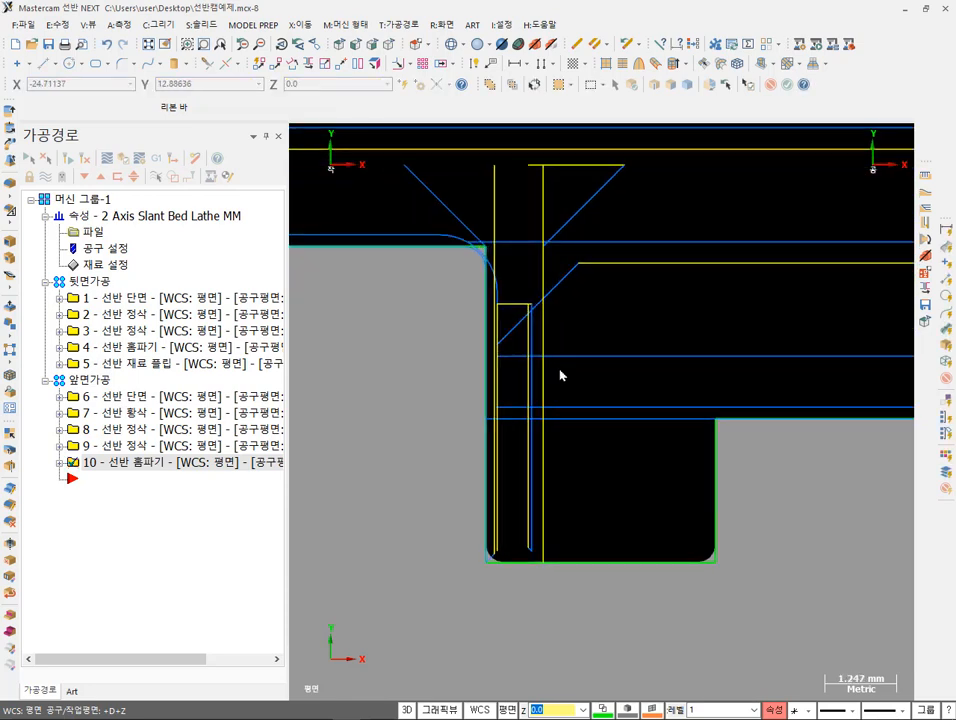
scroll(608, 406, "down", 2)
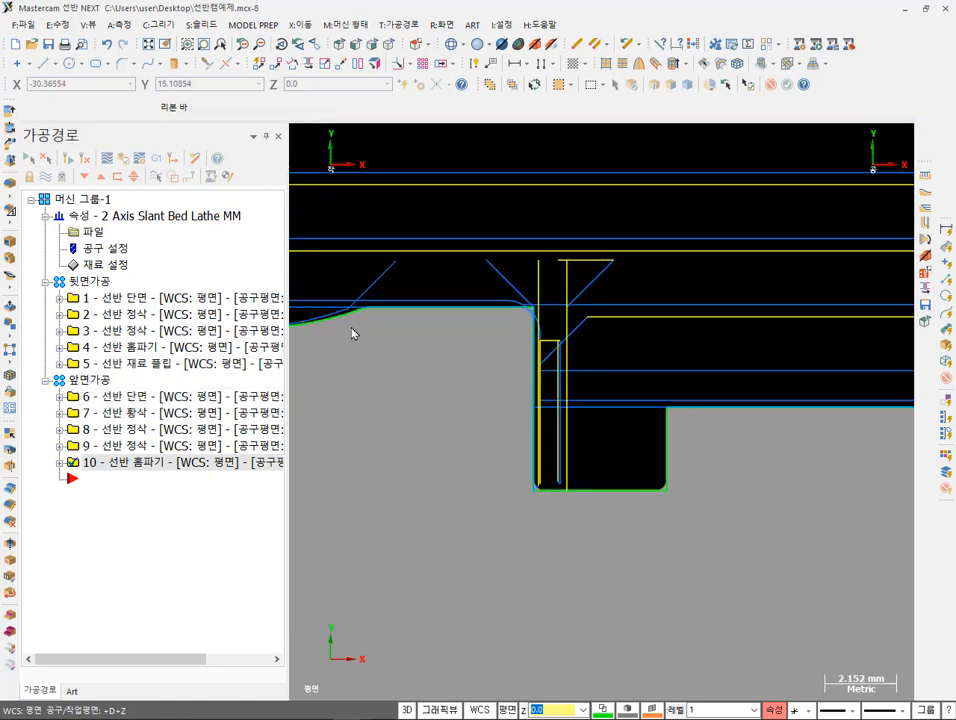
- Backplot grooving operation 10 move by move, following the rough plunges and the finishing entry at both groove walls
left_click(62, 463)
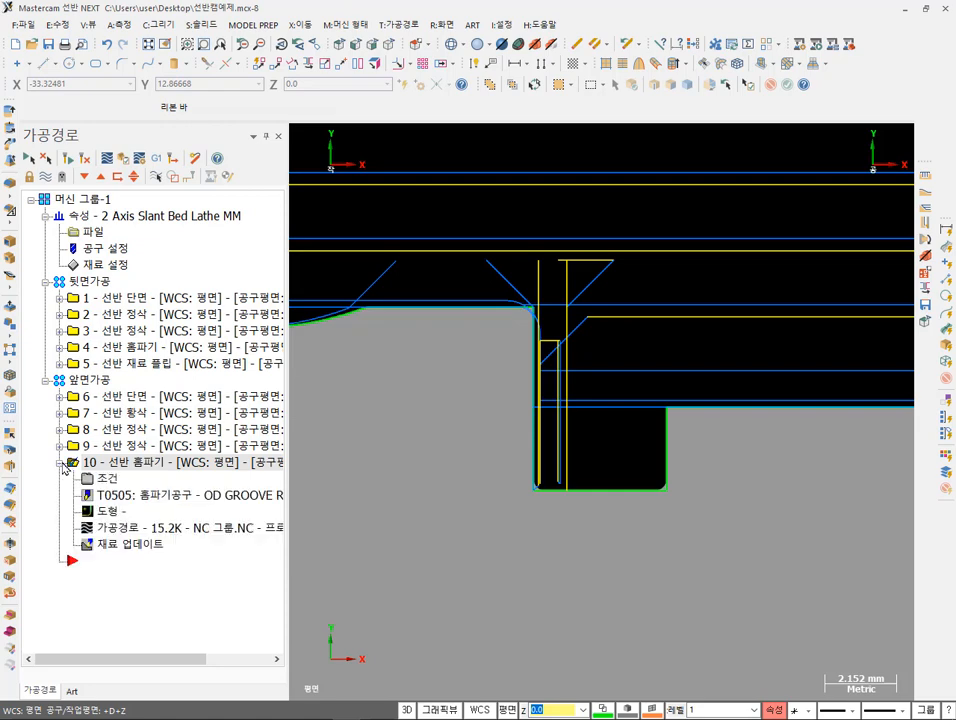
left_click(148, 533)
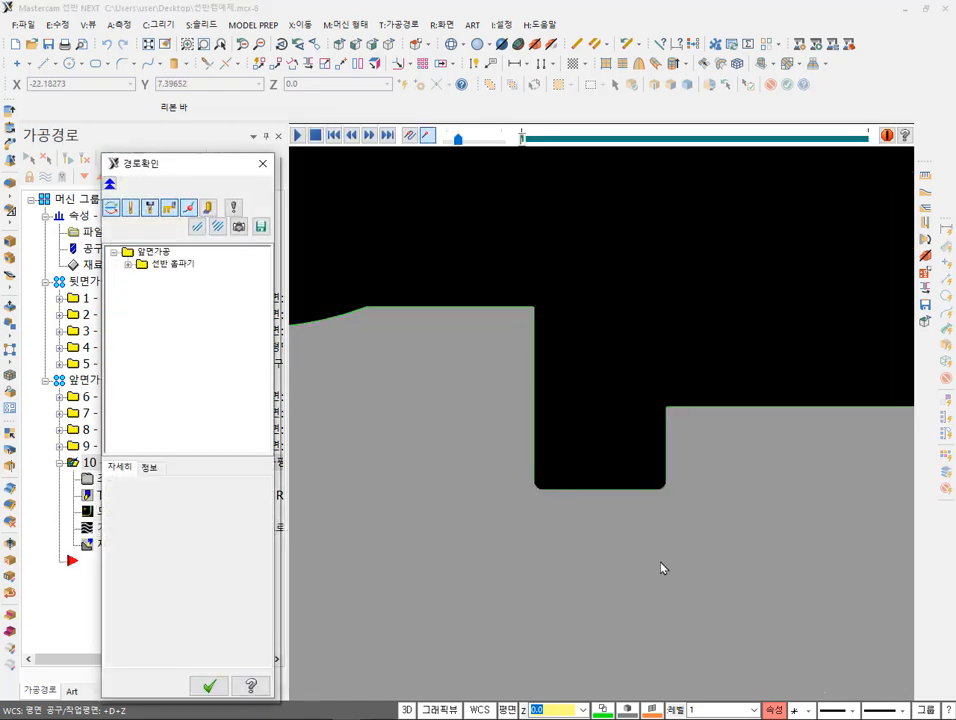
key("s")
key("s")
key("s")
key("s")
key("s")
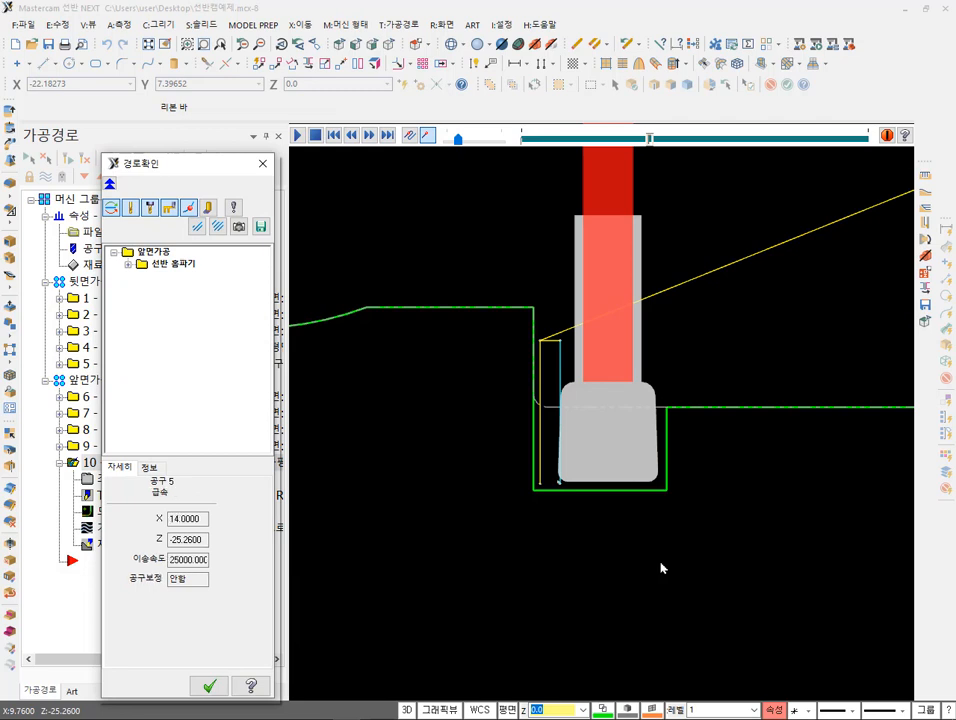
key("s")
key("s")
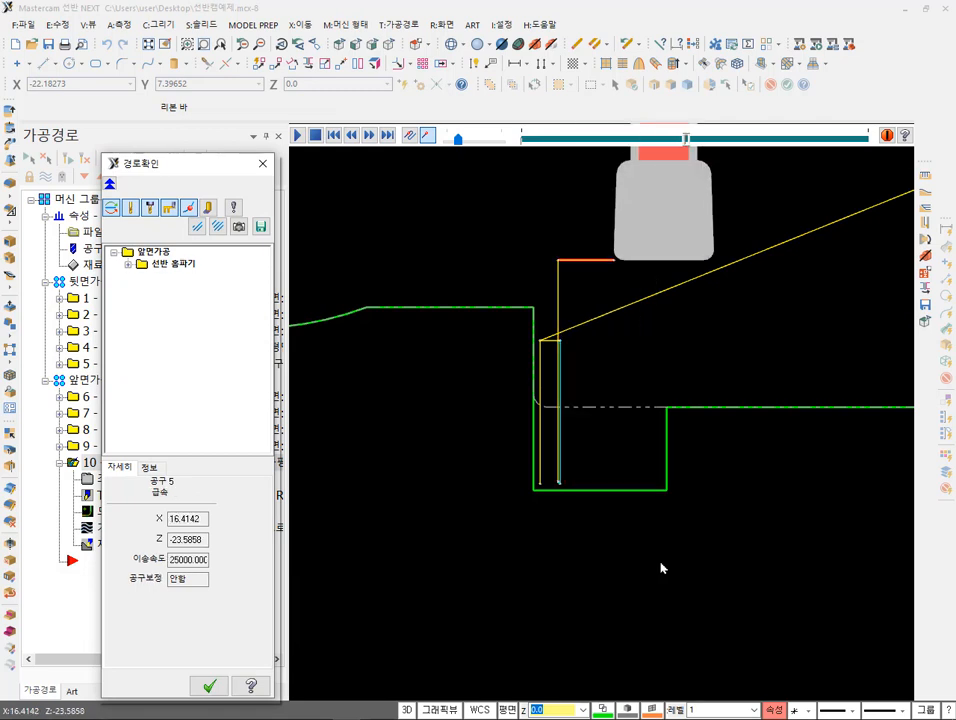
key("s")
key("s")
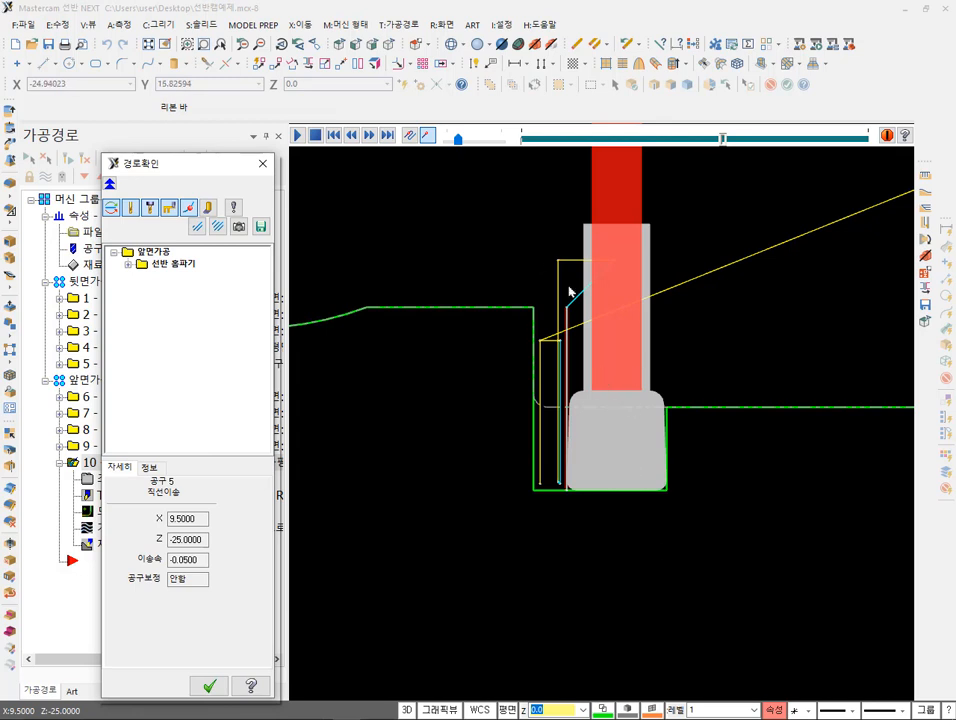
key("s")
key("s")
key("s")
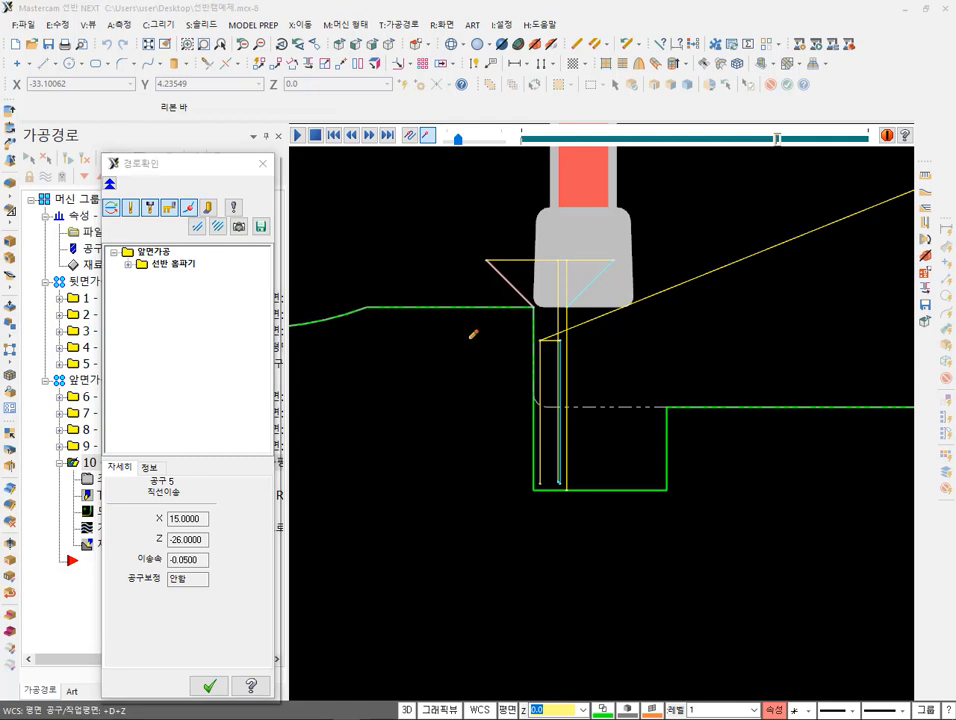
left_click_drag(488, 255, 548, 314)
mouse_move(534, 402)
left_mouse_down()
mouse_move(466, 356)
mouse_move(467, 368)
left_mouse_up()
left_click_drag(471, 321, 499, 340)
left_click_drag(464, 357, 531, 358)
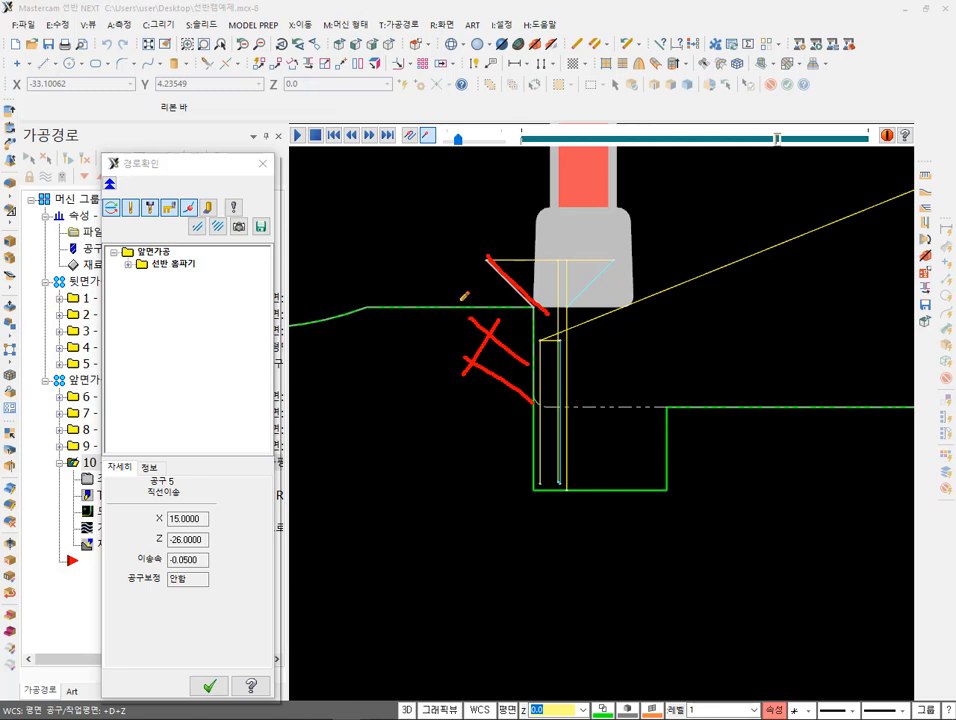
- Mark the slanted entry move, the shoulder wall and the groove outline on operation 10's backplot, and close the backplot
left_click_drag(452, 328, 542, 405)
left_click_drag(497, 367, 432, 340)
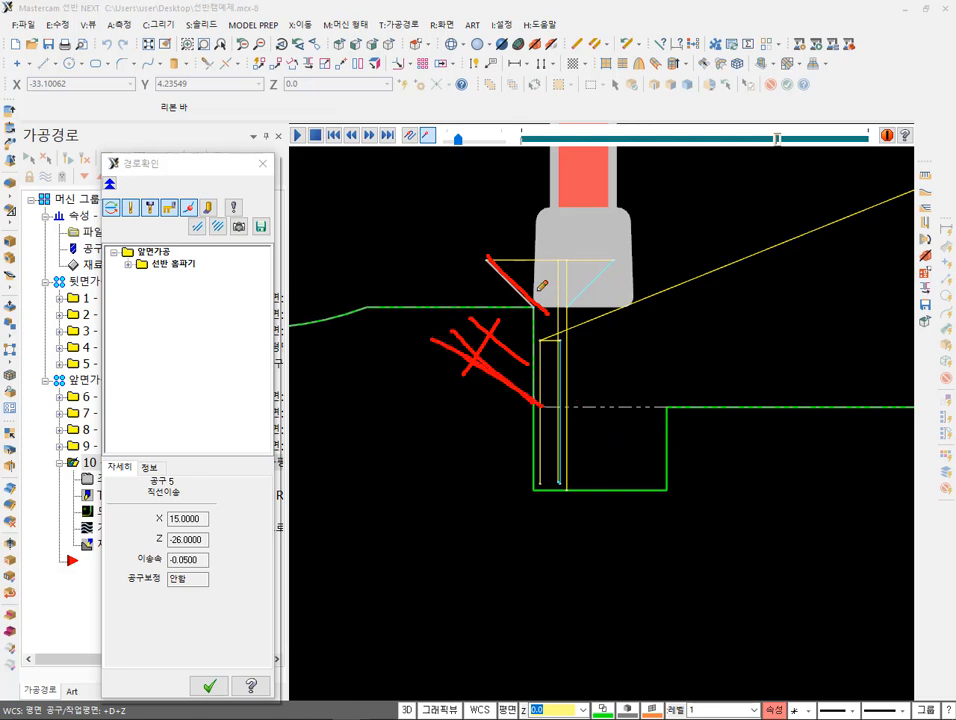
mouse_move(534, 304)
left_mouse_down()
mouse_move(648, 307)
mouse_move(666, 435)
left_mouse_up()
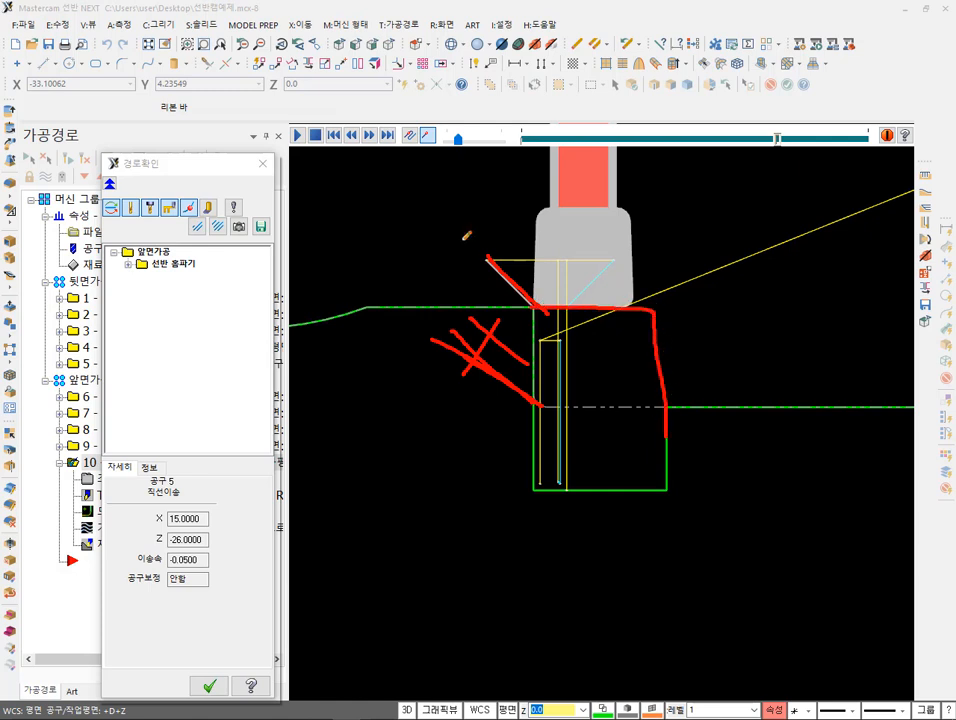
left_click_drag(527, 195, 536, 296)
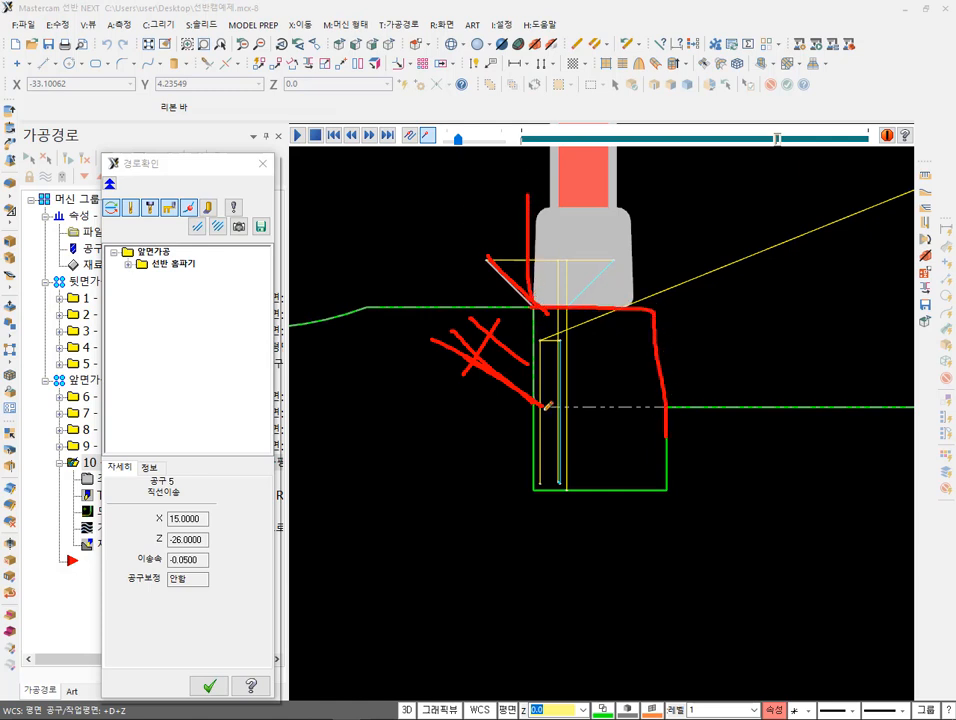
mouse_move(534, 318)
left_mouse_down()
mouse_move(496, 330)
mouse_move(524, 420)
mouse_move(529, 404)
left_mouse_up()
left_click_drag(521, 302, 586, 297)
right_click(745, 326)
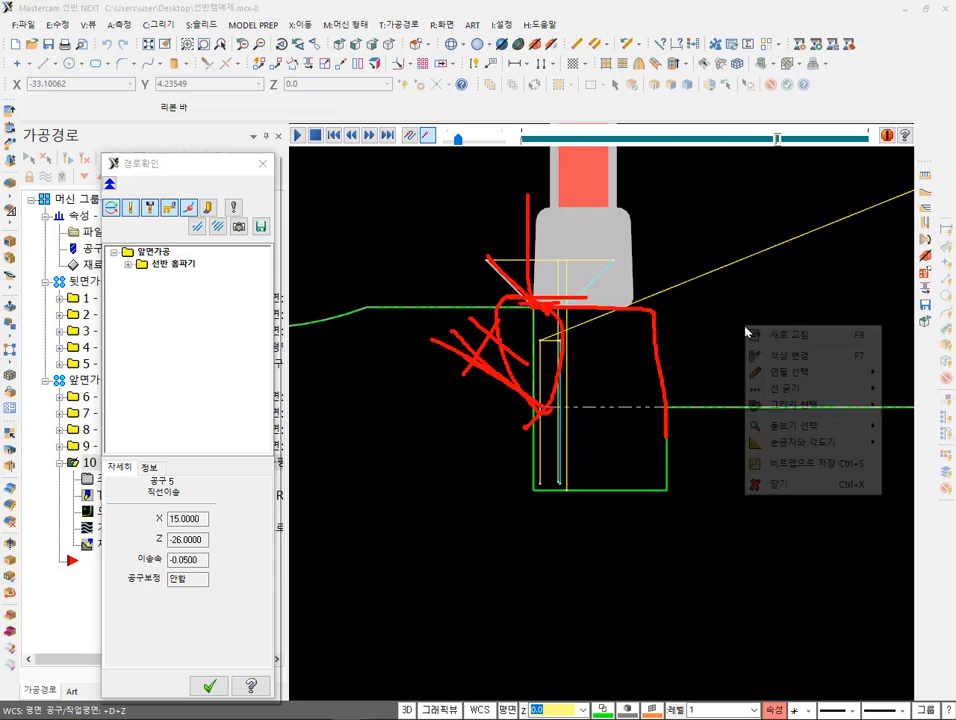
left_click(790, 484)
left_click(209, 686)
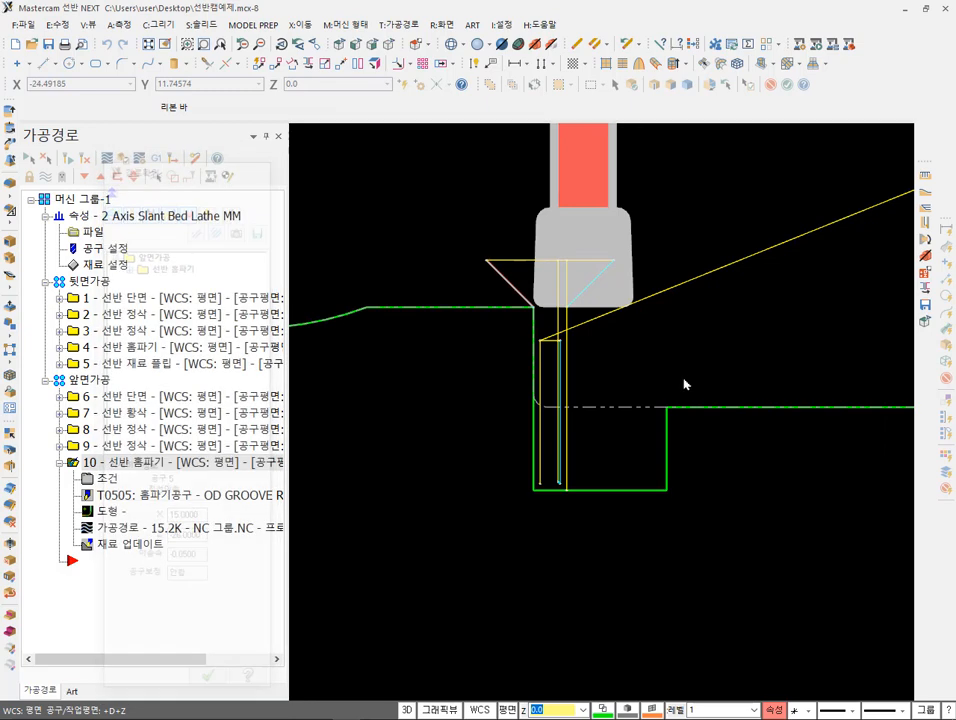
- Open grooving operation 10's finish entry settings and mark the first pass's entry vector direction against the overlap diagram
left_click(108, 483)
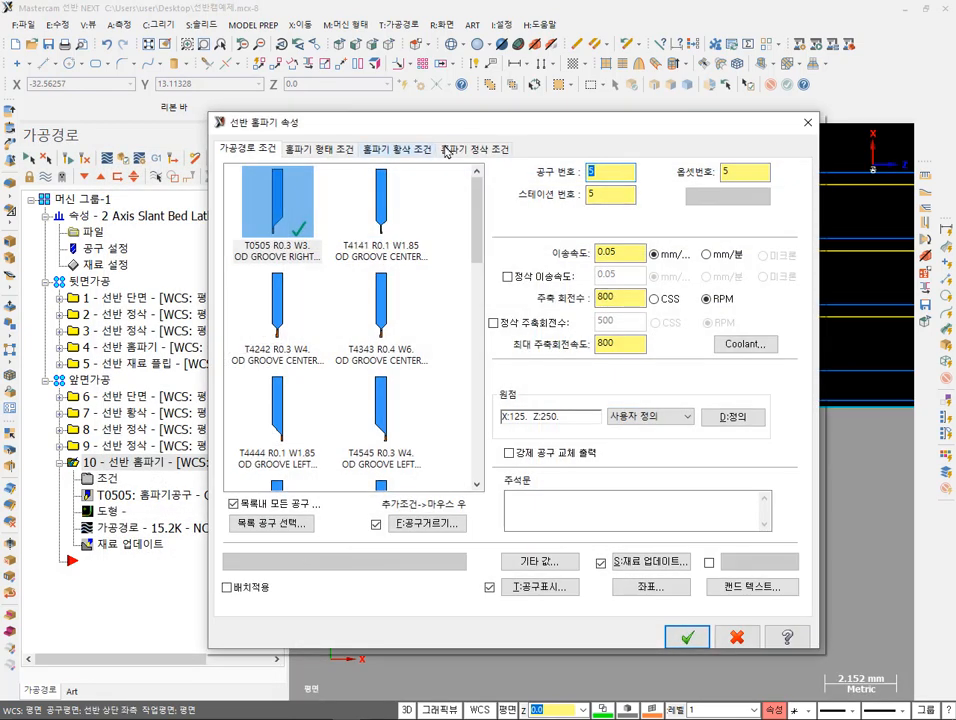
left_click(482, 150)
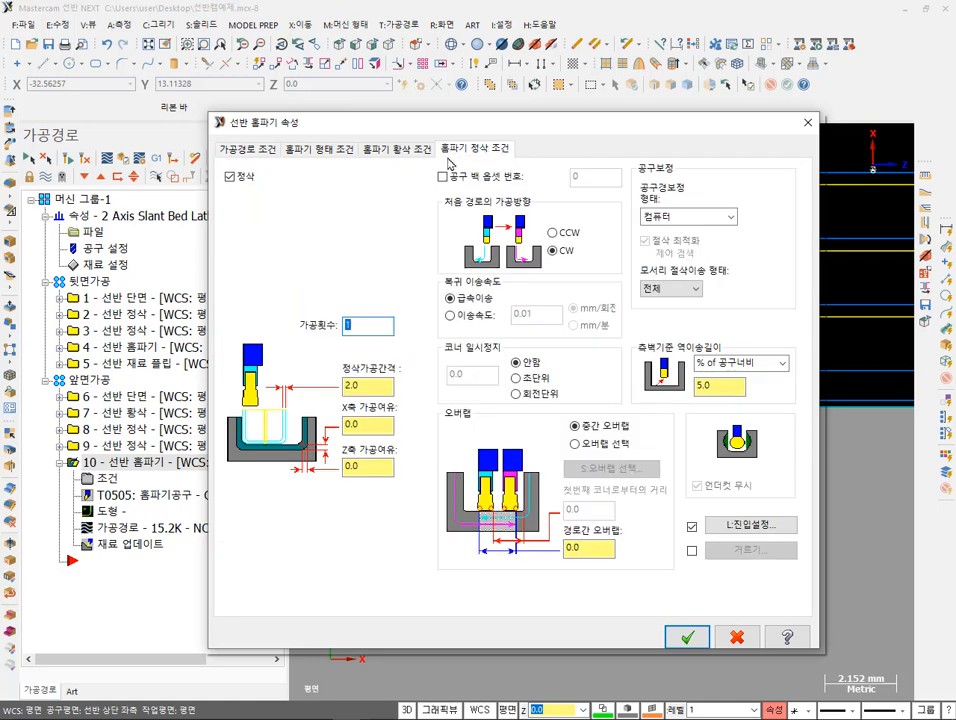
left_click(750, 524)
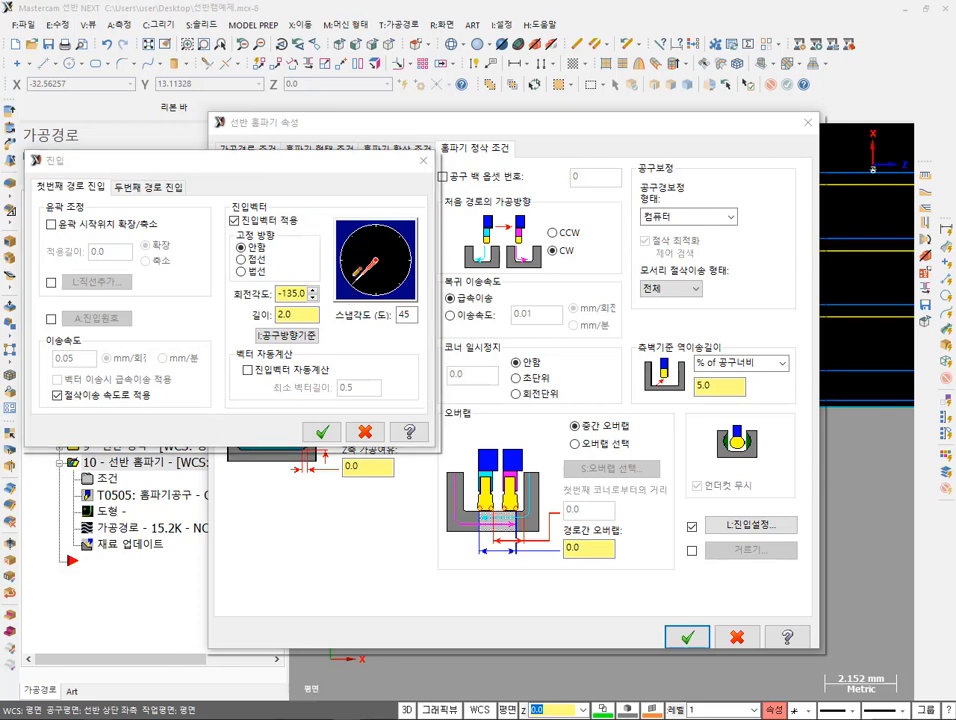
mouse_move(346, 288)
left_mouse_down()
mouse_move(353, 274)
mouse_move(354, 288)
left_mouse_up()
left_click_drag(440, 286, 418, 323)
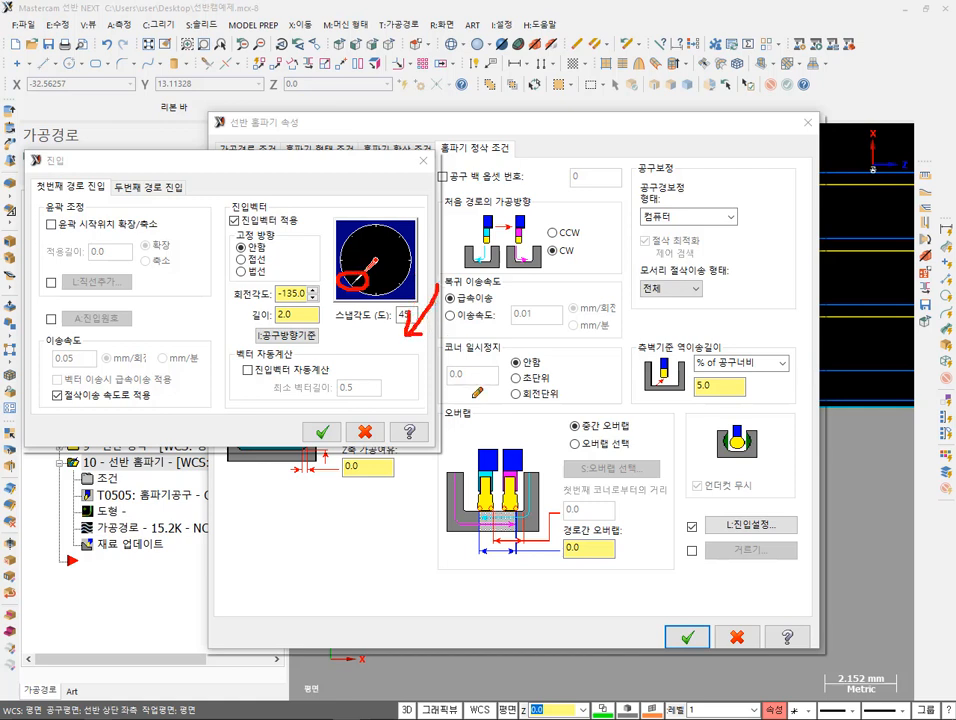
mouse_move(78, 195)
left_mouse_down()
mouse_move(42, 198)
mouse_move(28, 160)
mouse_move(117, 188)
left_mouse_up()
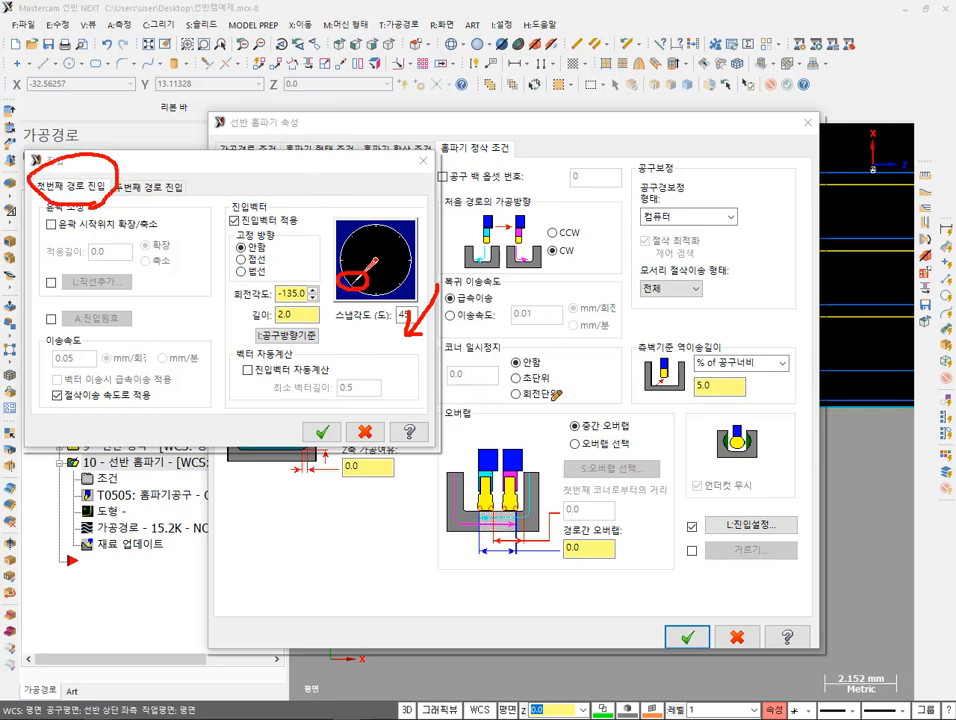
mouse_move(562, 446)
left_mouse_down()
mouse_move(544, 482)
mouse_move(494, 522)
left_mouse_up()
mouse_move(431, 419)
left_mouse_down()
mouse_move(436, 460)
mouse_move(481, 500)
left_mouse_up()
mouse_move(576, 472)
left_mouse_down()
mouse_move(584, 440)
mouse_move(587, 473)
left_mouse_up()
left_click_drag(358, 296, 384, 262)
right_click(243, 245)
left_click(280, 402)
- Set the entry vector angle to -90° for both the first and second finish passes and regenerate grooving operation 10
left_click(148, 186)
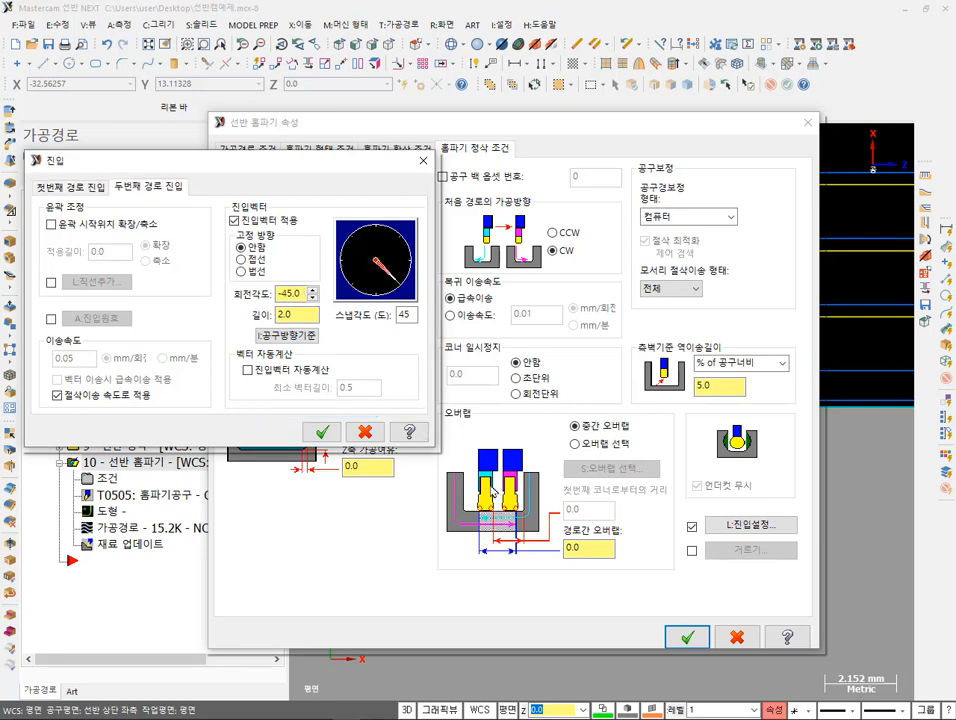
left_click(377, 290)
left_click(90, 186)
left_click(376, 290)
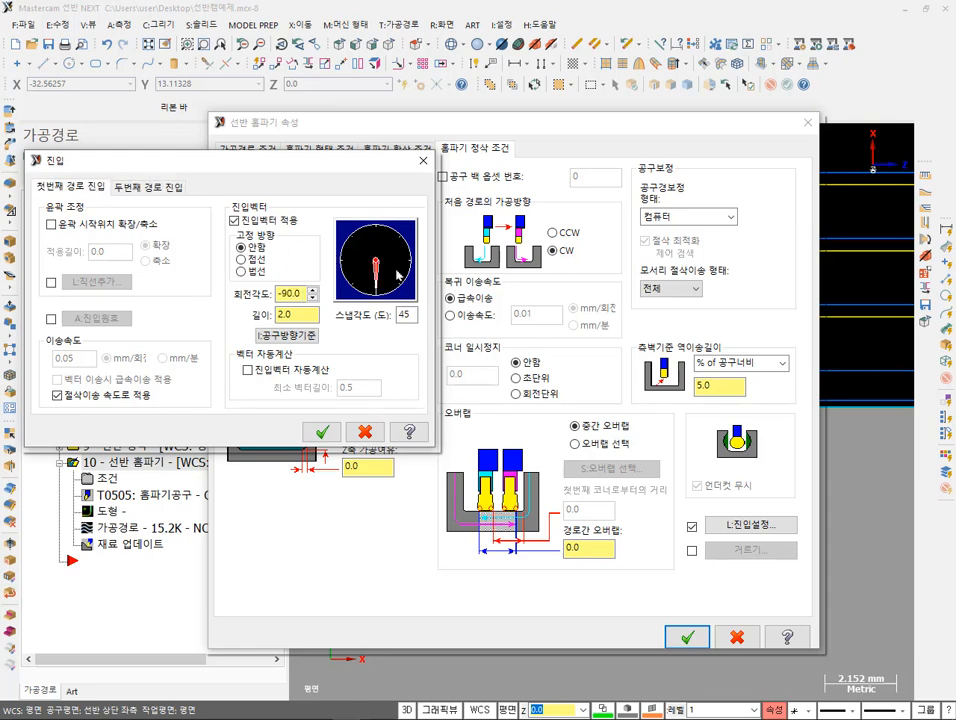
left_click(321, 431)
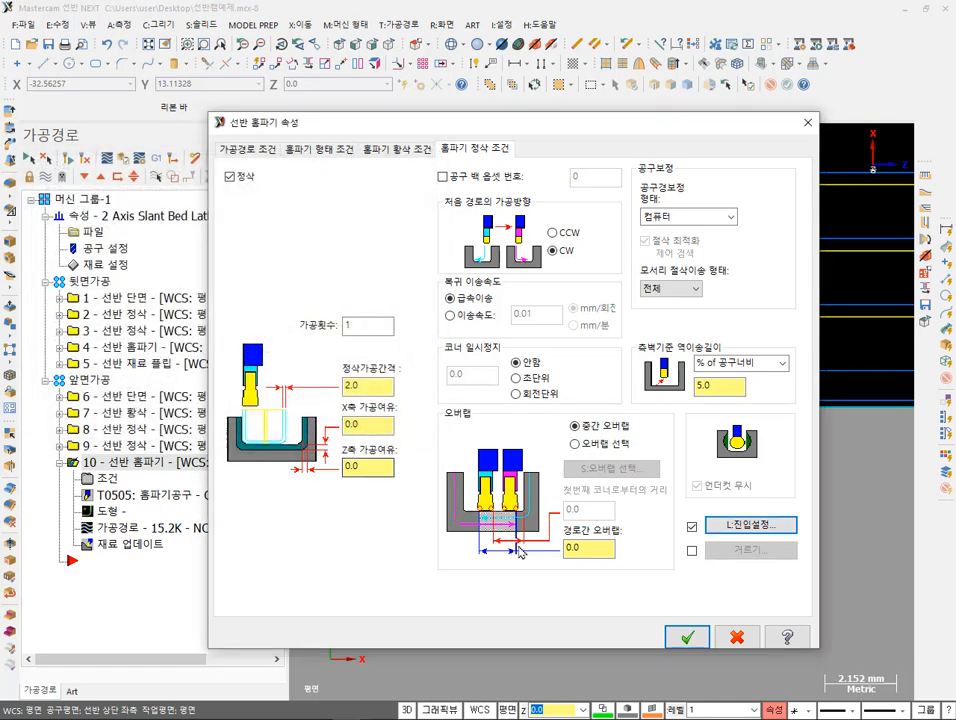
left_click(687, 634)
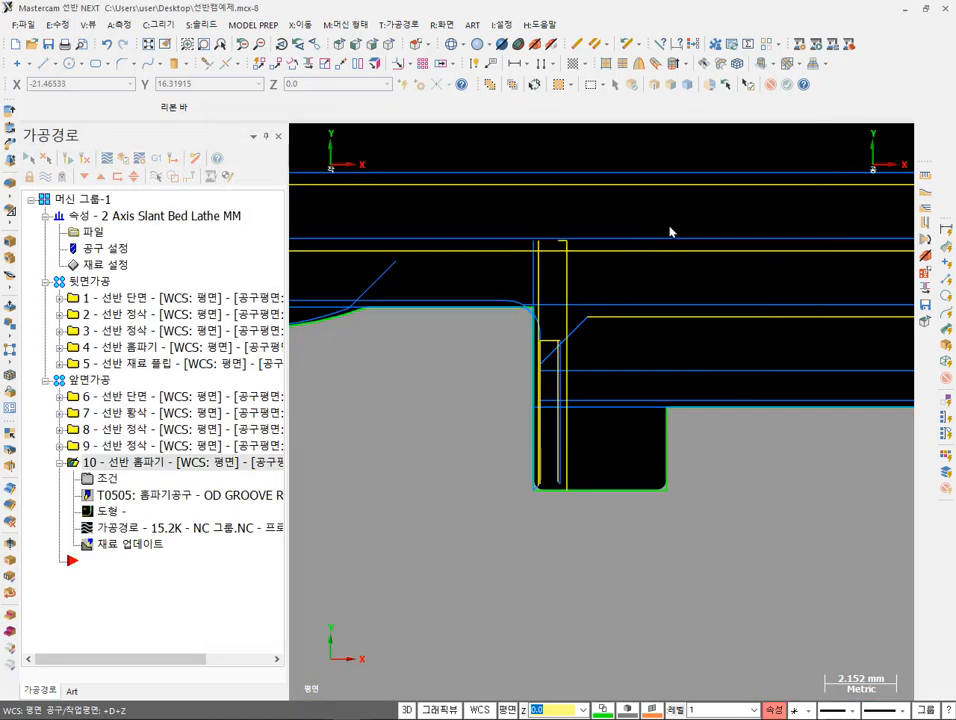
- Examine the regenerated groove toolpath and the stock at the groove's bottom corners, and collapse operation 10's details
scroll(722, 343, "up", 1)
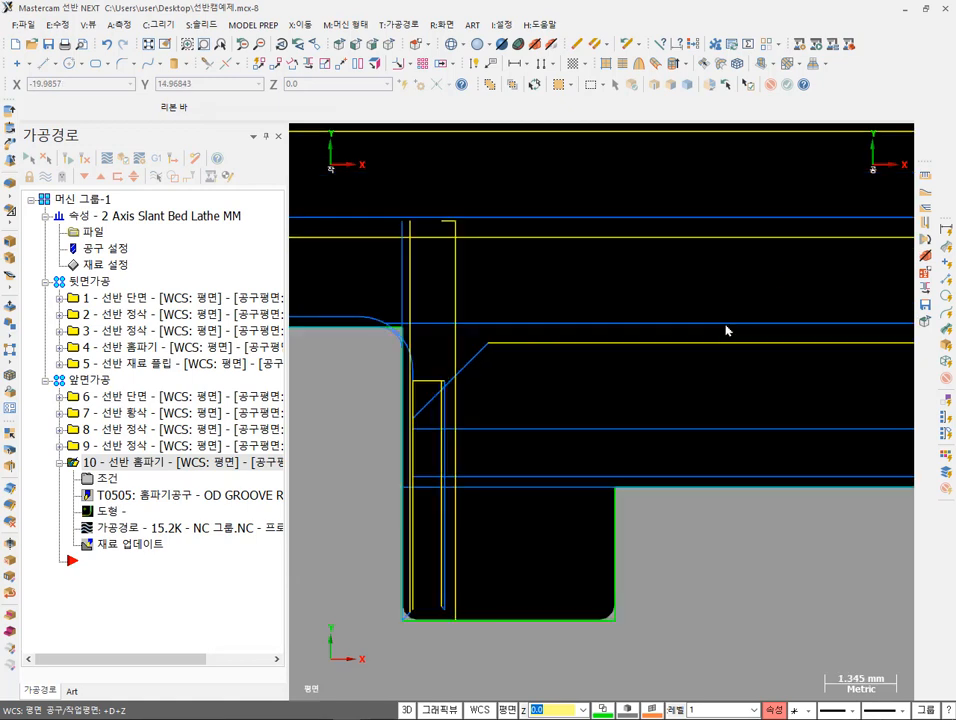
scroll(721, 355, "down", 1)
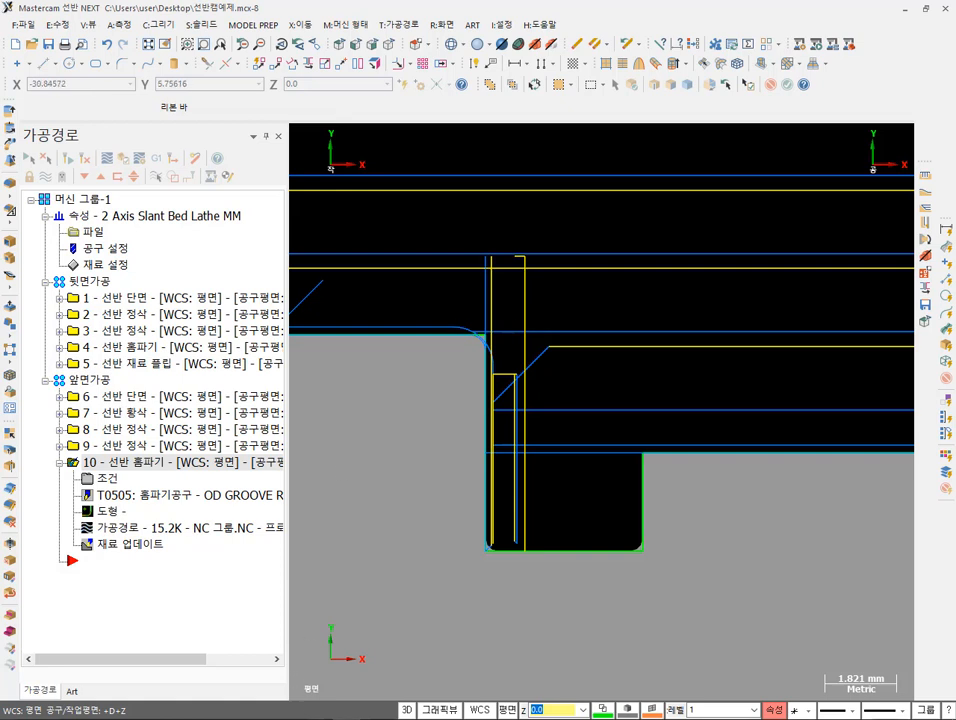
scroll(630, 550, "up", 5)
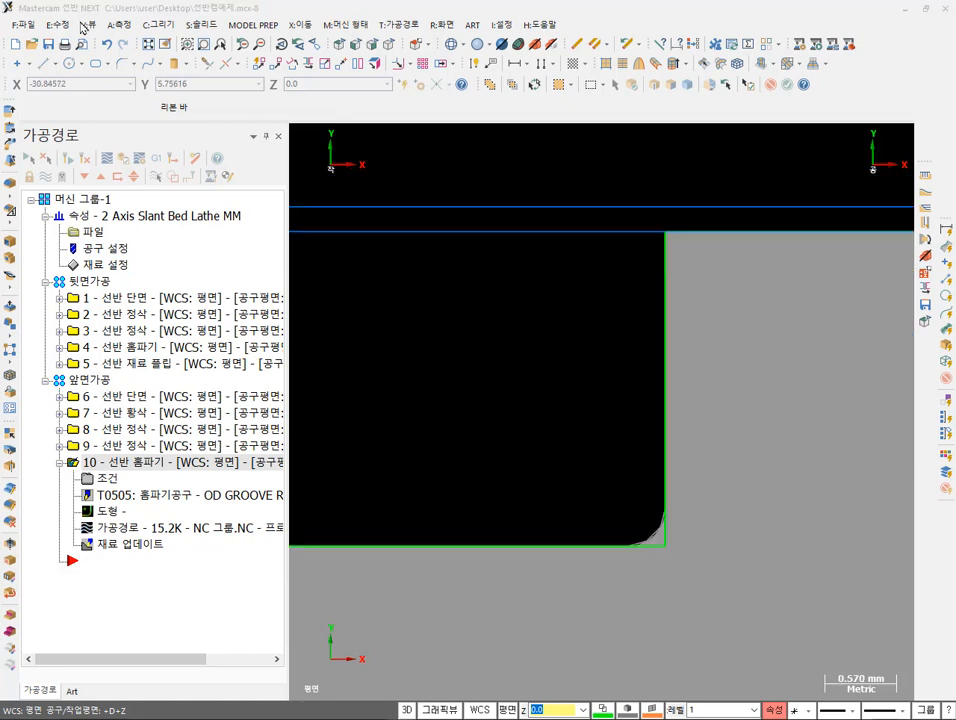
scroll(558, 395, "down", 7)
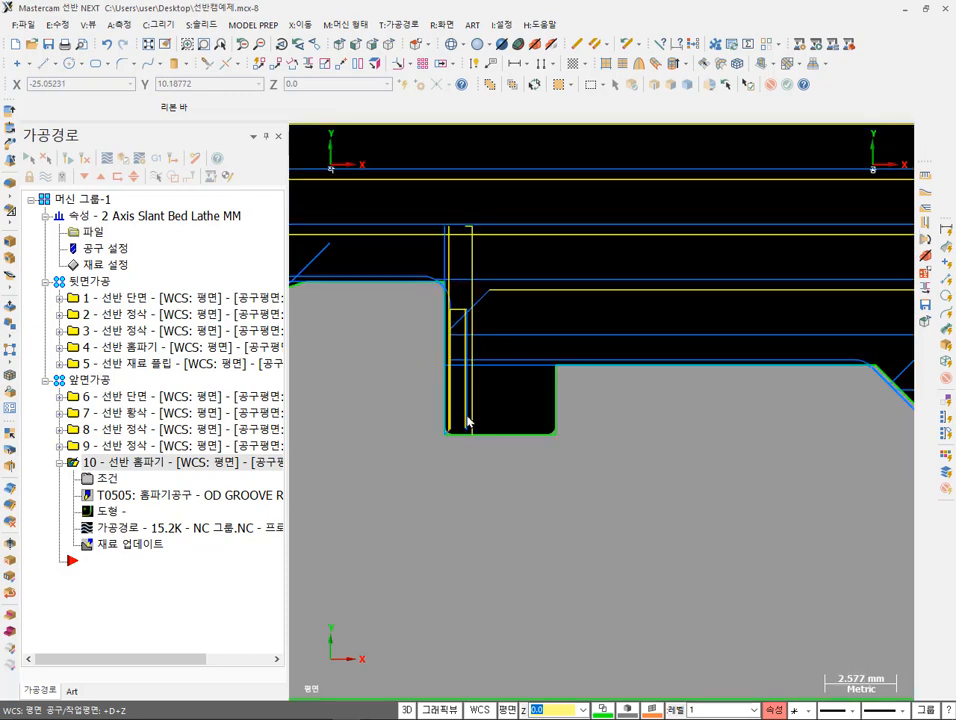
scroll(390, 384, "down", 2)
scroll(655, 380, "up", 2)
scroll(587, 365, "down", 1)
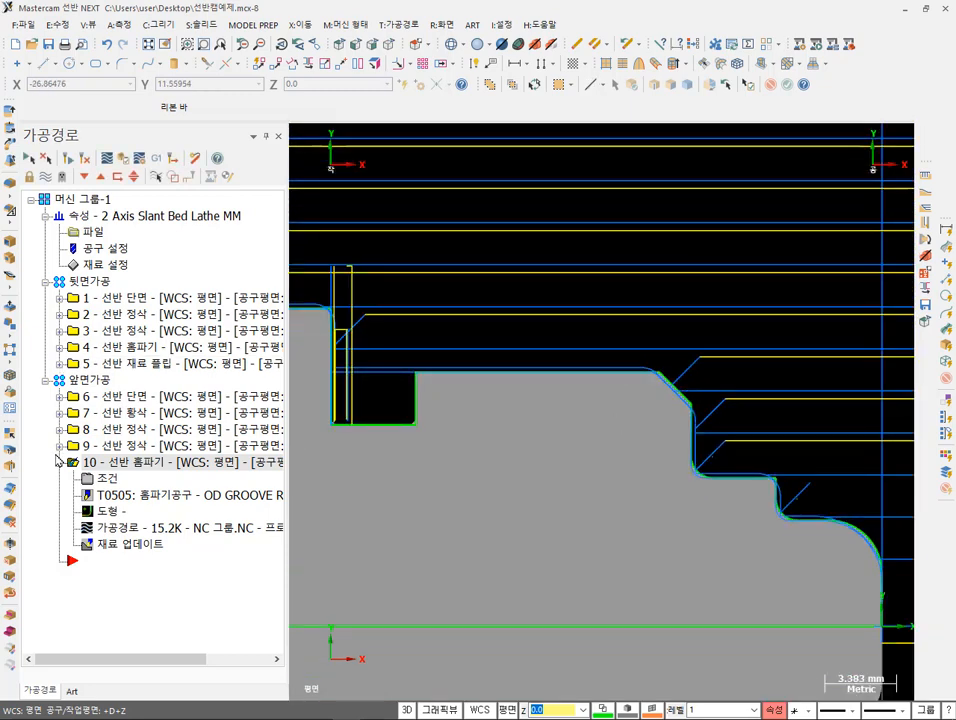
left_click(59, 462)
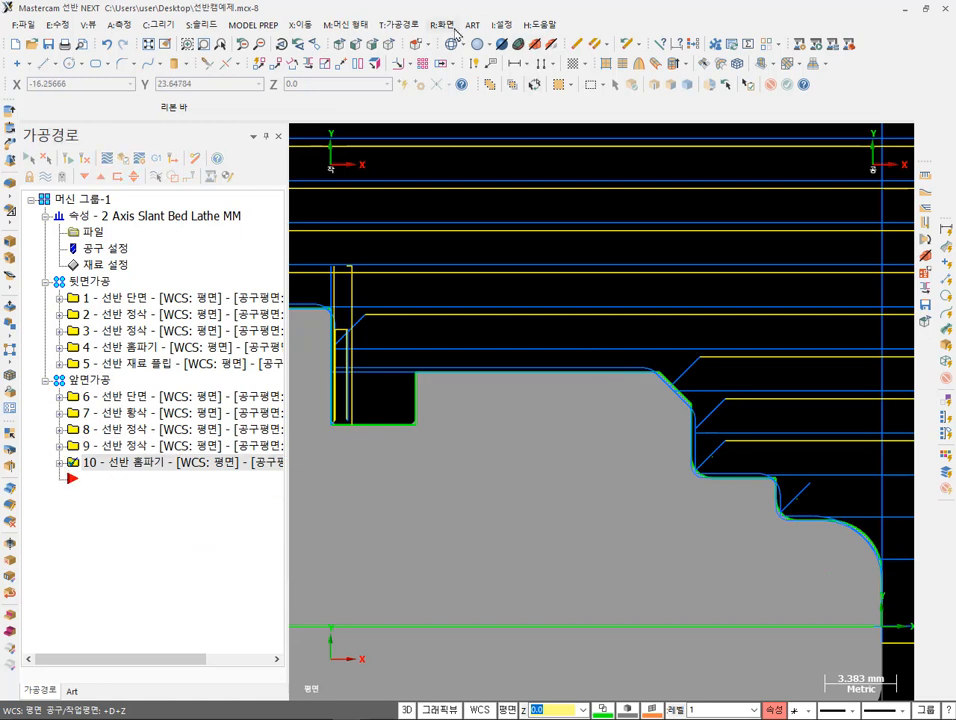
- Start a lathe threading operation and choose tool T9595 OD Thread Right - Medium
left_click(398, 24)
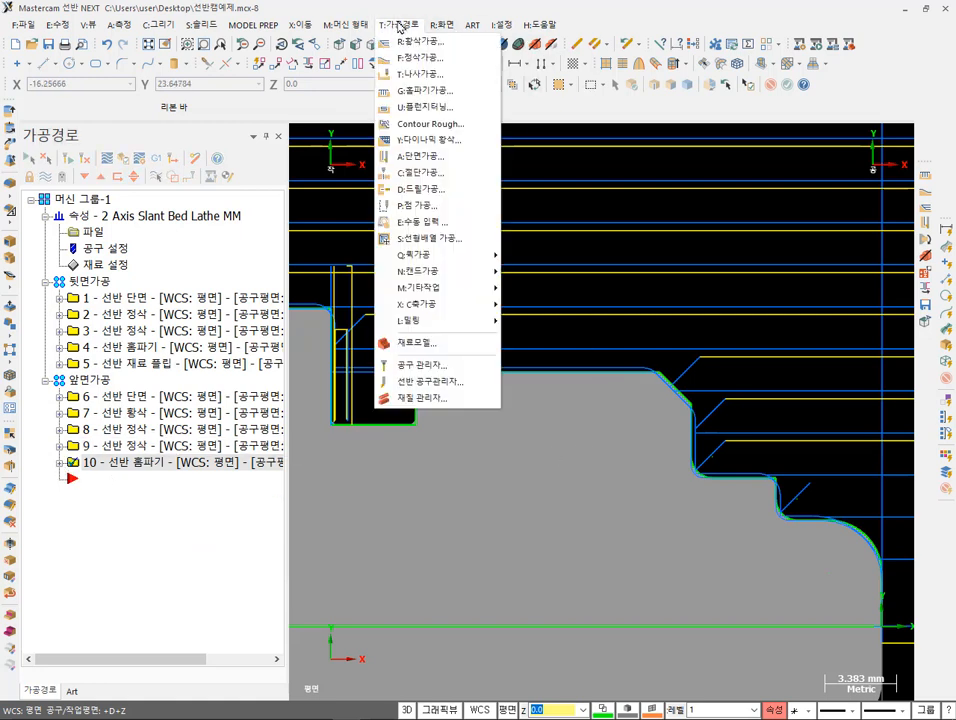
left_click(418, 76)
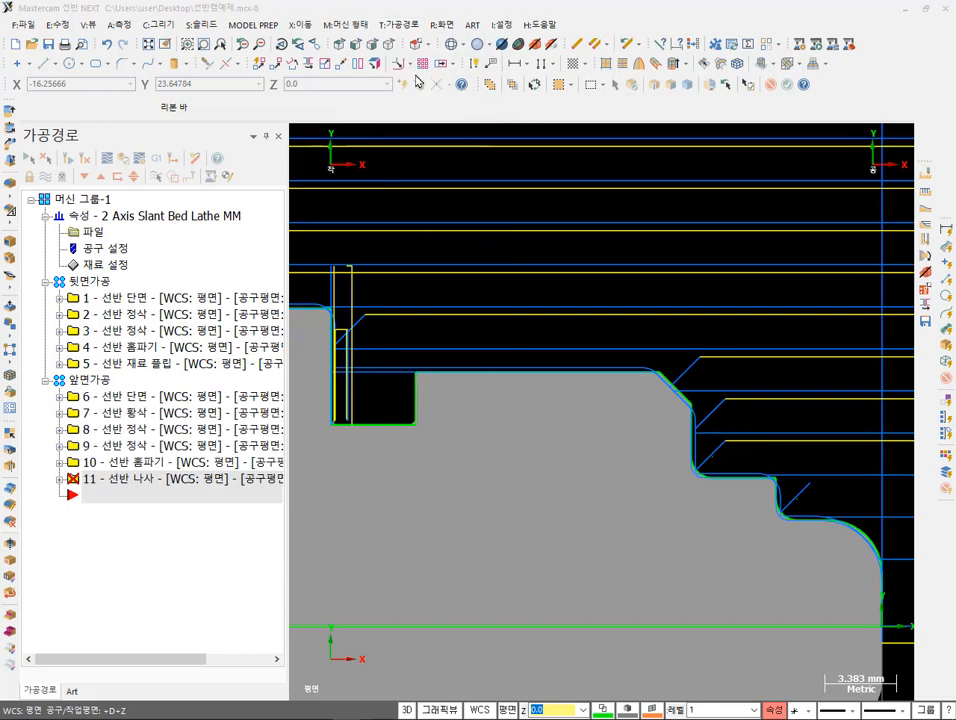
left_click_drag(230, 163, 277, 68)
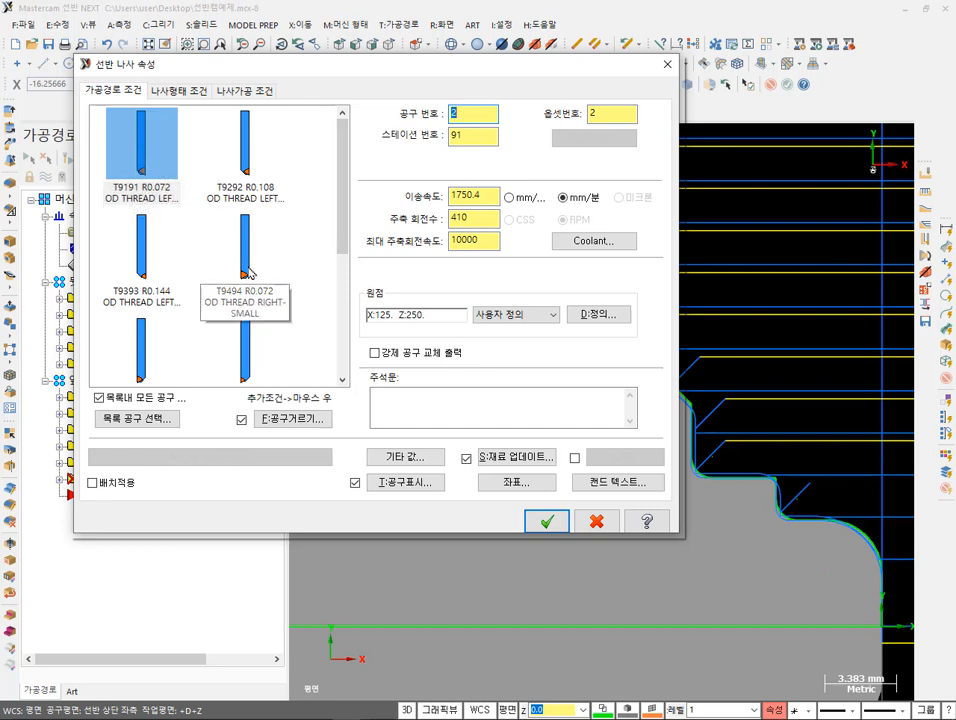
mouse_move(249, 273)
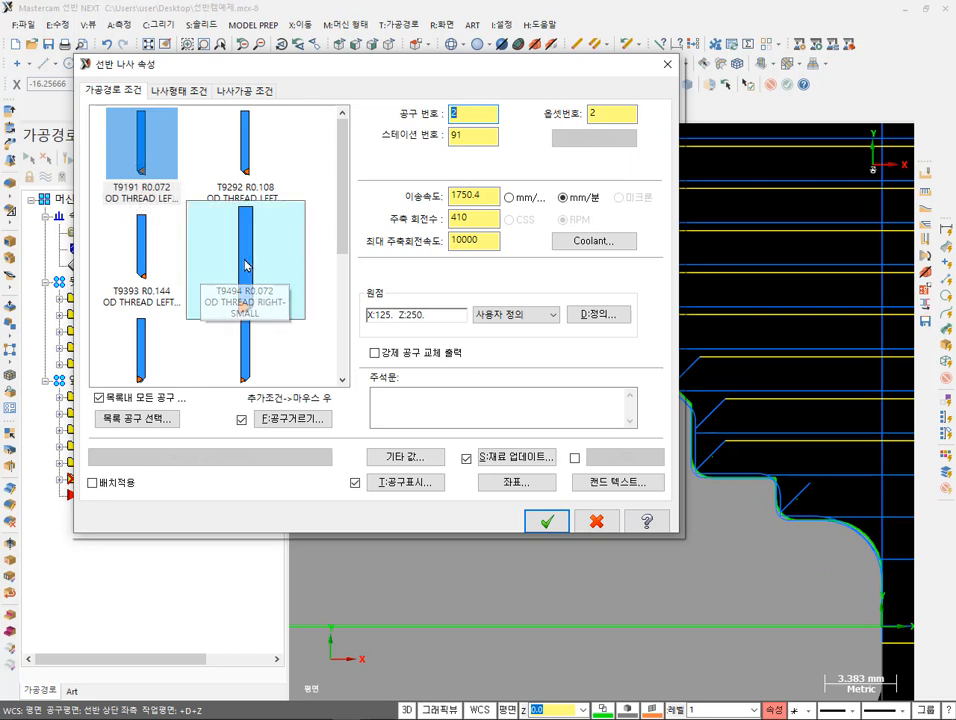
left_click(188, 332)
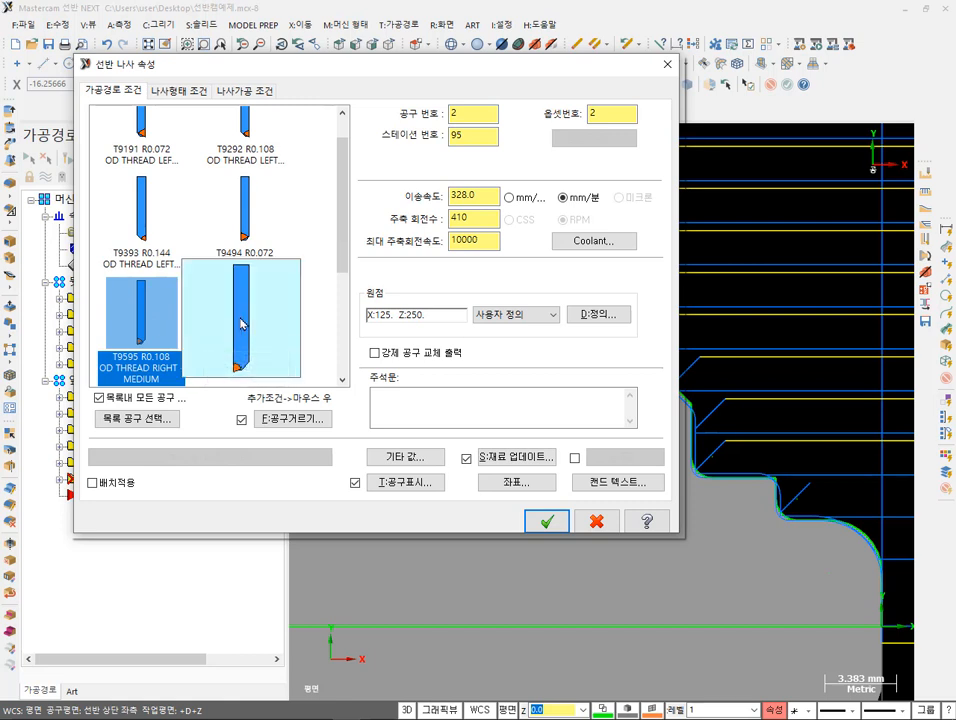
scroll(240, 248, "down", 1)
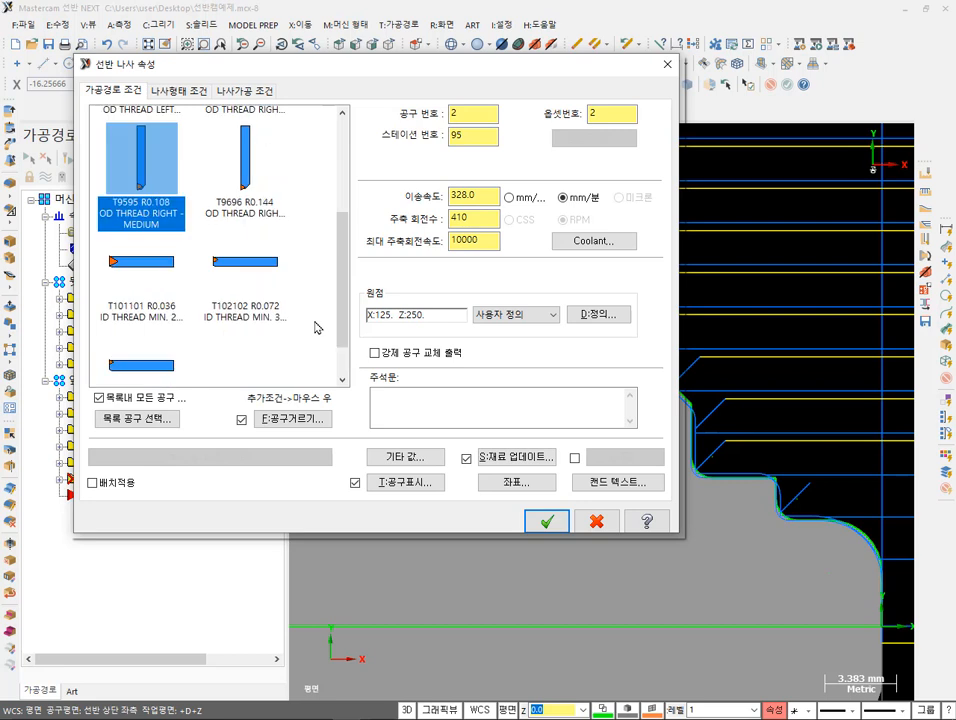
scroll(135, 193, "up", 2)
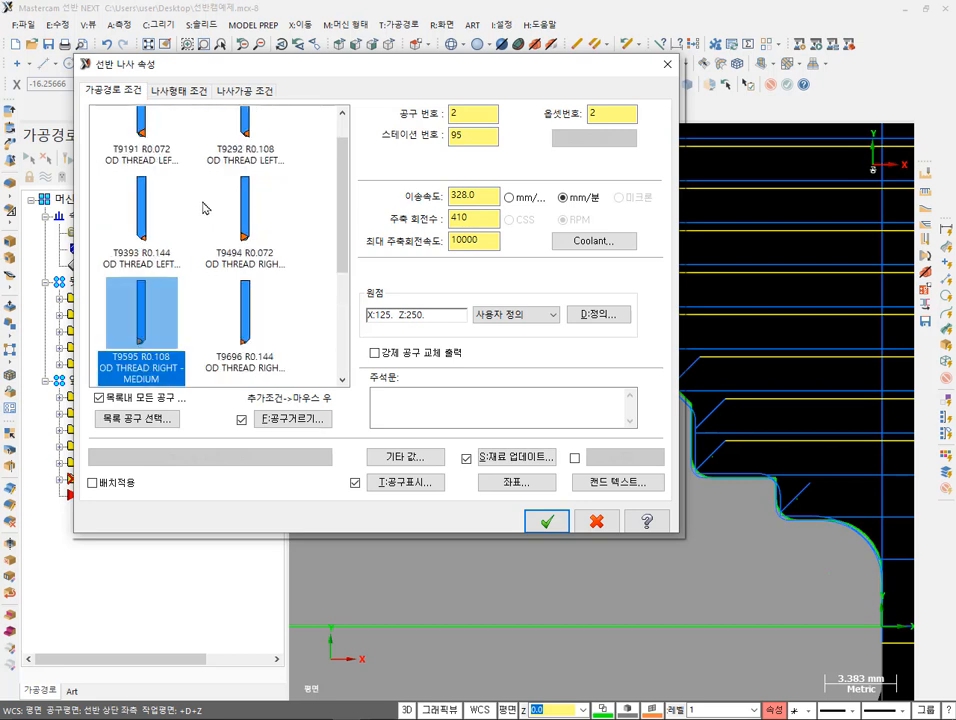
- Set the tool number, station number and offset number to 7 in the OD Thread Right - Medium tool's definition
double_click(137, 328)
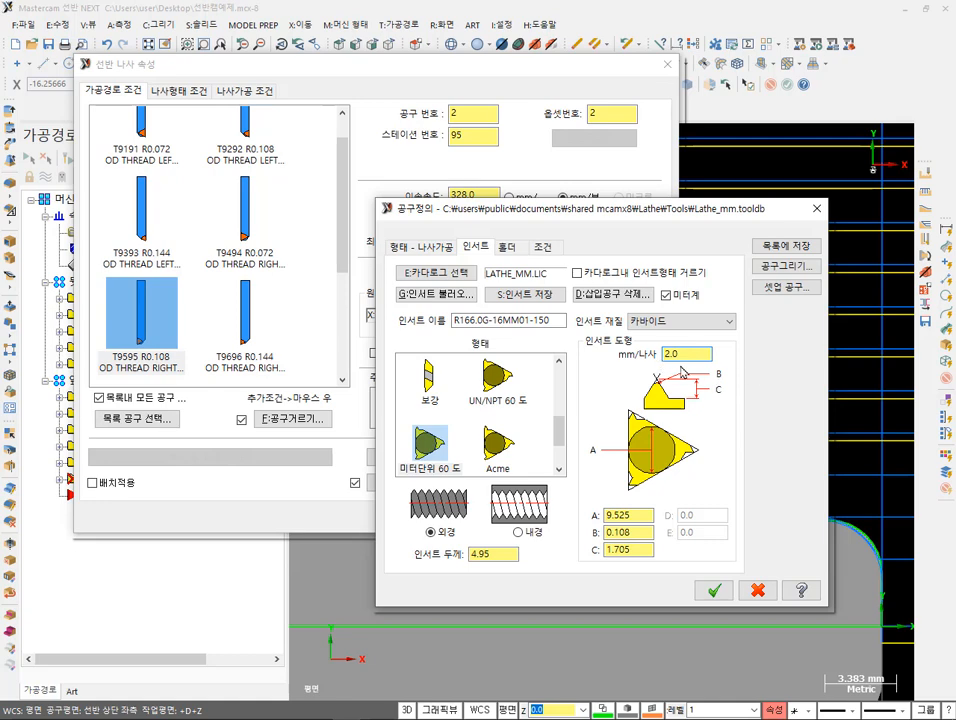
left_click(510, 250)
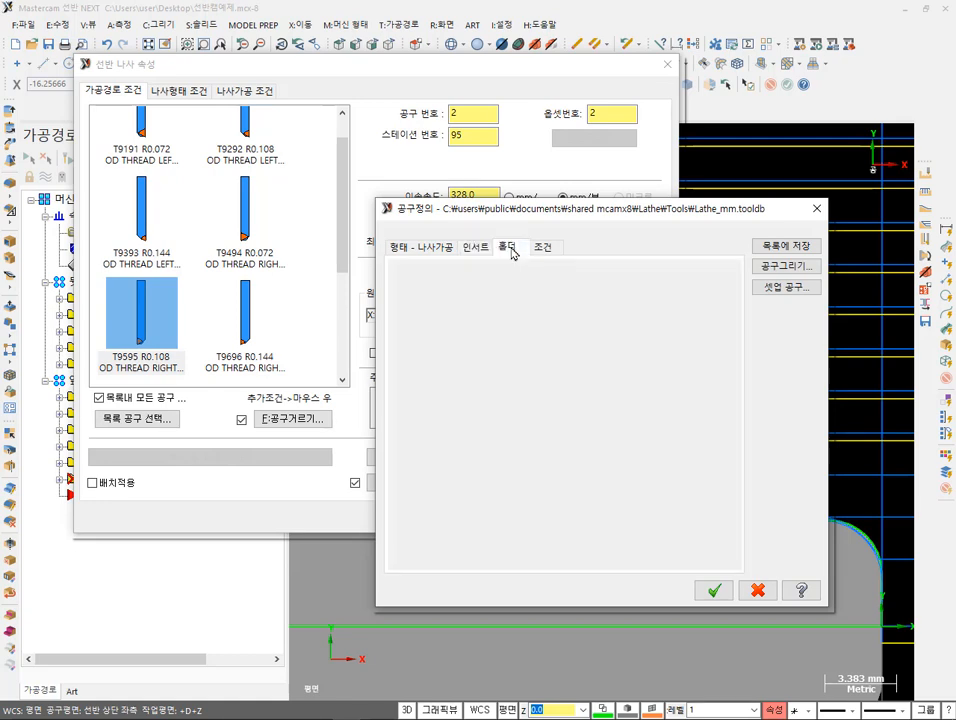
left_click(543, 247)
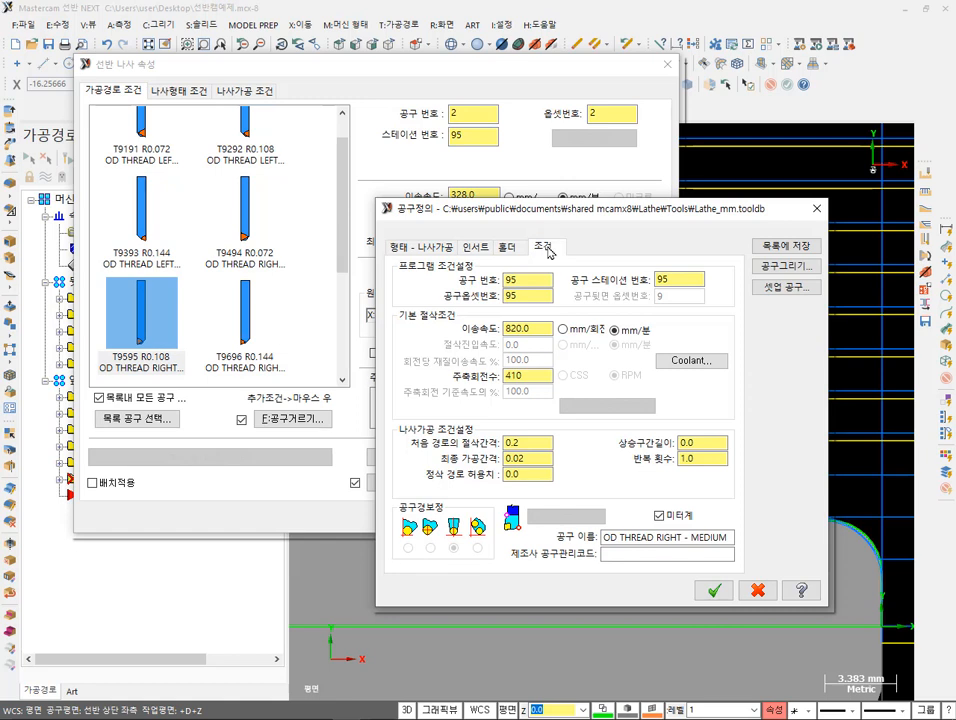
left_click(527, 280)
type("7")
key("Tab")
type("7")
left_click_drag(537, 299, 485, 295)
type("7")
- Set the thread tool's default spindle speed to 500 RPM and accept its definition
left_click(534, 327)
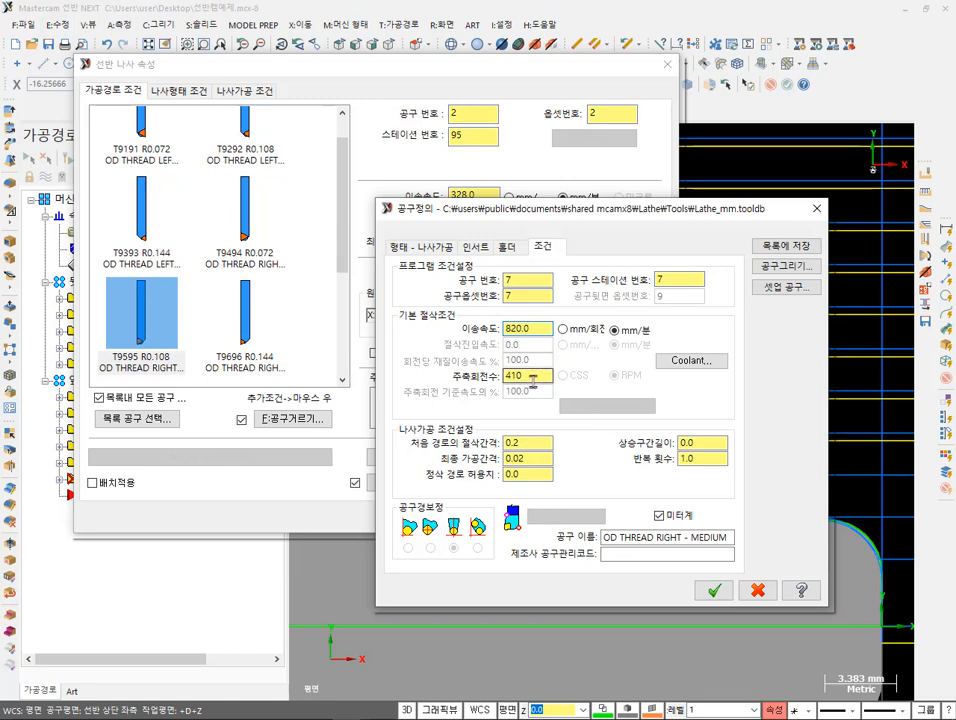
left_click_drag(533, 377, 589, 388)
type("500")
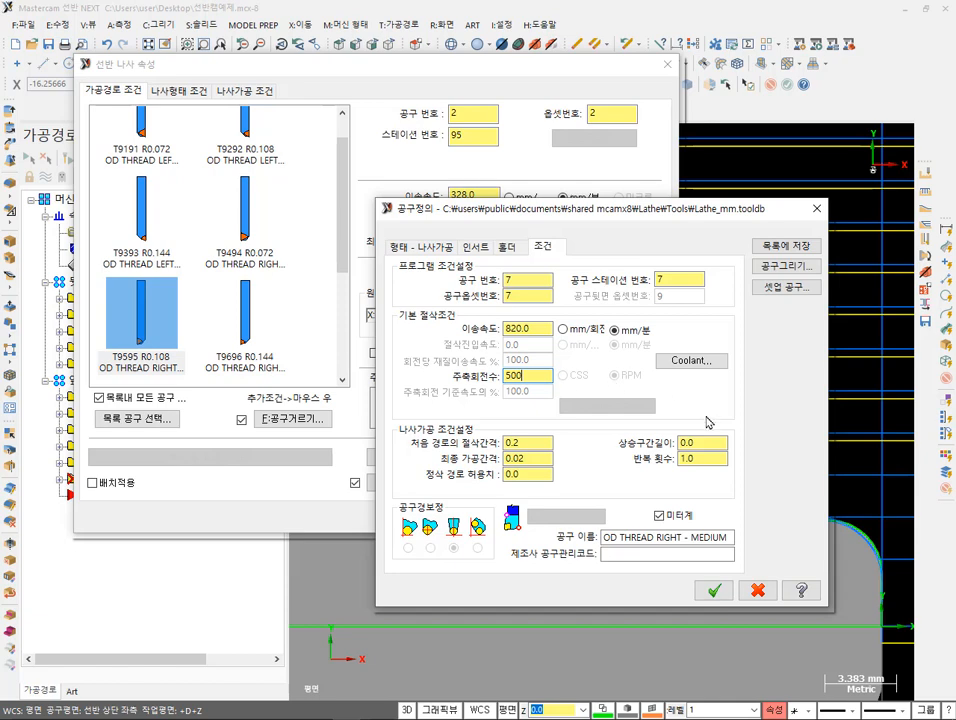
left_click(714, 590)
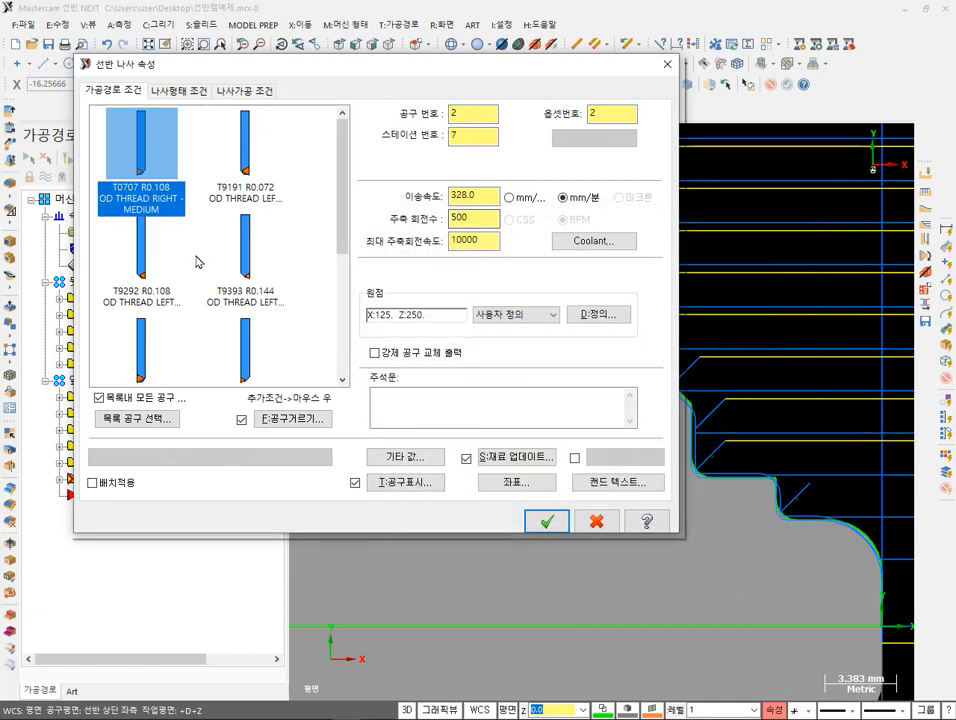
- Set the threading operation's tool number and offset number to 7 and its maximum spindle speed to 500
left_click(470, 115)
key("BackSpace")
type("7")
left_click_drag(600, 113, 523, 114)
type("7")
left_click(492, 117)
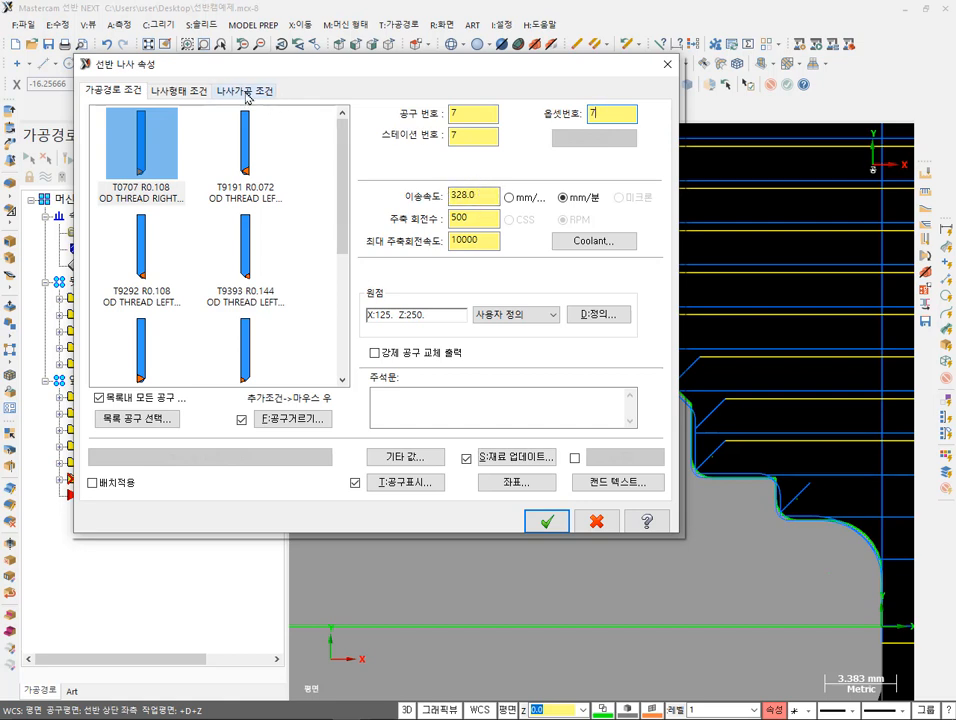
double_click(492, 240)
type("500")
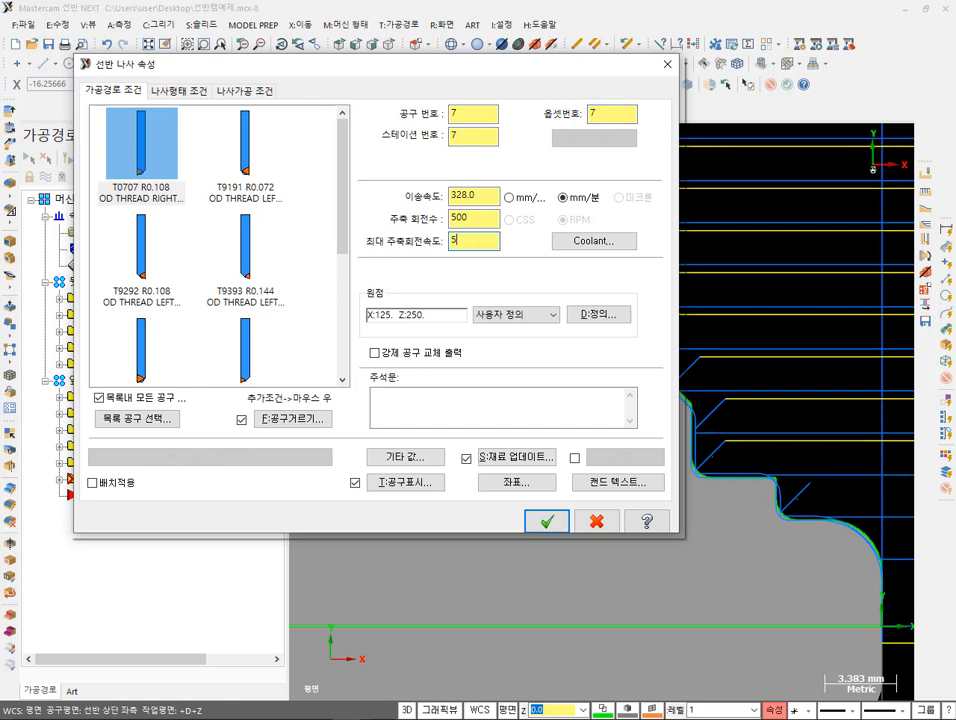
- Set the thread's lead to 1.5 mm per thread in the thread shape parameters
left_click(482, 219)
left_click(487, 239)
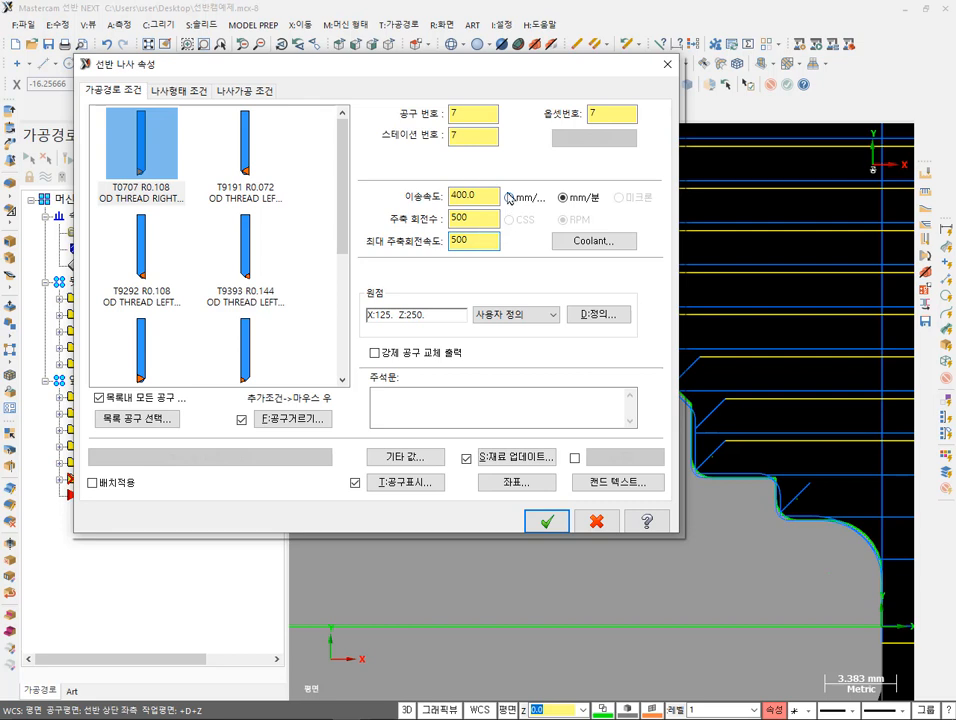
left_click(191, 93)
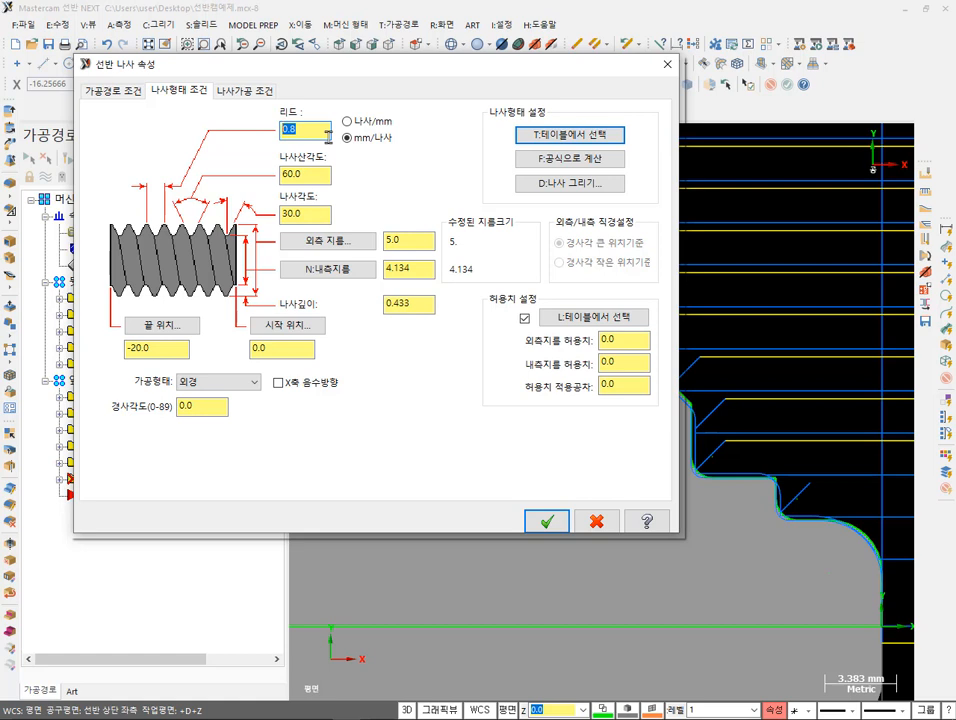
type("1.5")
left_click(327, 175)
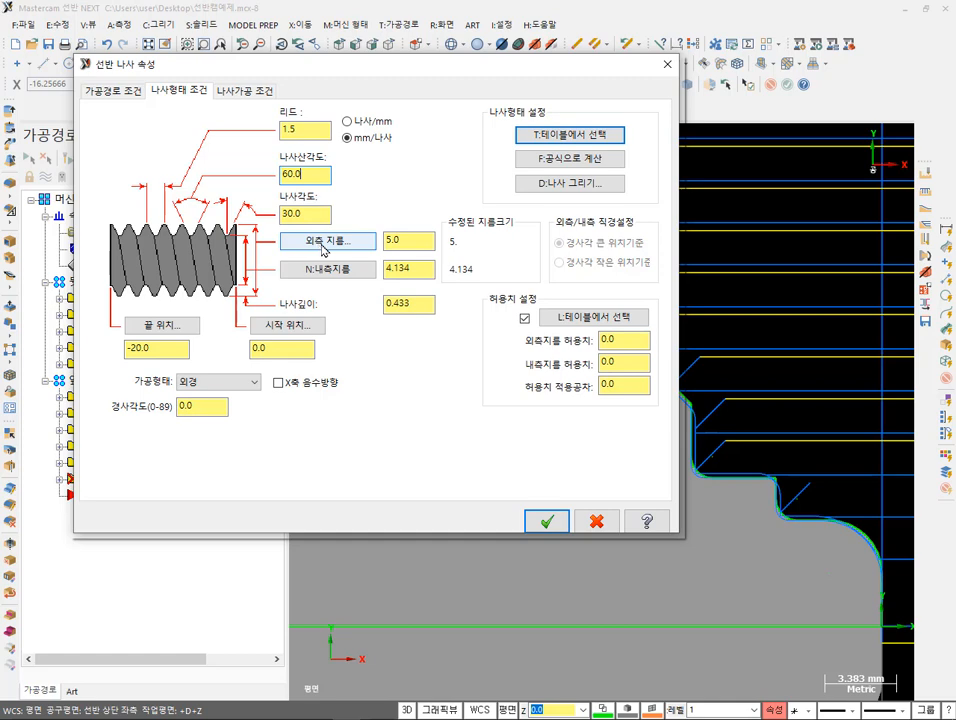
- Pick the chamfer's outer corner for a 24 mm major diameter and set the thread depth to 0.89
left_click(321, 243)
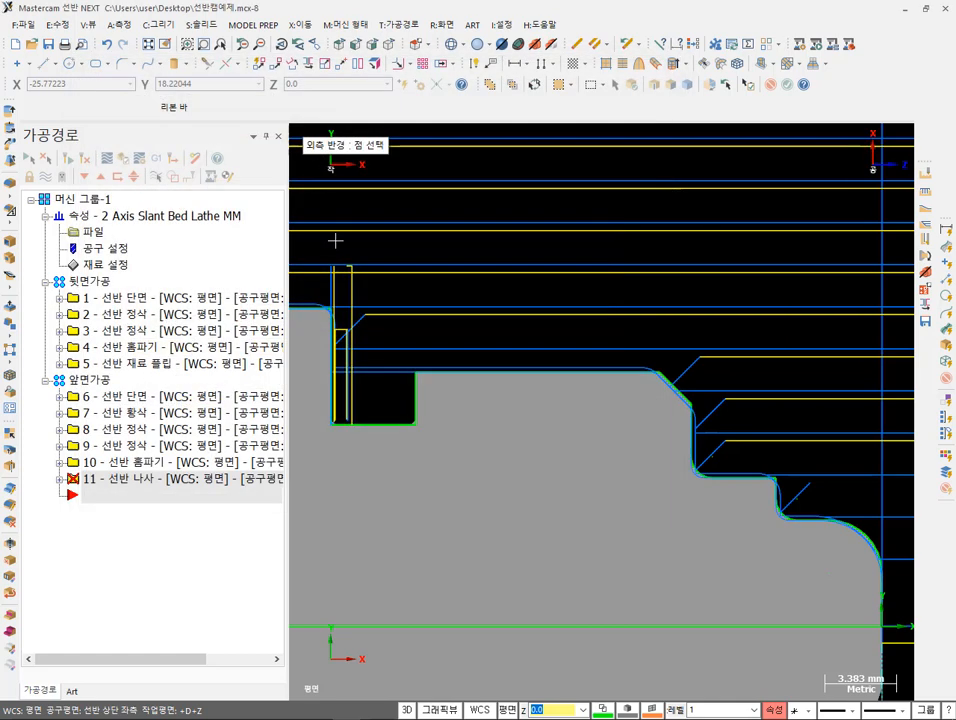
left_click(660, 380)
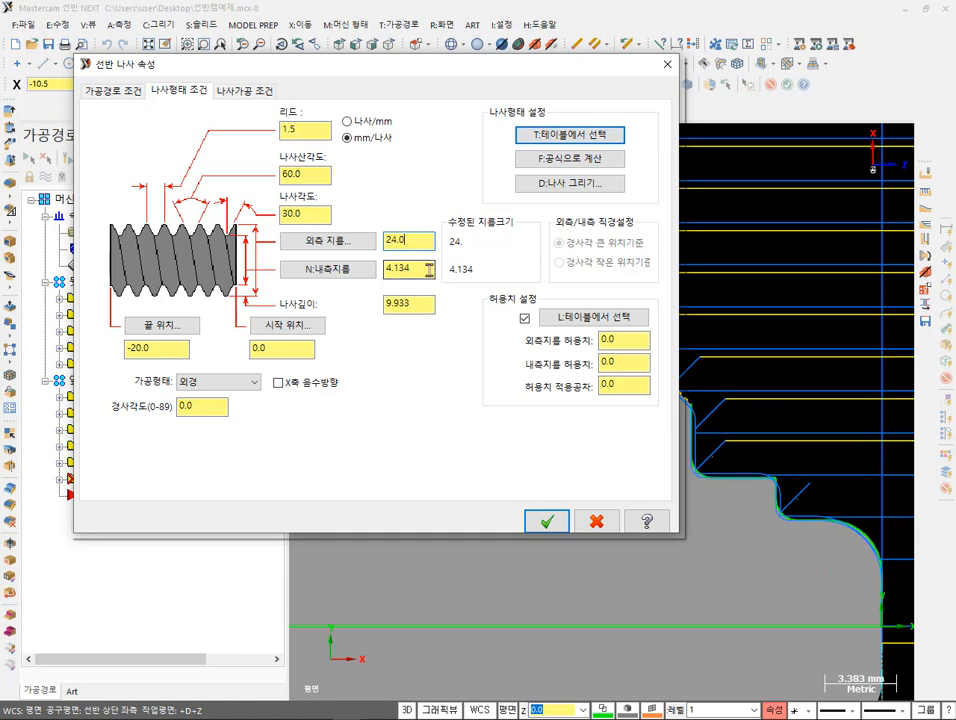
left_click_drag(420, 305, 356, 311)
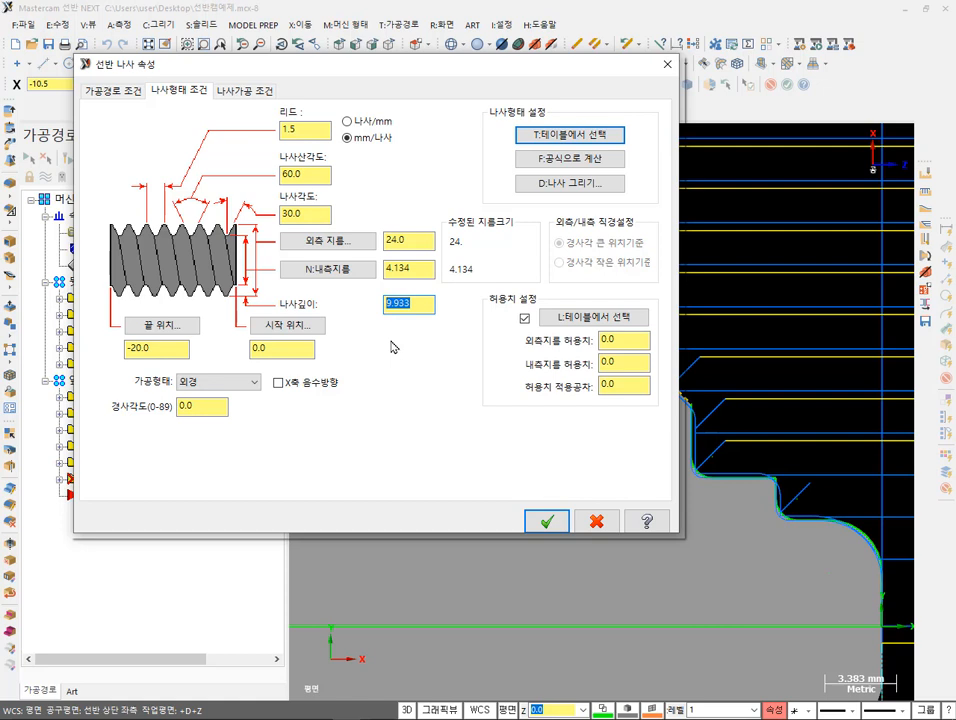
type("0.89")
key("Return")
left_click(423, 271)
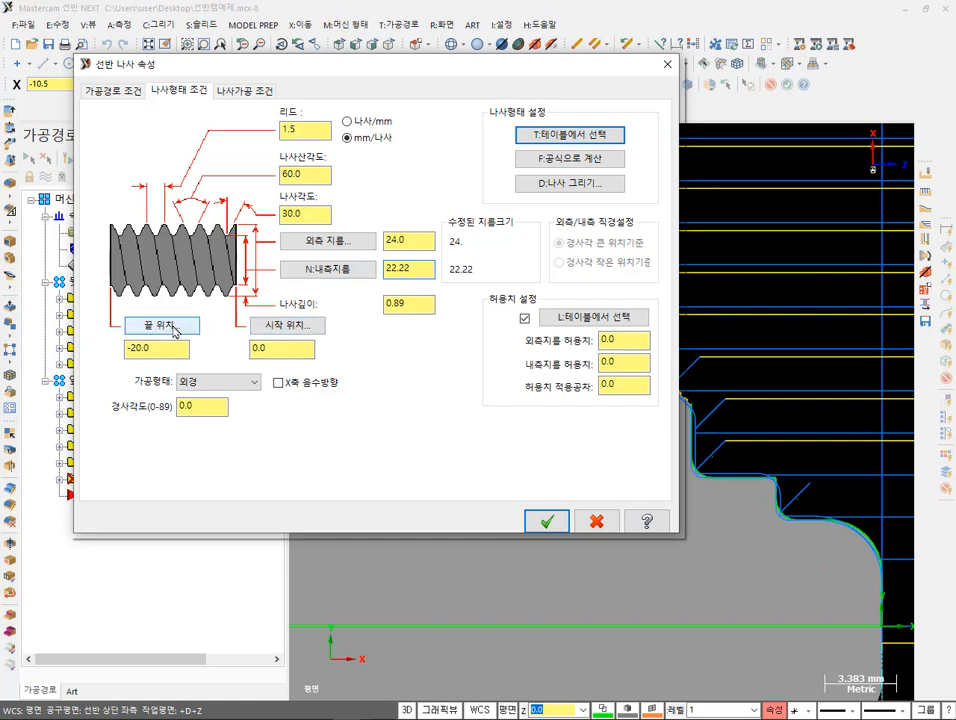
- Pick the thread's start position at Z-9 on the chamfer's face corner and its end position at Z-24 on the groove floor
left_click(275, 326)
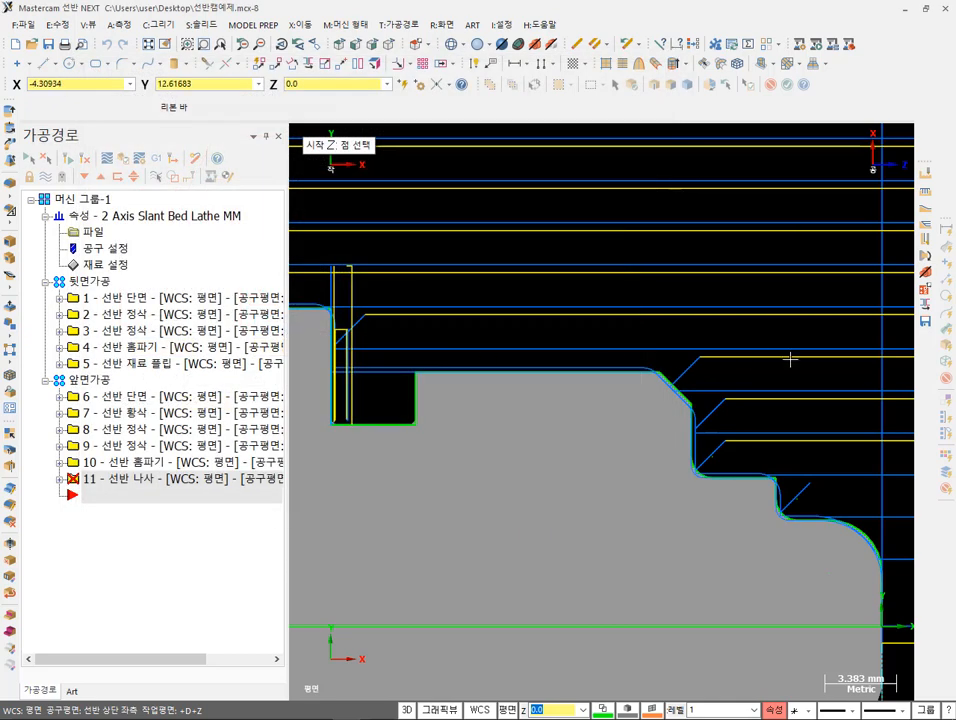
left_click(695, 408)
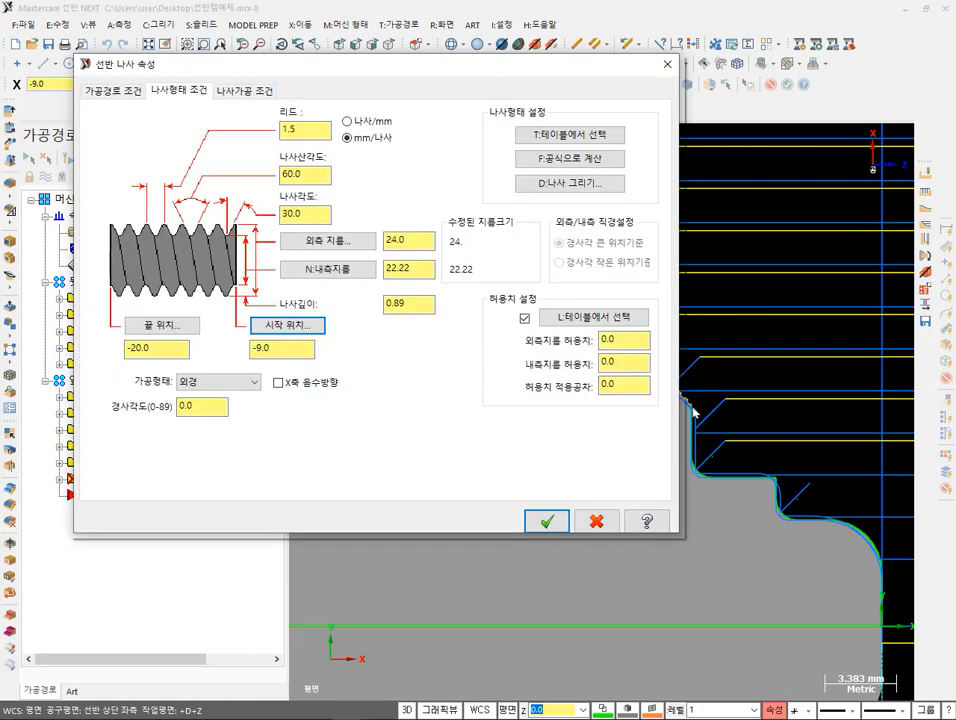
left_click(187, 327)
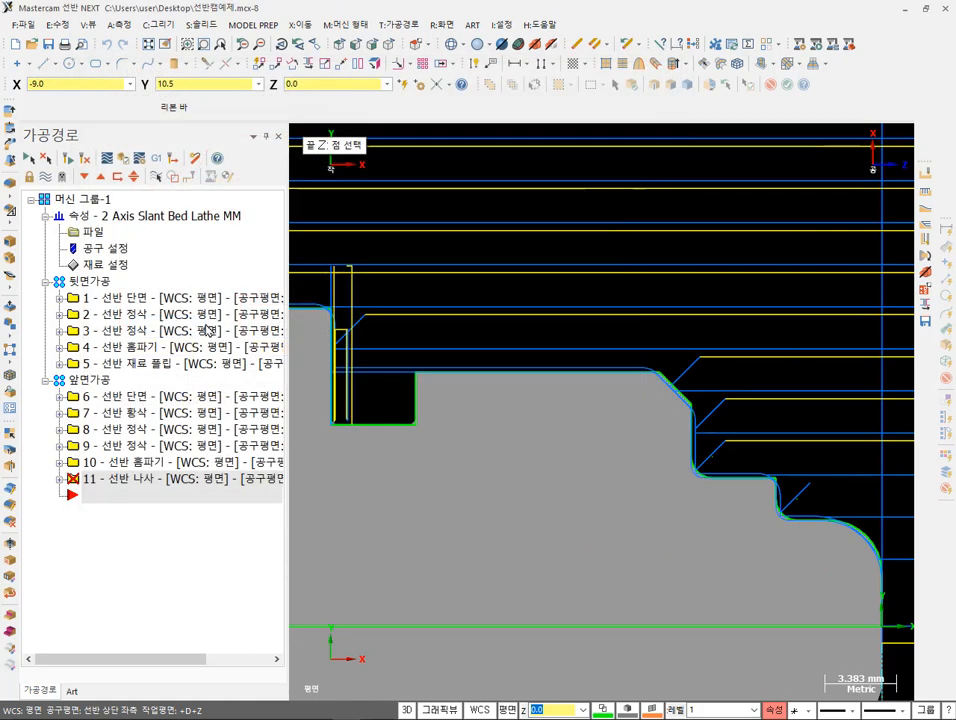
left_click(369, 426)
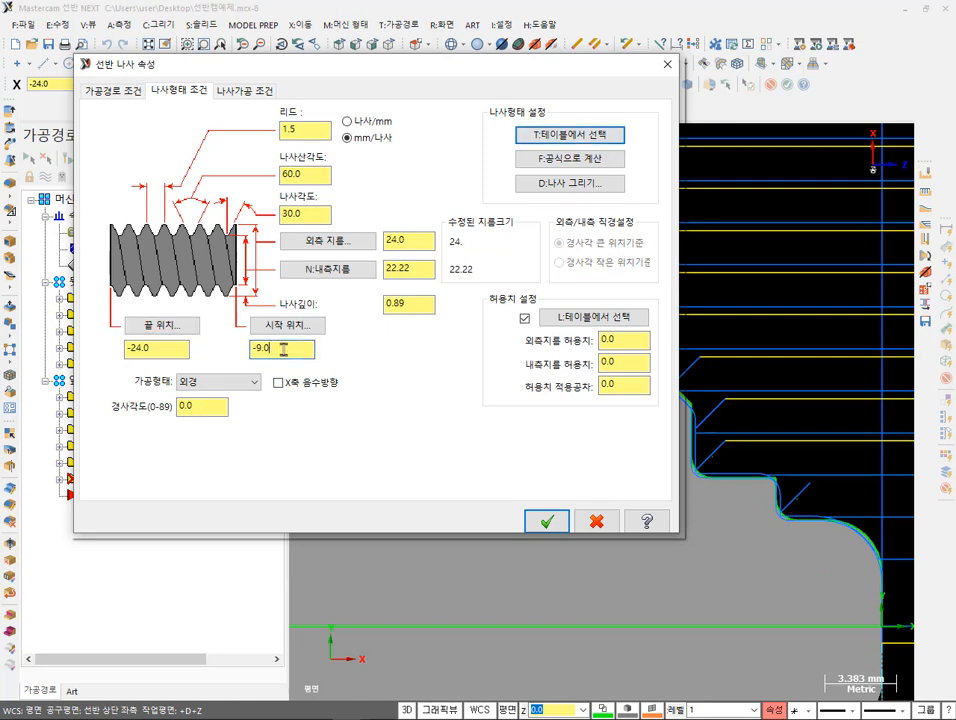
left_click(180, 346)
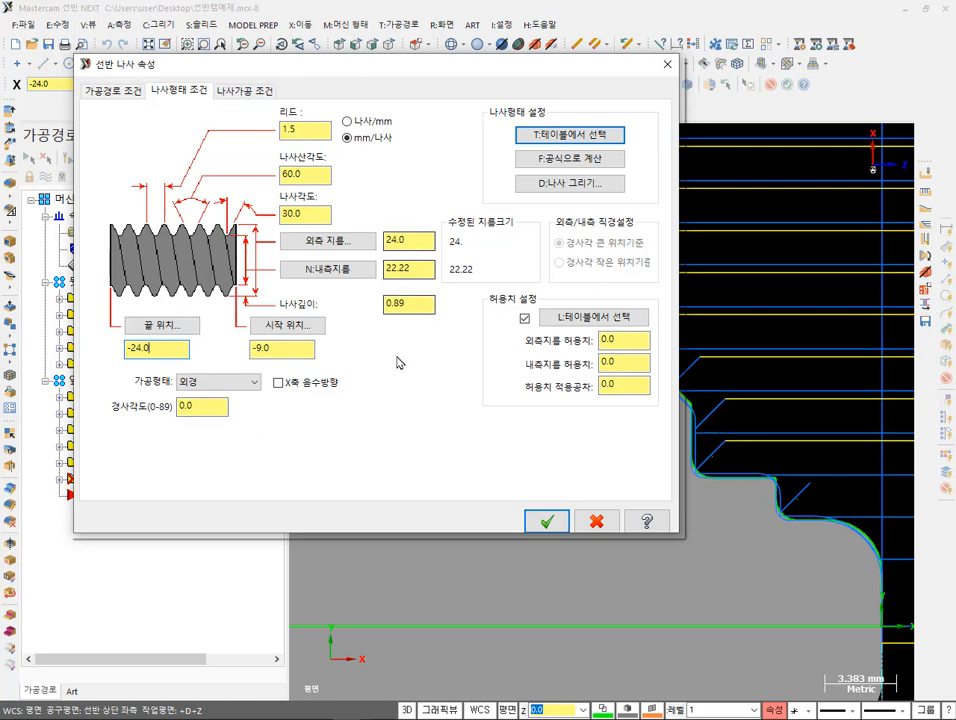
- Set the thread cutting parameters' NC code format to Box (박스)
left_click(260, 91)
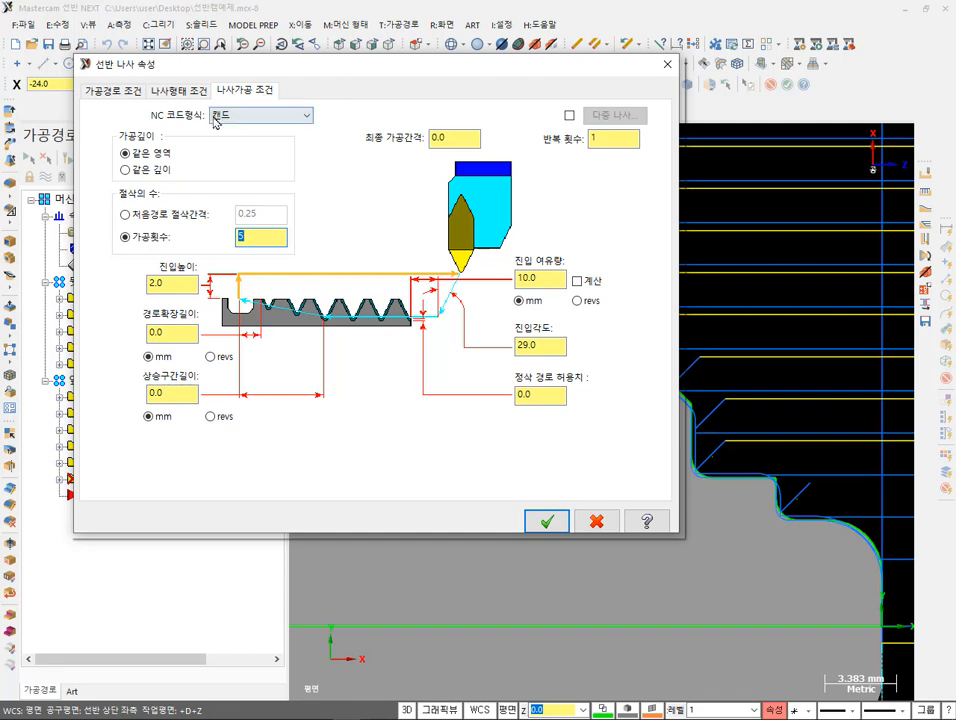
left_click(285, 119)
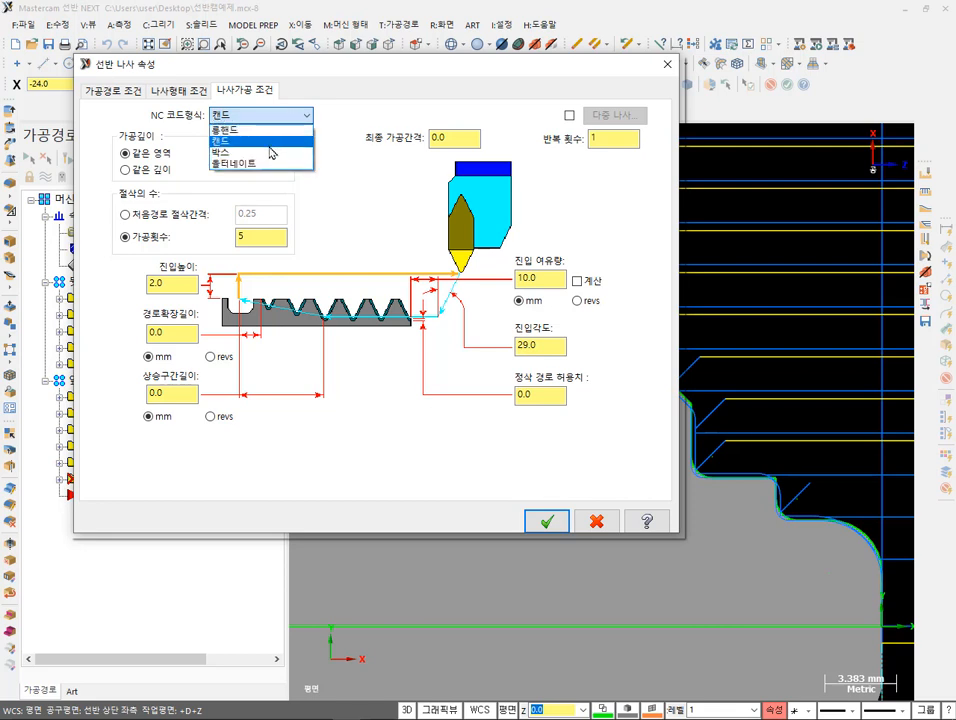
left_click(262, 152)
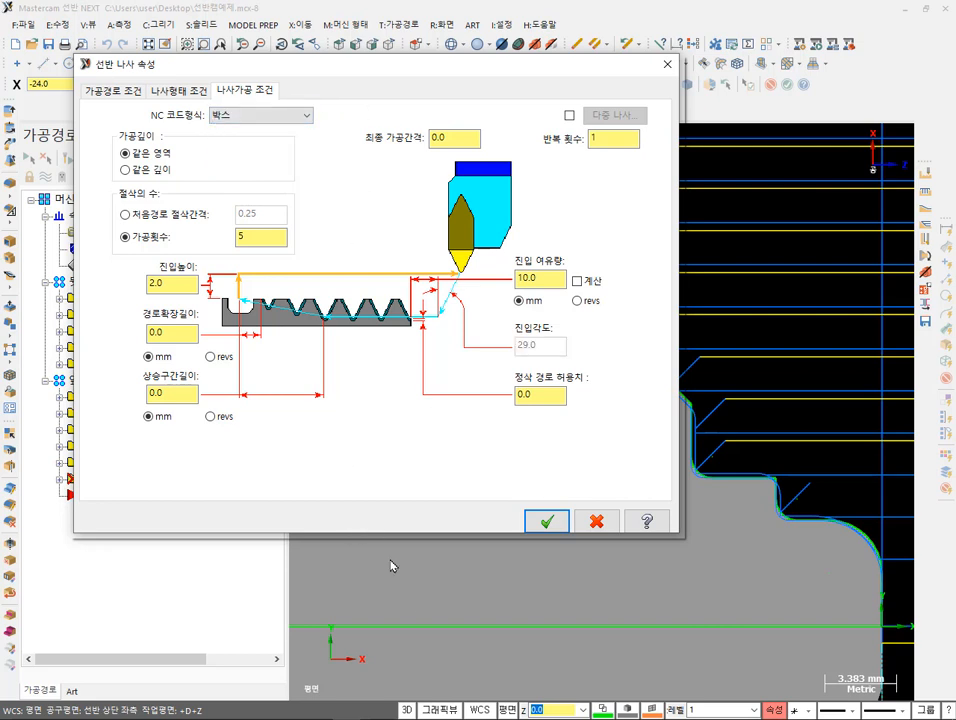
- Switch to the Hangul worksheet to check the threading code in its process table, and return to Mastercam's thread cutting parameters
key("alt+Tab")
left_click_drag(734, 583, 649, 587)
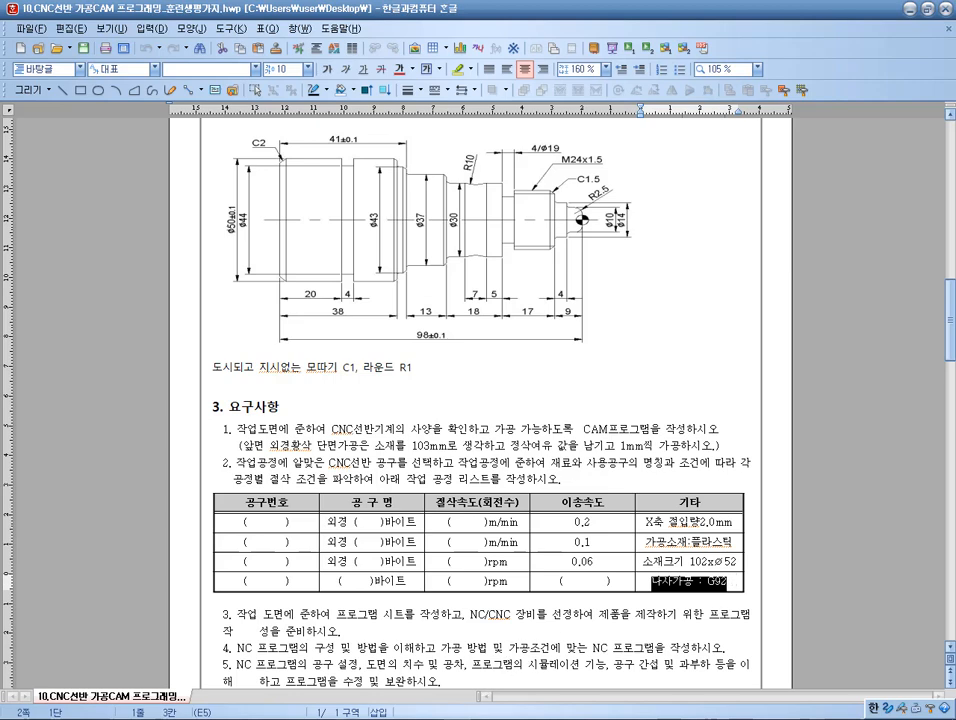
mouse_move(347, 718)
left_click(363, 654)
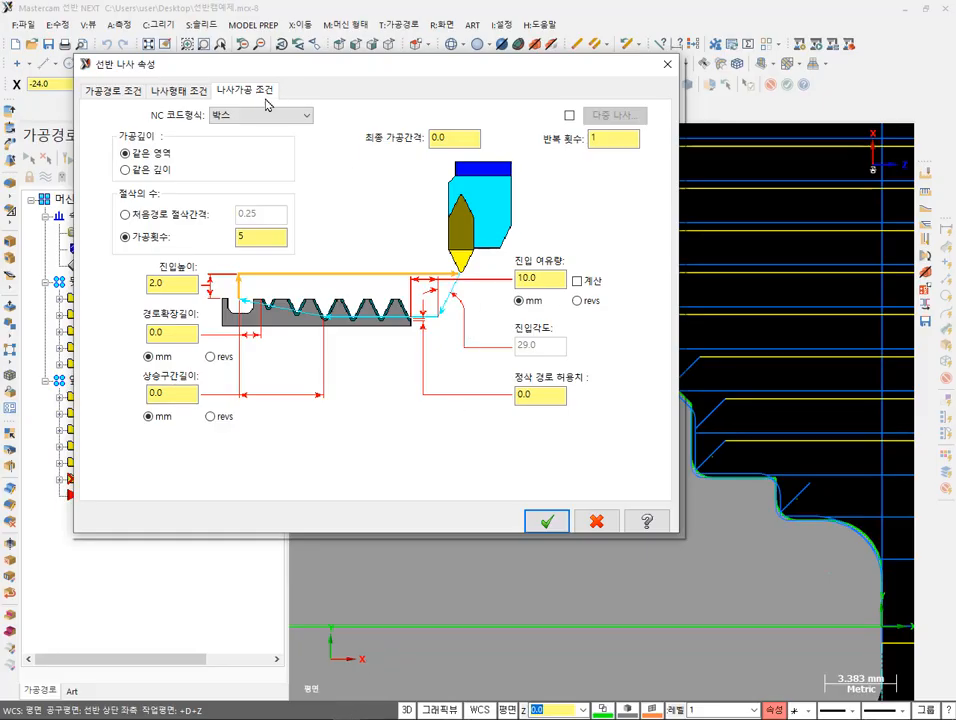
left_click(222, 116)
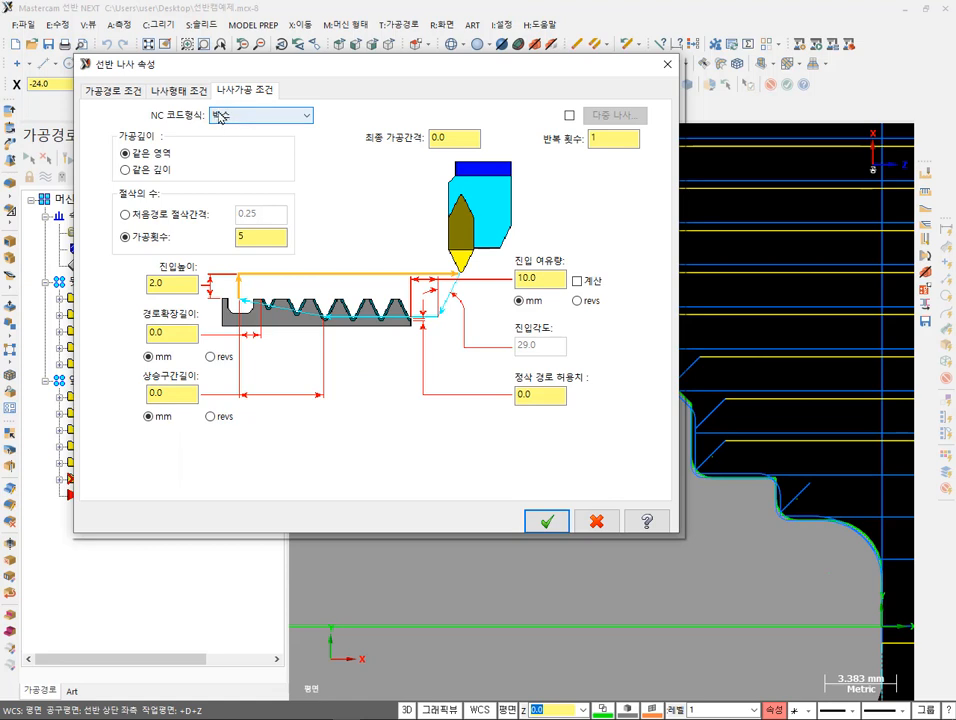
- Set the number of thread cuts to 6 and the entry clearance to 2 mm, and accept the threading operation
left_click(253, 237)
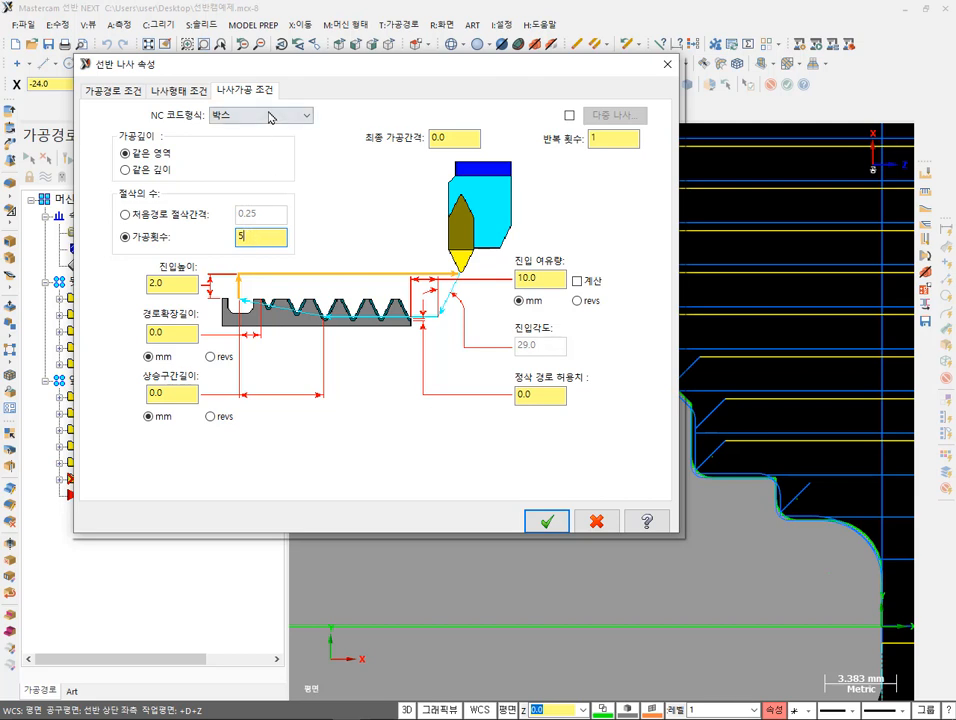
double_click(260, 237)
type("6")
left_click(548, 281)
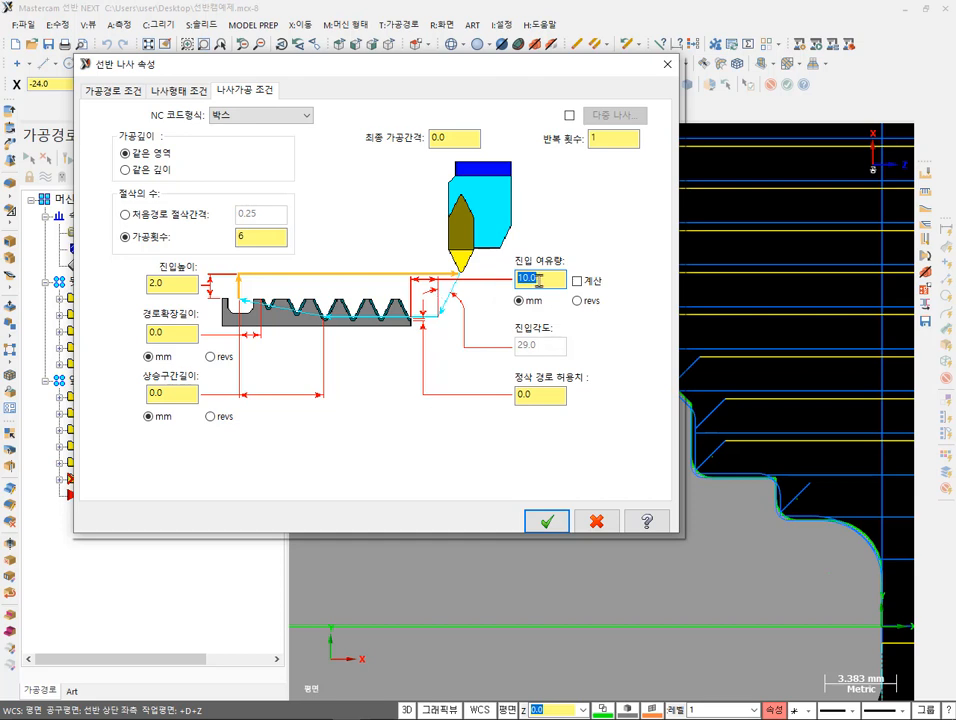
type("2")
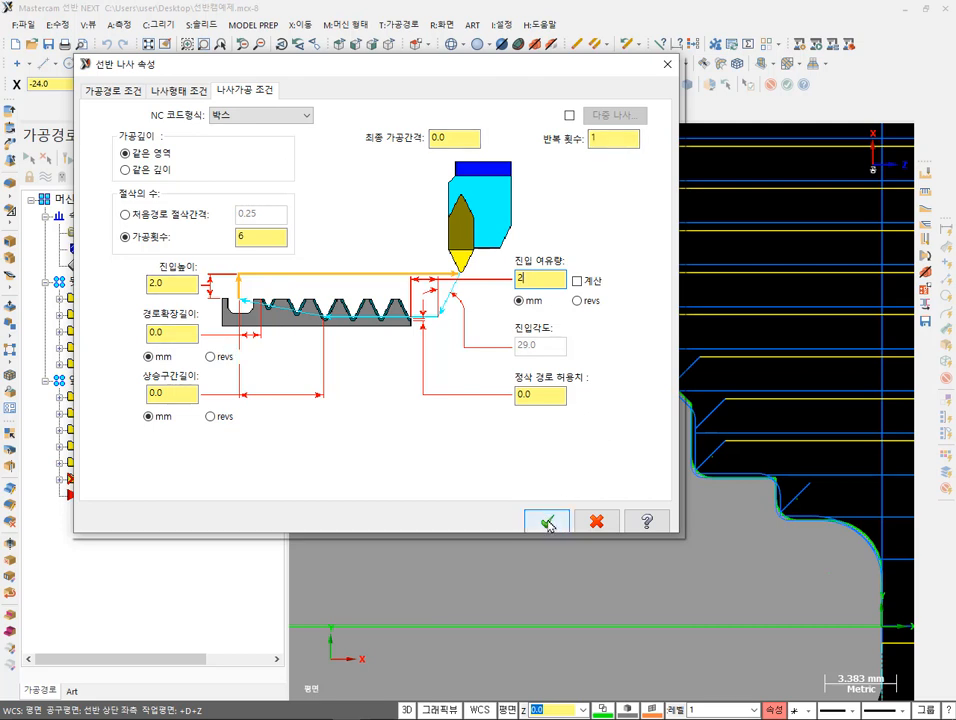
left_click(179, 284)
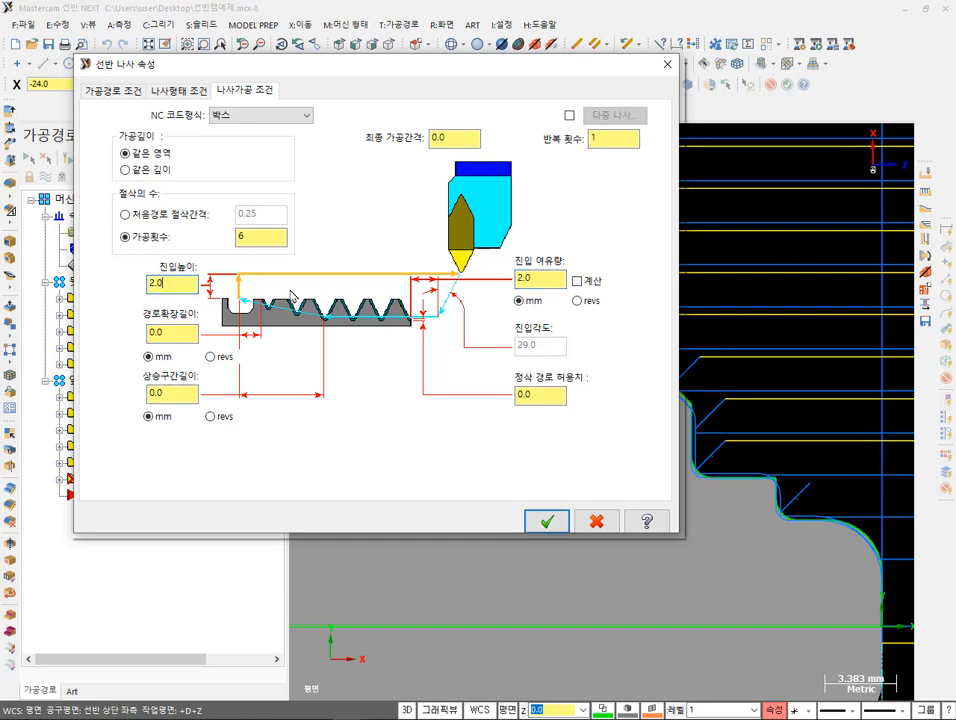
left_click(551, 282)
left_click(543, 522)
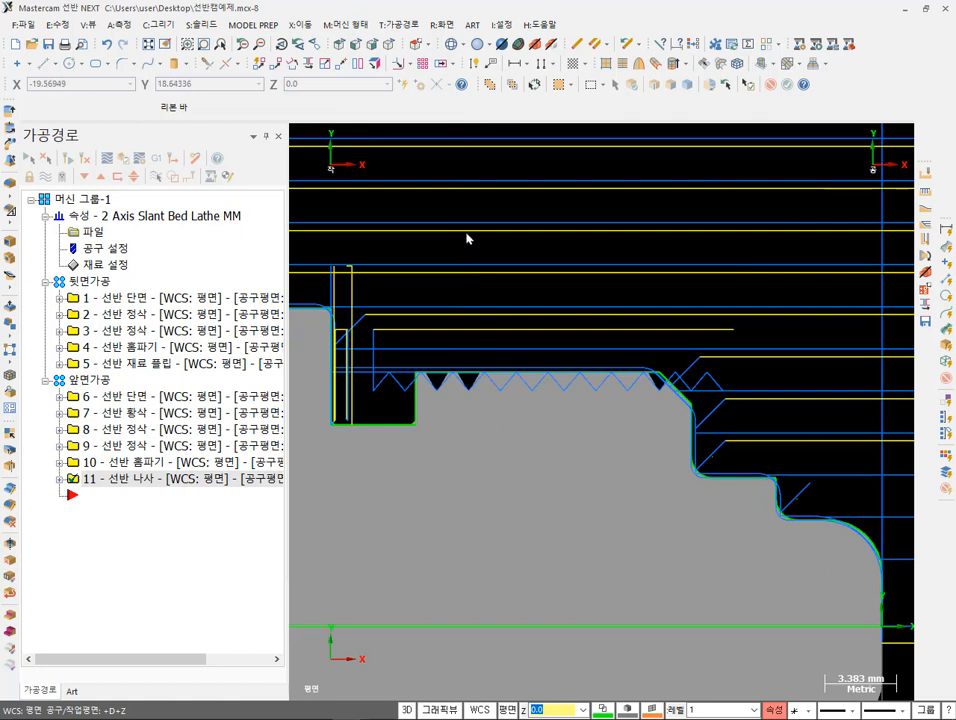
- Examine the thread toolpath's run-in ahead of the chamfer and its run-out in the relief groove
scroll(466, 237, "up", 1)
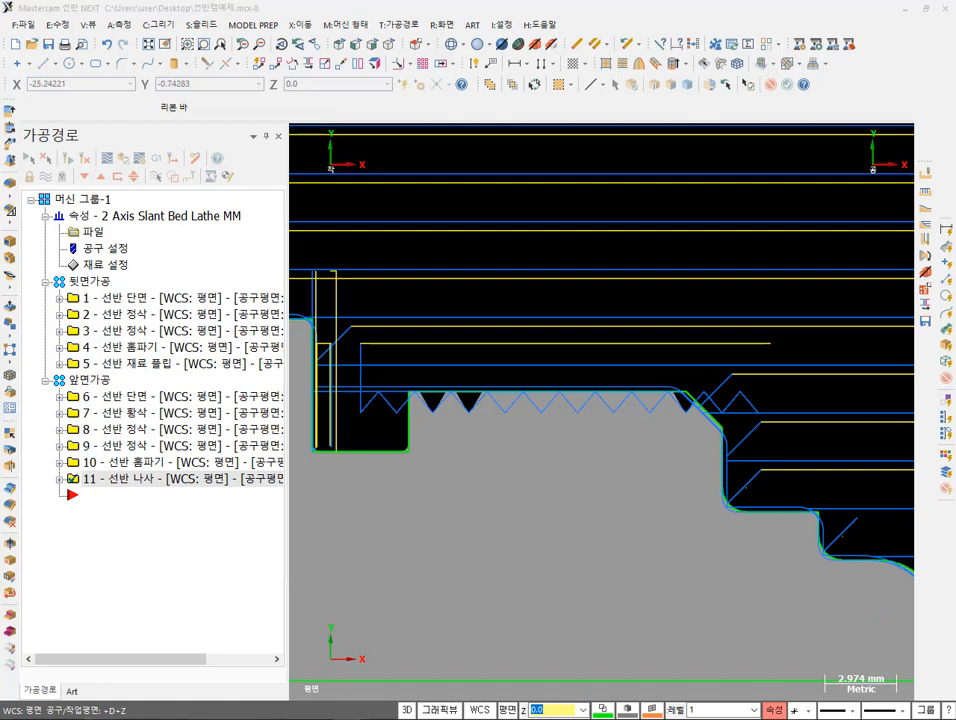
left_click_drag(762, 402, 757, 446)
left_click_drag(723, 405, 718, 453)
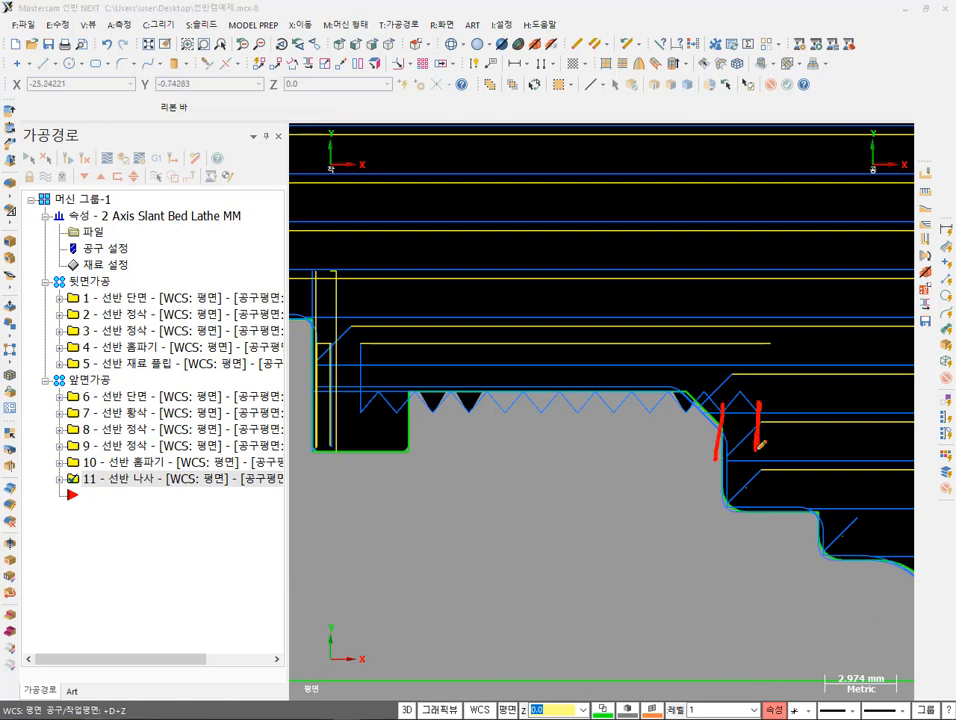
left_click_drag(359, 405, 366, 470)
right_click(564, 278)
left_click(587, 424)
scroll(700, 365, "down", 5)
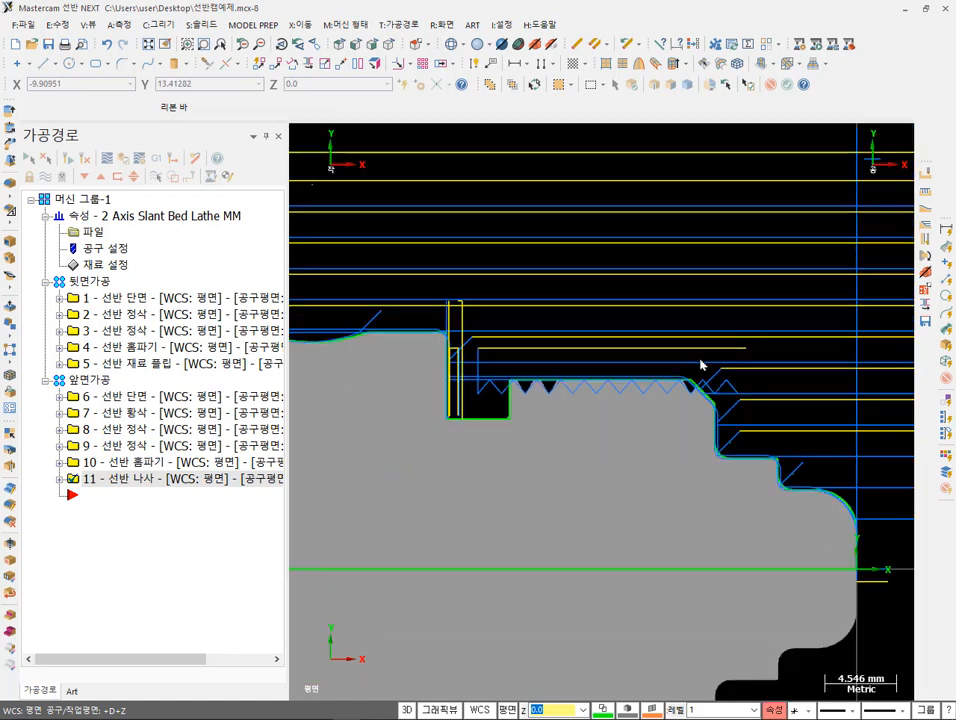
scroll(700, 406, "down", 3)
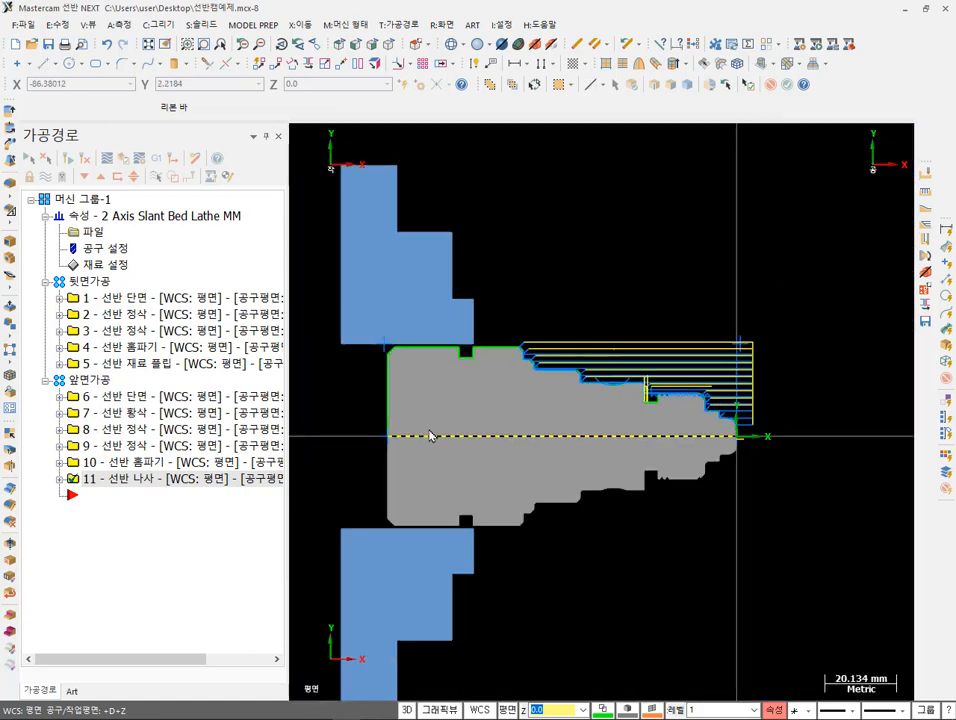
- Open the verification of all operations in the machine group and hide the fixtures
left_click(95, 199)
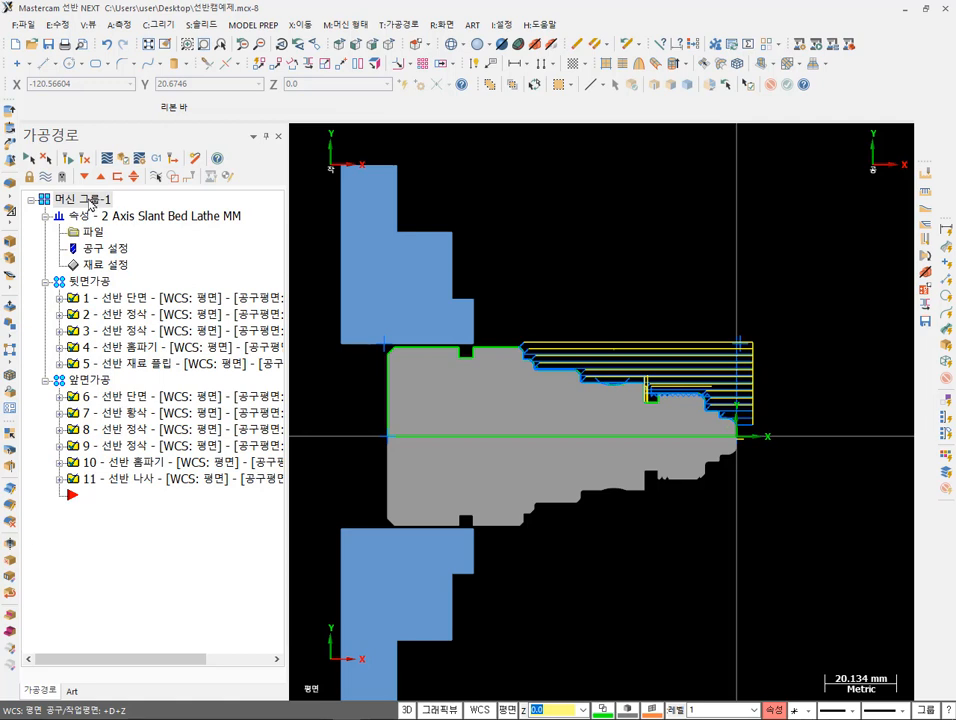
left_click(123, 158)
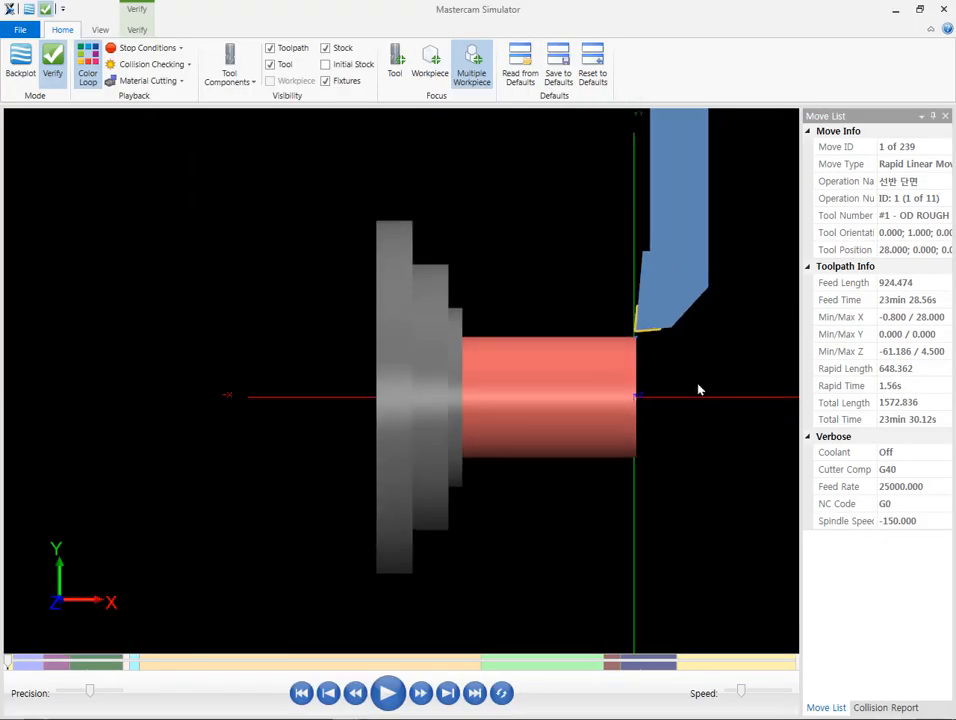
scroll(333, 260, "up", 2)
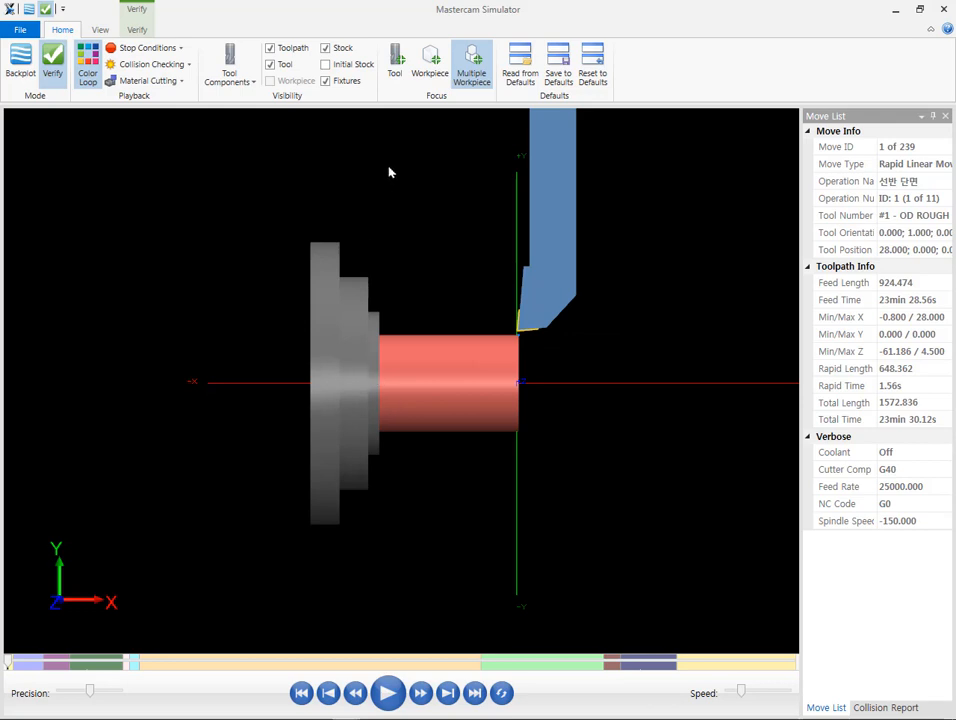
left_click(325, 81)
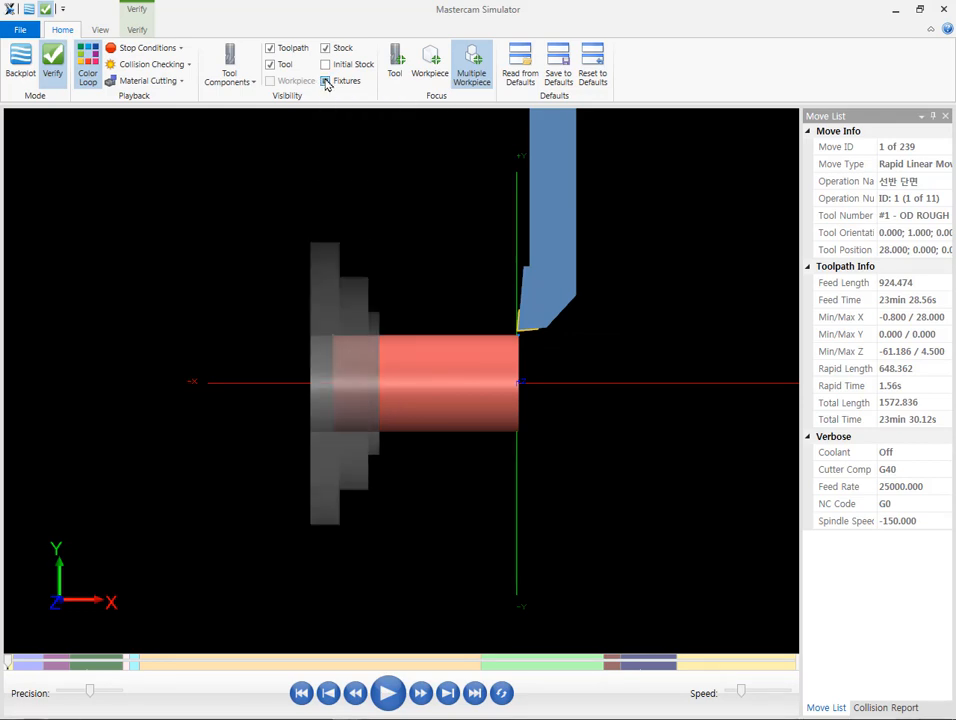
scroll(424, 216, "up", 2)
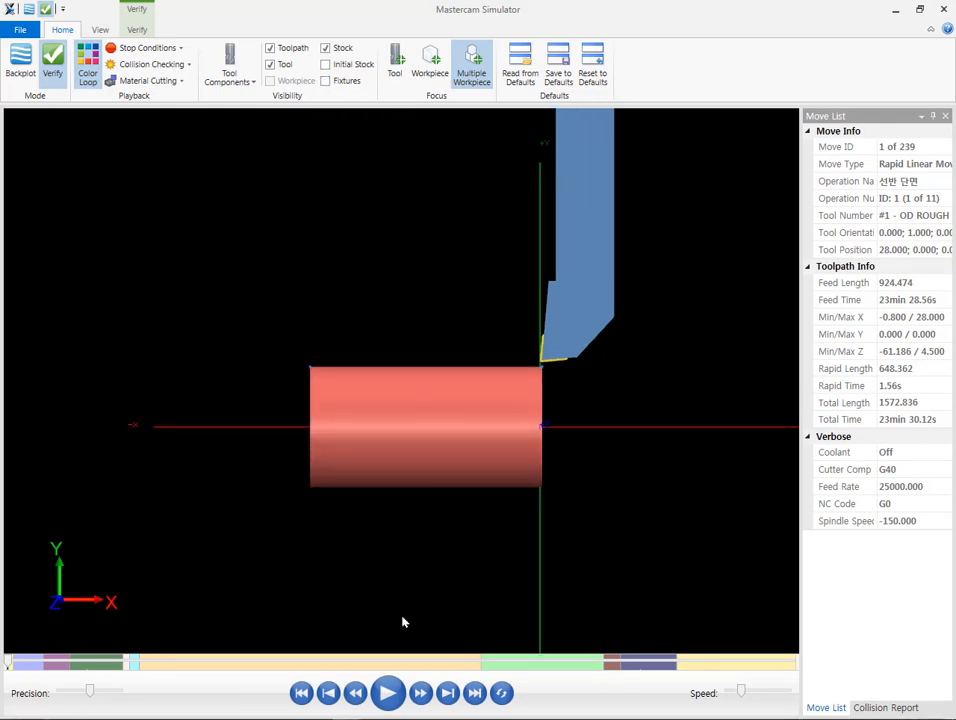
- Run the full machining simulation and inspect the finished shaft and its thread from an angled view
left_click(388, 692)
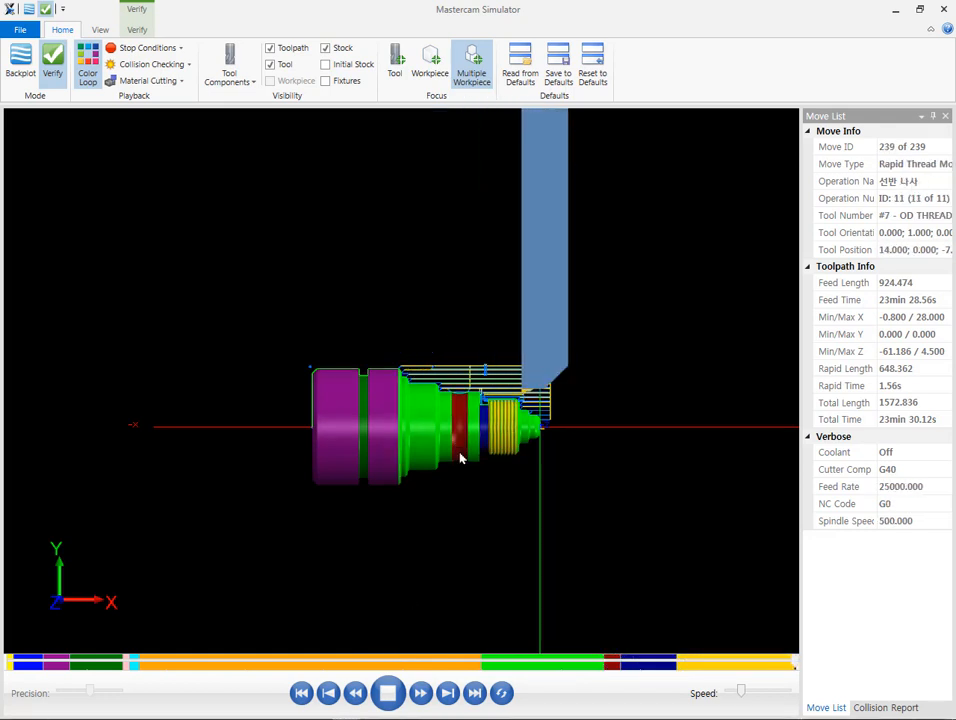
scroll(459, 452, "up", 5)
middle_click_drag(519, 417, 489, 437)
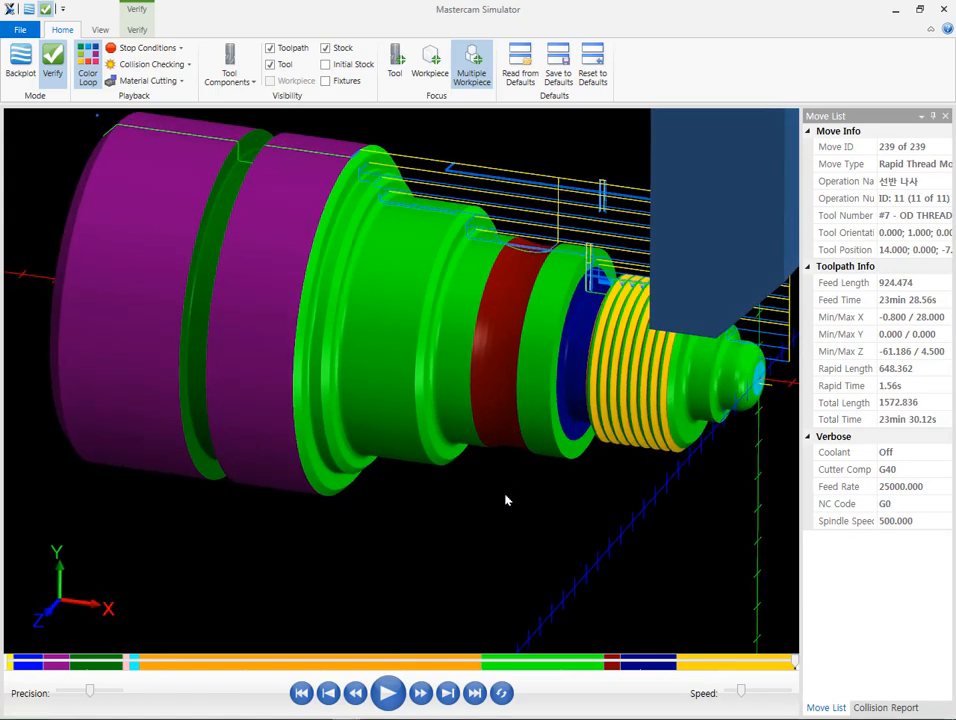
scroll(513, 516, "down", 1)
scroll(432, 257, "up", 1)
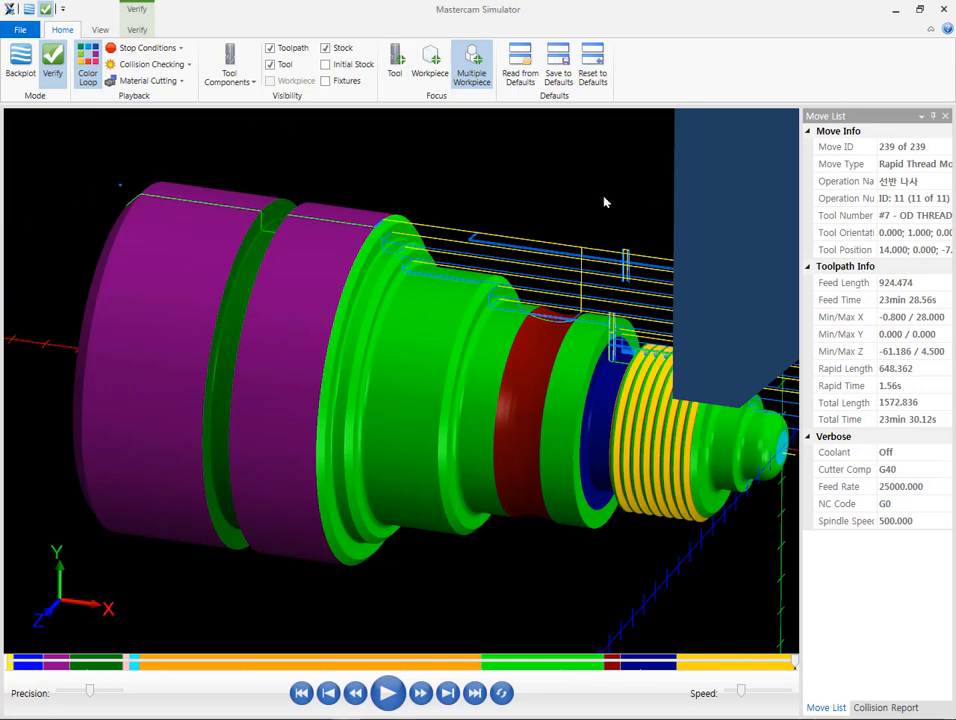
- Leave the simulator for the lathe programming window and review which operations belong to the back-side (뒷면가공) and front-side (앞면가공) machining groups
left_click(895, 9)
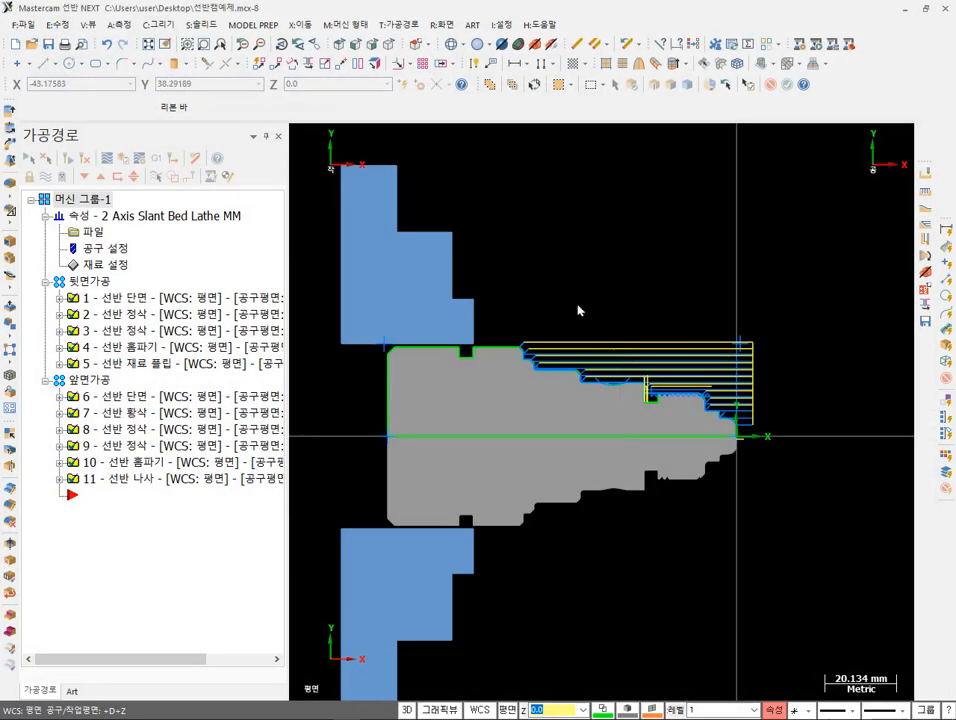
left_click(89, 282)
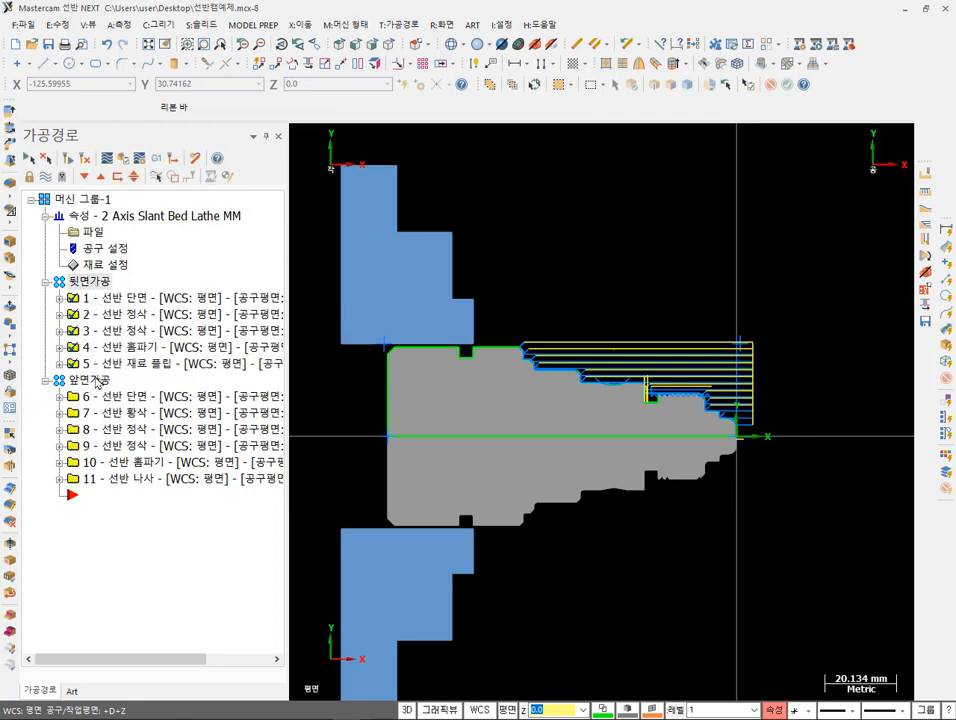
left_click(96, 382)
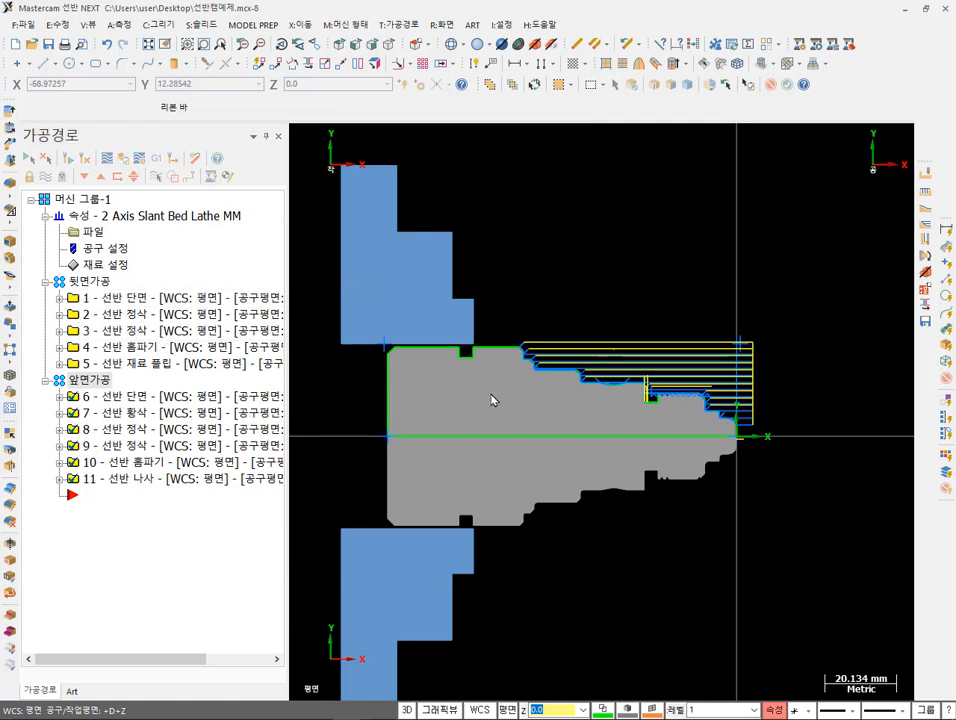
scroll(418, 408, "up", 2)
scroll(418, 408, "down", 1)
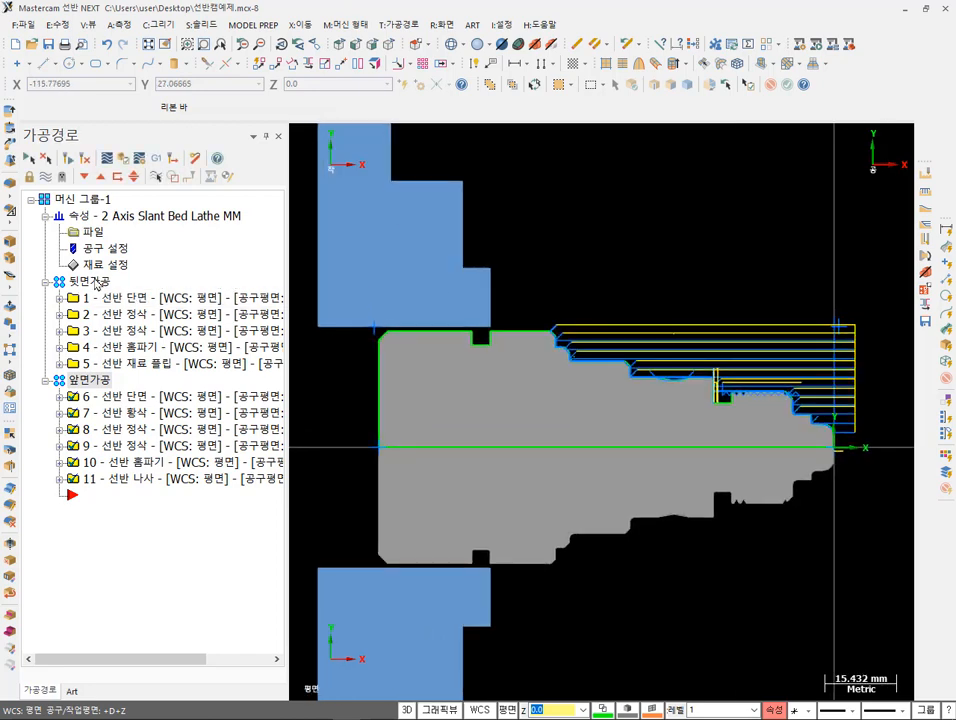
left_click(89, 380)
left_click(89, 281)
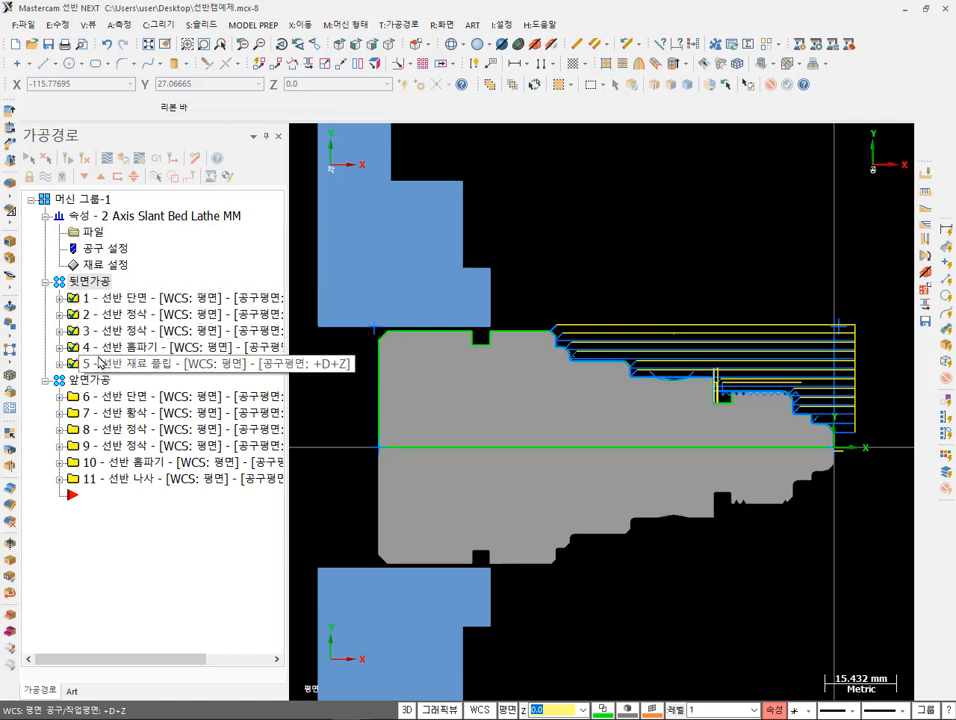
- Post only back-side operations 1 to 4 to an NC file, overwriting the existing file and excluding the remaining operations
left_click(78, 299)
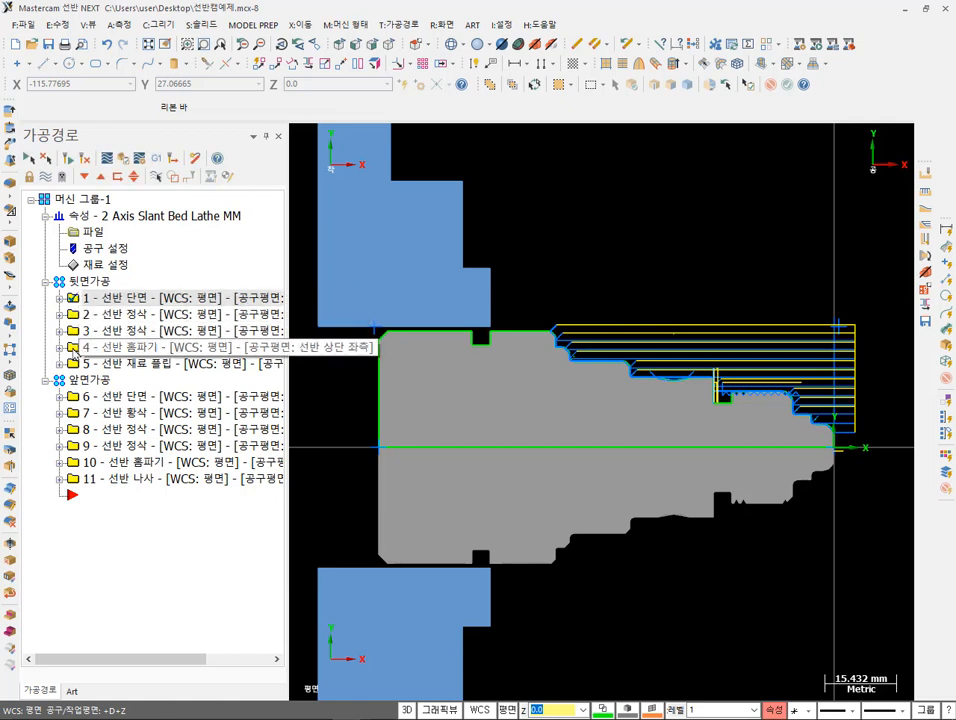
left_click(76, 348, "shift")
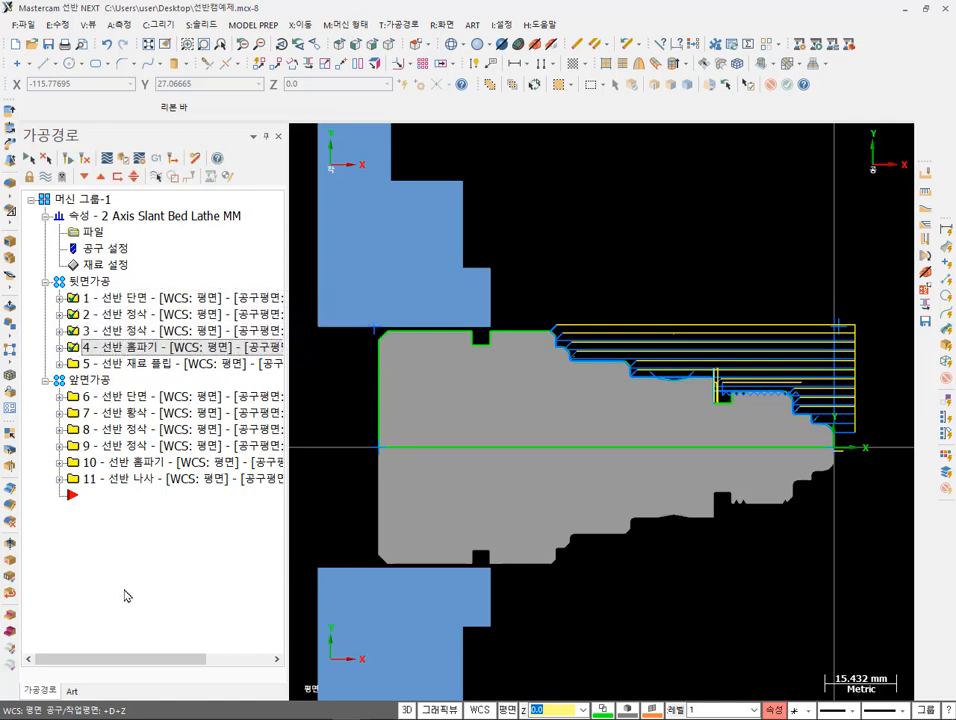
left_click(156, 158)
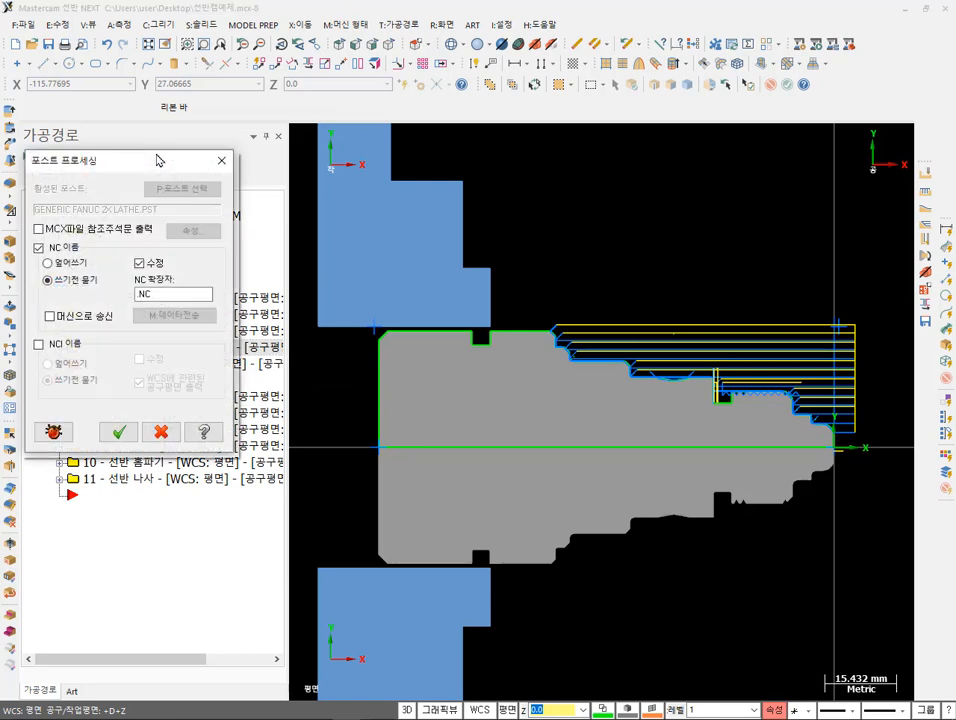
left_click_drag(152, 164, 730, 171)
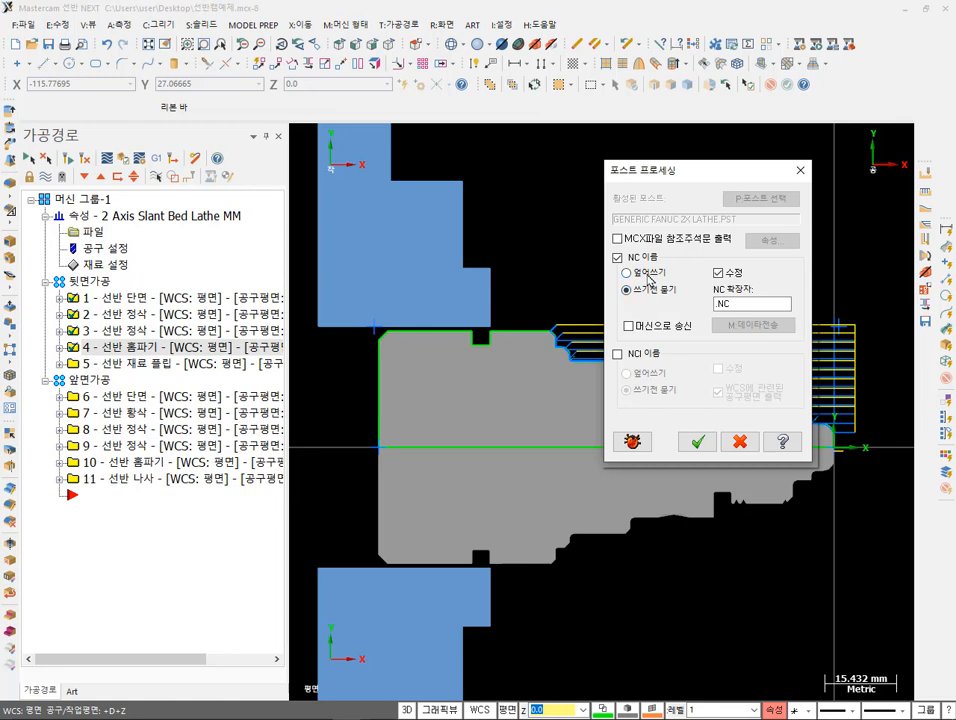
left_click(649, 277)
left_click(699, 443)
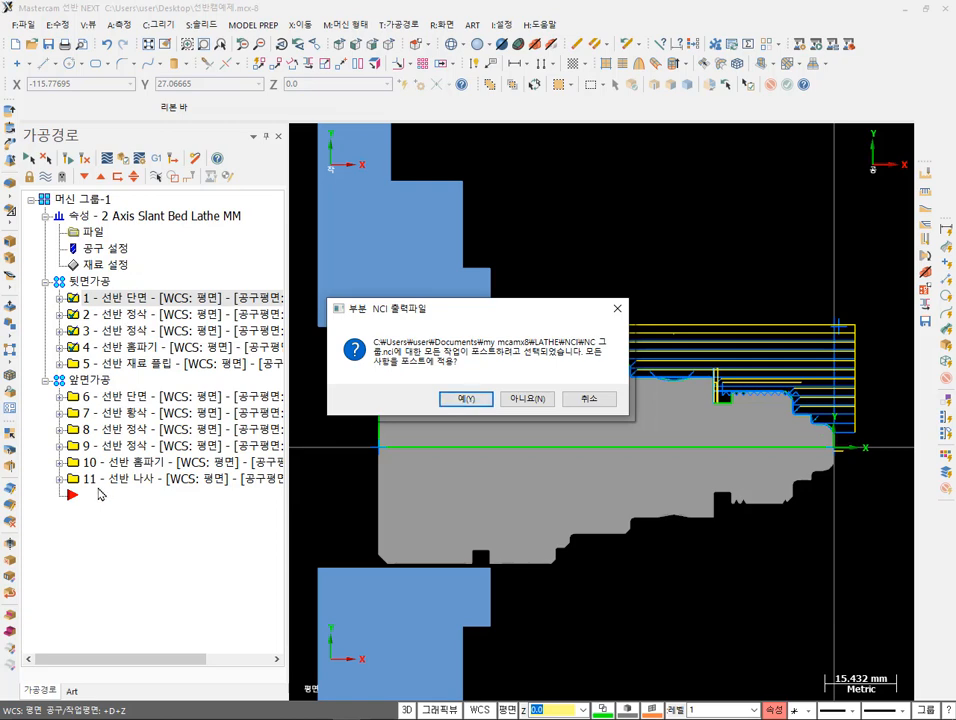
left_click(527, 399)
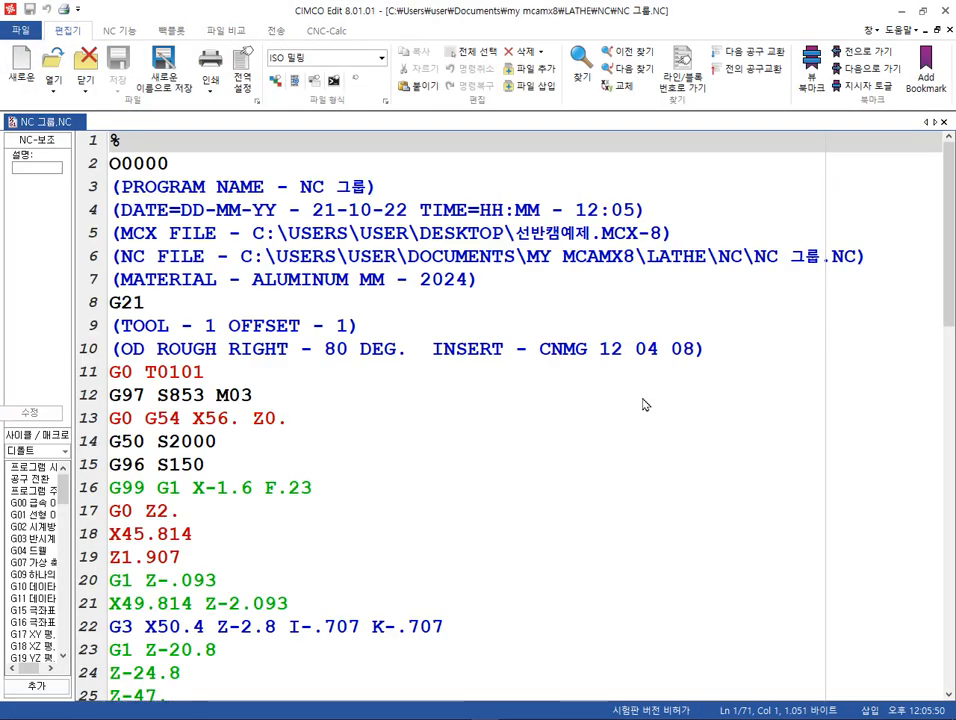
- Read through the posted NC program in CIMCO Edit from the header to the end code
scroll(645, 403, "down", 9)
scroll(648, 402, "down", 6)
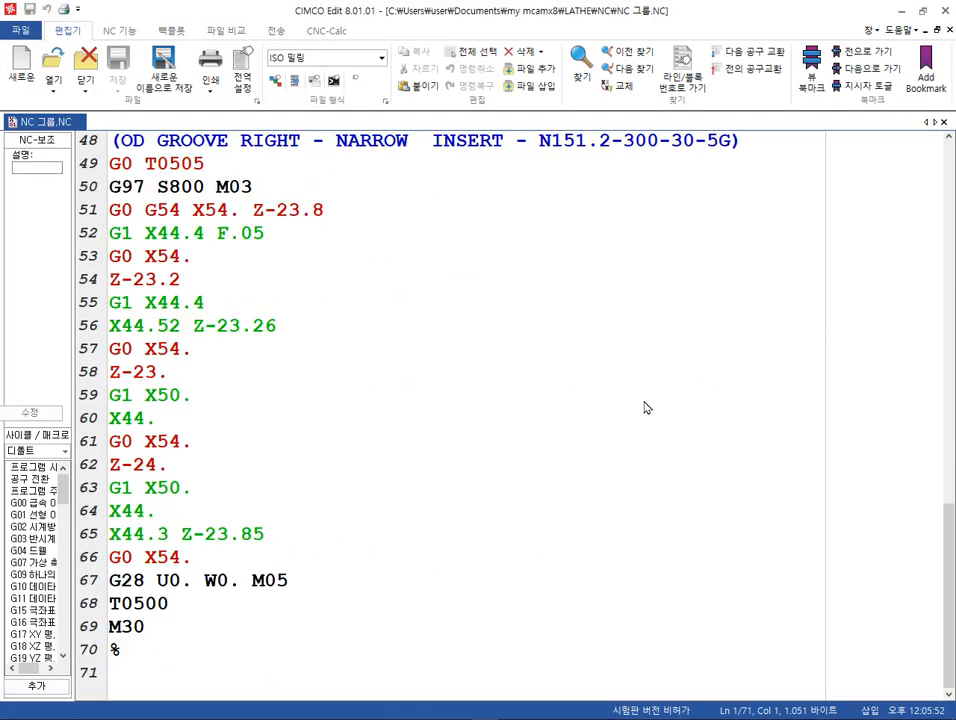
scroll(645, 407, "up", 16)
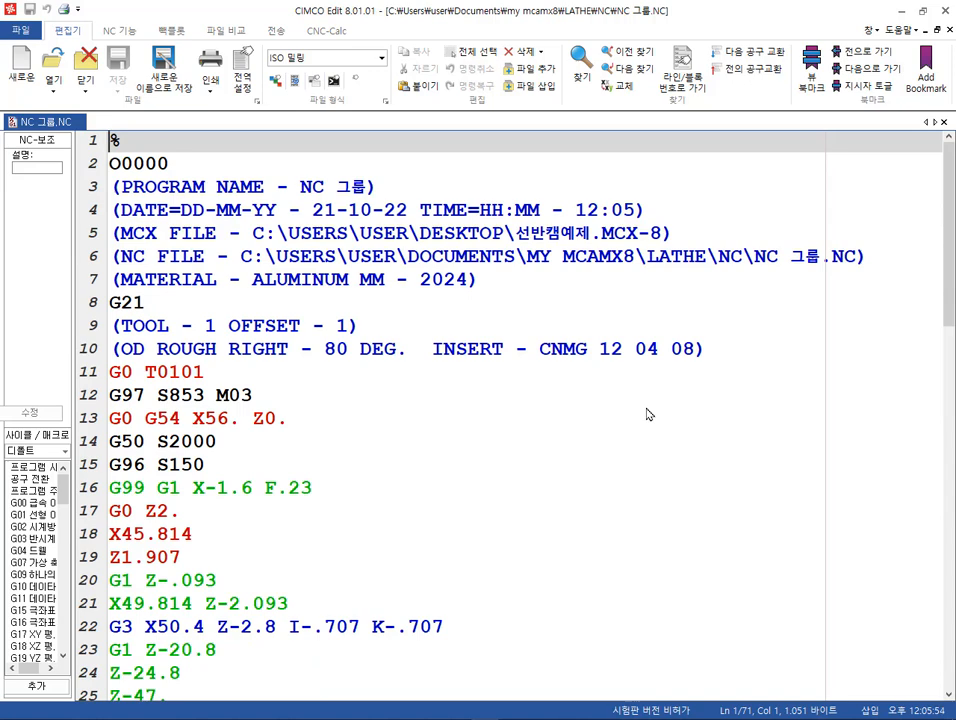
- Open the NC program in the backplot and play its whole toolpath at a faster speed
left_click(170, 32)
left_click(22, 68)
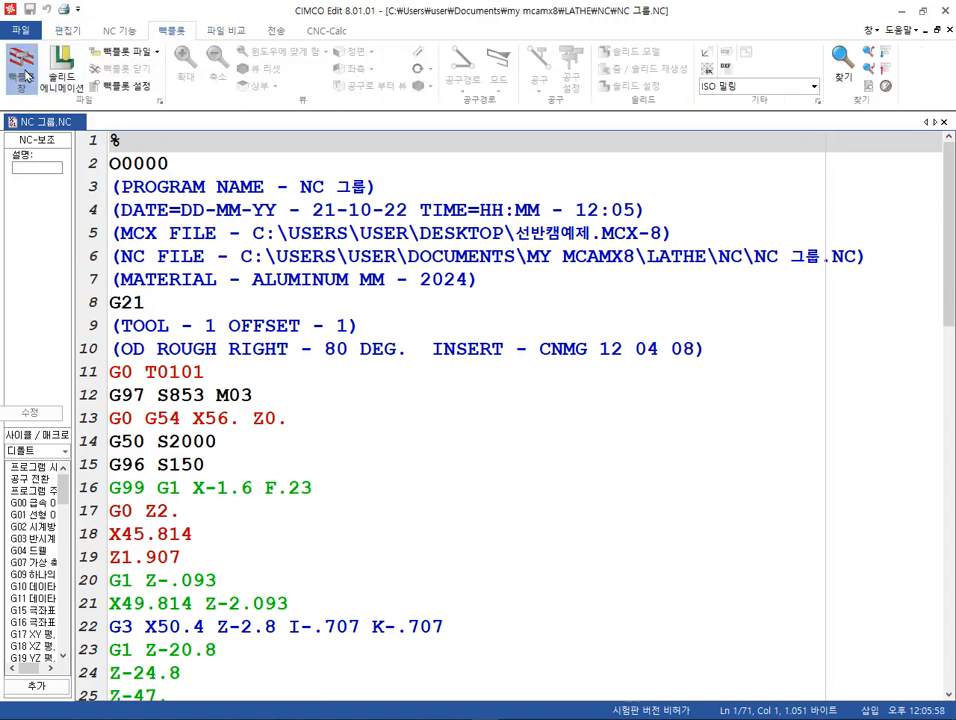
scroll(647, 402, "down", 4)
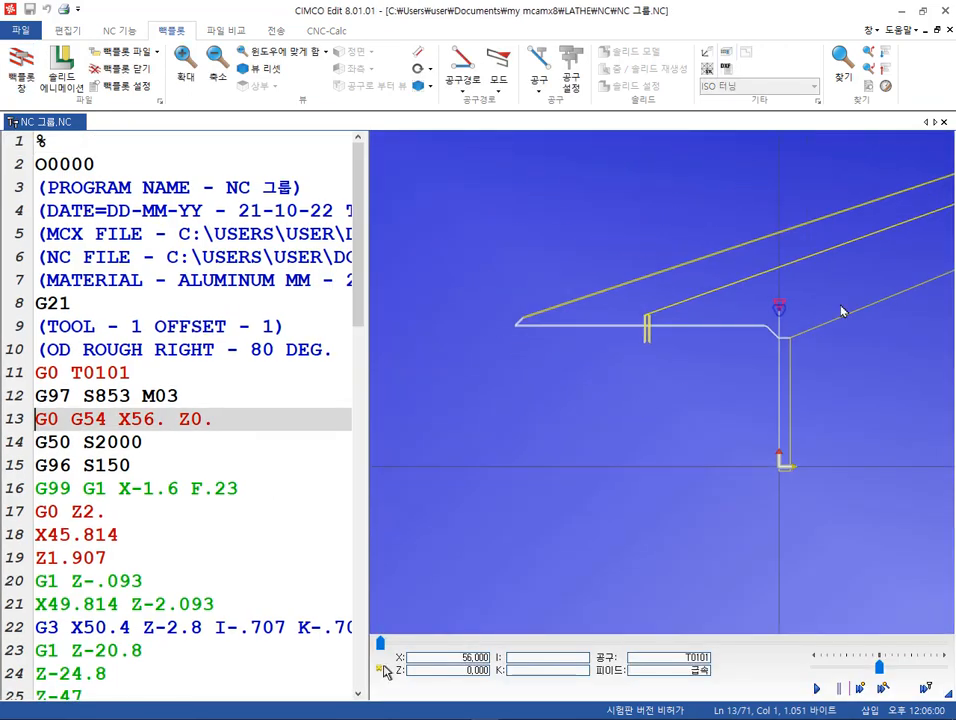
scroll(888, 220, "up", 1)
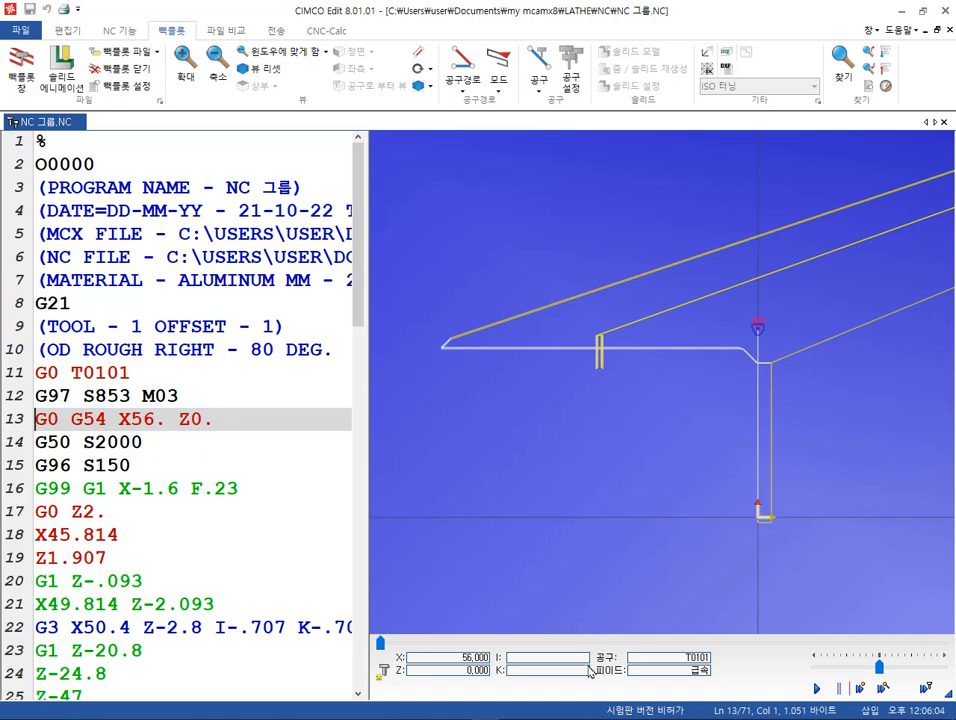
left_click(816, 688)
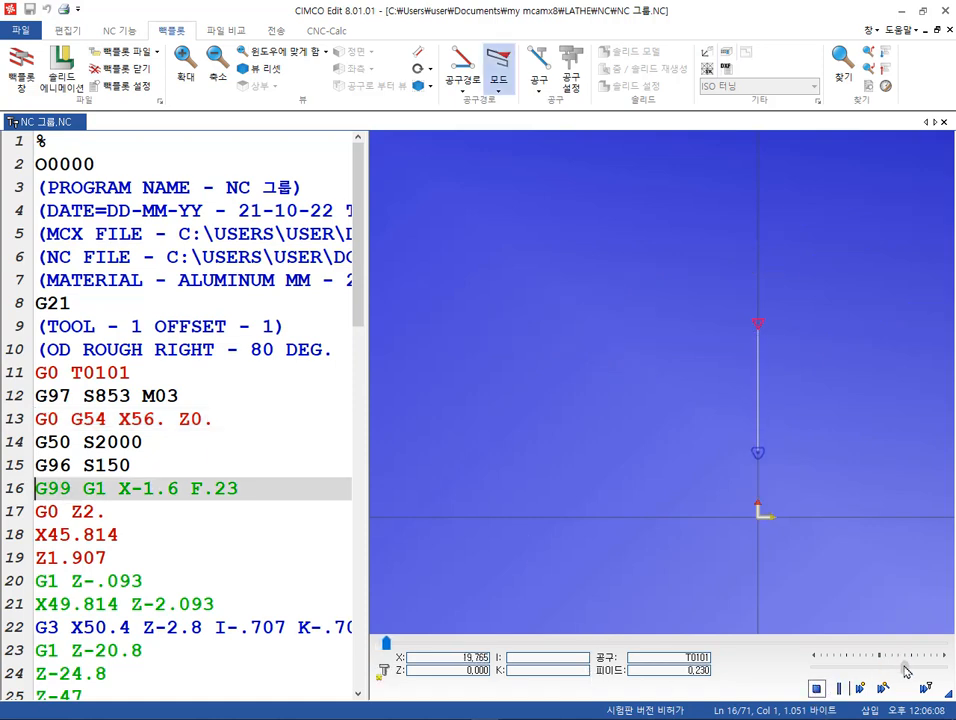
left_click_drag(906, 669, 923, 671)
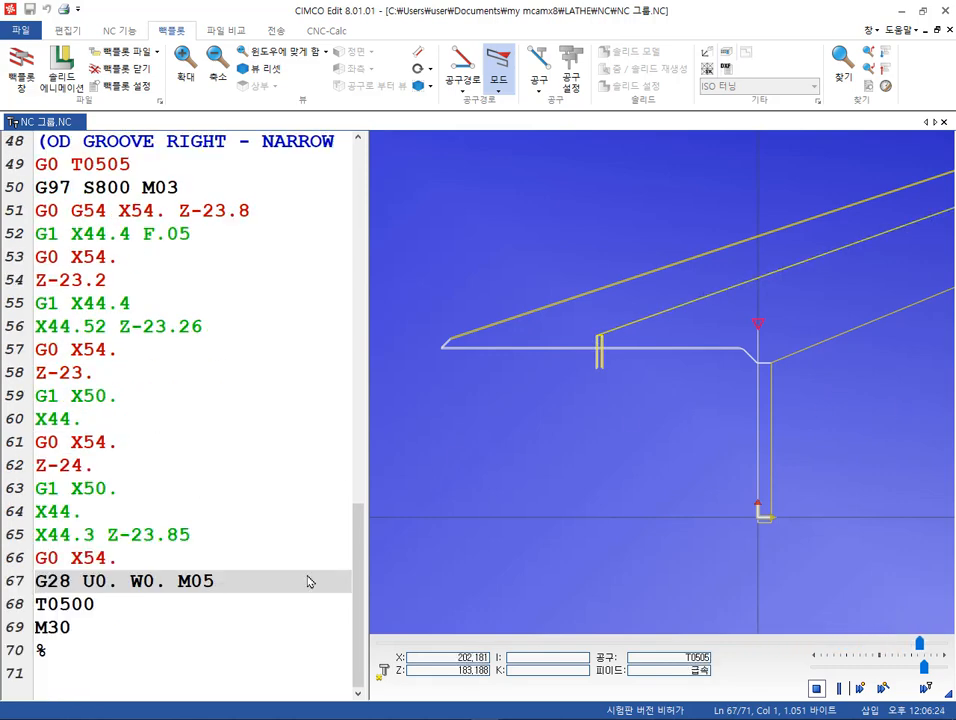
scroll(541, 418, "up", 2)
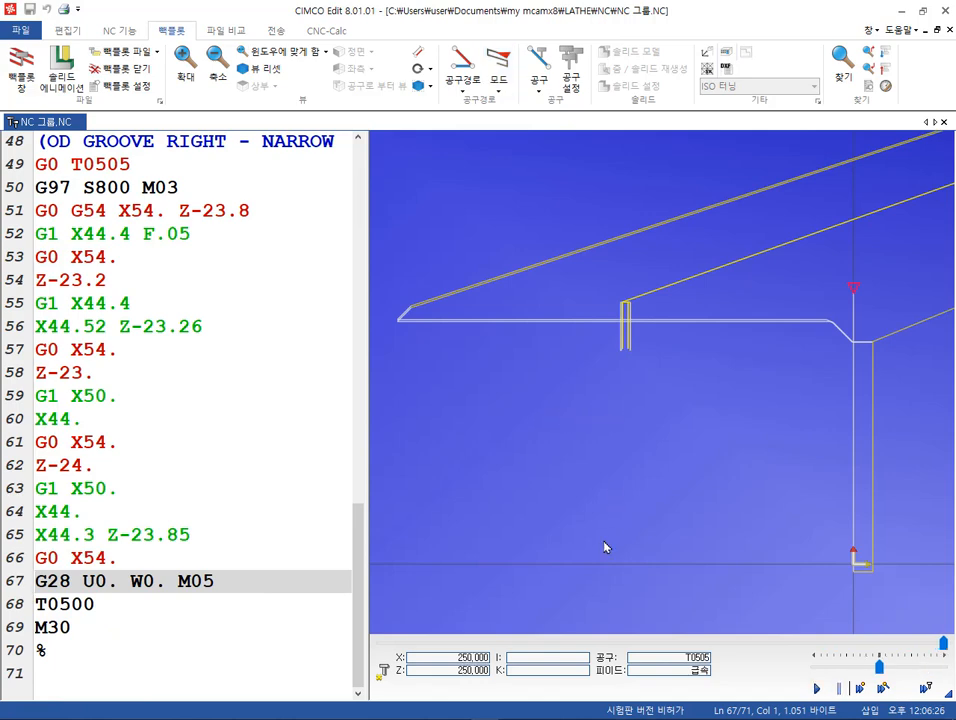
- Return to the start of the program, widen the code area, and place the cursor on the G0 T0101 tool call
left_click(205, 662)
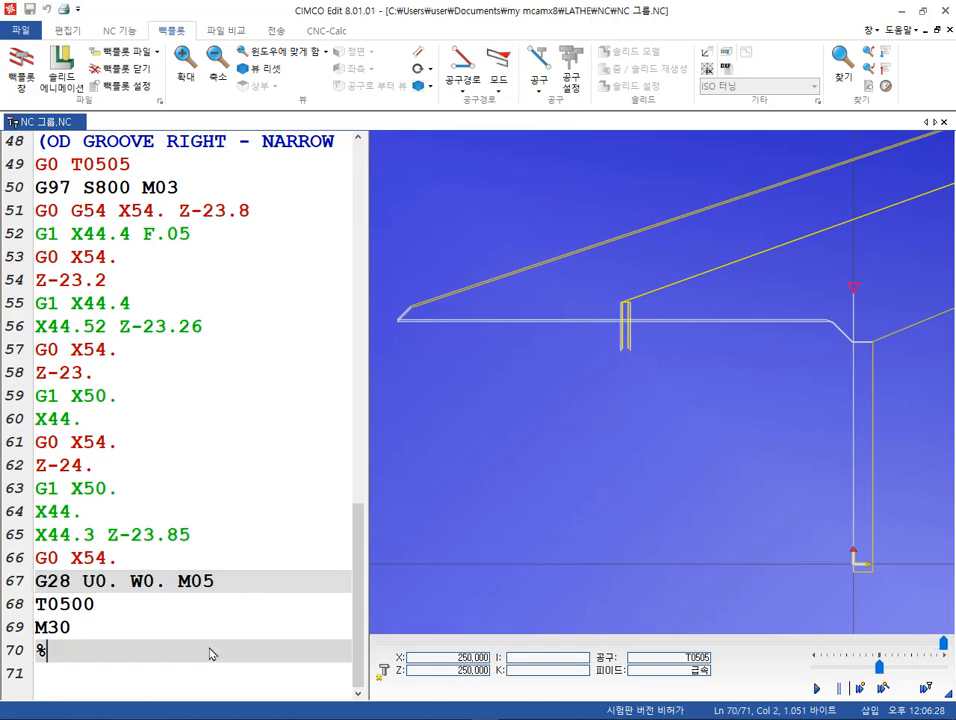
scroll(254, 555, "up", 16)
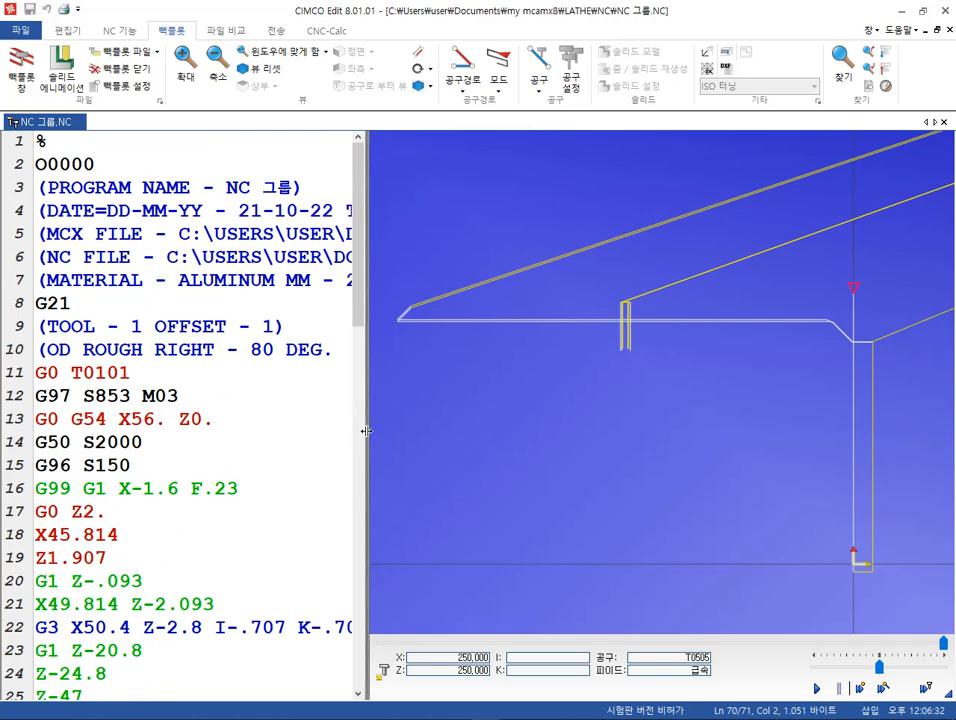
left_click_drag(366, 430, 665, 455)
left_click(390, 374)
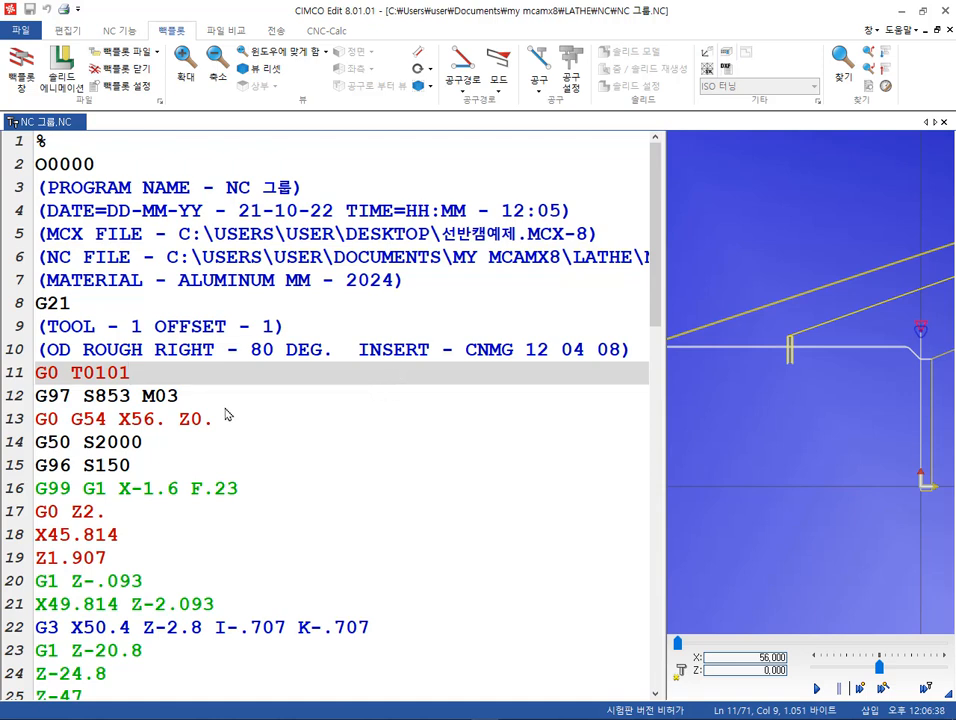
- Examine the G50 S2000 and G96 S150 spindle lines together with the F.23 feed of the first cut
left_click_drag(145, 465, 28, 455)
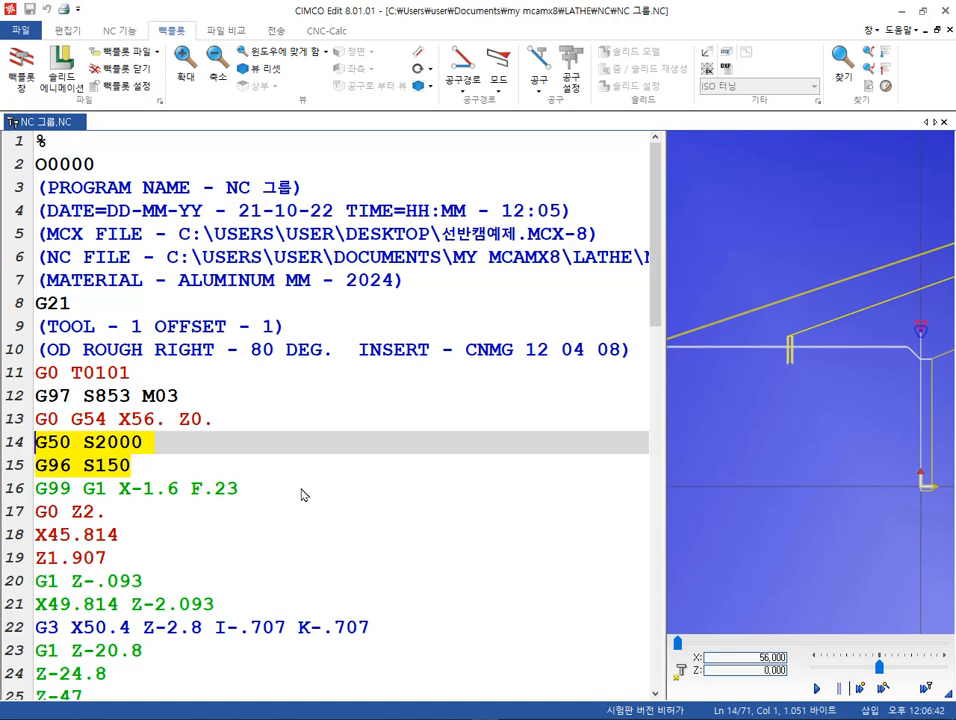
left_click_drag(240, 490, 191, 490)
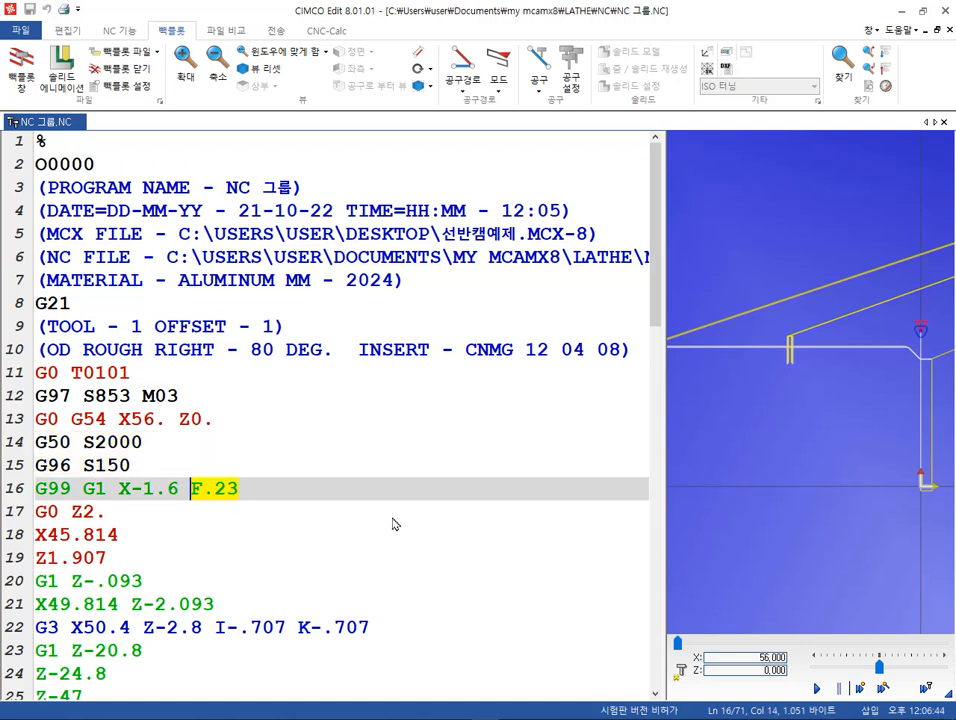
left_click_drag(140, 465, 16, 445)
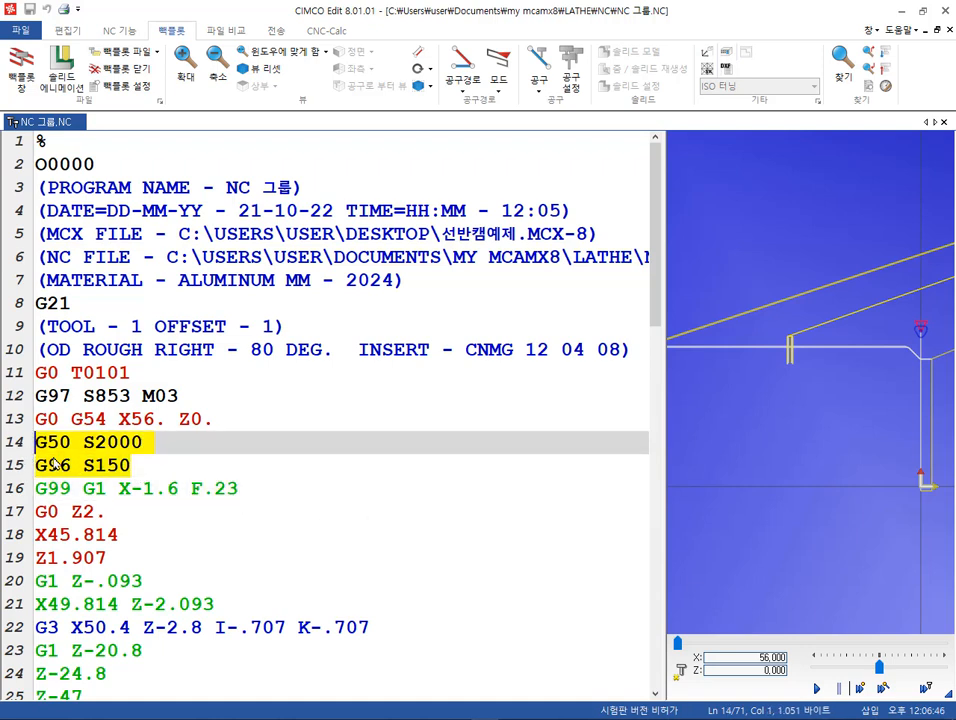
left_click_drag(240, 489, 180, 489)
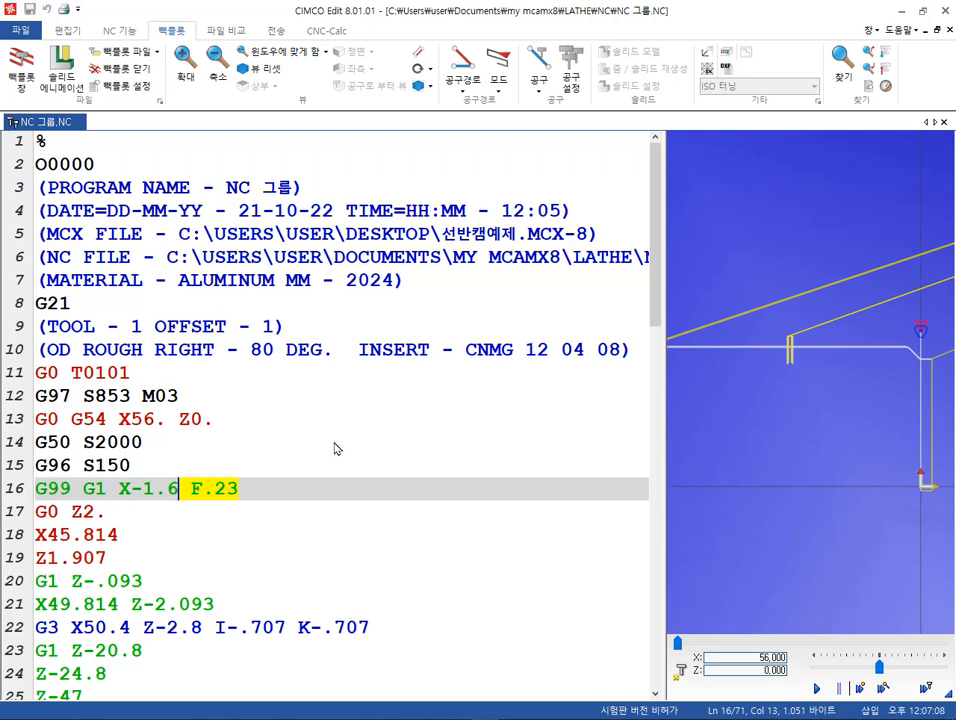
left_click(405, 471)
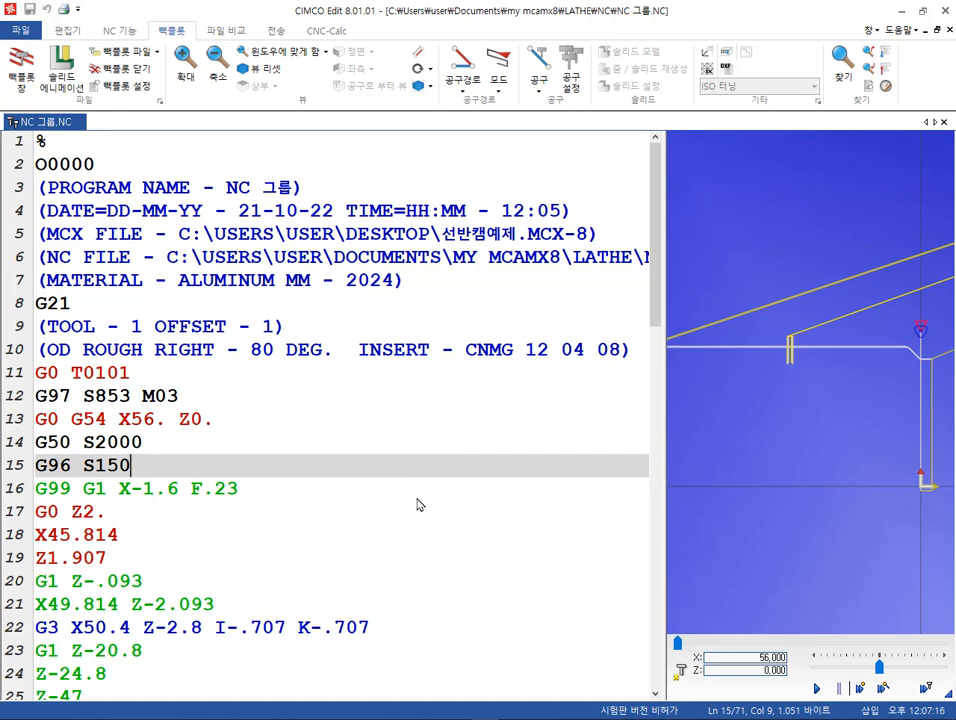
- Trace the code line by line from the G0 T0101 tool call to G0 Z2., following the tool in the backplot
scroll(420, 505, "down", 5)
scroll(420, 505, "up", 5)
left_click(225, 381)
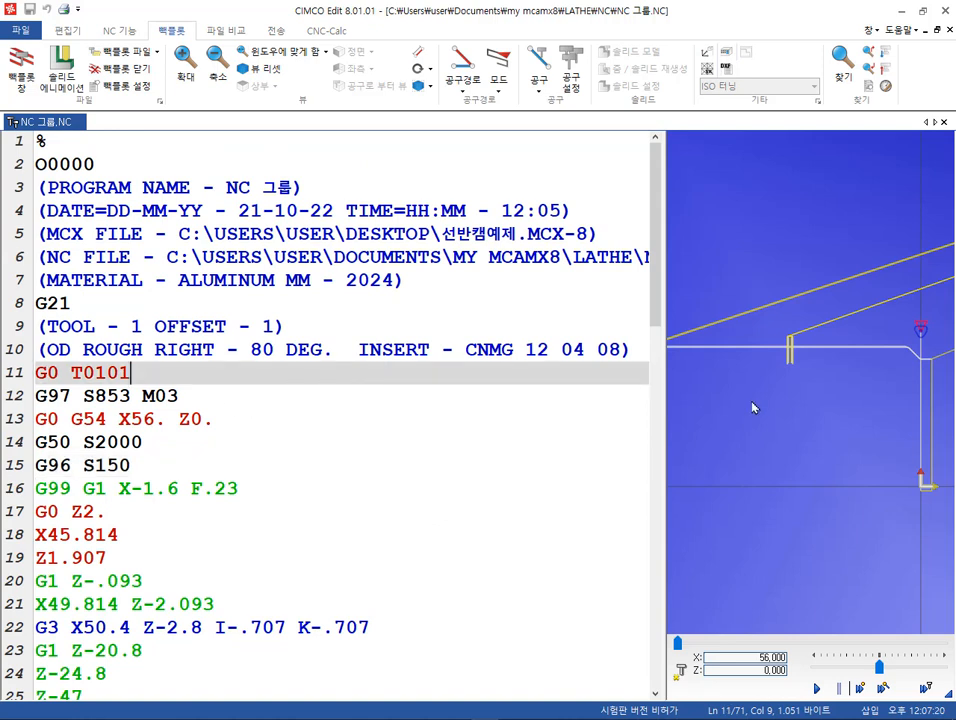
scroll(879, 437, "down", 3)
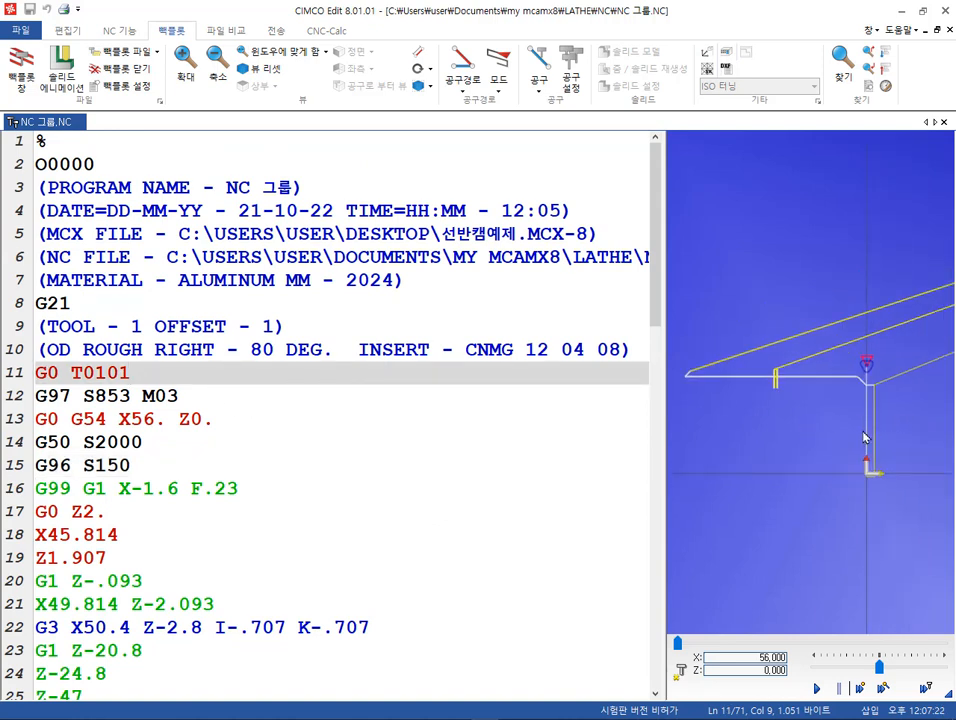
key("Down")
key("Down")
key("Down")
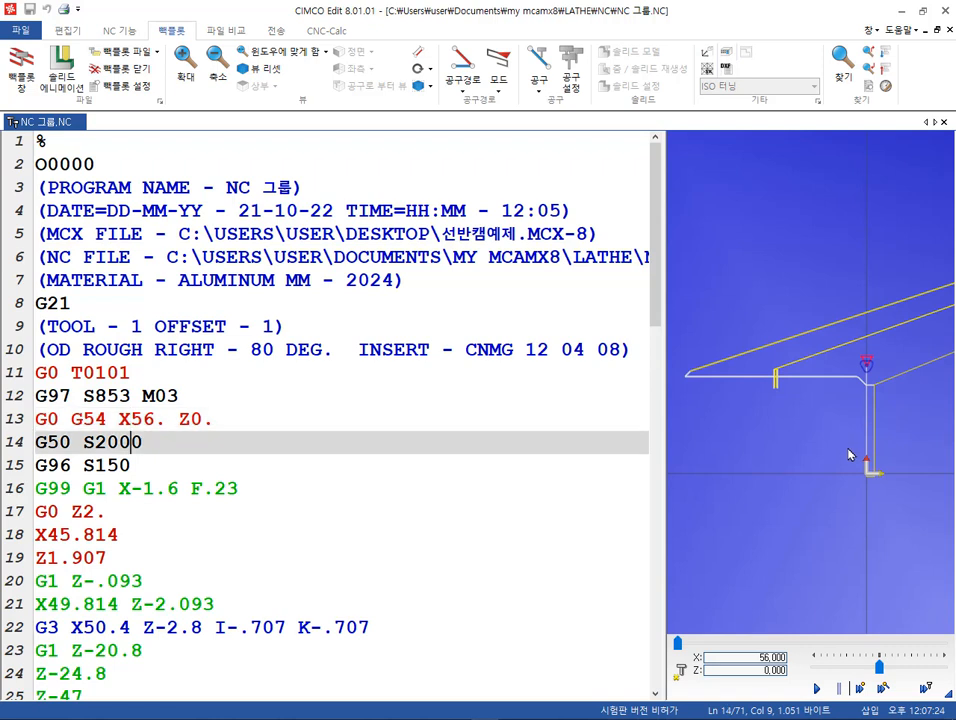
key("Down")
key("Down")
key("Down")
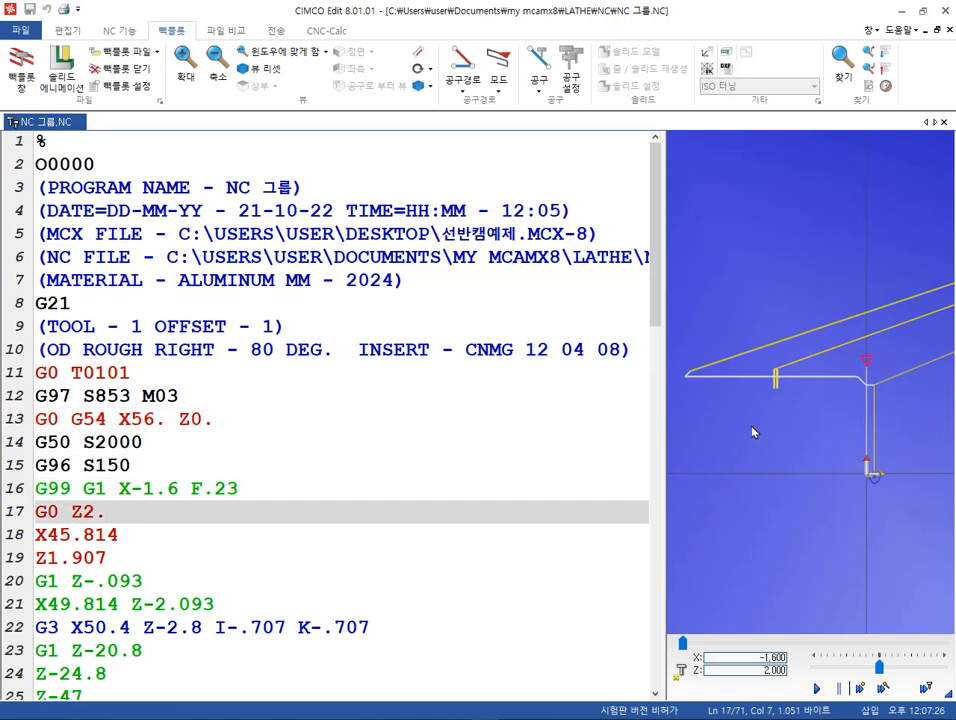
- Step back up to the G0 T0101 tool call and highlight the G97 S853 M03 spindle line below it
key("Up")
key("Up")
key("Up")
key("Up")
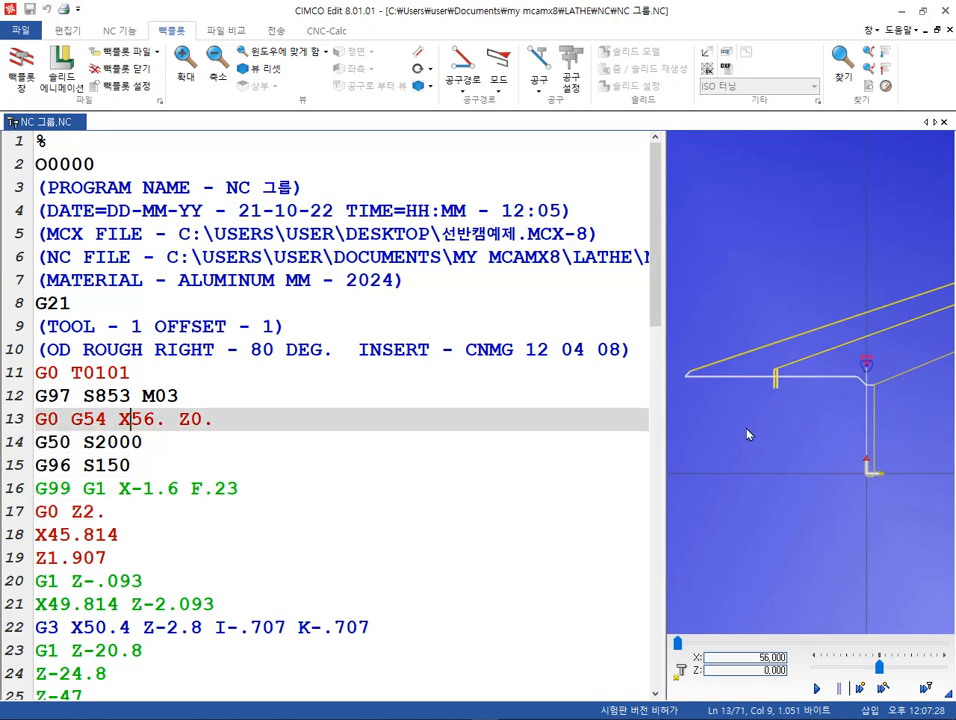
key("Up")
key("Up")
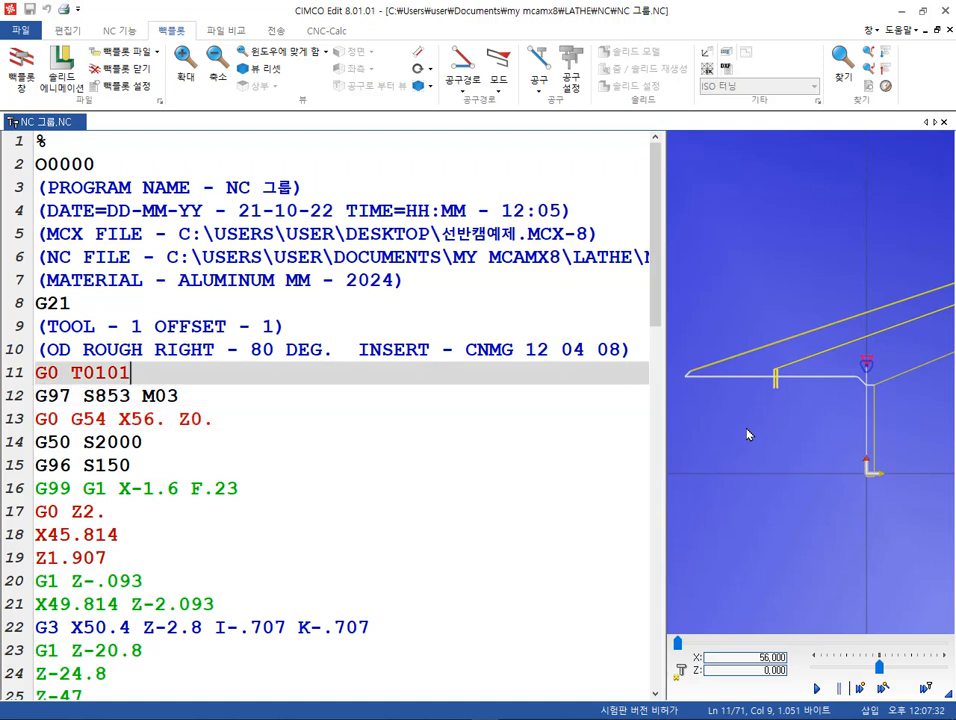
key("Down")
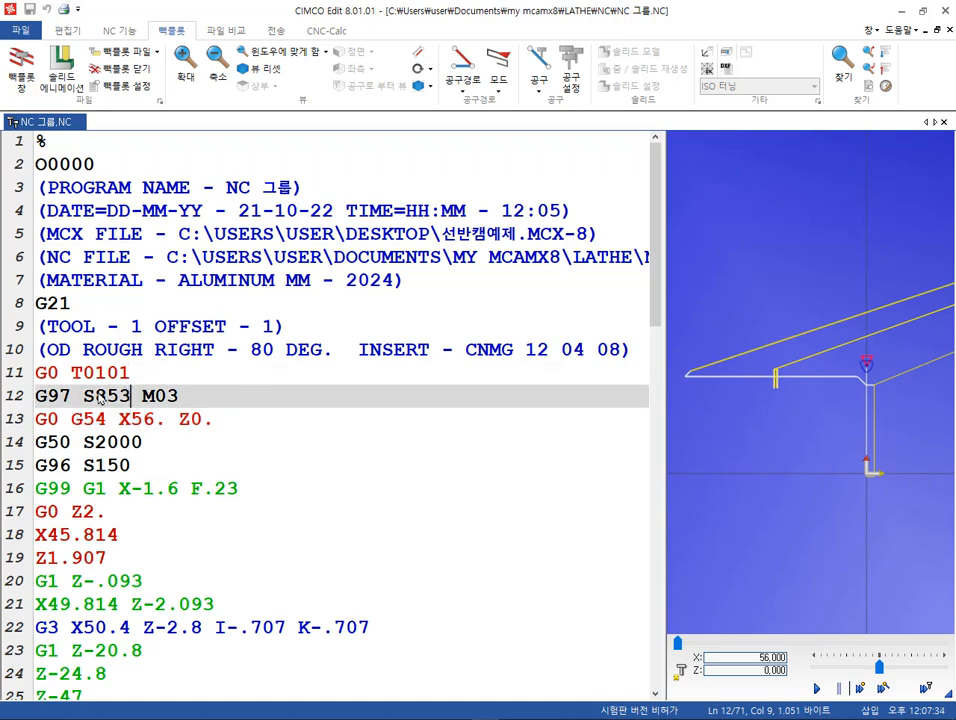
left_click_drag(180, 395, 36, 395)
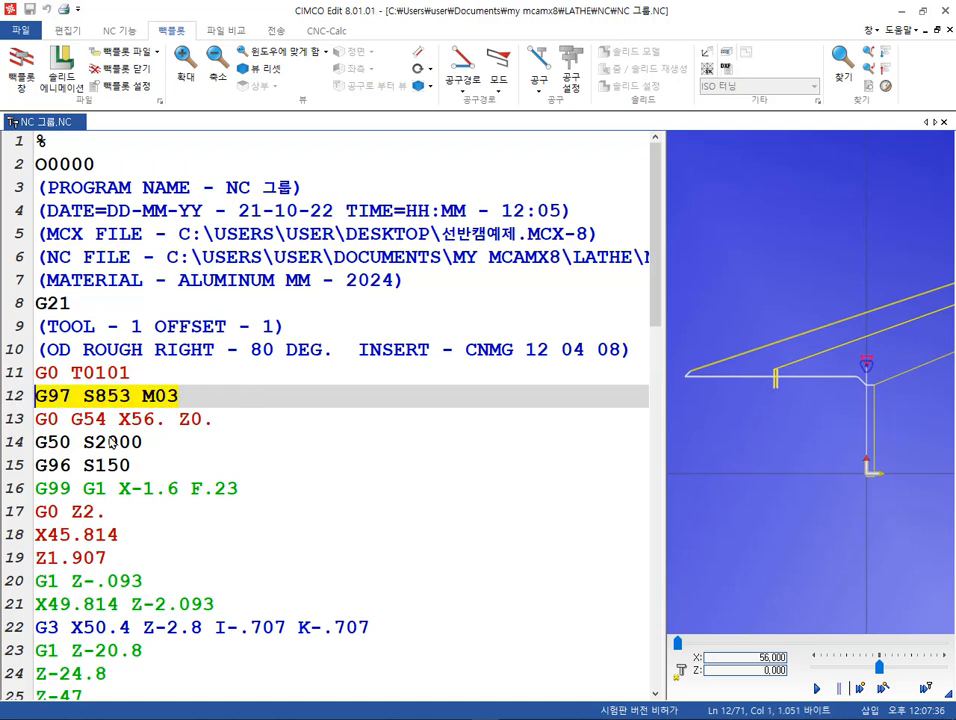
- Examine the G0 G54 X56. Z0. approach line and the spindle and feed lines below it, down to the F.23 cut
left_click(216, 421)
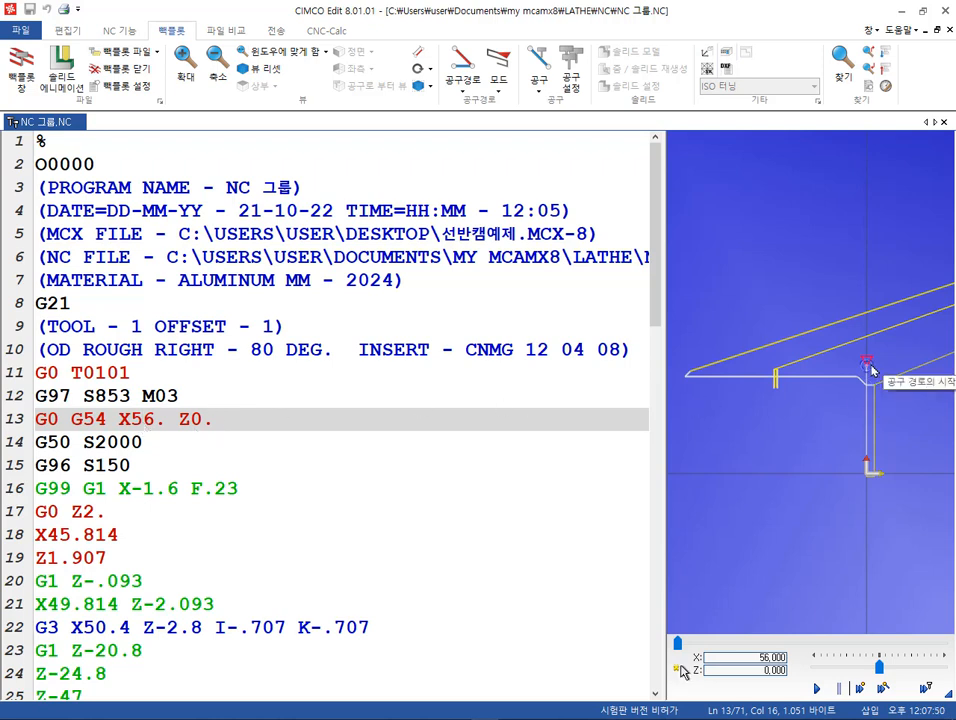
left_click(204, 421)
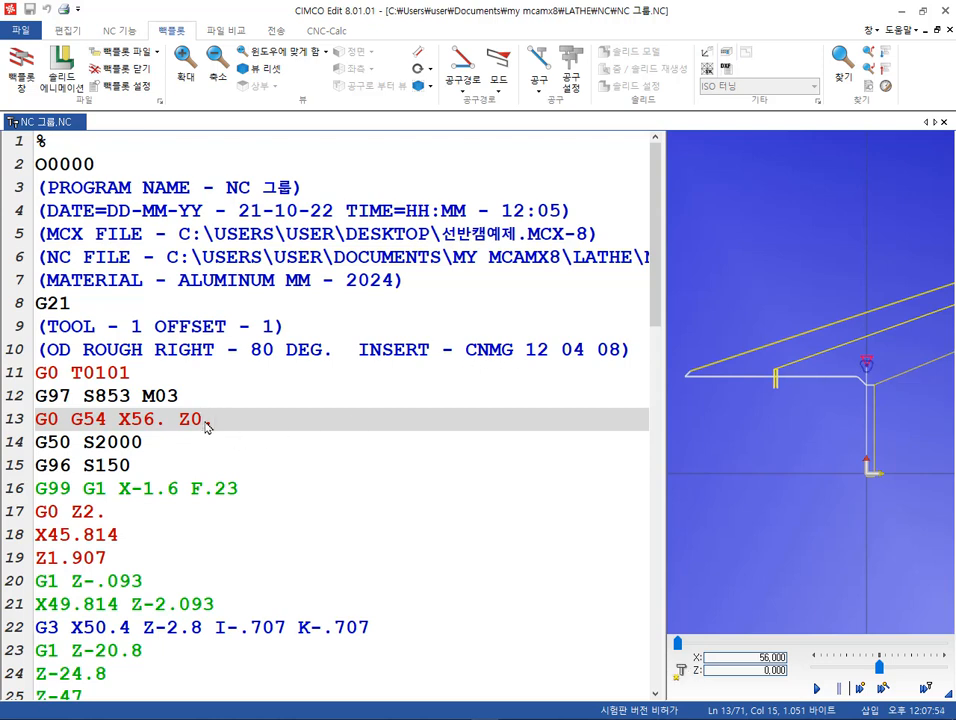
left_click(147, 447)
left_click(145, 465)
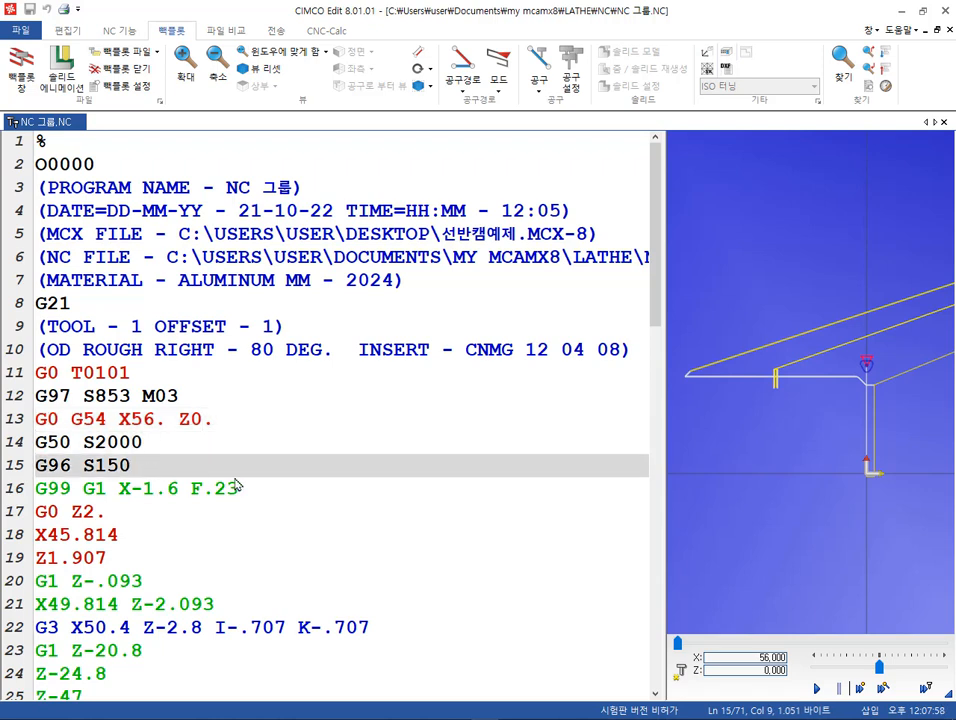
left_click(280, 497)
left_click_drag(214, 421, 17, 420)
left_click(143, 447)
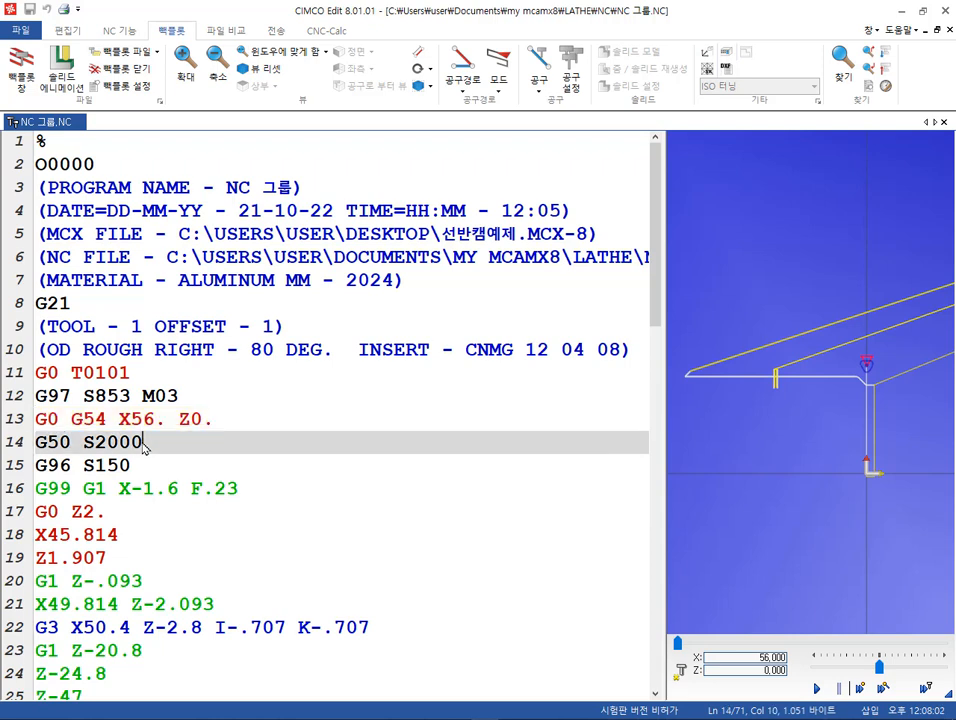
- Highlight G97 S853 M03 and trace the code line by line through G50 S2000 and G96 S150 to G99 G1 X-1.6 F.23
left_click_drag(178, 397, 30, 397)
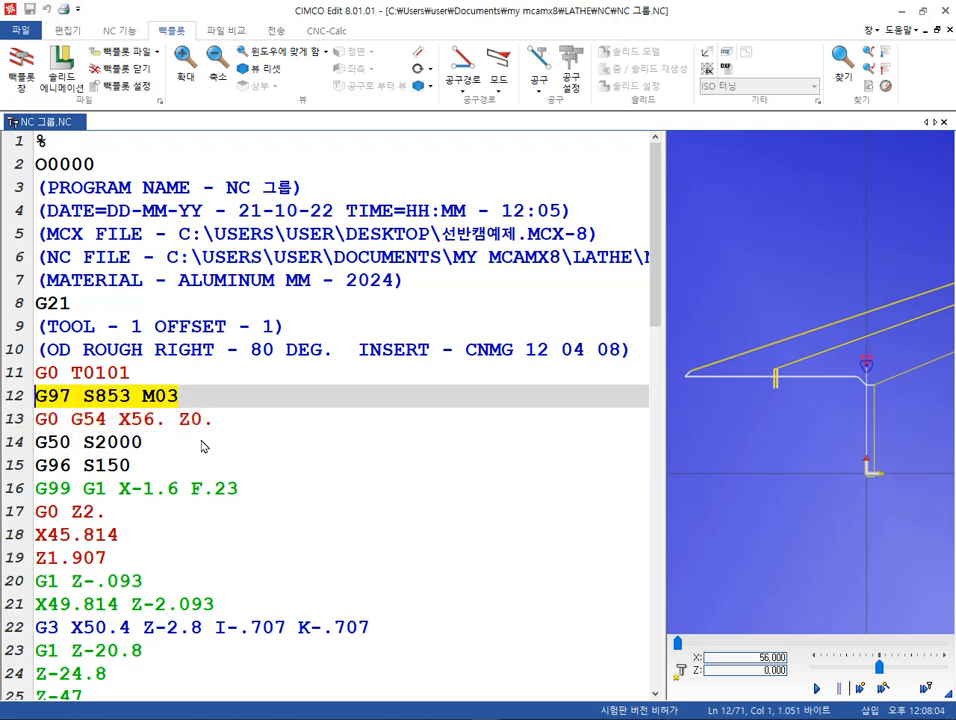
left_click(194, 400)
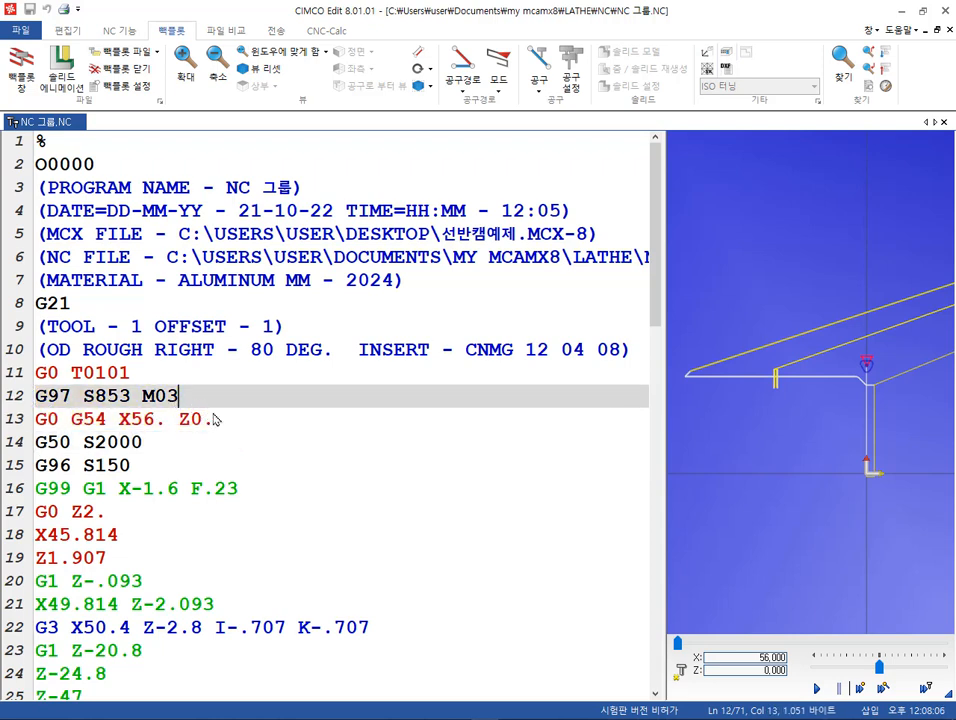
left_click(222, 425)
left_click(160, 441)
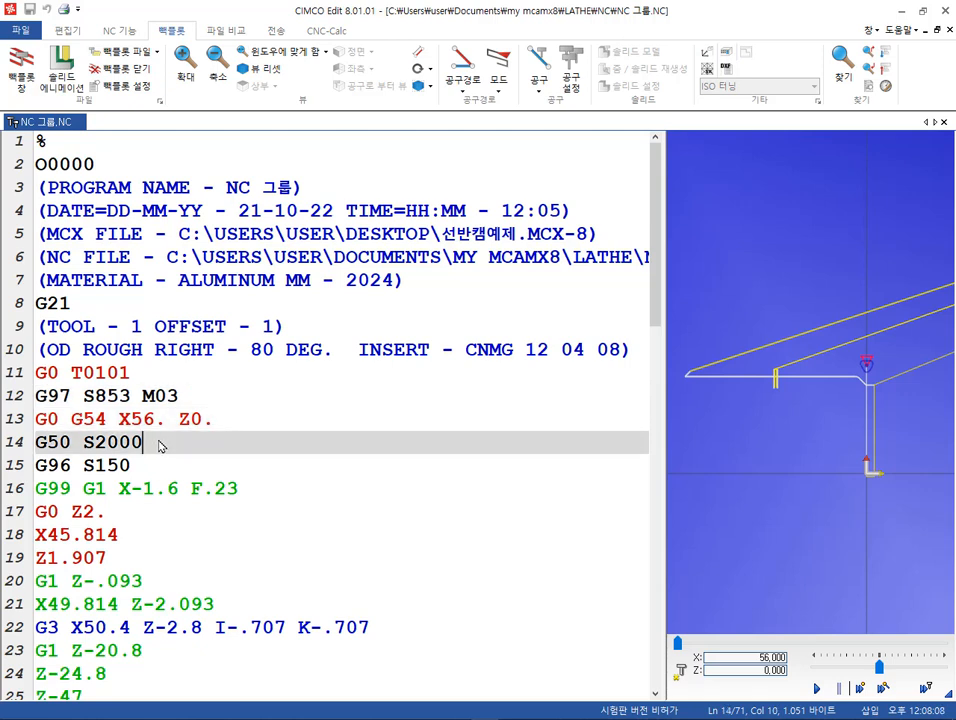
left_click(154, 465)
left_click(160, 446)
left_click_drag(158, 465, 23, 472)
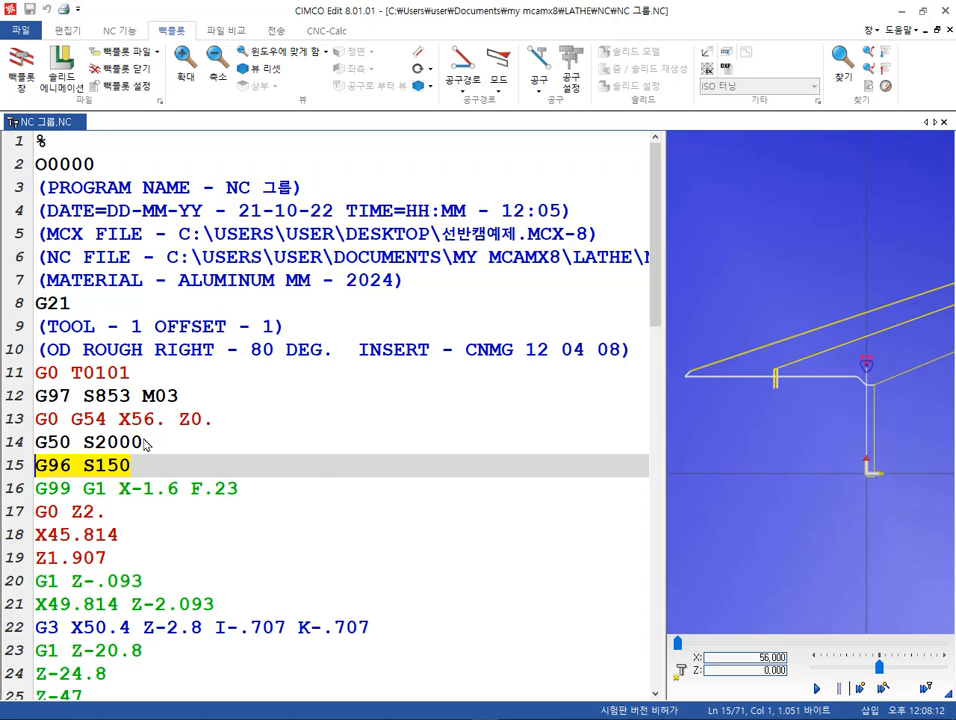
left_click(144, 469)
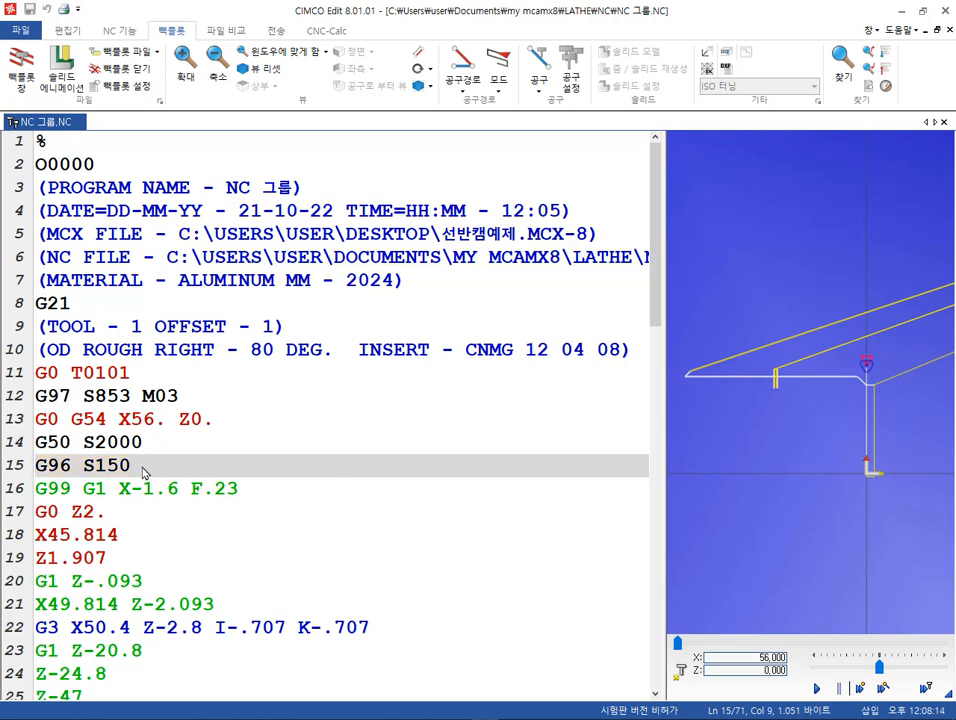
left_click(260, 497)
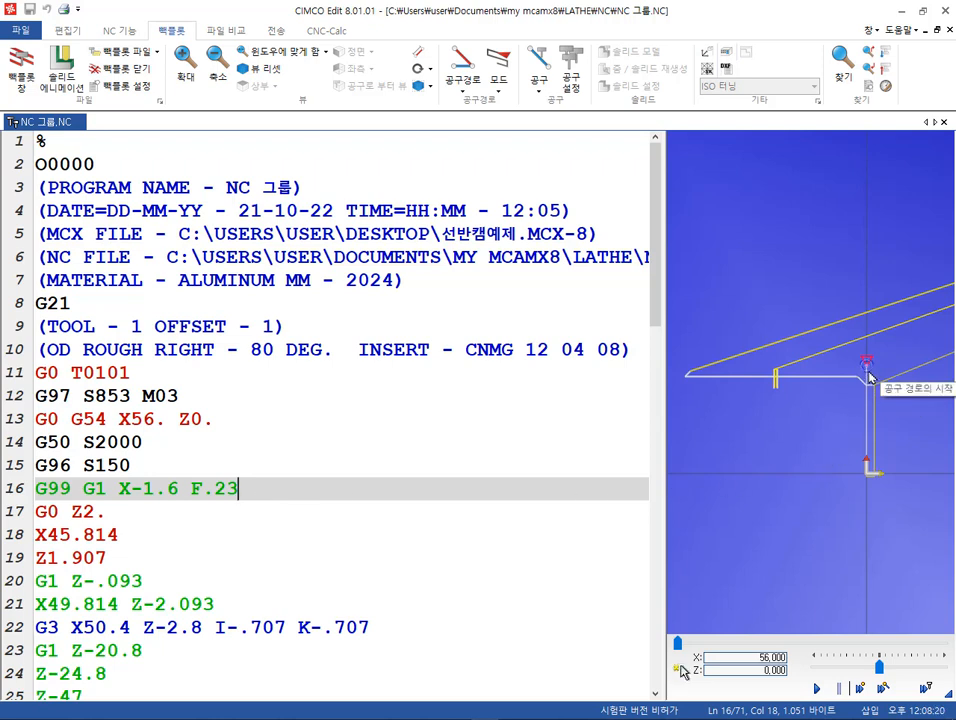
- Examine the end point of the facing cut near the origin in the backplot
left_click(869, 482)
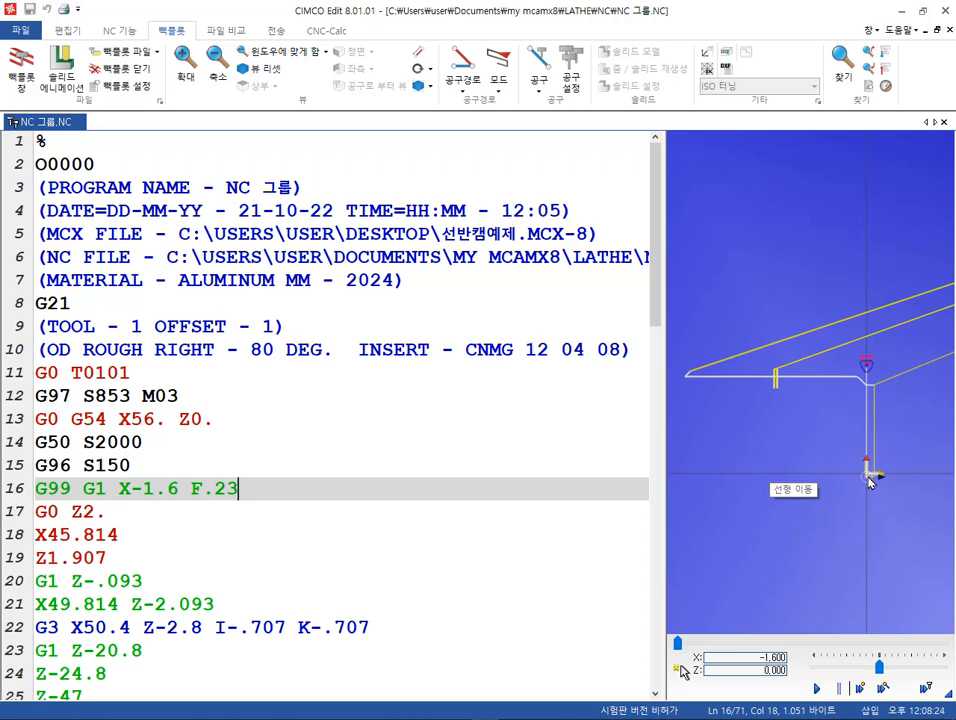
scroll(846, 364, "up", 4)
scroll(860, 376, "down", 2)
scroll(888, 450, "down", 1)
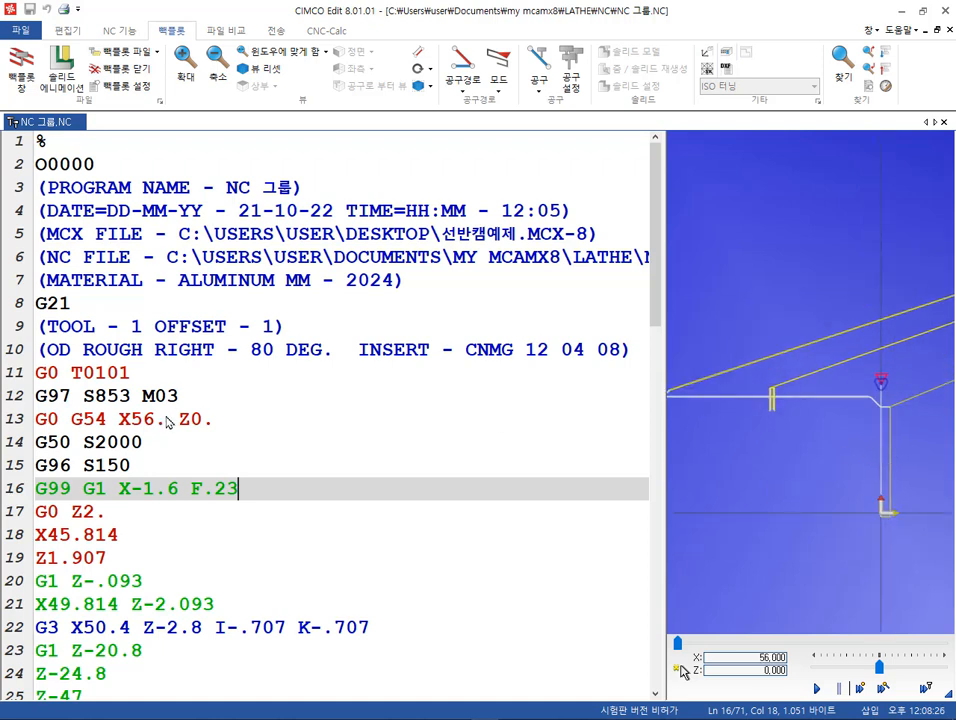
- Compare the G96 S150 and G50 S2000 spindle lines by highlighting each in turn
left_click_drag(131, 465, 36, 464)
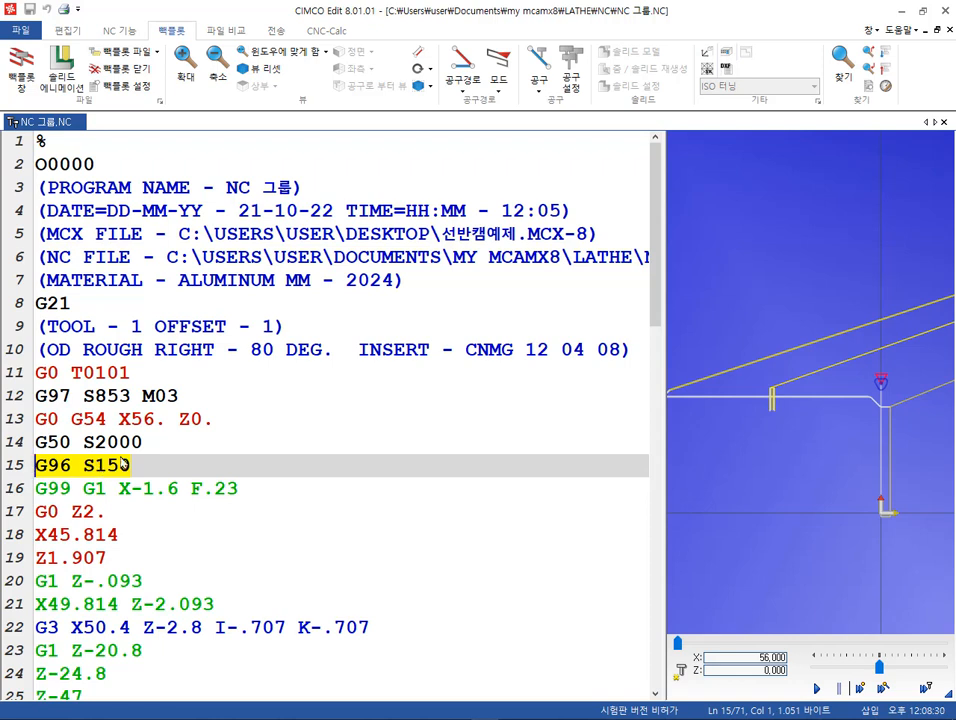
left_click_drag(144, 442, 34, 442)
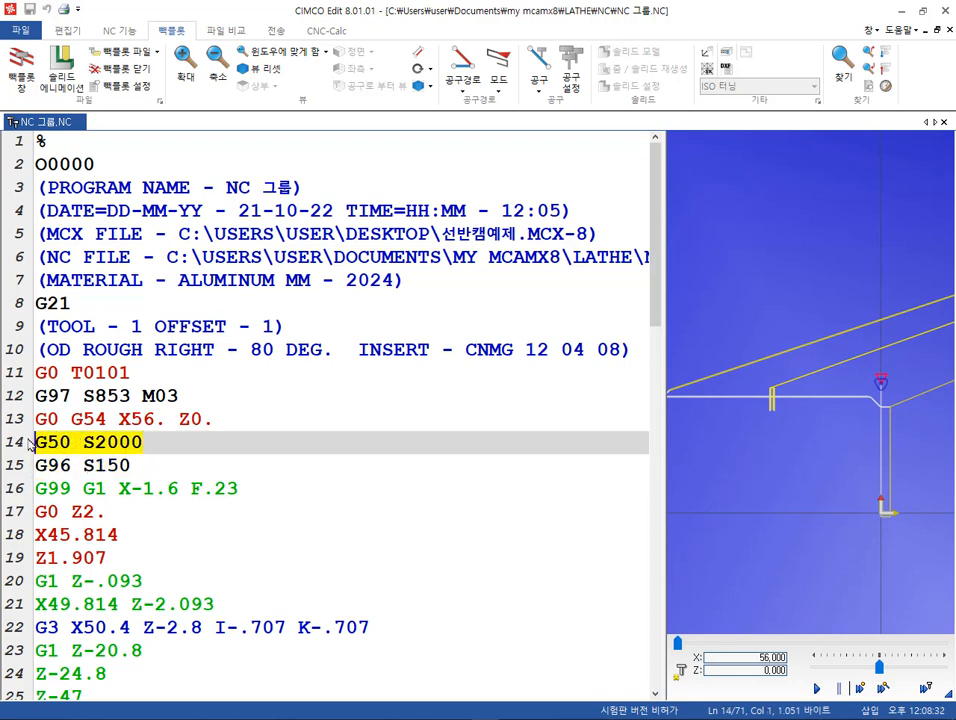
left_click_drag(133, 467, 26, 462)
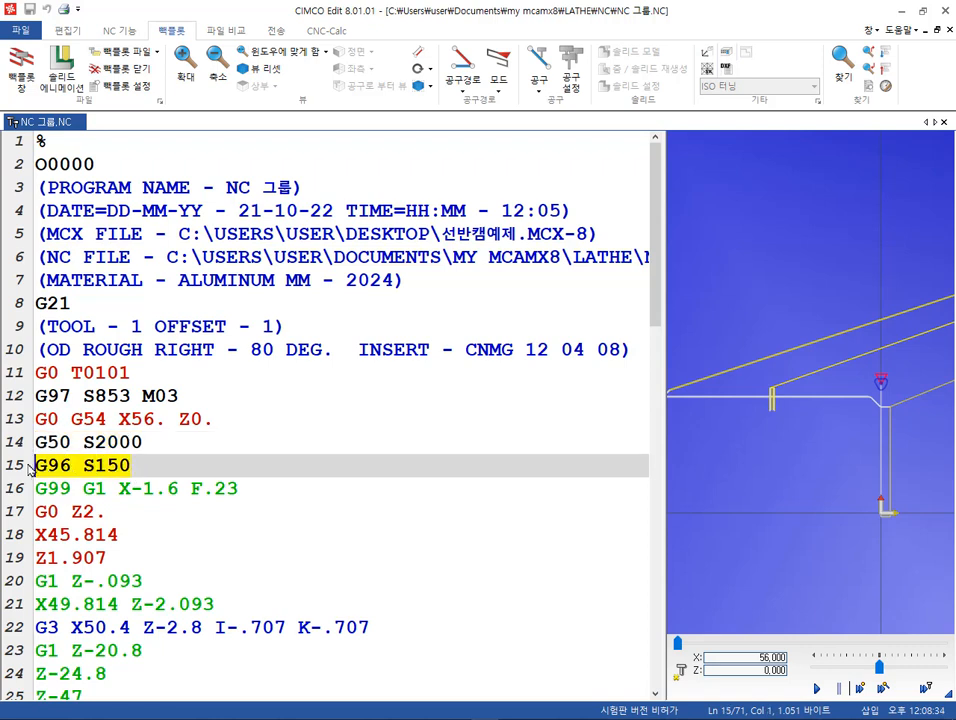
left_click(141, 444)
left_click_drag(141, 444, 34, 442)
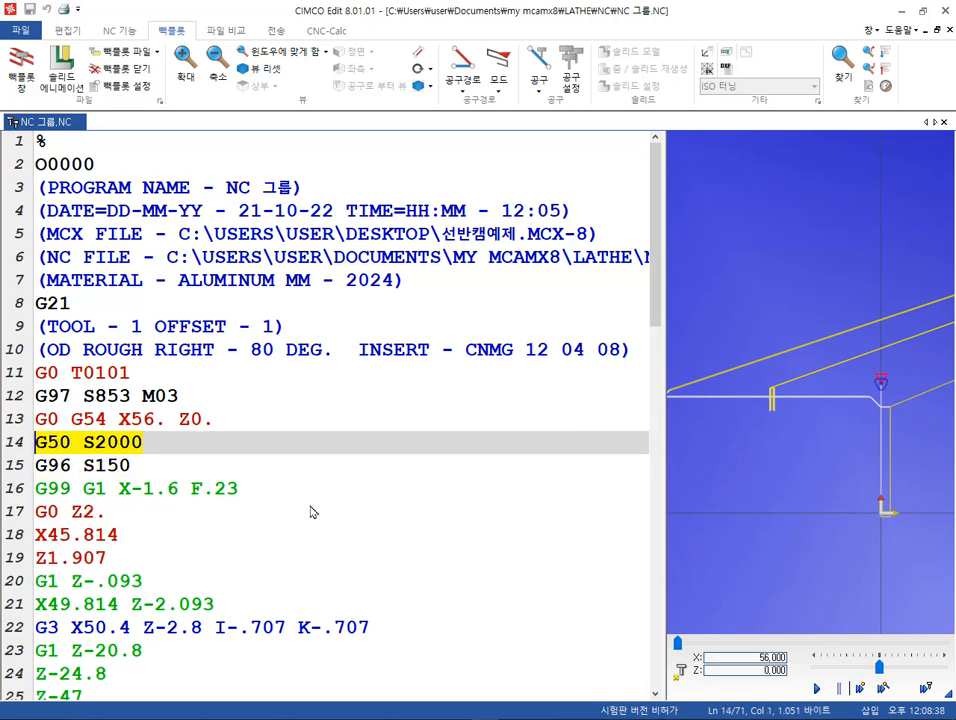
- Skim the whole program, highlight the G0 T0101 tool call, and find its matching T0100 offset cancel line
scroll(510, 446, "down", 15)
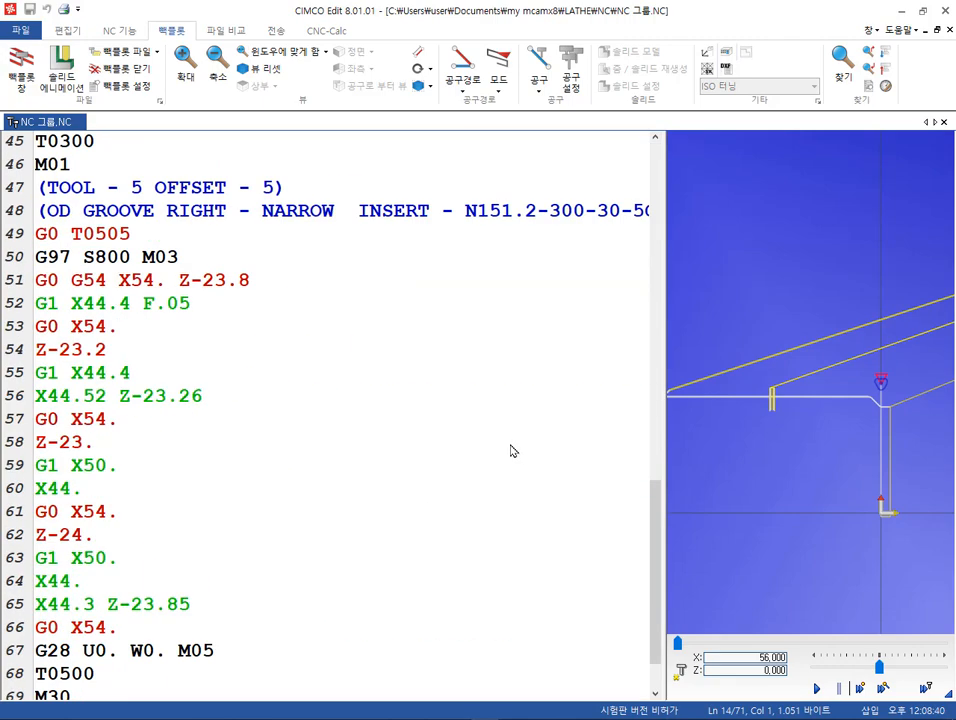
scroll(510, 459, "up", 15)
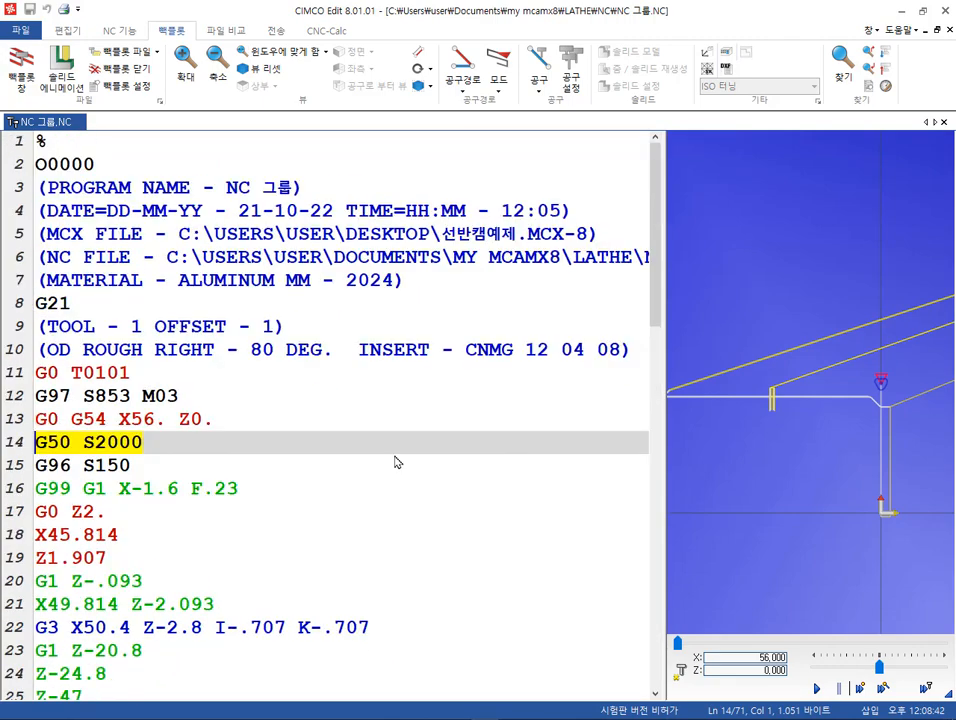
left_click(260, 418)
left_click_drag(138, 376, 34, 374)
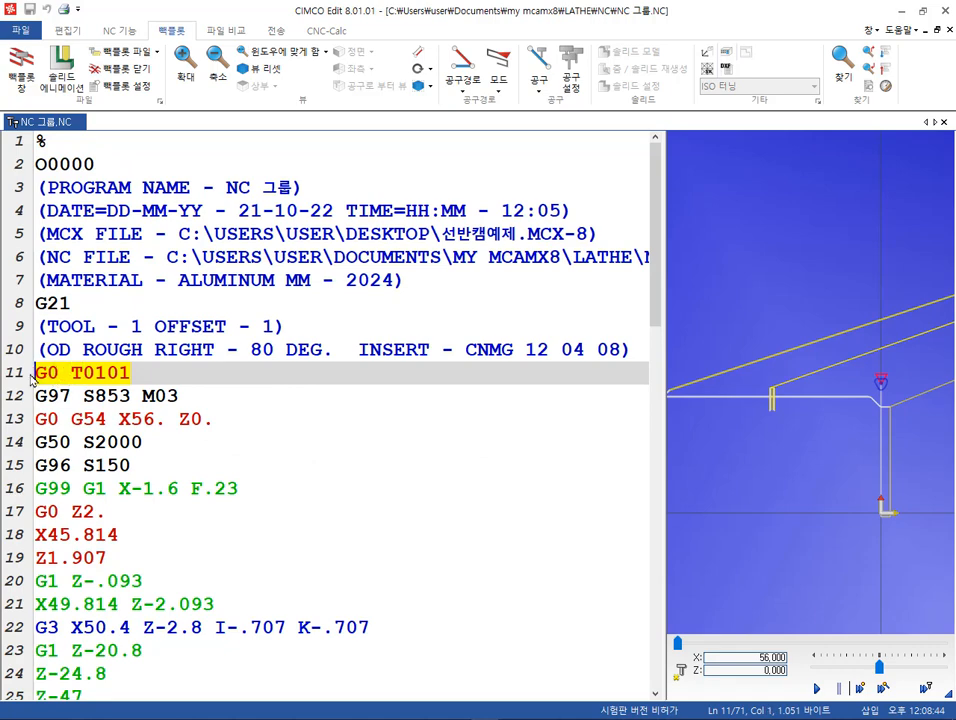
scroll(114, 376, "down", 3)
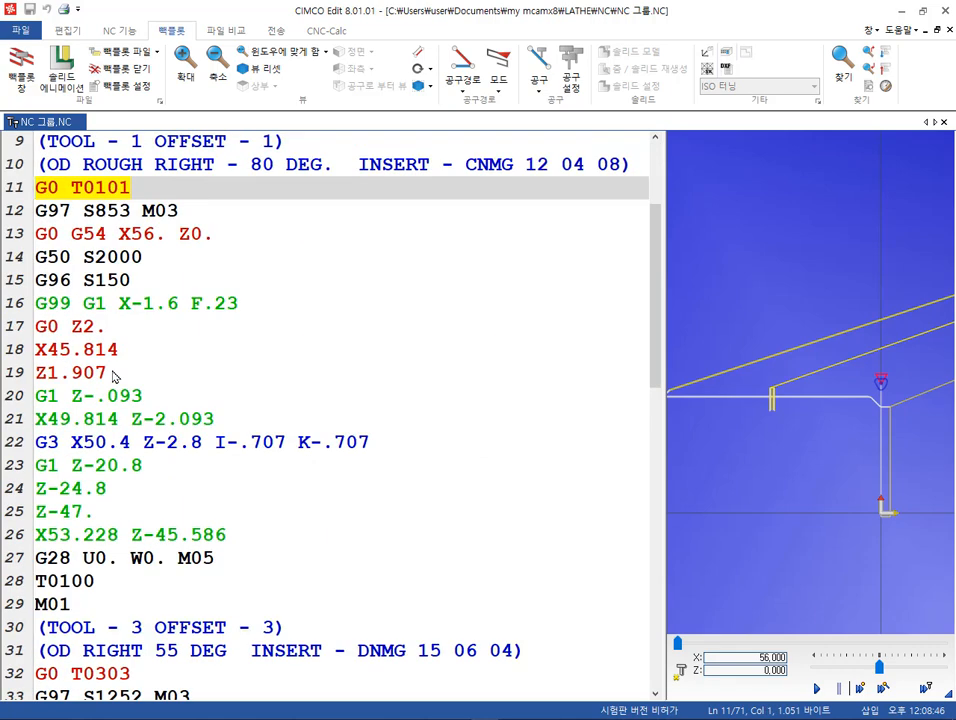
scroll(114, 376, "down", 2)
left_click(93, 493)
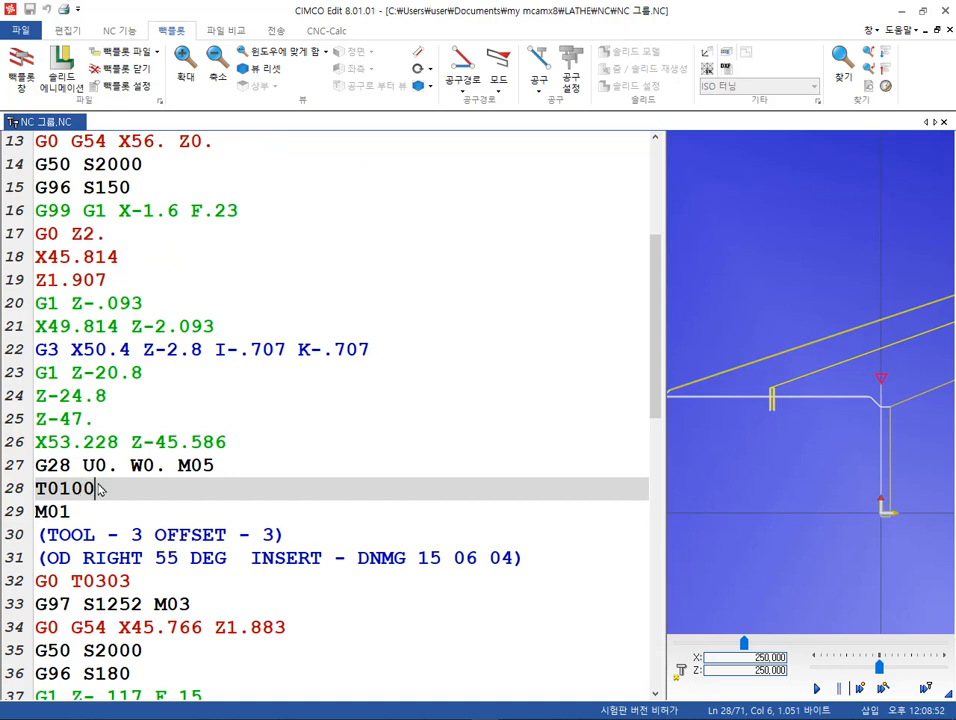
- Place the cursor on the G0 T0303 tool call and highlight its matching T0300 line
left_click(141, 585)
scroll(141, 585, "down", 7)
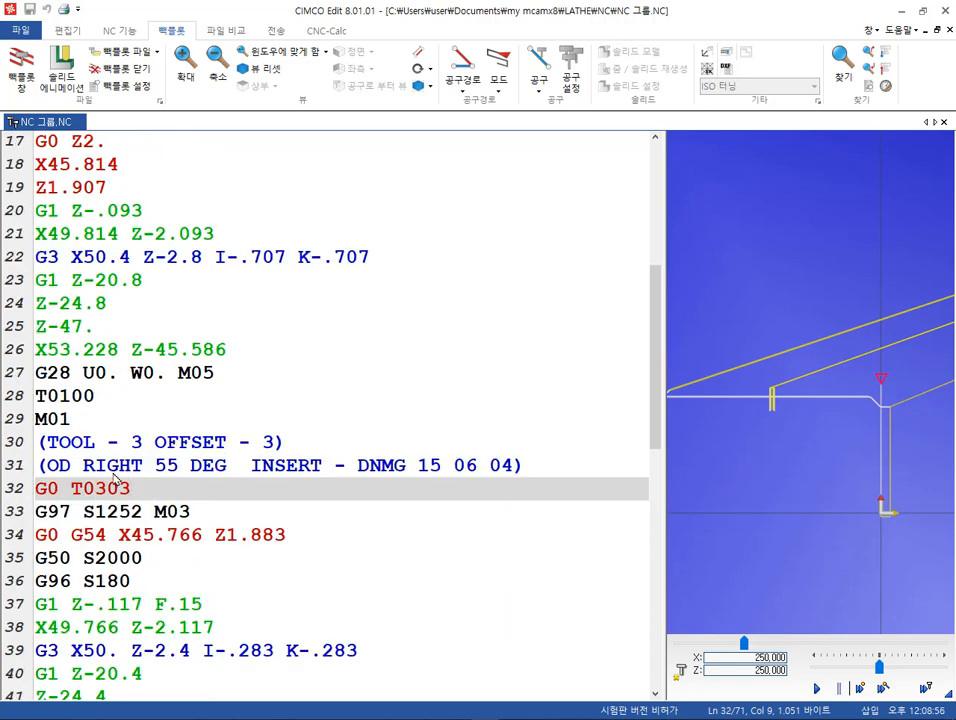
left_click_drag(95, 420, 13, 423)
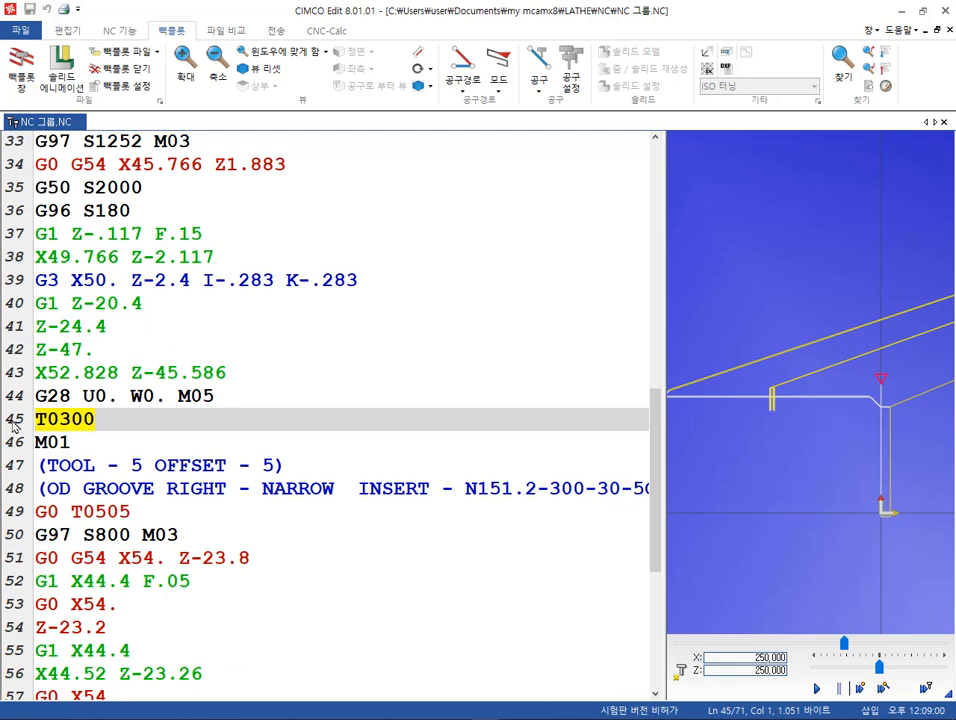
- Highlight the G0 T0505 groove tool call and compare it with the T0300 line that ends the previous tool
scroll(140, 450, "down", 3)
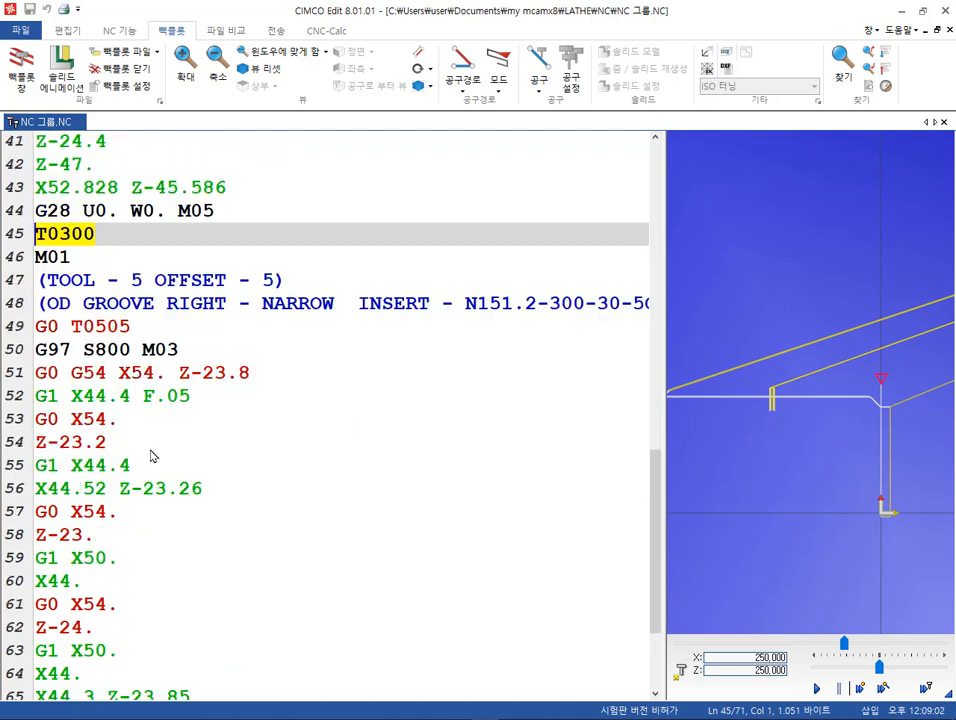
left_click(131, 328)
left_click_drag(131, 330, 16, 330)
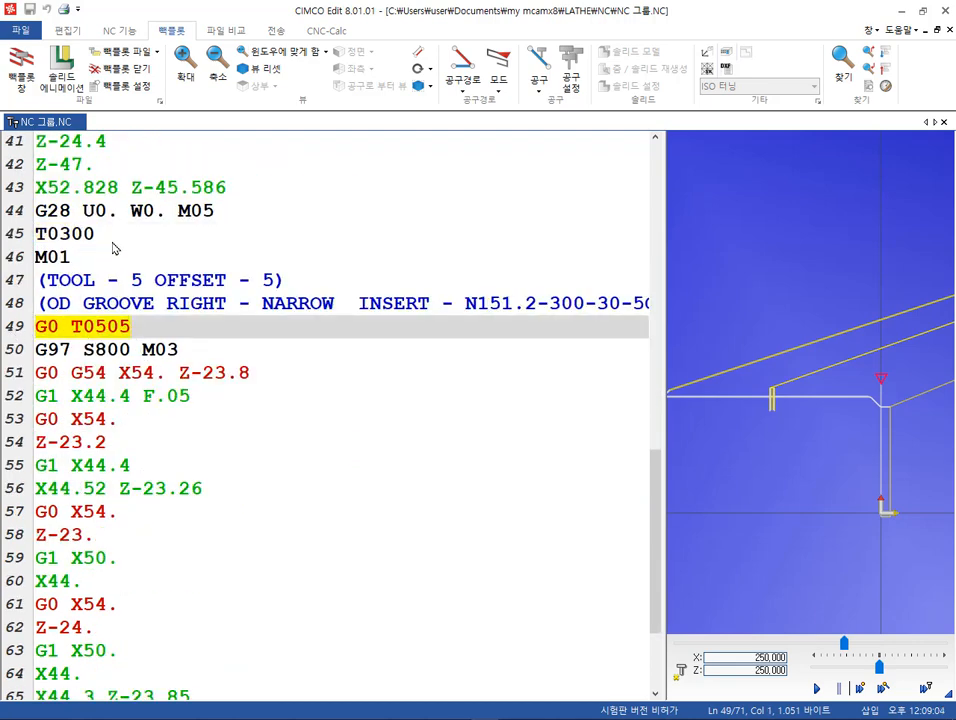
left_click_drag(113, 243, 27, 243)
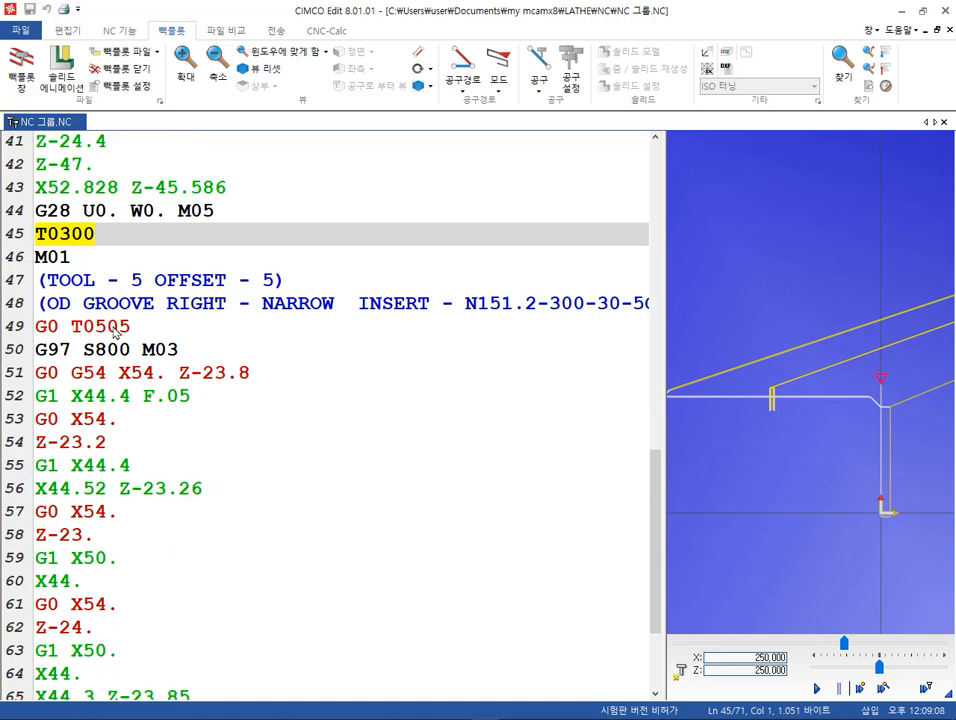
left_click(97, 233)
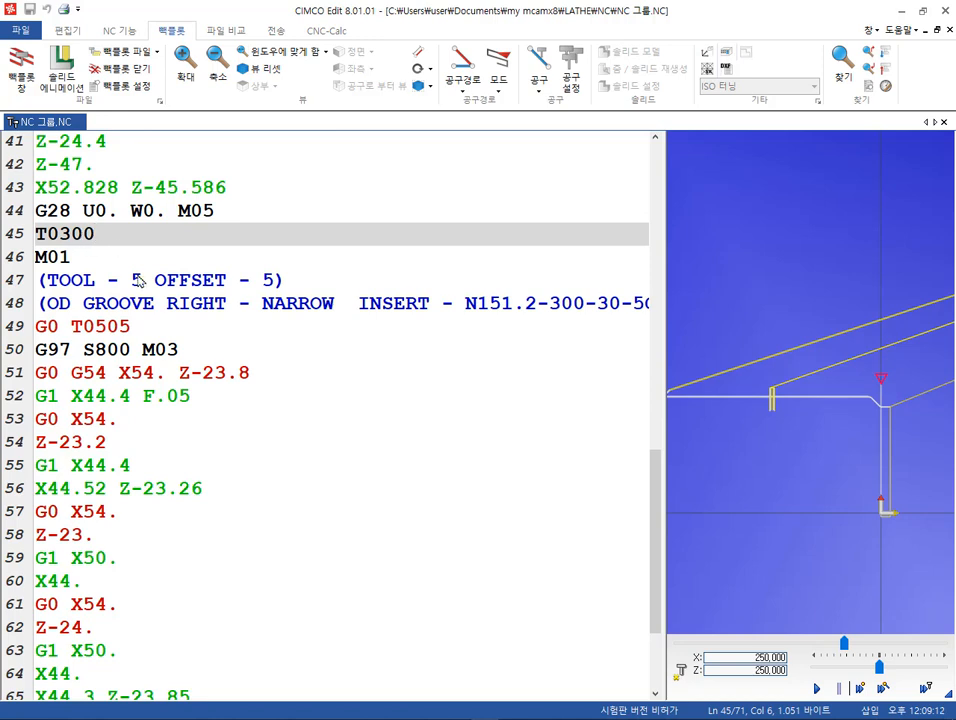
left_click(143, 327)
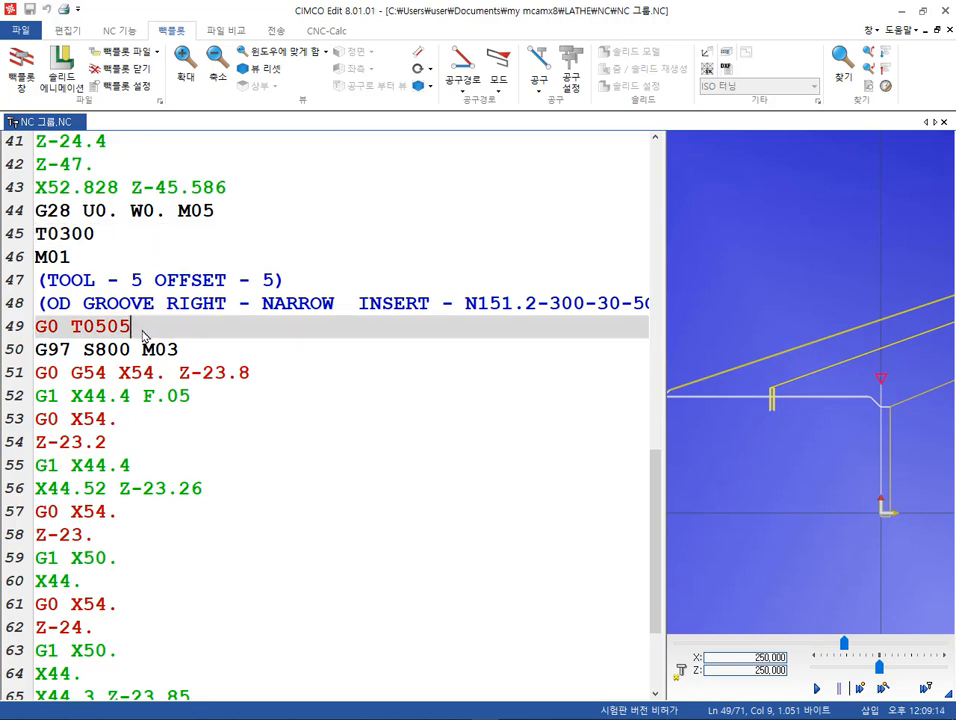
- Compare the T0505 tool call with the T0500 line near the program end by highlighting both
scroll(203, 410, "down", 3)
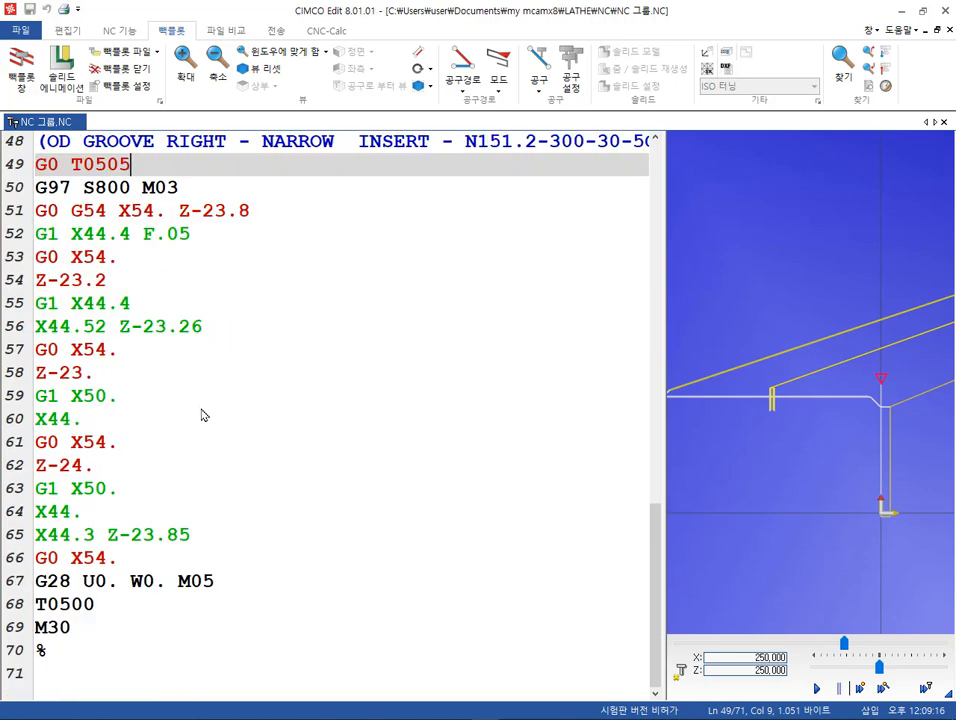
left_click(97, 607)
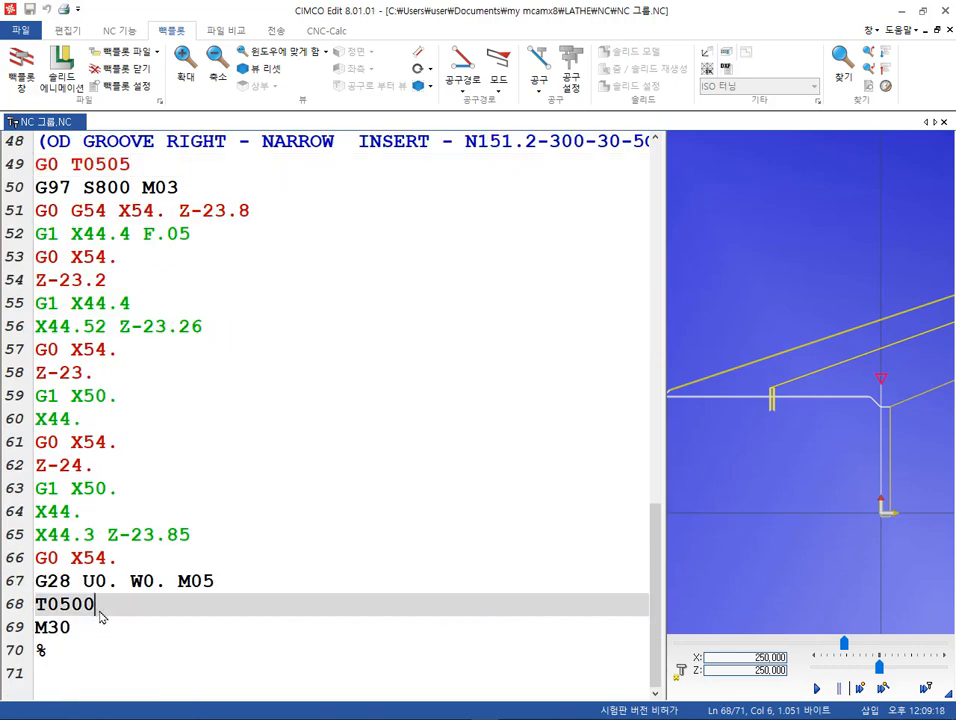
left_click_drag(130, 165, 73, 168)
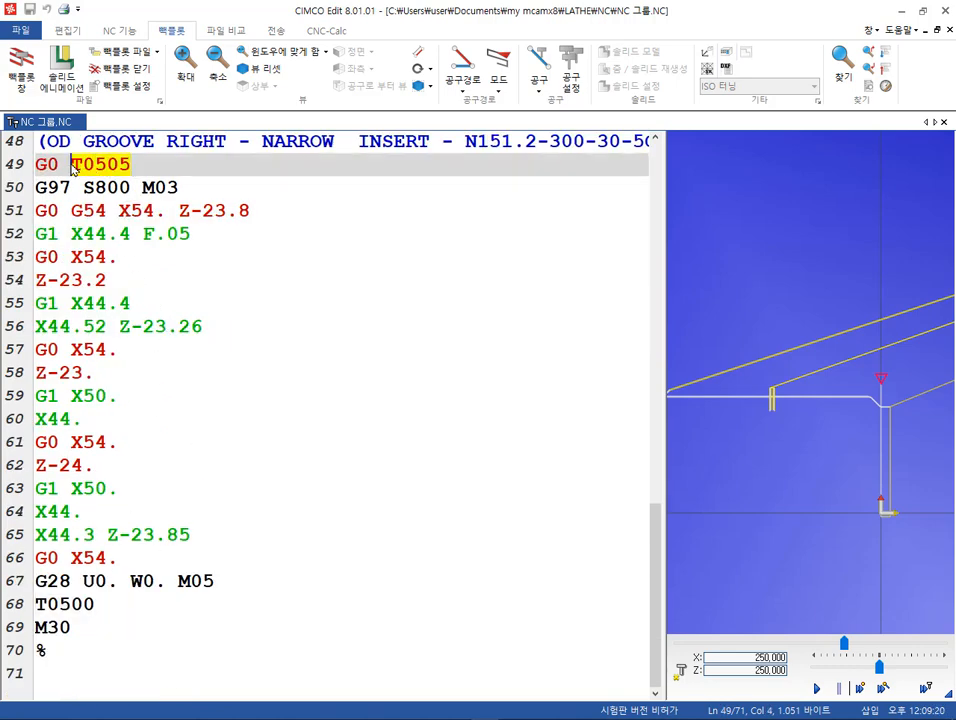
left_click(97, 605)
left_click_drag(97, 605, 24, 606)
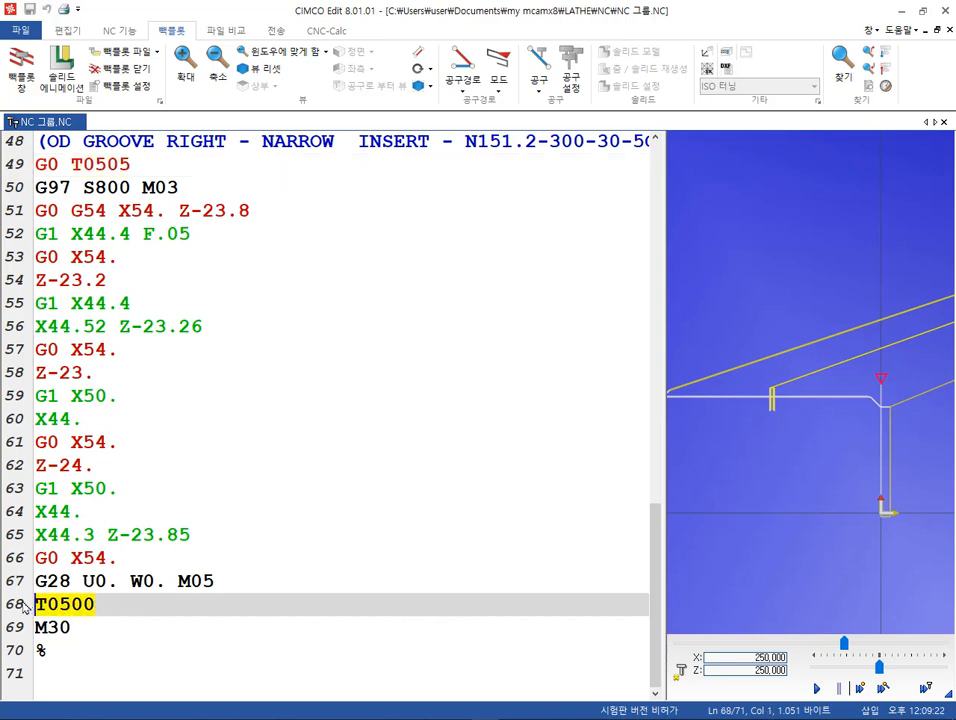
left_click_drag(130, 165, 72, 168)
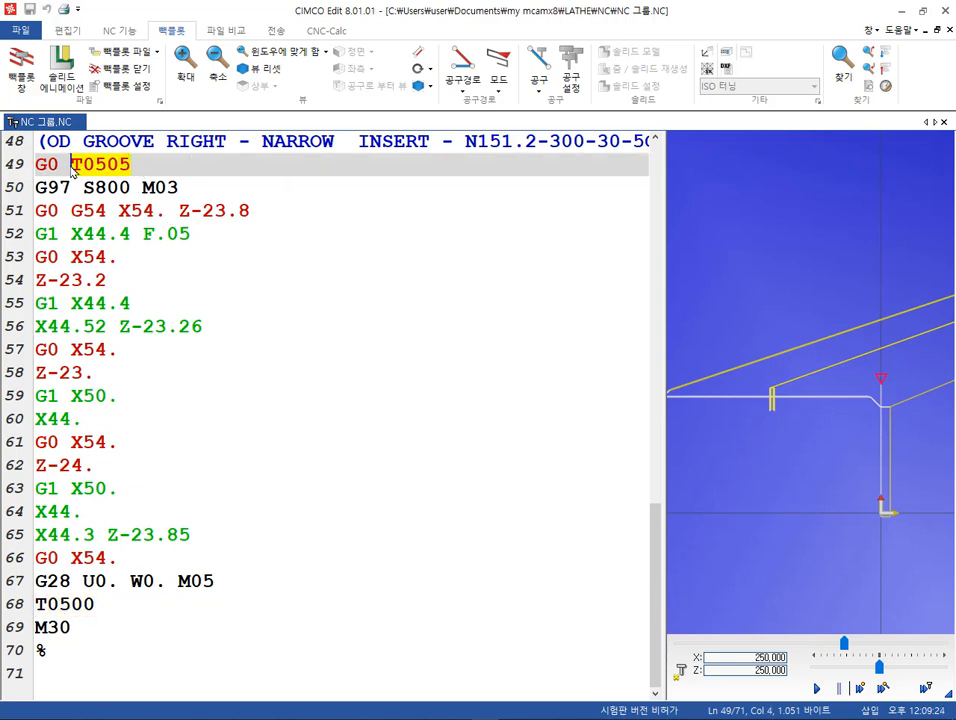
- Highlight the T0500 line, and narrow the selection to its final two digits, 00
left_click(97, 605)
left_click_drag(99, 609, 22, 605)
left_click(92, 610)
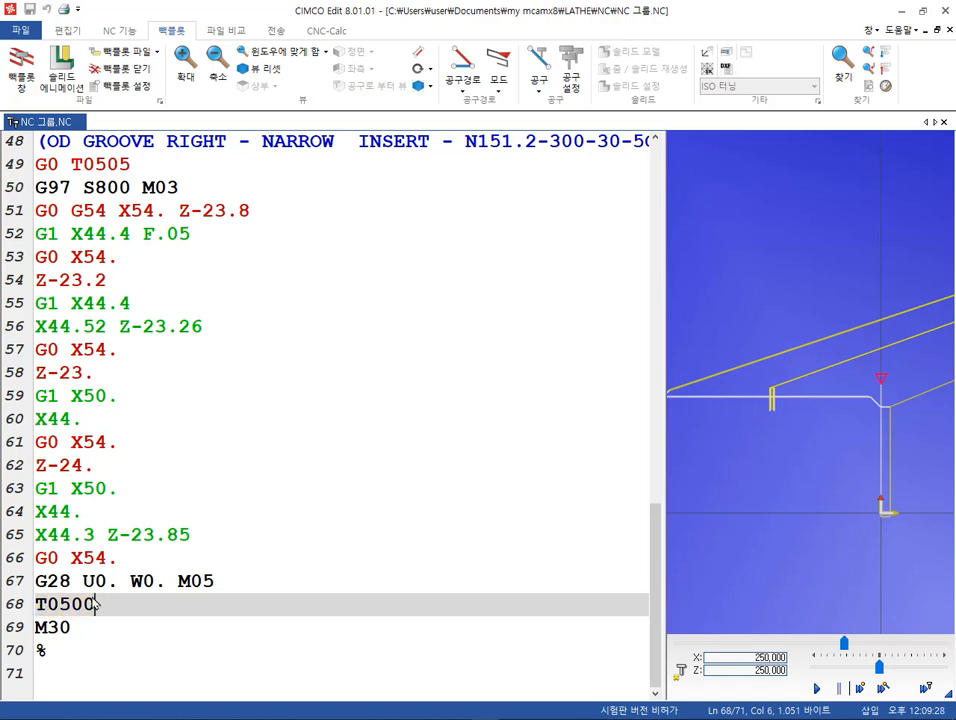
key("Left")
key("Left")
key("shift+Right")
key("shift+Right")
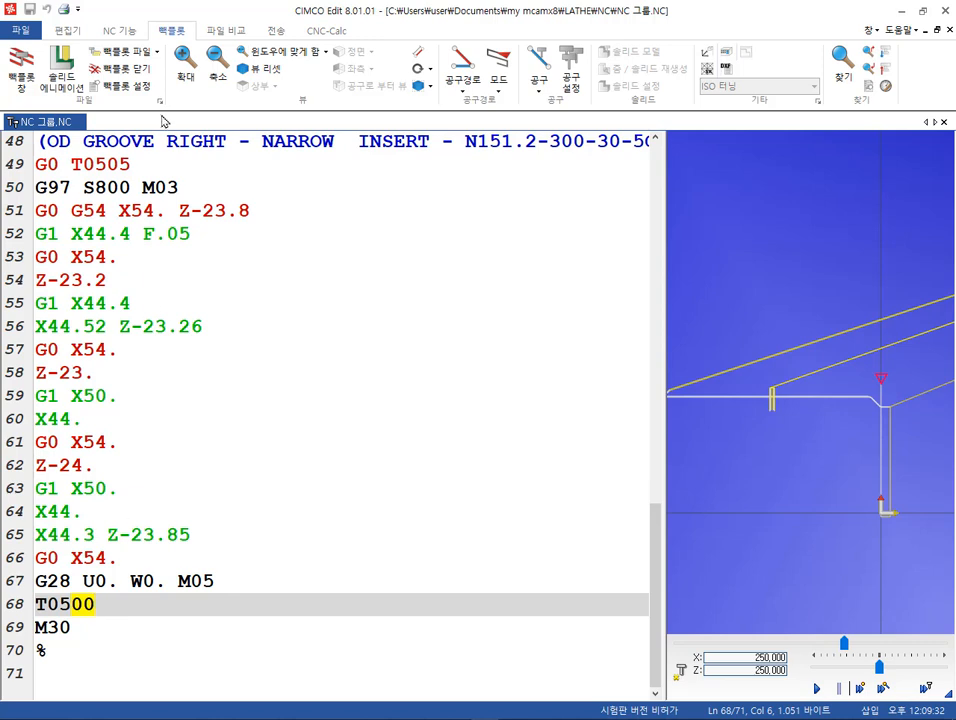
- Compare the 05 offset digits in the G0 T0505 tool call with the digits of the T0500 line by highlighting them alternately
left_click_drag(107, 164, 125, 166)
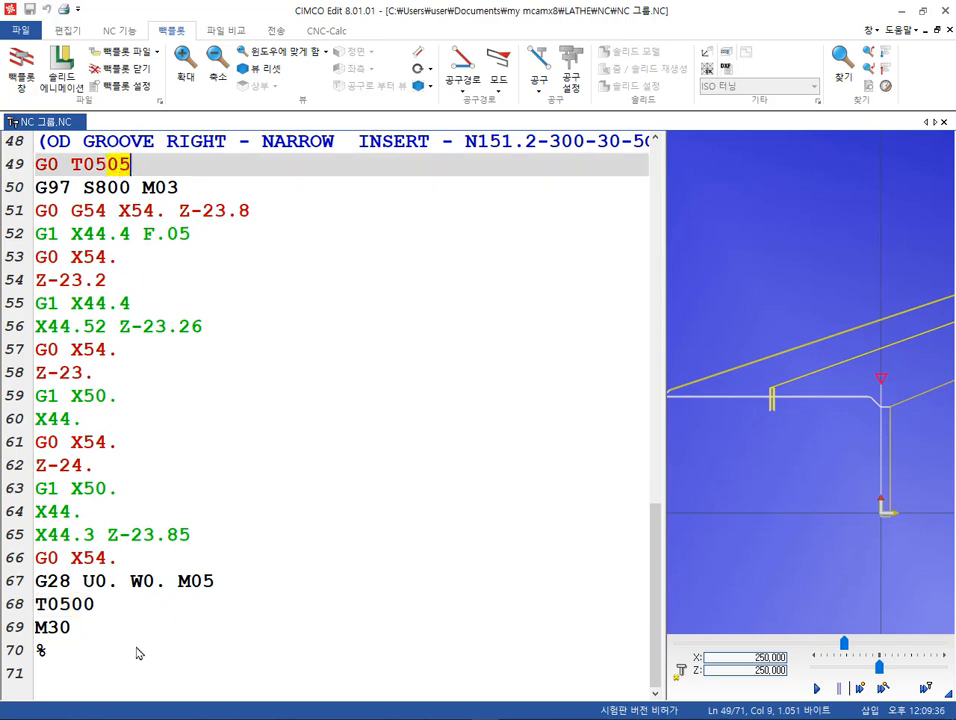
left_click_drag(70, 605, 97, 612)
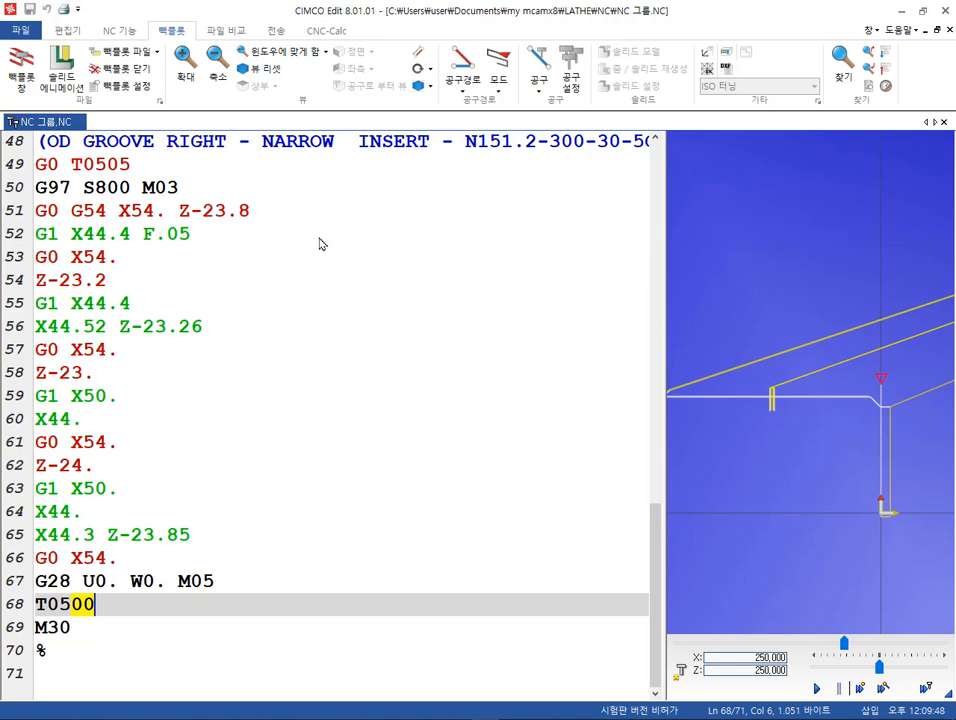
left_click_drag(107, 165, 131, 172)
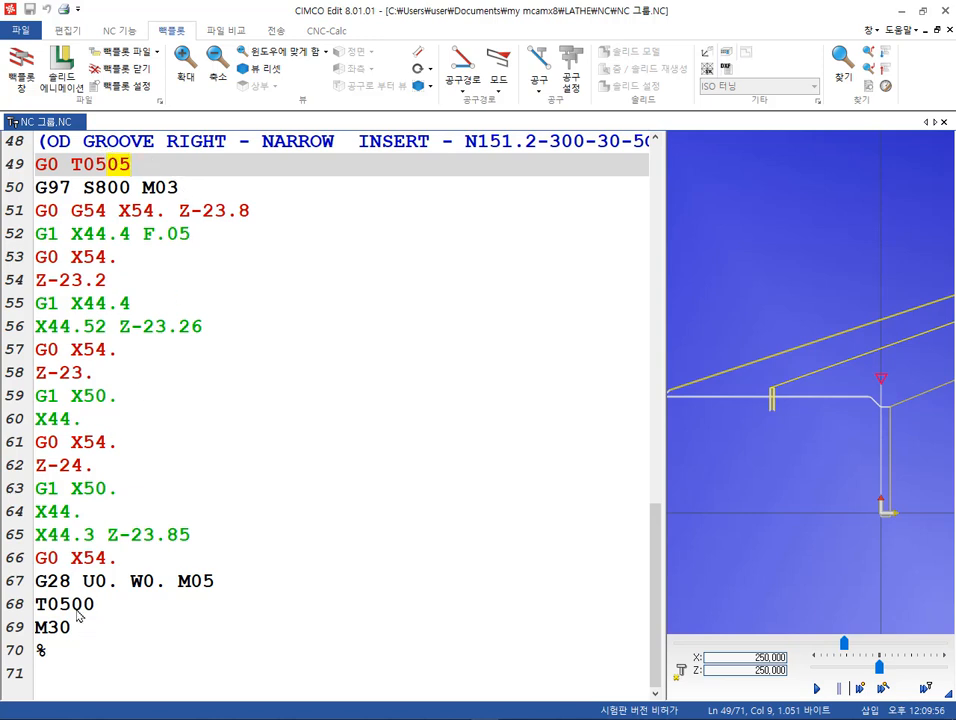
left_click_drag(48, 607, 92, 612)
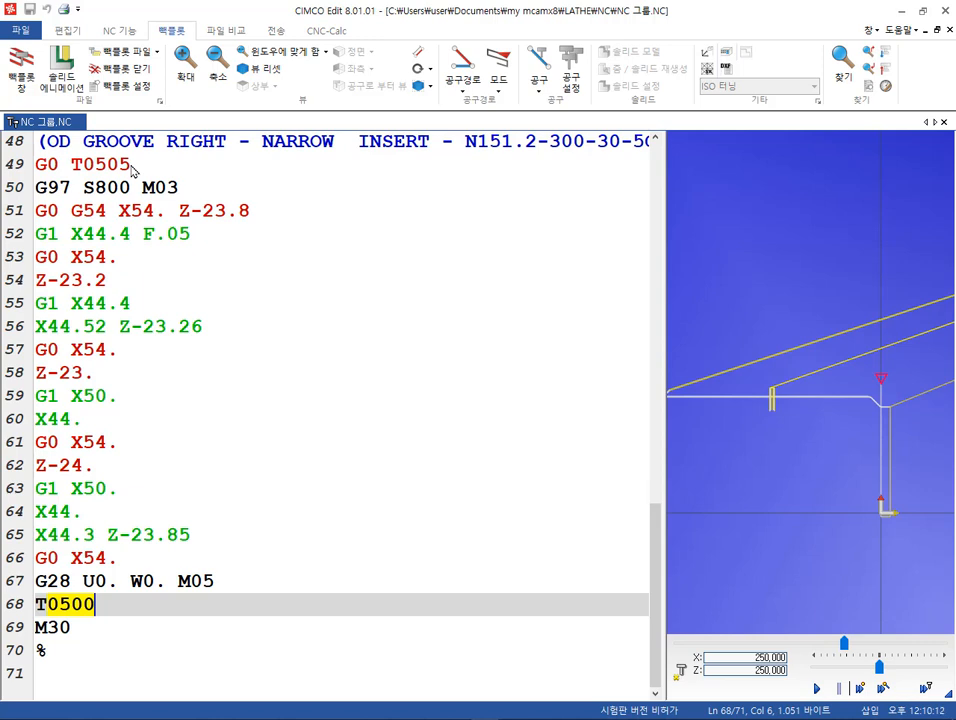
left_click_drag(107, 164, 132, 164)
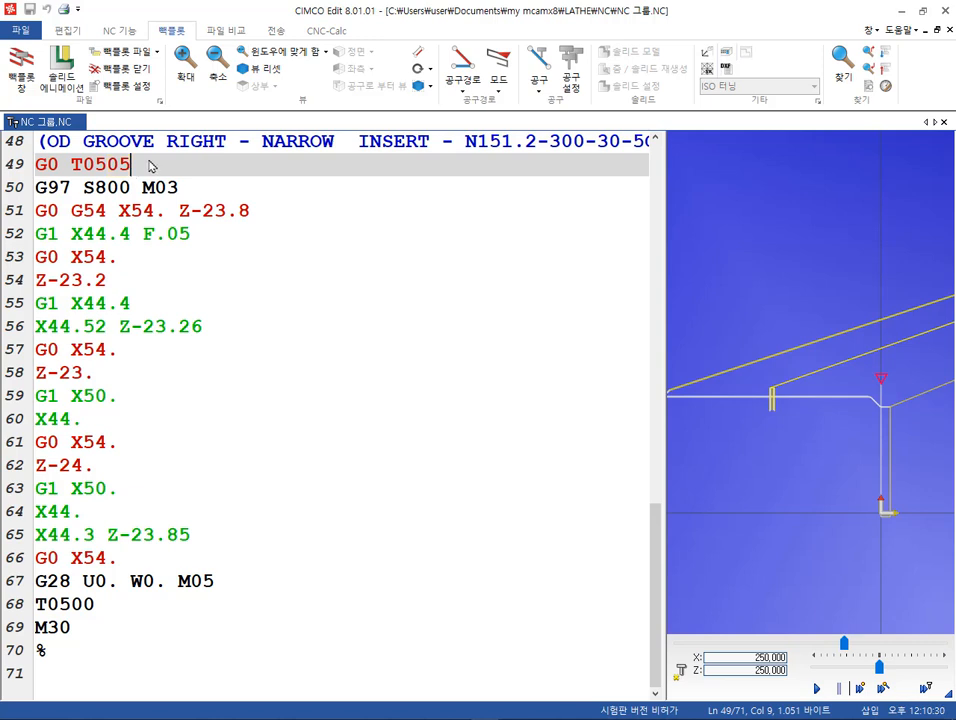
- Highlight the tool and offset digit pairs in T0505, and compare them with the 00 ending and the whole T0500 line
left_click_drag(86, 163, 107, 168)
left_click(112, 168)
left_click_drag(129, 167, 111, 168)
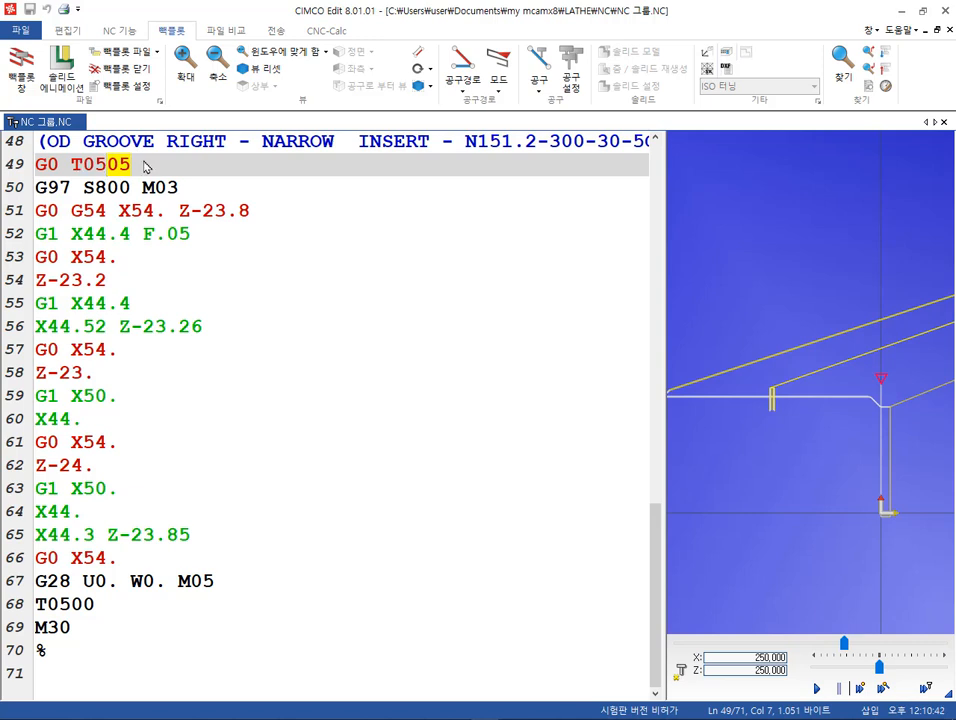
left_click(70, 610)
left_click_drag(70, 605, 103, 604)
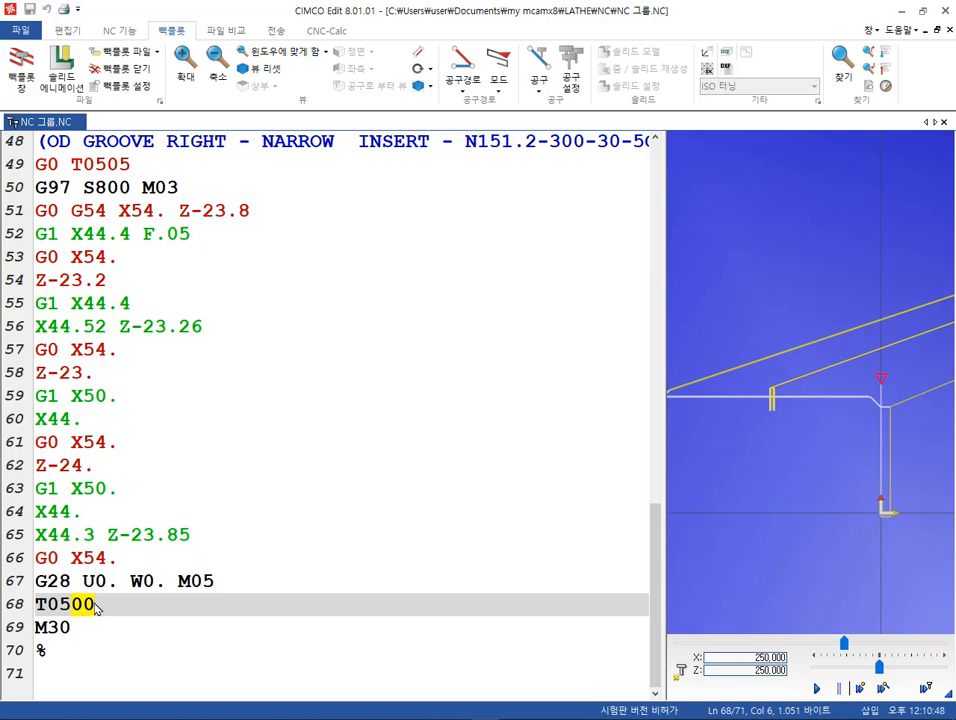
left_click(97, 609)
left_click_drag(113, 609, 33, 610)
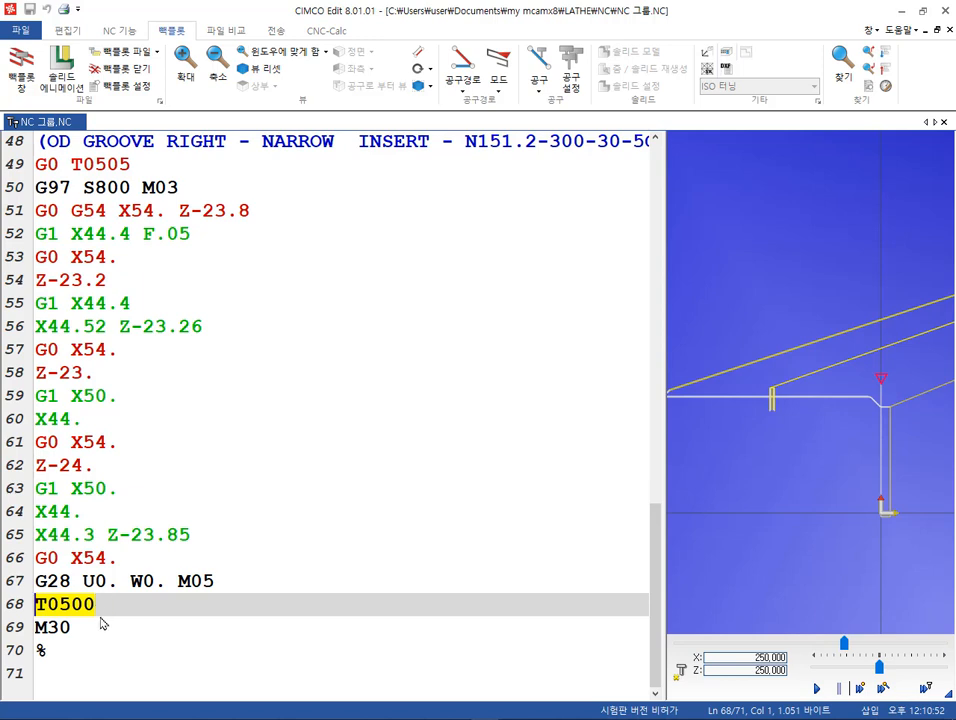
- Highlight the entire G0 T0505 line and place the cursor at the end of the T0500 line
left_click(133, 167)
key("shift+Left")
key("shift+Left")
key("shift+Left")
key("shift+Left")
key("shift+Left")
key("shift+Left")
key("shift+Left")
key("shift+Left")
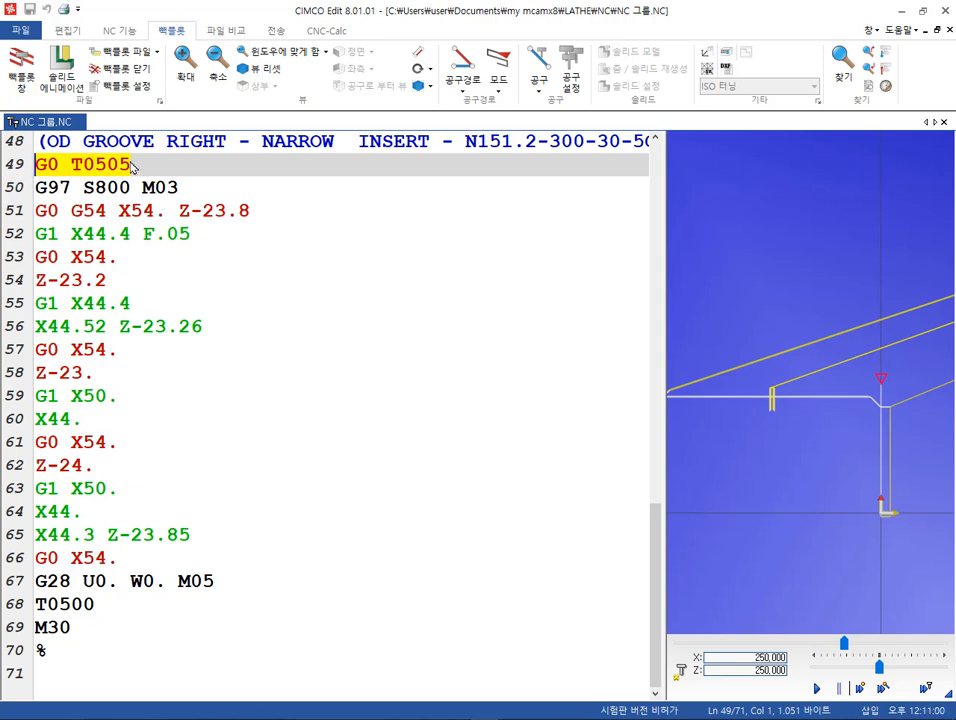
left_click(93, 610)
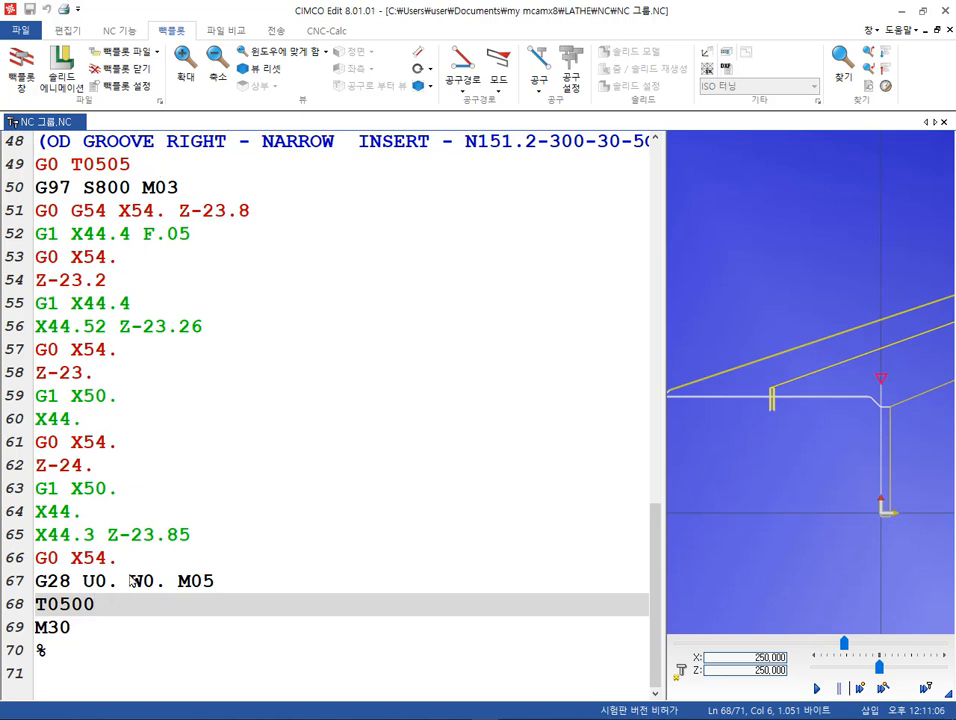
- Point out the digit pairs of T0505 with the cursor and highlight the whole T0500 line as its counterpart
left_click(130, 166)
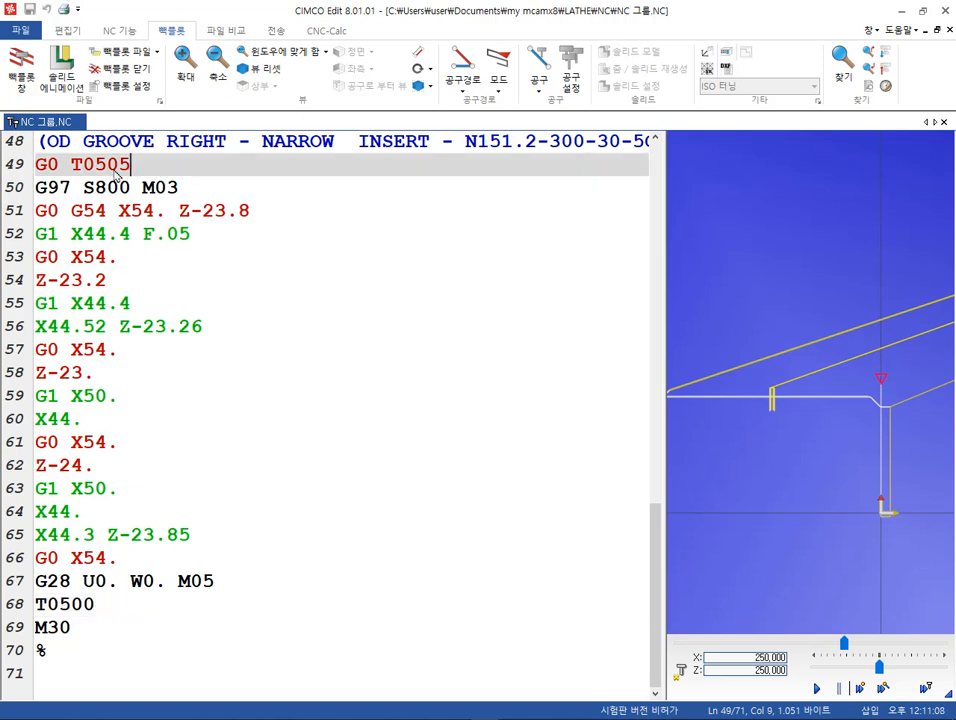
left_click(97, 163)
left_click(120, 163)
left_click(70, 604)
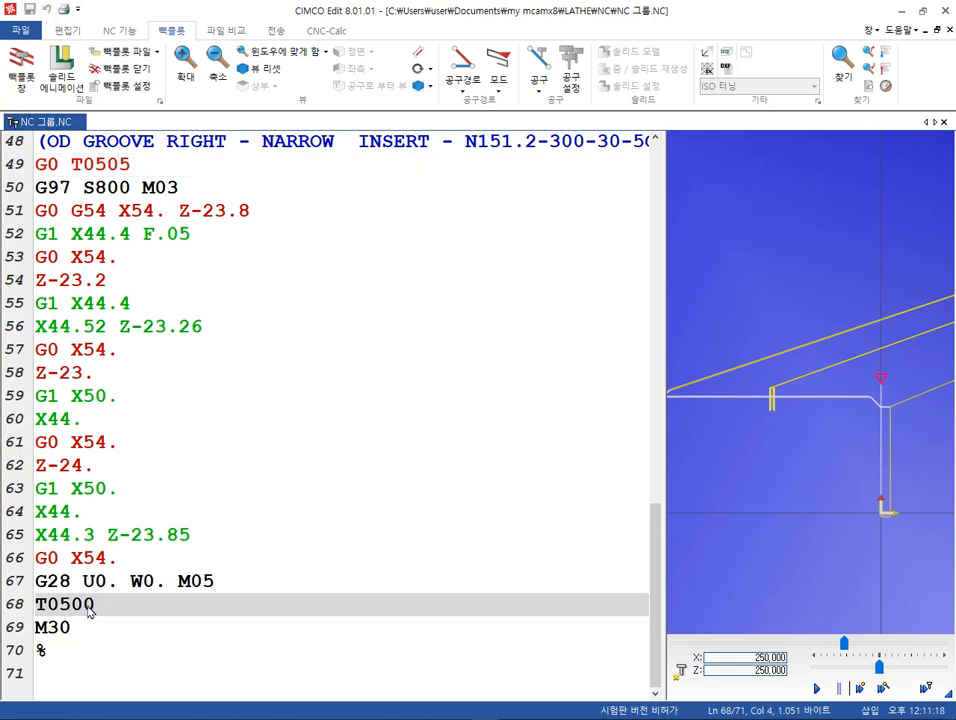
left_click_drag(96, 606, 32, 607)
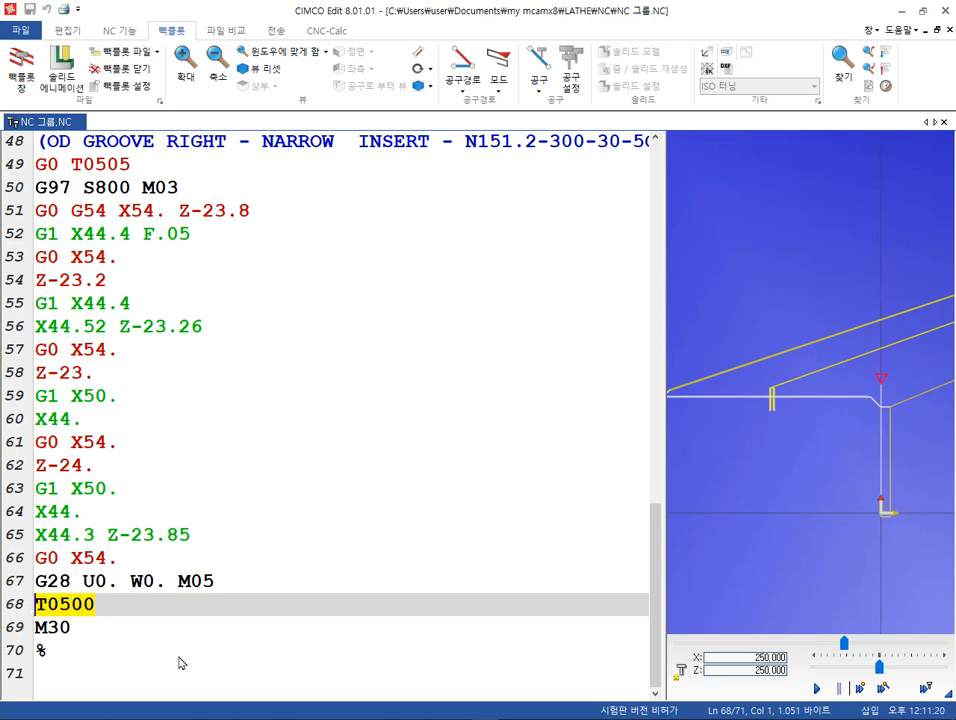
left_click(137, 170)
left_click(101, 606)
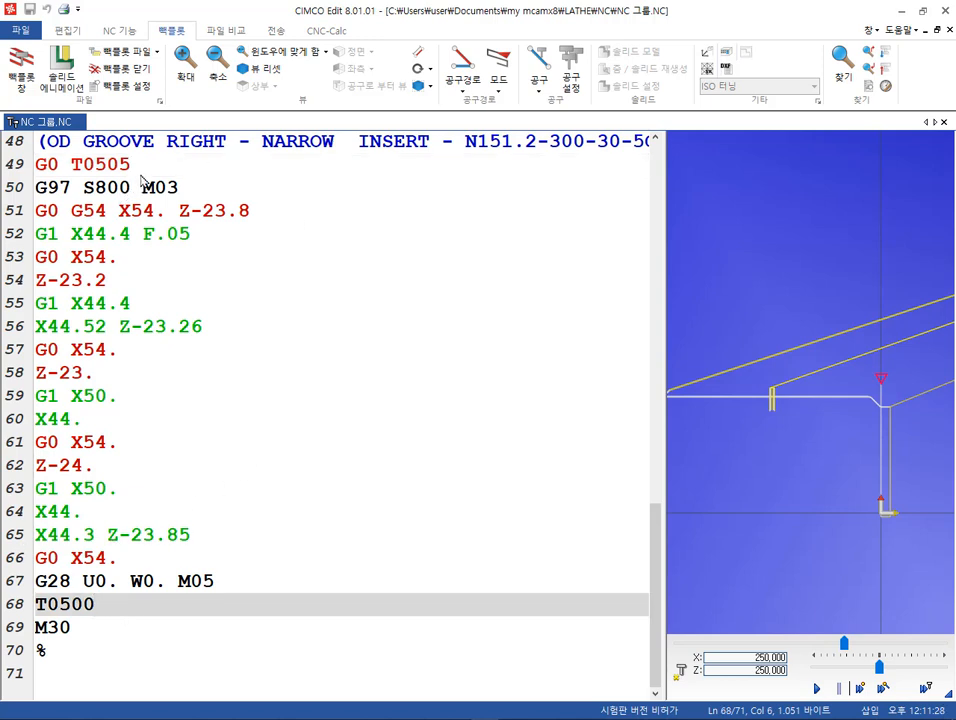
left_click_drag(100, 606, 30, 604)
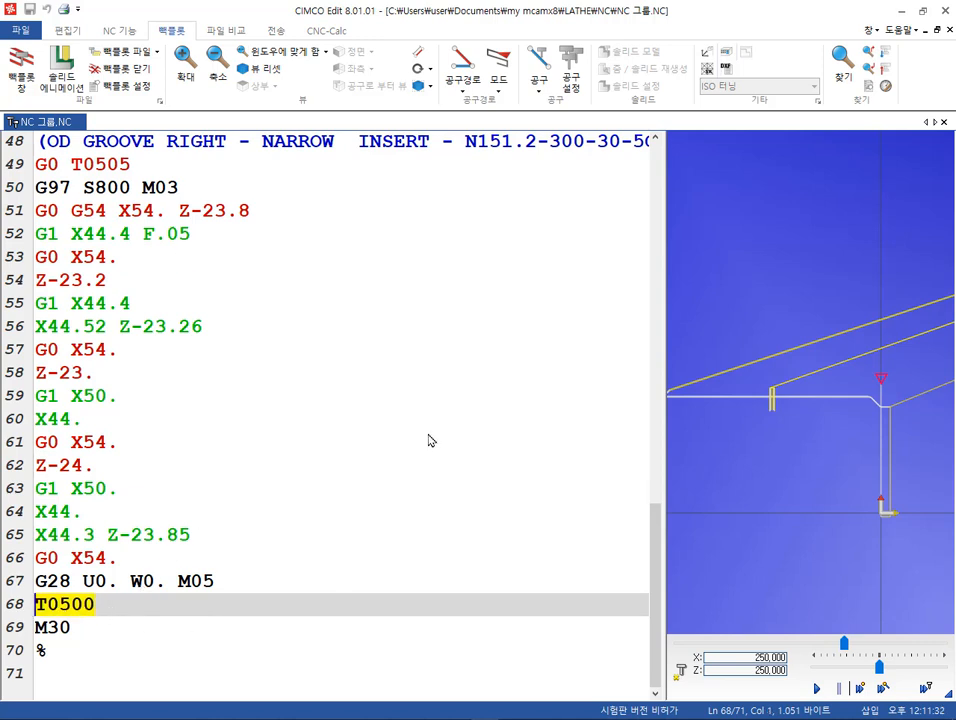
- Check the G0 X54. retract moves on lines 61 and 57, and highlight the full T0500 and G0 T0505 lines
left_click(132, 164)
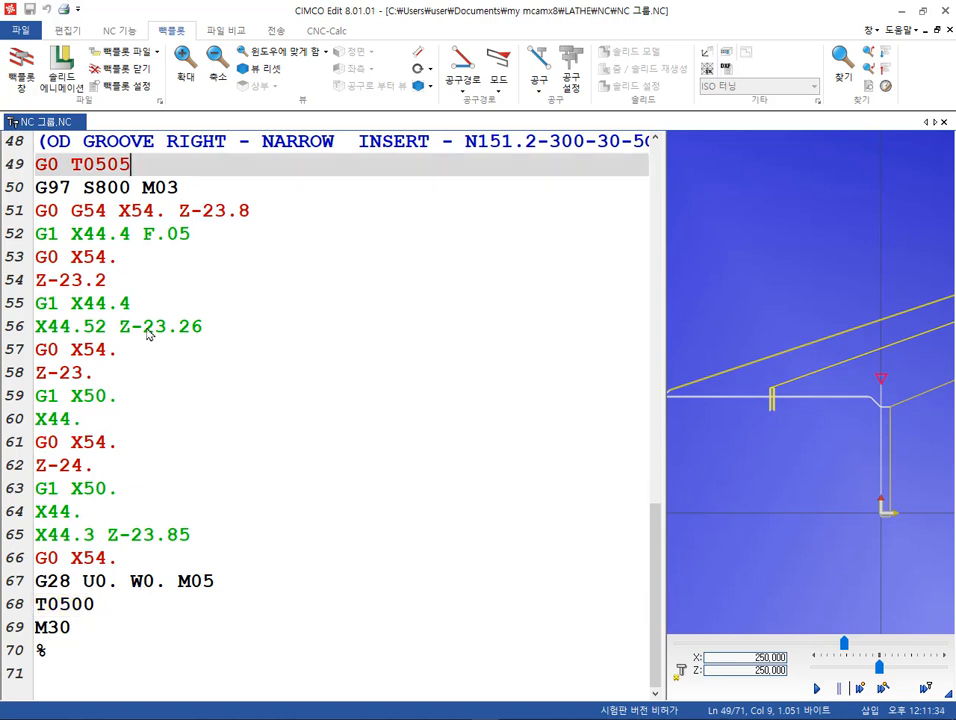
left_click(102, 608)
left_click_drag(132, 164, 33, 164)
left_click(447, 441)
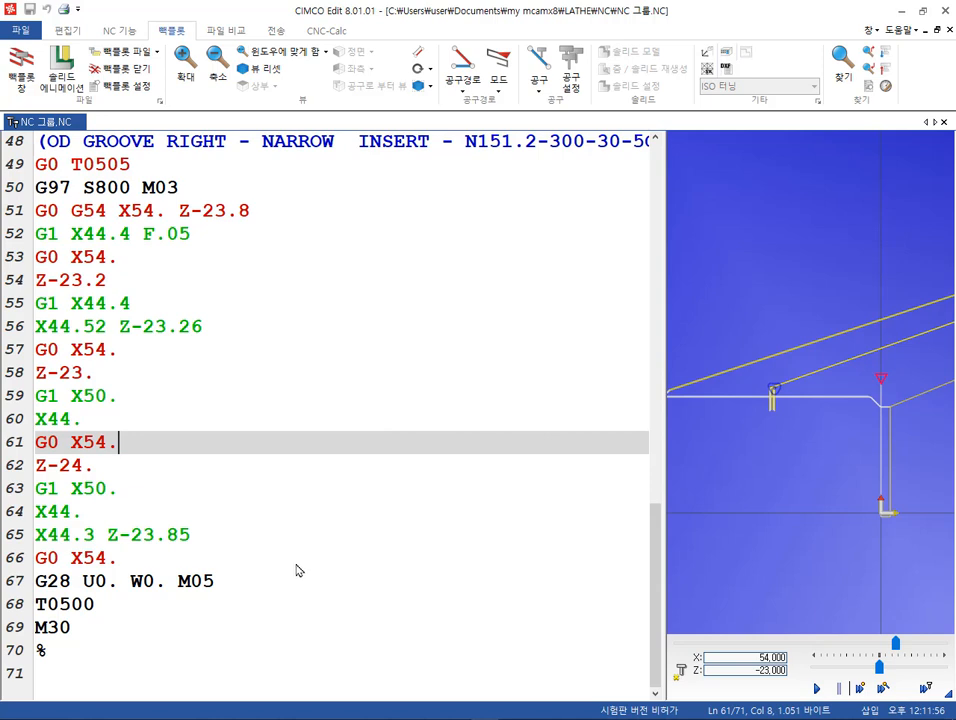
left_click(382, 357)
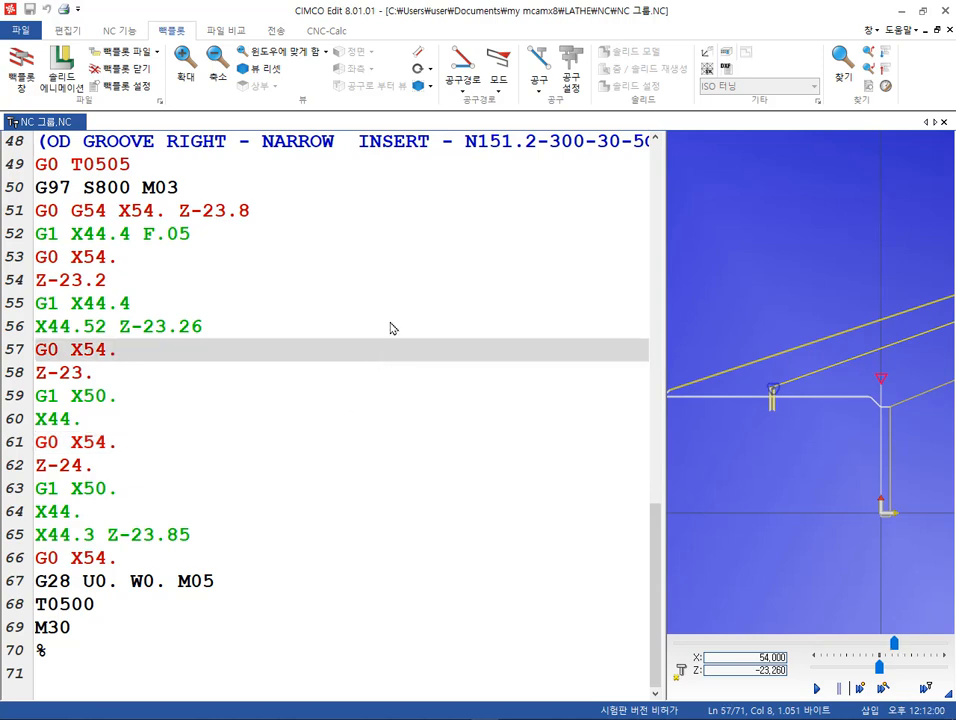
left_click(97, 607)
left_click_drag(97, 607, 27, 612)
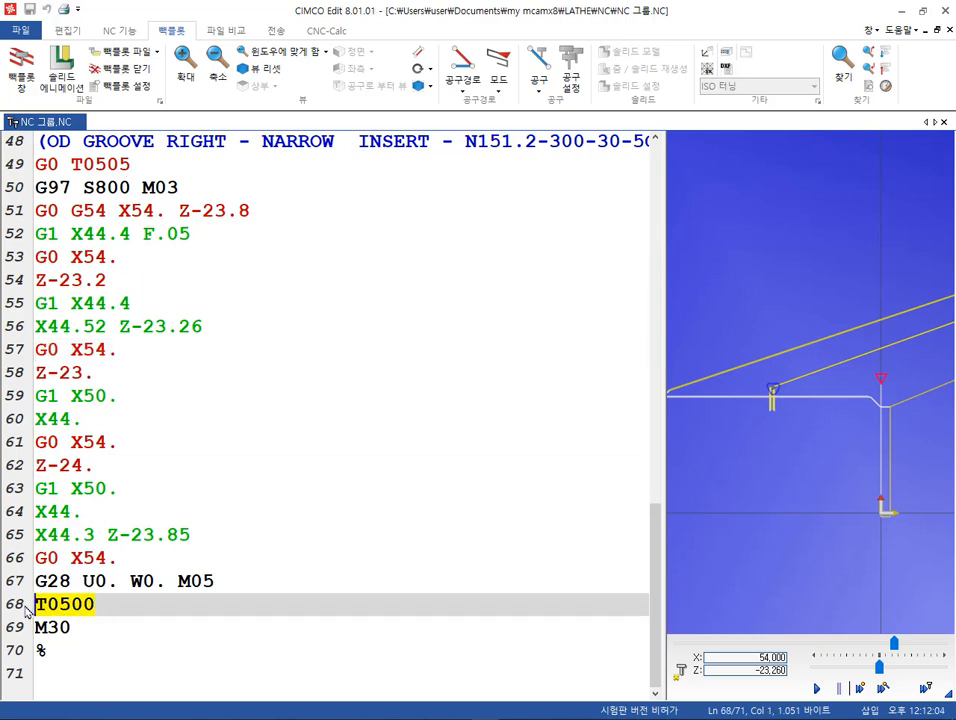
left_click_drag(131, 164, 27, 165)
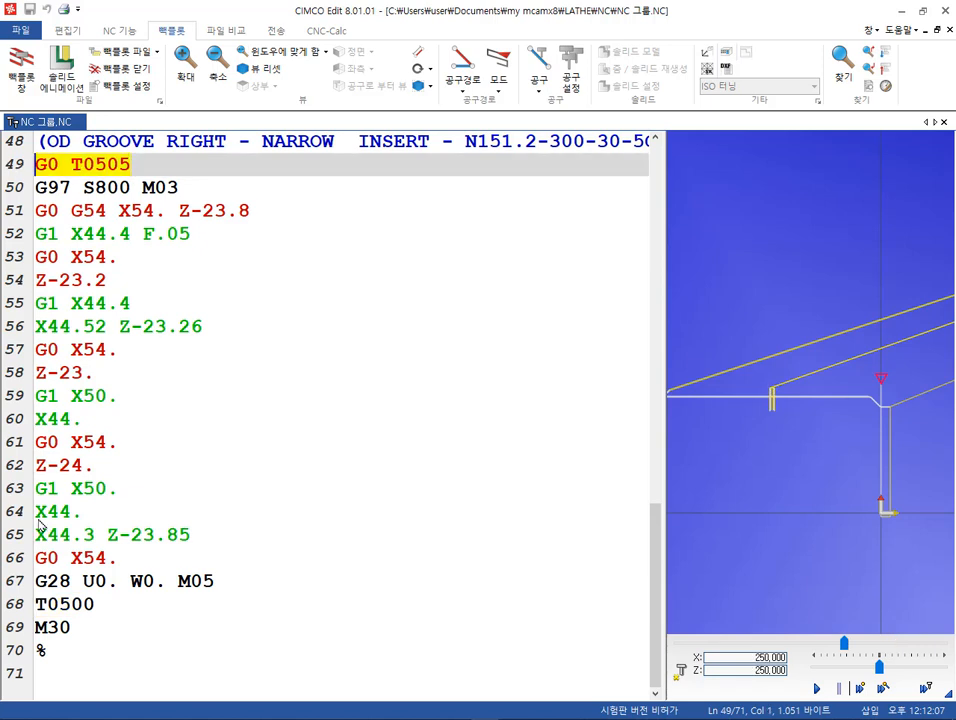
- Place the cursor before the offset digits of T0505, highlight T0500, and clear the selection at the X44. move on line 64
left_click(97, 606)
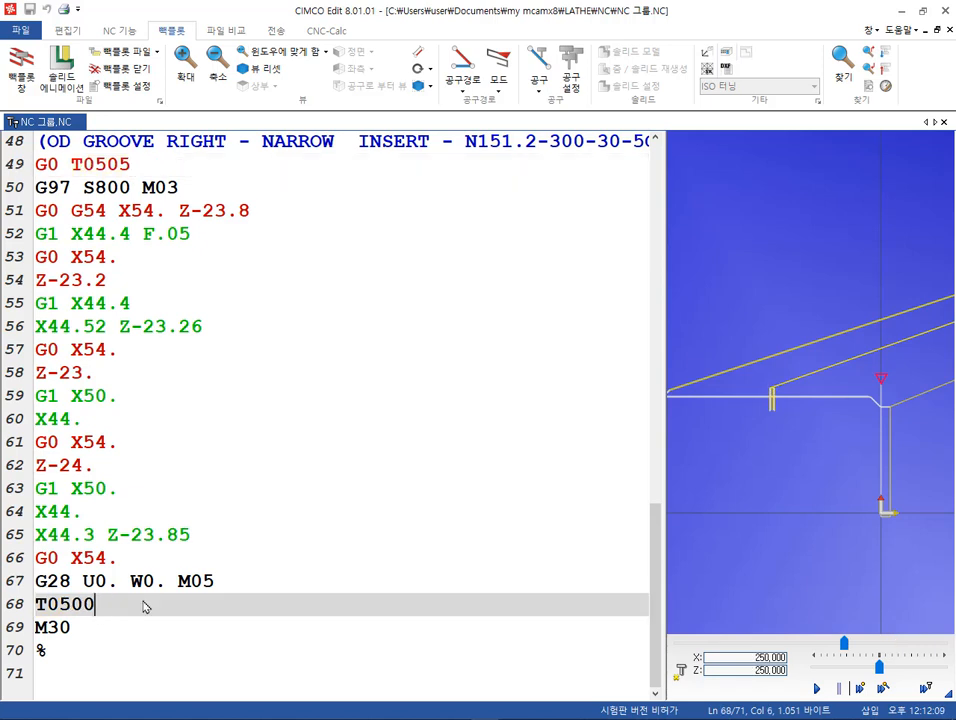
left_click(132, 165)
left_click(107, 166)
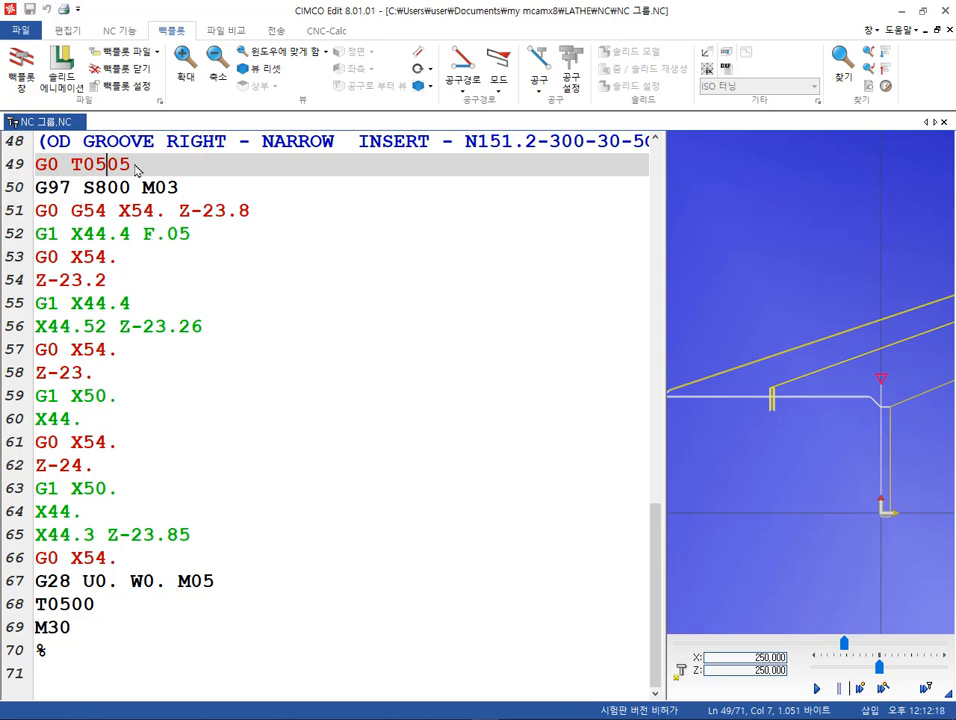
left_click(88, 606)
key("shift+Home")
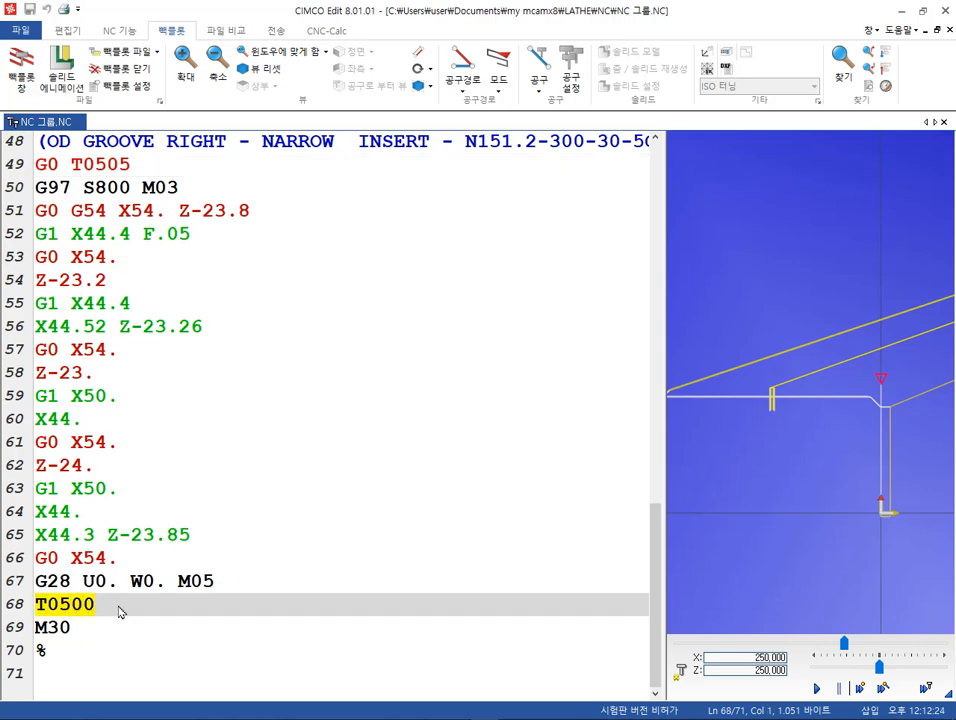
left_click(284, 507)
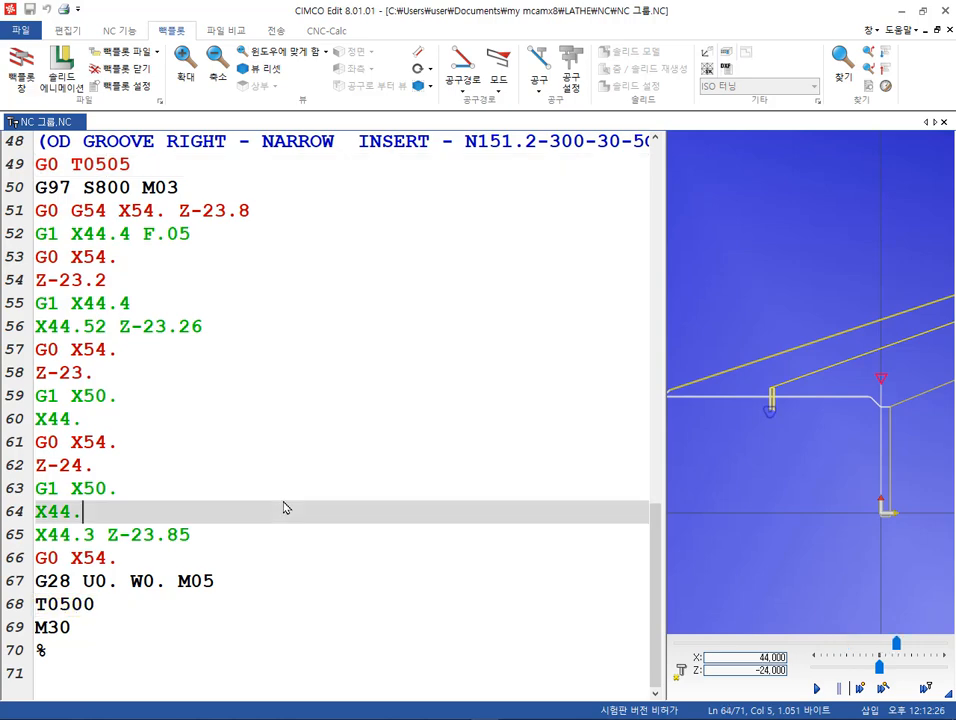
- Examine the header comments from PROGRAM NAME to MATERIAL at the program start by highlighting lines 3 to 7
scroll(393, 450, "up", 9)
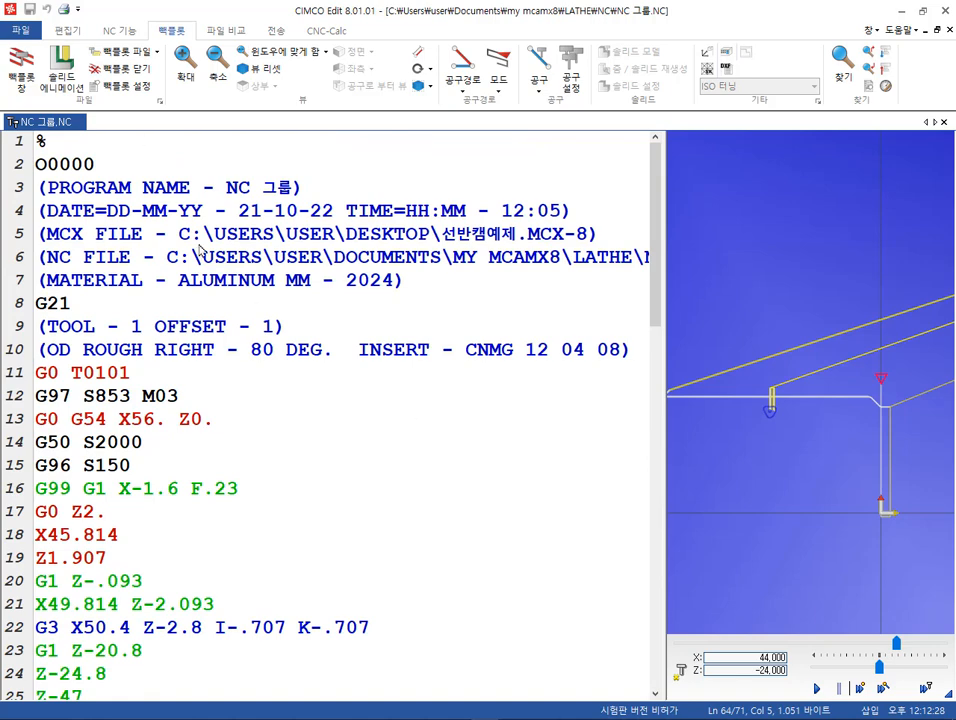
left_click(426, 281)
left_click_drag(426, 281, 38, 188)
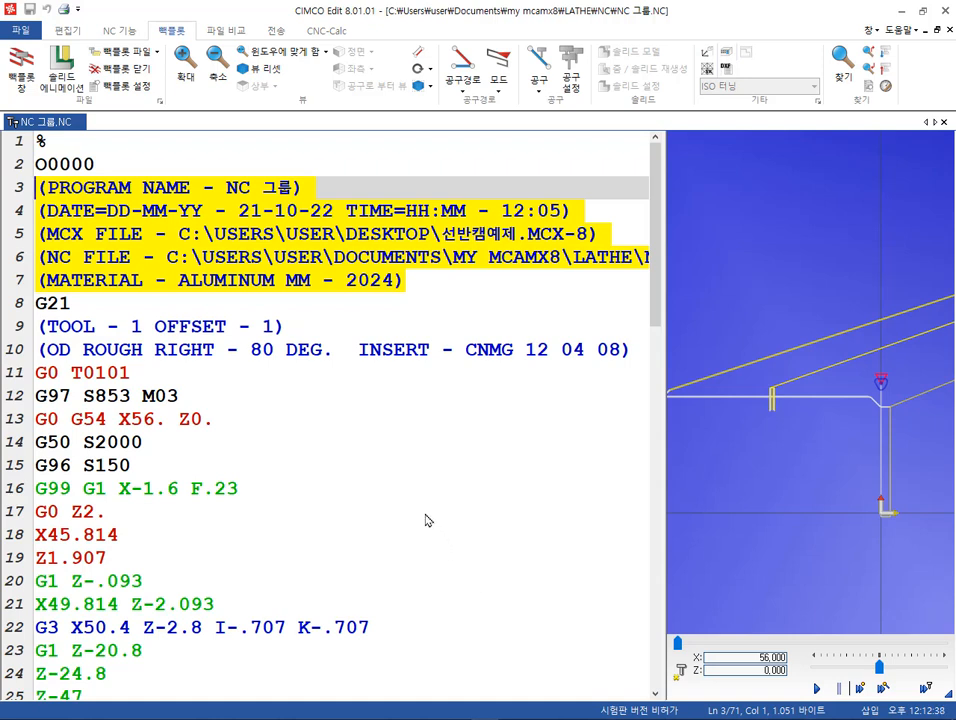
left_click(498, 468)
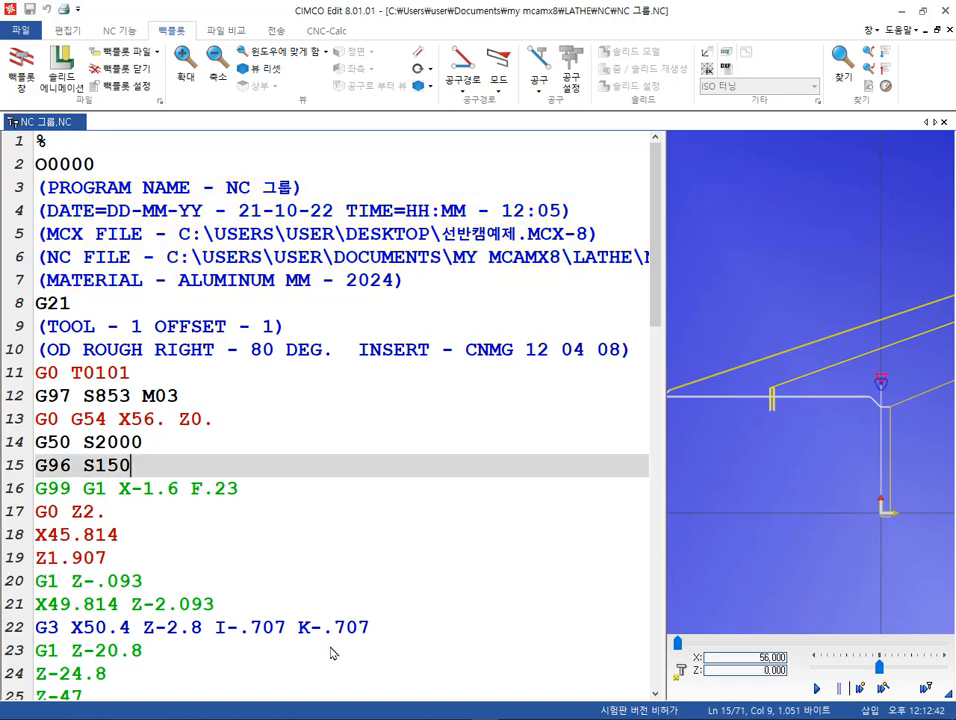
scroll(487, 445, "down", 7)
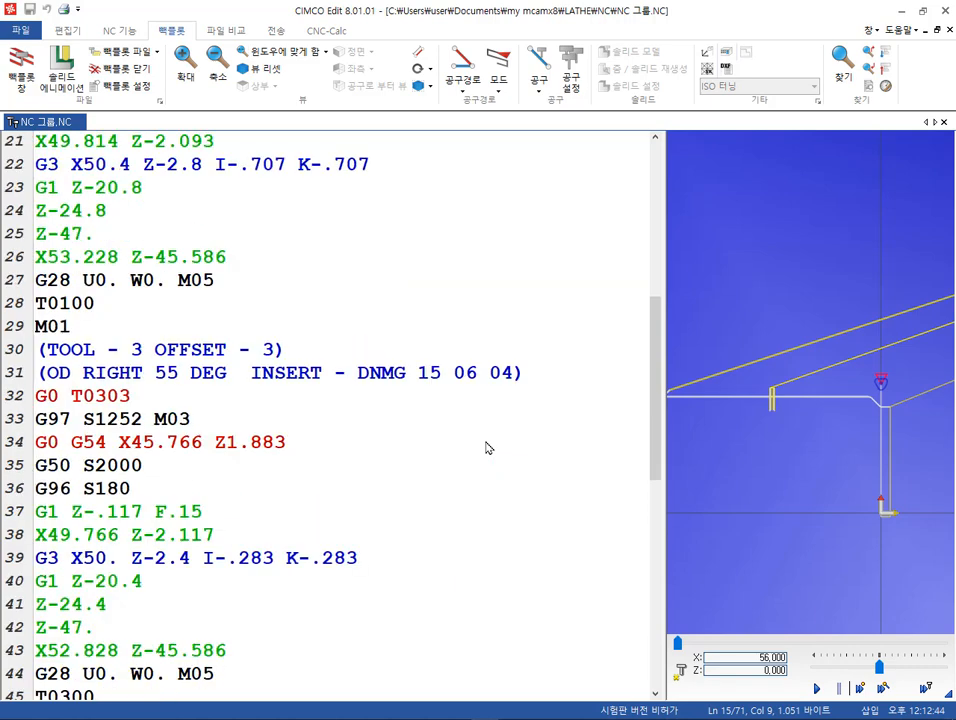
scroll(489, 450, "up", 7)
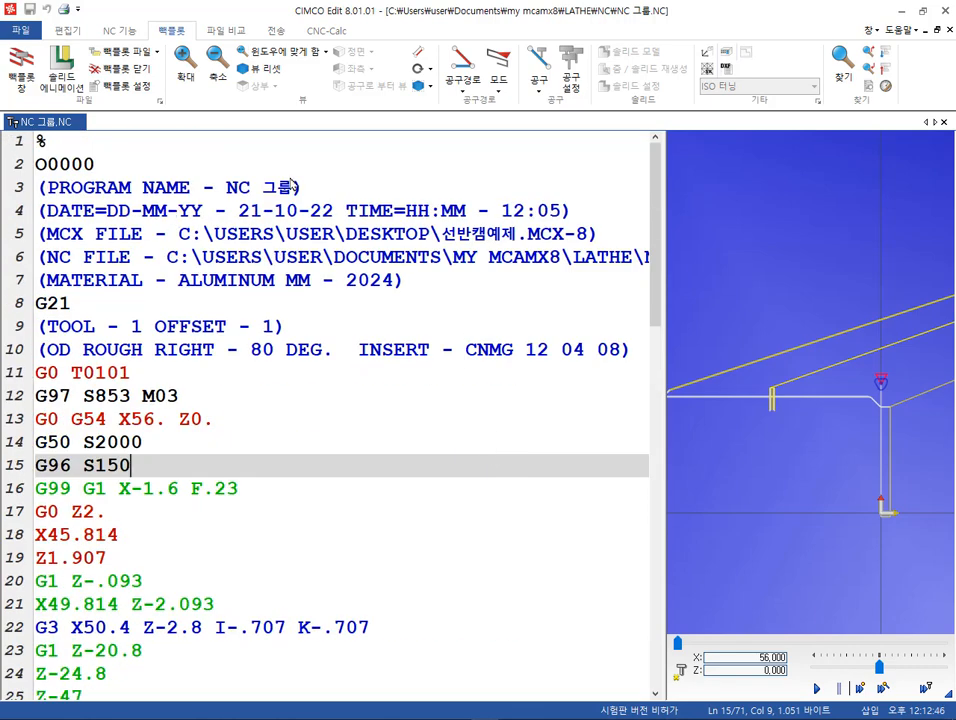
left_click(155, 147)
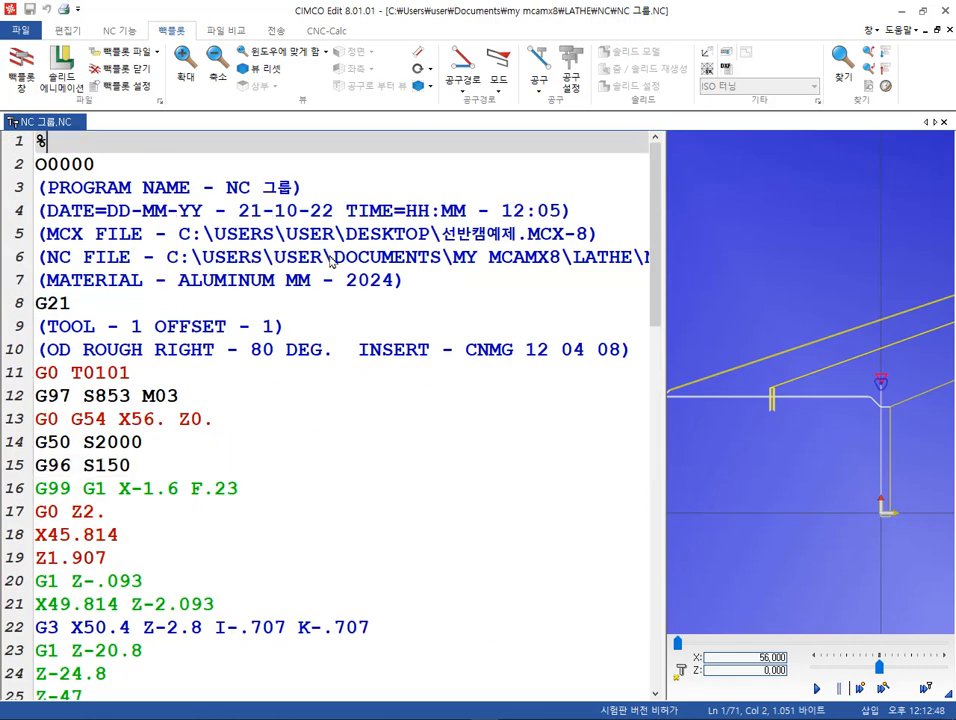
left_click_drag(408, 289, 35, 188)
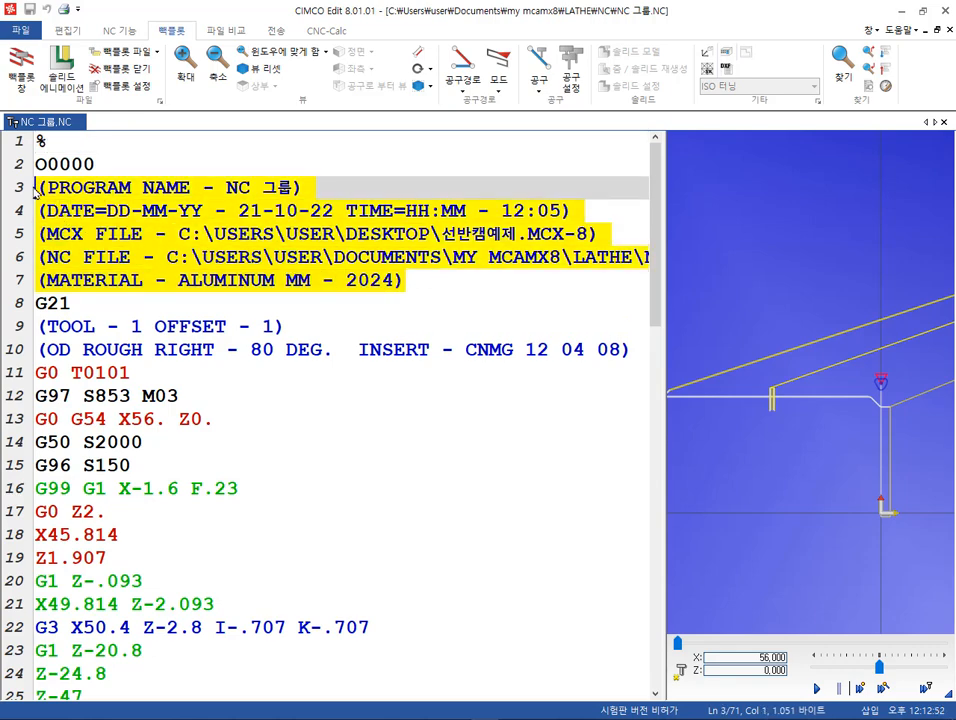
left_click_drag(36, 190, 205, 235)
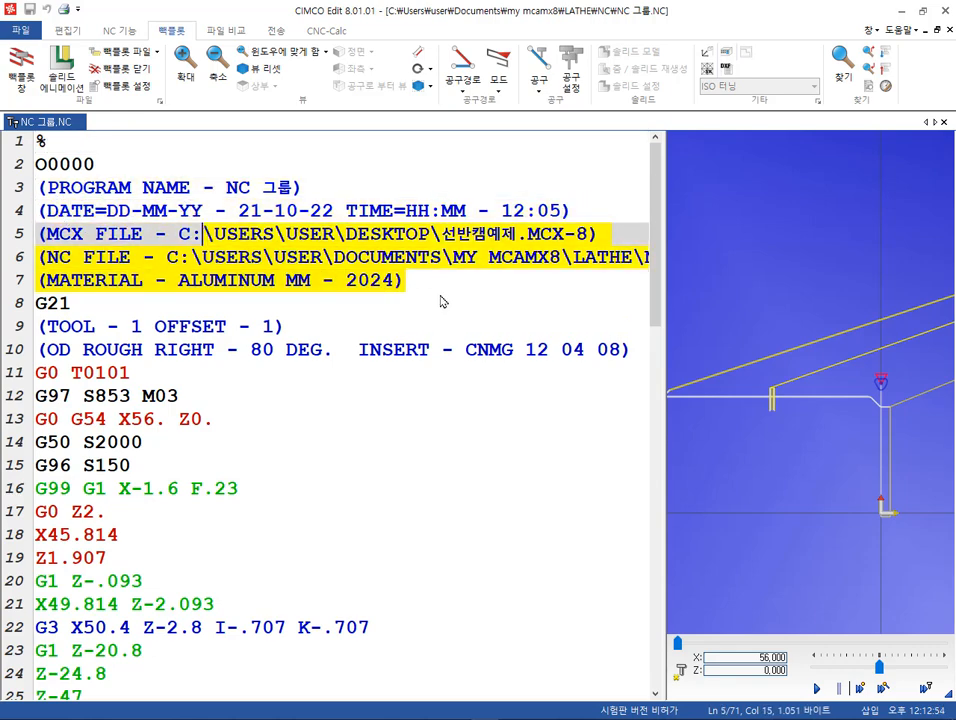
left_click(442, 299)
- Save the back-side NC program to the desktop (바탕 화면) as 뒷면가공 and close the NC editor
left_click(18, 28)
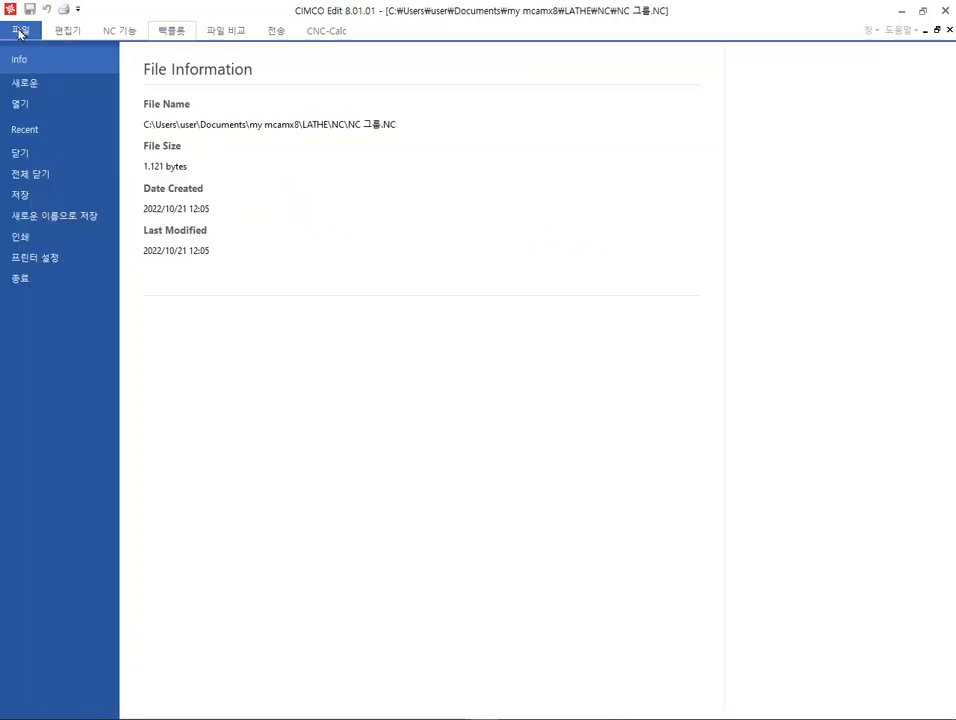
left_click(58, 218)
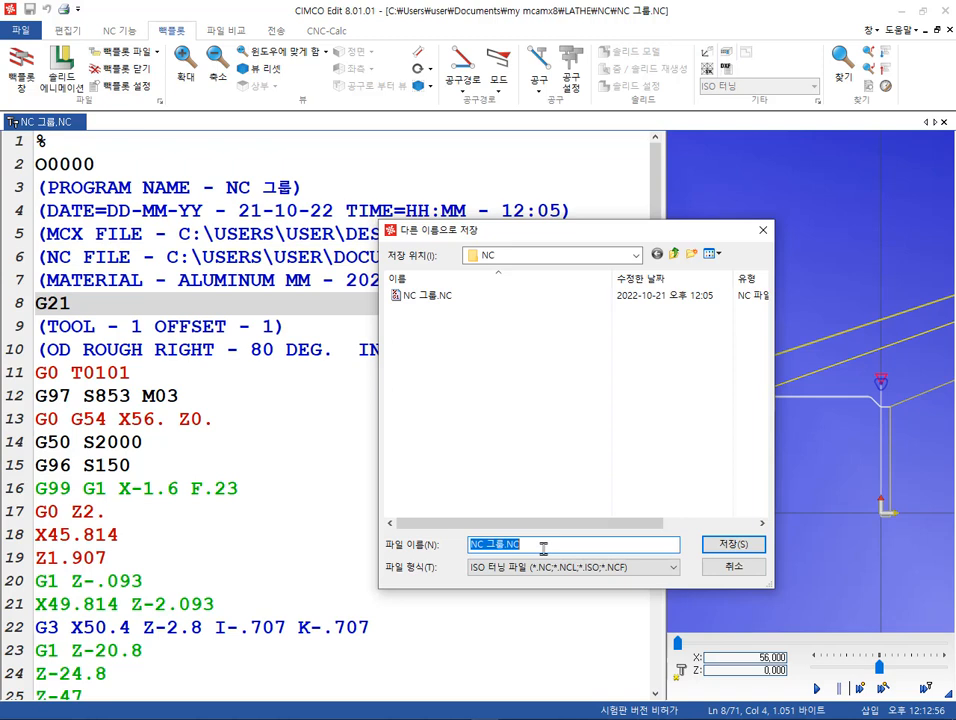
type("en")
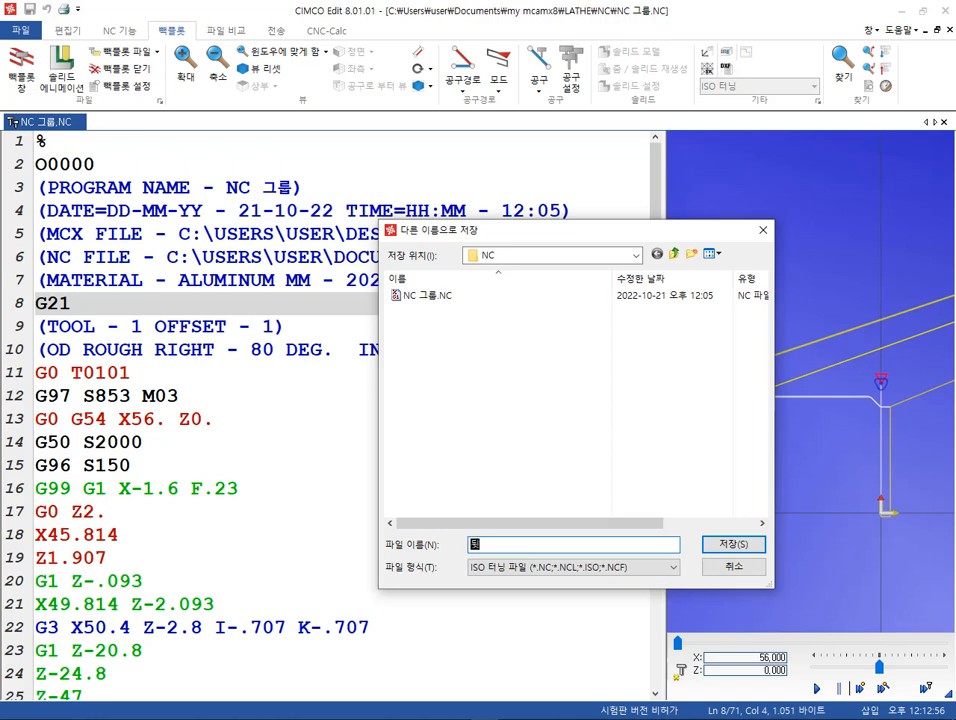
type("뒷ㅁ면가고")
left_click(636, 256)
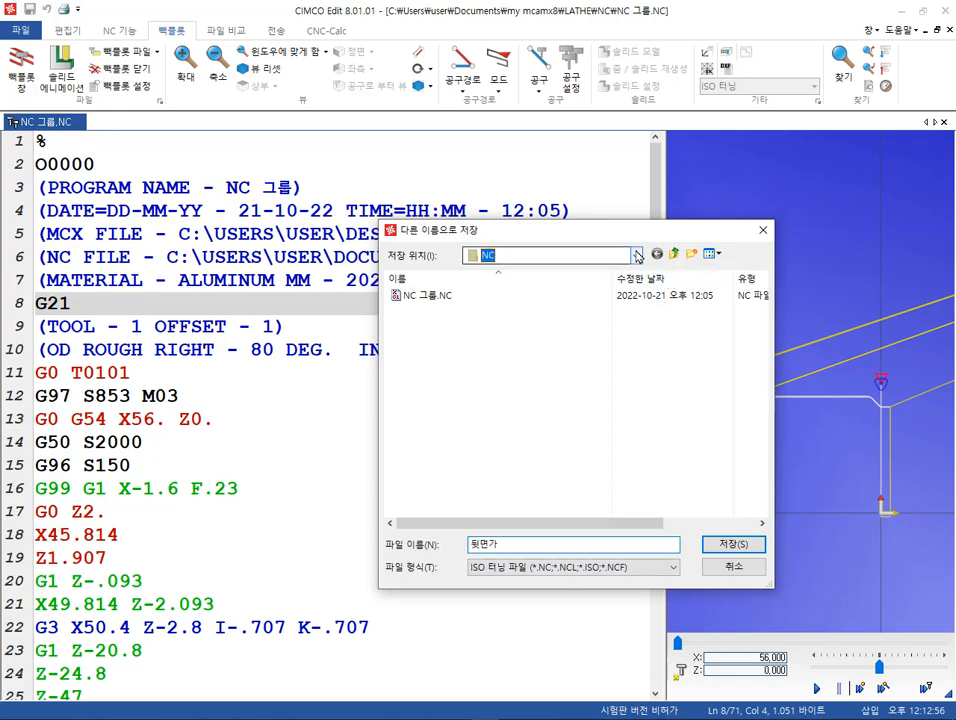
left_click(636, 256)
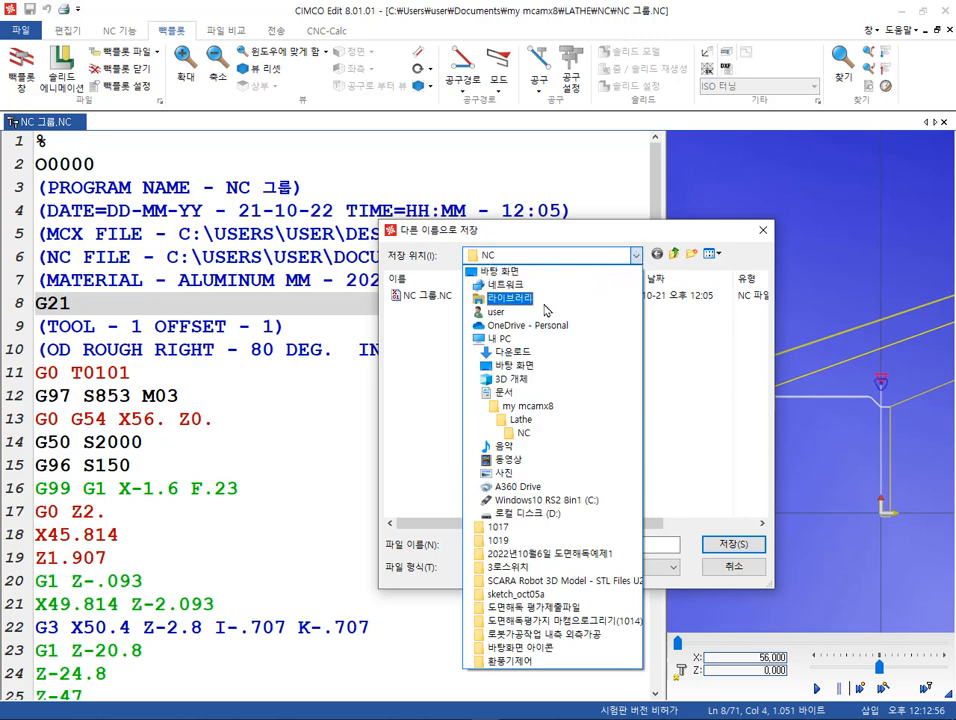
left_click(529, 368)
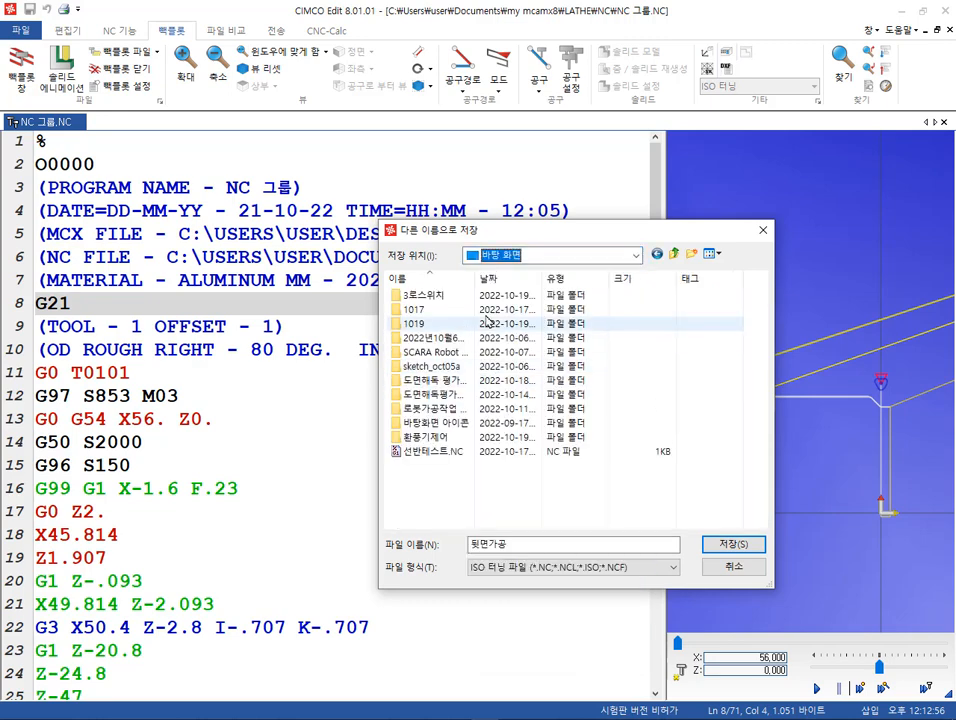
left_click(734, 544)
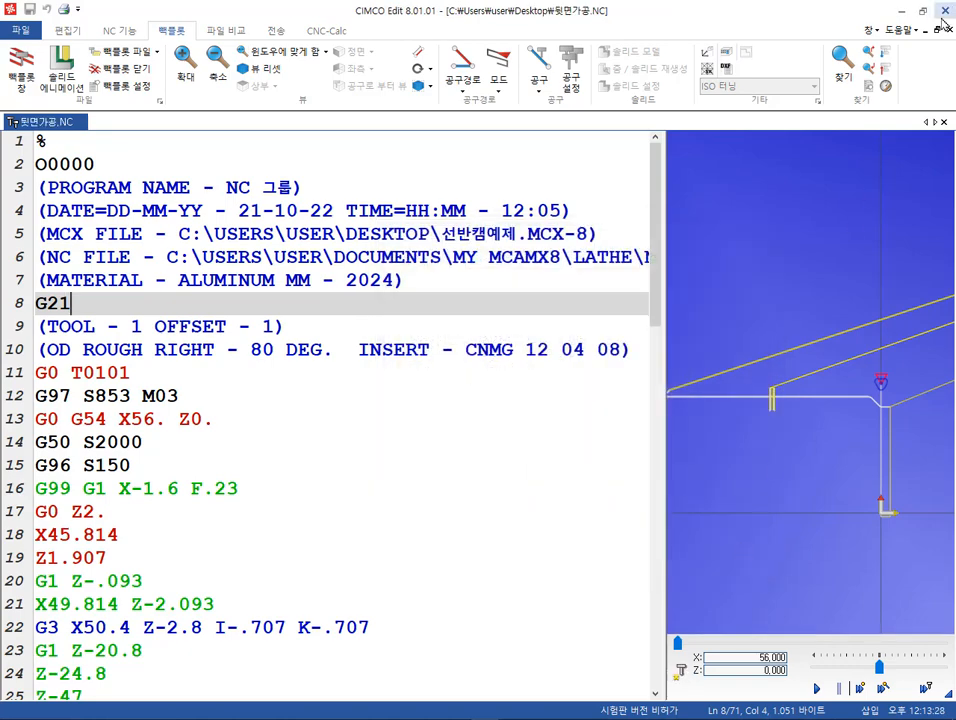
left_click(946, 11)
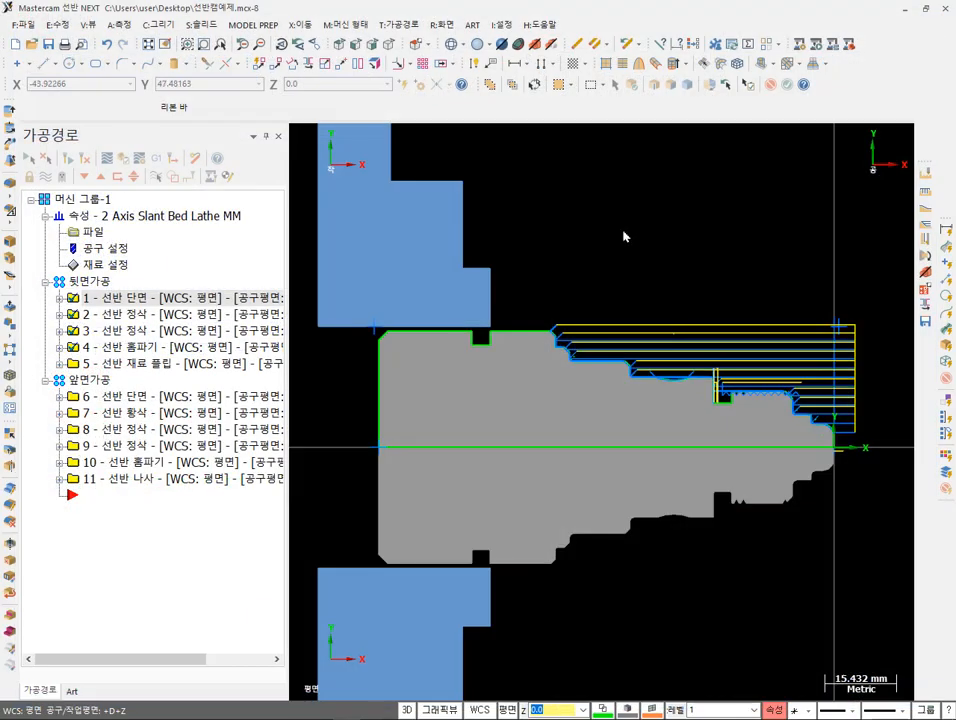
- Post only the 앞면가공 group's operations, overwriting the existing NC file, and show the resulting code in a backplot window
left_click(89, 381)
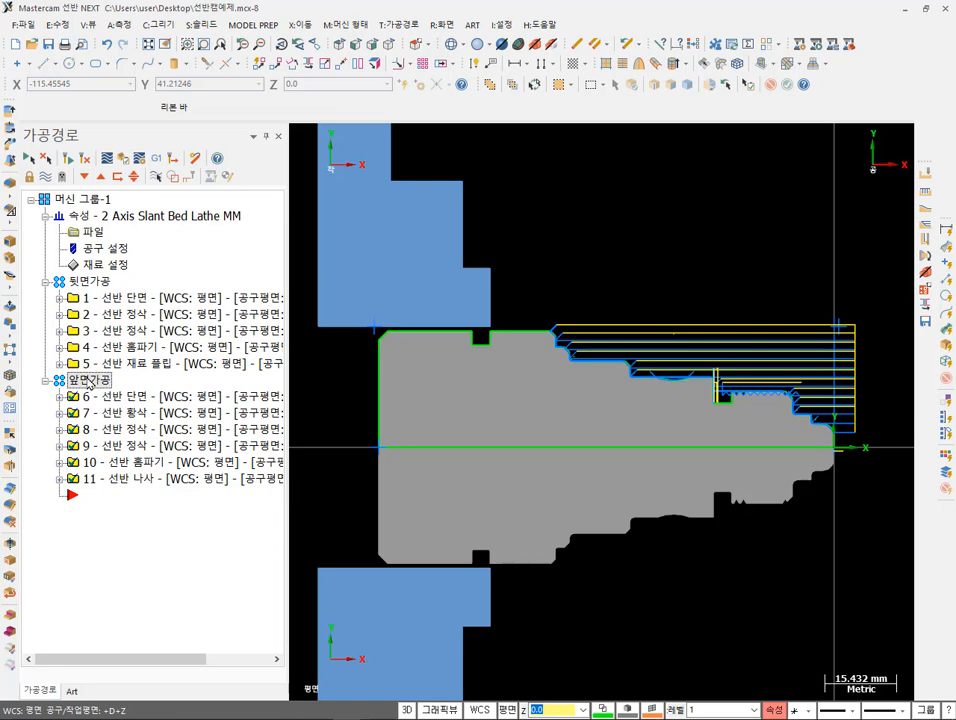
left_click(156, 159)
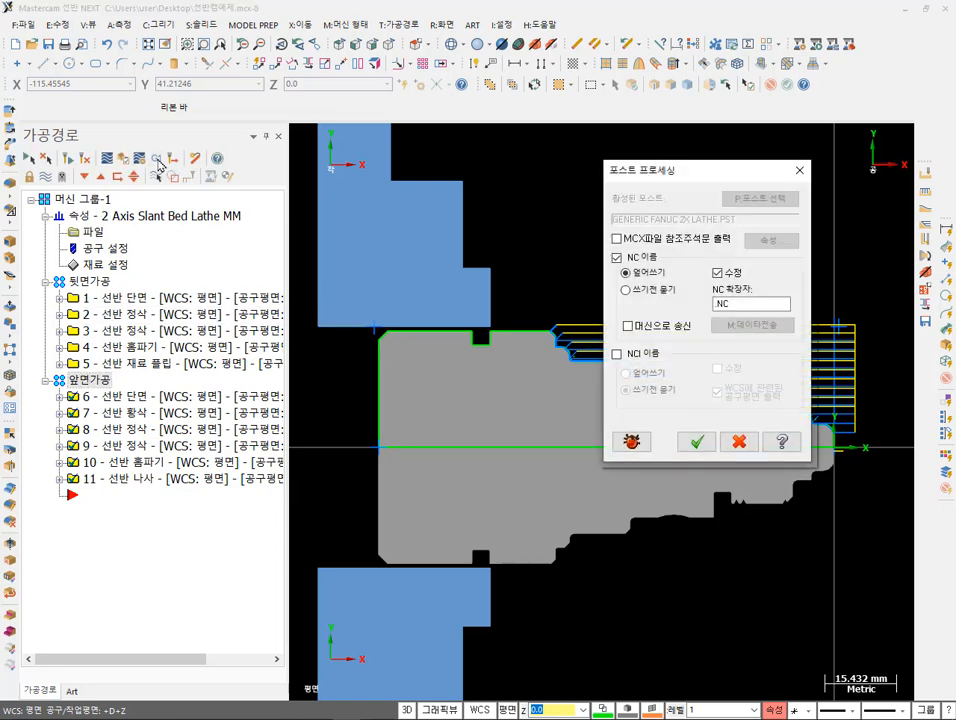
left_click(698, 443)
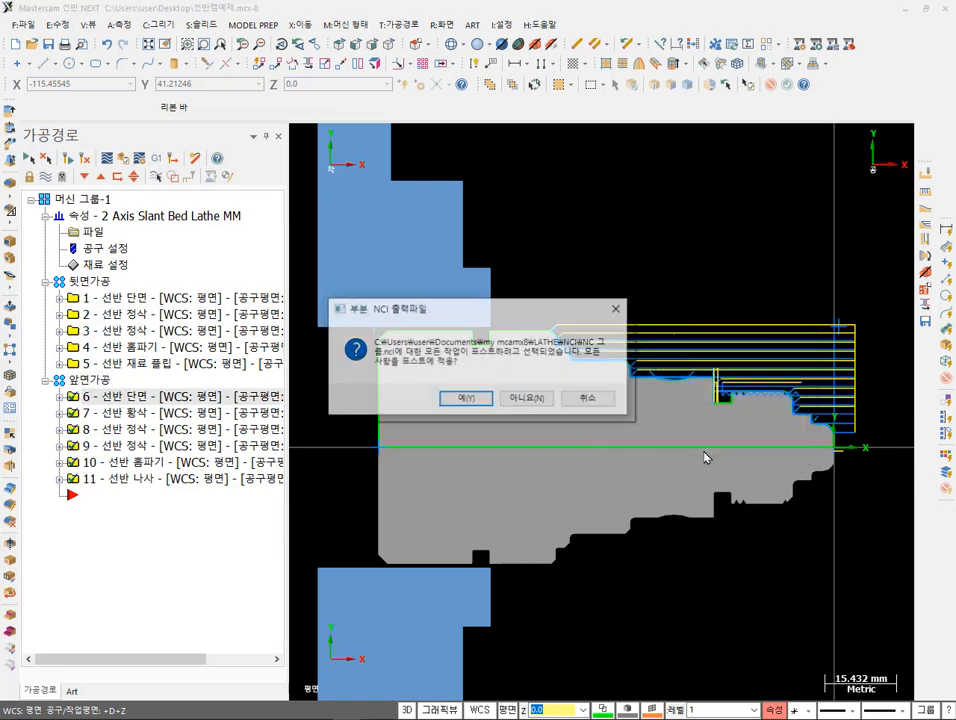
left_click(528, 398)
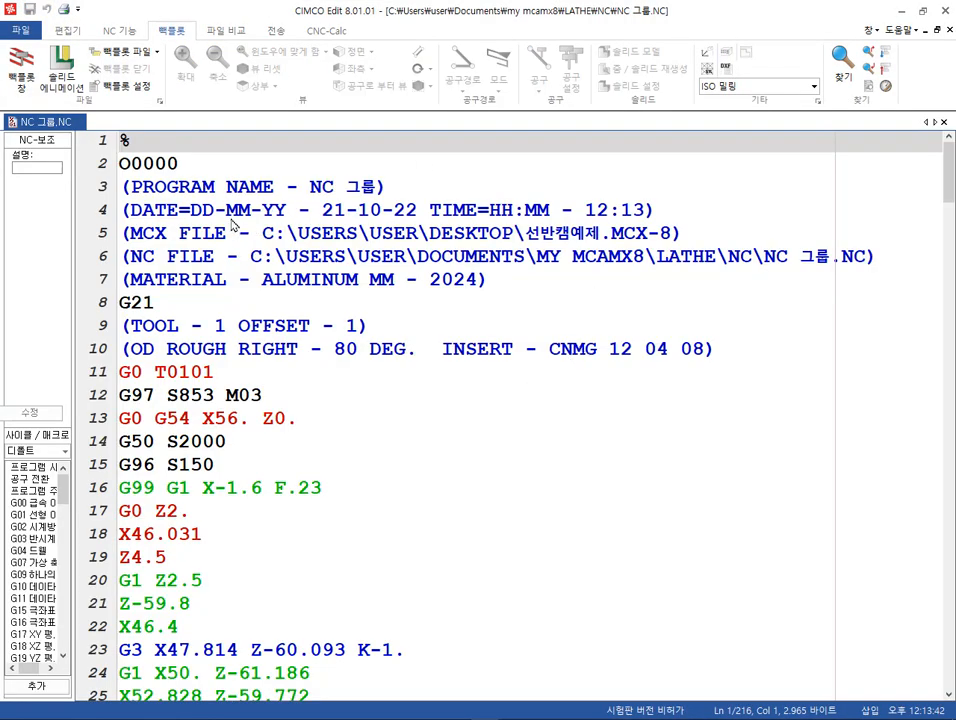
left_click(20, 62)
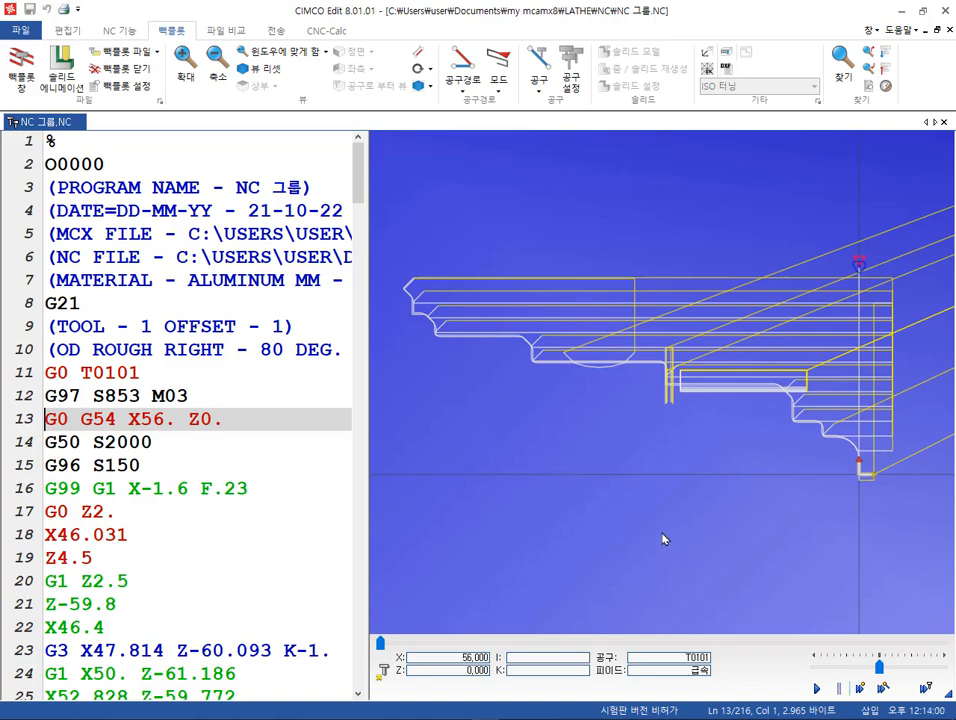
- Examine the G92 threading cycle on line 205, highlighting the F1.5 word and its F address, and clear the selection
scroll(228, 478, "down", 20)
scroll(228, 478, "down", 20)
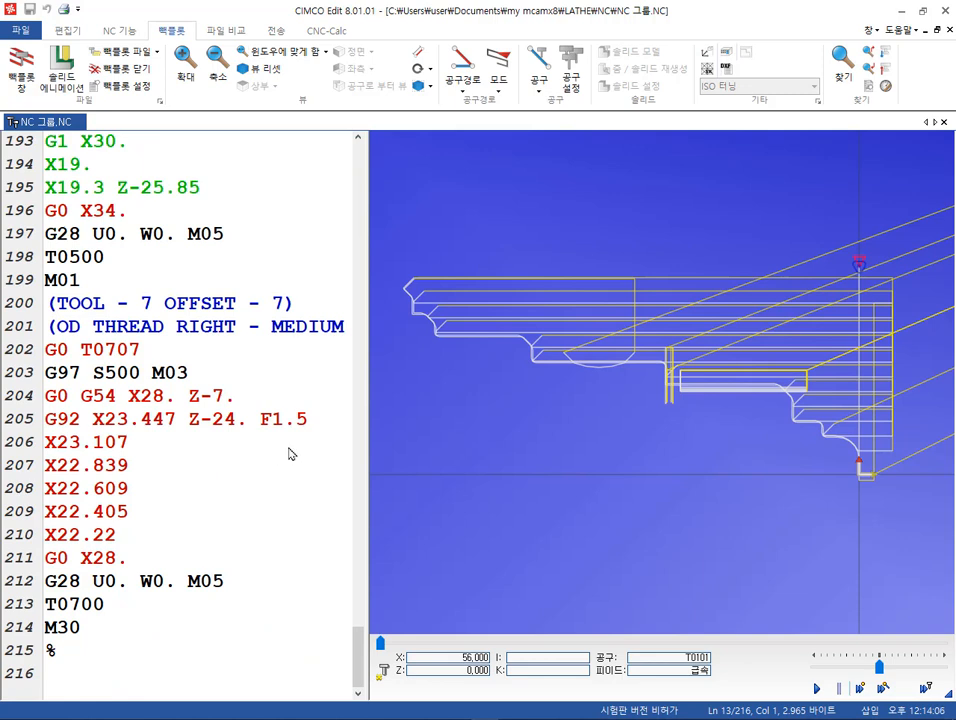
left_click_drag(306, 421, 260, 430)
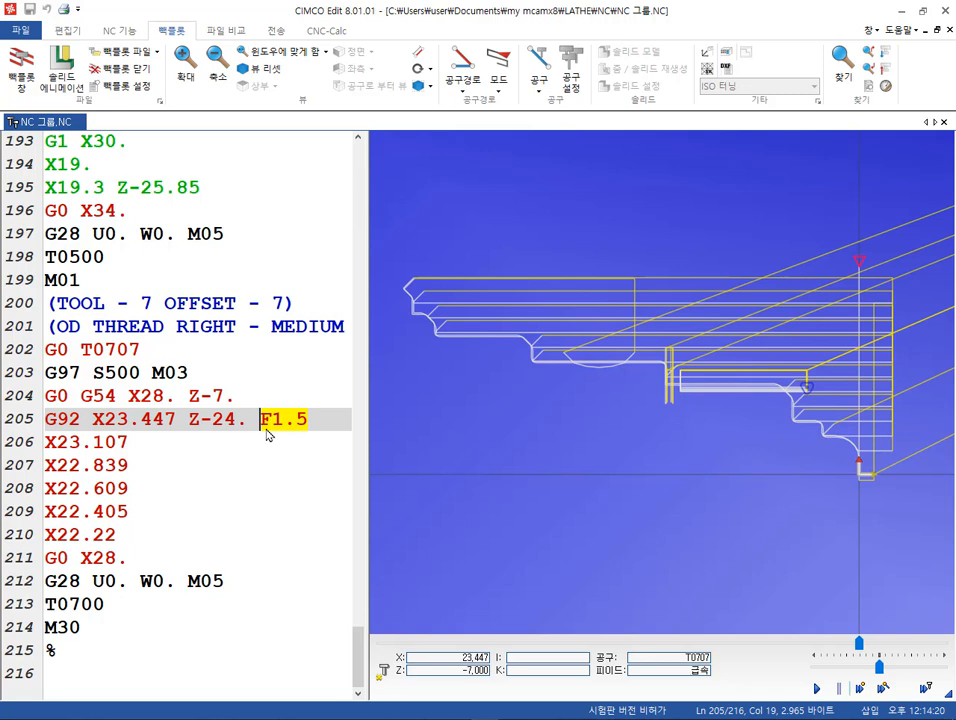
left_click(320, 429)
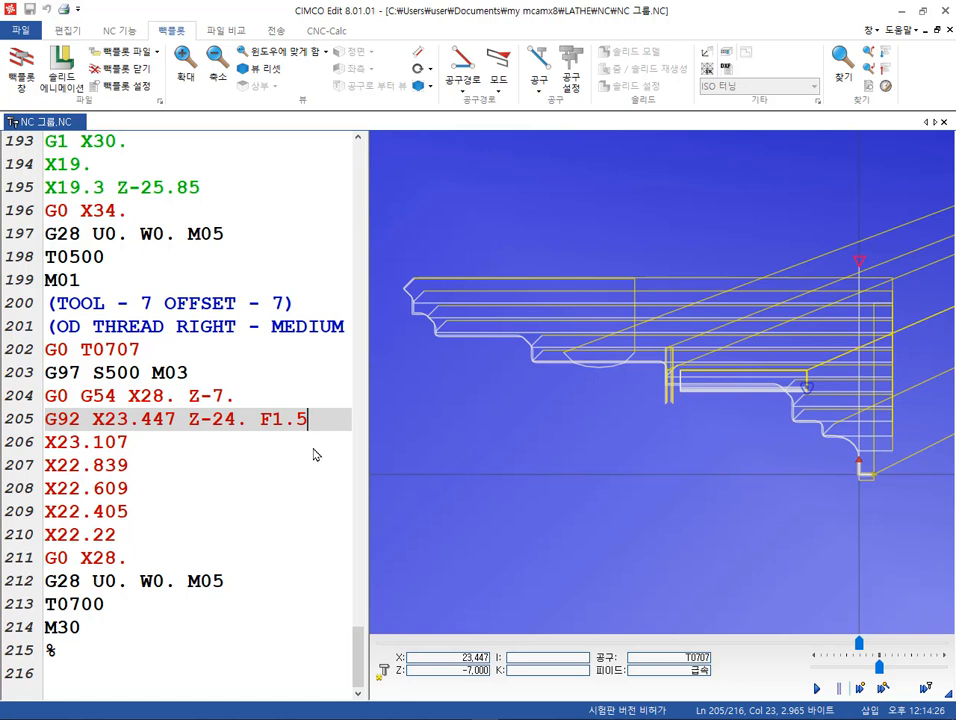
left_click(261, 424)
left_click_drag(261, 426, 275, 427)
left_click(293, 466)
left_click(270, 428)
left_click(262, 427)
left_click_drag(262, 427, 272, 431)
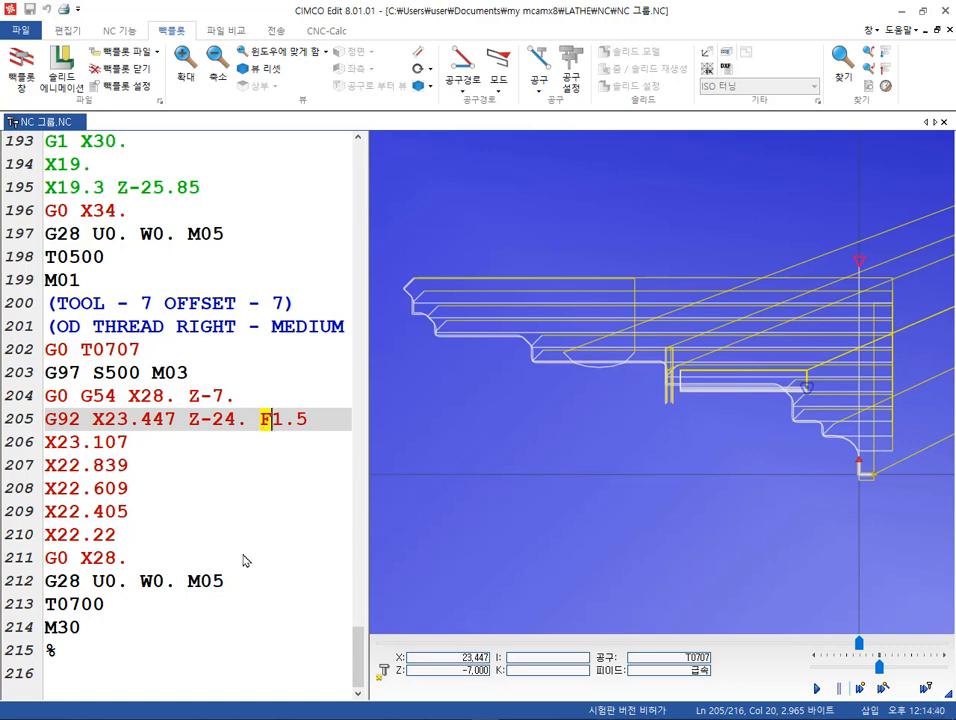
left_click(271, 622)
- Begin saving the front-side NC program under a new name, with the desktop (바탕 화면) as the destination folder
scroll(272, 625, "up", 20)
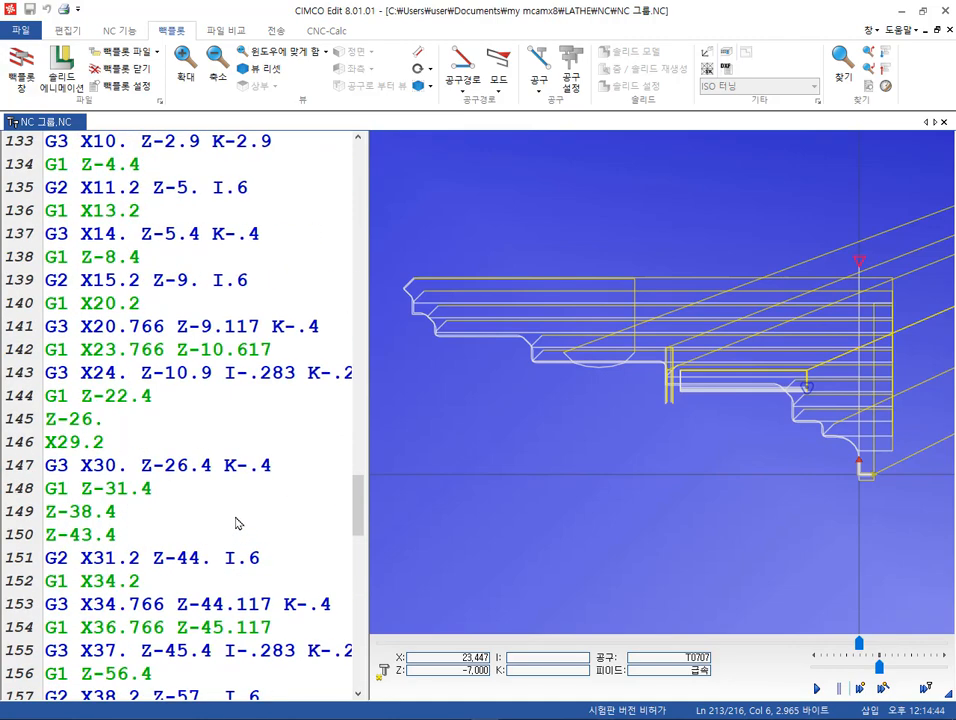
scroll(238, 405, "up", 20)
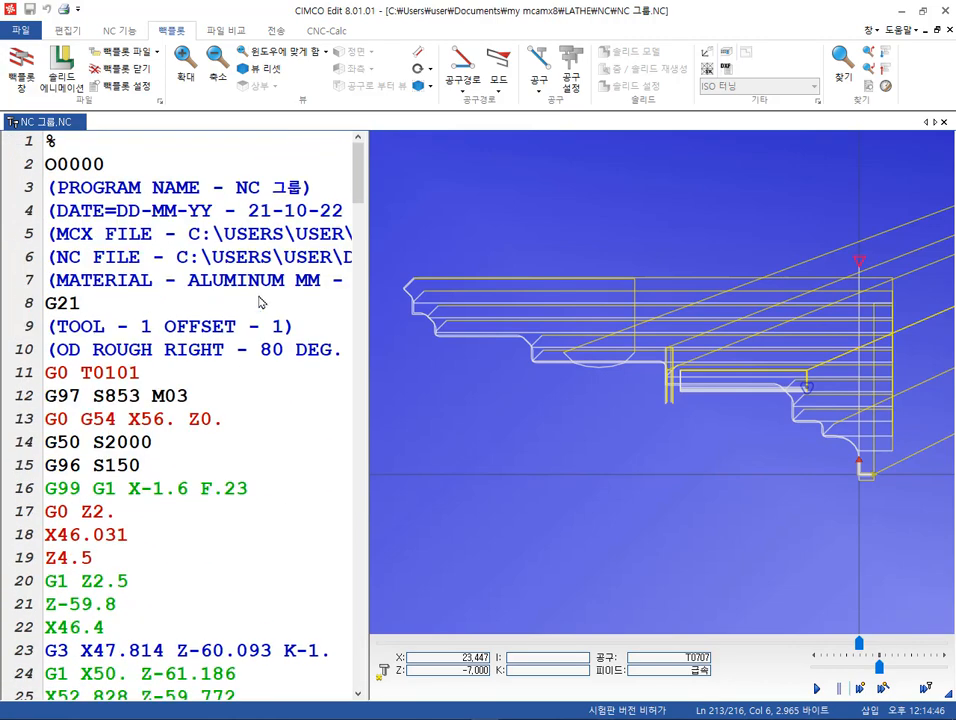
left_click(21, 30)
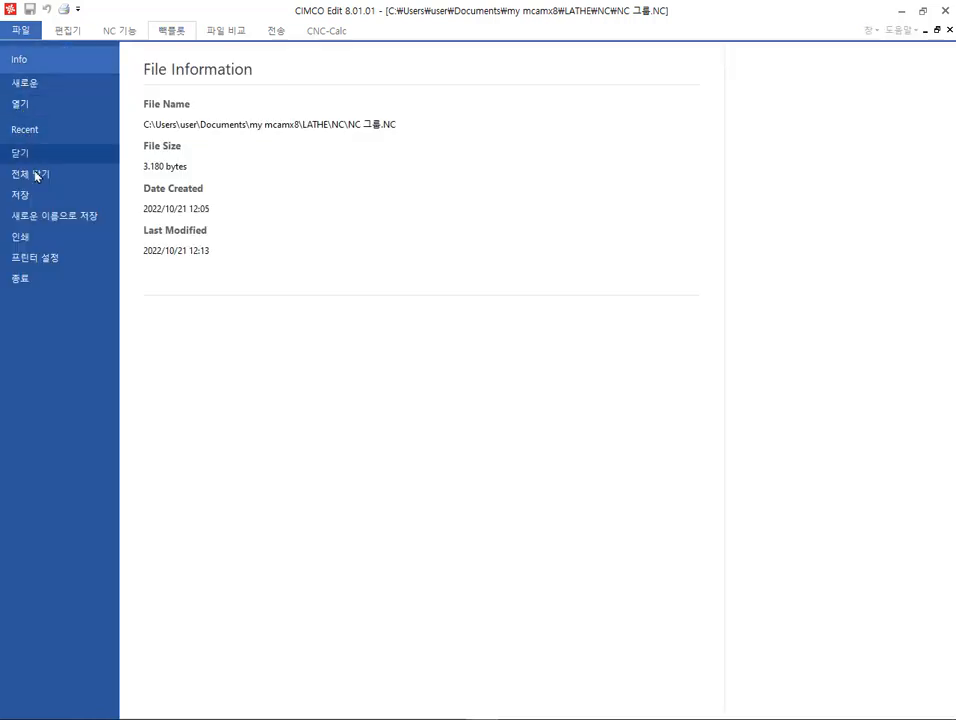
left_click(48, 218)
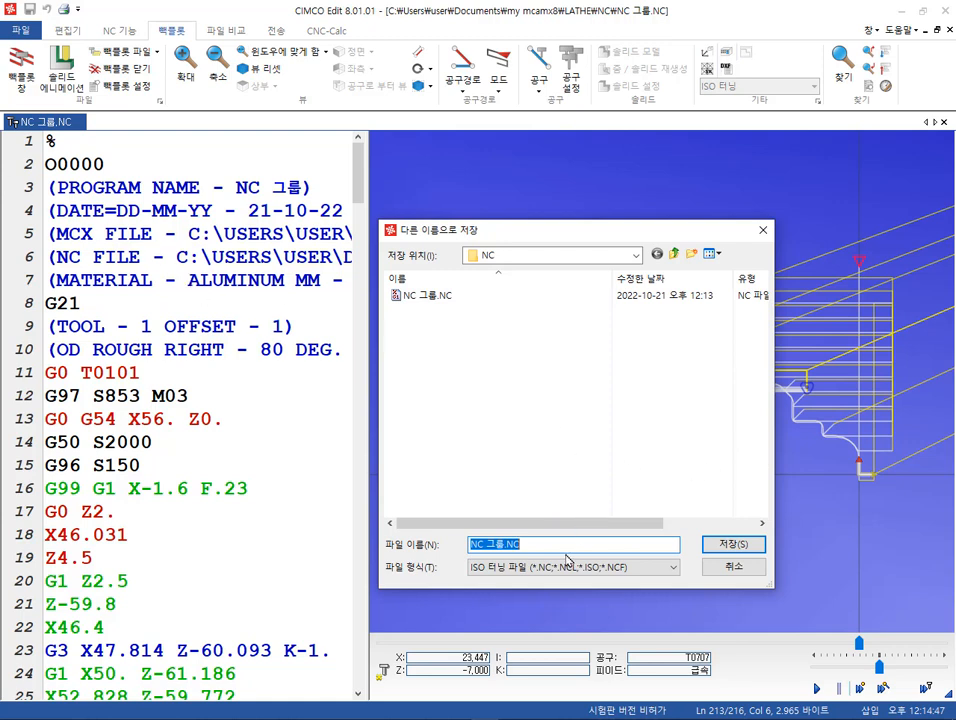
left_click(600, 256)
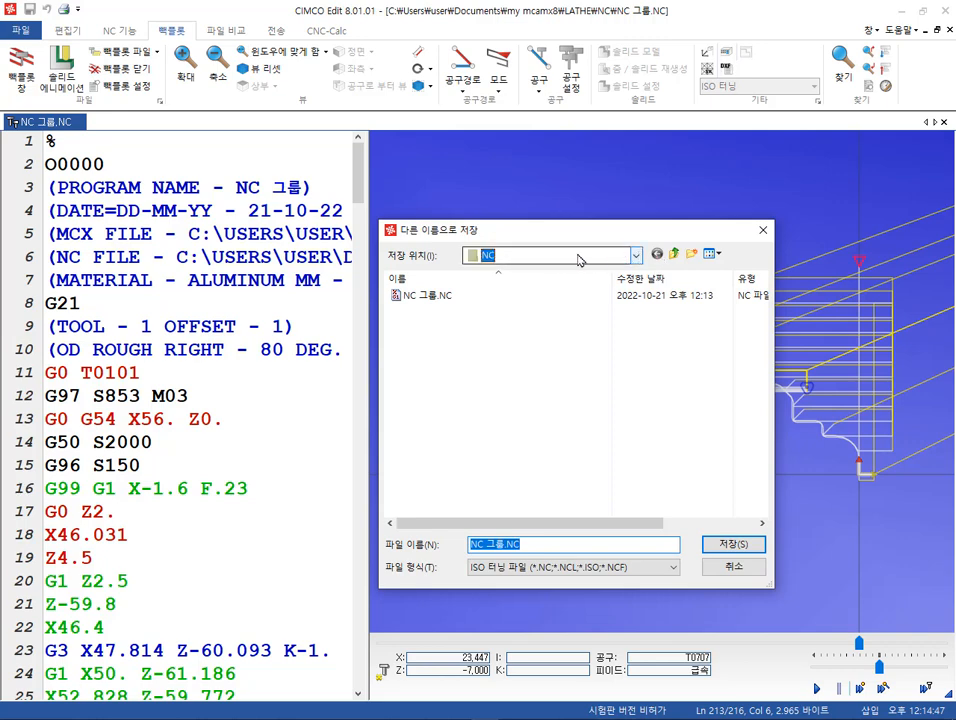
left_click(529, 254)
left_click(519, 267)
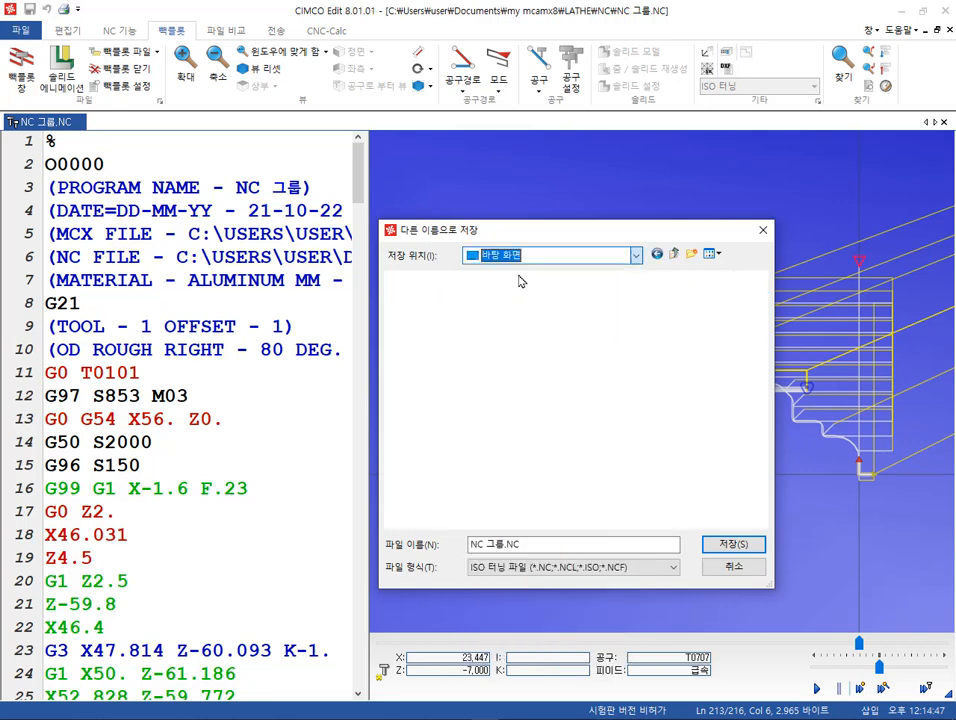
- Name the NC file 앞면가공, save it, and close the NC editor
left_click(536, 546)
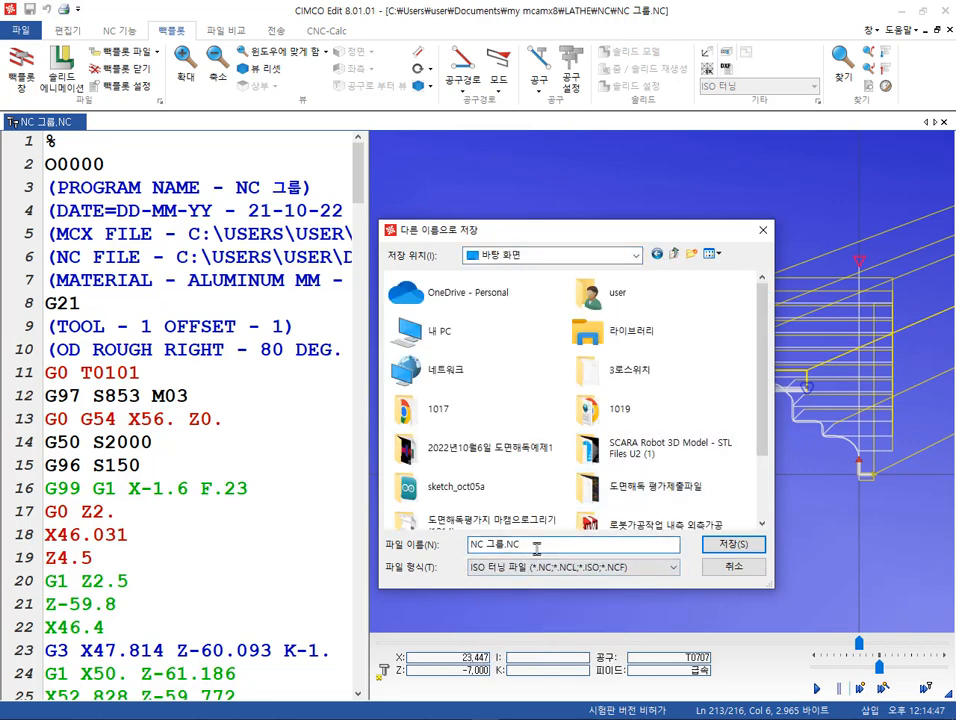
key("BackSpace")
key("BackSpace")
key("BackSpace")
key("BackSpace")
key("BackSpace")
key("BackSpace")
key("BackSpace")
type("dkㅍㅁㅕㄴ가ㄱㅗㅇ")
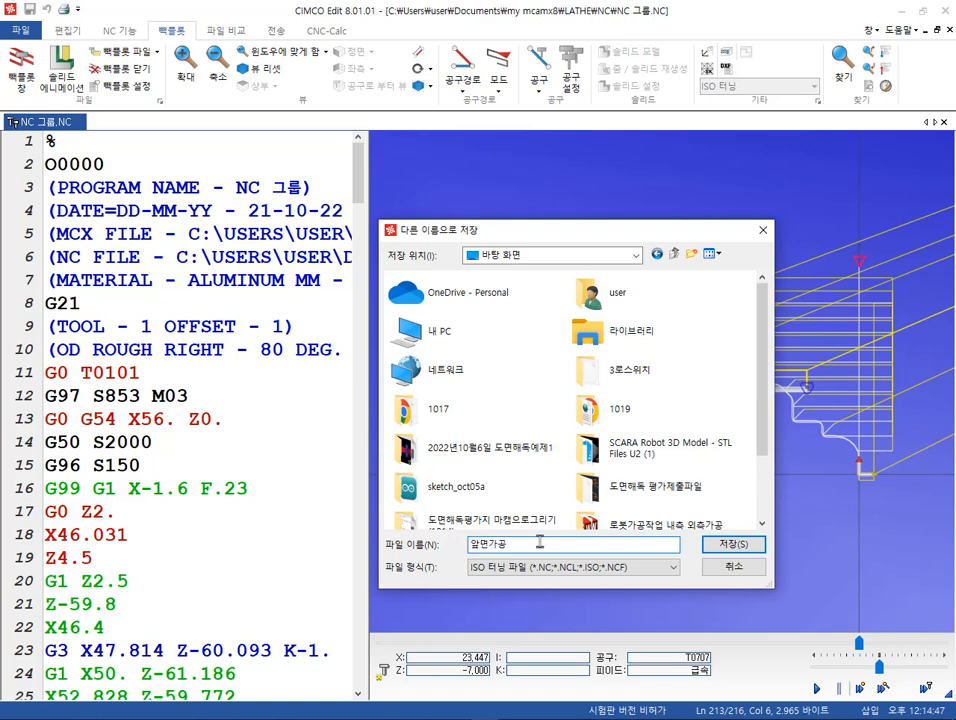
left_click(724, 547)
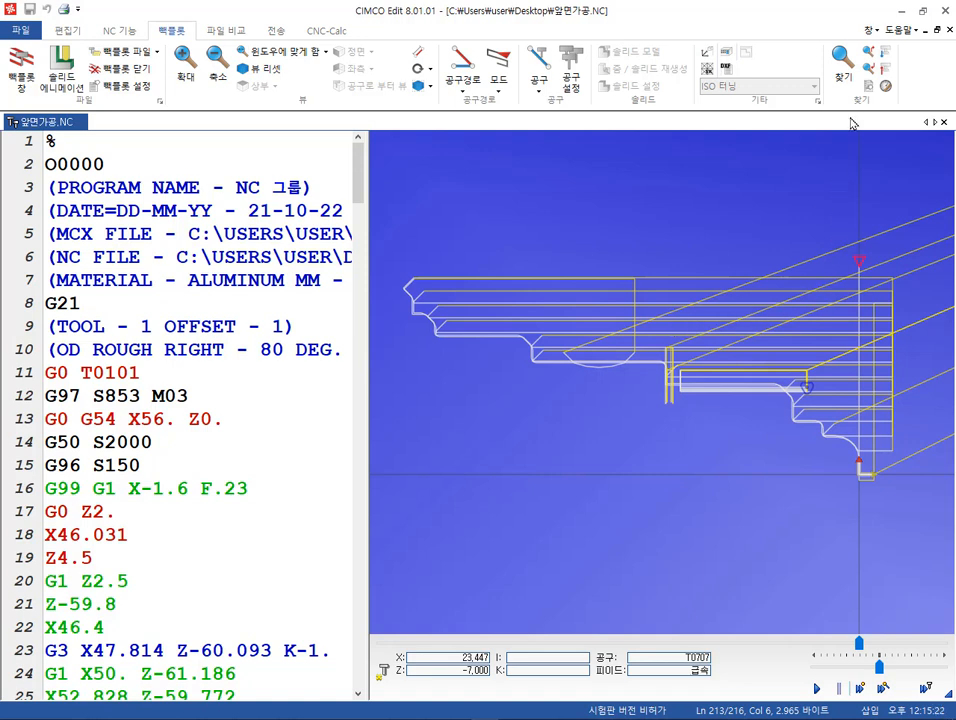
left_click(946, 13)
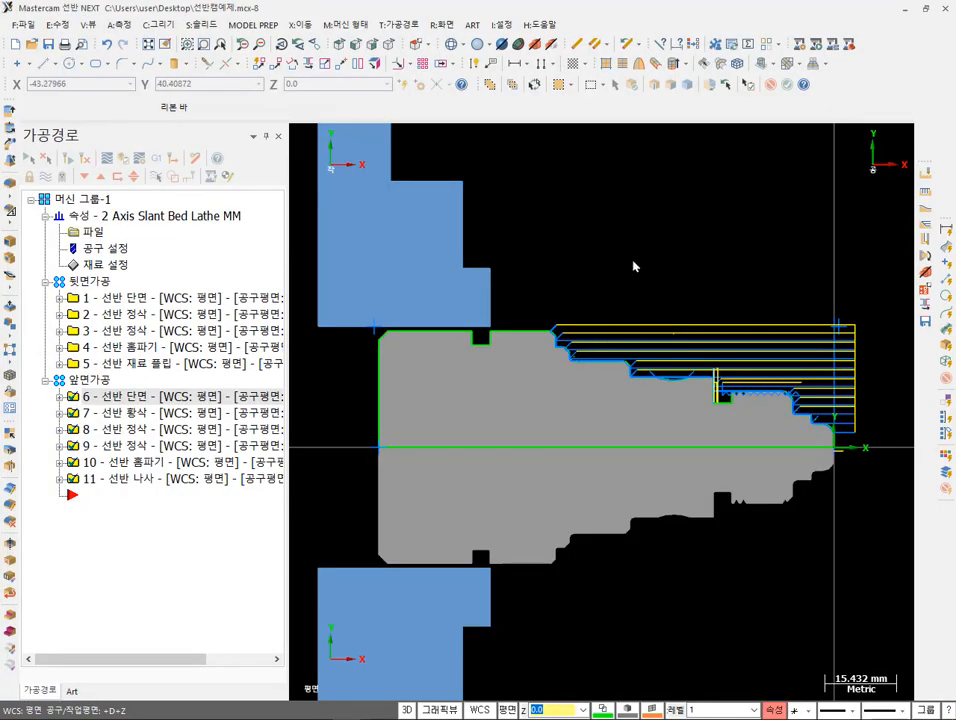
- Review operations 1 to 5 of the 뒷면가공 group one by one in two passes, selecting all of 머신 그룹-1 after each pass
scroll(633, 261, "down", 3)
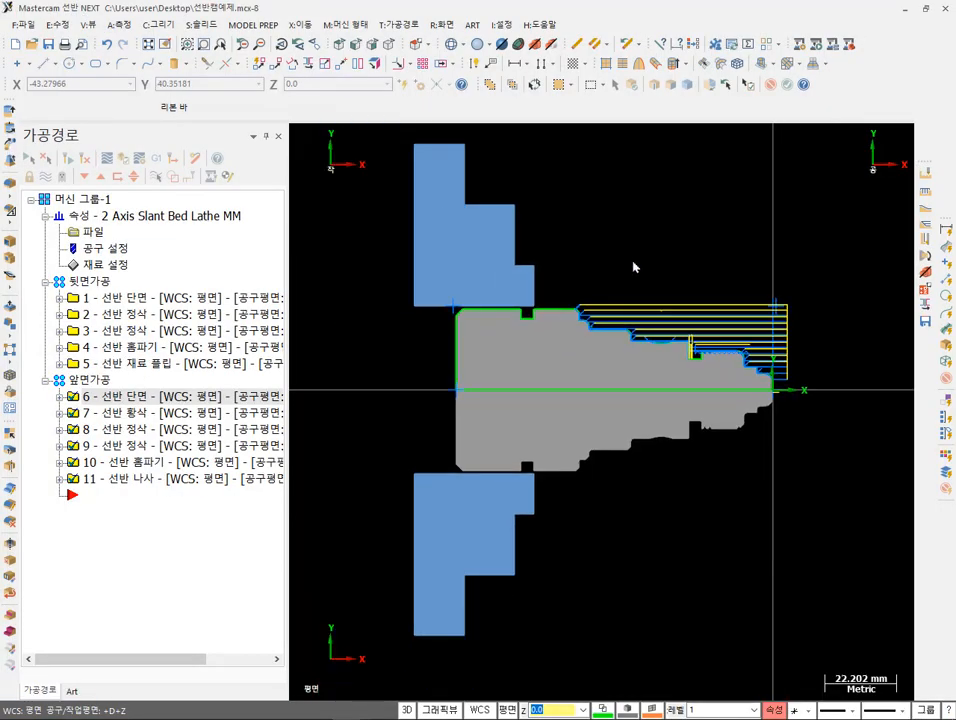
scroll(602, 257, "up", 2)
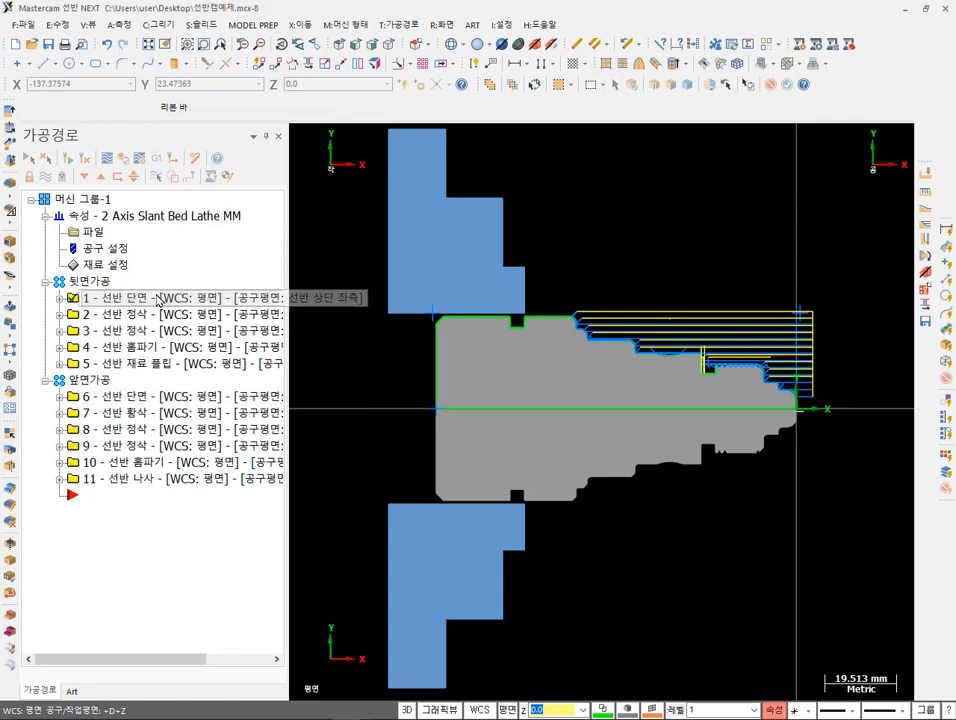
left_click(155, 299)
left_click(147, 315)
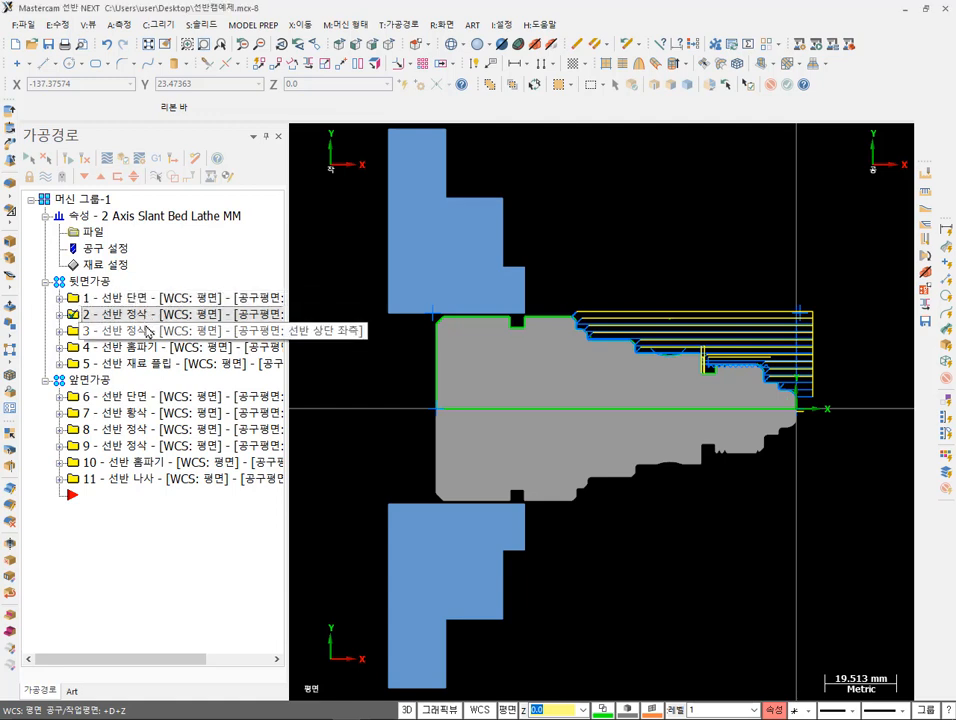
left_click(147, 332)
left_click(150, 348)
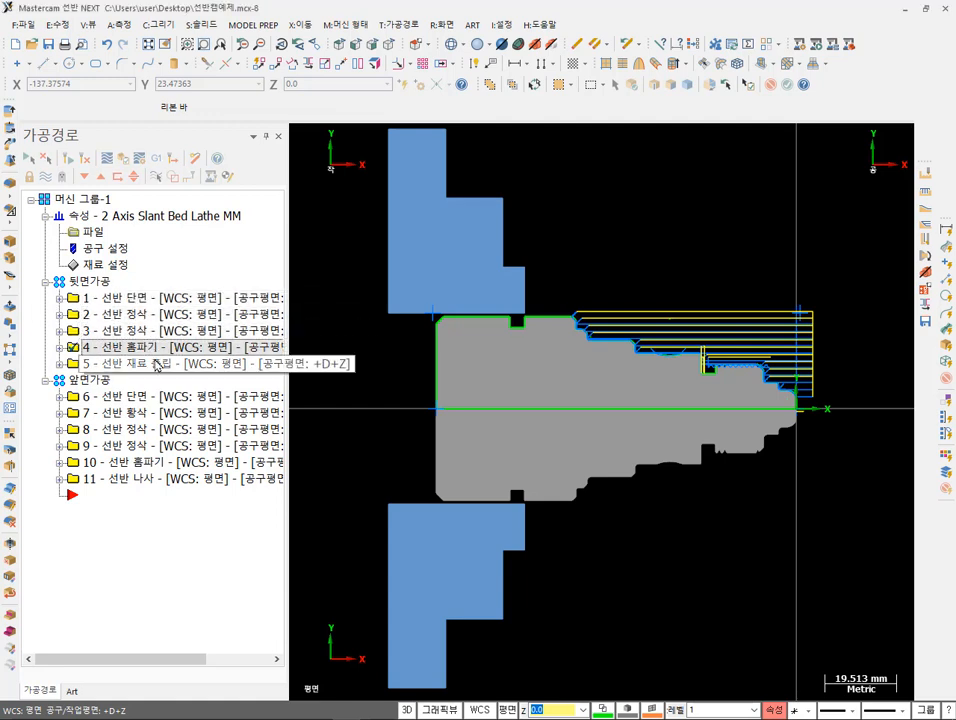
left_click(155, 364)
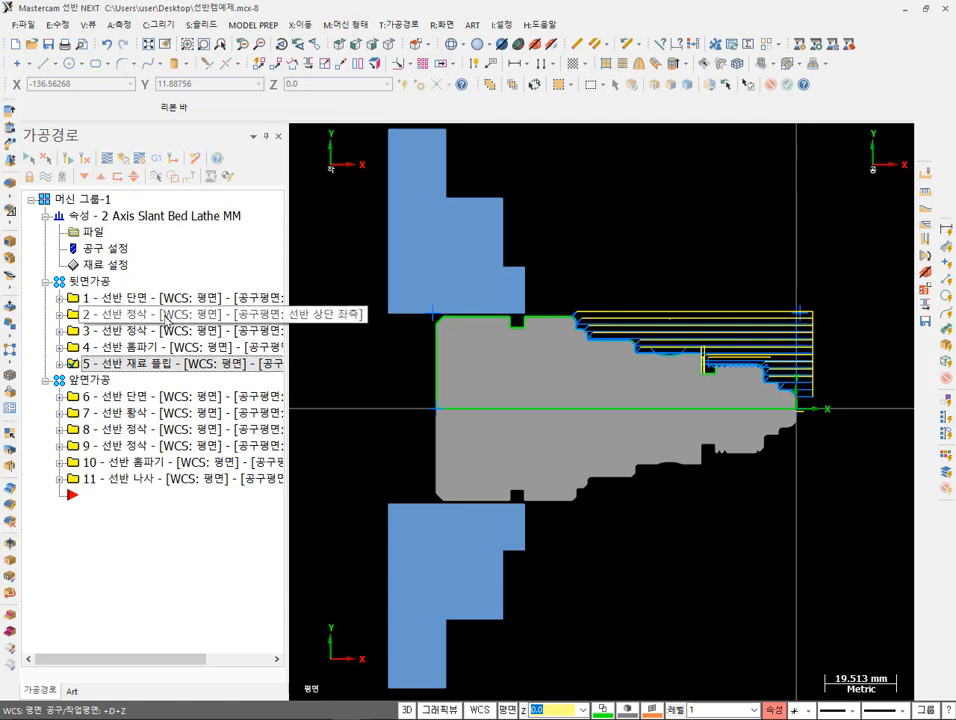
left_click(90, 200)
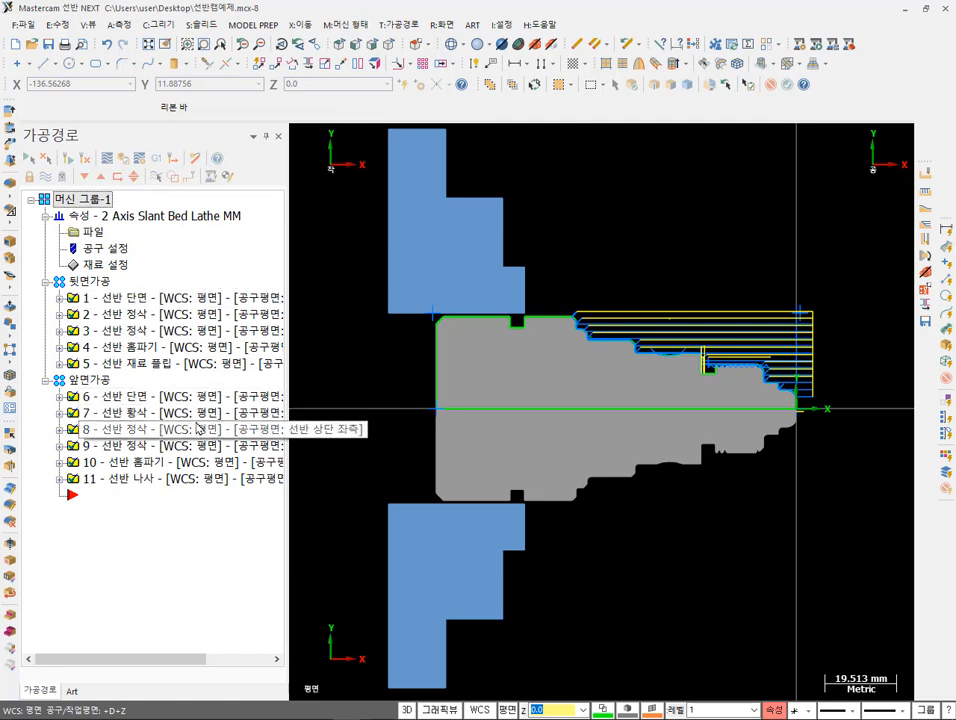
left_click(168, 298)
left_click(168, 315)
left_click(160, 331)
left_click(150, 347)
left_click(147, 364)
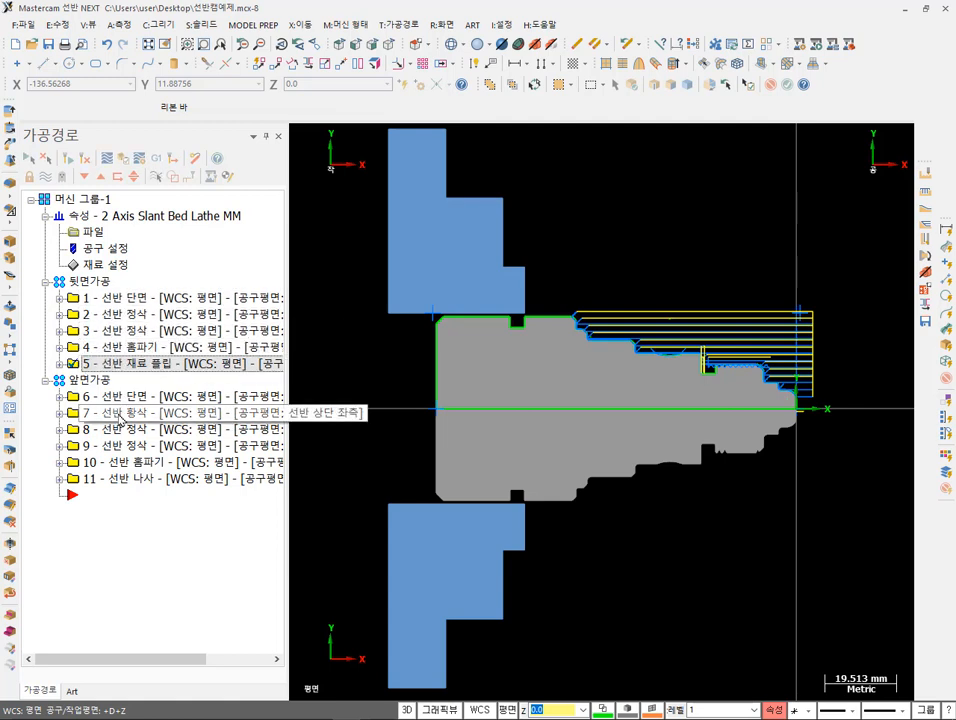
left_click(90, 200)
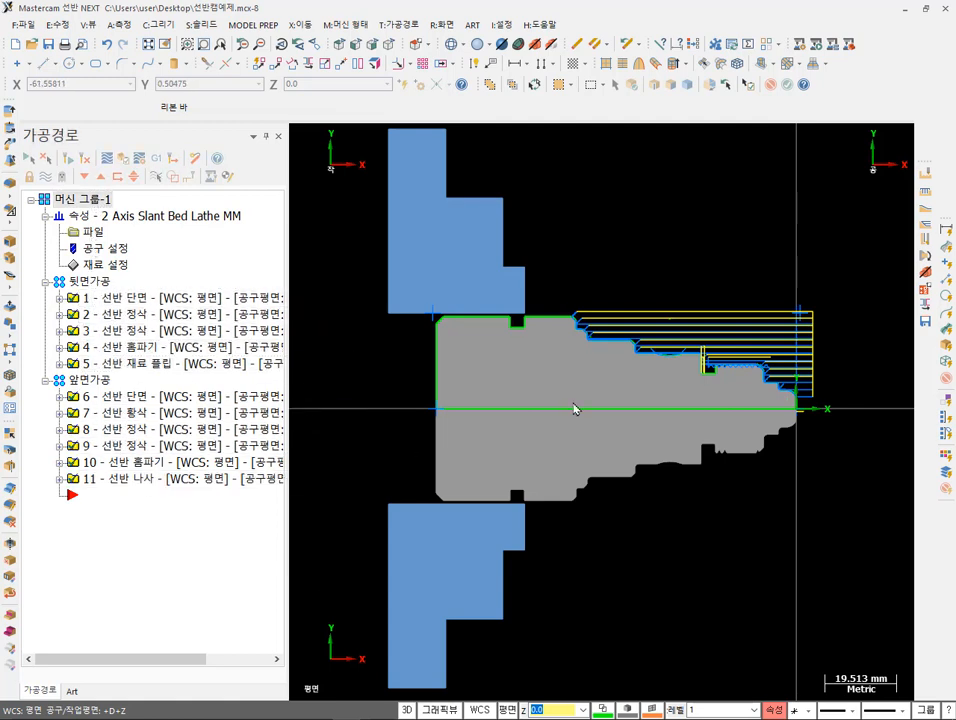
- Review 뒷면가공 operations 1 to 3 and 앞면가공 operations 6 and 7 one by one, ending back on operations 2 and 3
left_click(146, 300)
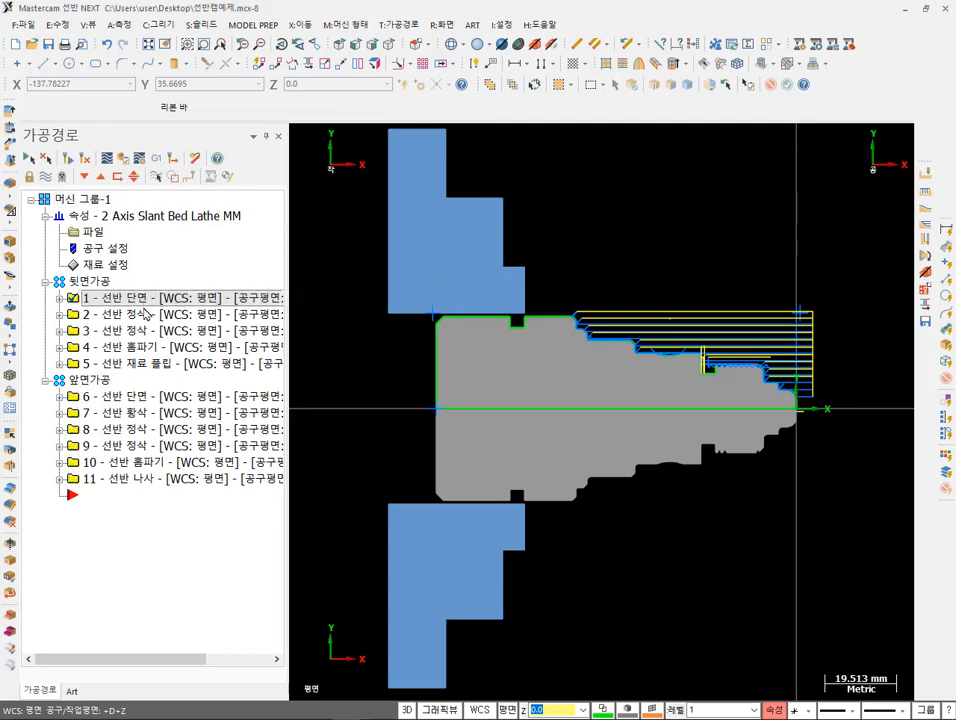
left_click(146, 314)
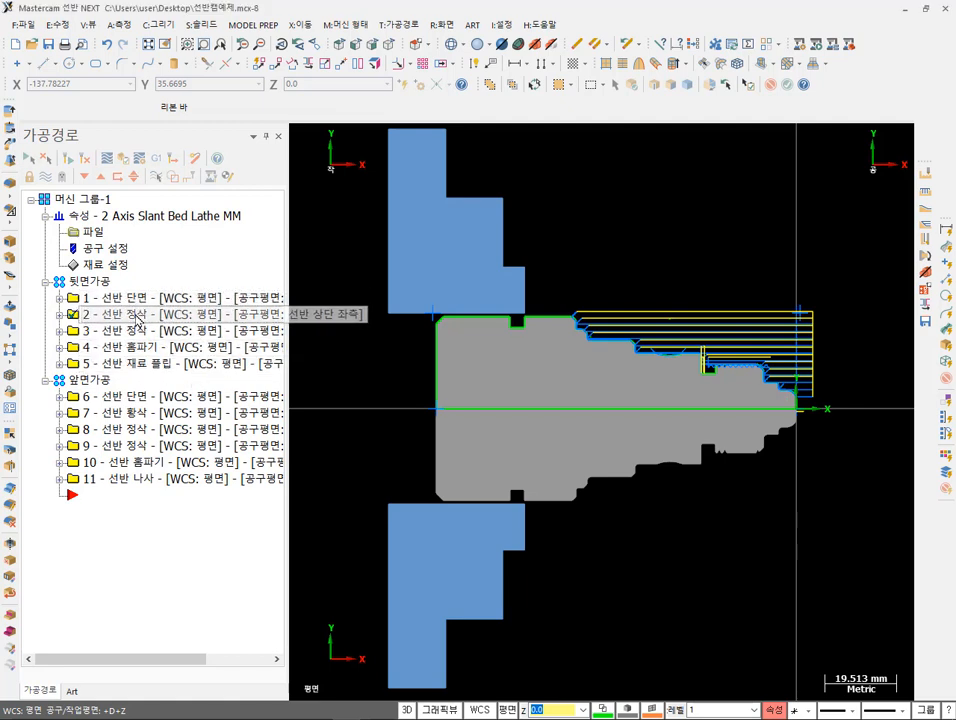
left_click(140, 331)
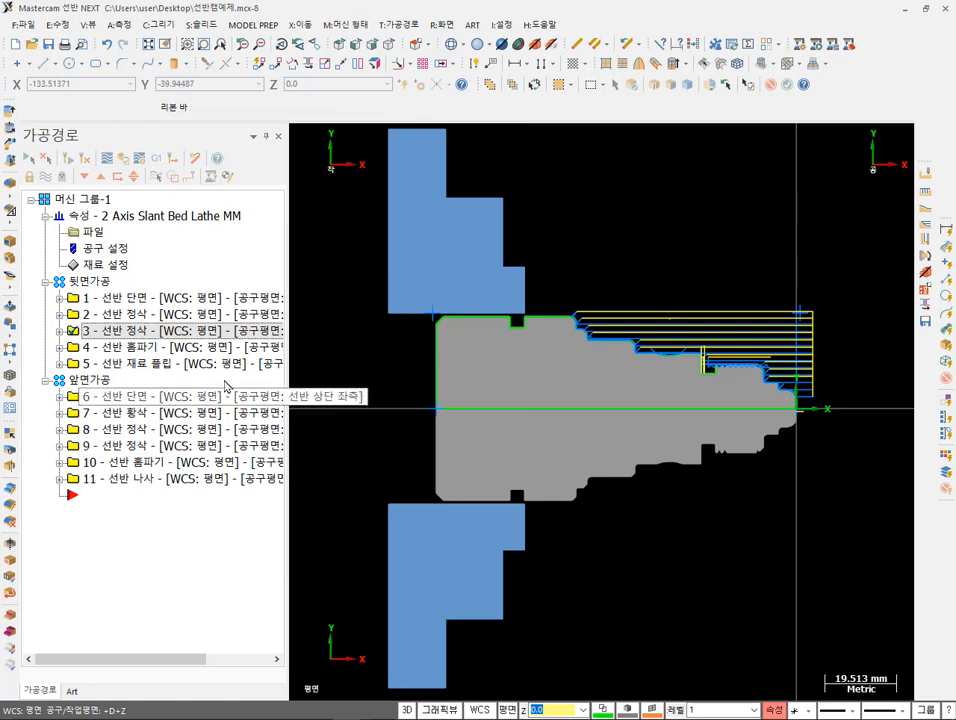
left_click(163, 398)
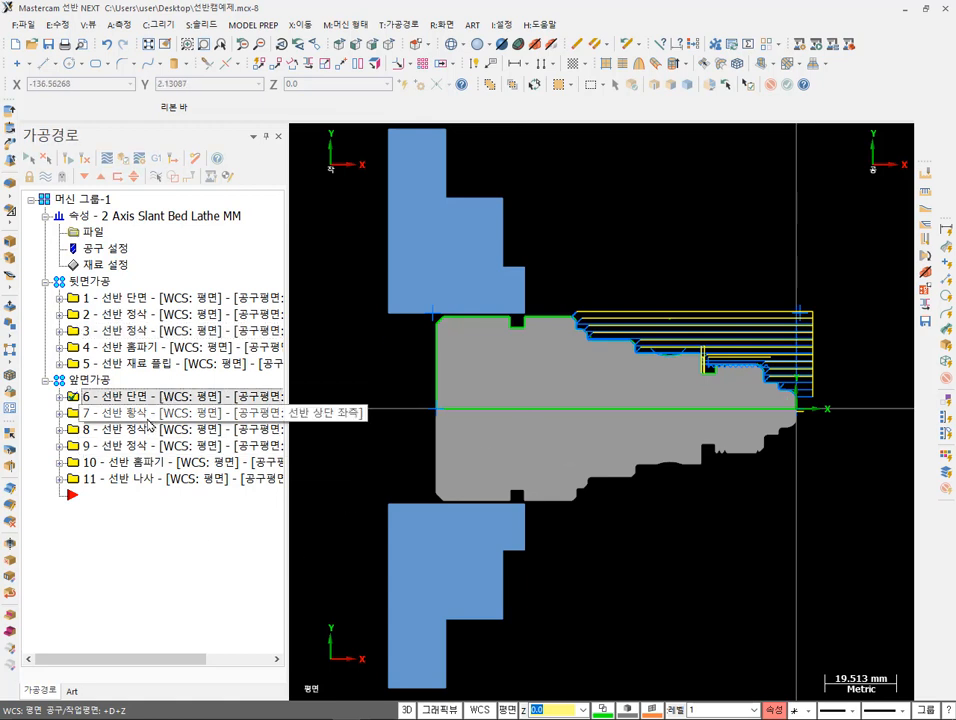
left_click(148, 416)
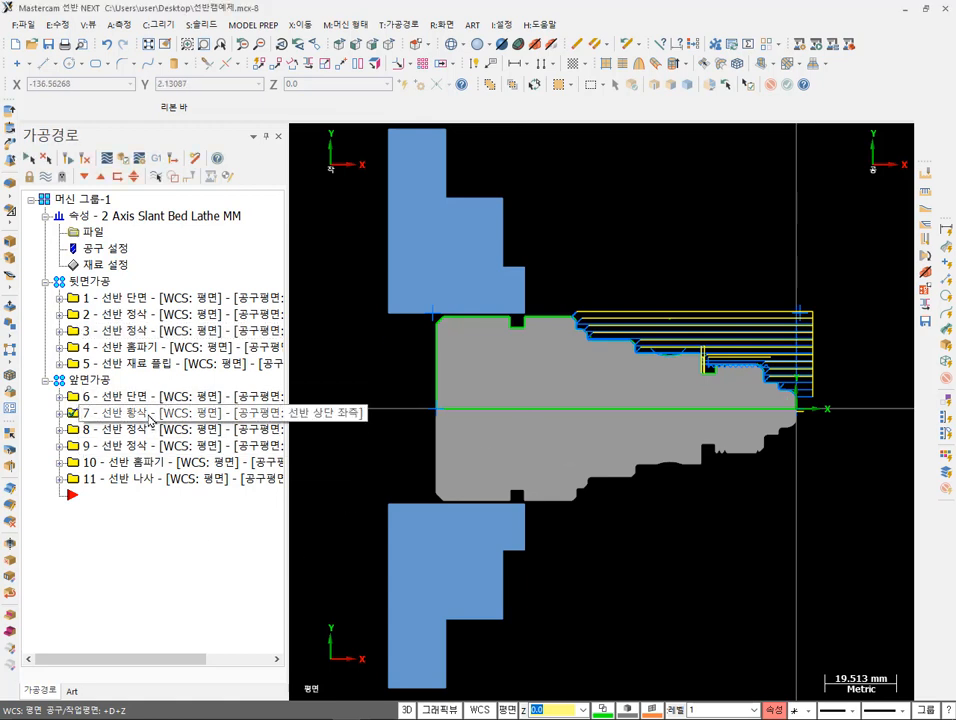
left_click(141, 316)
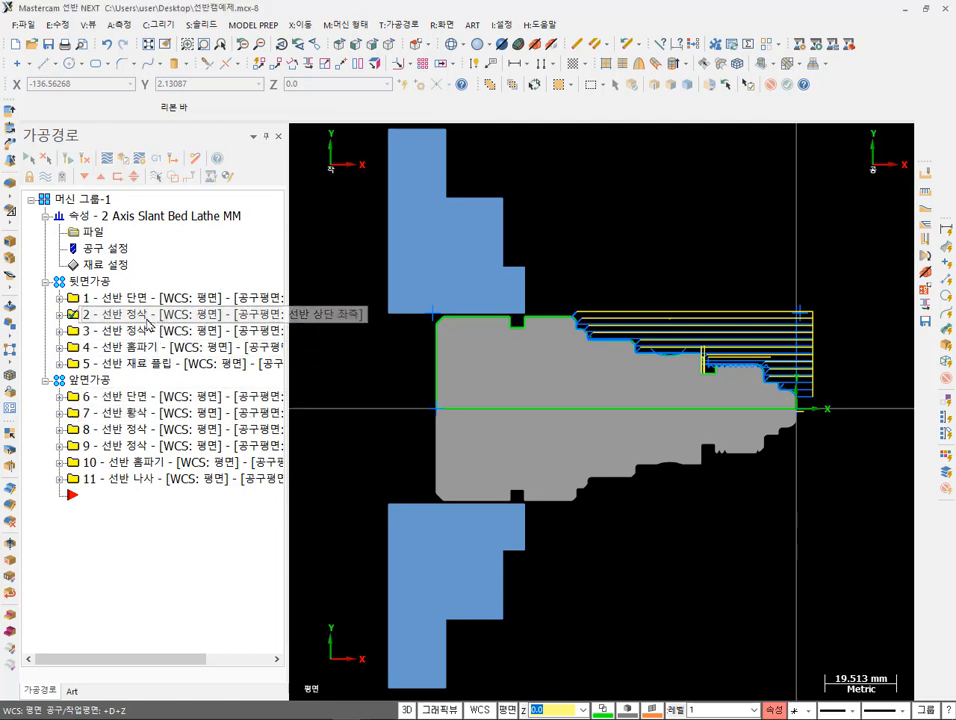
left_click(144, 329)
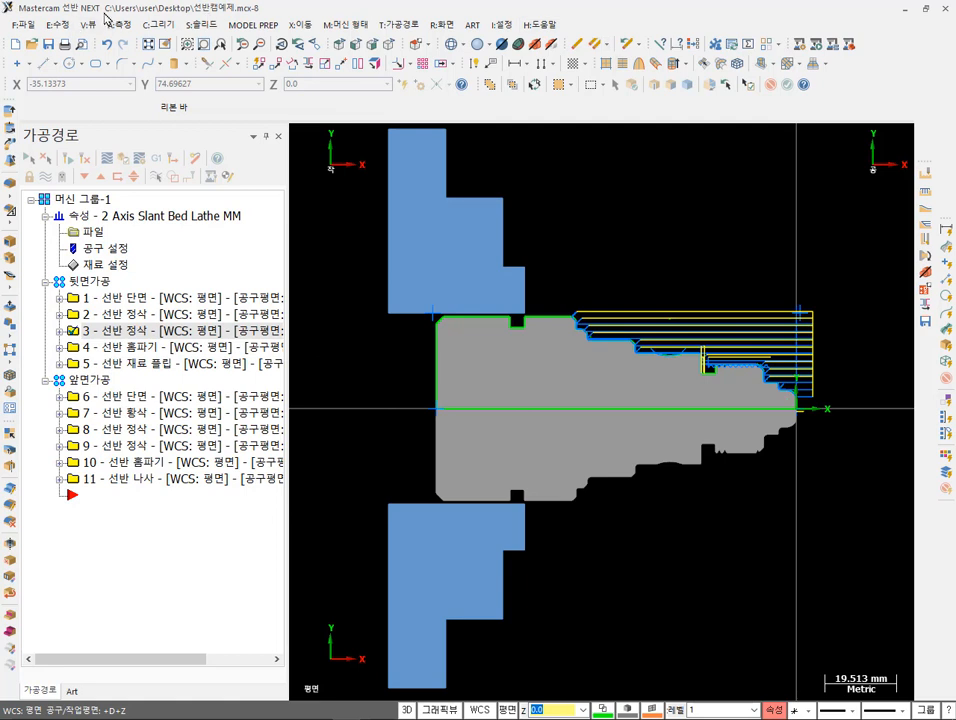
- Save the 선반캠예제.mcx-8 part file and minimize the Mastercam and Hangul document windows to reach the desktop
left_click(50, 46)
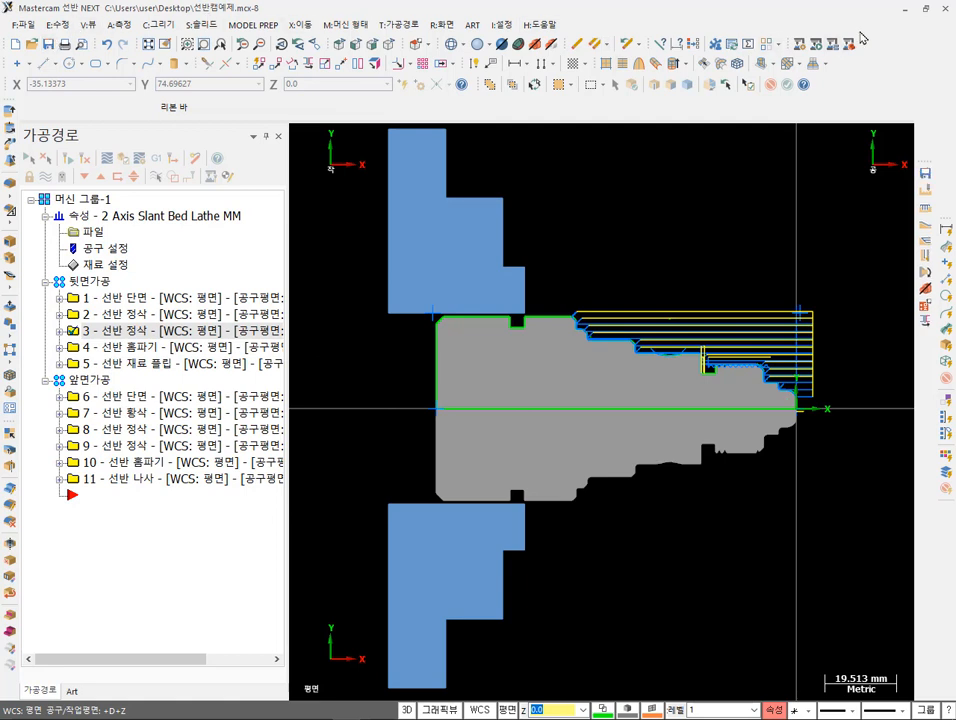
left_click(907, 12)
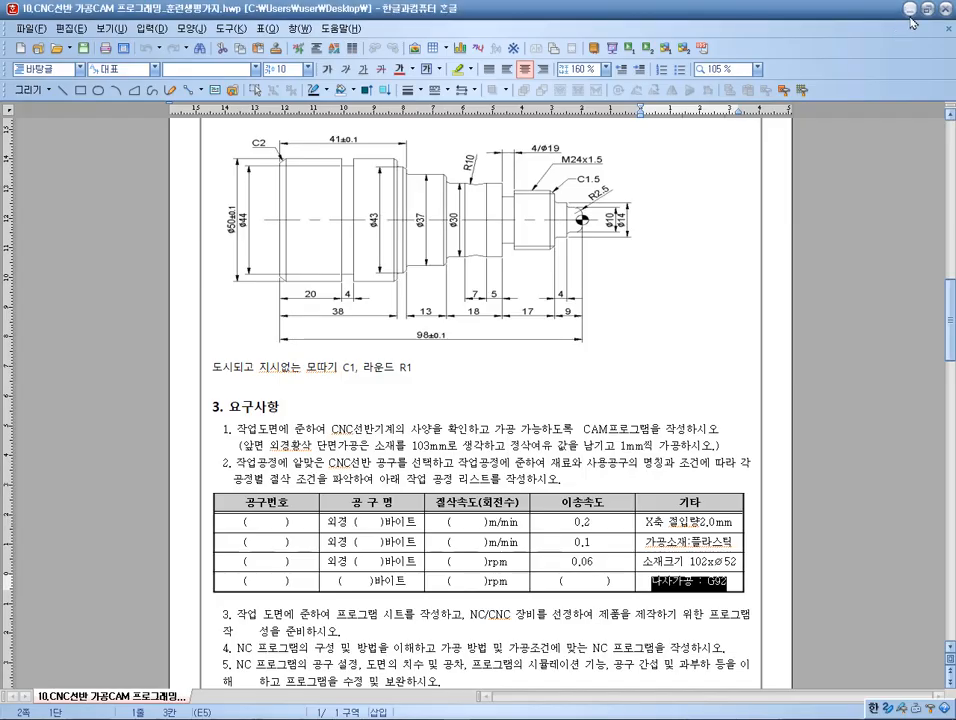
left_click(906, 10)
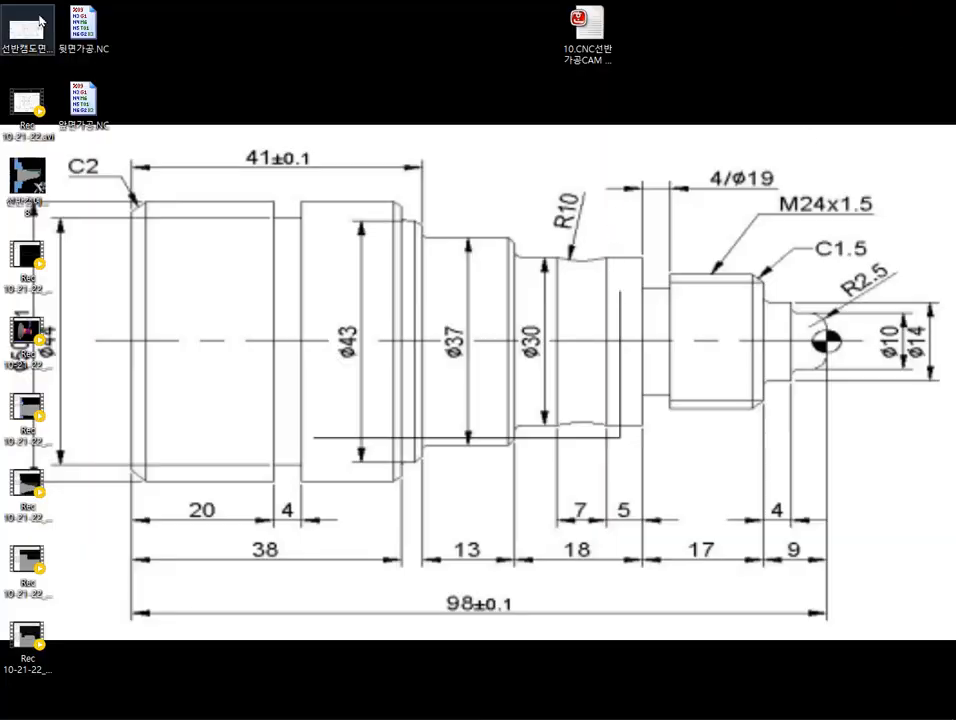
- Move 뒷면가공.NC, 앞면가공.NC and 선반캠예제.mcx-8 away from the recording files on the desktop, grouping them beside each other
left_click_drag(145, 17, 210, 108)
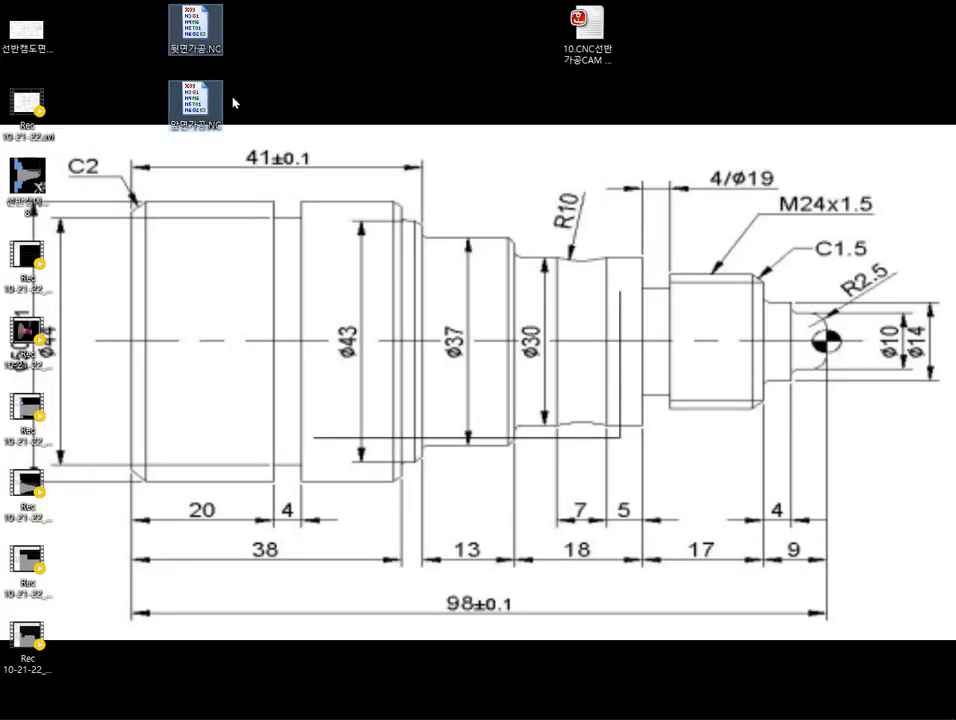
left_click(192, 436)
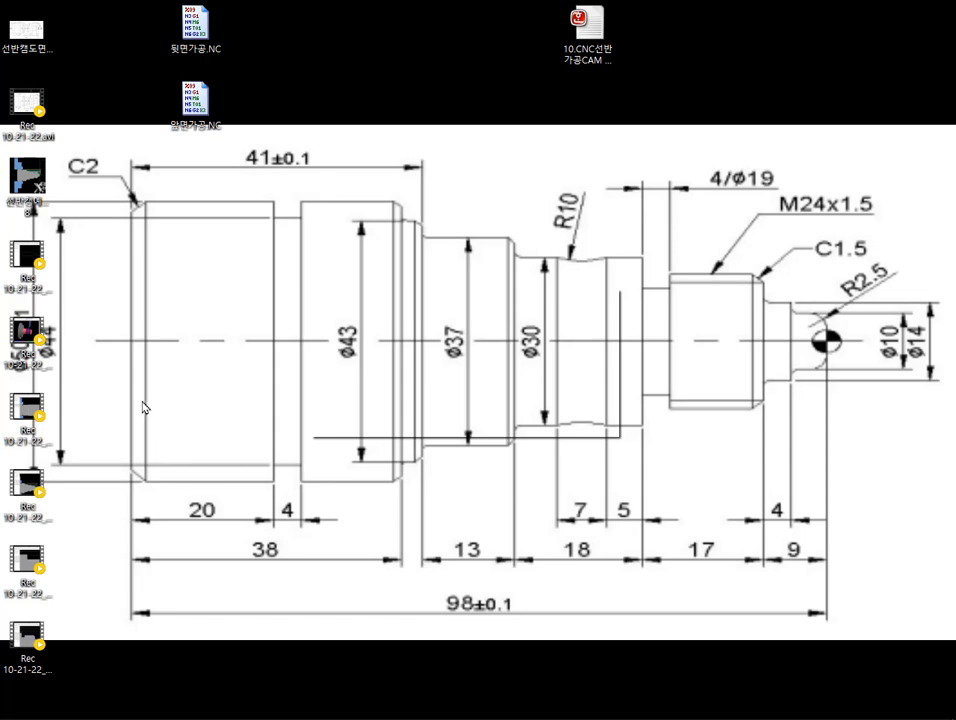
left_click_drag(28, 180, 312, 58)
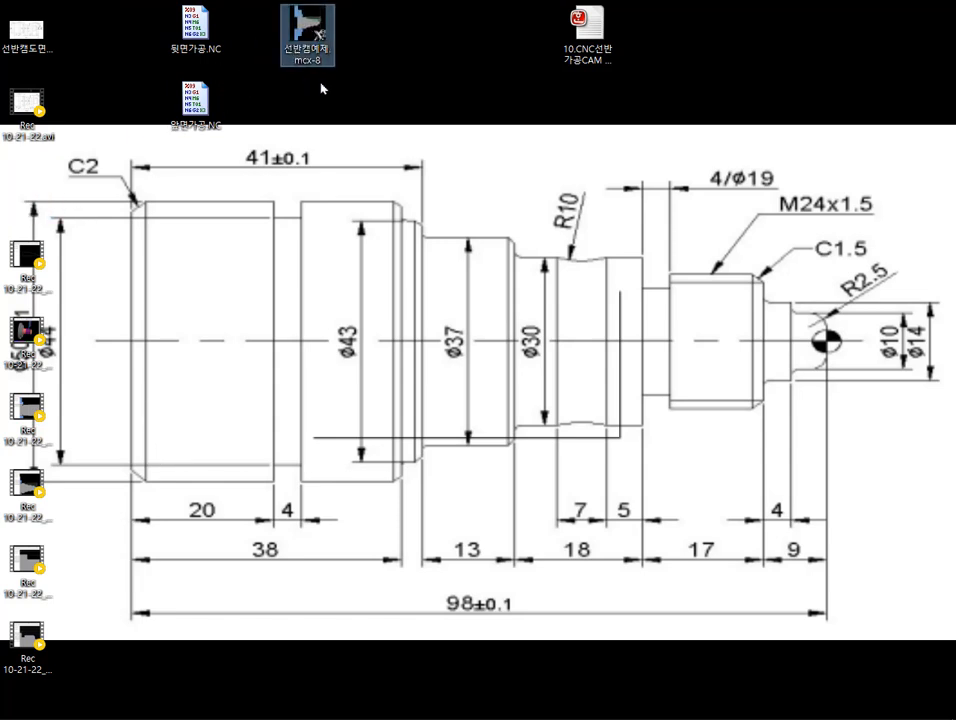
left_click(421, 67)
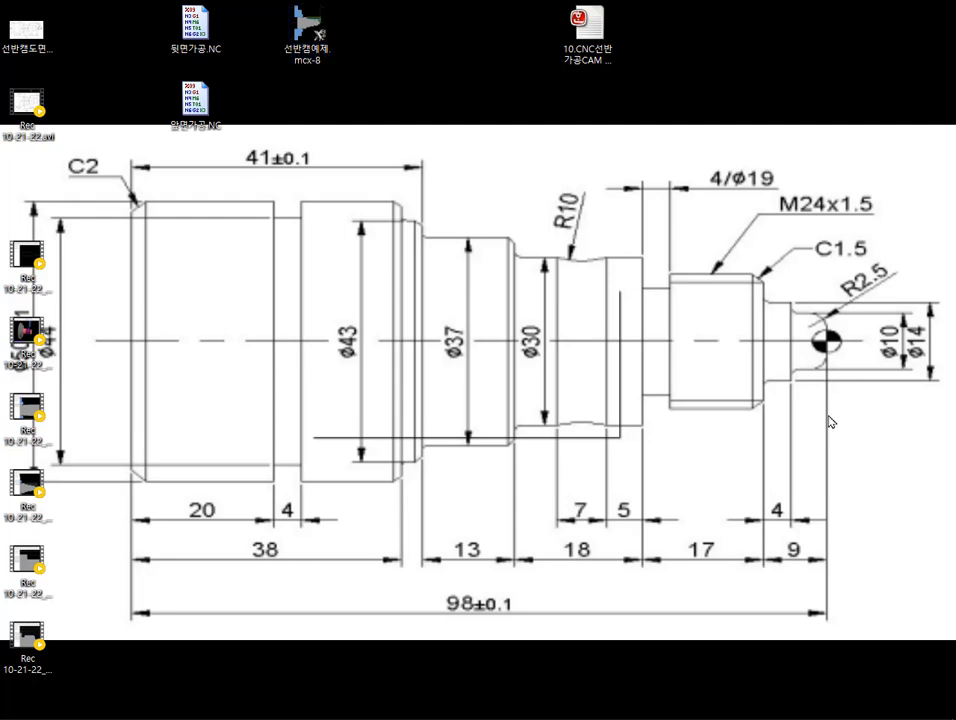